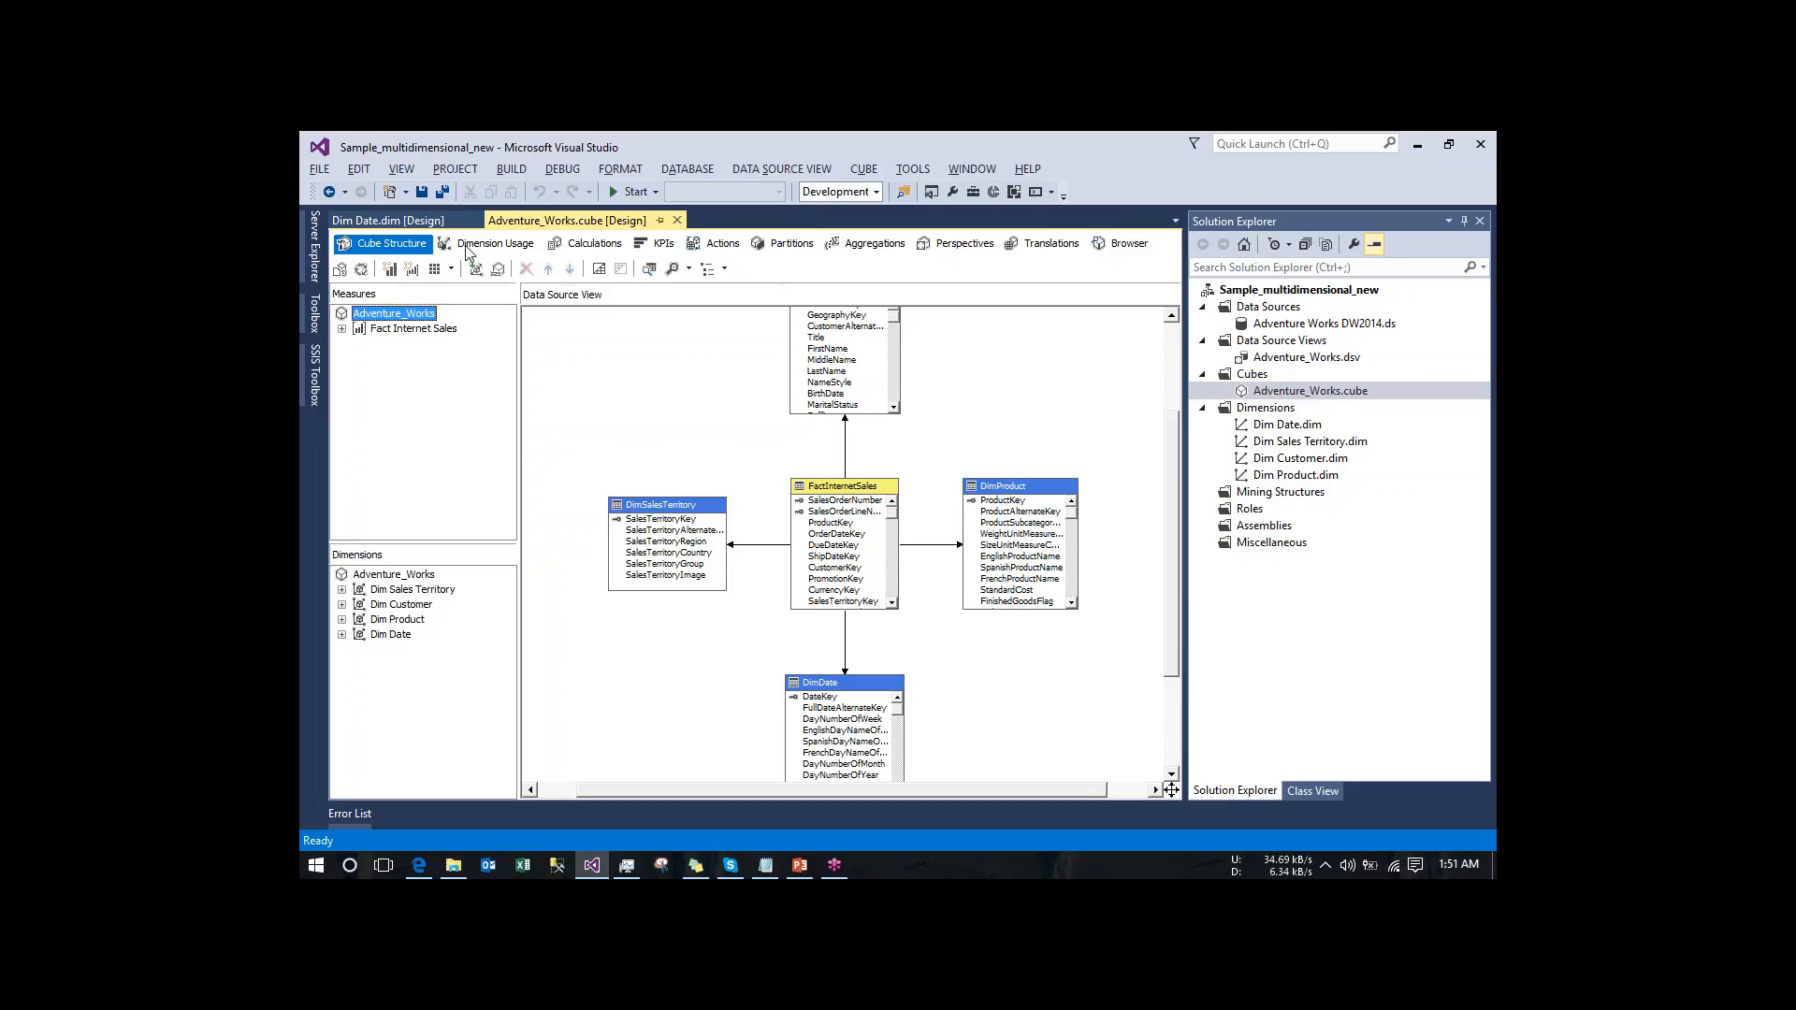
- Add a blank calculated member to the Adventure_Works cube's calculations, then display the CALCULATE command
{"action": "left_click", "coordinate": [488, 244]}
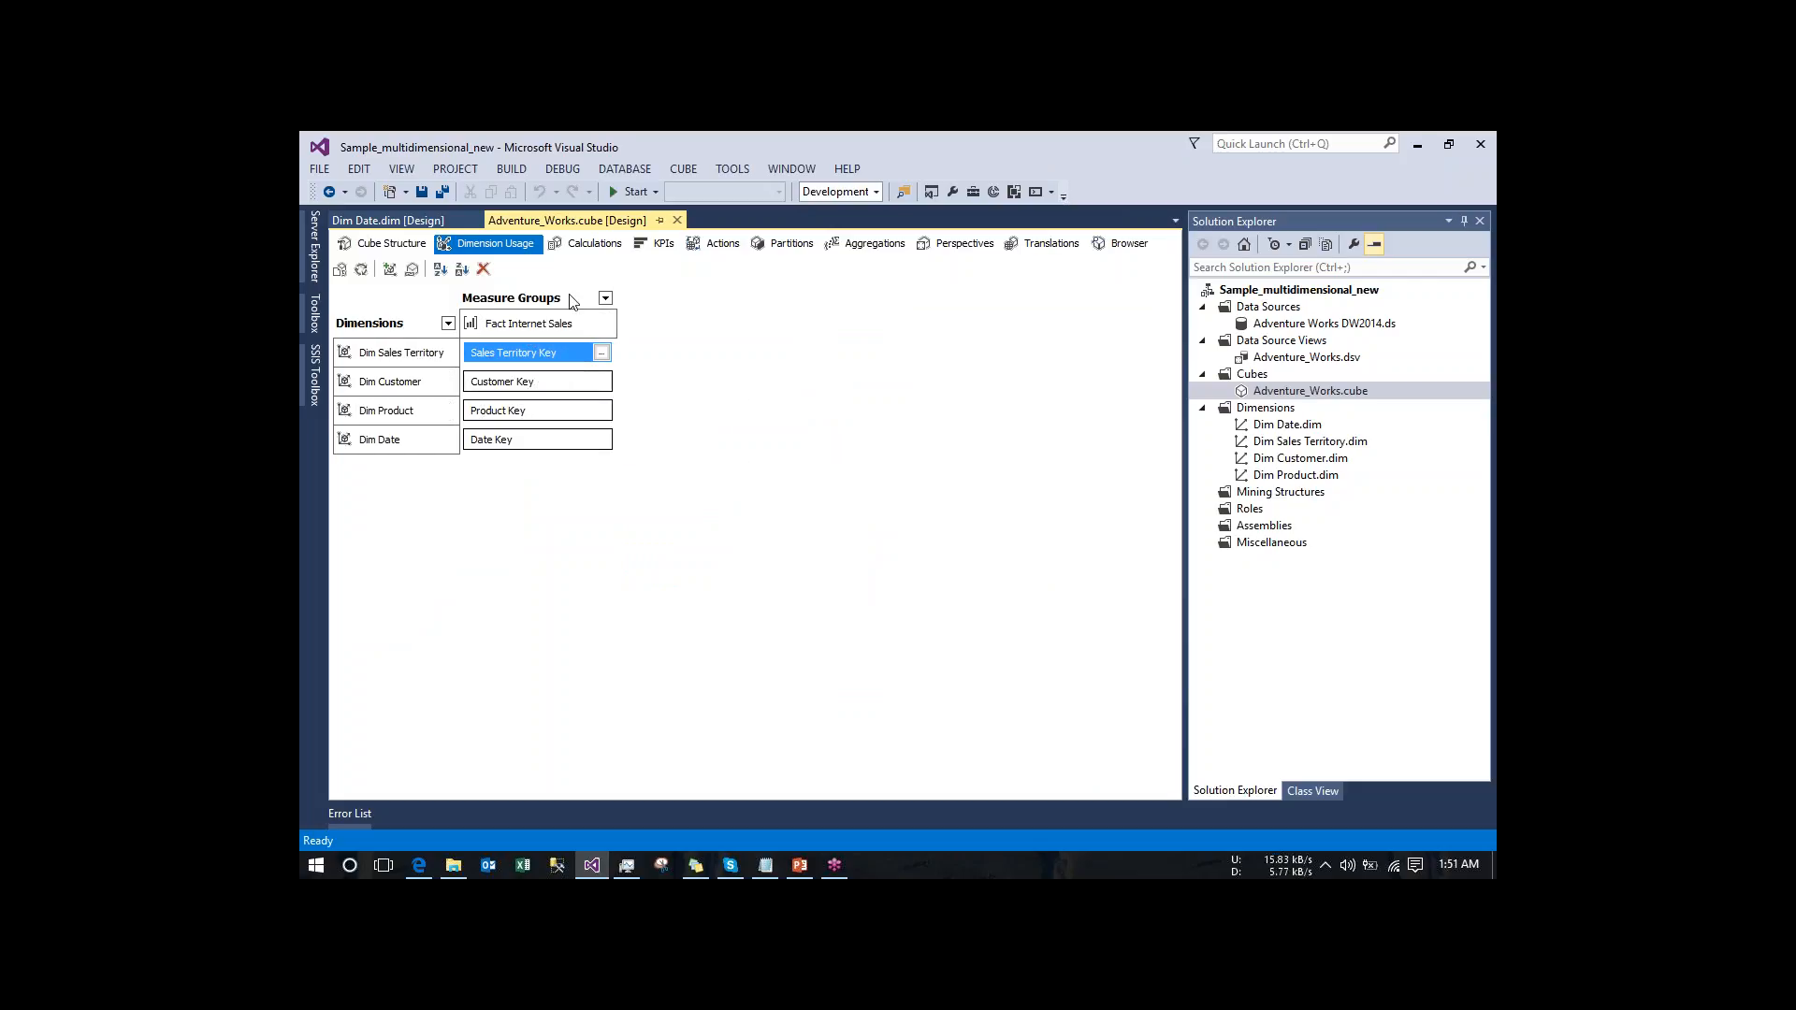
{"action": "left_click", "coordinate": [589, 244]}
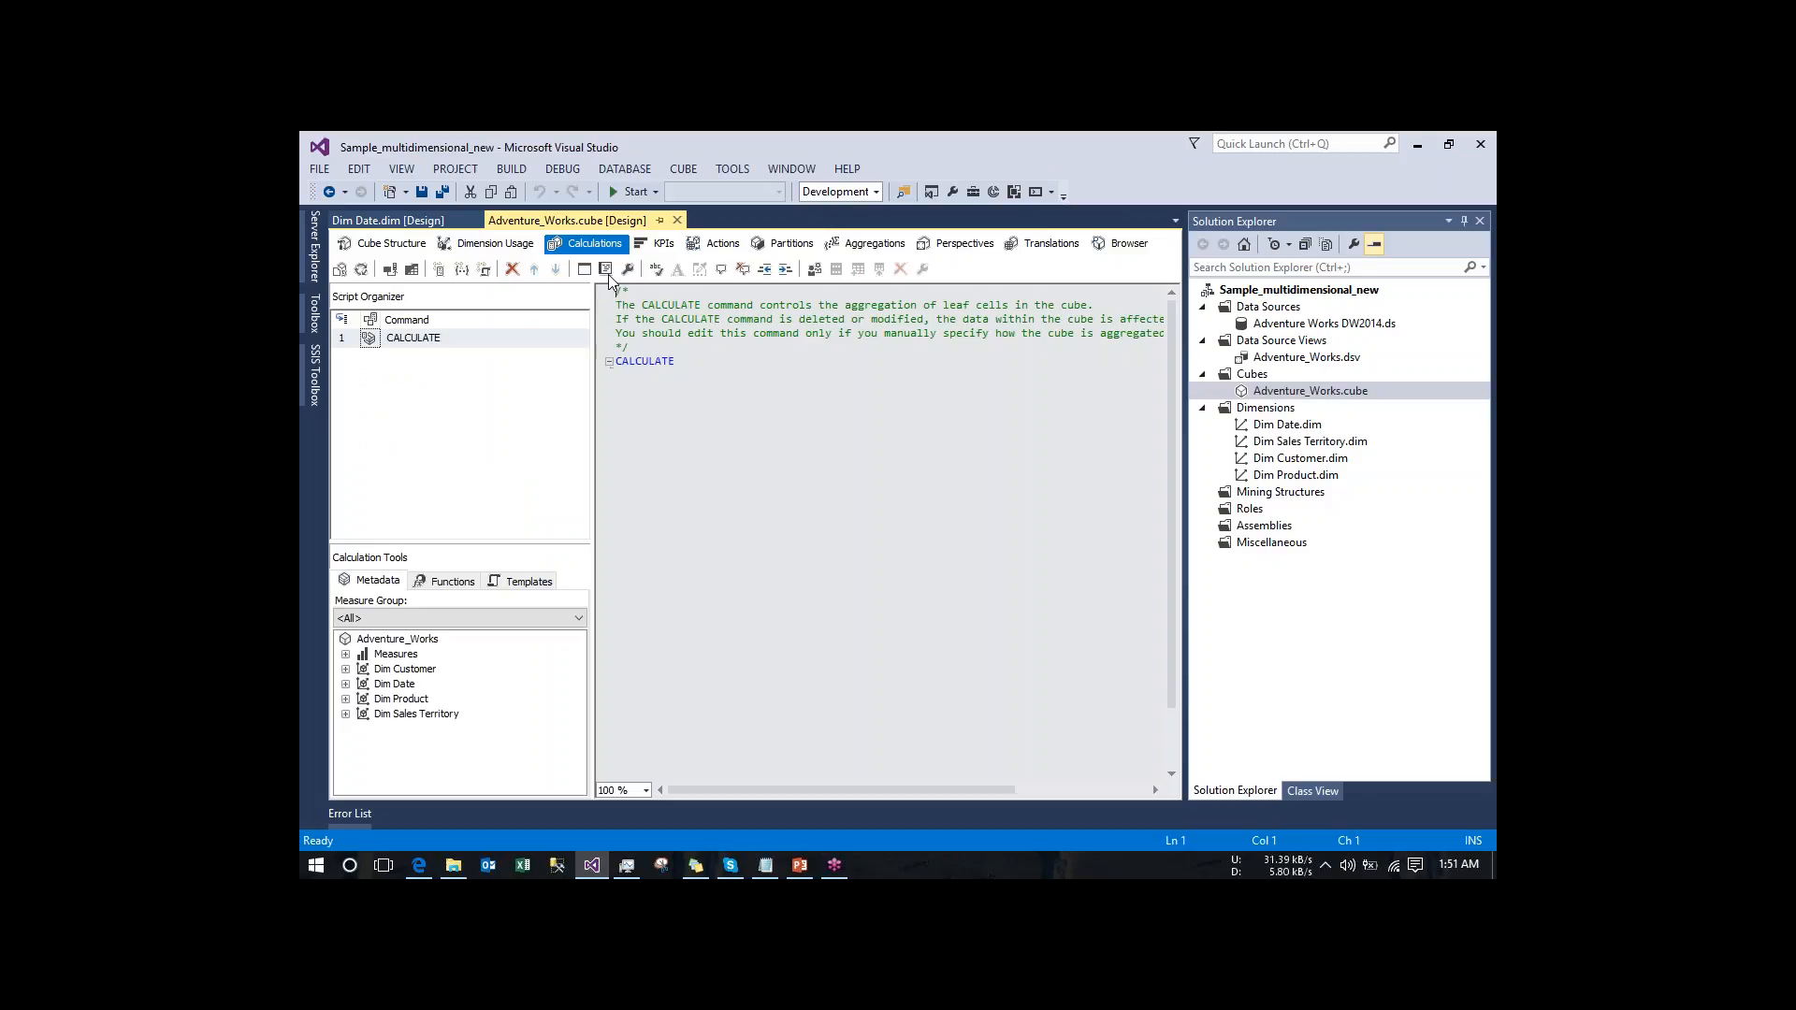
{"action": "left_click", "coordinate": [606, 269]}
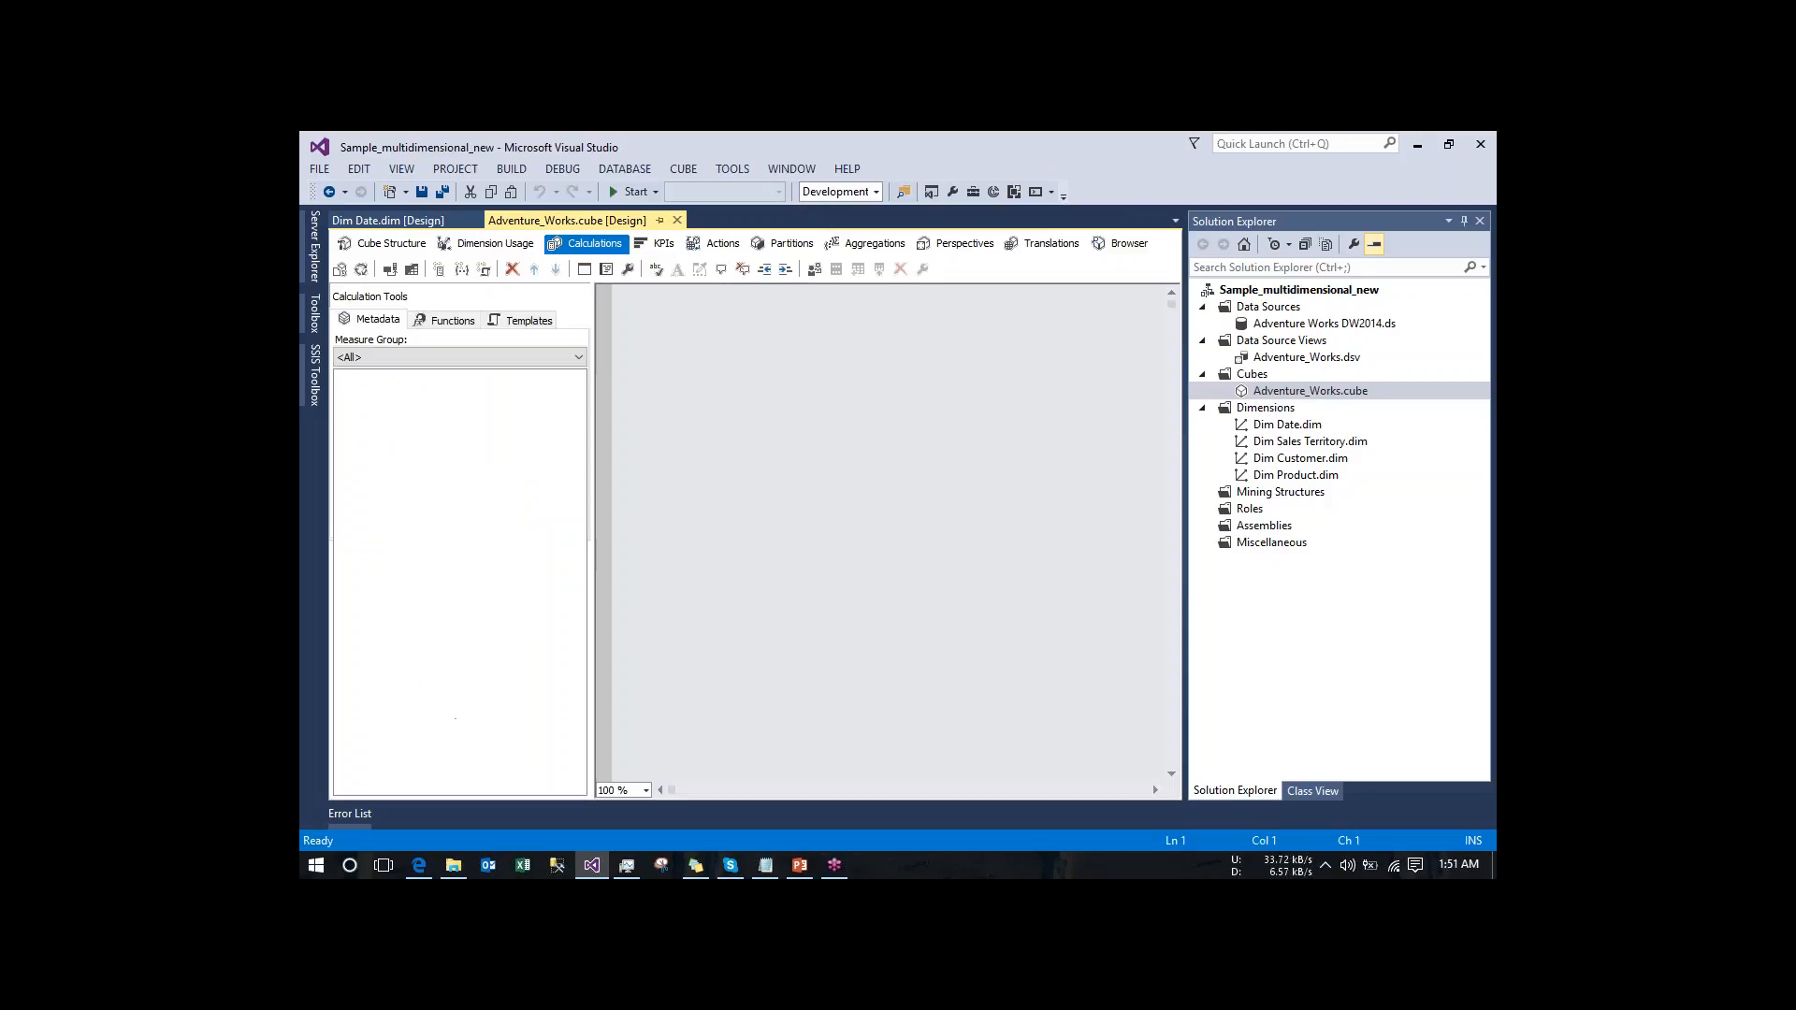
{"action": "left_click", "coordinate": [584, 269]}
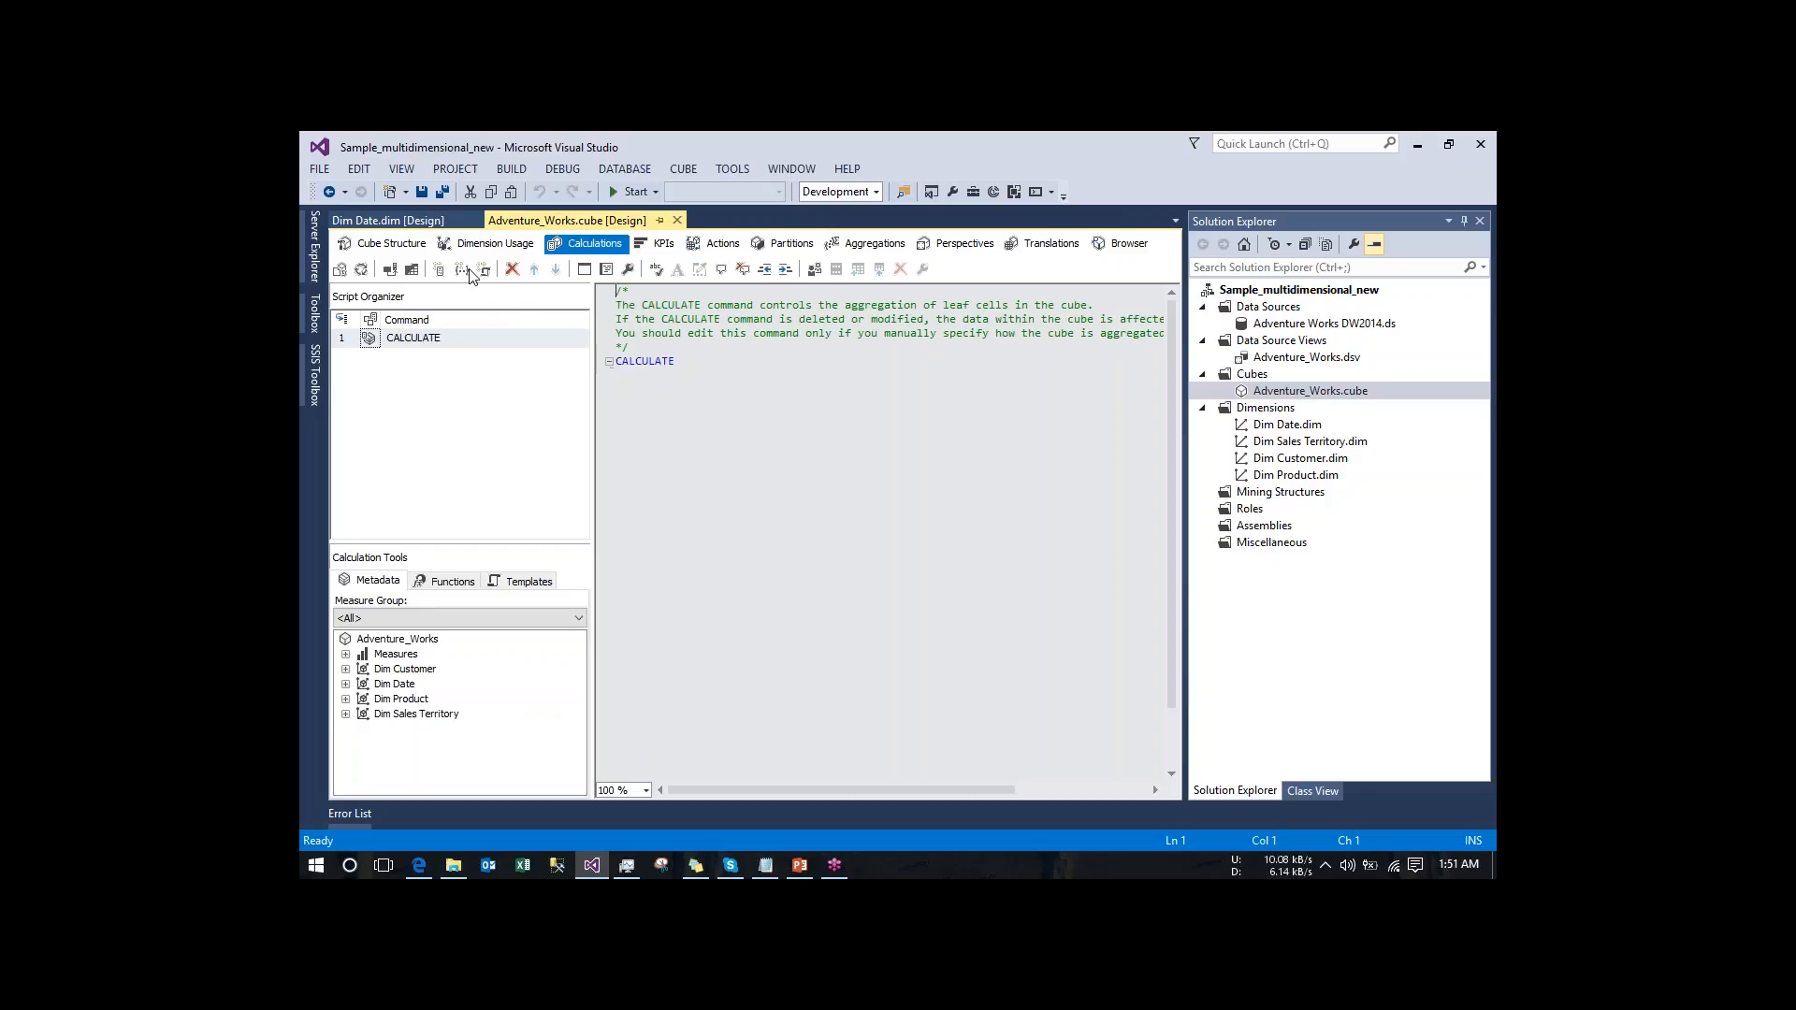
{"action": "left_click", "coordinate": [443, 273]}
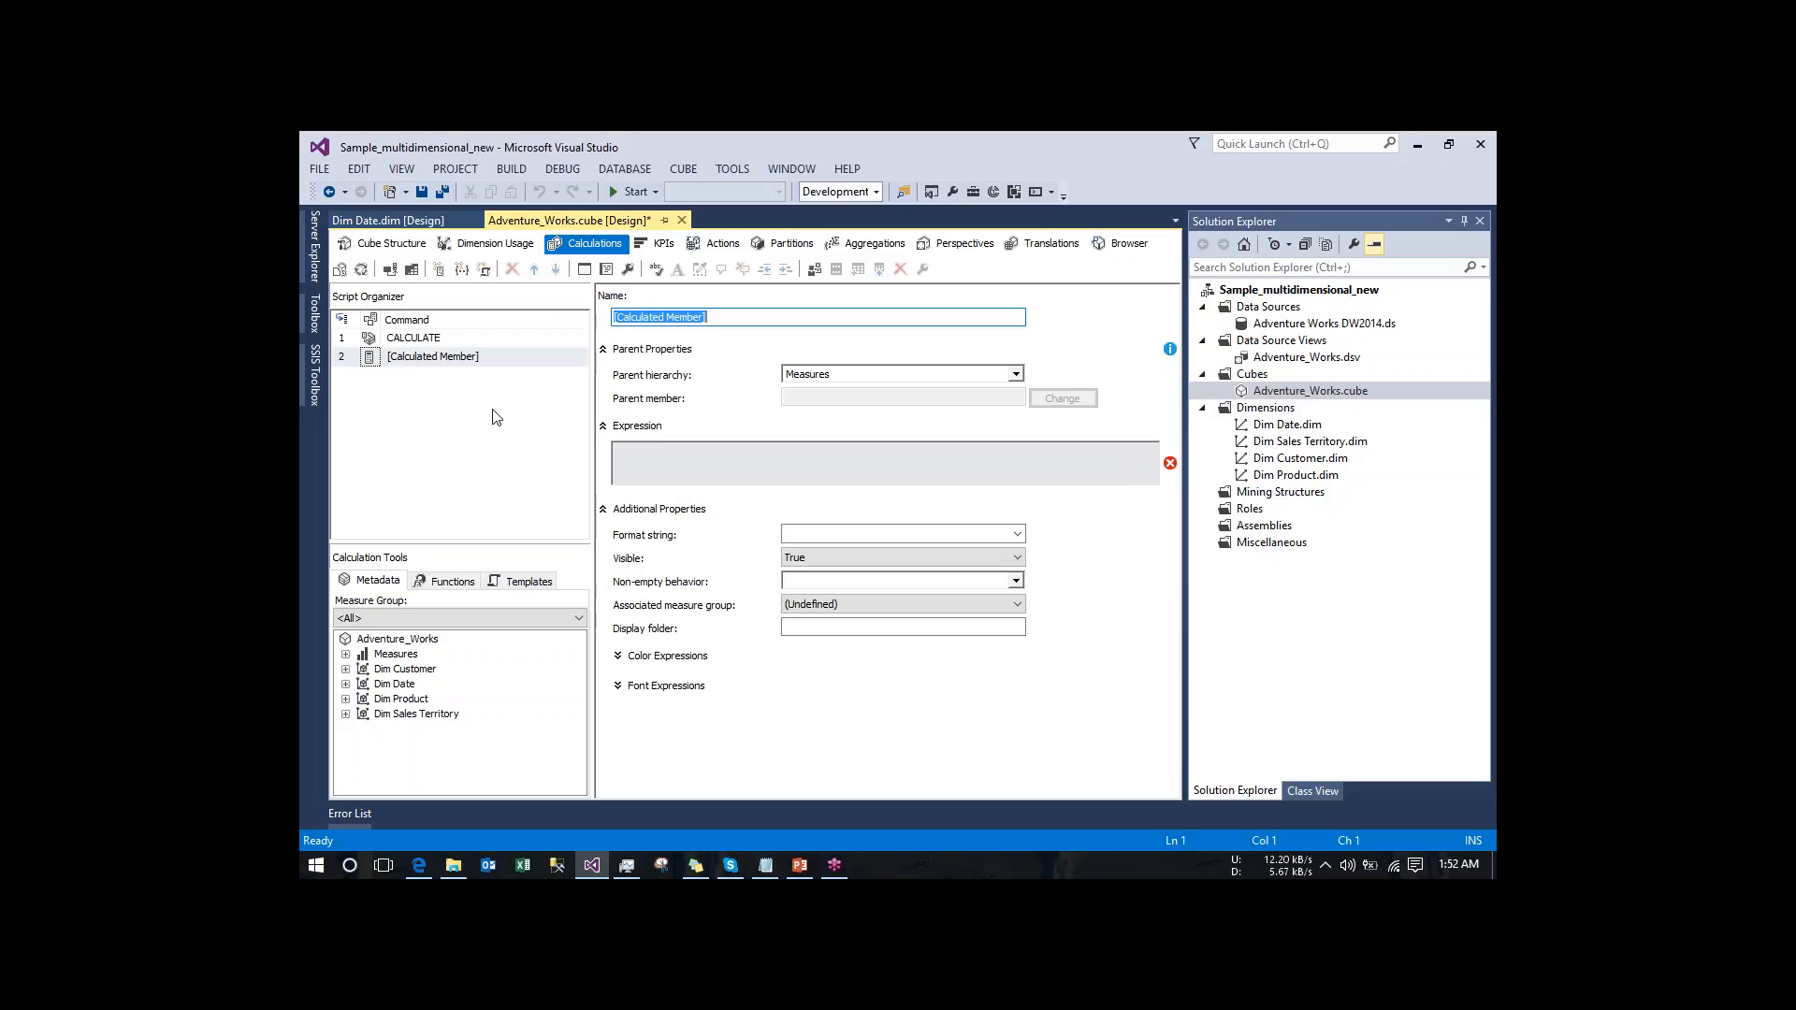
{"action": "left_click", "coordinate": [435, 340]}
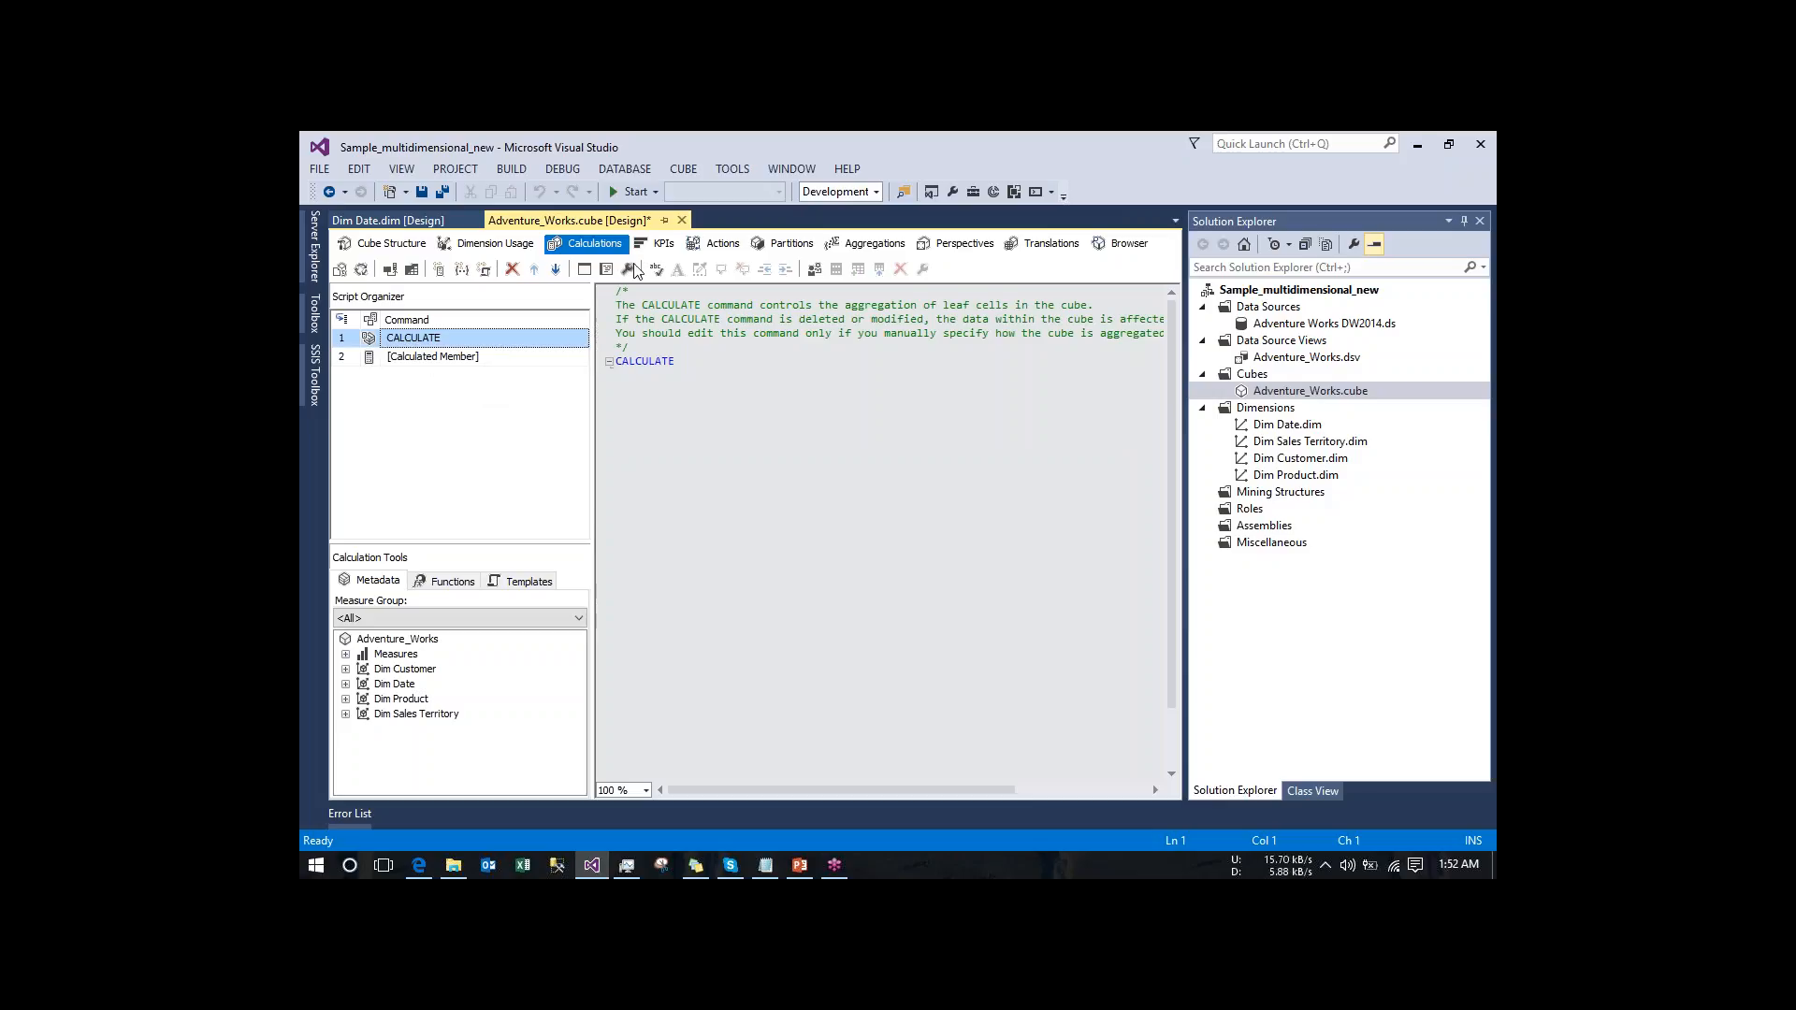
- Create a new KPI in the cube and name it KPI_new
{"action": "left_click", "coordinate": [654, 249]}
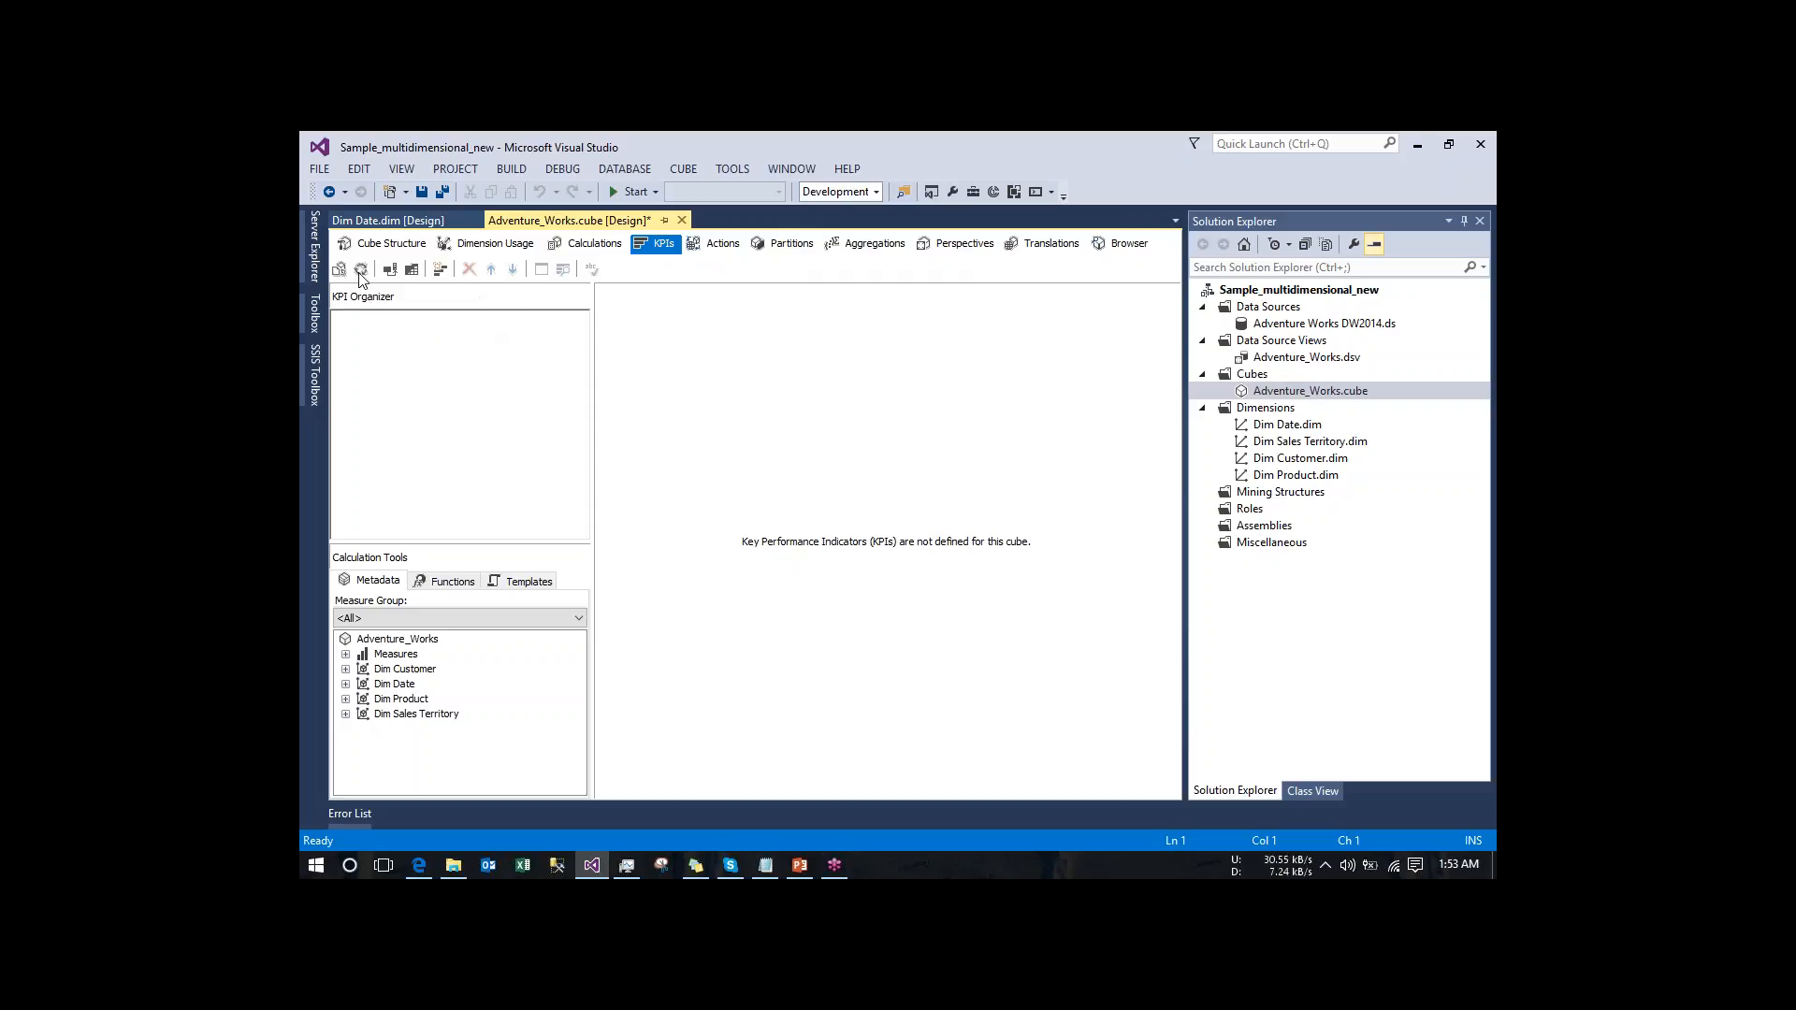
{"action": "left_click", "coordinate": [438, 271]}
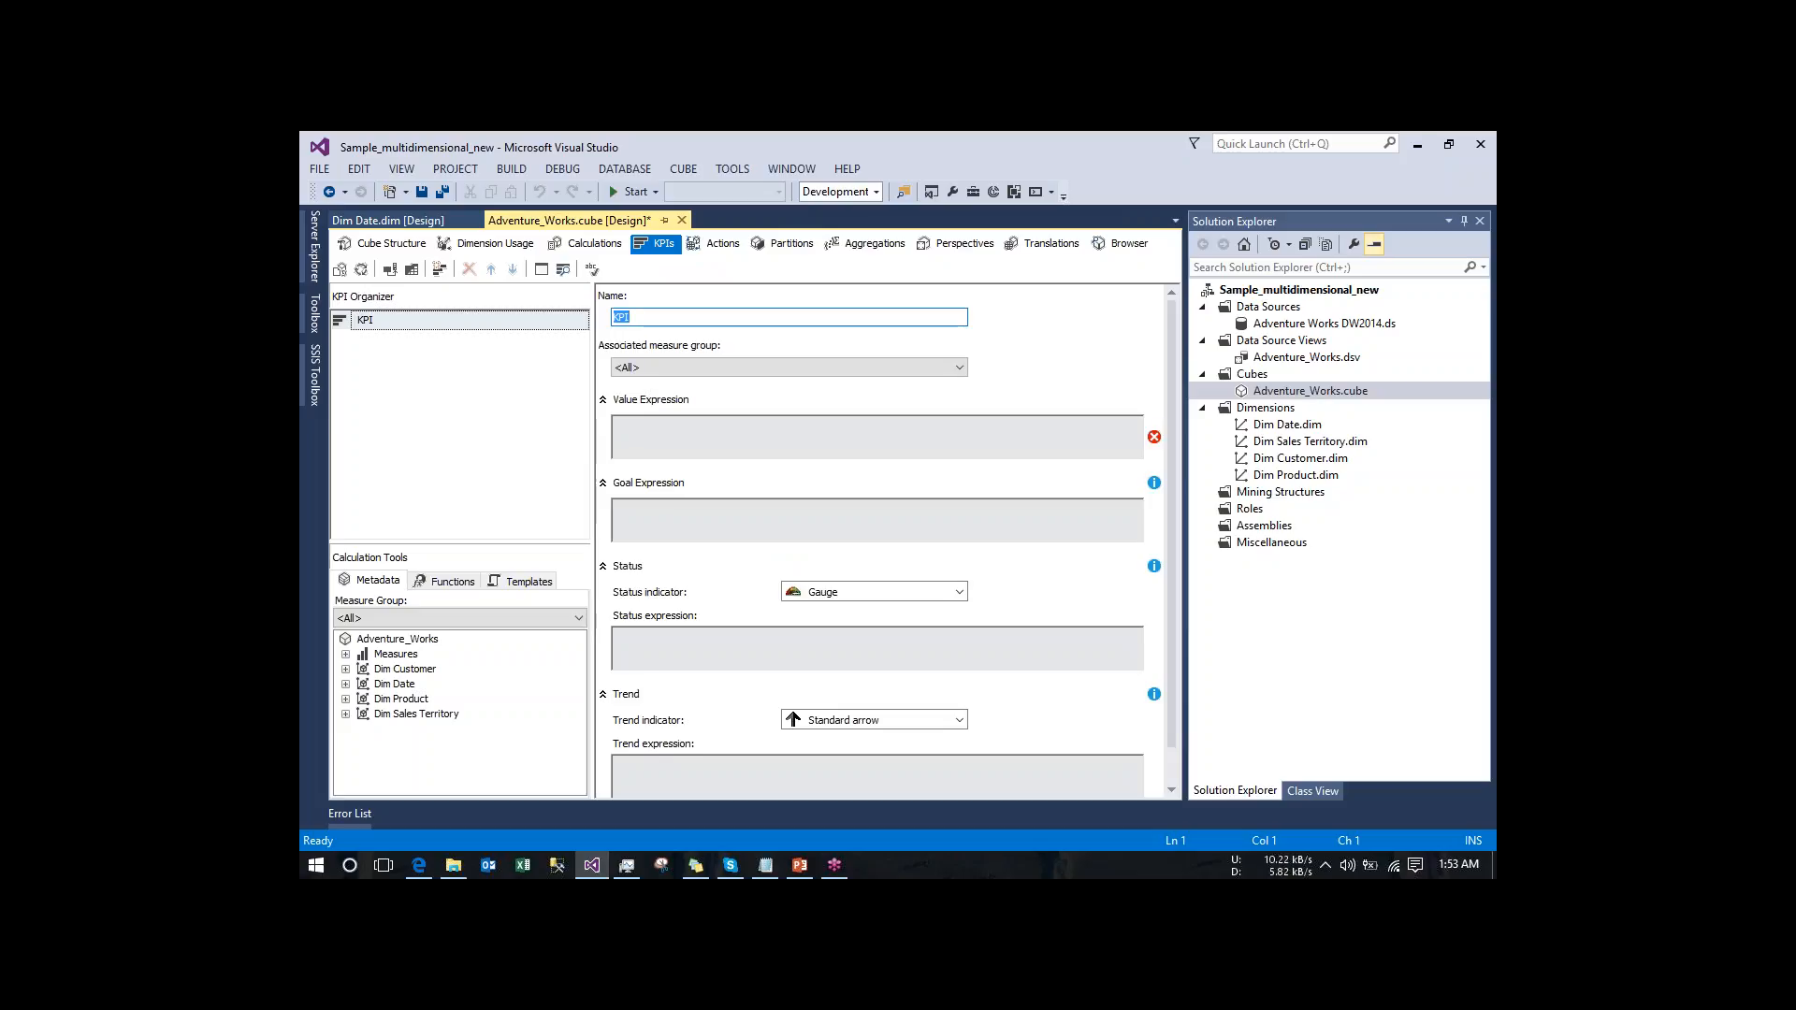
{"action": "left_click", "coordinate": [641, 318]}
{"action": "type", "text": "_new"}
- Associate the KPI with the Fact Internet Sales measure group and expand the Measures metadata
{"action": "left_click", "coordinate": [728, 366]}
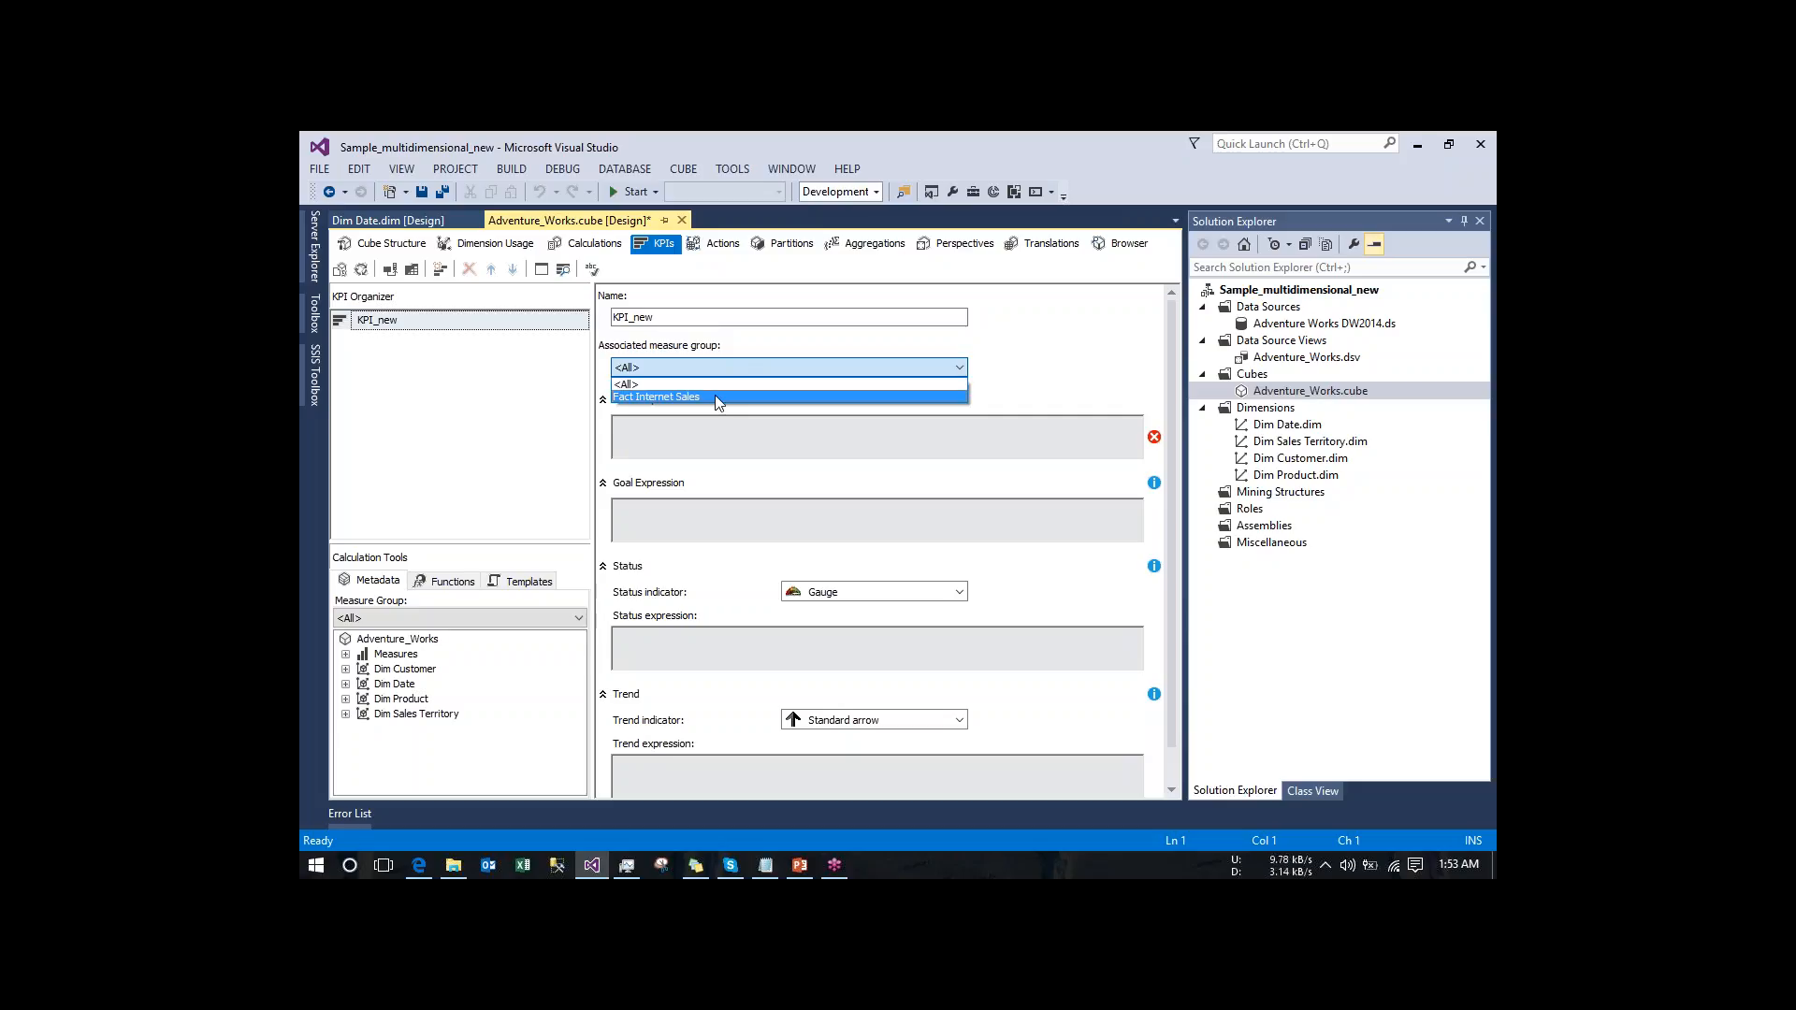
{"action": "left_click", "coordinate": [347, 655]}
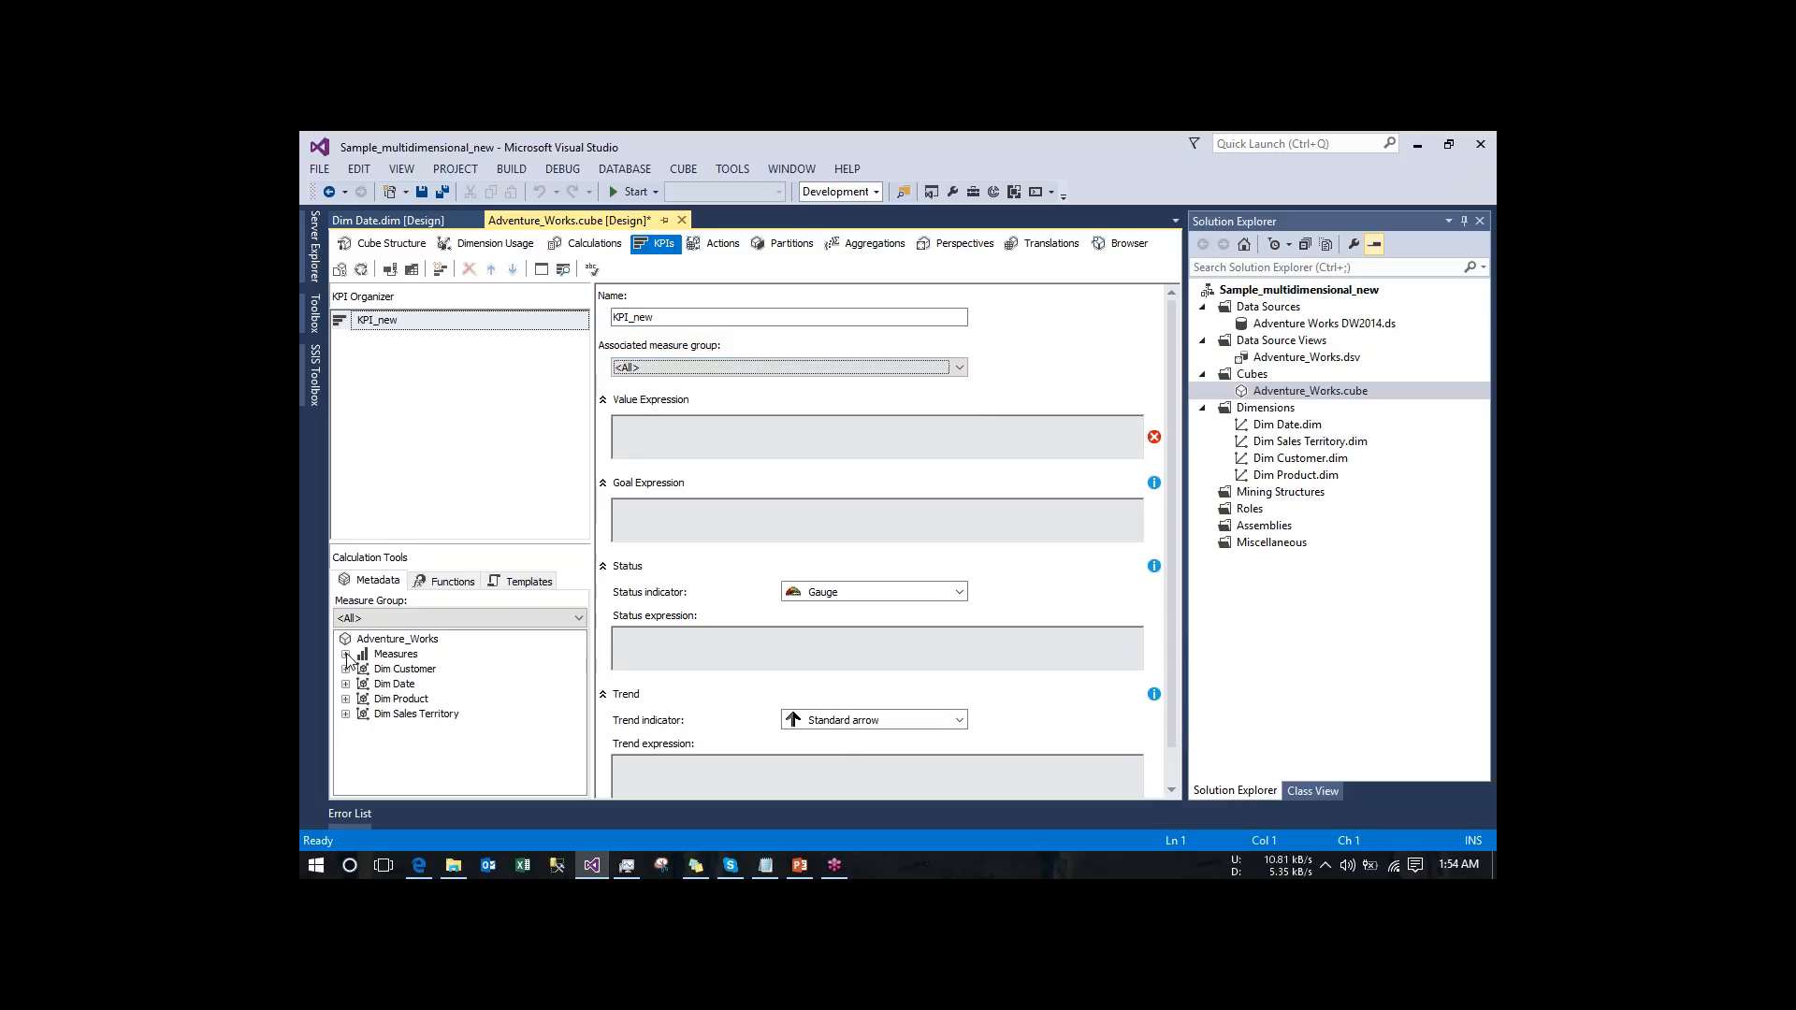
{"action": "left_click", "coordinate": [346, 655]}
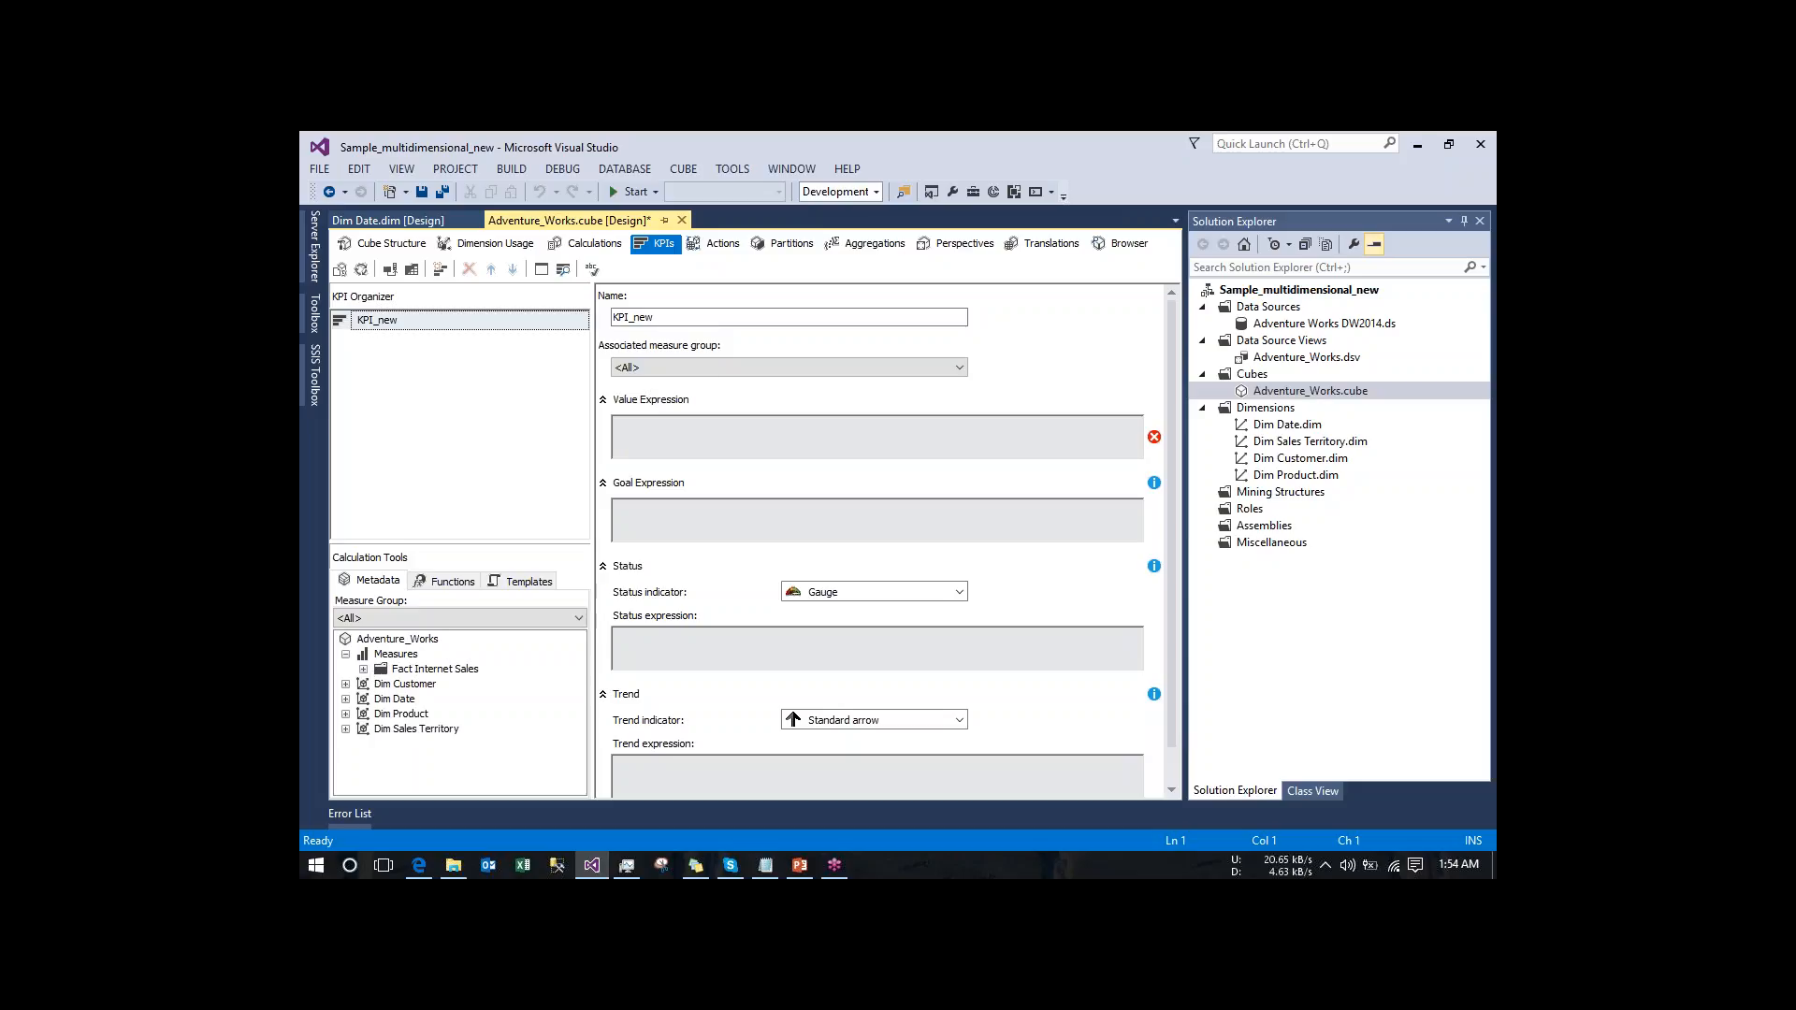
{"action": "left_click", "coordinate": [708, 373]}
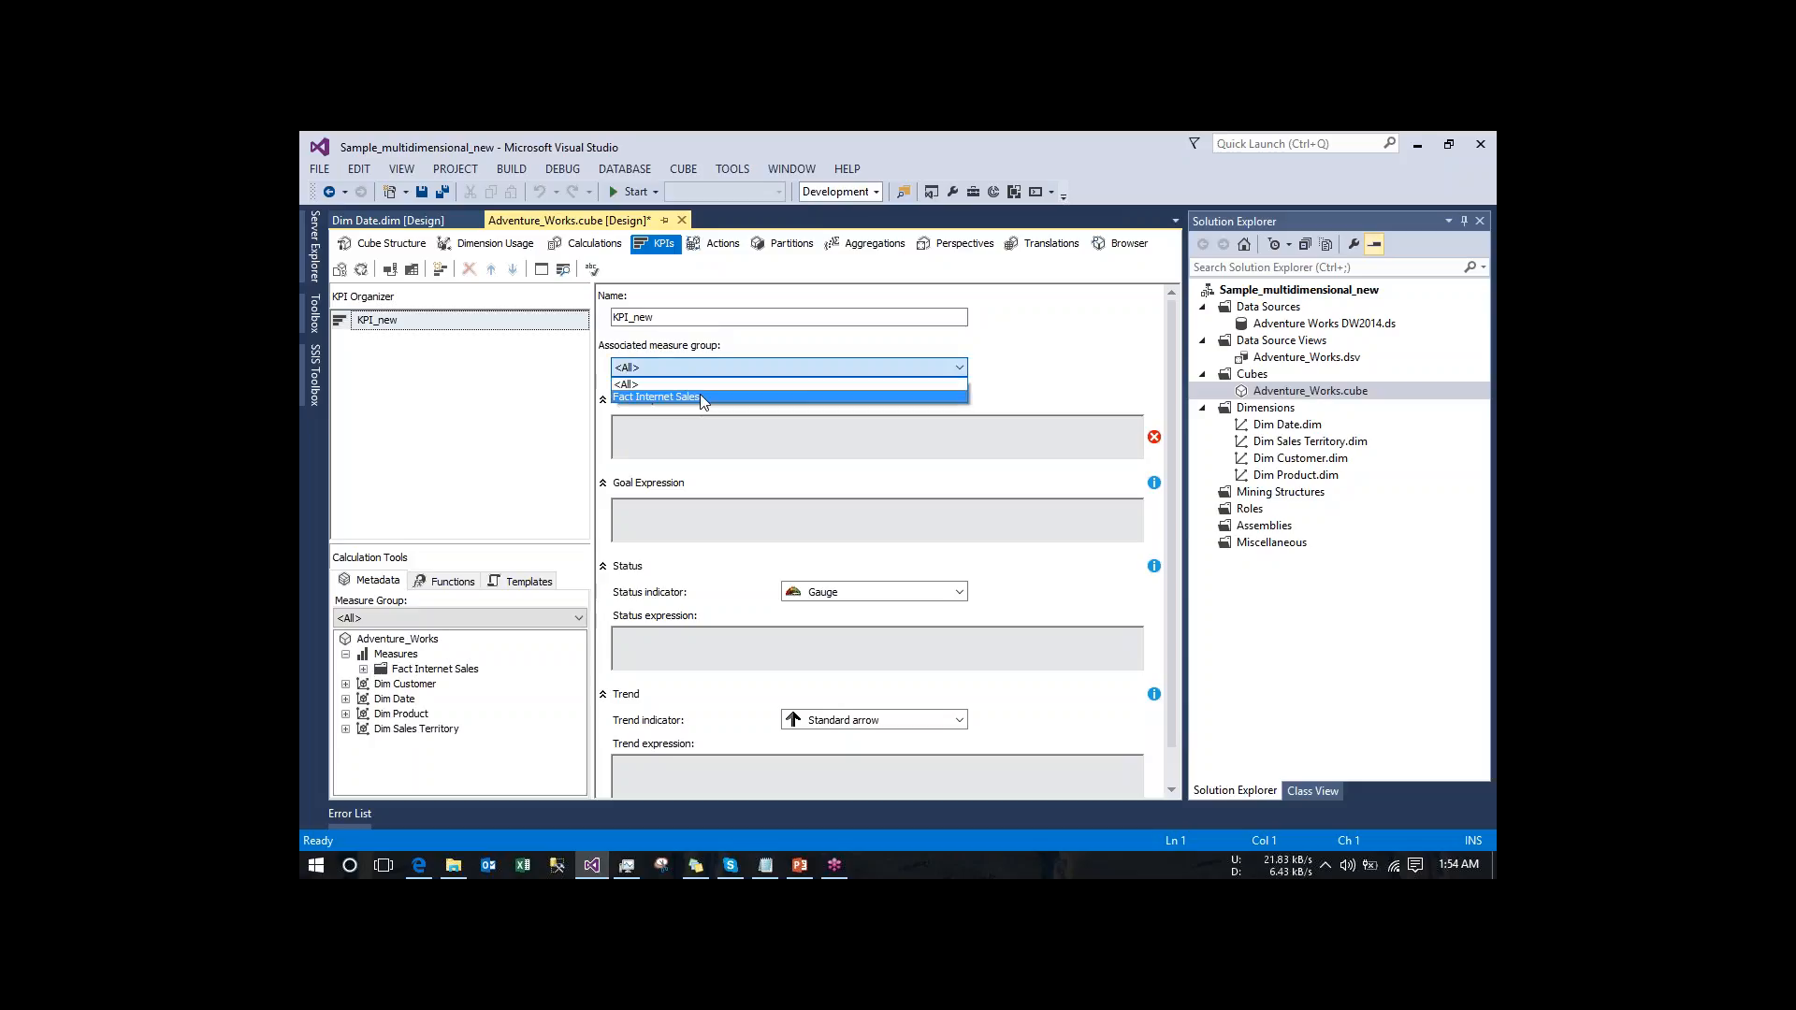
{"action": "left_click", "coordinate": [703, 396]}
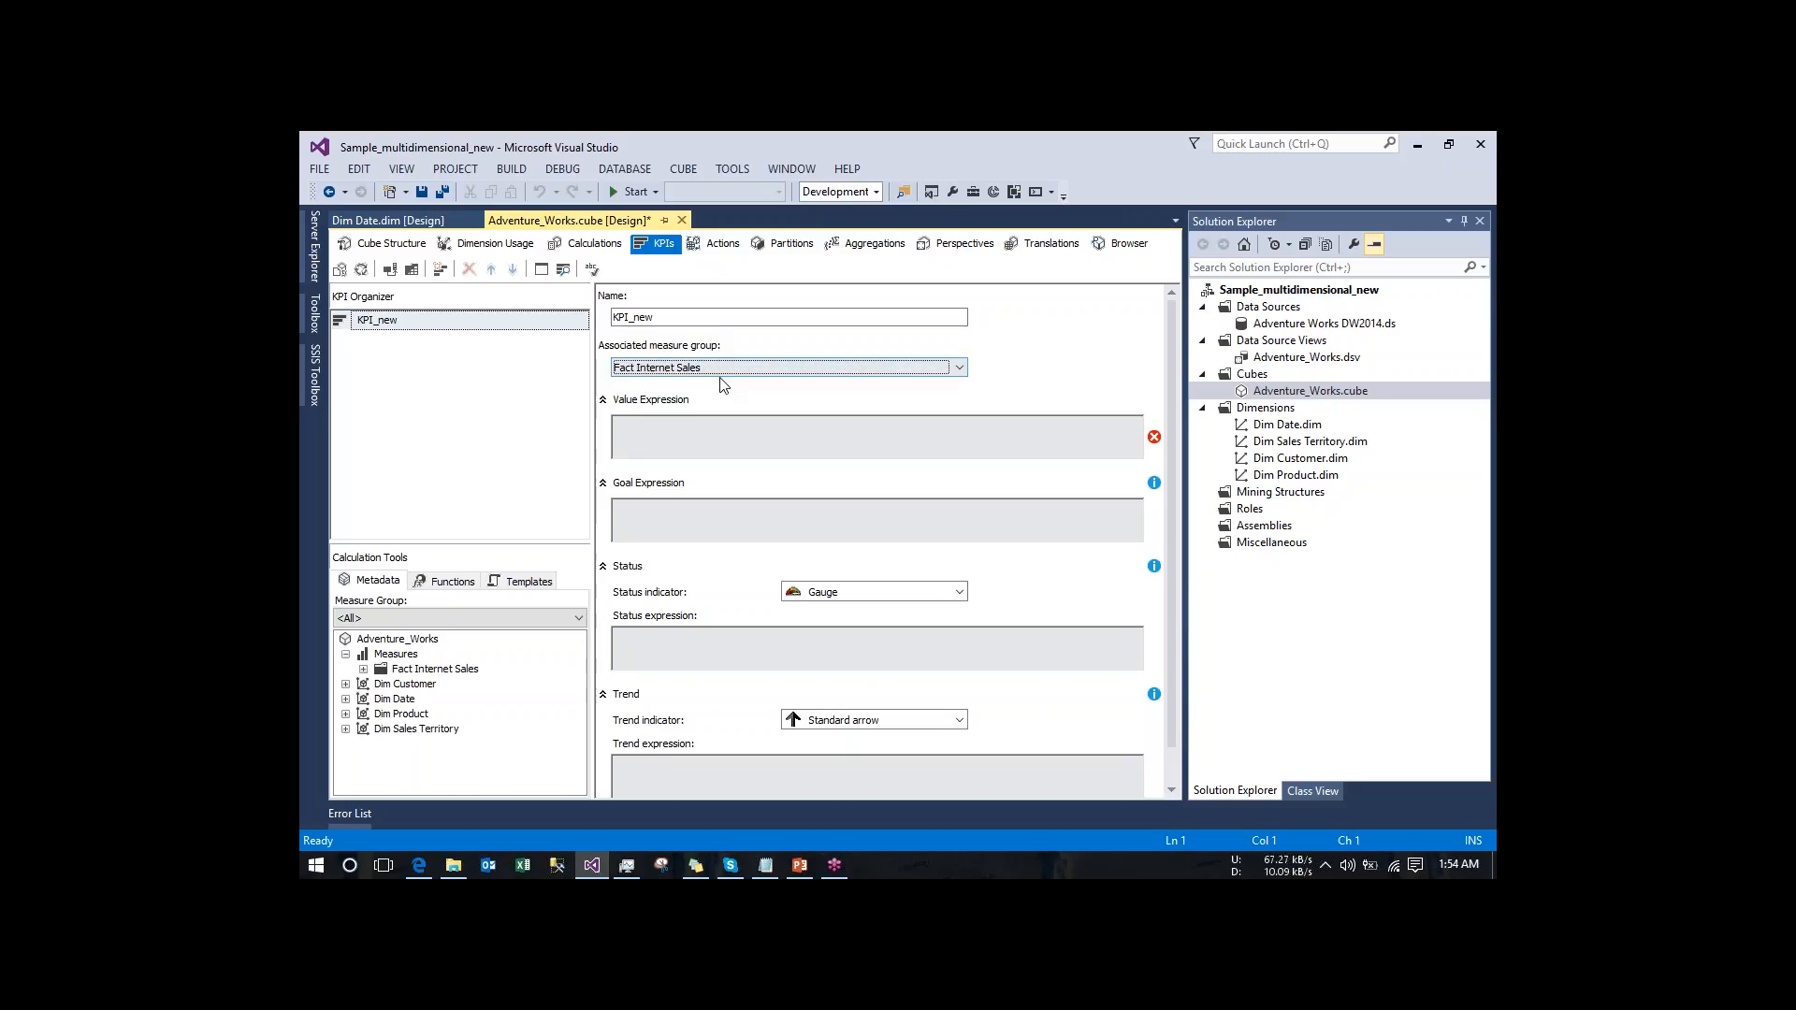
- Set the KPI's value expression to the Sales Amount measure, [Measures].[Sales Amount]
{"action": "left_click", "coordinate": [828, 435]}
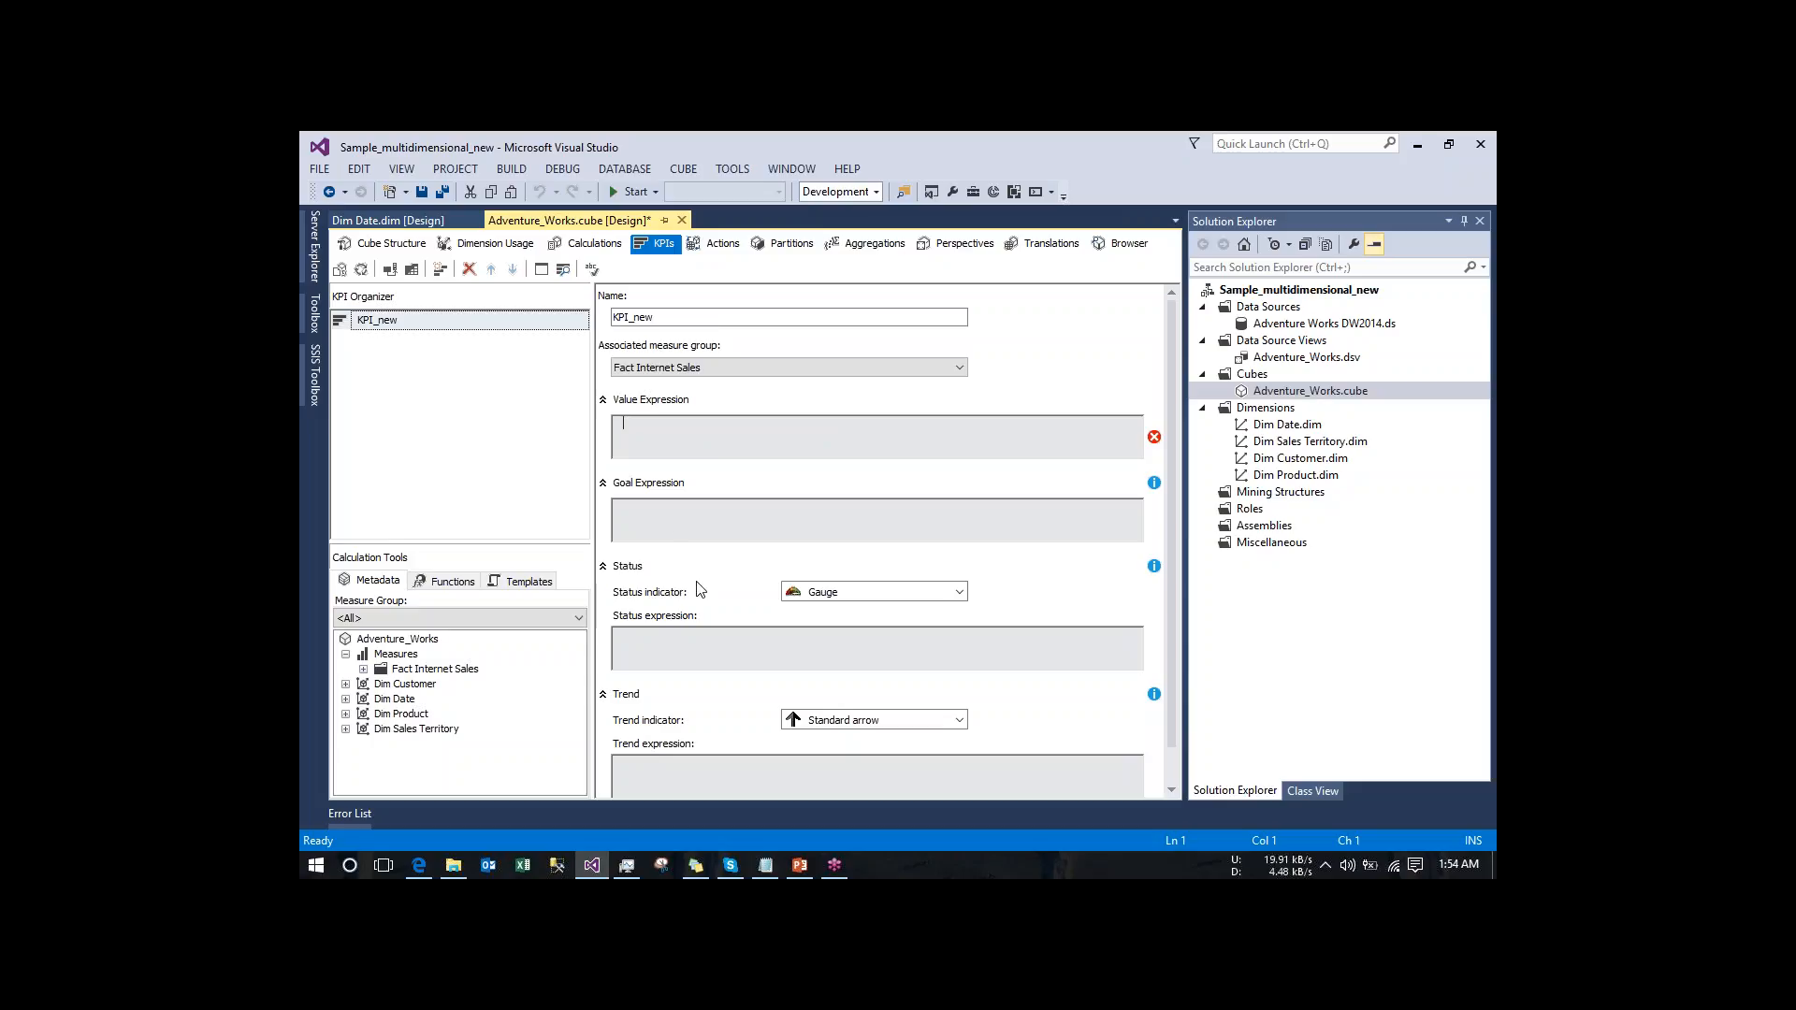
{"action": "left_click", "coordinate": [364, 669]}
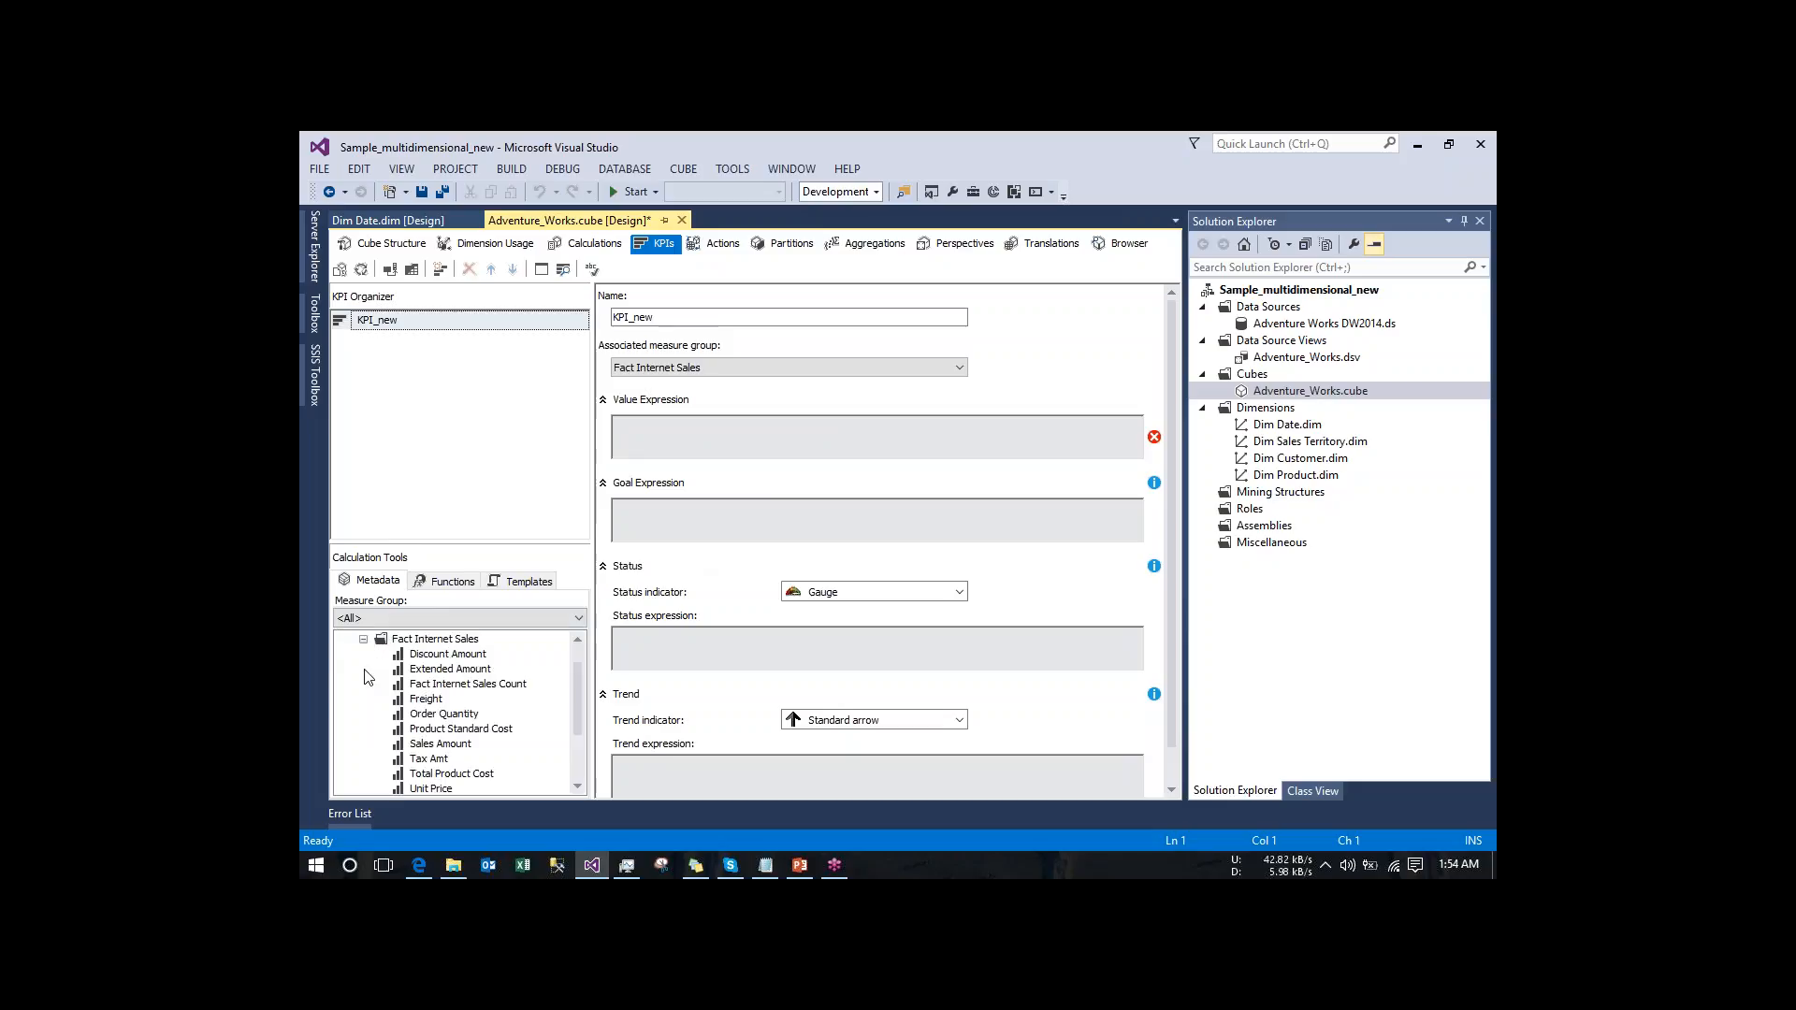
{"action": "left_click", "coordinate": [441, 744]}
{"action": "left_click_drag", "start_coordinate": [443, 748], "coordinate": [666, 429]}
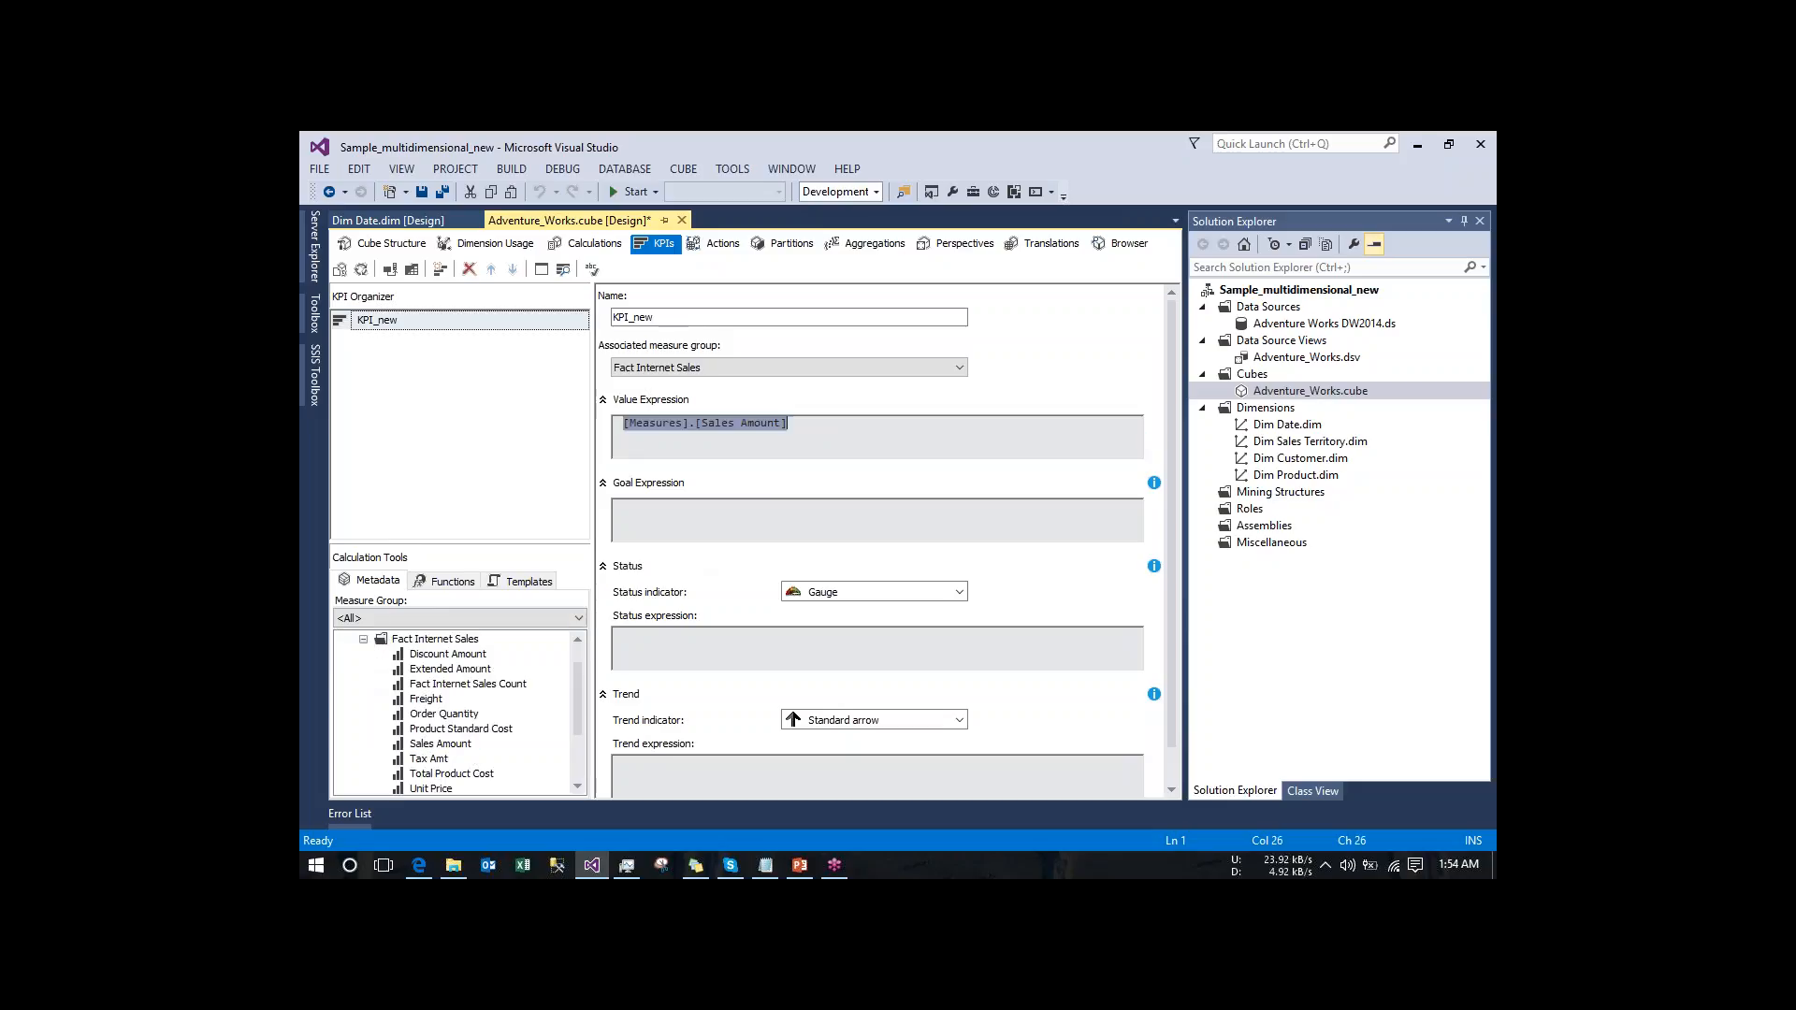
{"action": "left_click", "coordinate": [795, 424]}
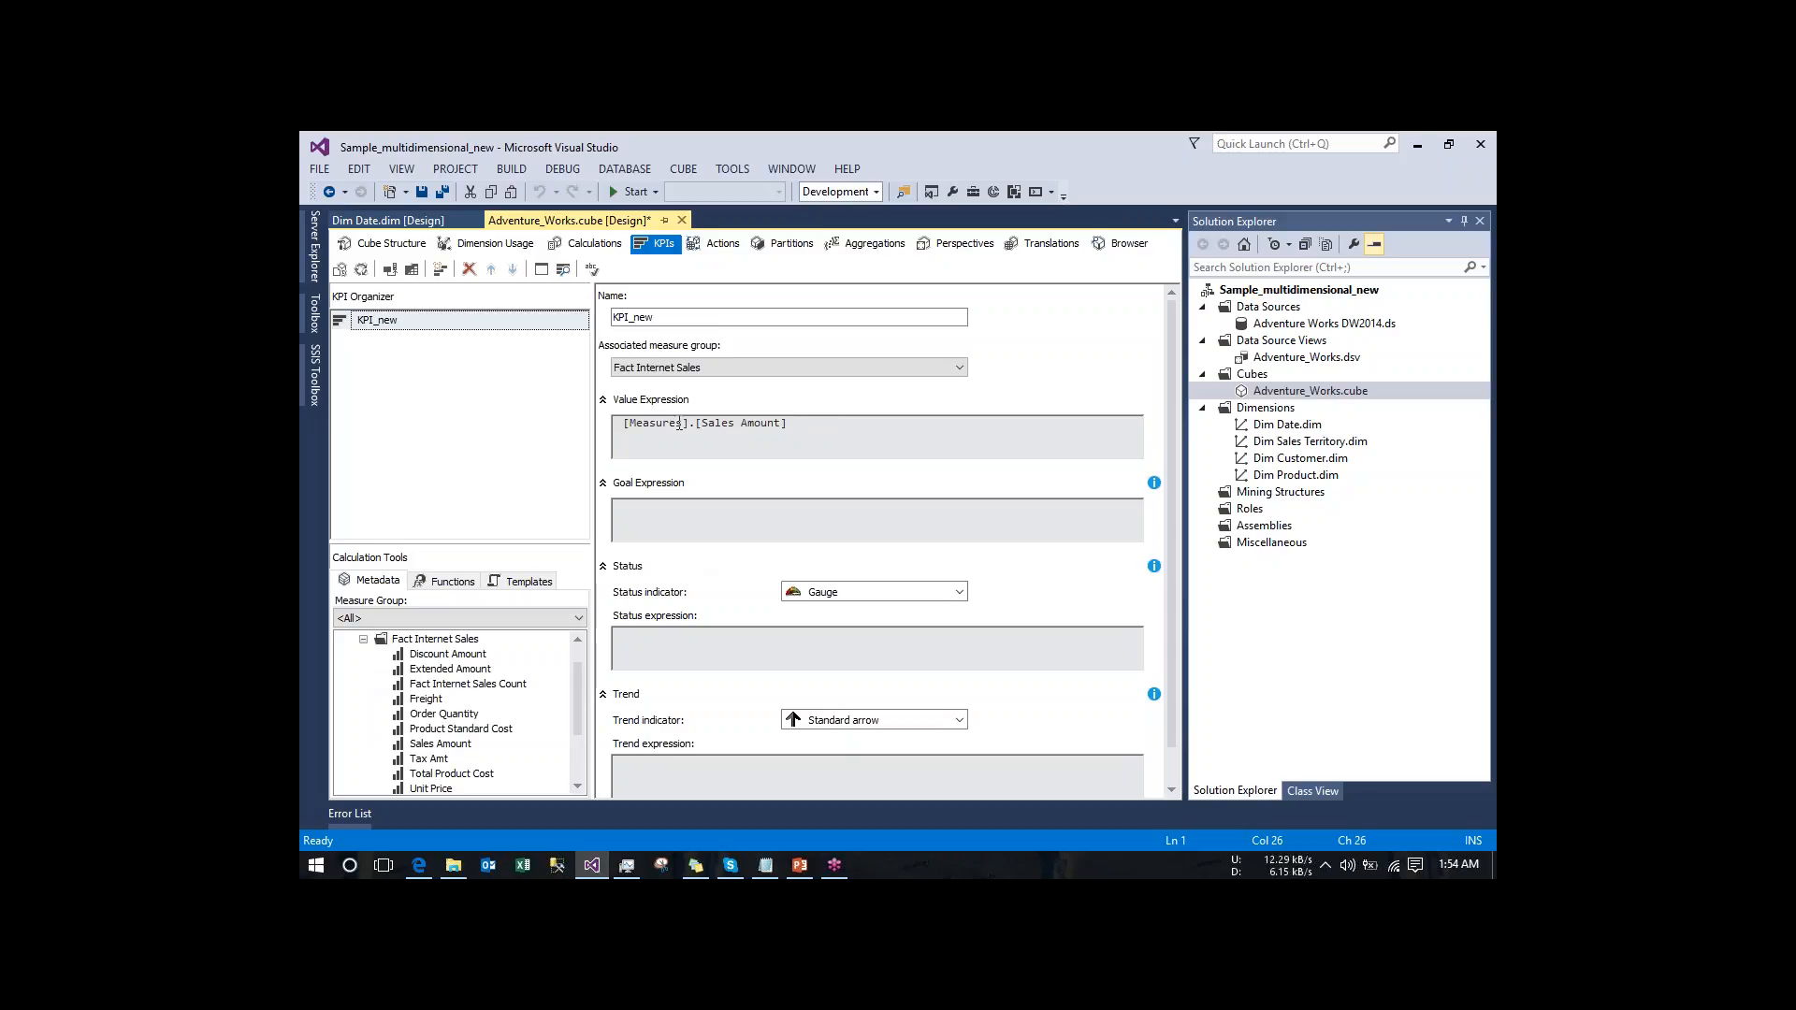
- Set the KPI's goal expression to 100 and its status indicator to Traffic light
{"action": "left_click", "coordinate": [730, 507]}
{"action": "type", "text": "00"}
{"action": "left_click", "coordinate": [835, 592]}
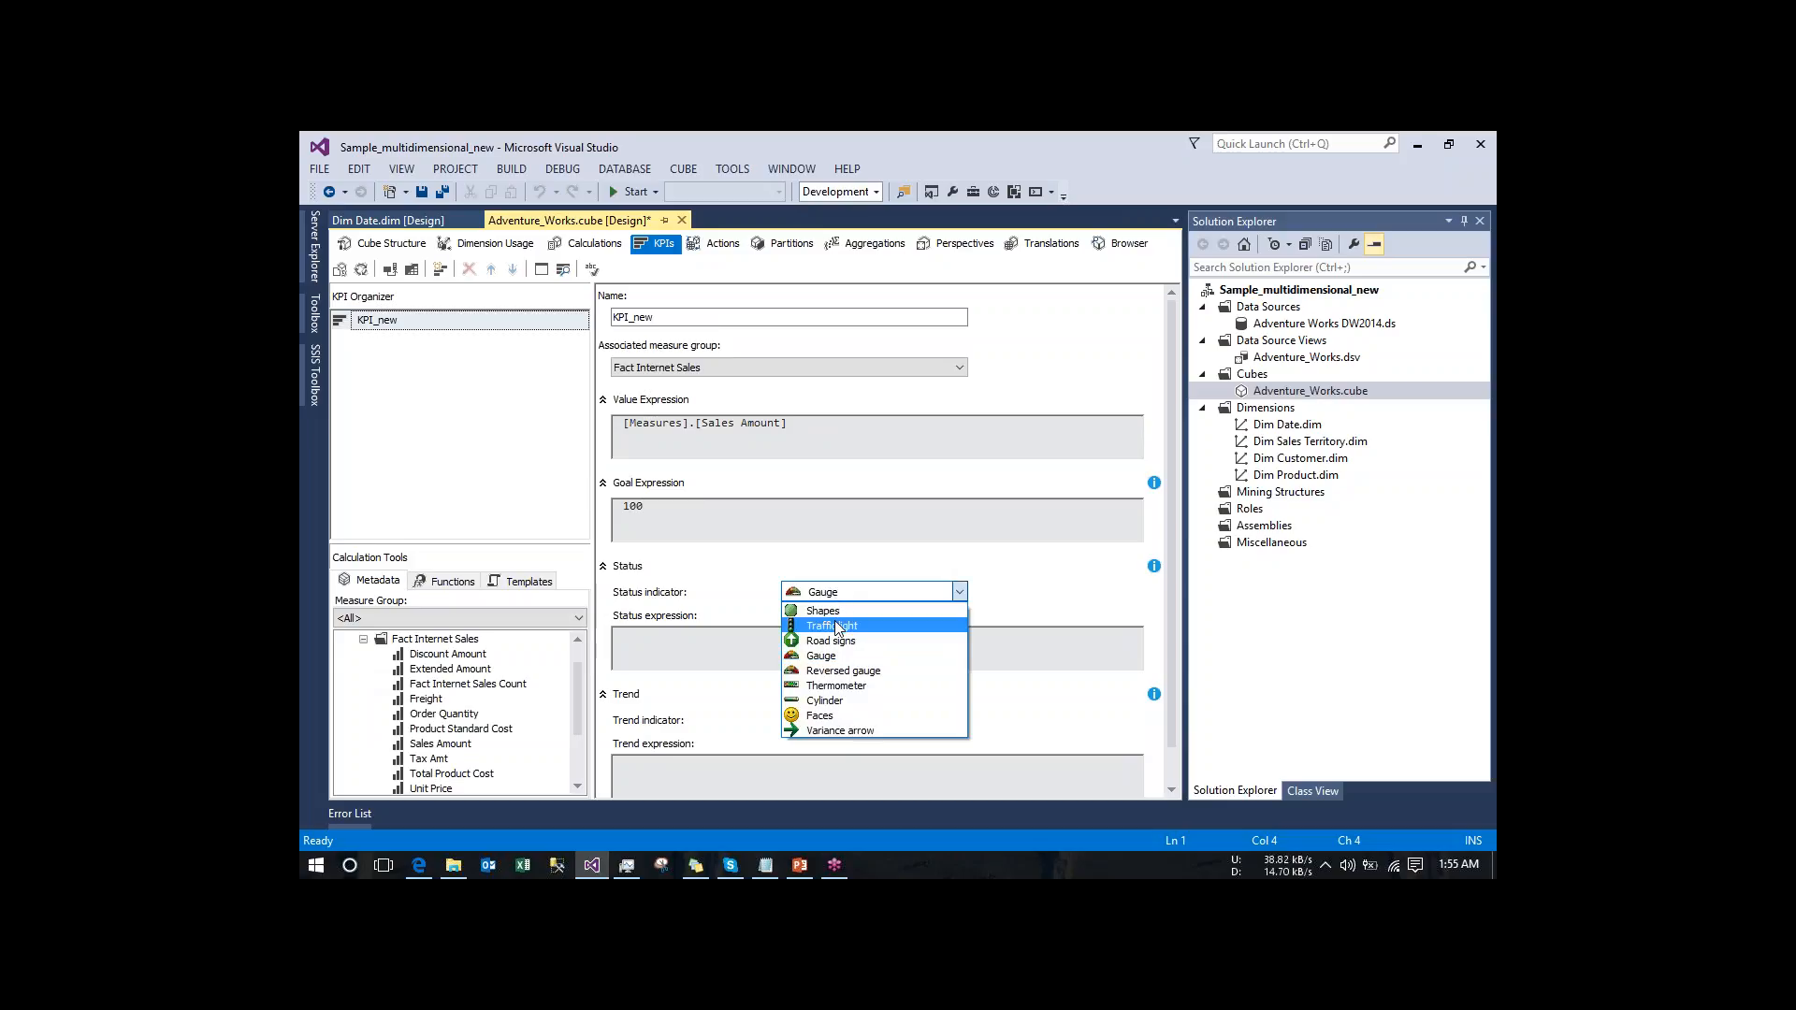
{"action": "left_click", "coordinate": [836, 624]}
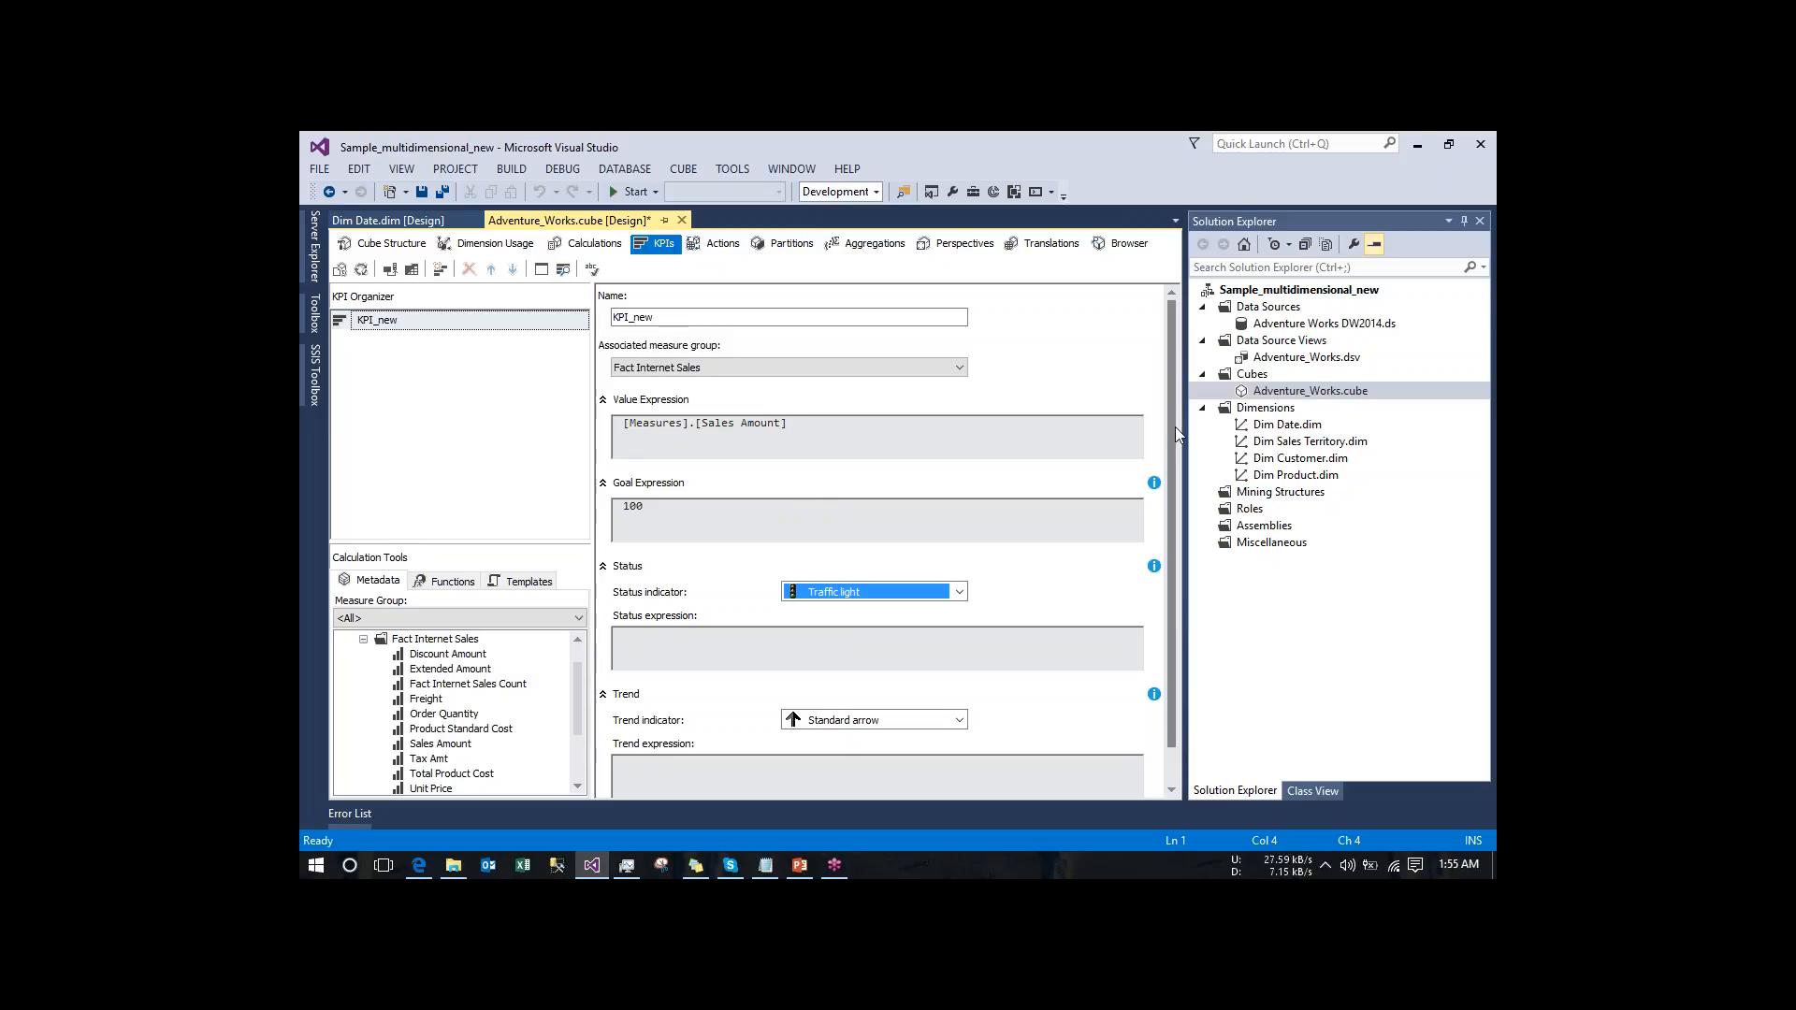
- Examine the indicator styles available for the KPI's status
{"action": "scroll", "coordinate": [1175, 460], "scroll_direction": "down", "scroll_amount": 1}
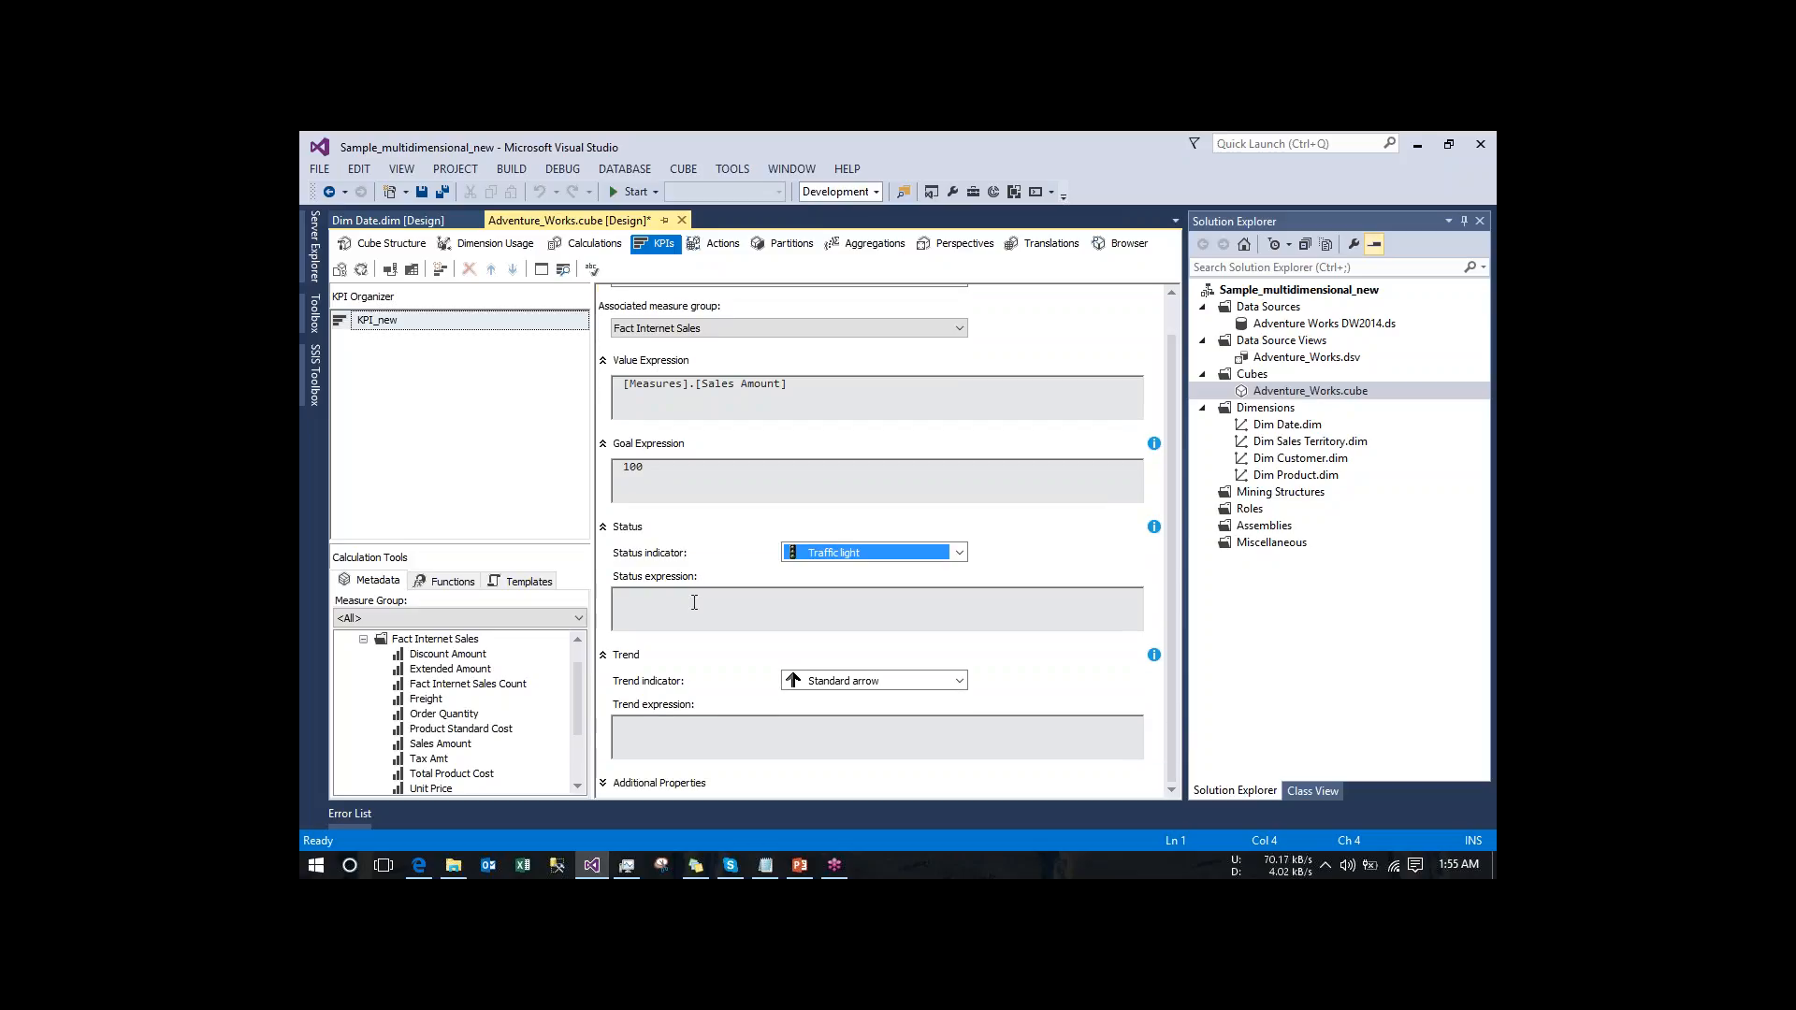
{"action": "left_click", "coordinate": [844, 560]}
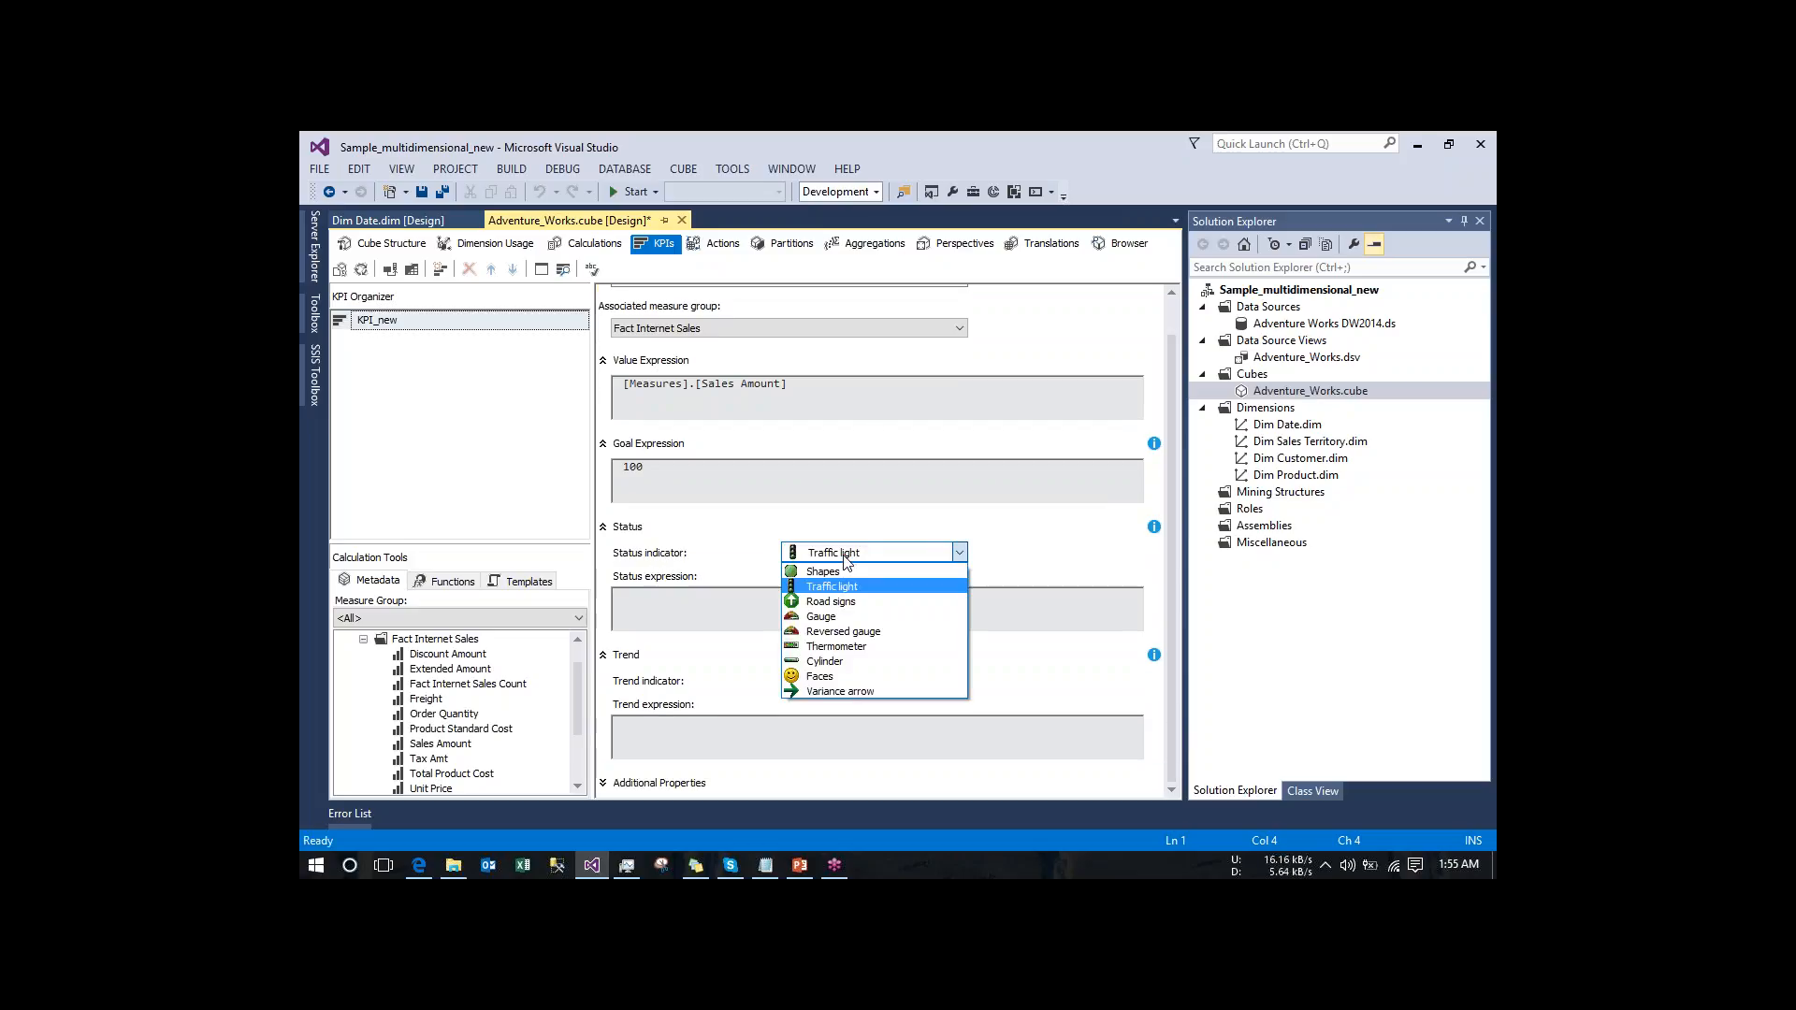
{"action": "left_click", "coordinate": [844, 555]}
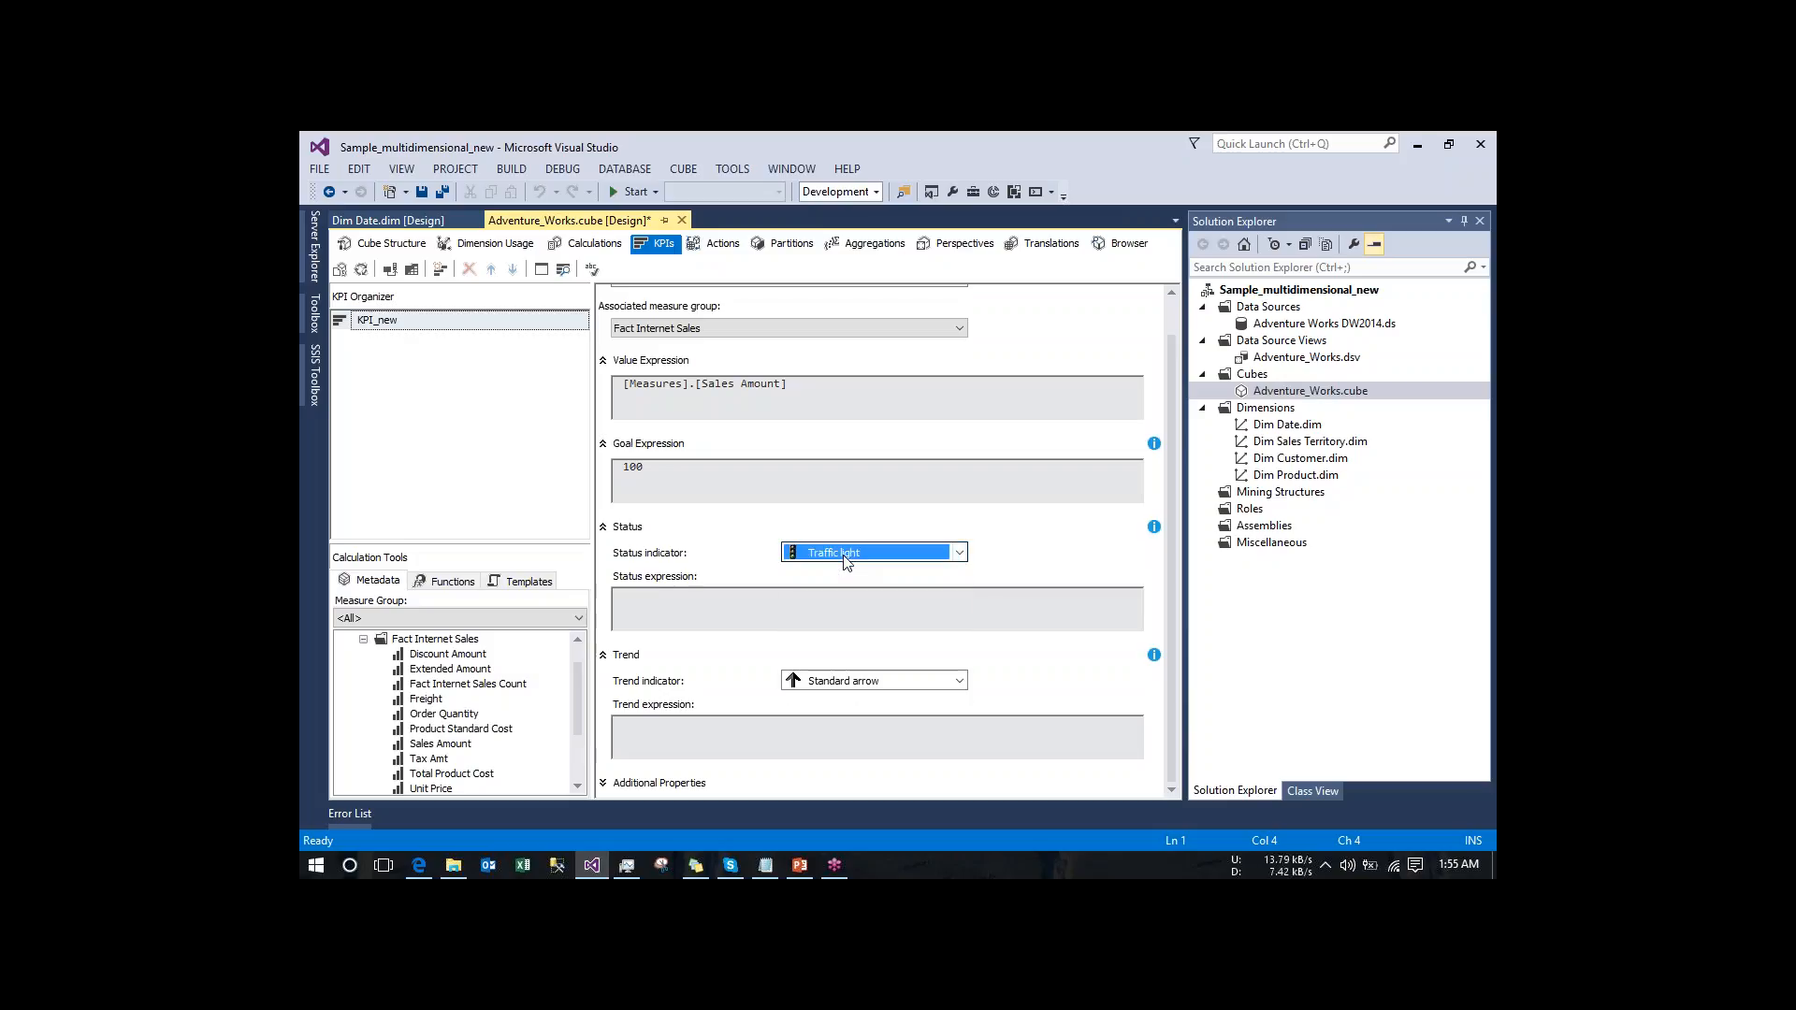
{"action": "left_click", "coordinate": [846, 556]}
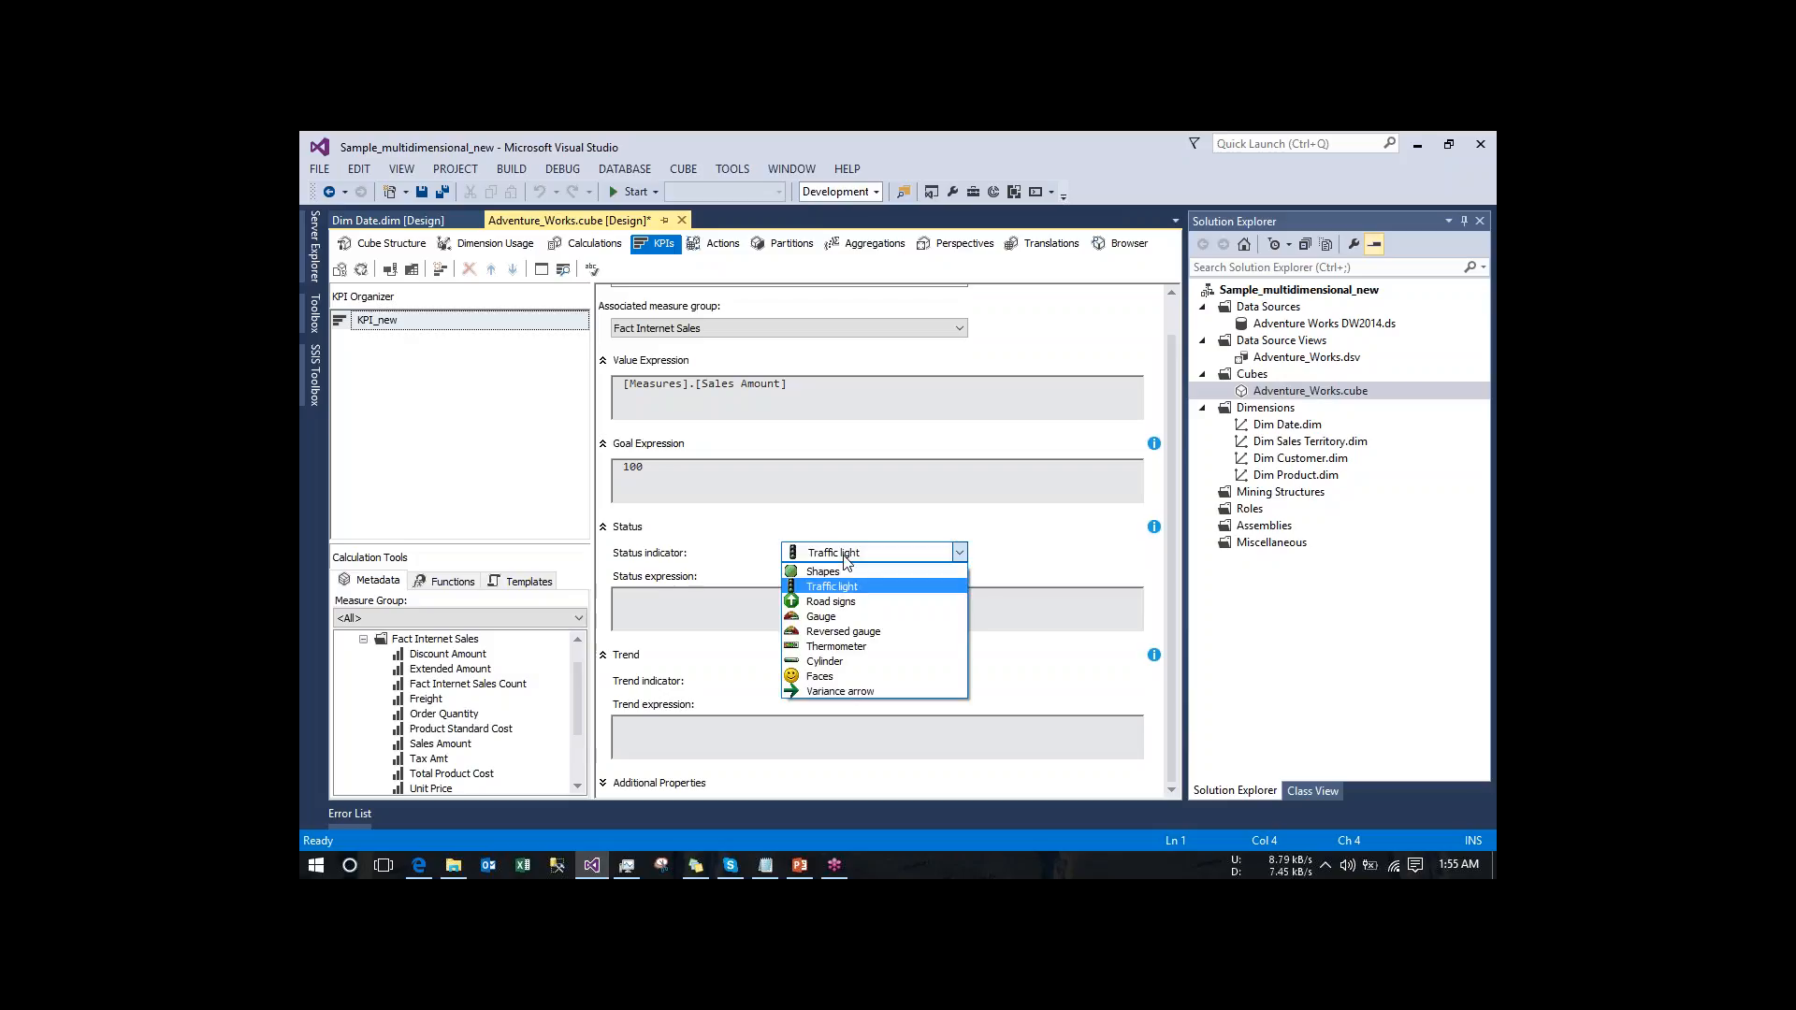
{"action": "left_click", "coordinate": [845, 556]}
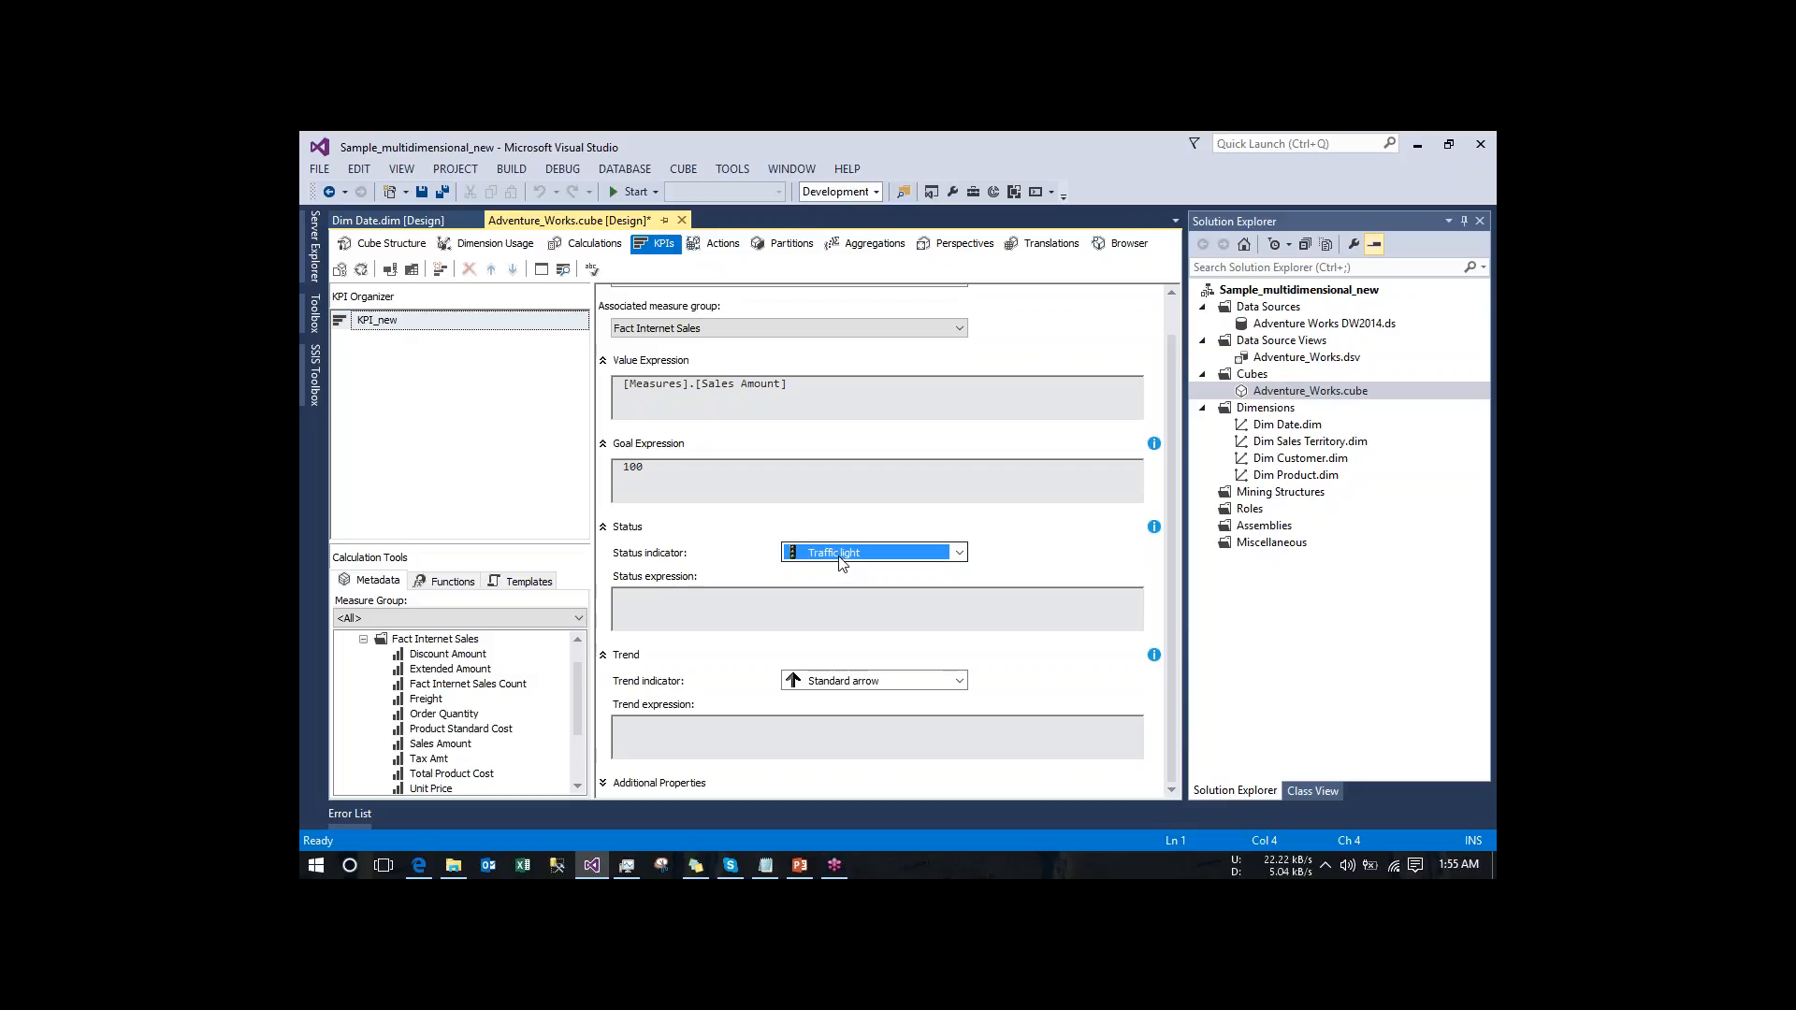
{"action": "left_click", "coordinate": [839, 557]}
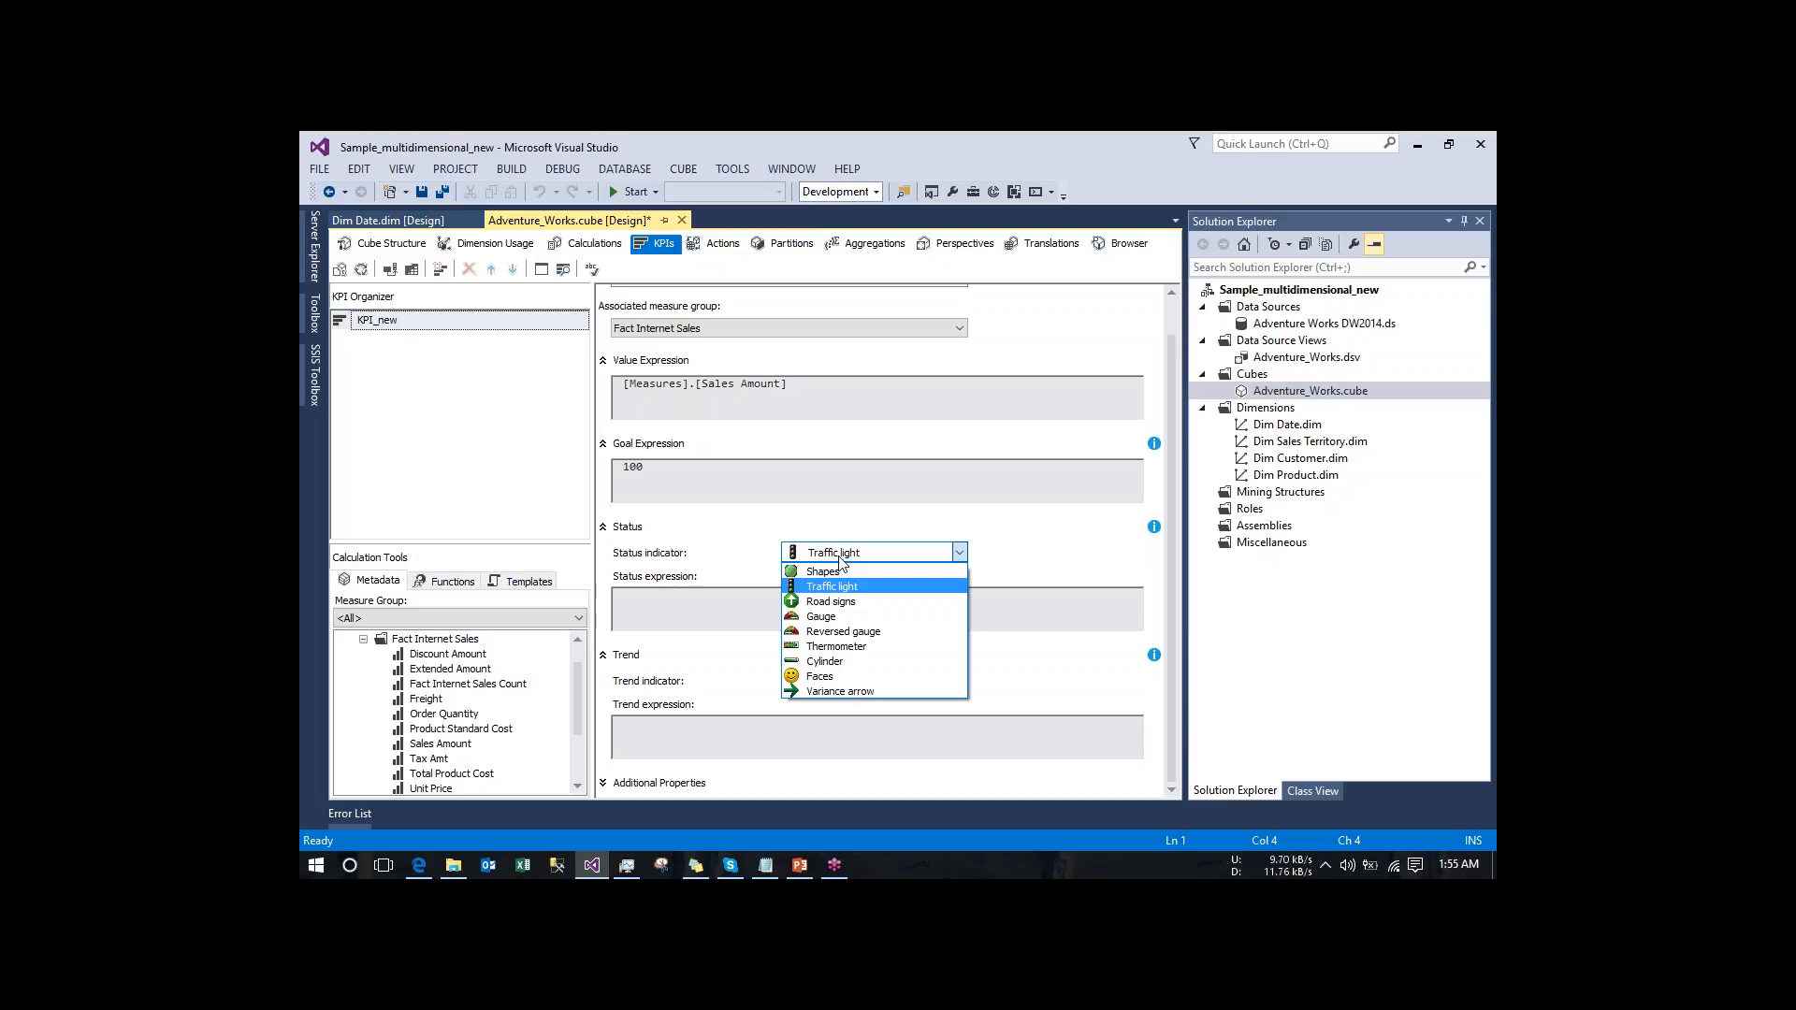
{"action": "left_click", "coordinate": [840, 559]}
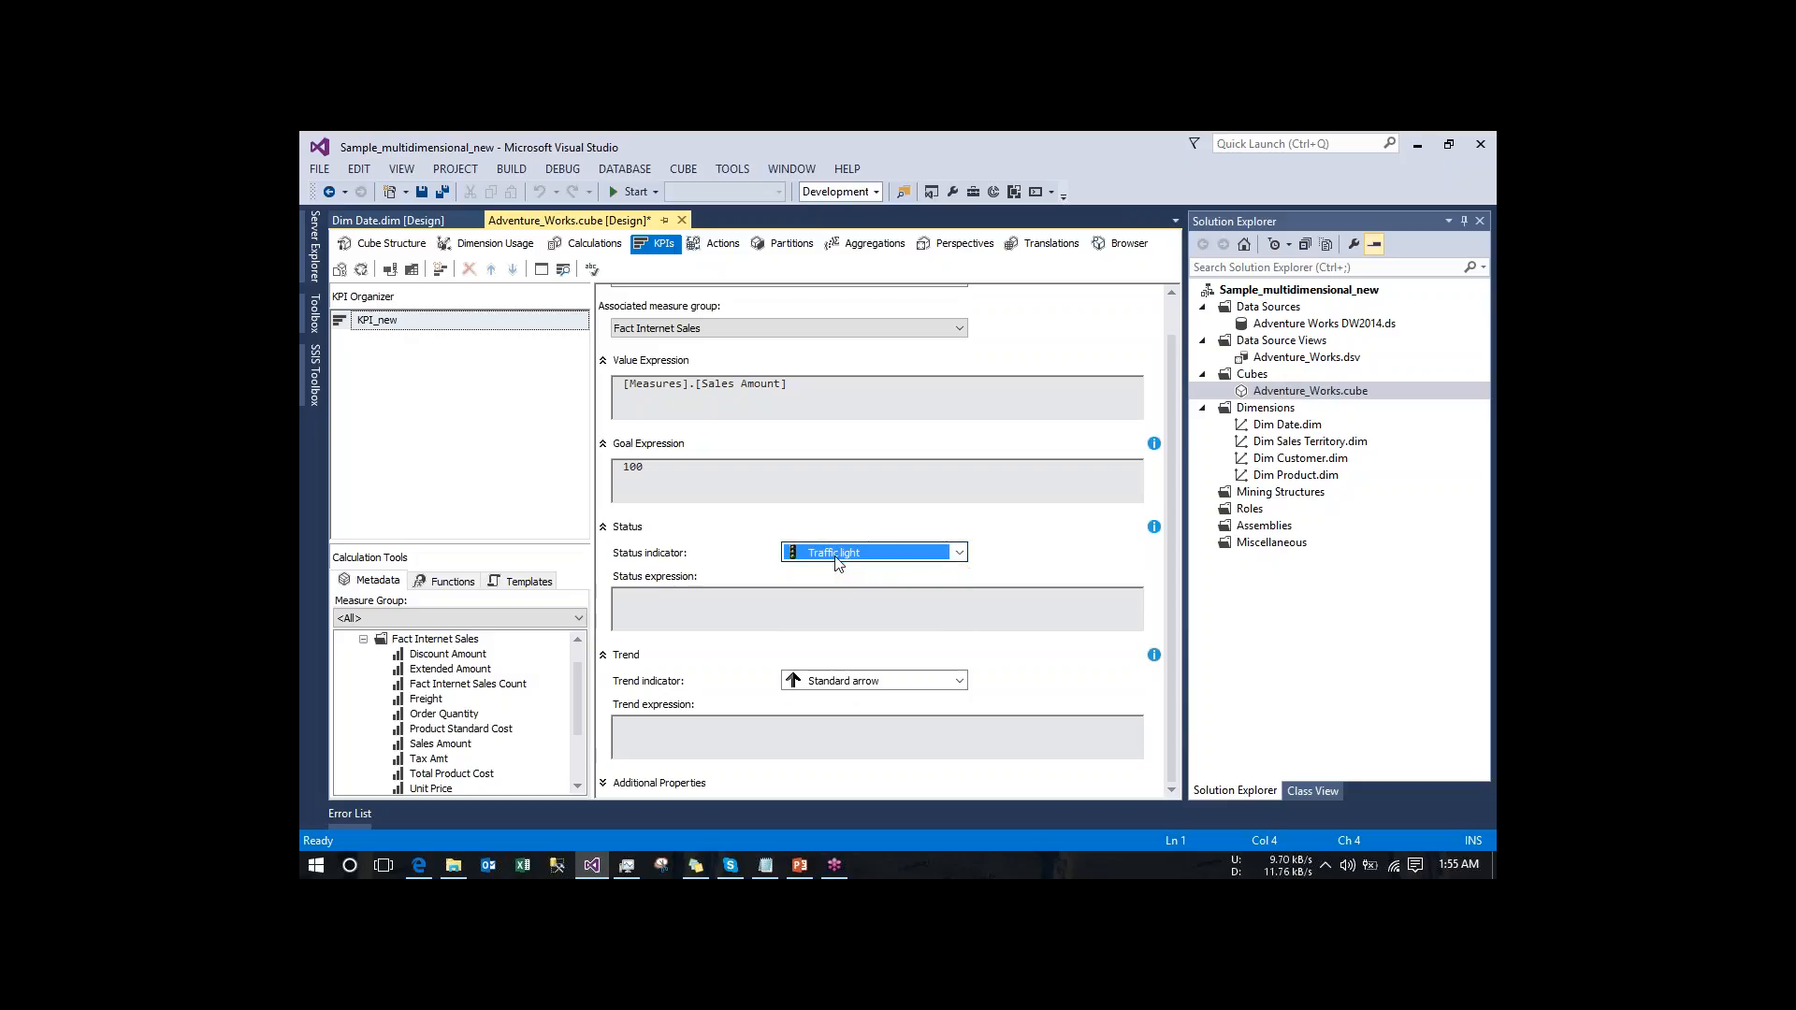
- Enter the first condition of the status expression: case when [Measures].[Sales Amount]>100 then 1
{"action": "left_click", "coordinate": [758, 601]}
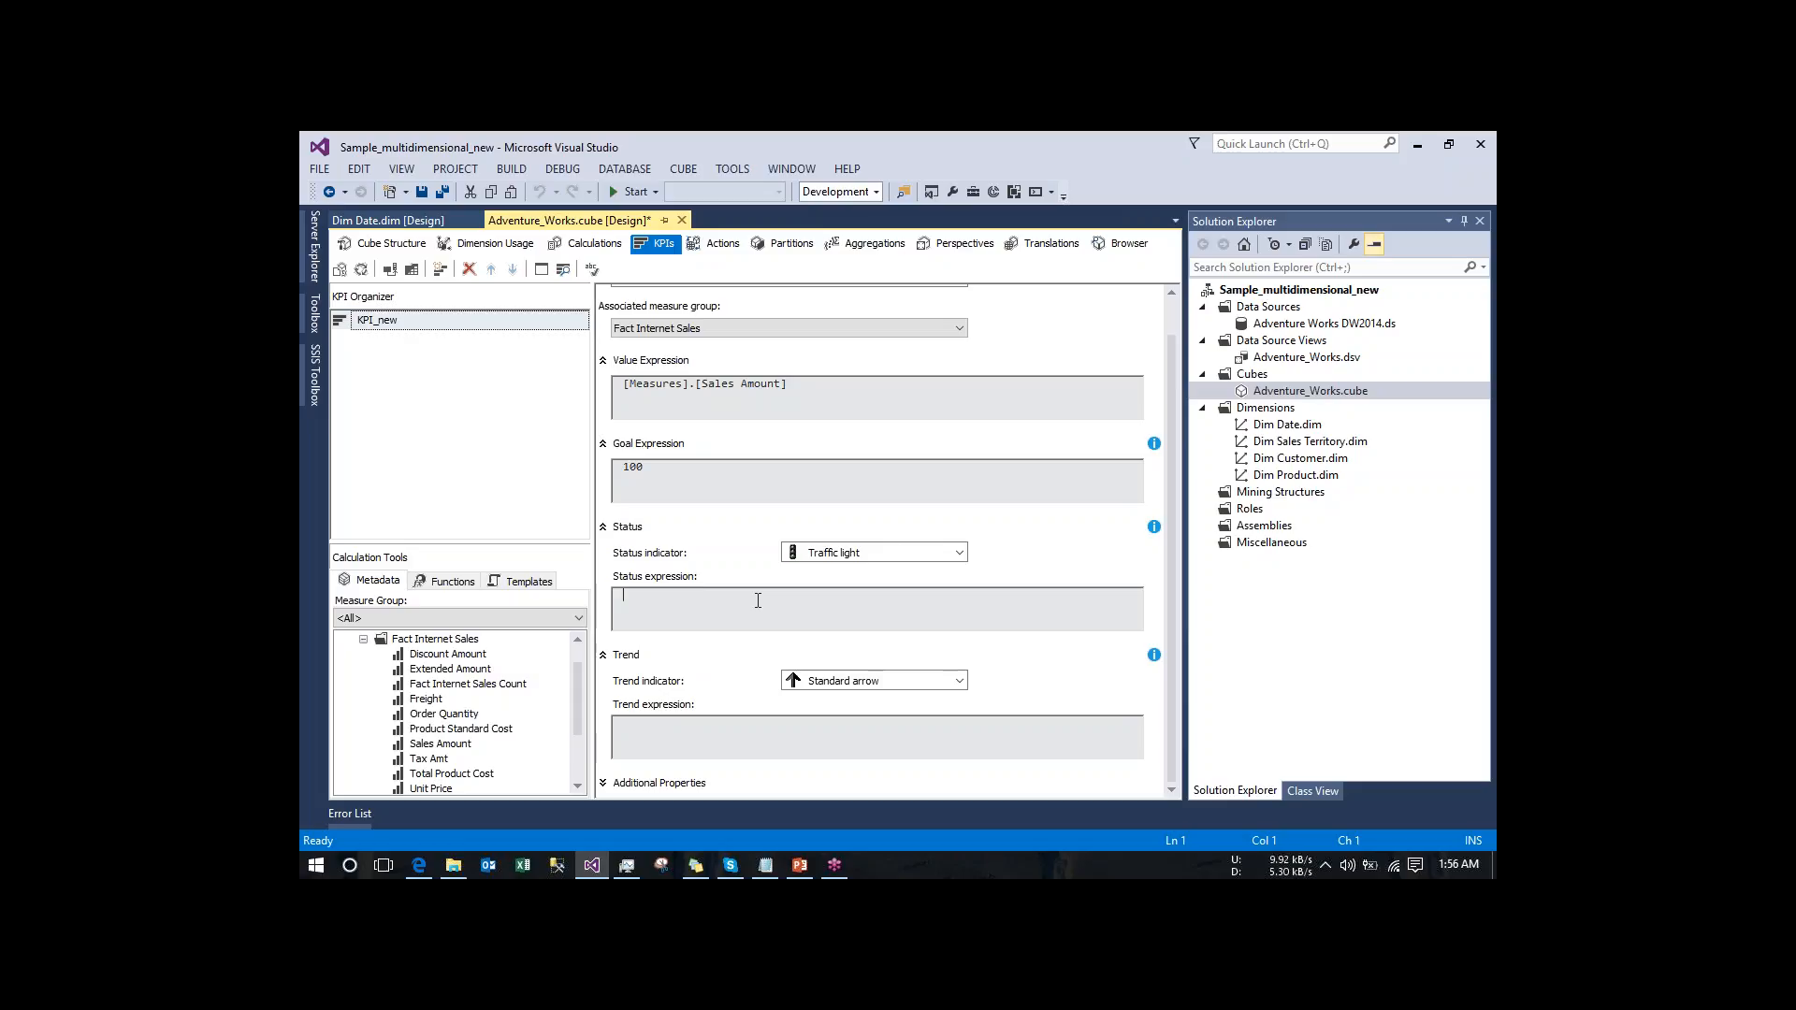
{"action": "type", "text": "case when"}
{"action": "left_click", "coordinate": [743, 384]}
{"action": "key", "text": "shift+Home"}
{"action": "key", "text": "ctrl+c"}
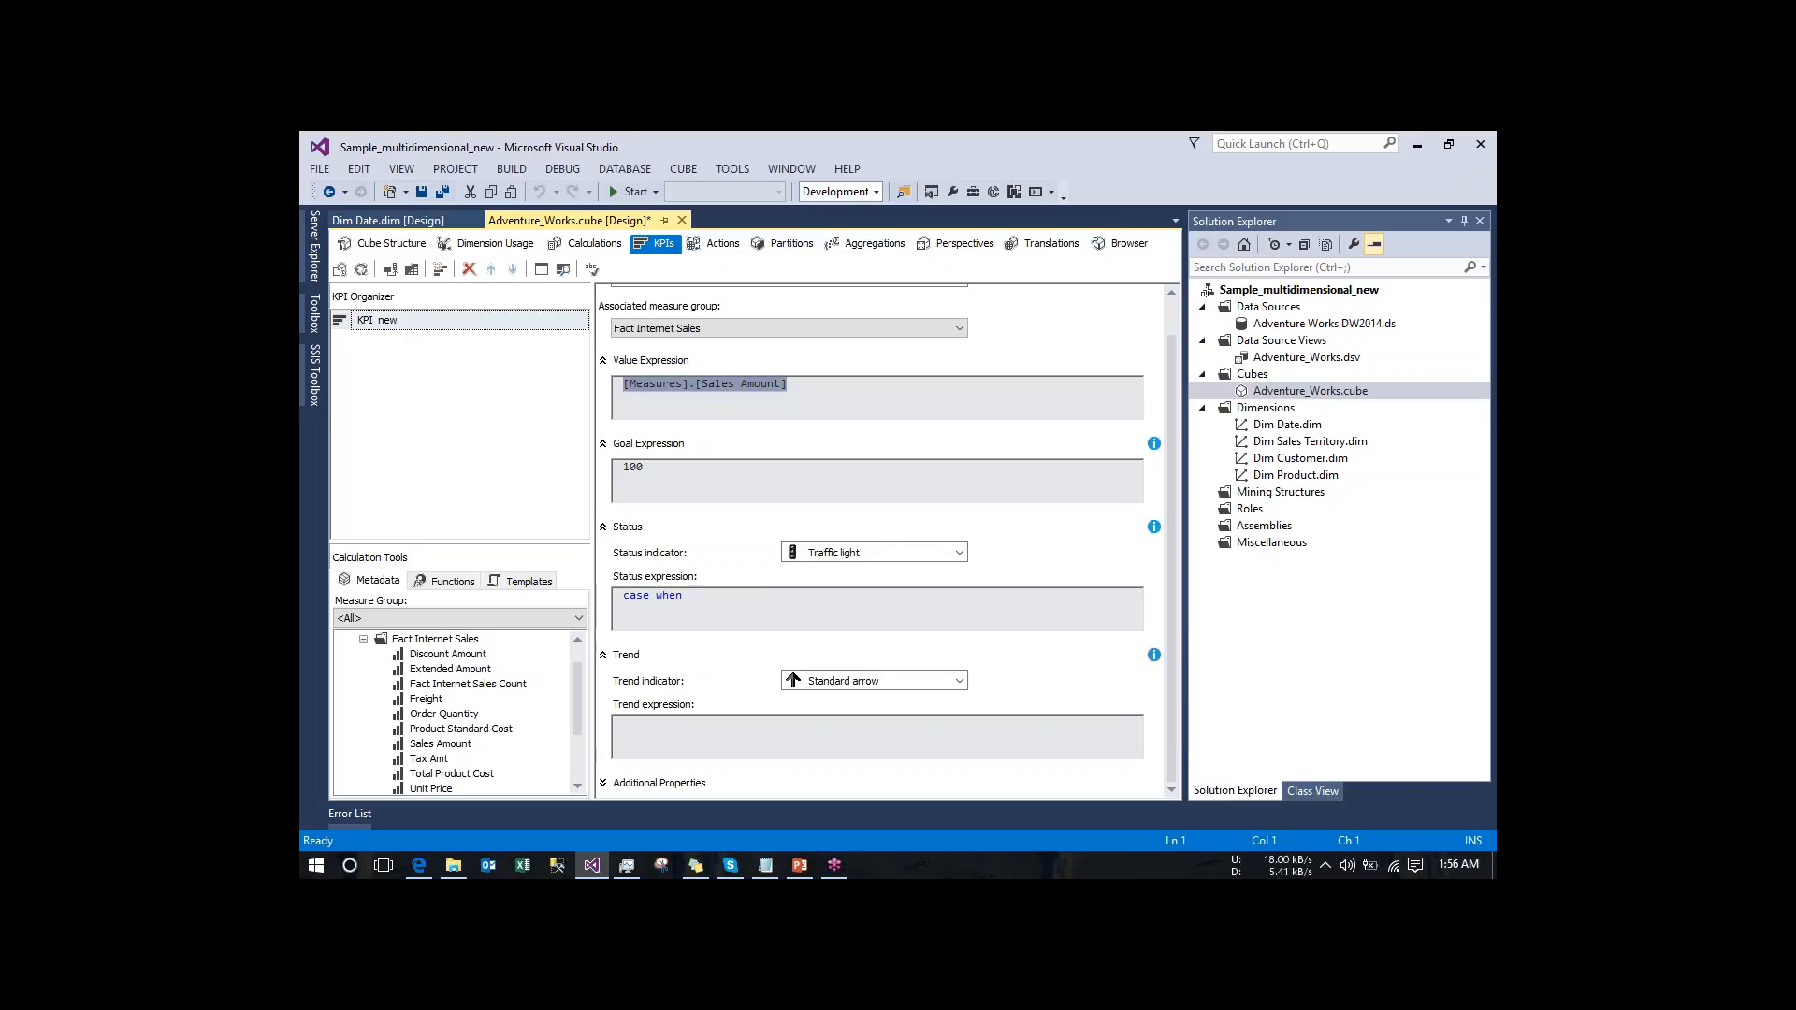
{"action": "left_click", "coordinate": [700, 598]}
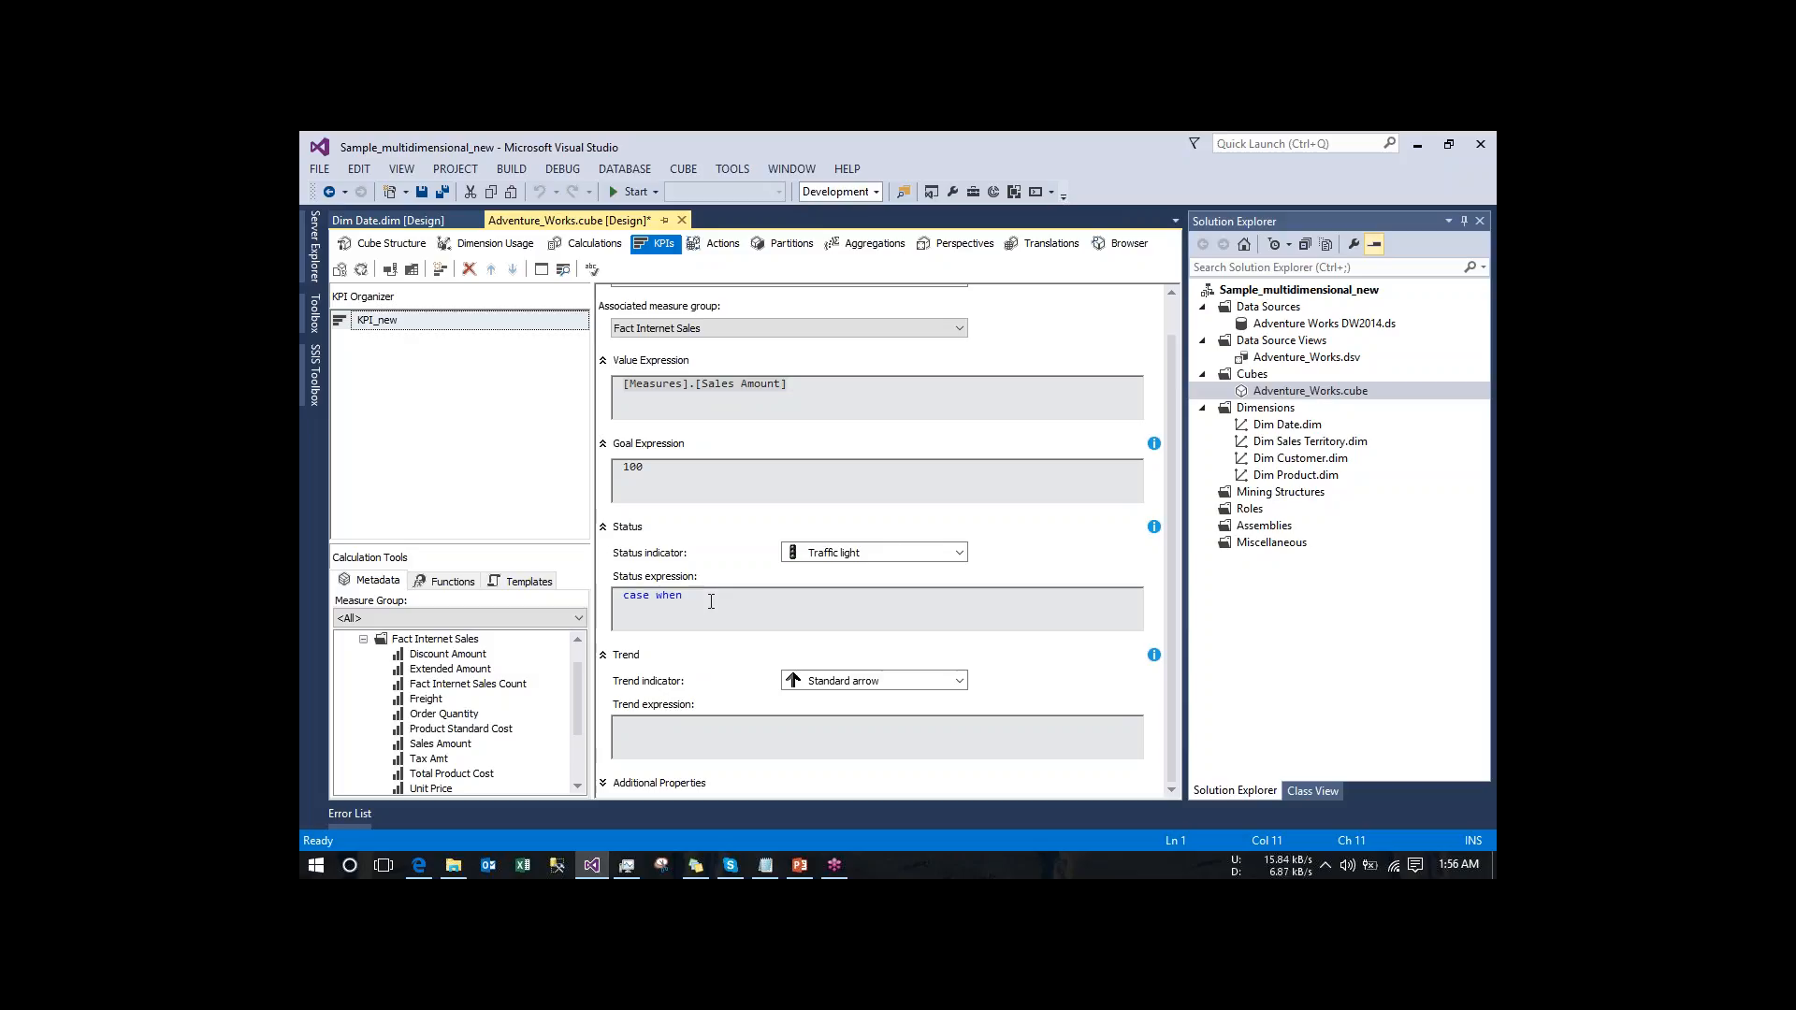
{"action": "key", "text": "ctrl+v"}
{"action": "type", "text": ">100 then 1"}
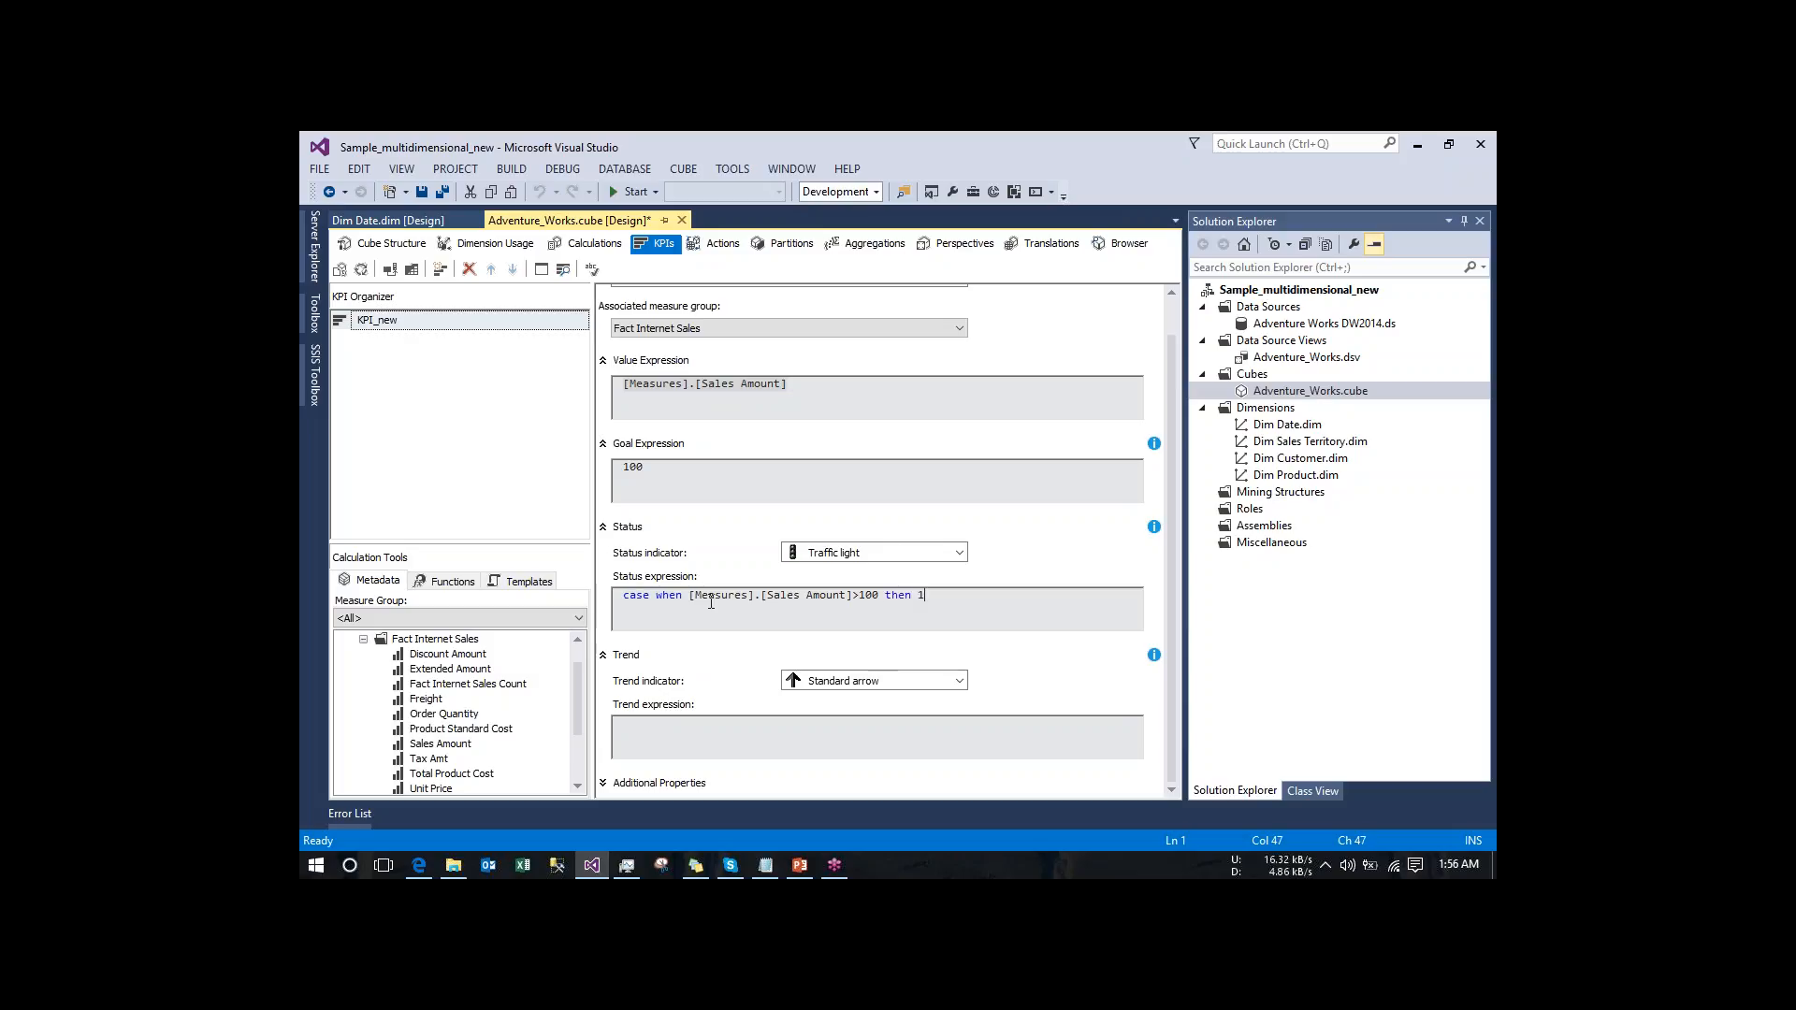
- Add a second, indented condition to the status expression: when [Measures].[Sales Amount]<= 100 then -1
{"action": "key", "text": "Return"}
{"action": "key", "text": "Tab"}
{"action": "type", "text": "when"}
{"action": "left_click_drag", "start_coordinate": [690, 597], "coordinate": [853, 597]}
{"action": "key", "text": "ctrl+c"}
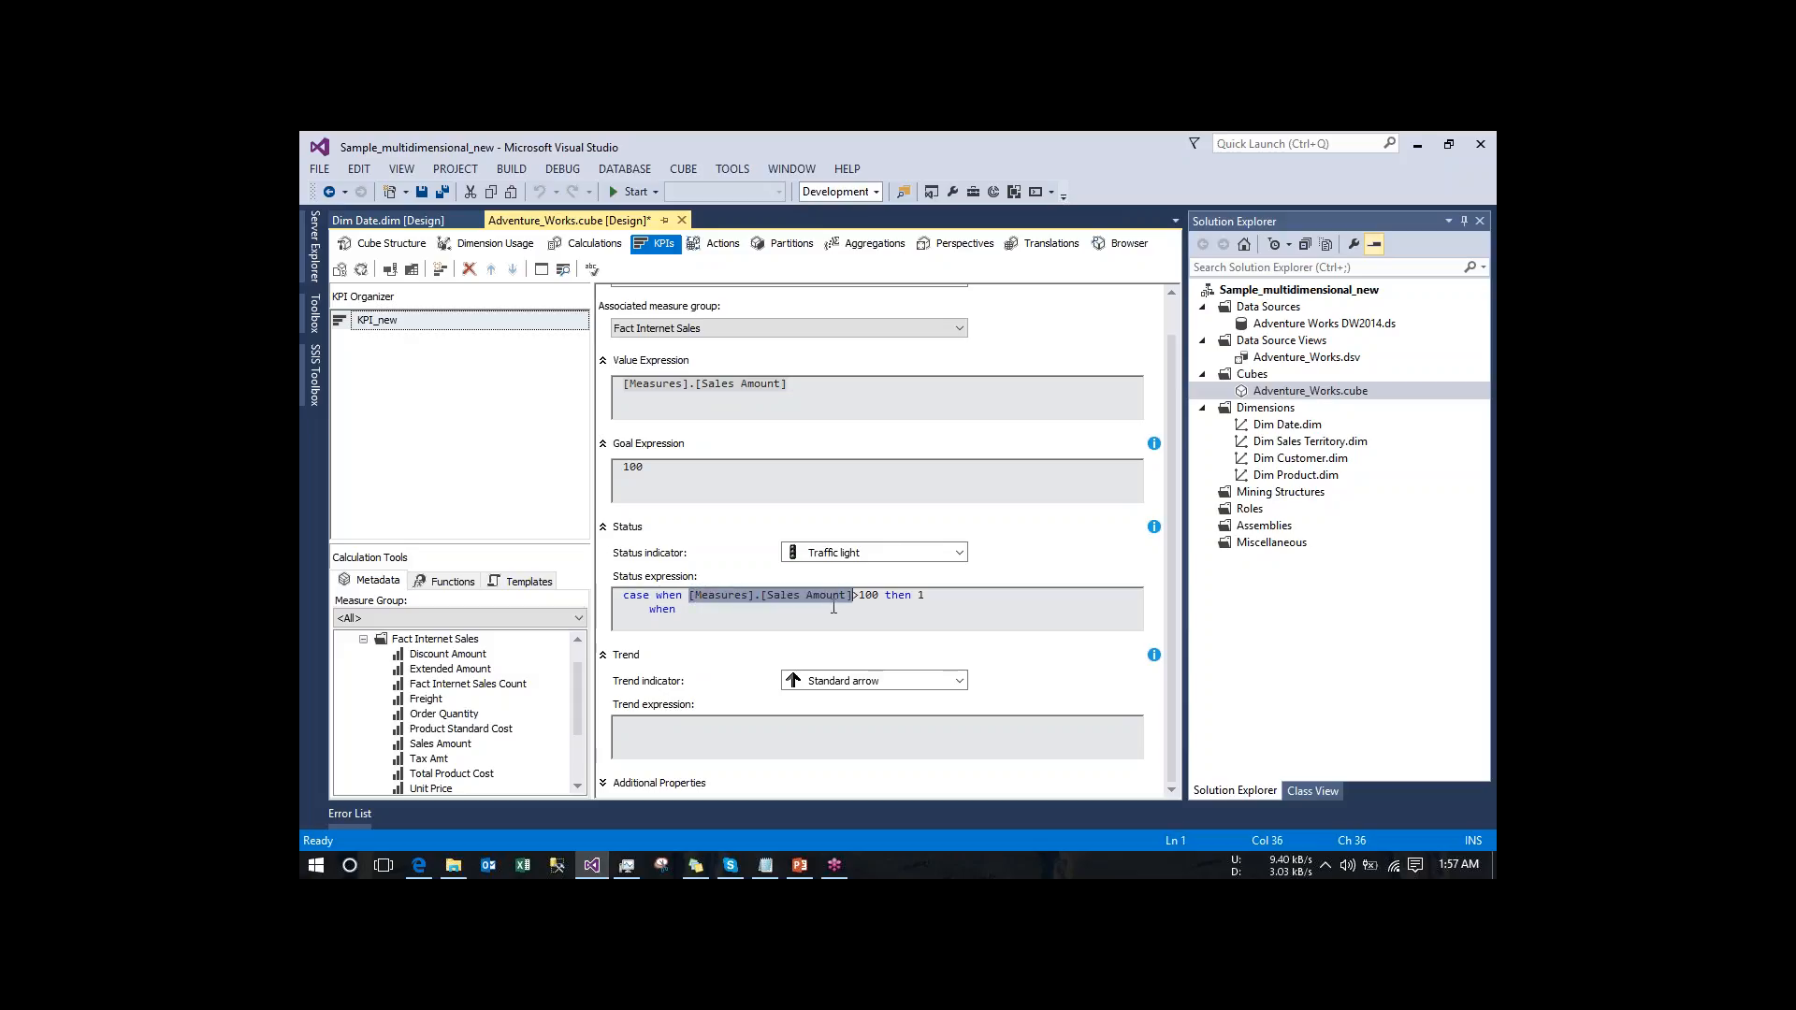
{"action": "left_click", "coordinate": [770, 619]}
{"action": "key", "text": "ctrl+v"}
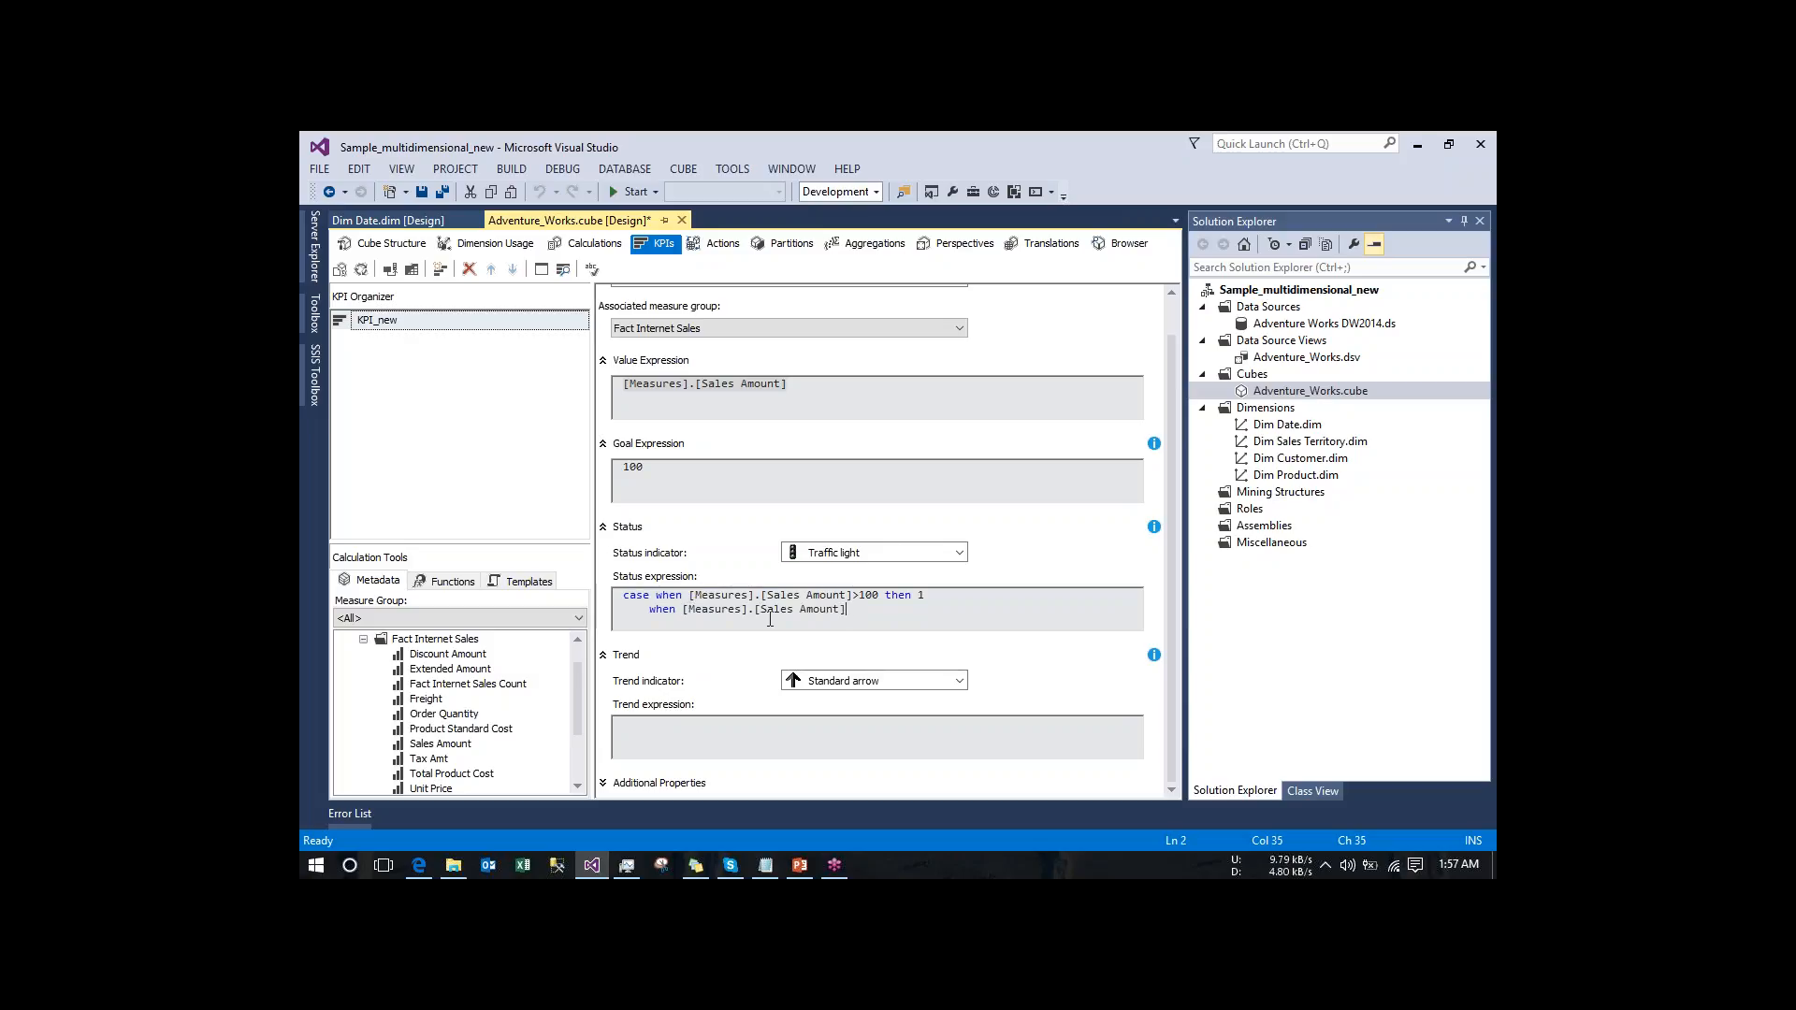
{"action": "type", "text": "<= 100"}
{"action": "key", "text": "BackSpace"}
{"action": "type", "text": "then -1"}
- Close the status expression on a new line with else 0 end
{"action": "key", "text": "Return"}
{"action": "type", "text": "else 0 end"}
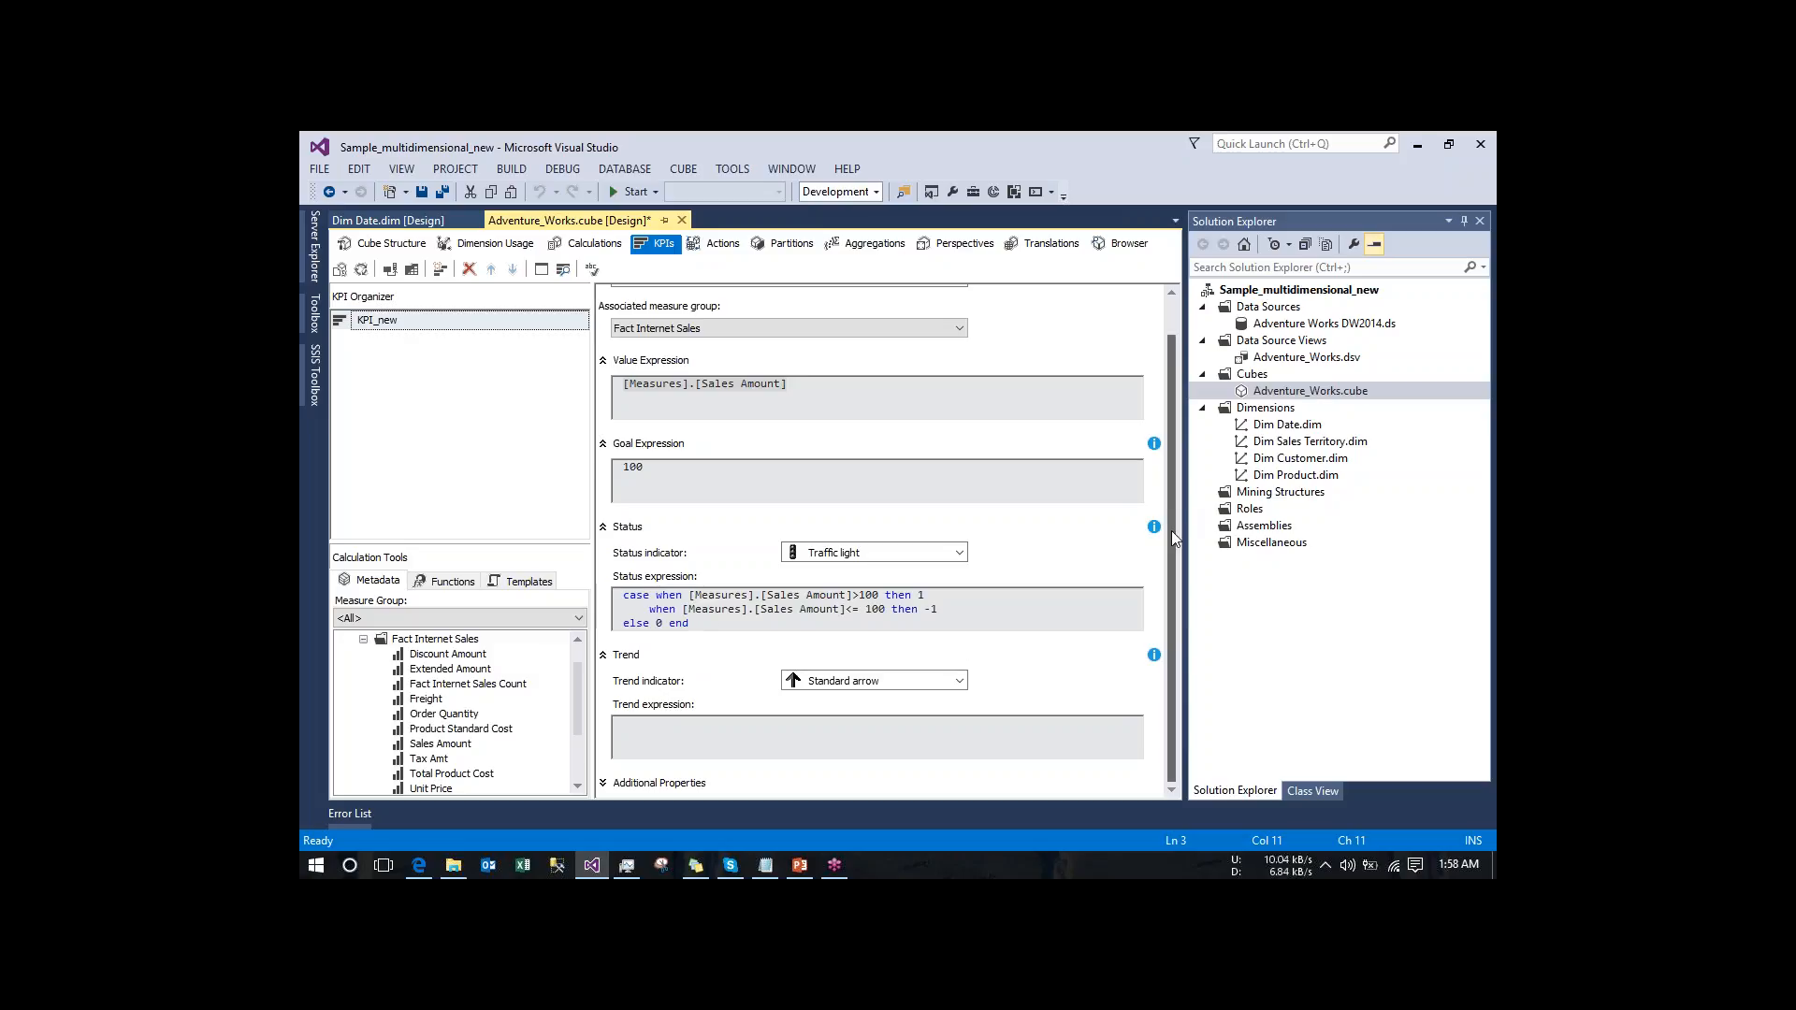
- Build and deploy the project, continue past the deployment errors, and run a full process of the Adventure_Works cube
{"action": "scroll", "coordinate": [1181, 370], "scroll_direction": "up", "scroll_amount": 2}
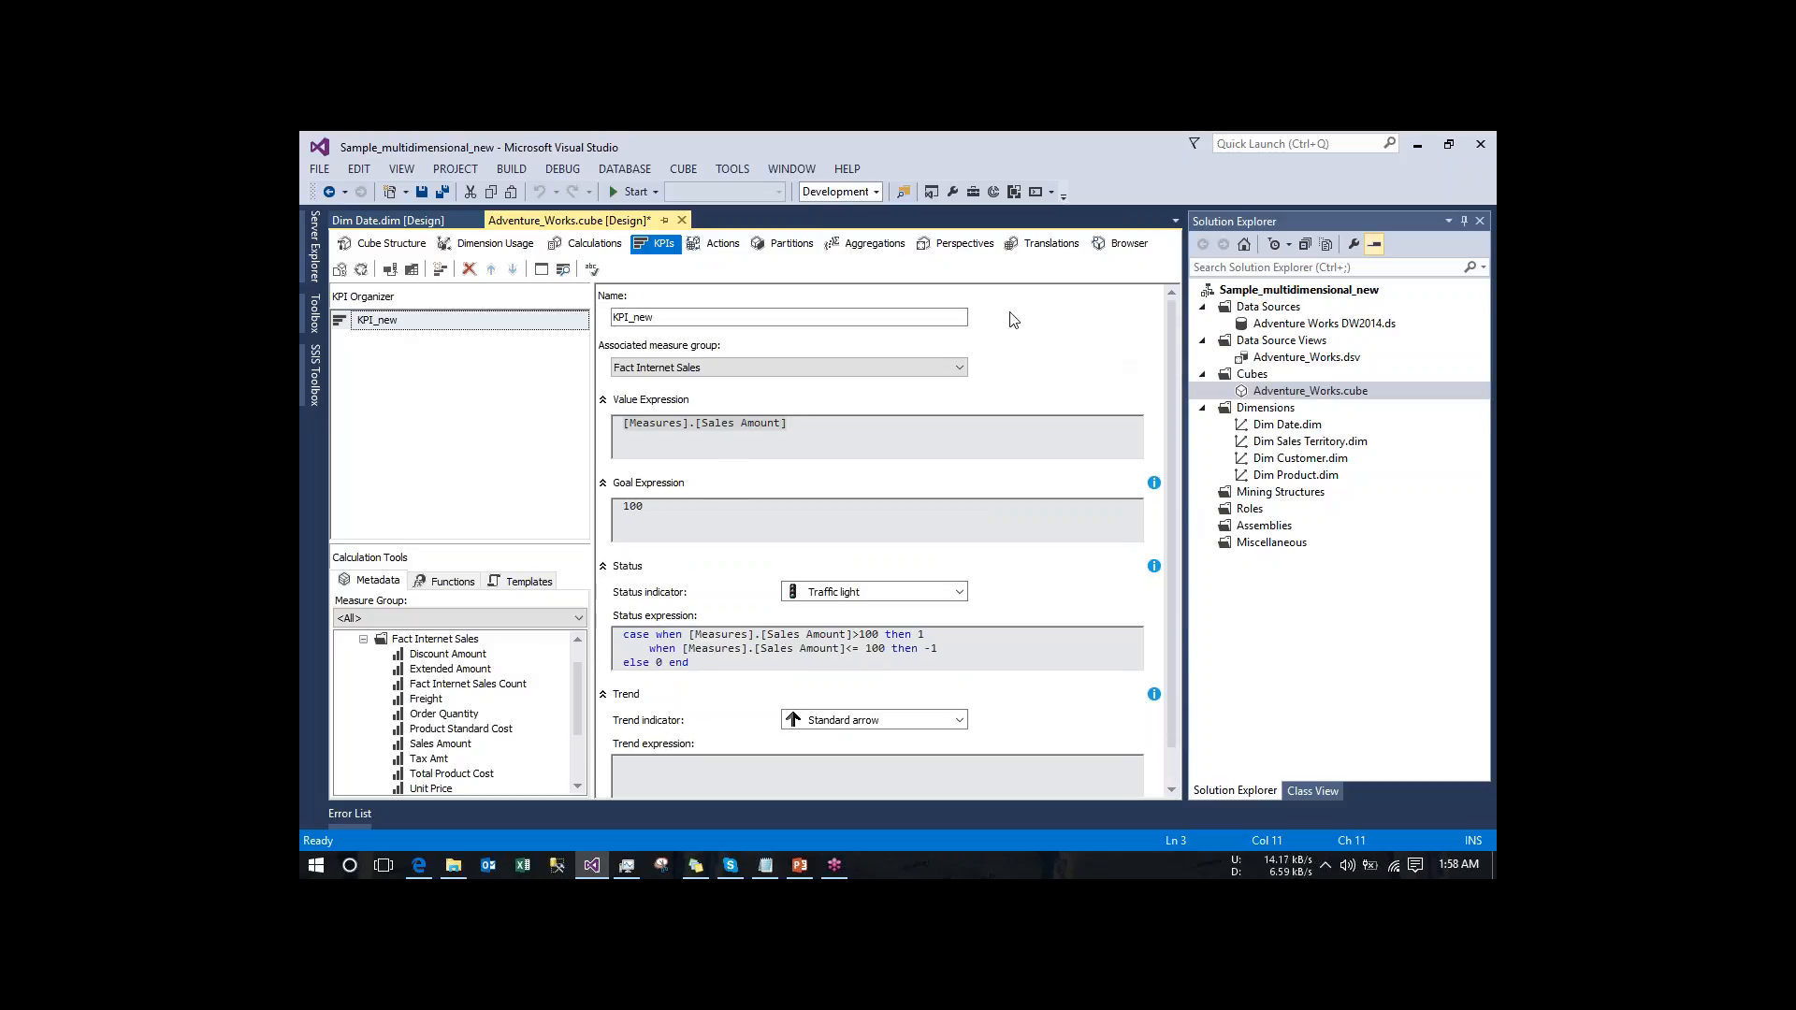
{"action": "left_click", "coordinate": [363, 272]}
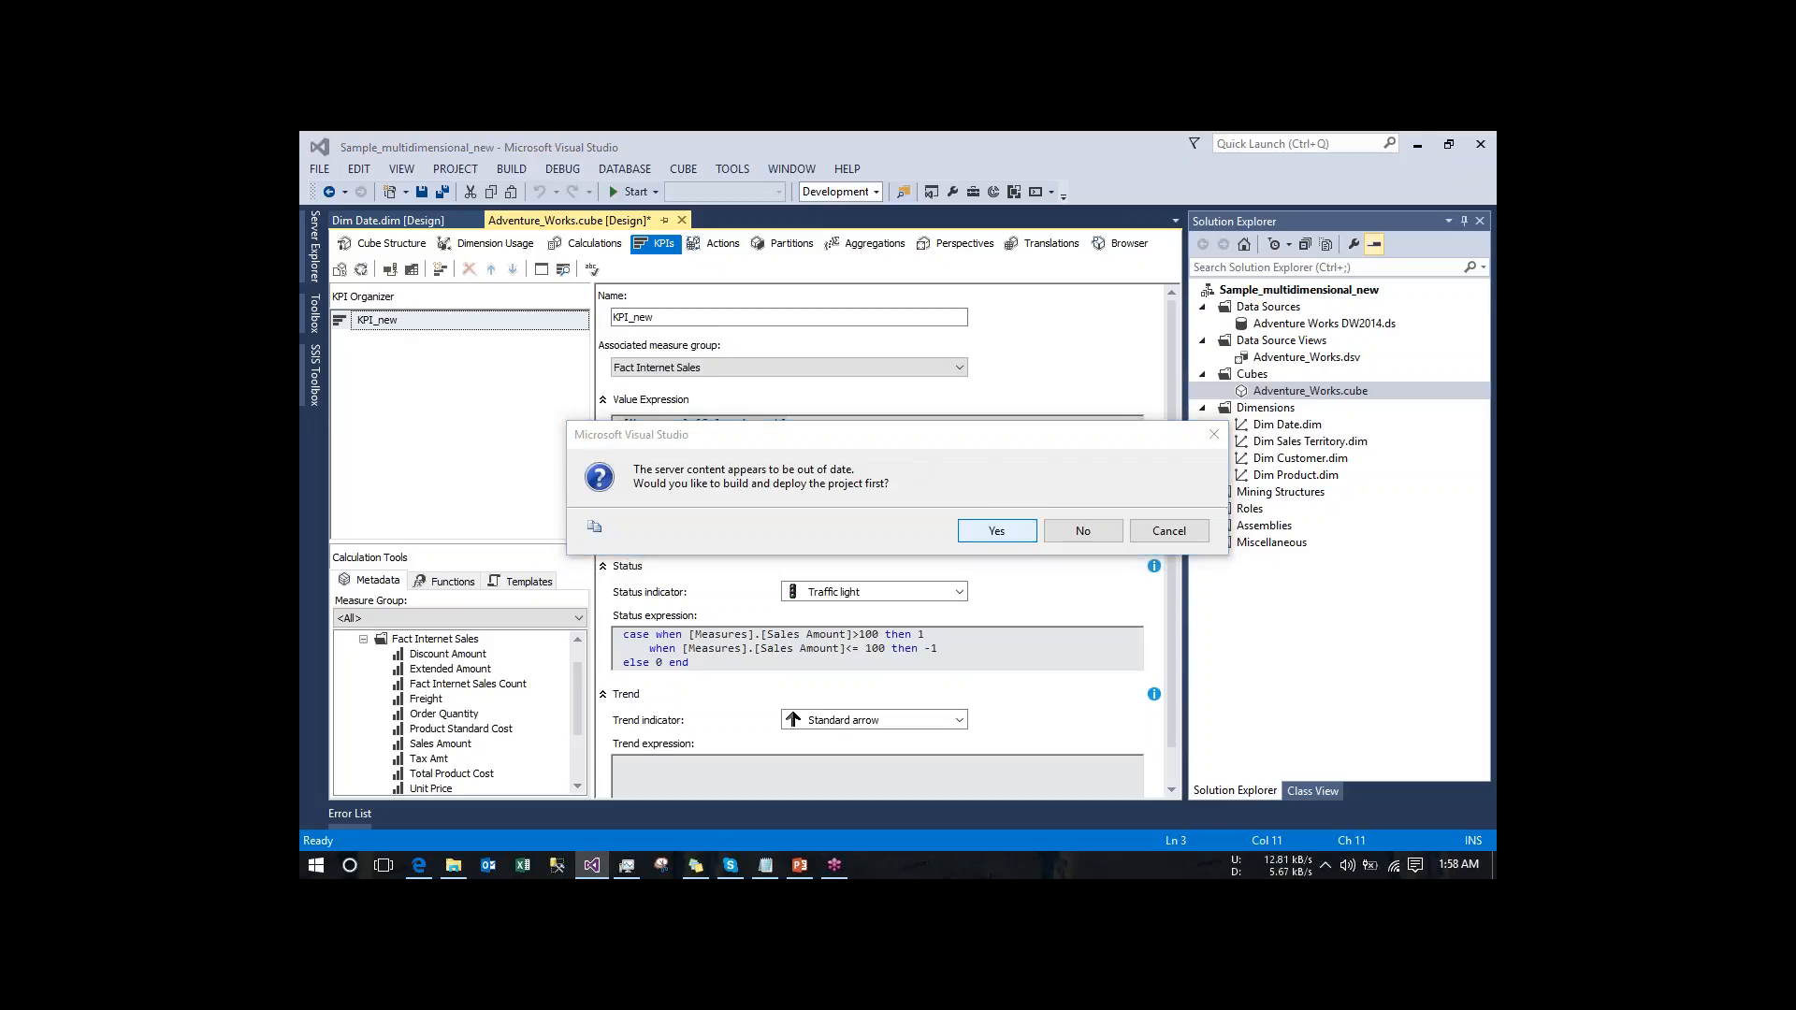
{"action": "key", "text": "Return"}
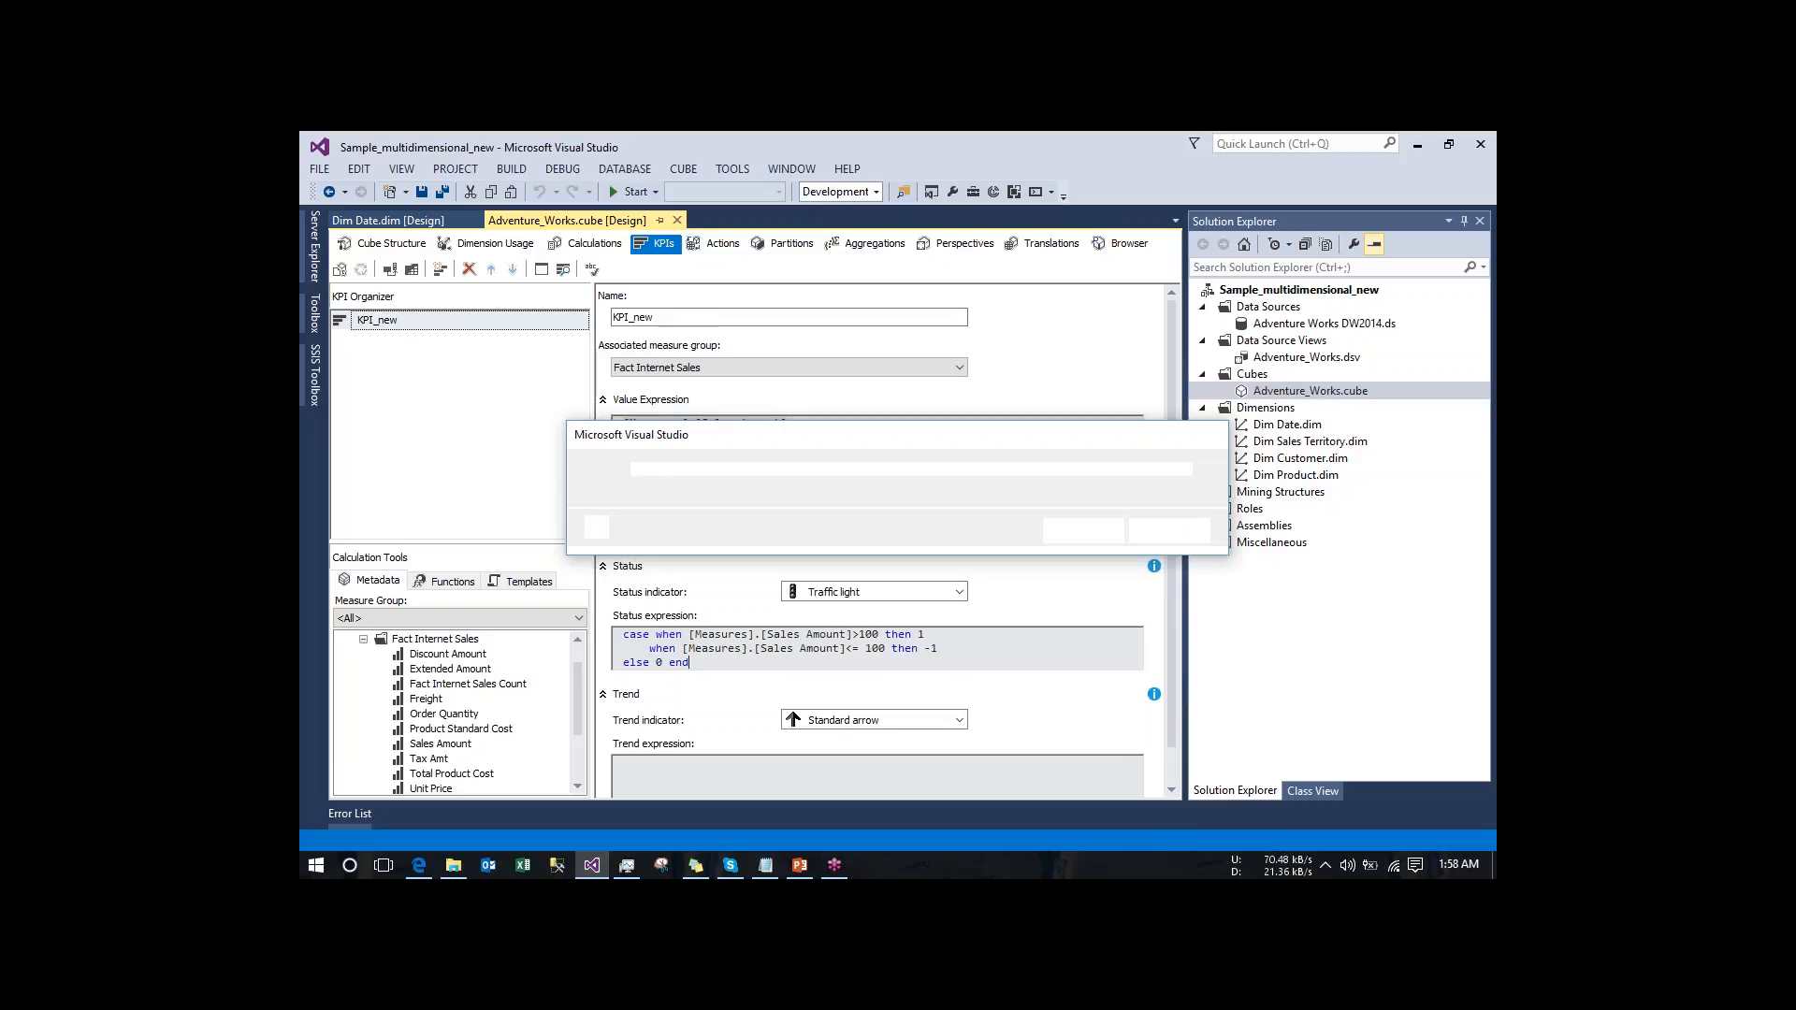
{"action": "left_click", "coordinate": [1083, 531]}
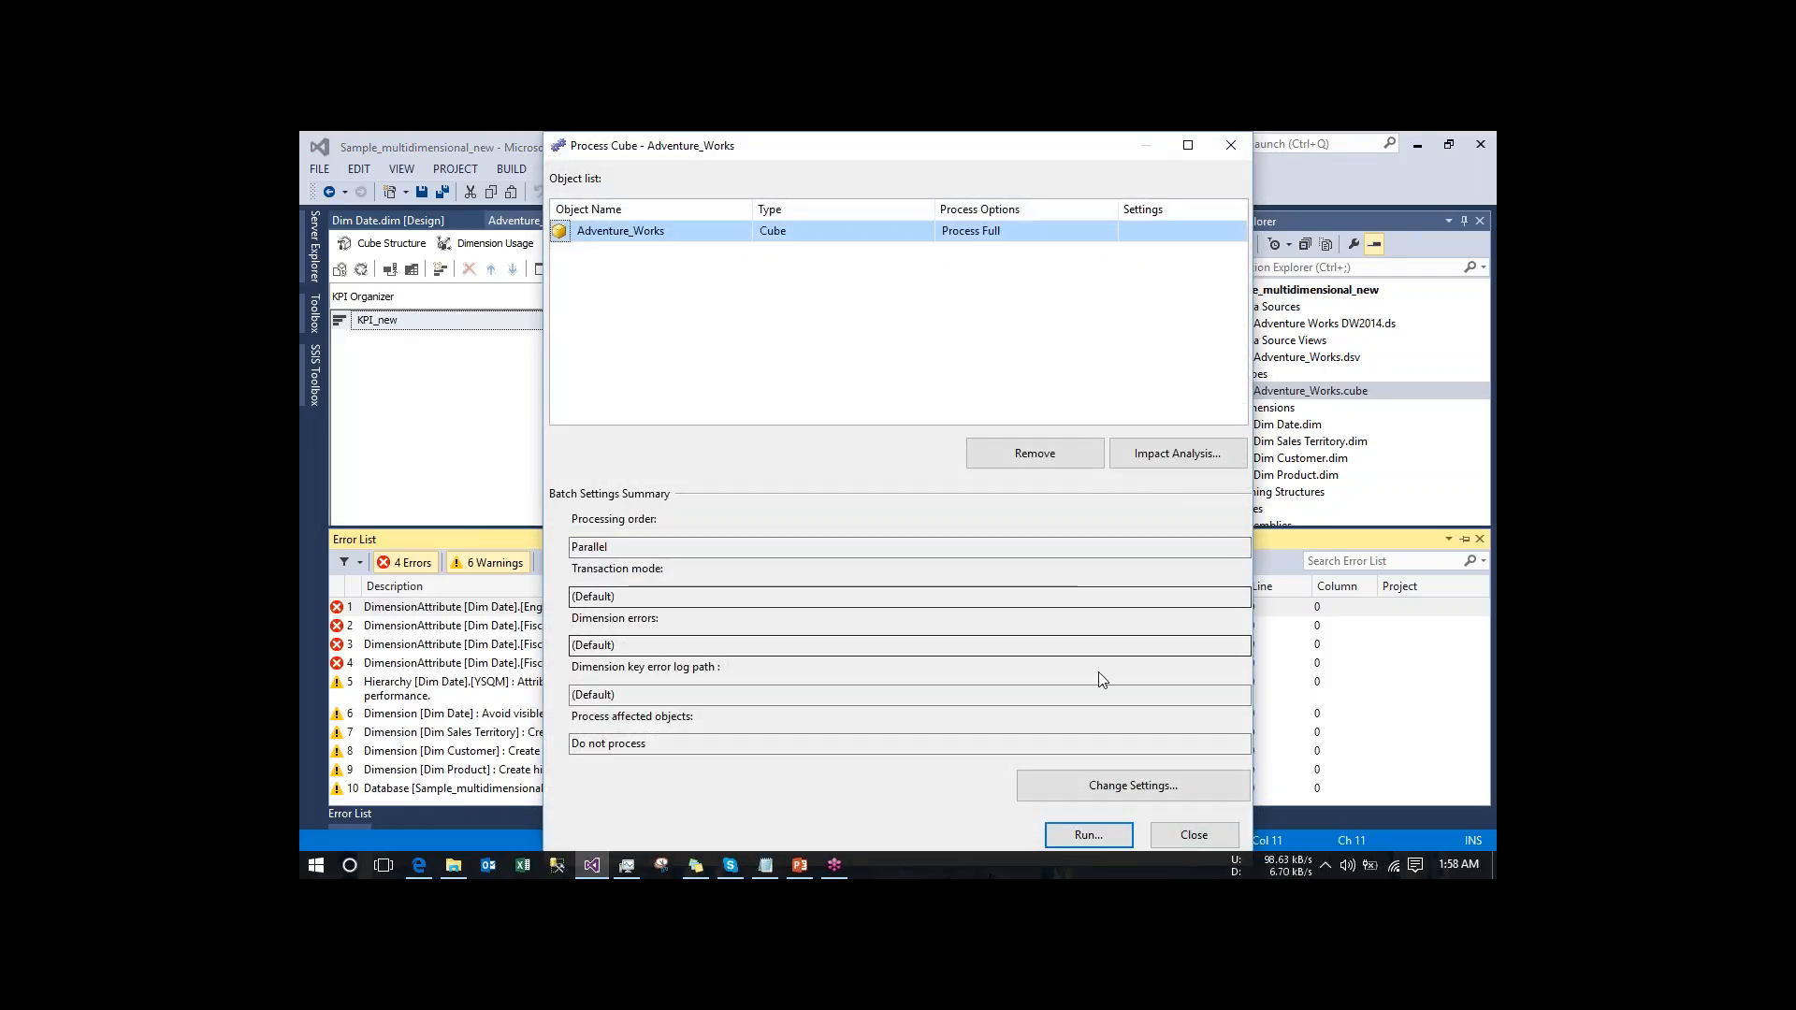
{"action": "left_click", "coordinate": [1088, 835]}
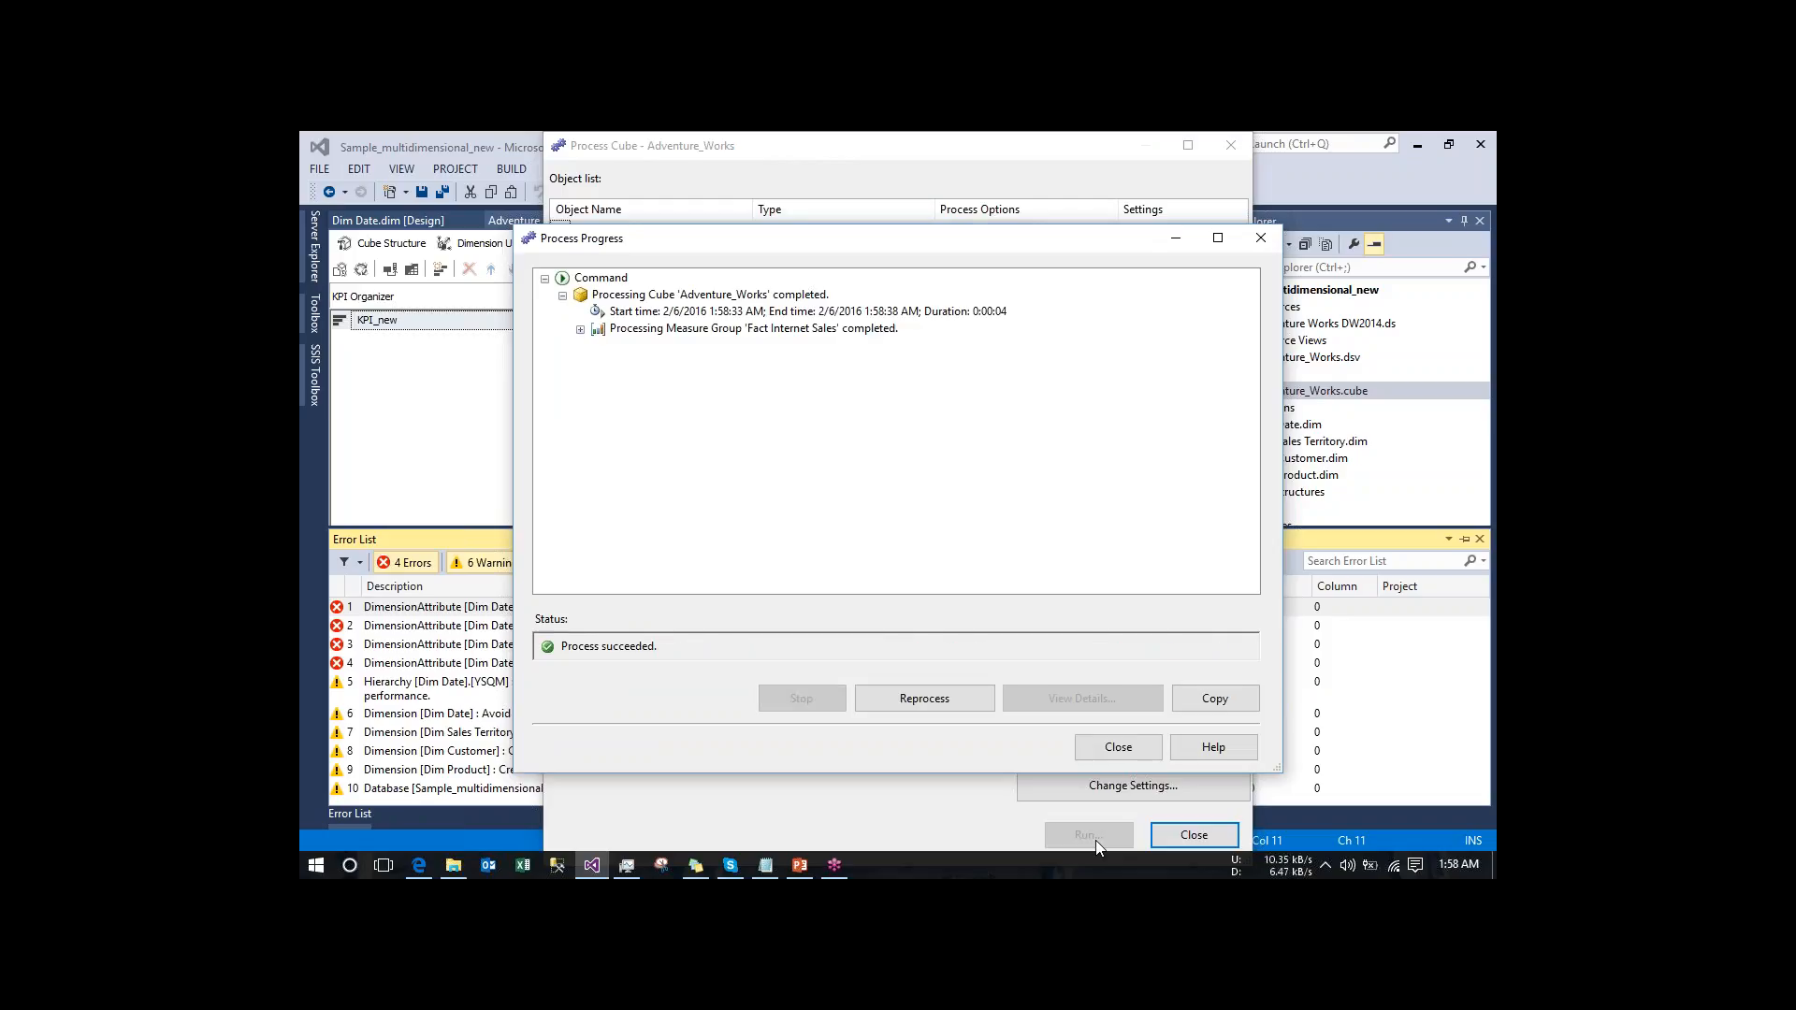
{"action": "left_click", "coordinate": [1104, 749]}
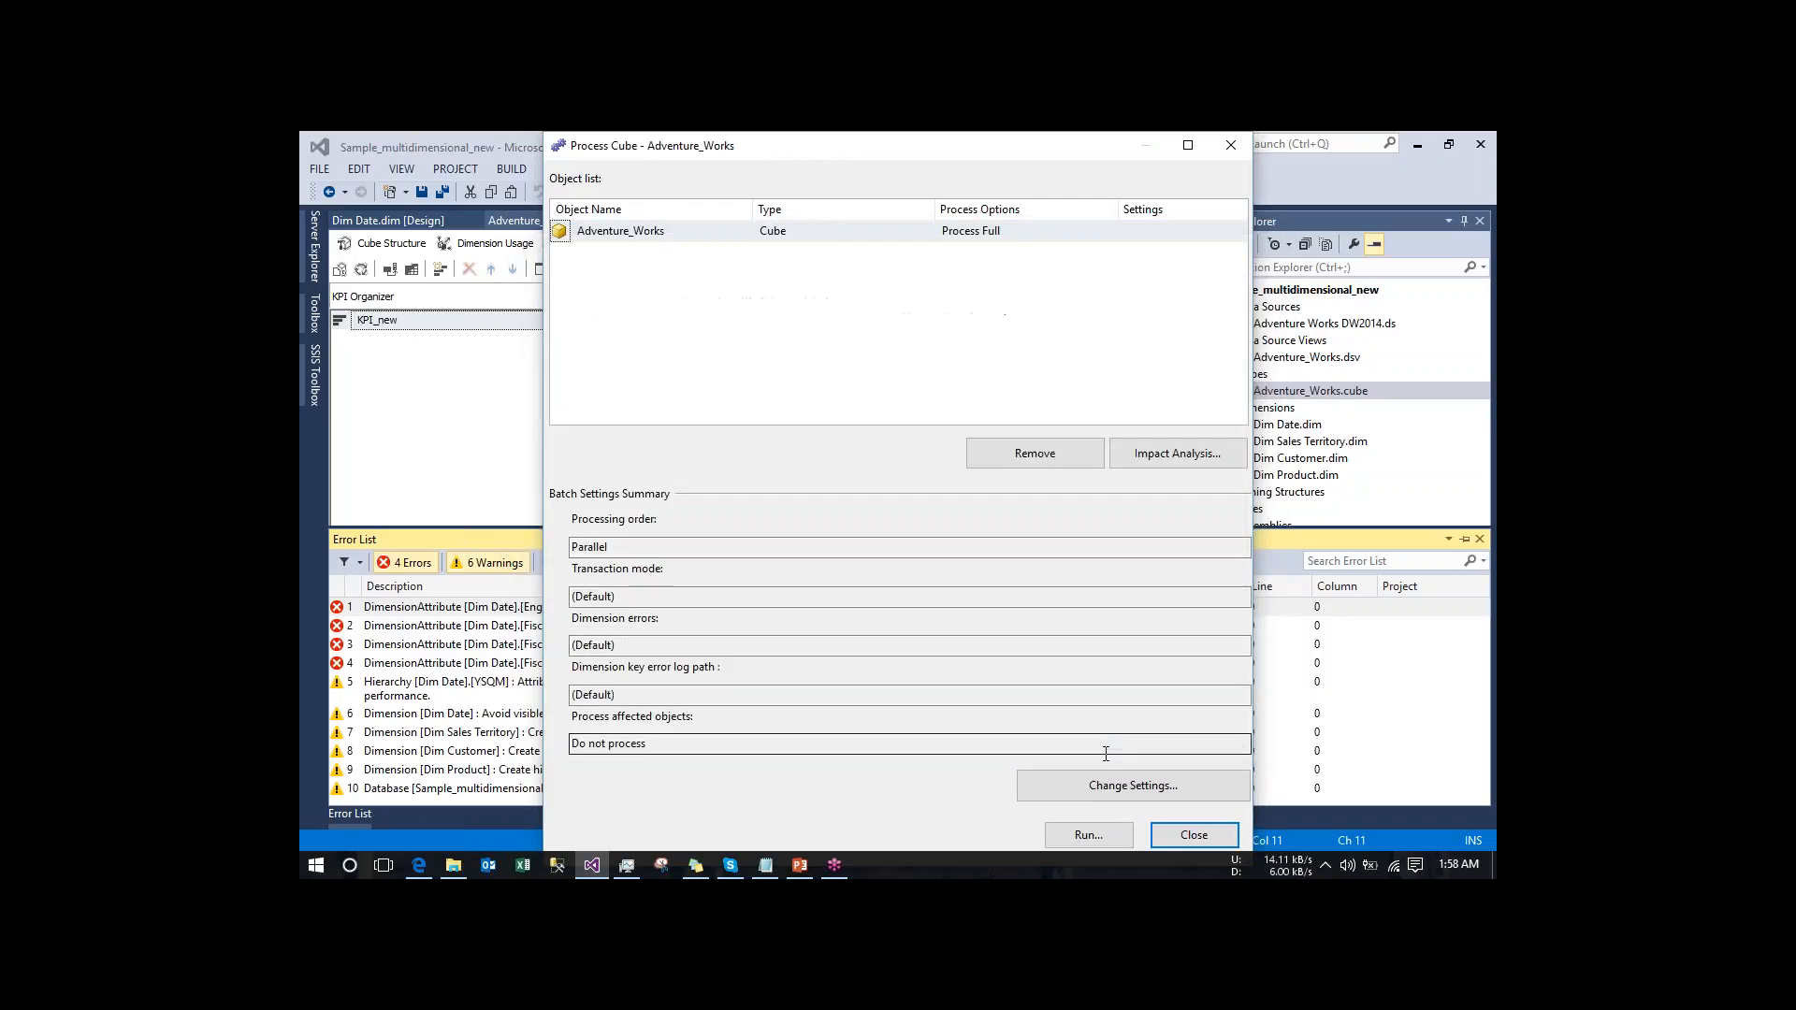
{"action": "left_click", "coordinate": [1183, 835]}
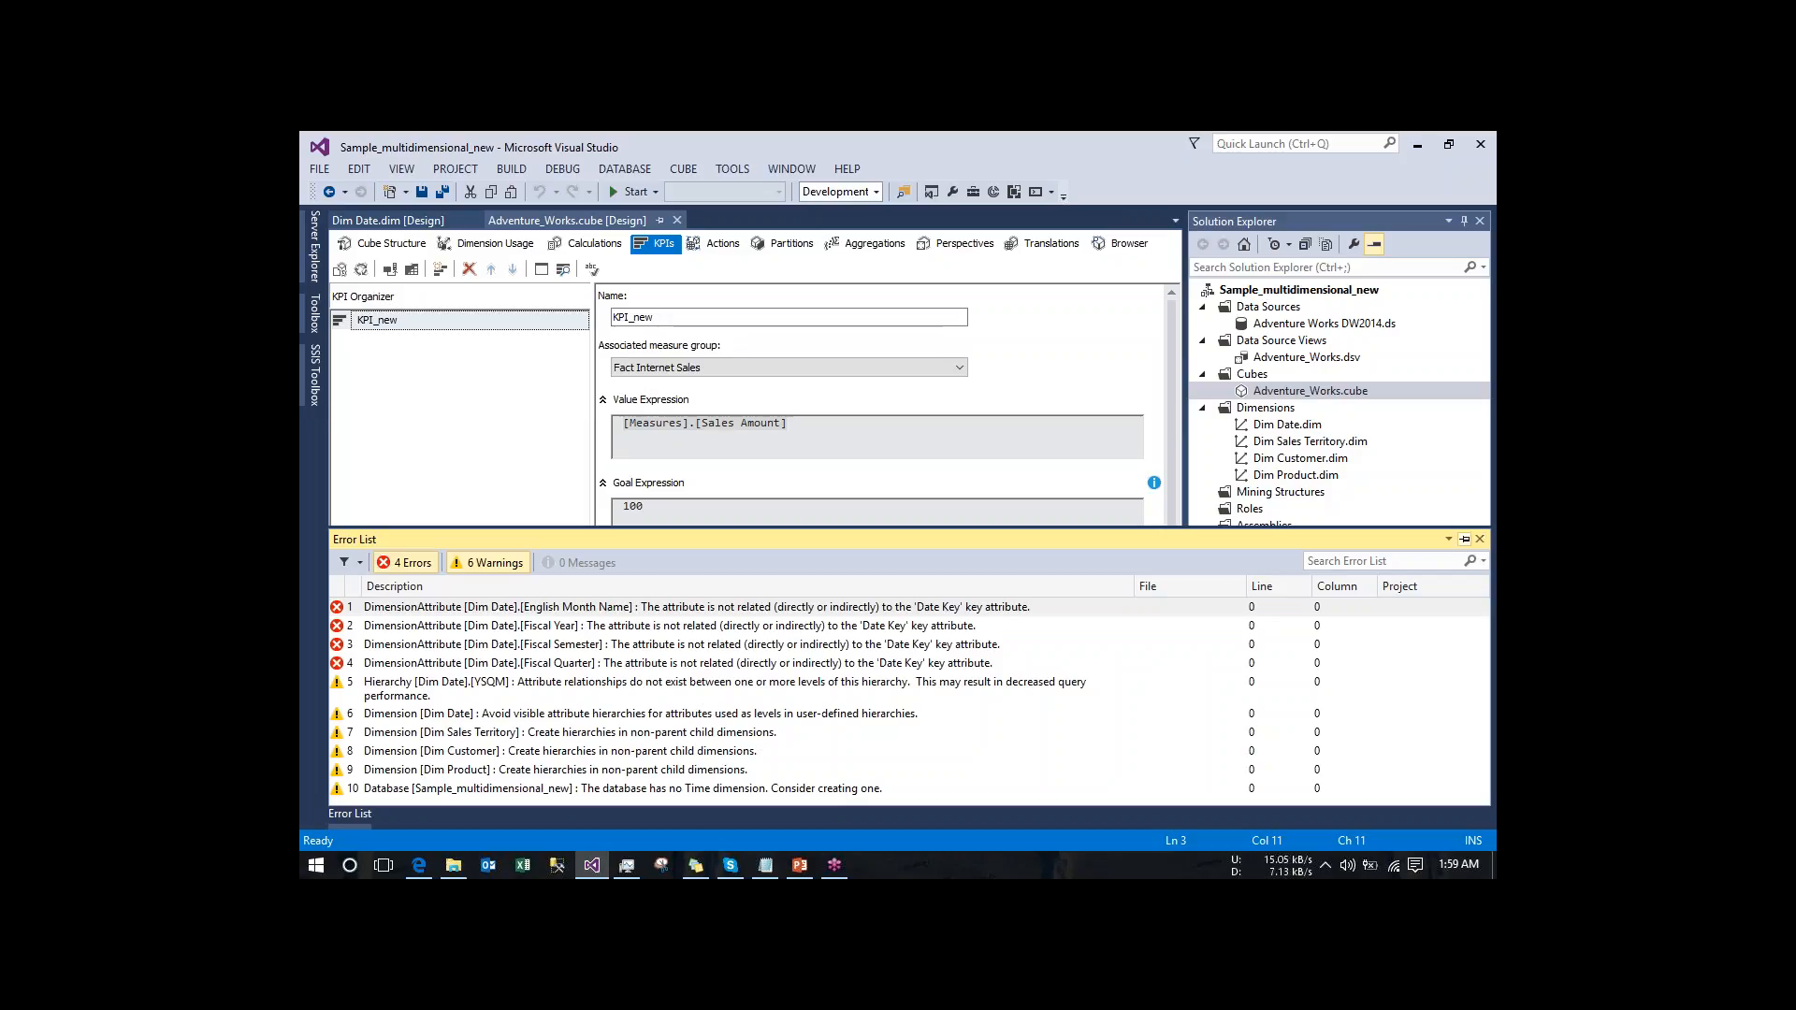
- Close the error list and display KPI_new in the KPI browser view to check its value, goal and status
{"action": "left_click", "coordinate": [1480, 539]}
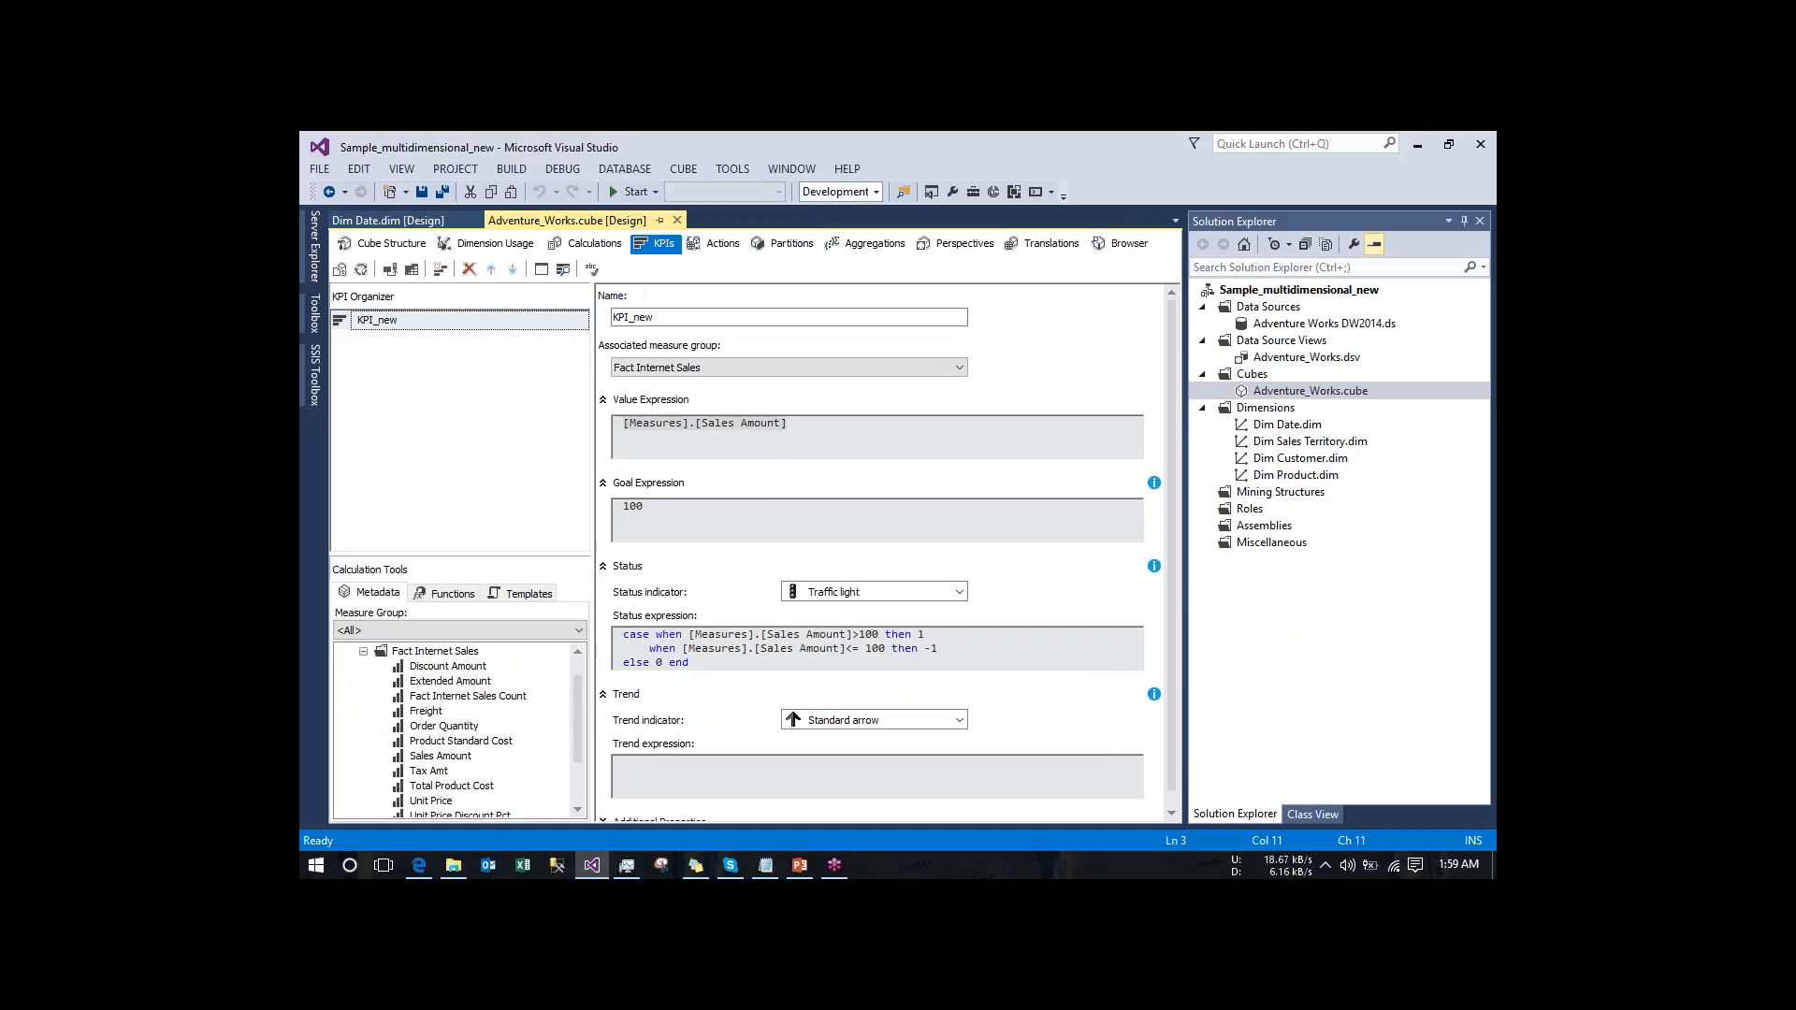
{"action": "left_click", "coordinate": [563, 269]}
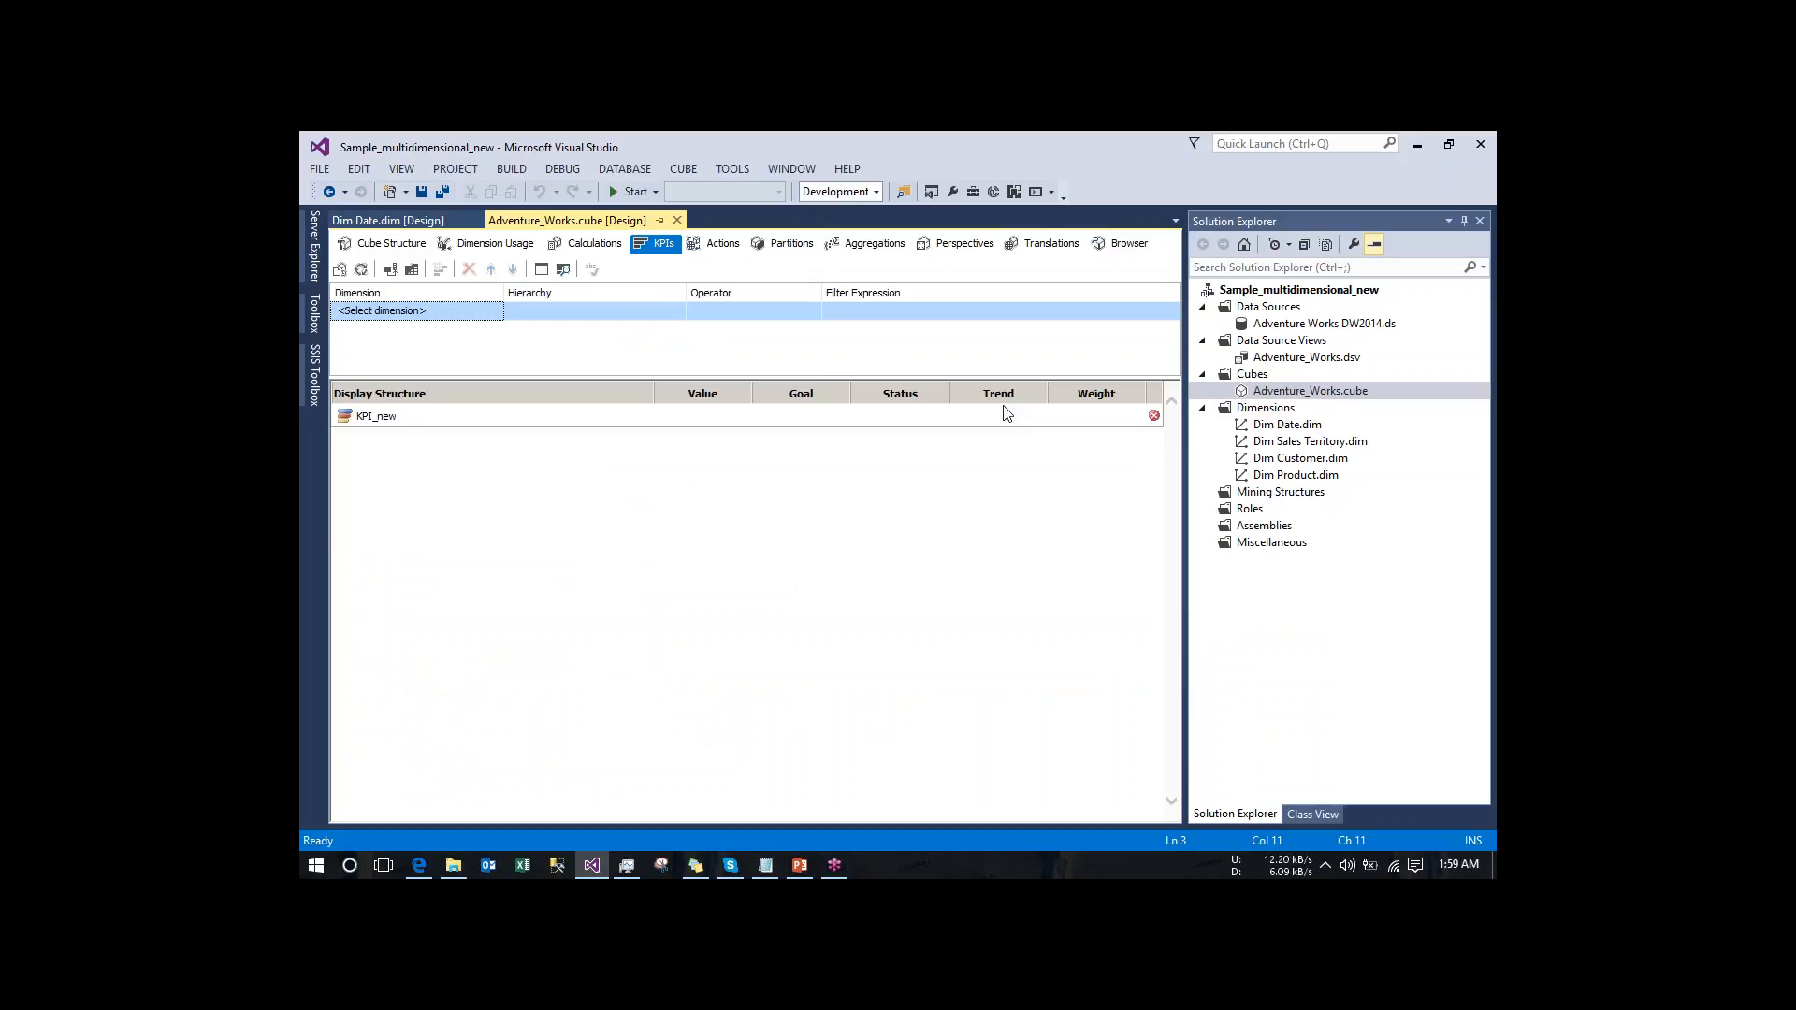
{"action": "mouse_move", "coordinate": [1156, 422]}
- Try to build, deploy and process the cube again, declining to continue past the deployment errors
{"action": "left_click", "coordinate": [361, 270]}
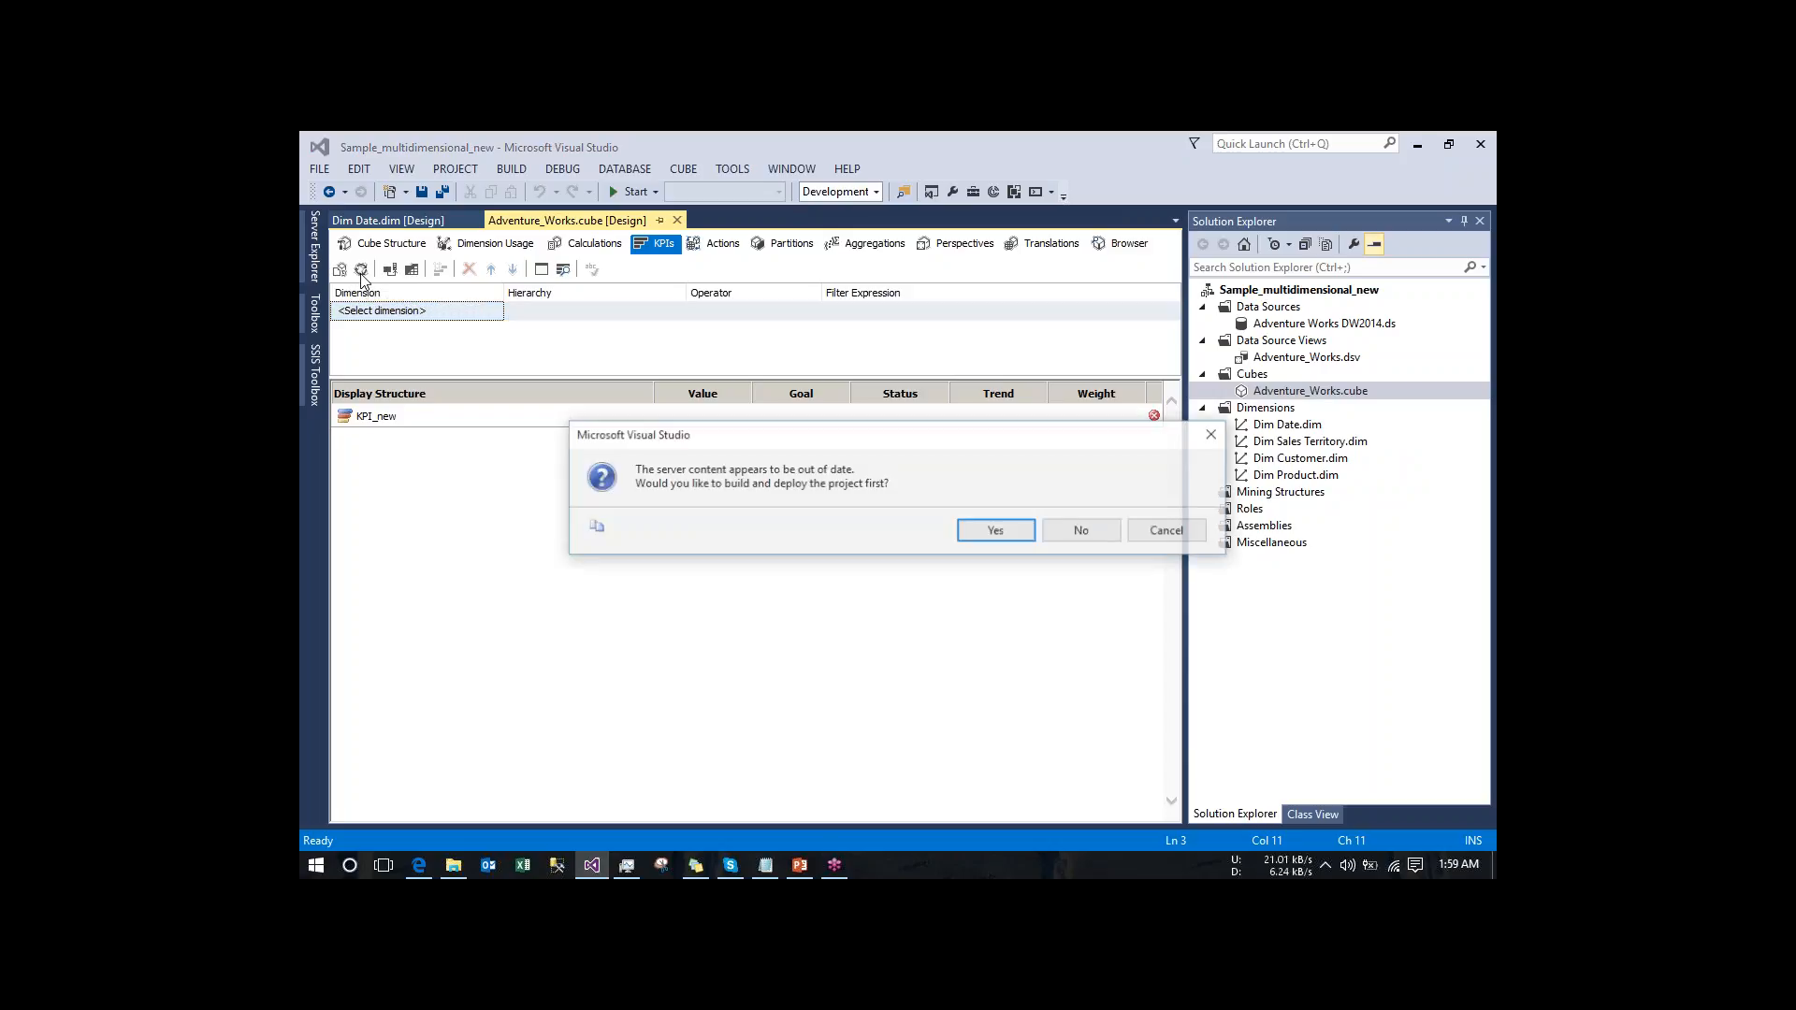
{"action": "left_click", "coordinate": [997, 529]}
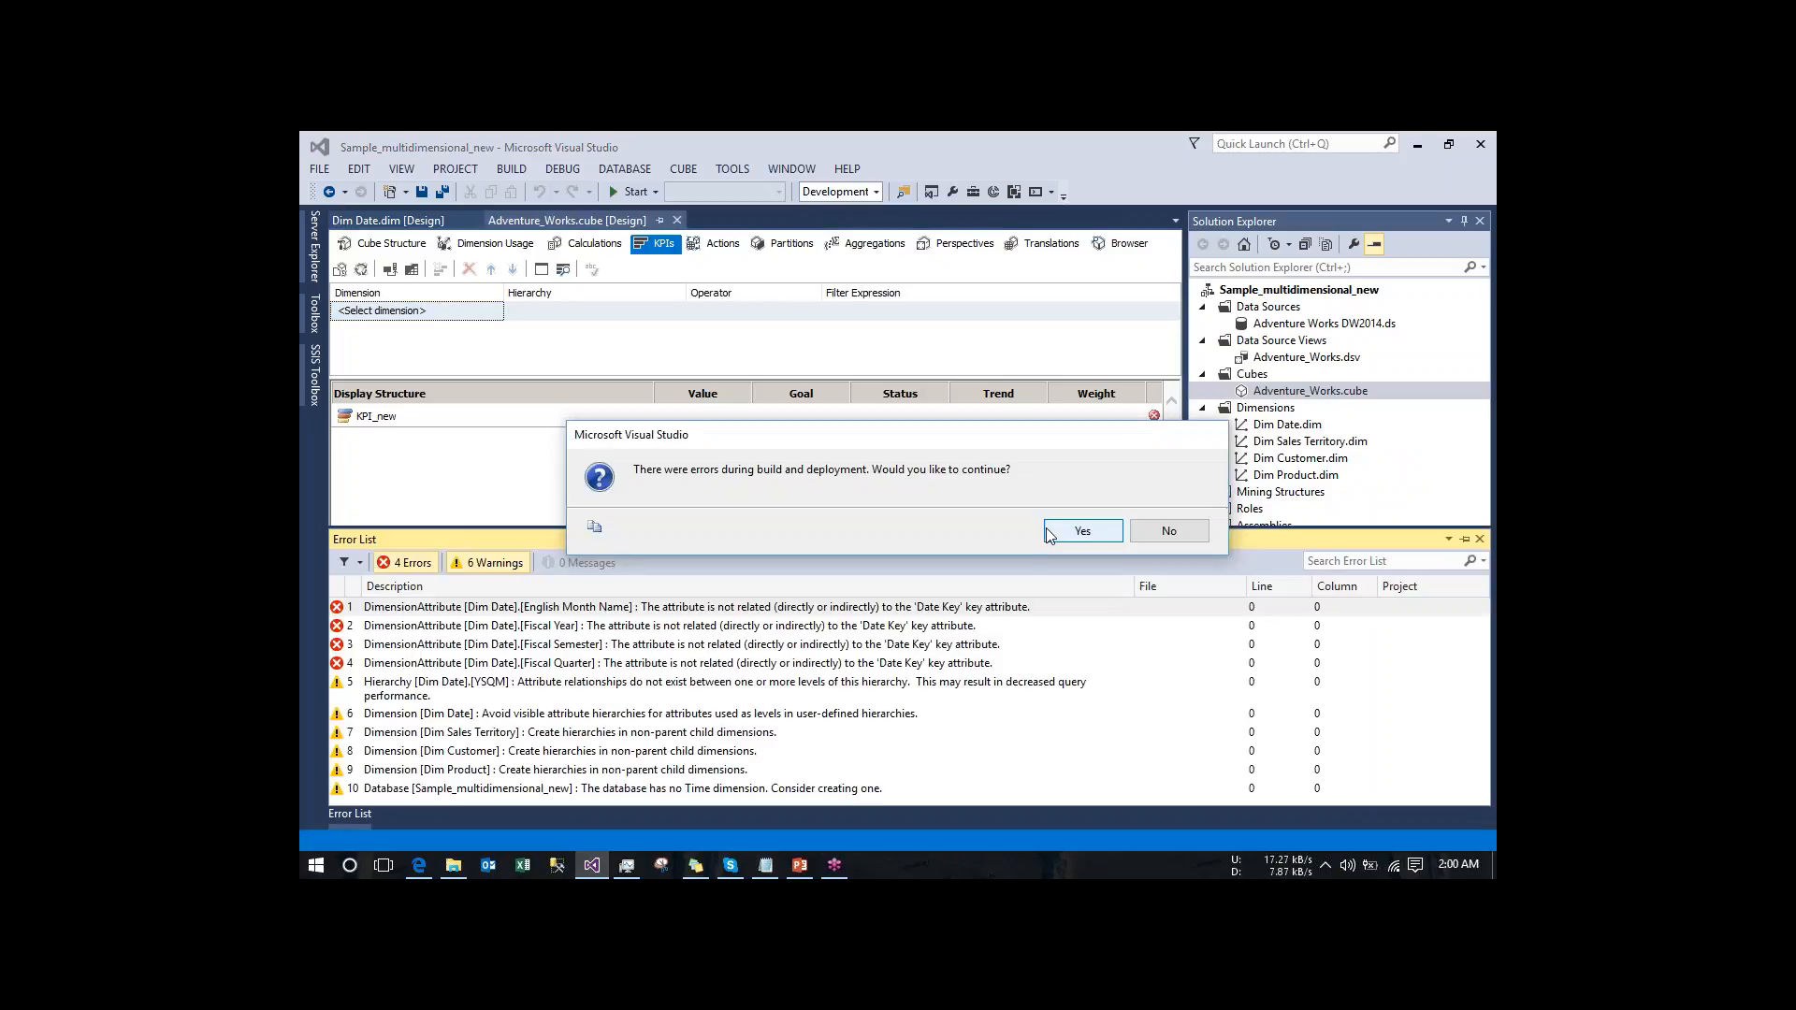
{"action": "left_click", "coordinate": [1164, 534]}
{"action": "left_click", "coordinate": [1163, 531]}
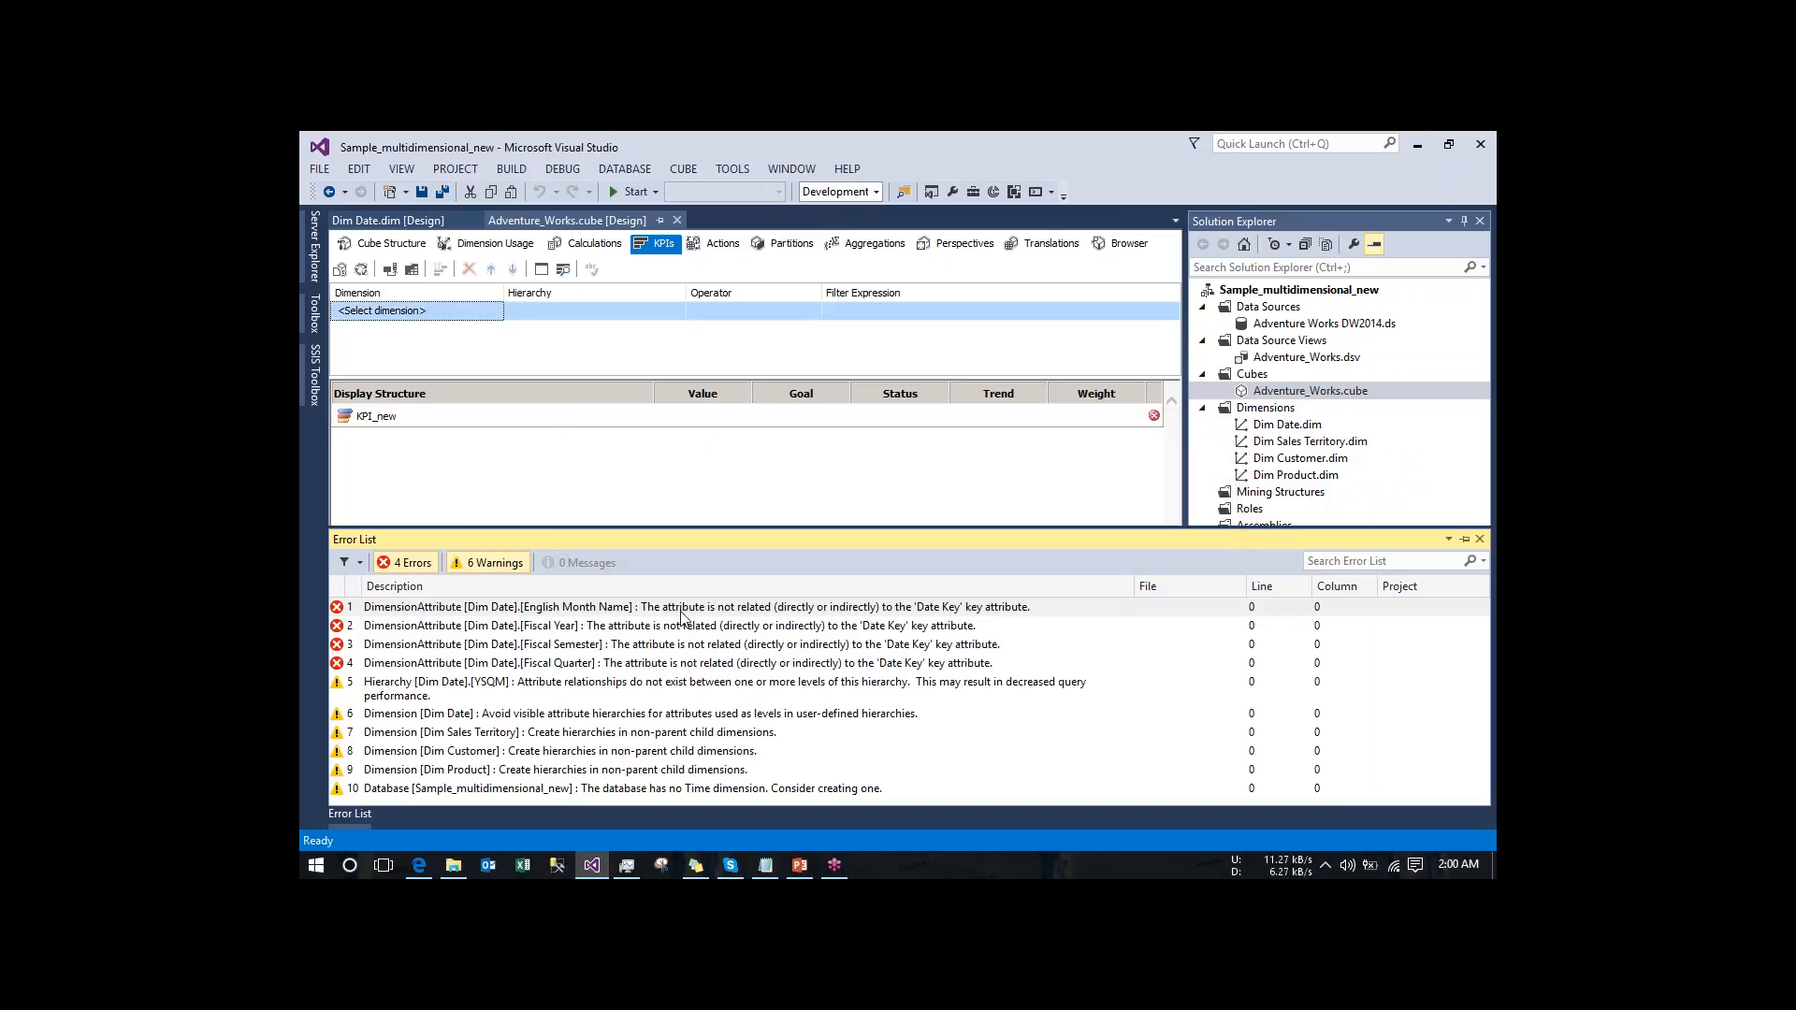
- Open the Dim Date dimension from its Fiscal Year error and browse the YSQM hierarchy's members, including those under 2006
{"action": "double_click", "coordinate": [820, 630]}
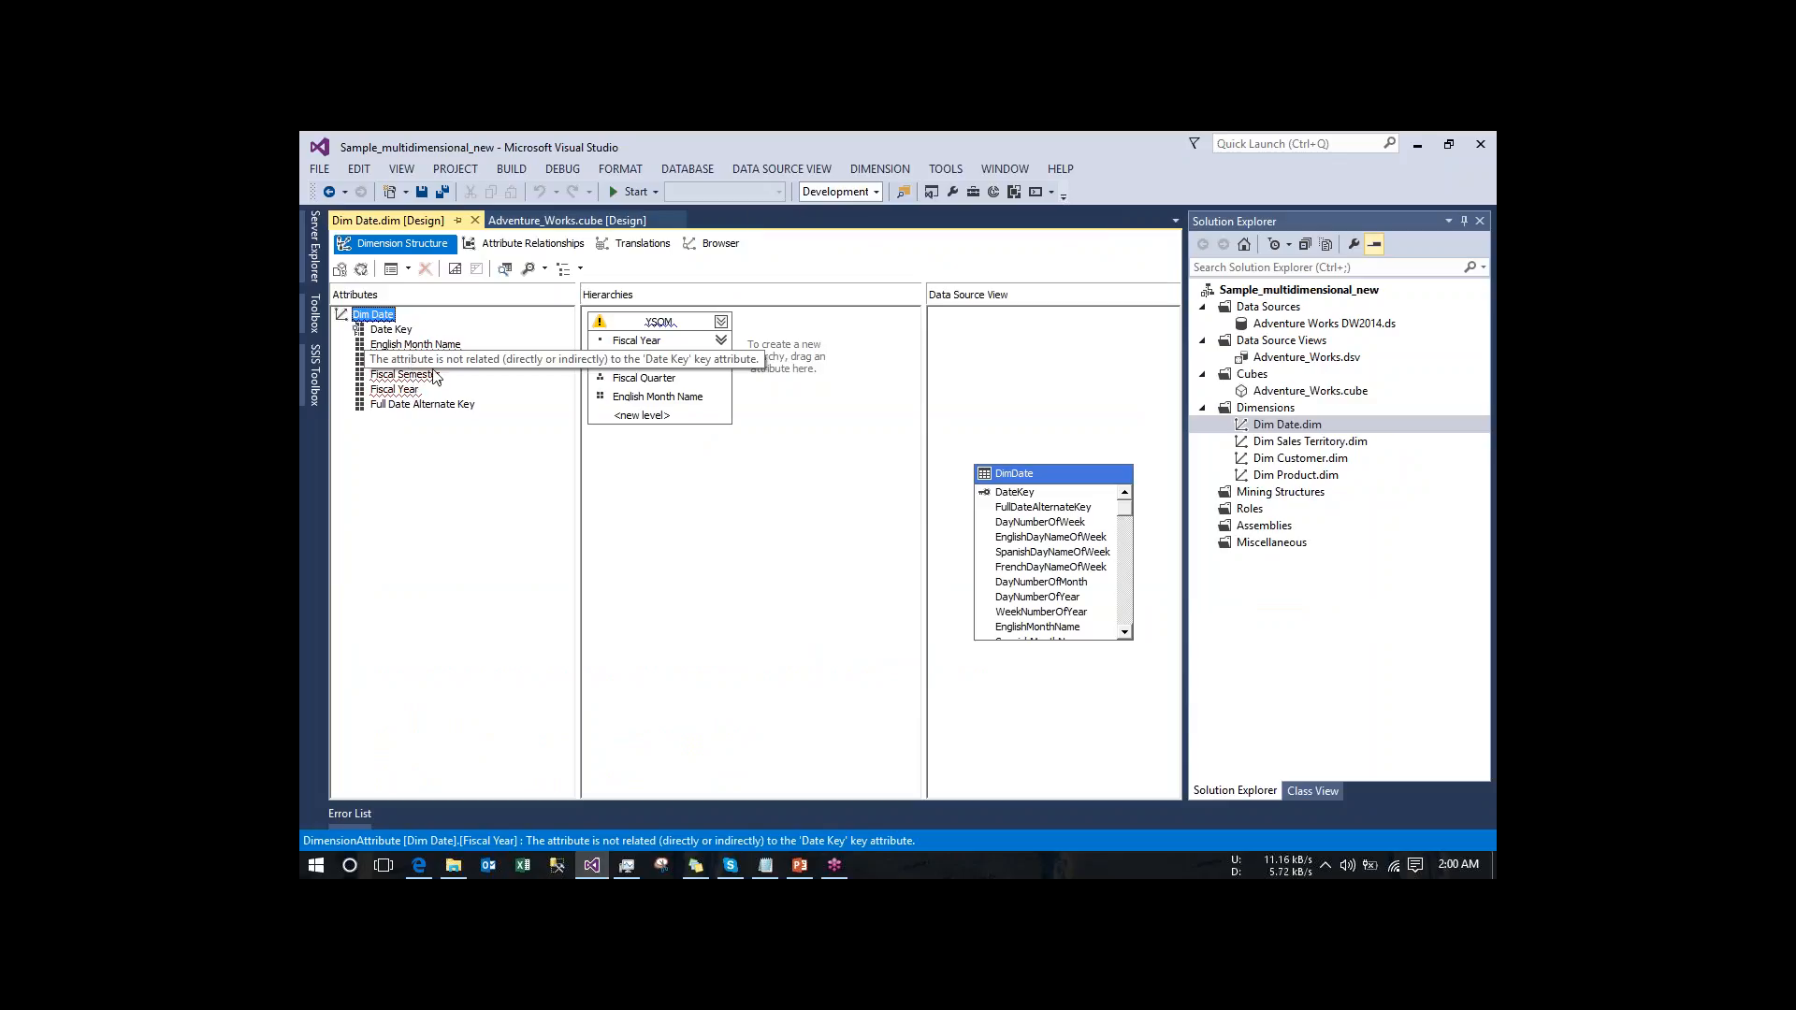
{"action": "left_click", "coordinate": [720, 244]}
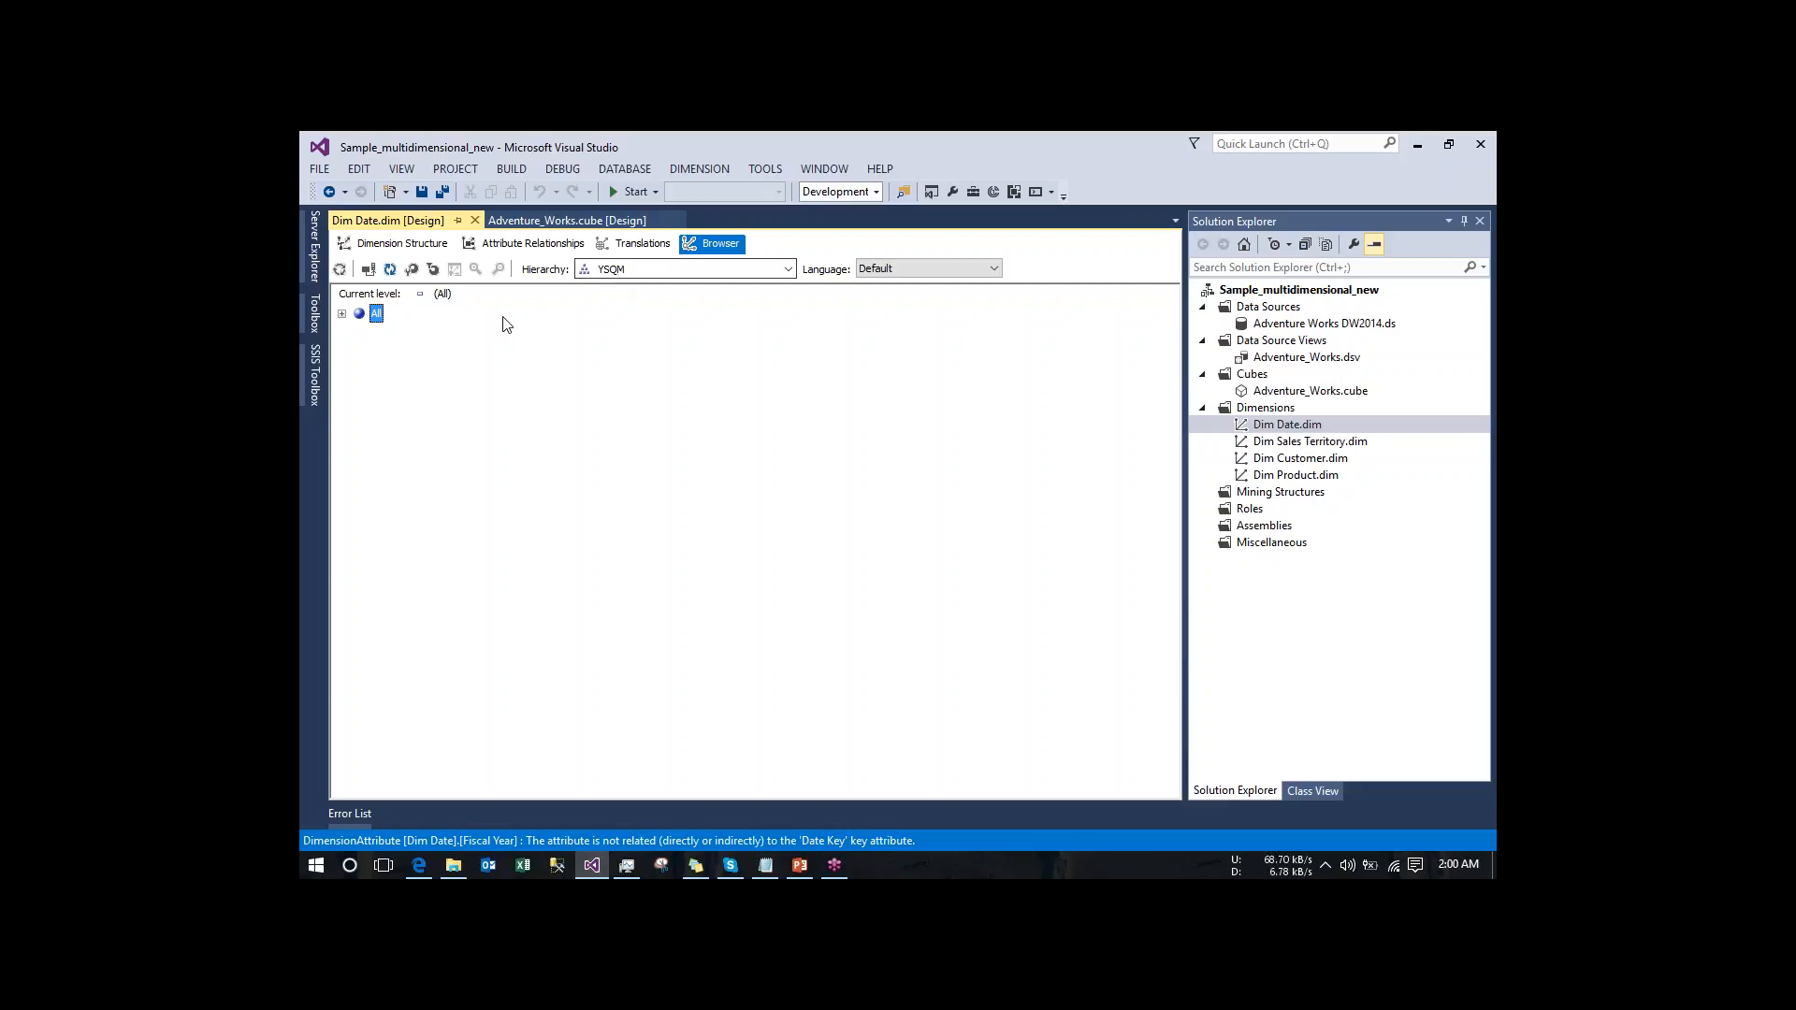
{"action": "left_click", "coordinate": [342, 315]}
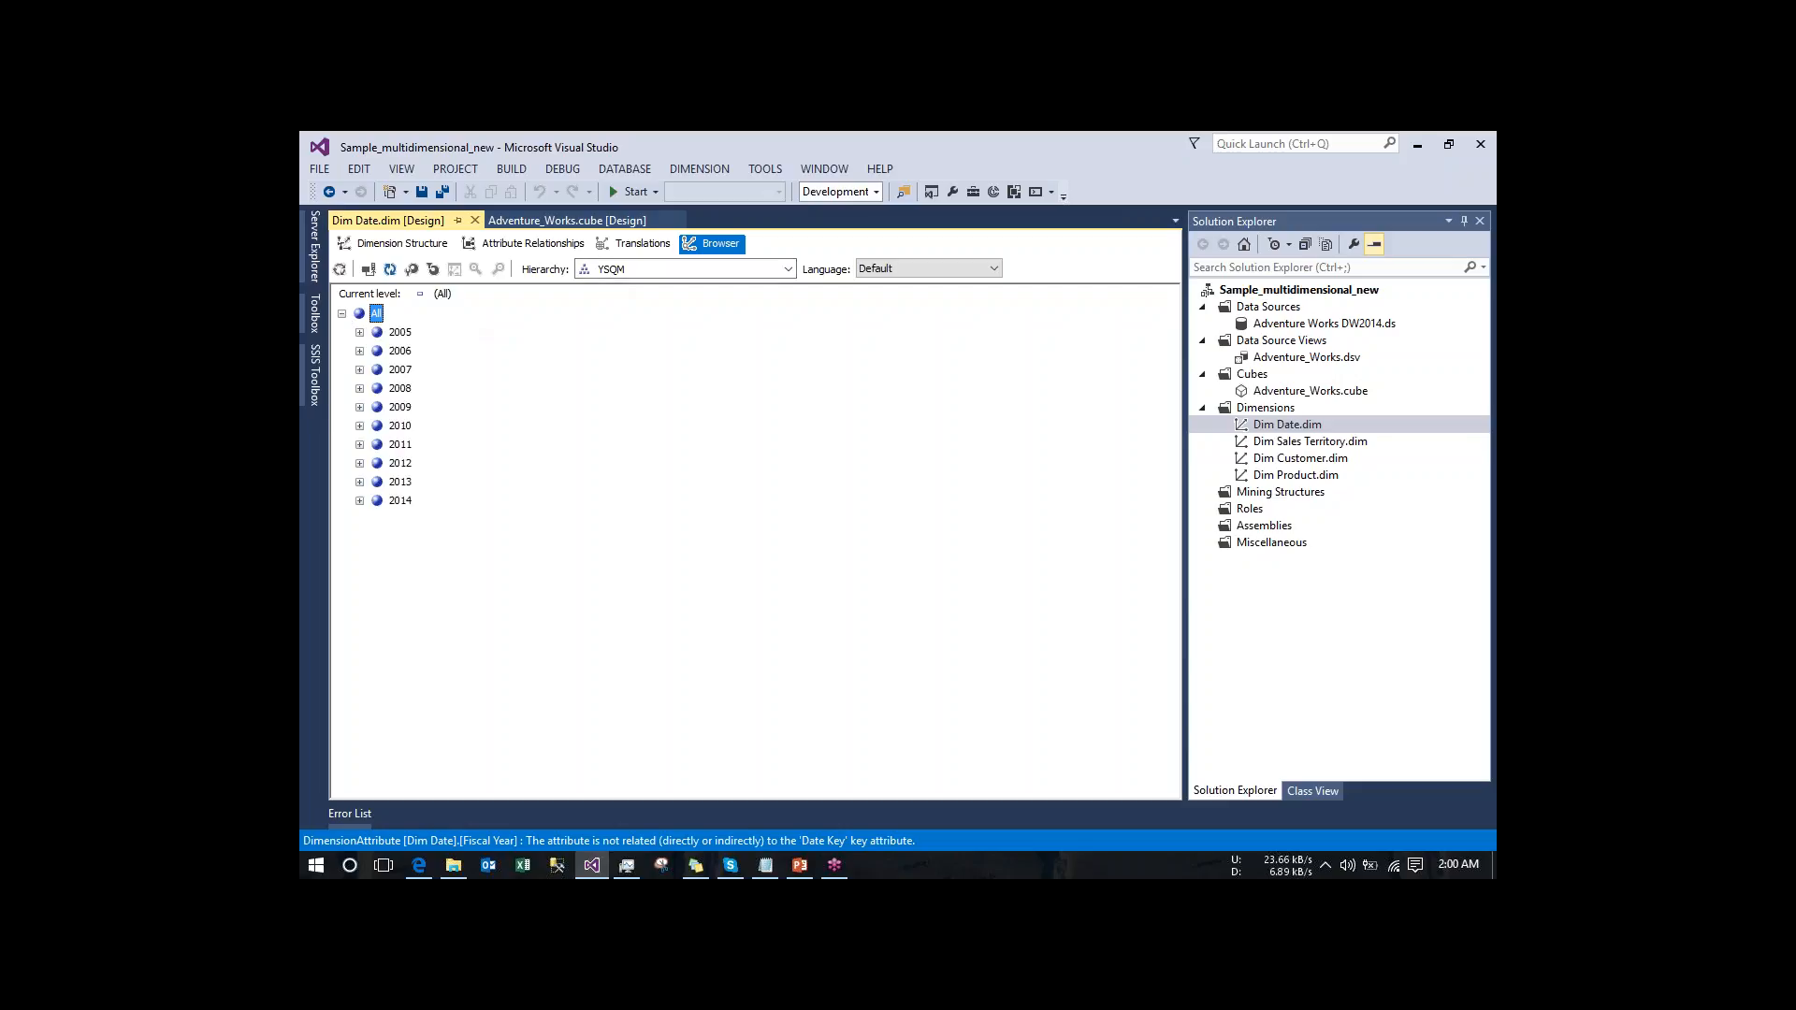
{"action": "left_click", "coordinate": [360, 352]}
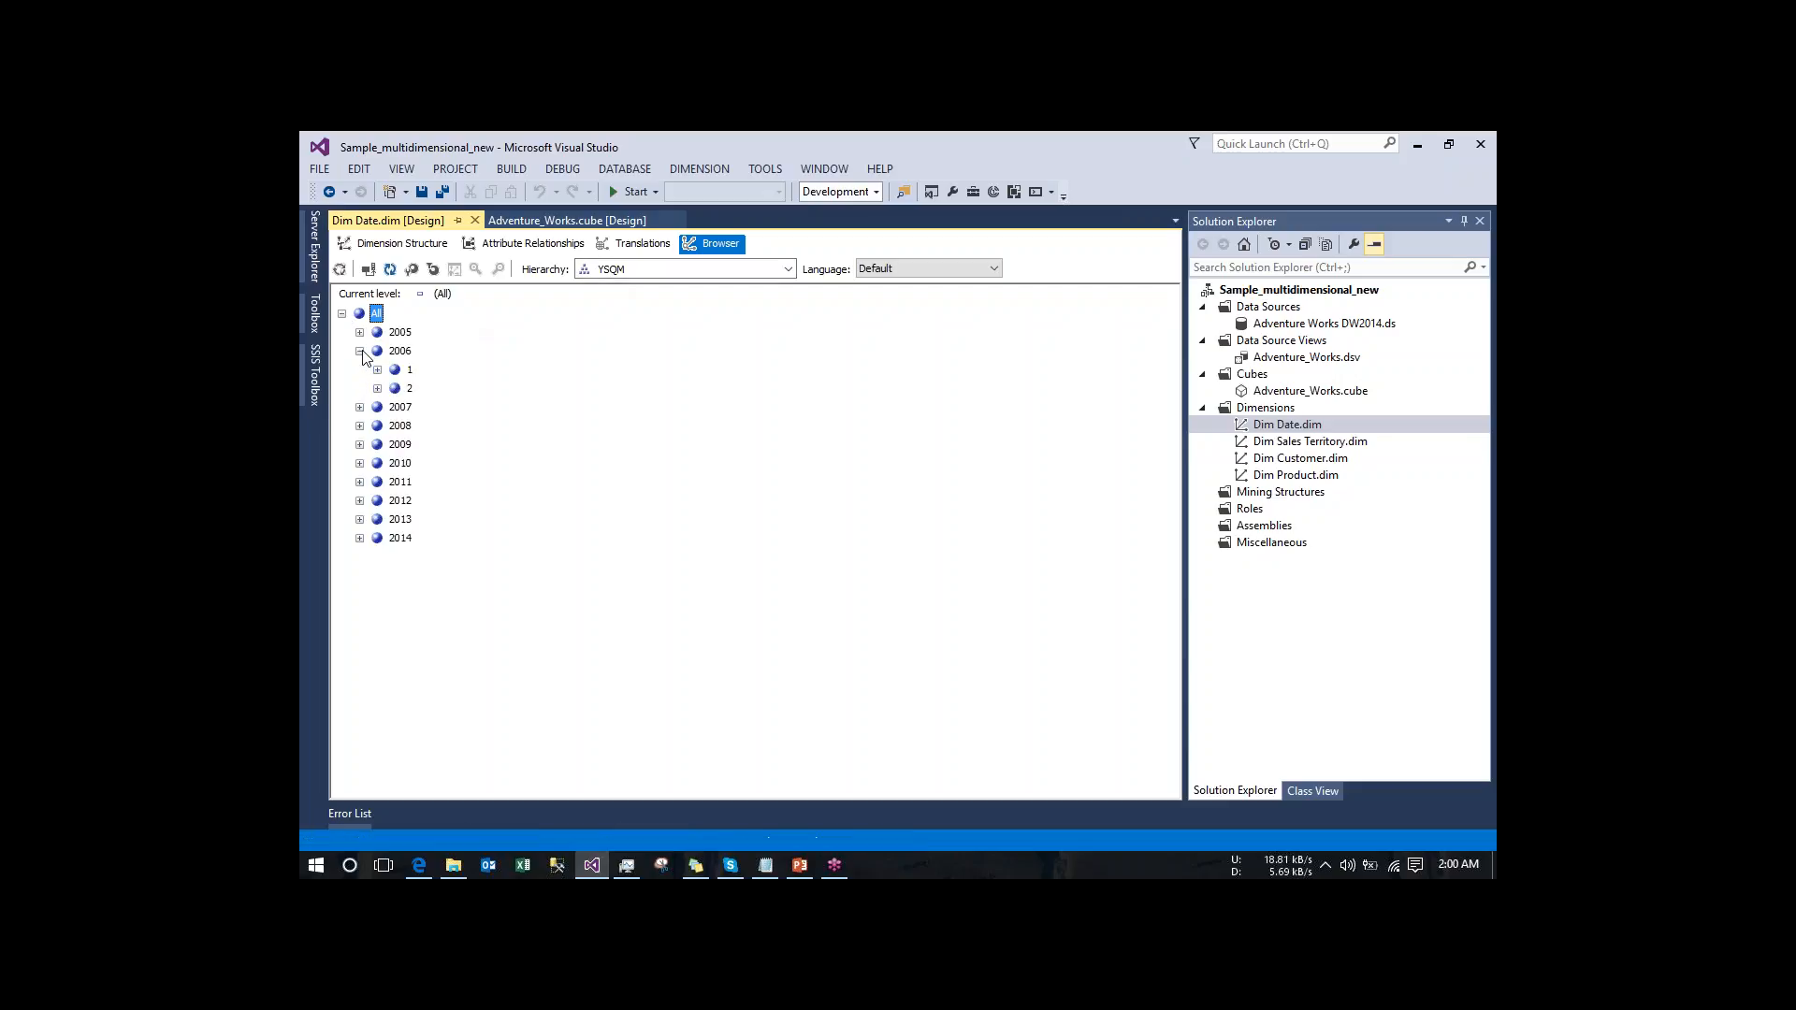
{"action": "left_click", "coordinate": [360, 352]}
{"action": "left_click", "coordinate": [342, 314]}
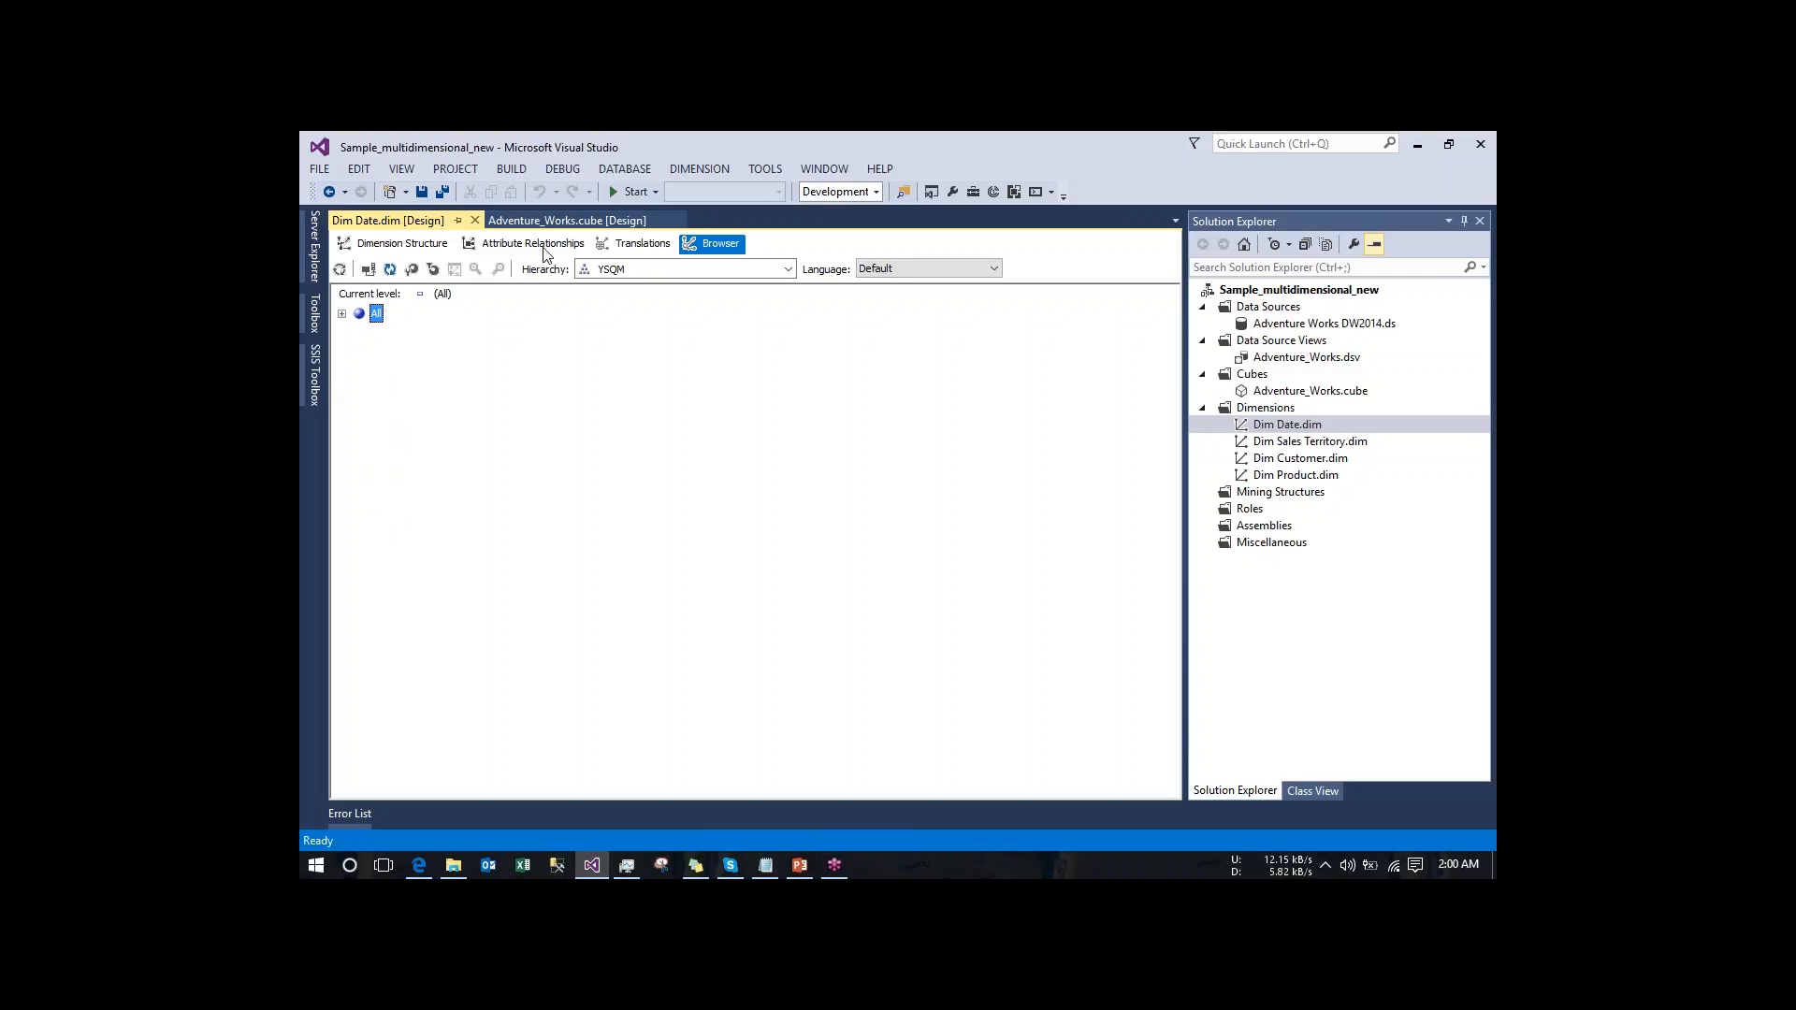
- Check the flagged attributes in the Dim Date dimension's structure and try to process the dimension
{"action": "left_click", "coordinate": [421, 246]}
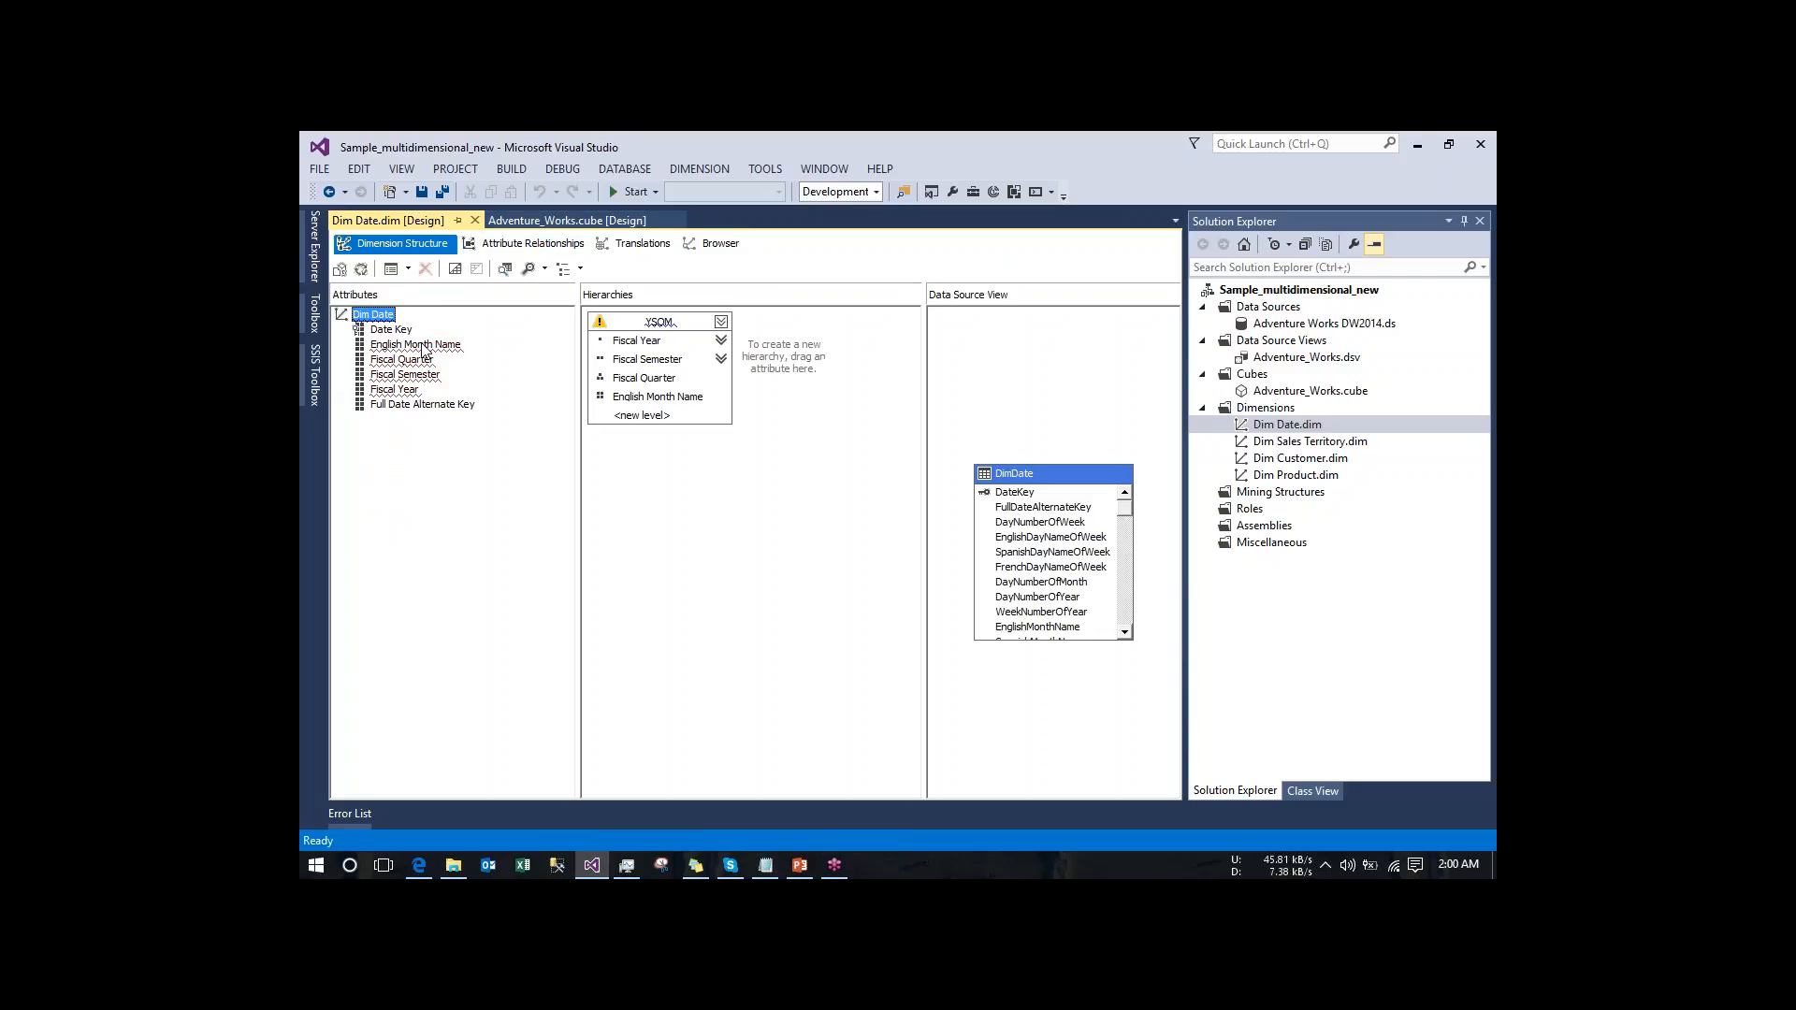
{"action": "mouse_move", "coordinate": [417, 366]}
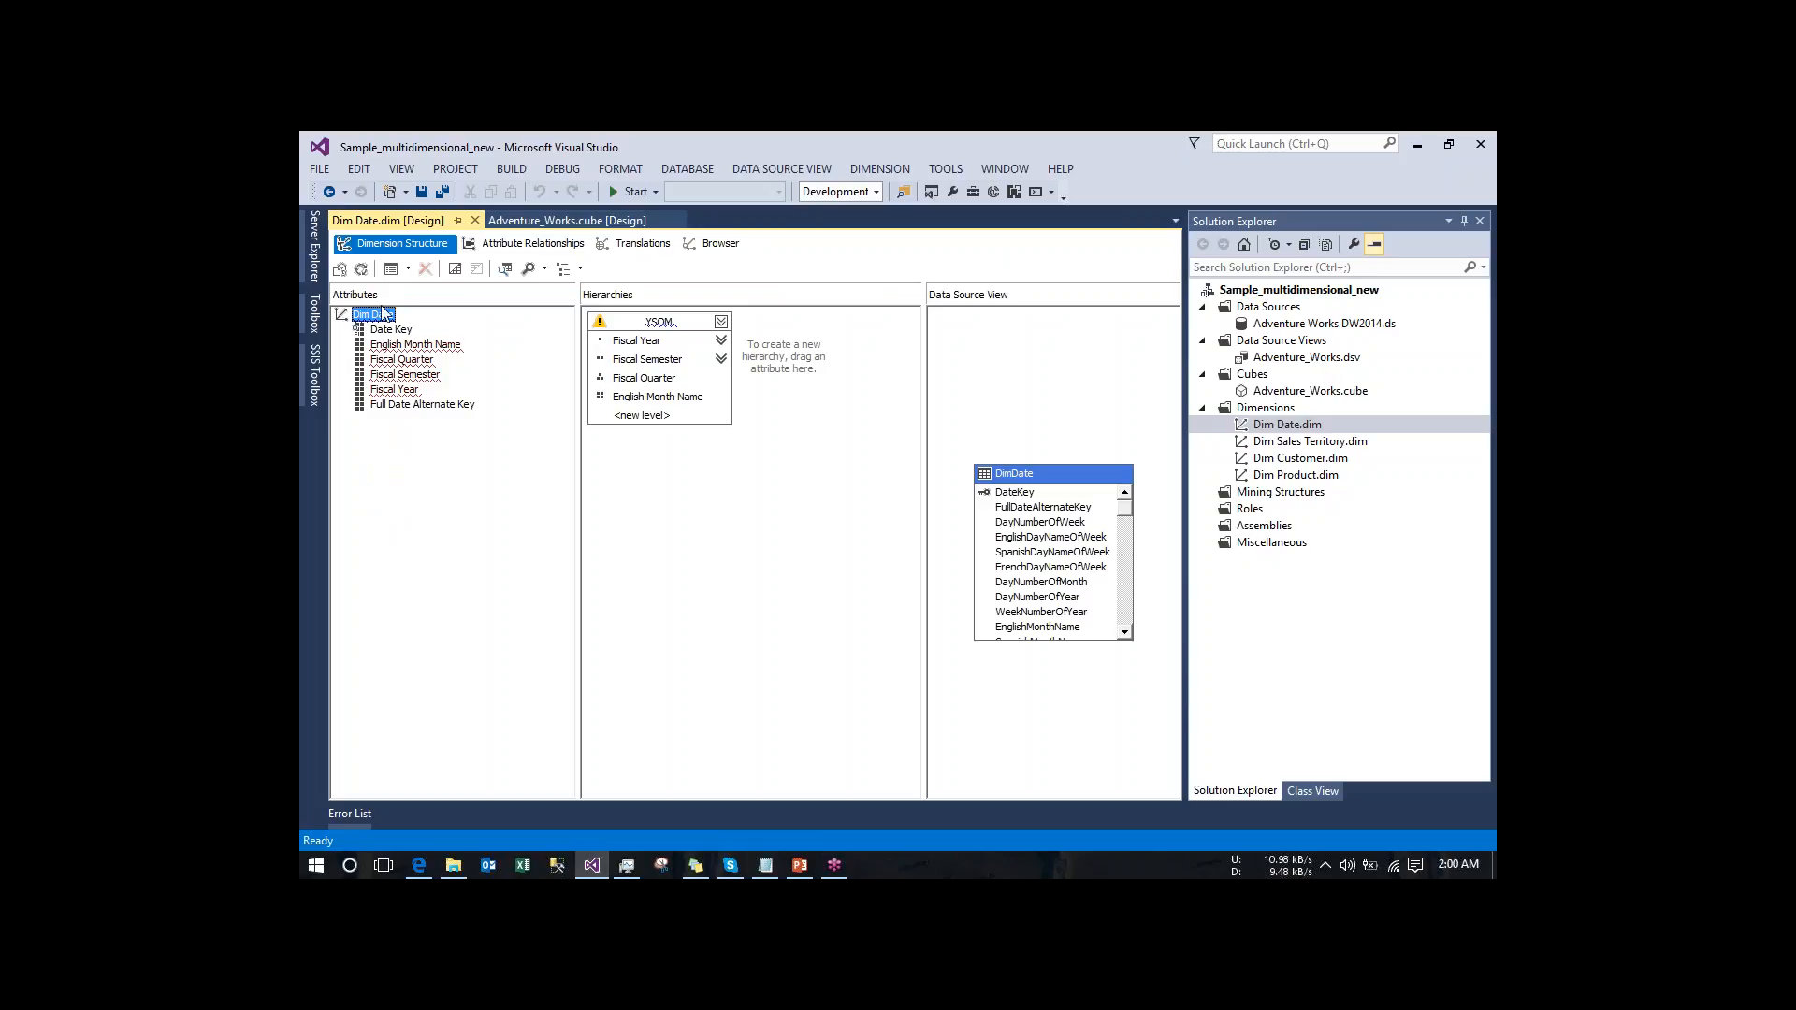
{"action": "left_click", "coordinate": [362, 271]}
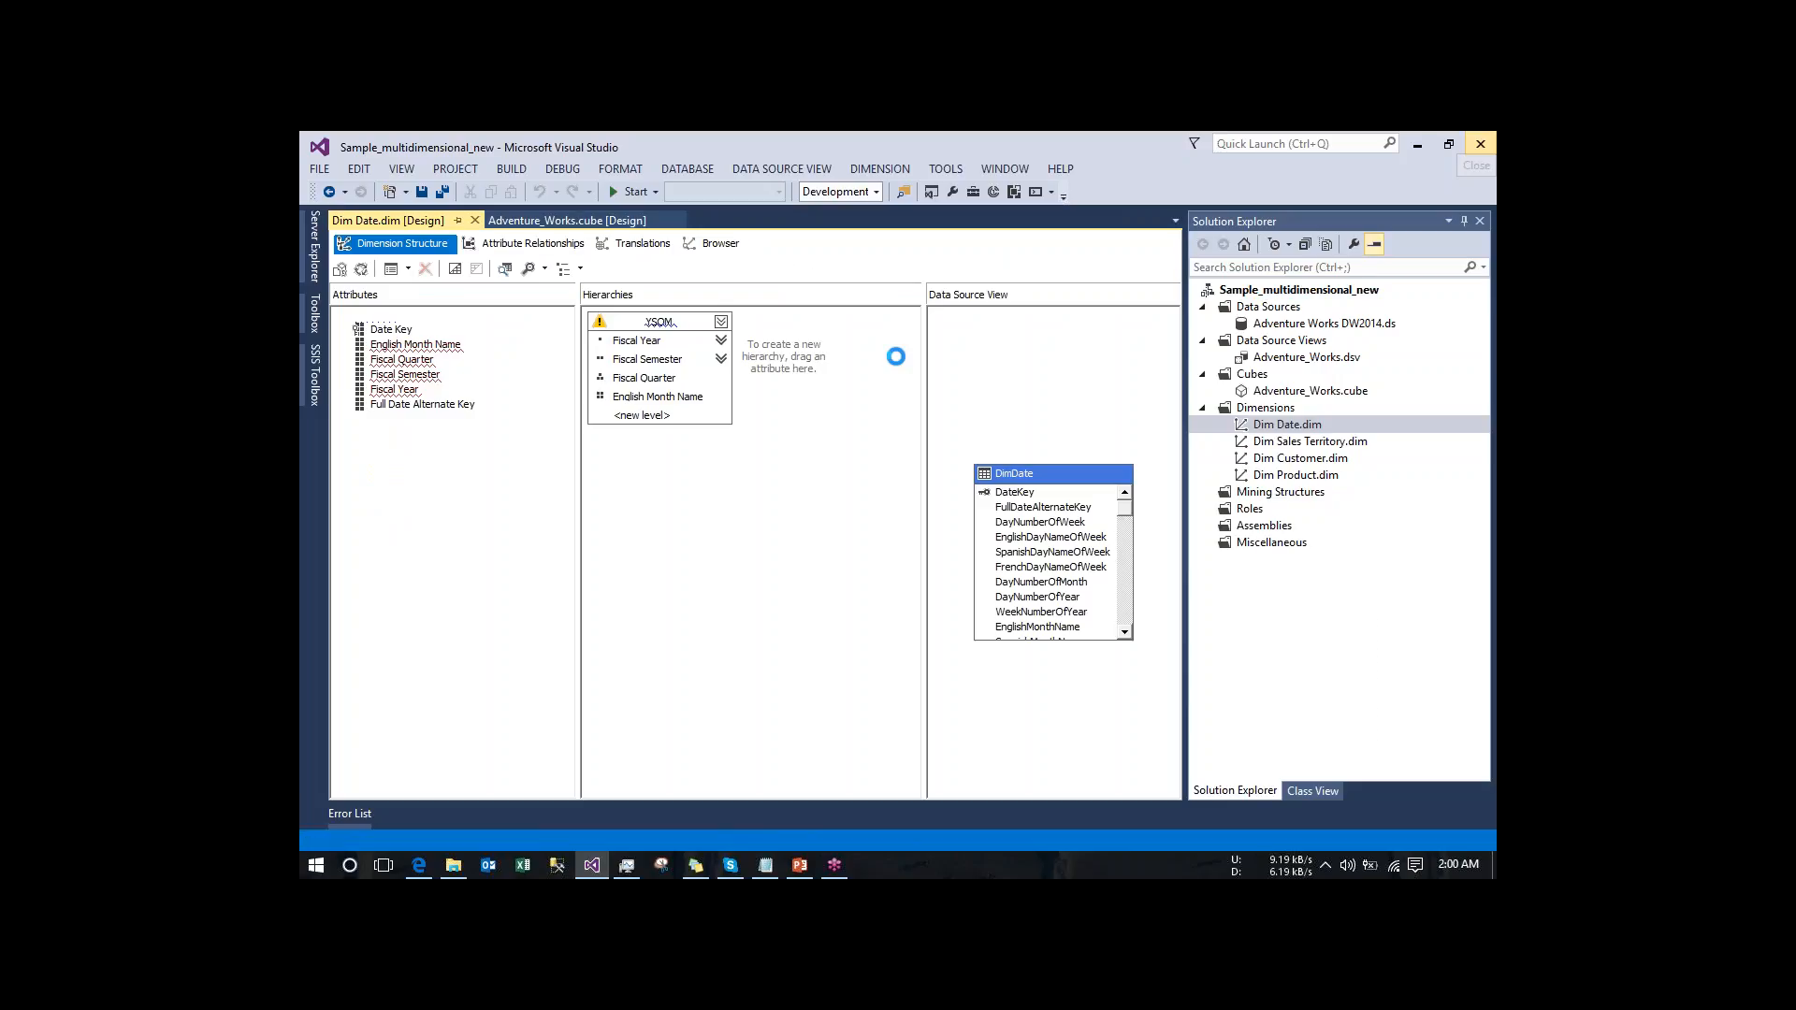
- Restart Visual Studio and reopen the recent project Sample_multidimensional_new
{"action": "left_click", "coordinate": [593, 866]}
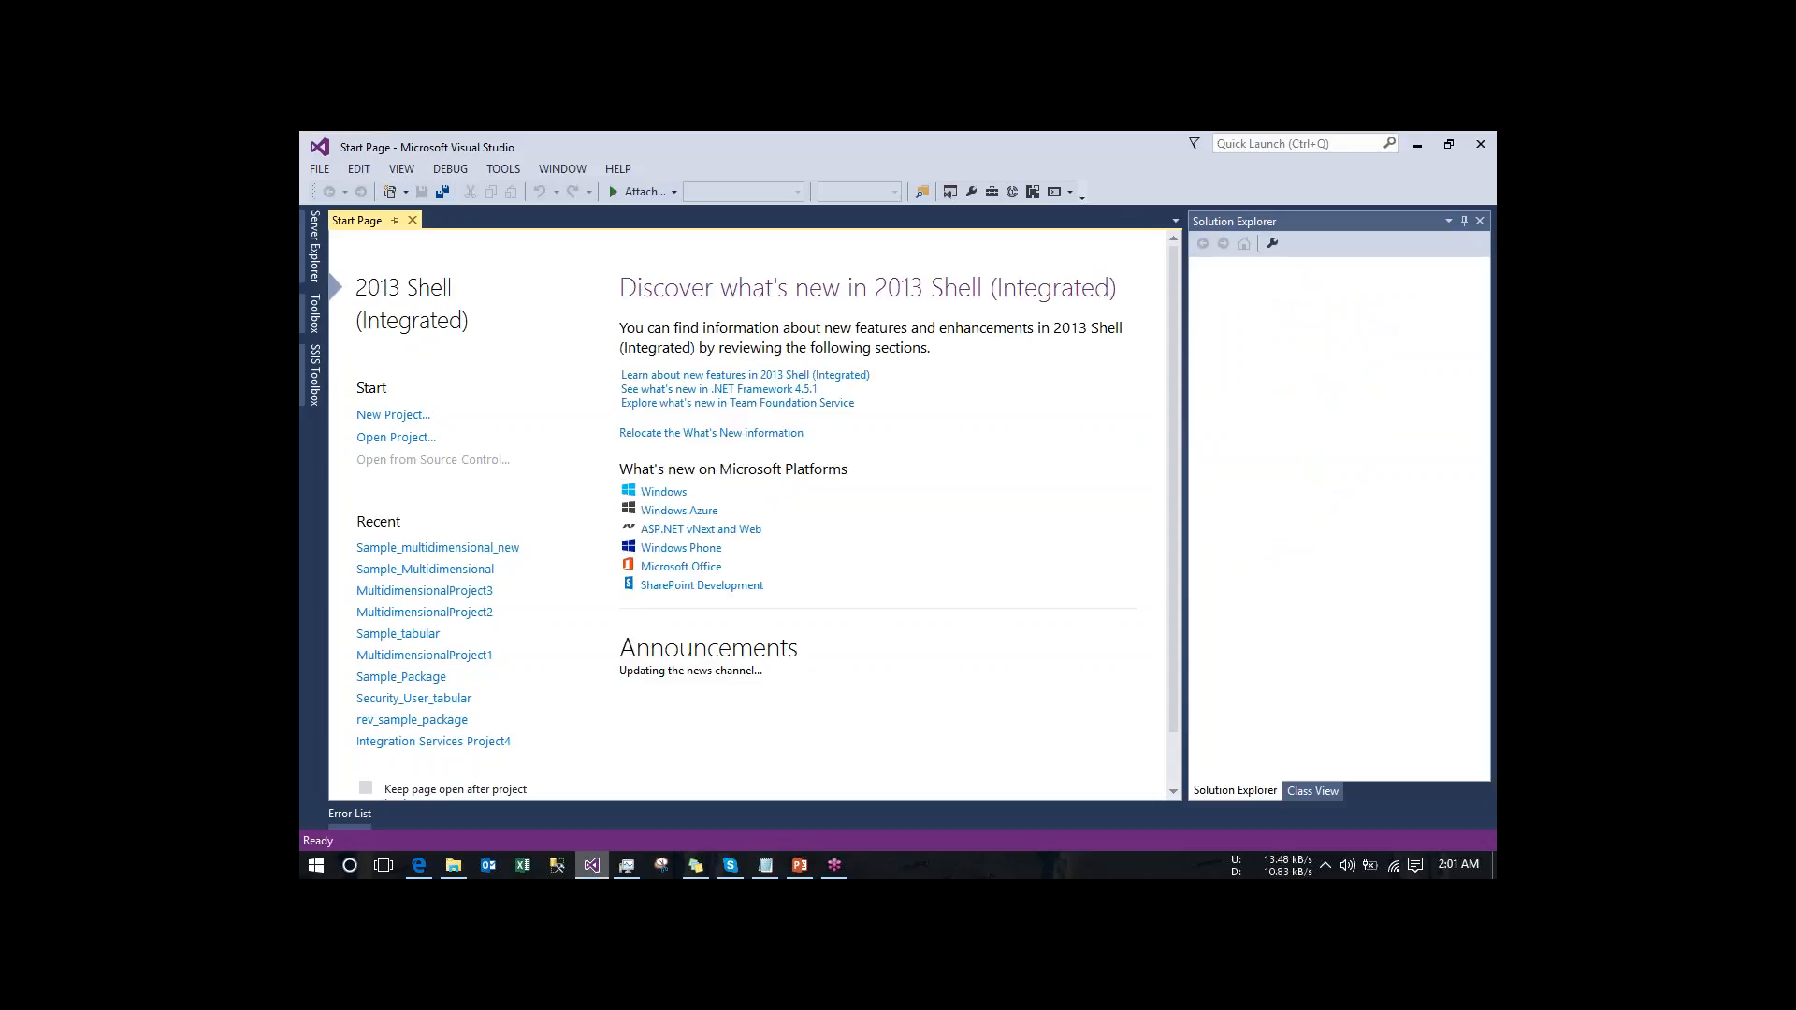
{"action": "left_click", "coordinate": [440, 548]}
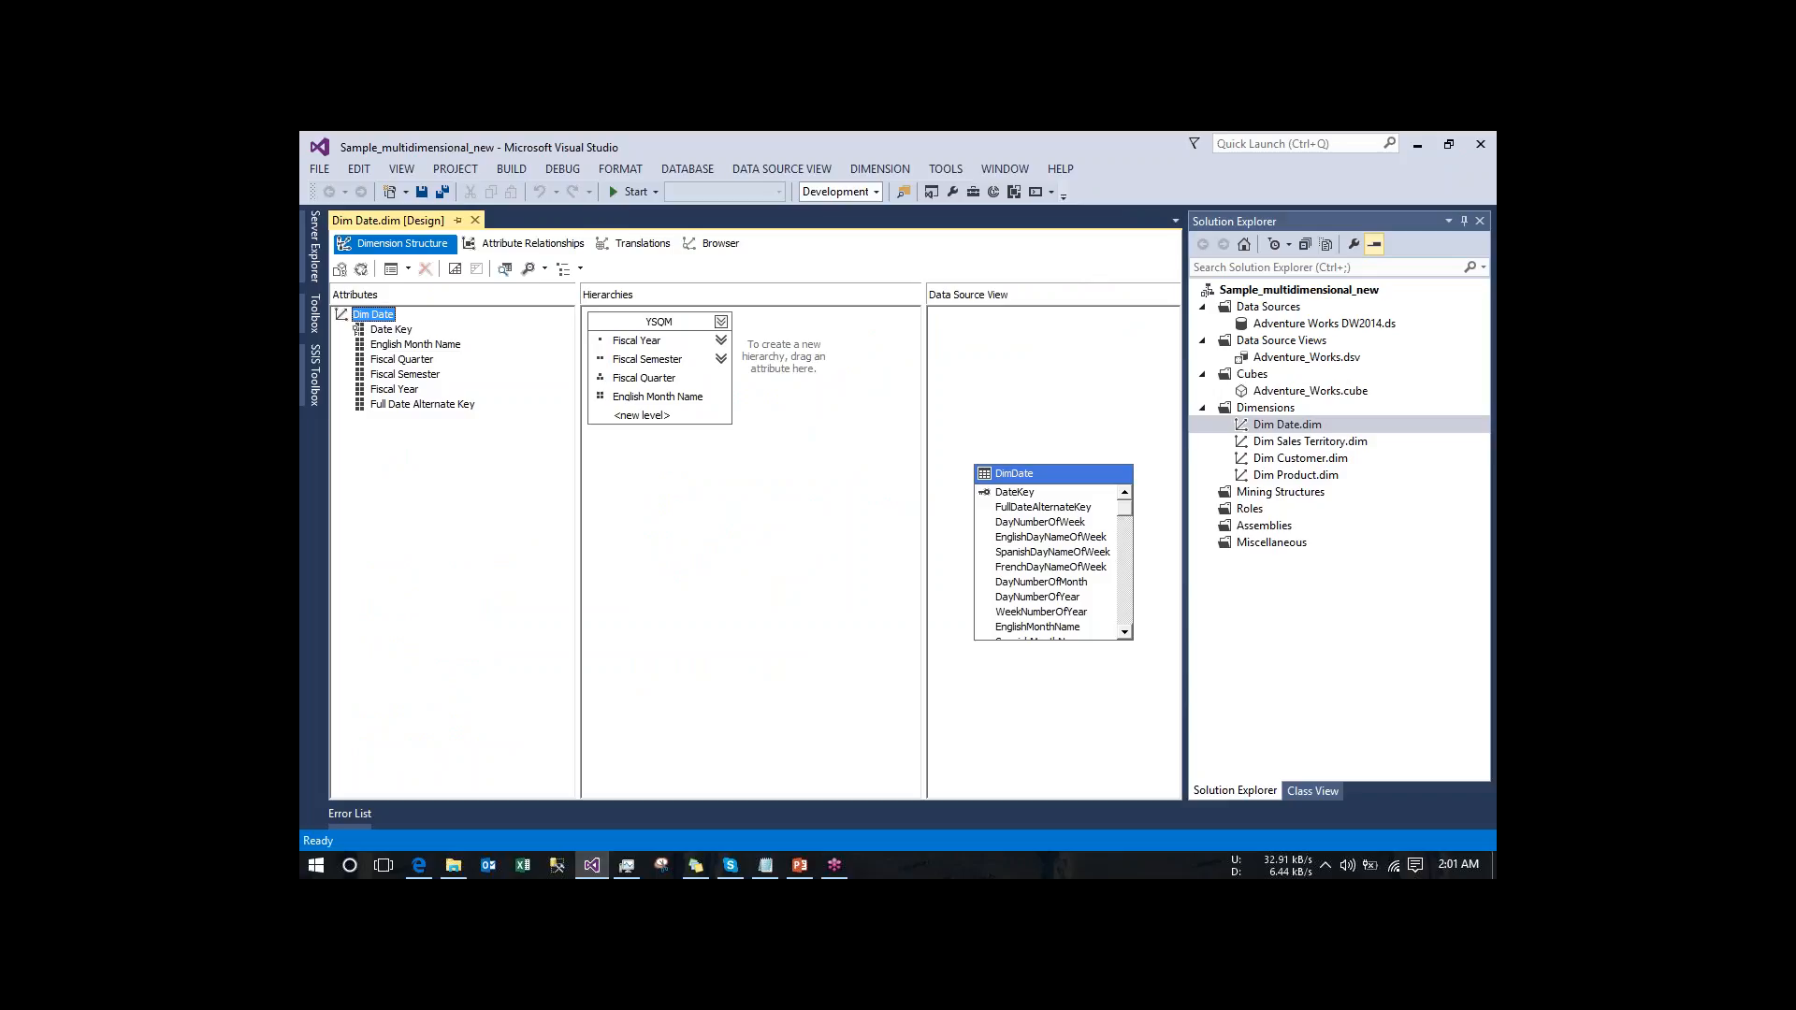
- Delete the Fiscal Quarter and Fiscal Semester attributes from the Dim Date dimension, including their YSQM hierarchy levels
{"action": "mouse_move", "coordinate": [401, 391]}
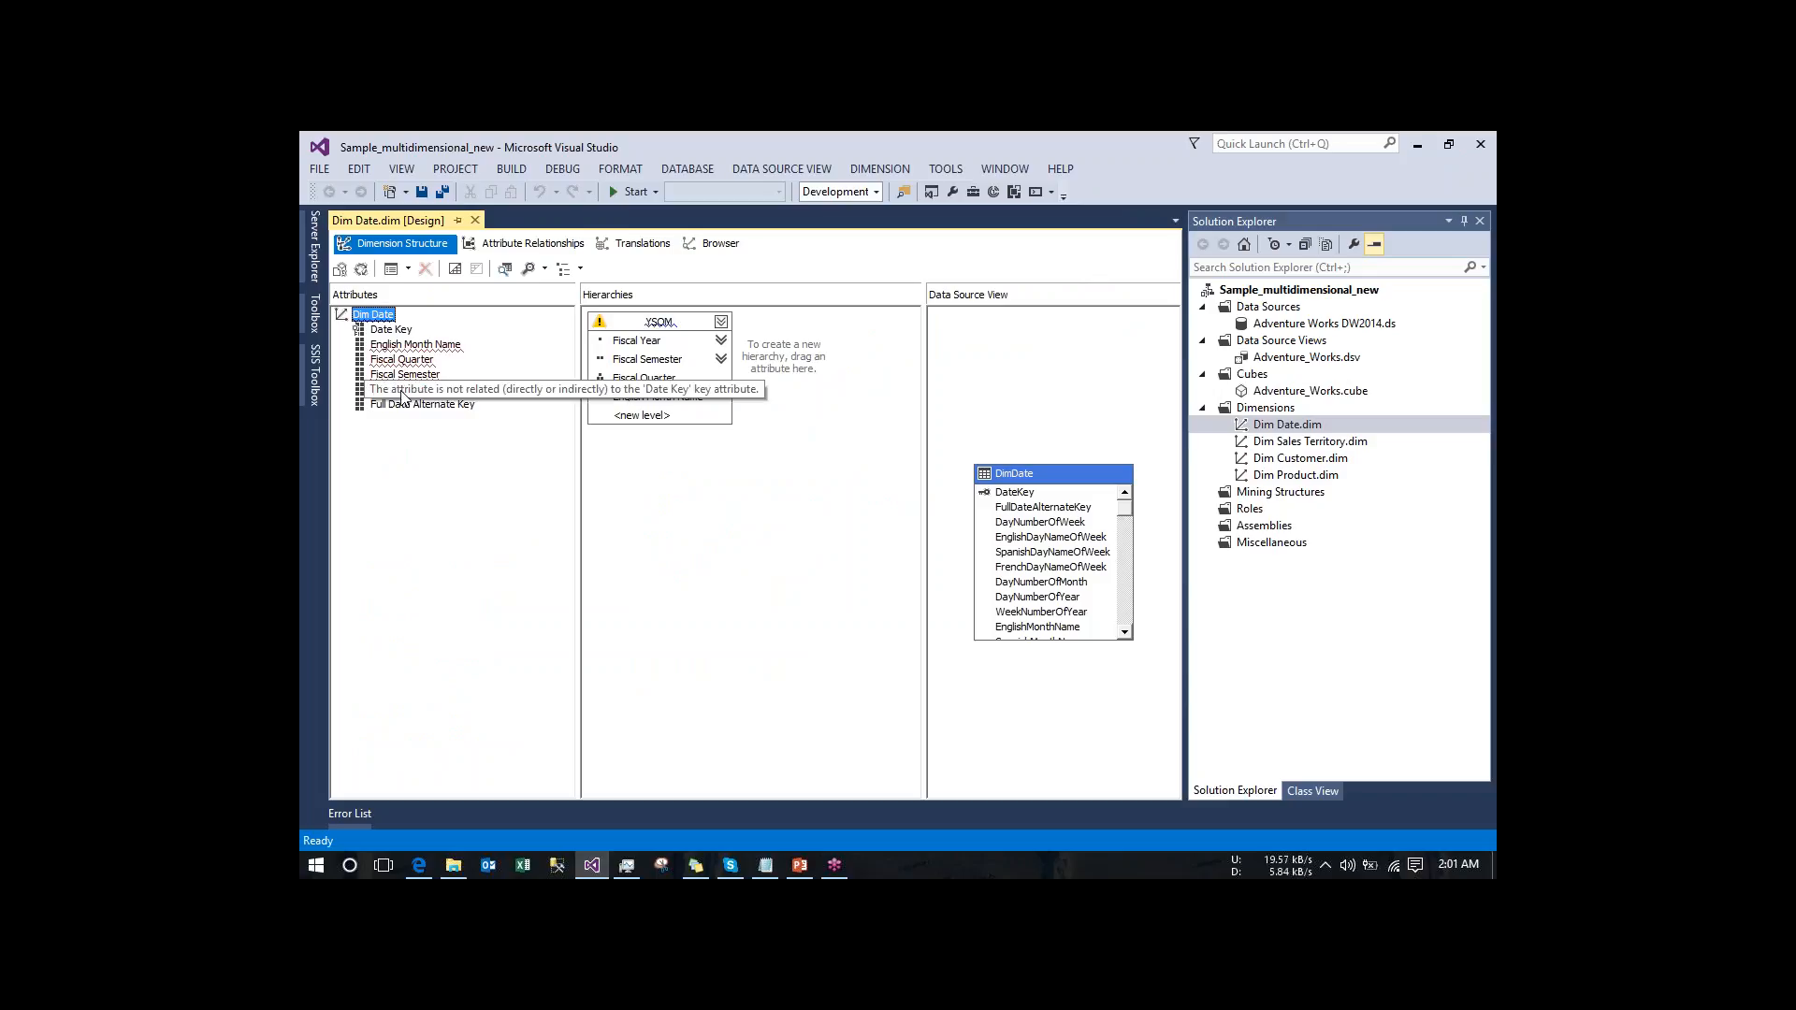
{"action": "left_click", "coordinate": [408, 363]}
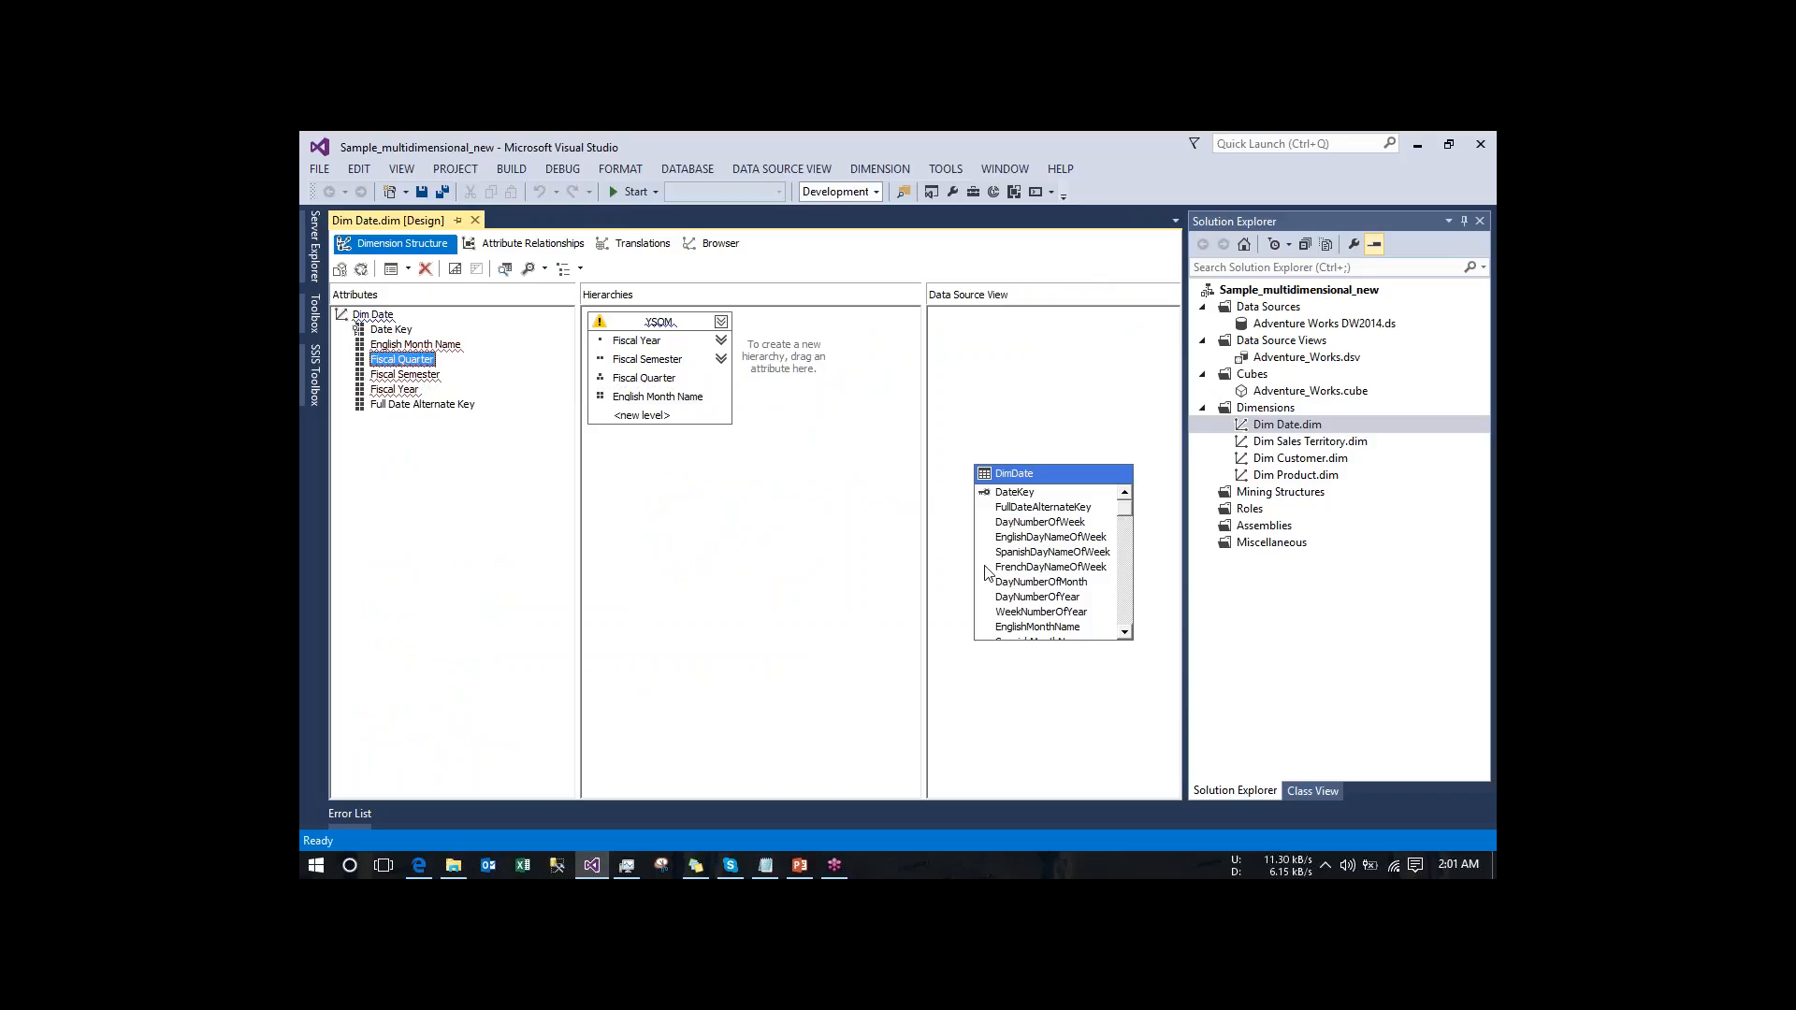
{"action": "right_click", "coordinate": [418, 365]}
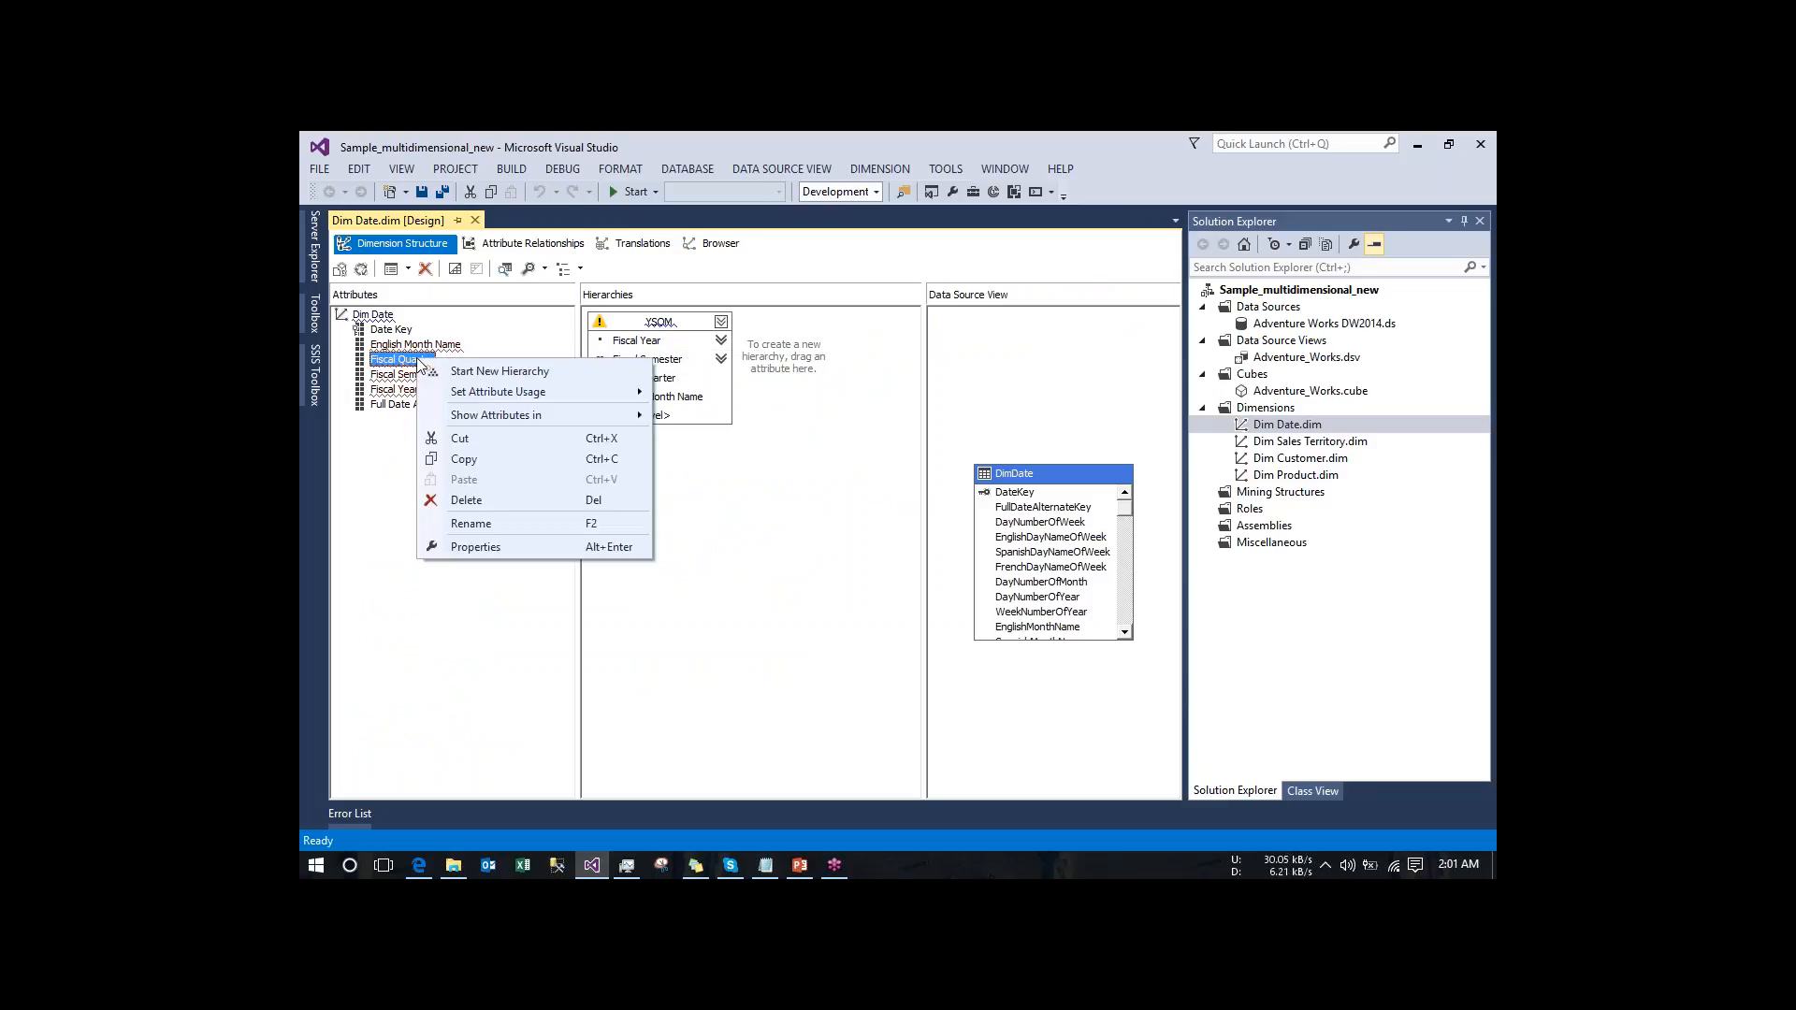
{"action": "left_click", "coordinate": [473, 501]}
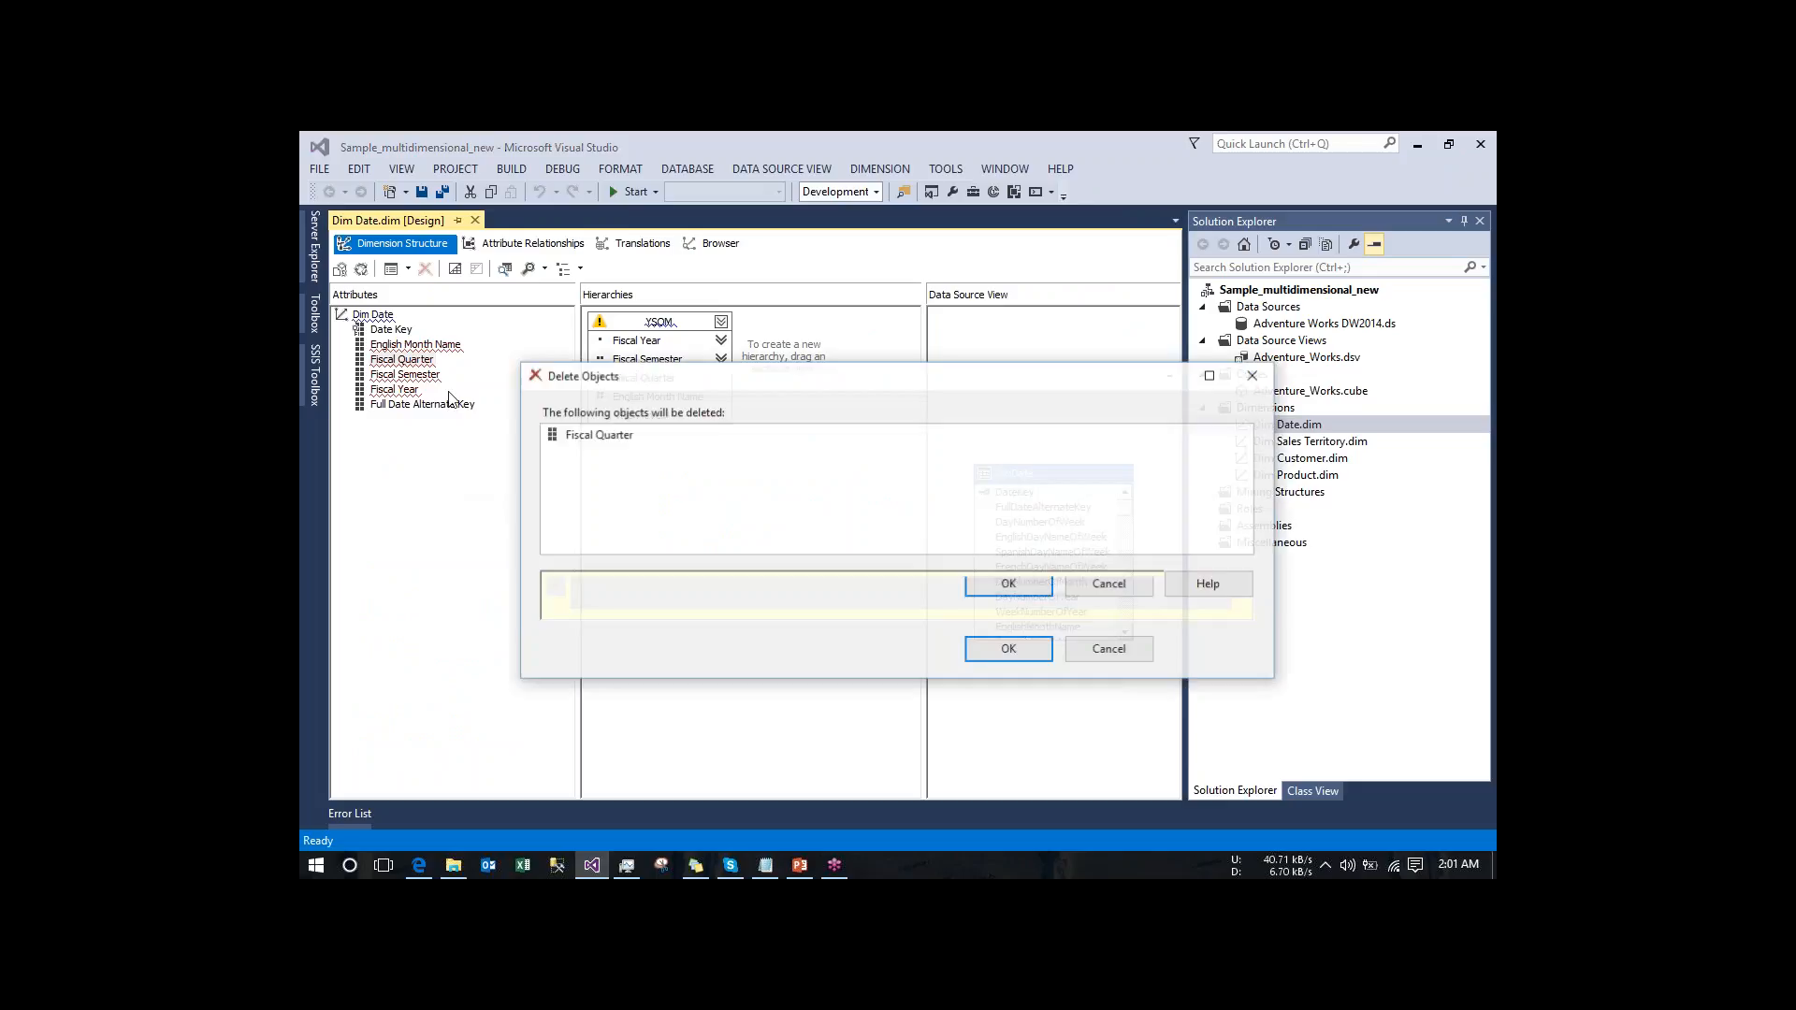
{"action": "left_click", "coordinate": [1038, 652]}
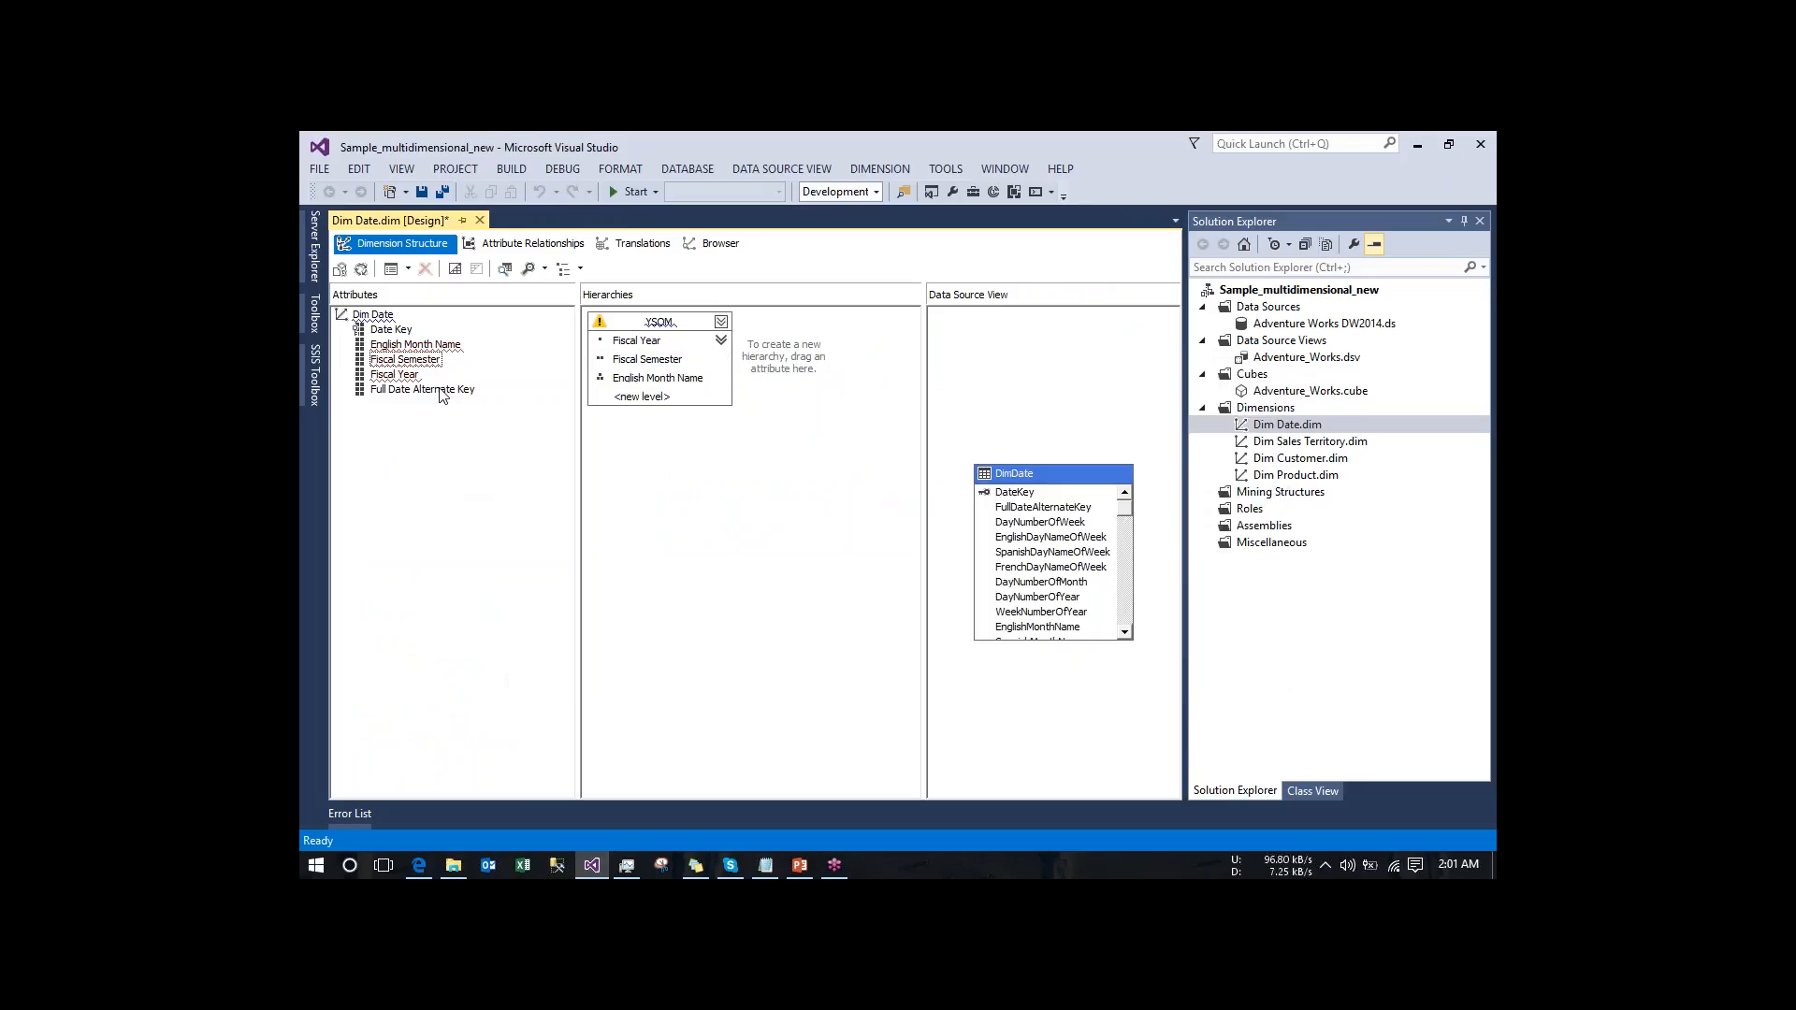
{"action": "right_click", "coordinate": [418, 363]}
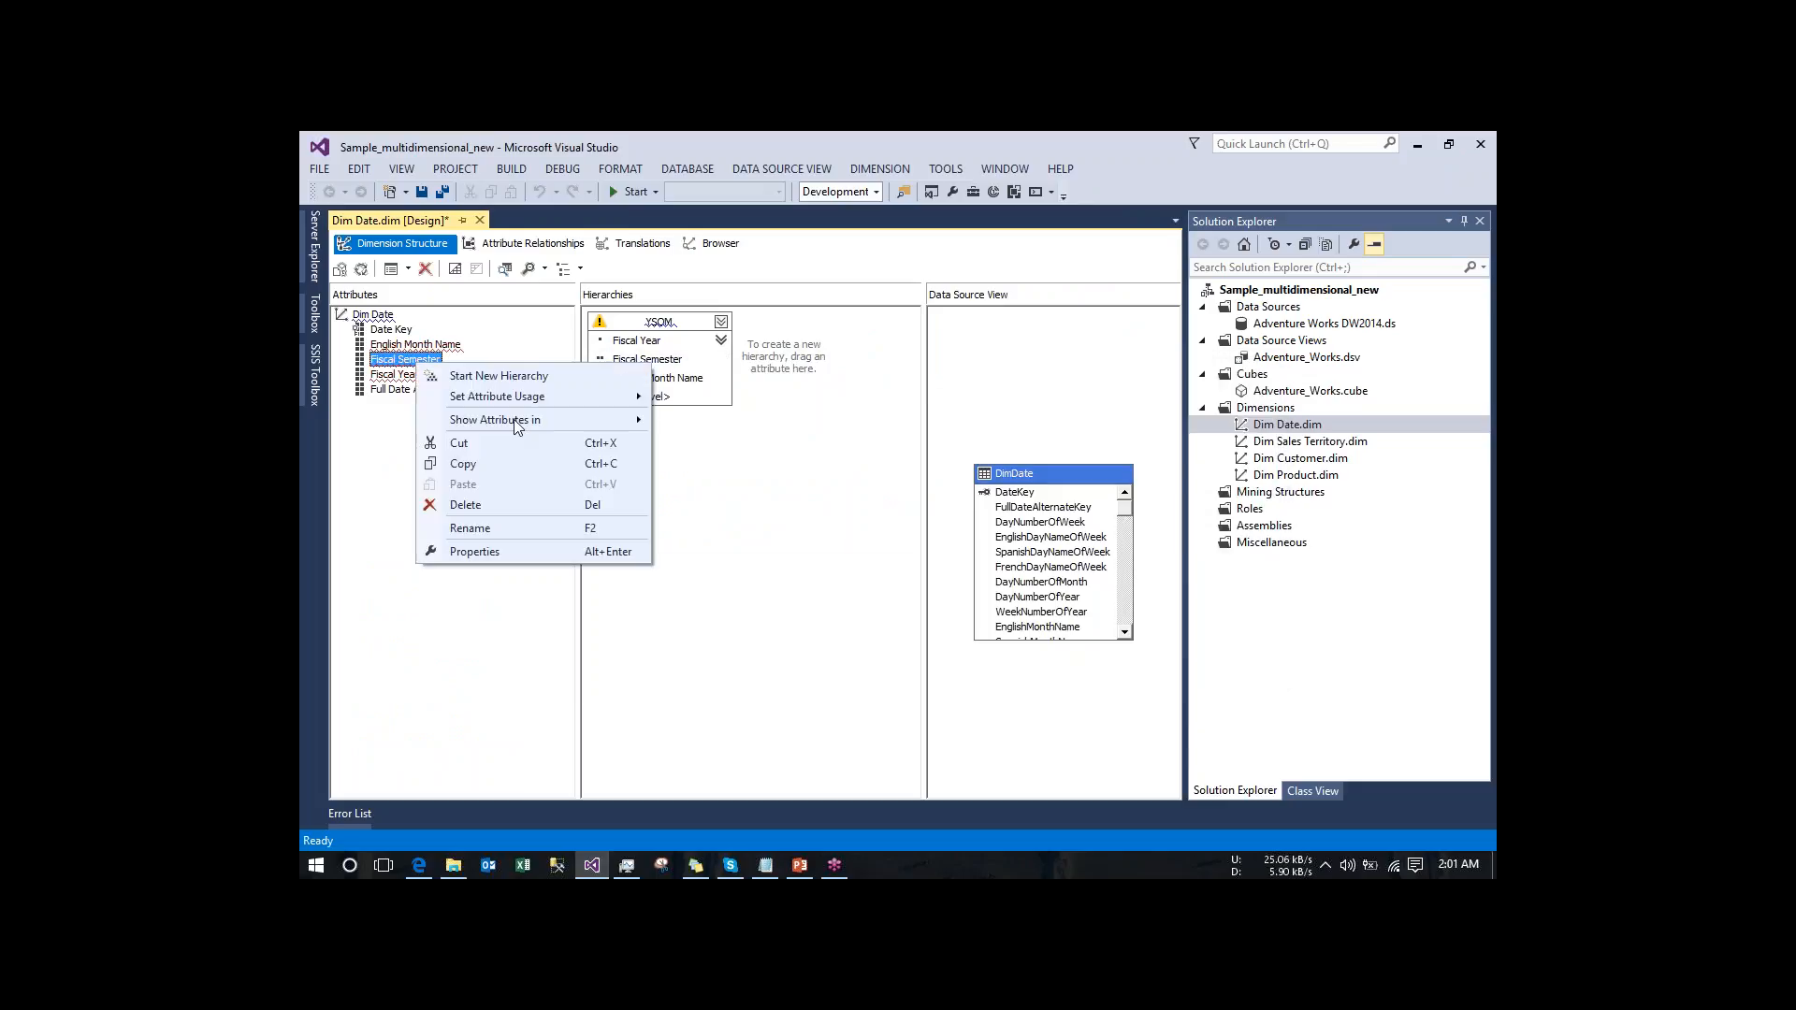
{"action": "left_click", "coordinate": [536, 507]}
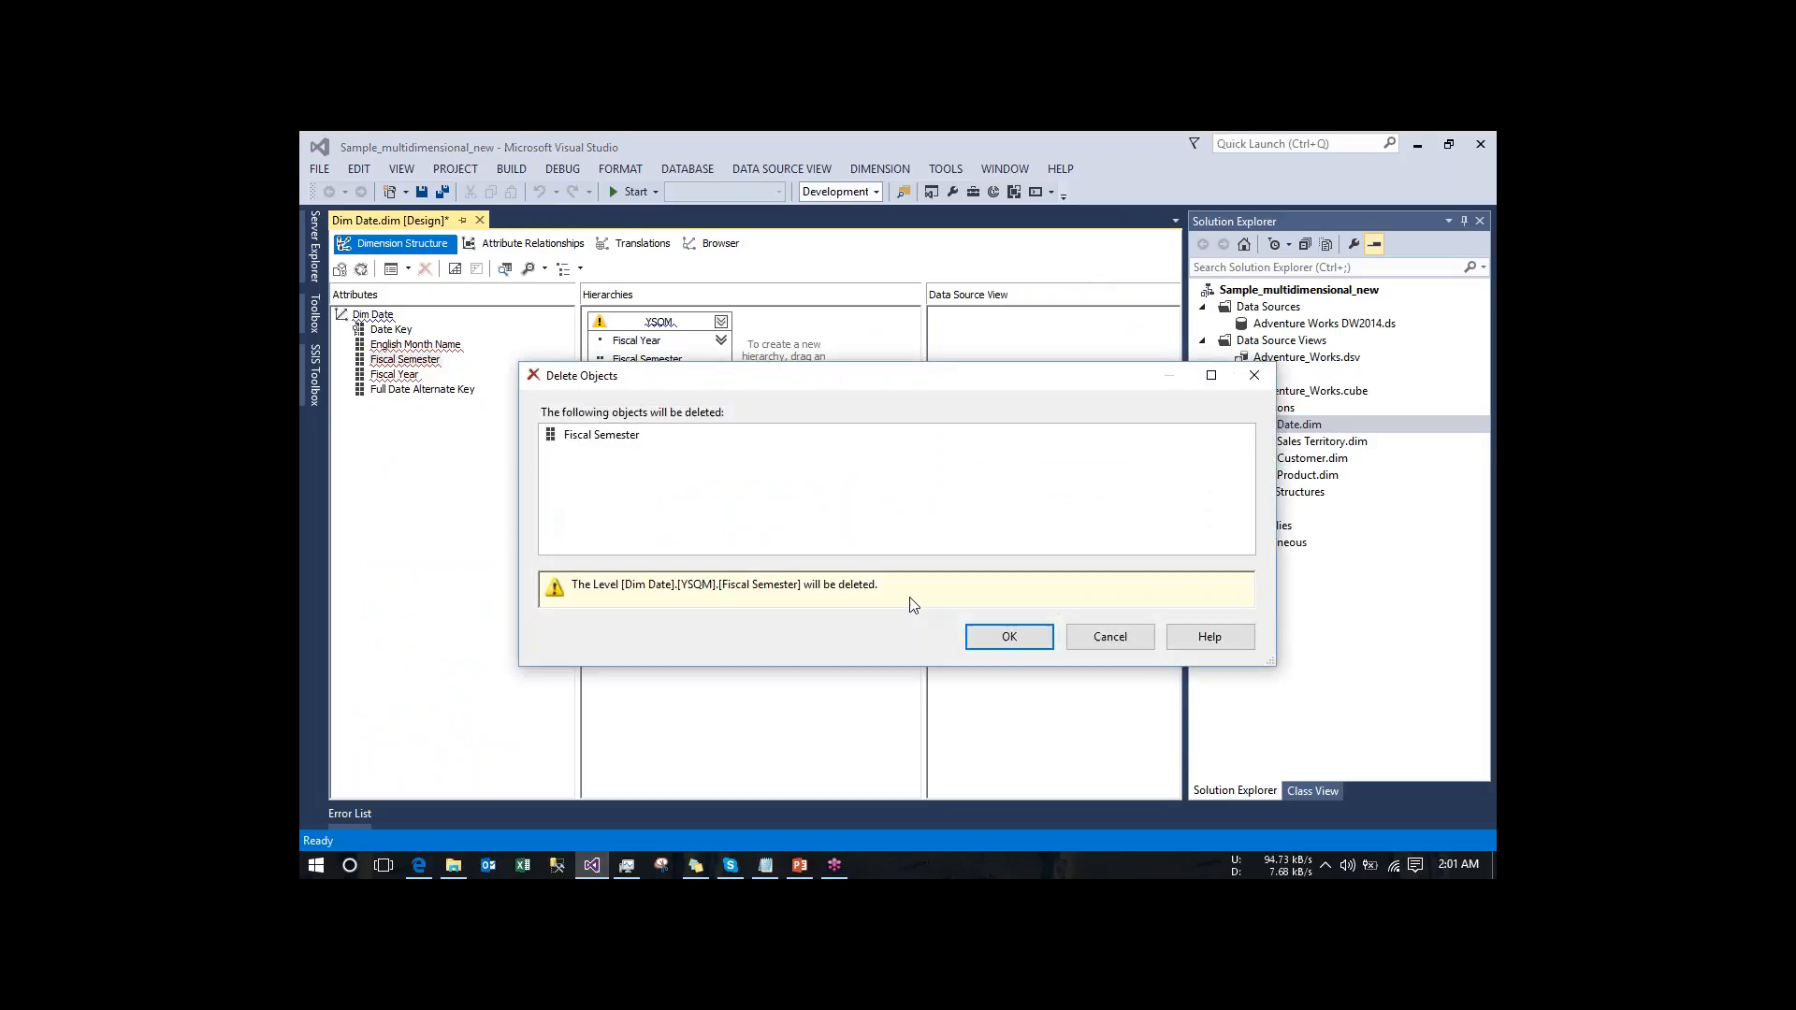
{"action": "left_click", "coordinate": [1008, 643]}
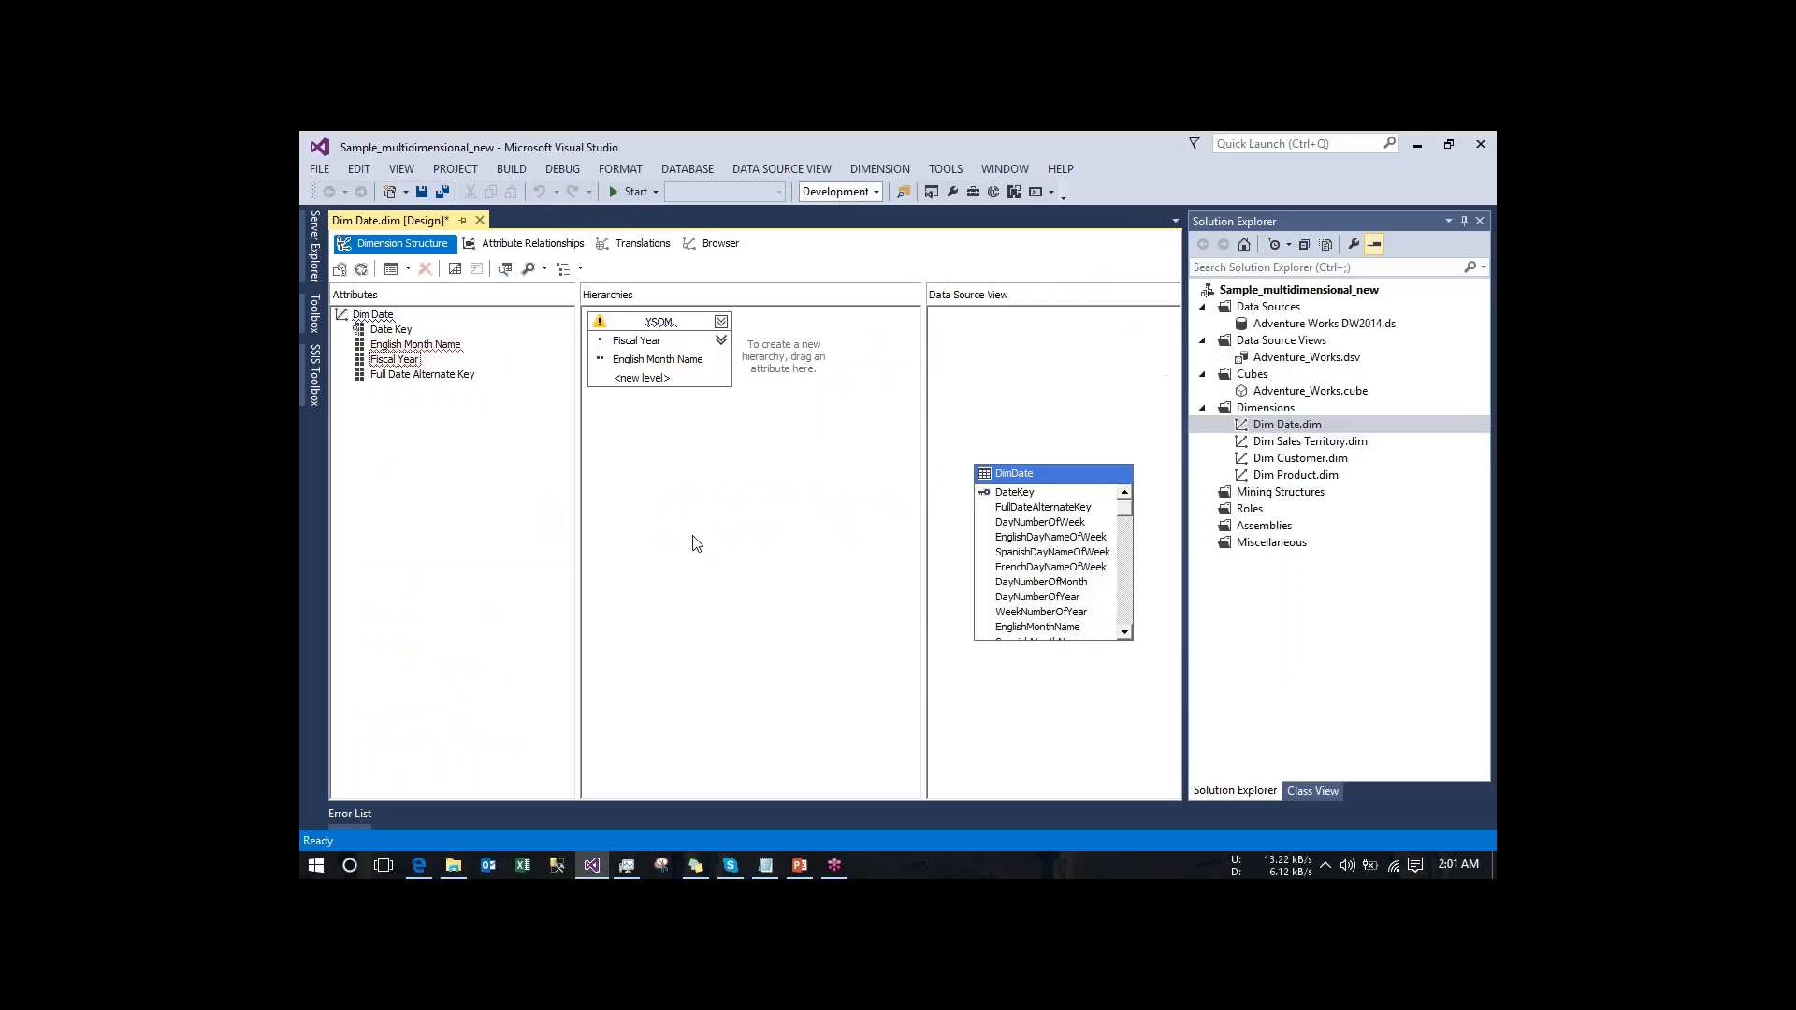
- Delete the English Month Name and Fiscal Year attributes from the Dim Date dimension, including their YSQM hierarchy levels
{"action": "right_click", "coordinate": [394, 346]}
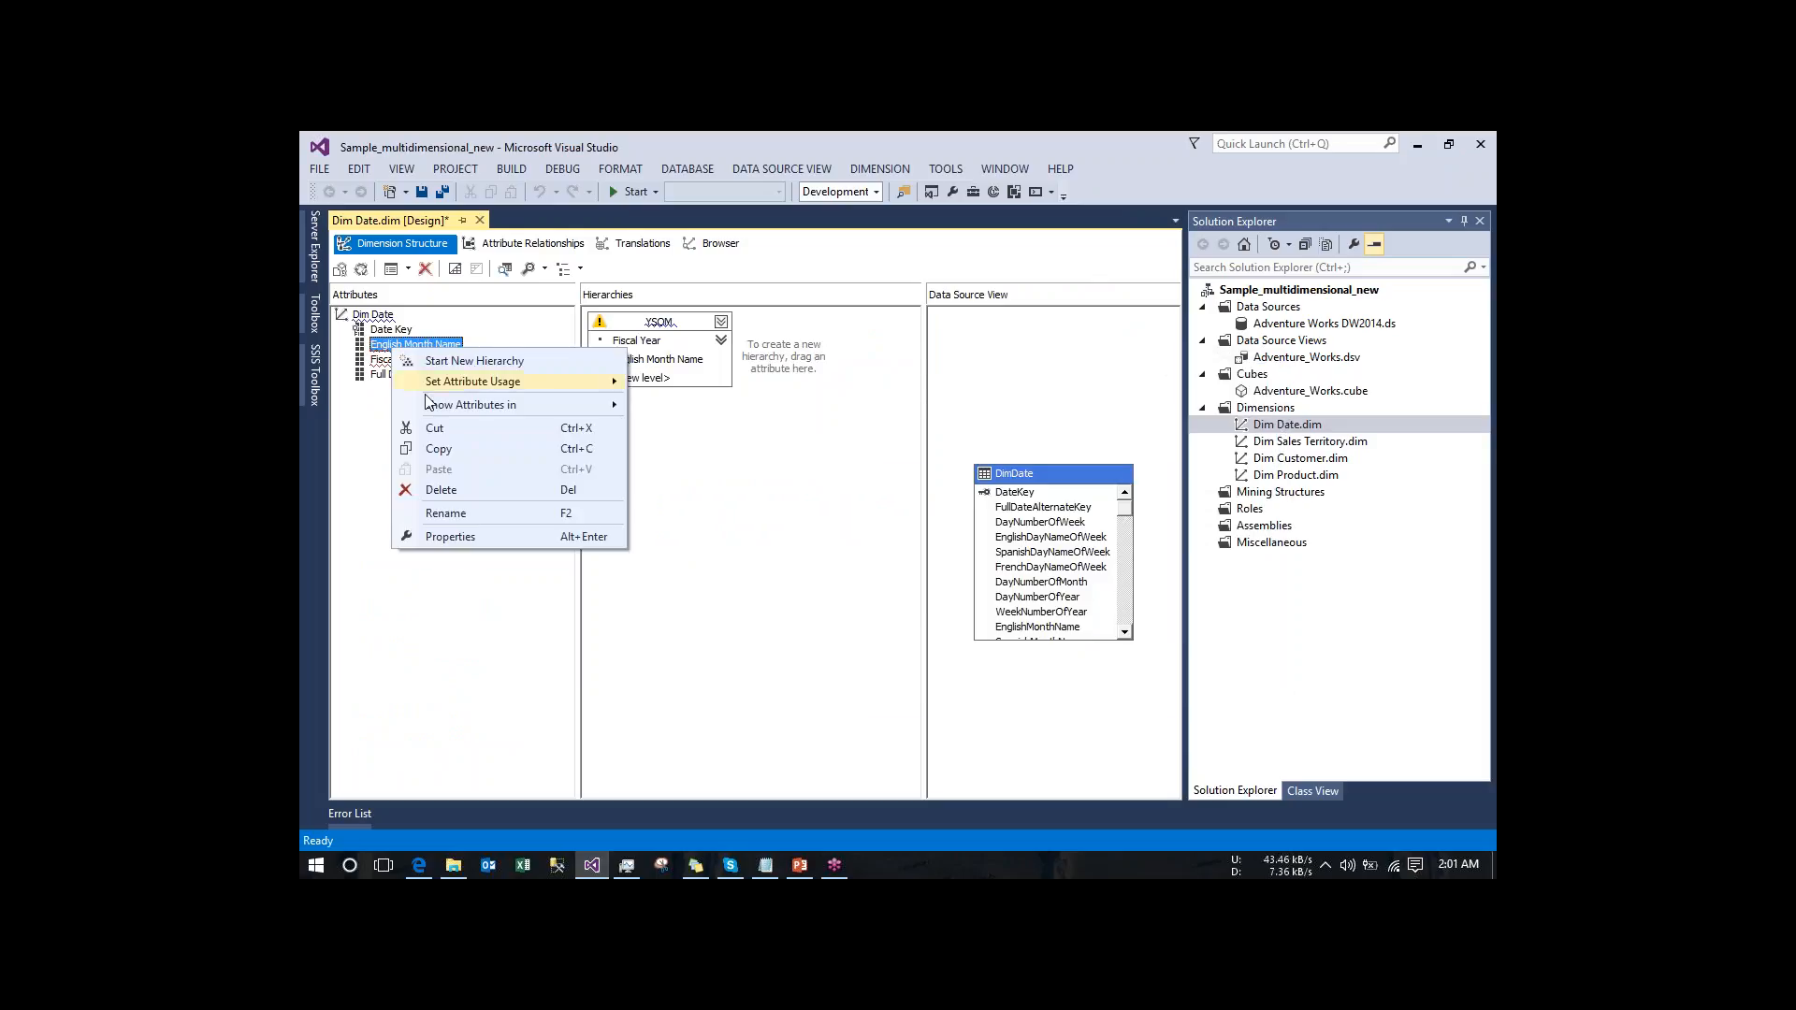
{"action": "left_click", "coordinate": [459, 506]}
{"action": "left_click", "coordinate": [1024, 635]}
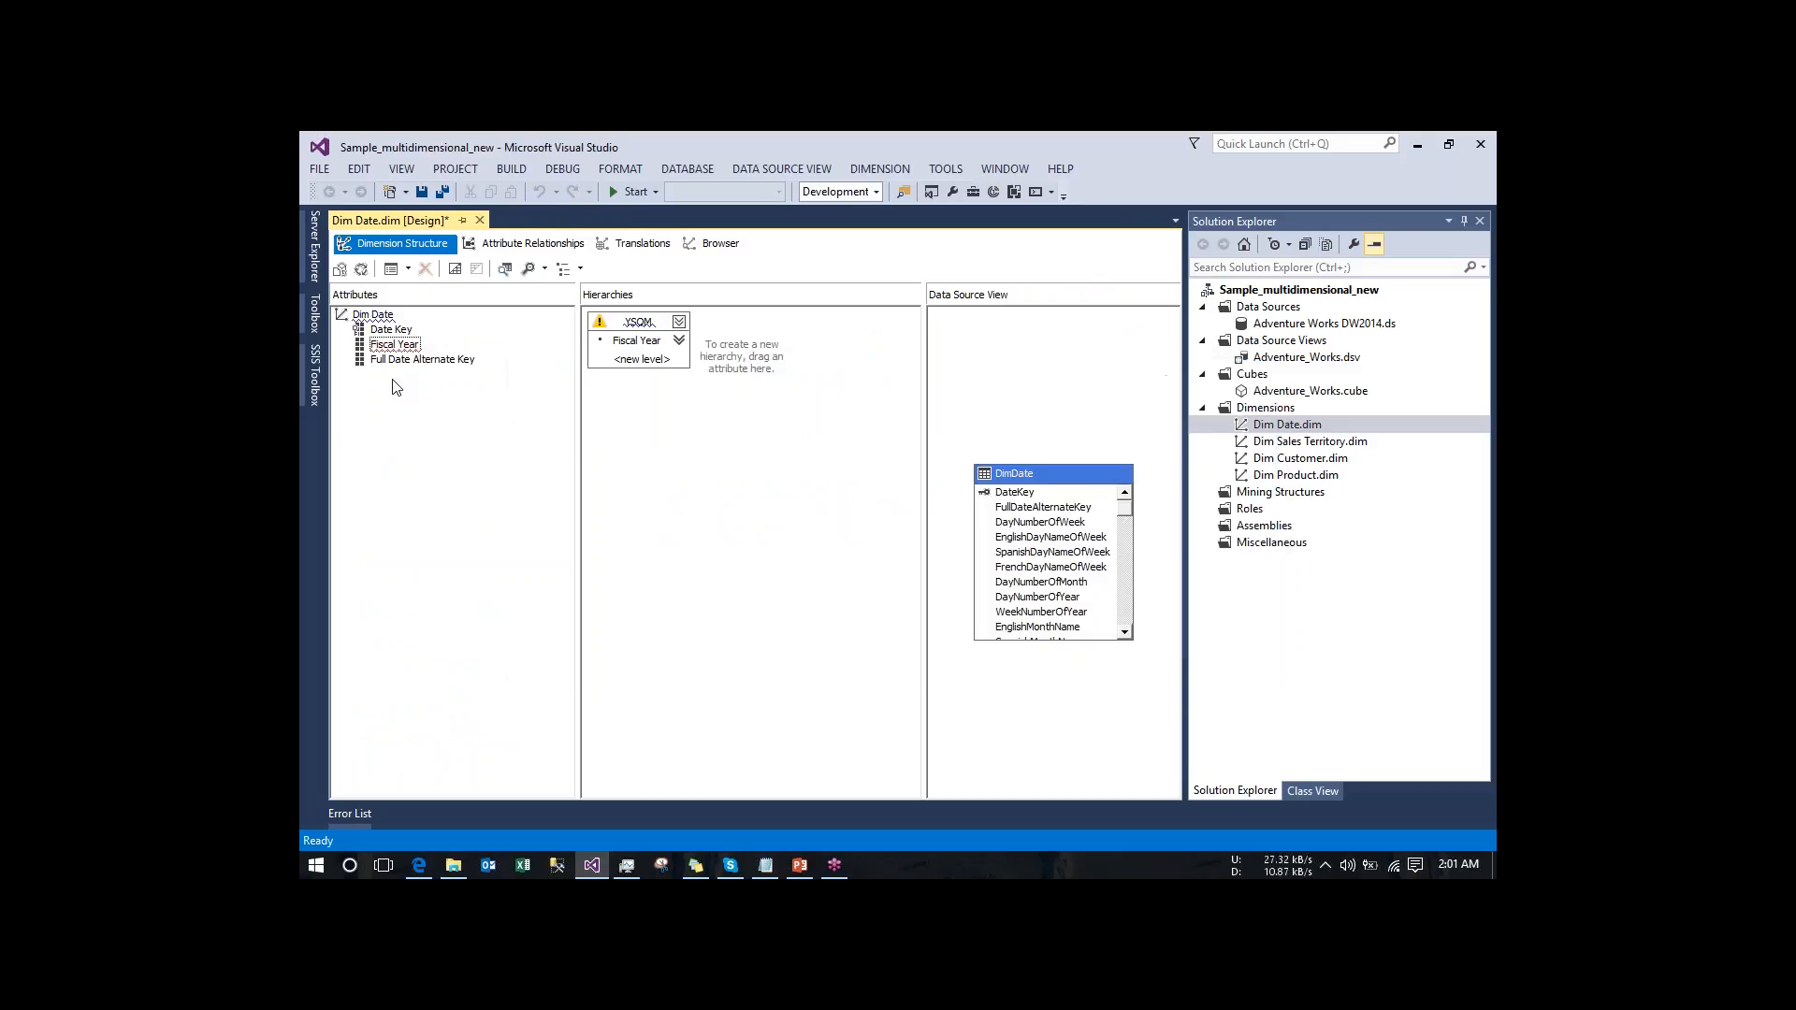
{"action": "right_click", "coordinate": [376, 348]}
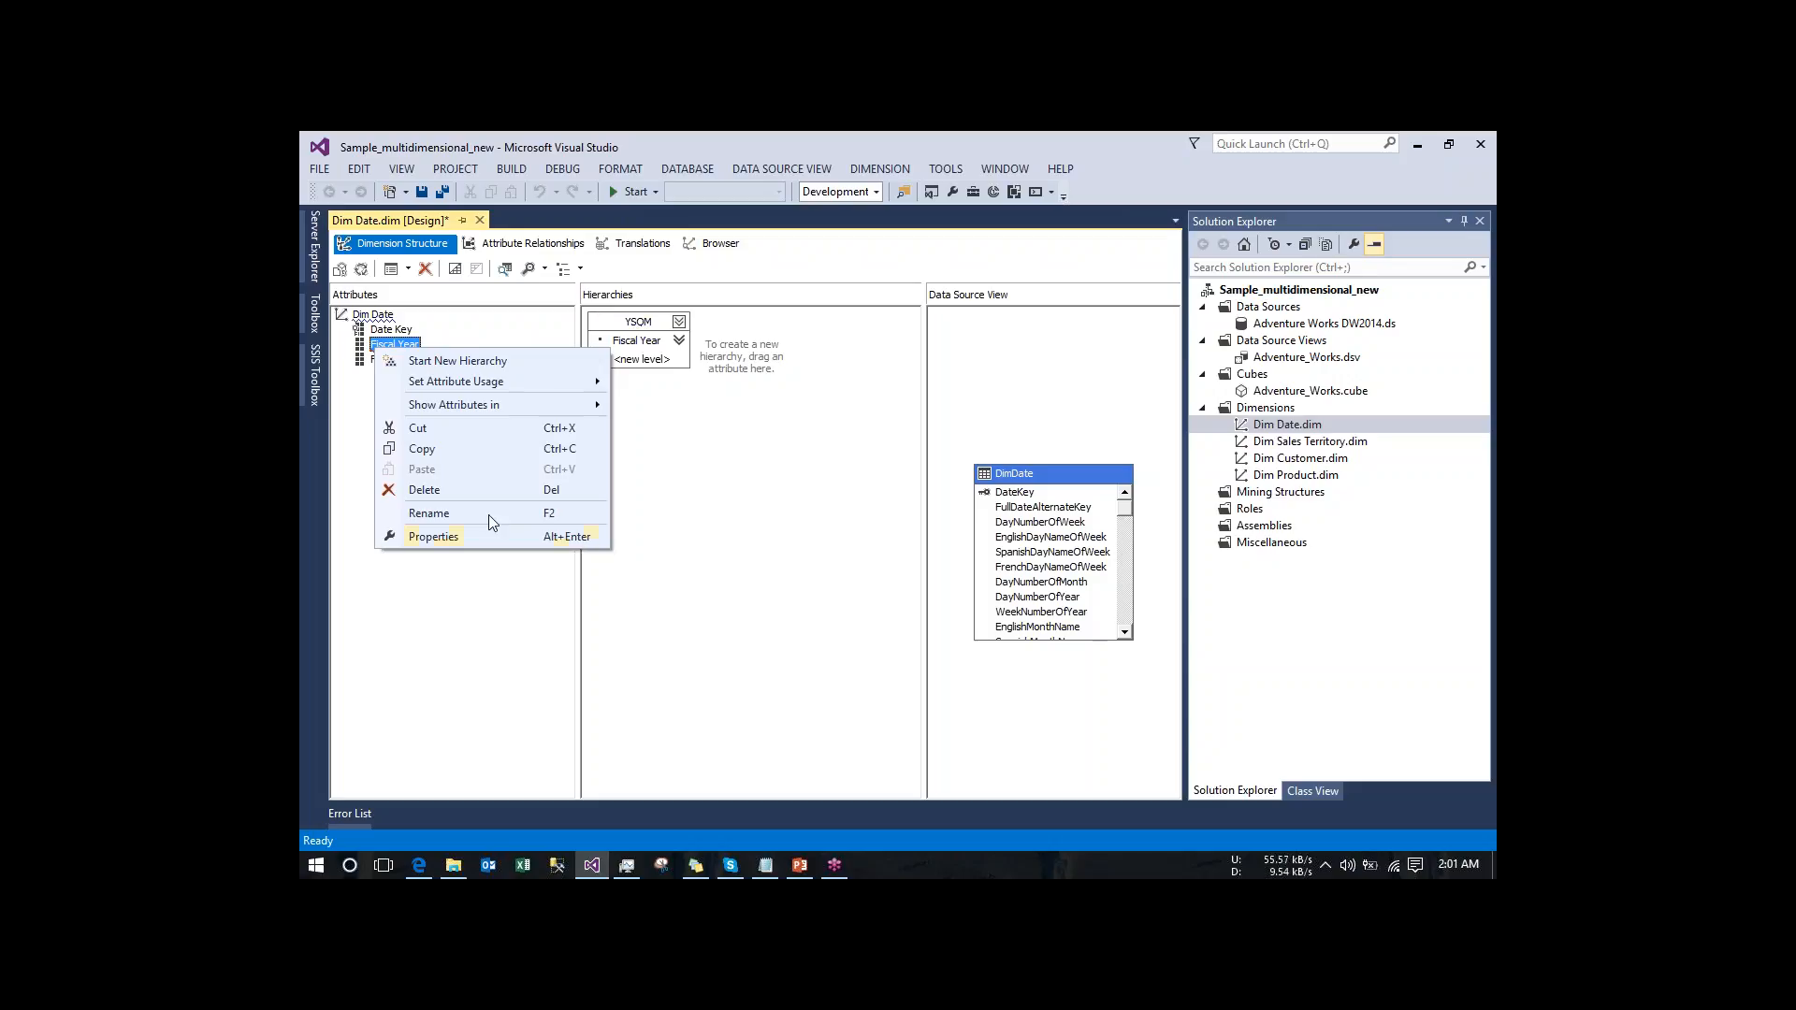
{"action": "left_click", "coordinate": [479, 490]}
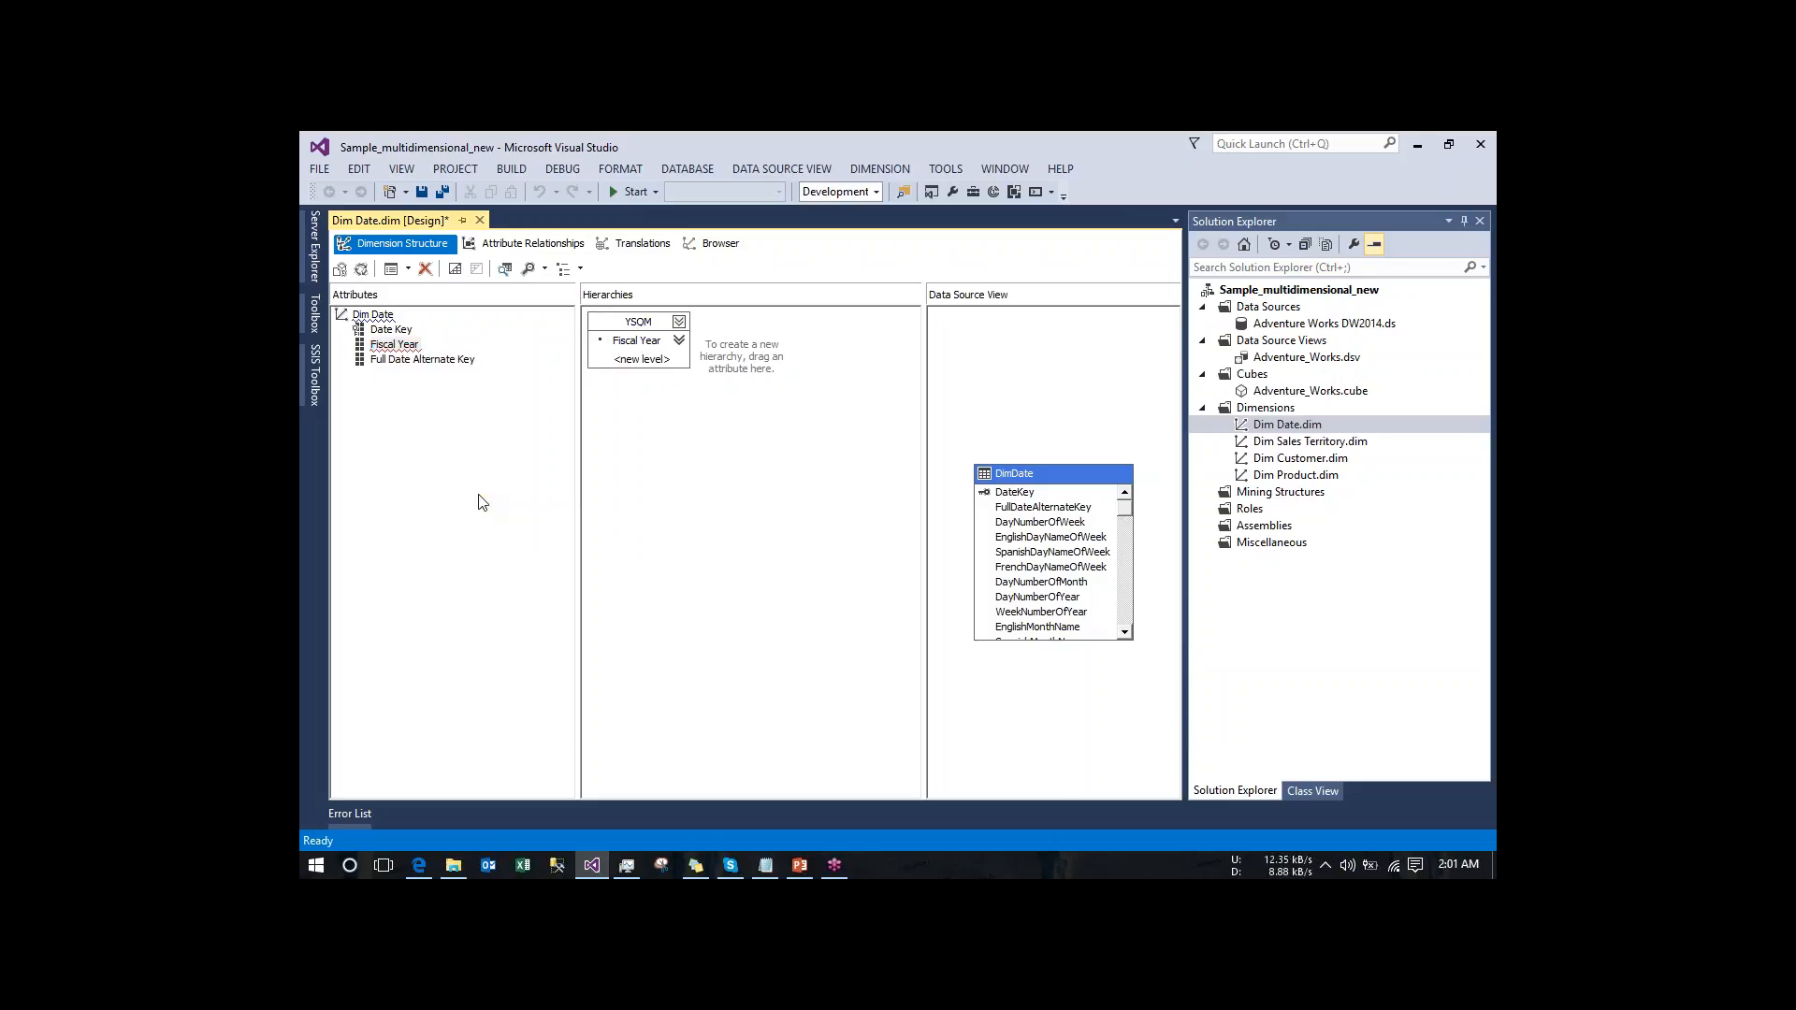
{"action": "left_click", "coordinate": [1039, 639]}
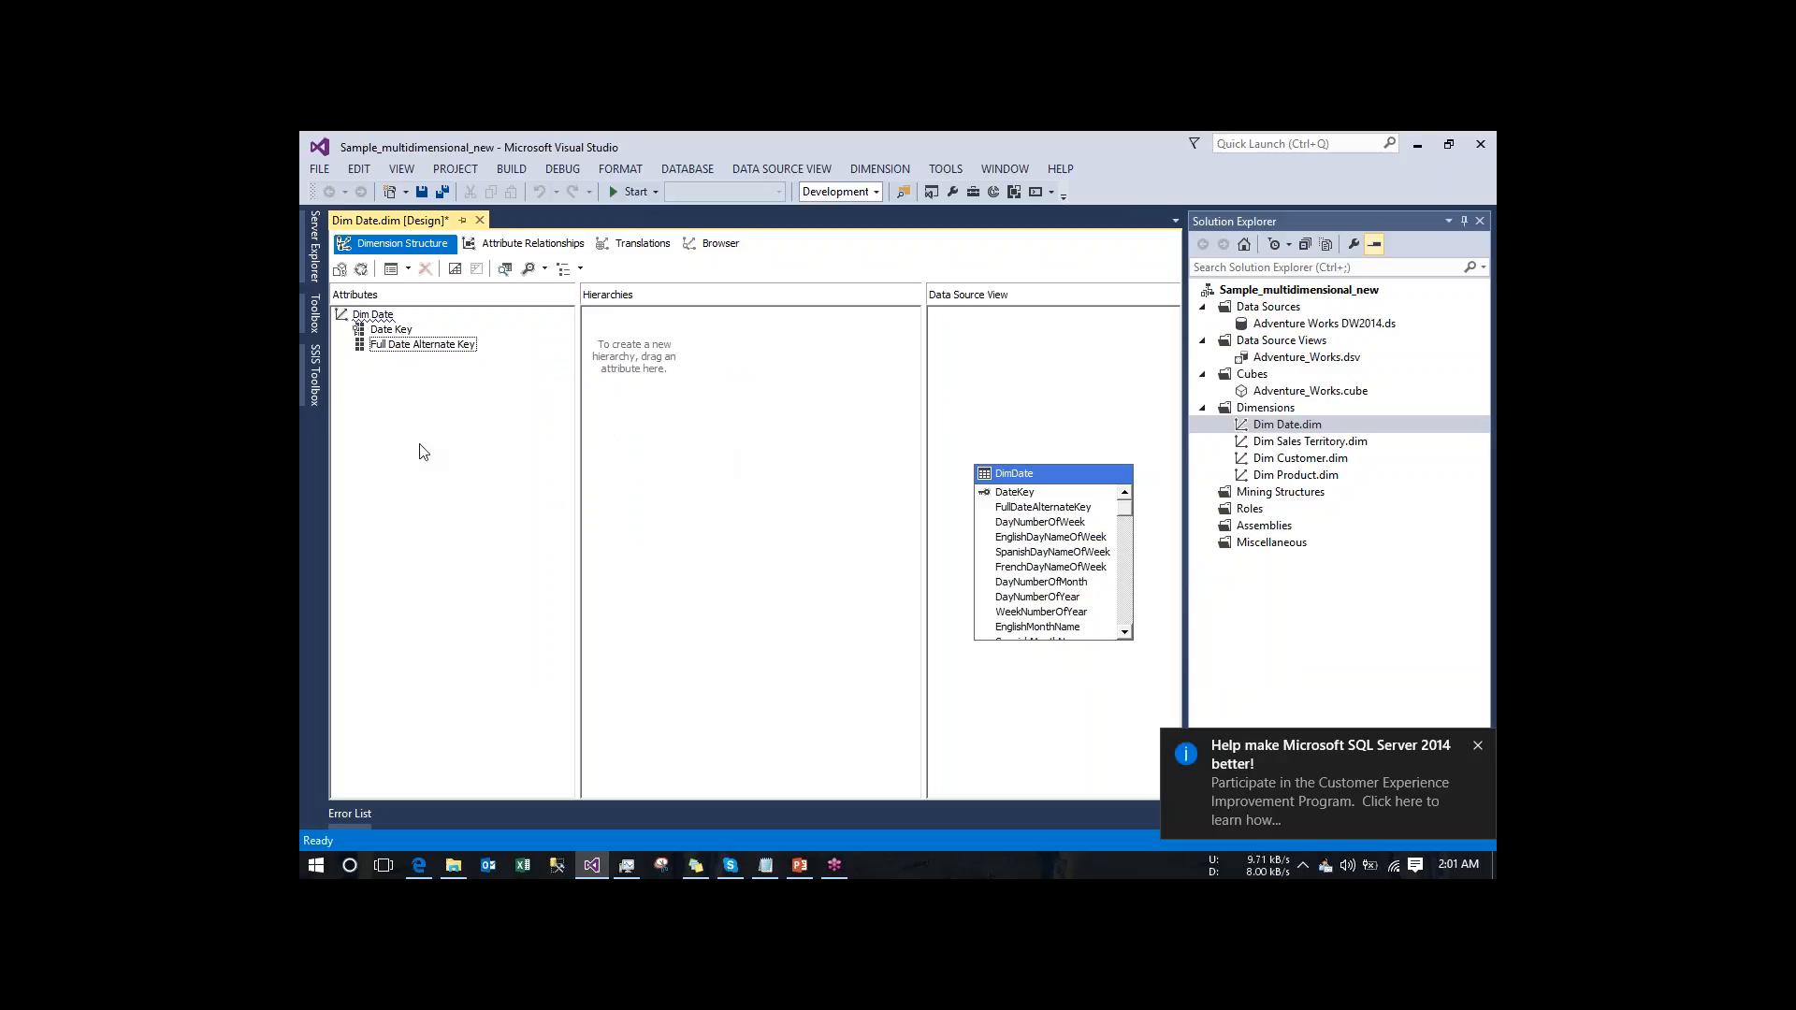
- Open the Dim Sales Territory and Dim Customer dimensions and check their attributes for flagged problems
{"action": "left_click", "coordinate": [1324, 450]}
{"action": "double_click", "coordinate": [1324, 452]}
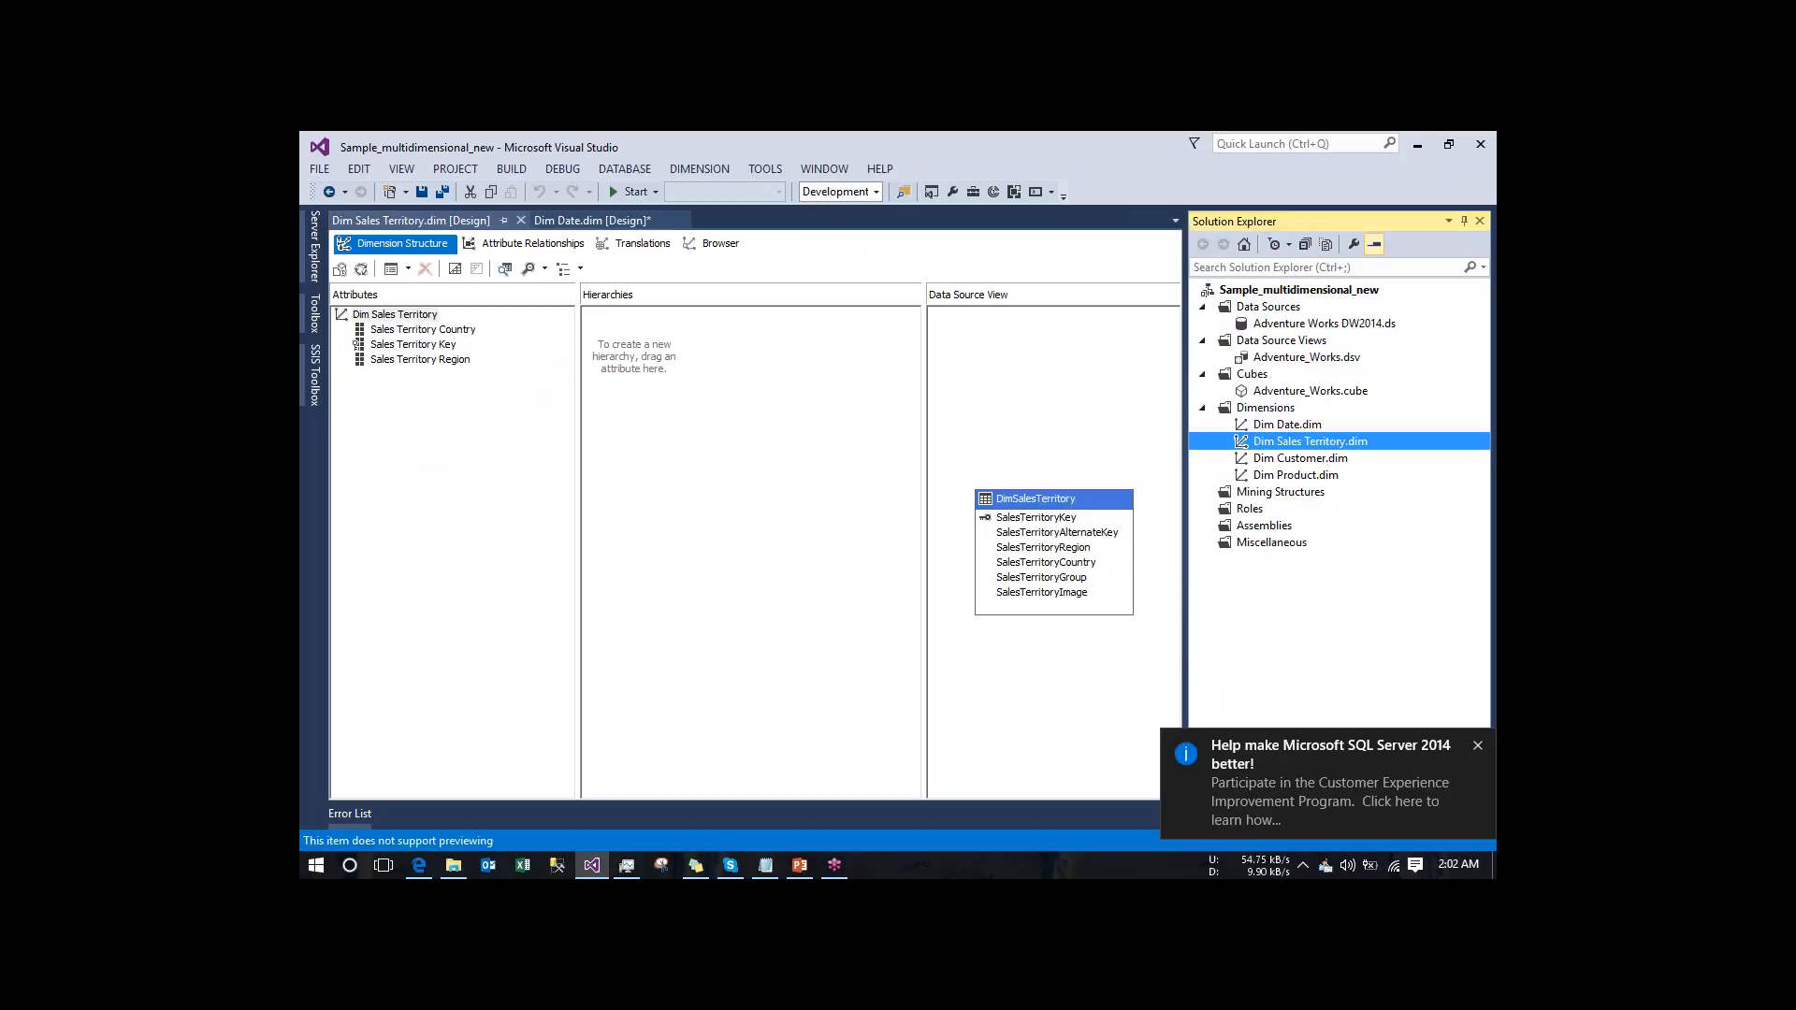
{"action": "double_click", "coordinate": [1316, 460]}
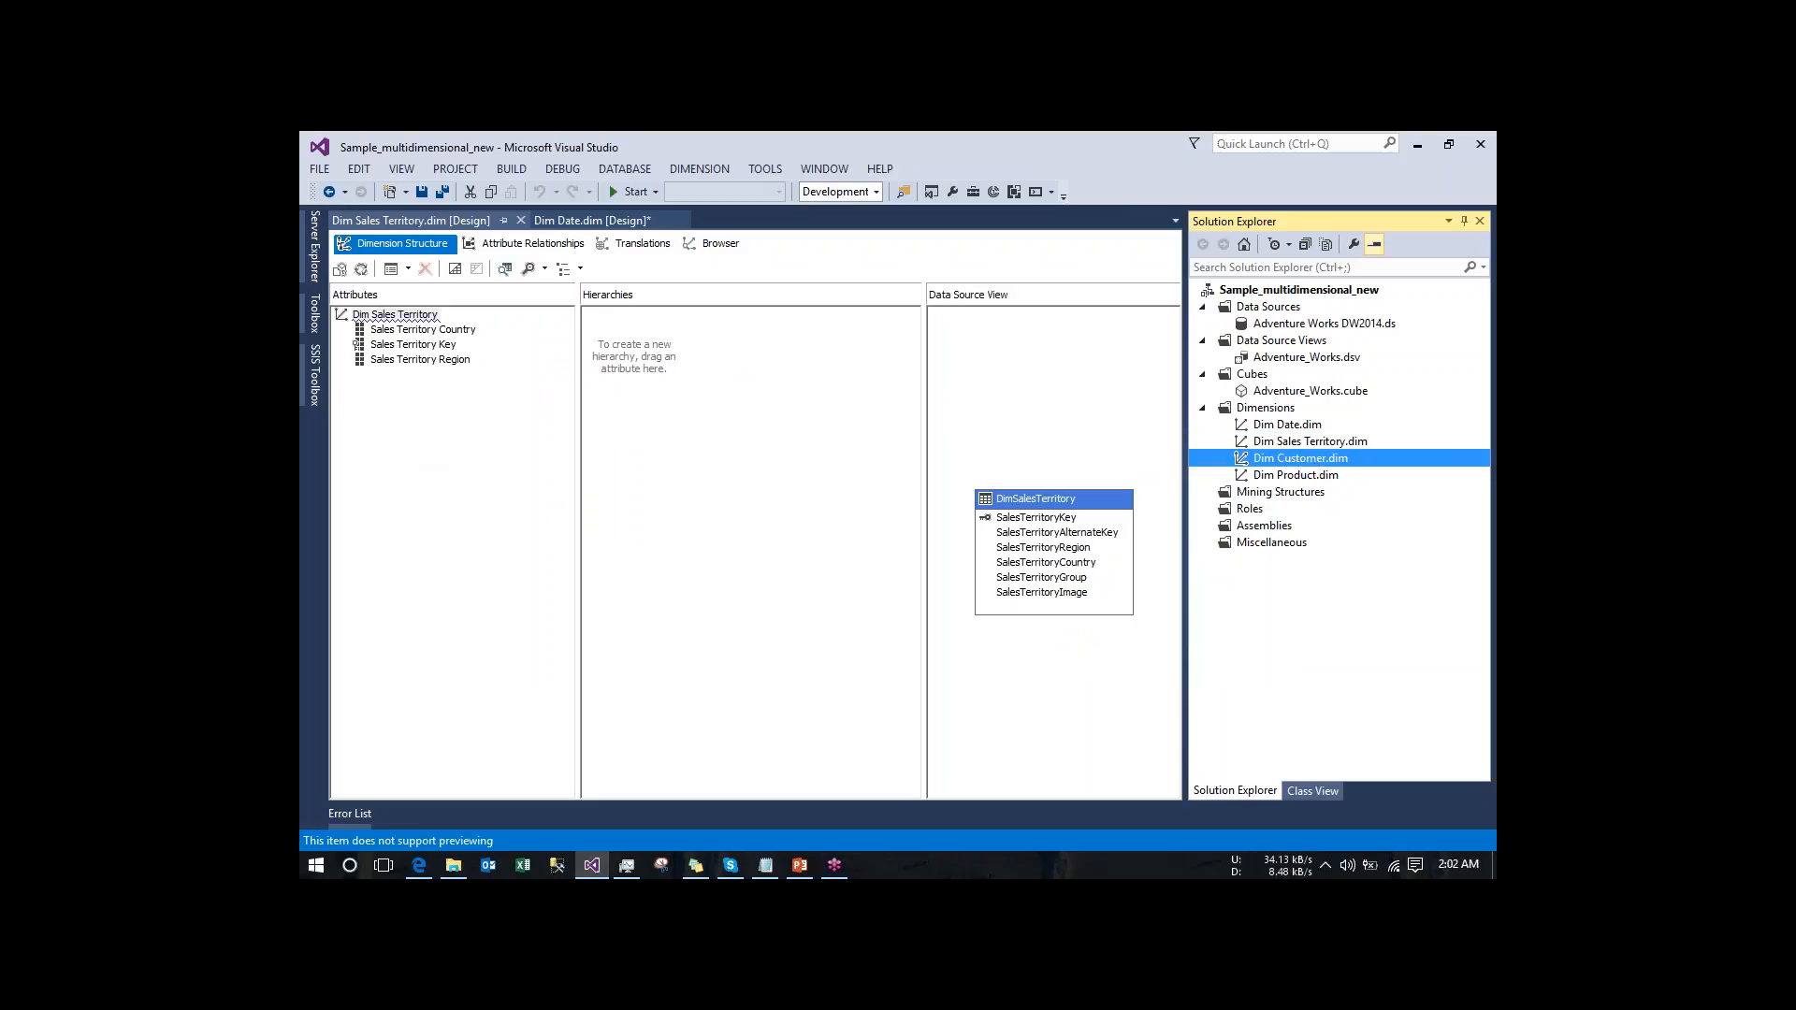
- Deploy the Sample_multidimensional_new project, entering the impersonation account password for the Adventure Works DW2014 data source
{"action": "left_click", "coordinate": [1280, 293]}
{"action": "right_click", "coordinate": [1280, 294]}
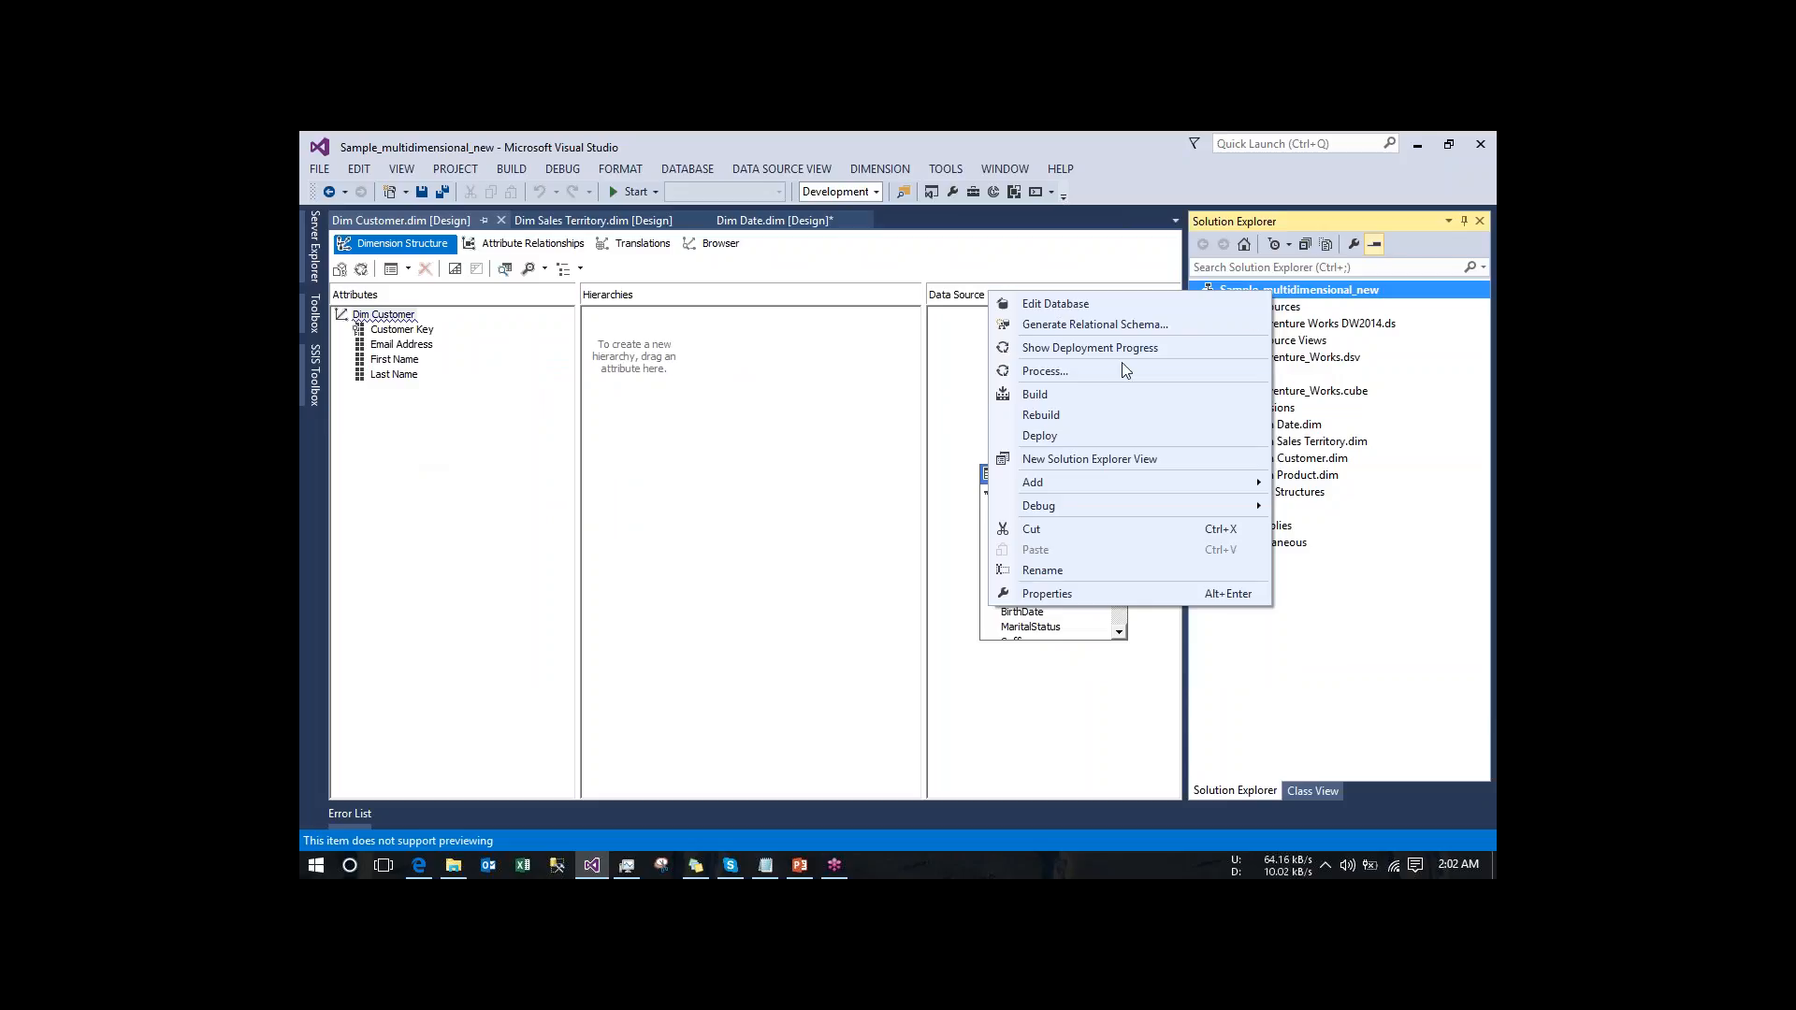
{"action": "left_click", "coordinate": [1091, 434]}
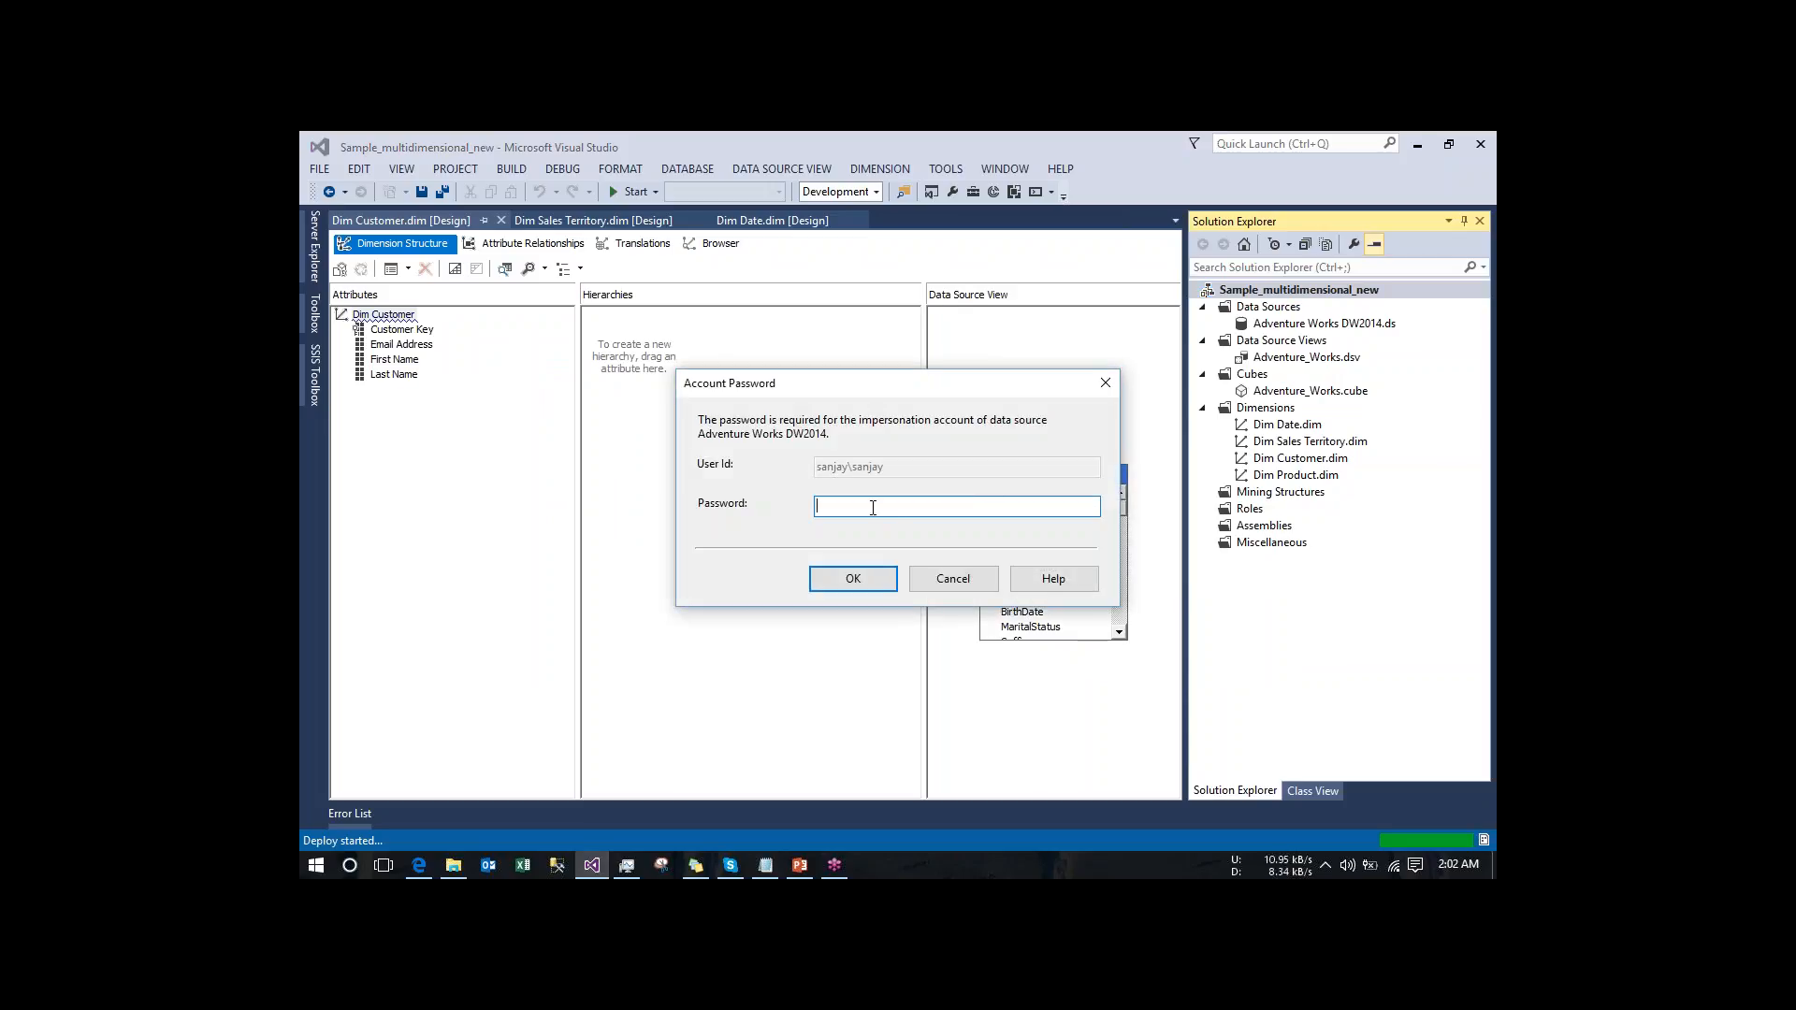
{"action": "type", "text": "*******"}
{"action": "left_click", "coordinate": [858, 587]}
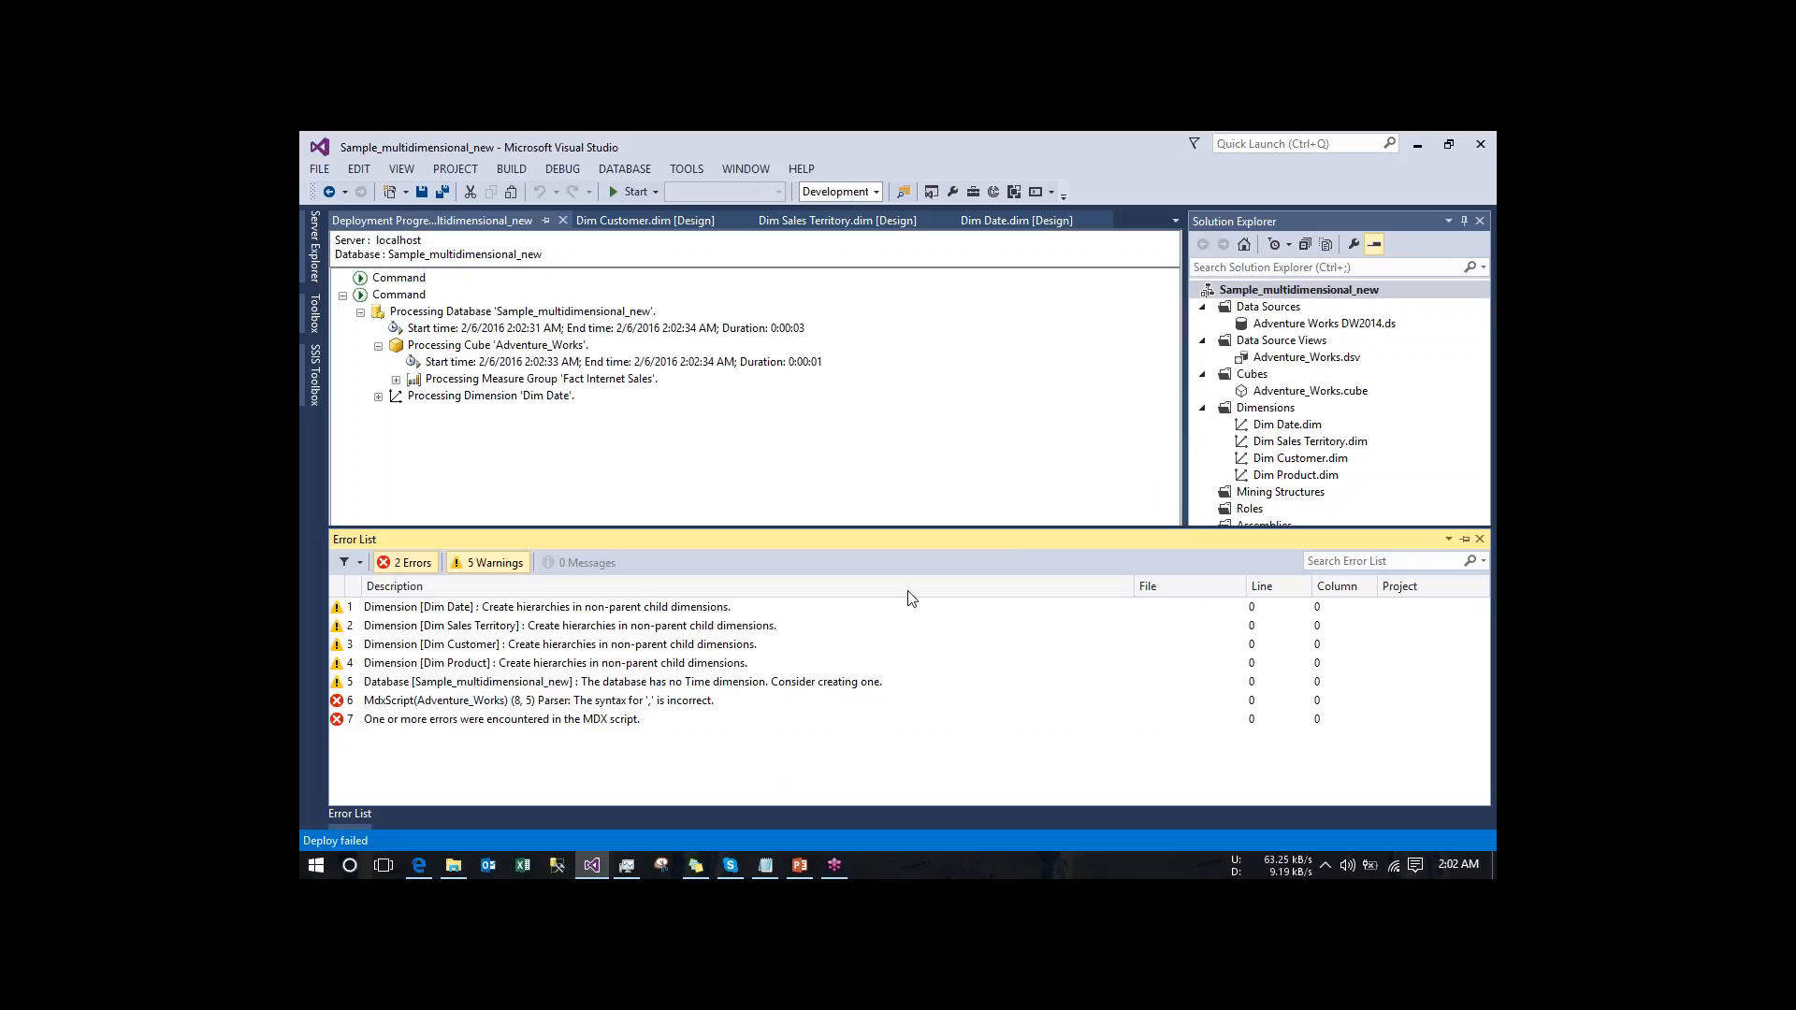
- Examine the MdxScript error, check the open Dim Sales Territory and Dim Date designs, and close the deployment progress
{"action": "left_click", "coordinate": [664, 703]}
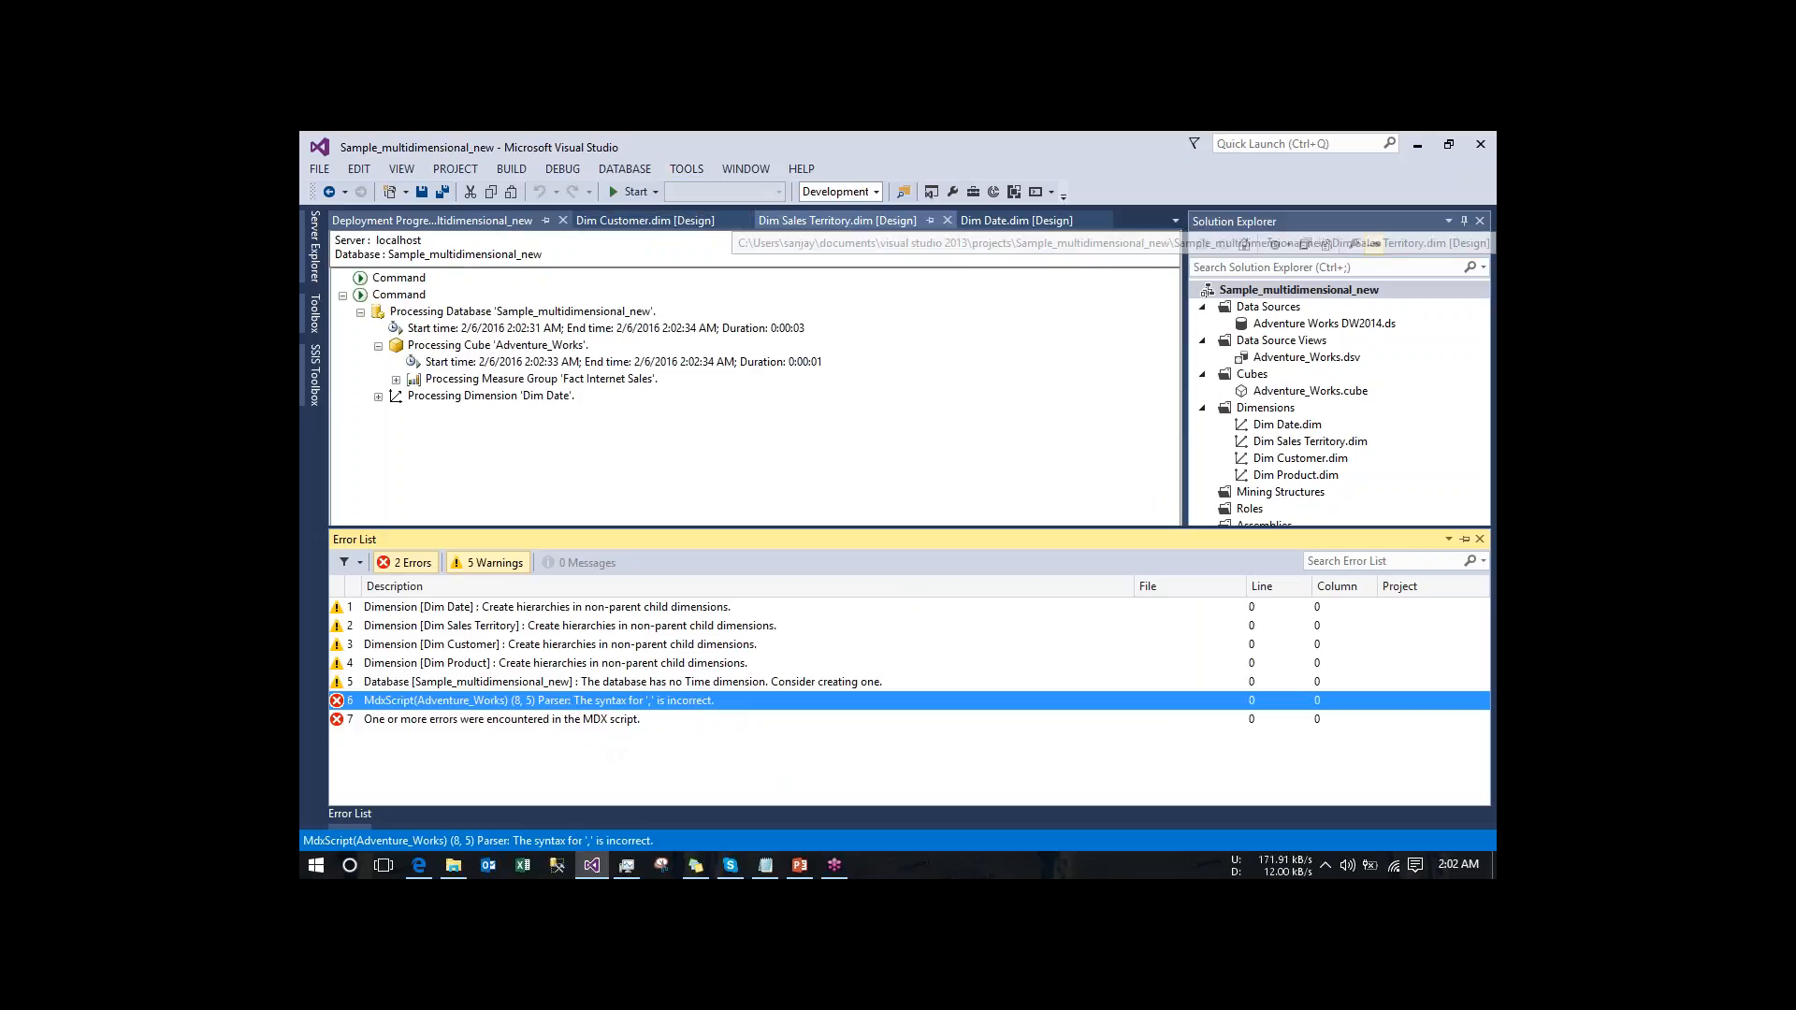
{"action": "left_click", "coordinate": [613, 225]}
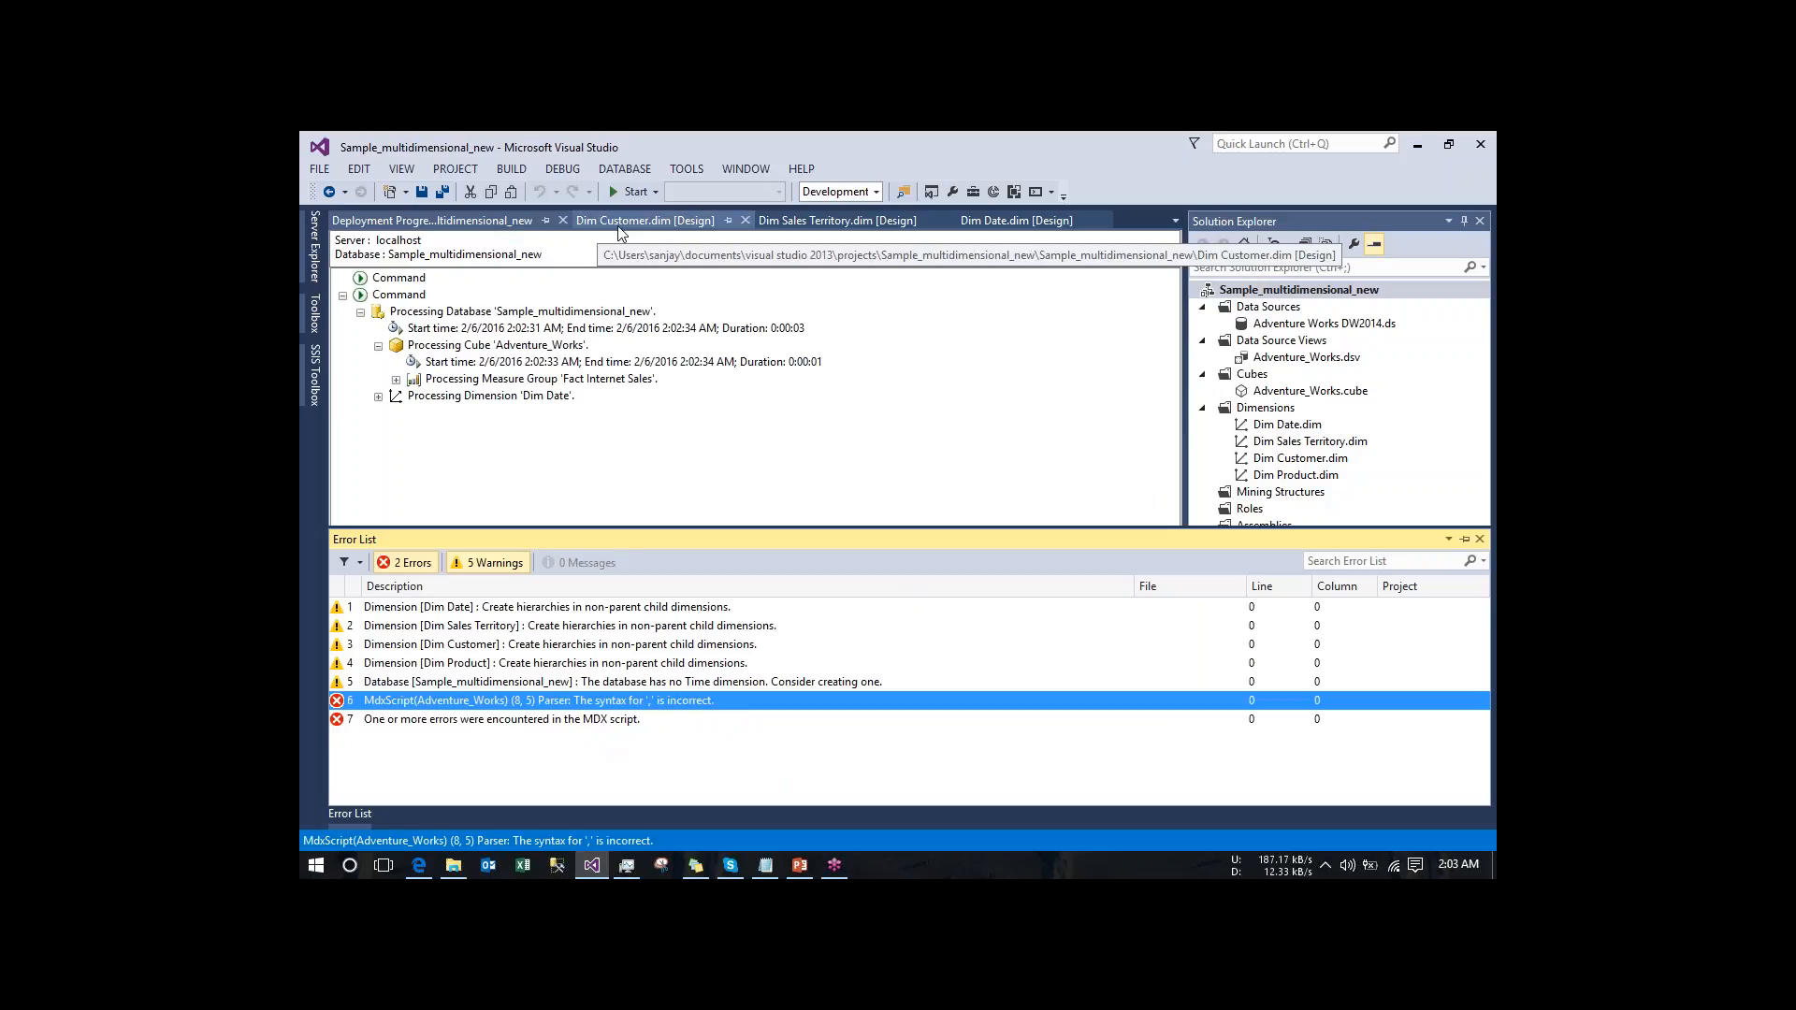
{"action": "left_click", "coordinate": [926, 223]}
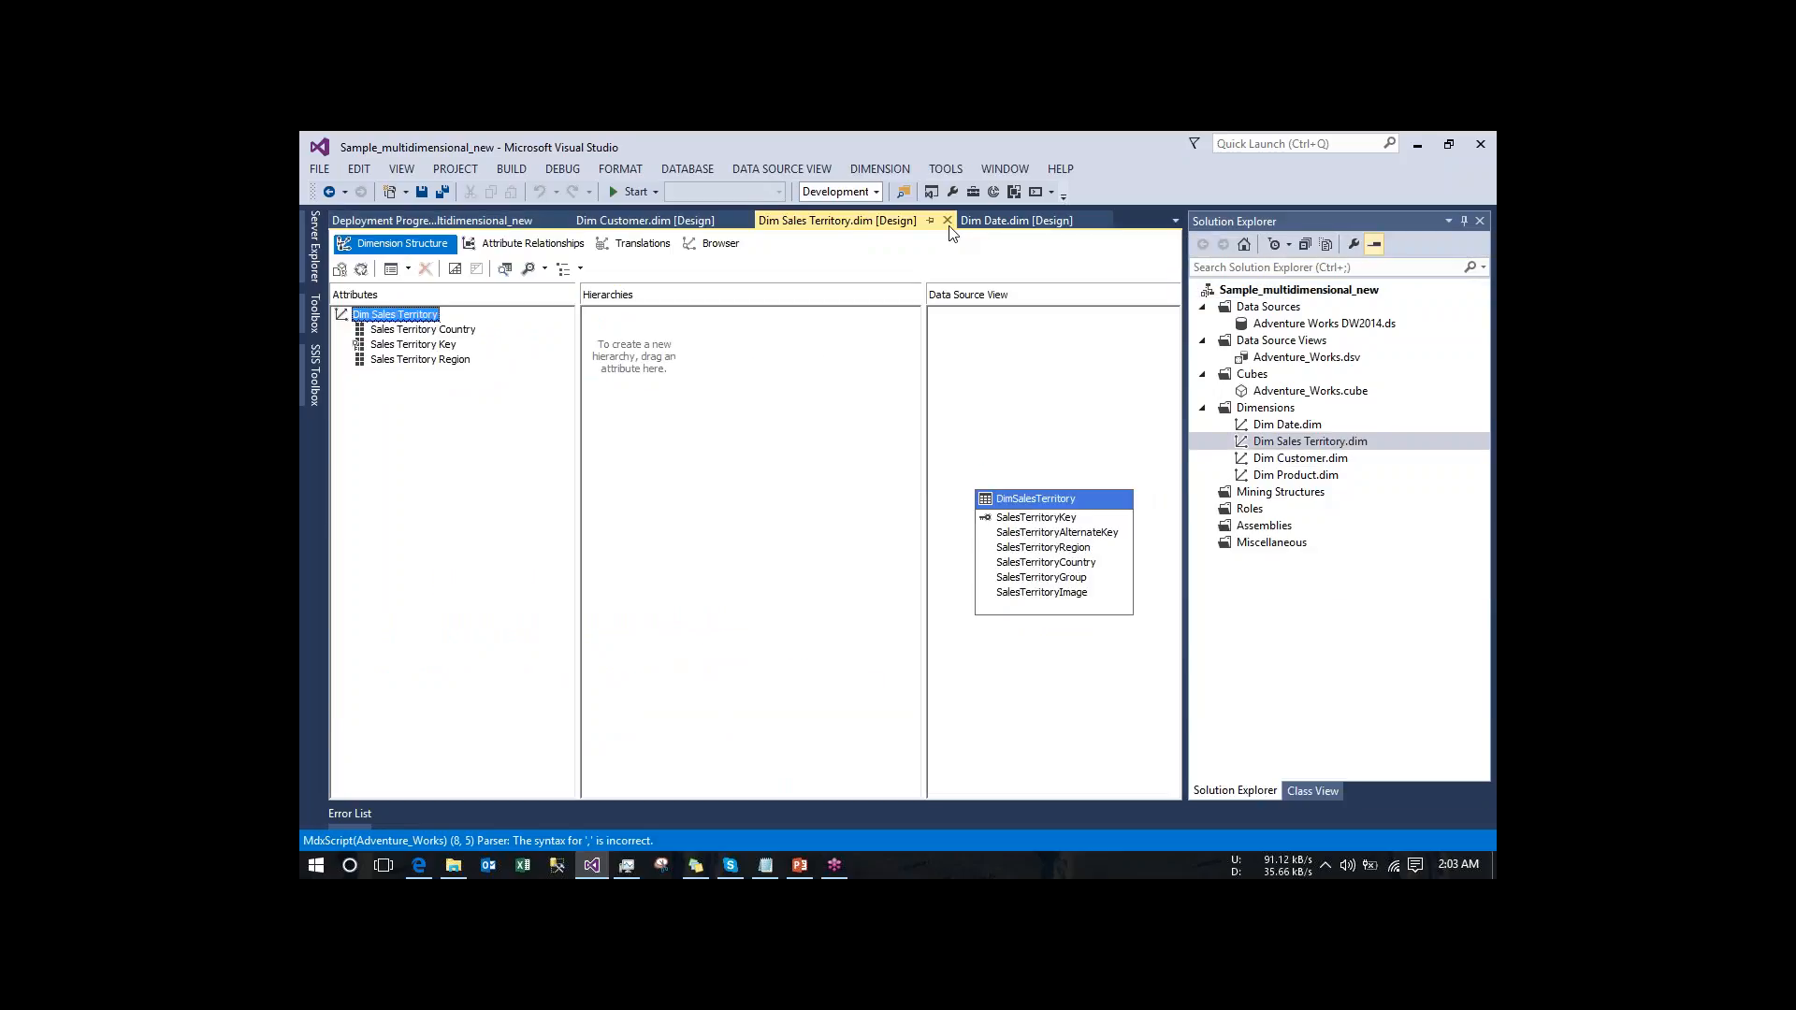
{"action": "left_click", "coordinate": [998, 222]}
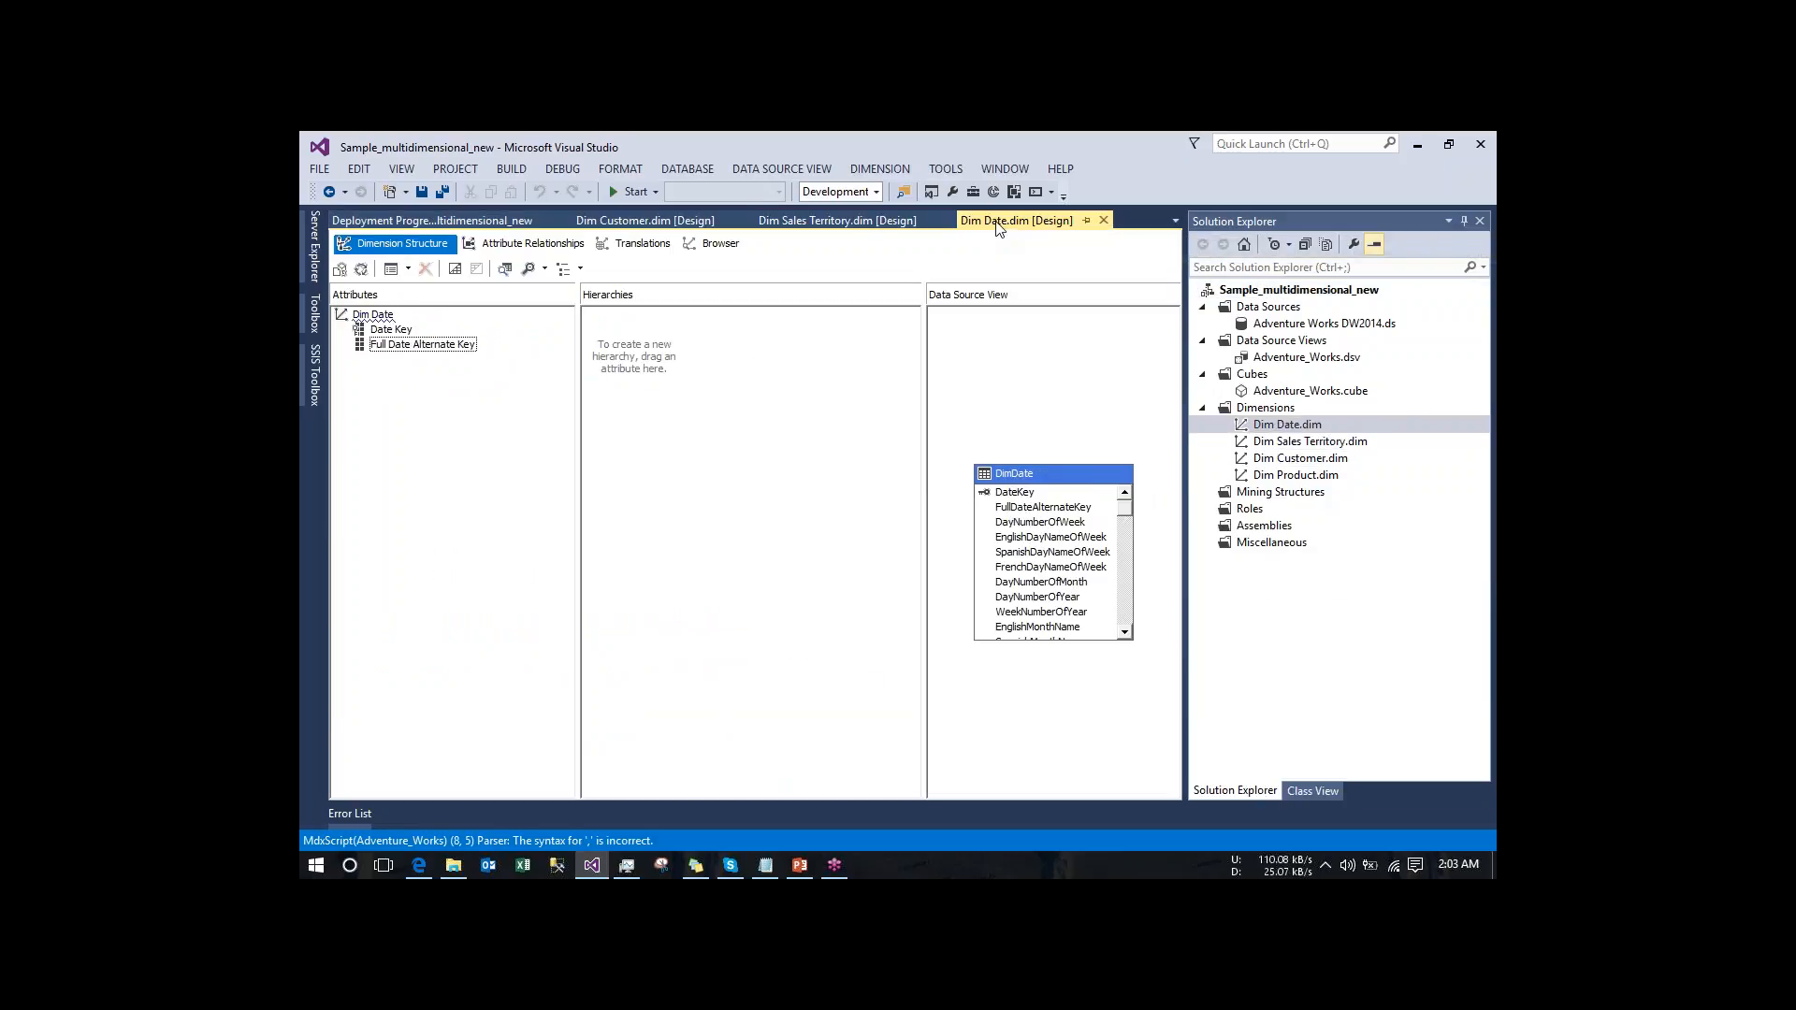
{"action": "left_click", "coordinate": [563, 221]}
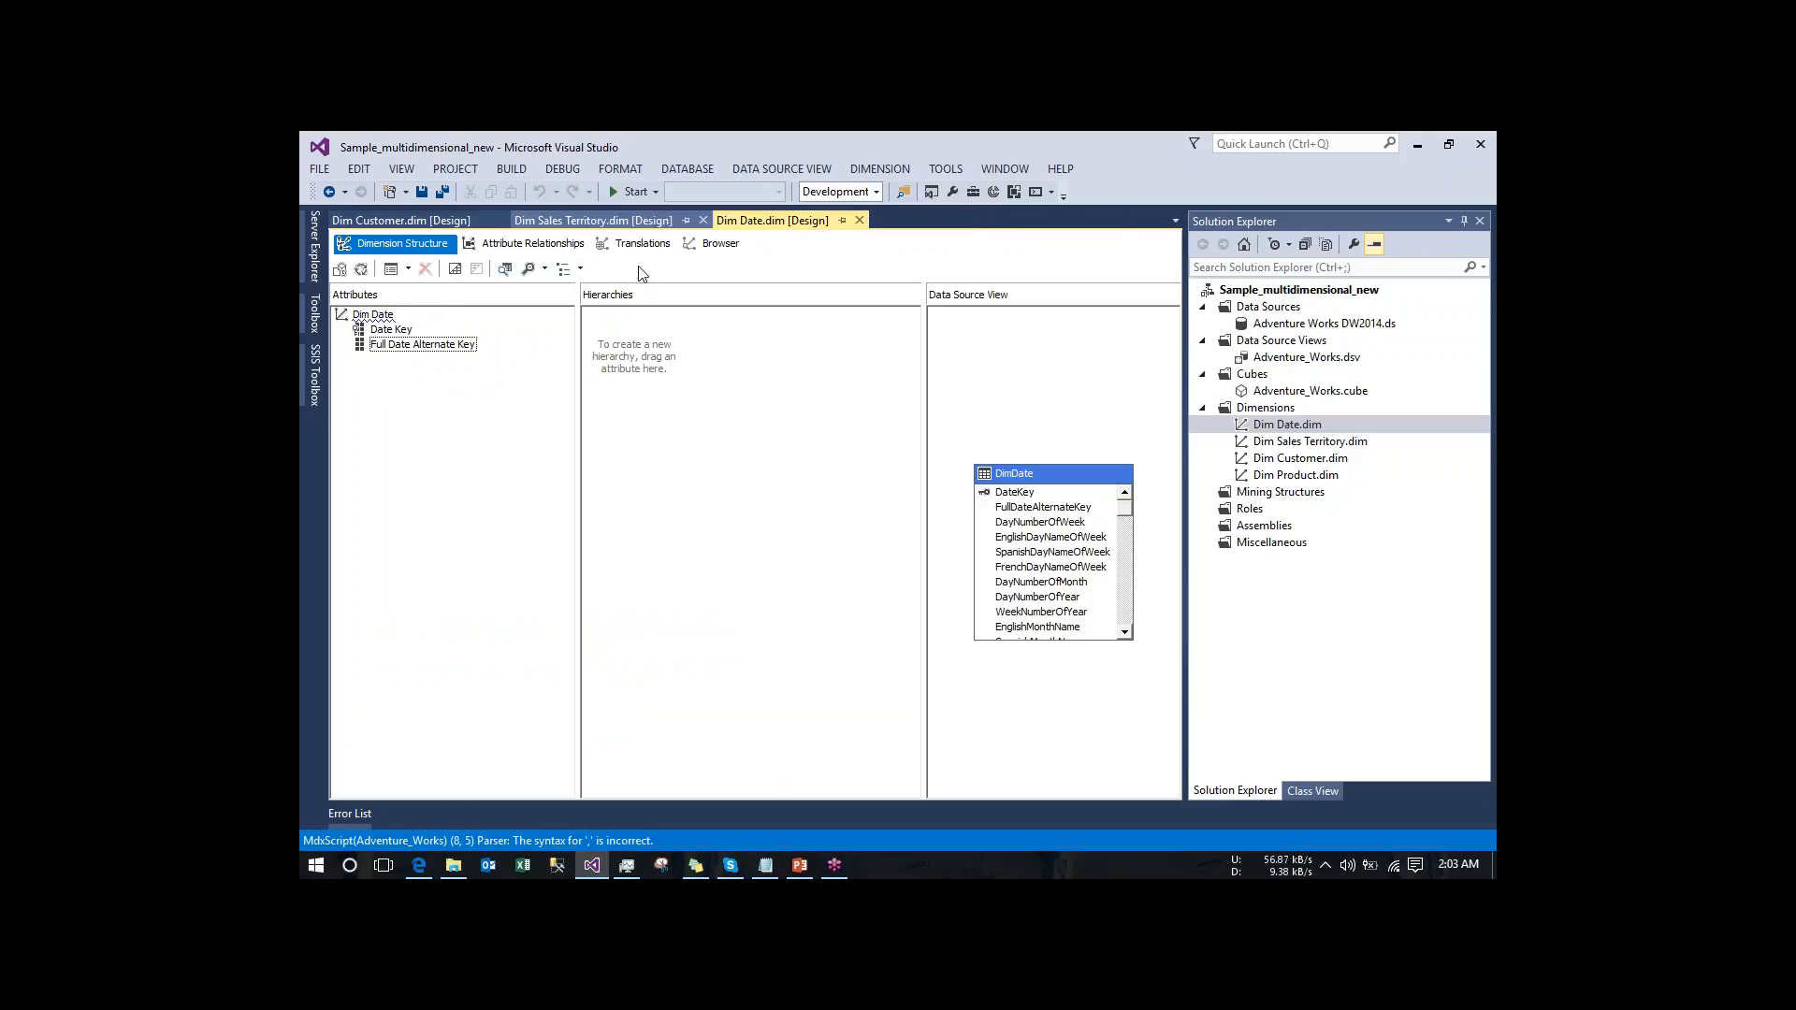
- Open the Adventure_Works cube's KPI definitions and run a syntax check on KPI_new
{"action": "left_click", "coordinate": [1317, 392]}
{"action": "double_click", "coordinate": [1317, 391]}
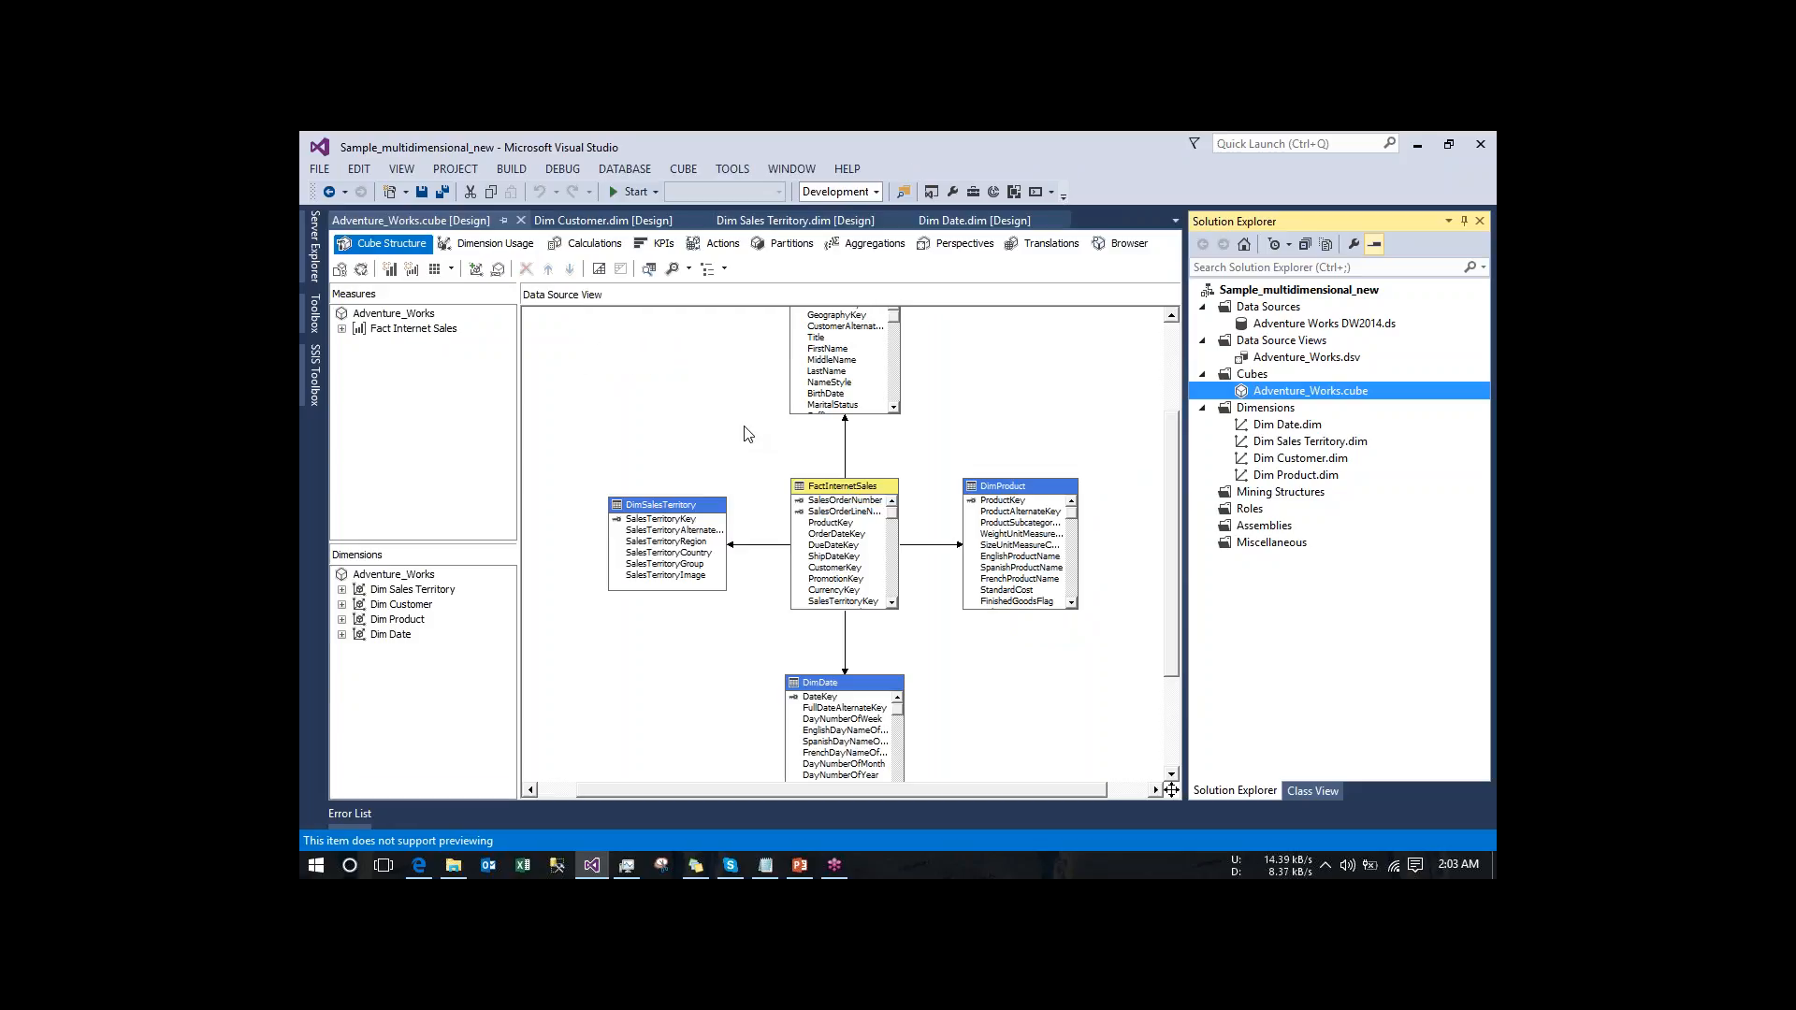
{"action": "left_click", "coordinate": [663, 245]}
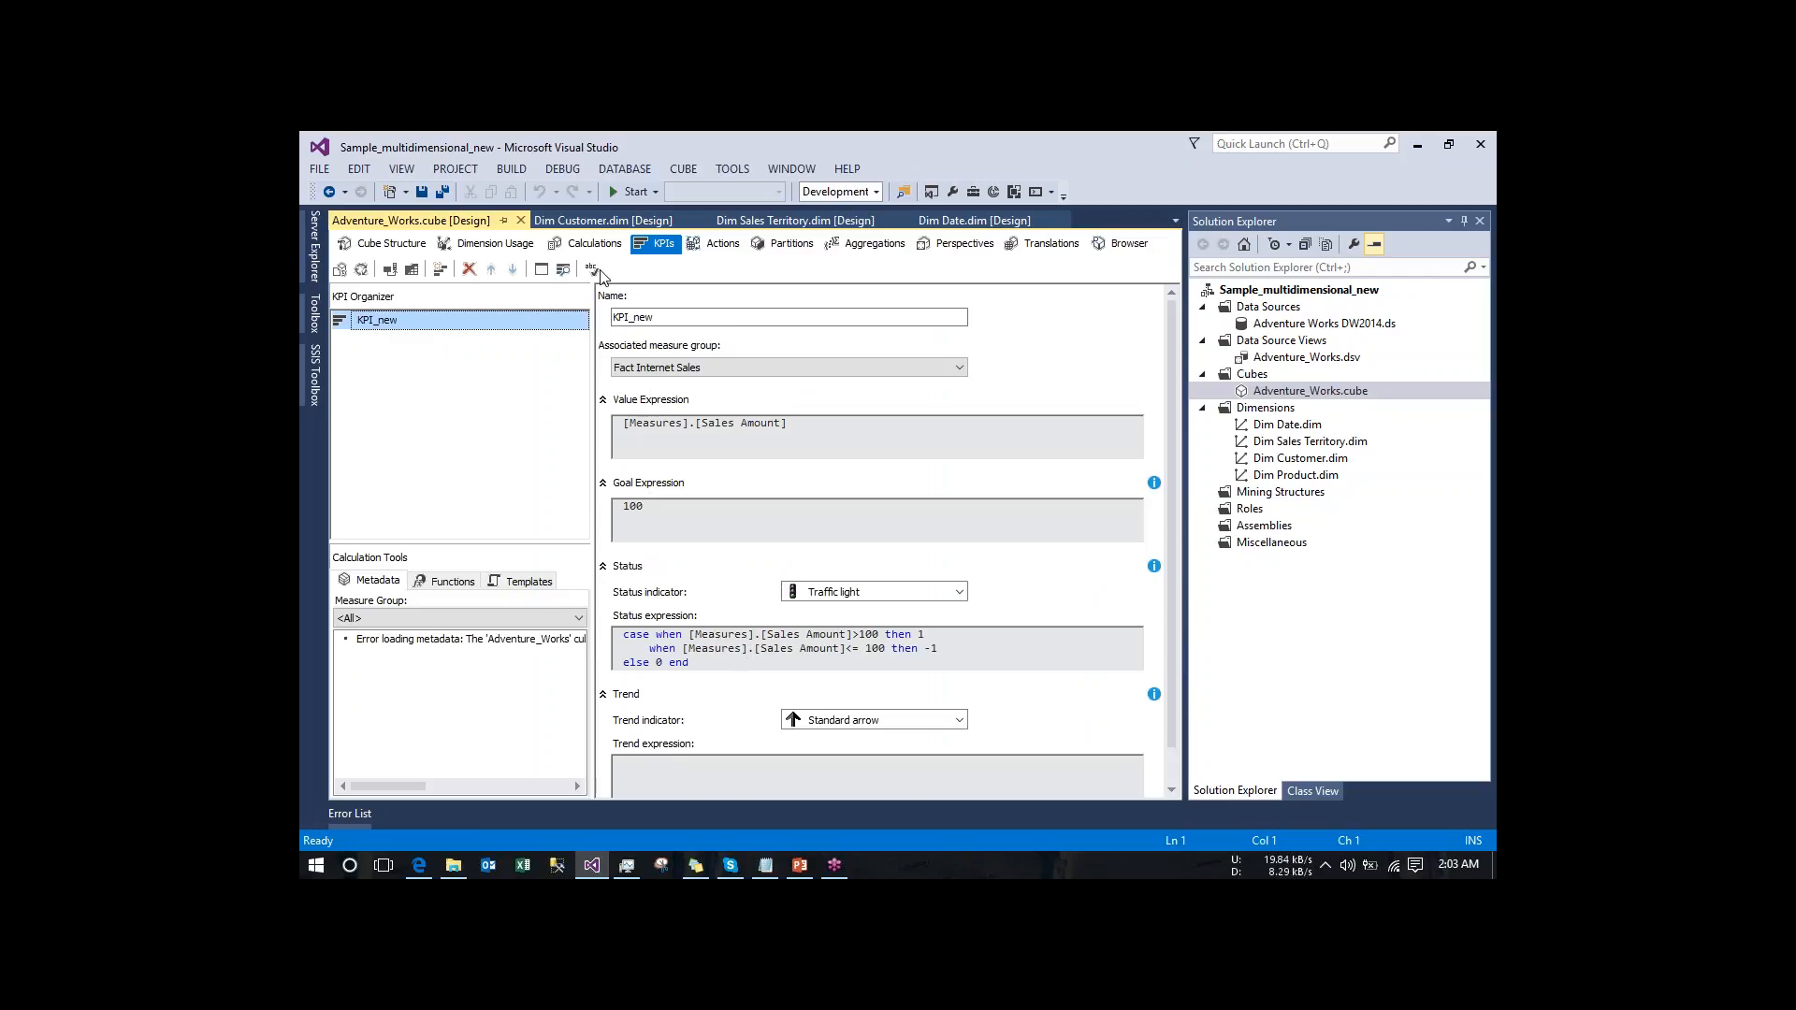
{"action": "left_click", "coordinate": [598, 270]}
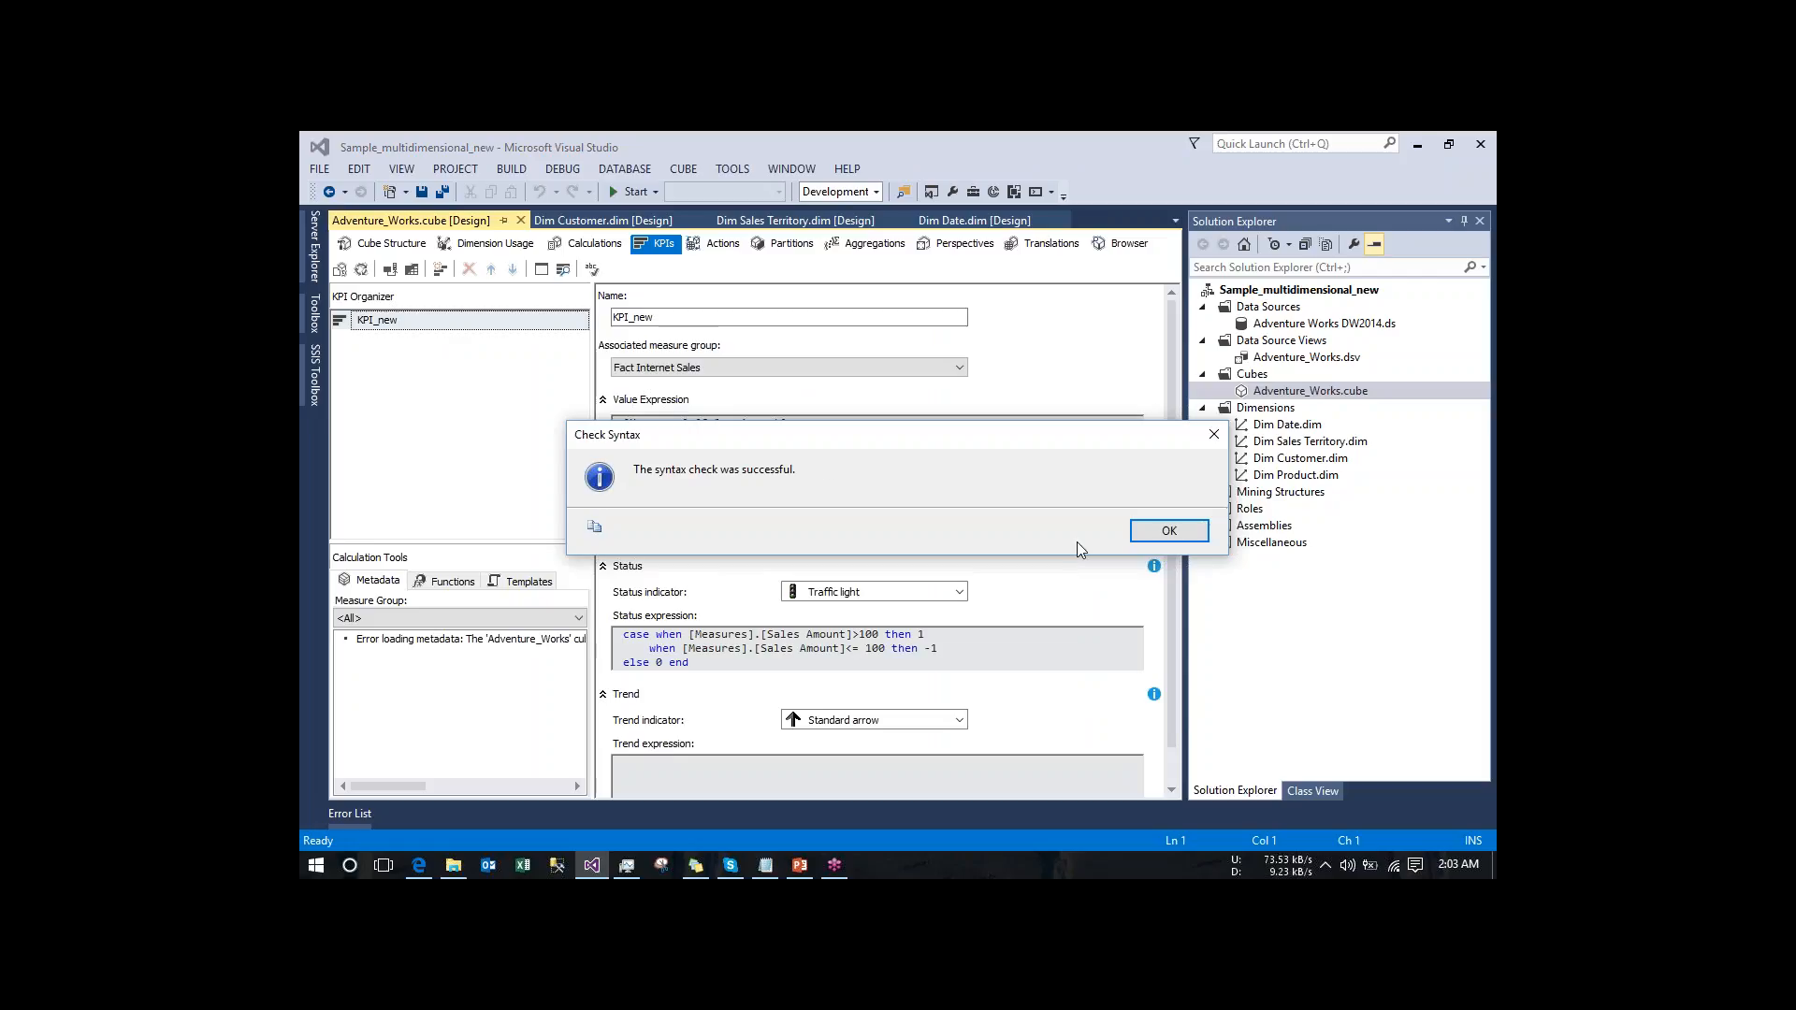
{"action": "left_click", "coordinate": [1165, 534]}
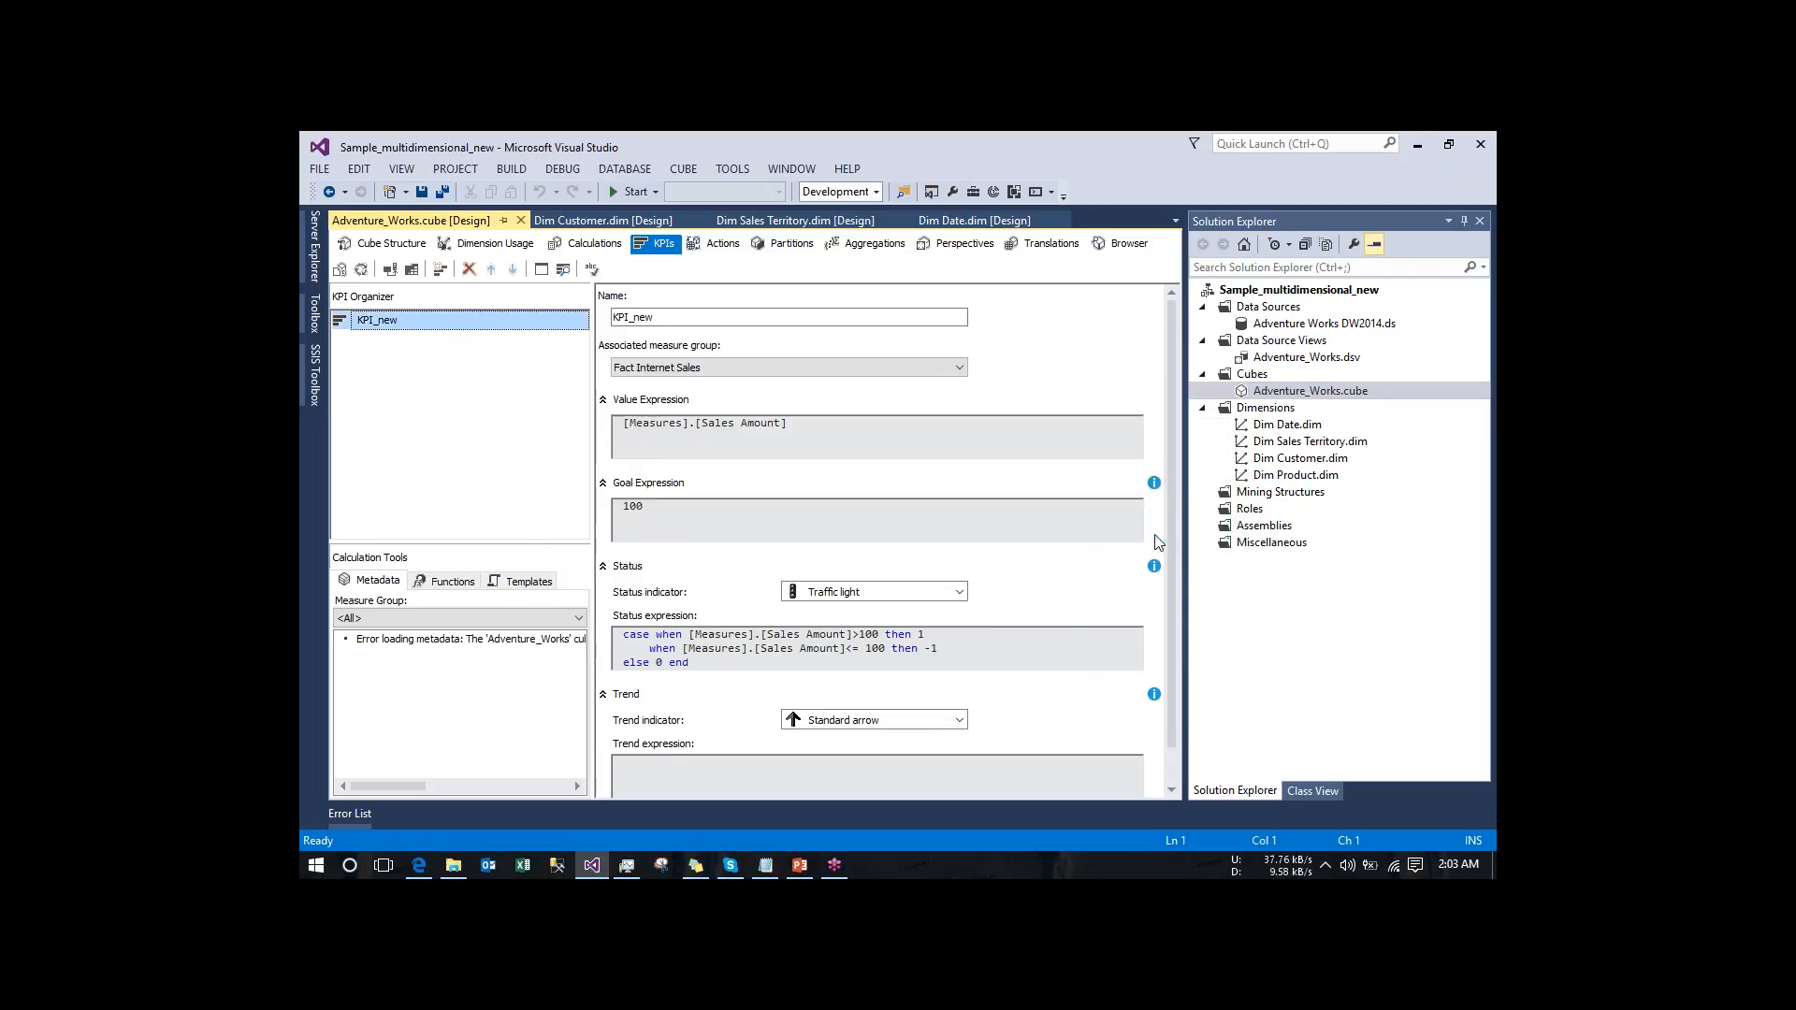
- Try to process the Adventure_Works cube with Process Full and view the details of the MdxScript error
{"action": "left_click", "coordinate": [361, 271]}
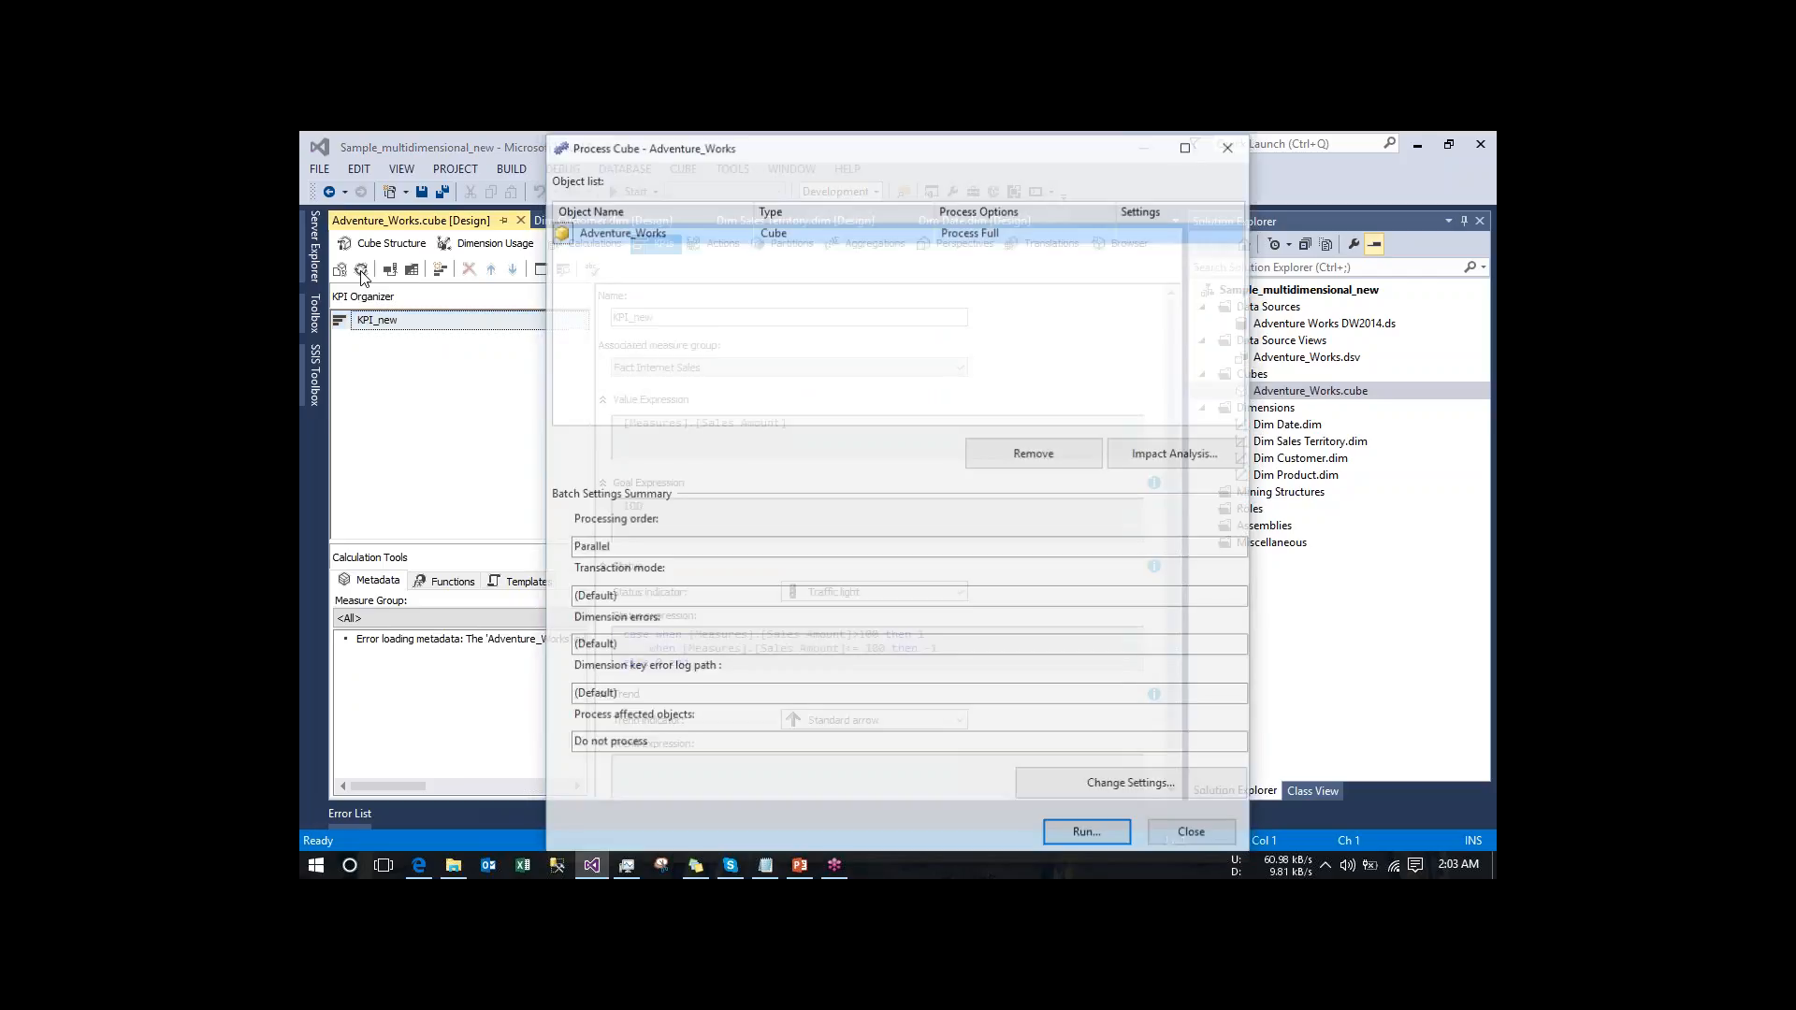
{"action": "left_click", "coordinate": [1089, 836]}
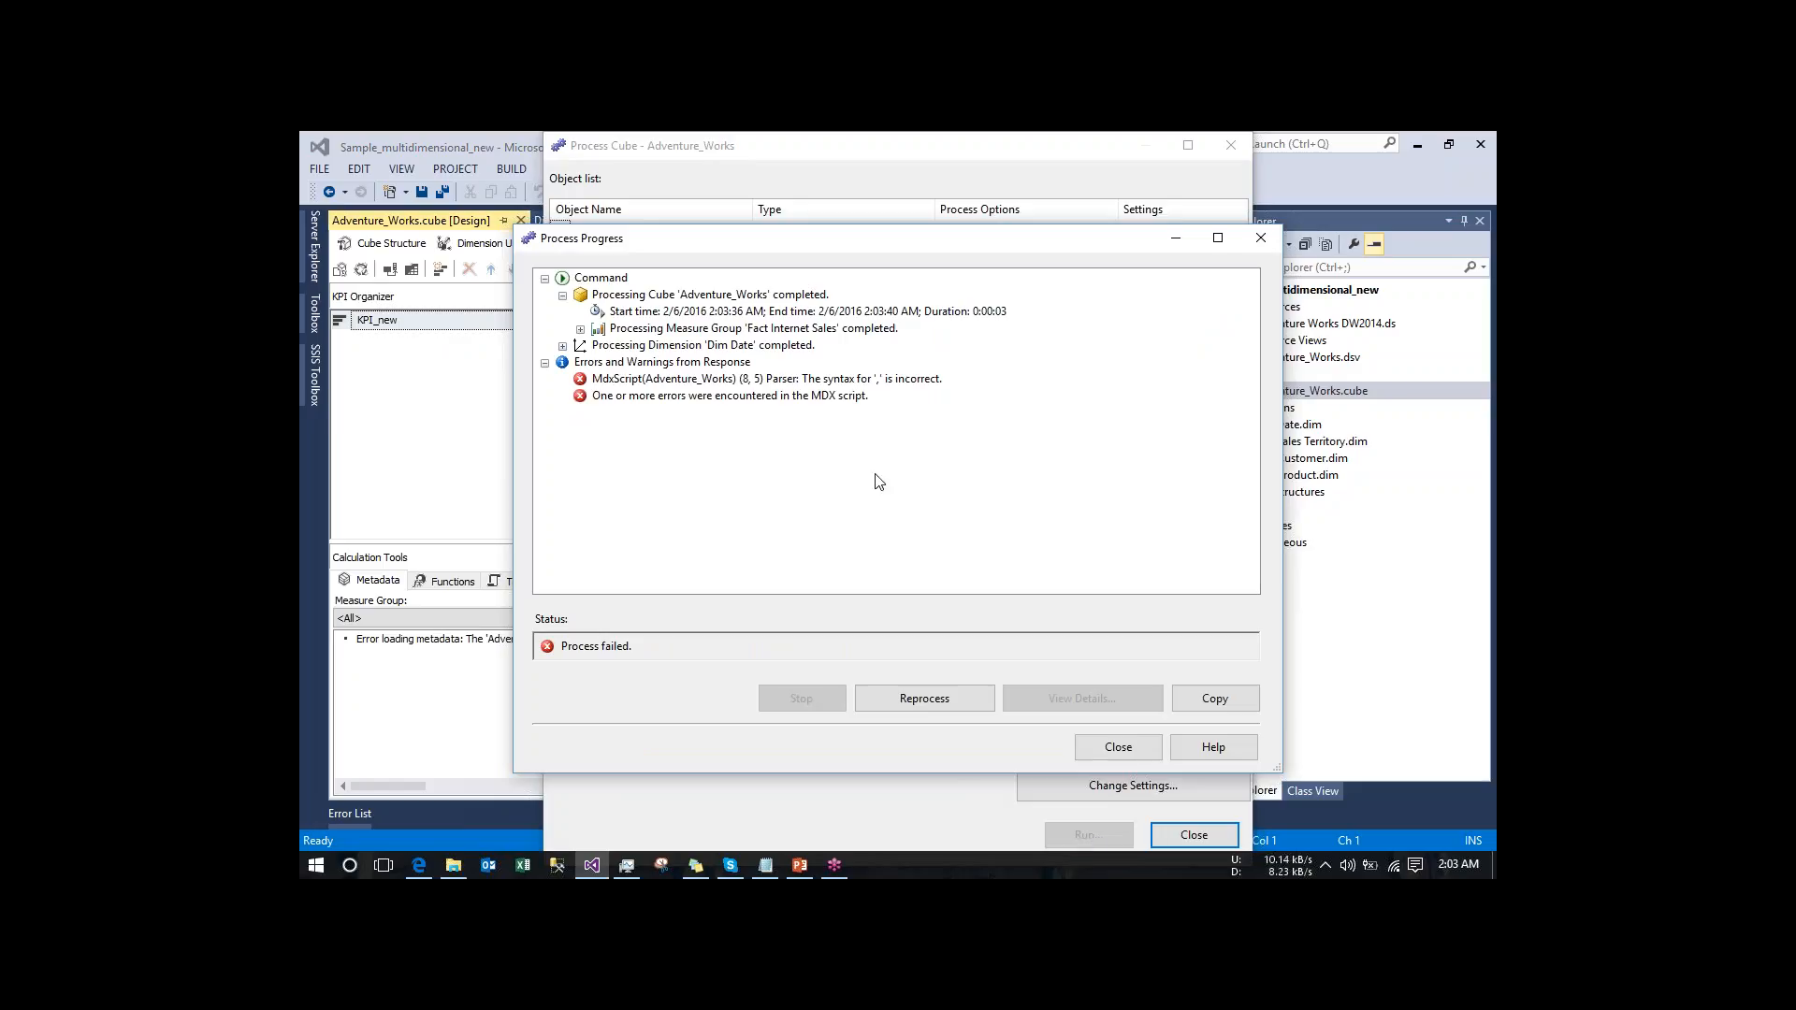
{"action": "left_click", "coordinate": [762, 386]}
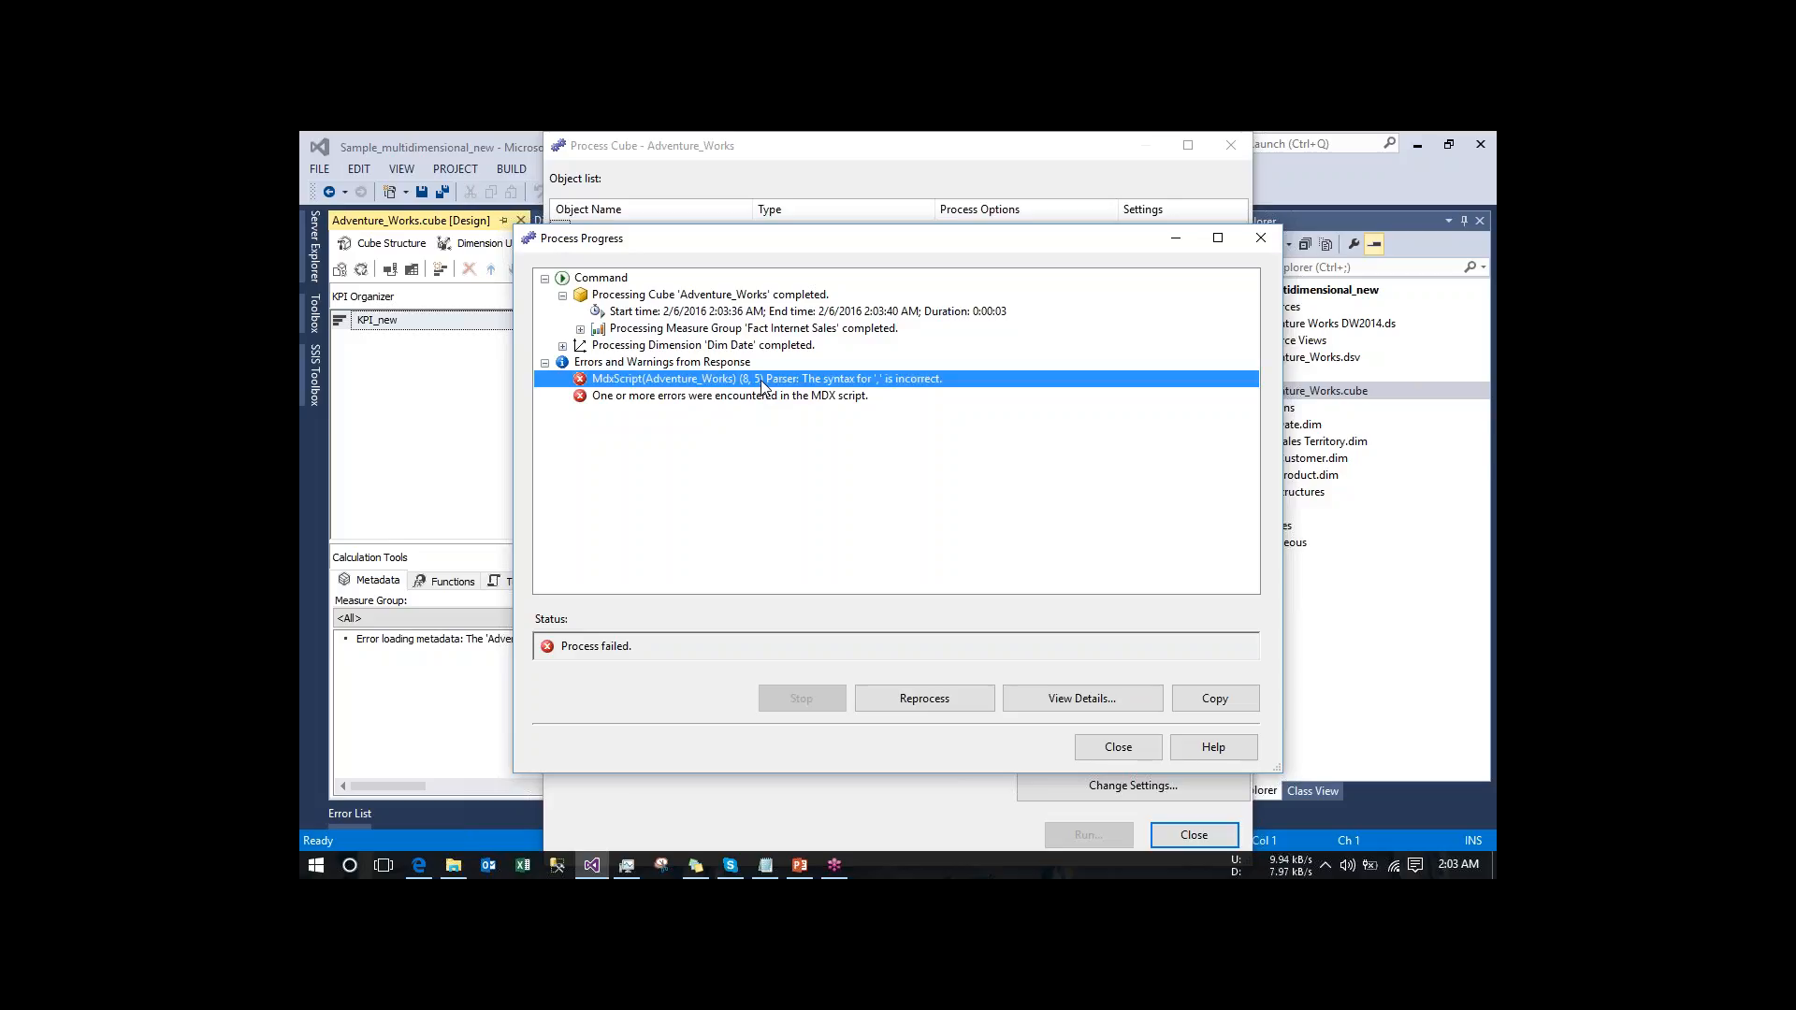
{"action": "left_click", "coordinate": [1063, 702]}
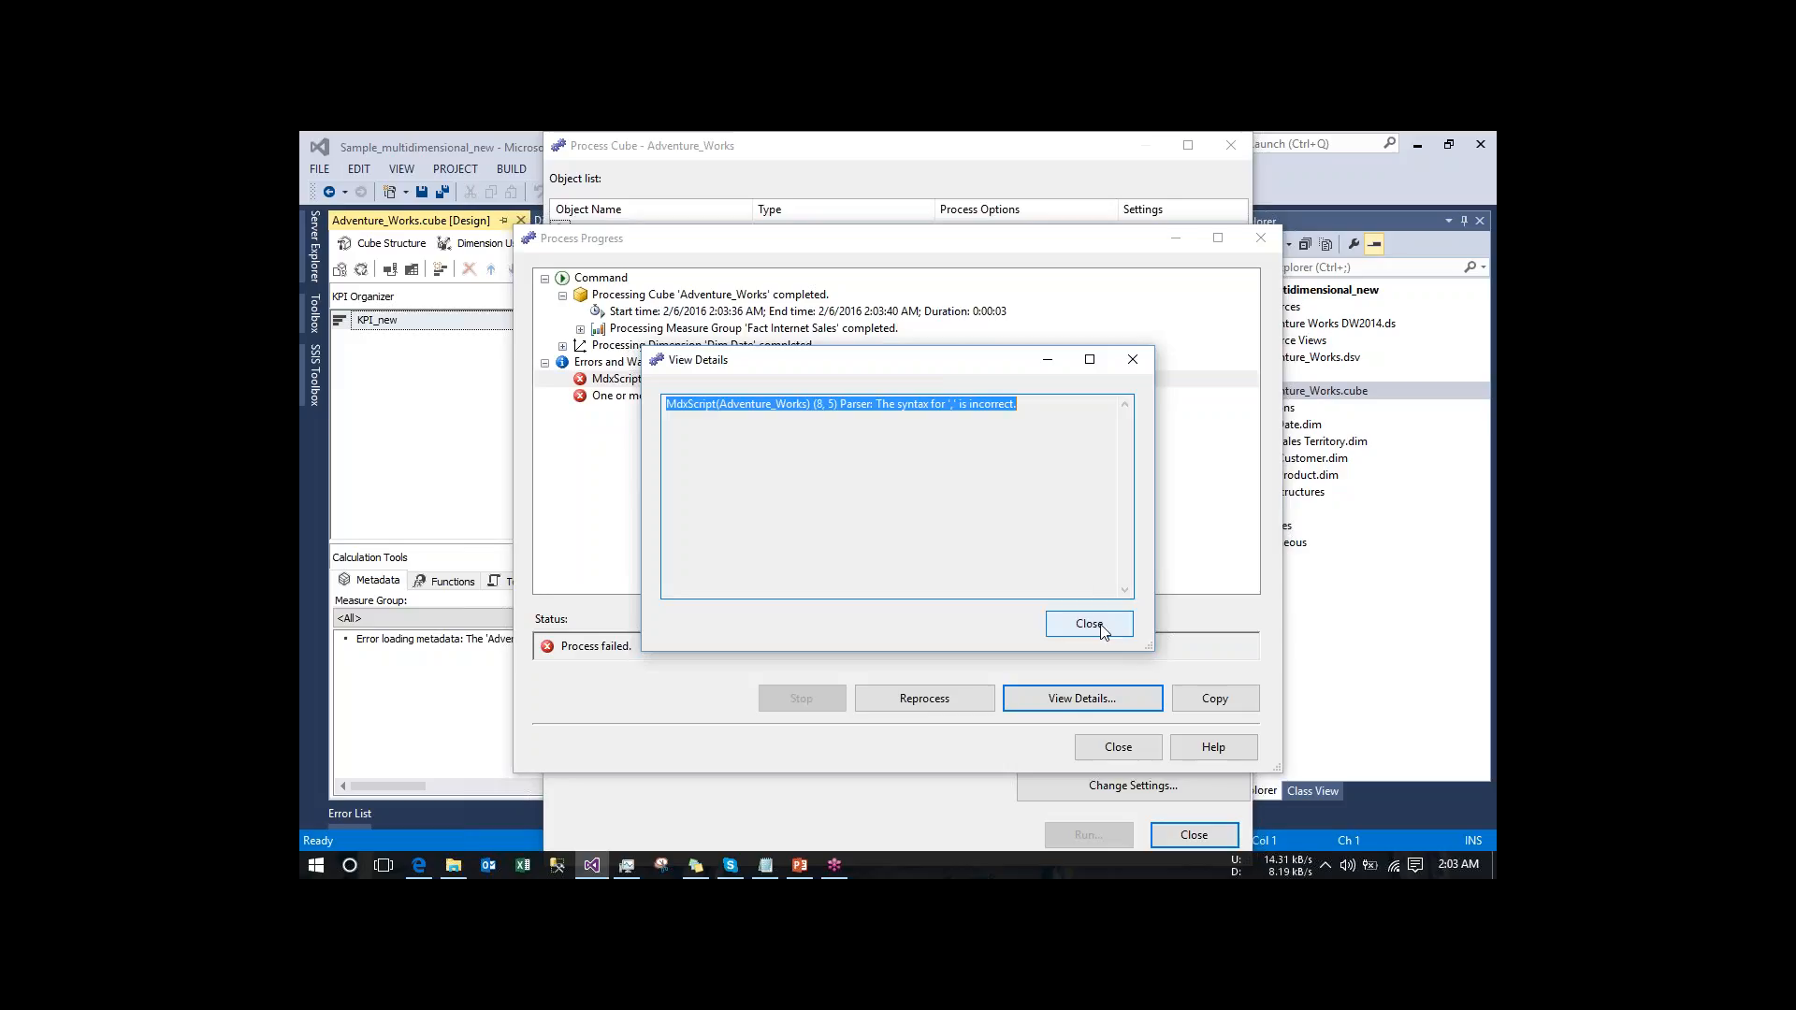
{"action": "left_click", "coordinate": [1087, 624]}
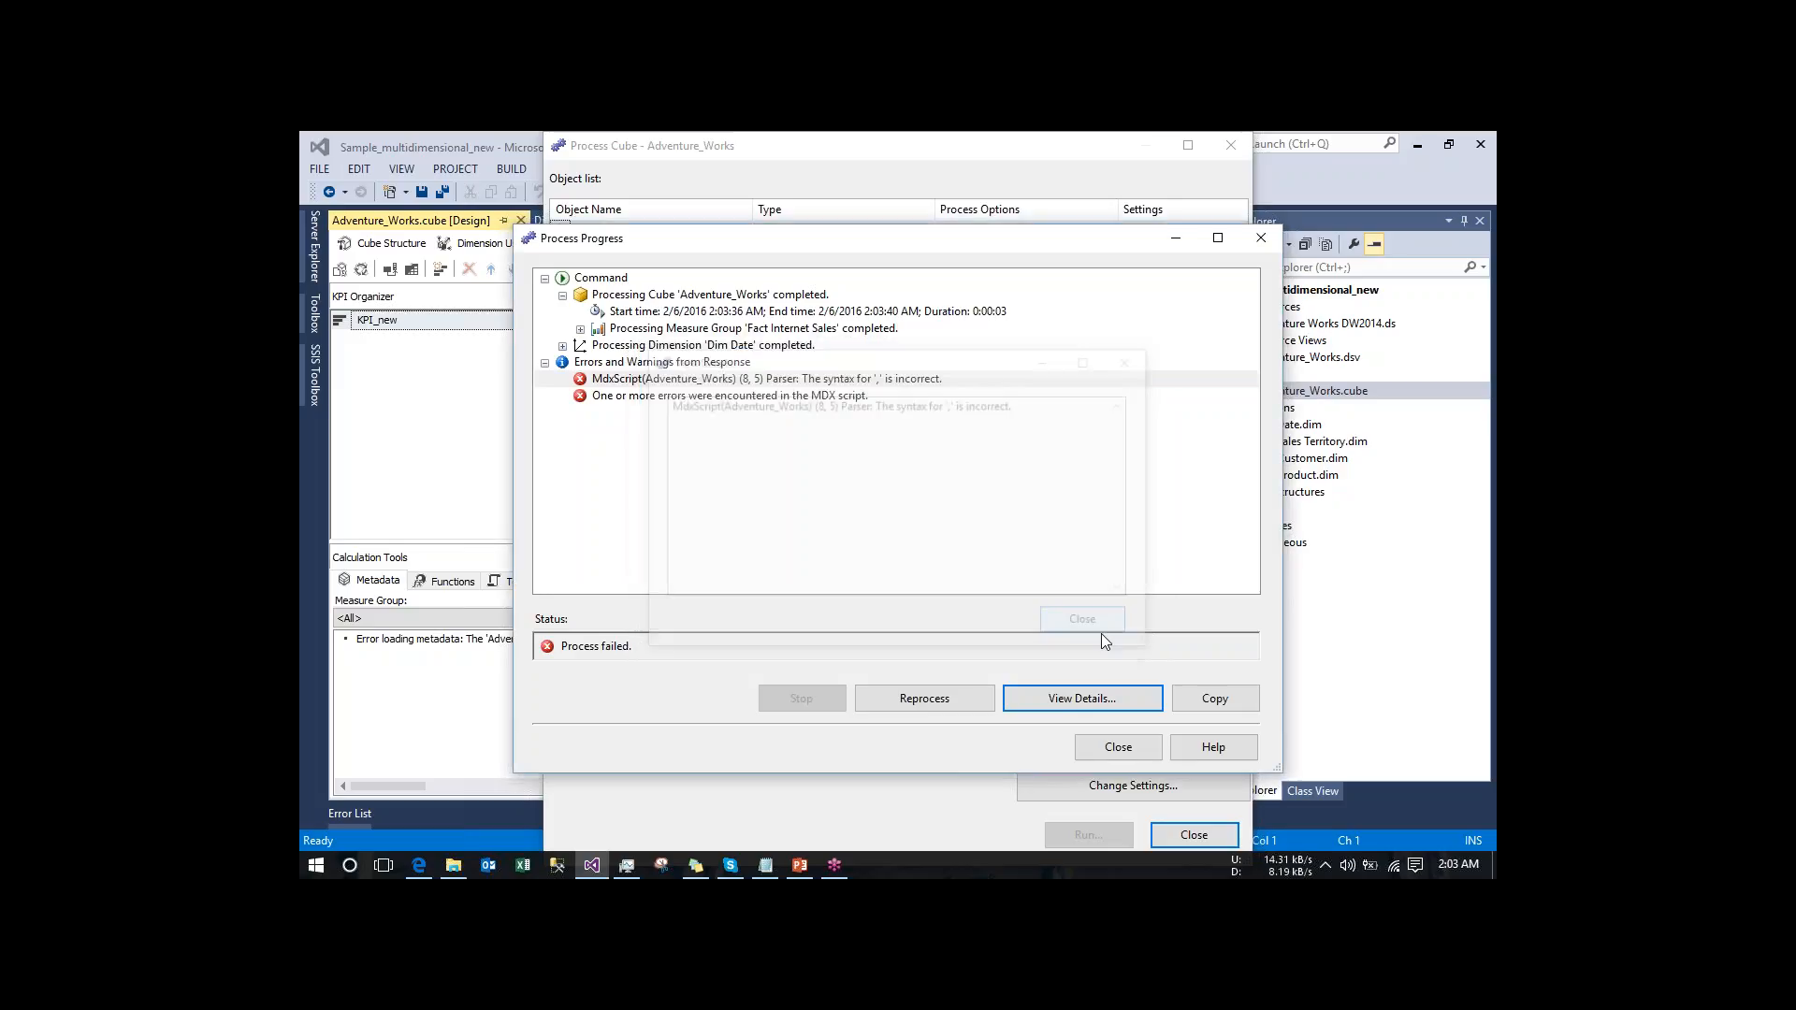
{"action": "double_click", "coordinate": [737, 385]}
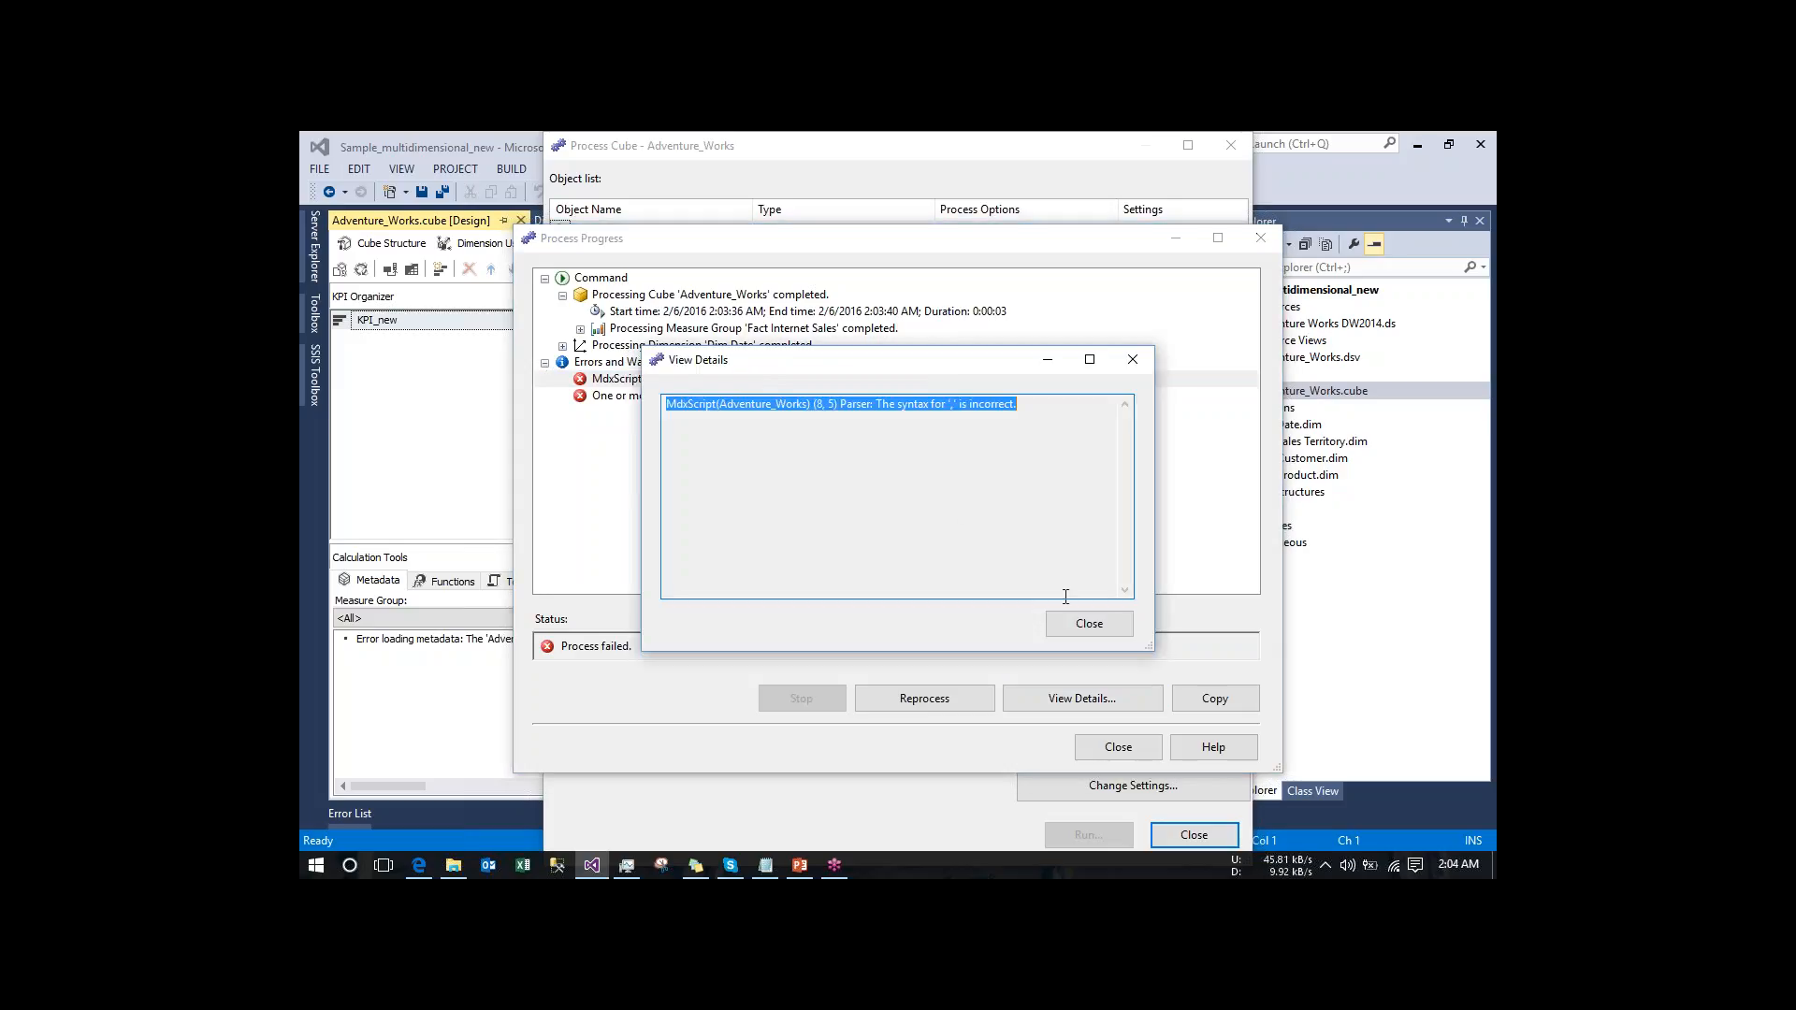
{"action": "left_click", "coordinate": [1089, 624]}
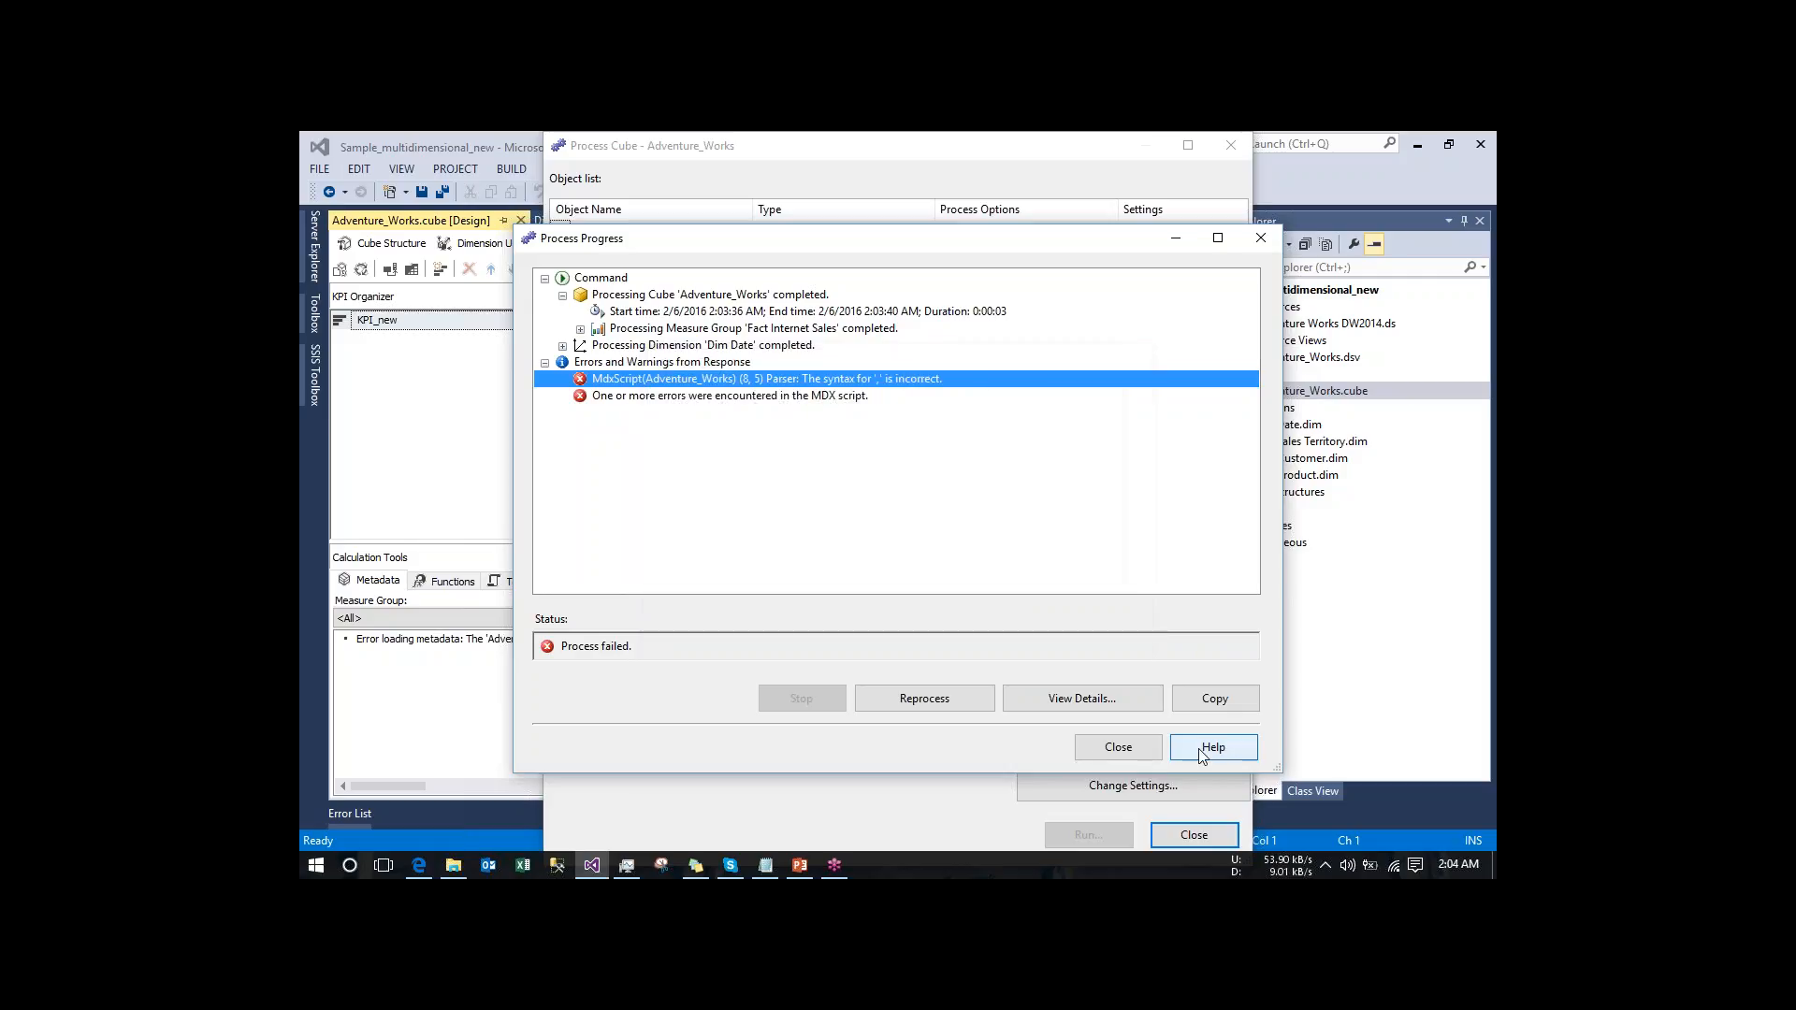
{"action": "left_click", "coordinate": [1126, 753]}
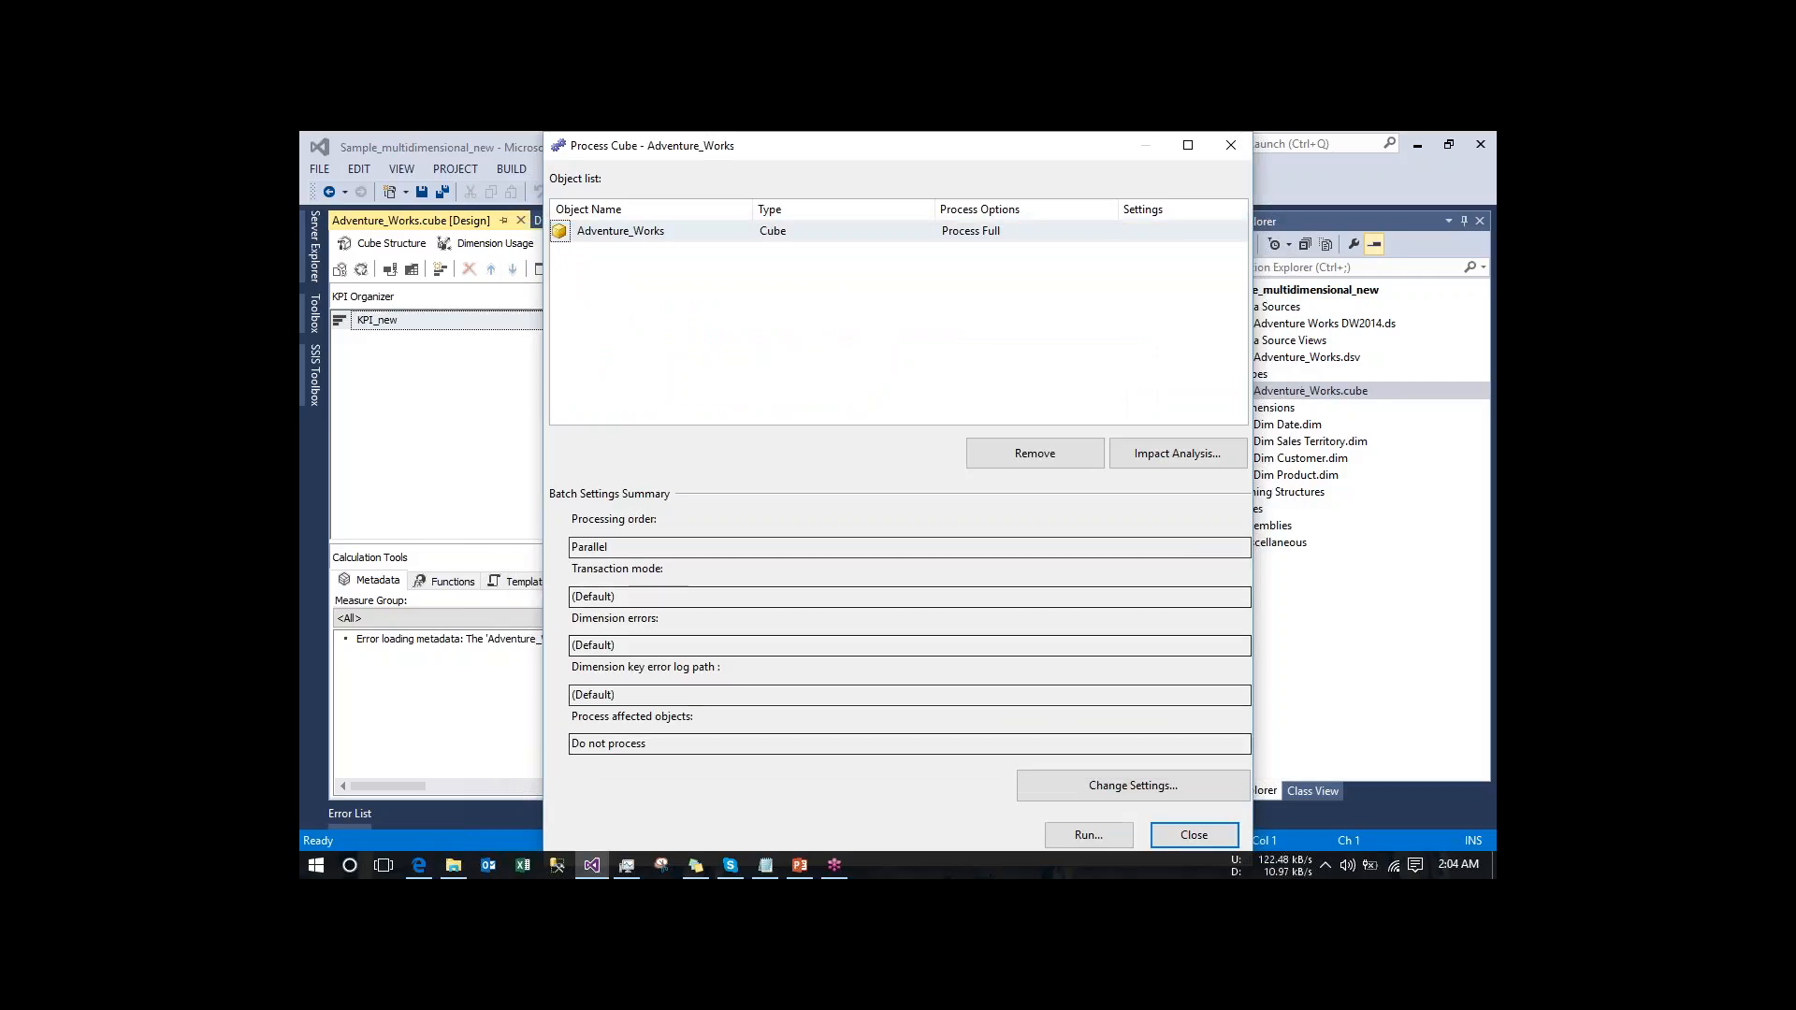
{"action": "left_click", "coordinate": [1180, 836]}
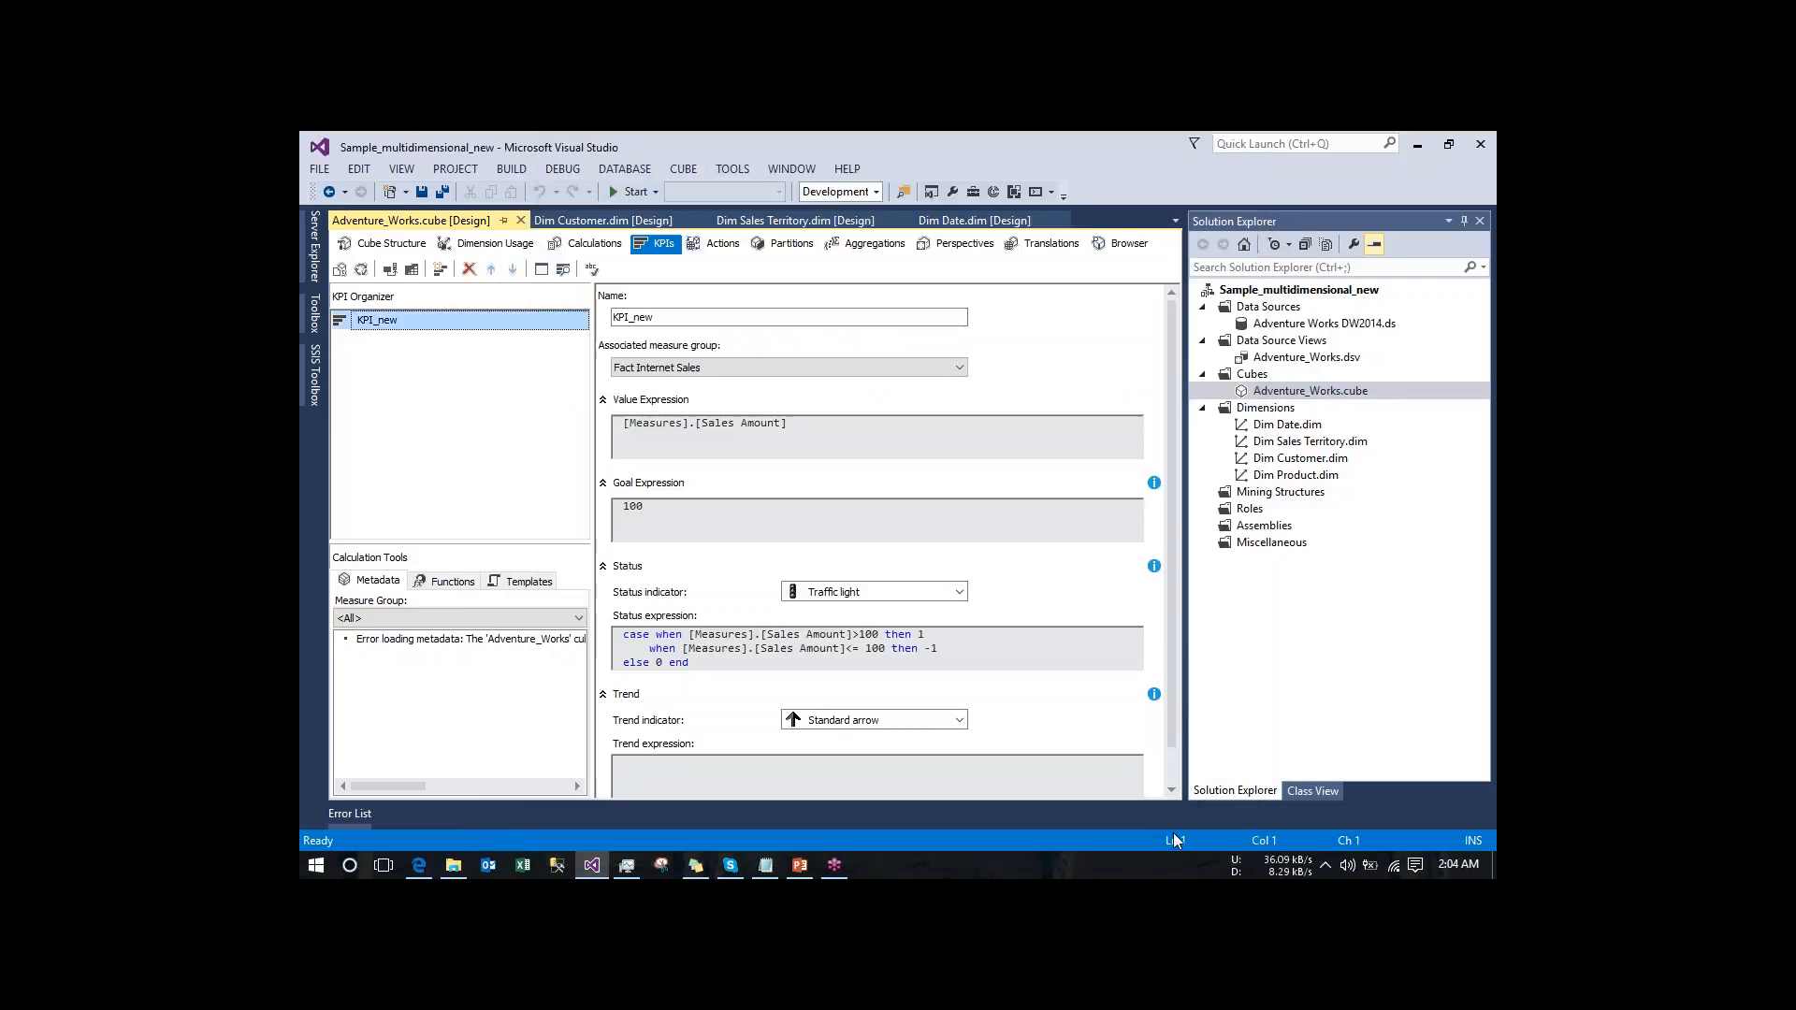
- Delete the incomplete CREATE MEMBER statement for [Measures].[Calculated Member] from the cube's calculation script, leaving only the CALCULATE command
{"action": "left_click", "coordinate": [587, 243]}
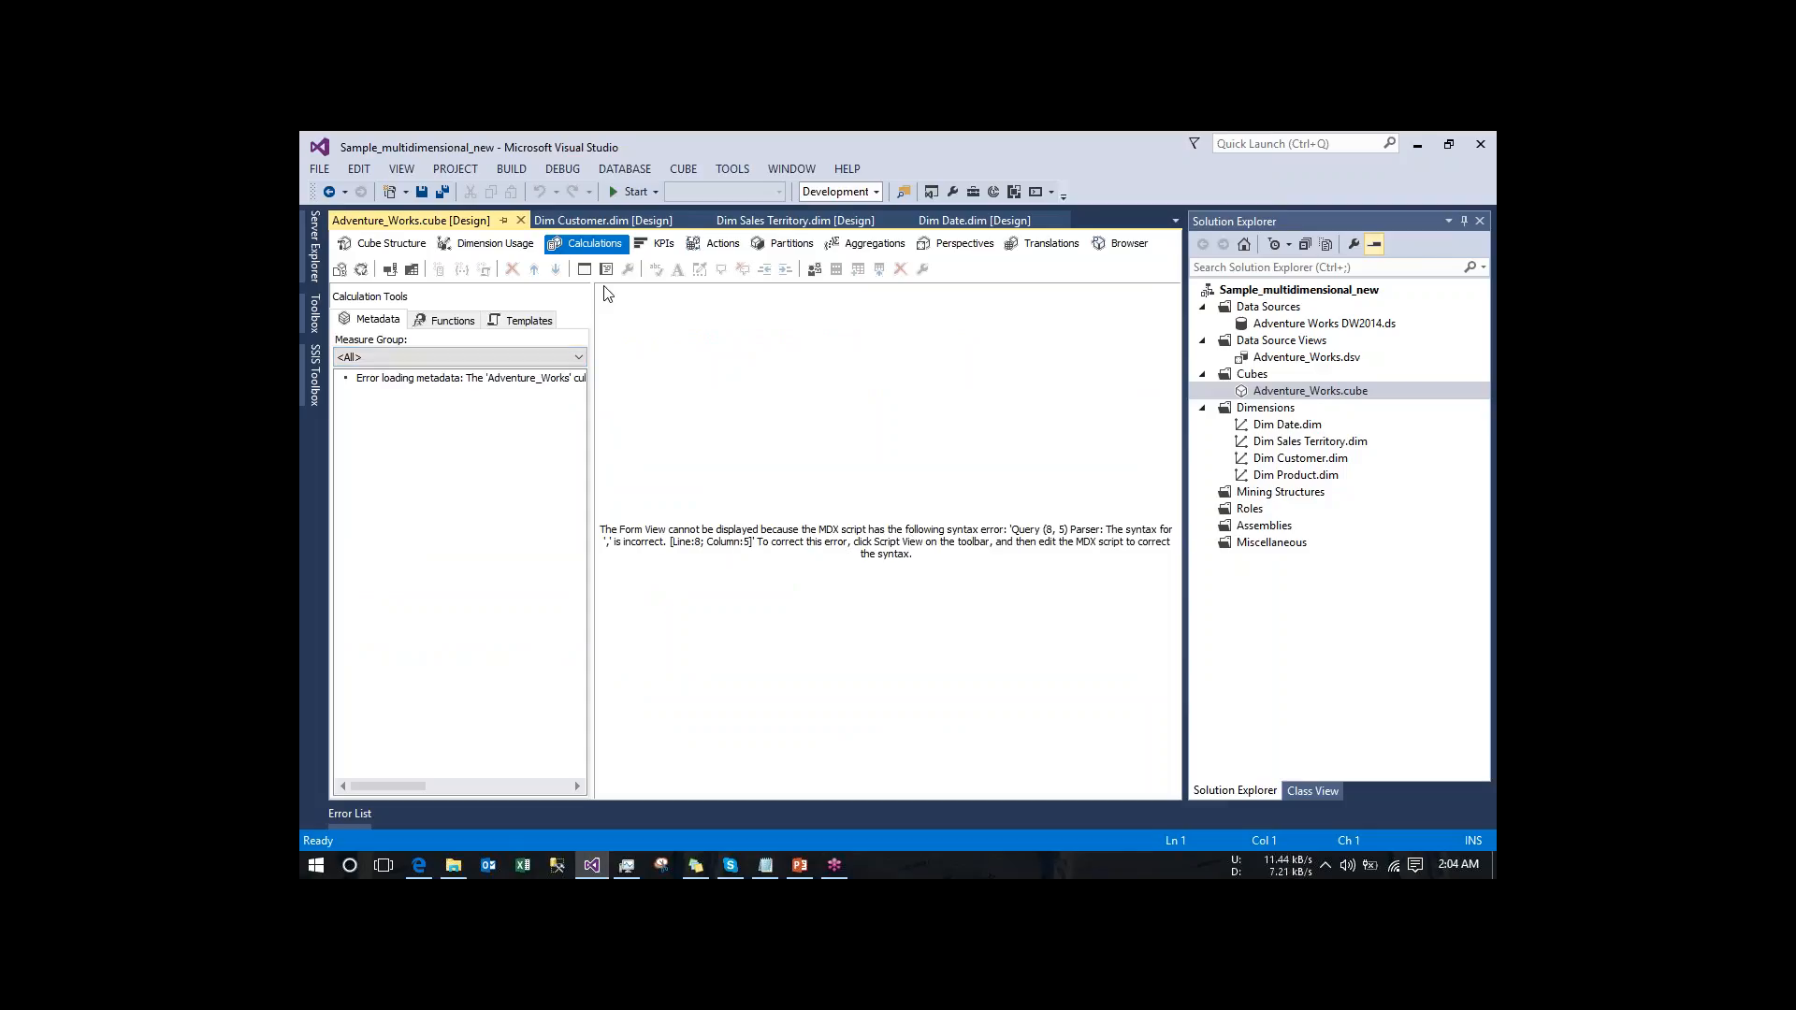
{"action": "left_click", "coordinate": [565, 380]}
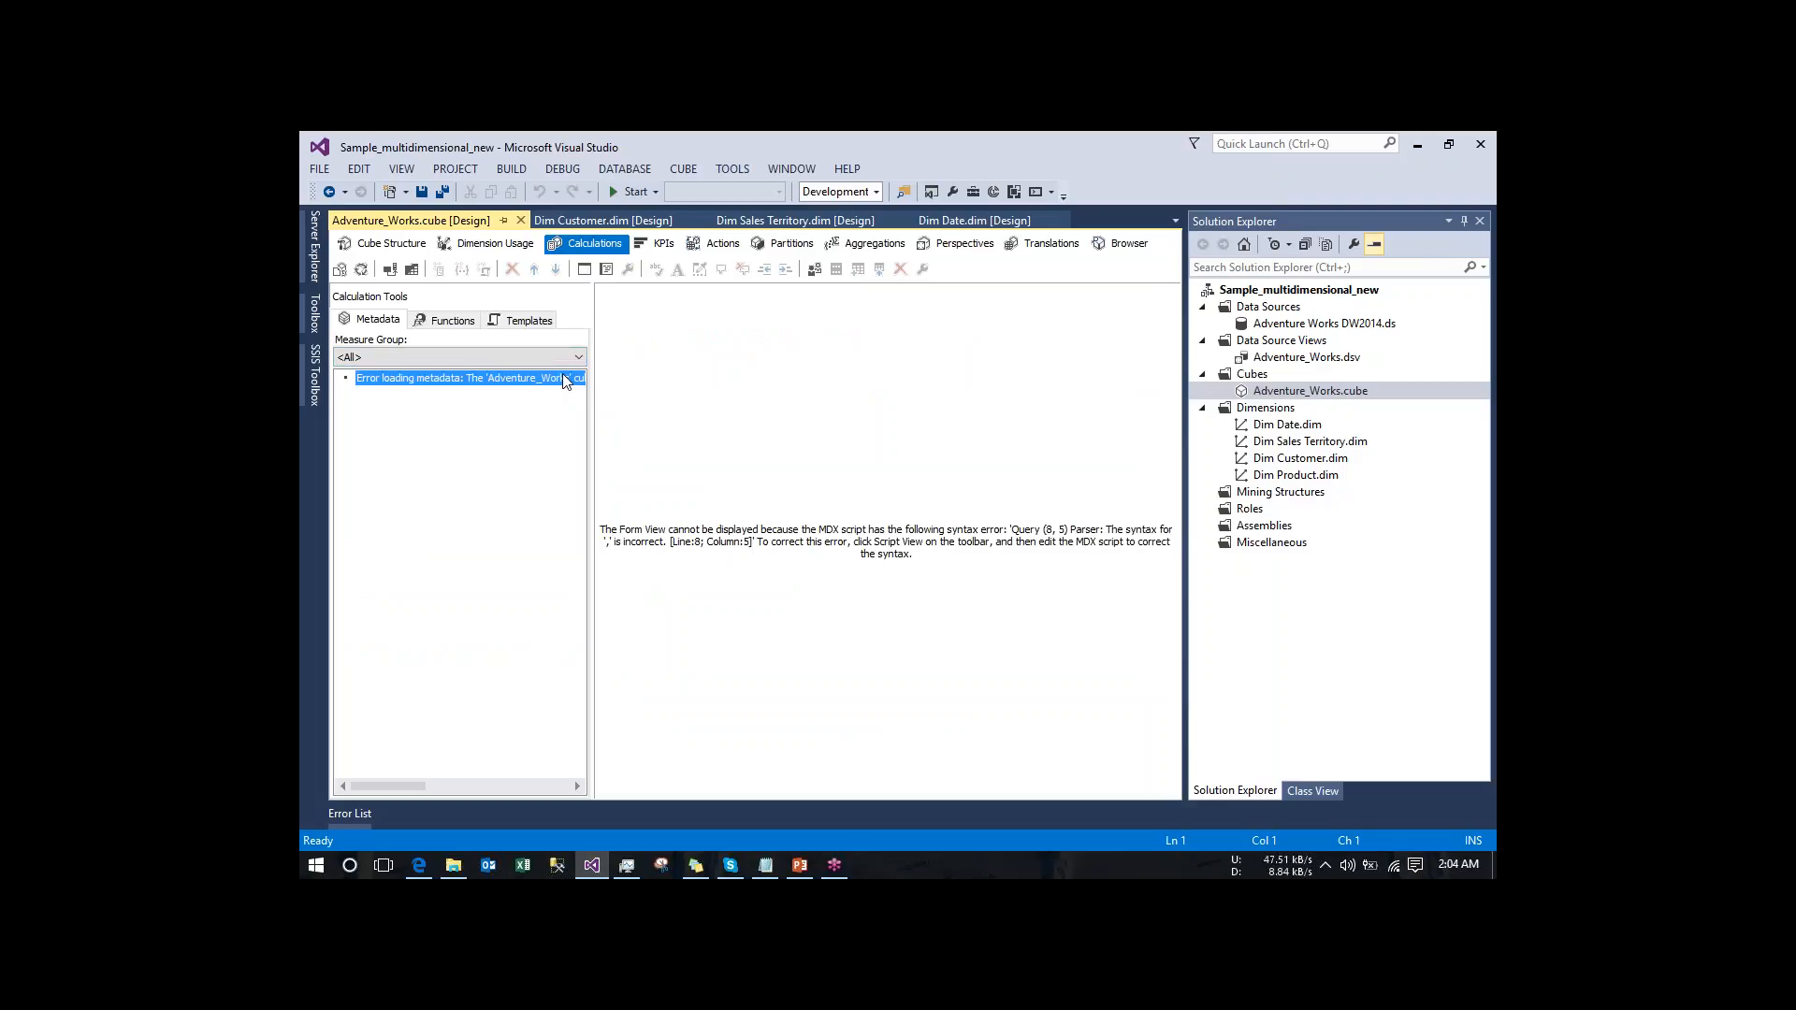
{"action": "right_click", "coordinate": [564, 380]}
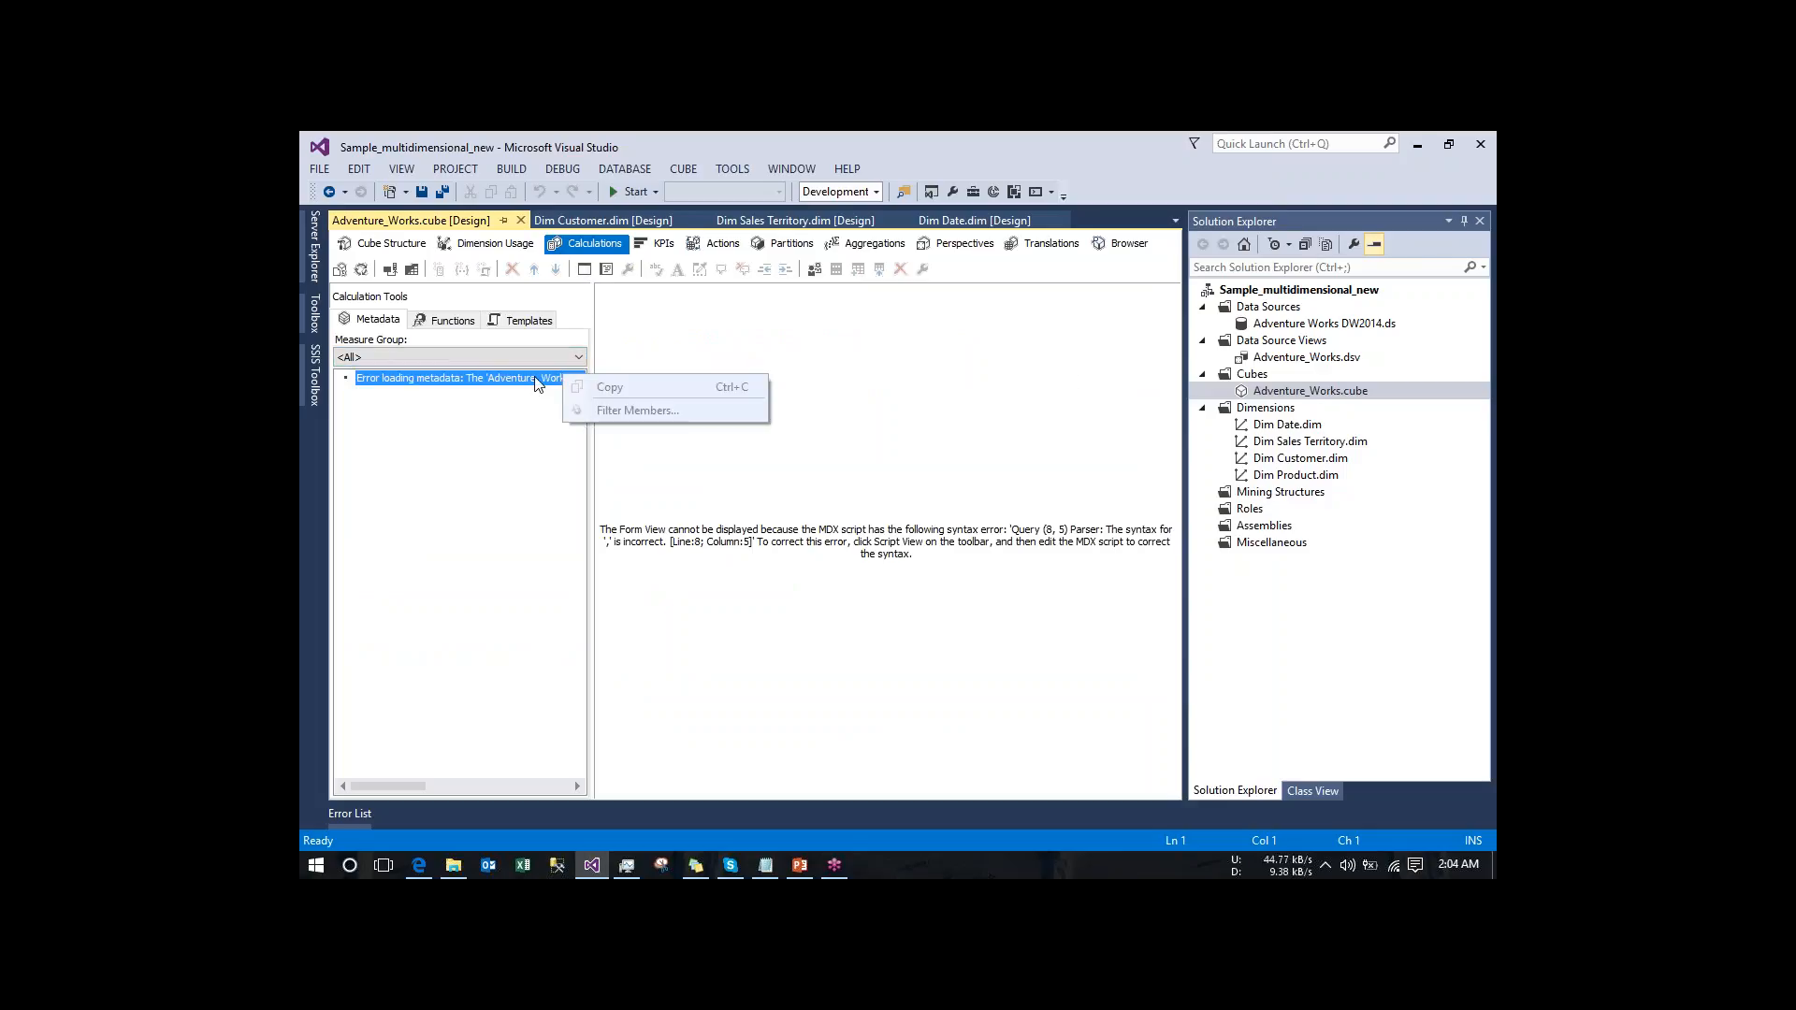
{"action": "left_click", "coordinate": [535, 391]}
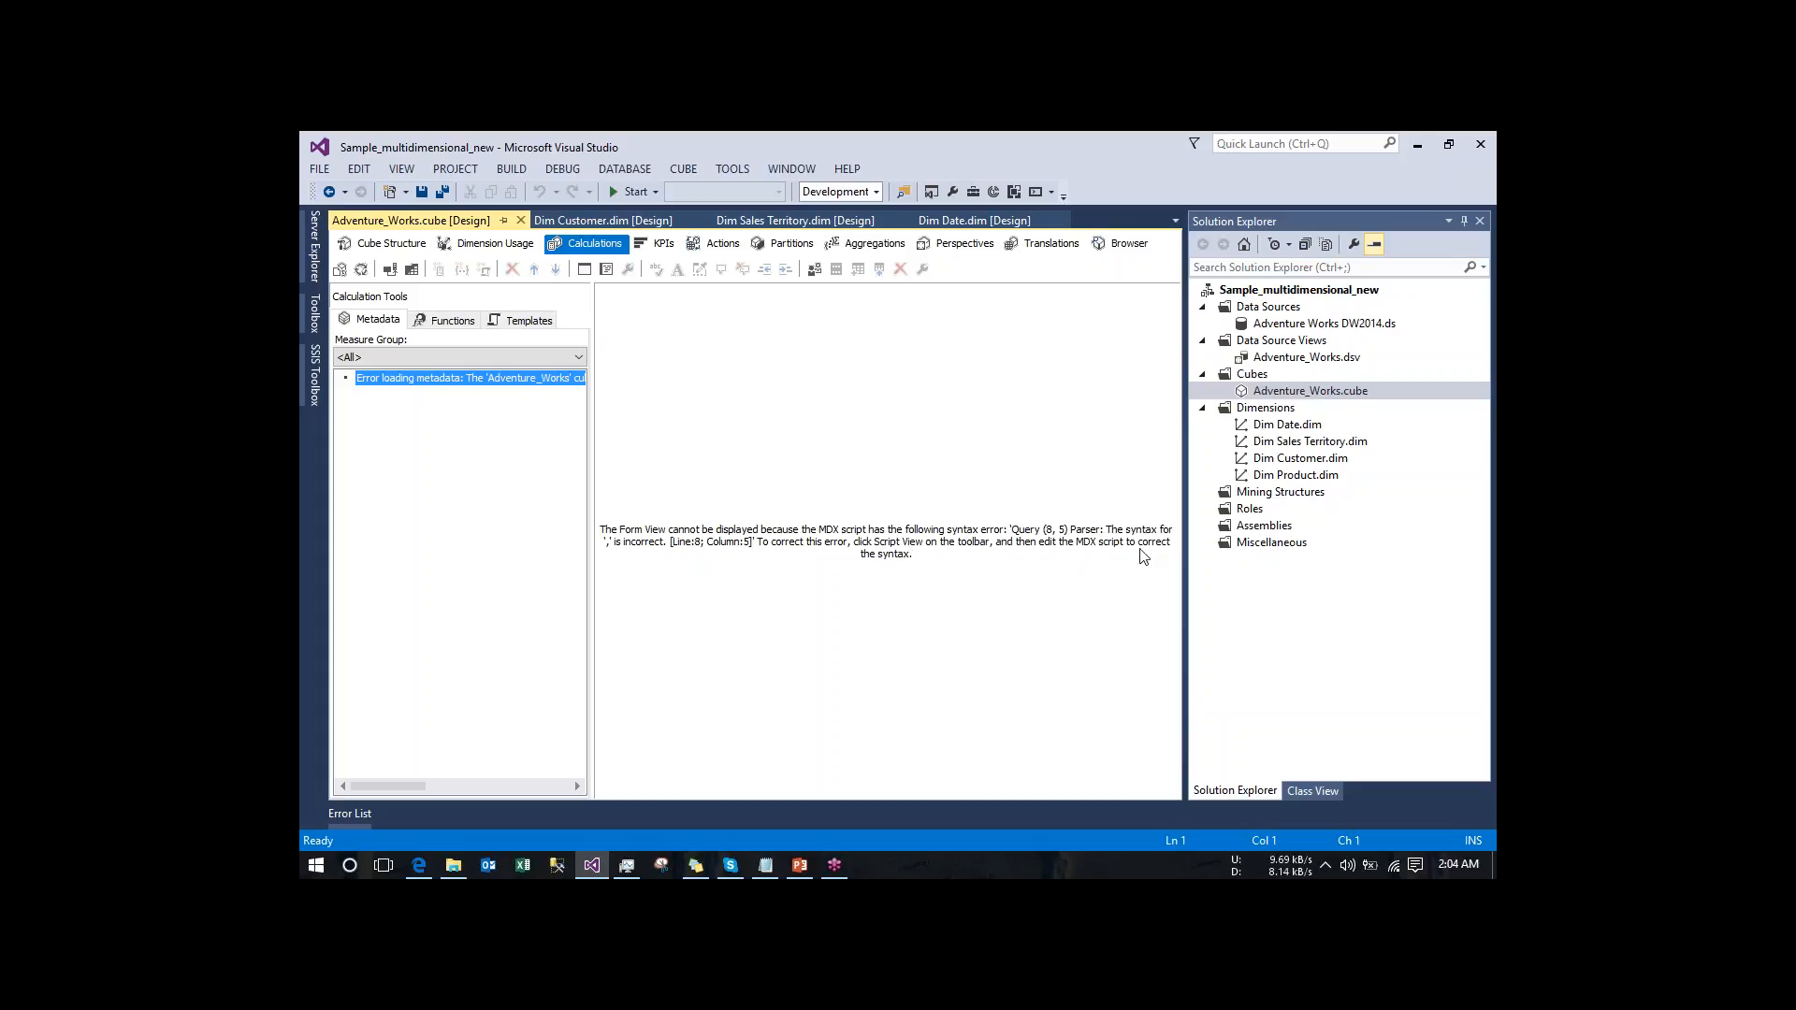
{"action": "left_click", "coordinate": [606, 269]}
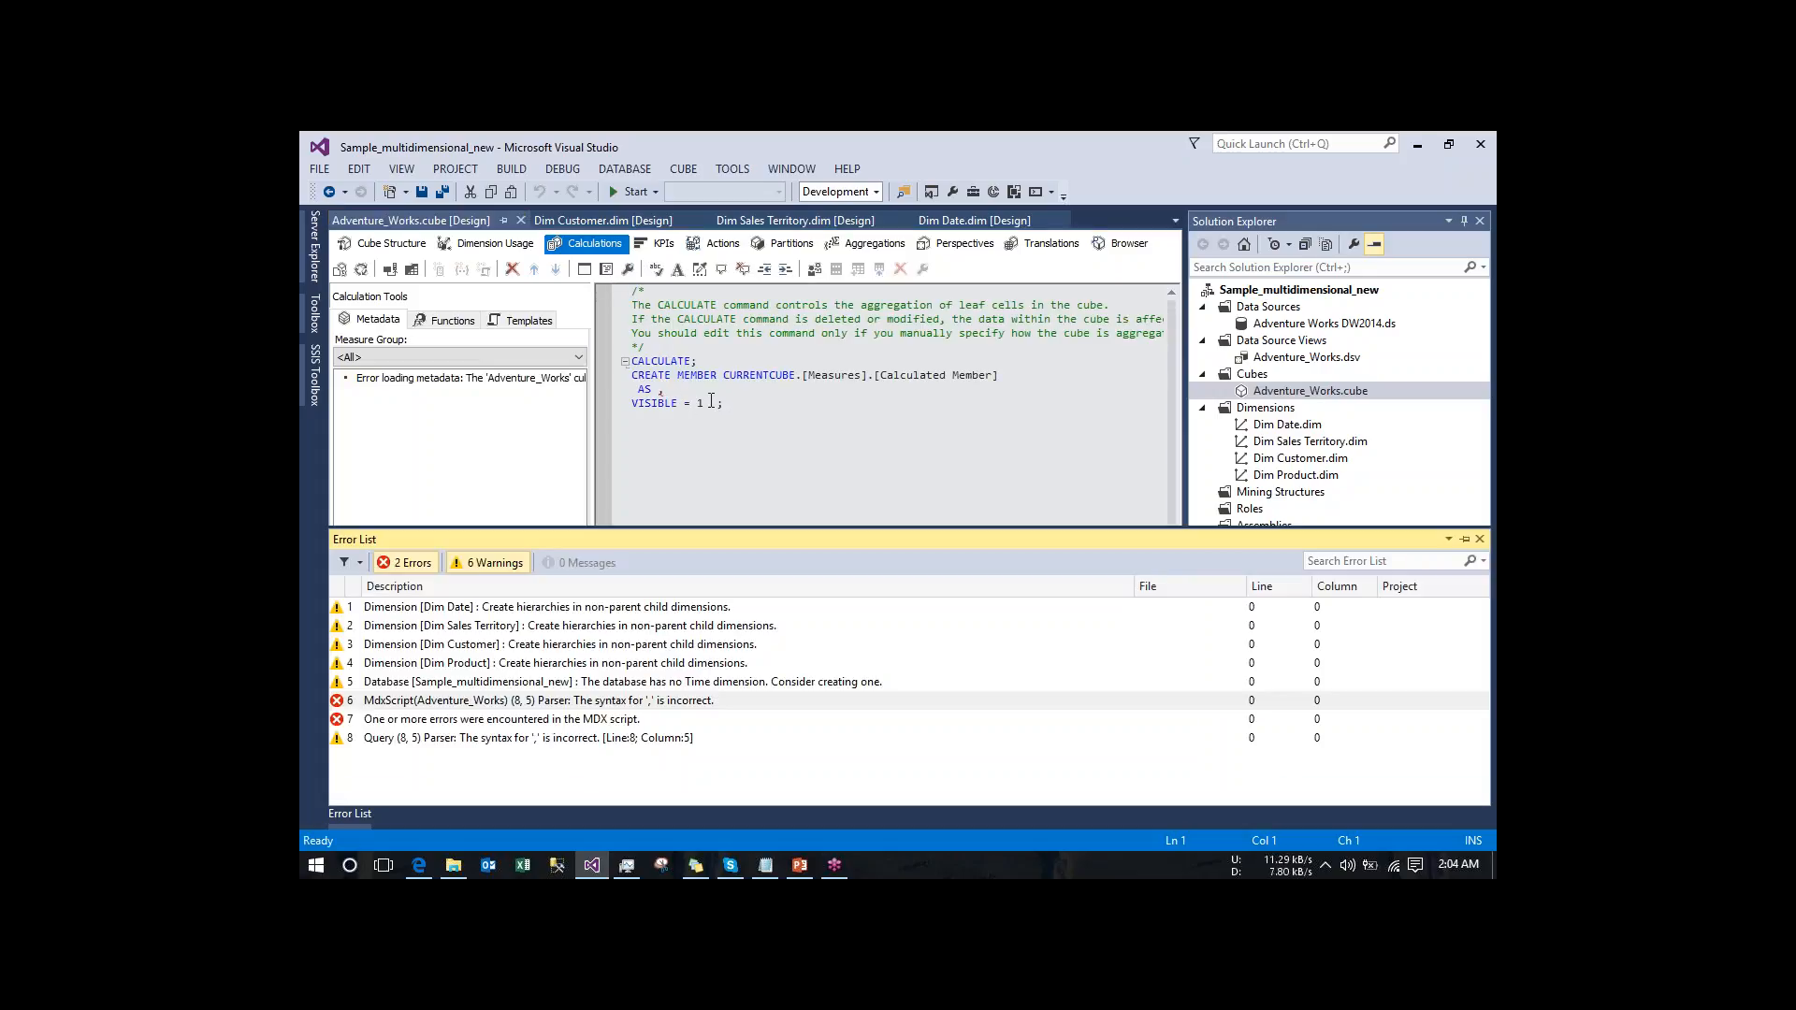
{"action": "left_click_drag", "start_coordinate": [726, 403], "coordinate": [632, 376]}
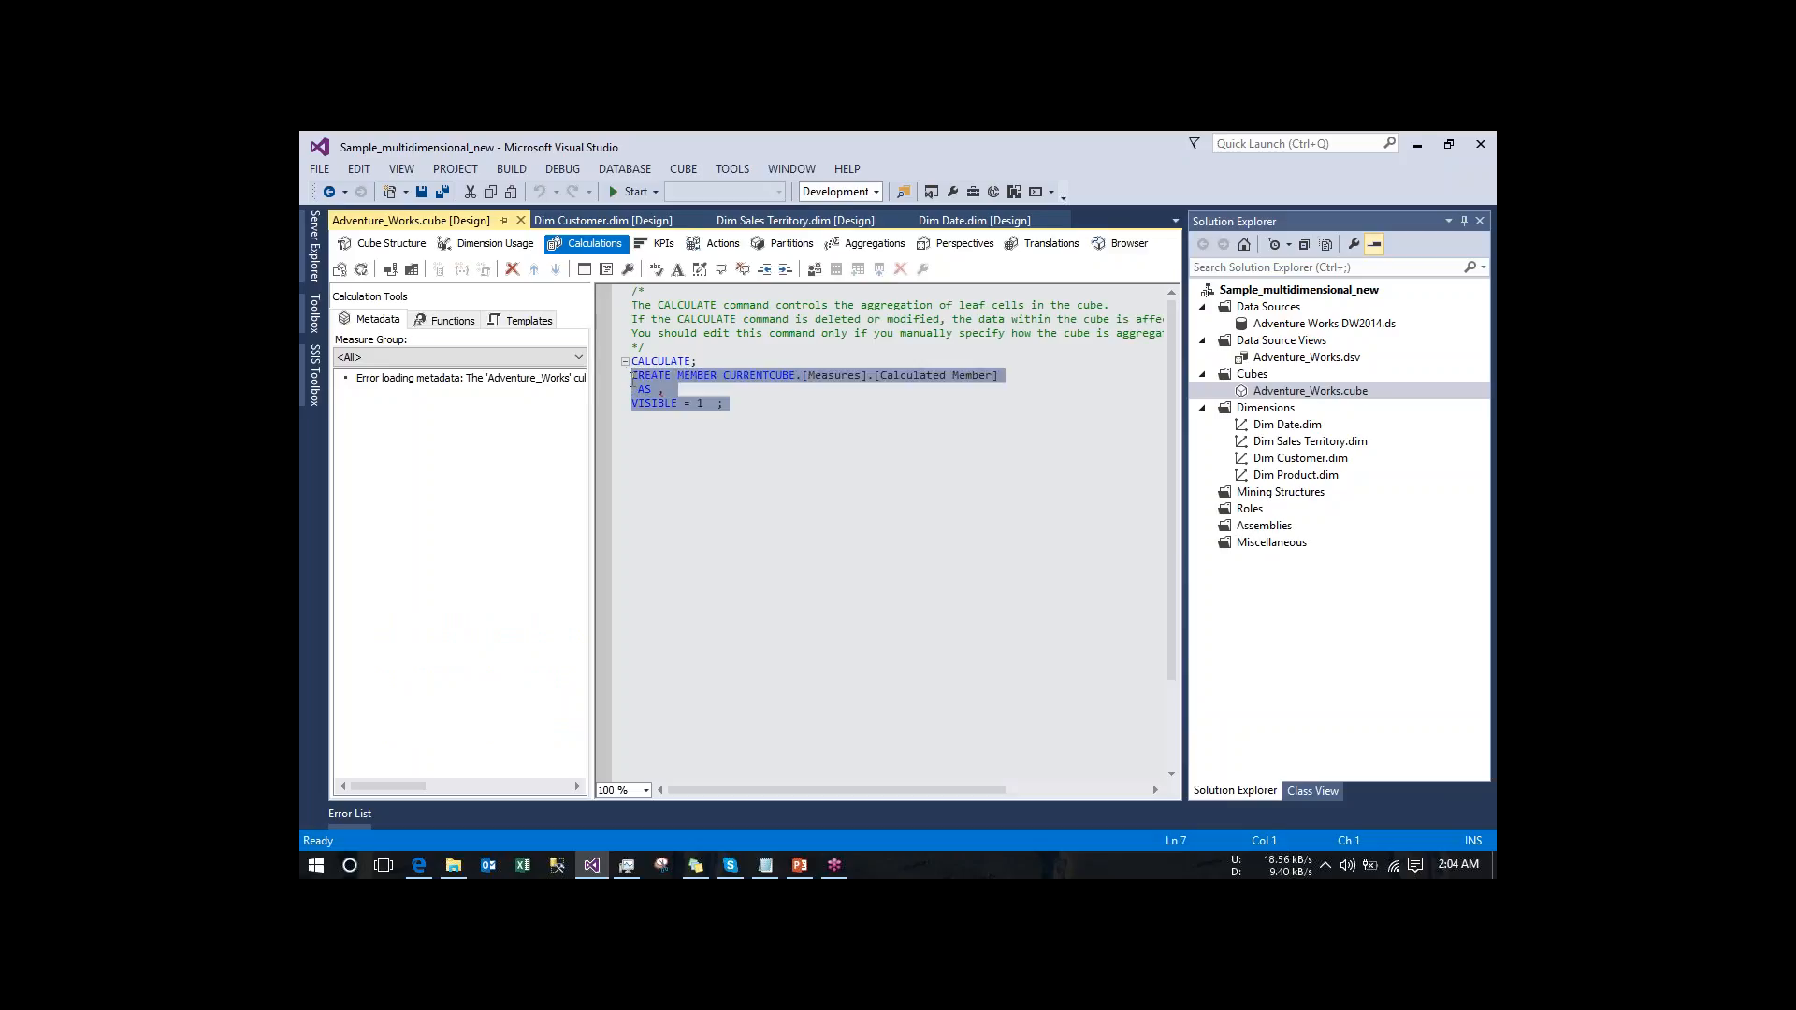
{"action": "key", "text": "Delete"}
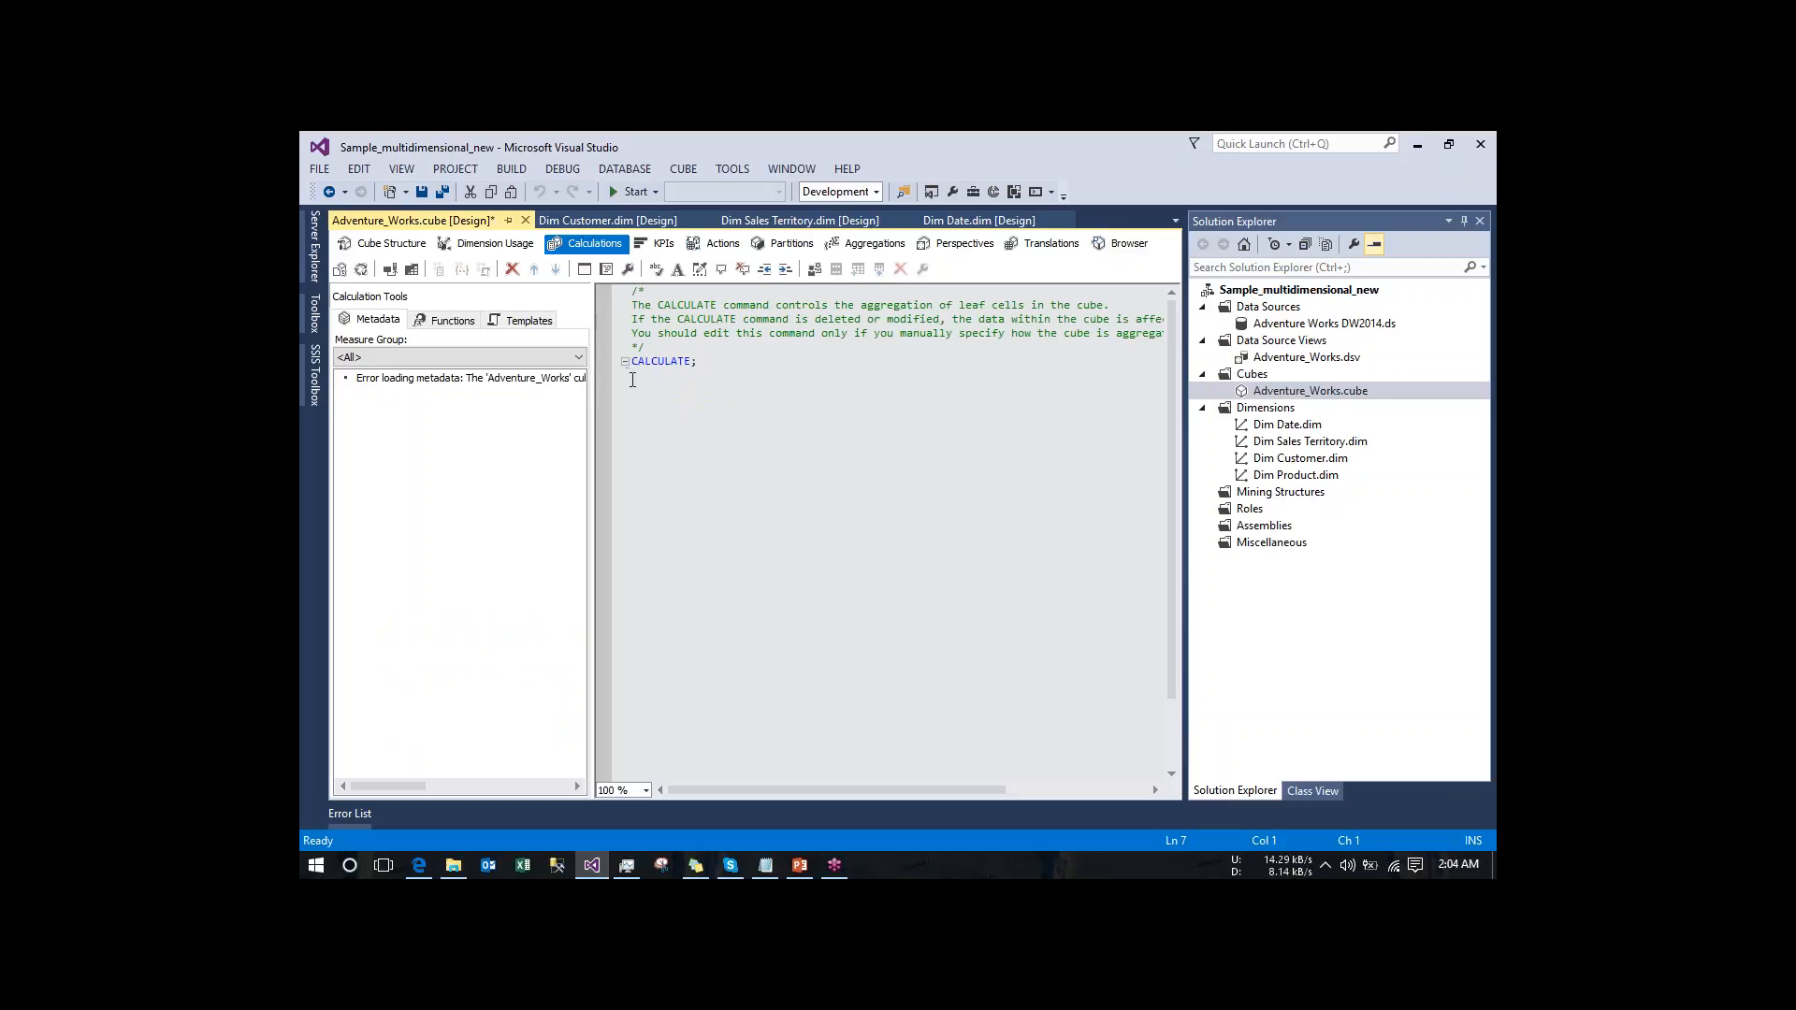
- Build and deploy the project, process the Adventure_Works cube with Process Full, and close the processing dialogs
{"action": "left_click", "coordinate": [363, 270]}
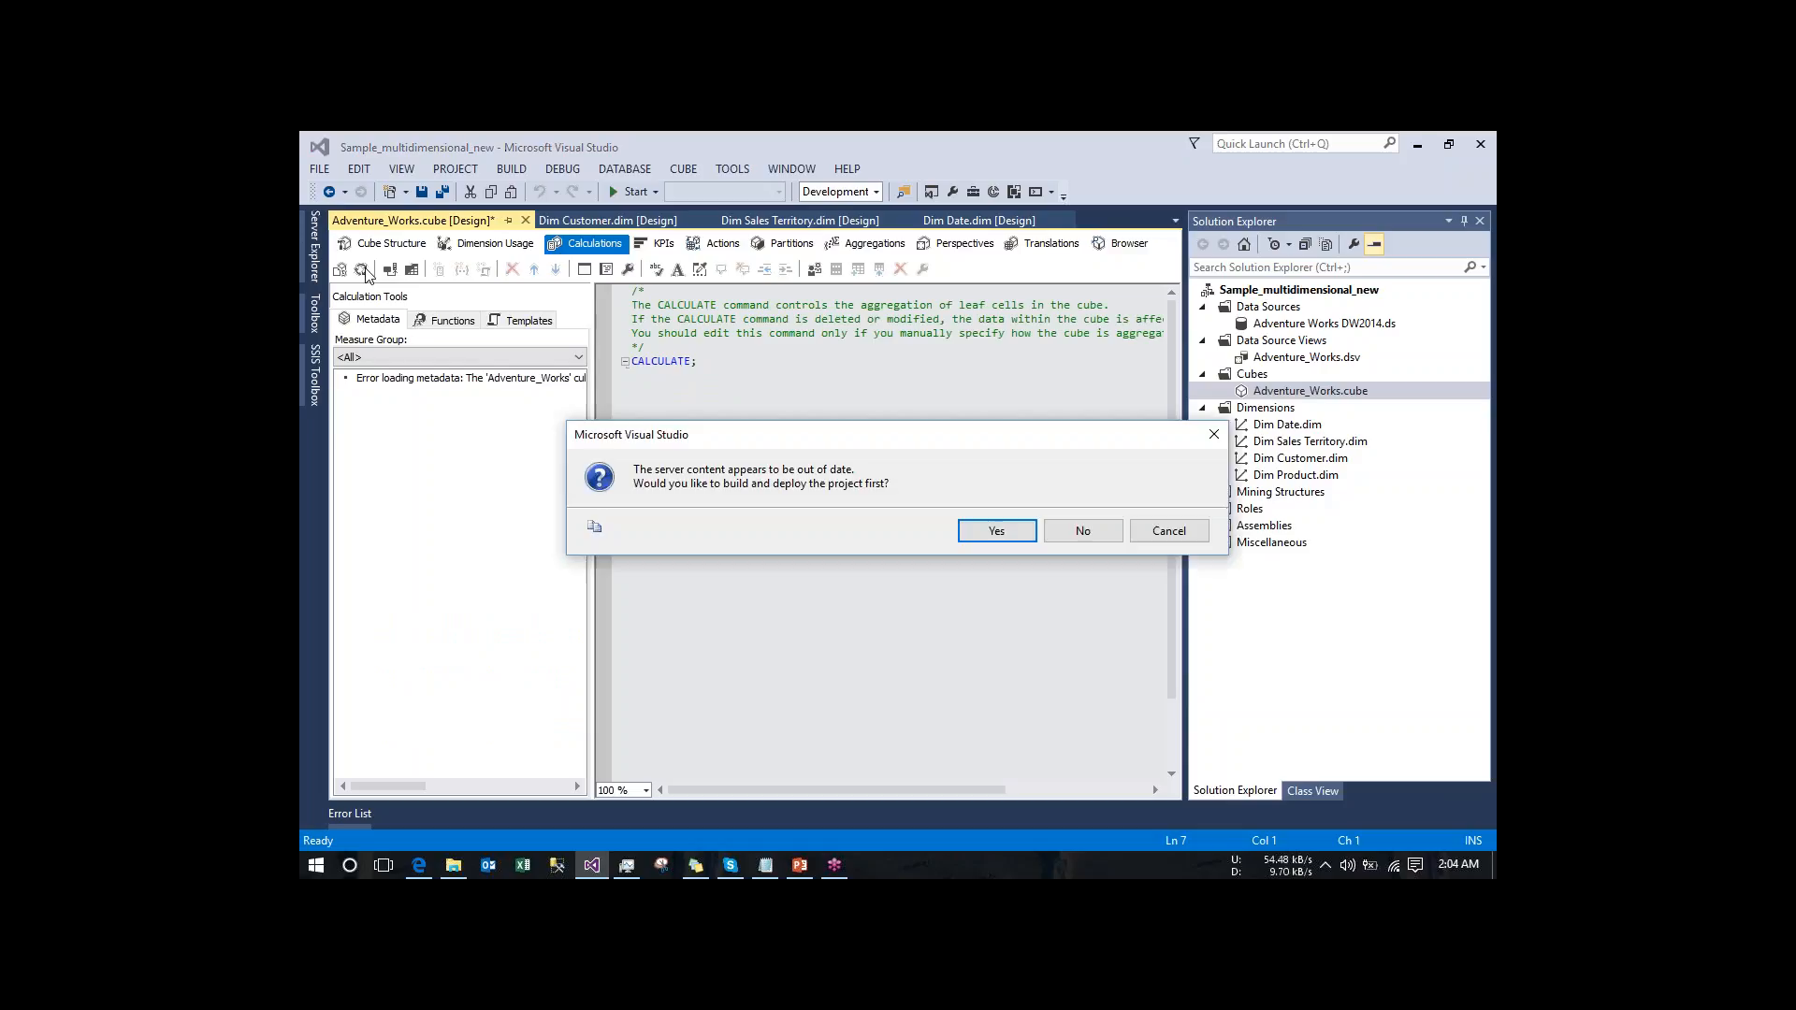
{"action": "left_click", "coordinate": [998, 531]}
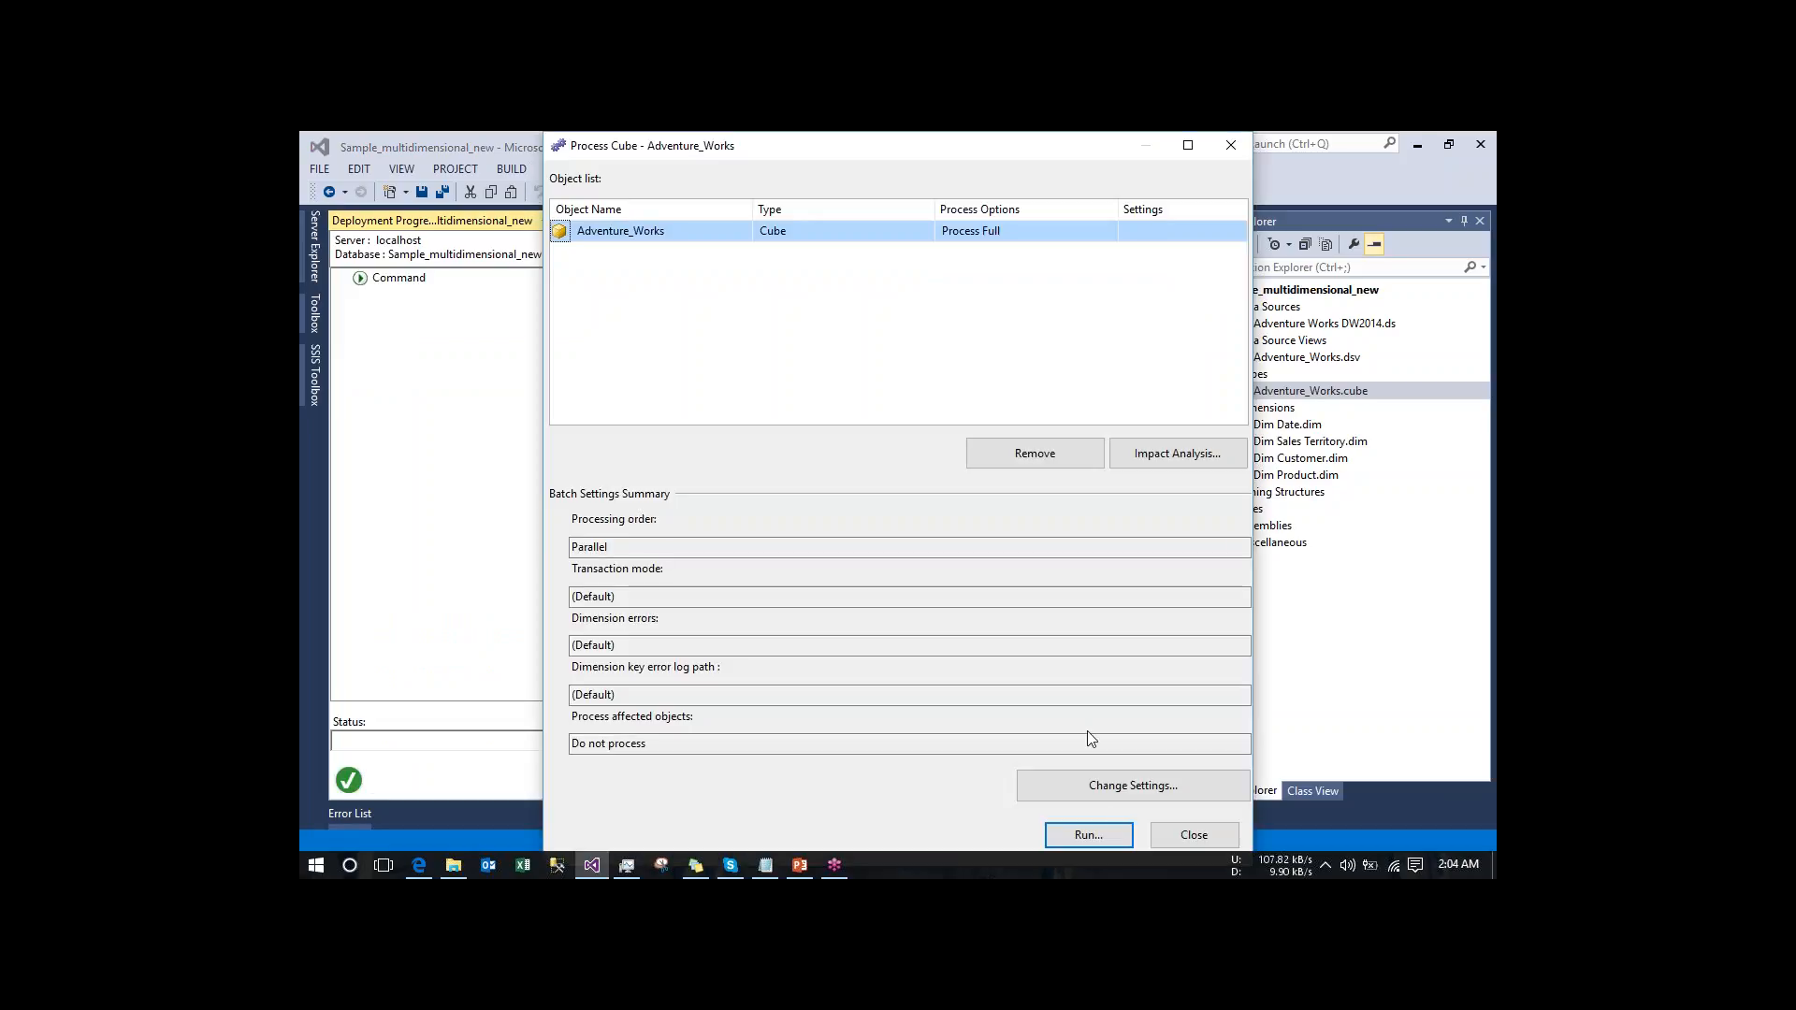
{"action": "left_click", "coordinate": [1114, 834]}
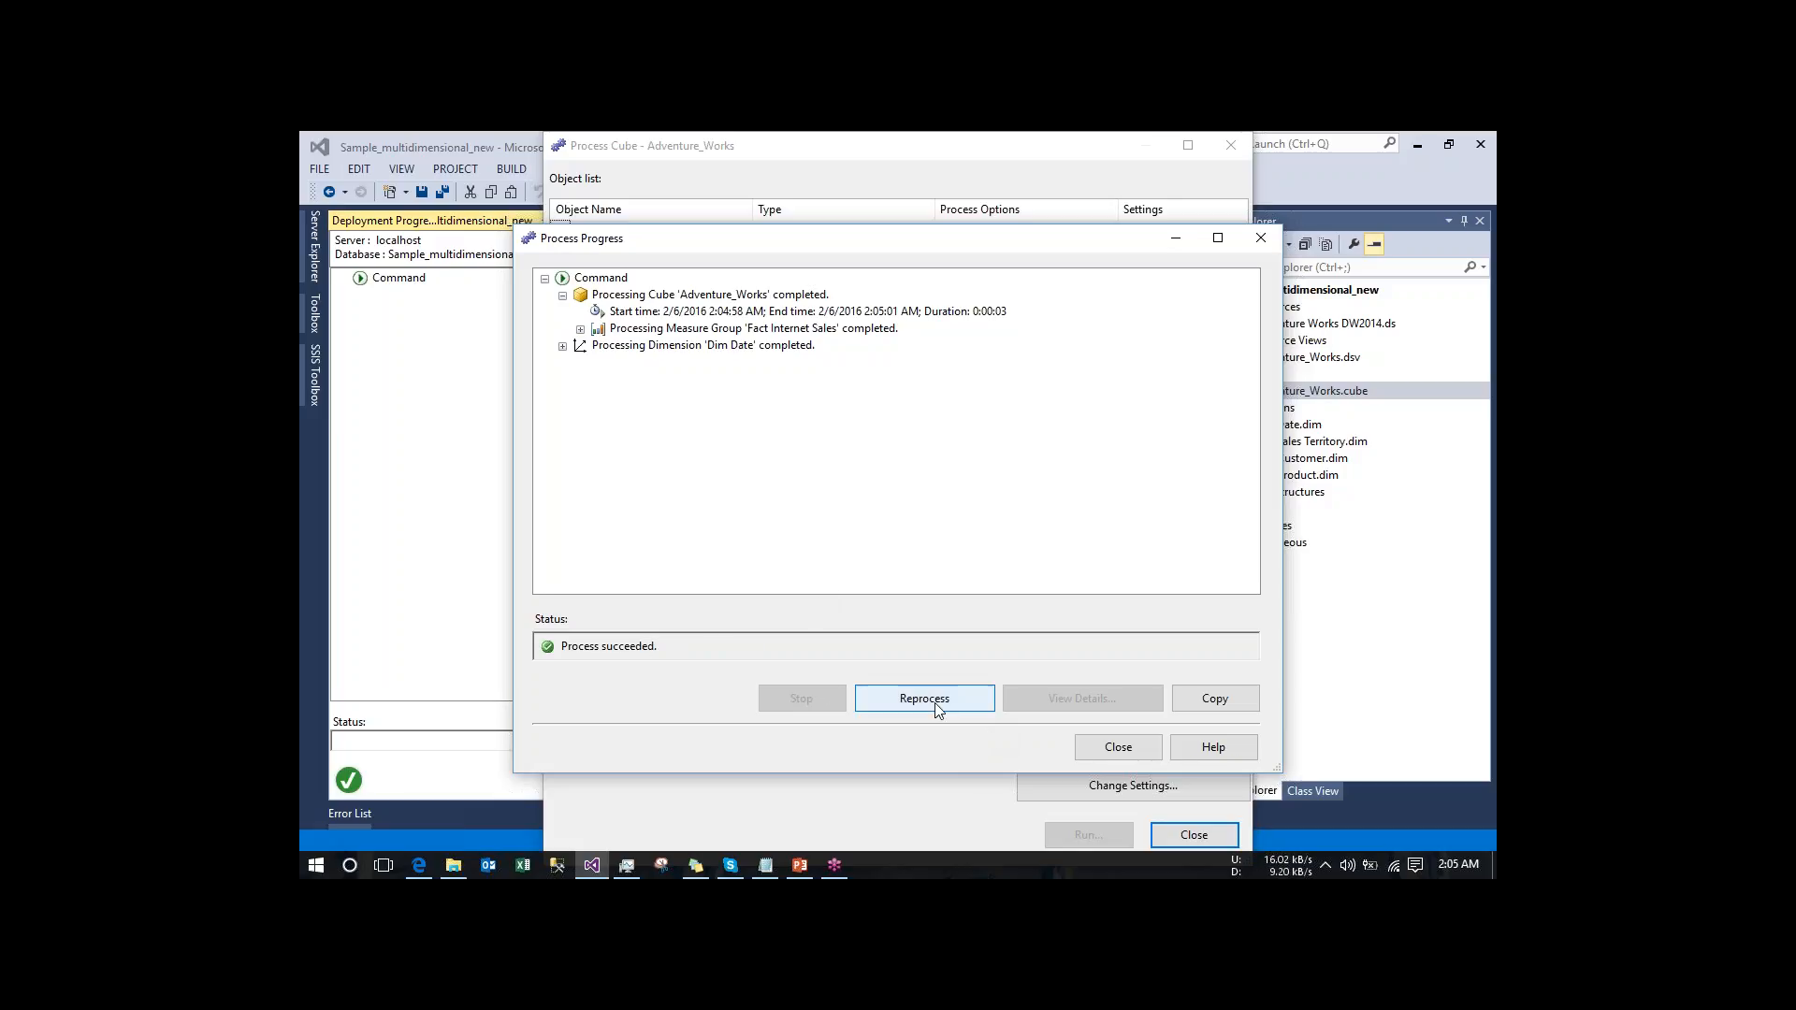
{"action": "left_click", "coordinate": [1116, 746]}
{"action": "left_click", "coordinate": [1186, 835]}
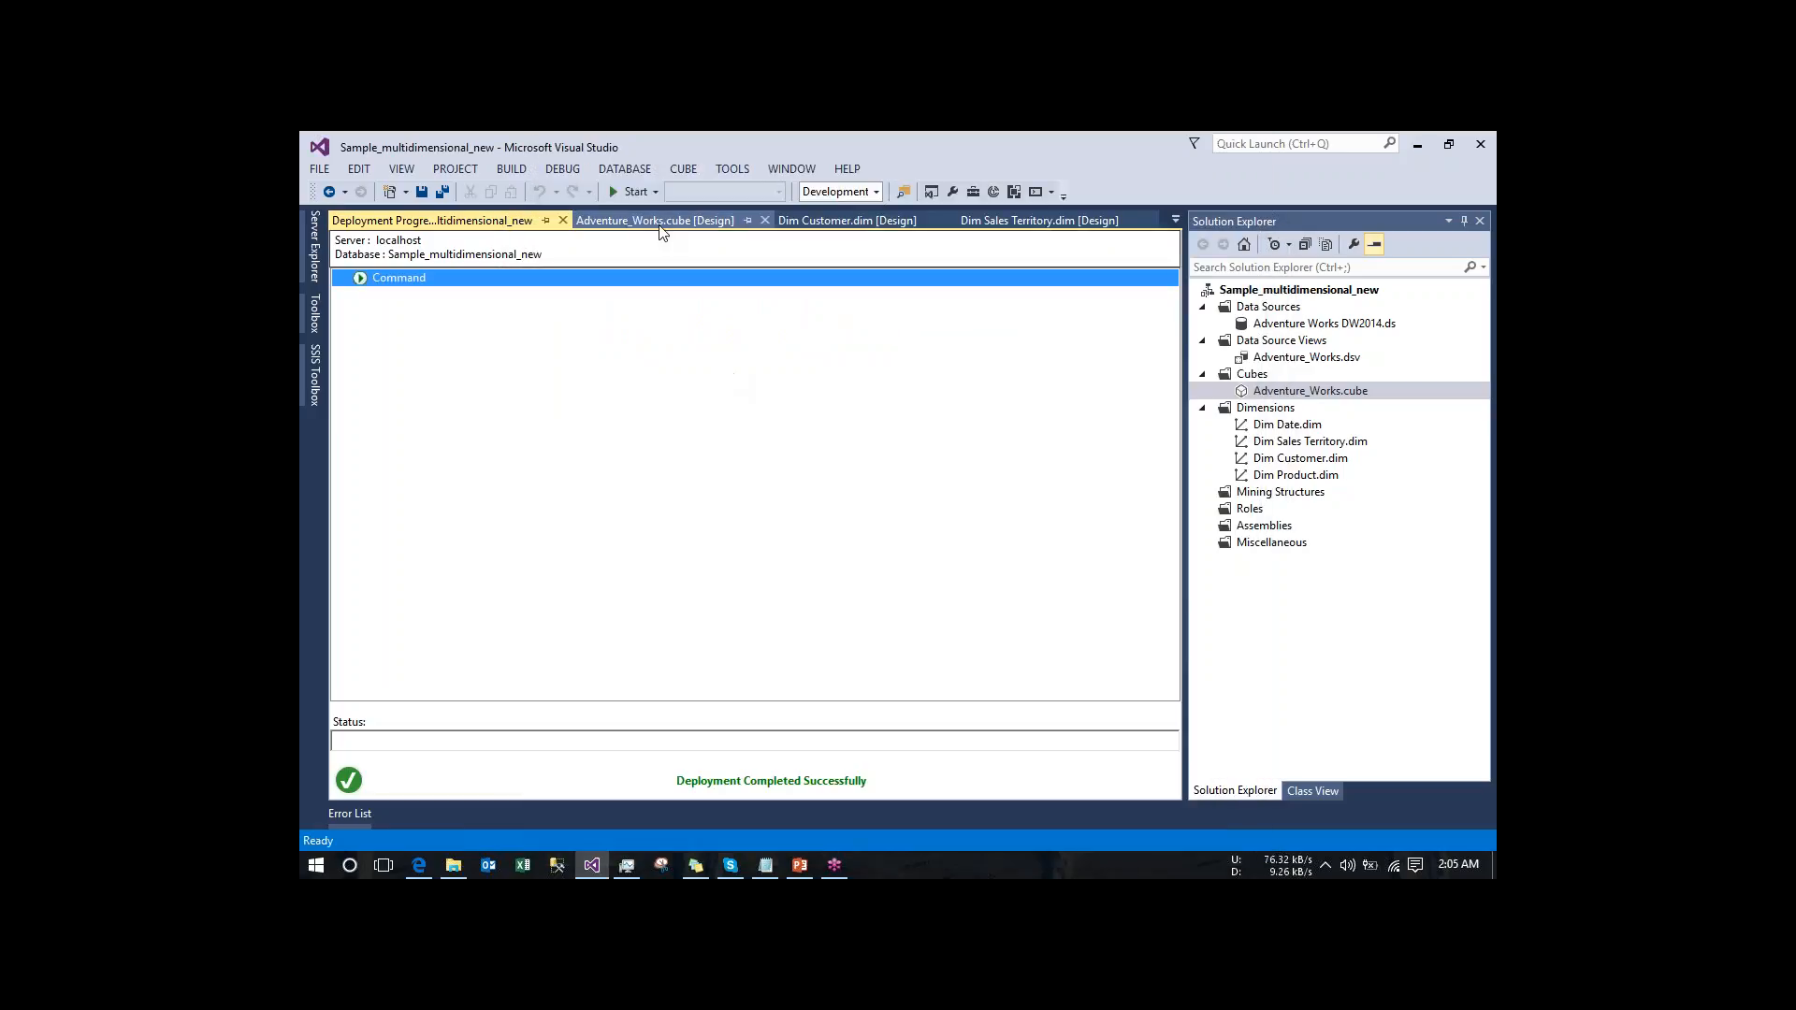
- Return to the Adventure_Works cube design and check KPI_new's value, goal and status in the KPI browser view
{"action": "left_click", "coordinate": [654, 220]}
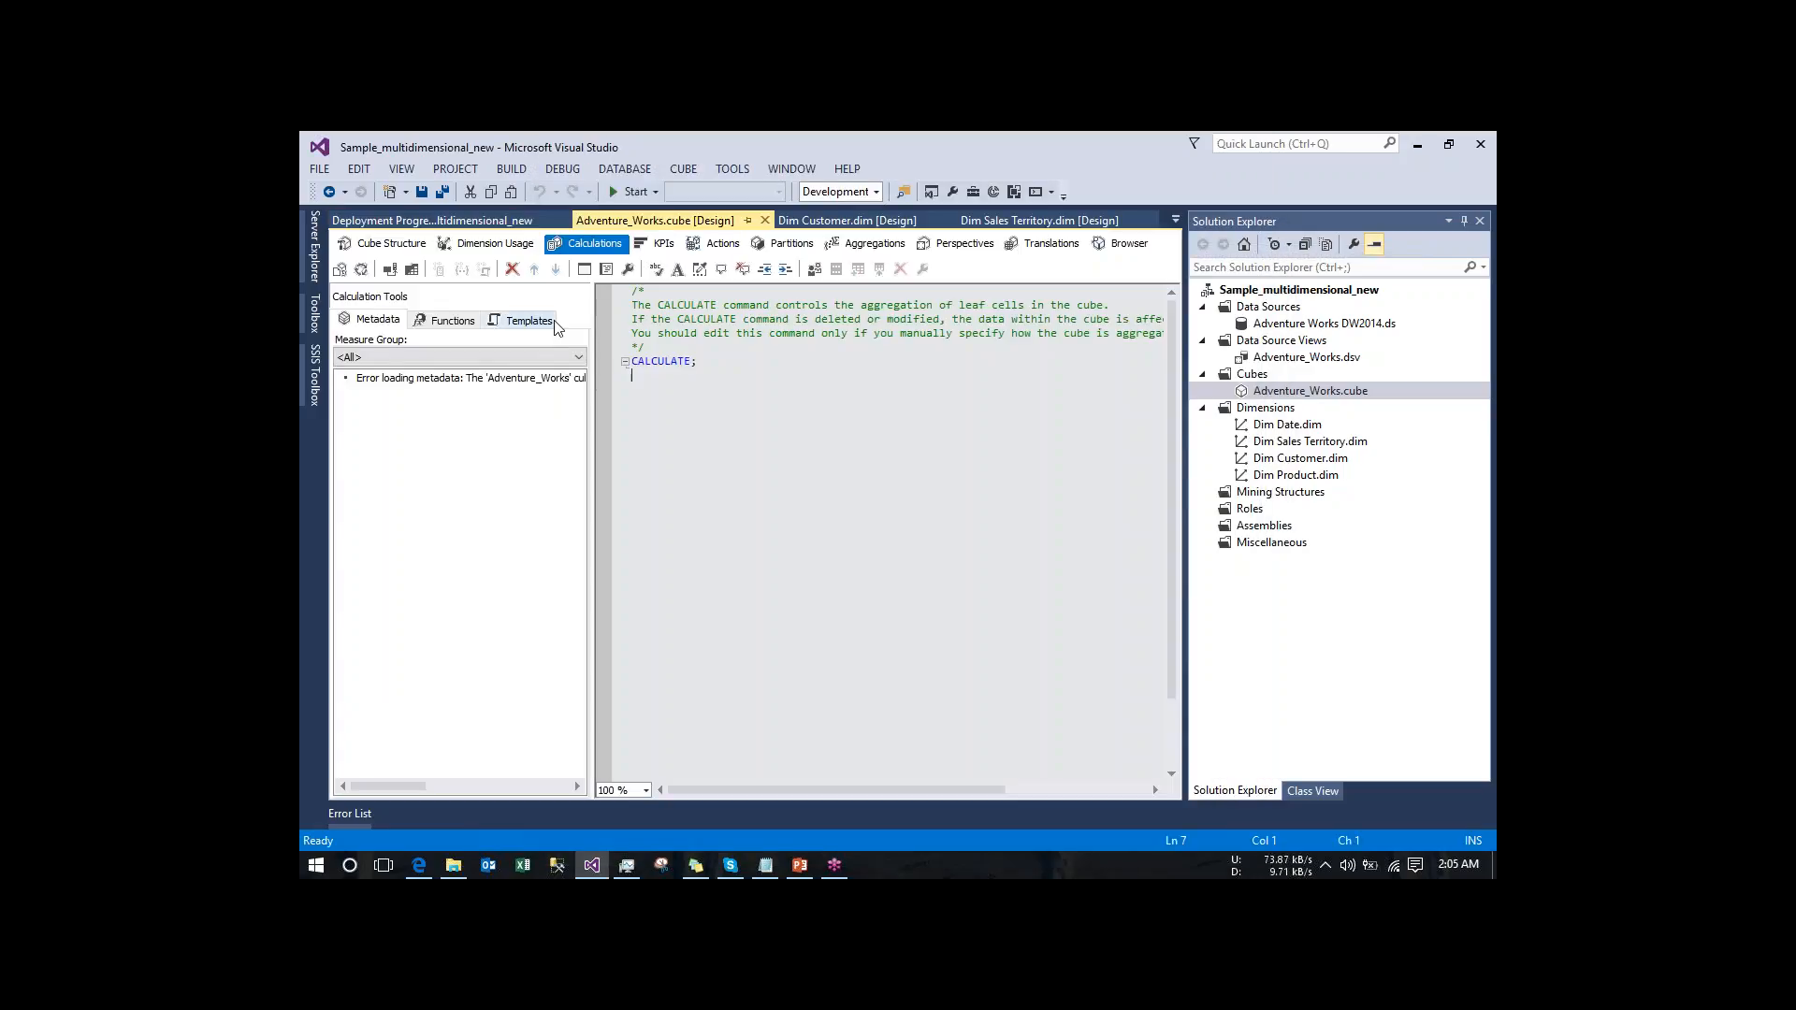
{"action": "left_click", "coordinate": [658, 243]}
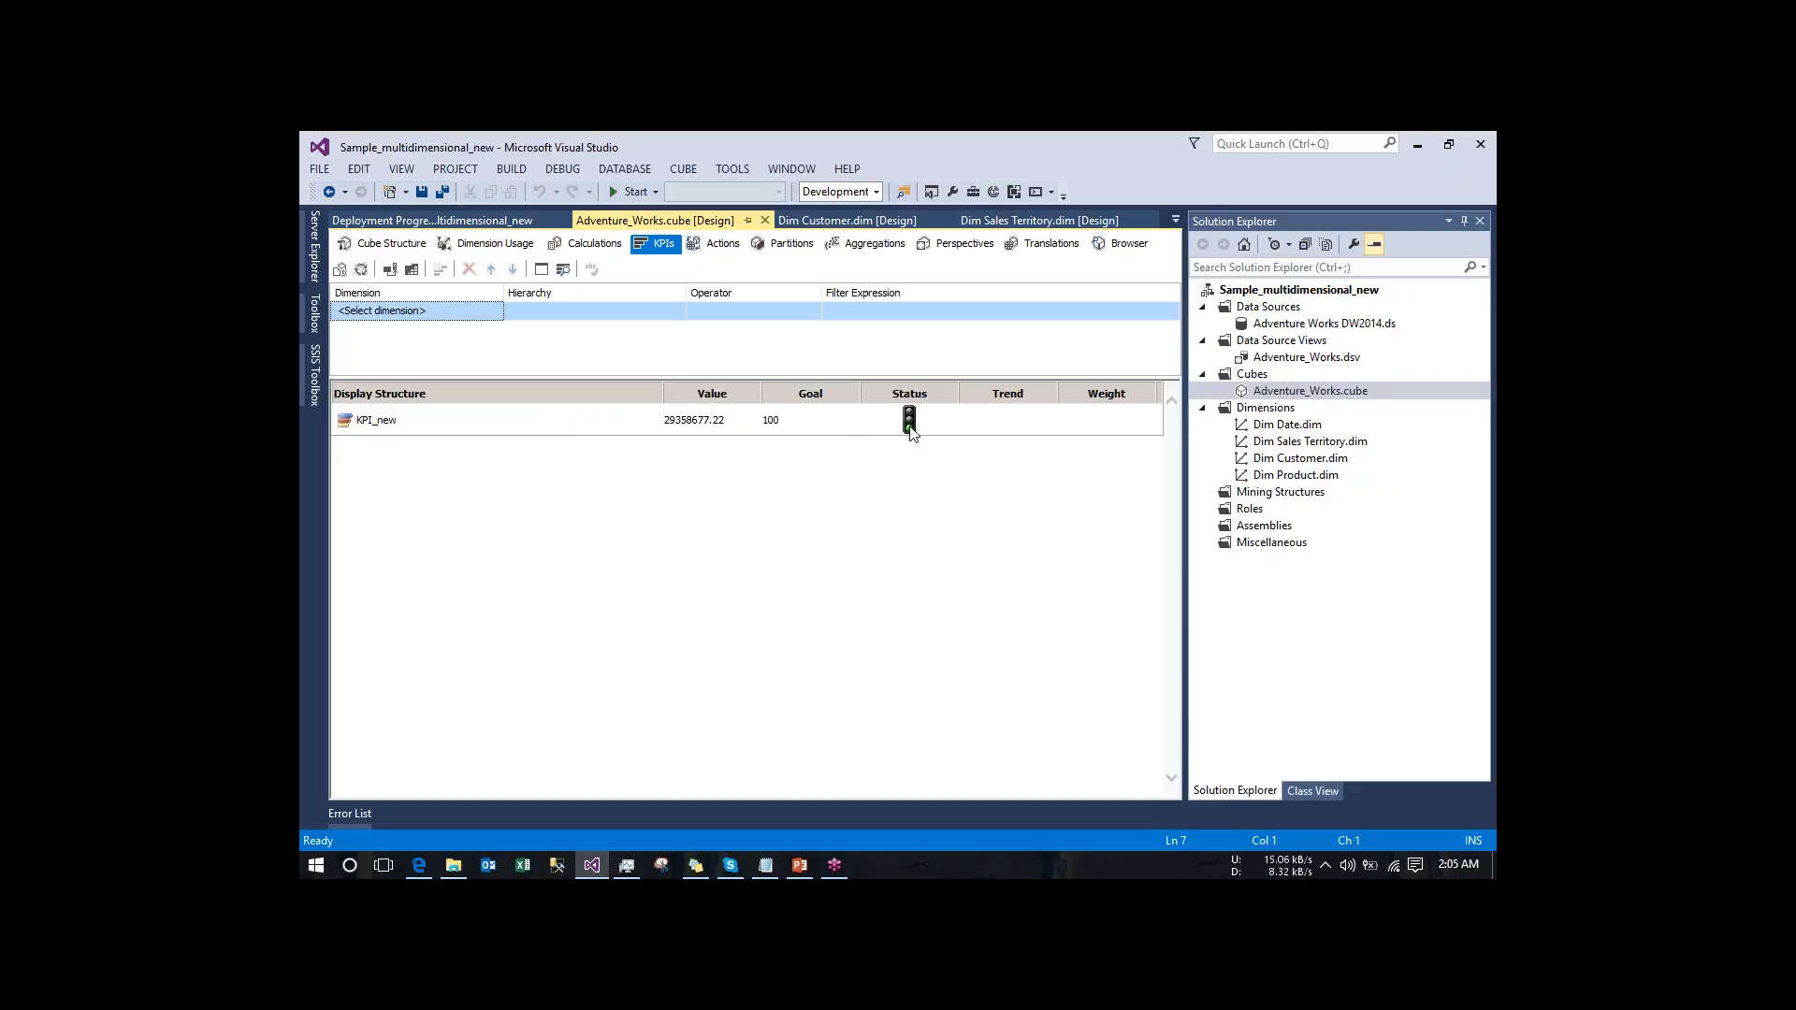
{"action": "mouse_move", "coordinate": [914, 437]}
- Browse the Adventure_Works cube and add the Value, Goal and Status of KPI_new to the query
{"action": "left_click", "coordinate": [1118, 247]}
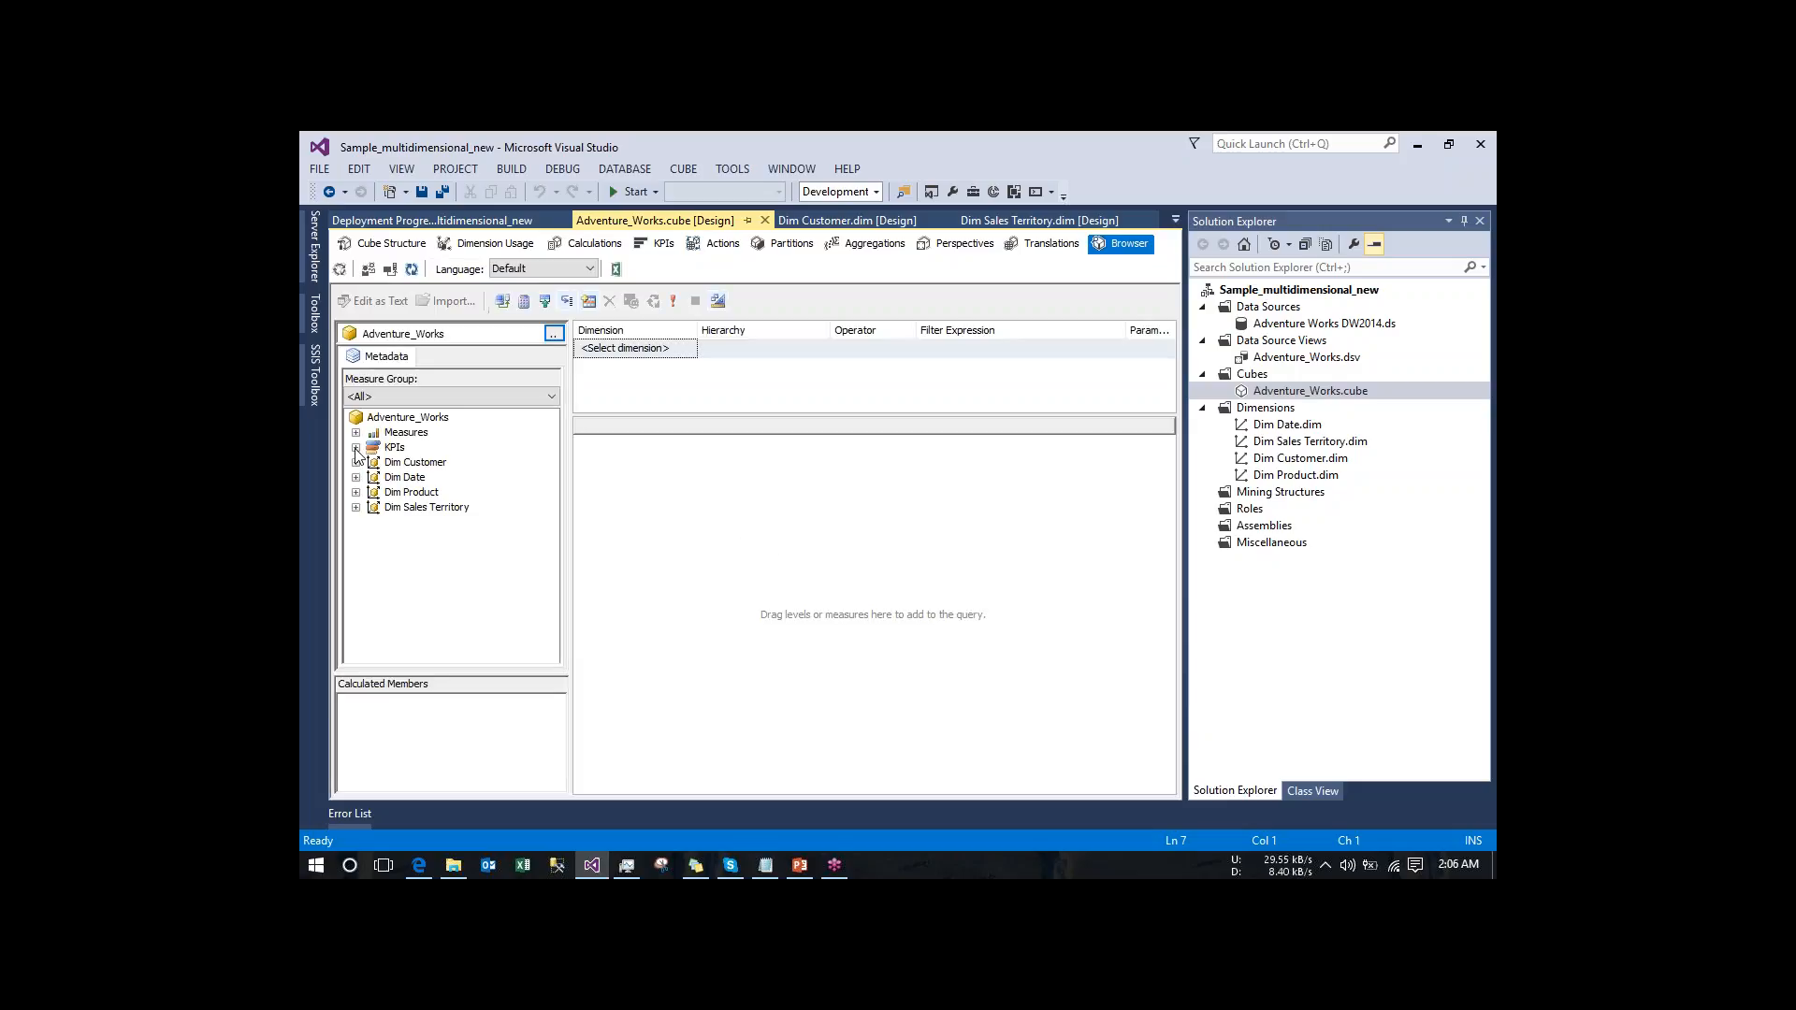
{"action": "left_click", "coordinate": [355, 448]}
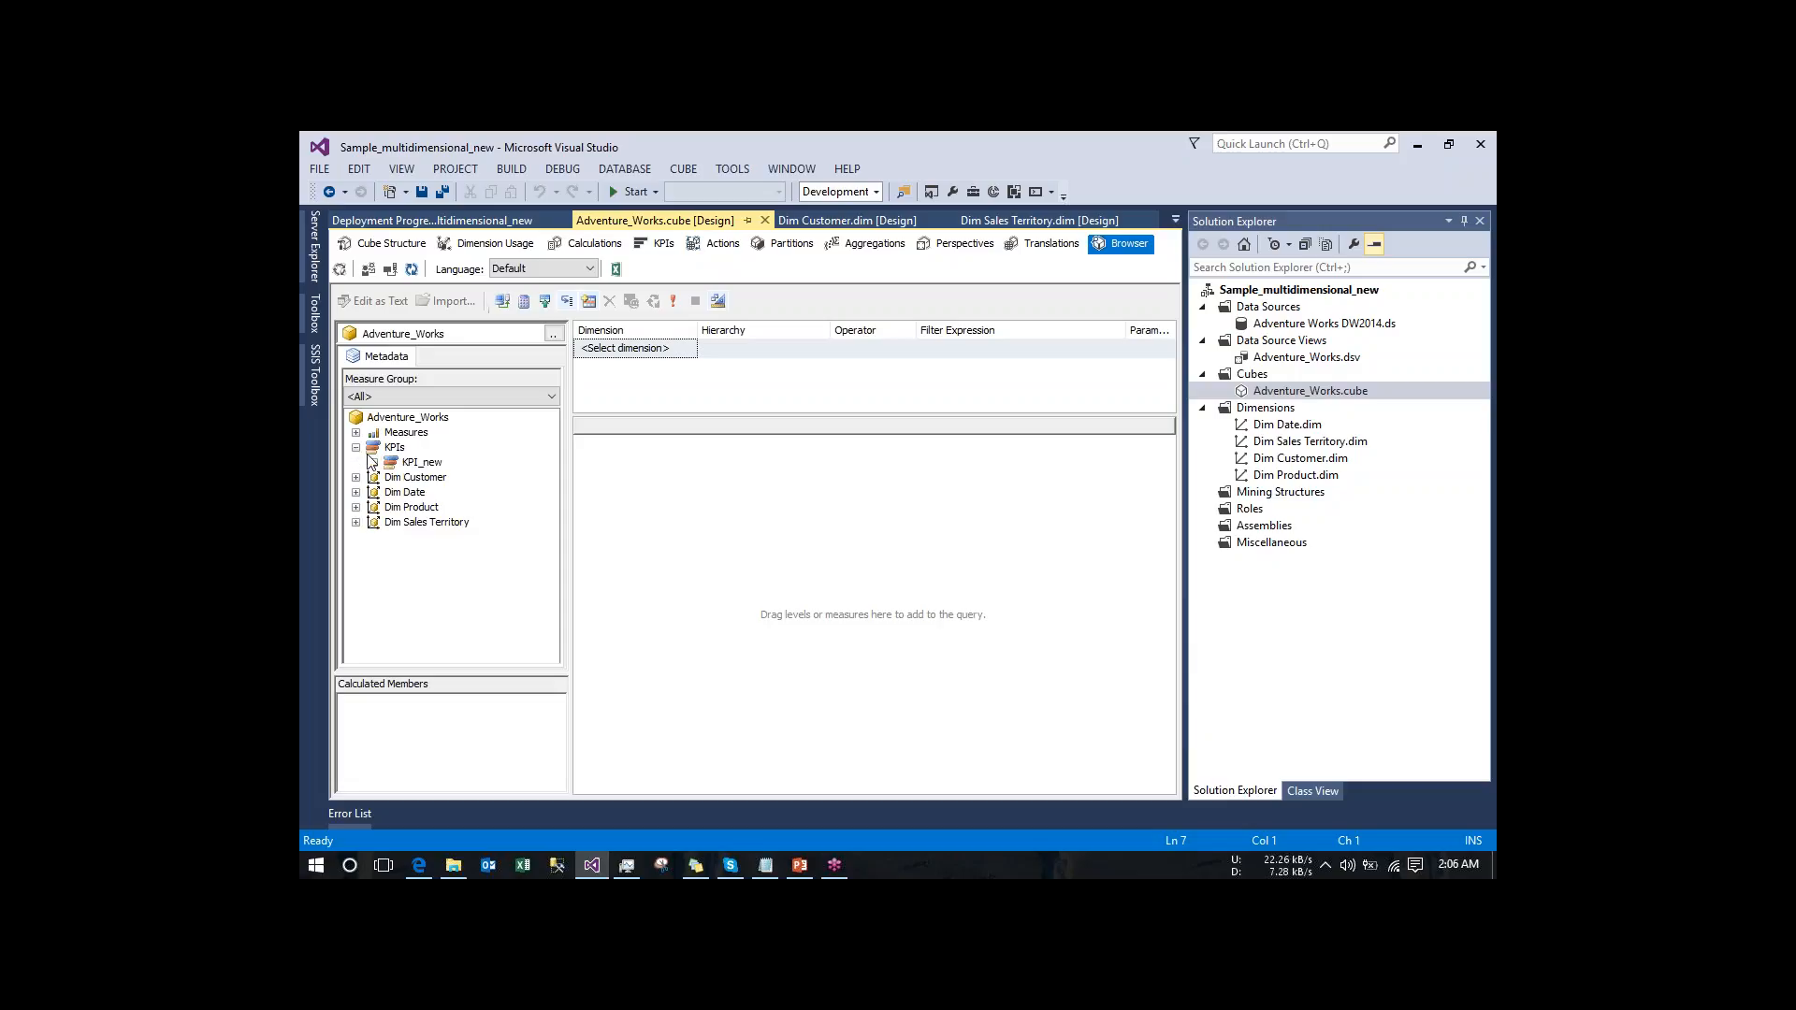
{"action": "left_click", "coordinate": [373, 462]}
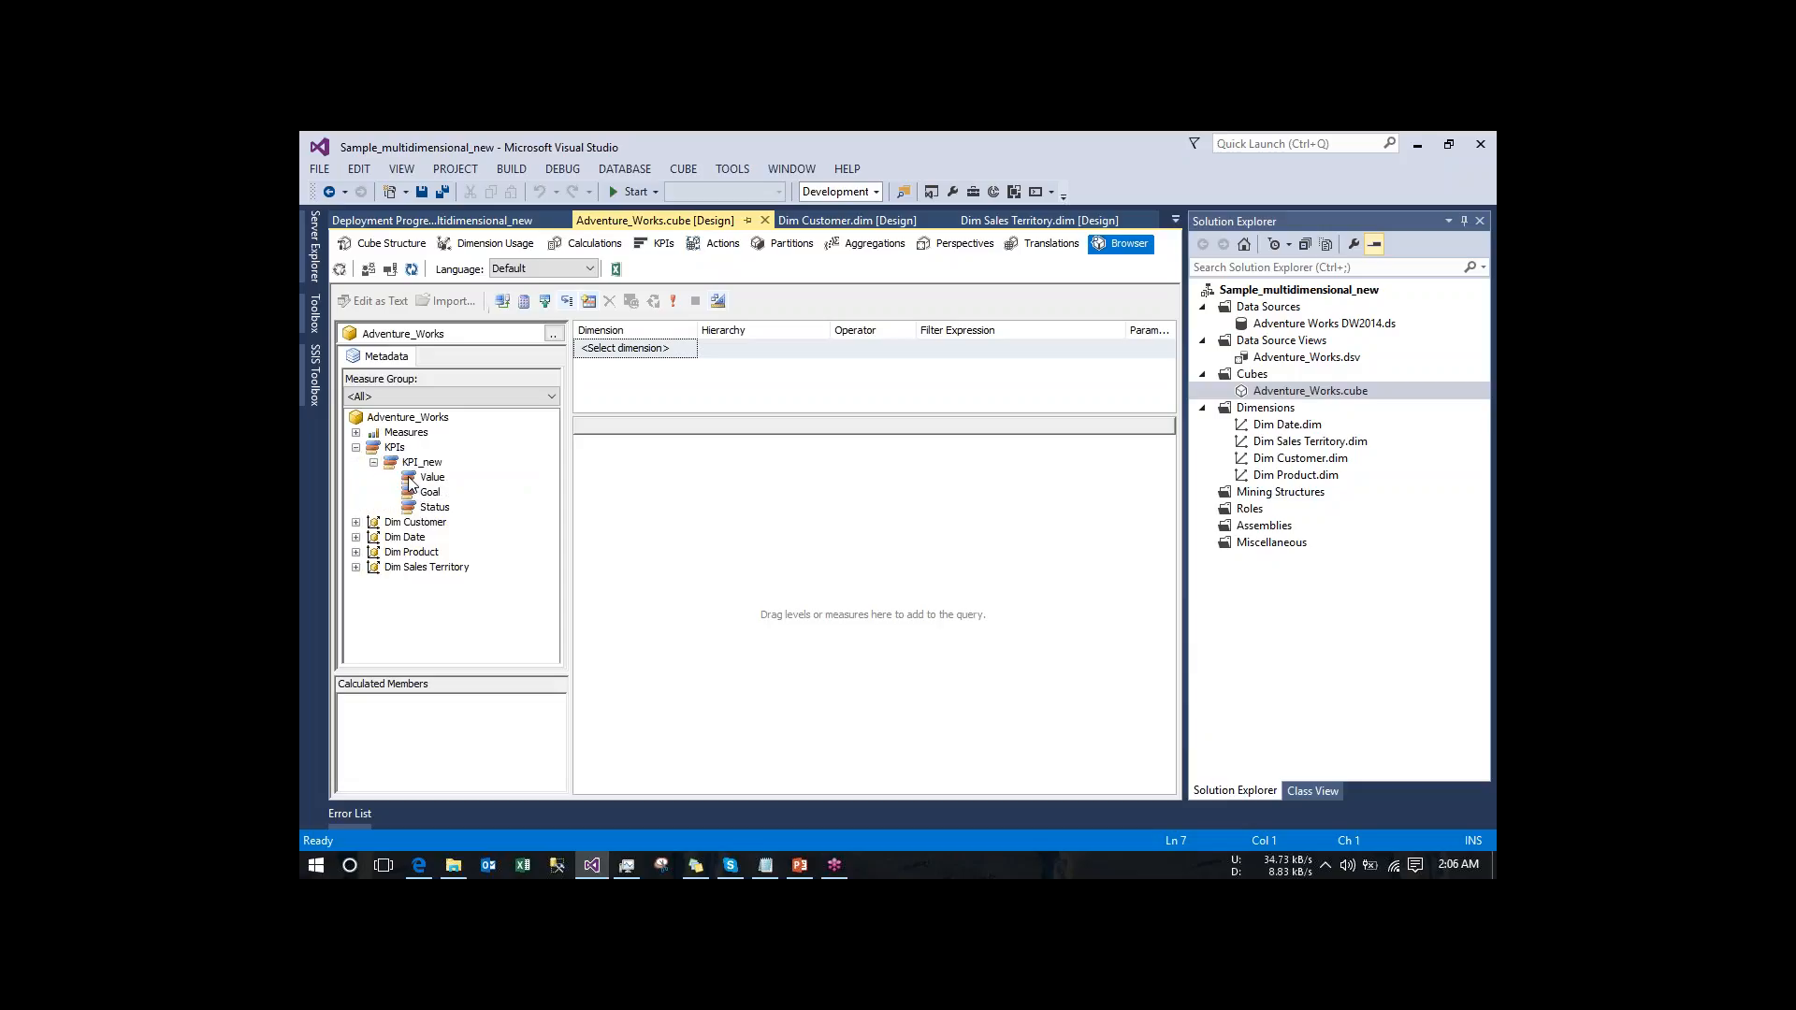
{"action": "left_click_drag", "start_coordinate": [409, 483], "coordinate": [640, 488]}
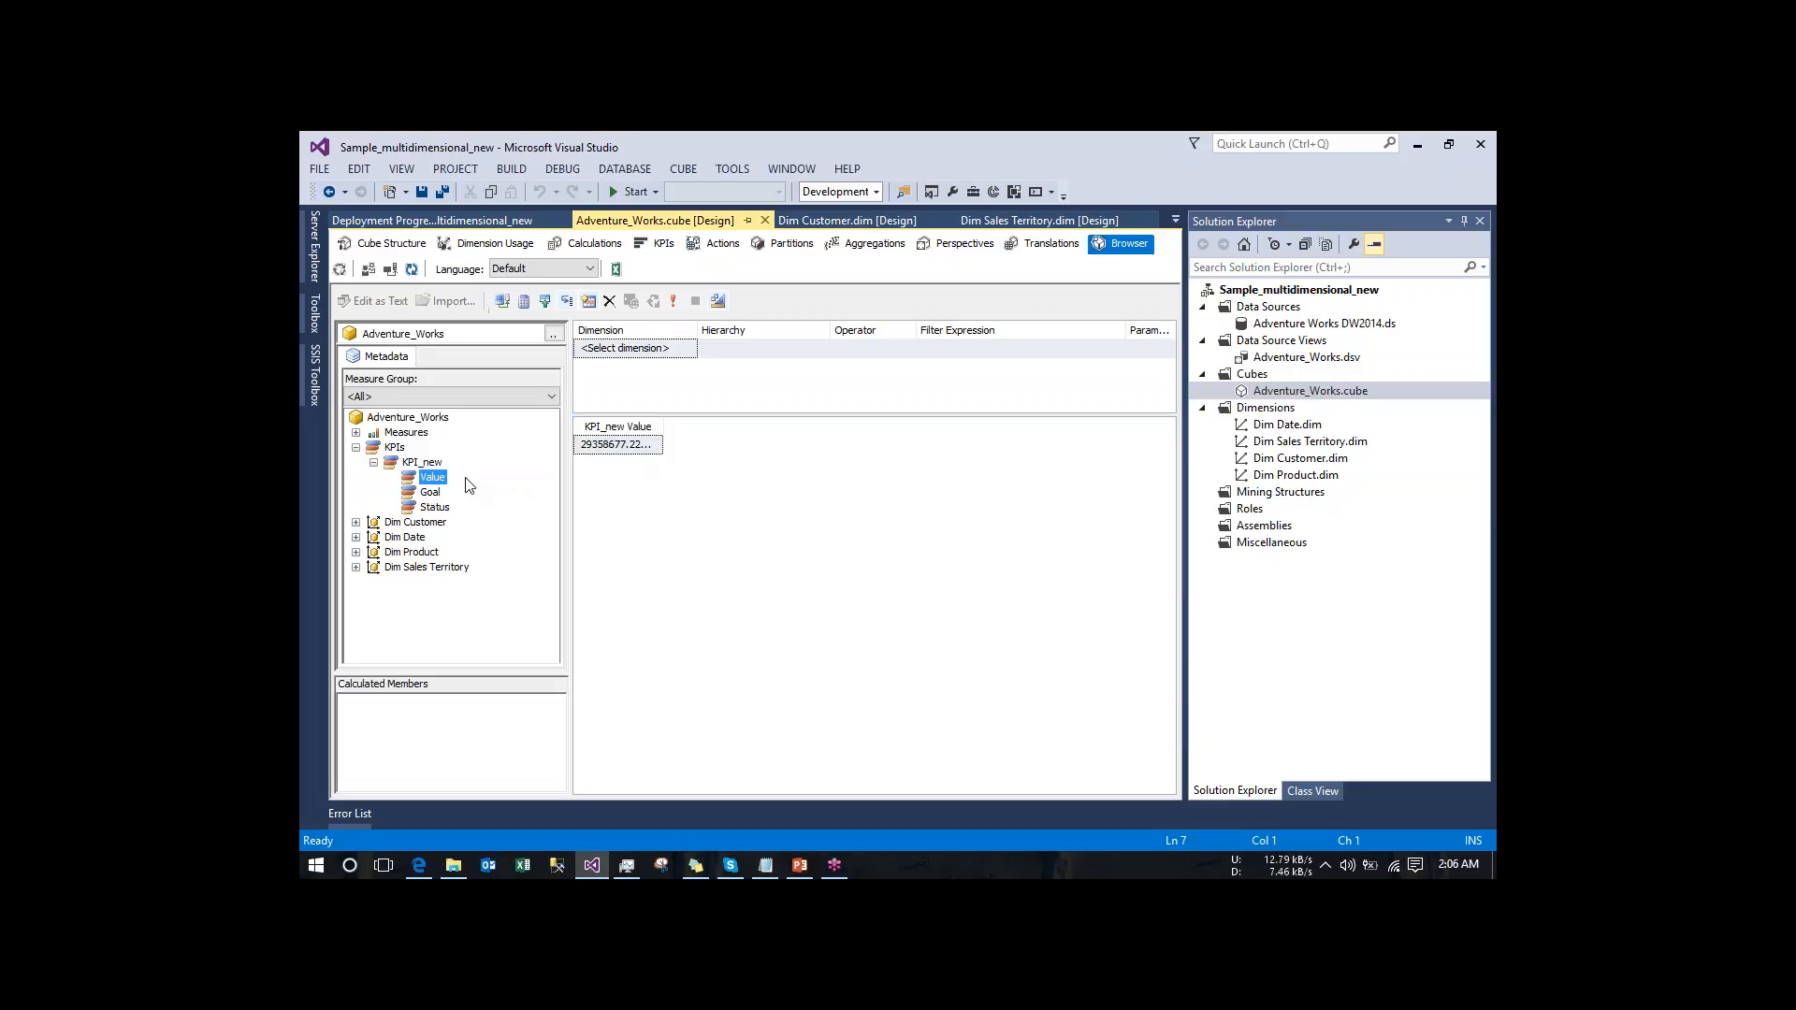
{"action": "left_click", "coordinate": [427, 495]}
{"action": "left_click_drag", "start_coordinate": [429, 492], "coordinate": [730, 454]}
{"action": "left_click_drag", "start_coordinate": [434, 507], "coordinate": [812, 454]}
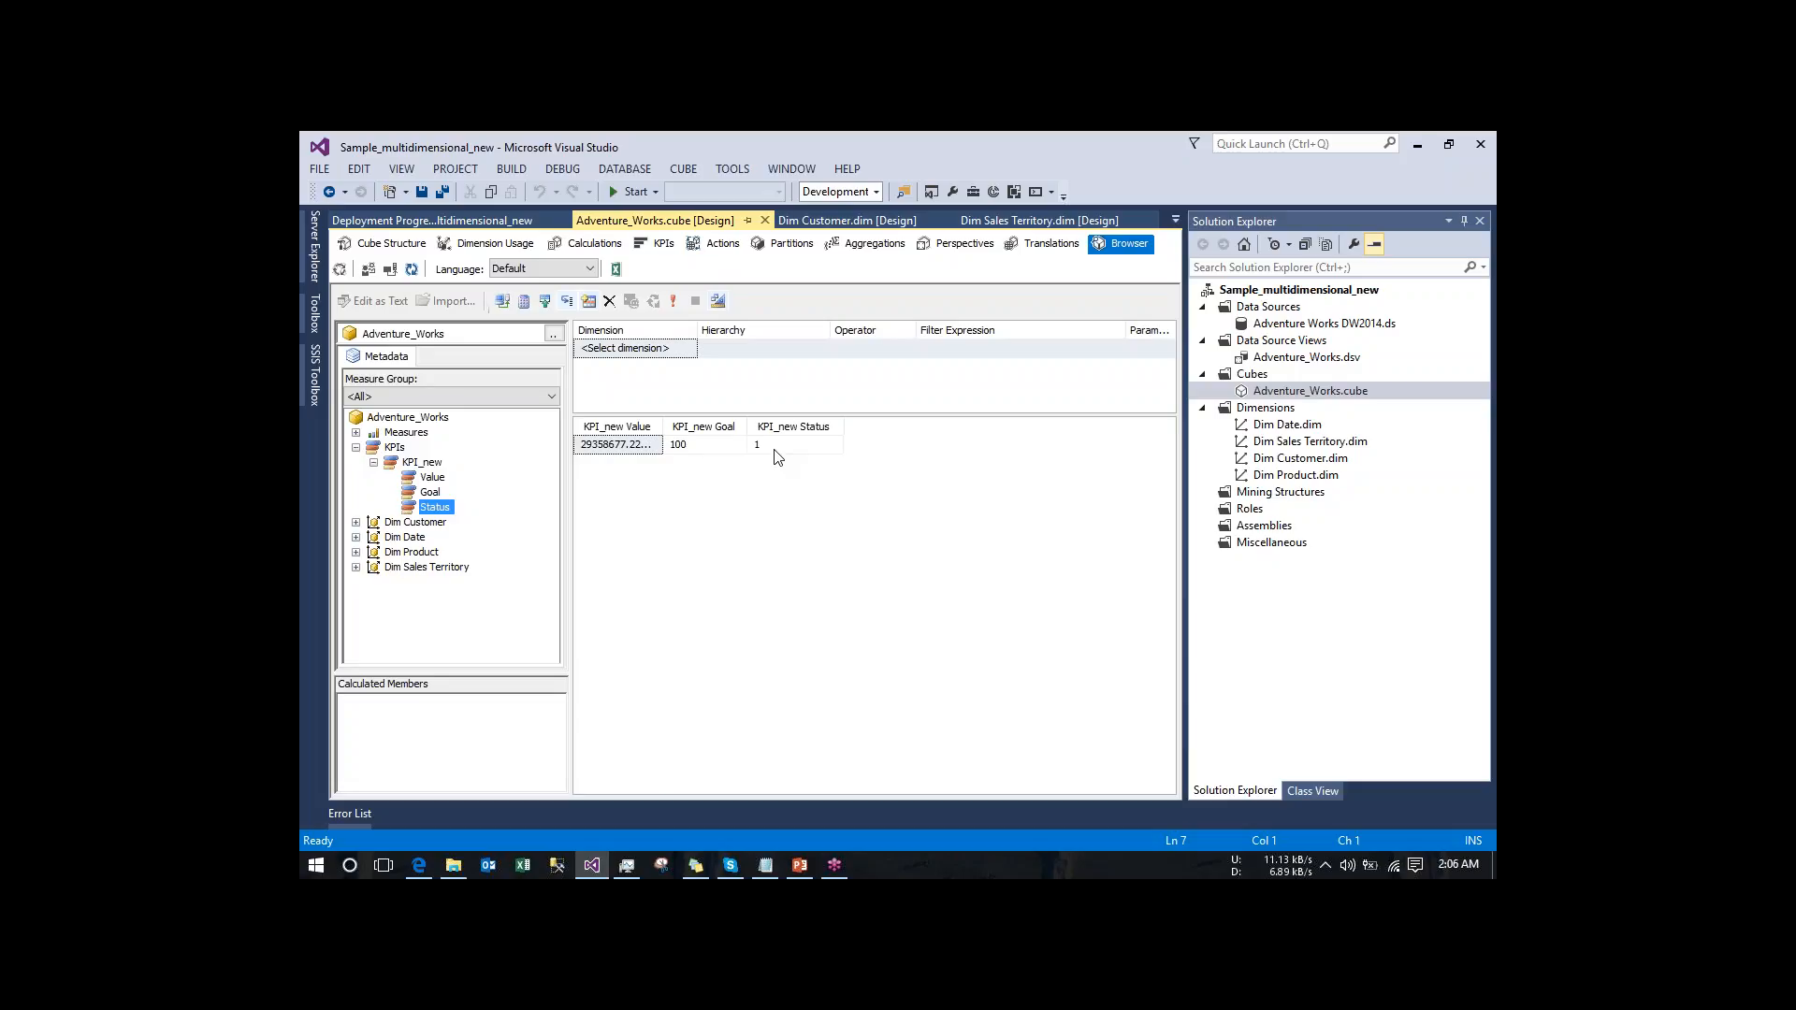
- Show the KPI_new definition in form view and review its status expression
{"action": "left_click", "coordinate": [649, 244]}
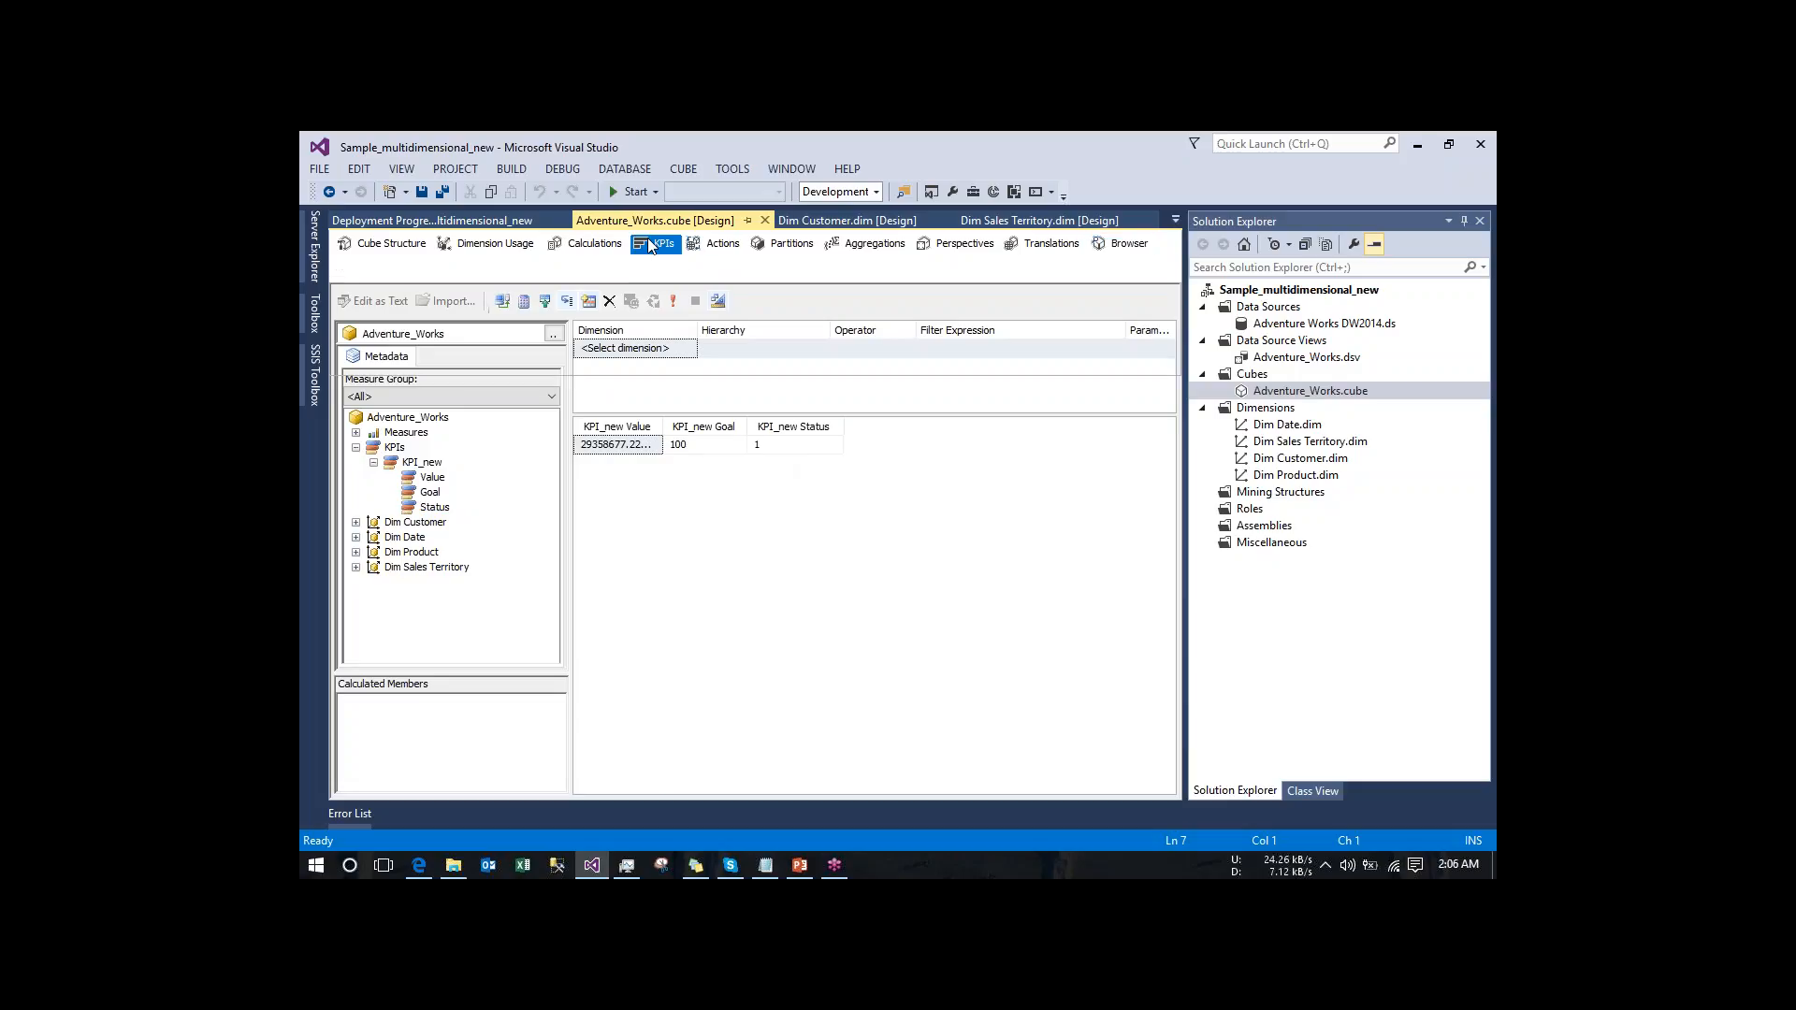
{"action": "left_click", "coordinate": [539, 271]}
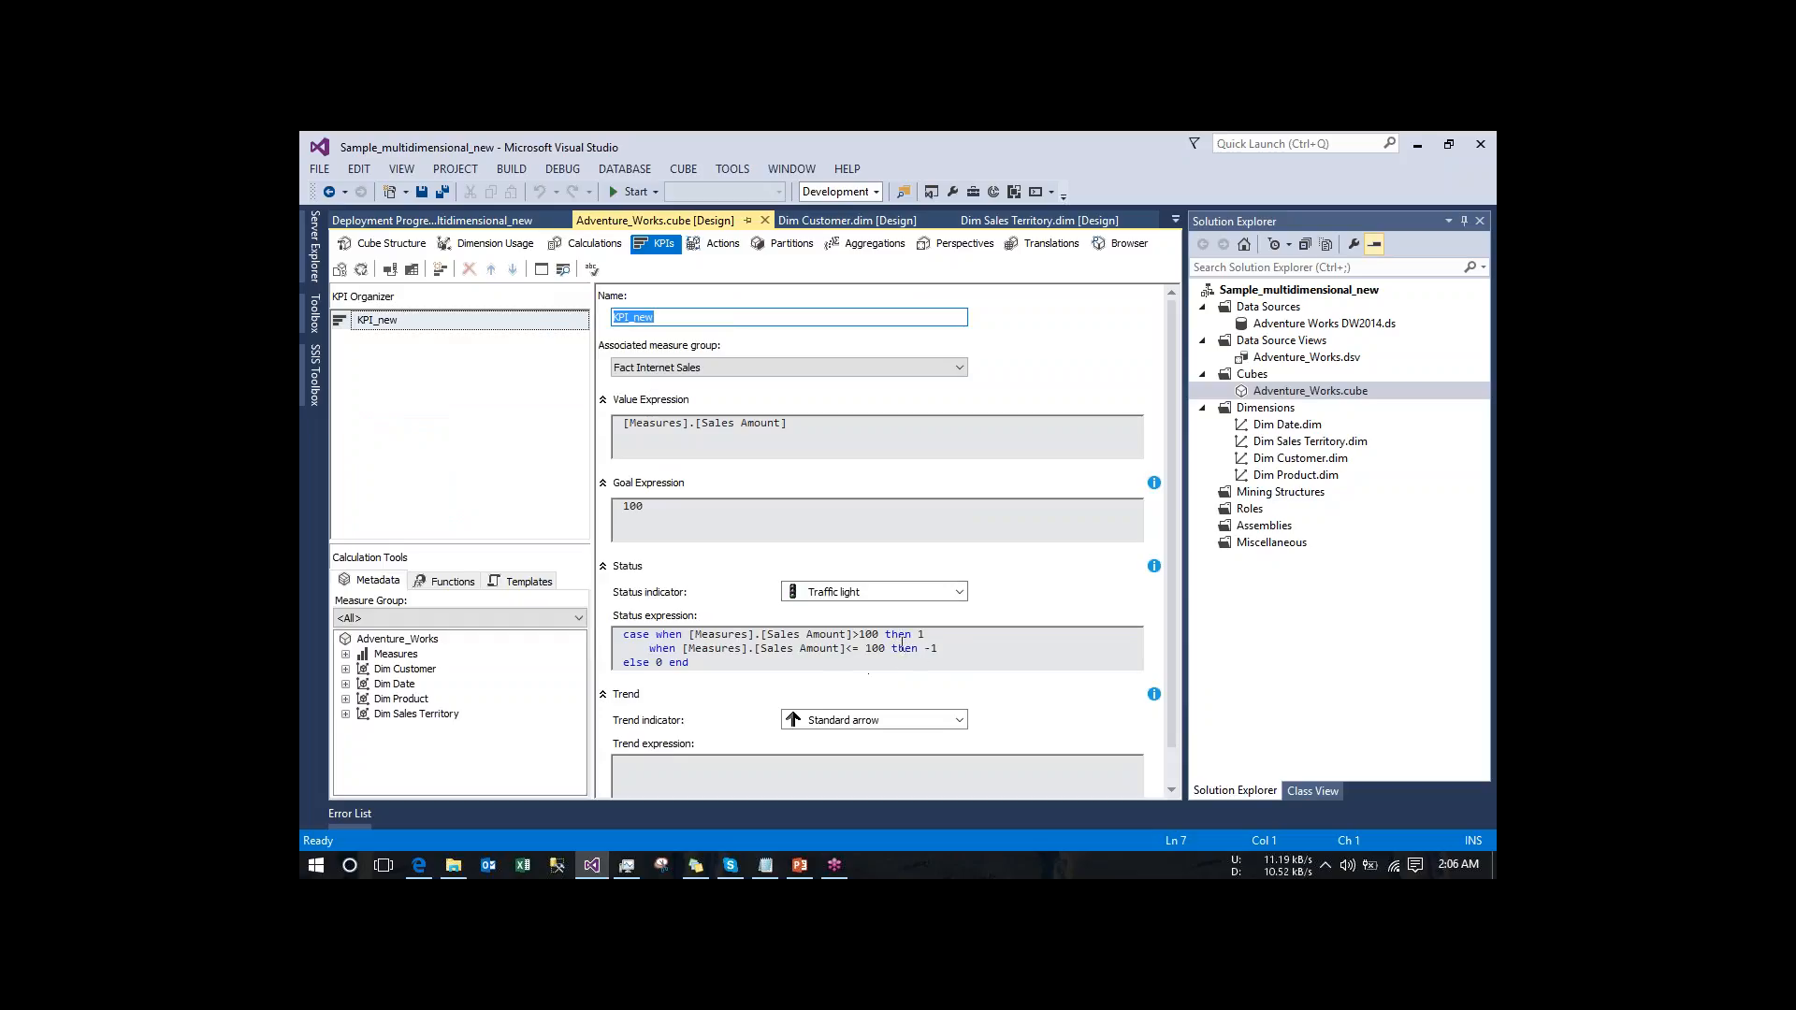
- Add the First Name attribute of Dim Customer as the first column of the cube browser query
{"action": "left_click", "coordinate": [1119, 245]}
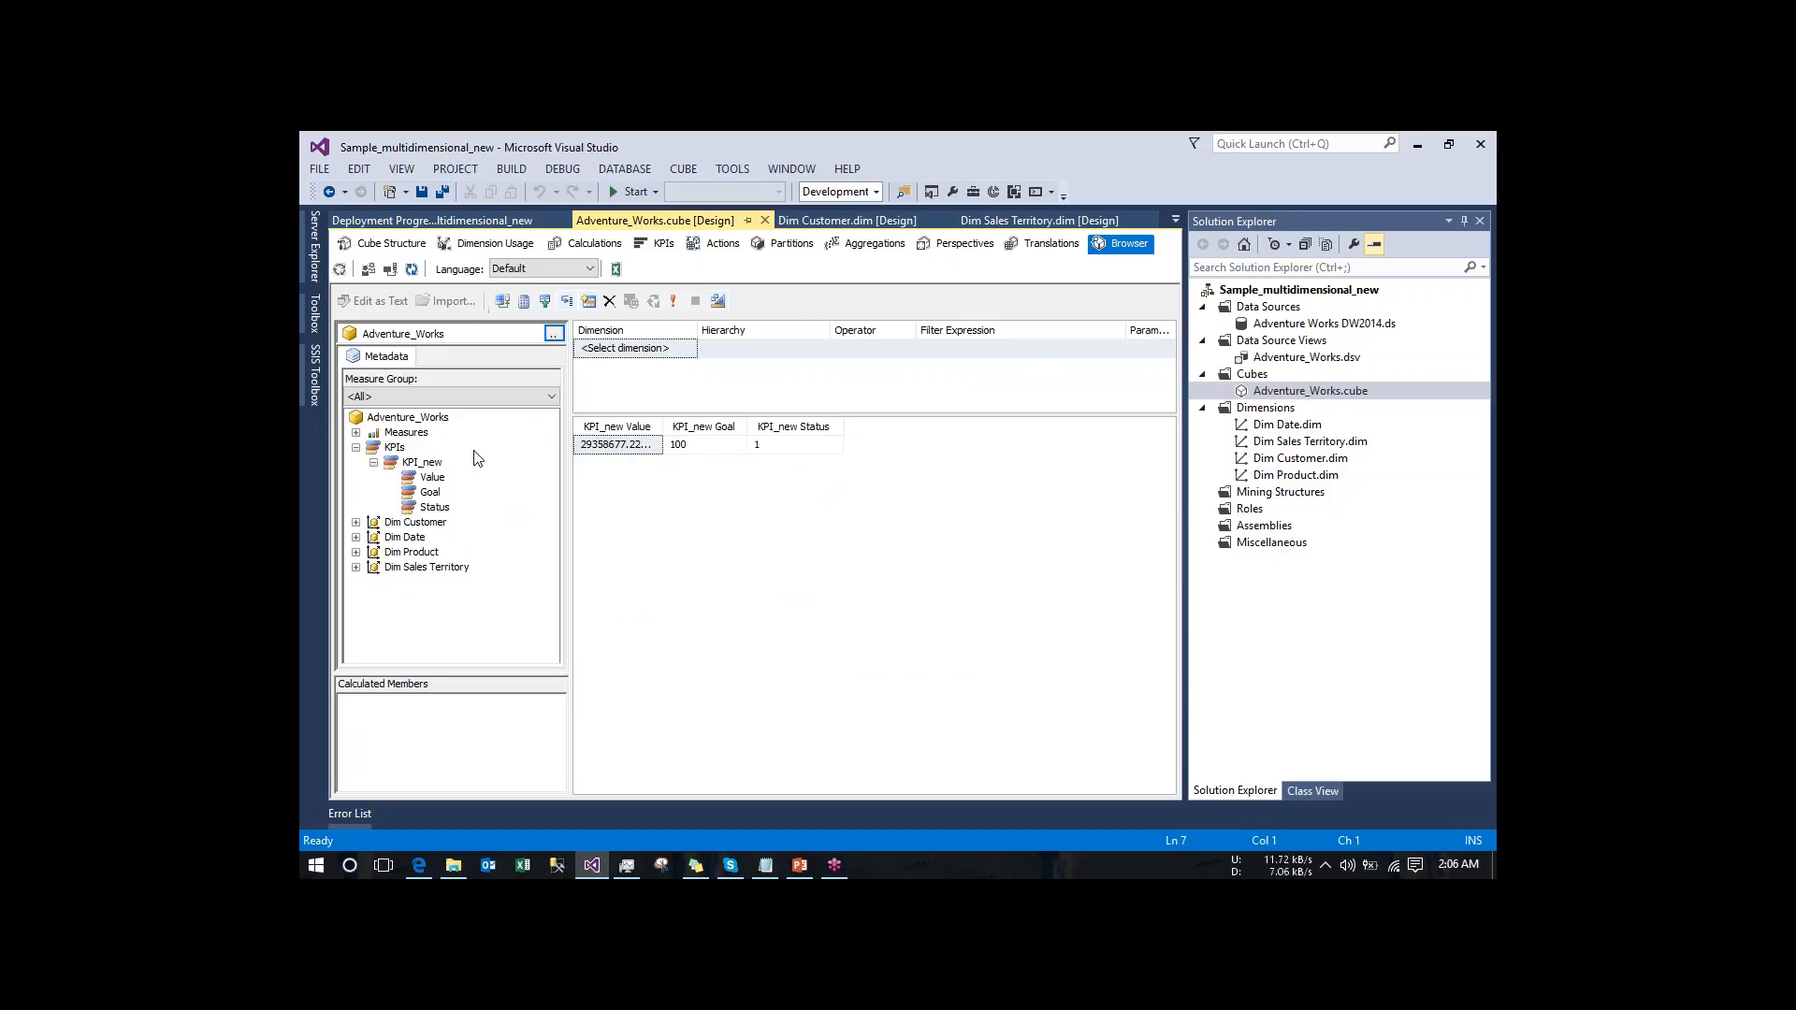
{"action": "left_click", "coordinate": [357, 522]}
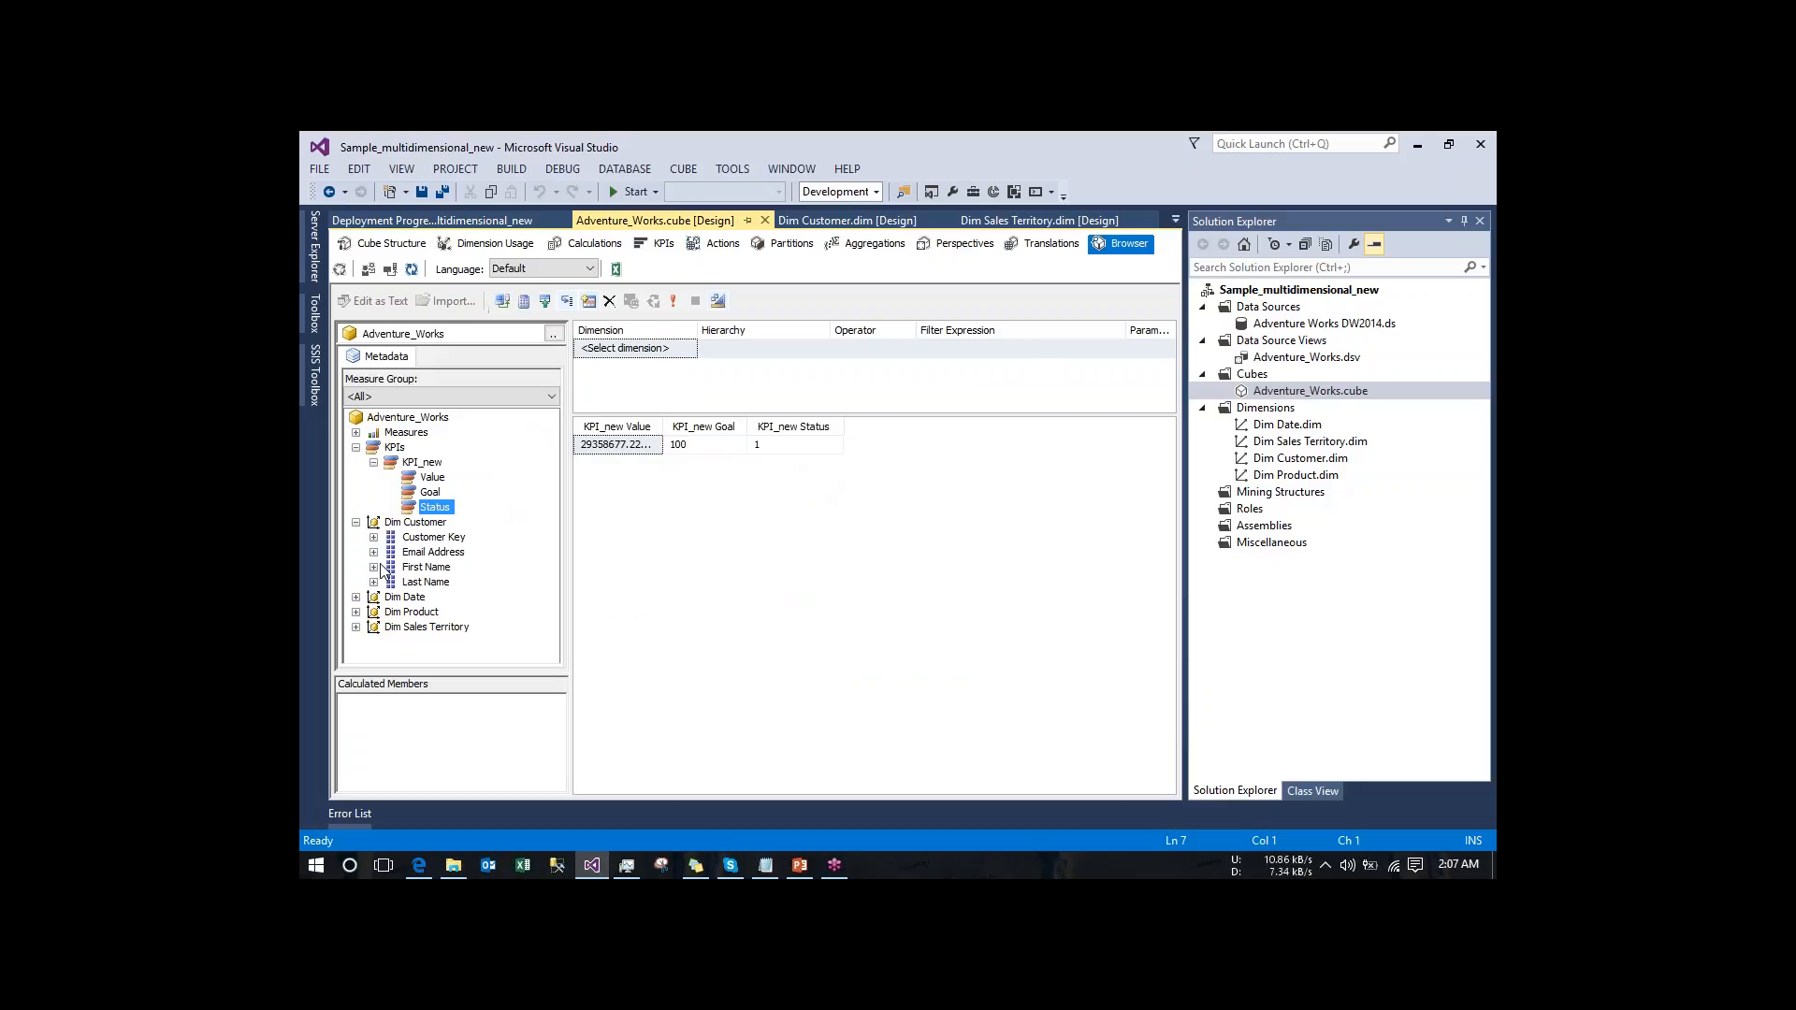
{"action": "left_click", "coordinate": [375, 567]}
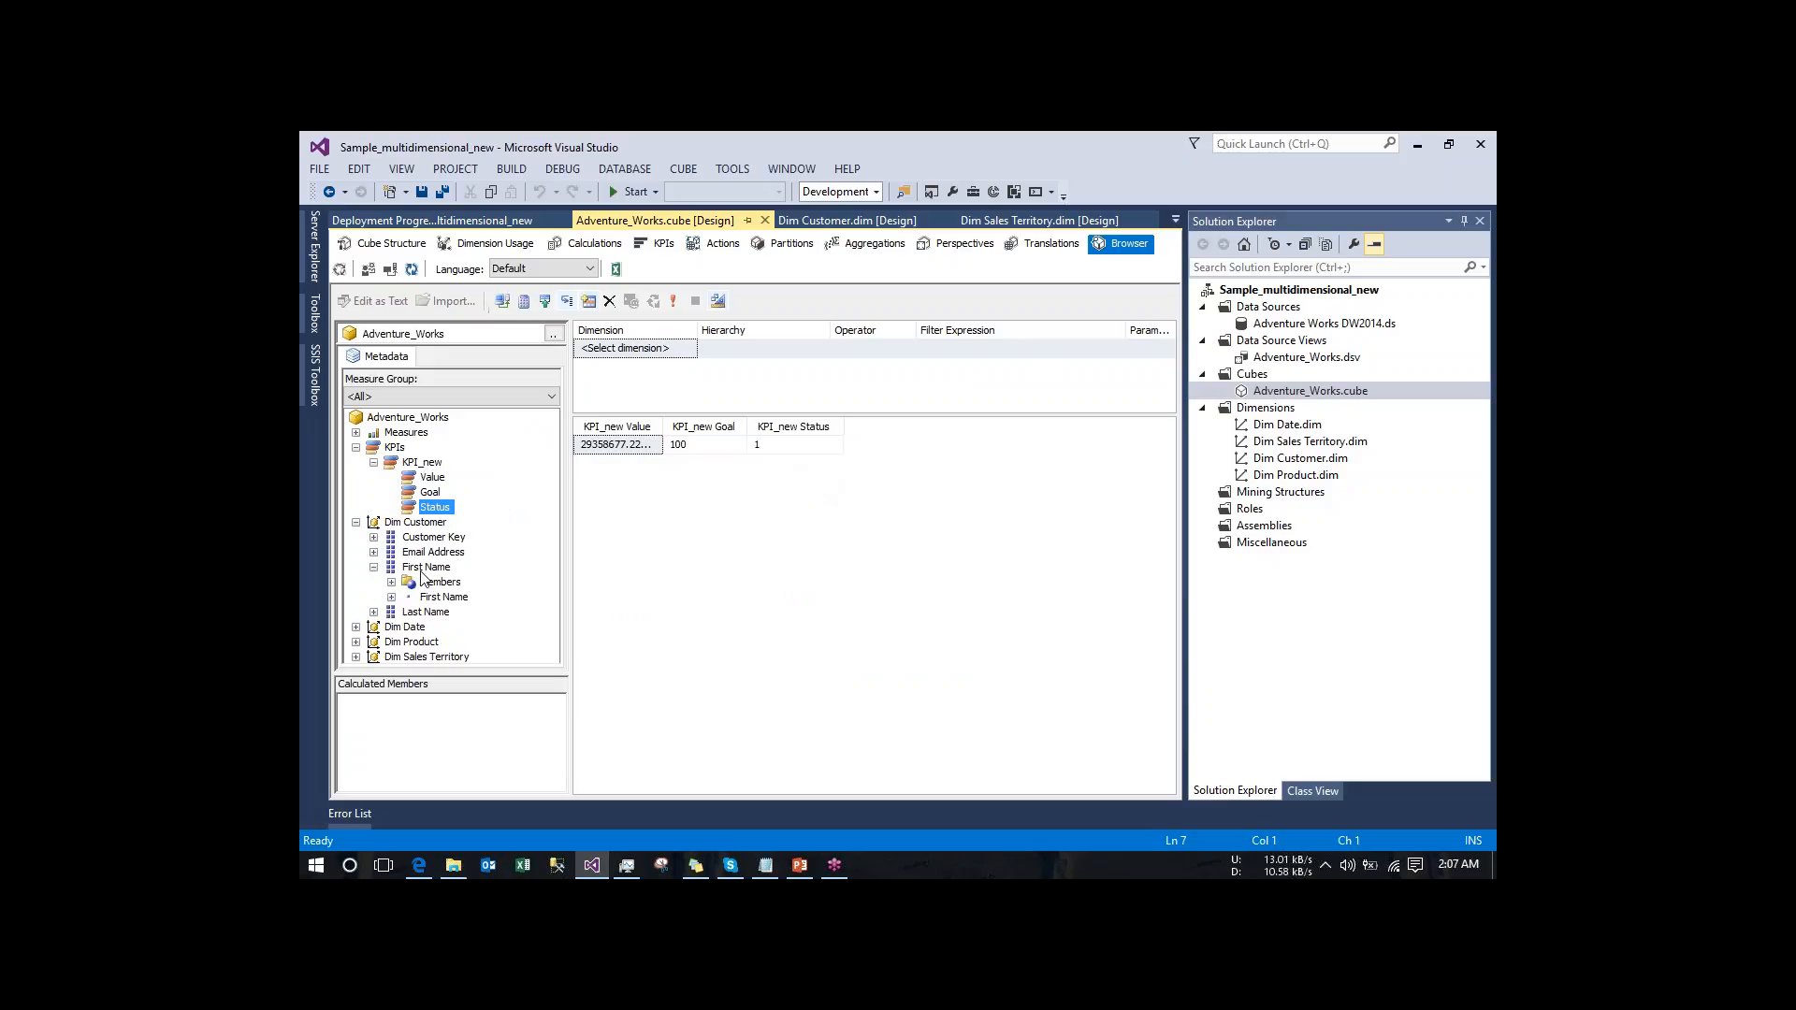
{"action": "left_click_drag", "start_coordinate": [422, 569], "coordinate": [604, 472]}
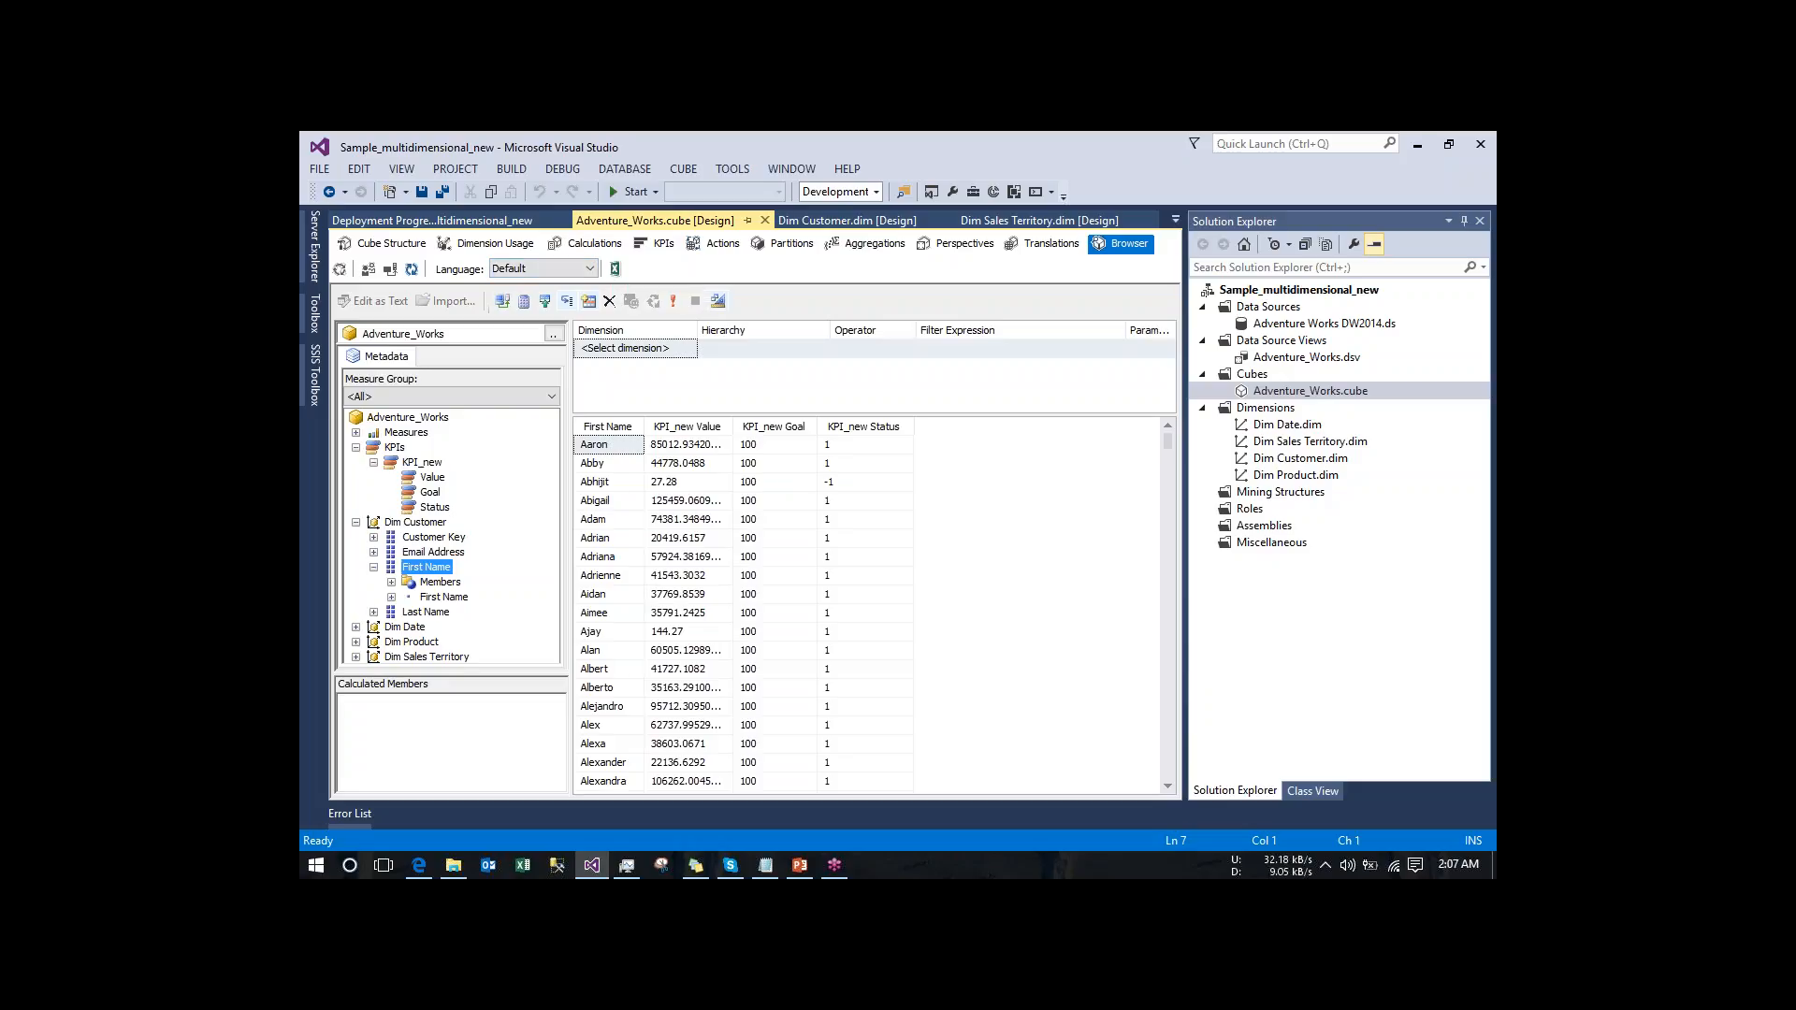
- Analyze the cube in Excel with data connections enabled, and collapse the Fact Internet Sales and Dim Customer field groups
{"action": "left_click", "coordinate": [616, 270]}
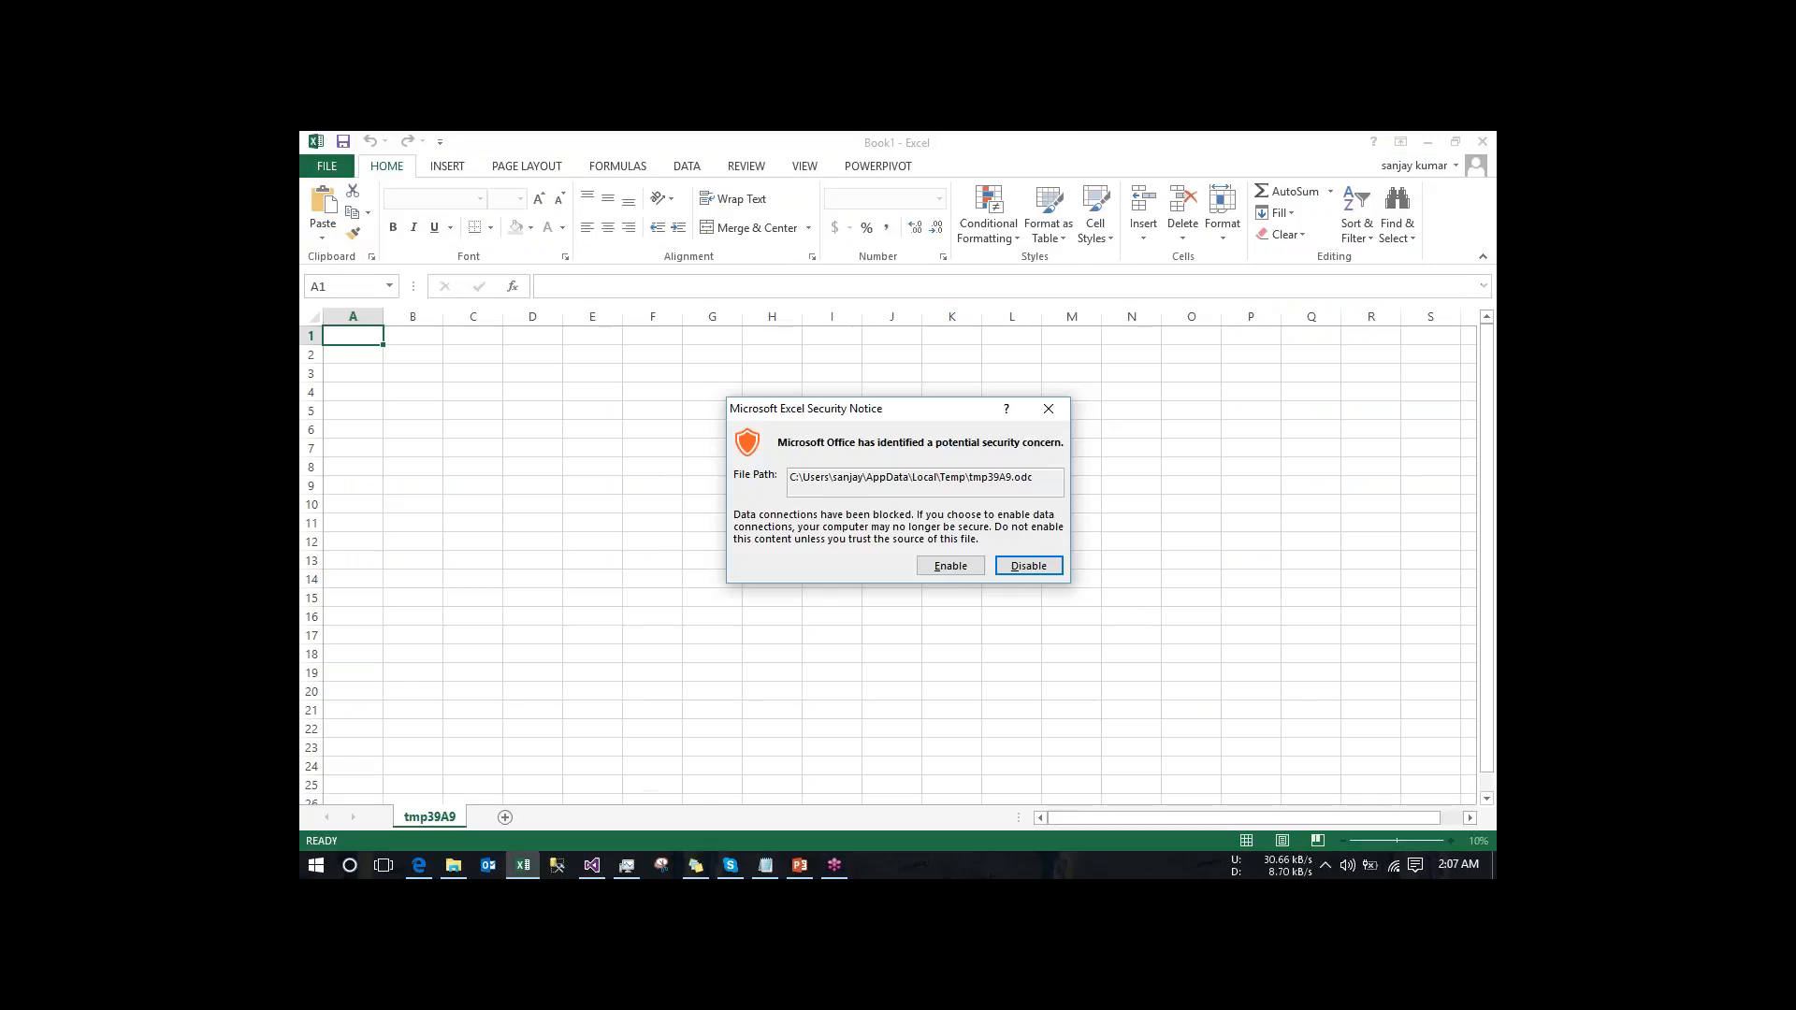
{"action": "left_click", "coordinate": [963, 569]}
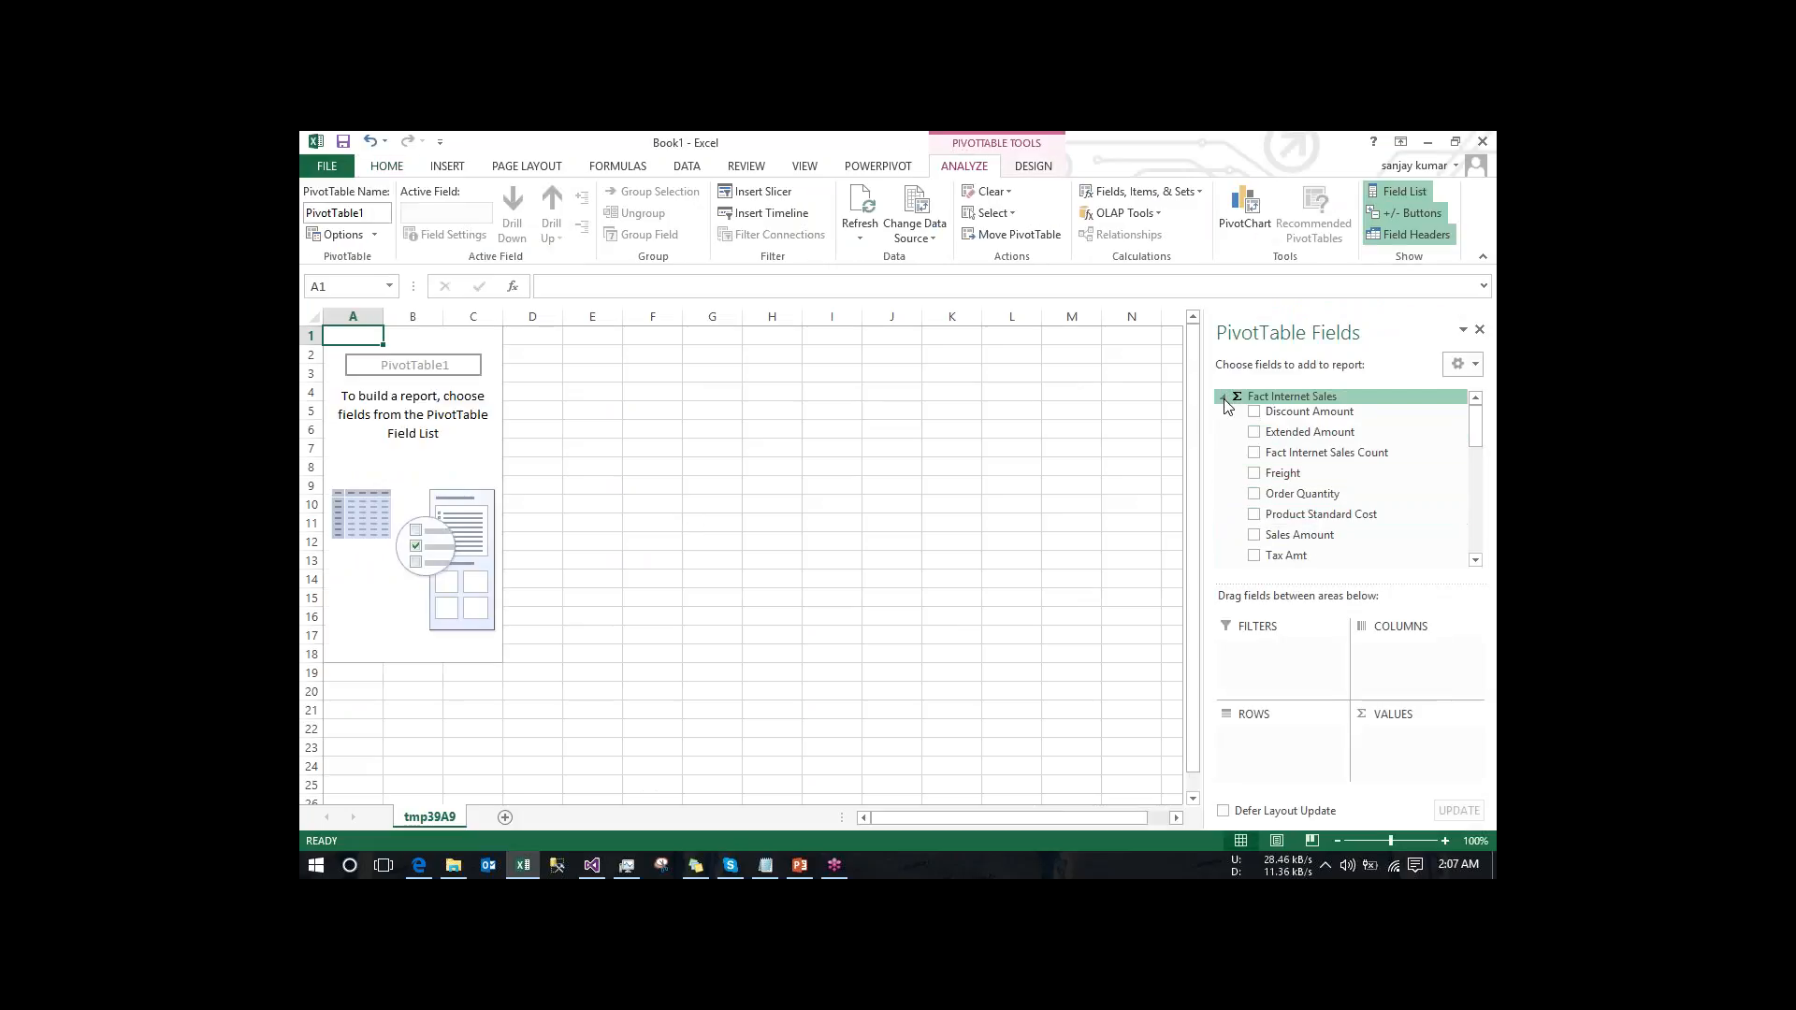
{"action": "left_click", "coordinate": [1224, 399]}
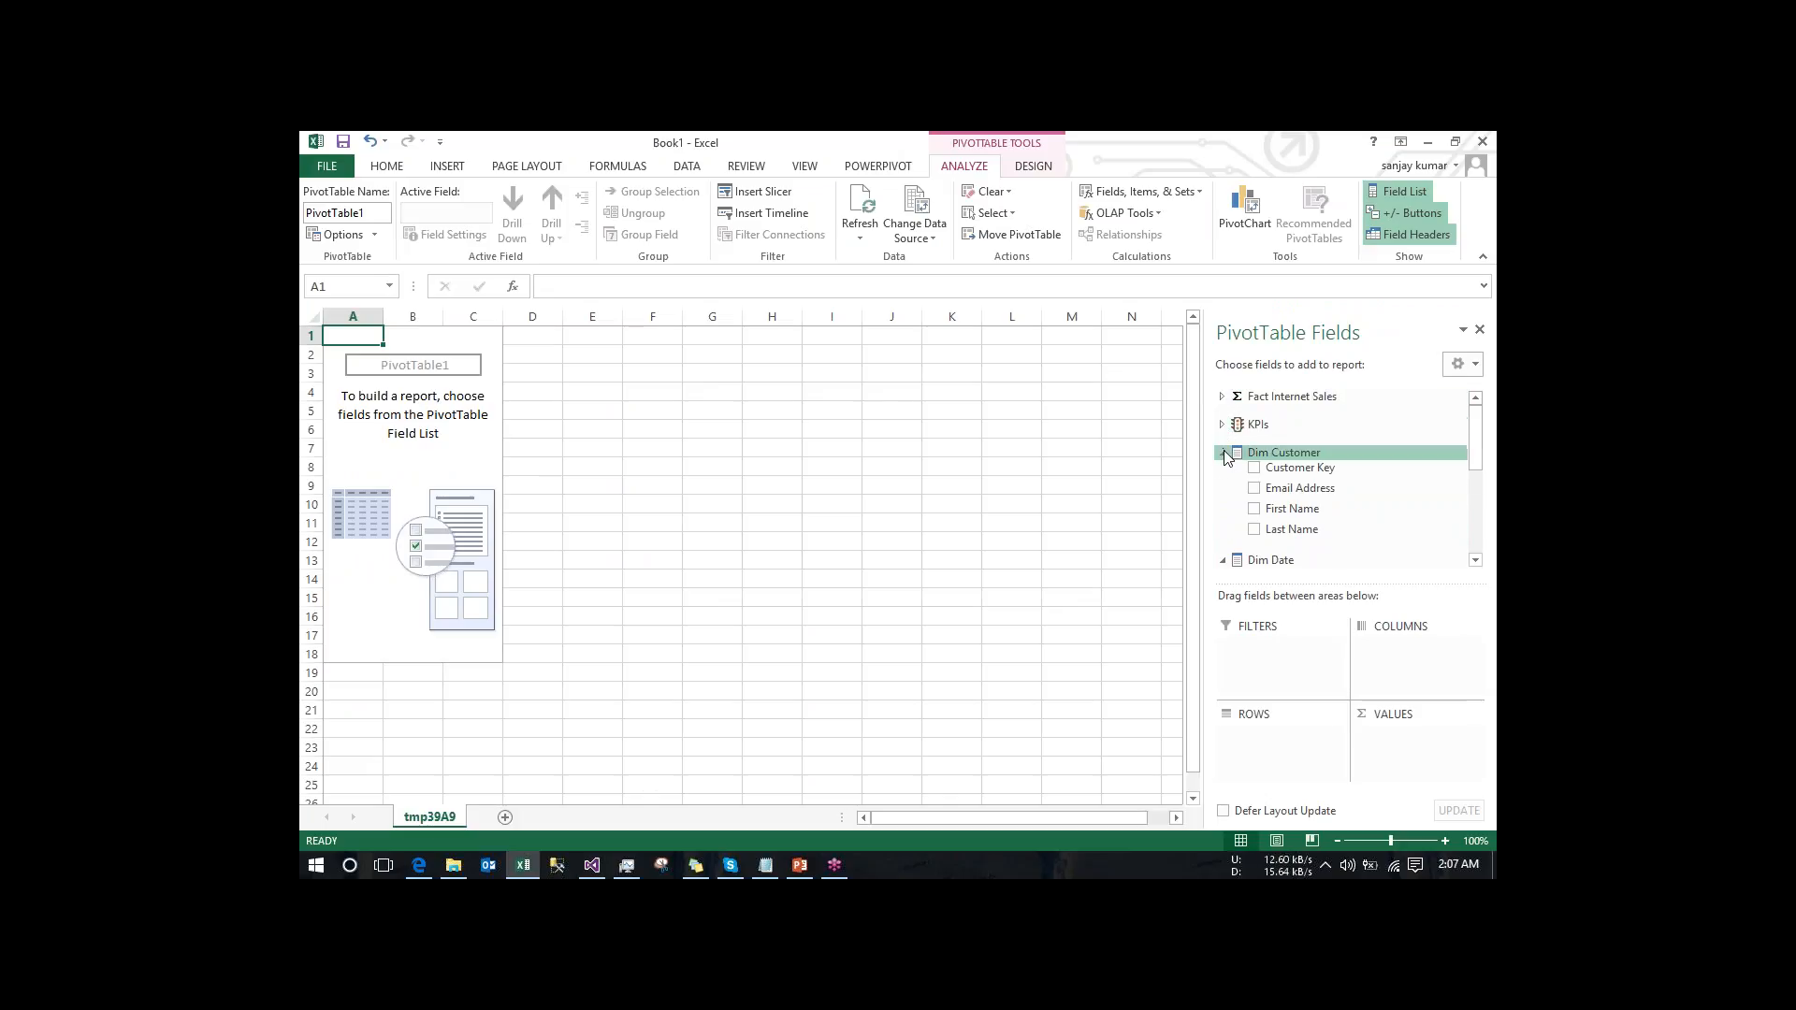
{"action": "left_click", "coordinate": [1224, 454]}
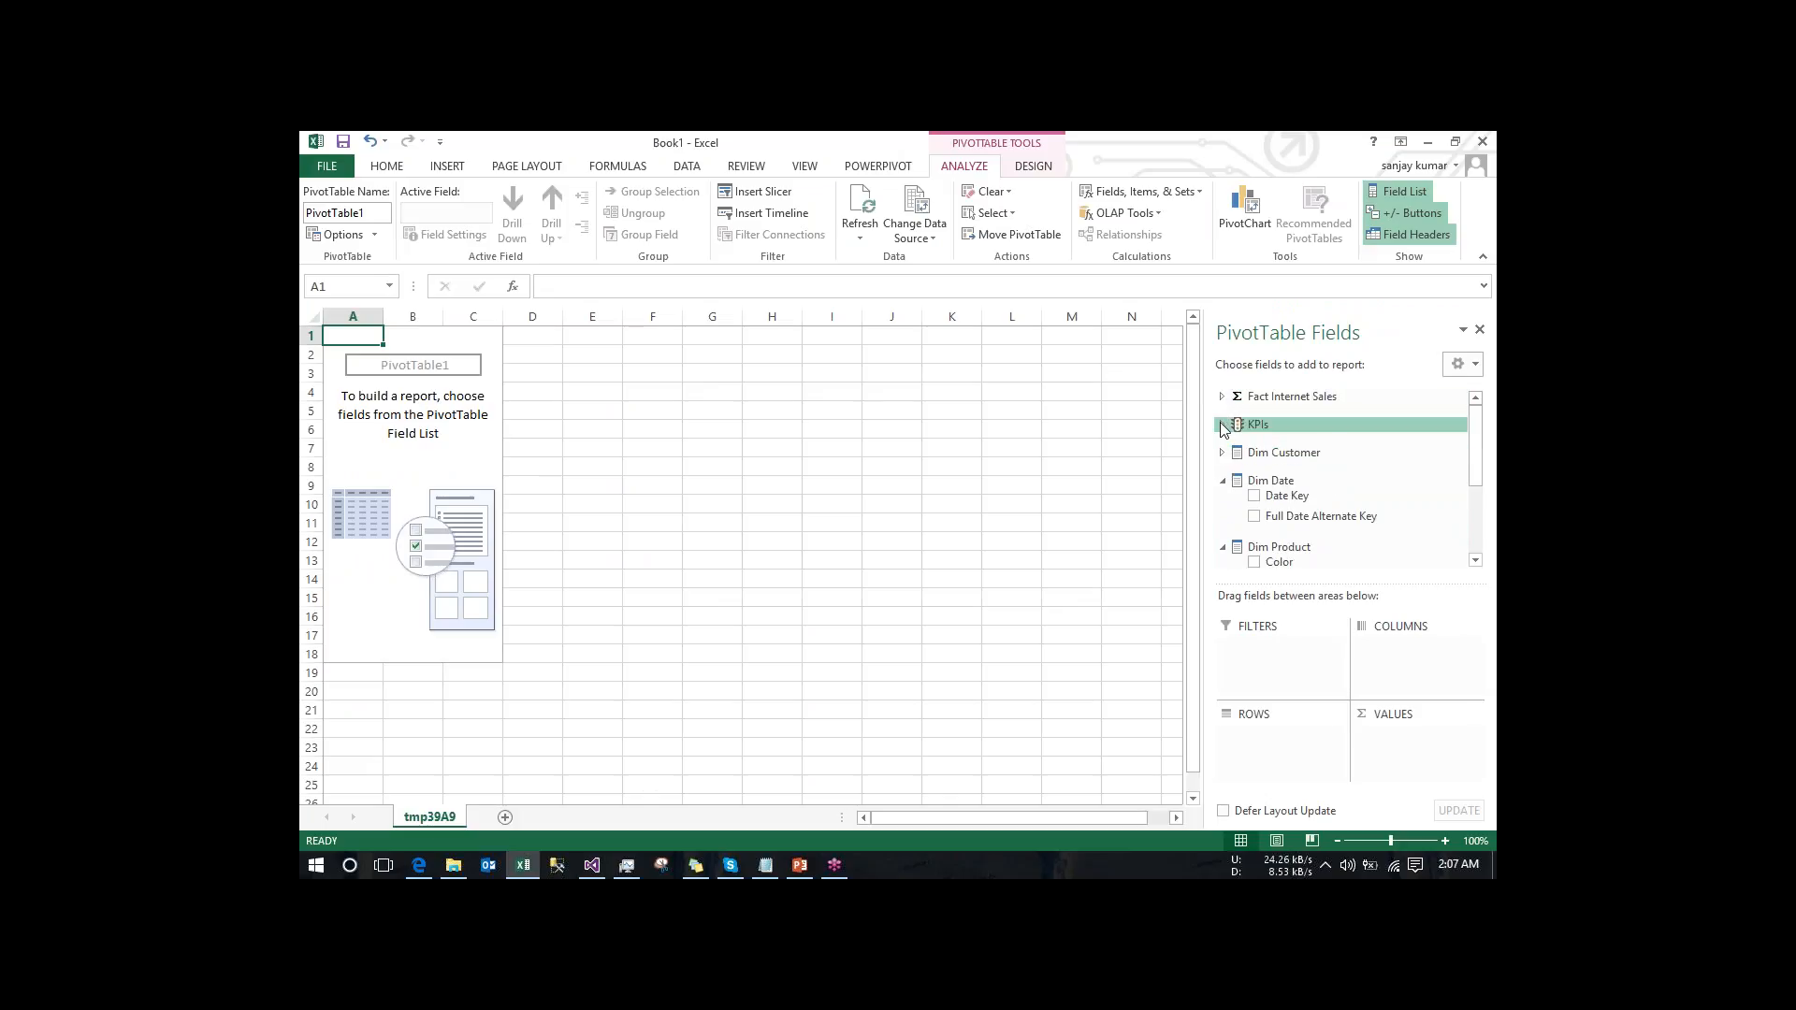
- Add the Value (Sales Amount), Goal and Status of KPI_new to the PivotTable
{"action": "left_click", "coordinate": [1223, 425]}
{"action": "left_click", "coordinate": [1241, 440]}
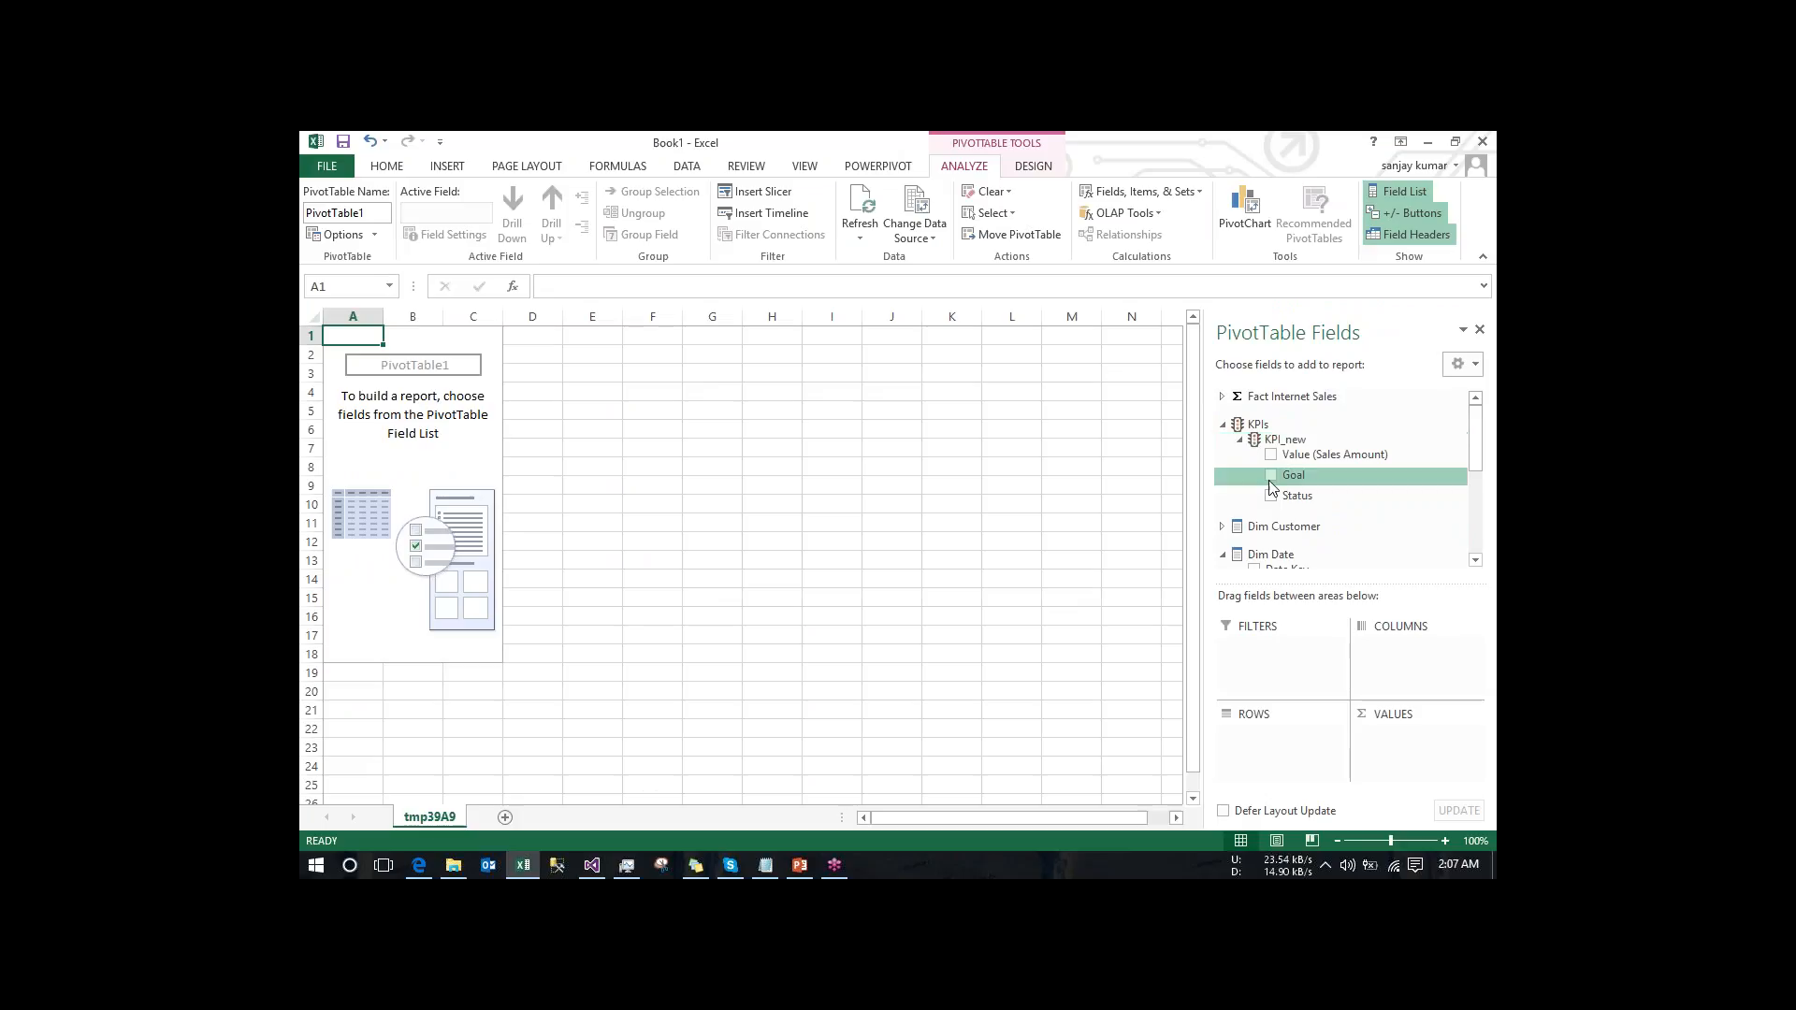
{"action": "left_click", "coordinate": [1271, 455]}
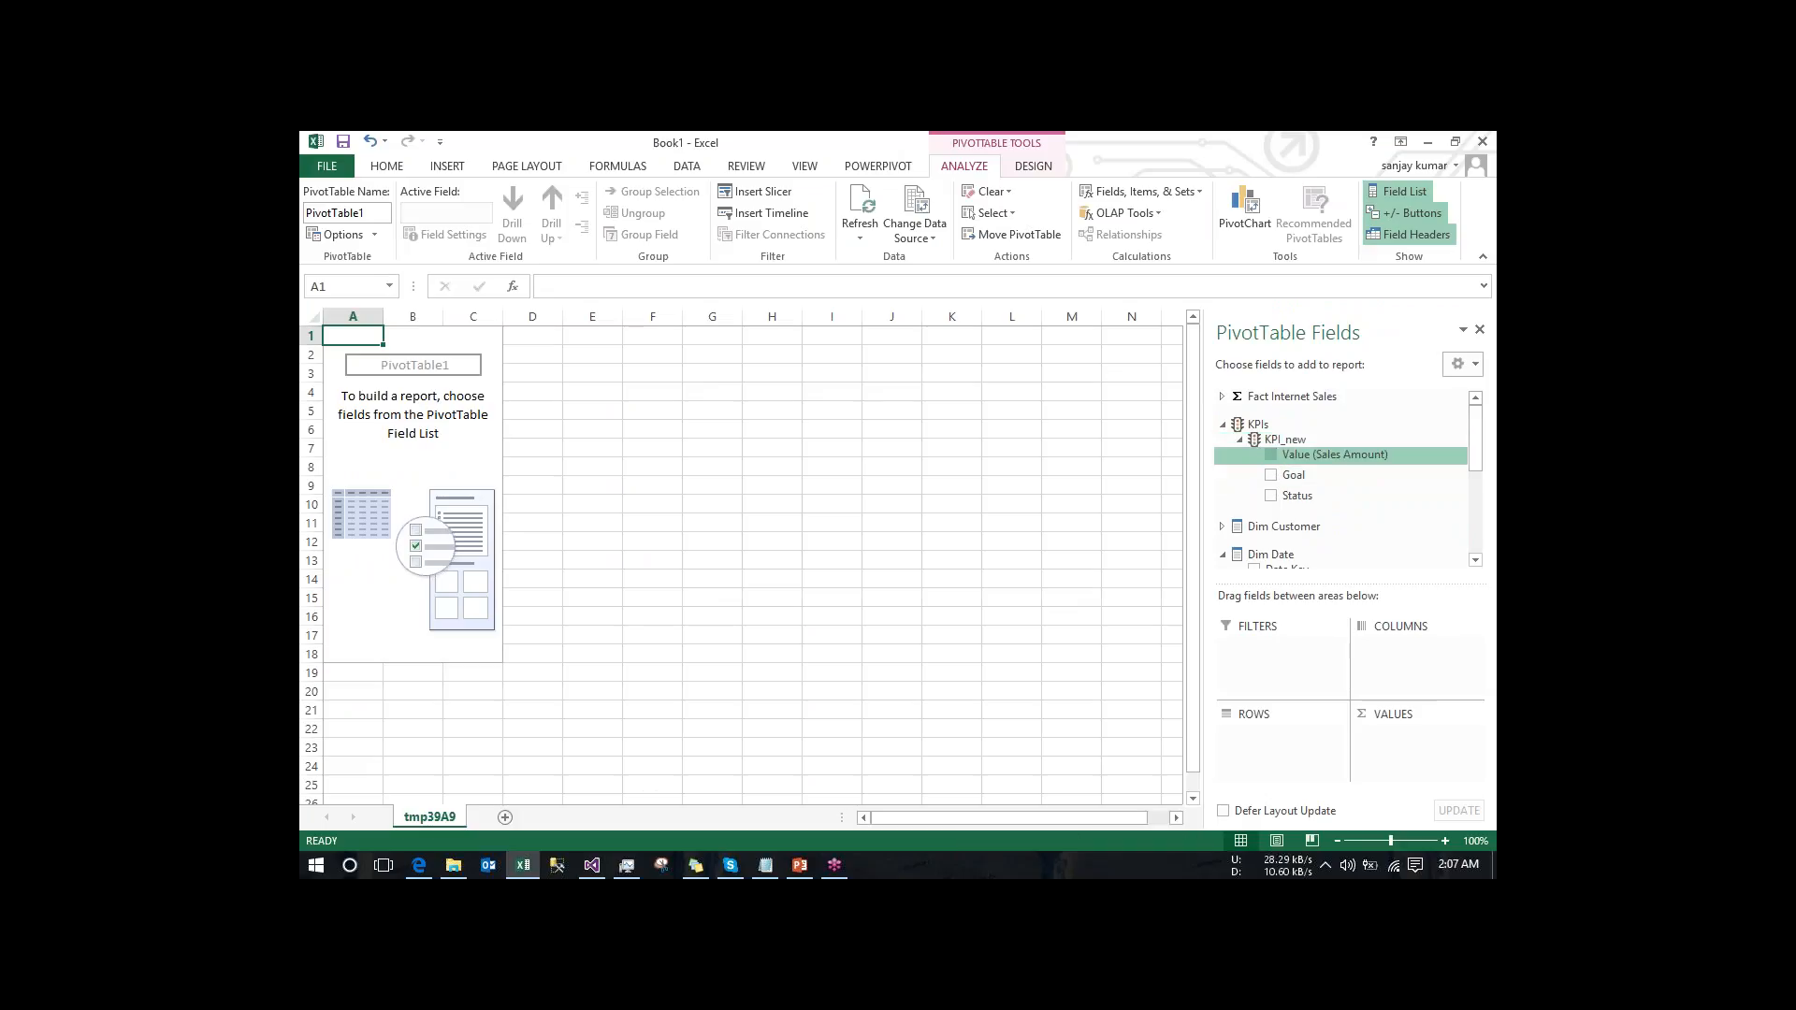
{"action": "left_click", "coordinate": [1271, 475]}
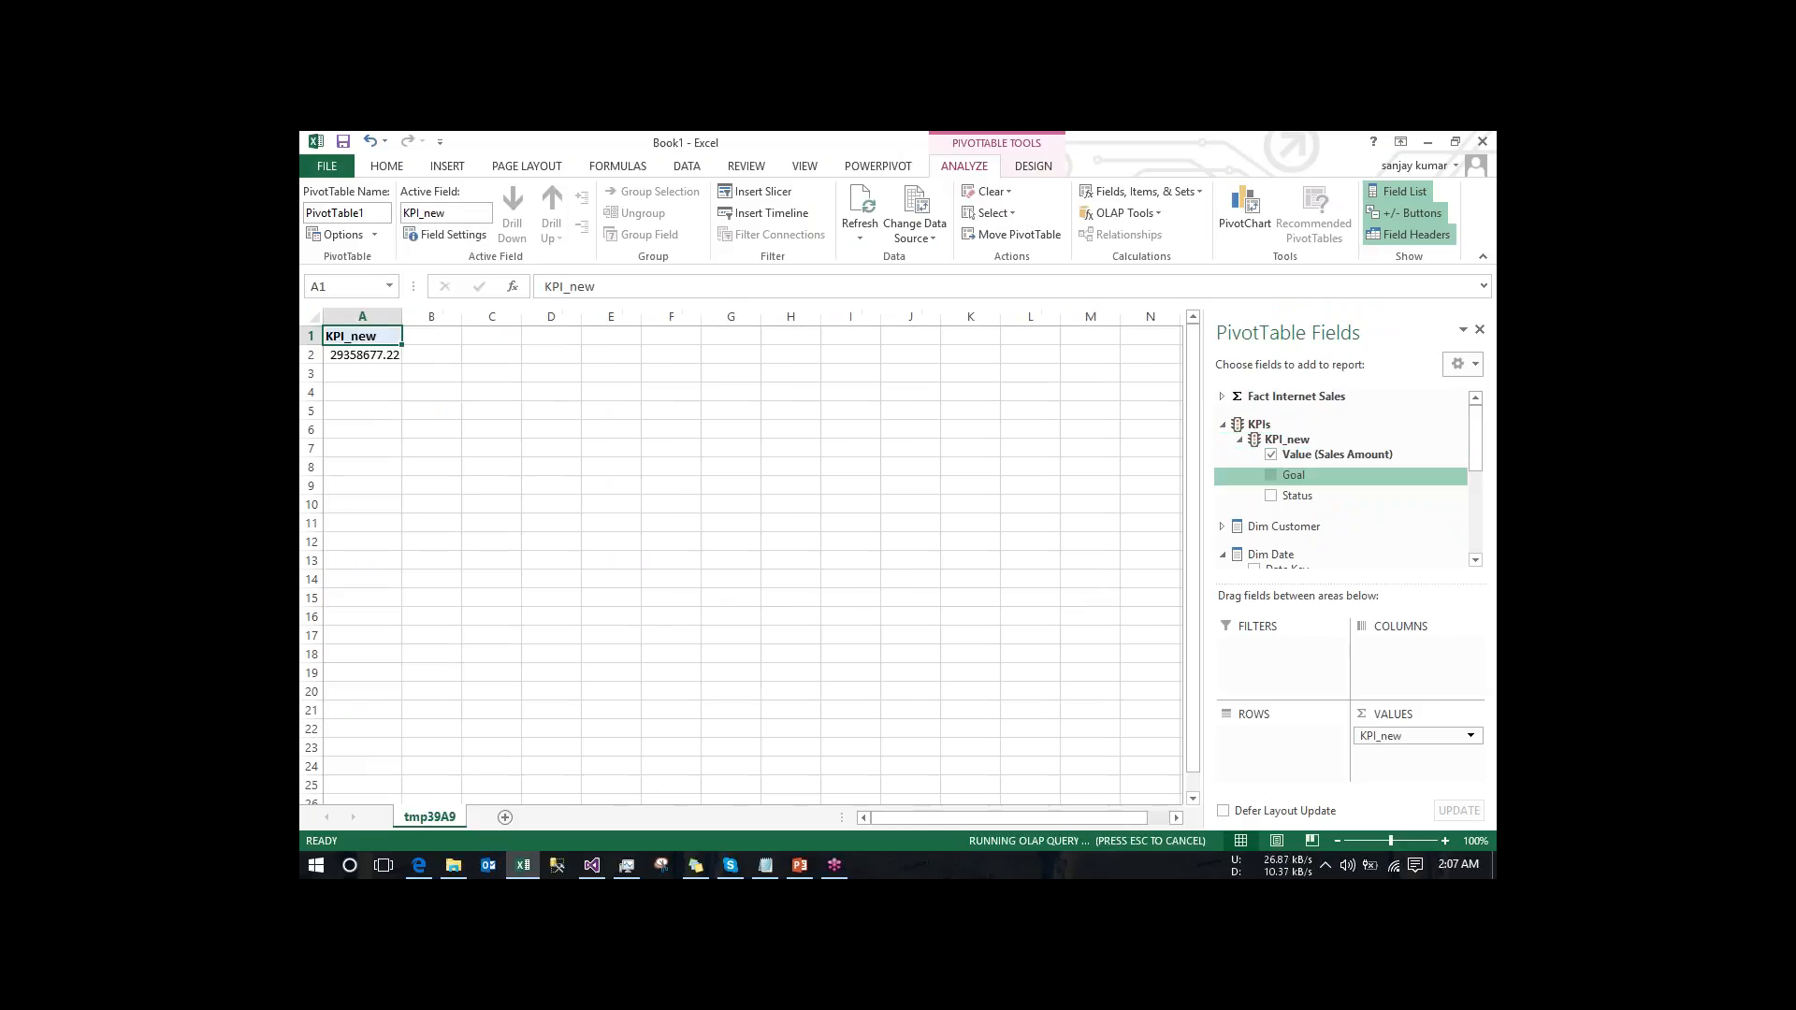
{"action": "left_click", "coordinate": [1271, 495]}
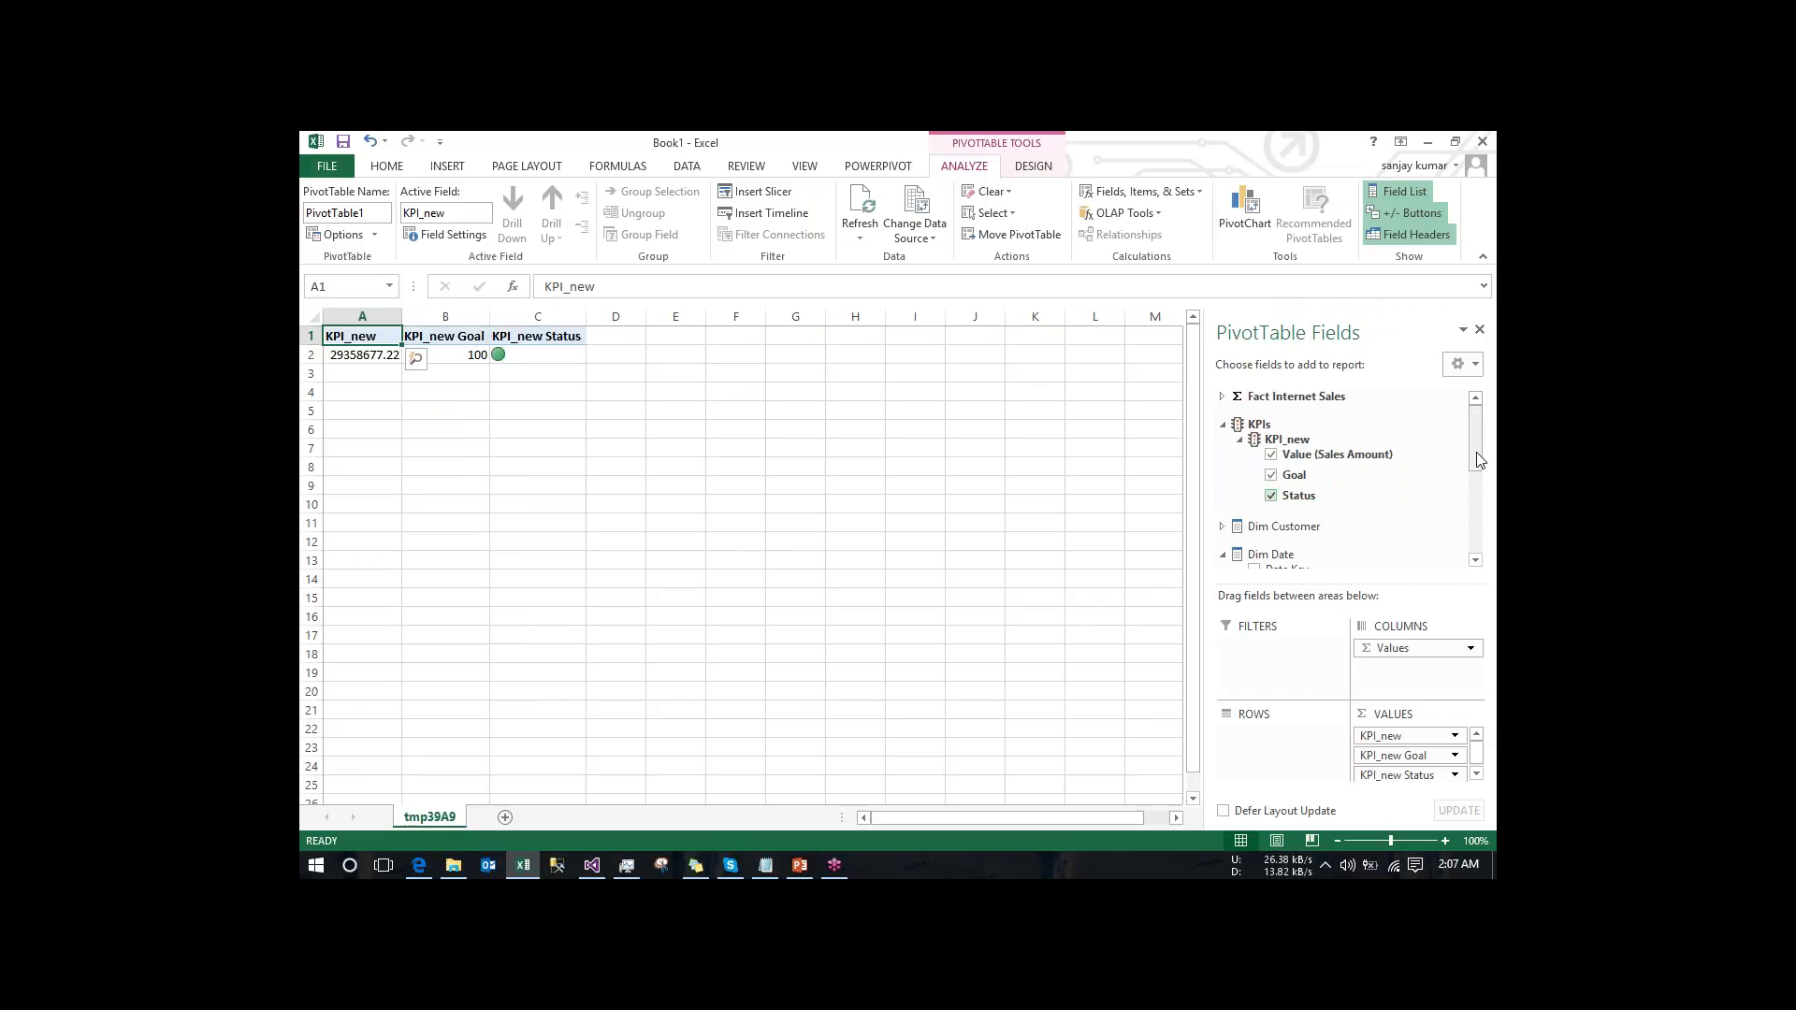
- Place Dim Customer's First Name in the PivotTable rows and compare the KPI values and status indicators per name
{"action": "left_click_drag", "start_coordinate": [1479, 460], "coordinate": [1480, 484]}
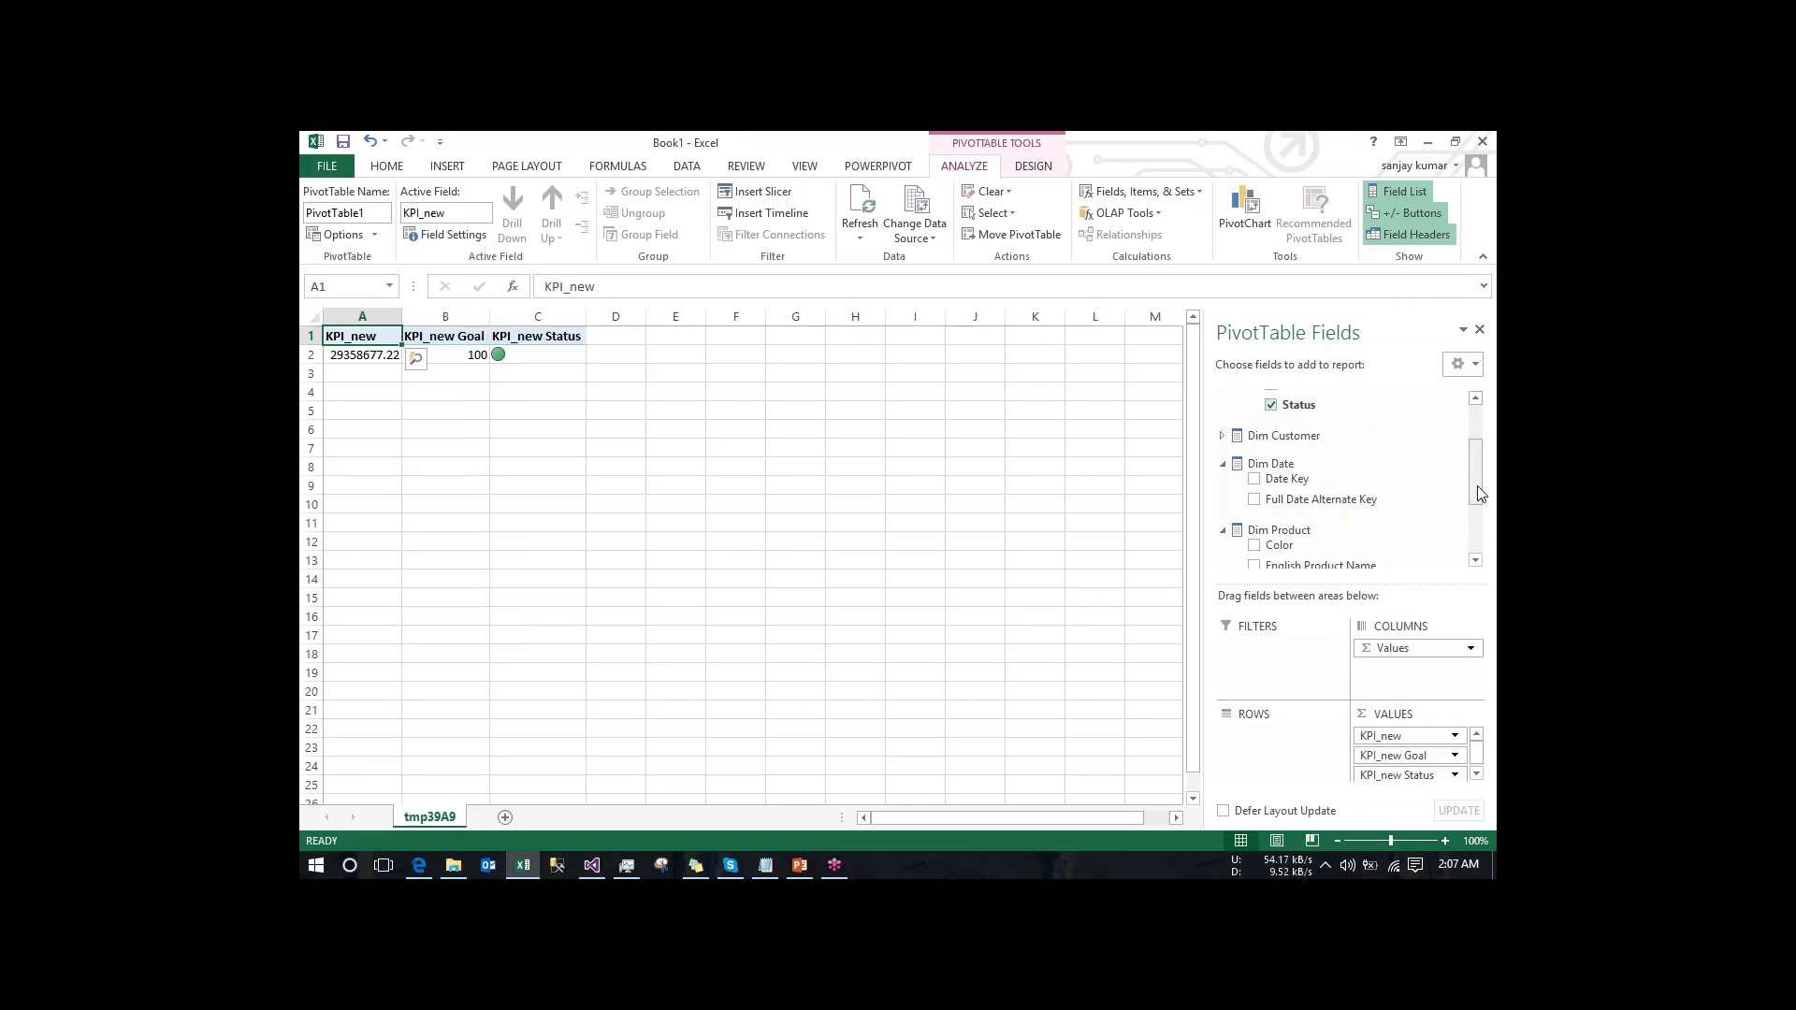
{"action": "left_click", "coordinate": [1223, 436]}
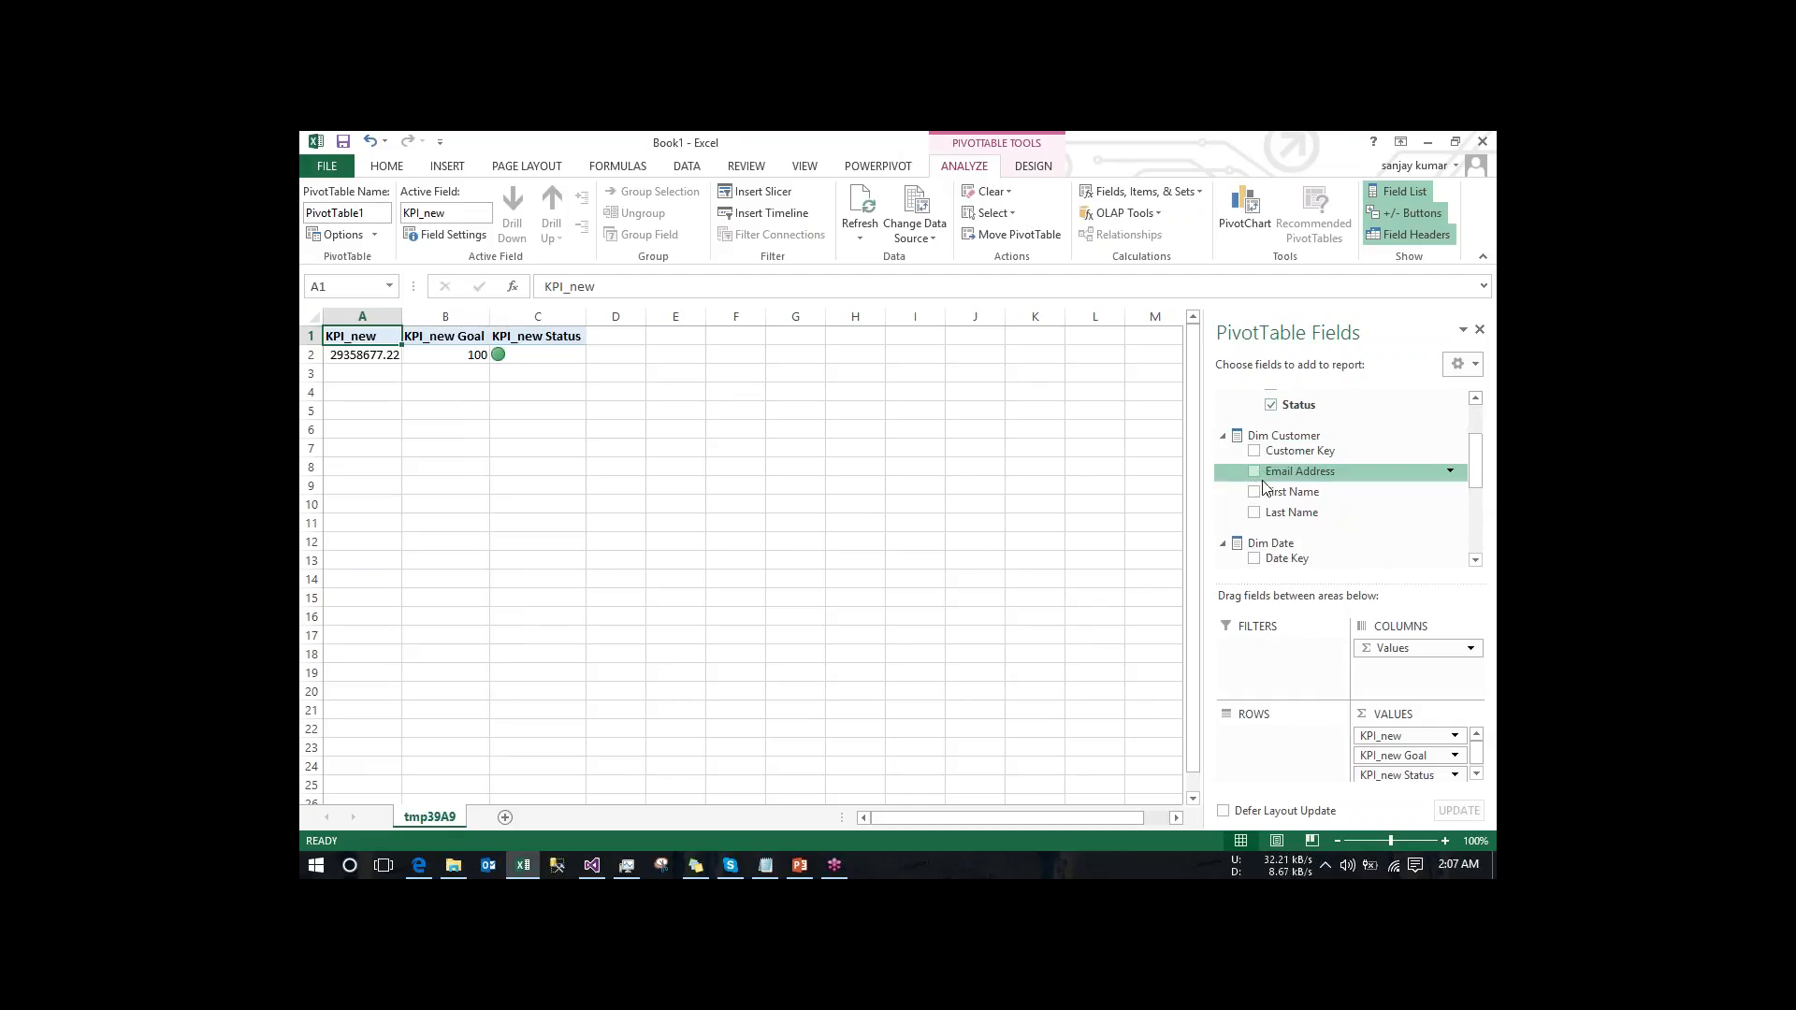
{"action": "left_click_drag", "start_coordinate": [1292, 492], "coordinate": [1272, 739]}
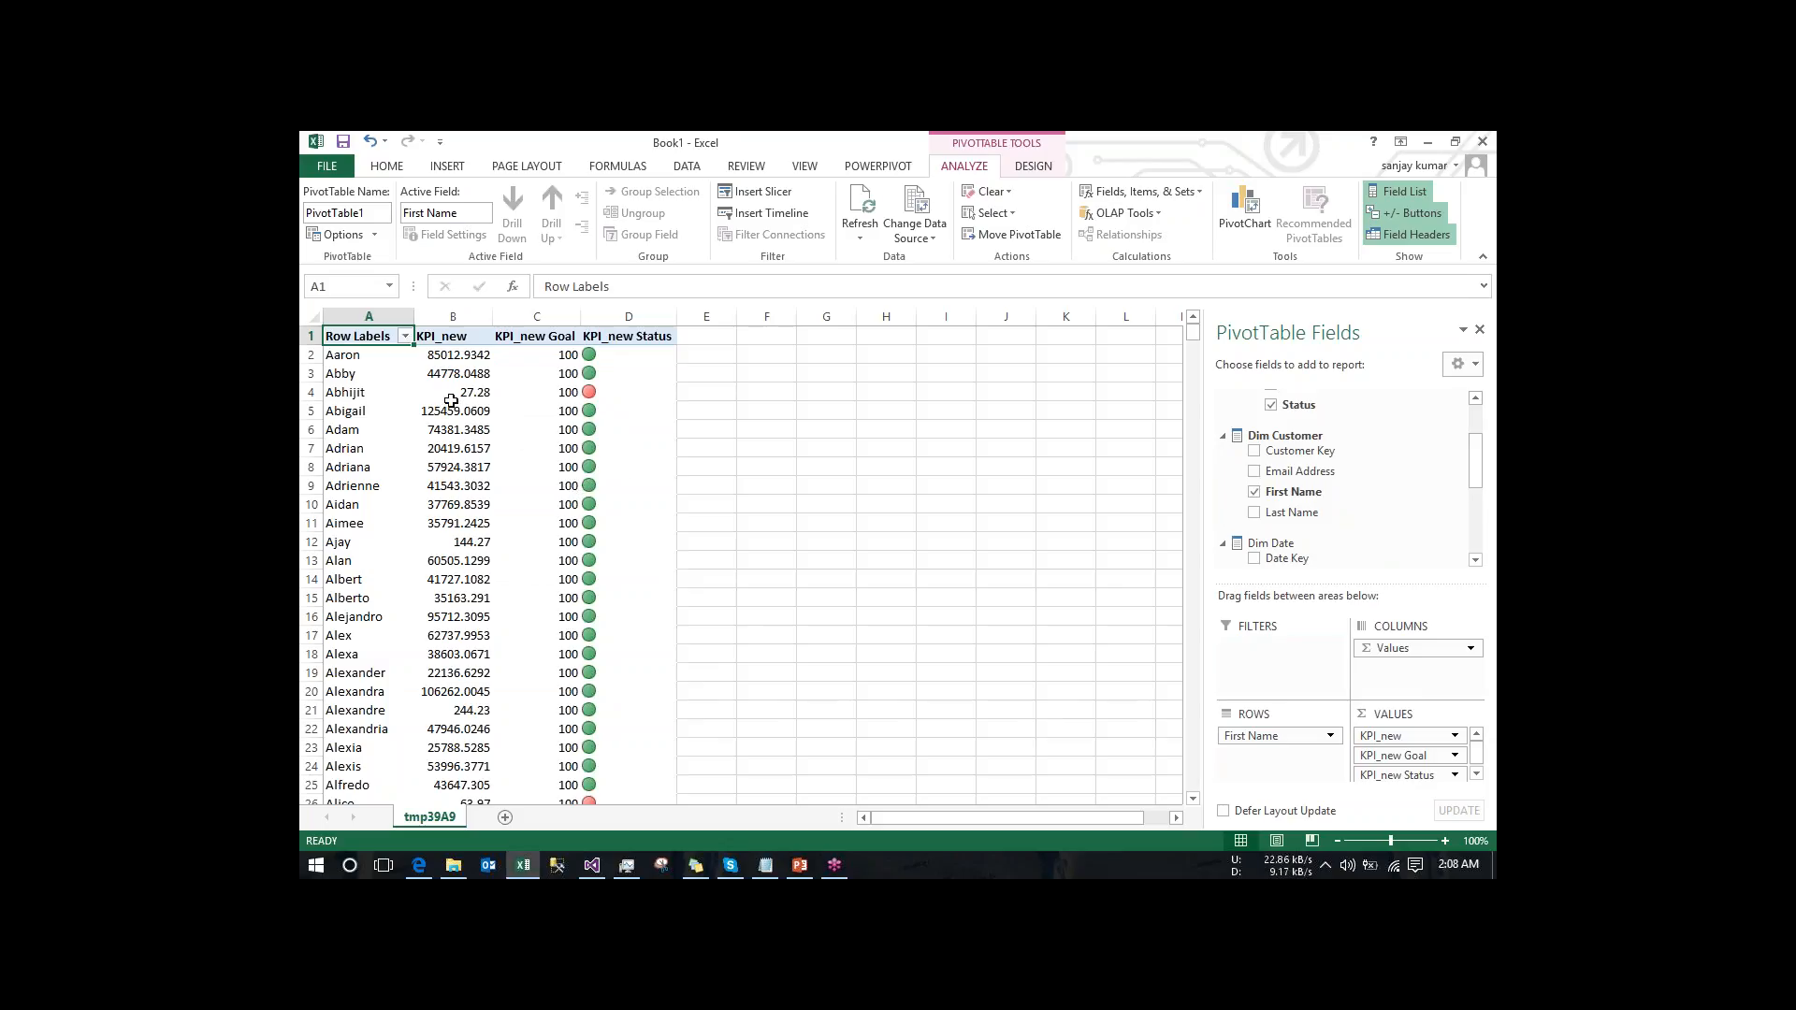
{"action": "mouse_move", "coordinate": [475, 374]}
{"action": "left_click_drag", "start_coordinate": [1197, 338], "coordinate": [1200, 347]}
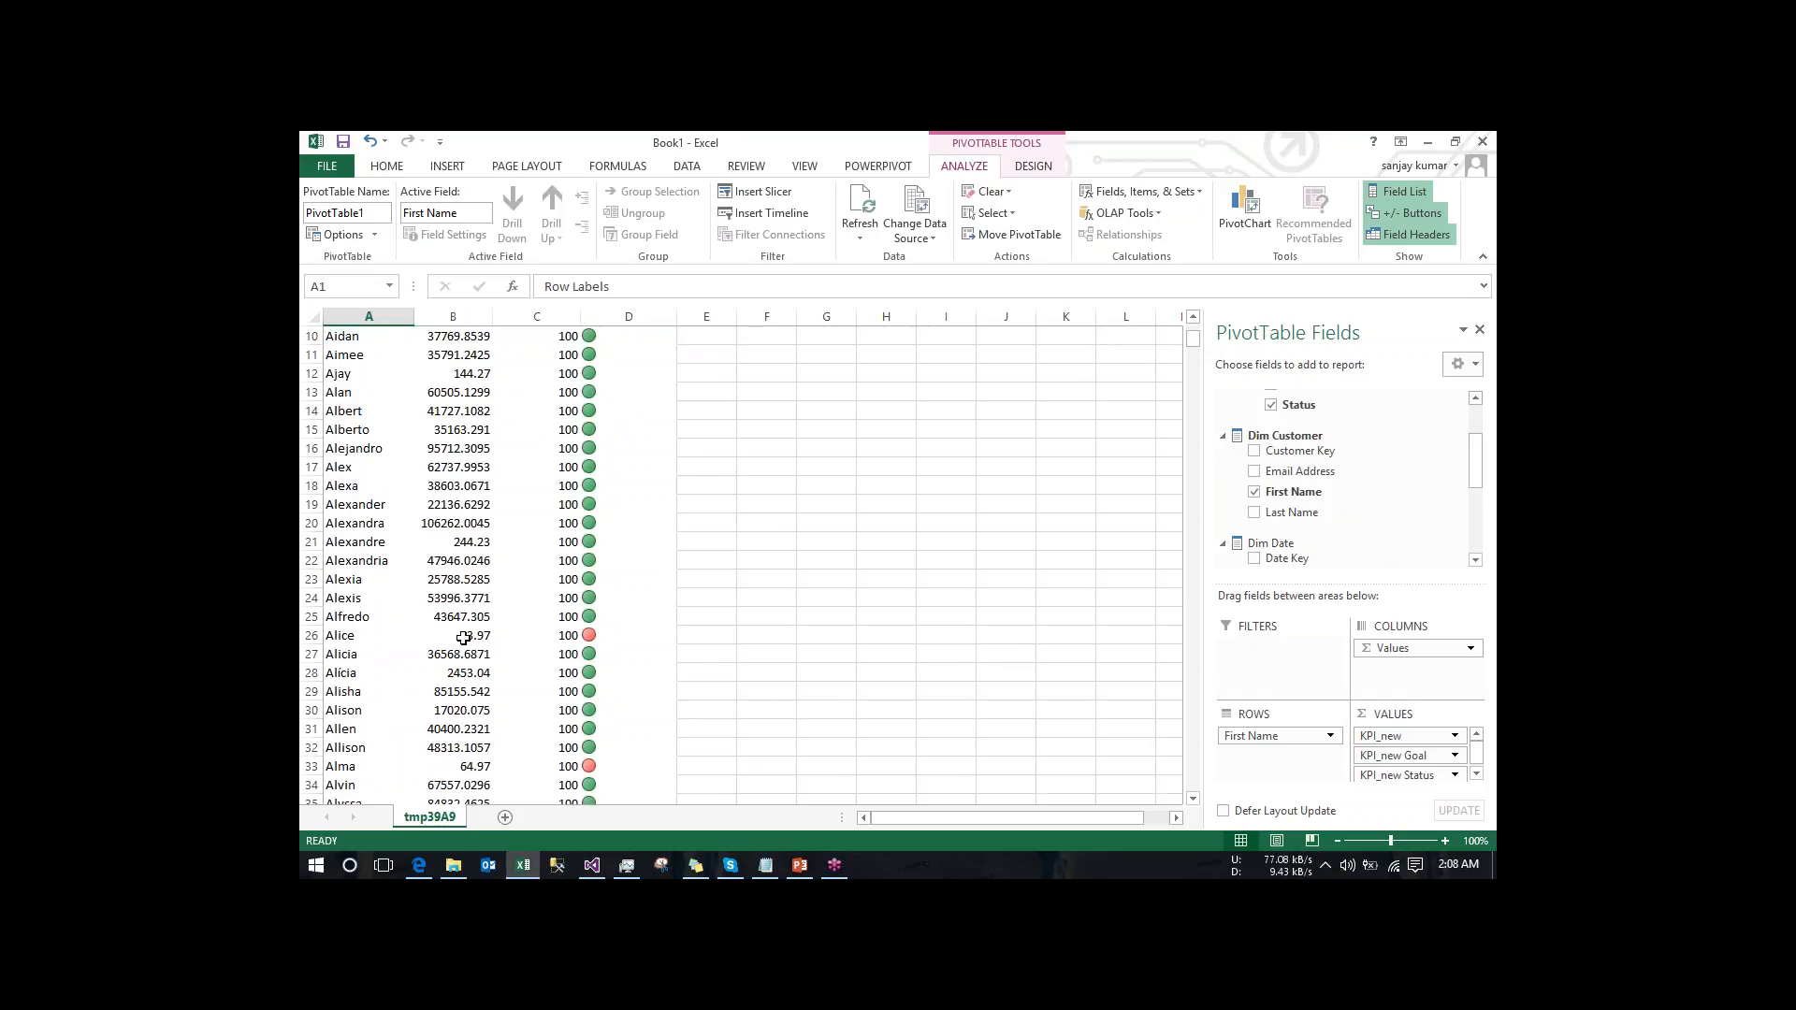
- Switch back to Visual Studio and review KPI_new's value, goal and status expressions
{"action": "mouse_move", "coordinate": [474, 633]}
{"action": "left_click", "coordinate": [591, 868]}
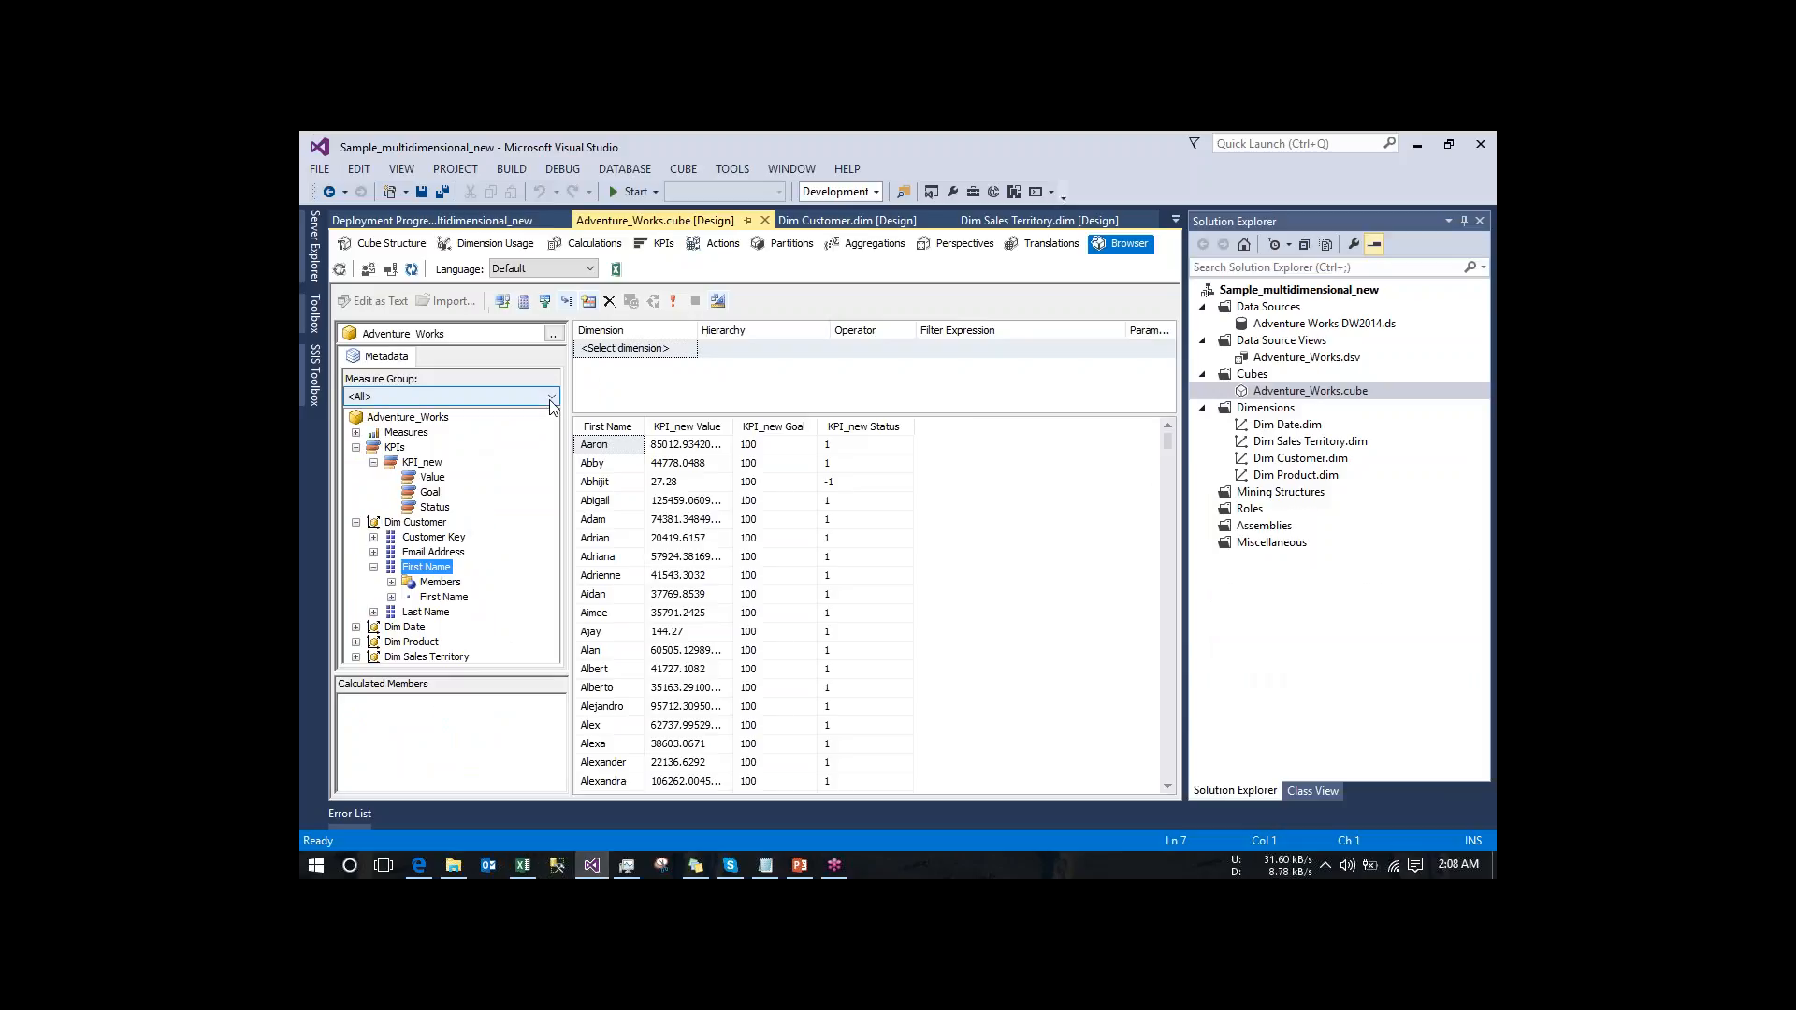
{"action": "left_click", "coordinate": [589, 243]}
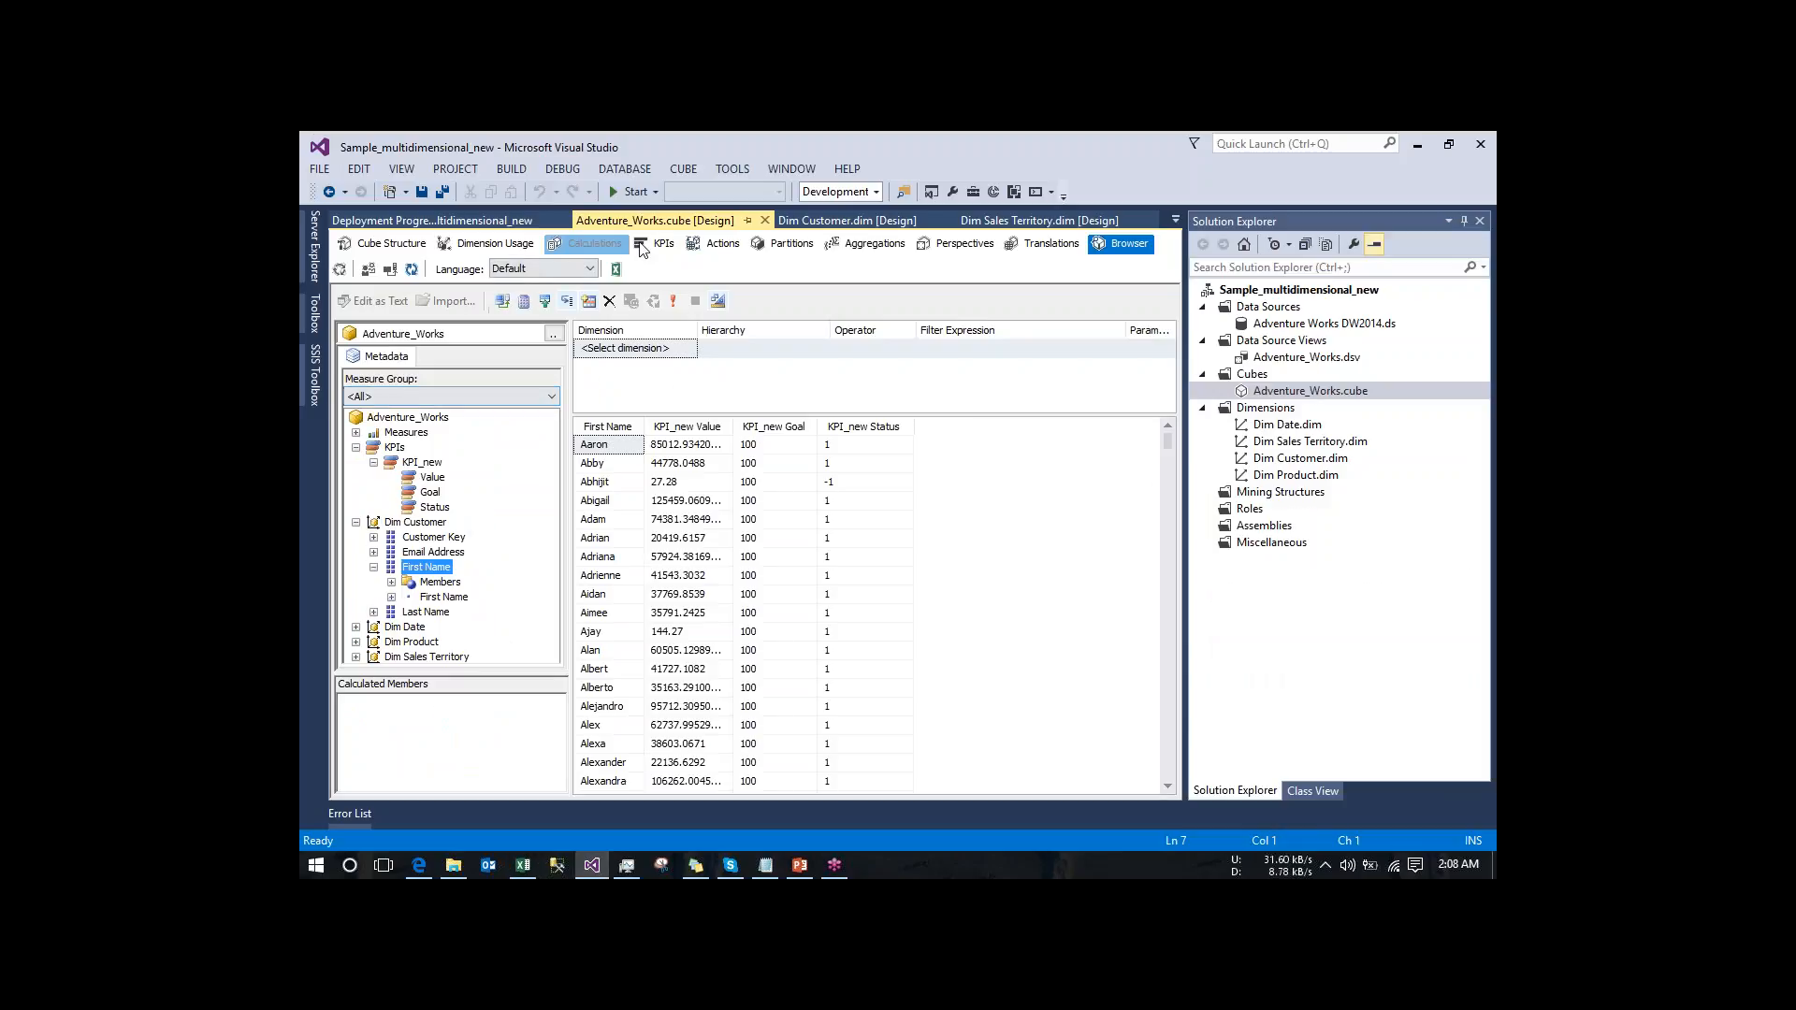
{"action": "left_click", "coordinate": [643, 246]}
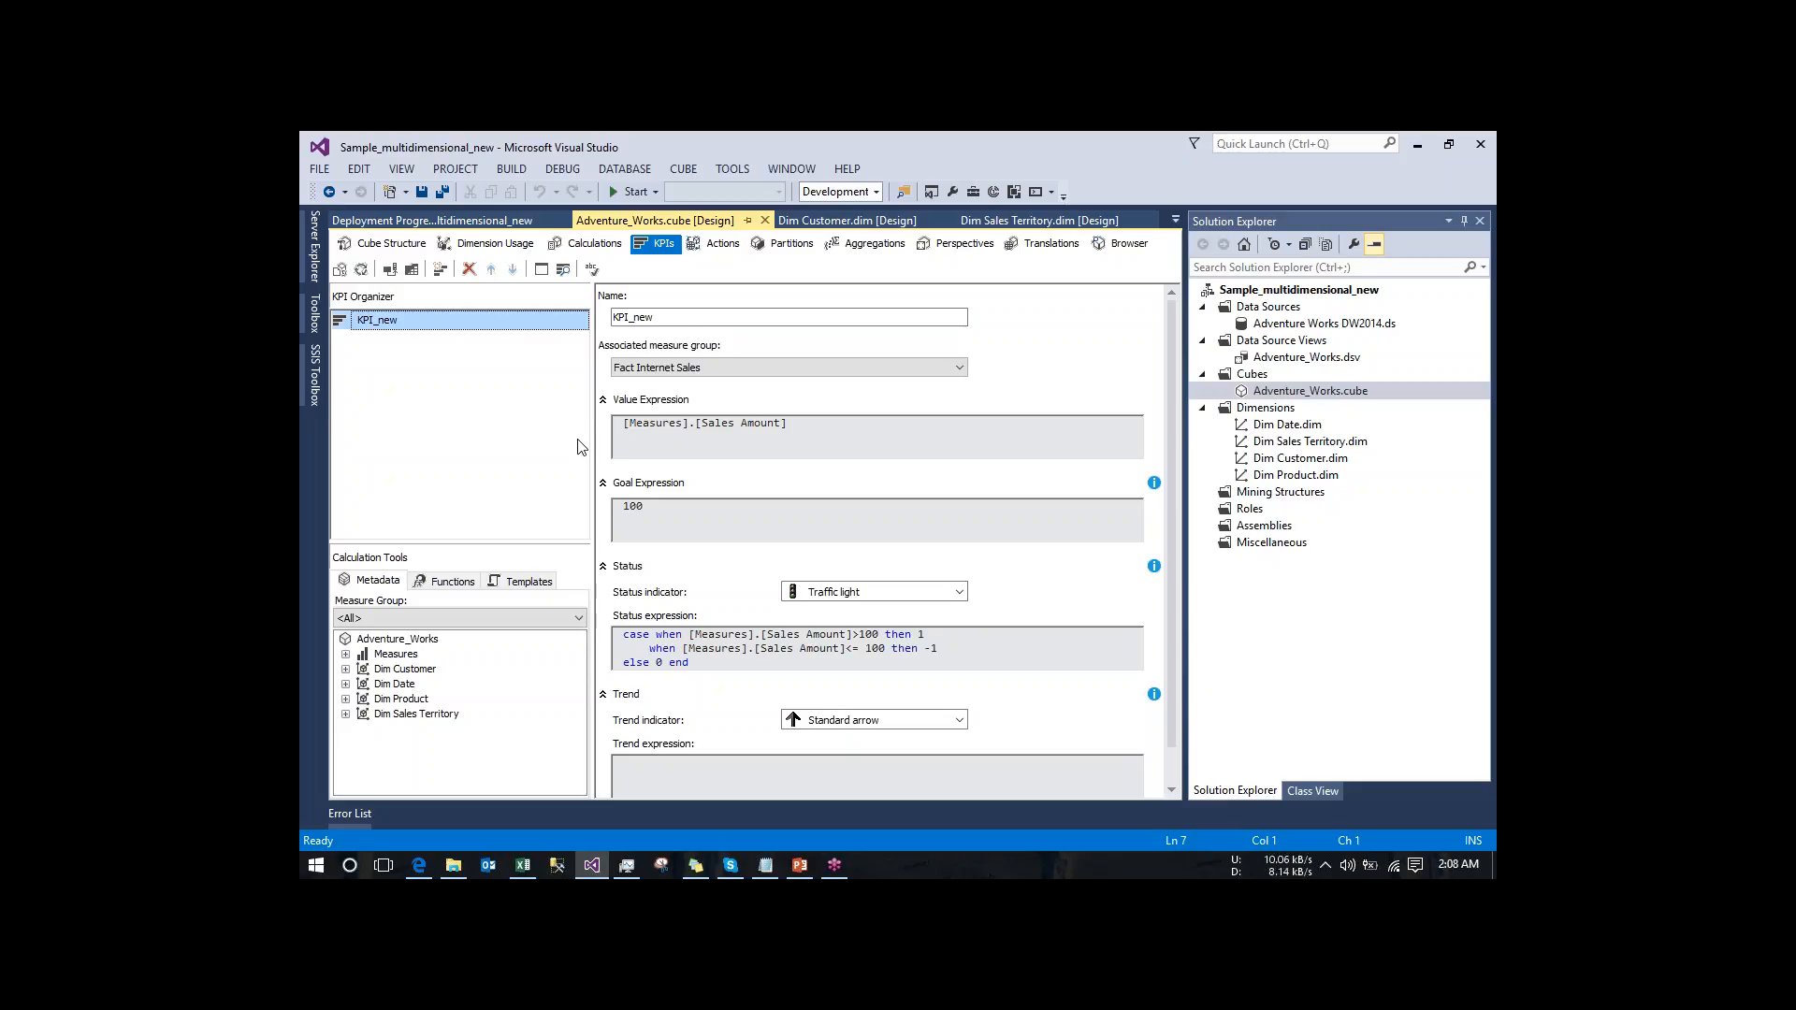
{"action": "left_click", "coordinate": [1474, 171]}
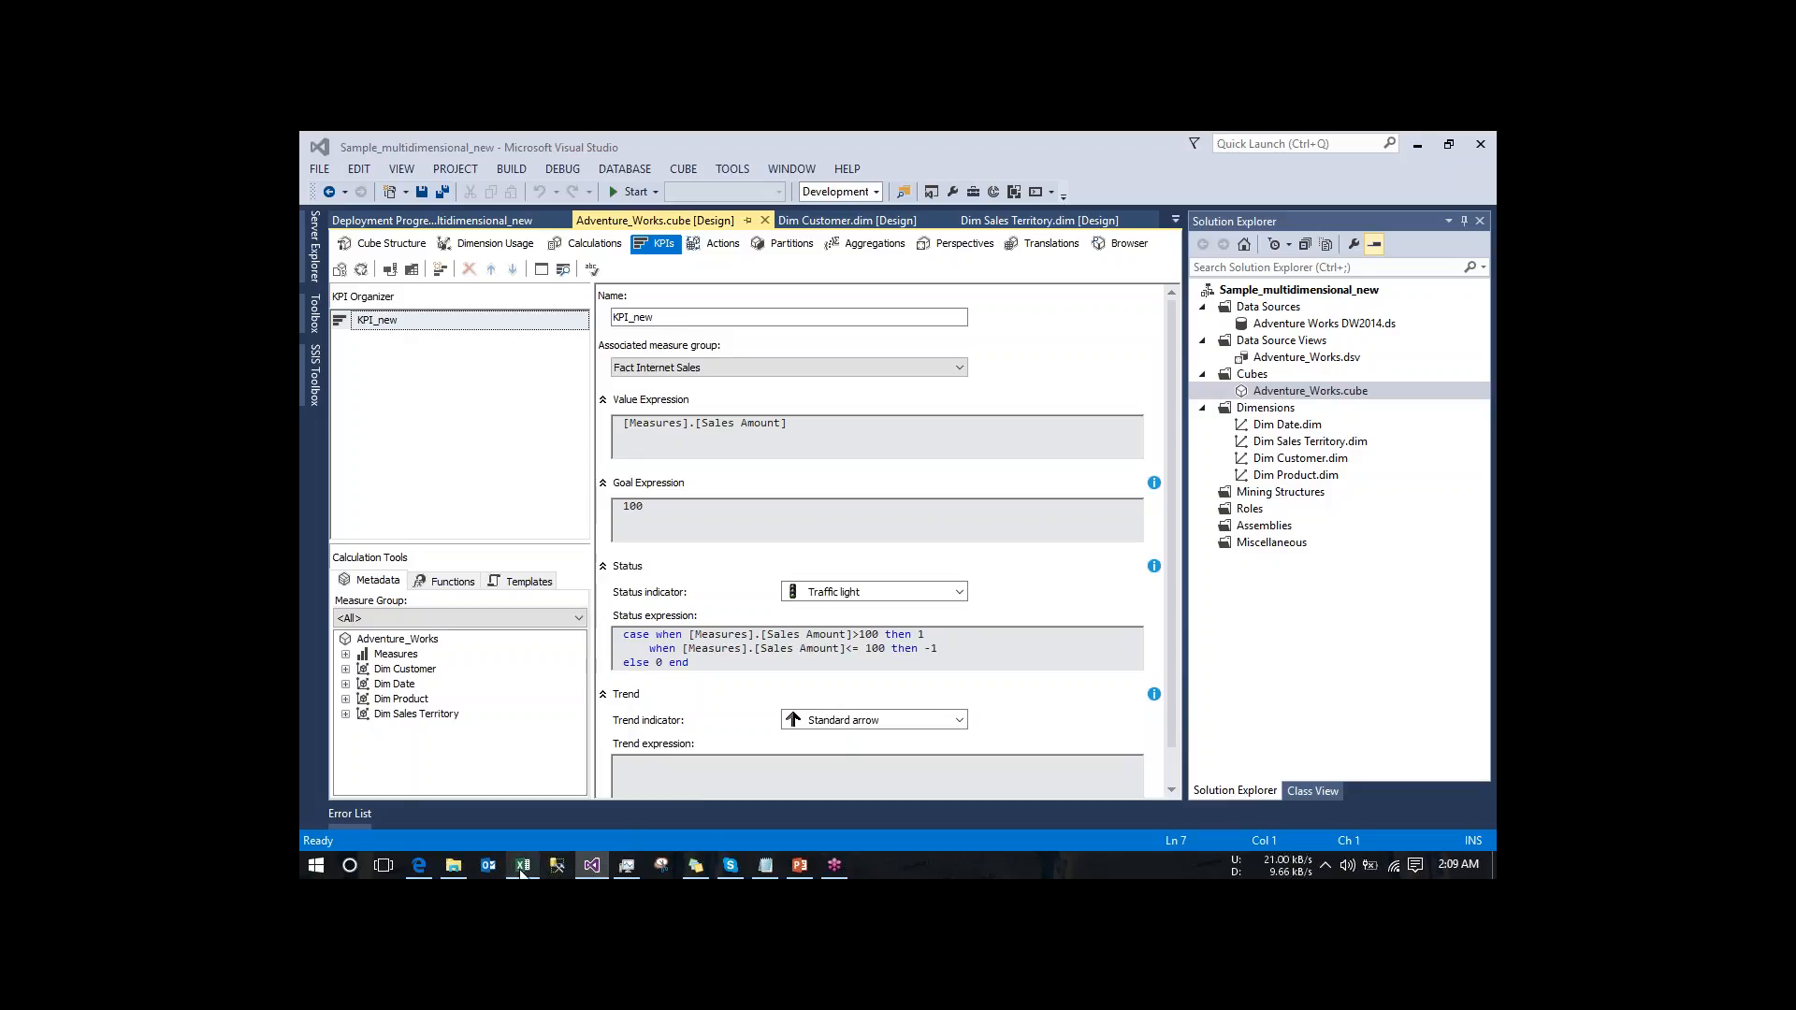
- Switch to the Excel workbook and review the KPI status indicators from the first PivotTable row
{"action": "mouse_move", "coordinate": [521, 868]}
{"action": "left_click", "coordinate": [524, 786]}
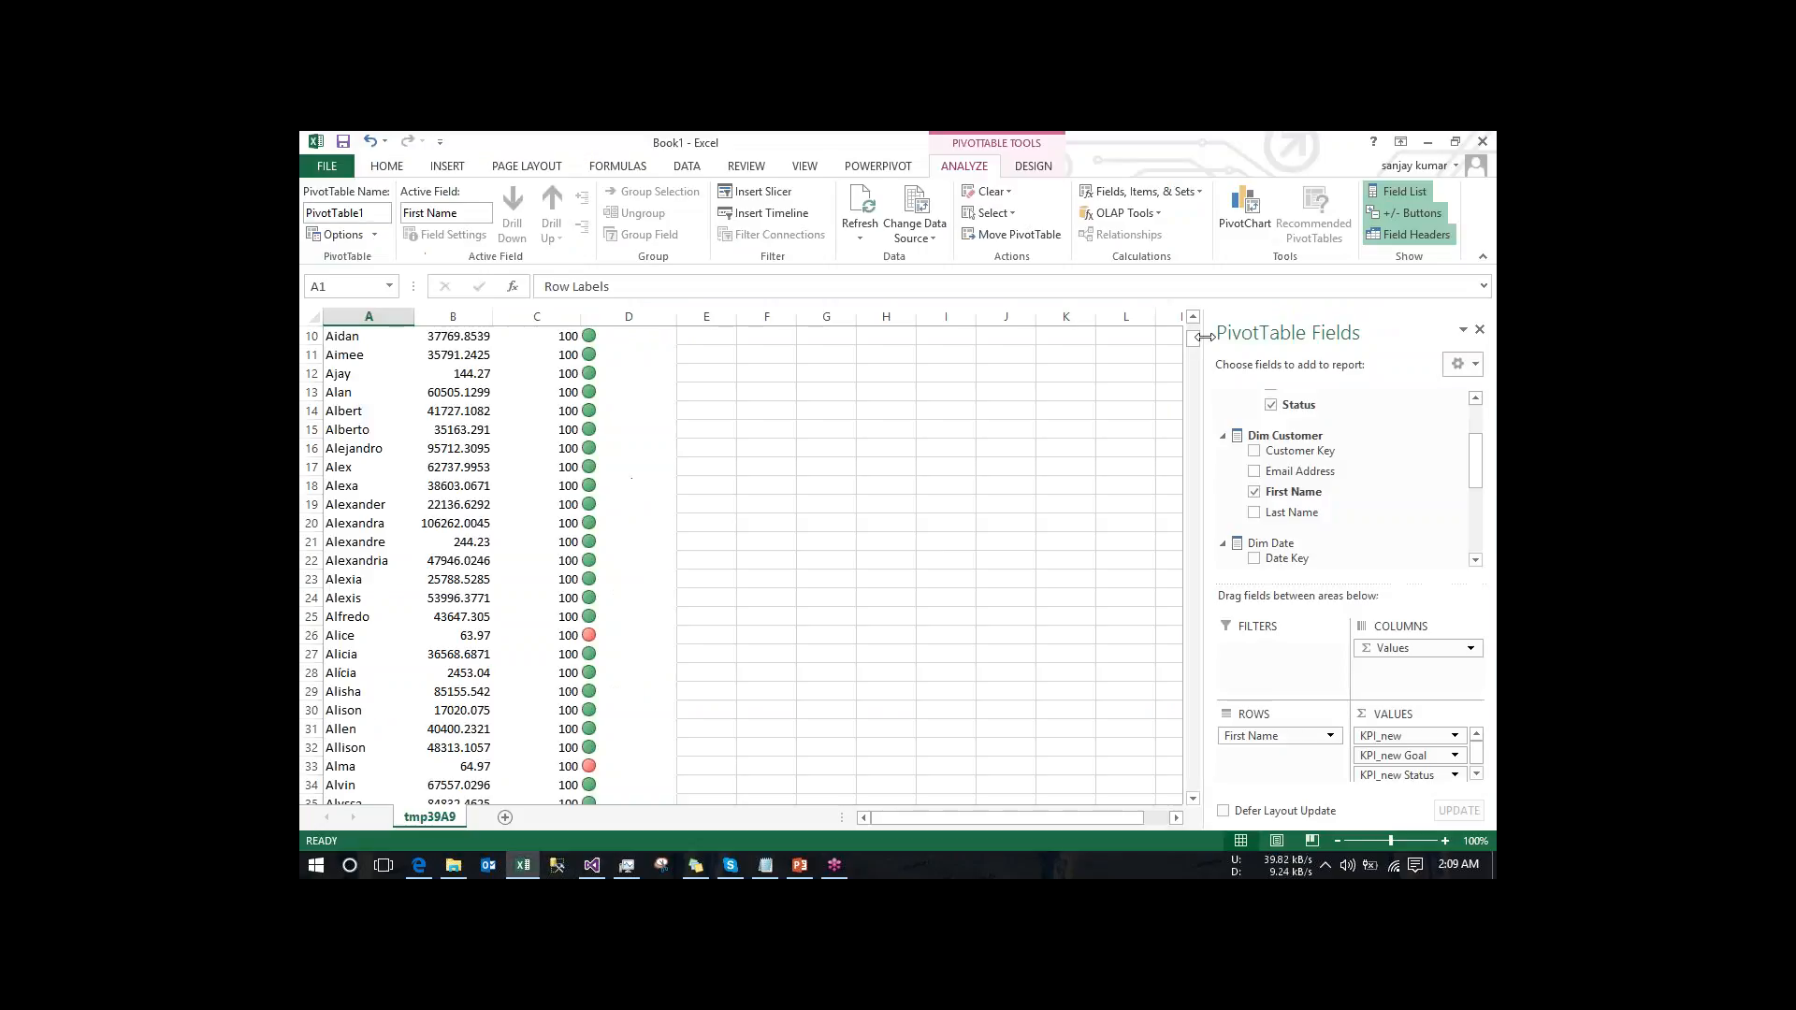
{"action": "left_click_drag", "start_coordinate": [1197, 342], "coordinate": [1201, 334]}
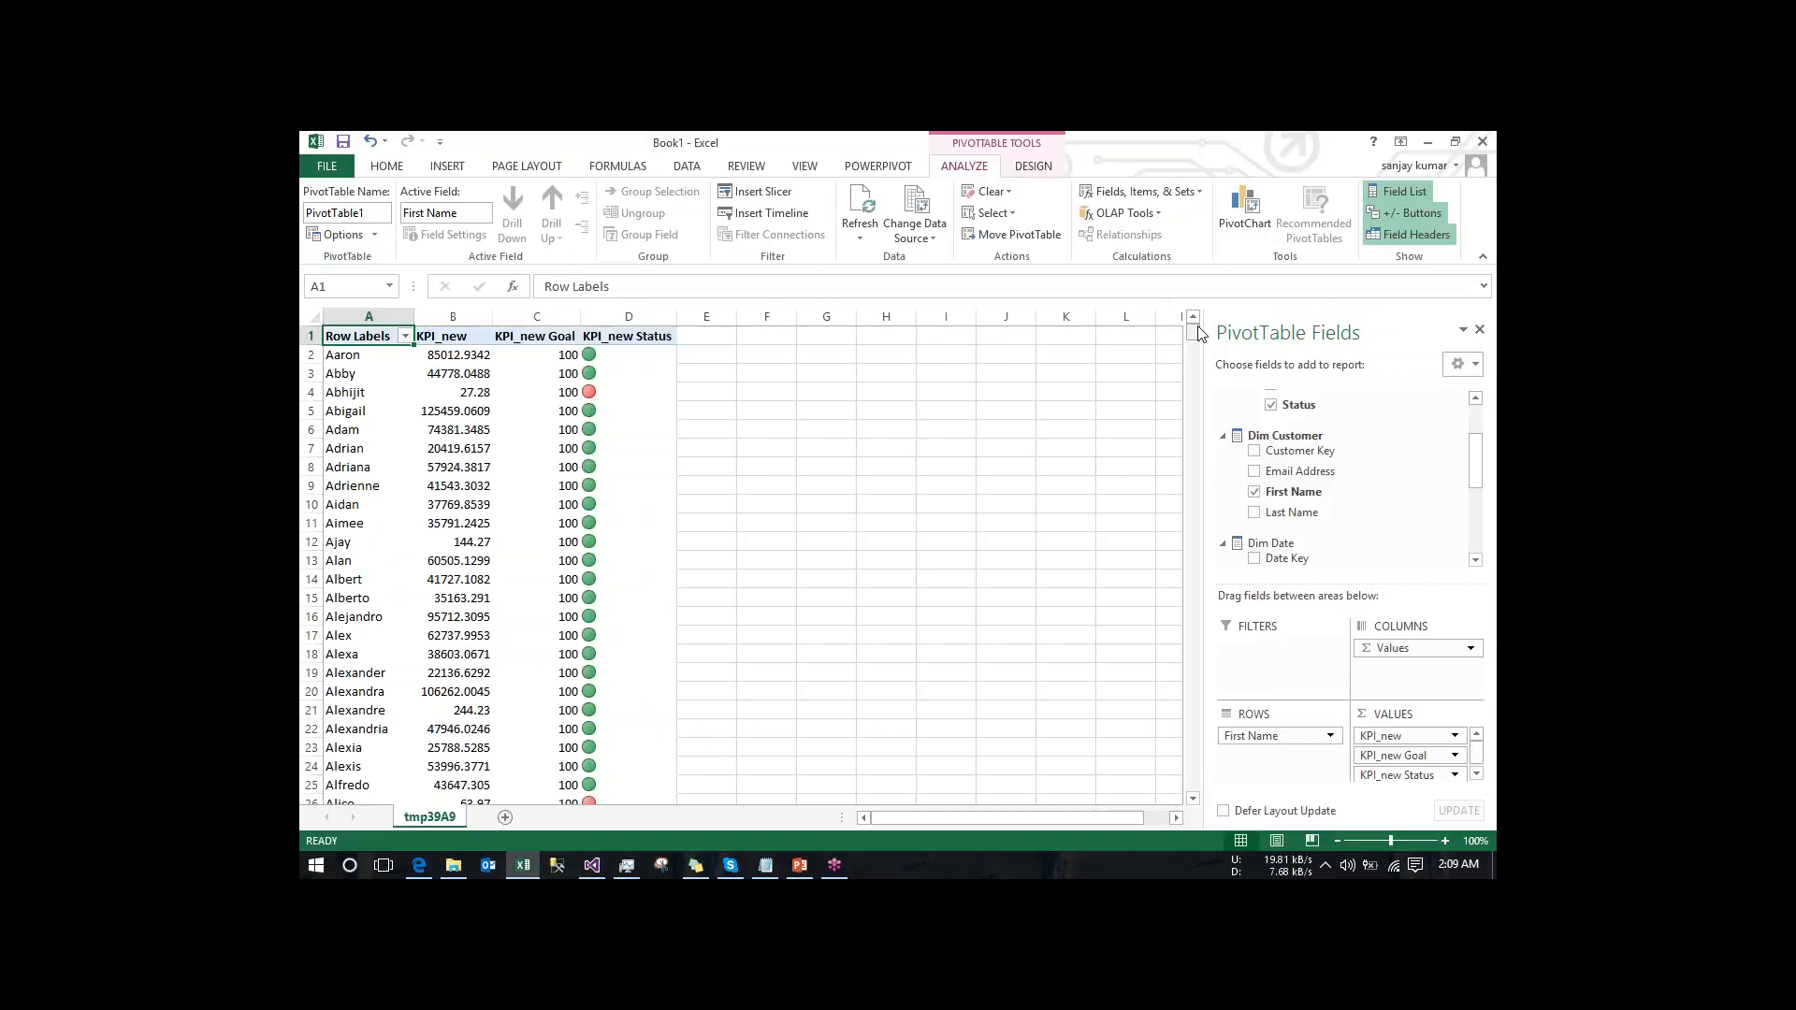
- Compare the KPI_new values with their goals and status indicators across the first names in the PivotTable
{"action": "left_click", "coordinate": [630, 504]}
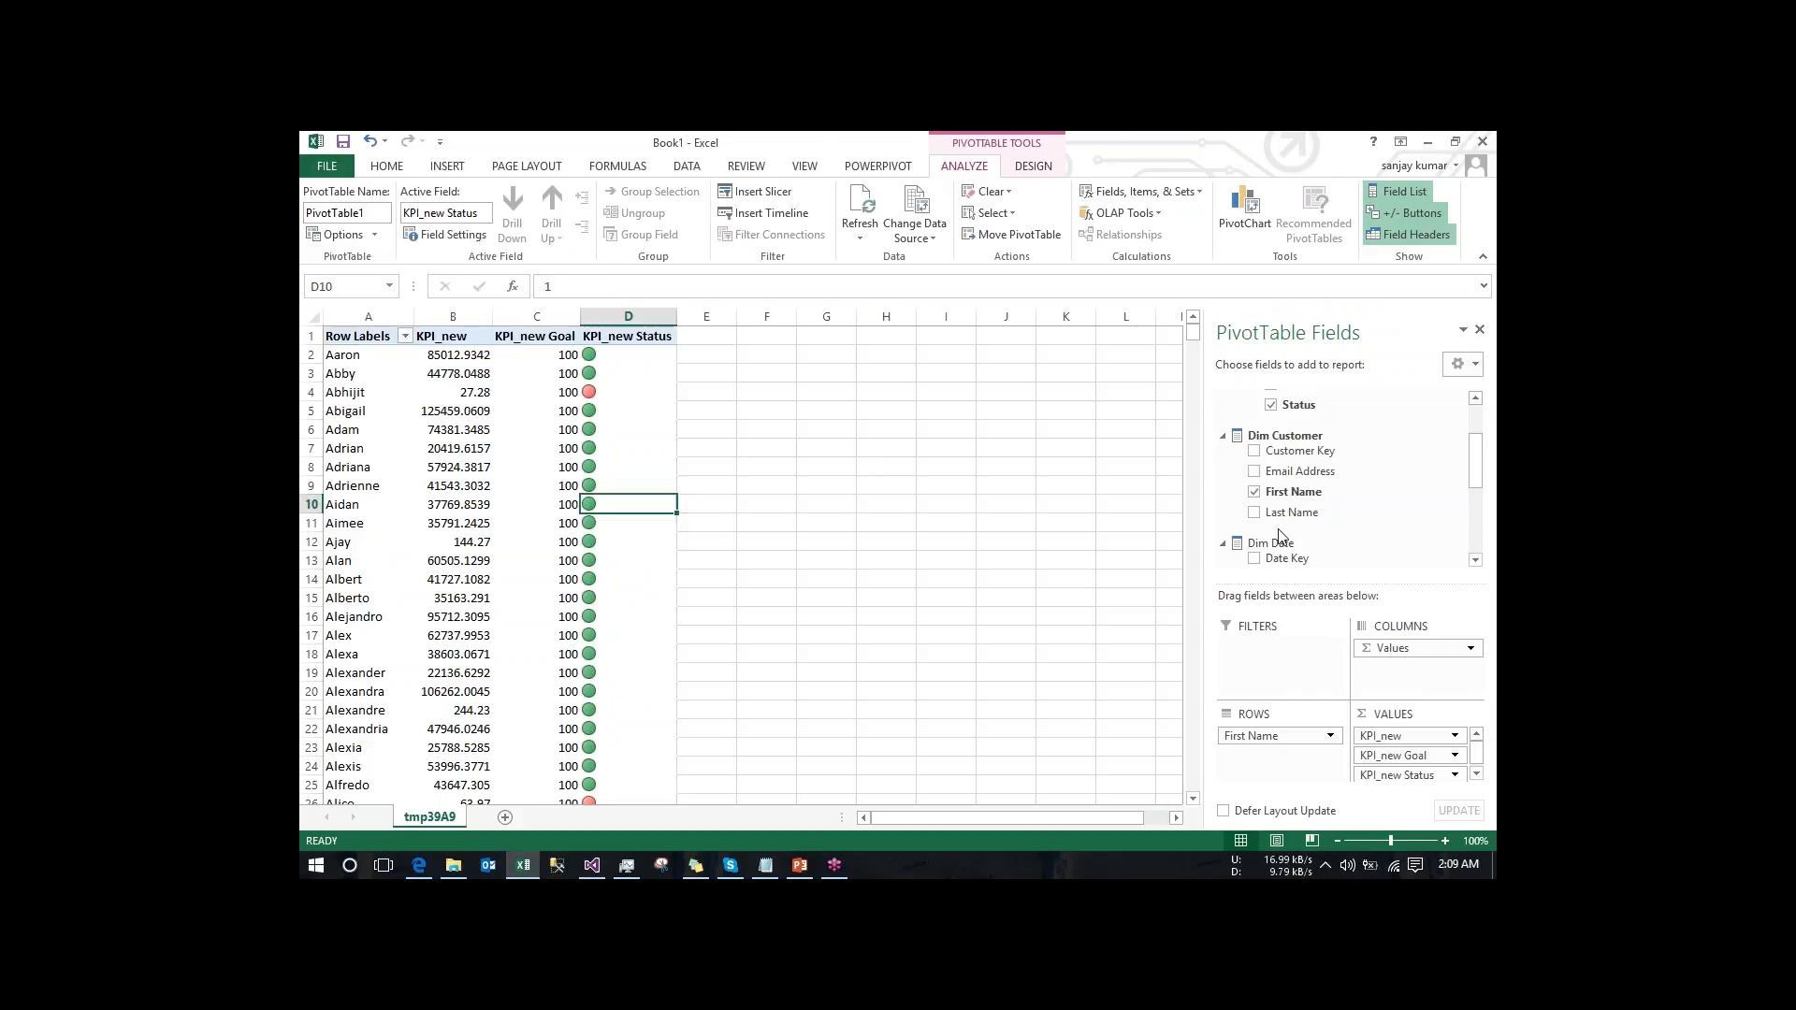
{"action": "left_click_drag", "start_coordinate": [1481, 465], "coordinate": [1480, 438]}
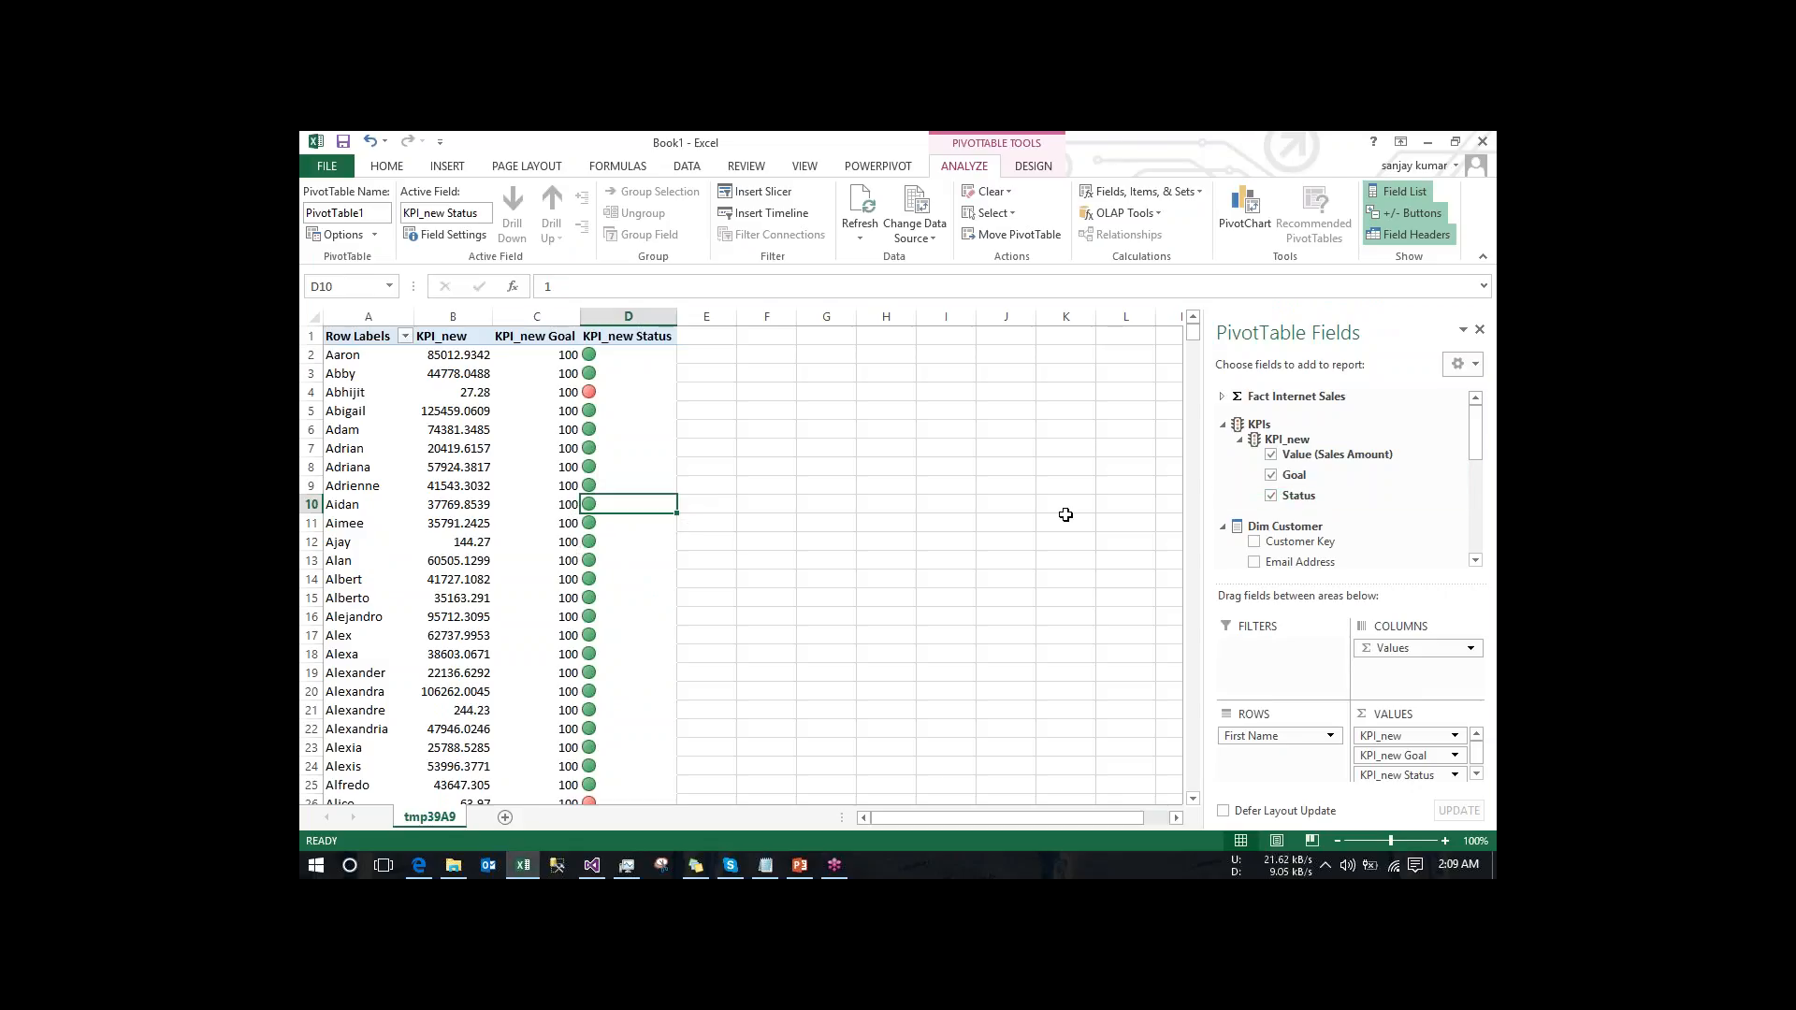
{"action": "left_click", "coordinate": [597, 865]}
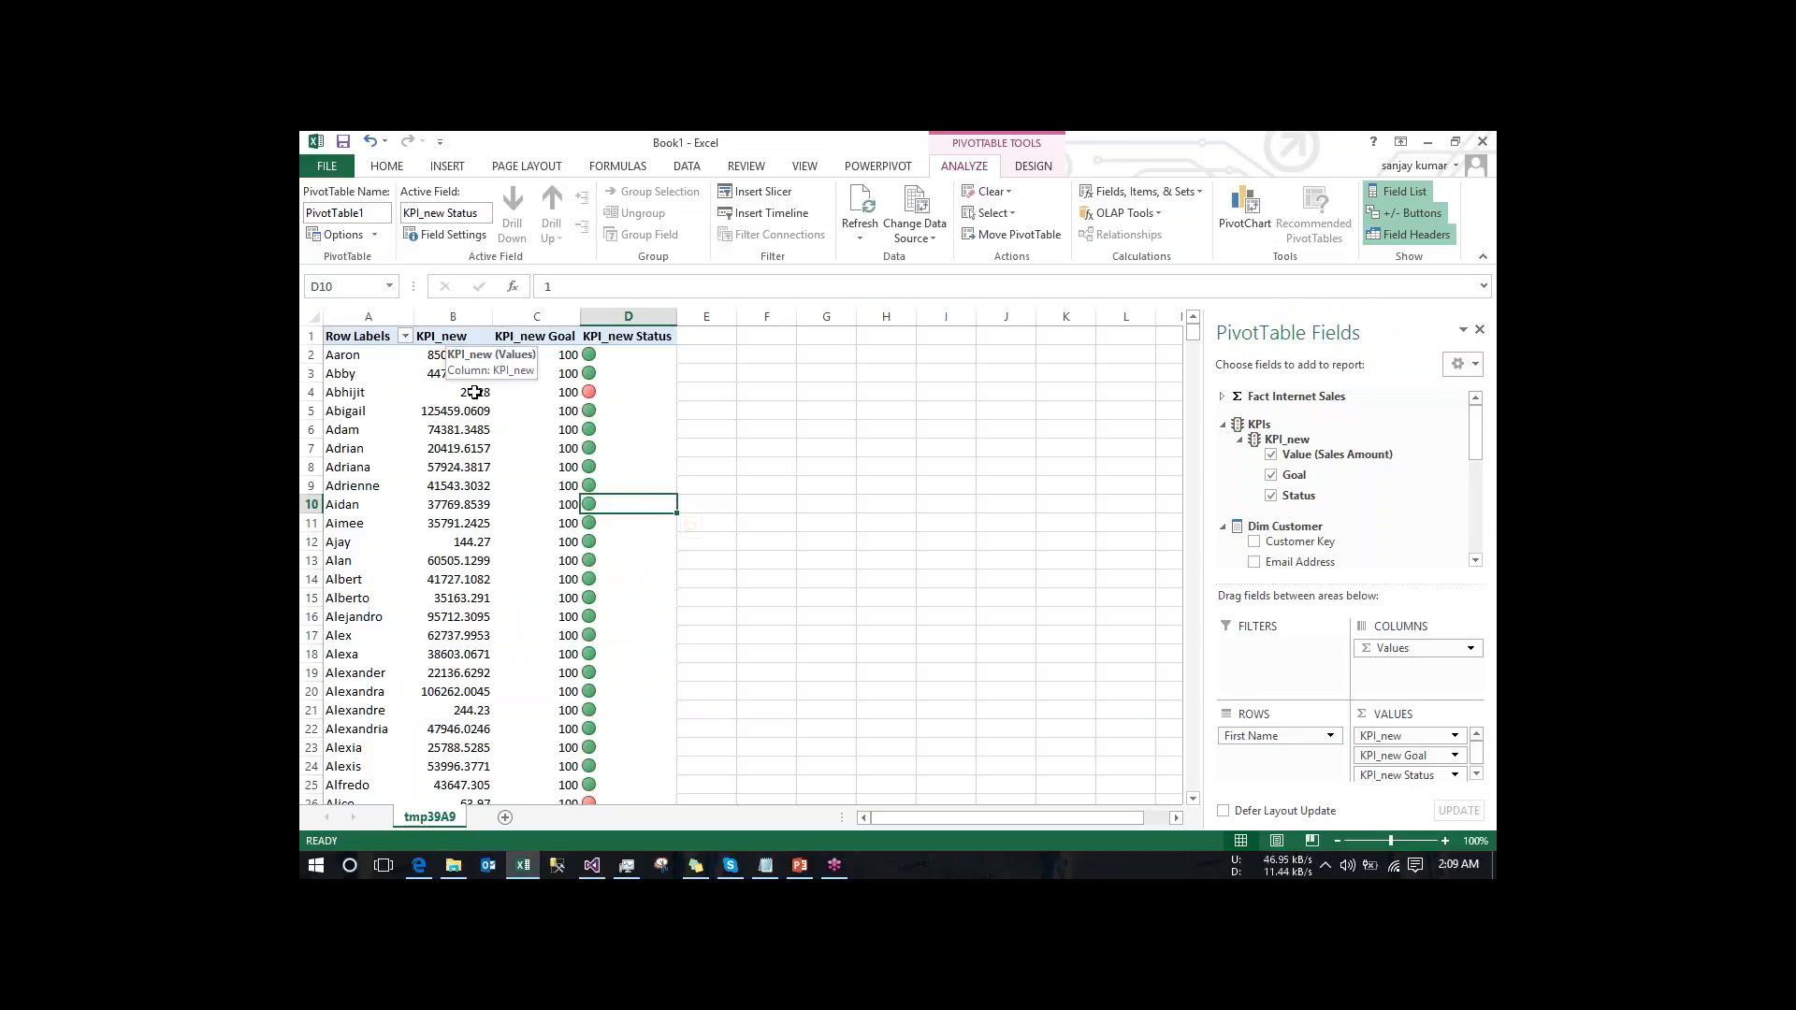
{"action": "mouse_move", "coordinate": [476, 395]}
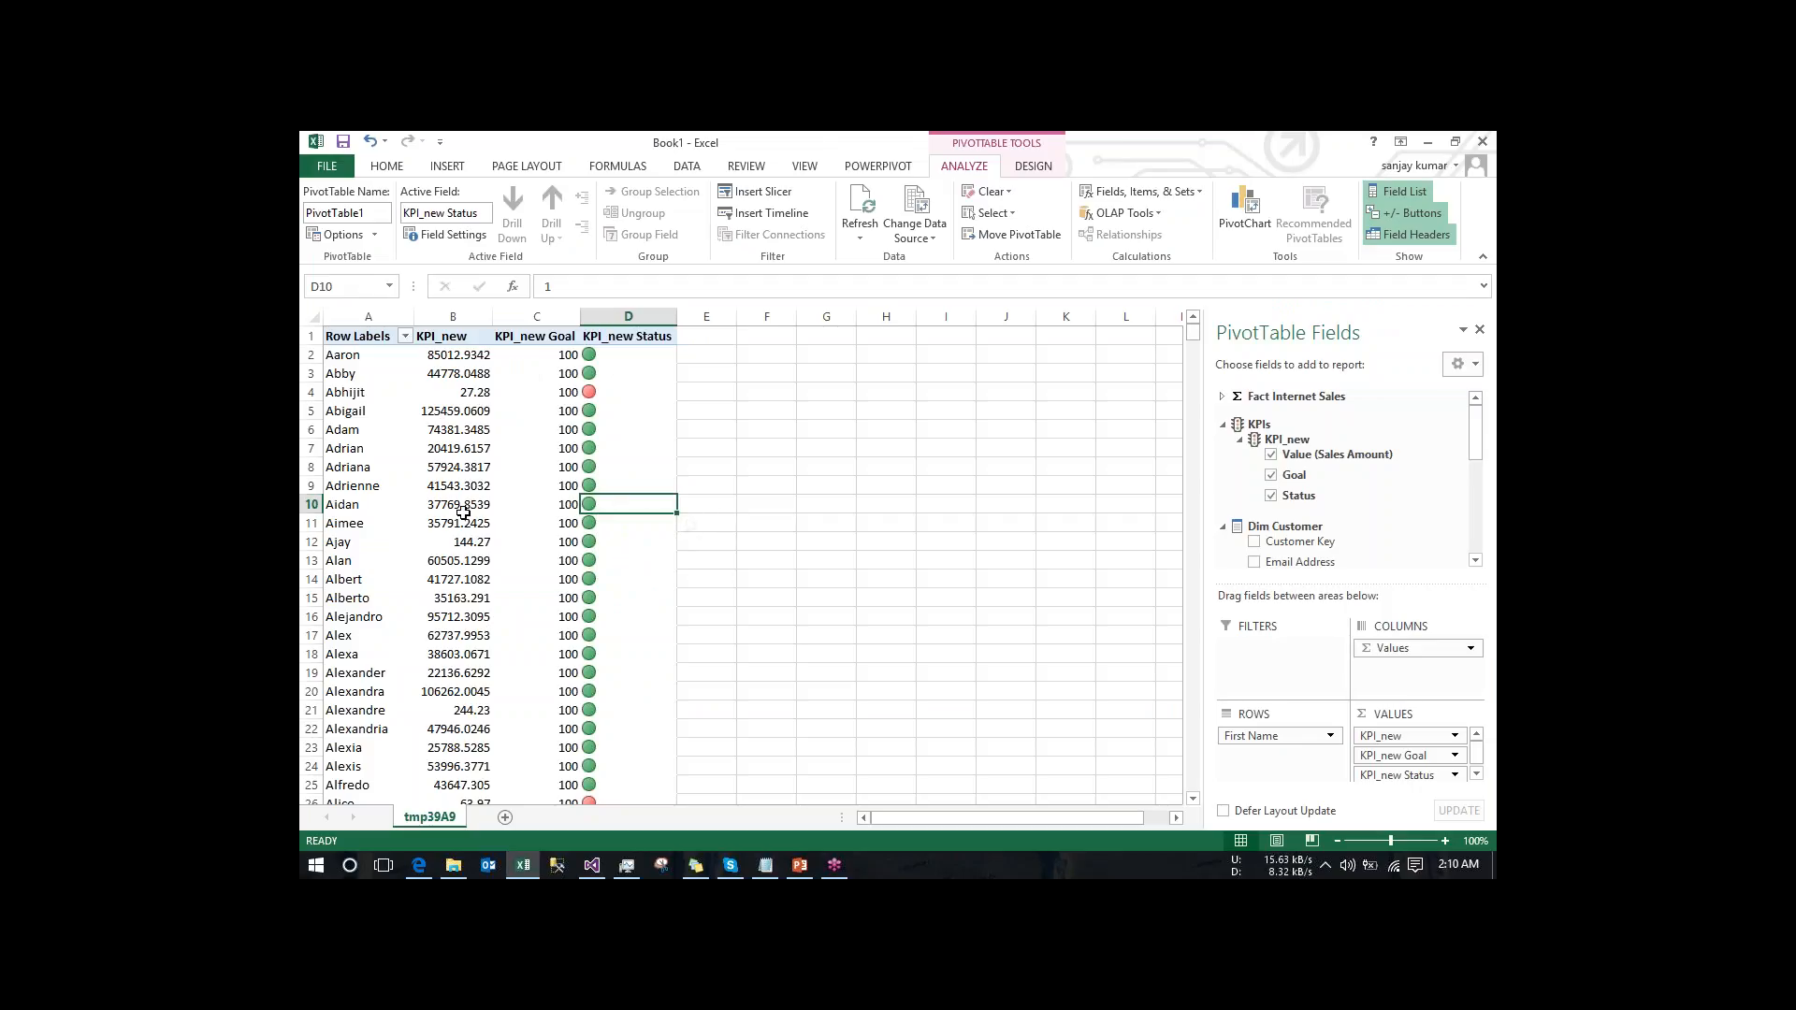
{"action": "mouse_move", "coordinate": [469, 598]}
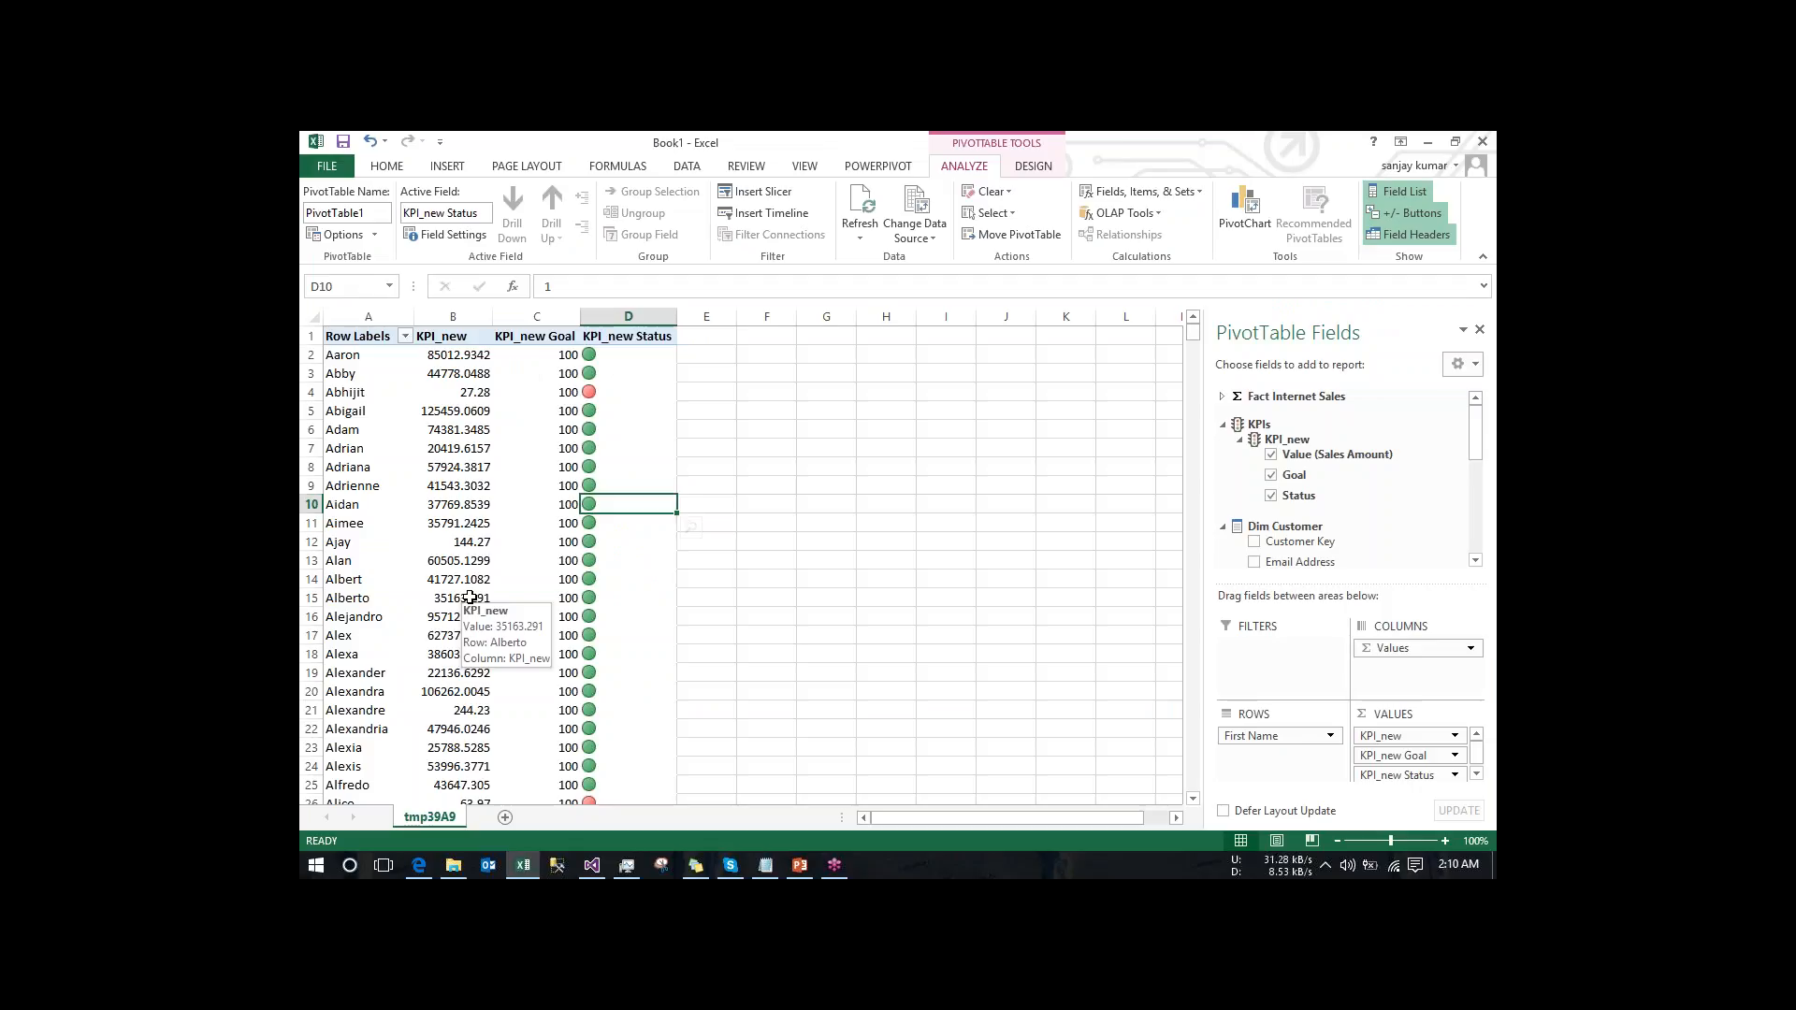
{"action": "left_click", "coordinate": [469, 397]}
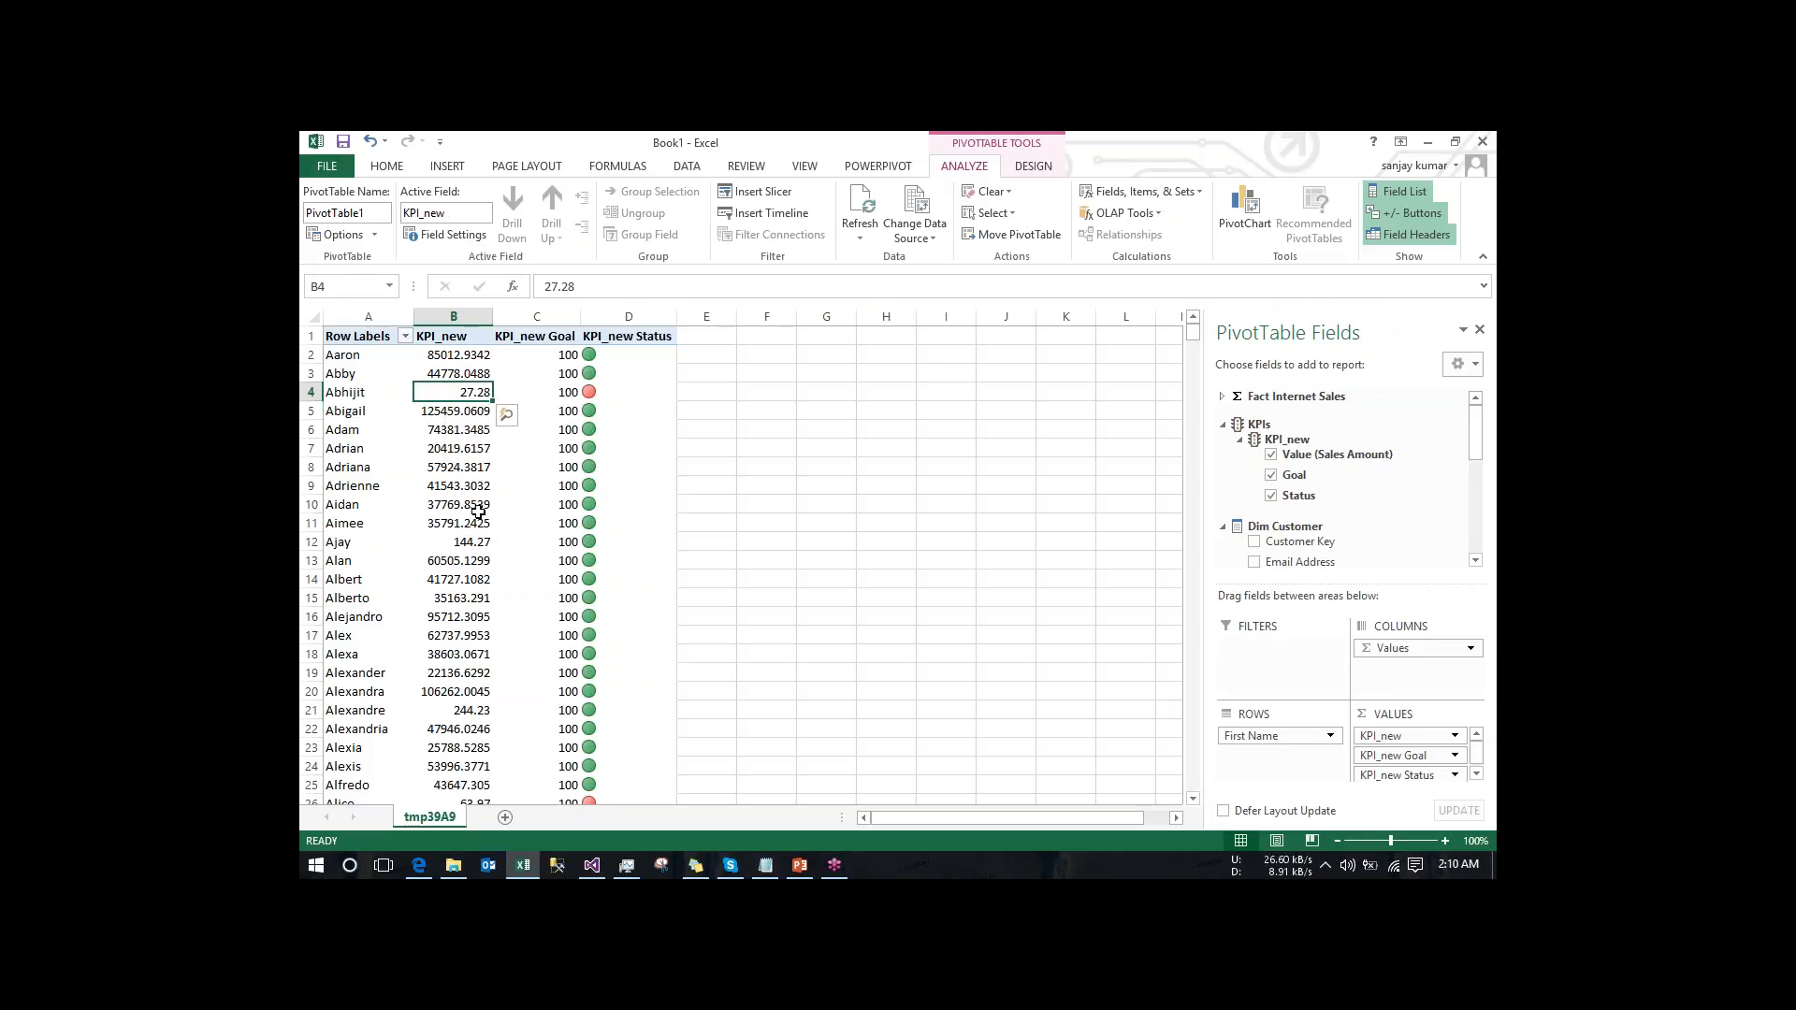
{"action": "mouse_move", "coordinate": [478, 512]}
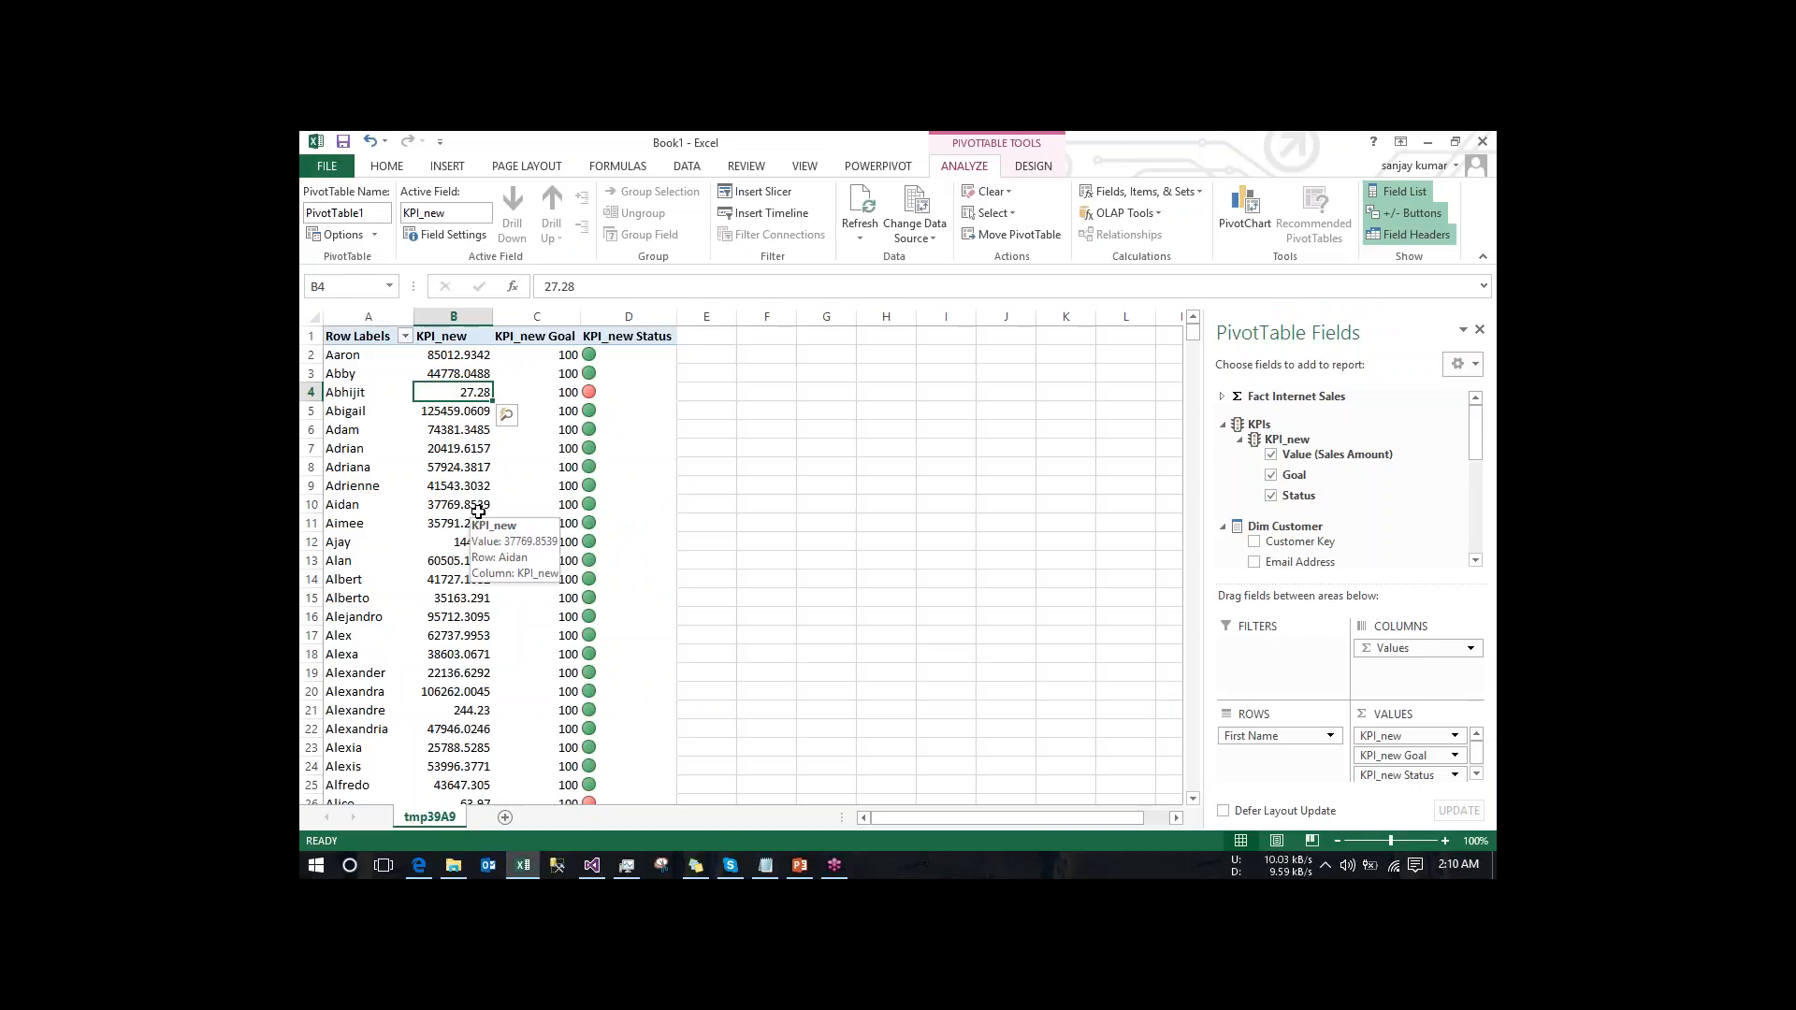
{"action": "left_click", "coordinate": [553, 373]}
{"action": "key", "text": "Down"}
{"action": "key", "text": "Down"}
{"action": "key", "text": "Down"}
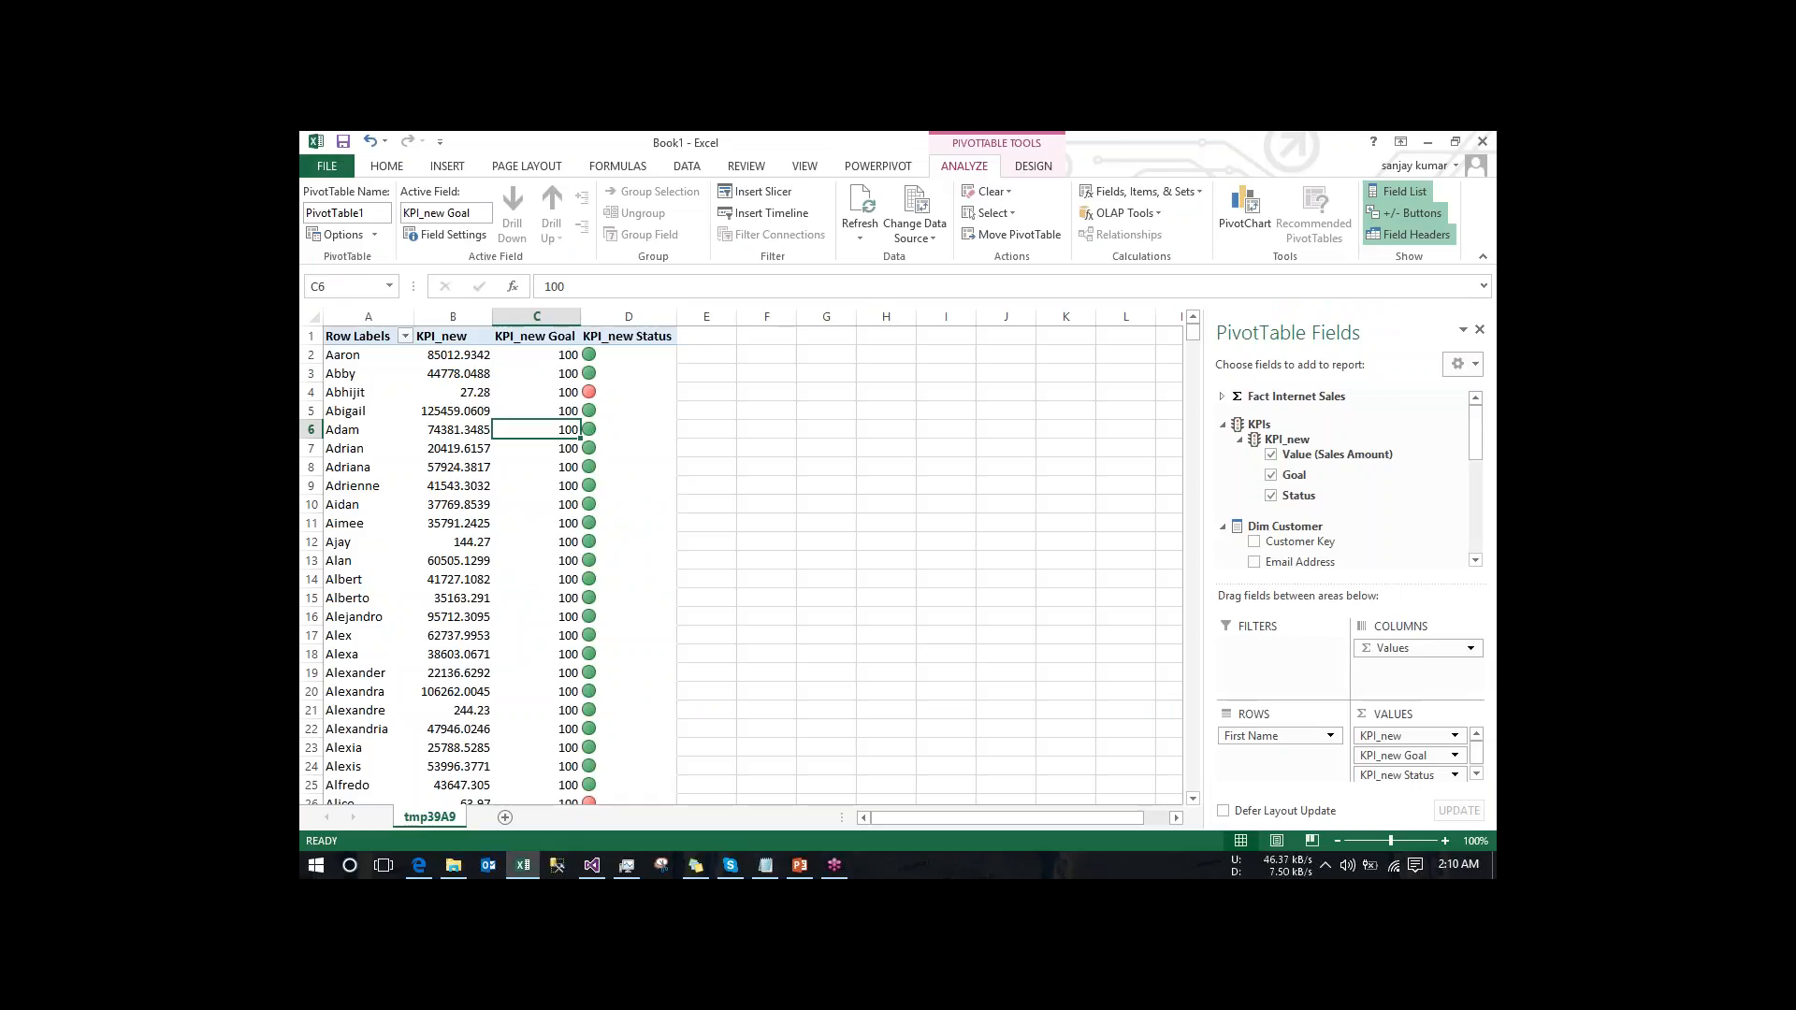
{"action": "mouse_move", "coordinate": [553, 509]}
- Switch to Visual Studio to check KPI_new's value expression, and return to Excel to view further PivotTable rows
{"action": "mouse_move", "coordinate": [592, 873]}
{"action": "left_click", "coordinate": [592, 776]}
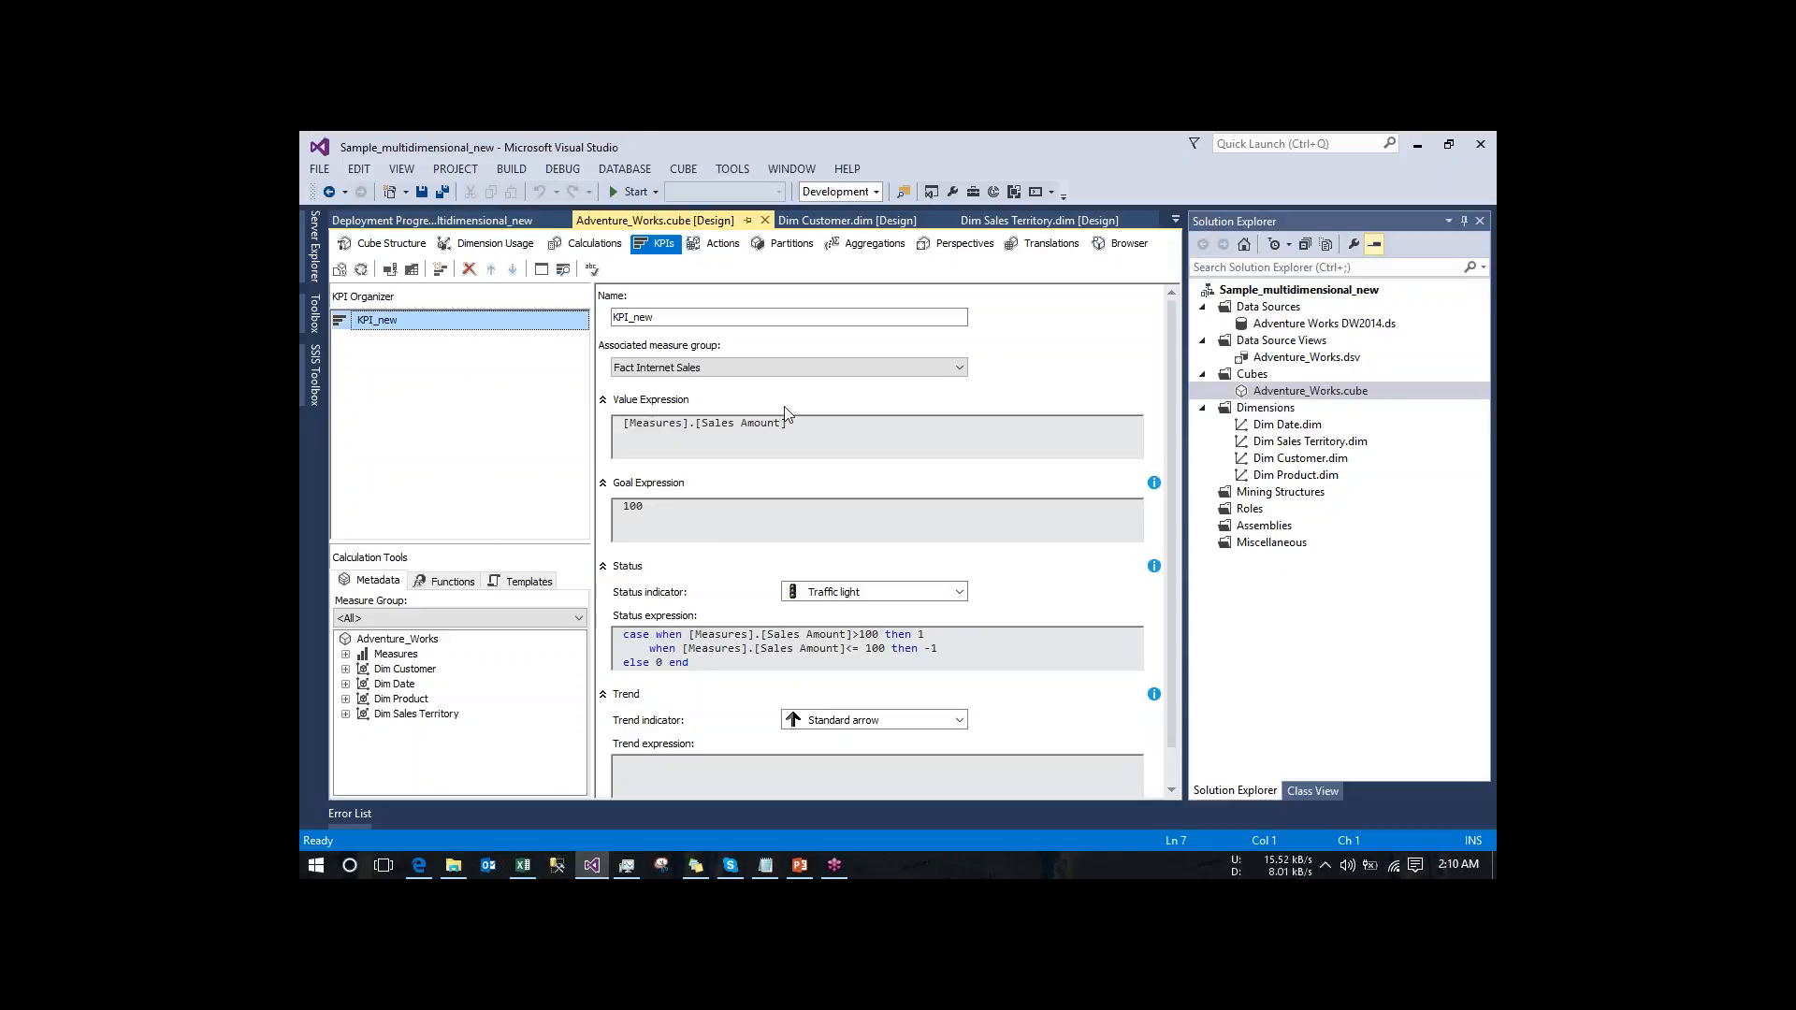
{"action": "left_click_drag", "start_coordinate": [795, 423], "coordinate": [635, 426]}
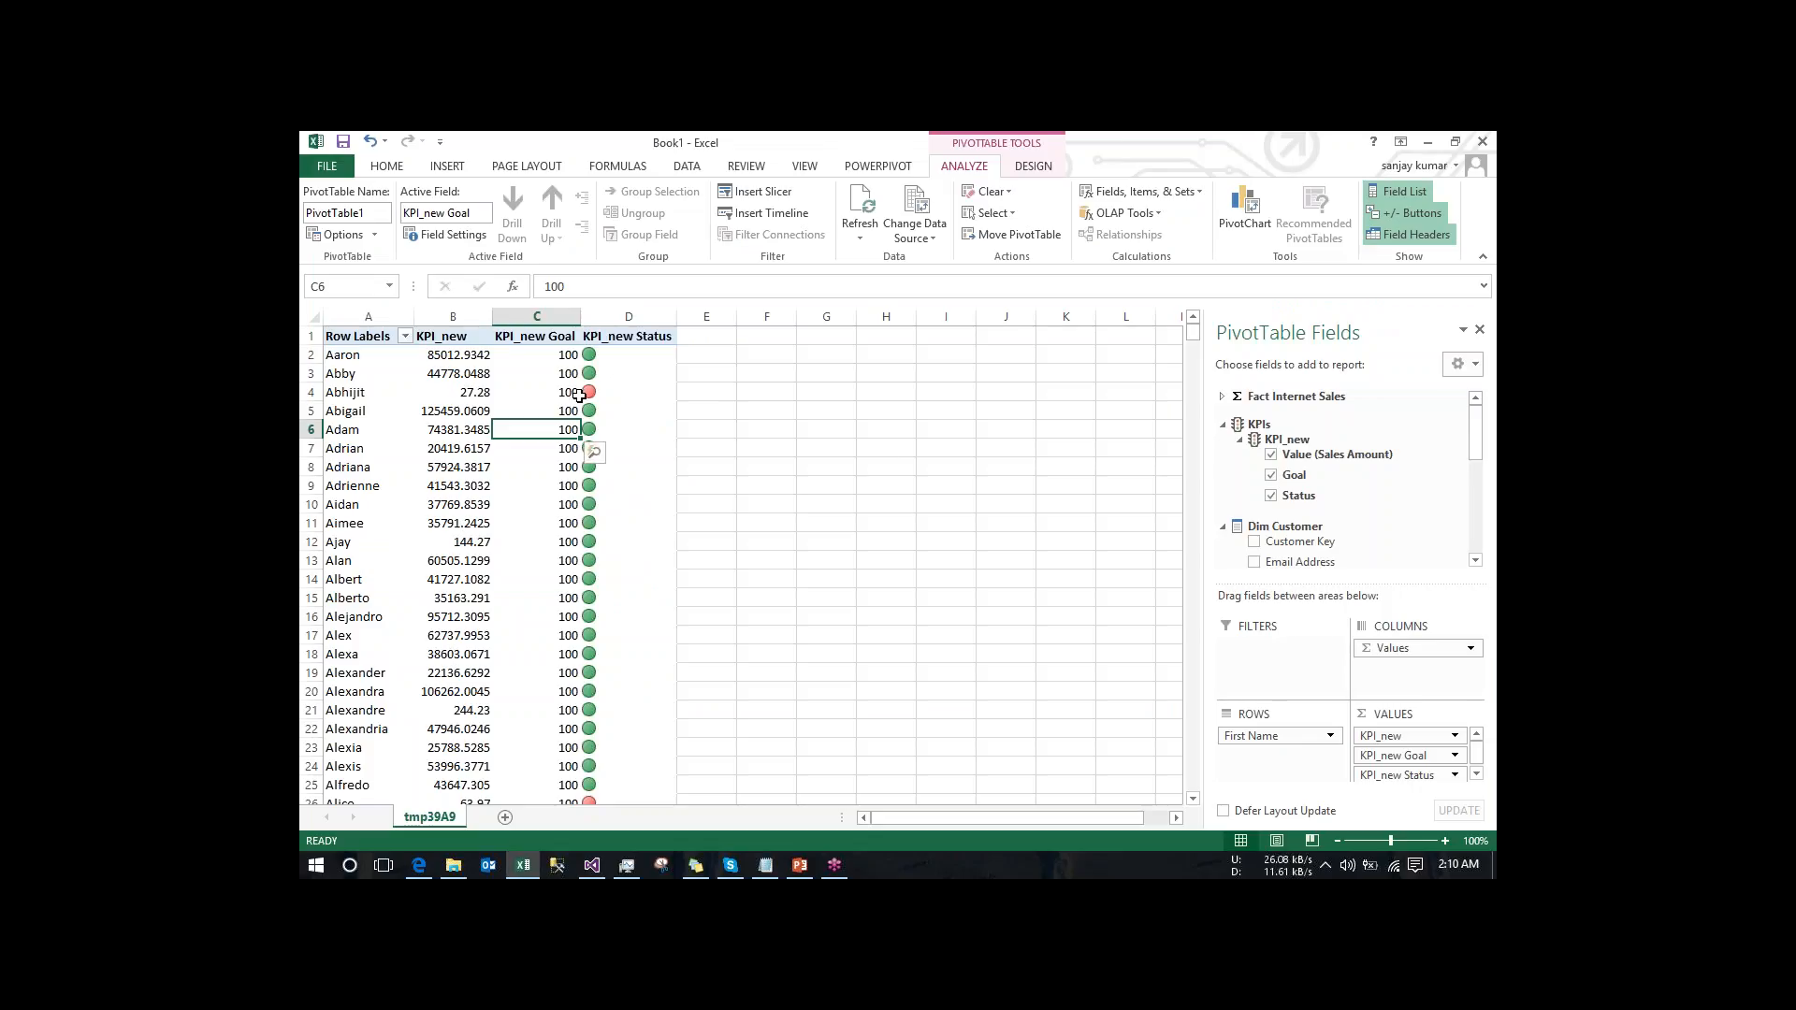
{"action": "left_click", "coordinate": [1193, 797]}
{"action": "left_click", "coordinate": [1193, 796]}
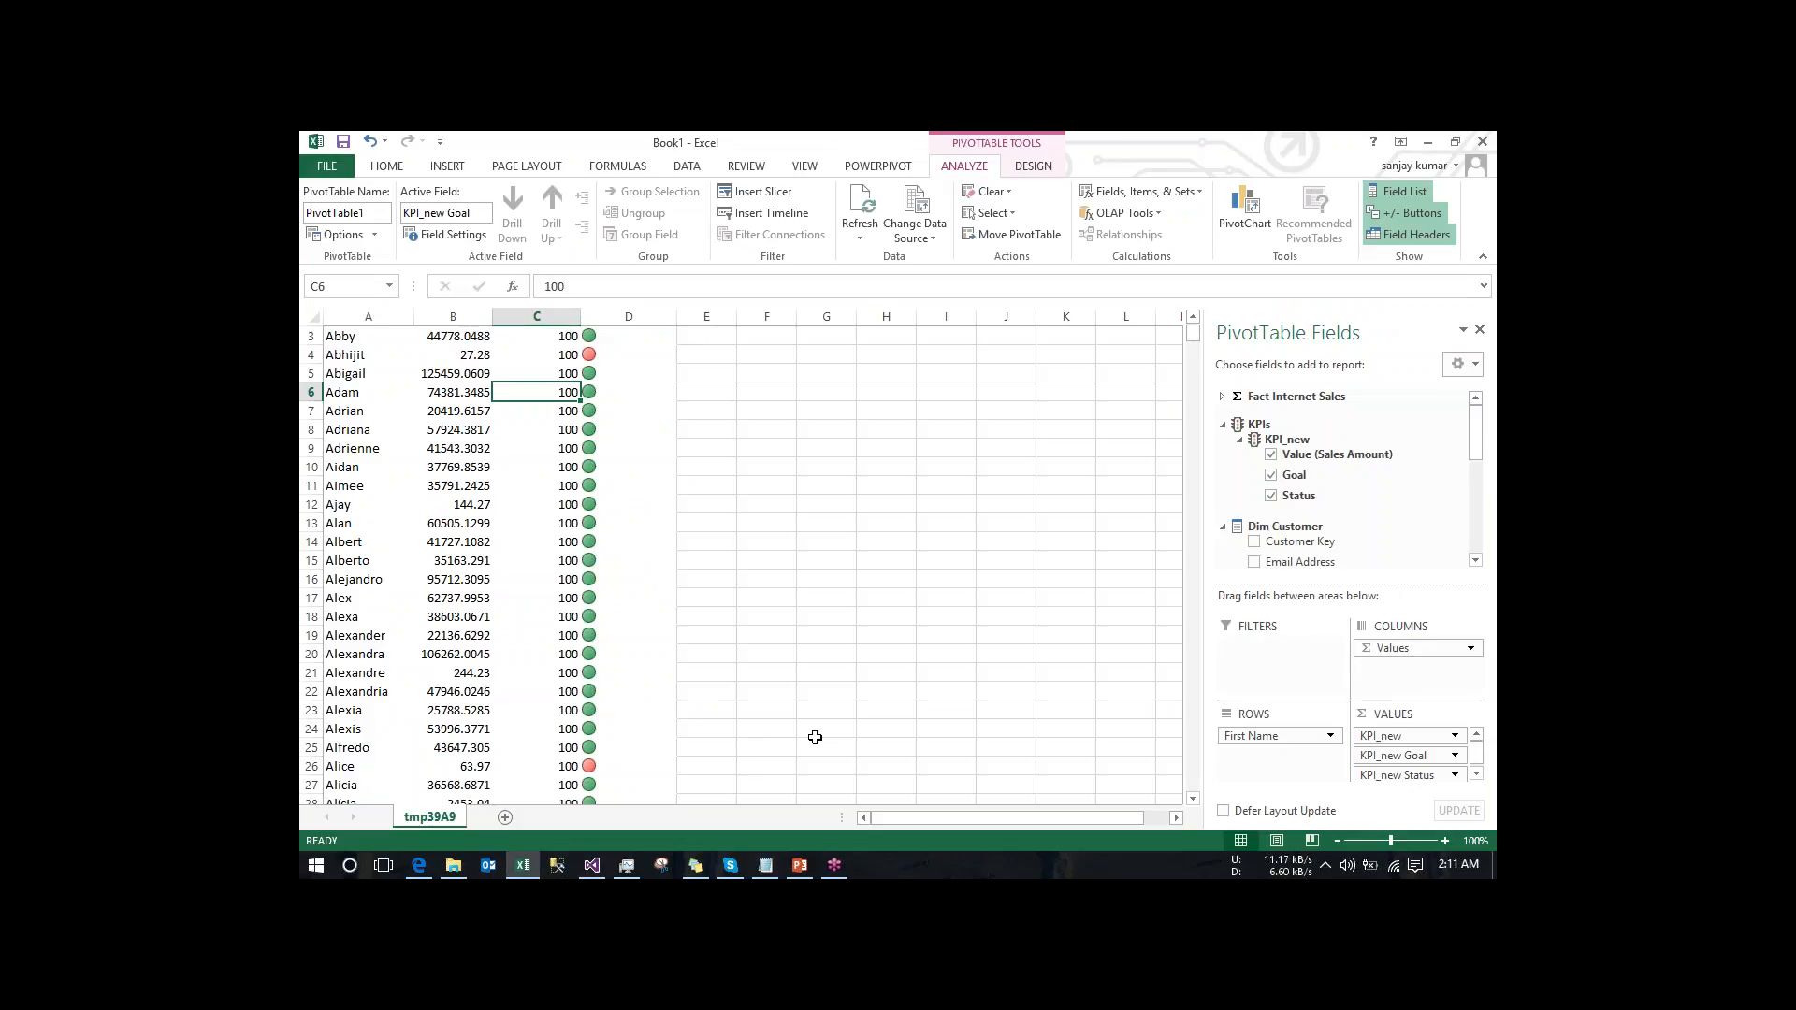
- Open the Adventure_Works cube's Actions view in Visual Studio, and check the additional actions offered for PivotTable cell B4 in Excel
{"action": "left_click", "coordinate": [595, 866]}
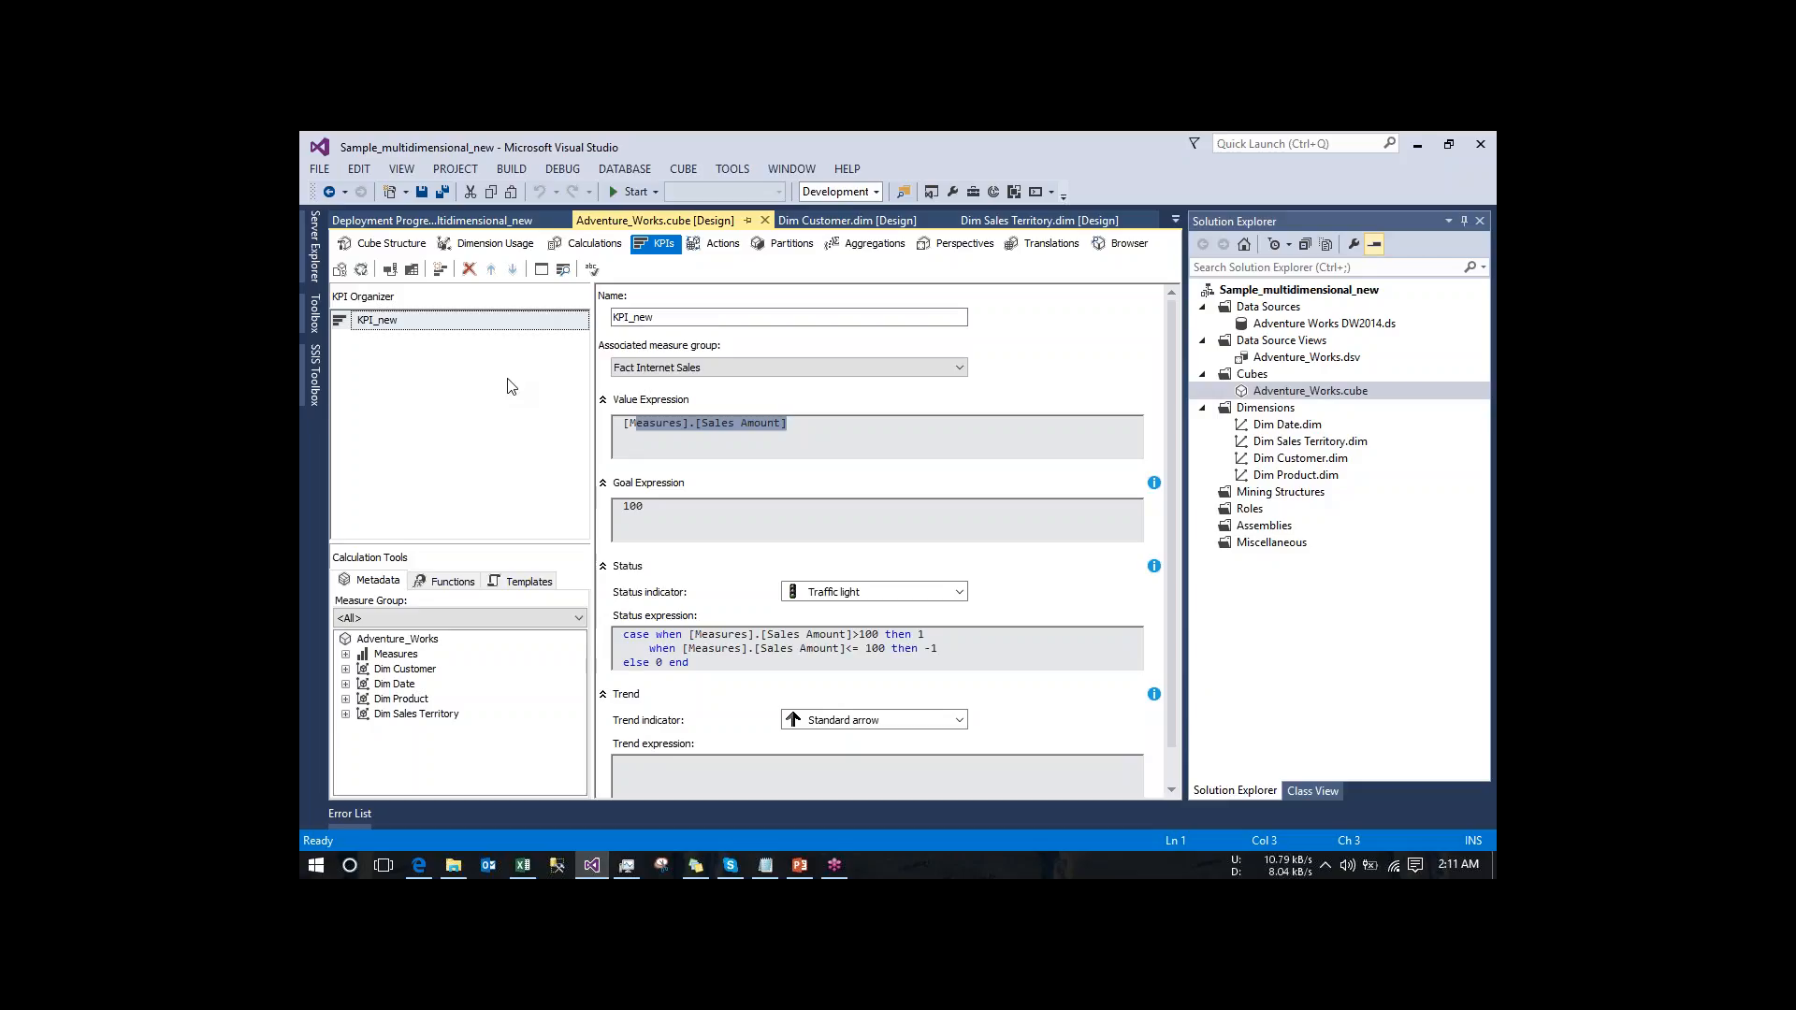
{"action": "left_click", "coordinate": [715, 245]}
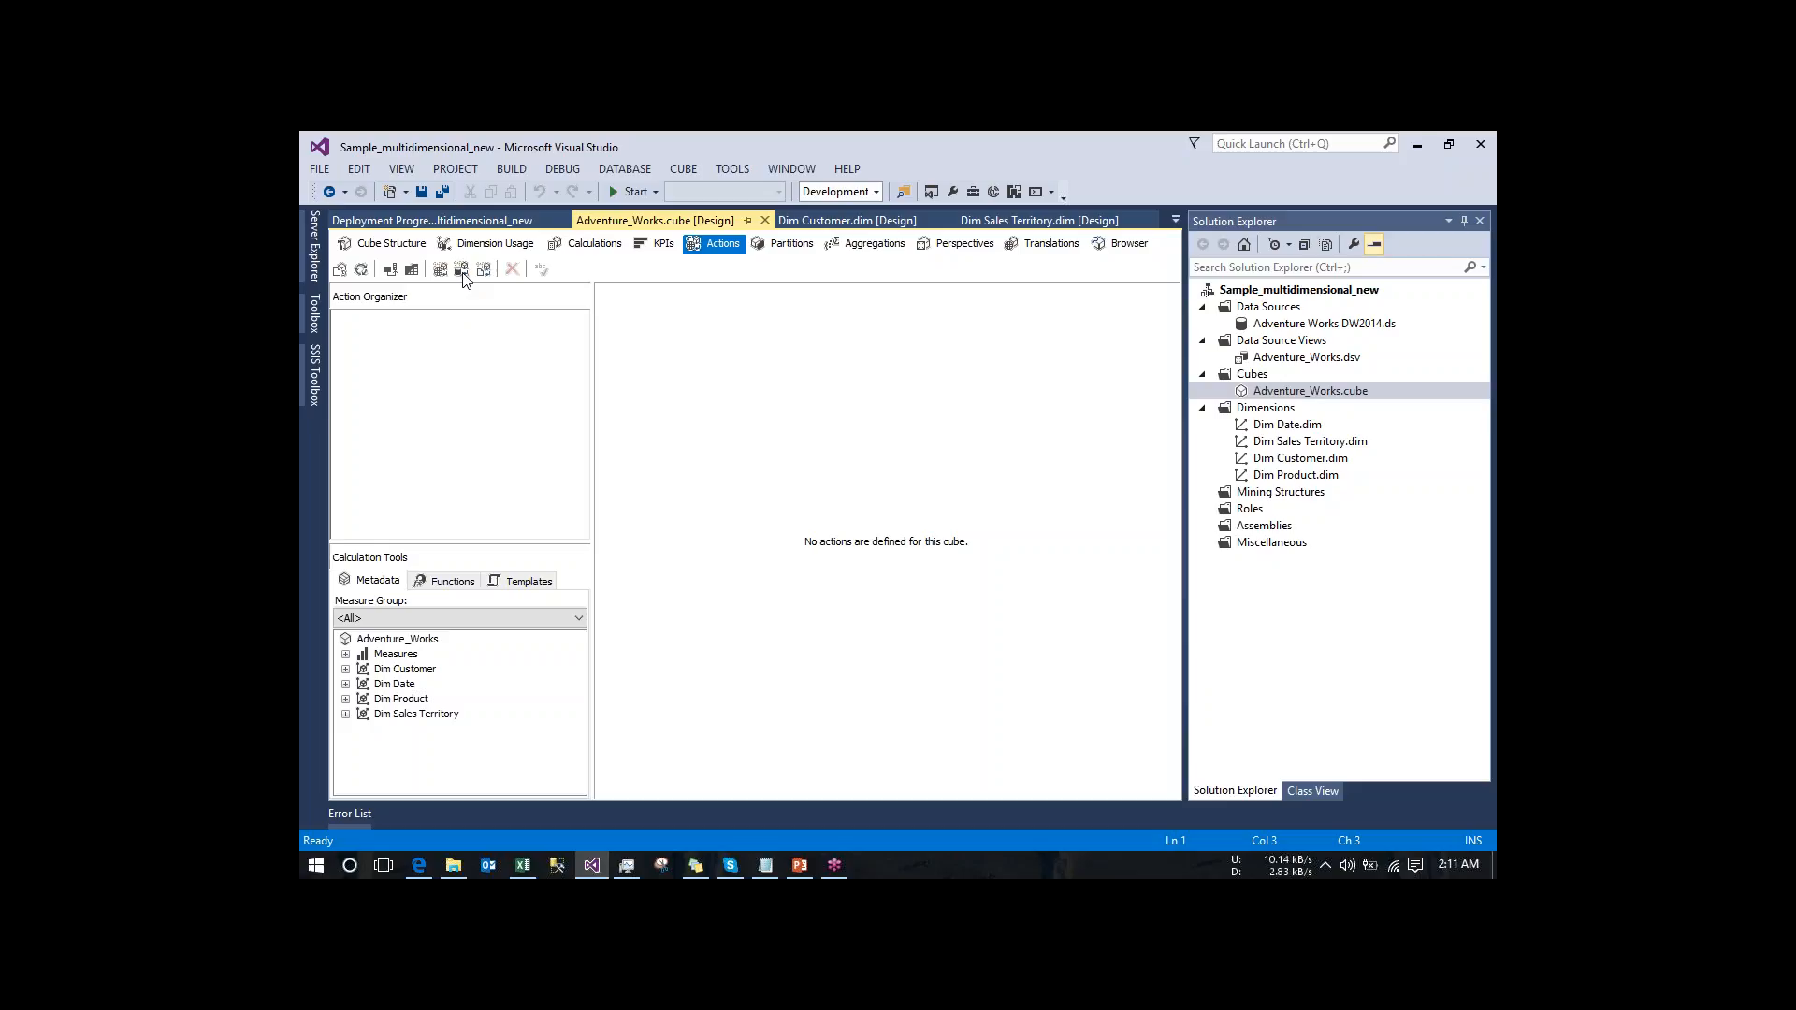
{"action": "left_click", "coordinate": [533, 865]}
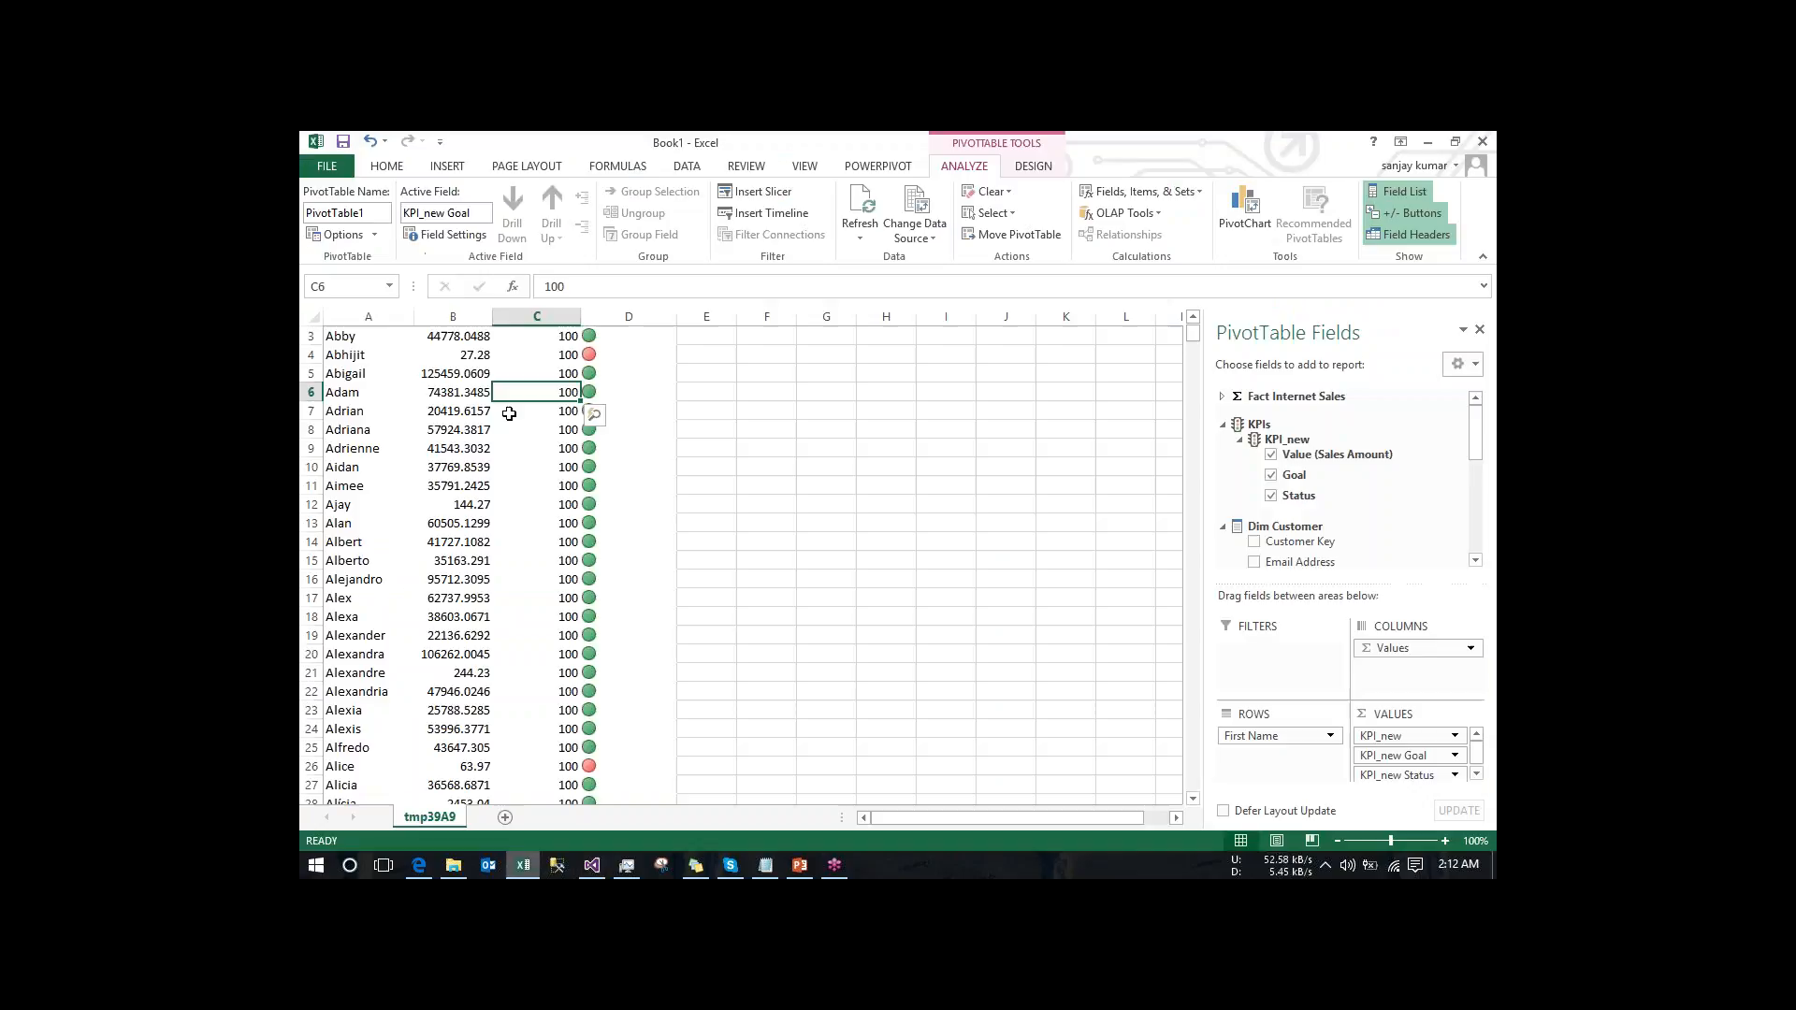
{"action": "left_click", "coordinate": [446, 432]}
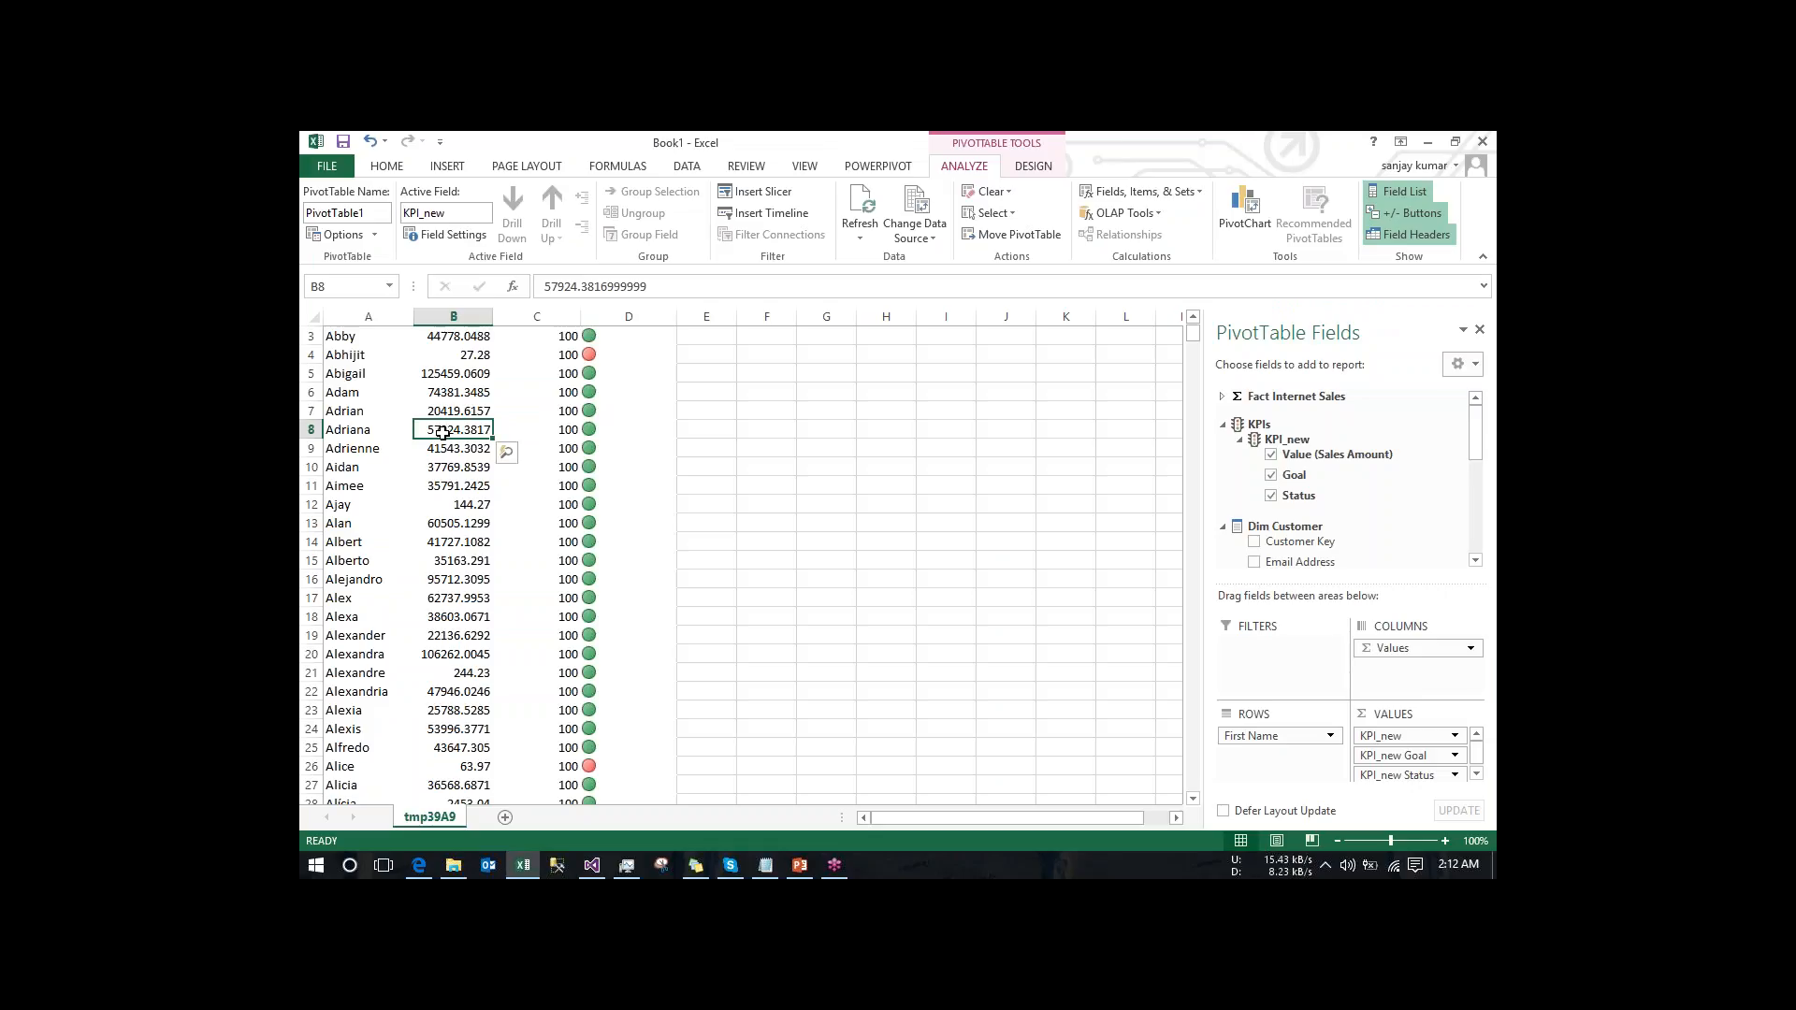
{"action": "left_click", "coordinate": [475, 358]}
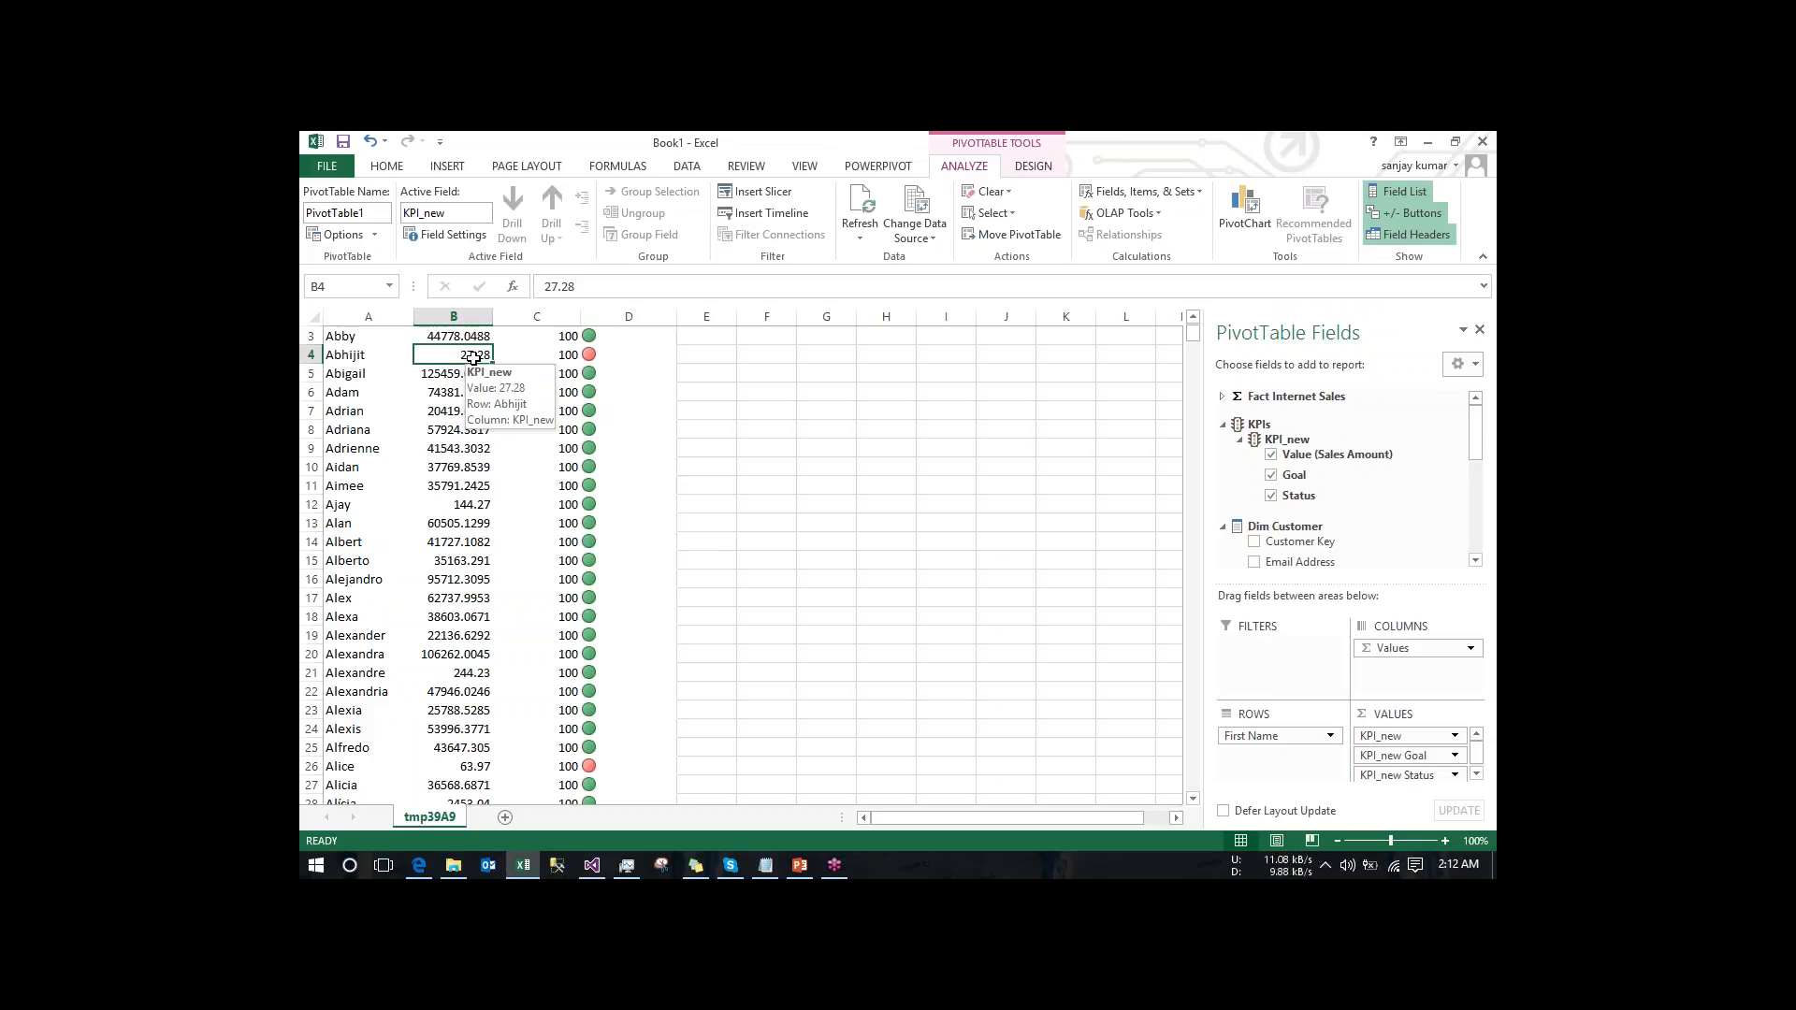
{"action": "right_click", "coordinate": [474, 357]}
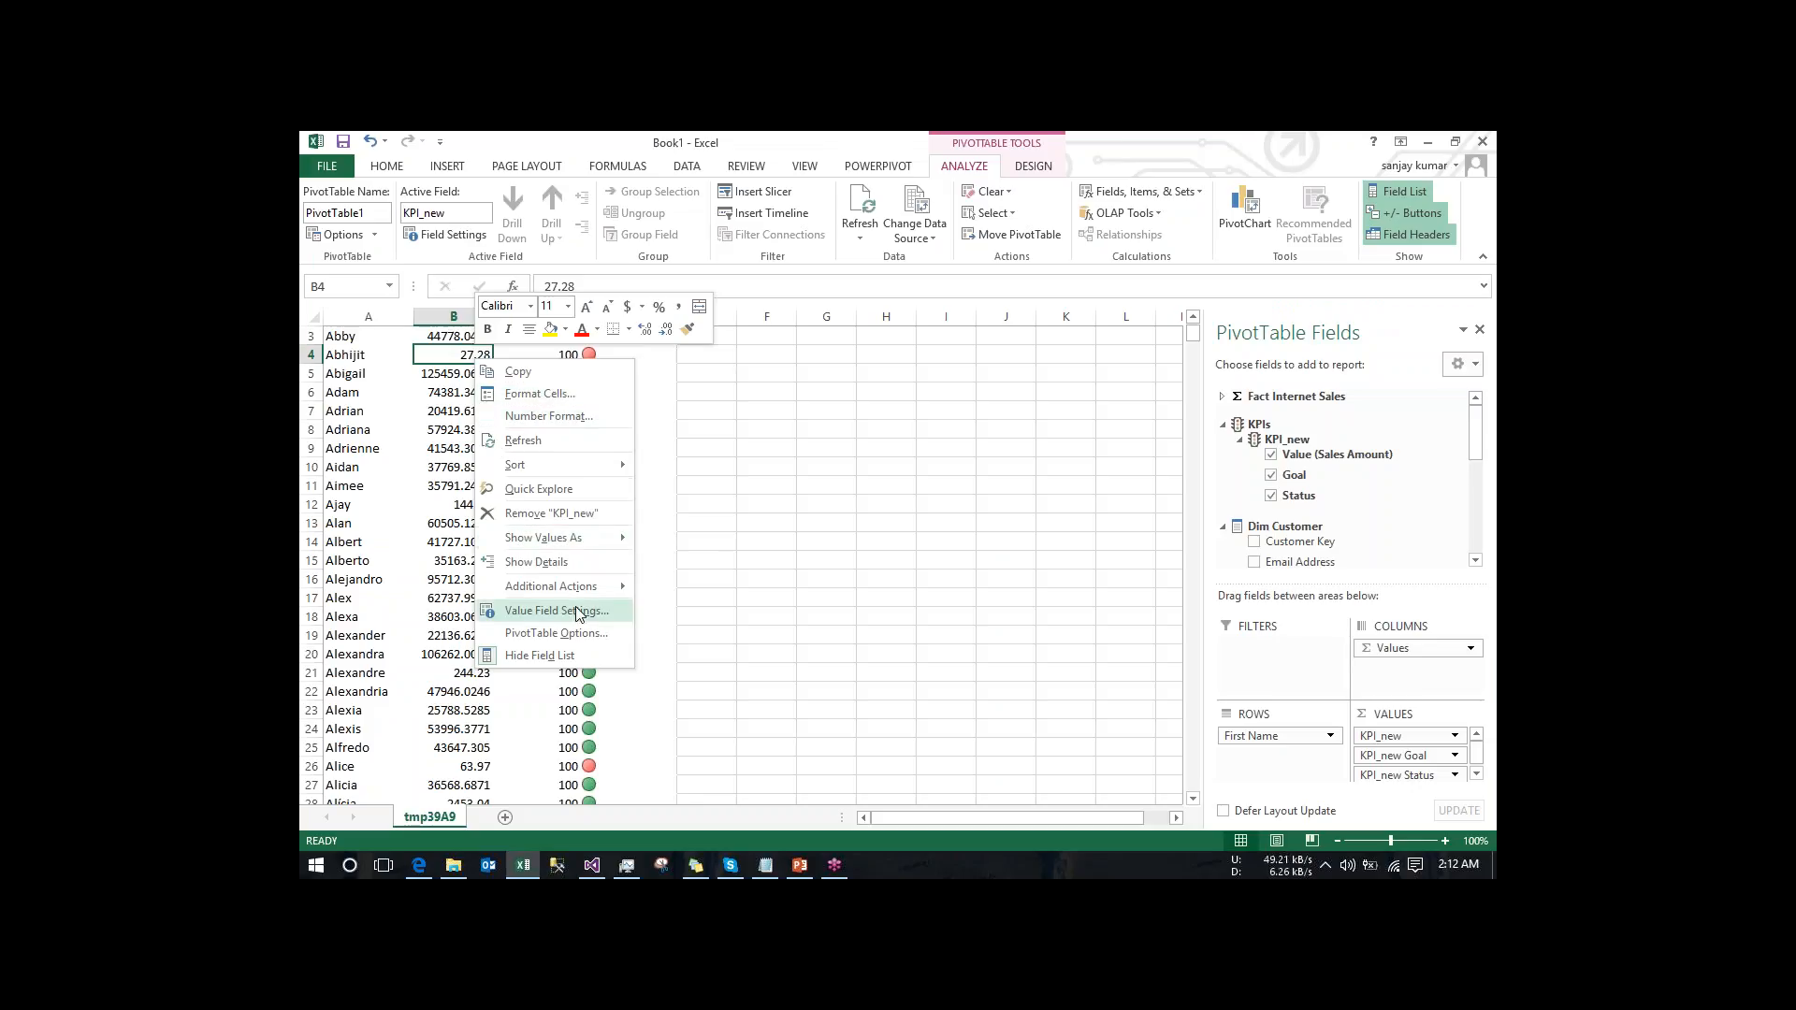
{"action": "mouse_move", "coordinate": [599, 589]}
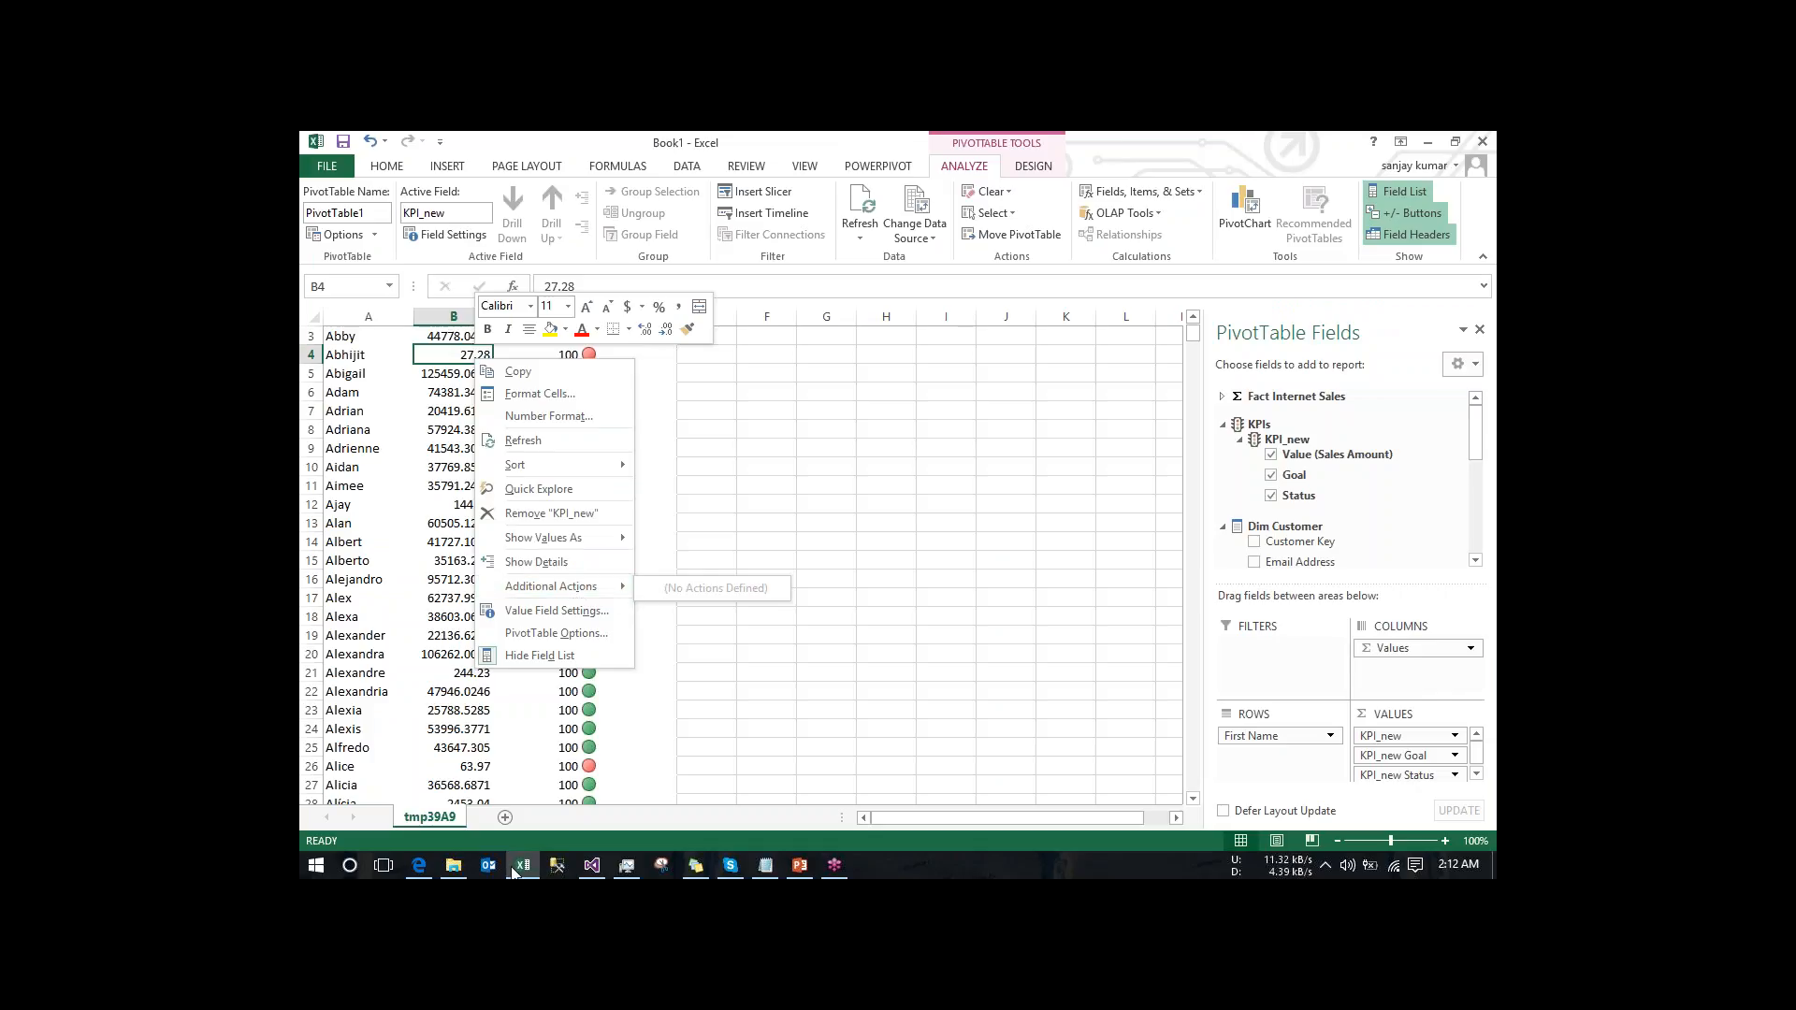
- Create a new drillthrough action in the Visual Studio cube and recheck the additional actions for cell B4 in Excel
{"action": "left_click", "coordinate": [591, 865]}
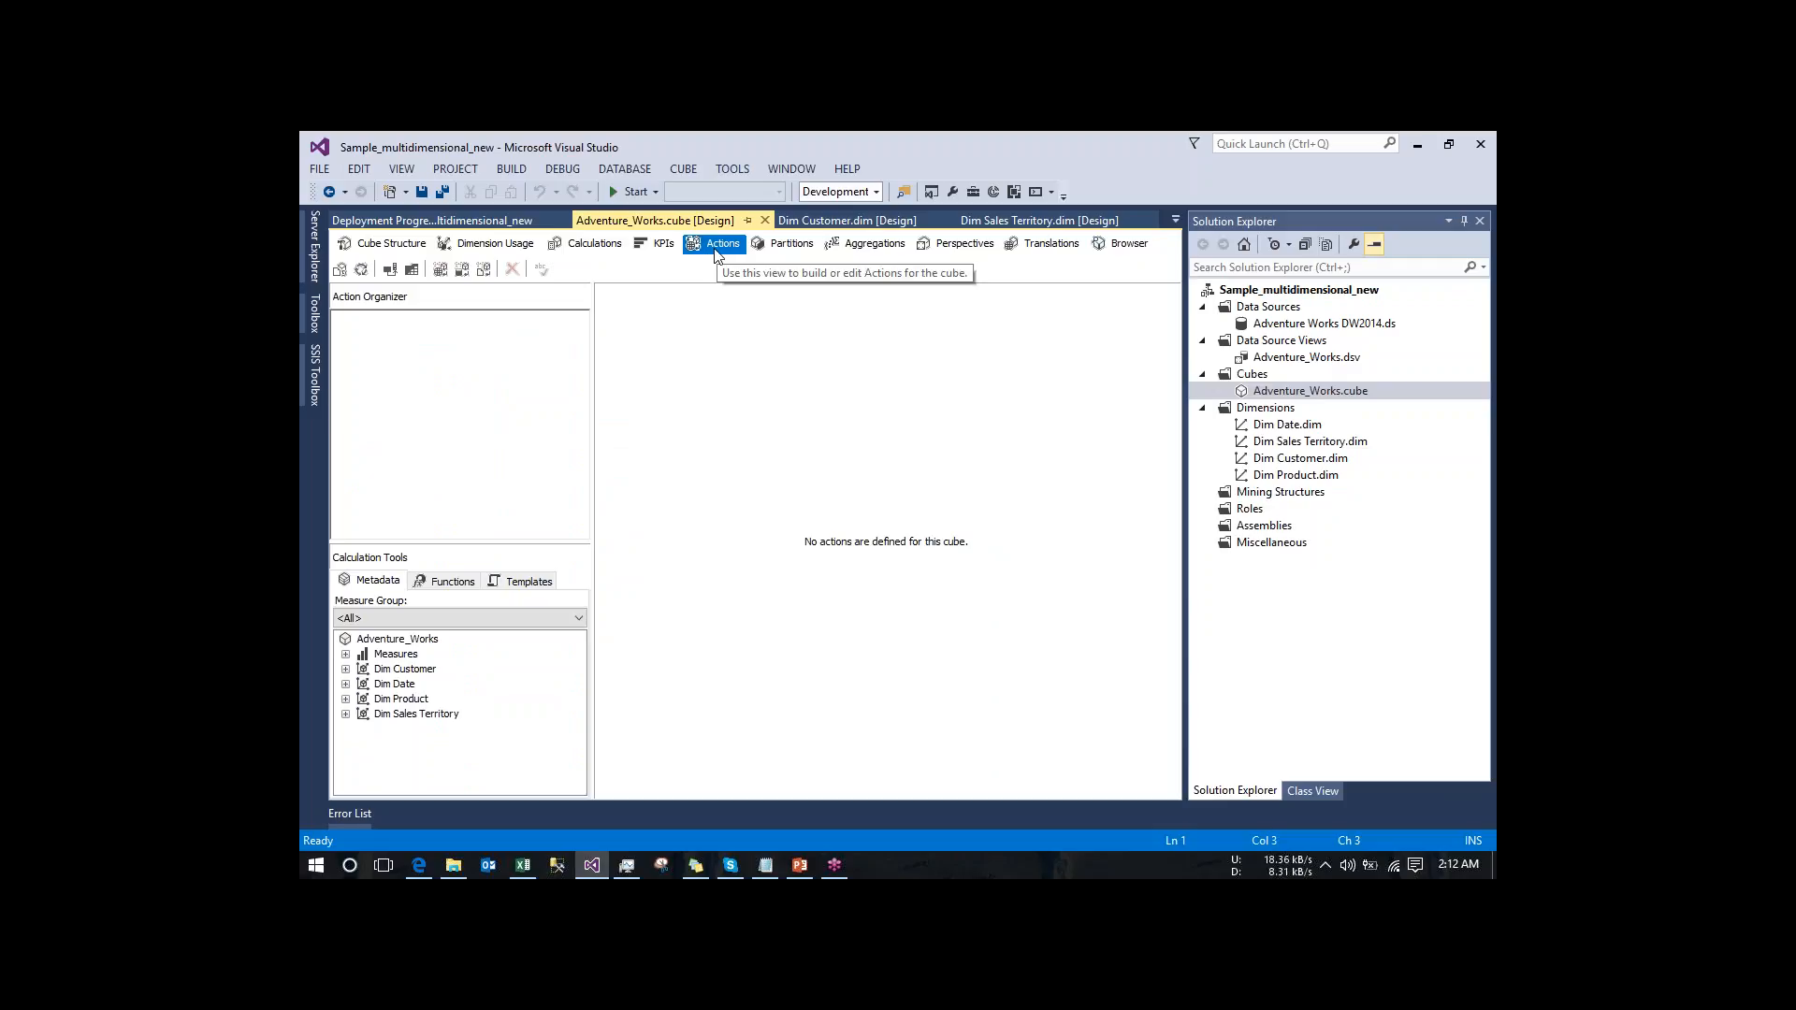
{"action": "left_click", "coordinate": [461, 270]}
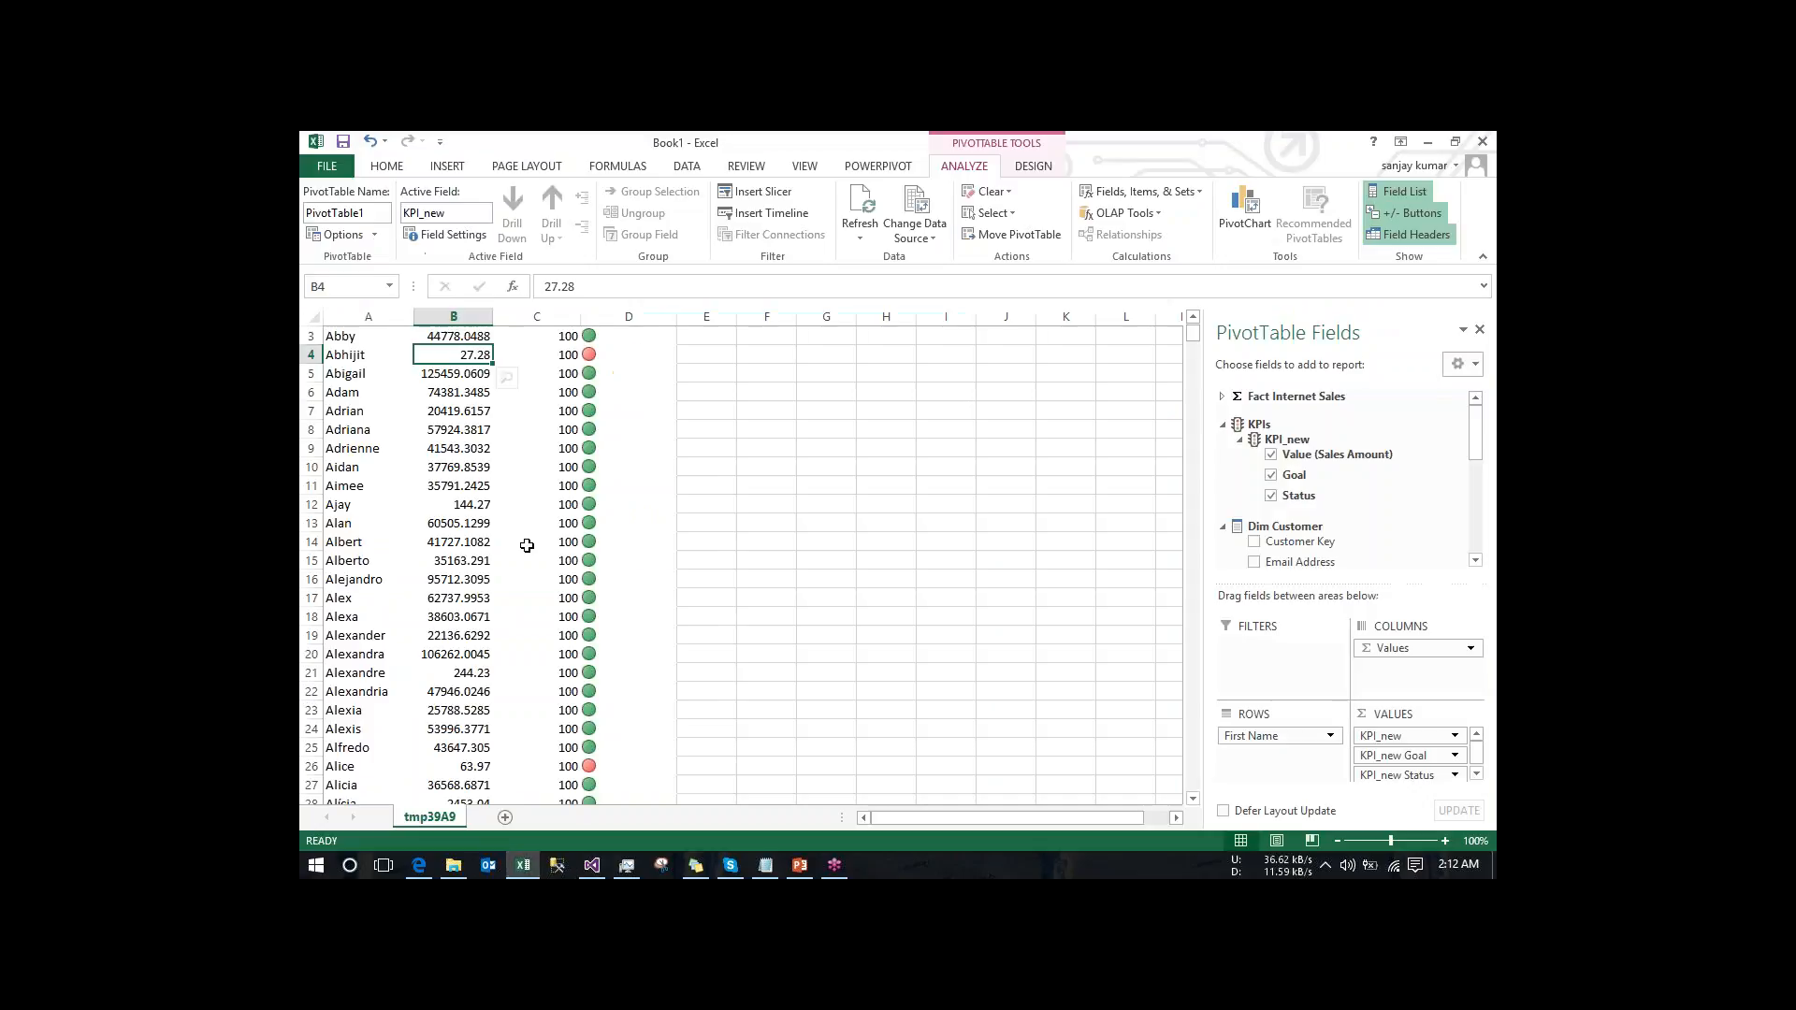
{"action": "right_click", "coordinate": [468, 359]}
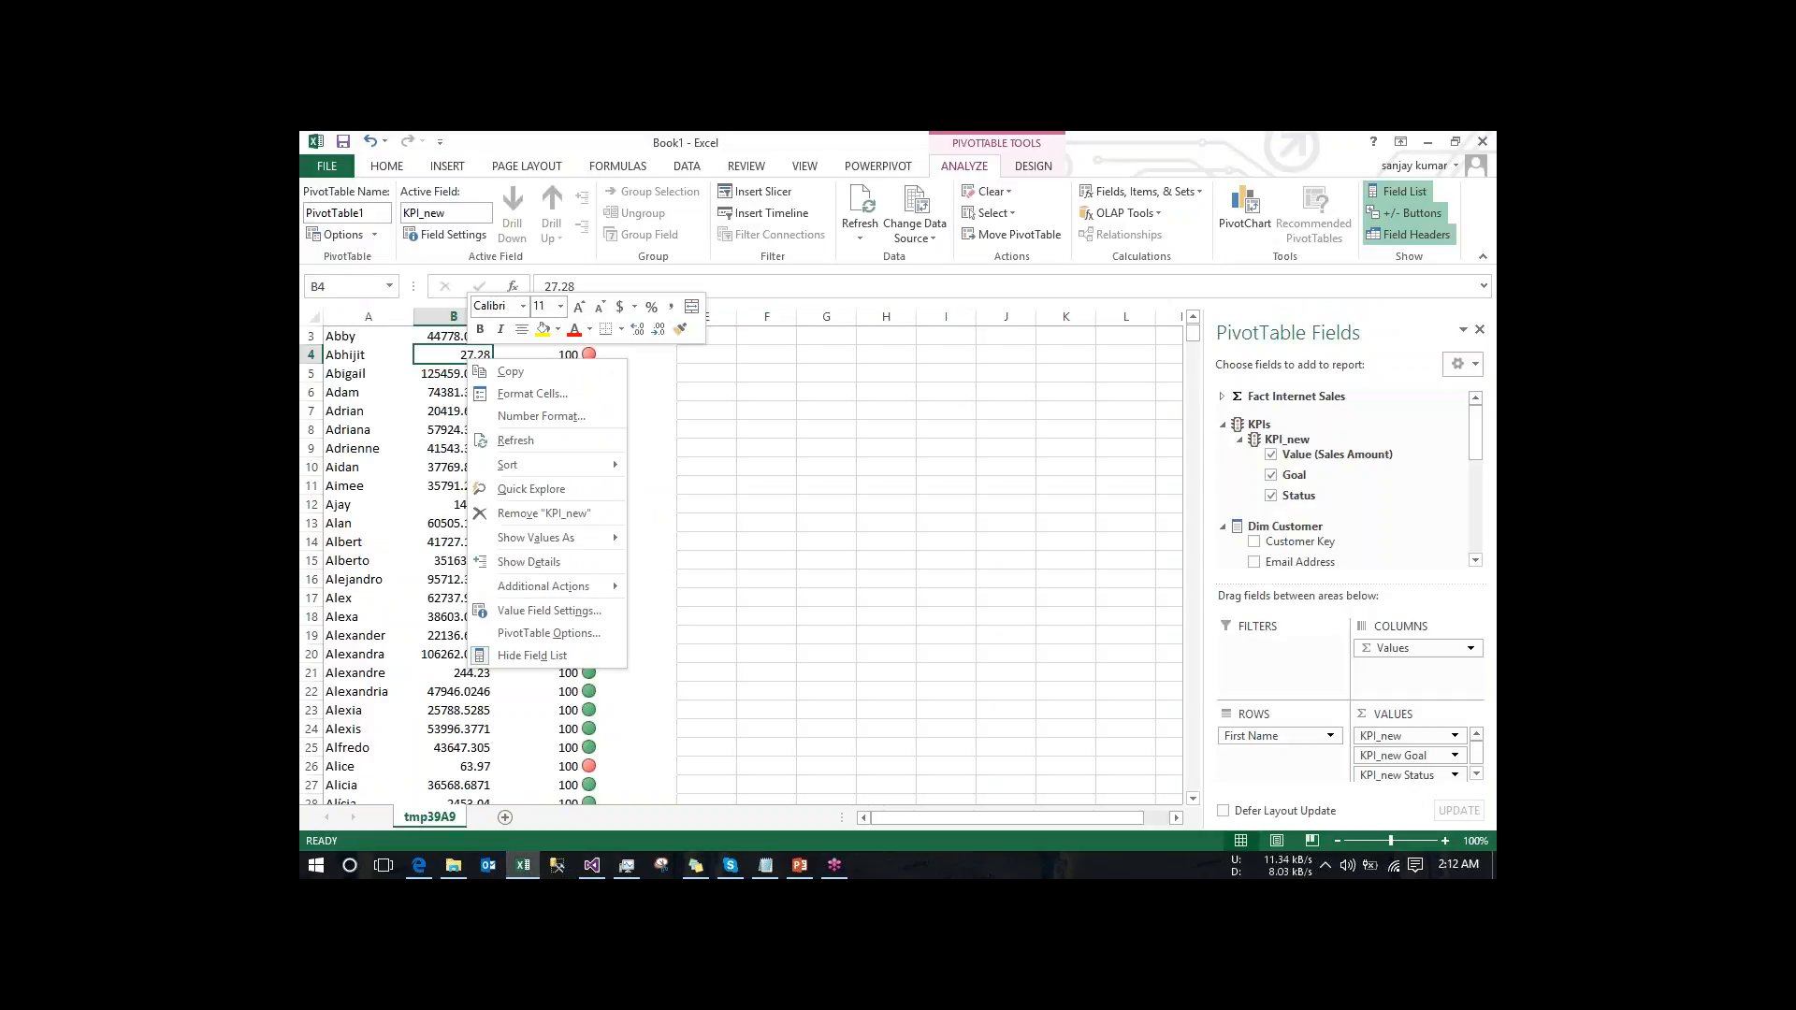
{"action": "mouse_move", "coordinate": [573, 587]}
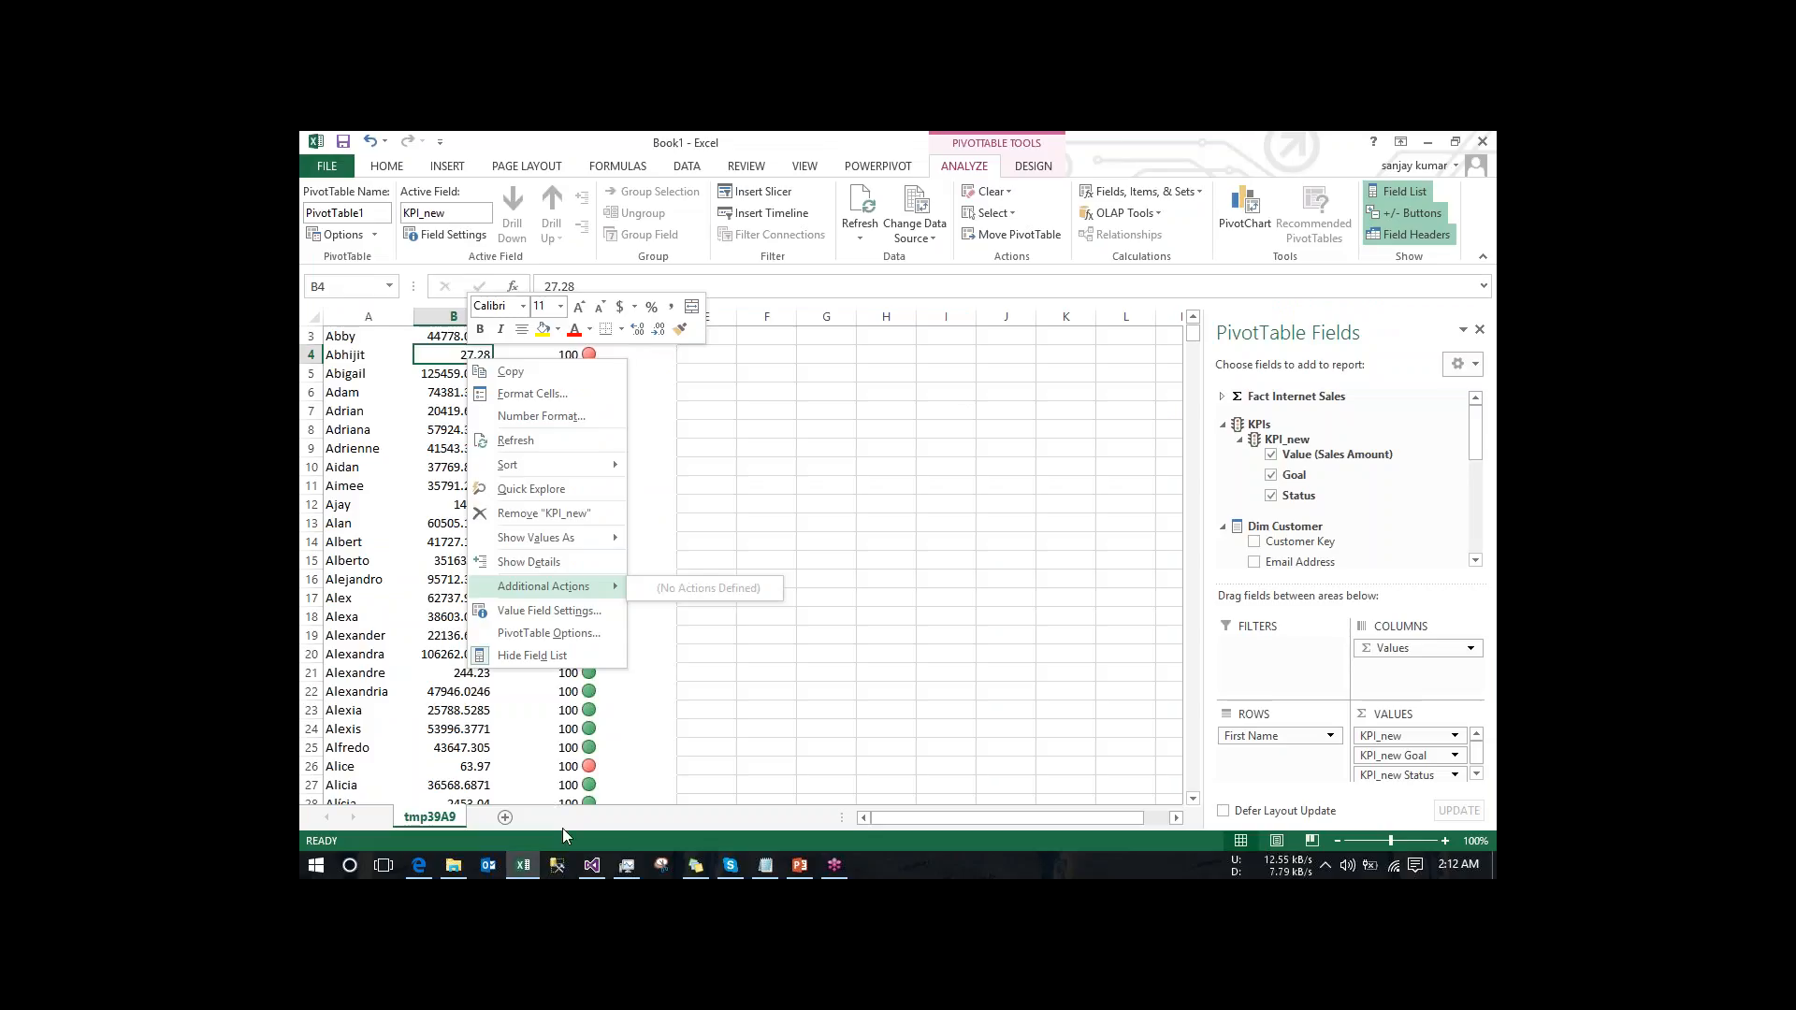
- Switch back to Visual Studio, name the action Drillthrough Action_test and target the Fact Internet Sales measure group
{"action": "left_click", "coordinate": [592, 865]}
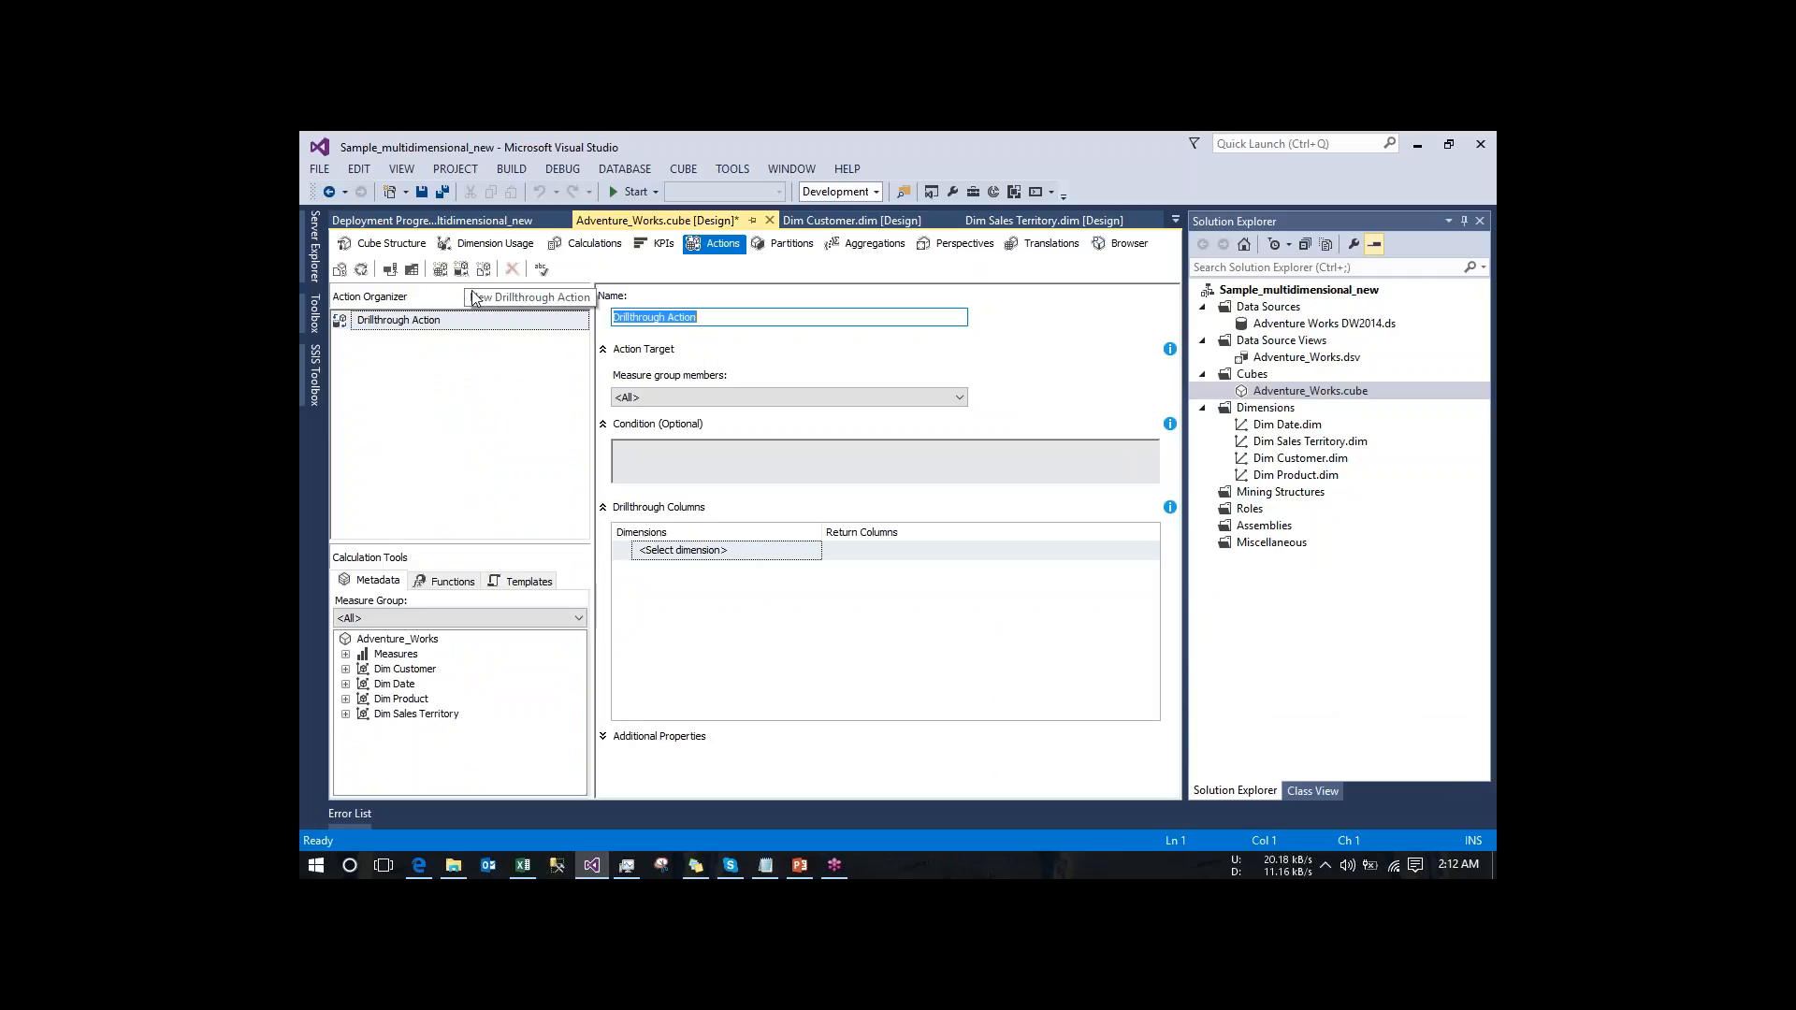
{"action": "left_click", "coordinate": [725, 320]}
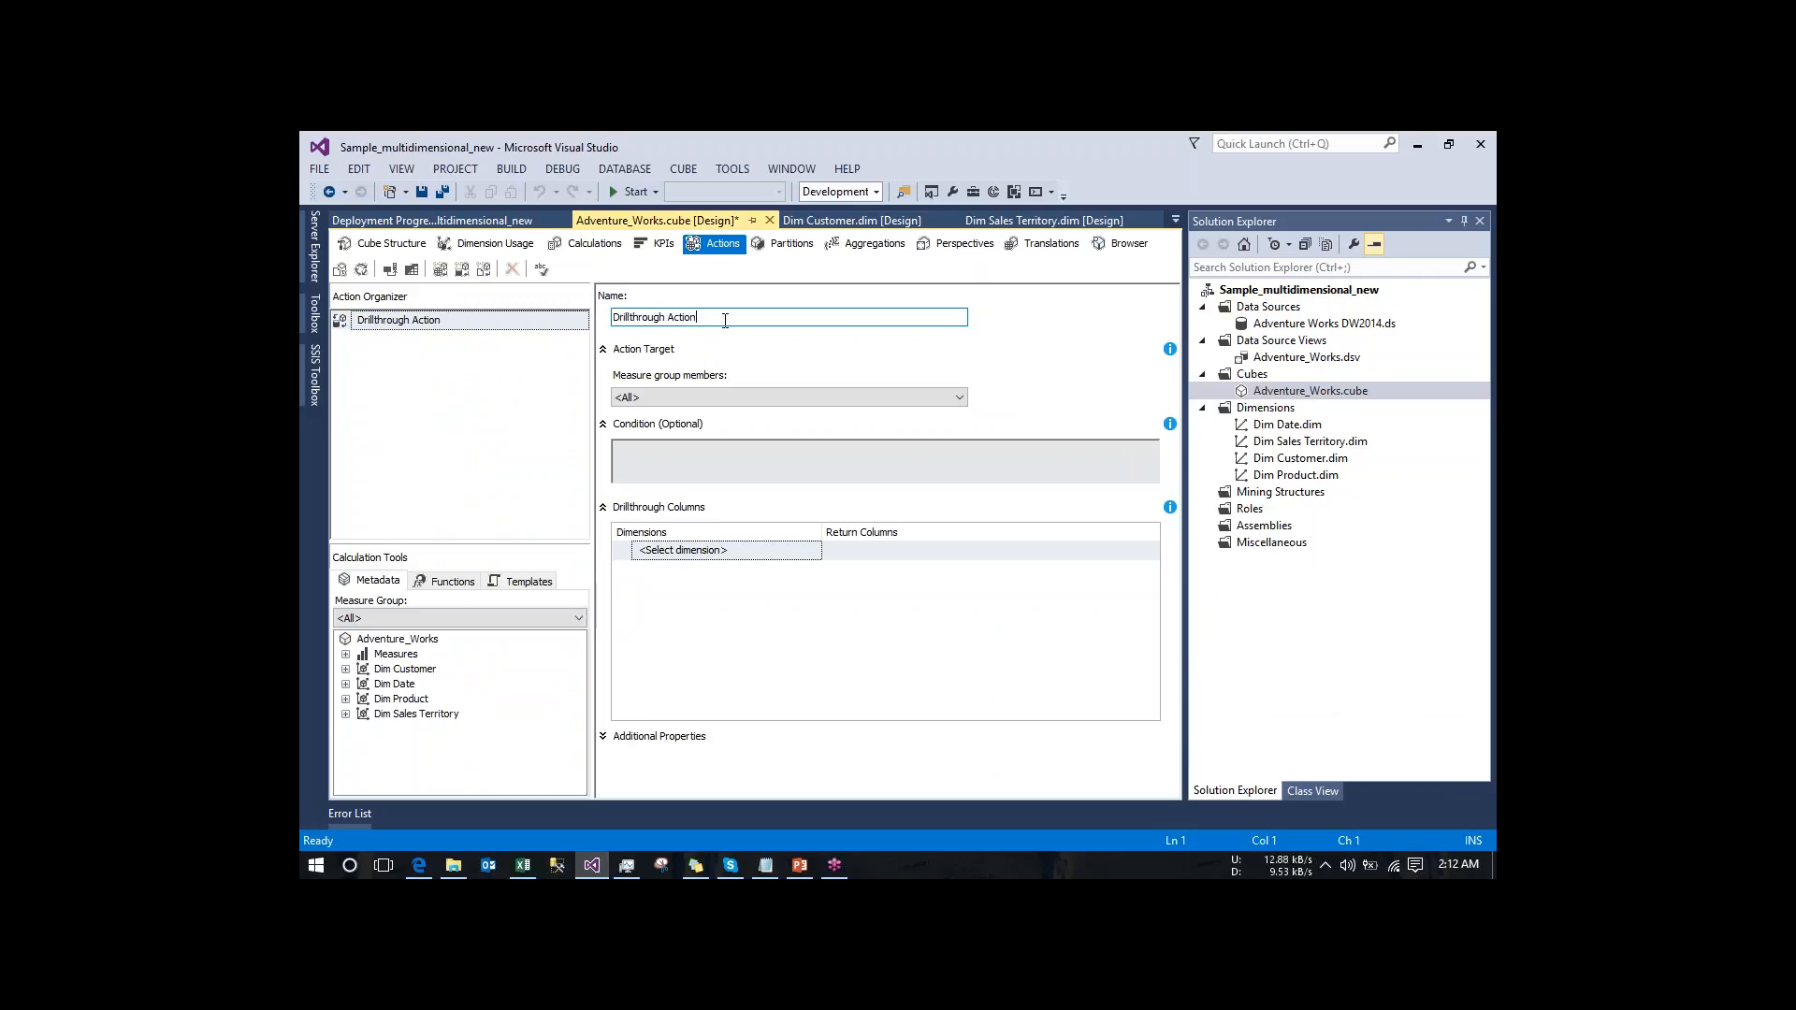
{"action": "type", "text": "_test"}
{"action": "left_click", "coordinate": [868, 401]}
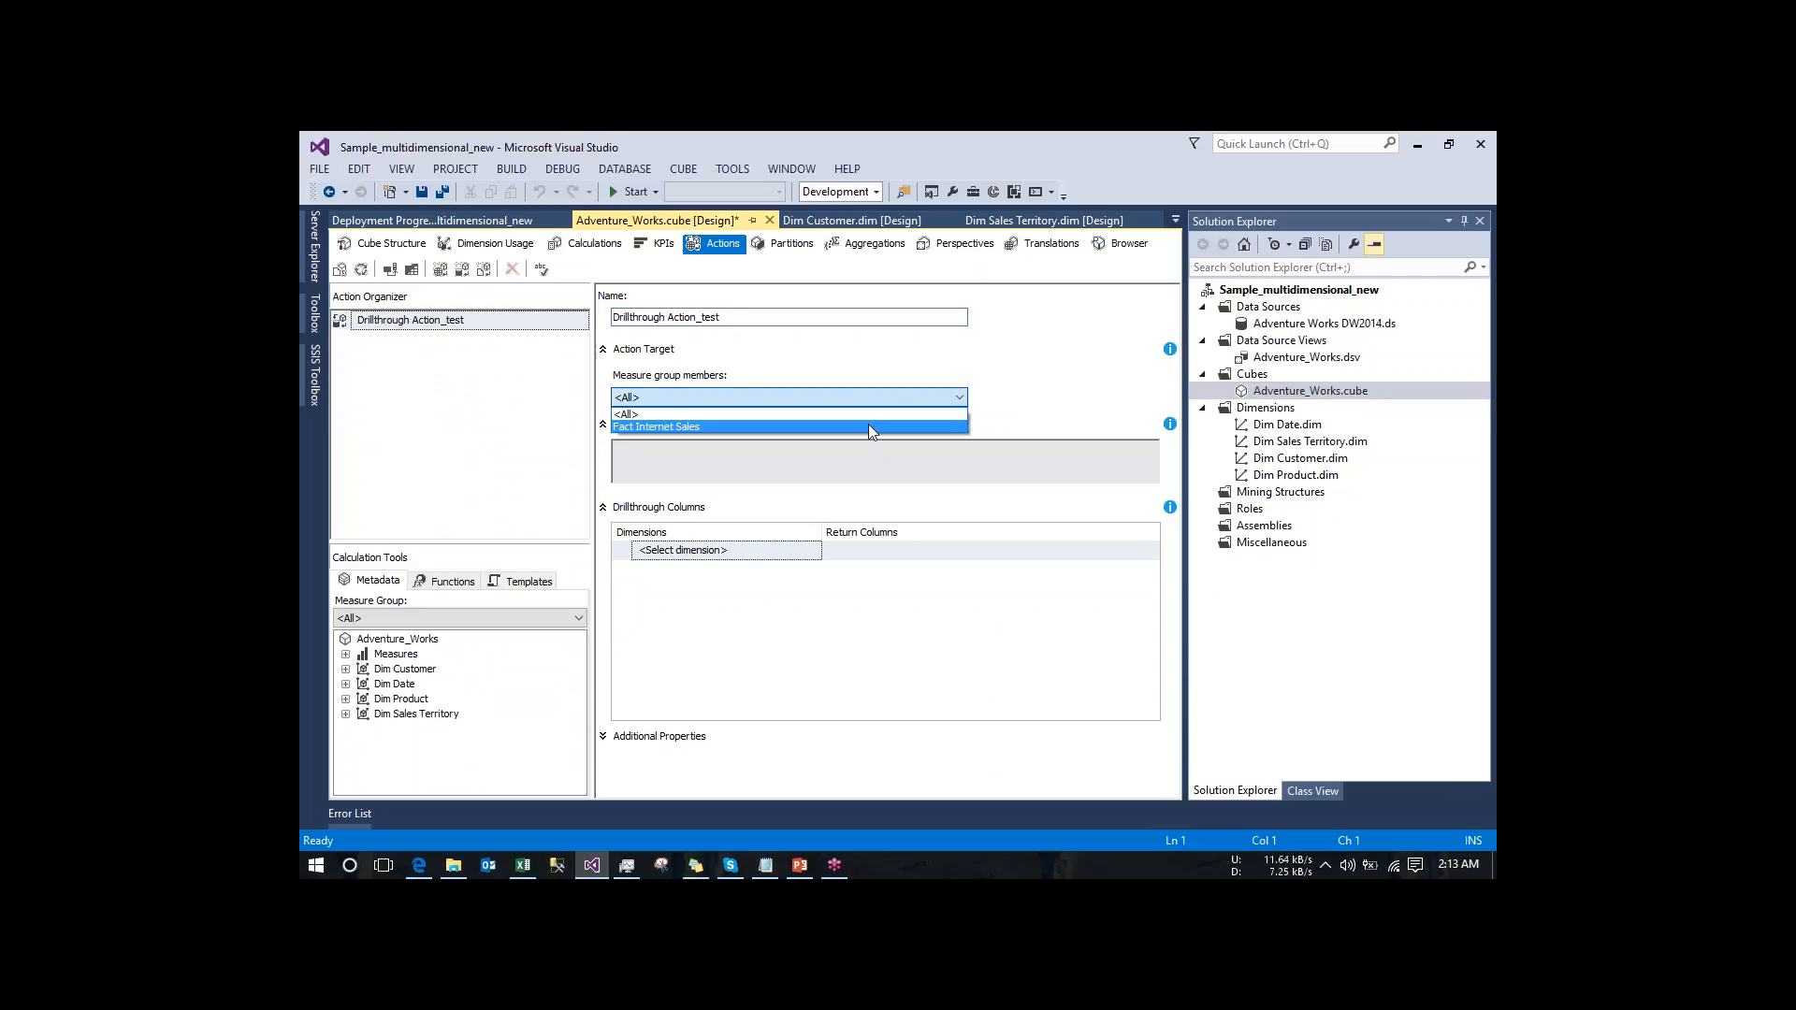
{"action": "left_click", "coordinate": [870, 426]}
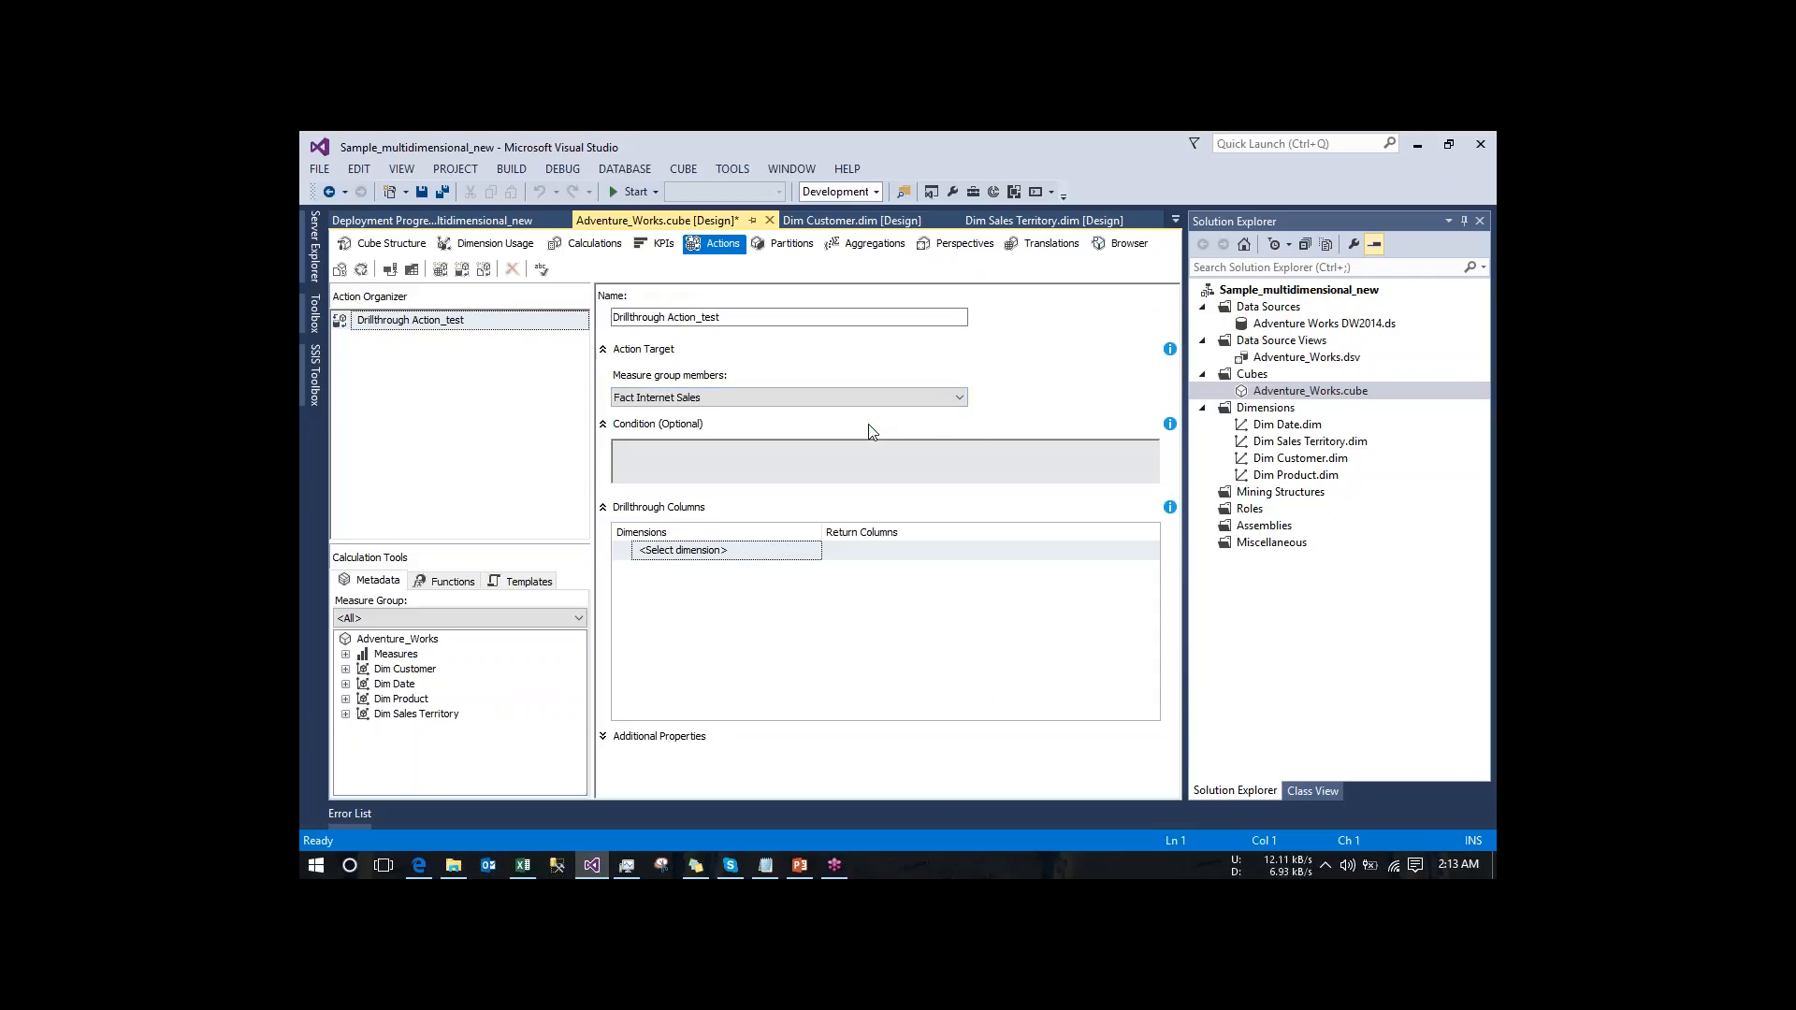
- Add Dim Customer to the drillthrough columns with Last Name and Email Address as its return columns
{"action": "left_click", "coordinate": [603, 425]}
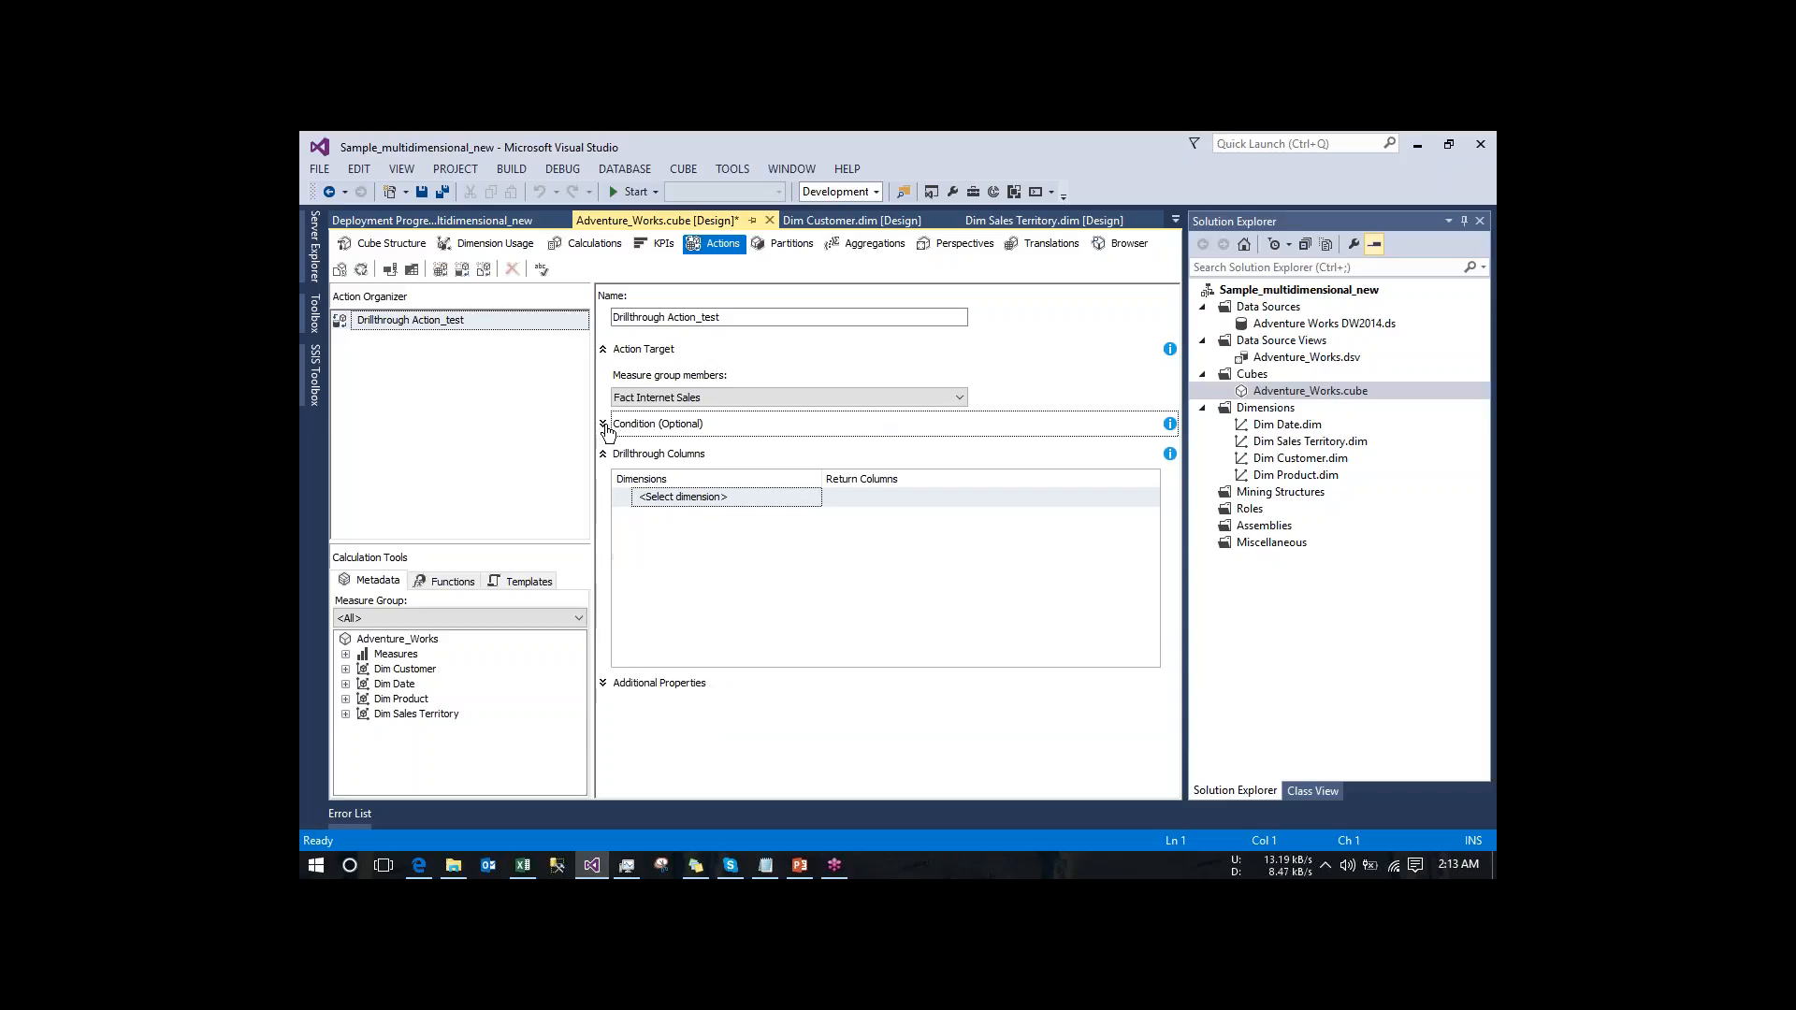
{"action": "left_click", "coordinate": [749, 501]}
{"action": "left_click", "coordinate": [749, 502]}
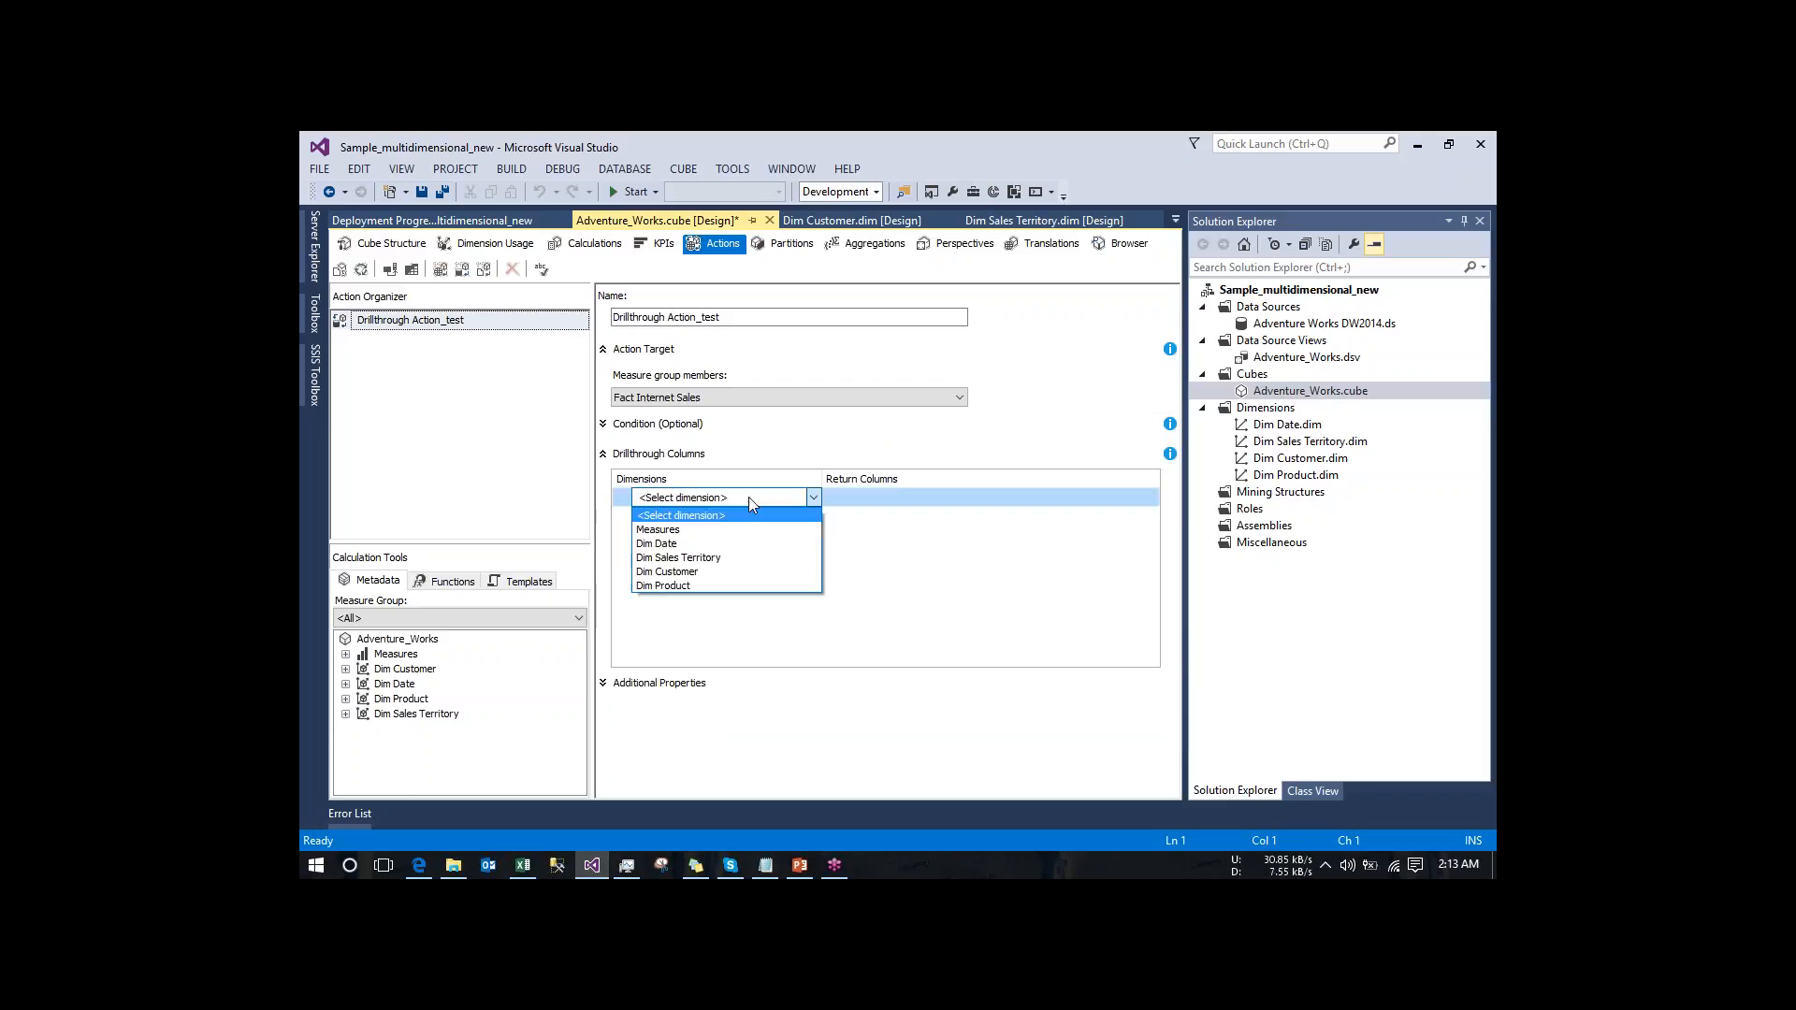
{"action": "left_click", "coordinate": [704, 573]}
{"action": "left_click", "coordinate": [896, 497]}
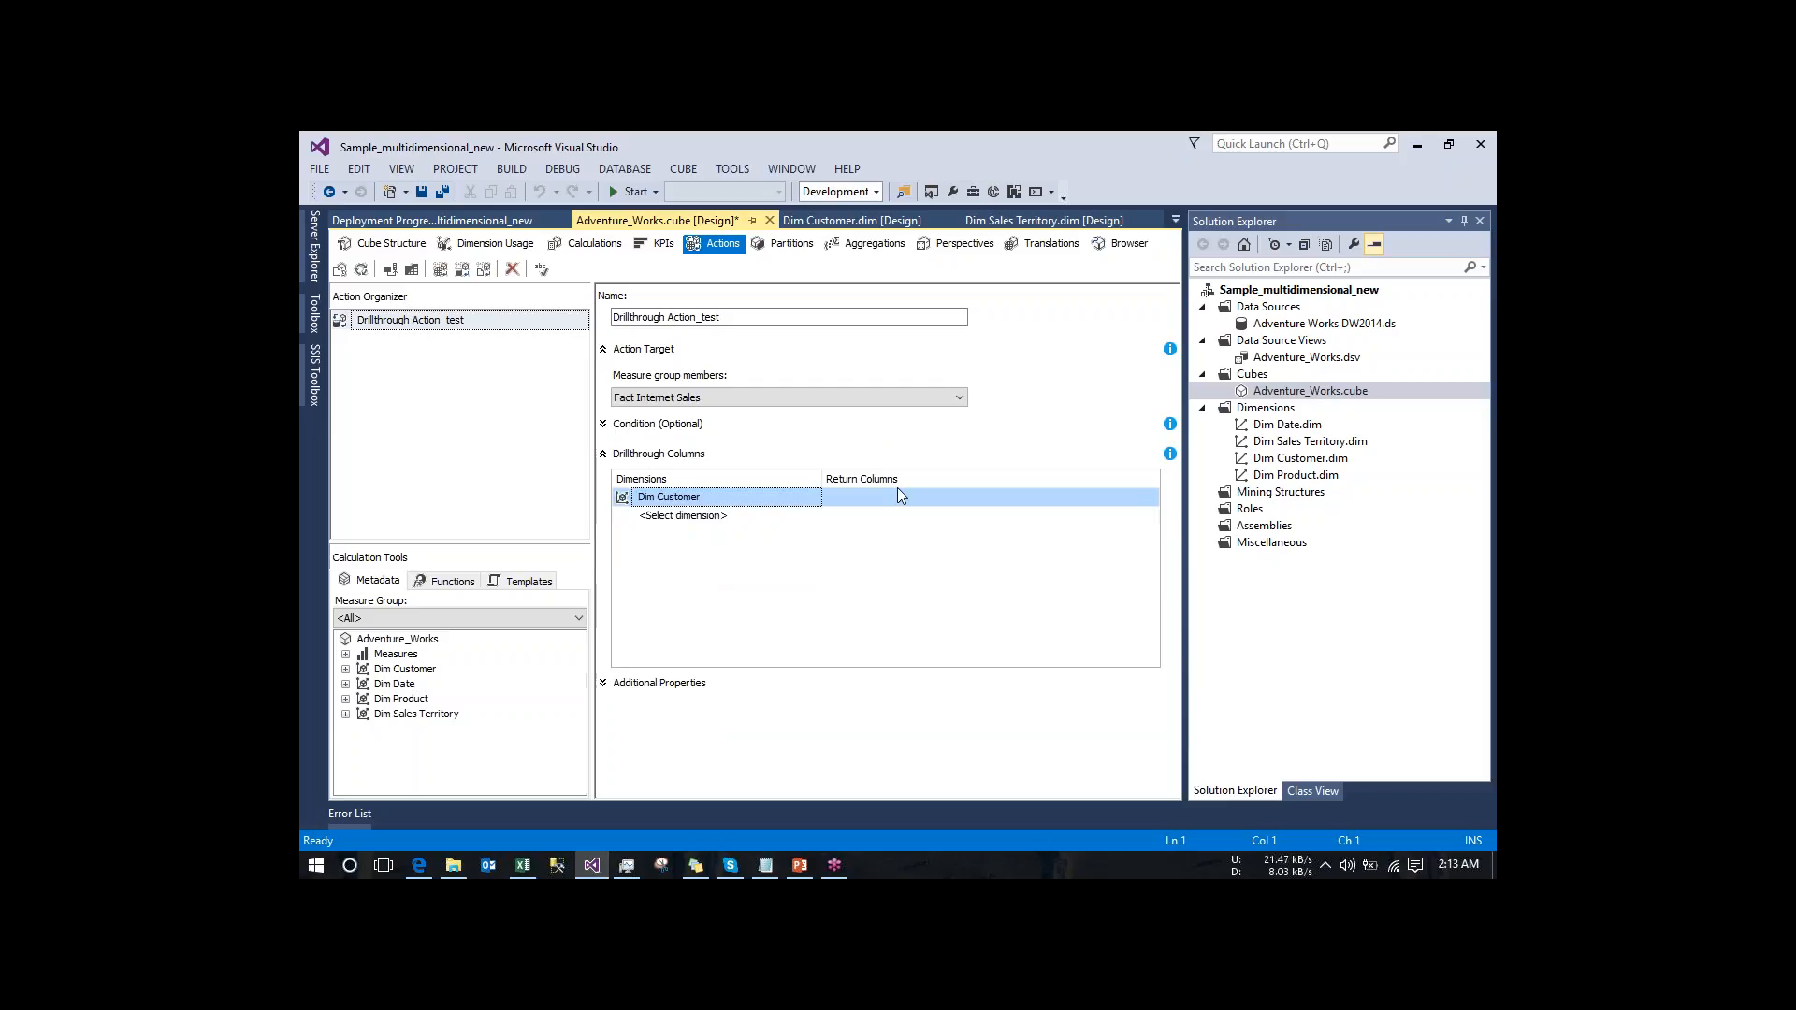
{"action": "left_click", "coordinate": [1066, 497]}
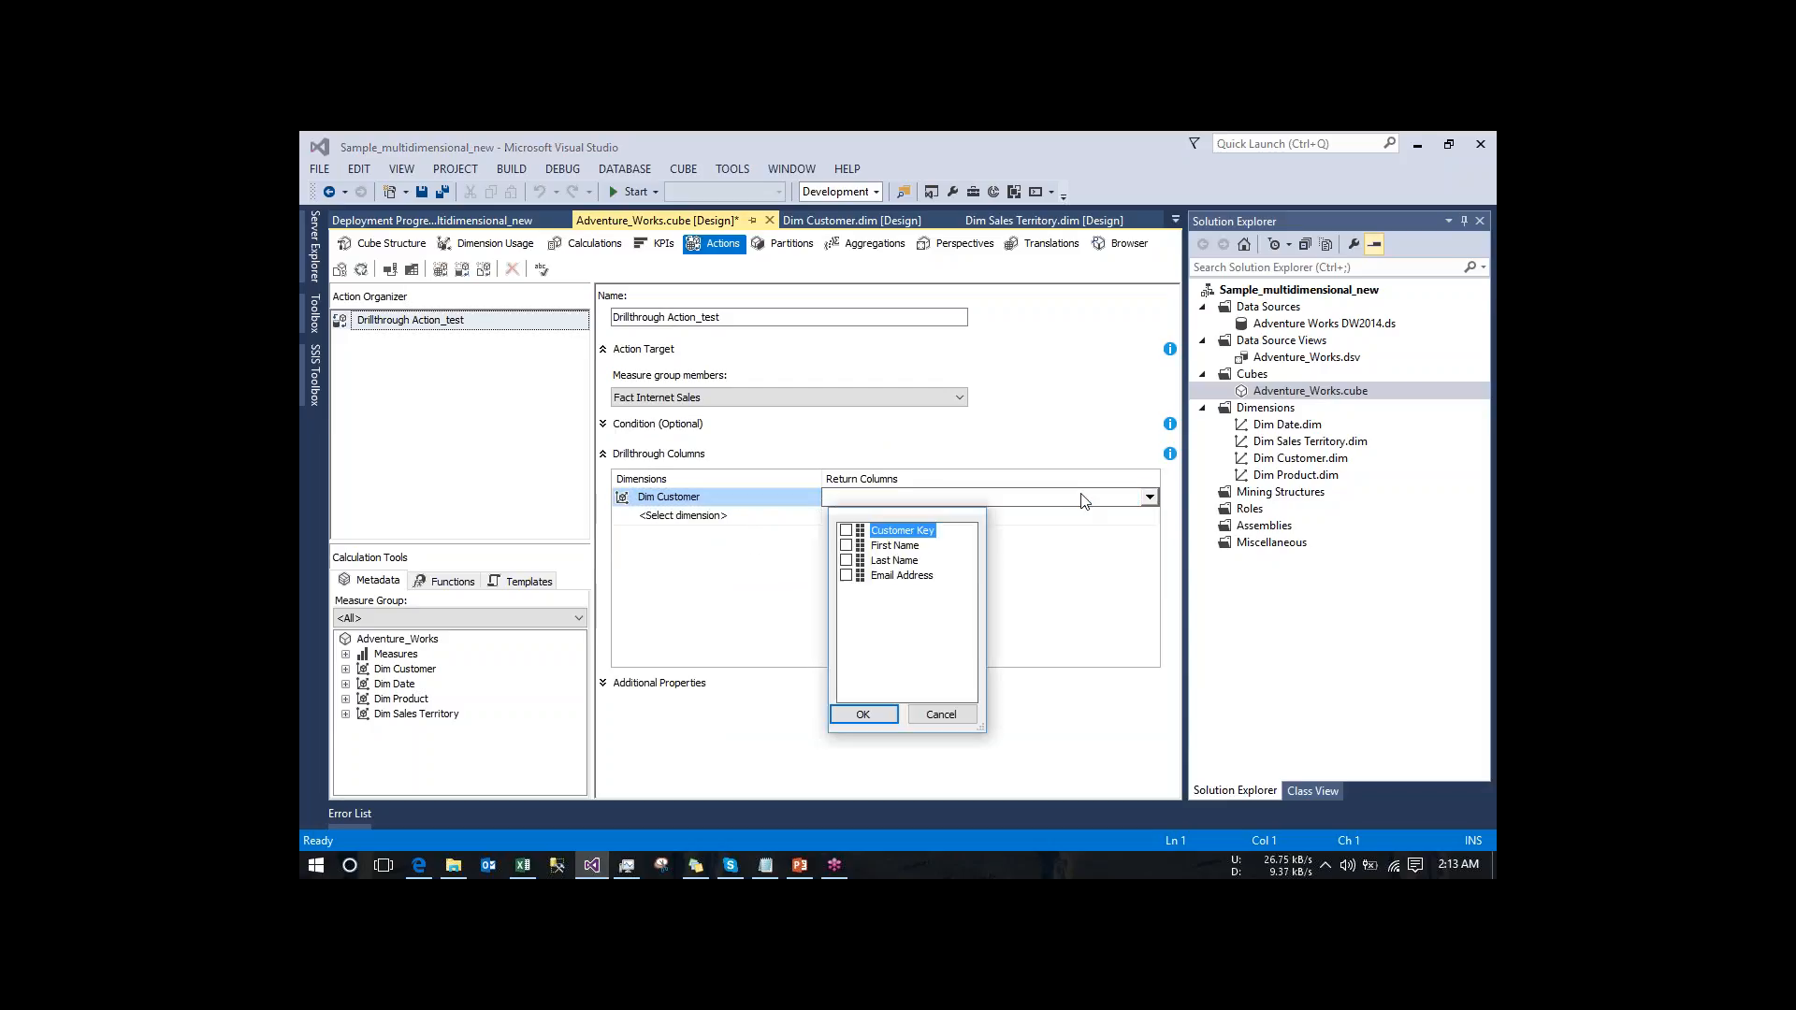
{"action": "left_click", "coordinate": [845, 560]}
{"action": "left_click", "coordinate": [883, 716]}
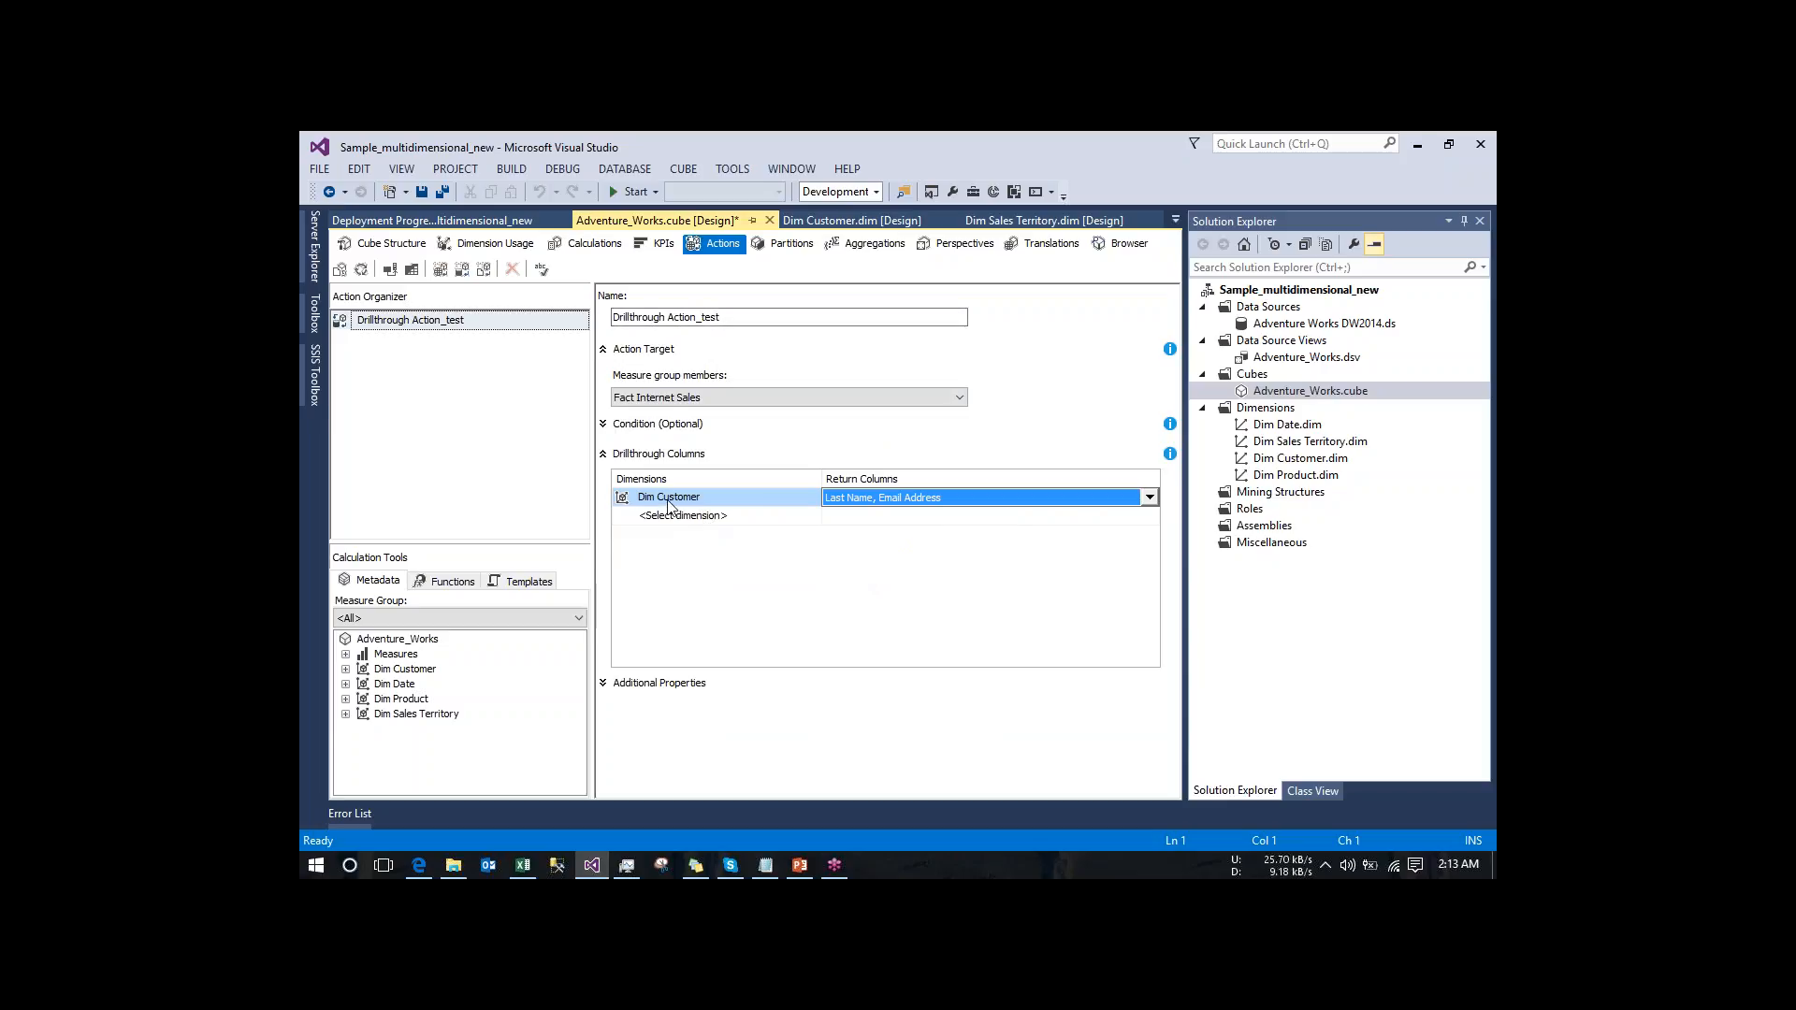
- Look at the Excel PivotTable again, and return to Visual Studio to review the target and columns of Drillthrough Action_test
{"action": "left_click", "coordinate": [523, 866]}
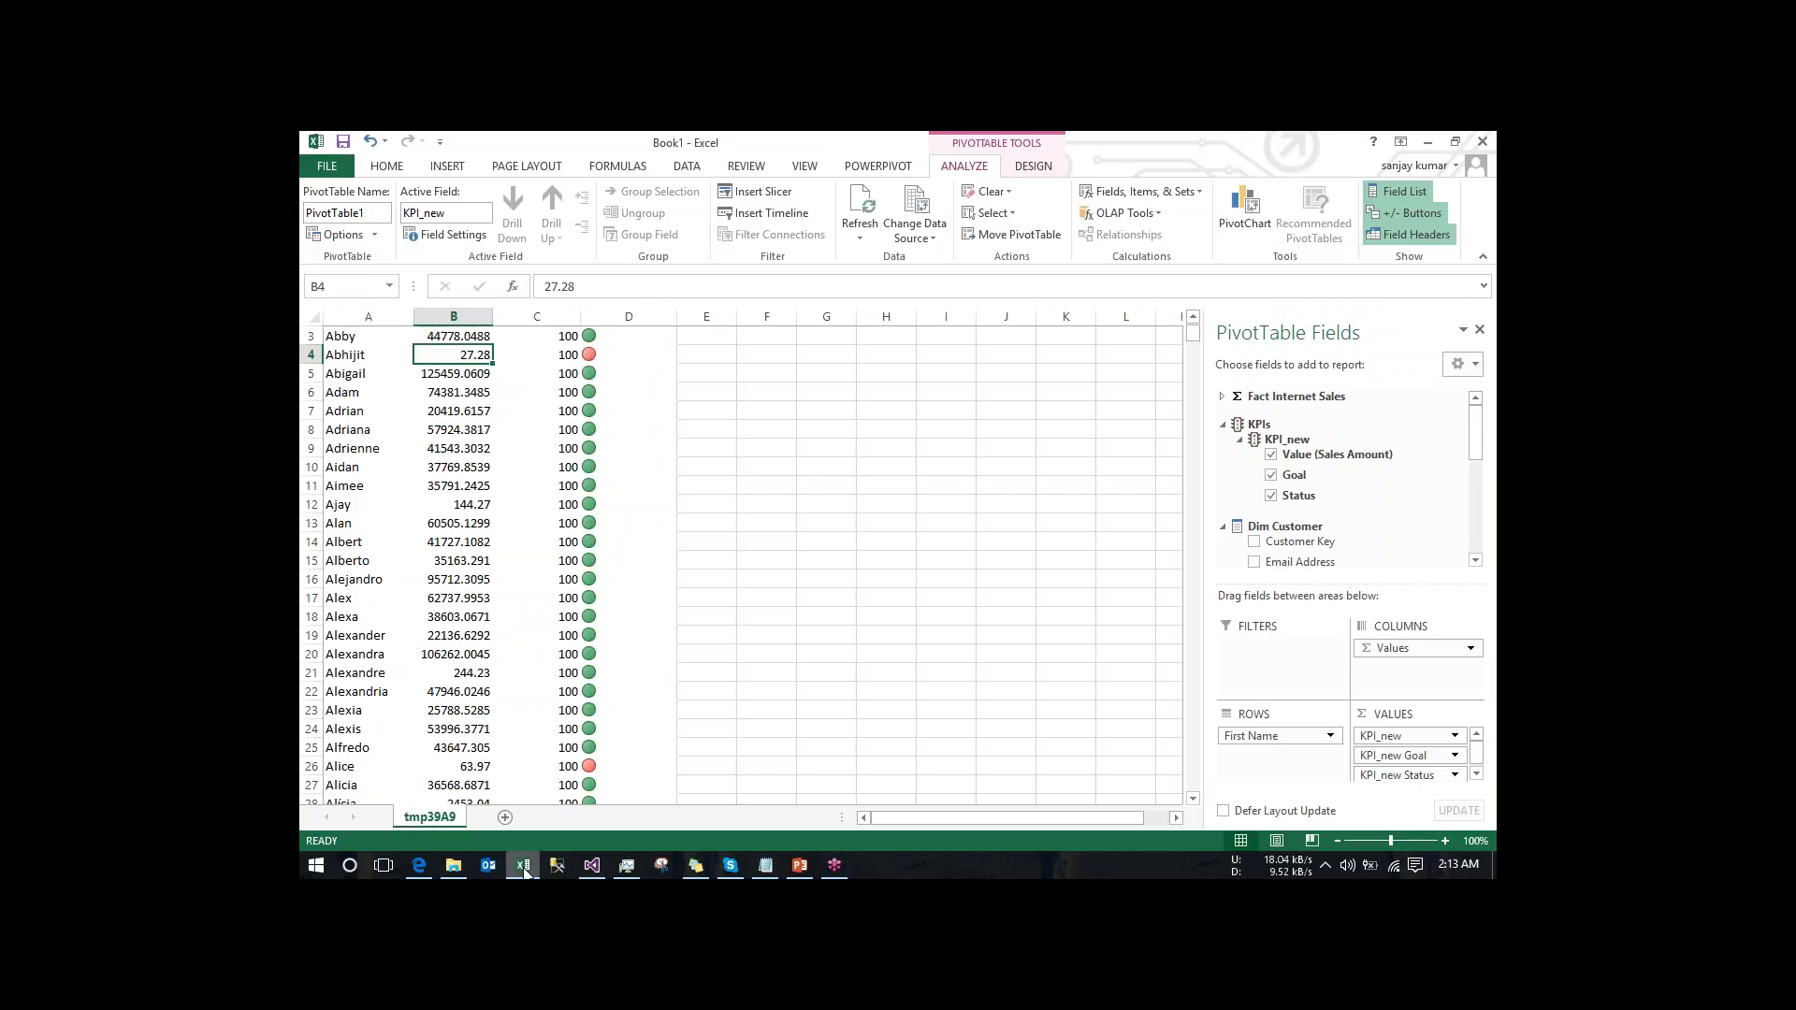
{"action": "mouse_move", "coordinate": [524, 871]}
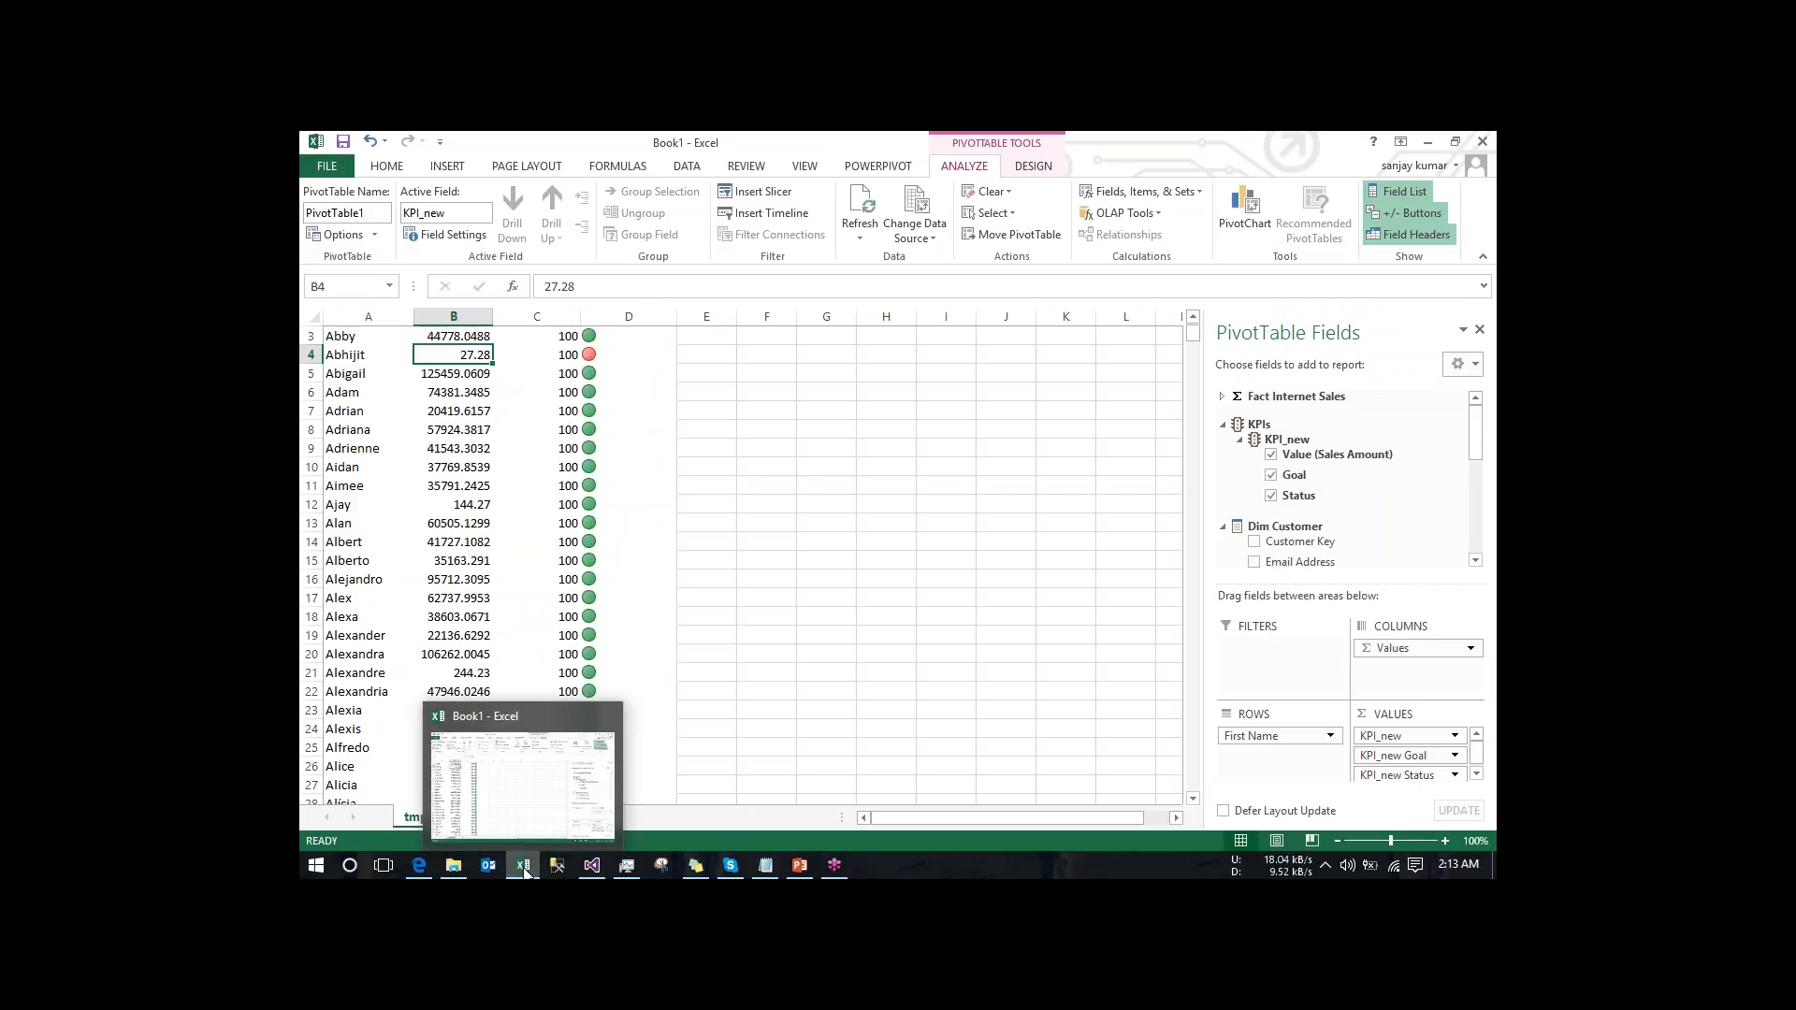
{"action": "left_click", "coordinate": [525, 871]}
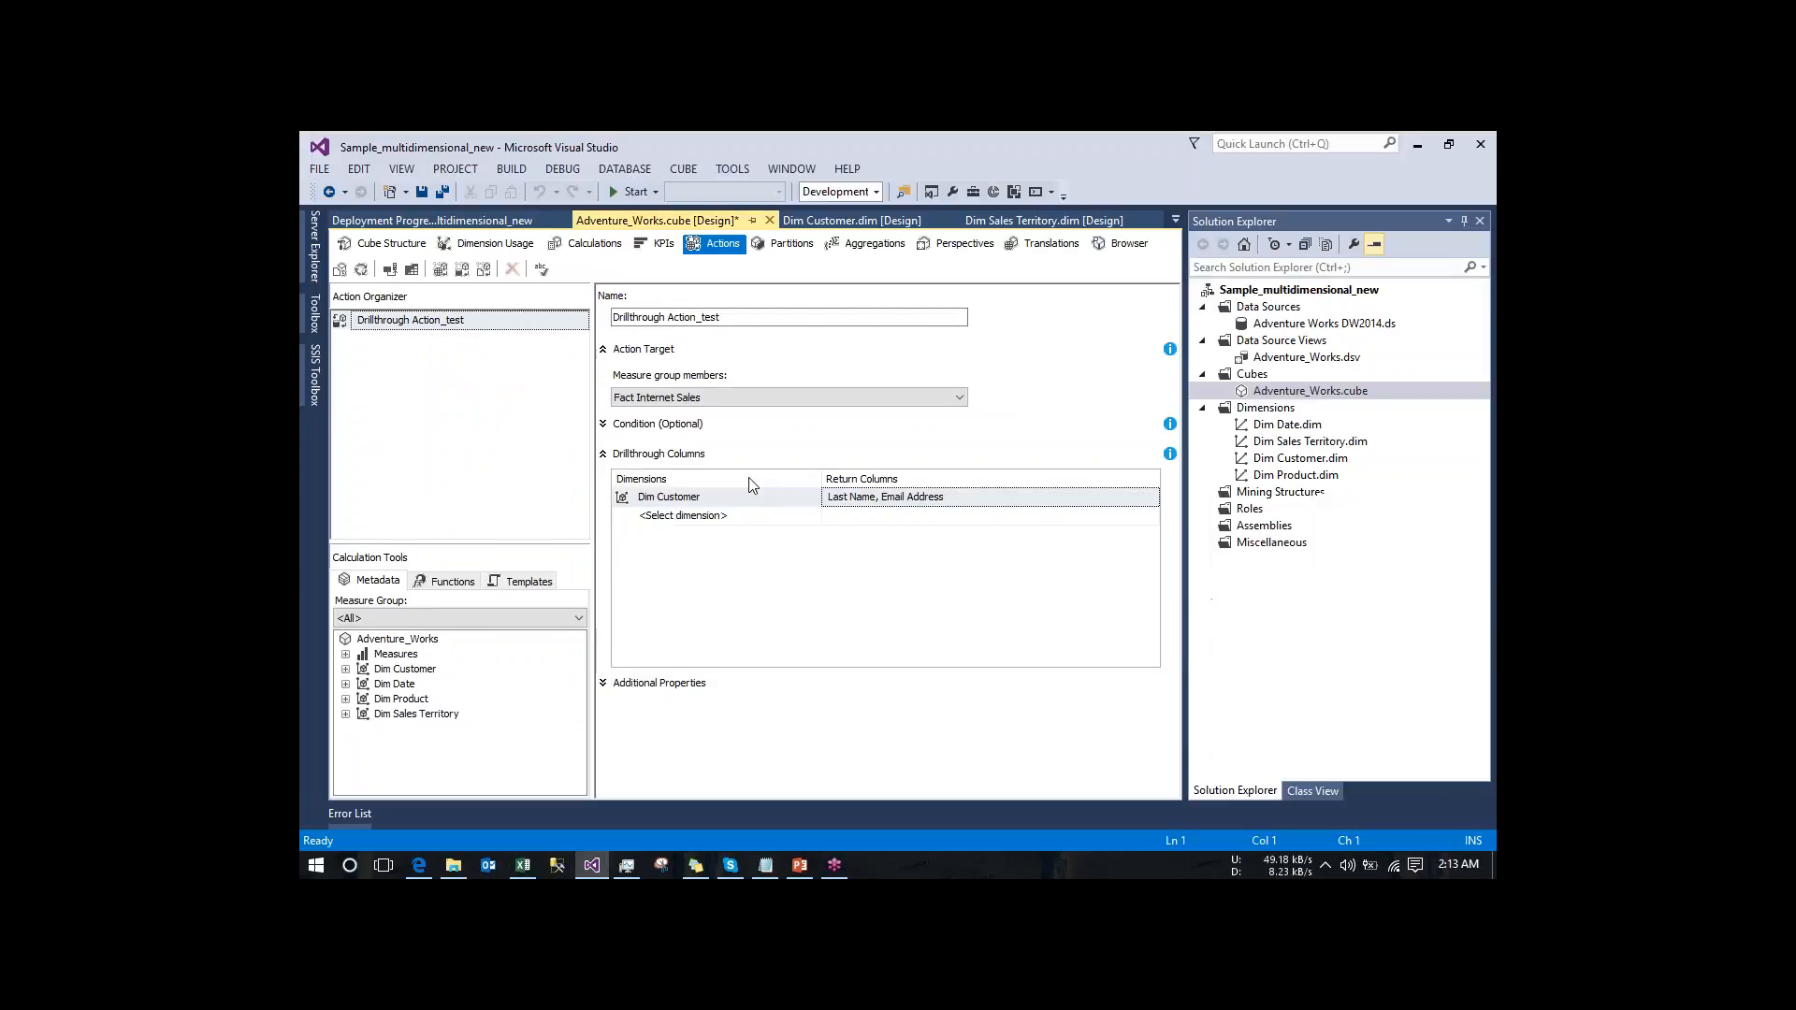
{"action": "left_click", "coordinate": [740, 358]}
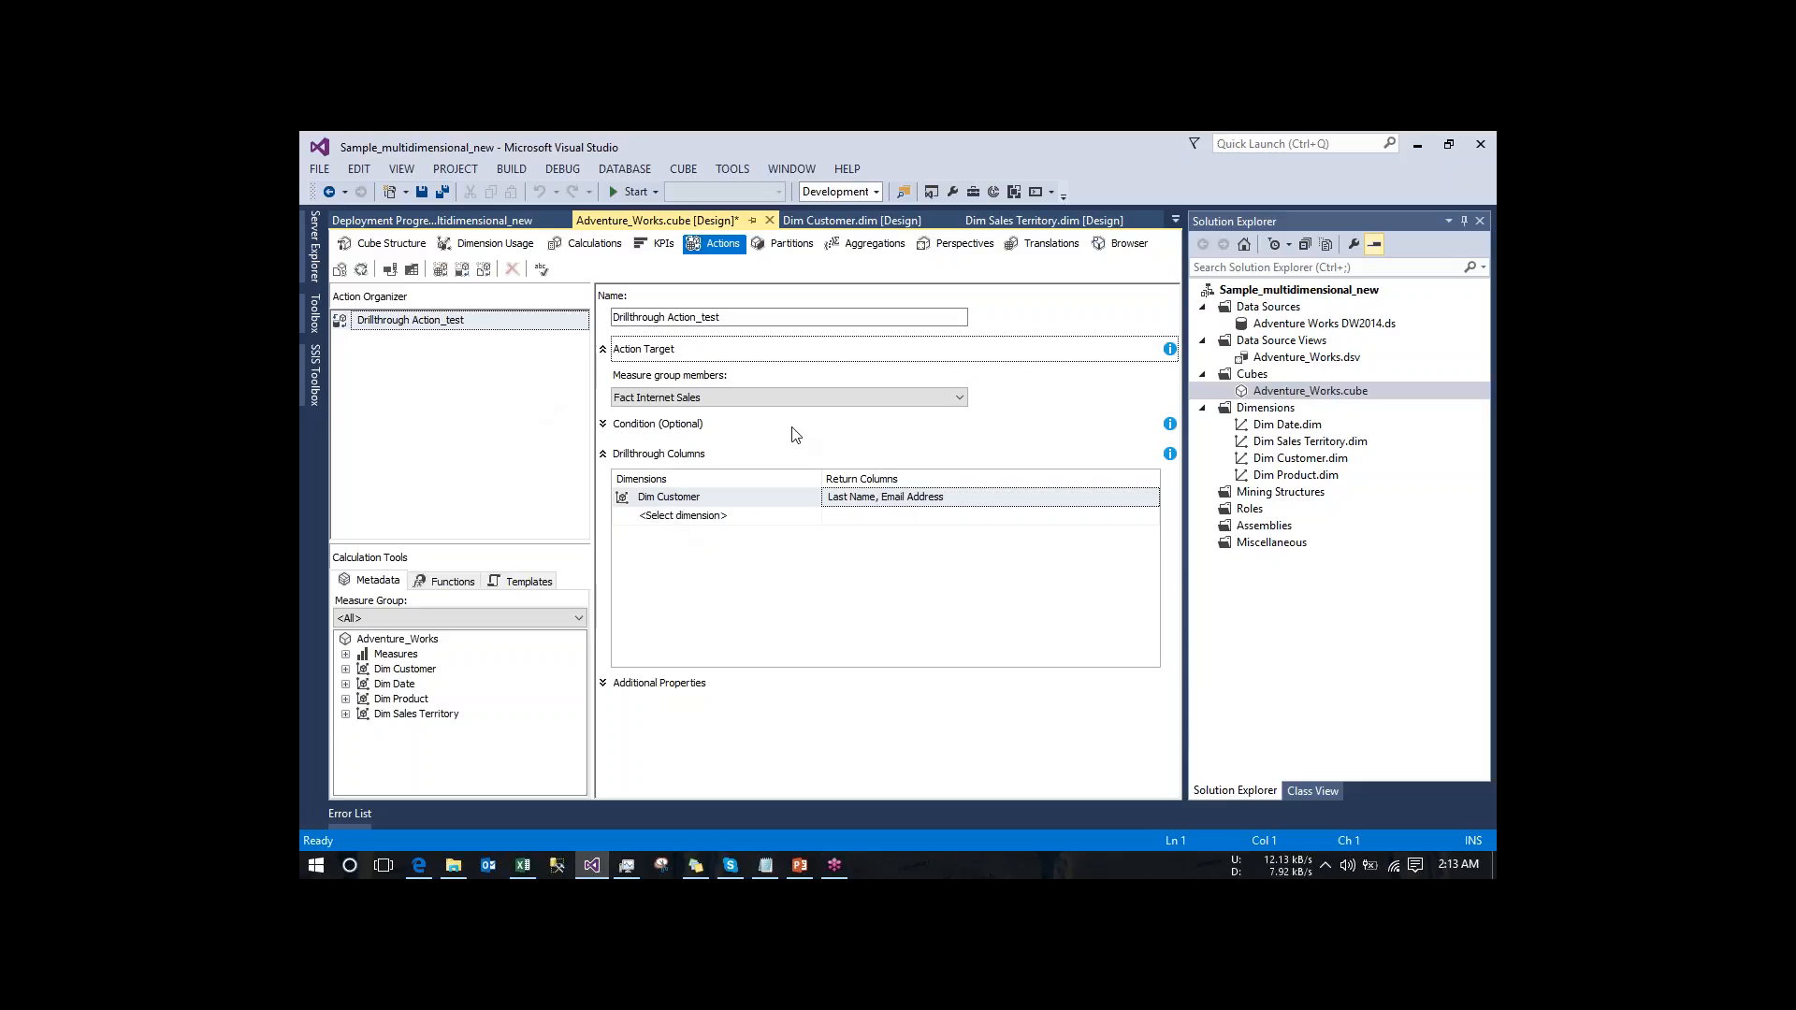
{"action": "left_click", "coordinate": [426, 440]}
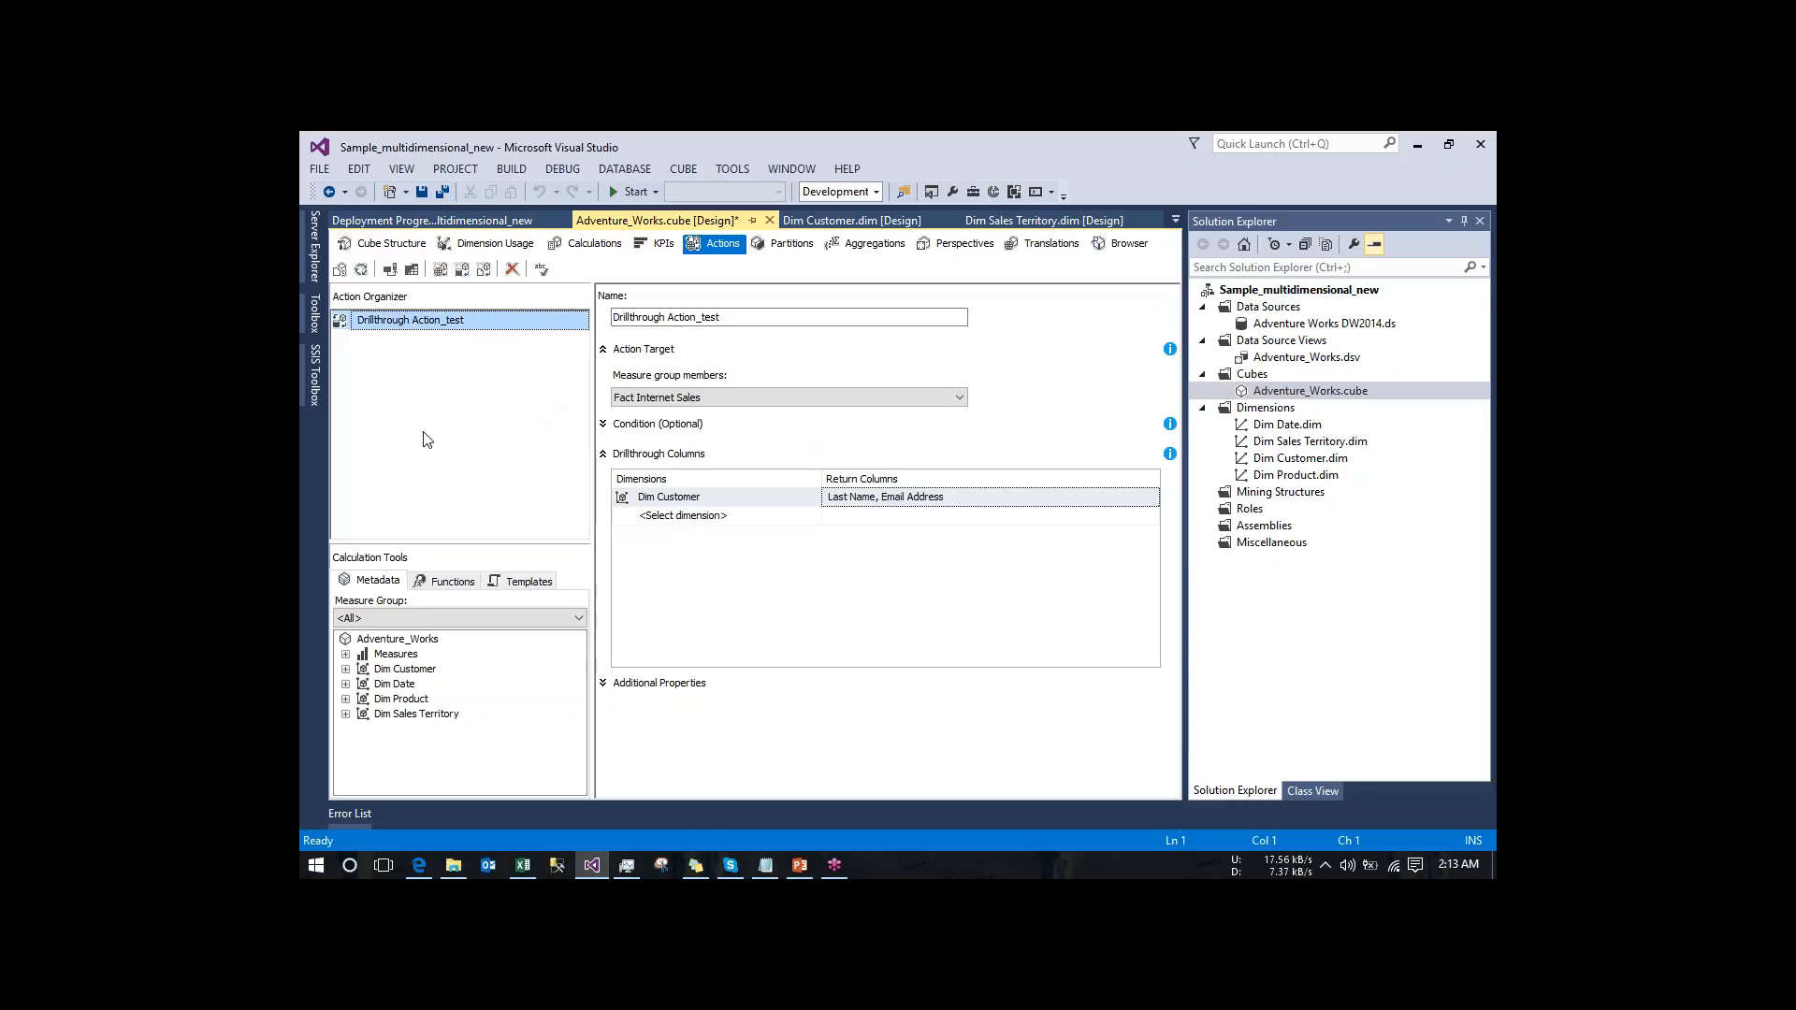
- Build and deploy the project, run a full process of the Adventure_Works cube, and close the processing dialogs
{"action": "left_click", "coordinate": [362, 272]}
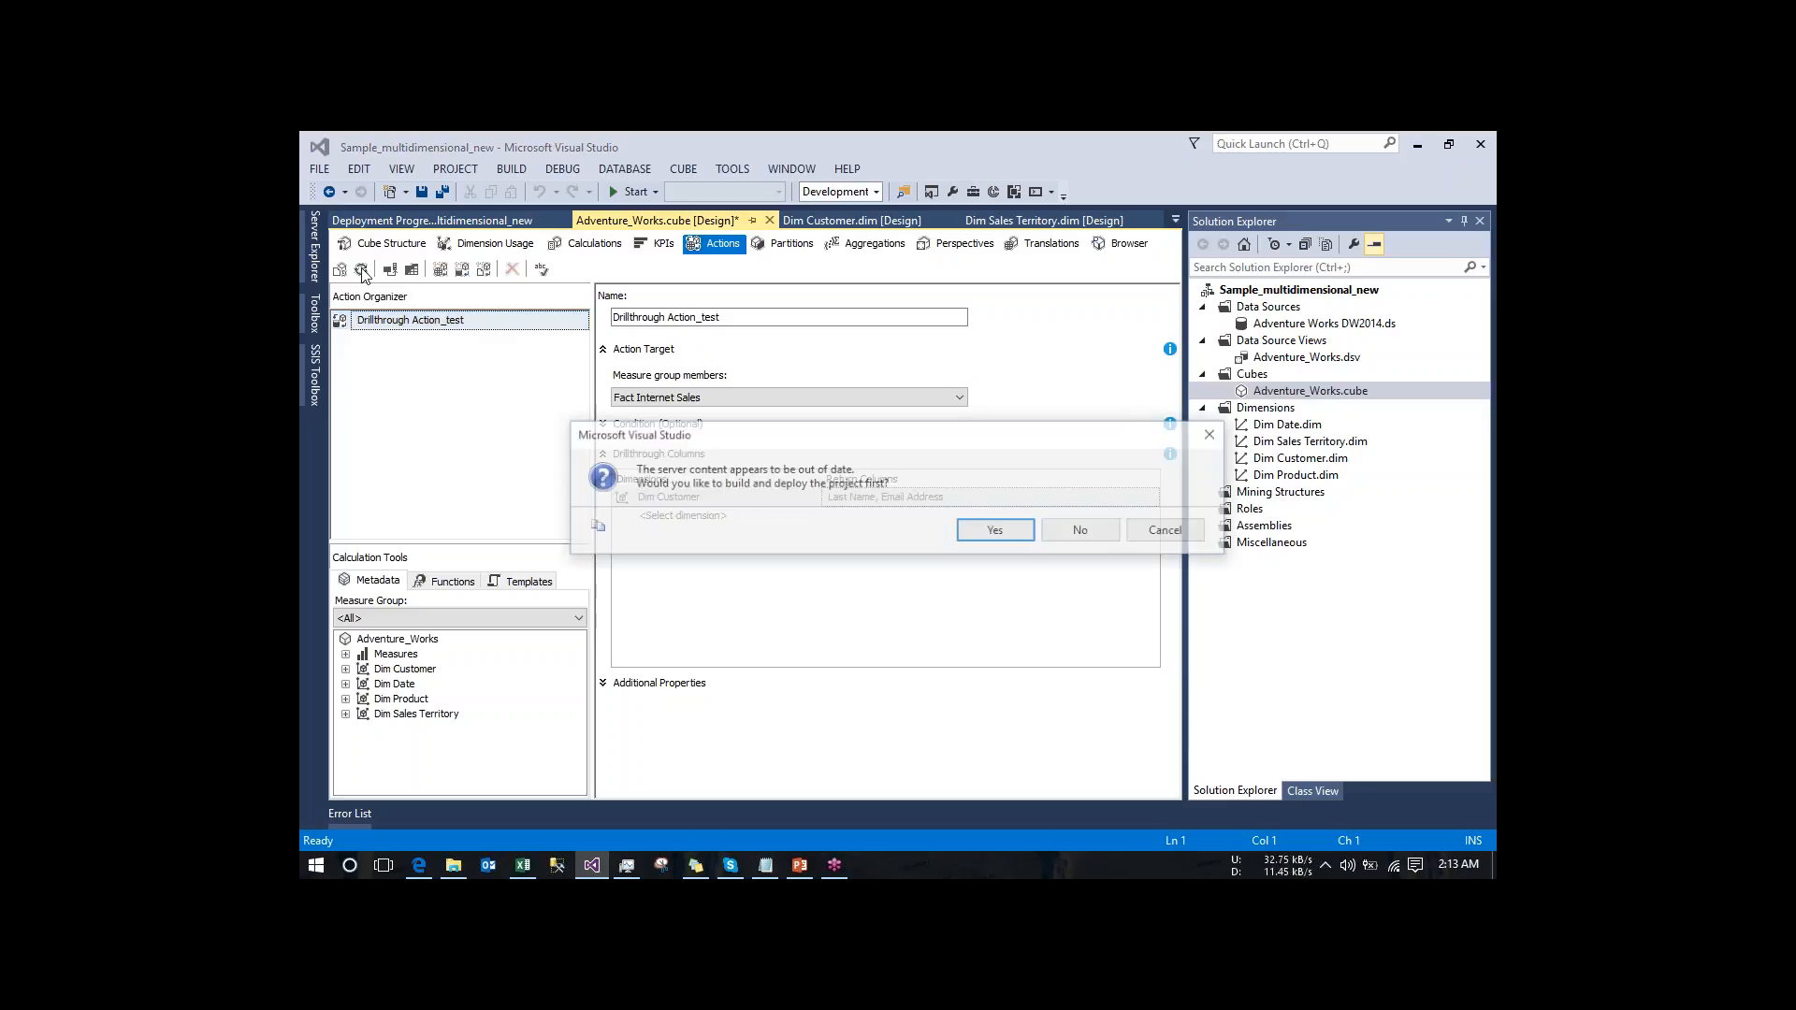
{"action": "left_click", "coordinate": [997, 531]}
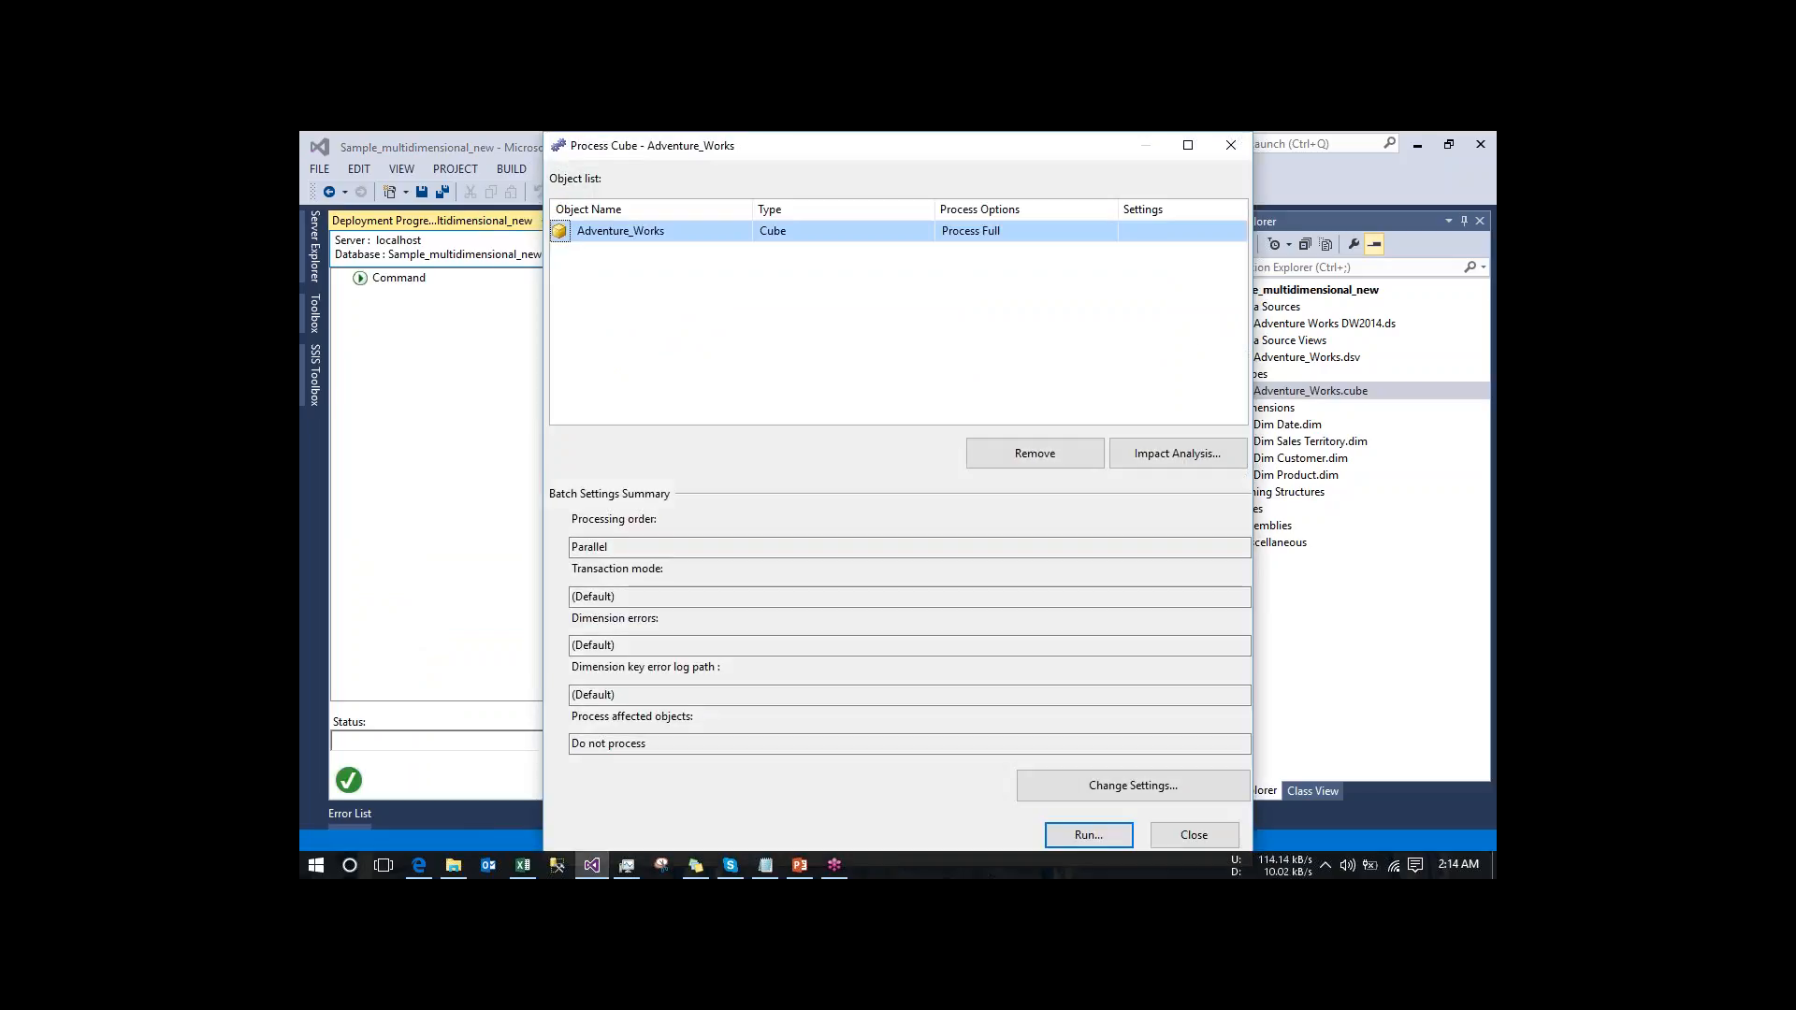
{"action": "left_click", "coordinate": [1096, 830]}
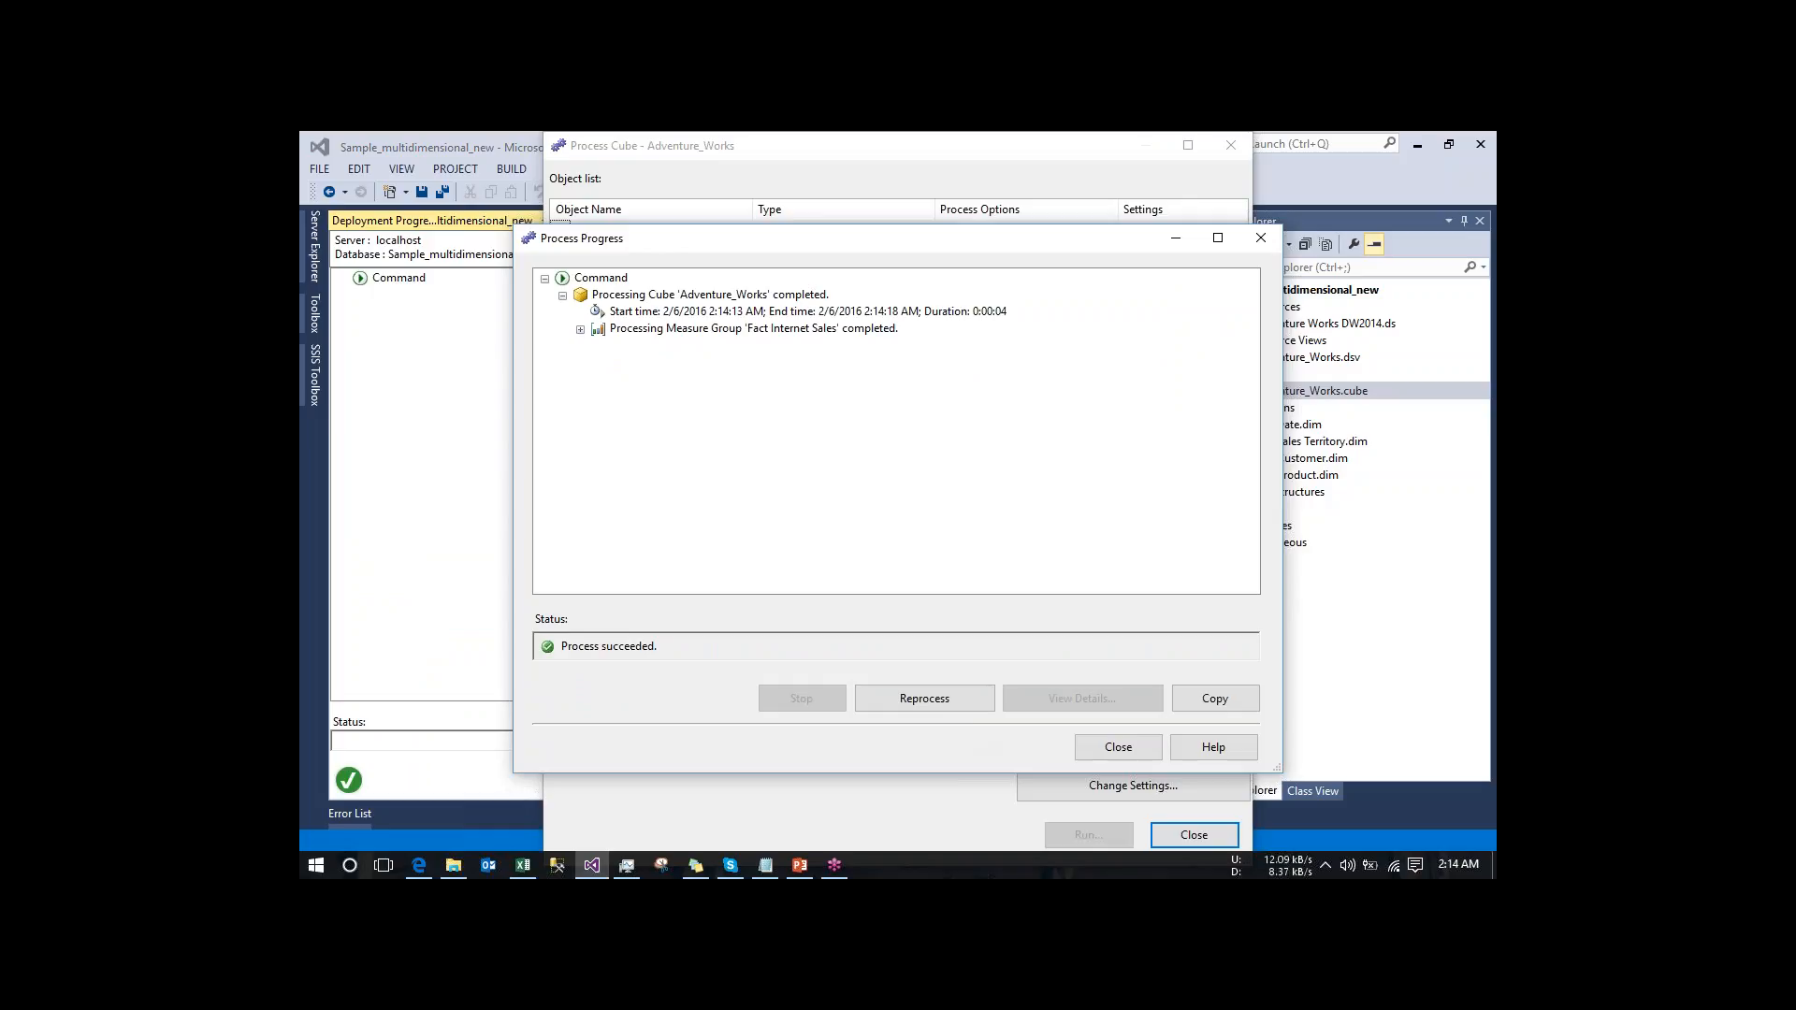
{"action": "left_click", "coordinate": [1118, 748]}
{"action": "left_click", "coordinate": [1118, 753]}
{"action": "left_click", "coordinate": [1191, 838]}
- From the Adventure_Works cube browser, switch to Excel to close Book1 without saving, and reconnect the cube browser in Visual Studio
{"action": "left_click", "coordinate": [564, 223]}
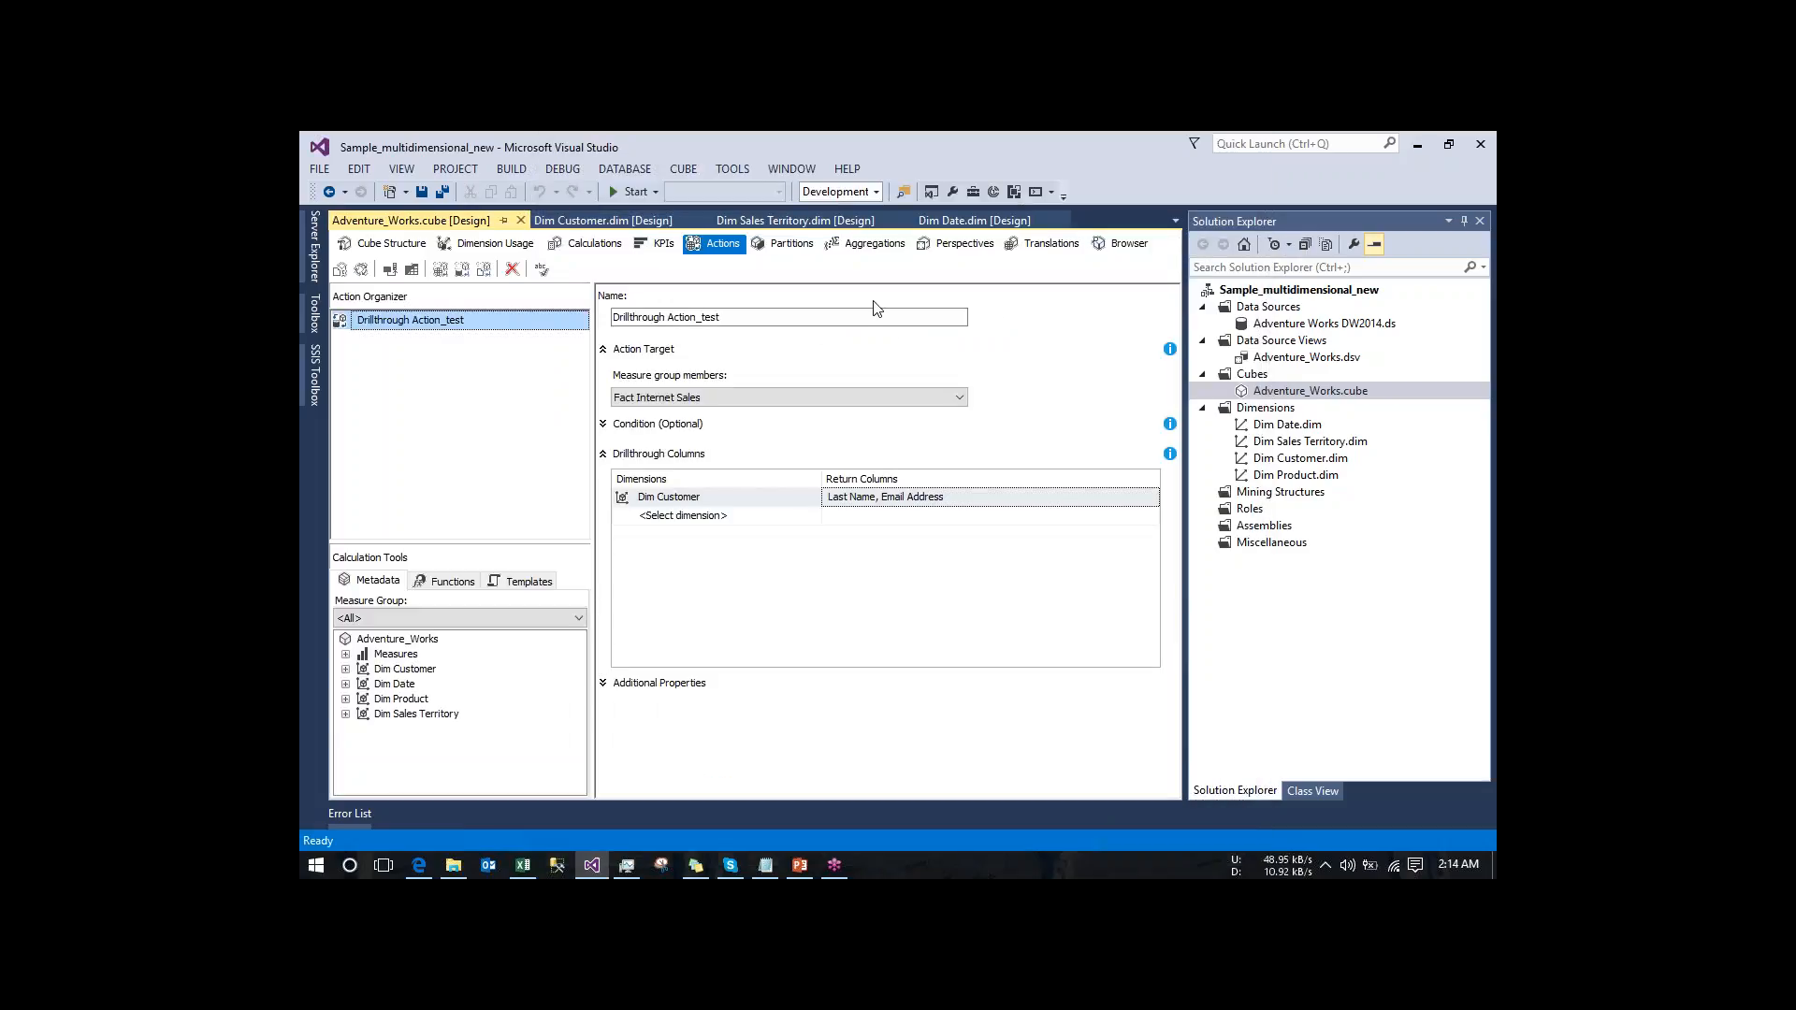
{"action": "left_click", "coordinate": [1121, 244]}
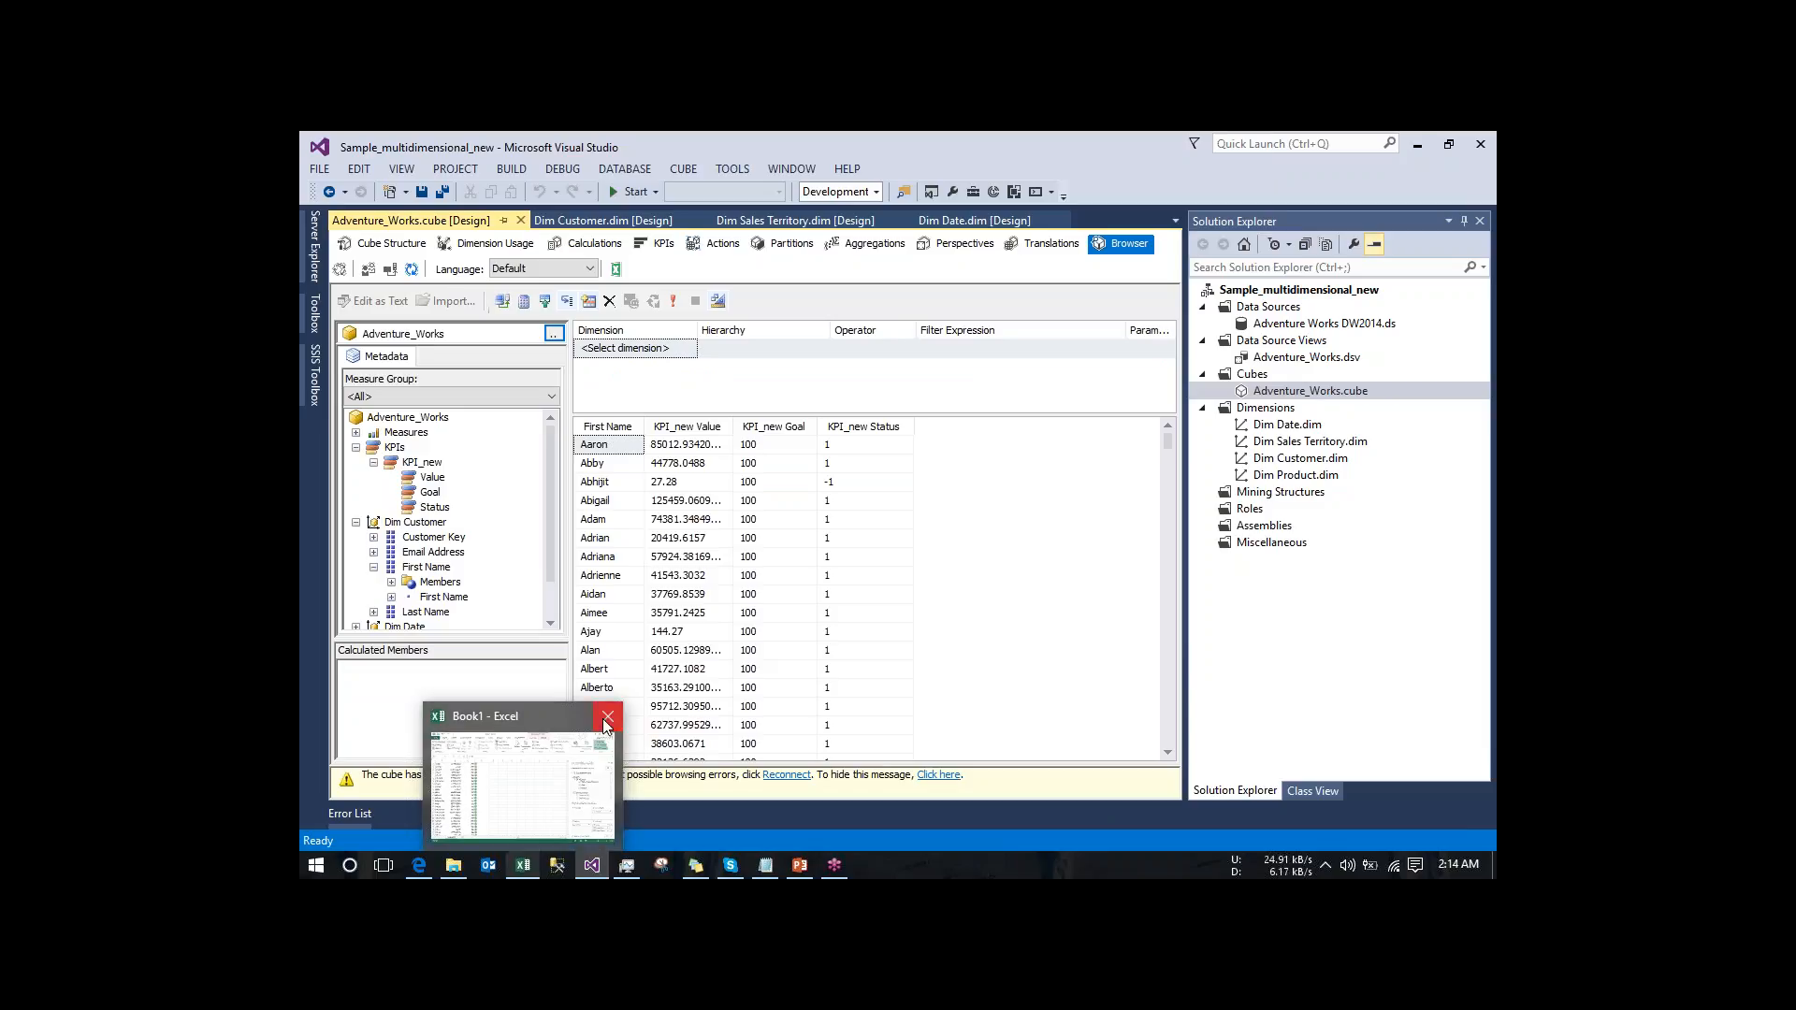
{"action": "left_click", "coordinate": [527, 869]}
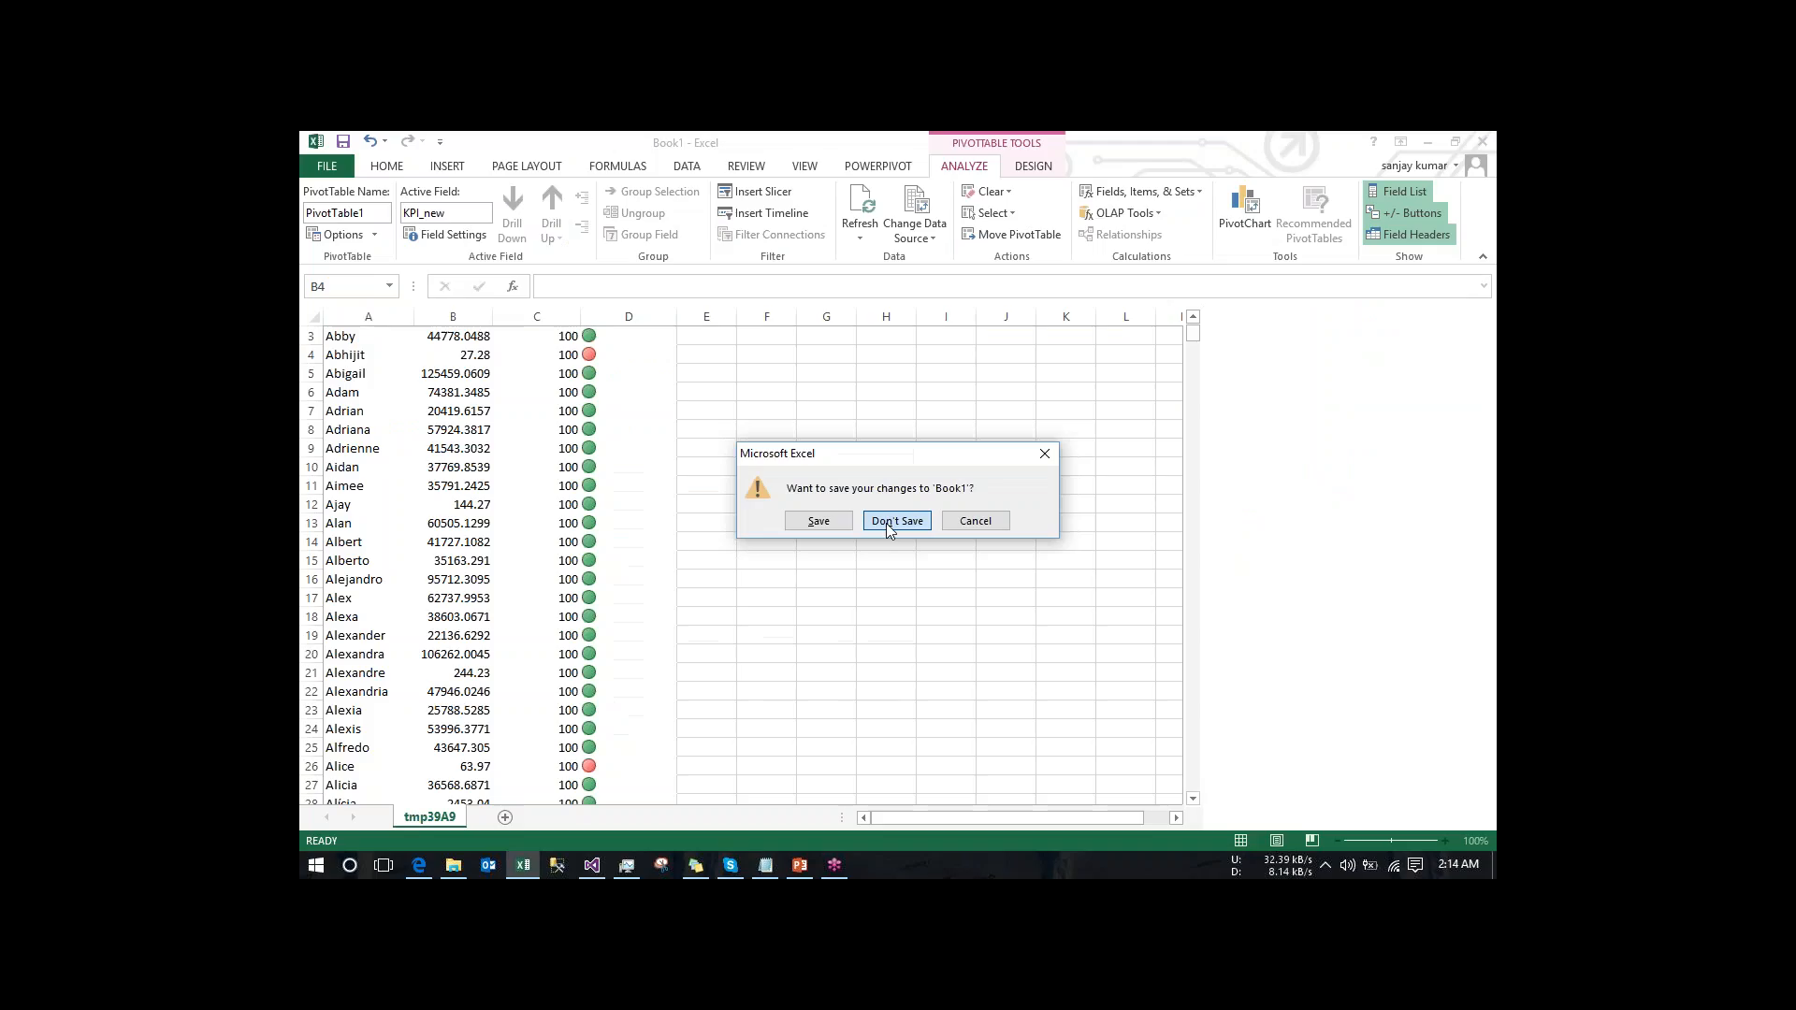
{"action": "left_click", "coordinate": [885, 524]}
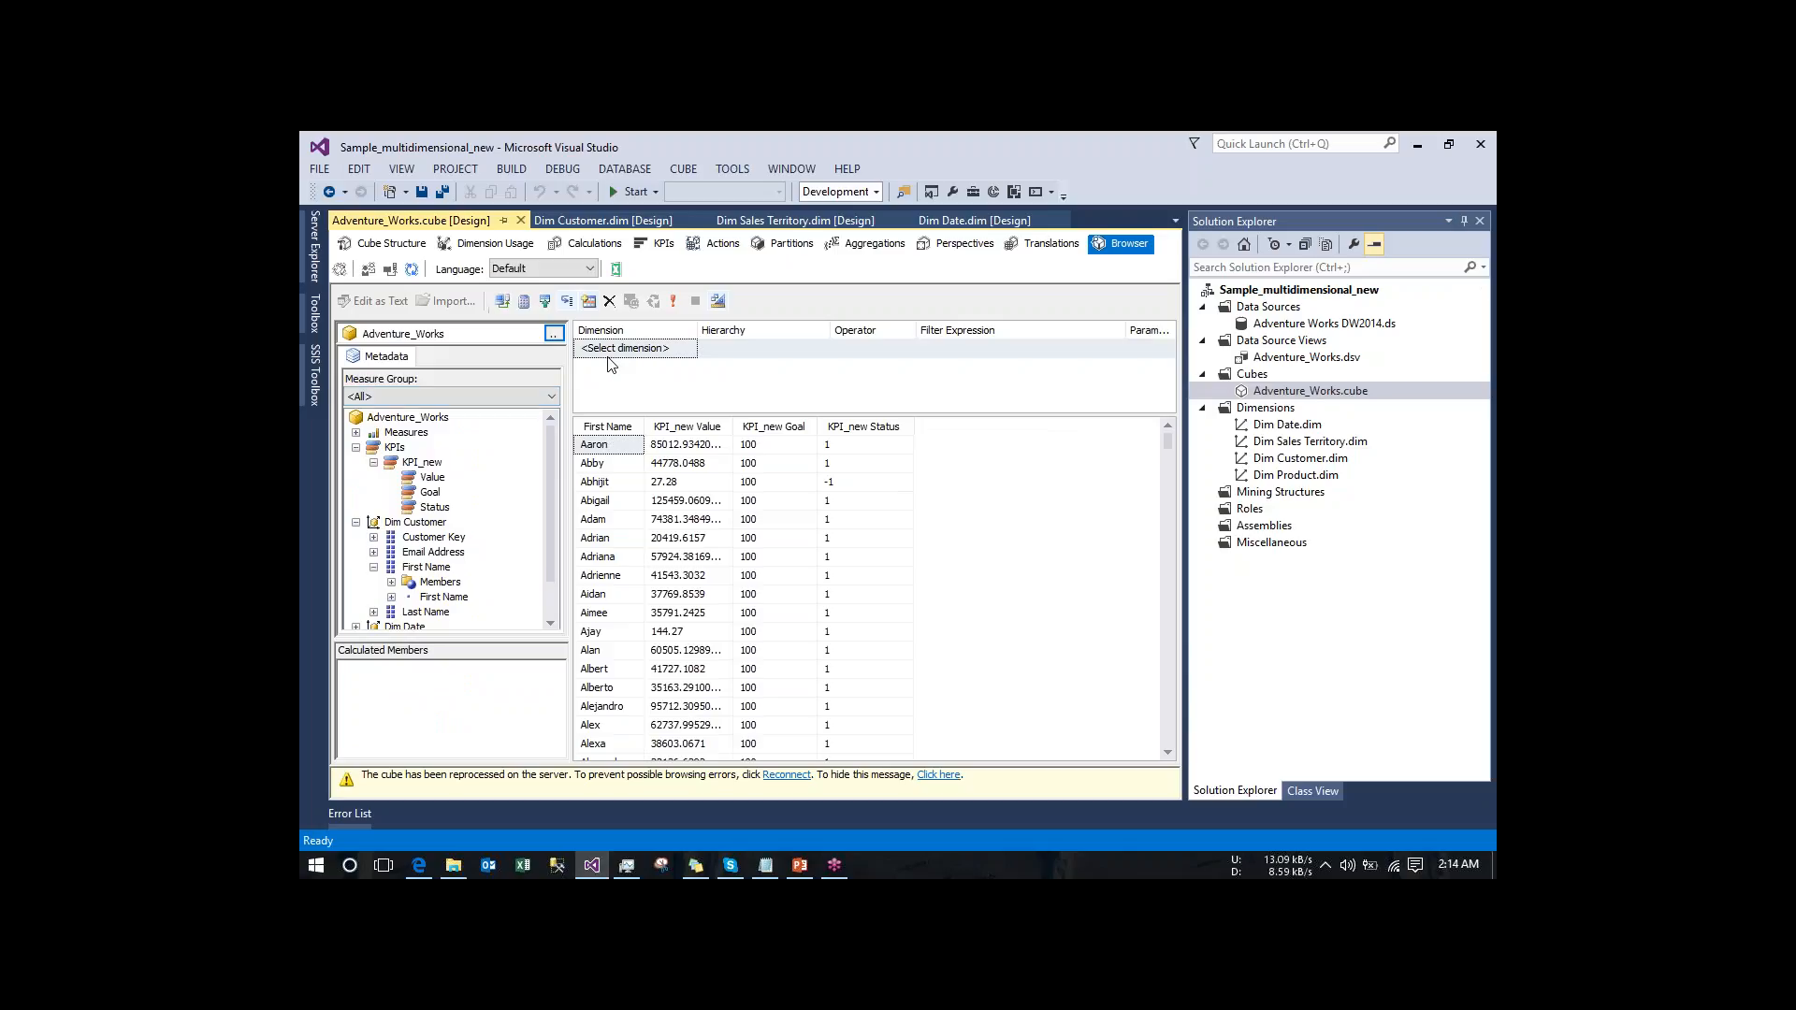
{"action": "left_click", "coordinate": [391, 270]}
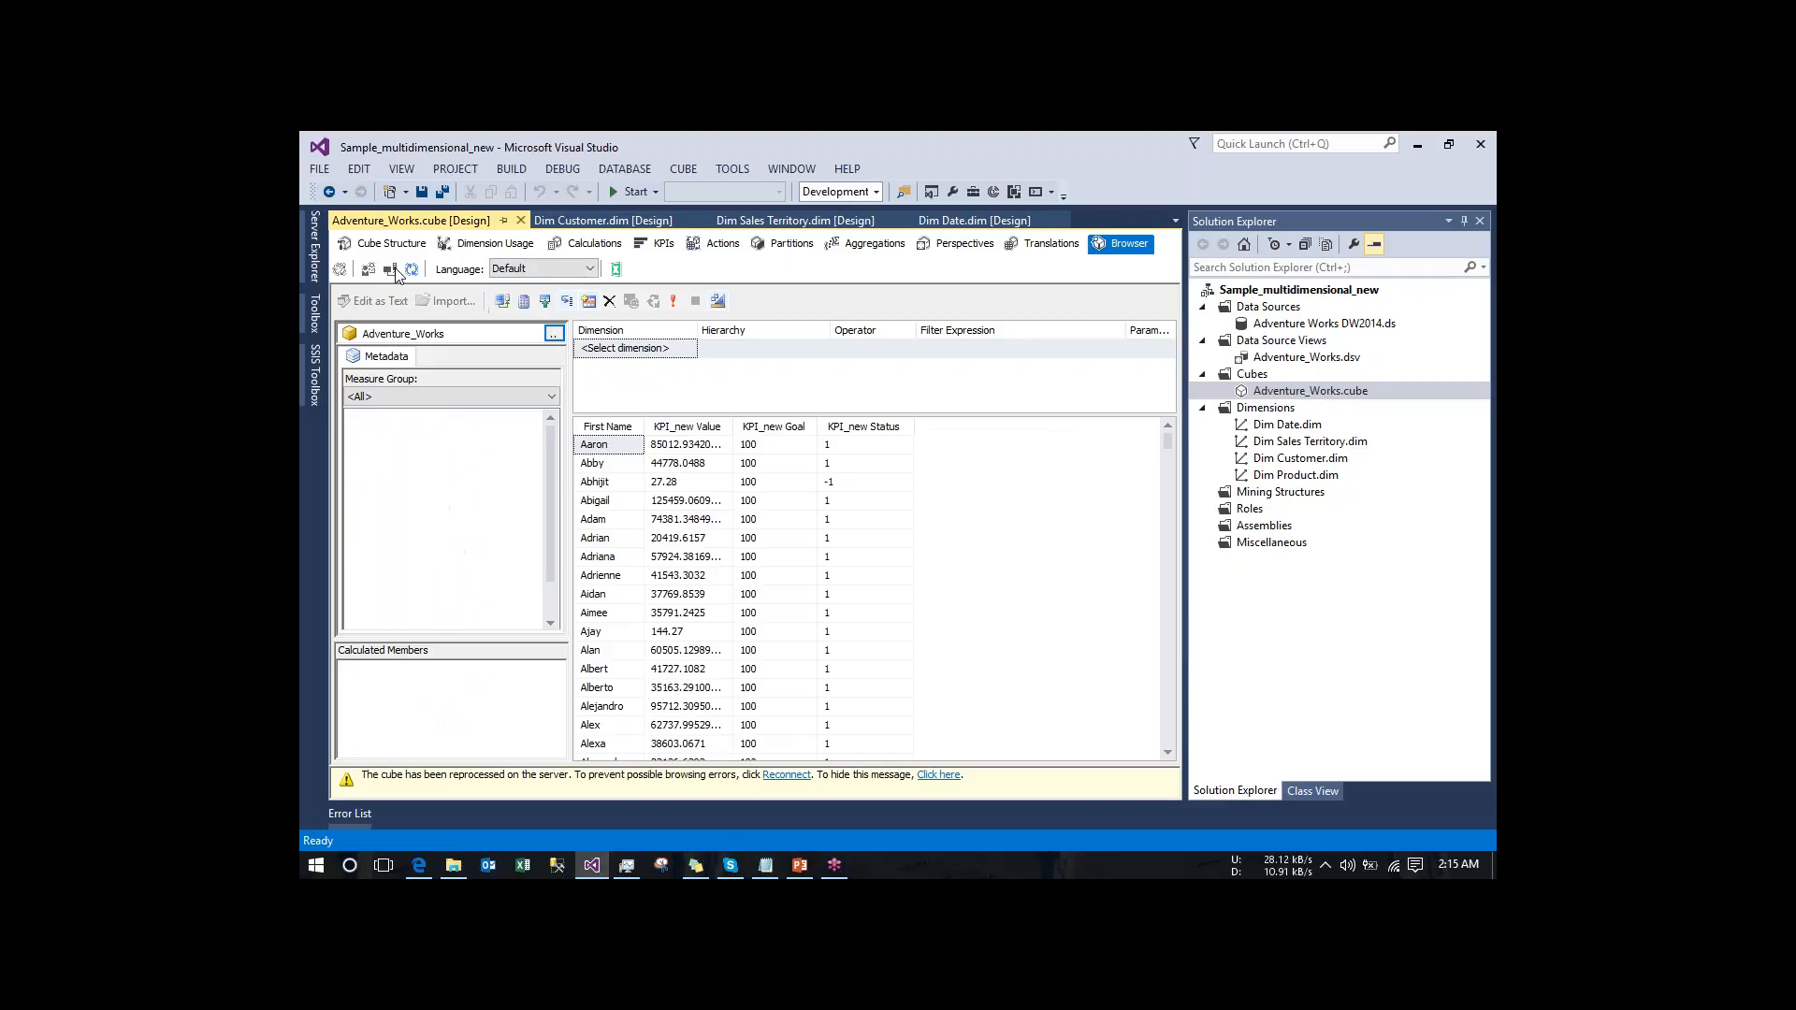
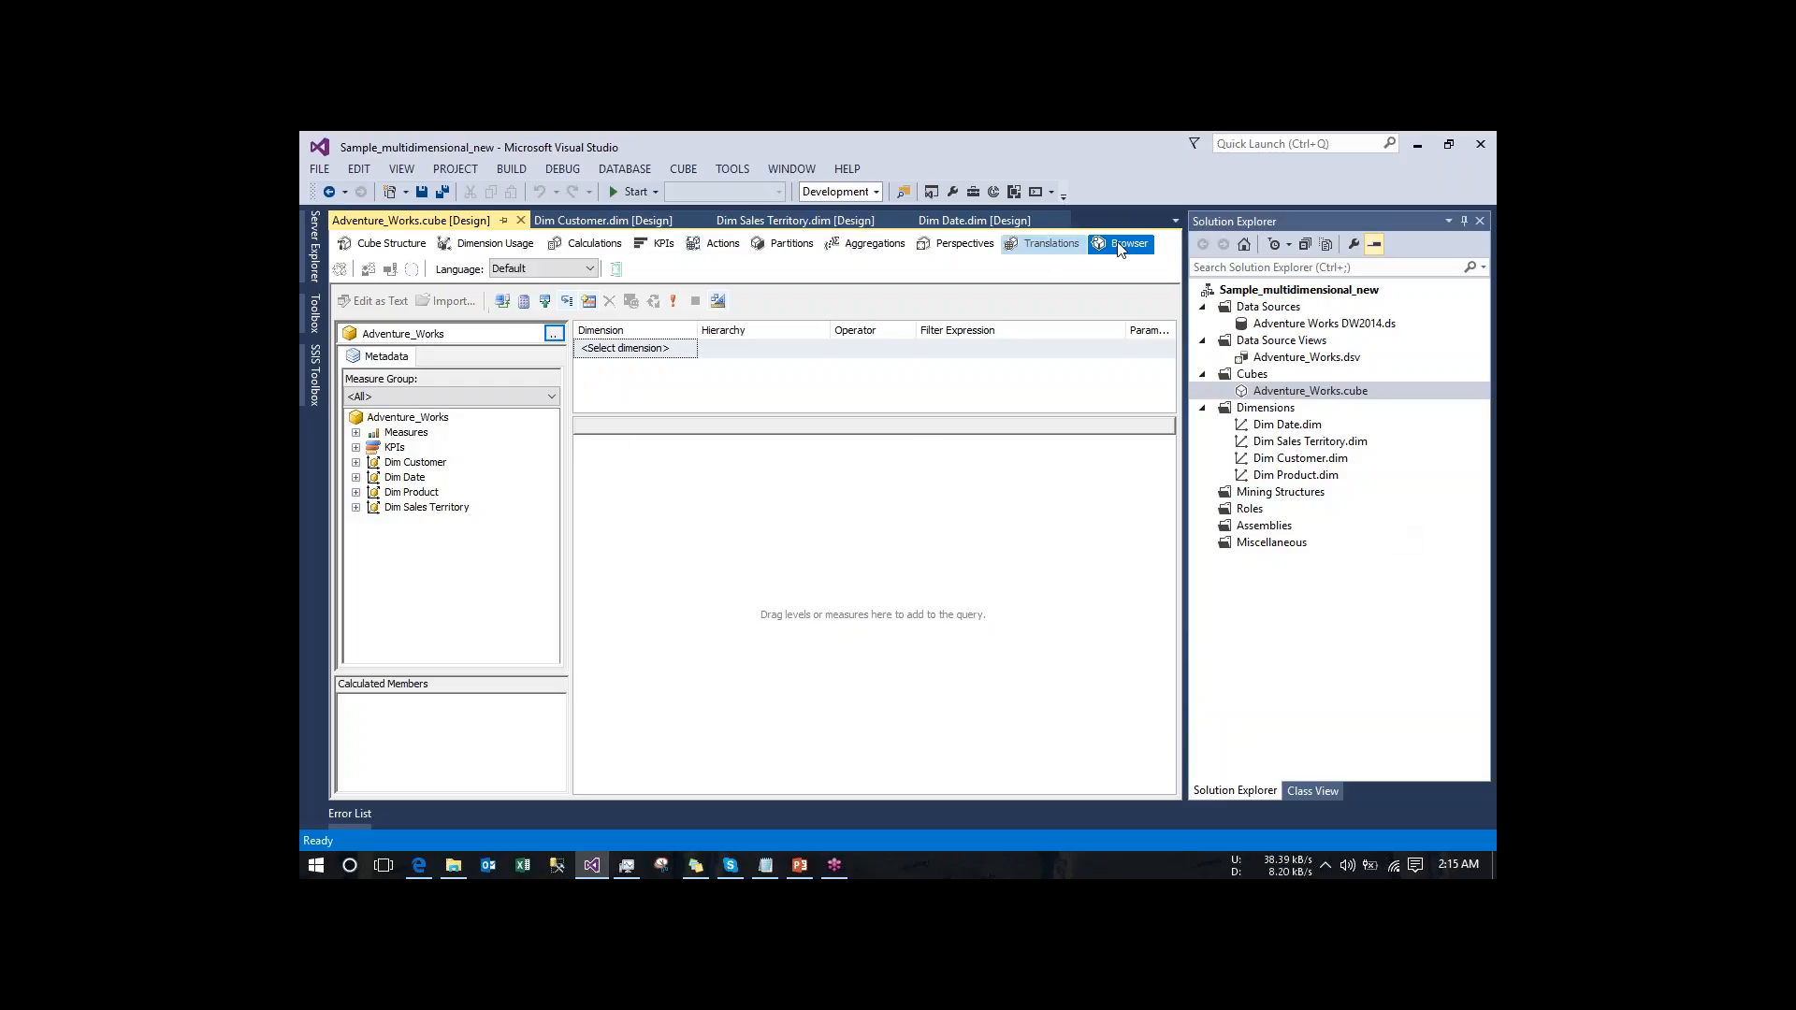
- Analyze the Adventure_Works cube in Excel with its data connection enabled
{"action": "left_click", "coordinate": [616, 270]}
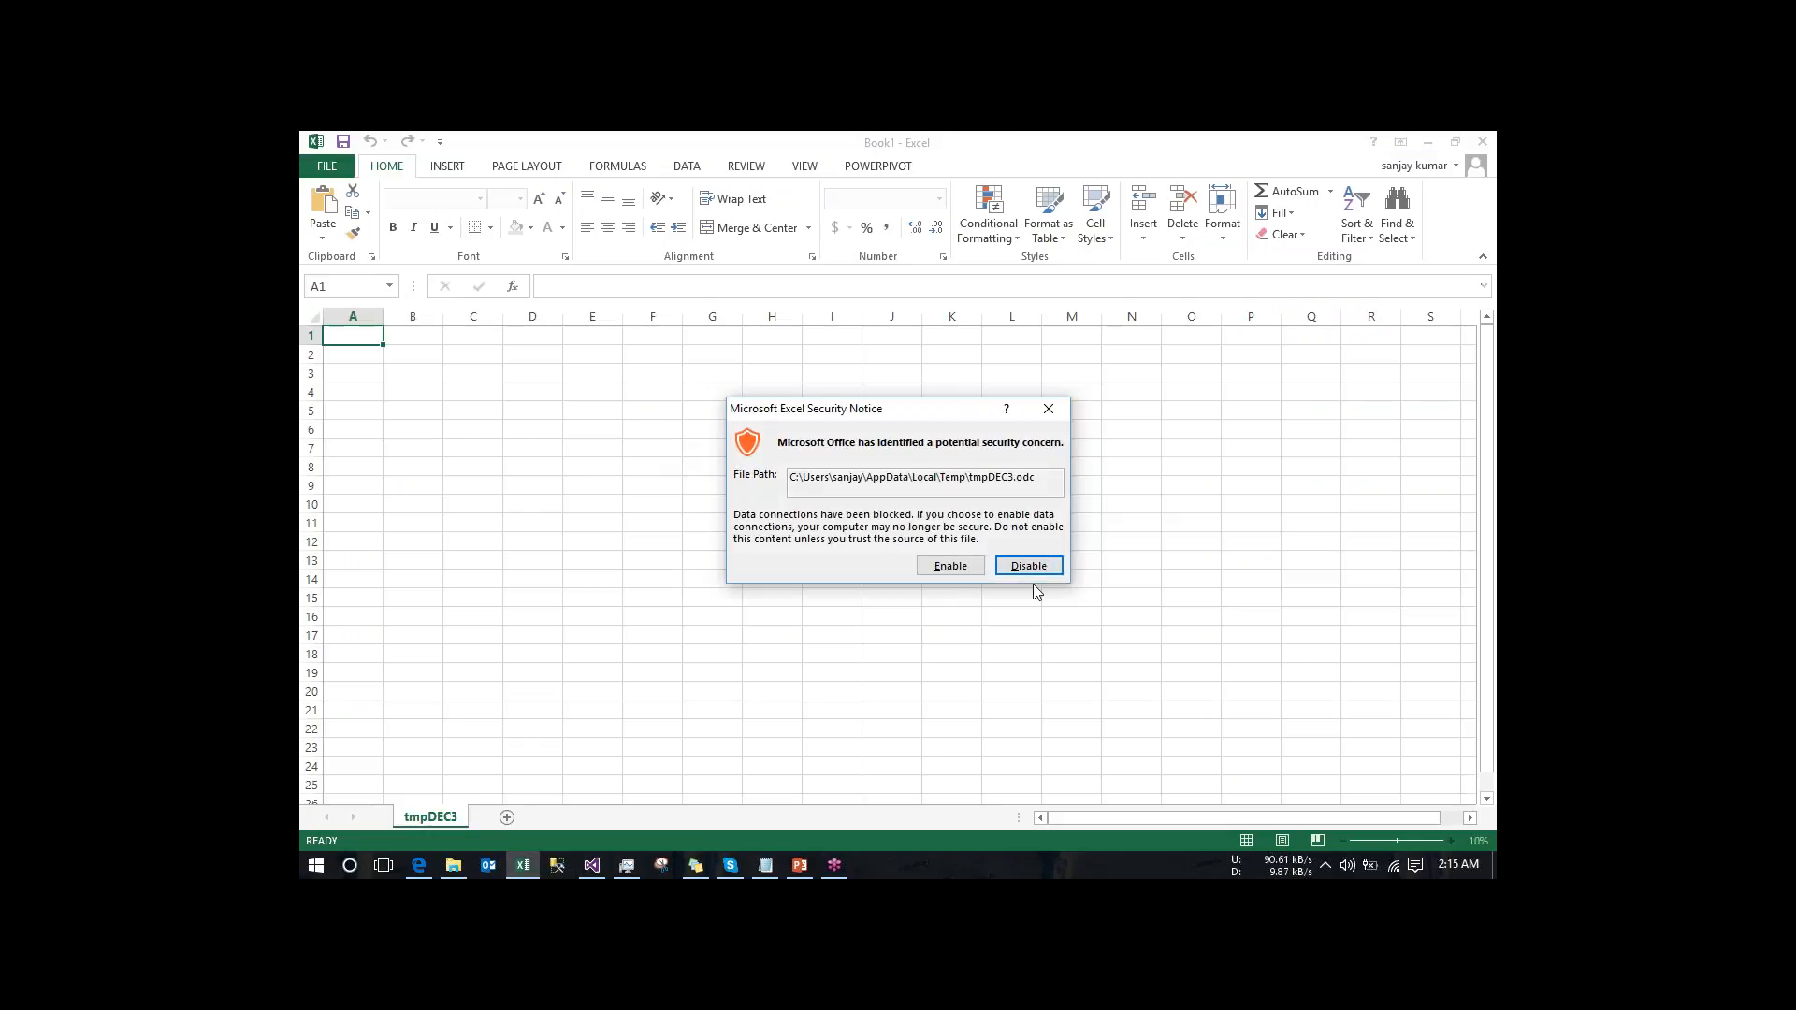
{"action": "left_click", "coordinate": [947, 570]}
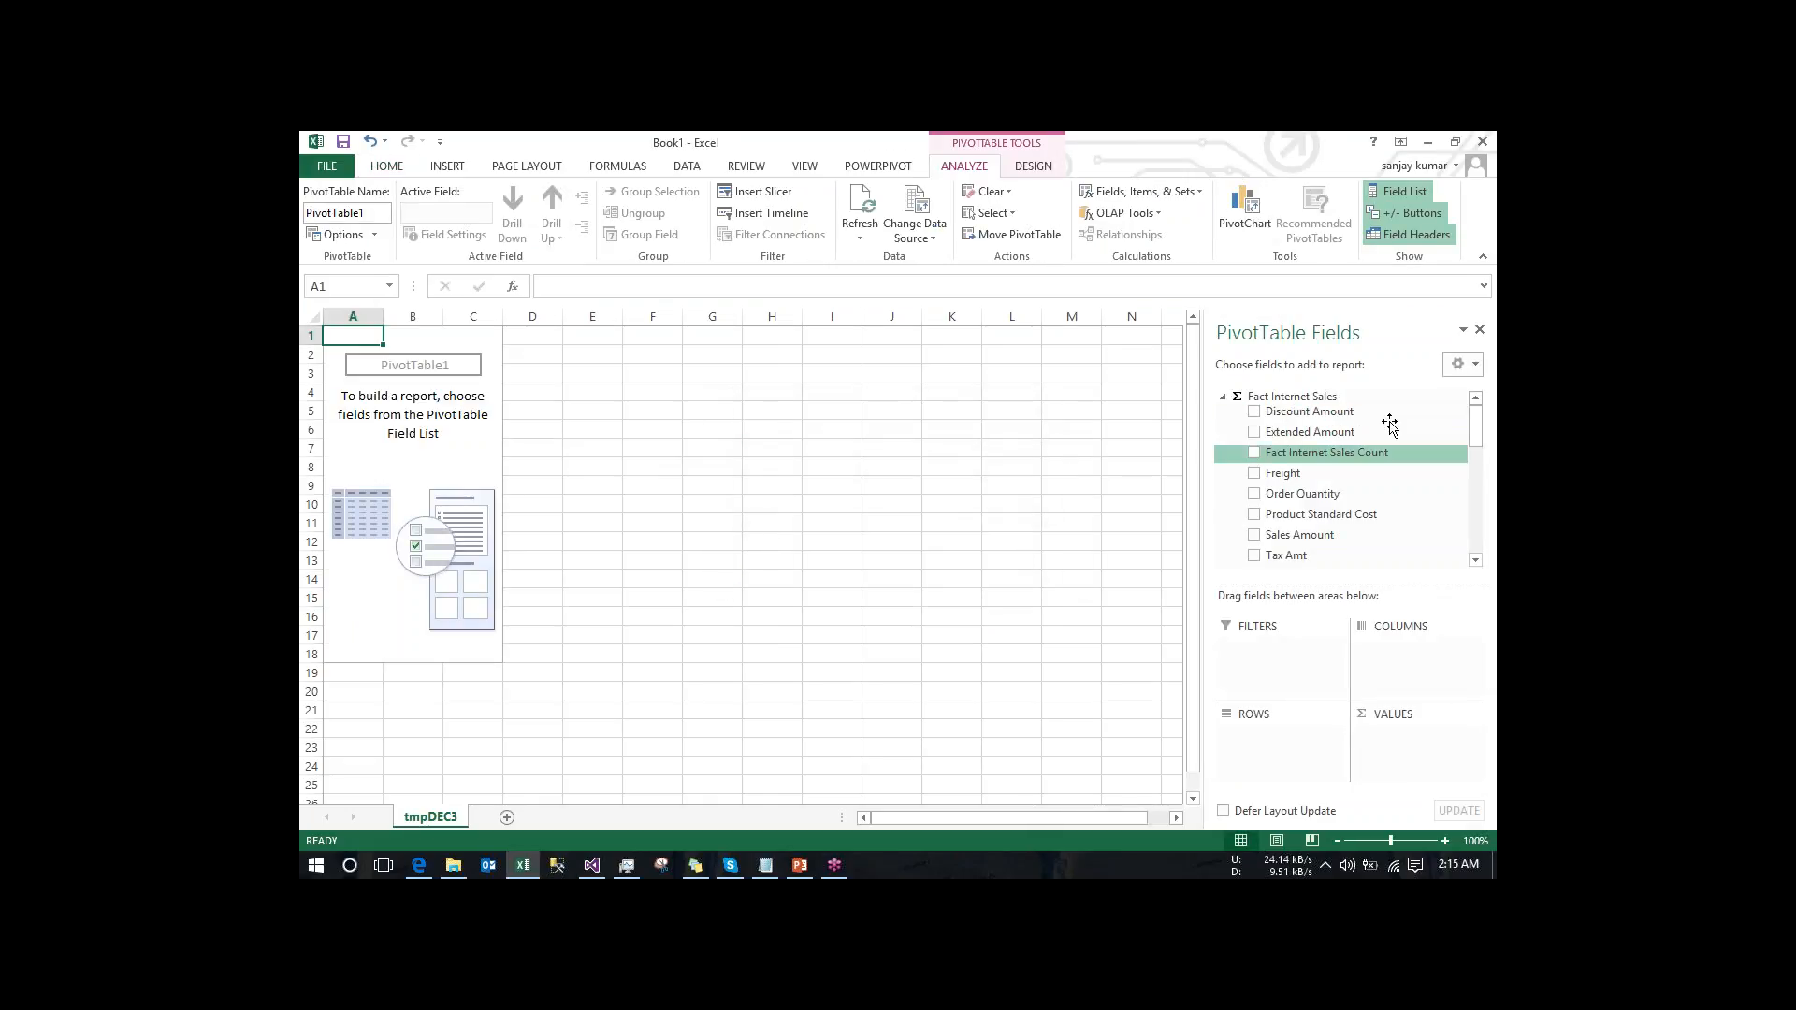
- Add the Value, Goal and Status of KPI_new to the PivotTable, with the customers' First Name as rows
{"action": "left_click", "coordinate": [1223, 397]}
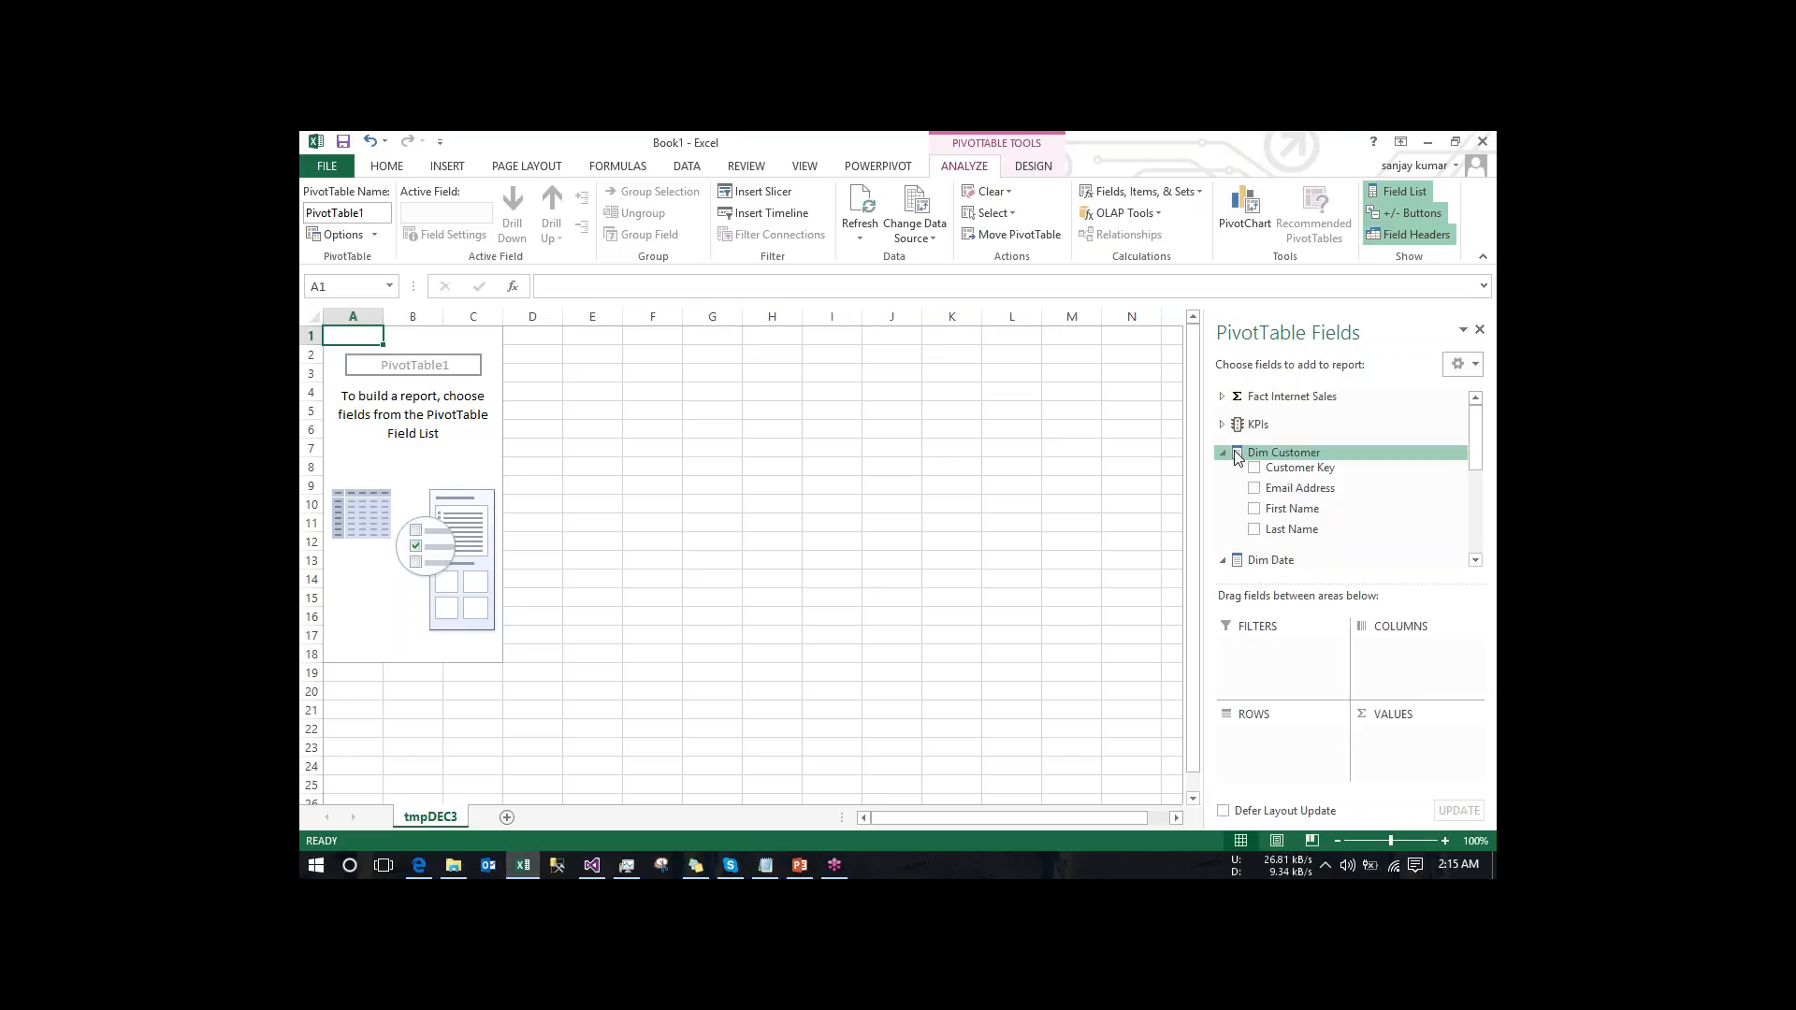
{"action": "left_click", "coordinate": [1222, 425]}
{"action": "left_click", "coordinate": [1240, 440]}
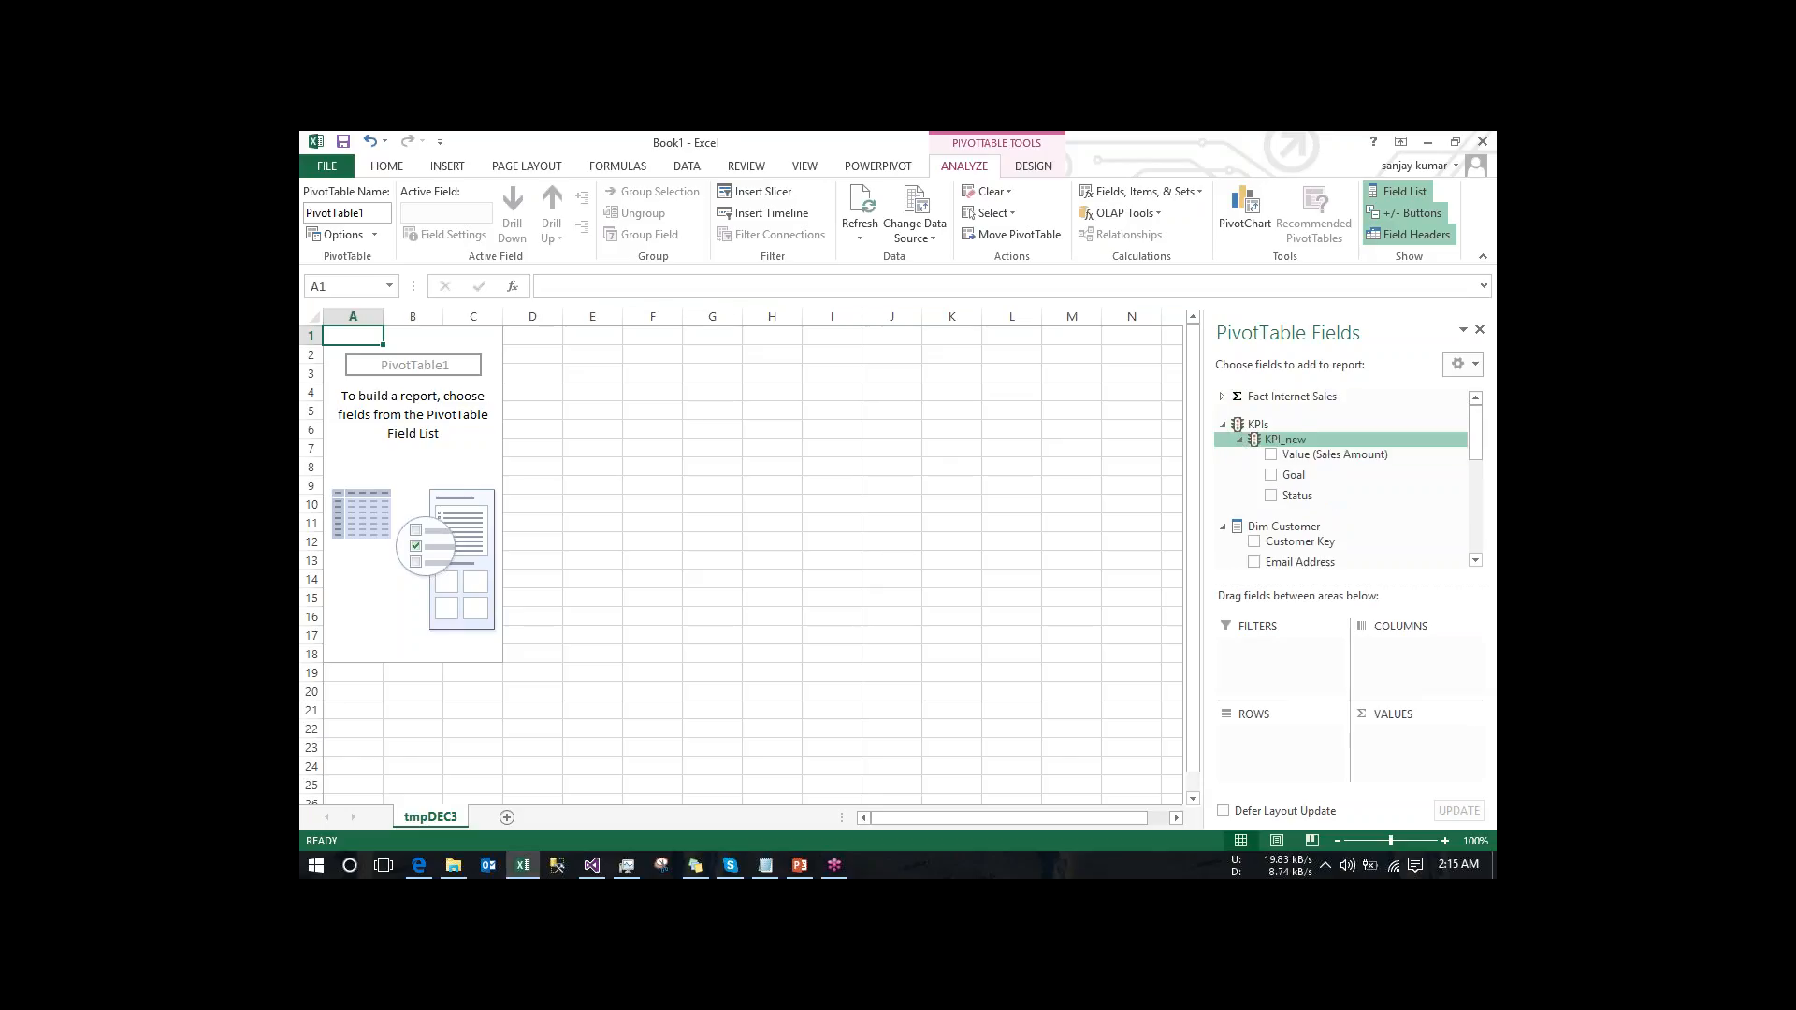
{"action": "left_click", "coordinate": [1270, 454]}
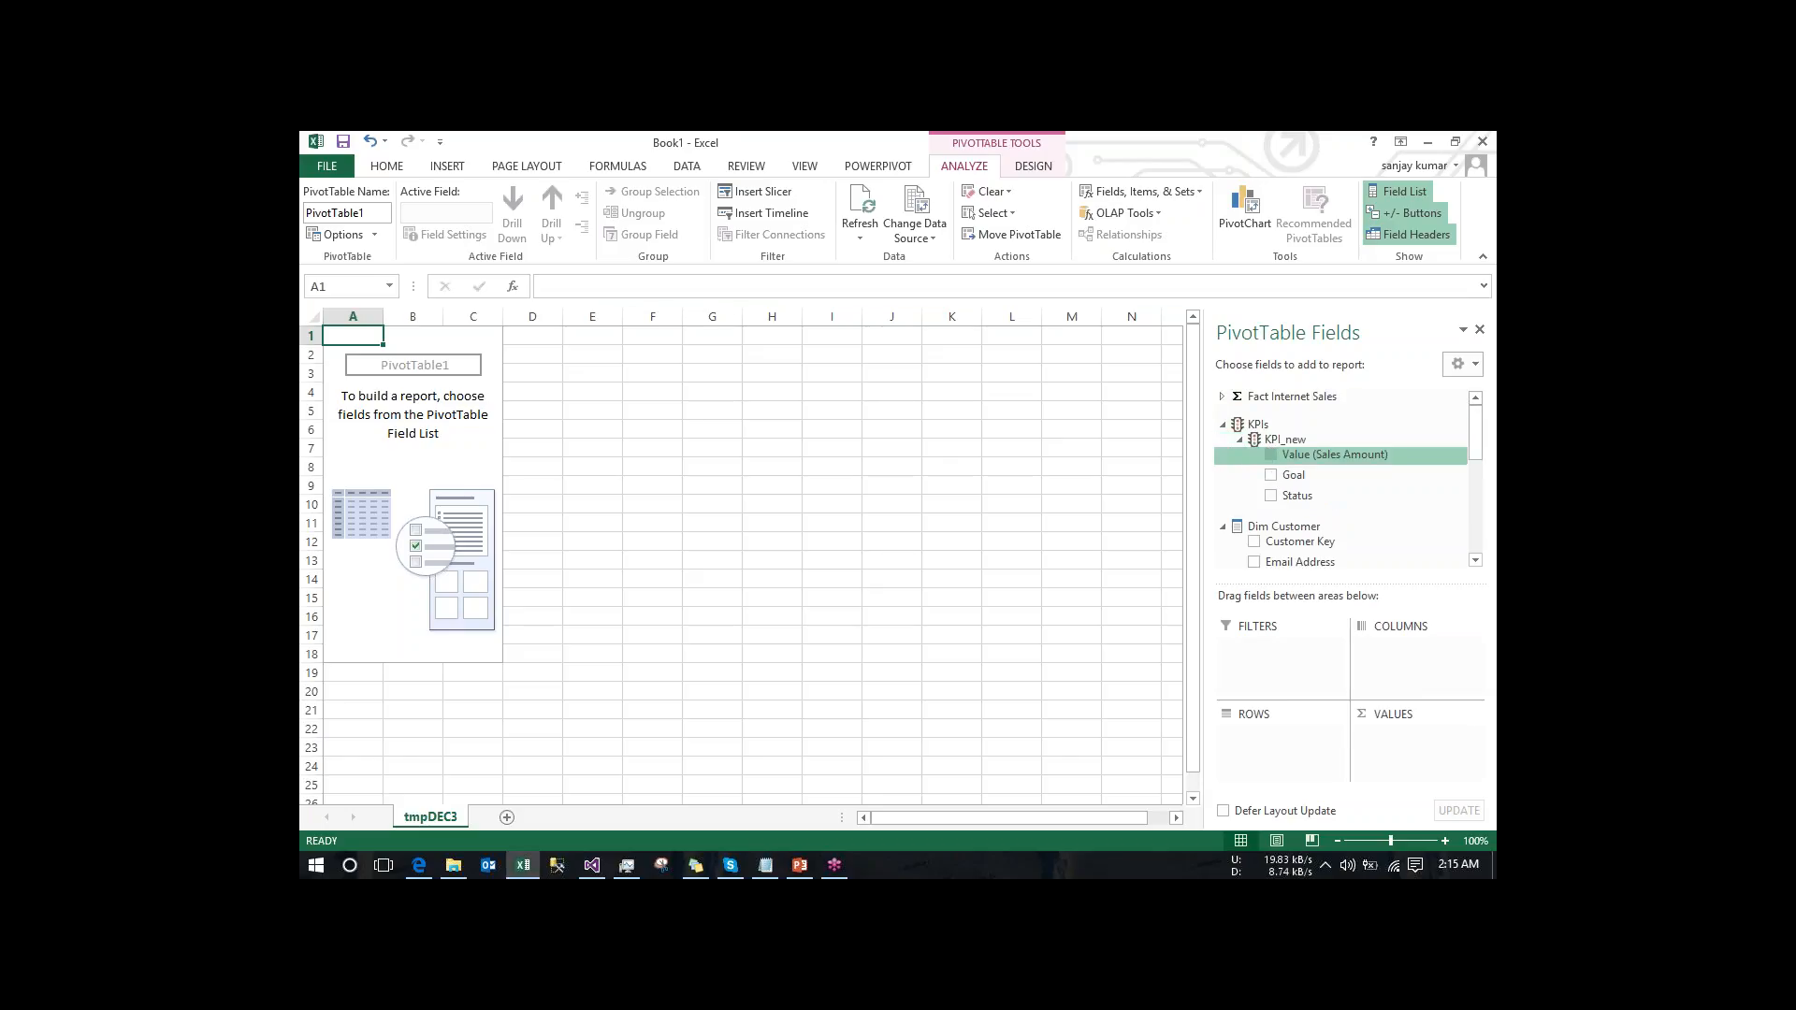
{"action": "left_click", "coordinate": [1271, 495]}
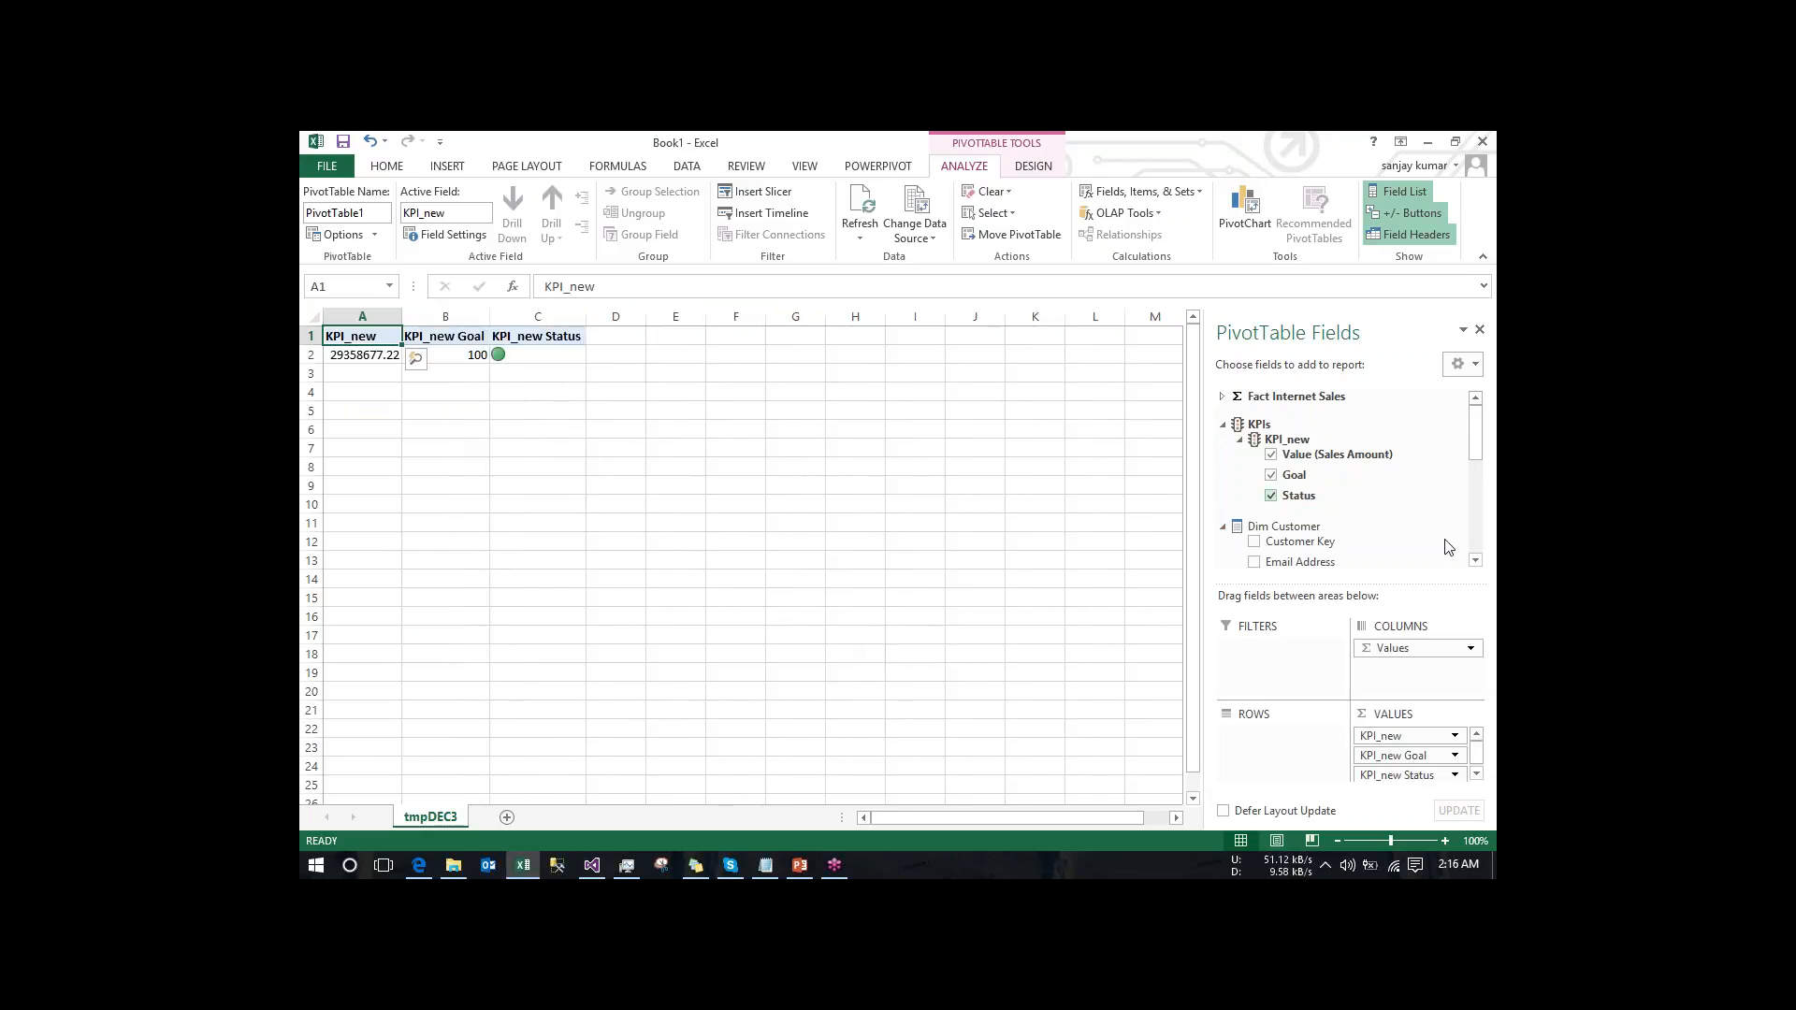
{"action": "scroll", "coordinate": [1446, 547], "scroll_direction": "down", "scroll_amount": 3}
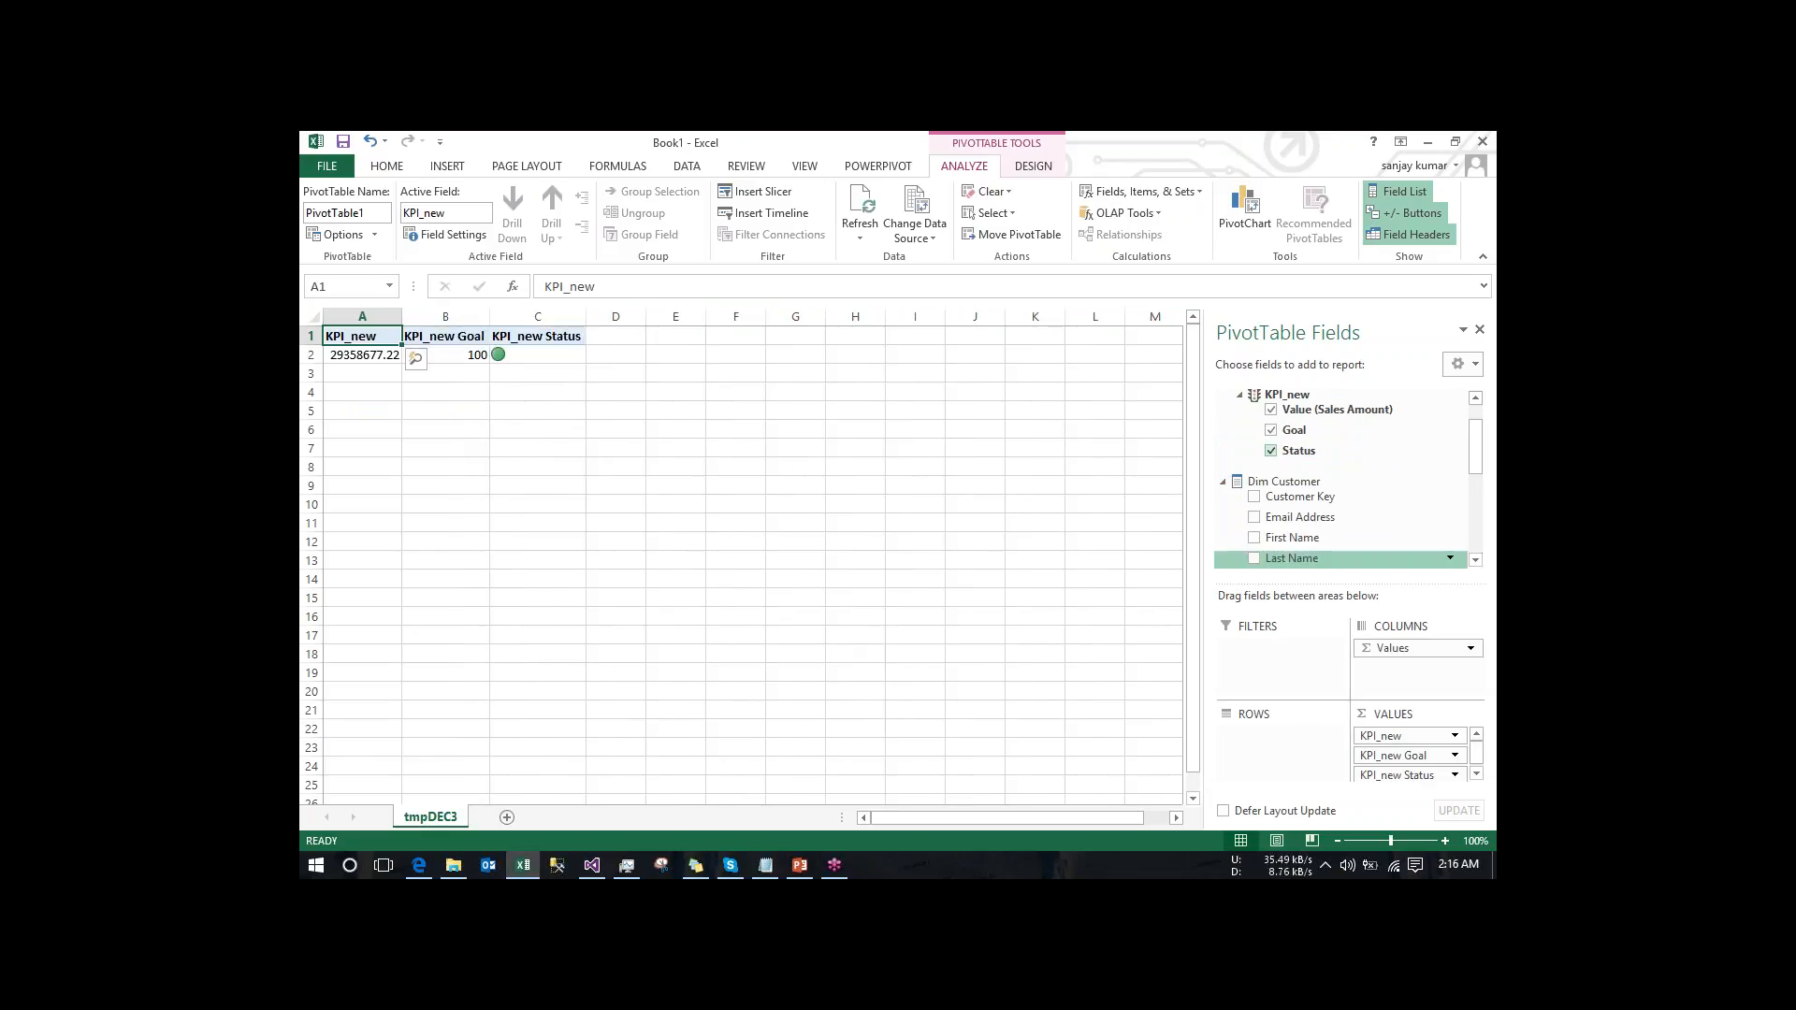
{"action": "left_click", "coordinate": [1254, 539]}
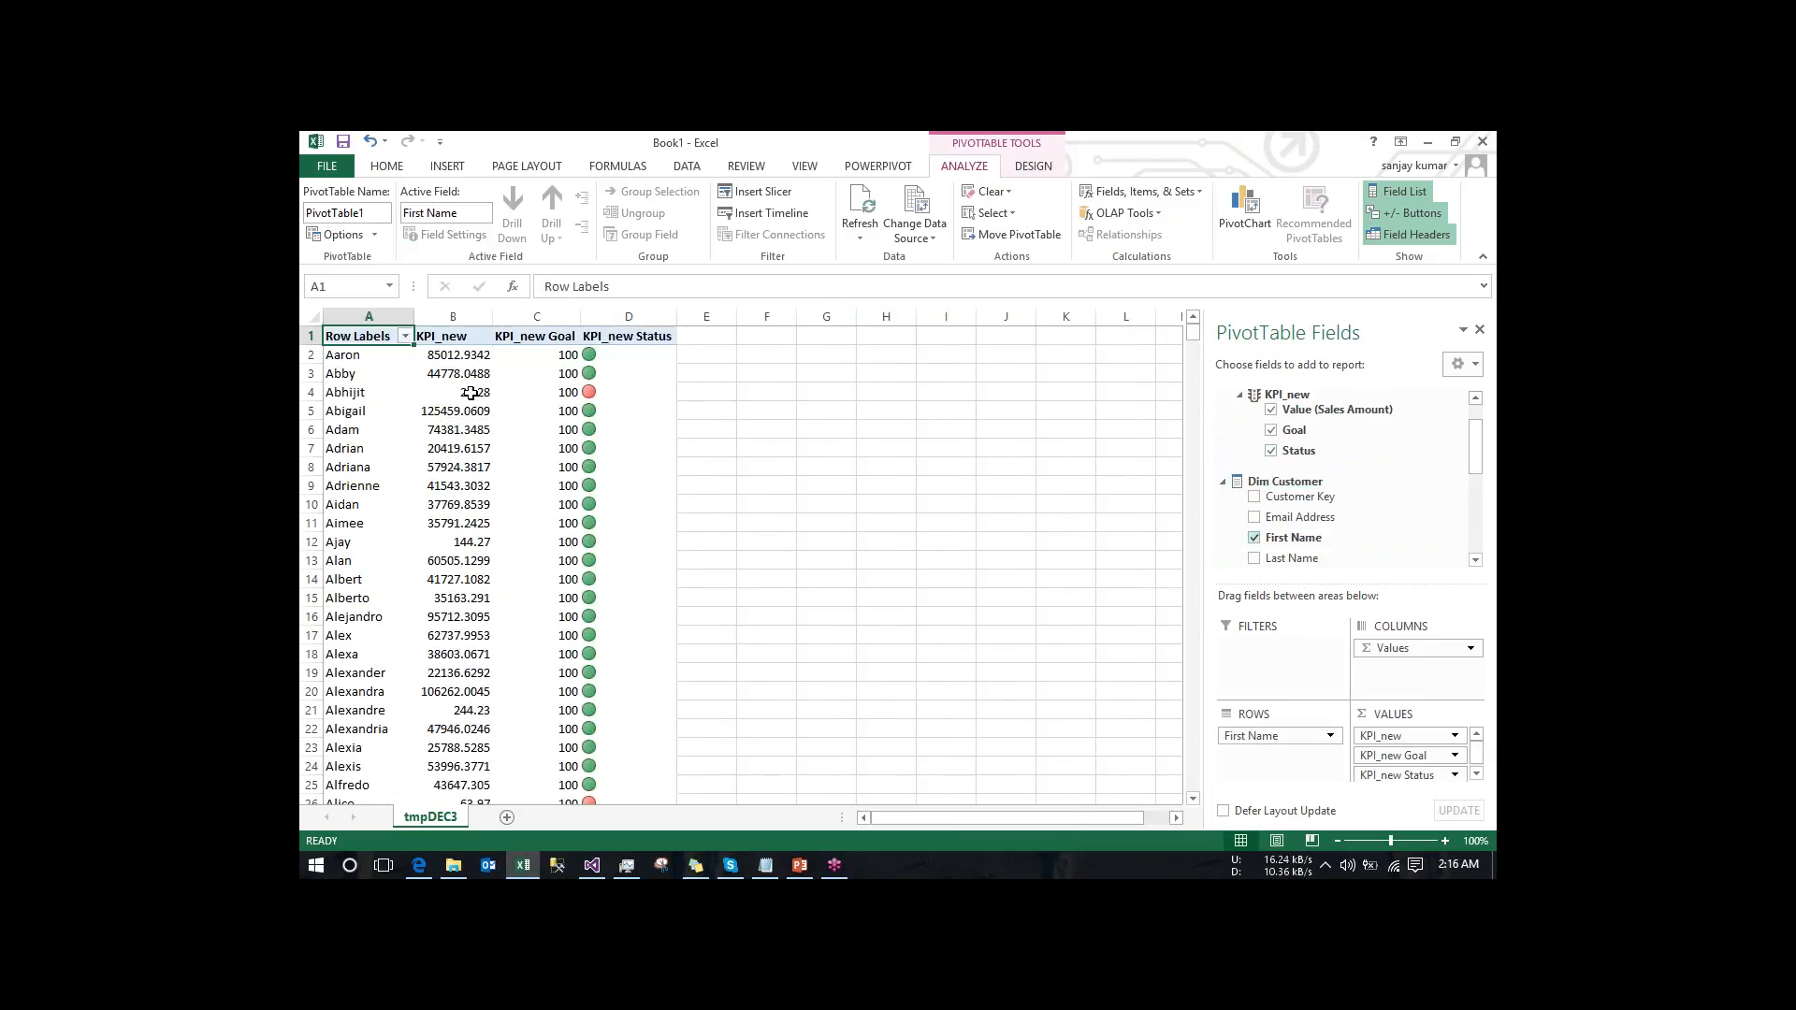
- Check the drillthrough action's definition in Visual Studio, and run Drillthrough Action_test on the KPI_new value in cell B4 in Excel
{"action": "left_click", "coordinate": [470, 392]}
{"action": "right_click", "coordinate": [469, 392]}
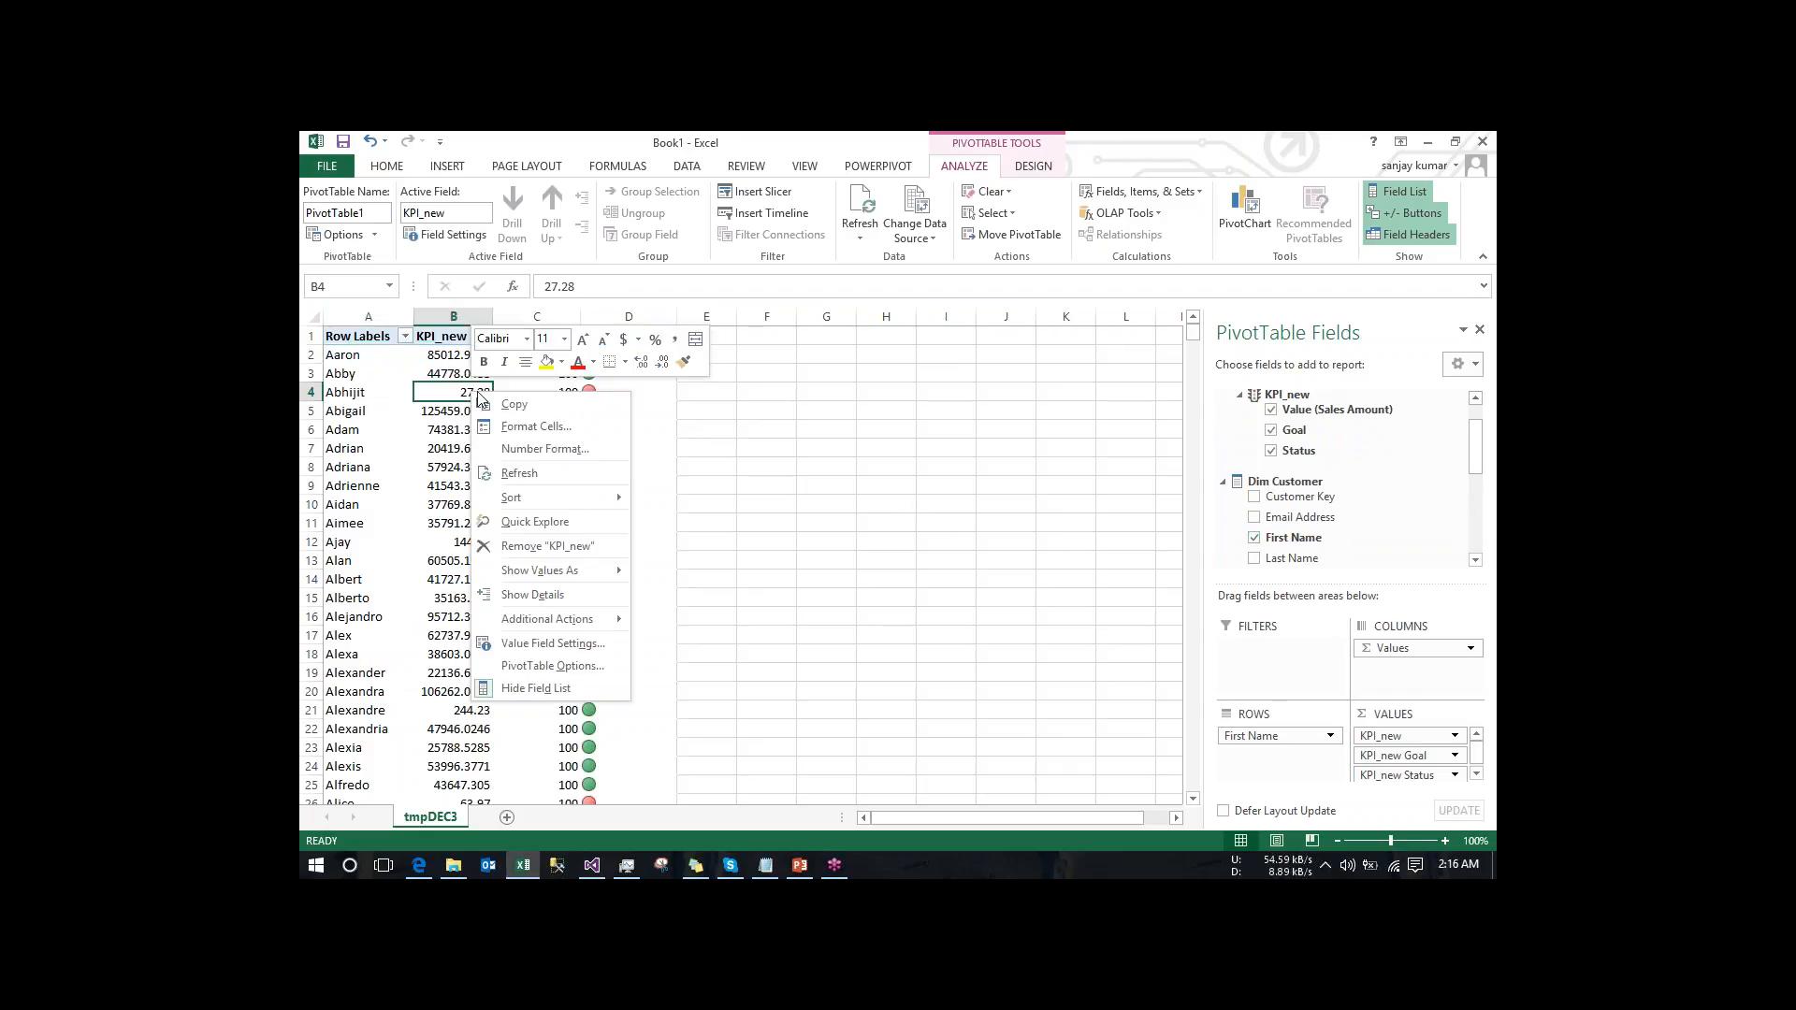
{"action": "mouse_move", "coordinate": [578, 622]}
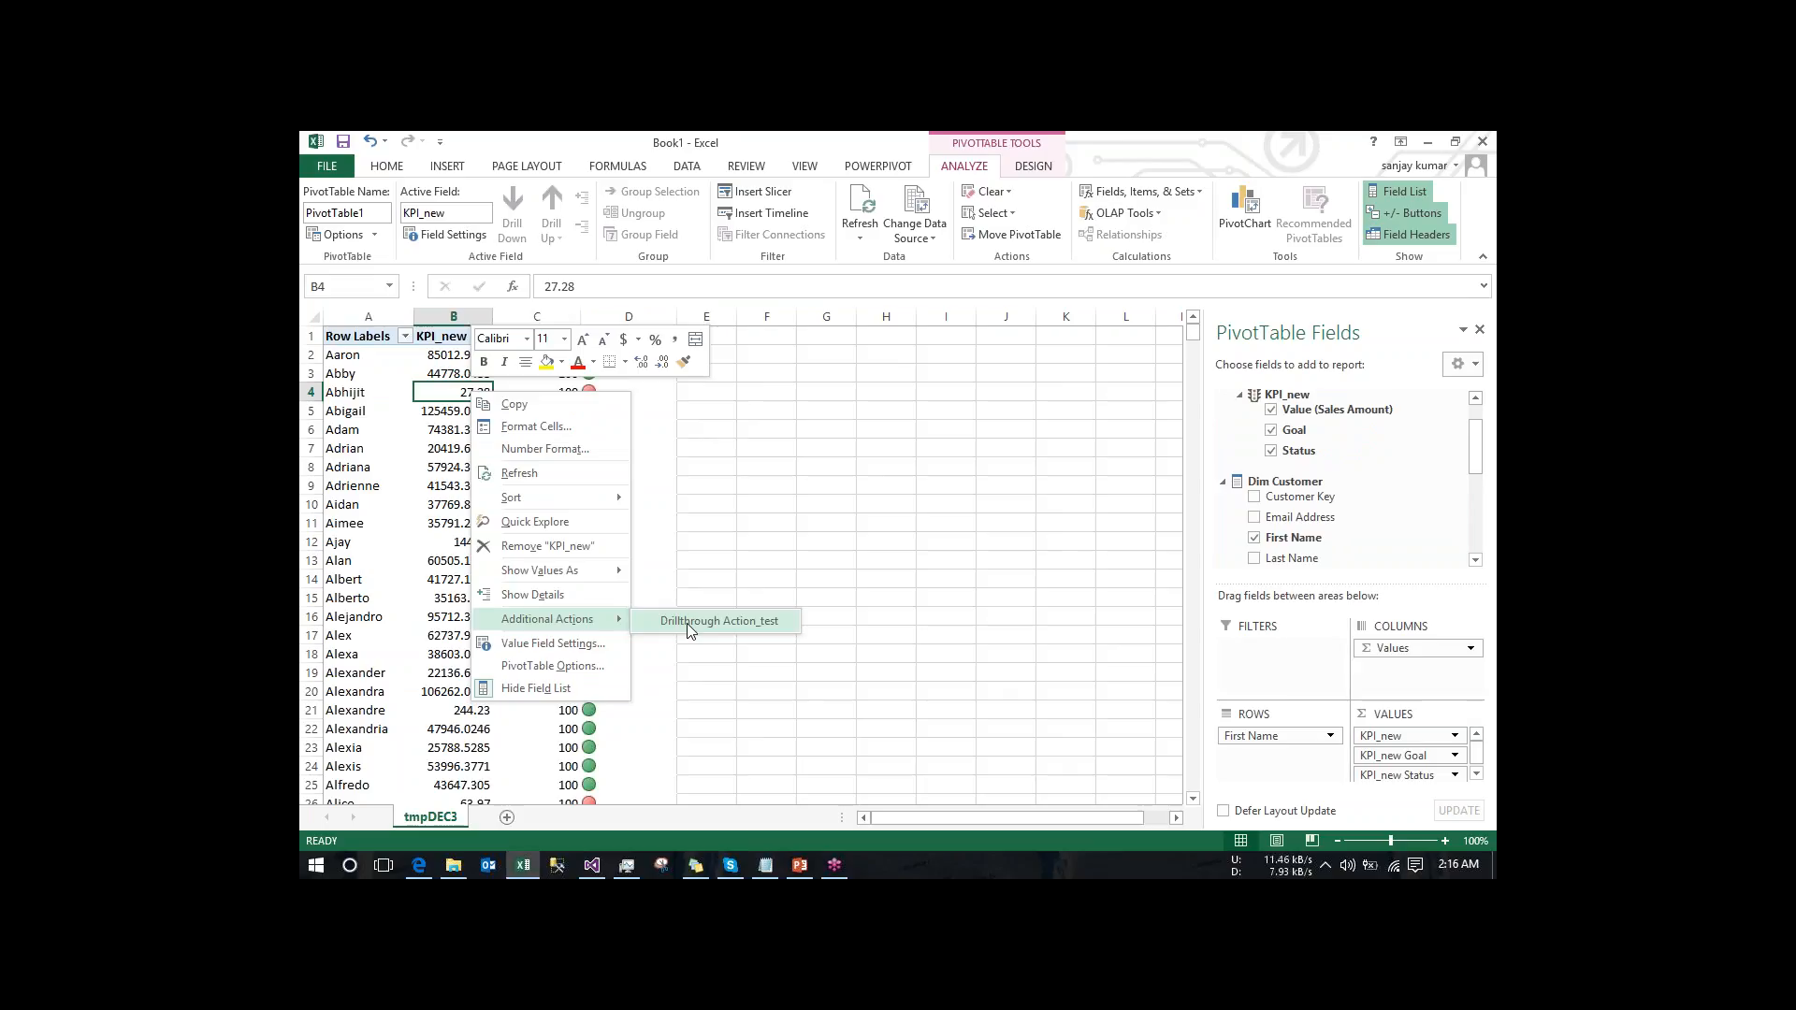
{"action": "left_click", "coordinate": [591, 864]}
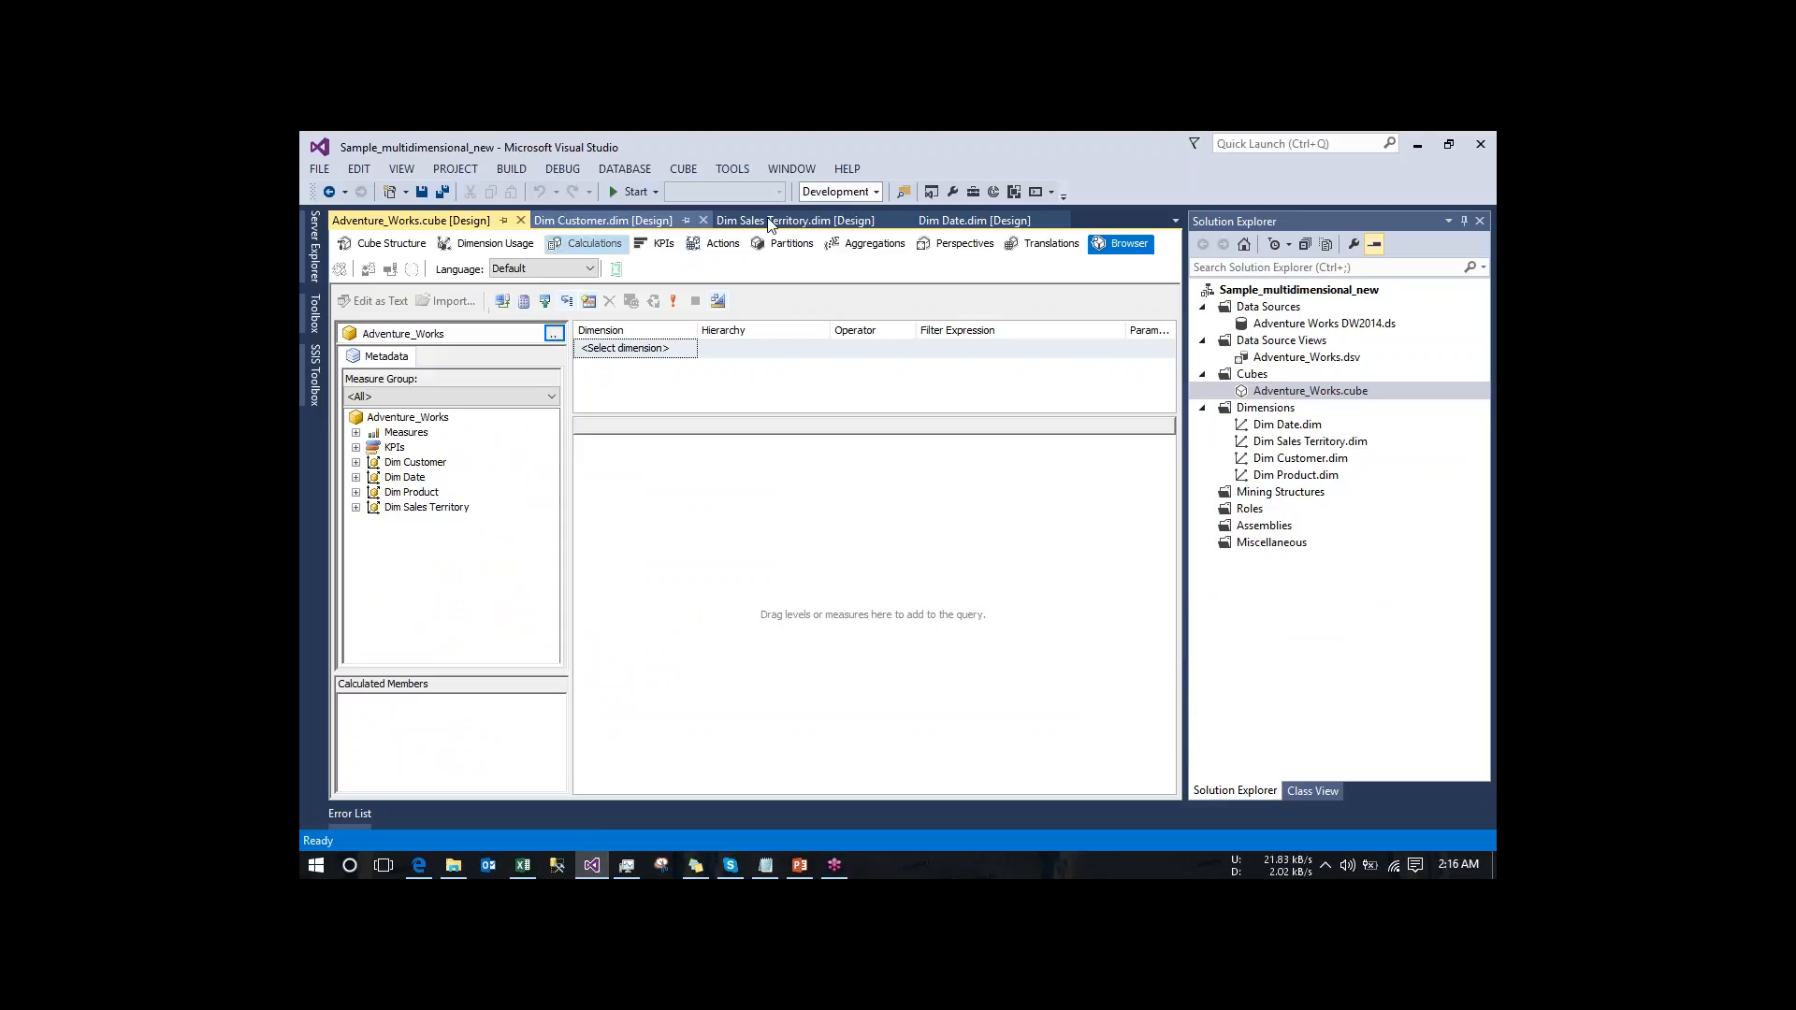
{"action": "left_click", "coordinate": [718, 246]}
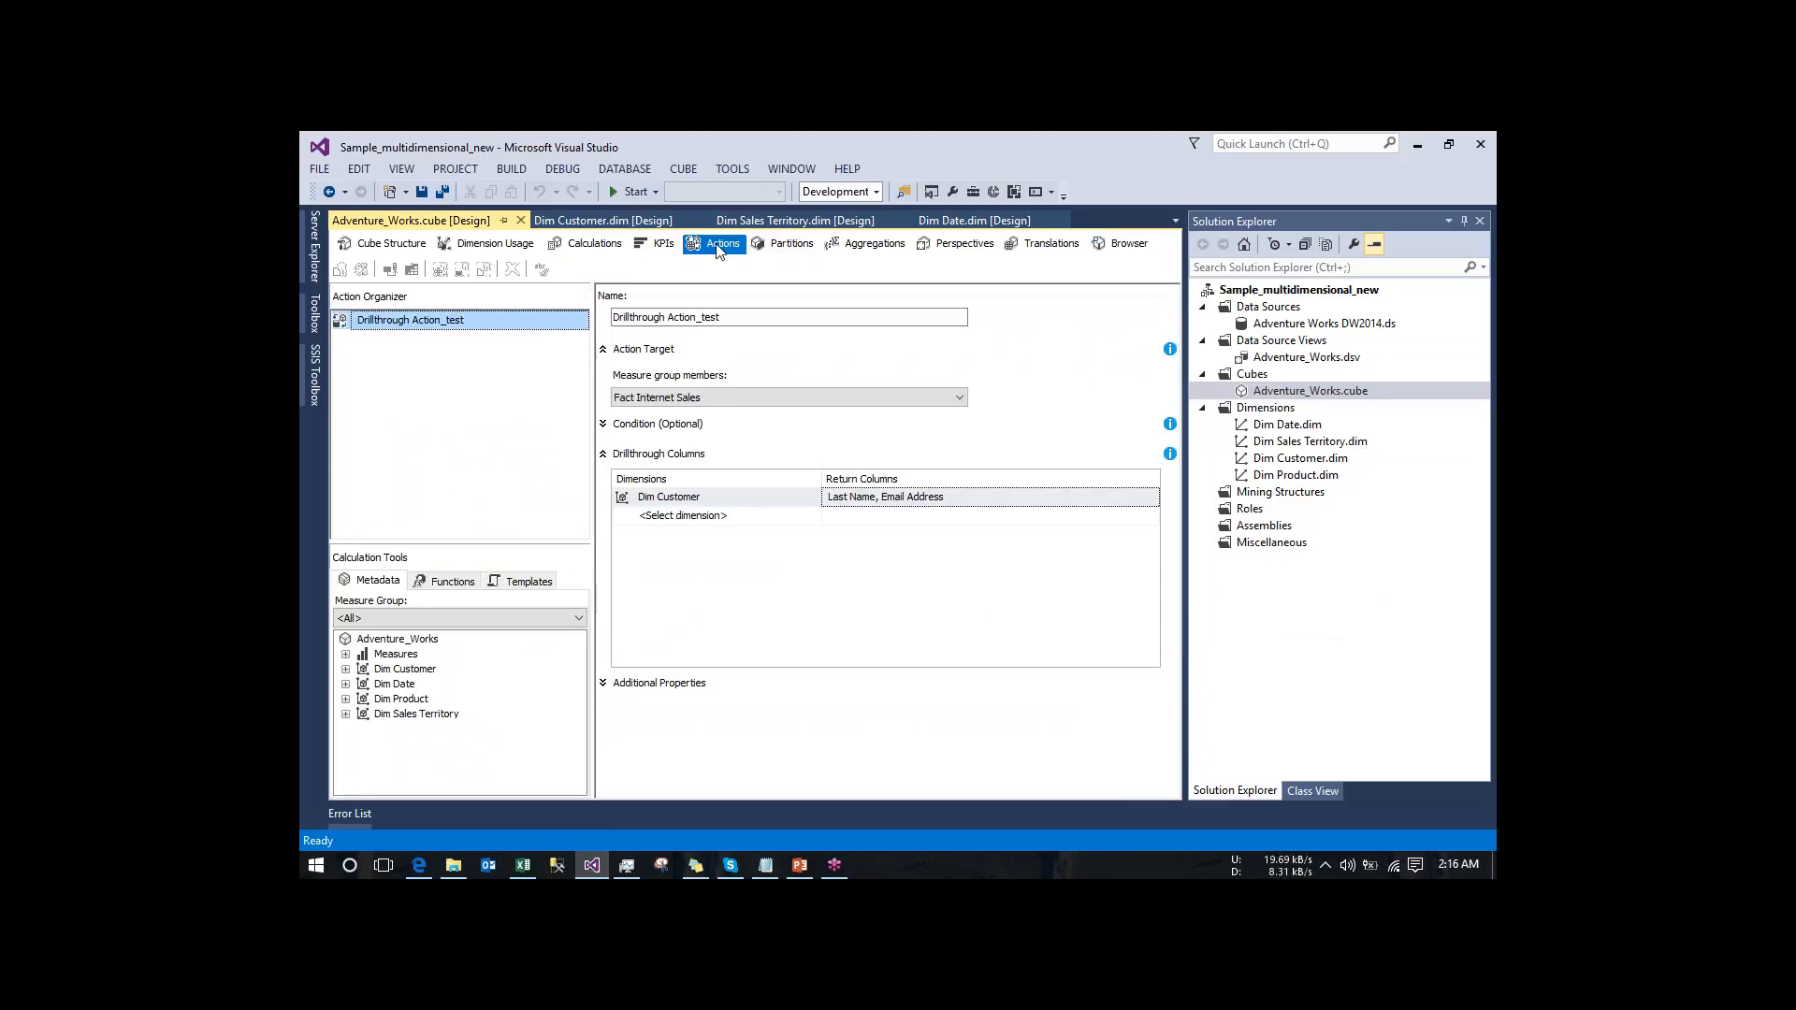
{"action": "key", "text": "alt+Tab"}
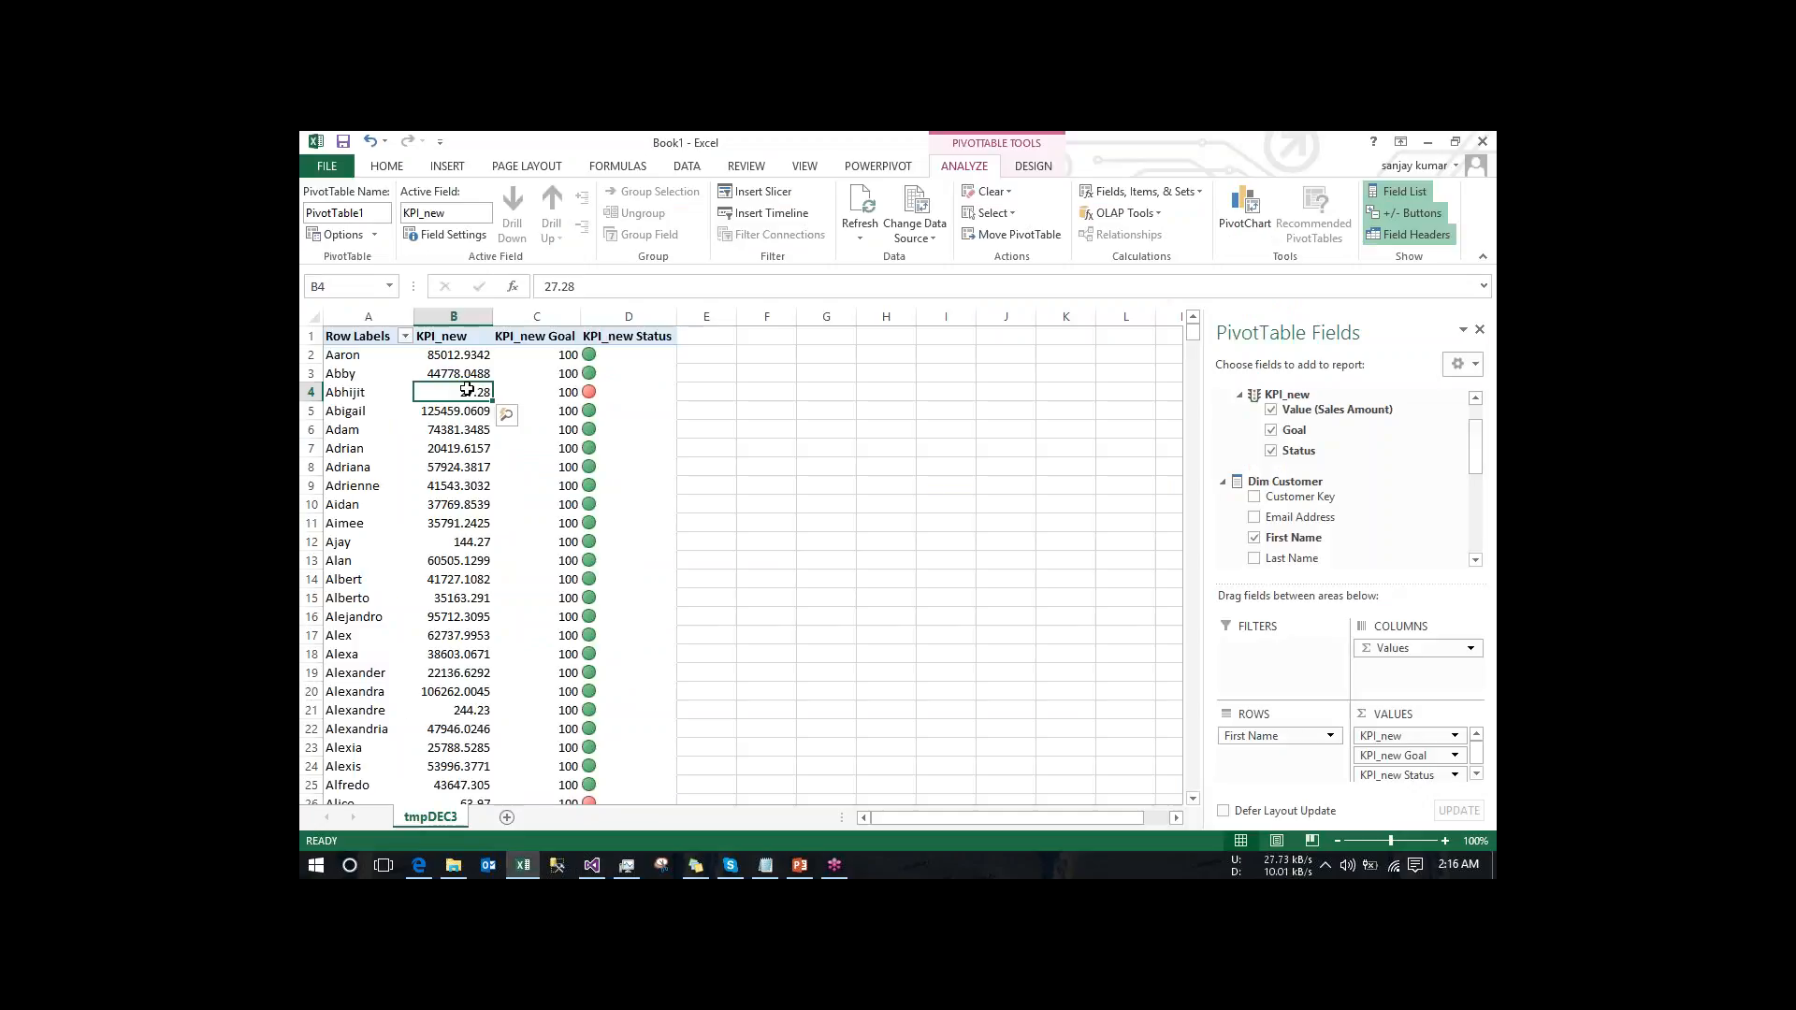
{"action": "right_click", "coordinate": [467, 390]}
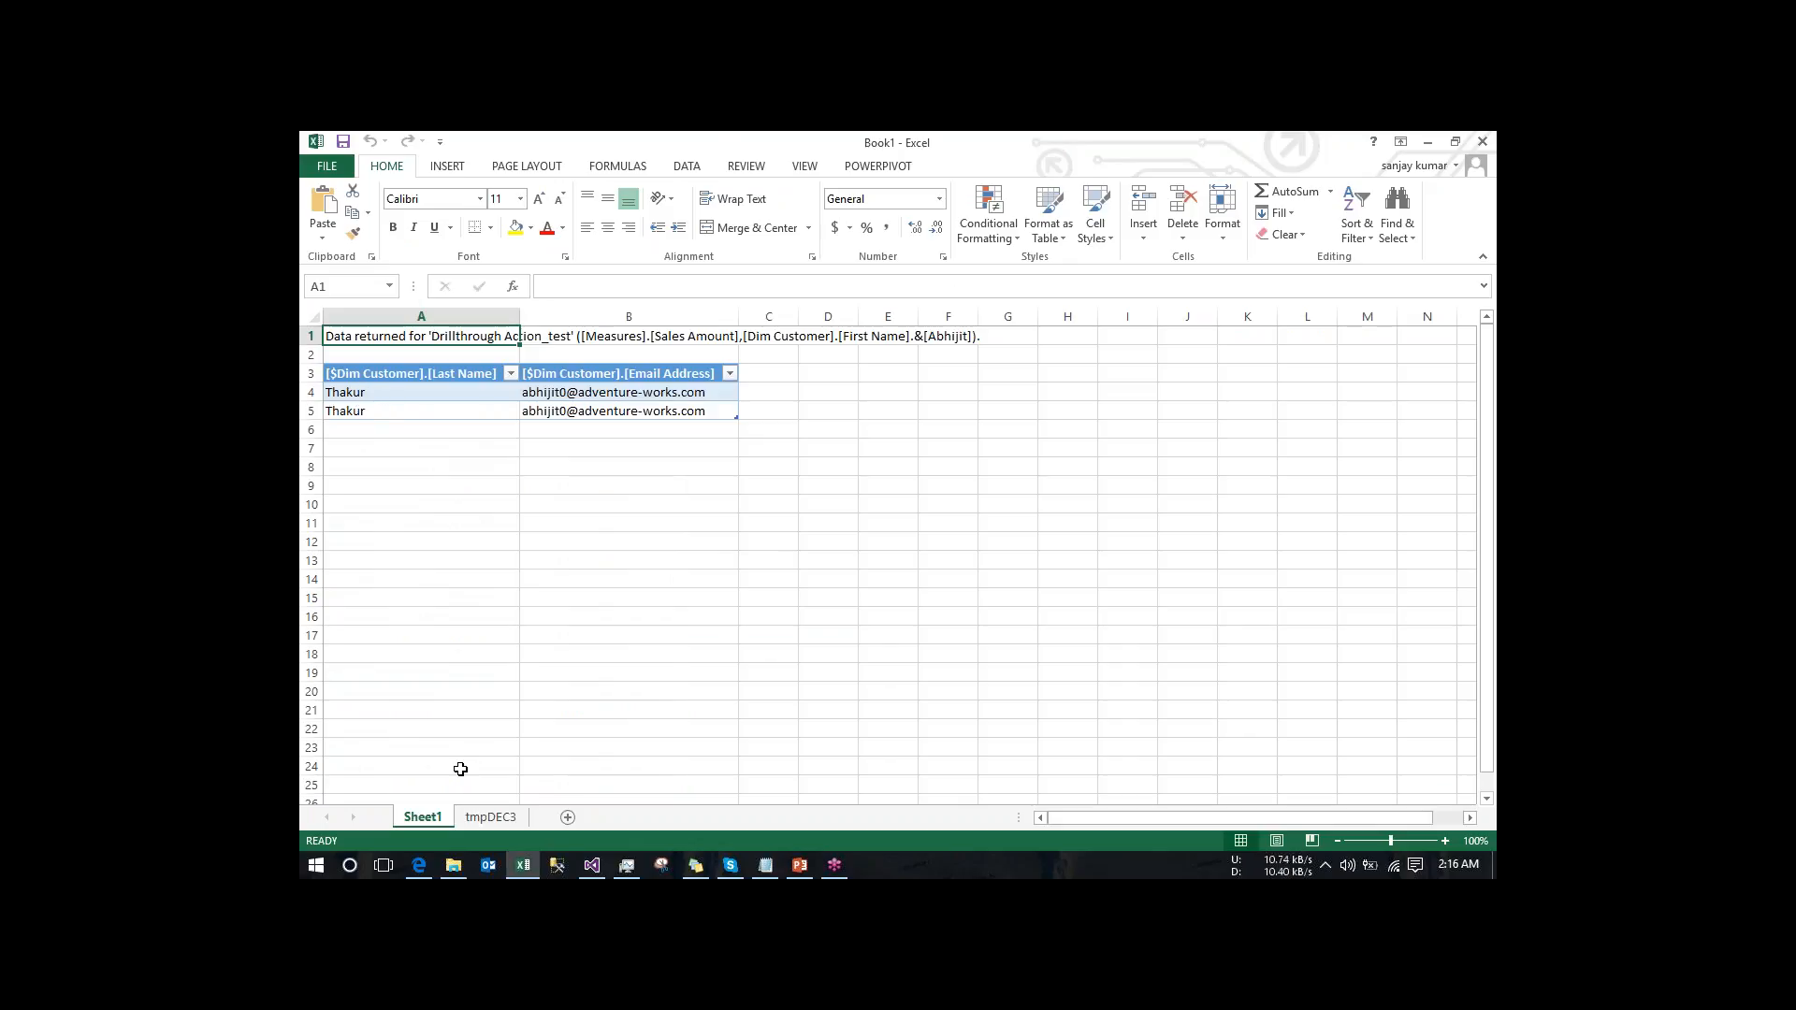
- Compare the drillthrough rows on Sheet1 with cell B4 of the PivotTable and with the action's return columns in Visual Studio
{"action": "left_click", "coordinate": [487, 818]}
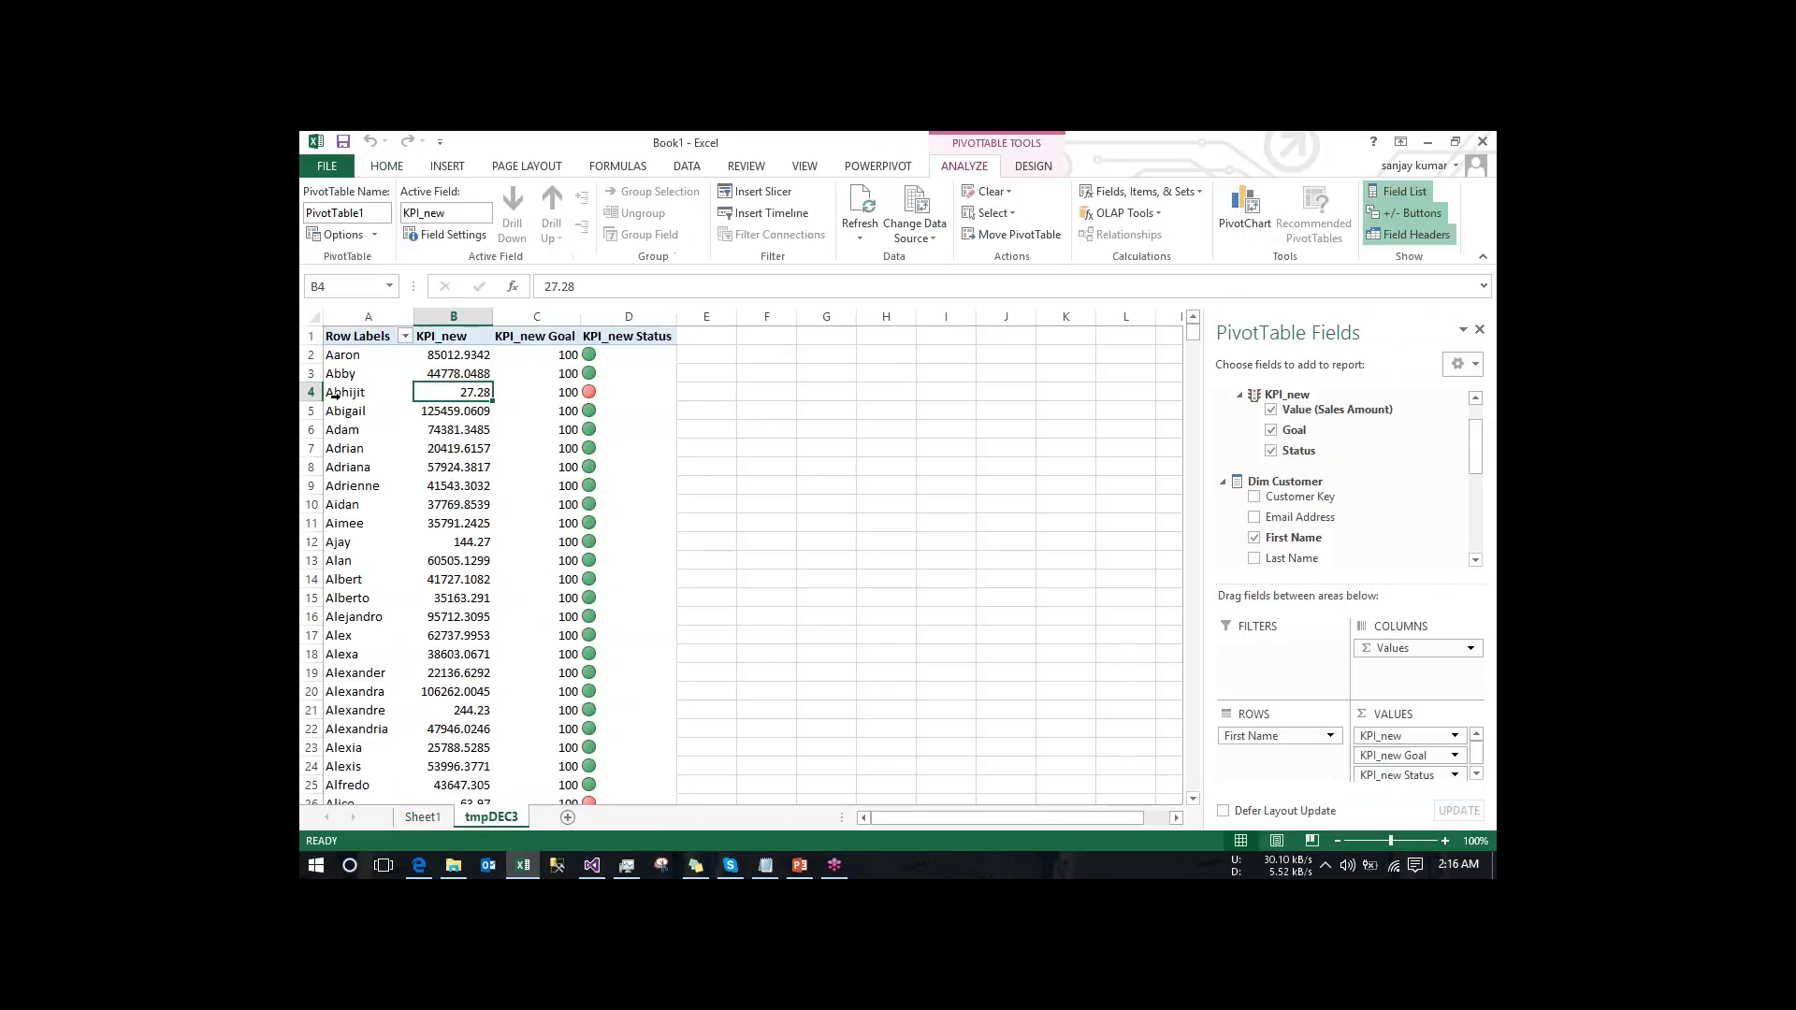
{"action": "right_click", "coordinate": [473, 392]}
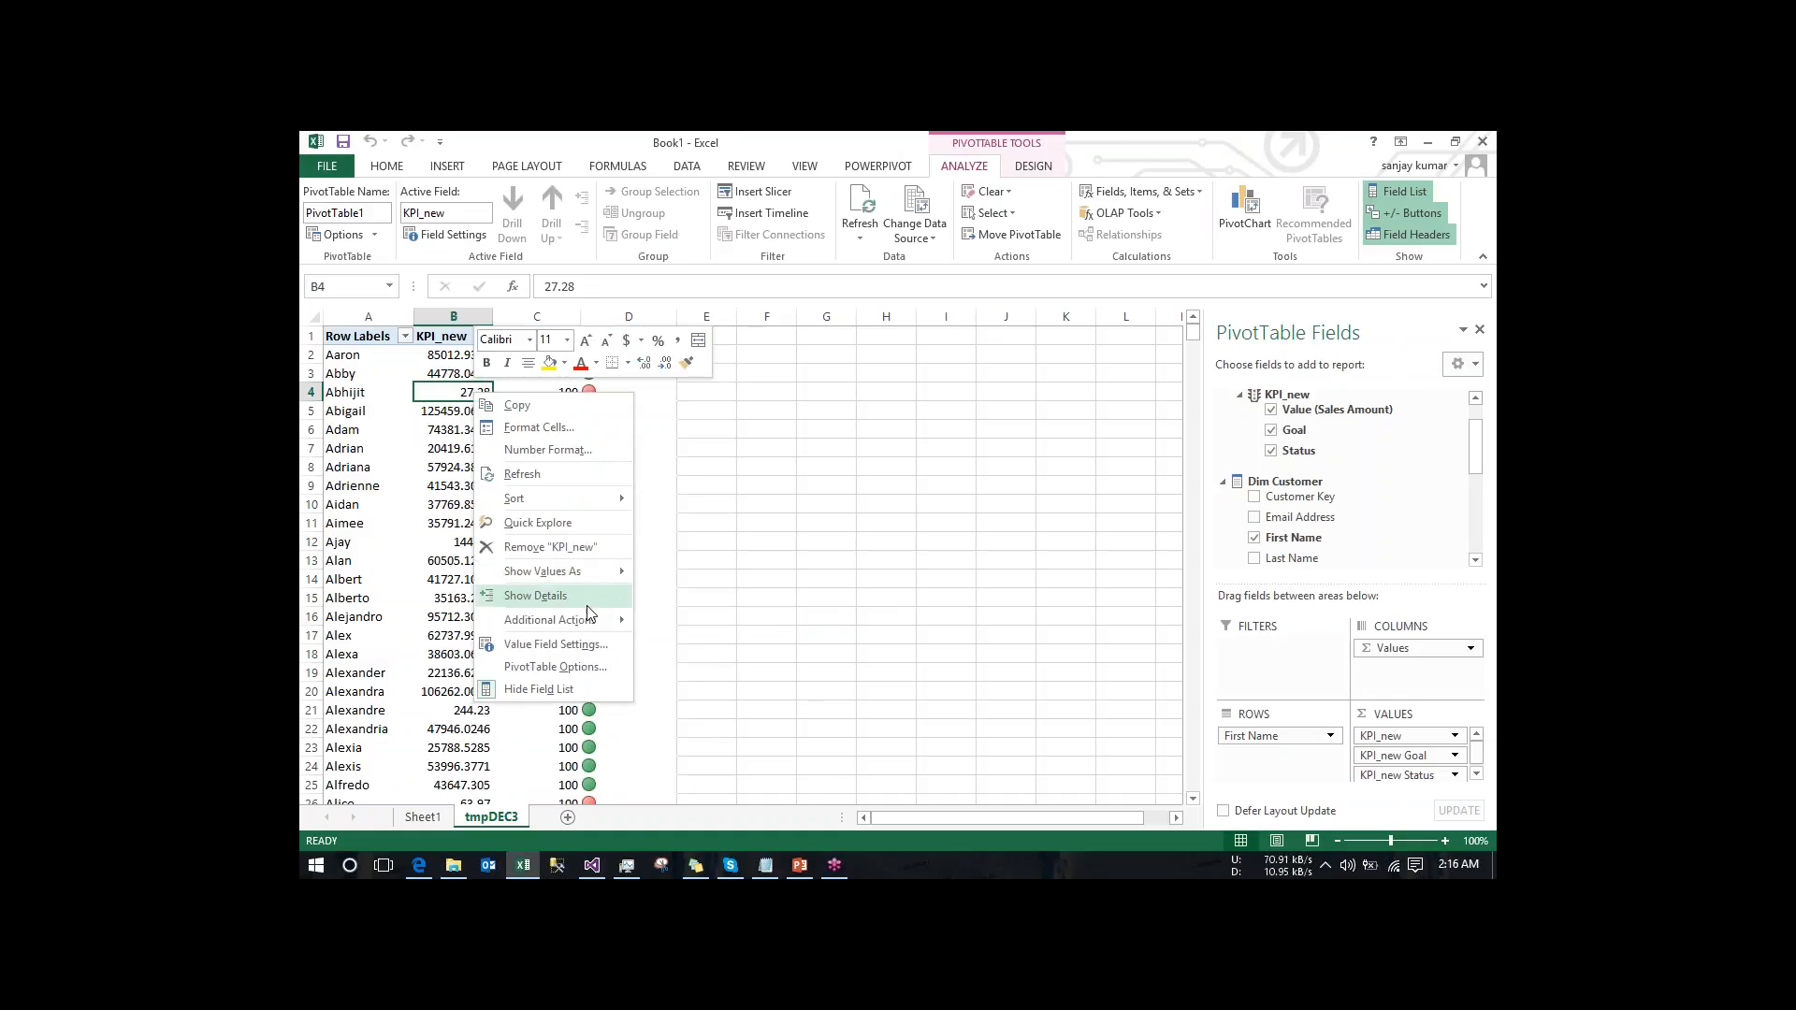
{"action": "mouse_move", "coordinate": [590, 634]}
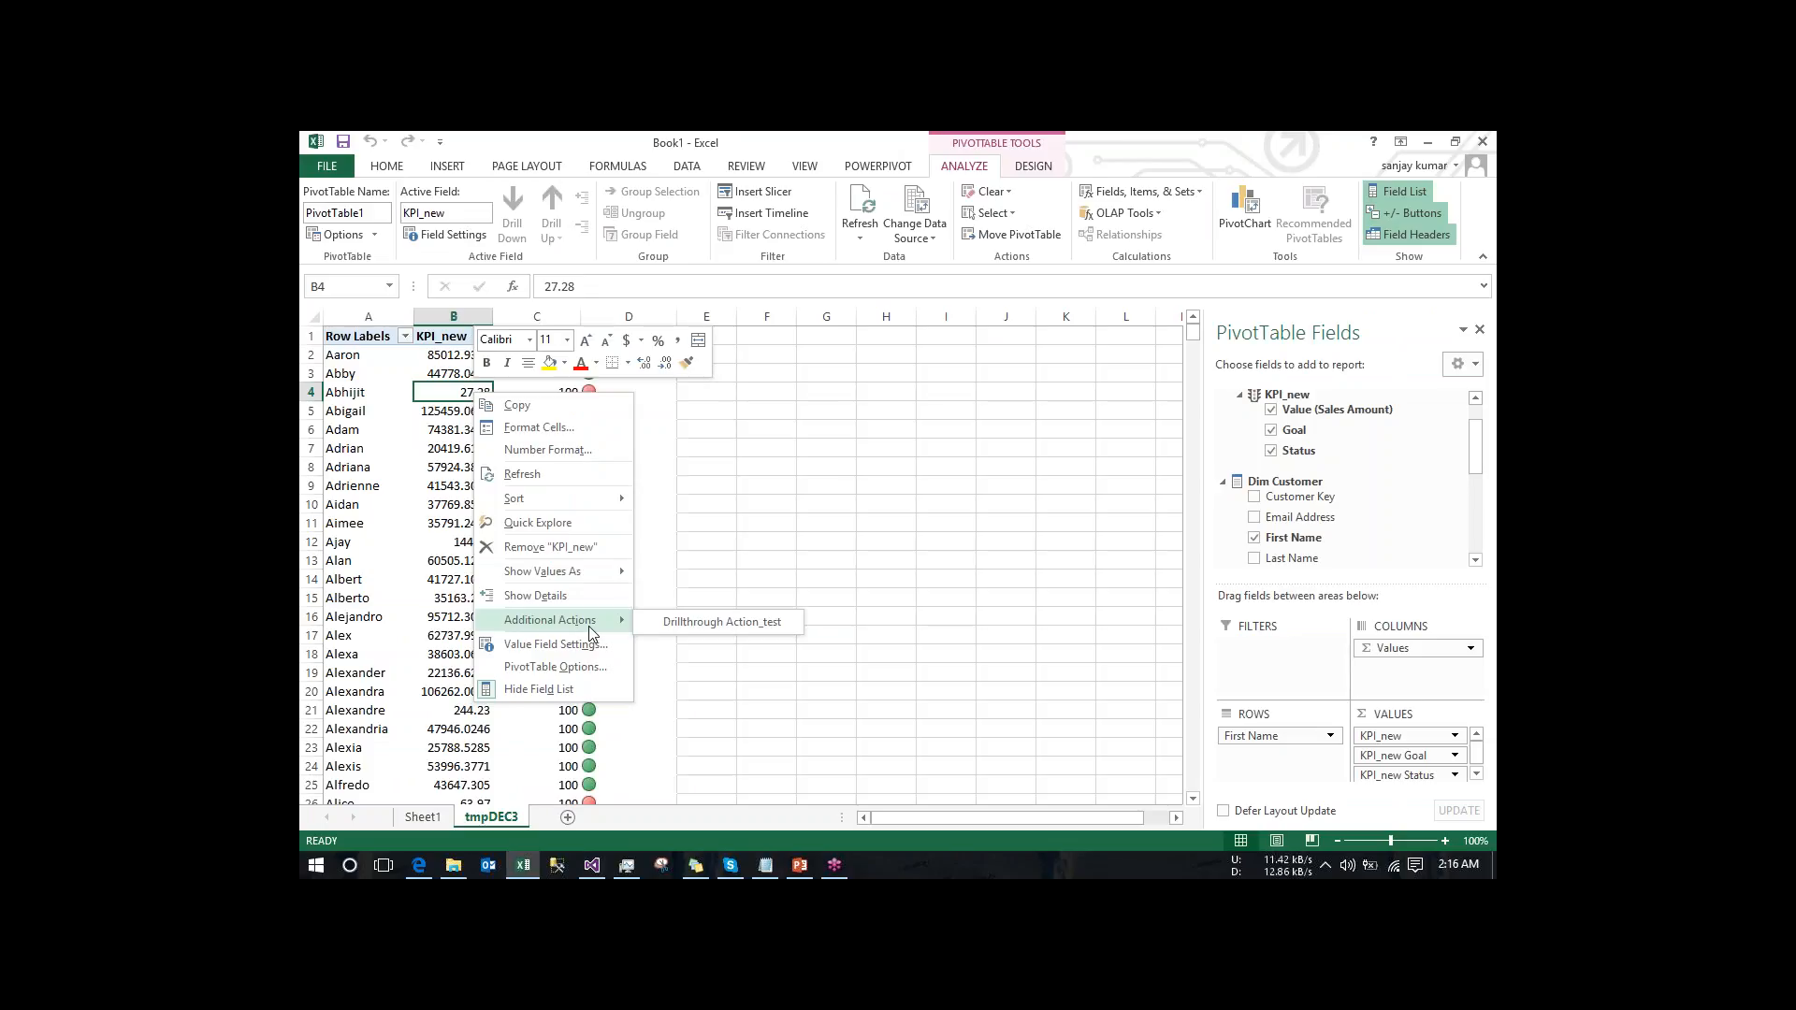
{"action": "key", "text": "Escape"}
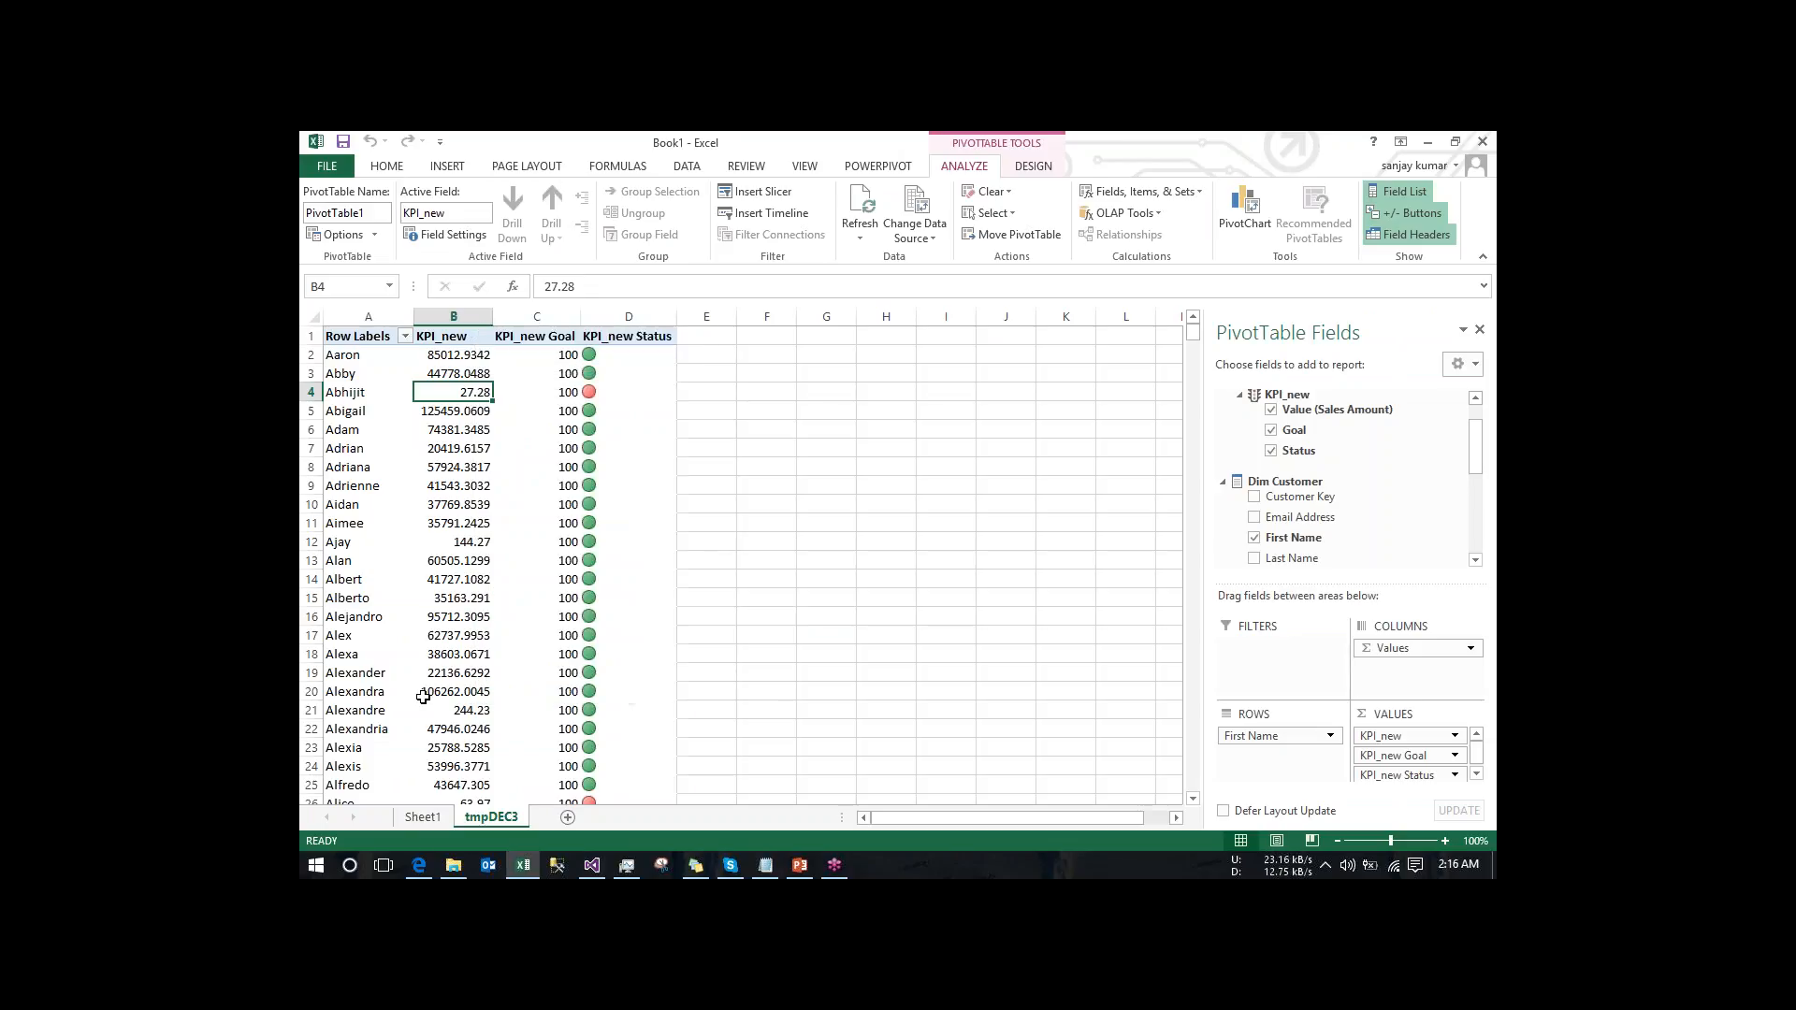
{"action": "left_click", "coordinate": [415, 821]}
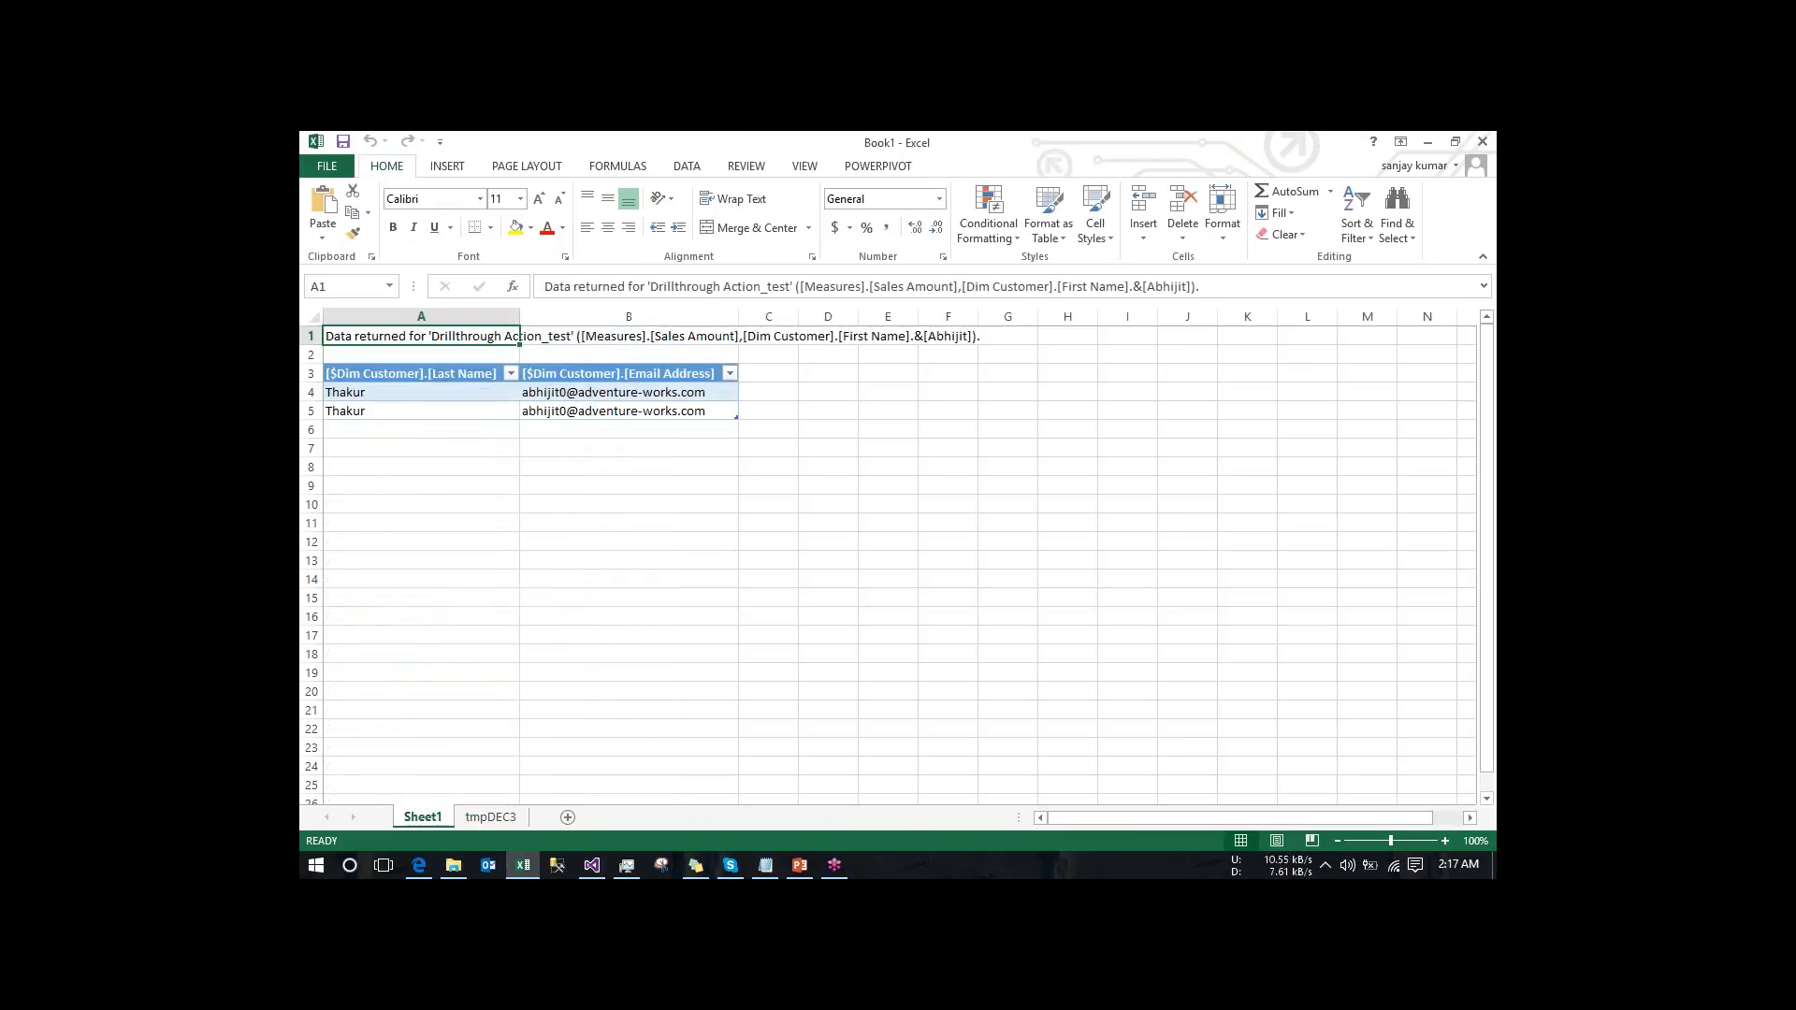
{"action": "left_click", "coordinate": [595, 858]}
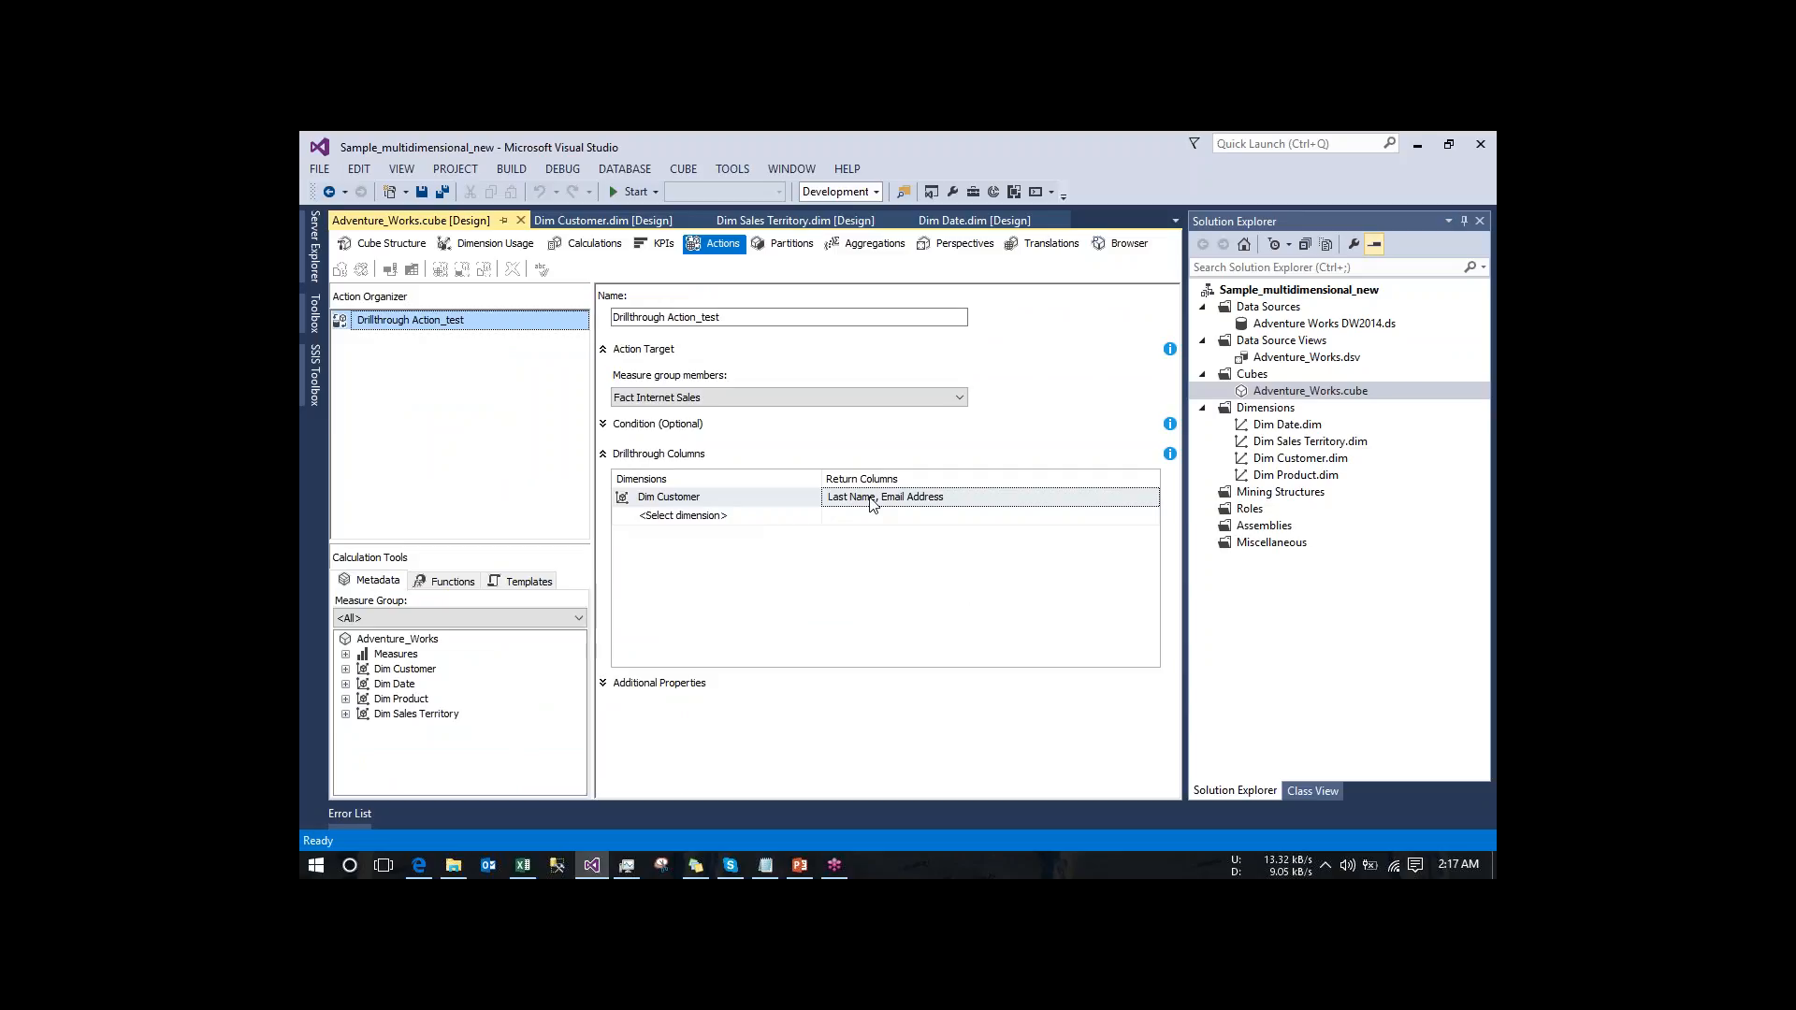
{"action": "left_click", "coordinate": [520, 868]}
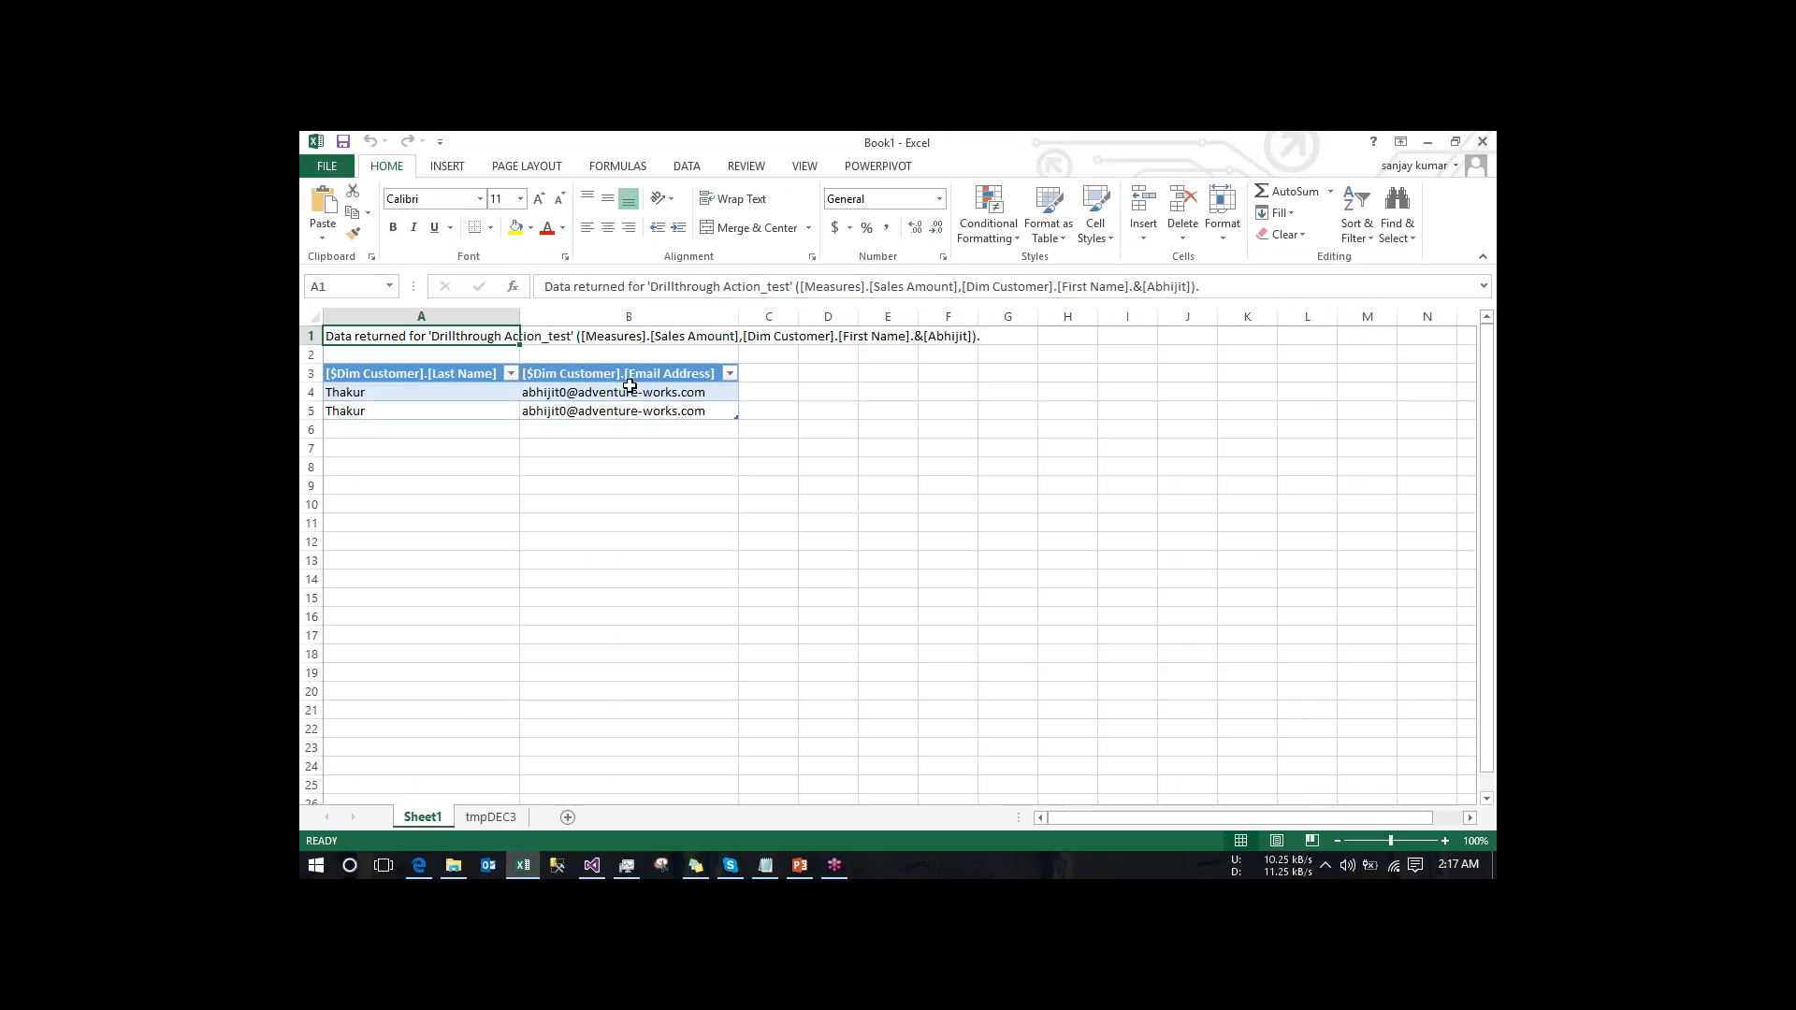
- Run Drillthrough Action_test on the KPI_new value in cell B12 of the tmpDEC3 PivotTable
{"action": "left_click", "coordinate": [492, 816]}
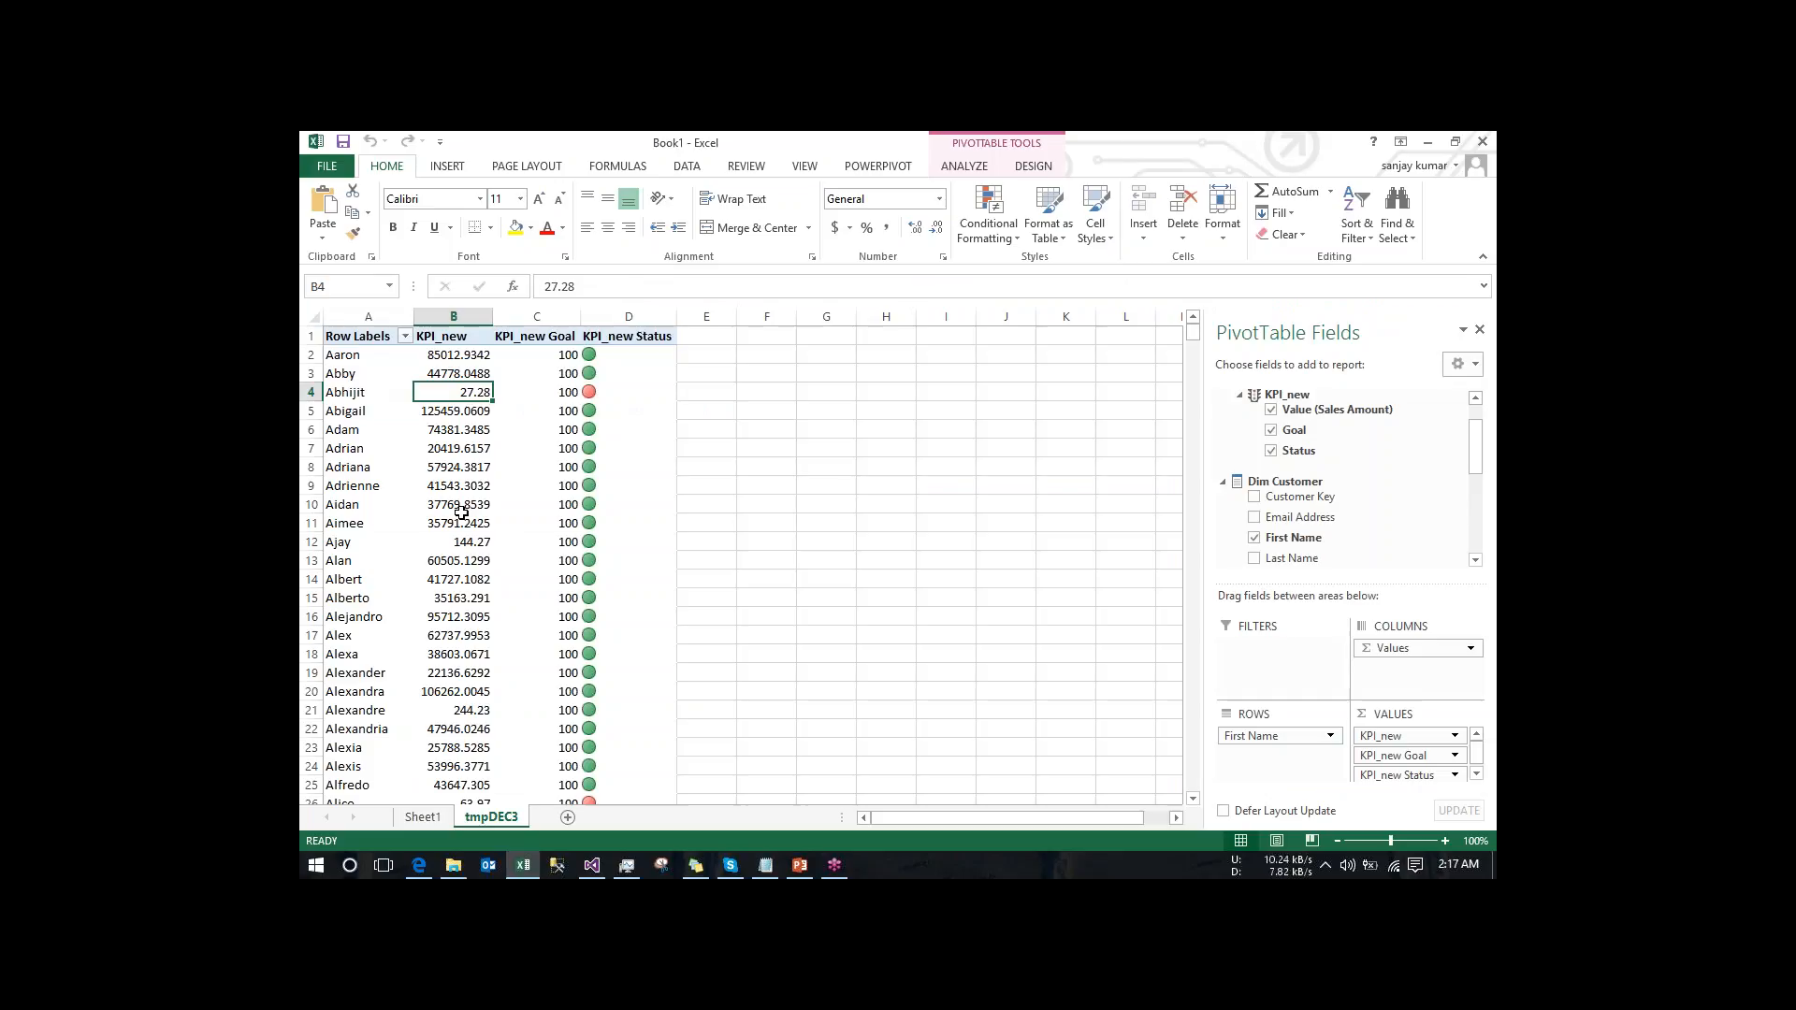
{"action": "right_click", "coordinate": [463, 542]}
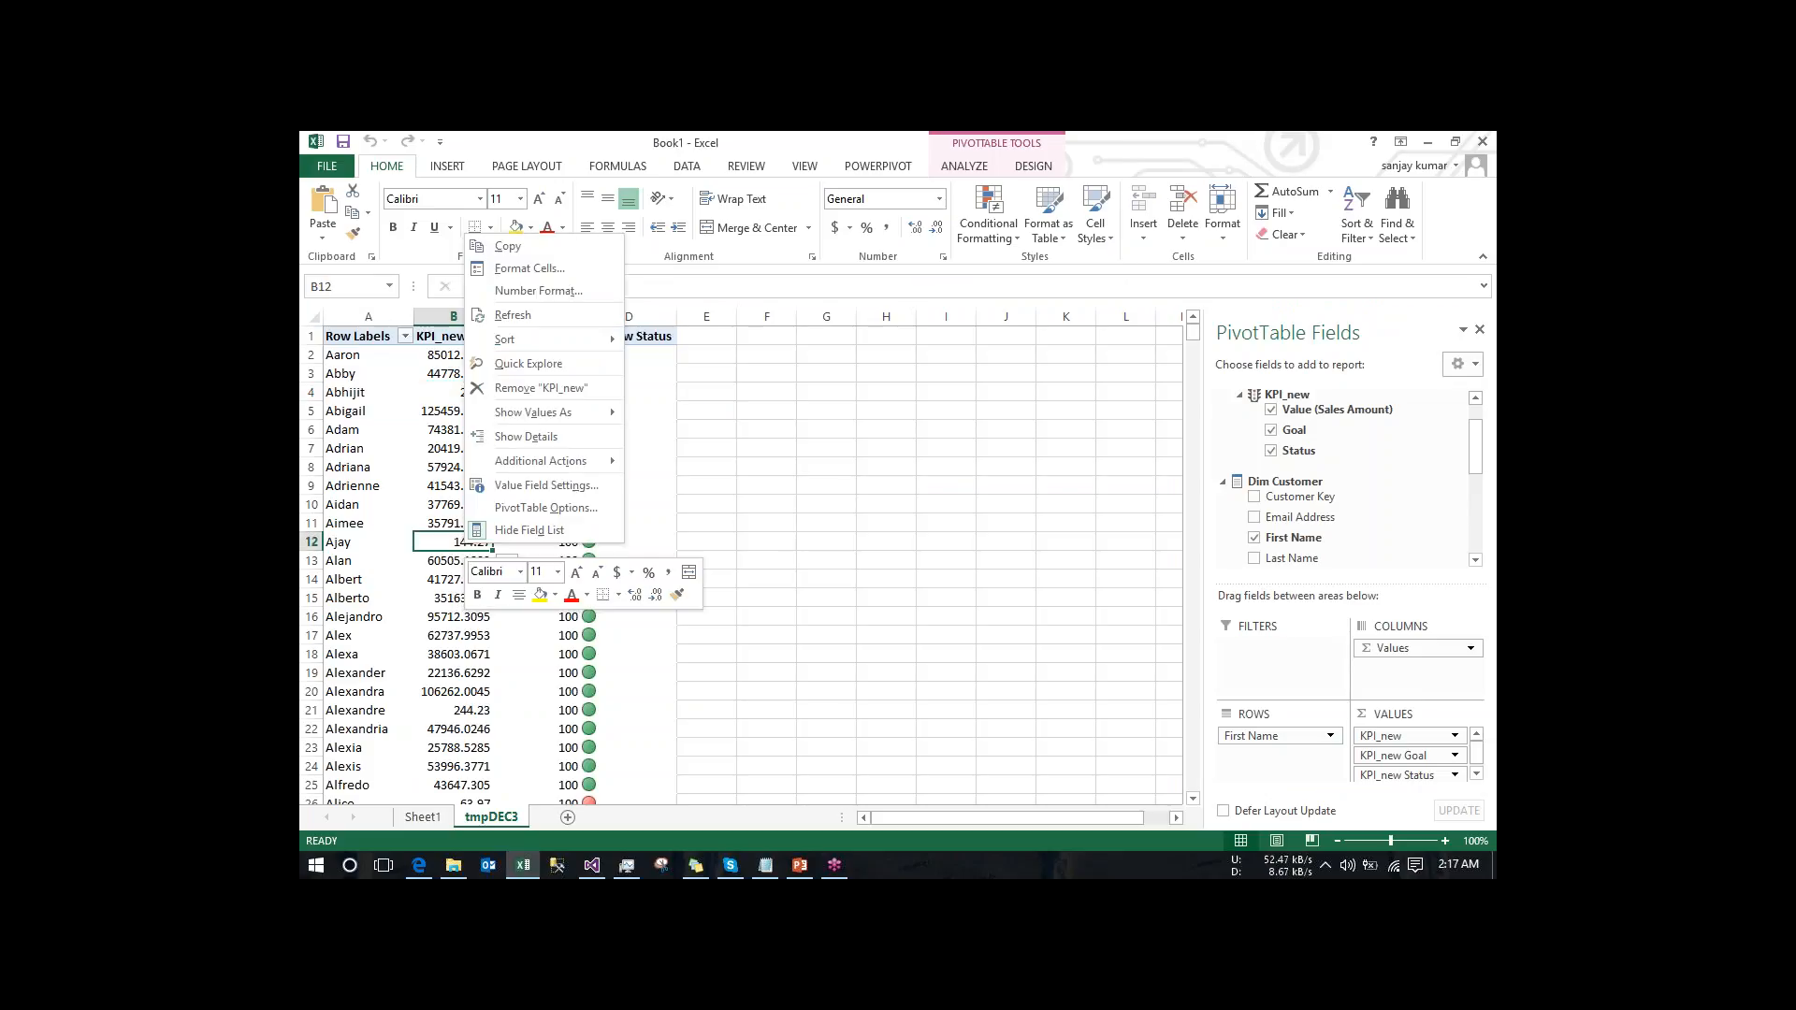
{"action": "mouse_move", "coordinate": [601, 466]}
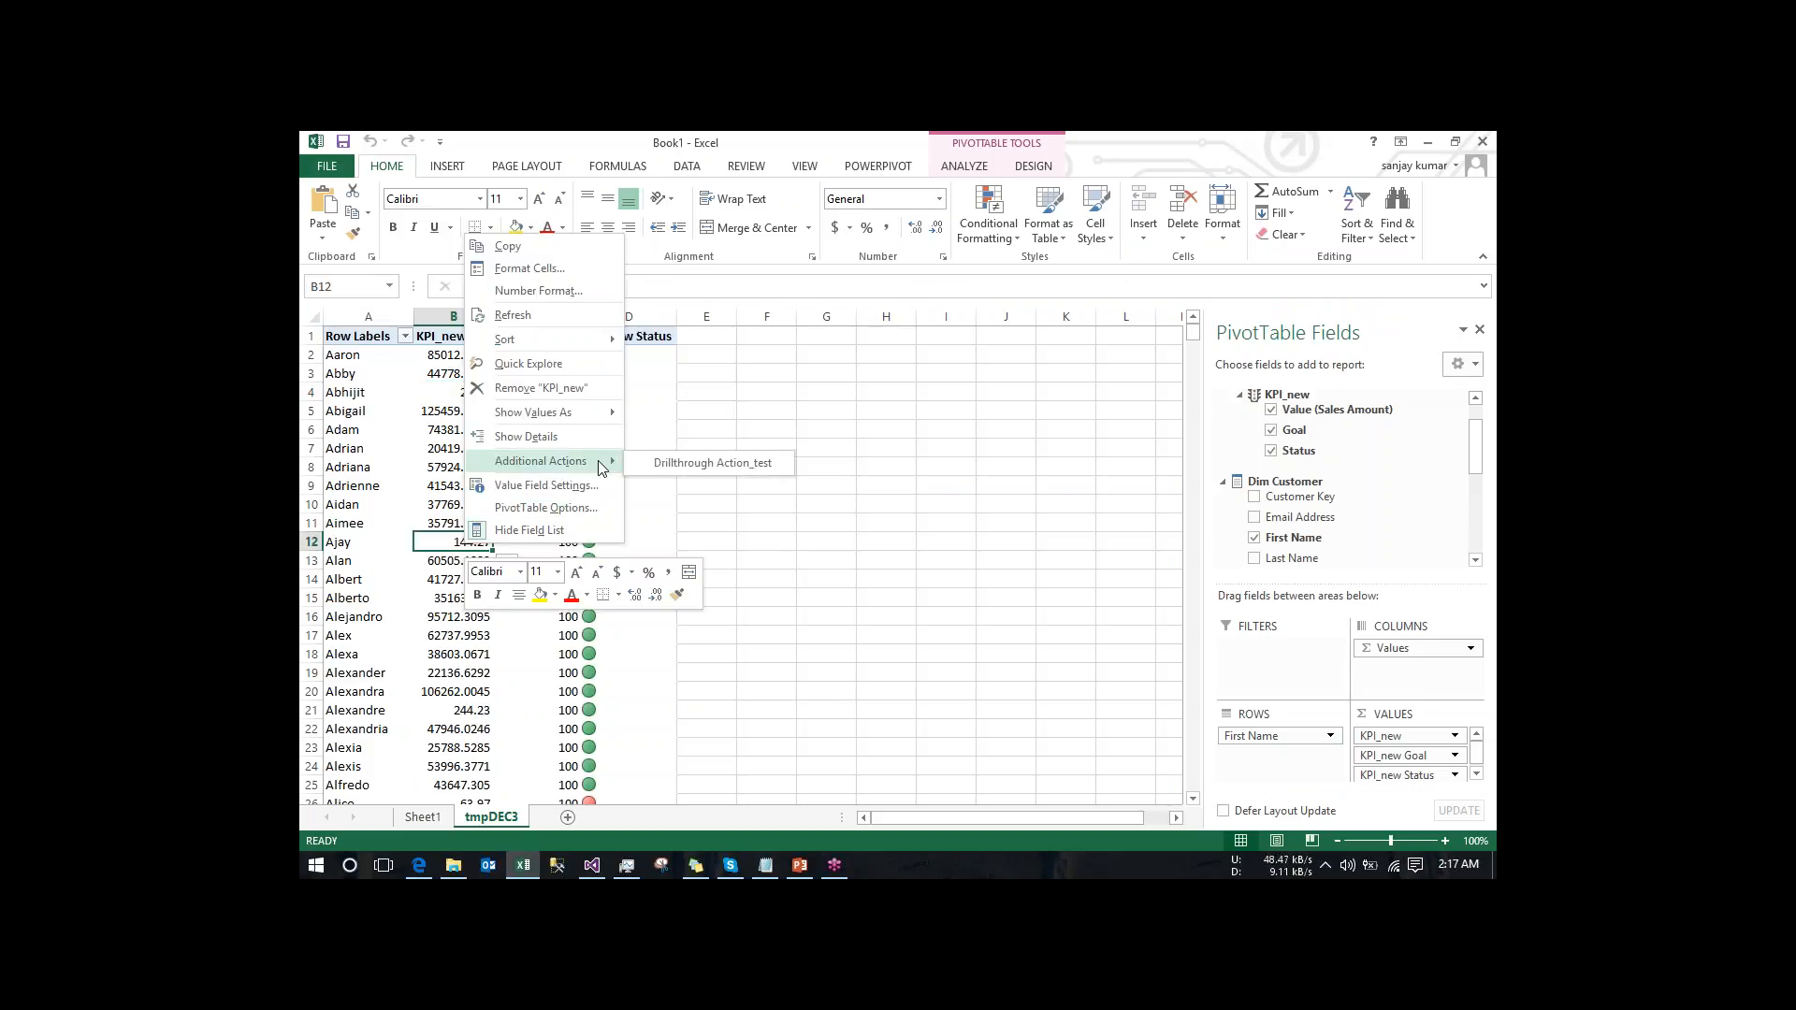
{"action": "left_click", "coordinate": [688, 463]}
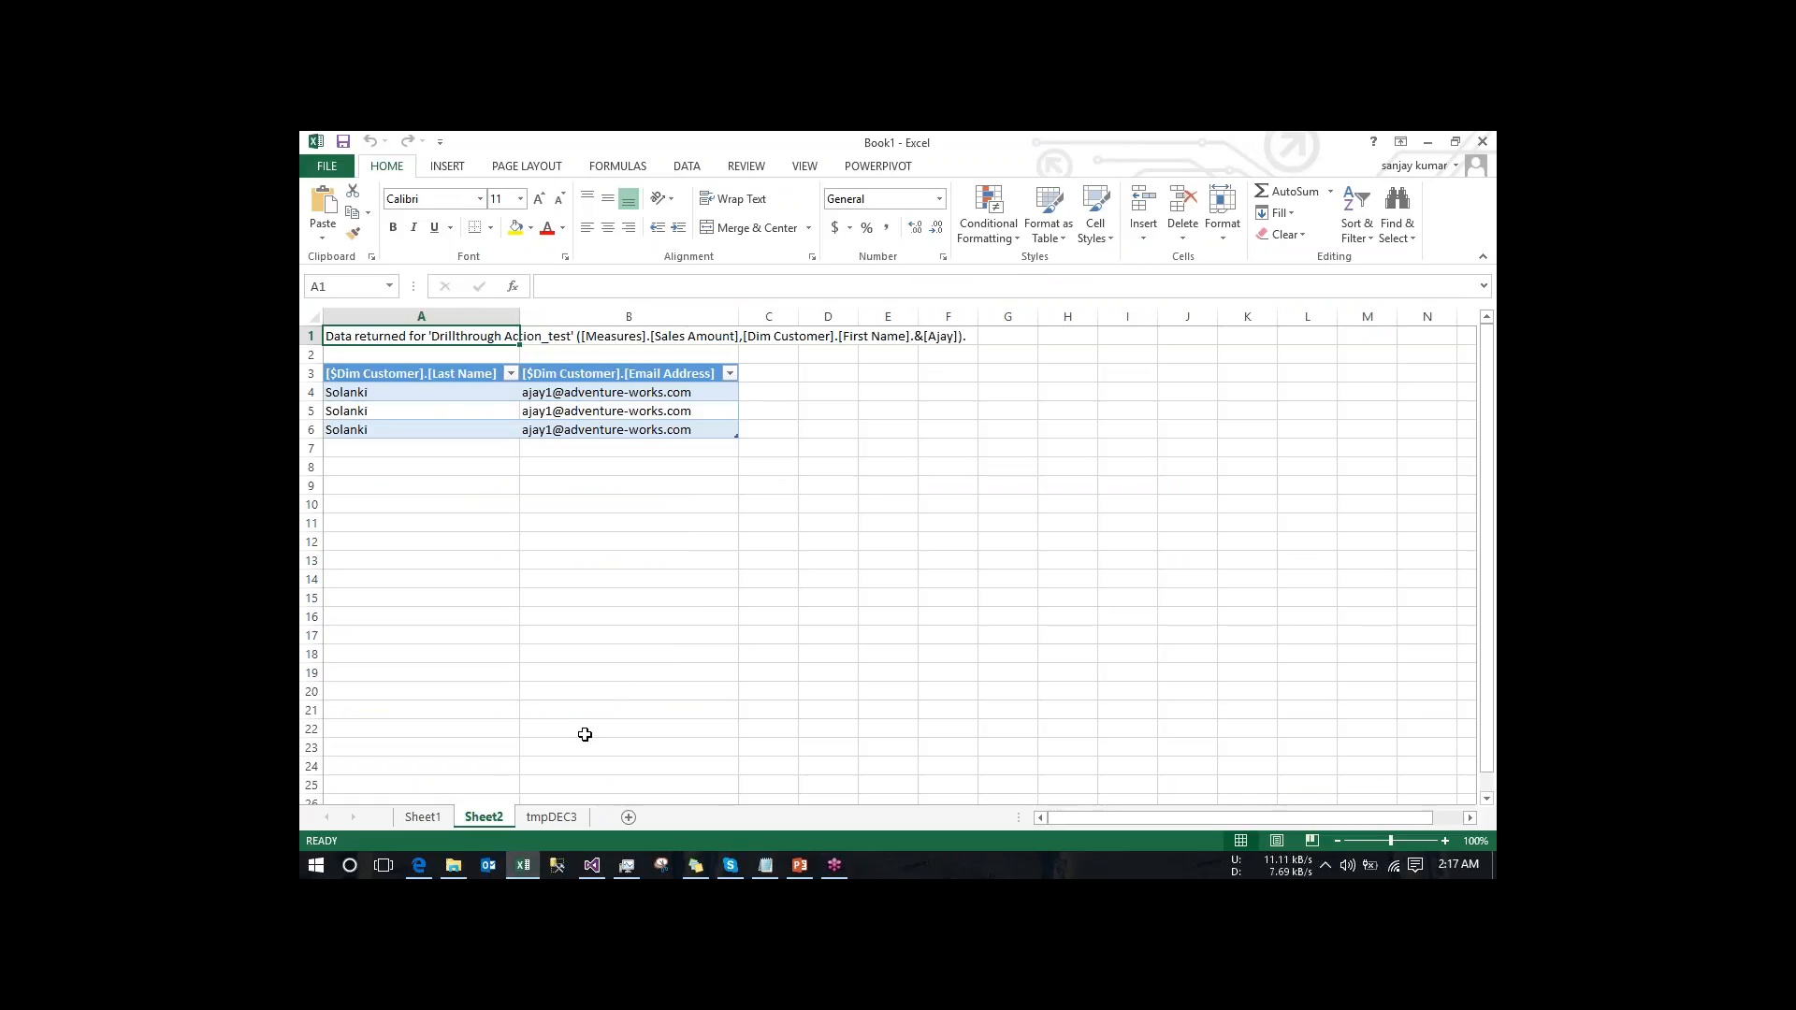
- In Visual Studio, add Dim Sales Territory to the drillthrough columns, returning Sales Territory Region and Sales Territory Country
{"action": "left_click", "coordinate": [592, 865]}
{"action": "left_click", "coordinate": [738, 517]}
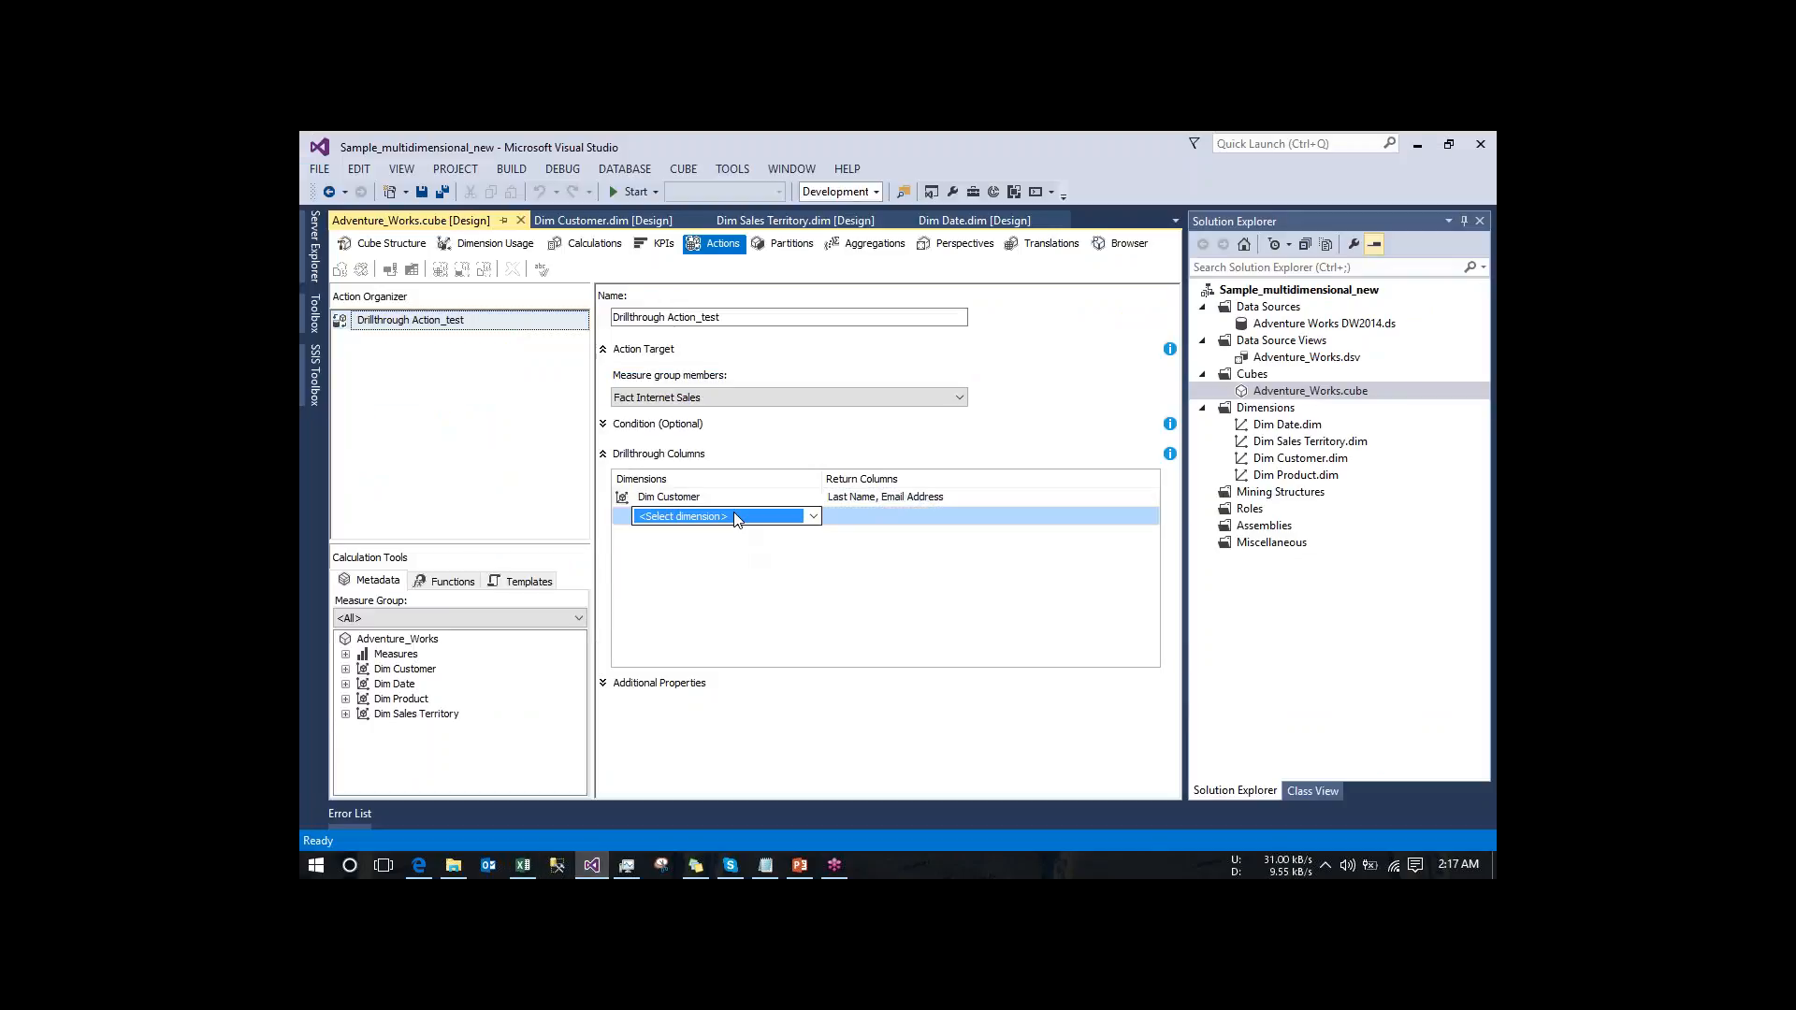
{"action": "left_click", "coordinate": [813, 517]}
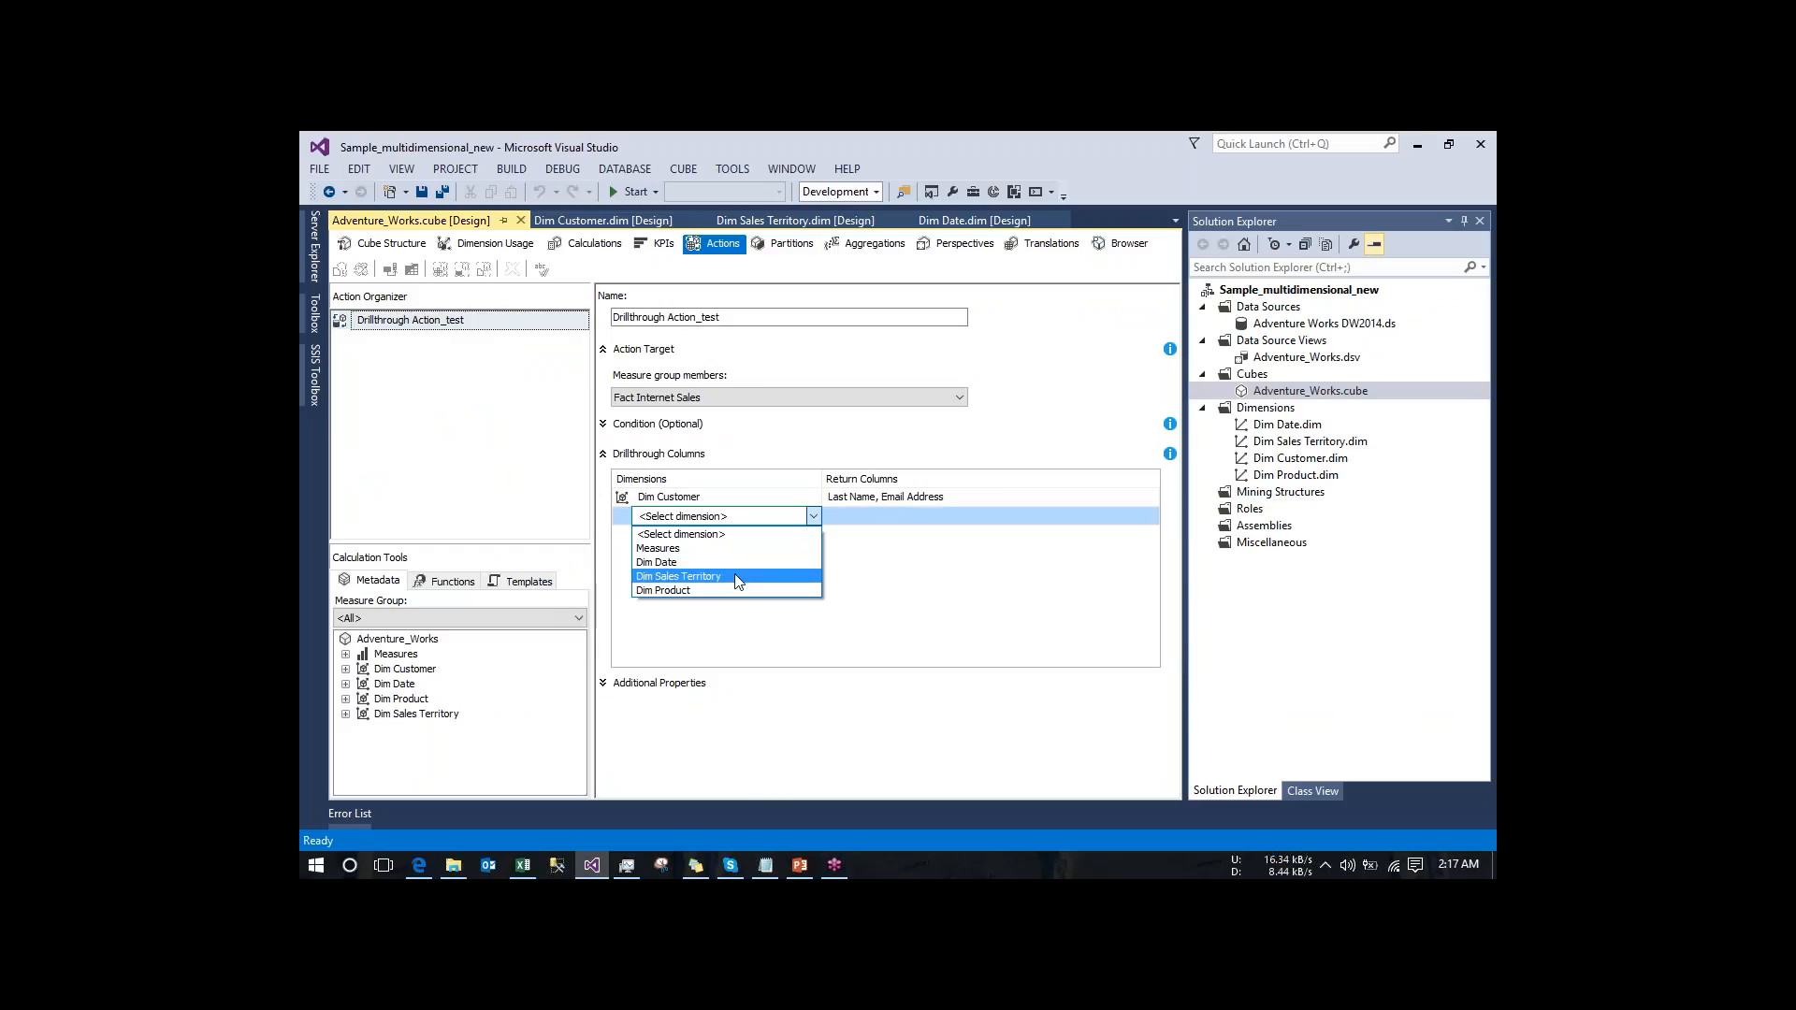
{"action": "left_click", "coordinate": [736, 577]}
{"action": "left_click", "coordinate": [929, 520]}
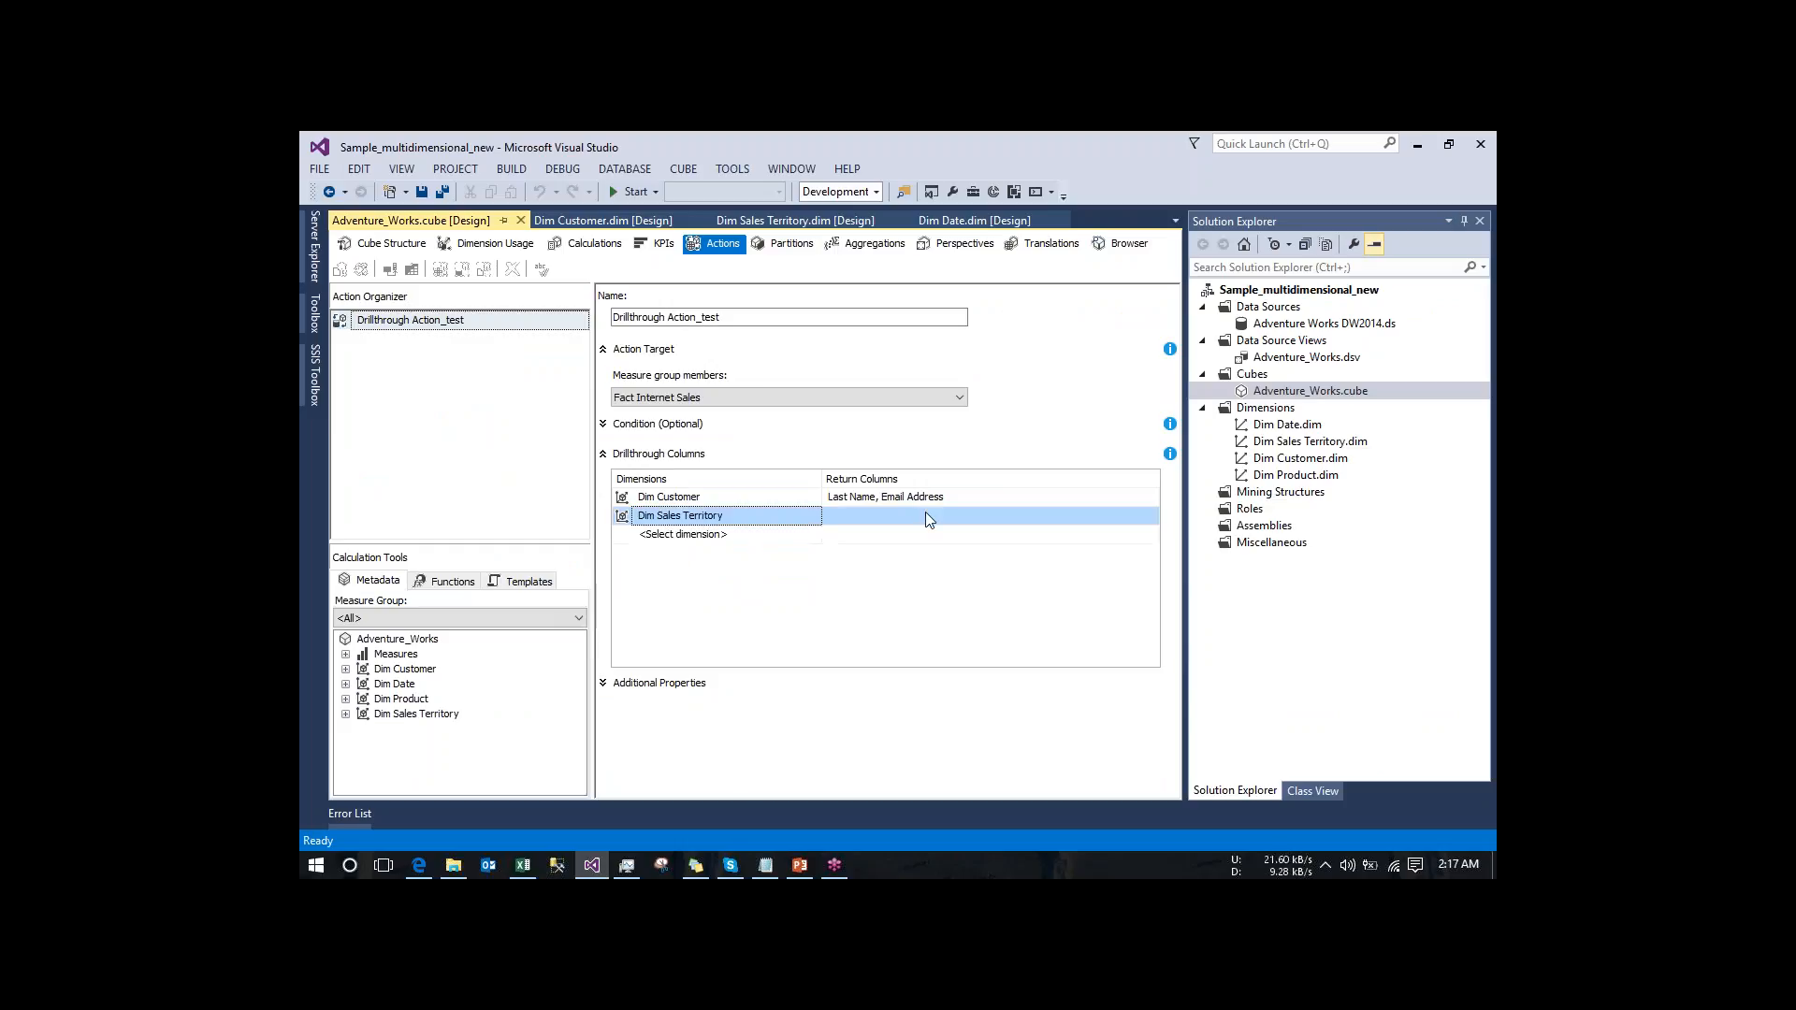
{"action": "left_click", "coordinate": [1038, 513]}
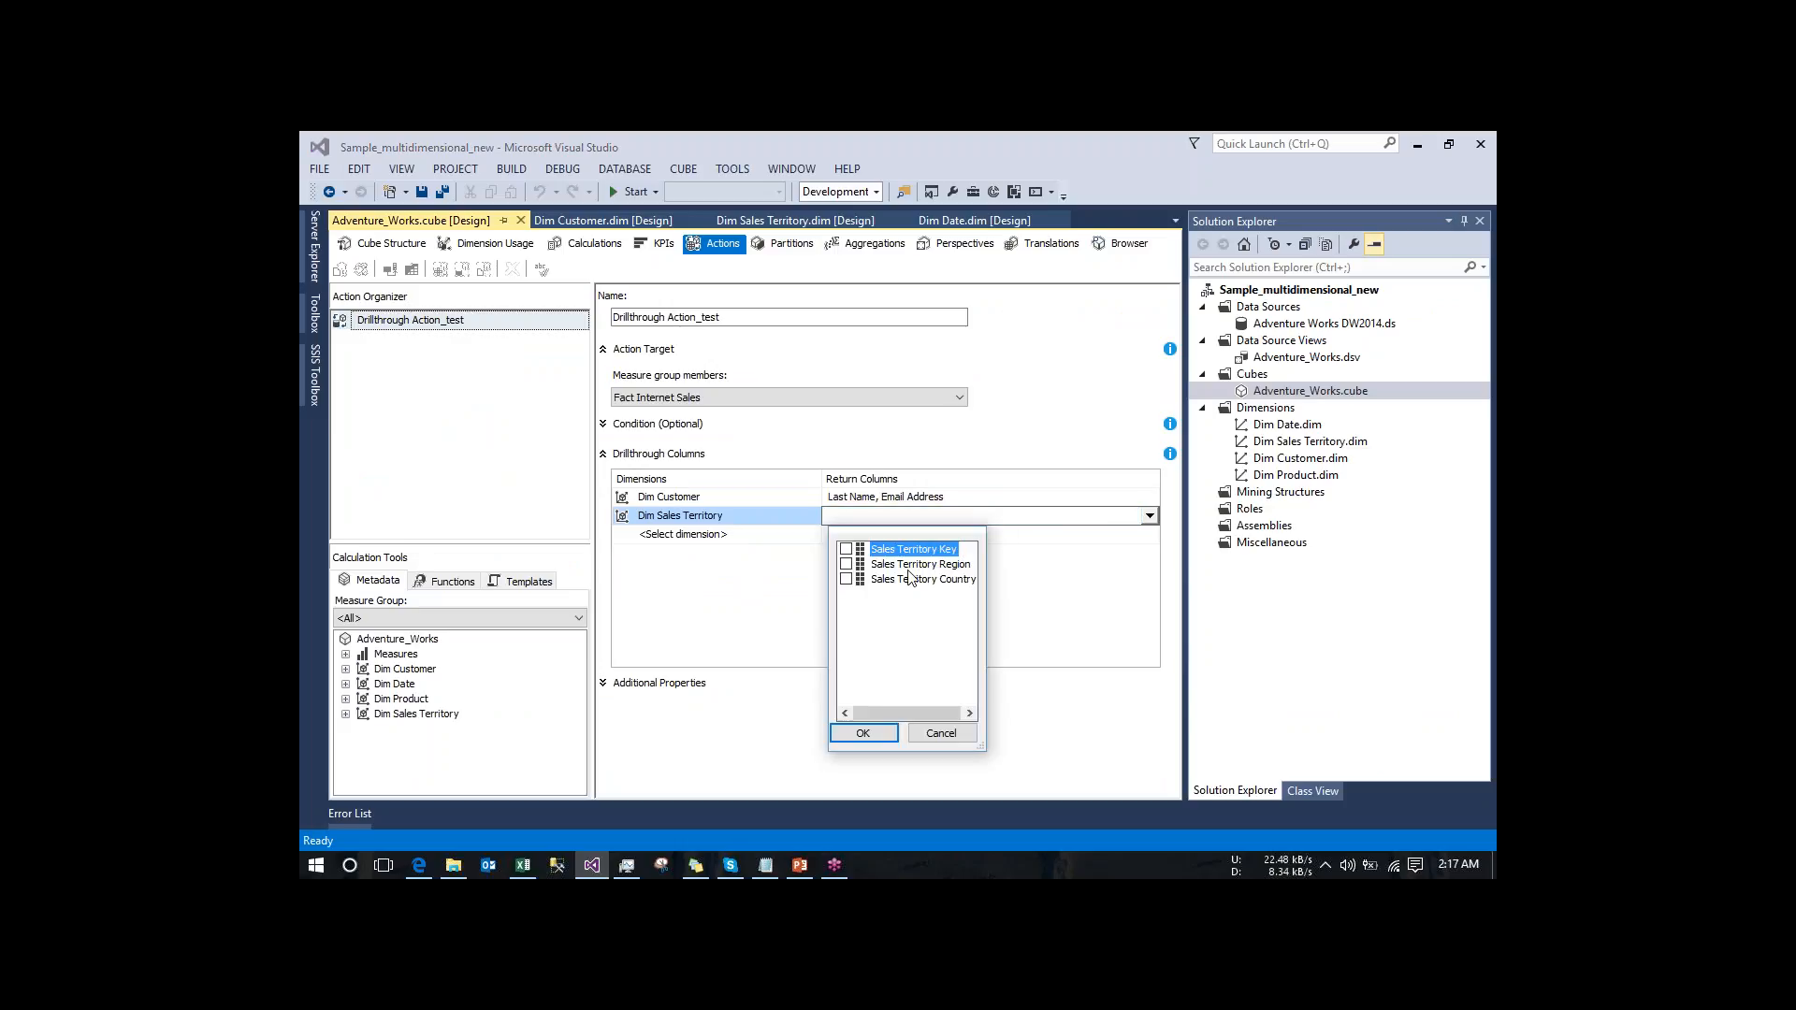
{"action": "left_click", "coordinate": [846, 579]}
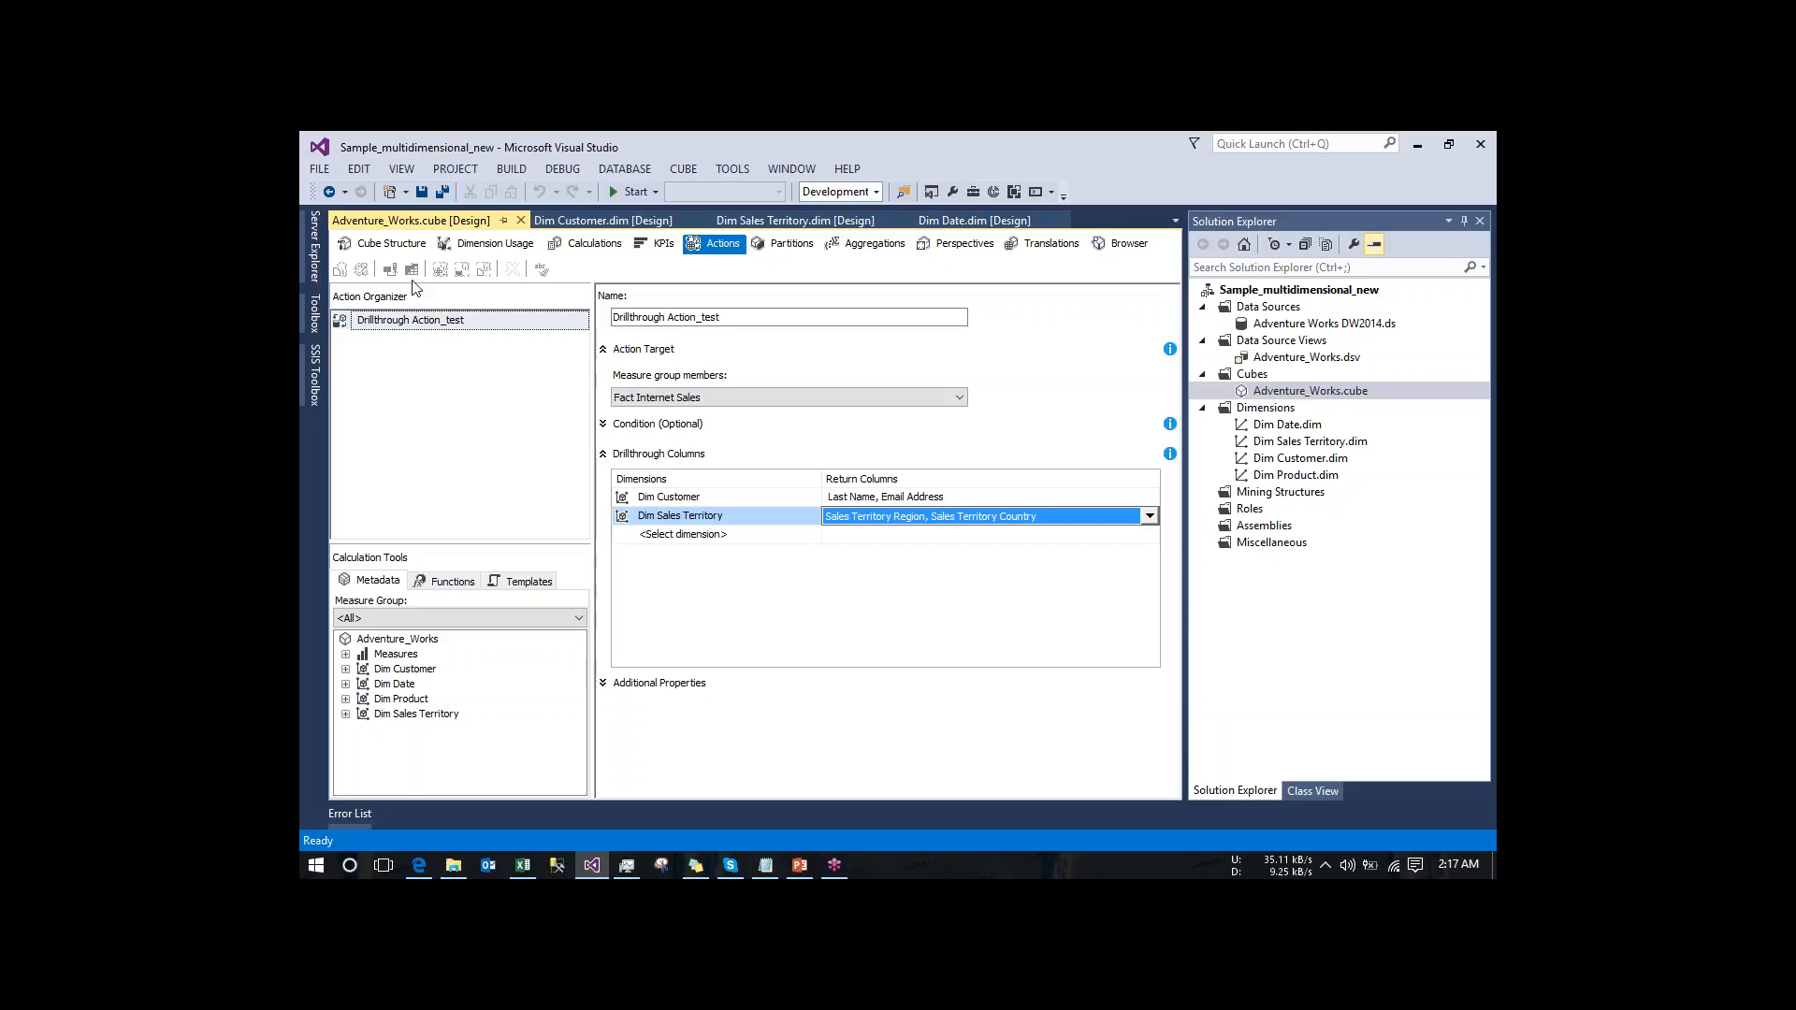
{"action": "left_click", "coordinate": [784, 585]}
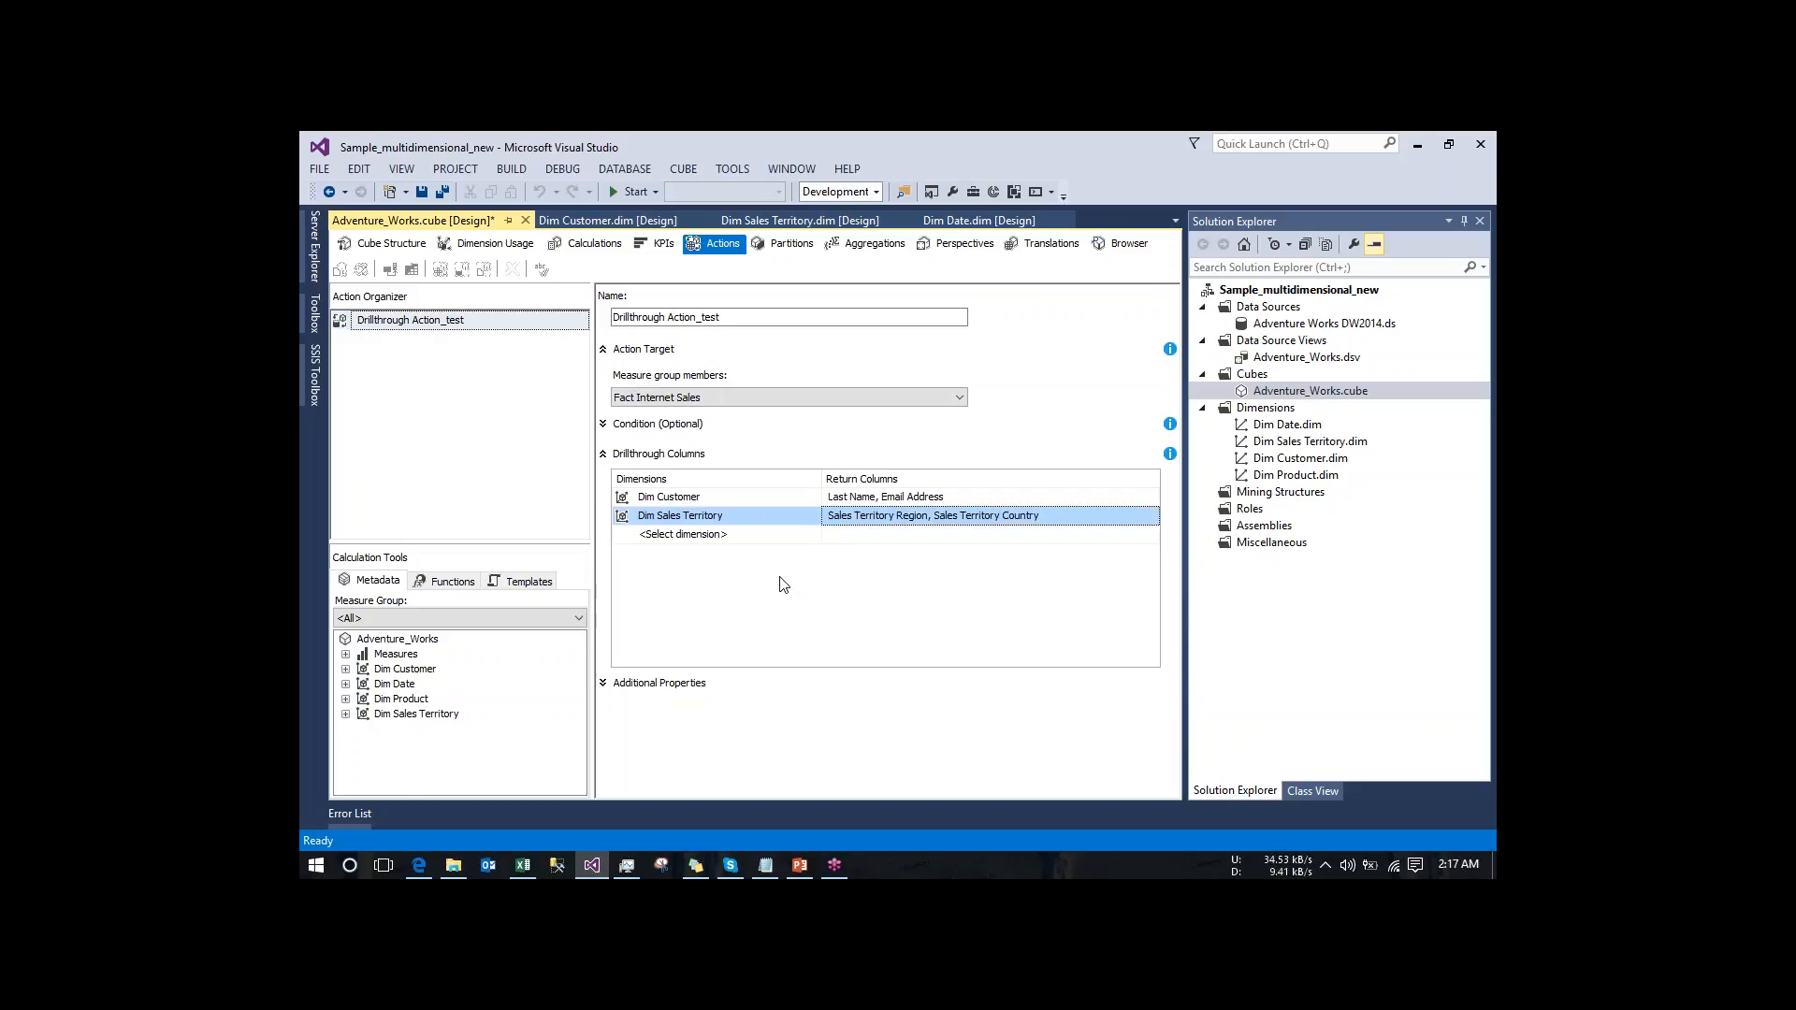
- Build and deploy the project with the updated drillthrough action, overwriting the Sample_multidimensional_new database on localhost
{"action": "left_click", "coordinate": [362, 271]}
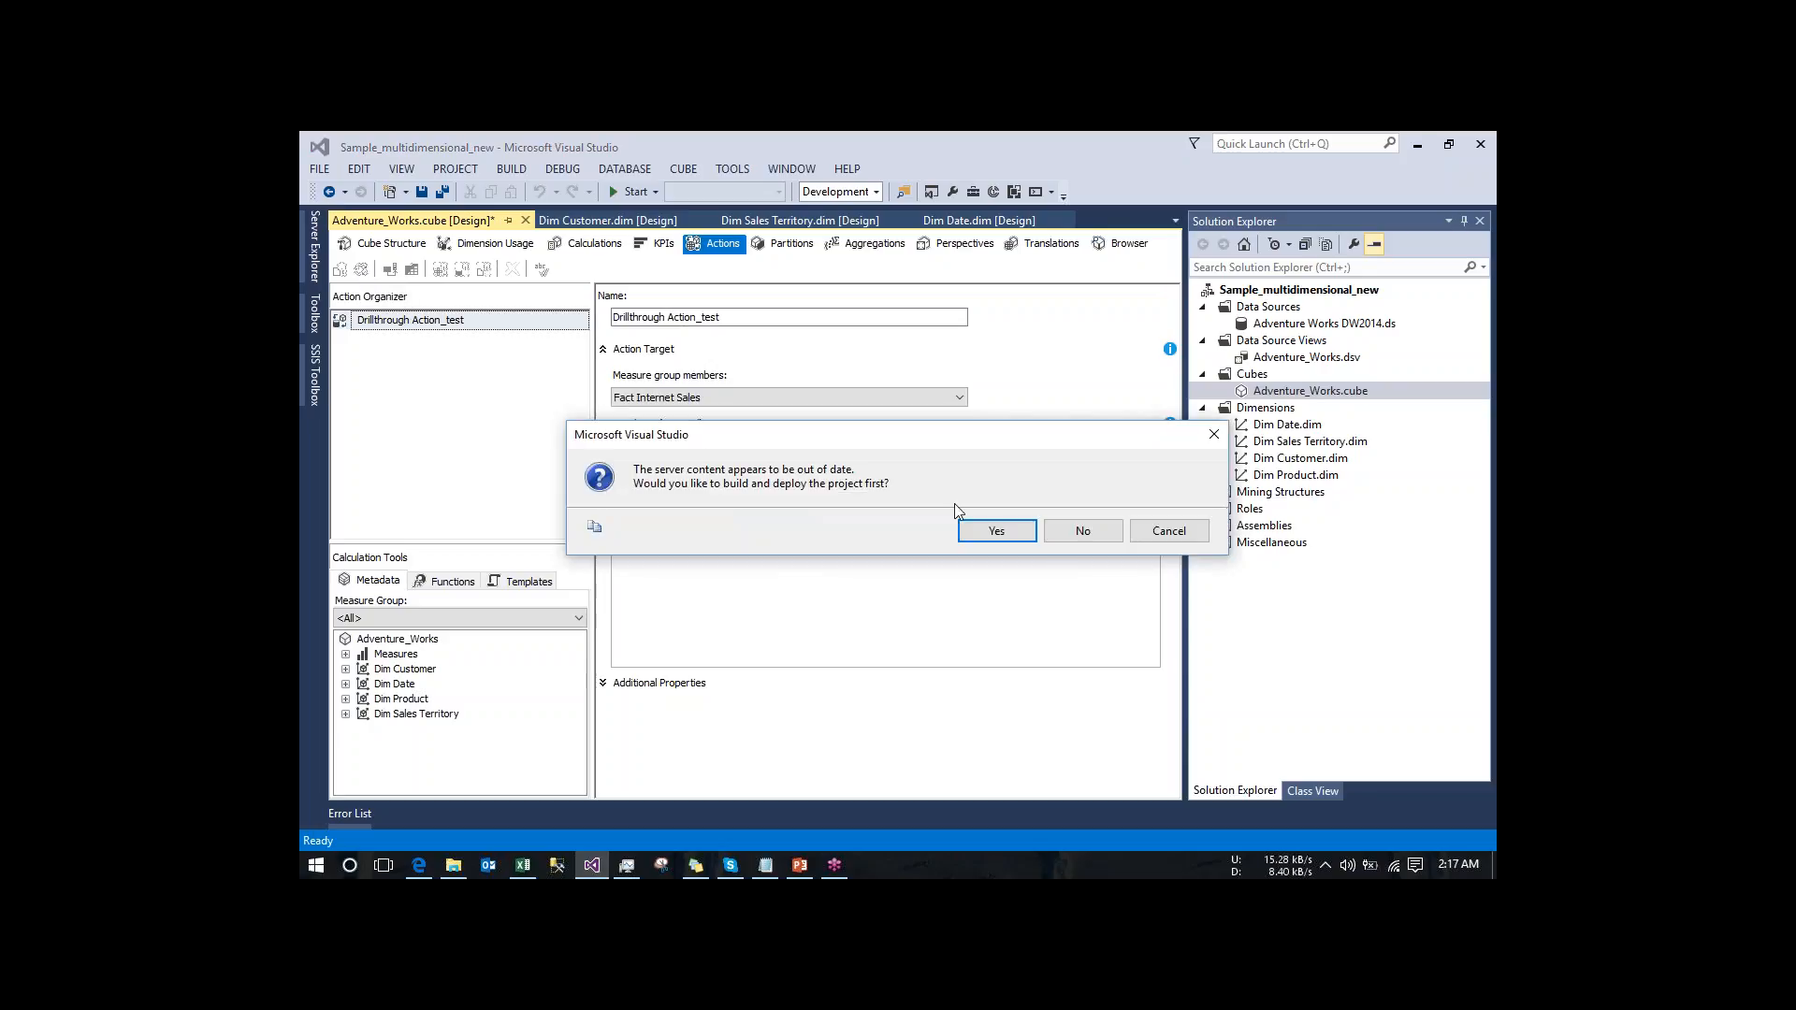
{"action": "left_click", "coordinate": [1003, 532]}
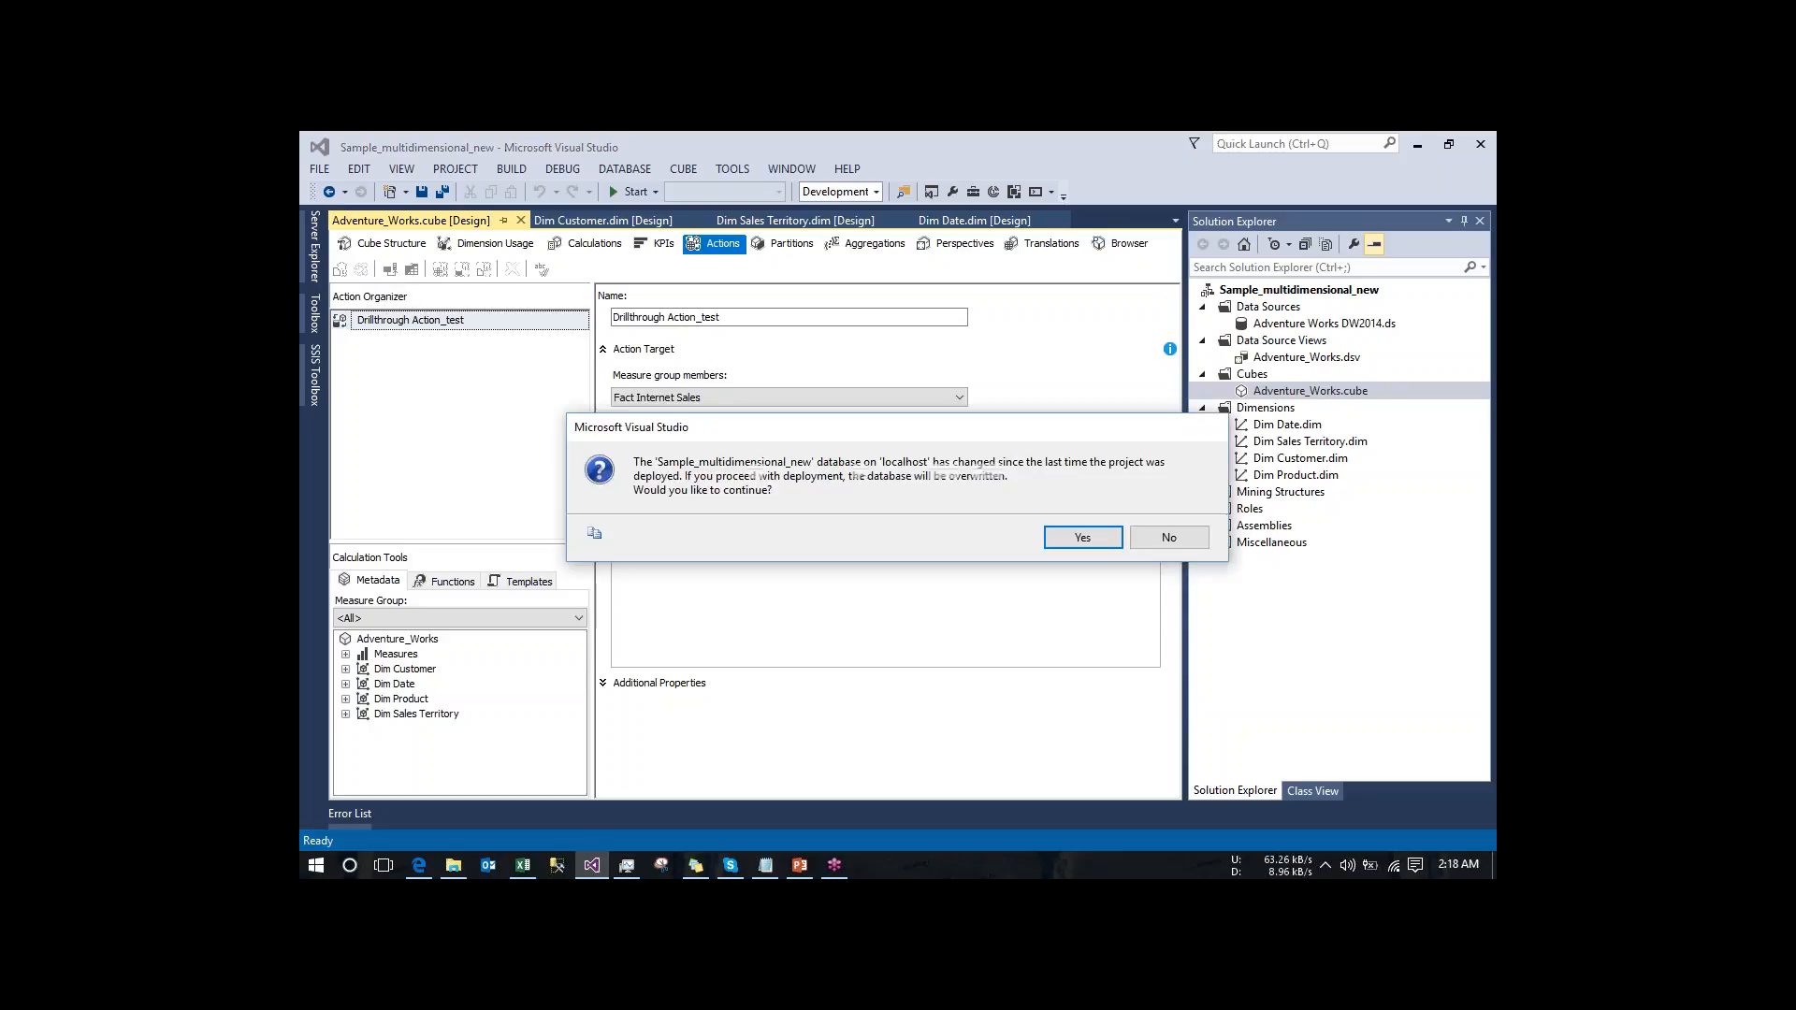
{"action": "left_click", "coordinate": [1085, 539]}
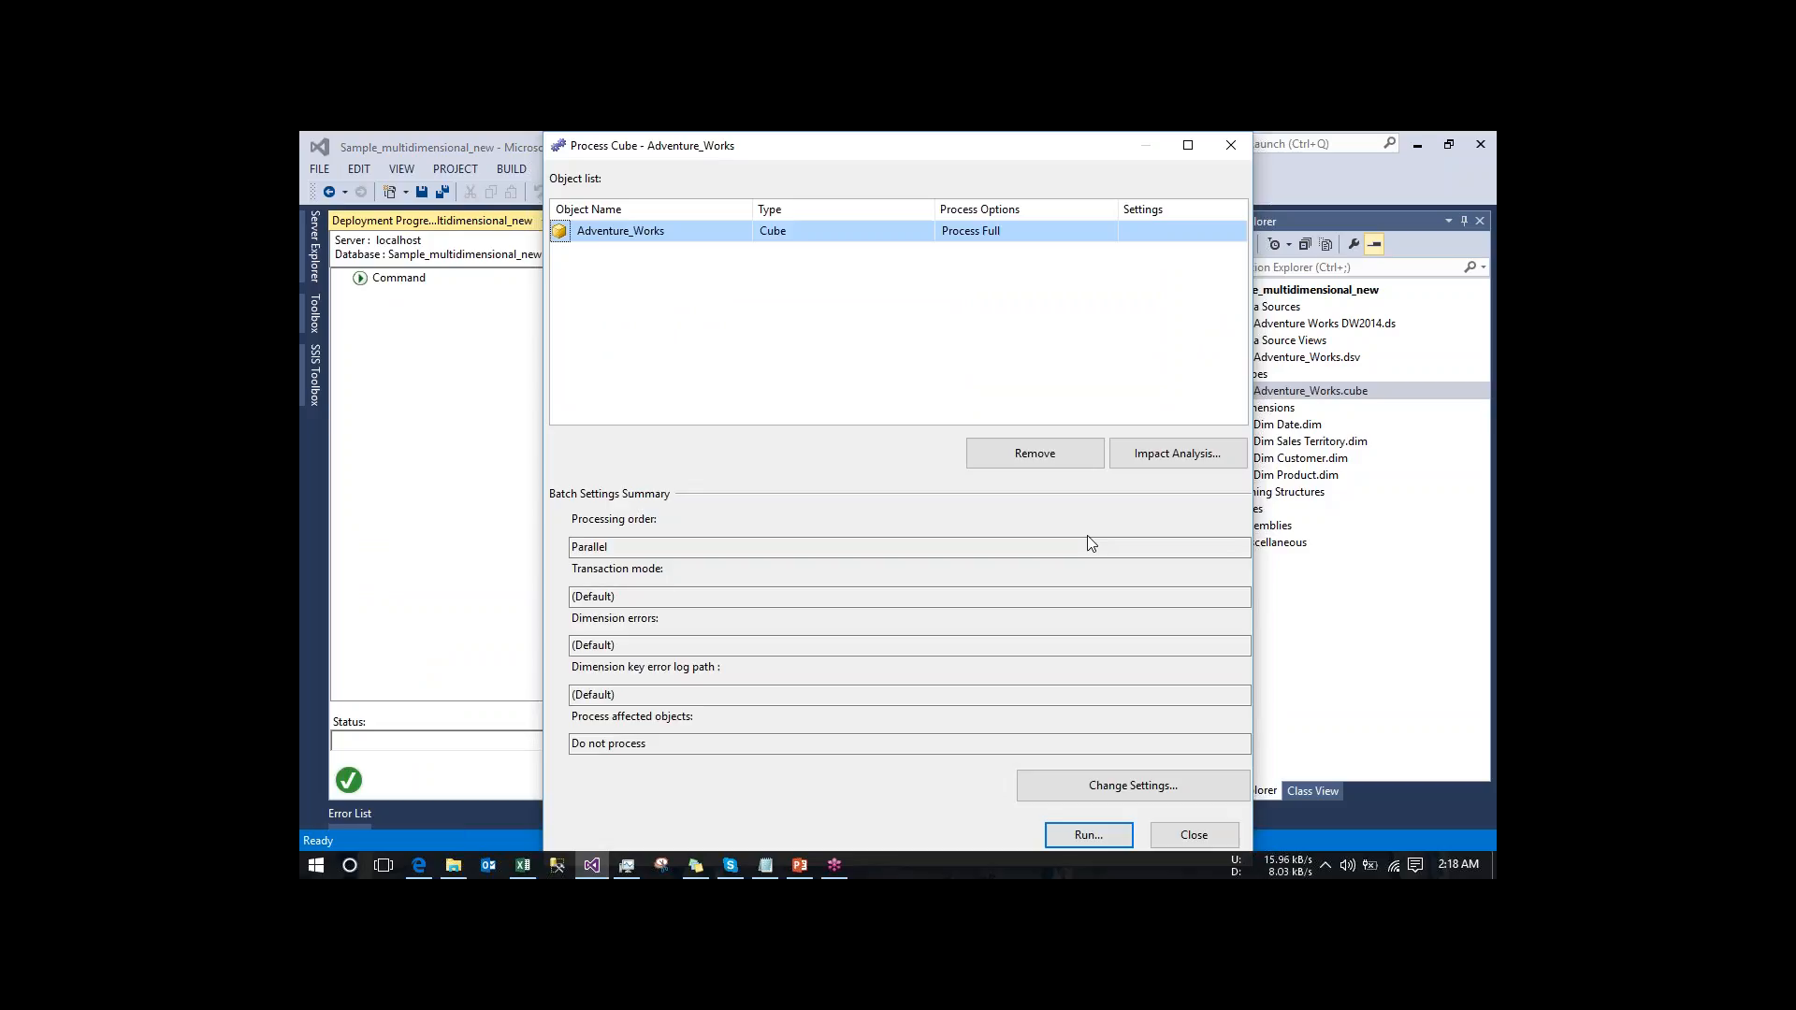
- Switch to Excel and run Drillthrough Action_test on the KPI_new value in cell B12 of tmpDEC3
{"action": "mouse_move", "coordinate": [528, 874]}
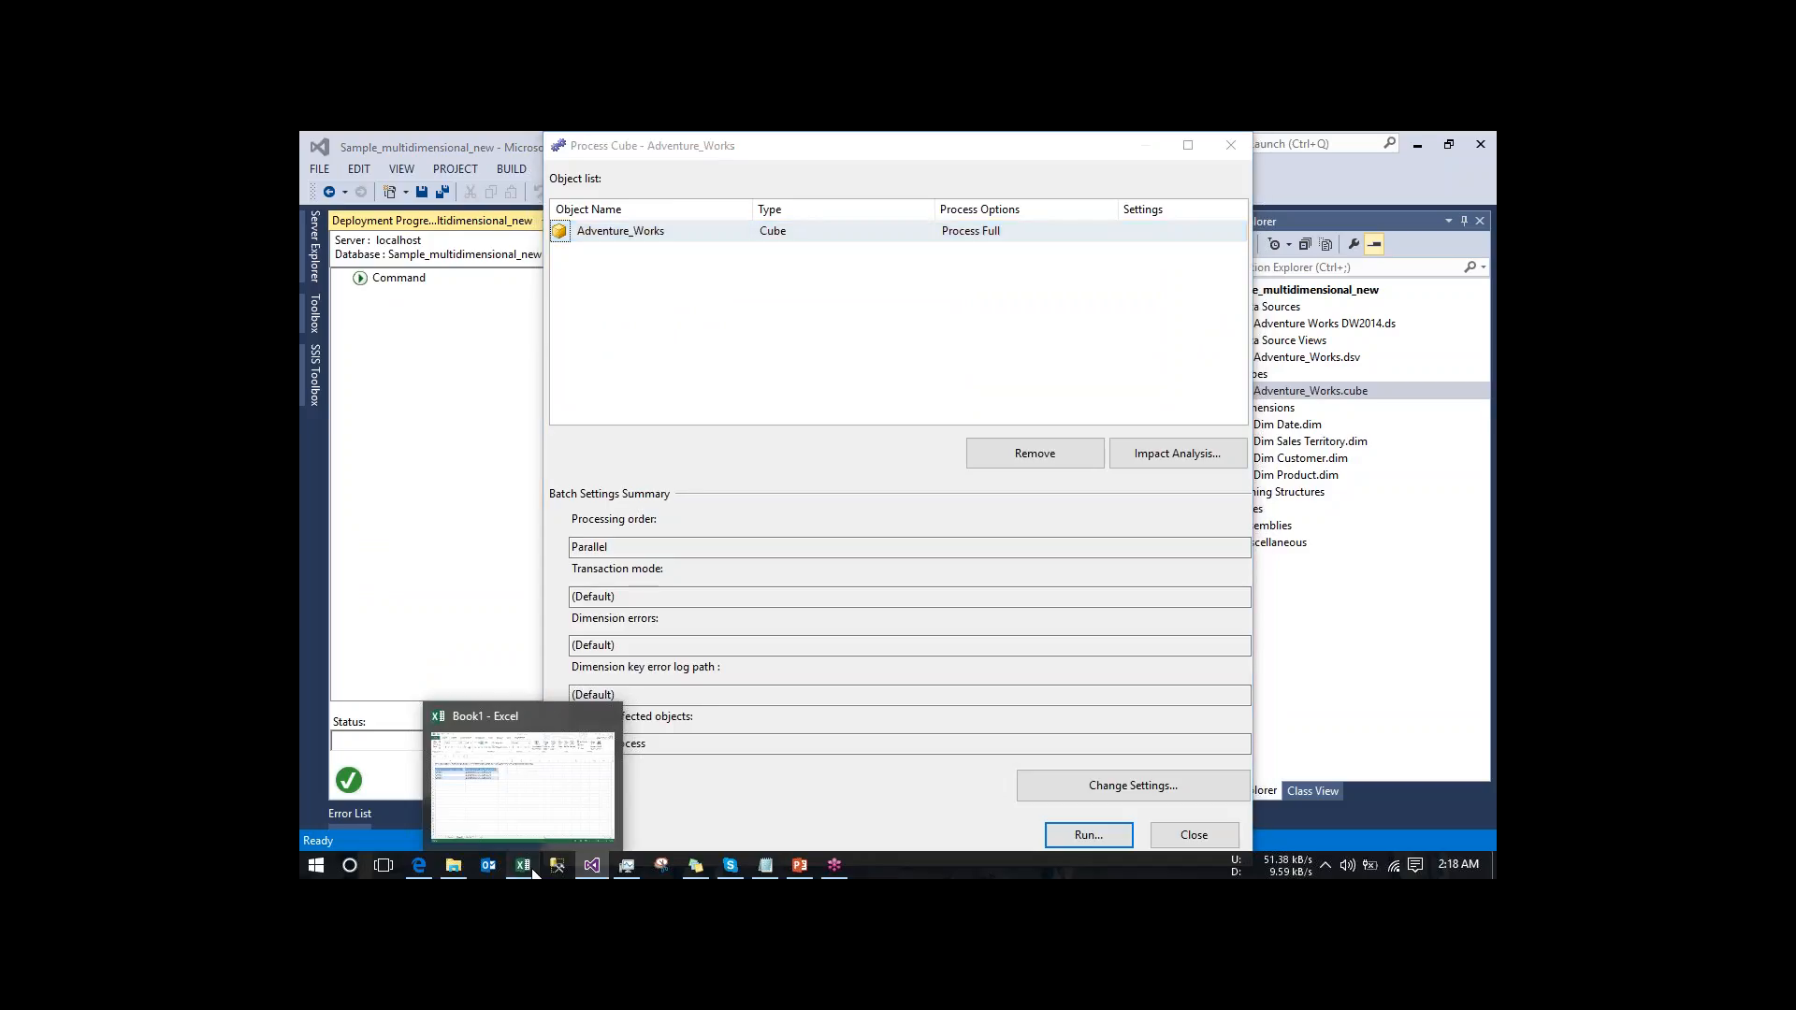
{"action": "left_click", "coordinate": [530, 868]}
{"action": "left_click", "coordinate": [563, 819]}
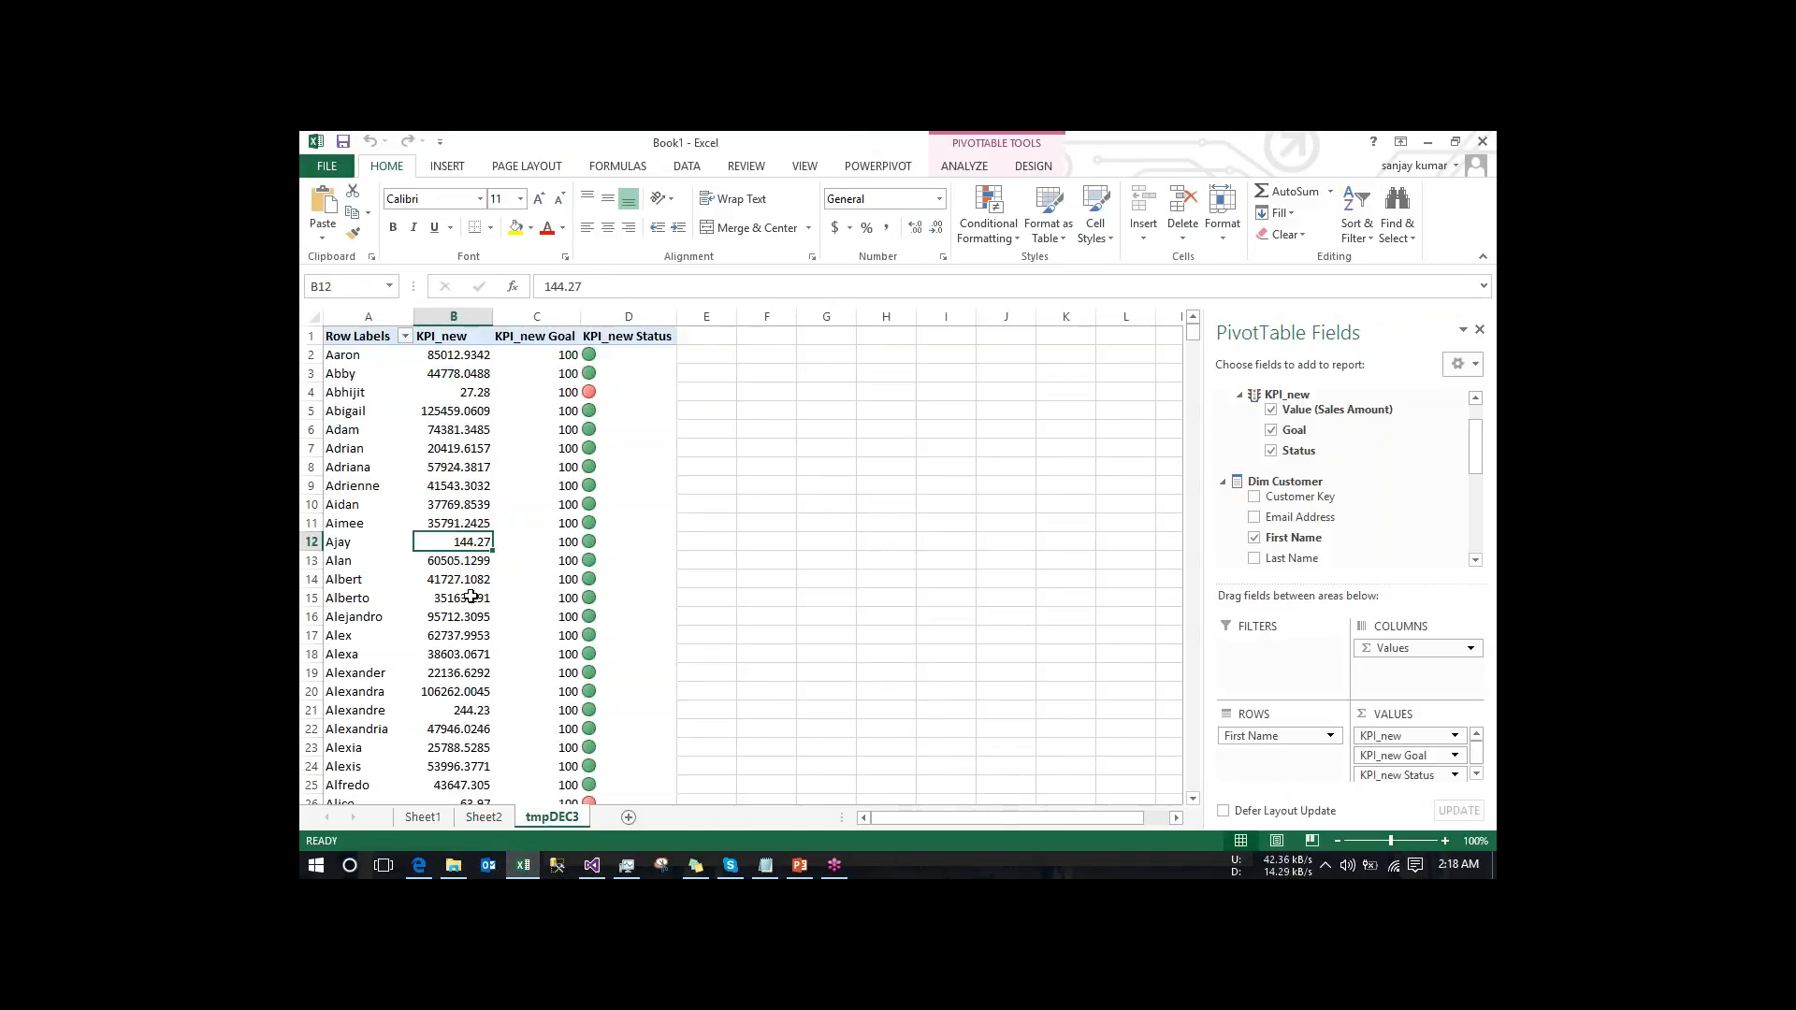
{"action": "right_click", "coordinate": [467, 543]}
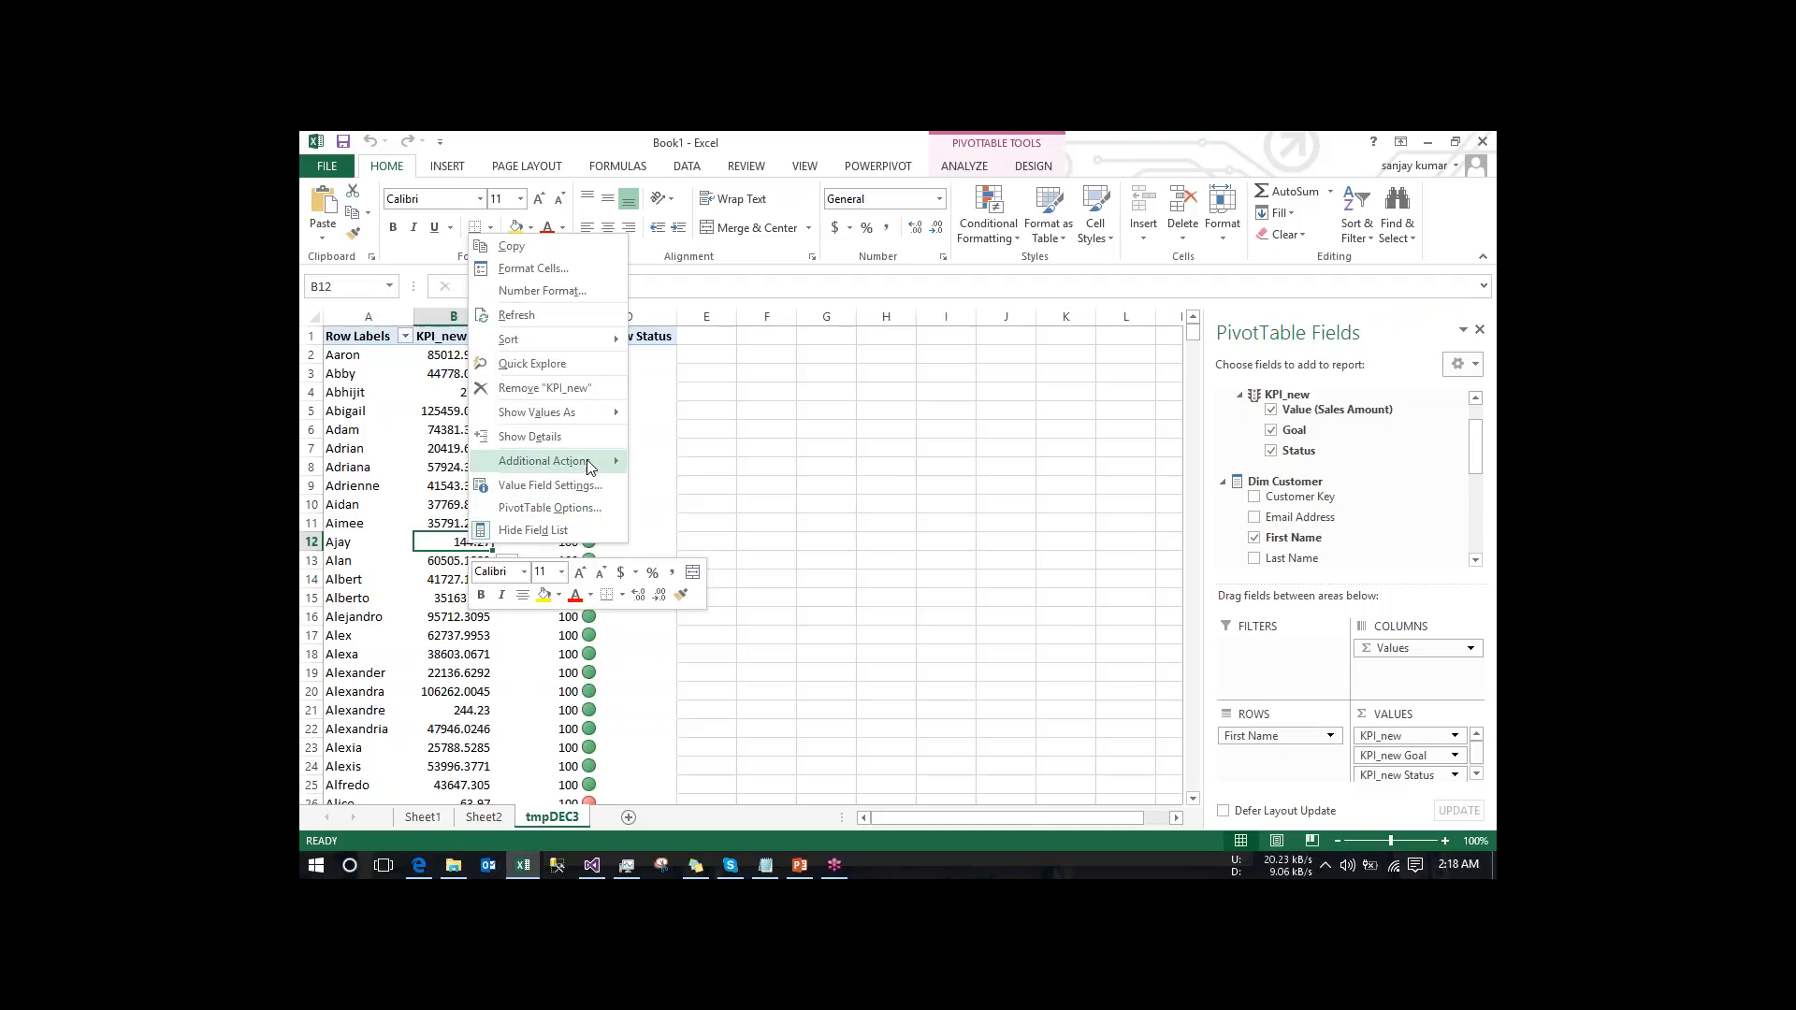
{"action": "mouse_move", "coordinate": [599, 462]}
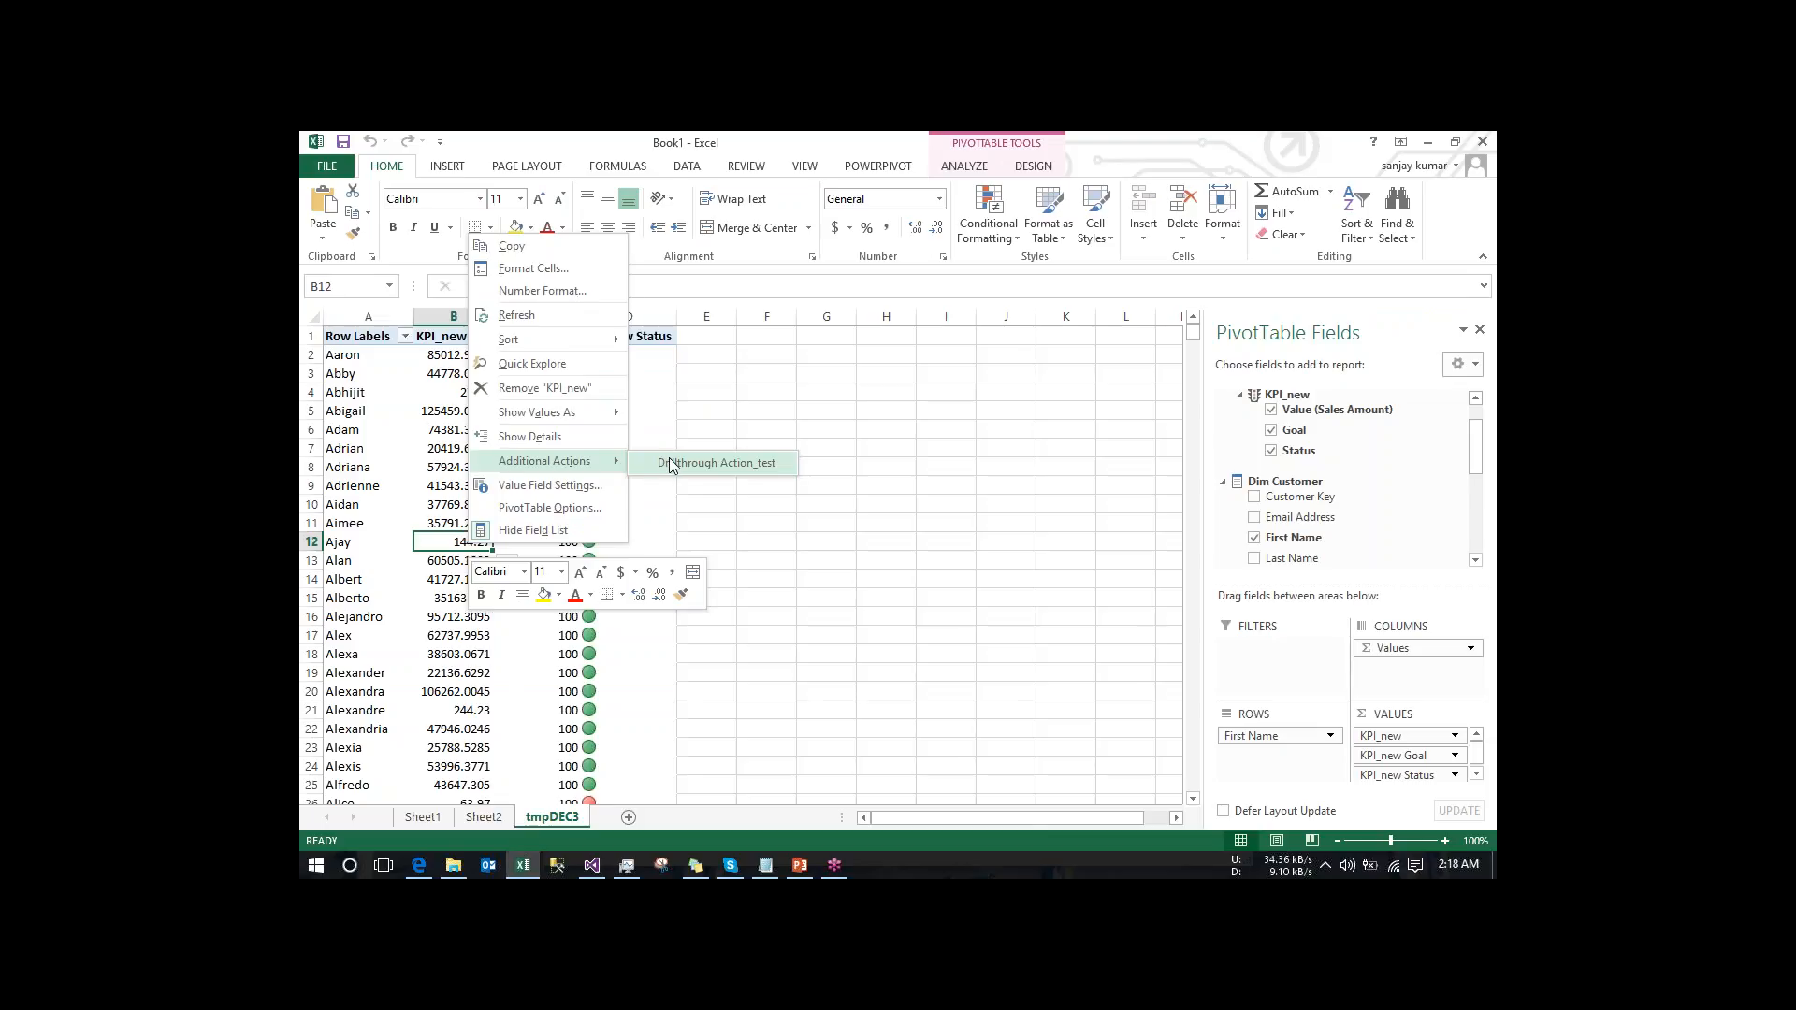
{"action": "left_click", "coordinate": [672, 465]}
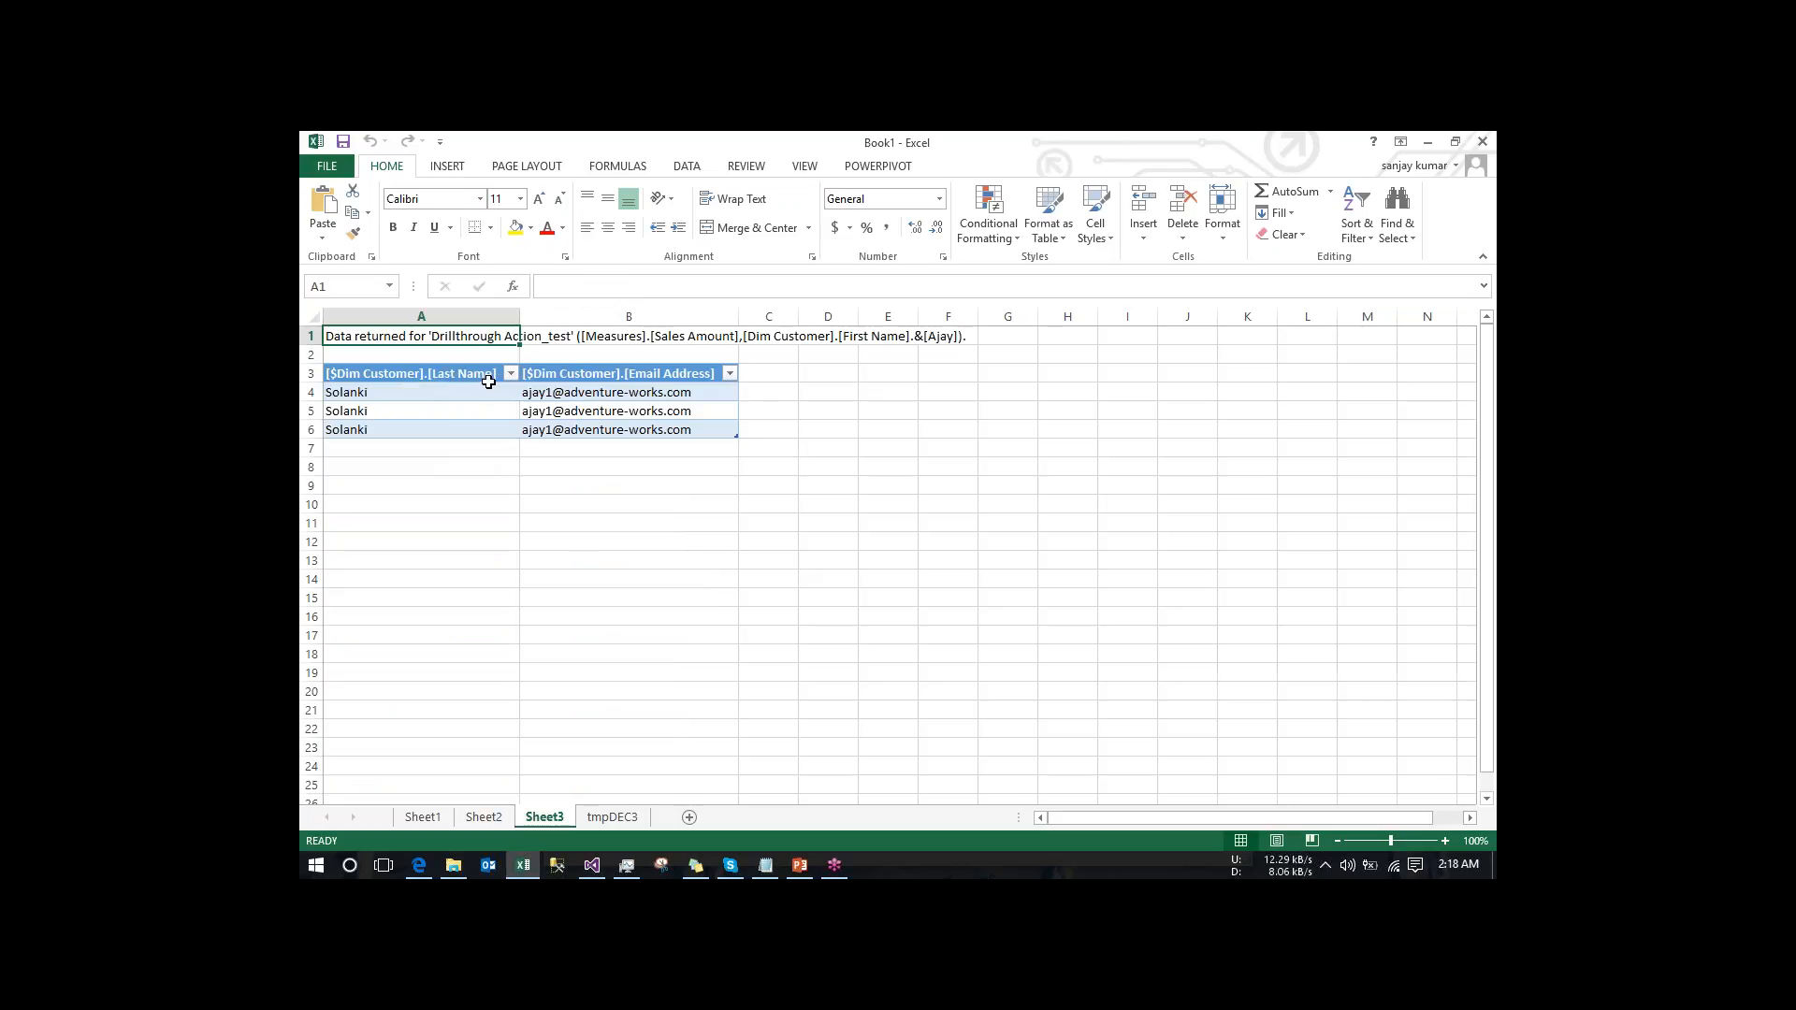
- Return to the tmpDEC3 sheet, and in Visual Studio dismiss Process Cube without running it and close the deployment progress view
{"action": "left_click", "coordinate": [621, 825]}
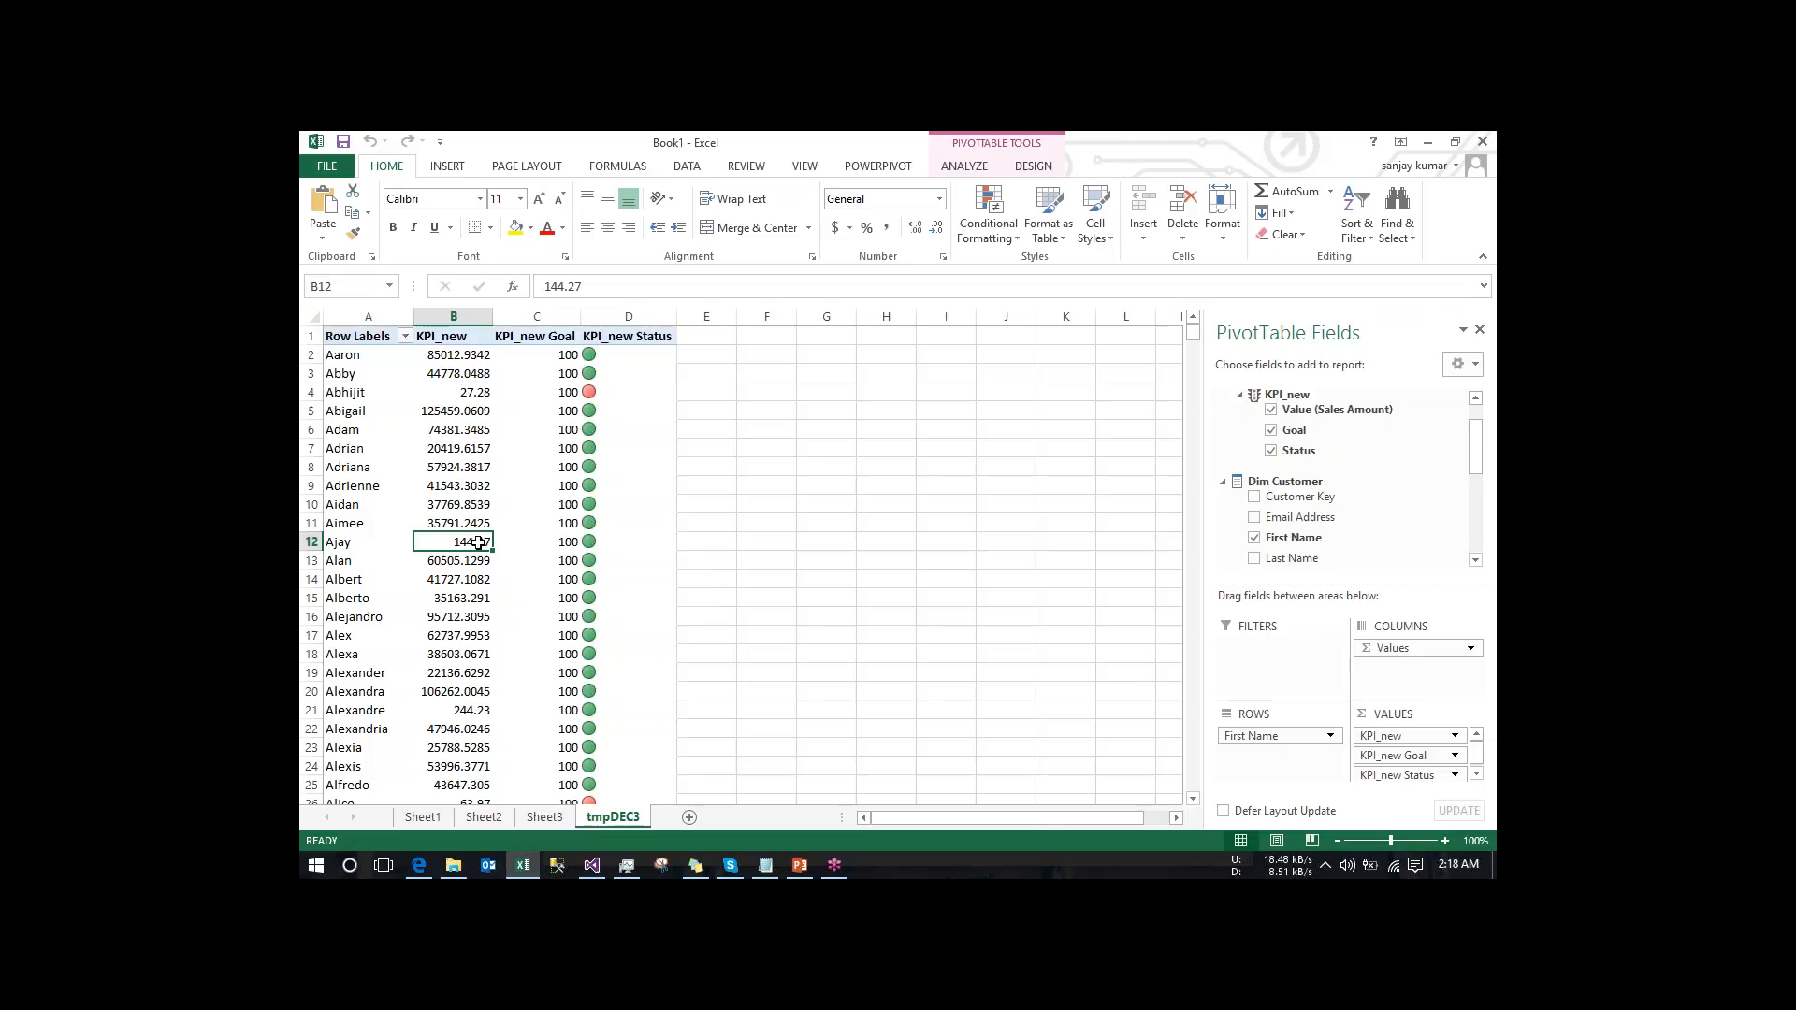
{"action": "mouse_move", "coordinate": [471, 546]}
{"action": "mouse_move", "coordinate": [591, 861]}
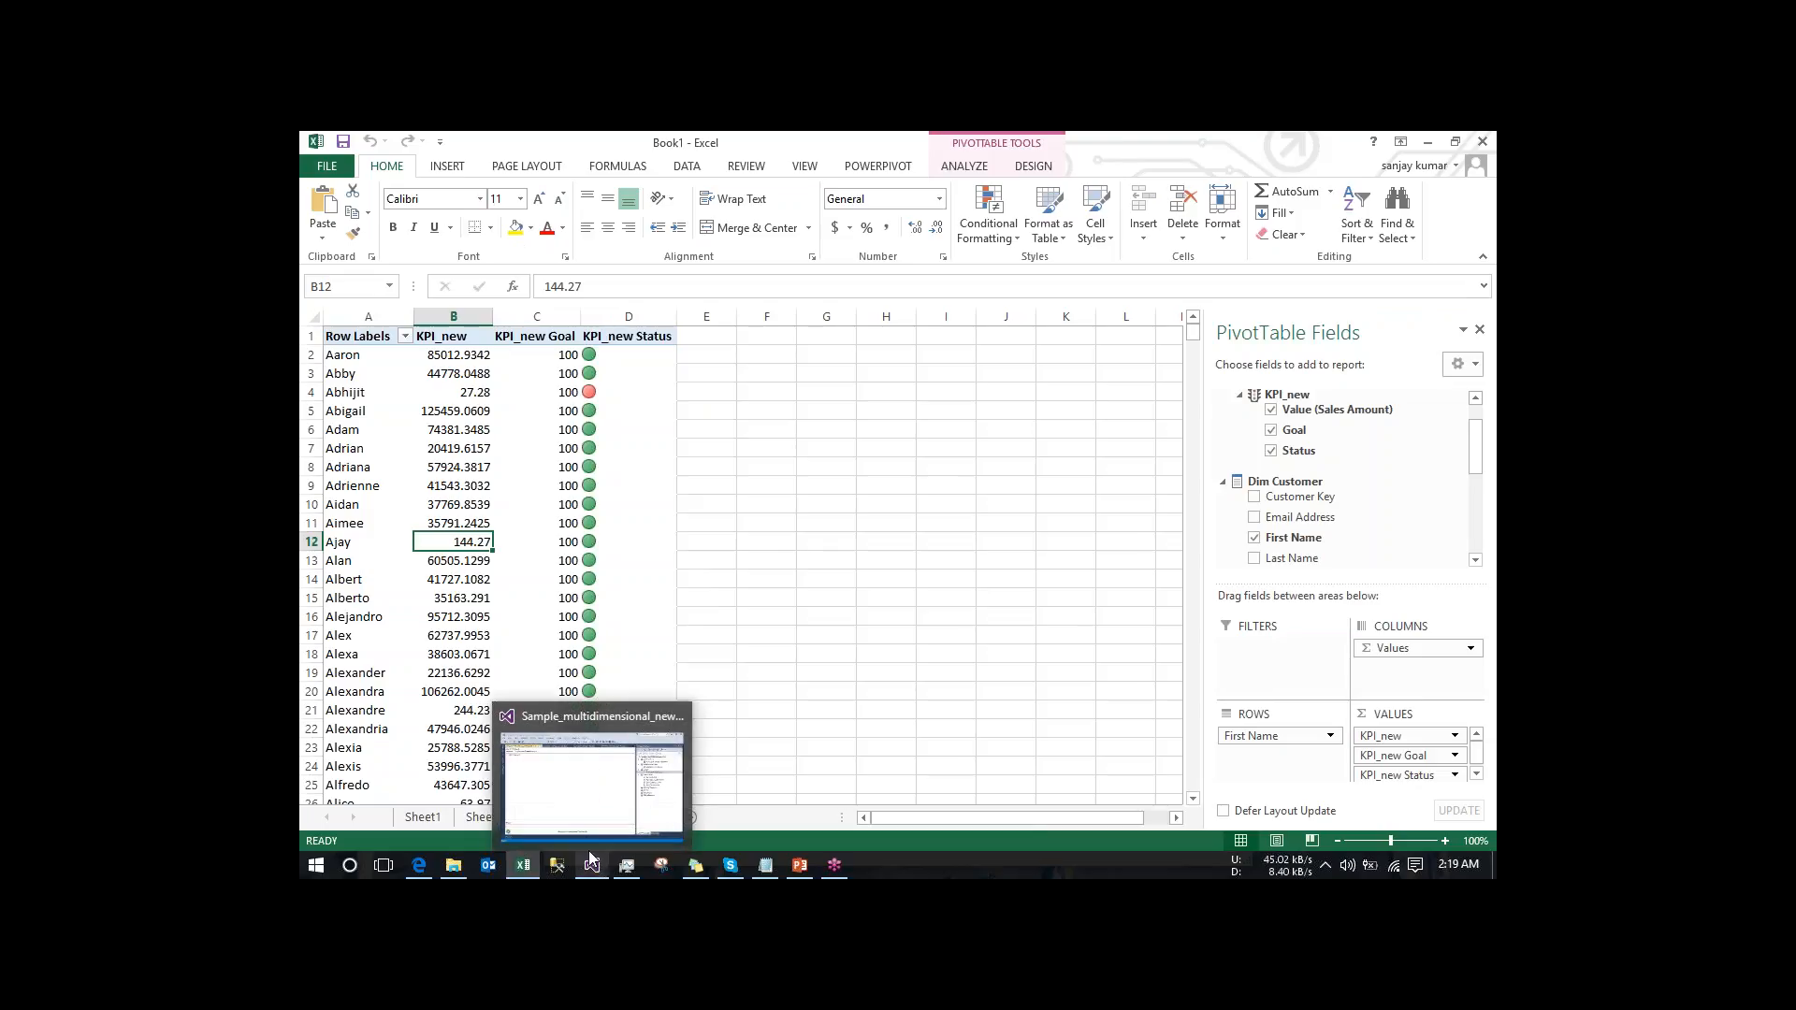
{"action": "left_click", "coordinate": [583, 828]}
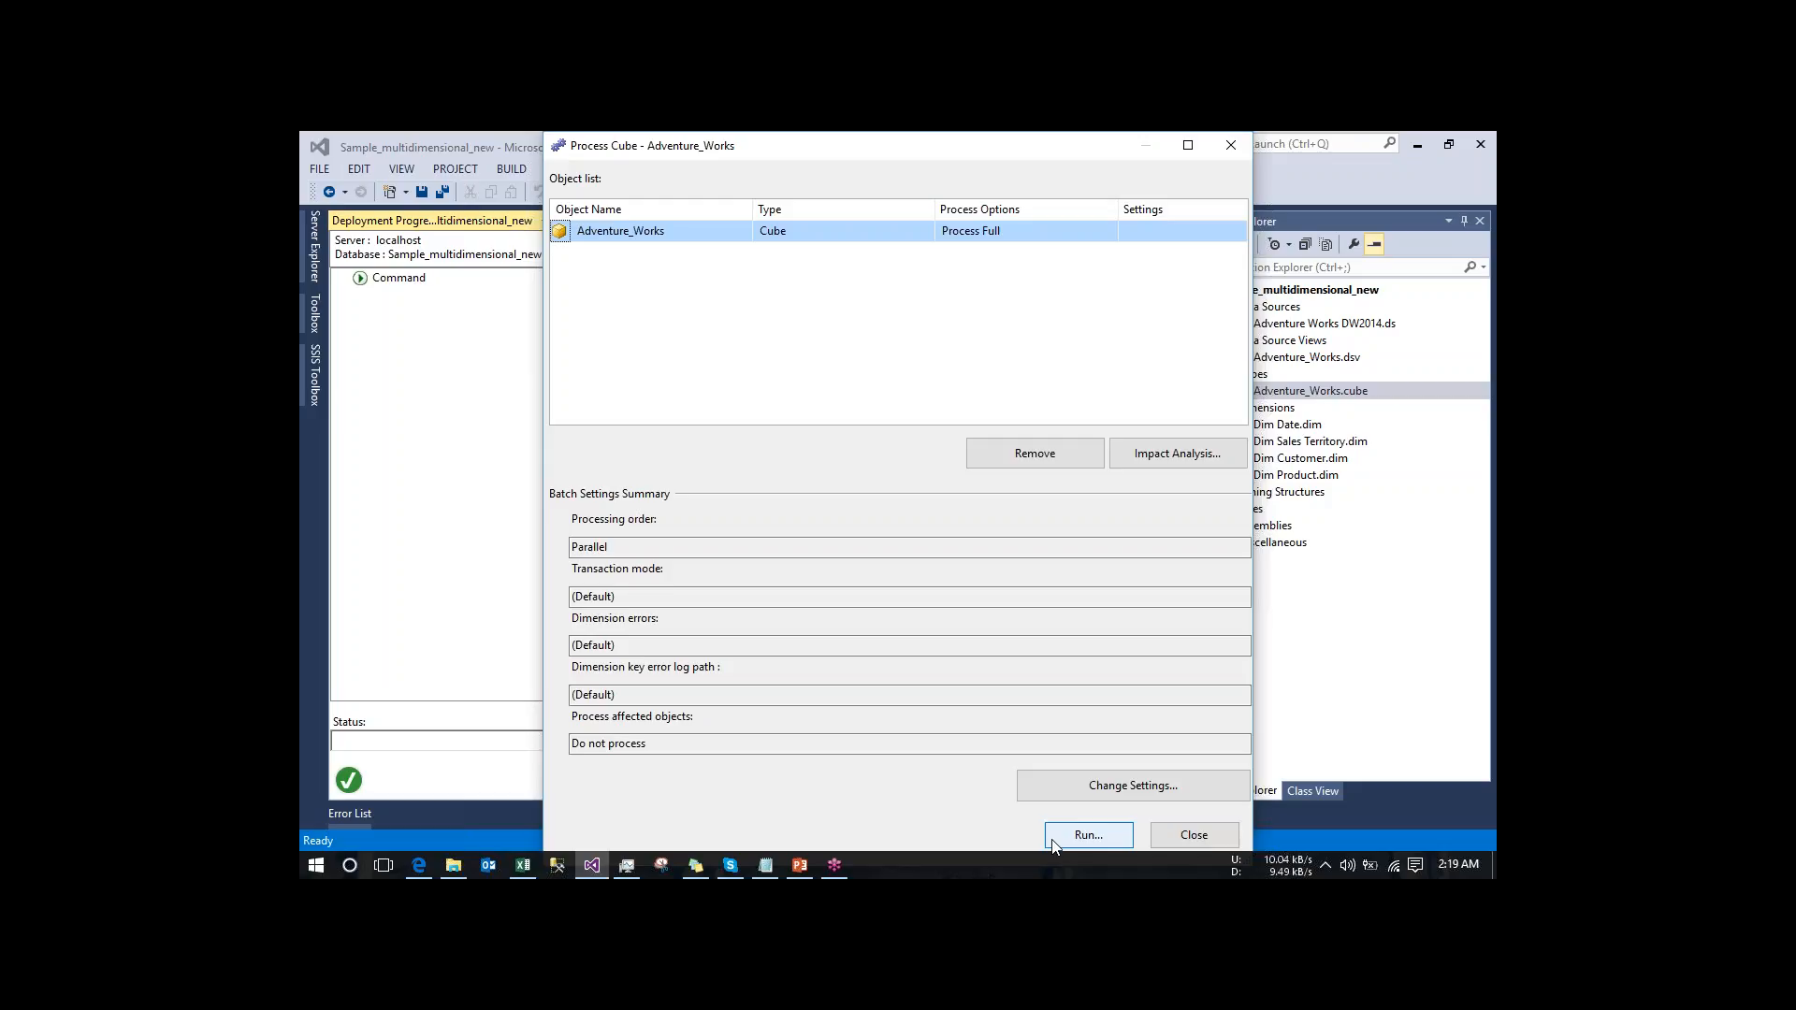
{"action": "left_click", "coordinate": [1191, 837]}
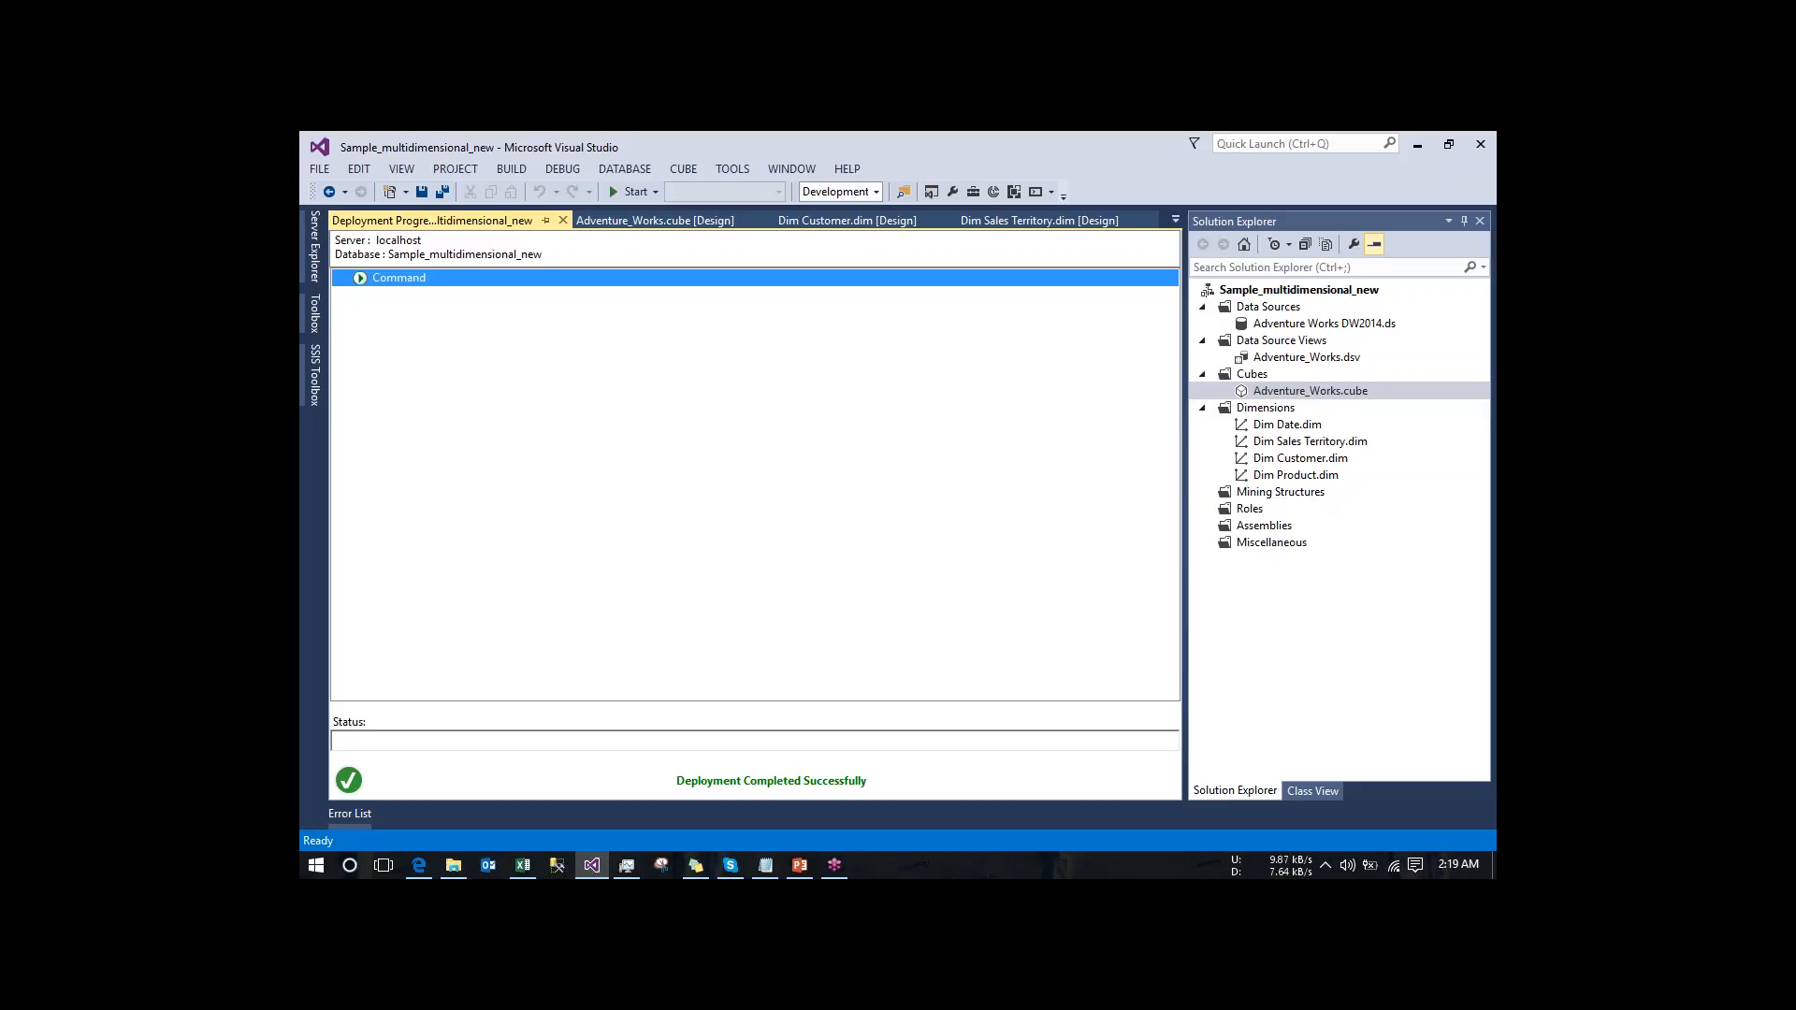
{"action": "left_click", "coordinate": [524, 866]}
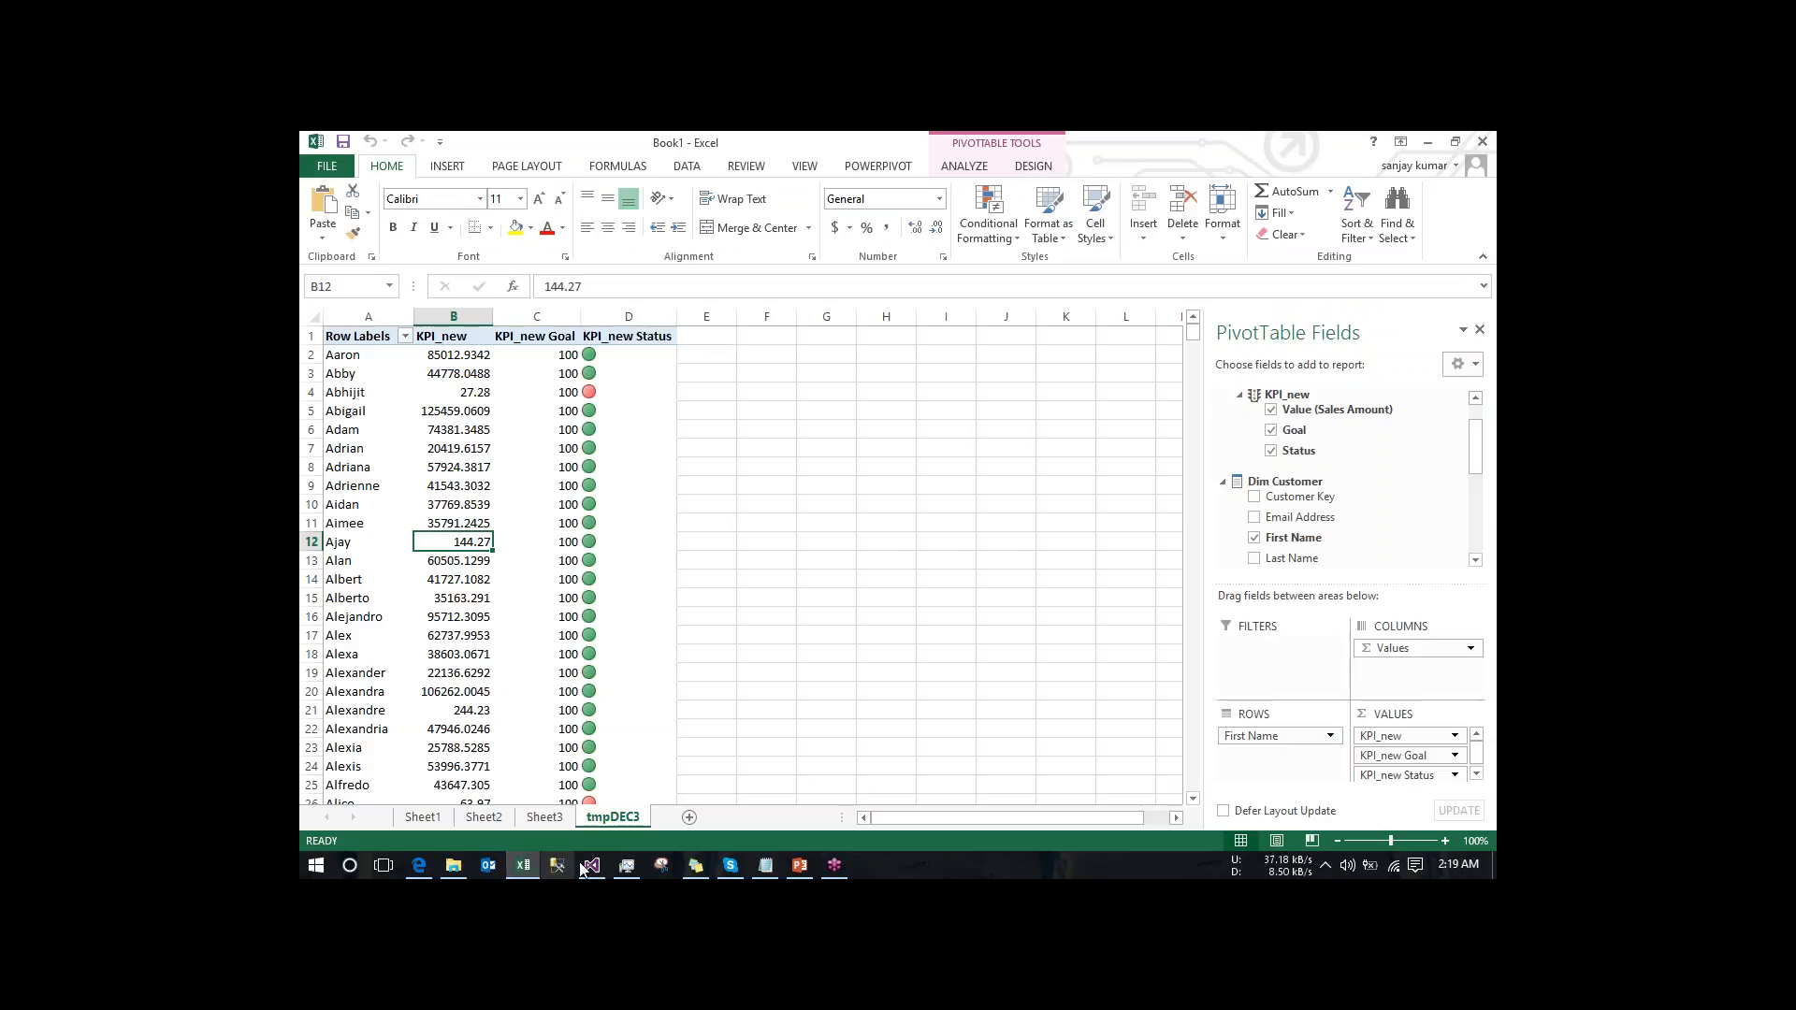
{"action": "left_click", "coordinate": [593, 865]}
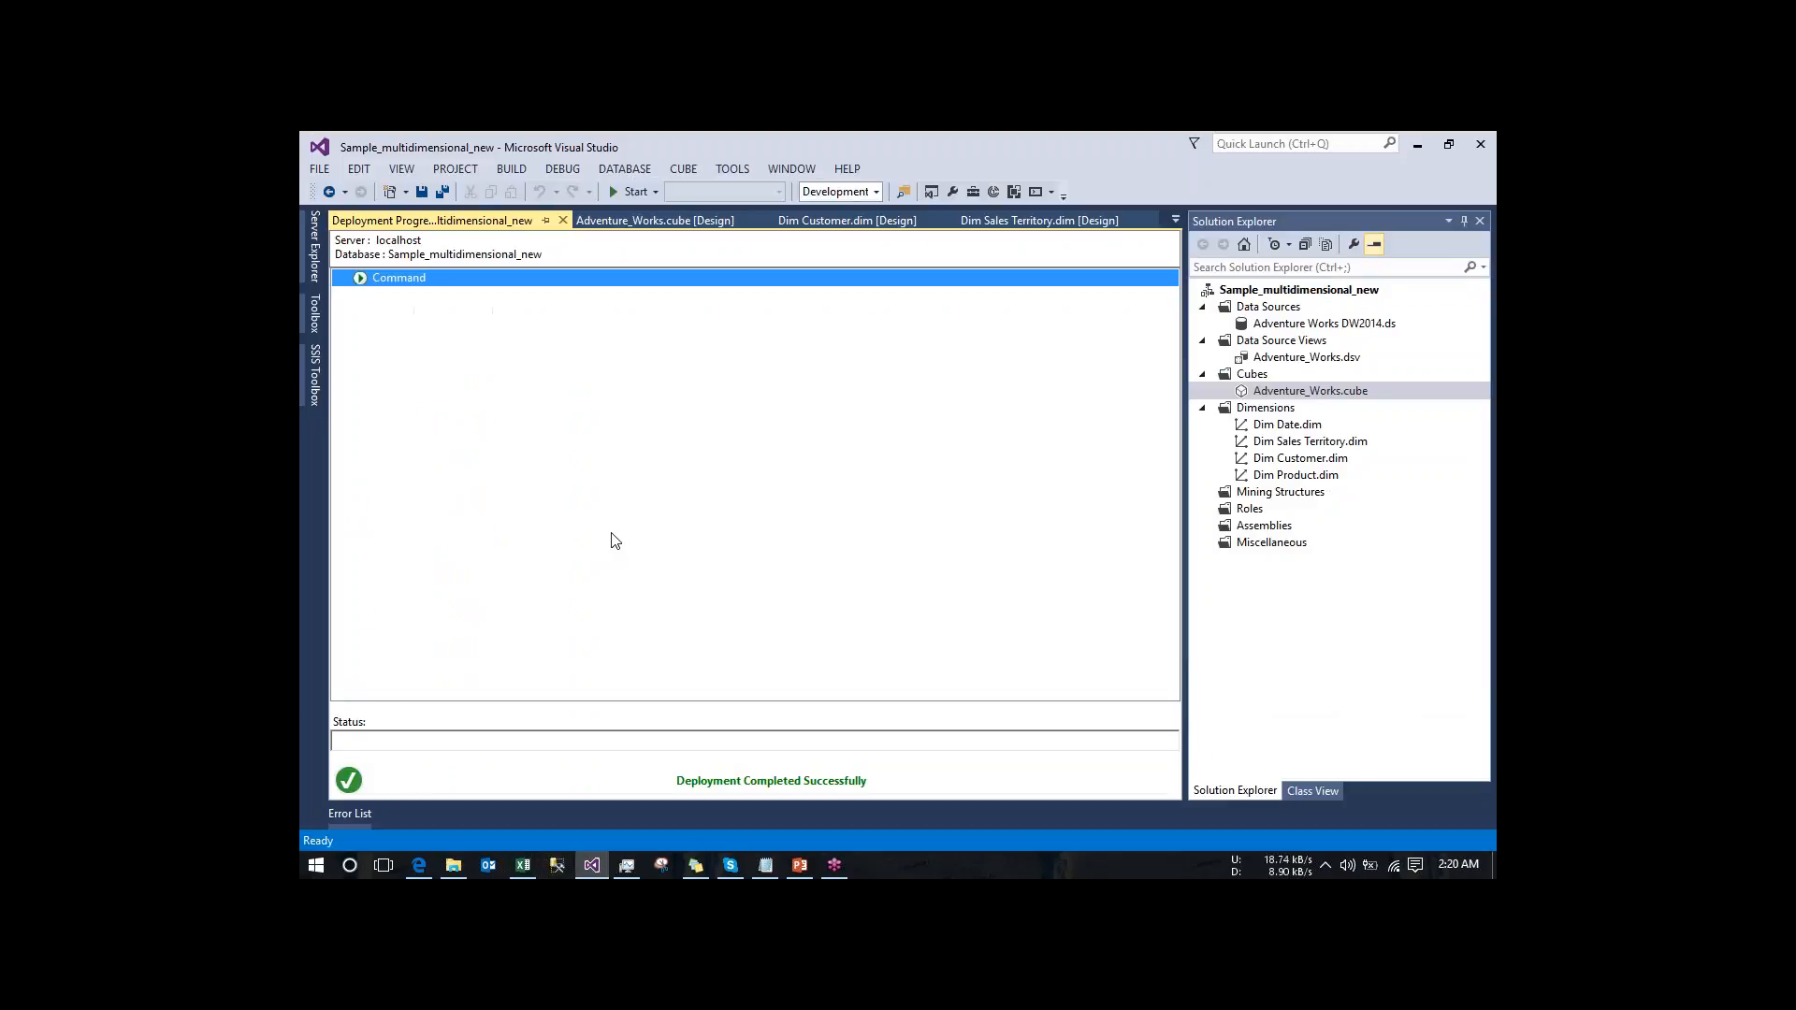
{"action": "left_click", "coordinate": [562, 220]}
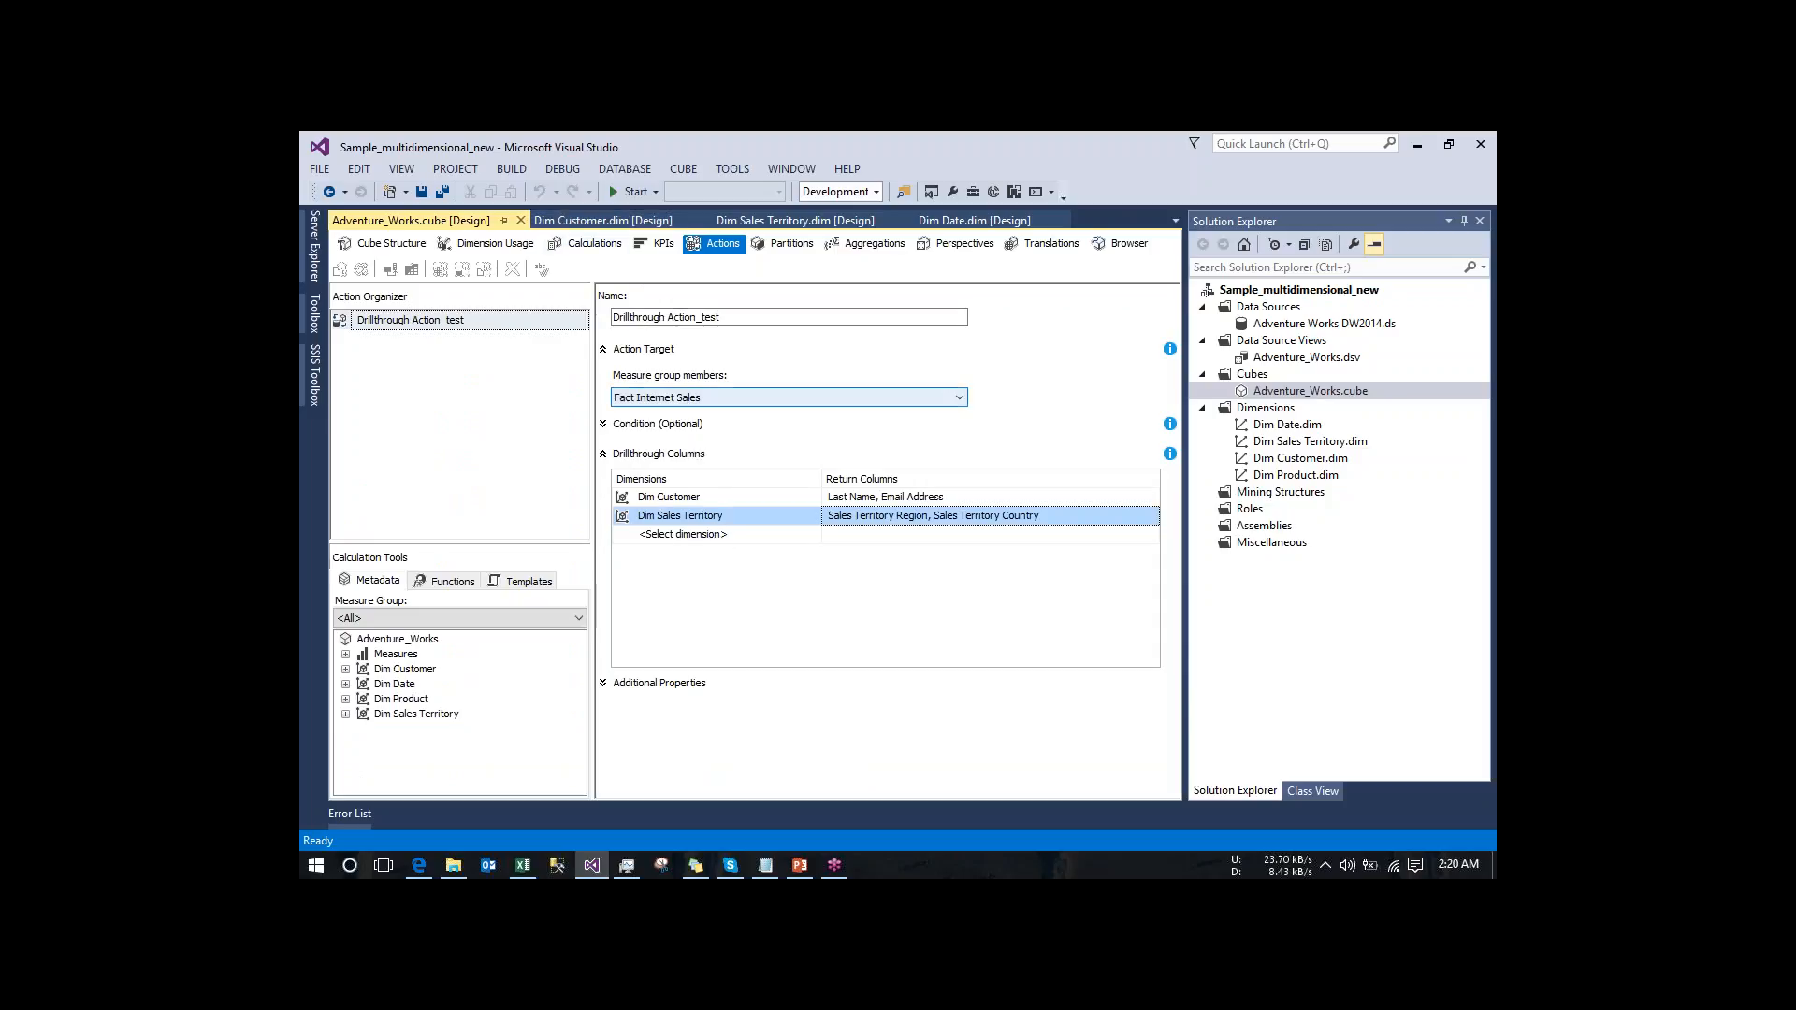
- In Excel, refresh the tmpDEC3 PivotTable and rerun Drillthrough Action_test on the KPI_new value in cell B12
{"action": "left_click", "coordinate": [524, 866]}
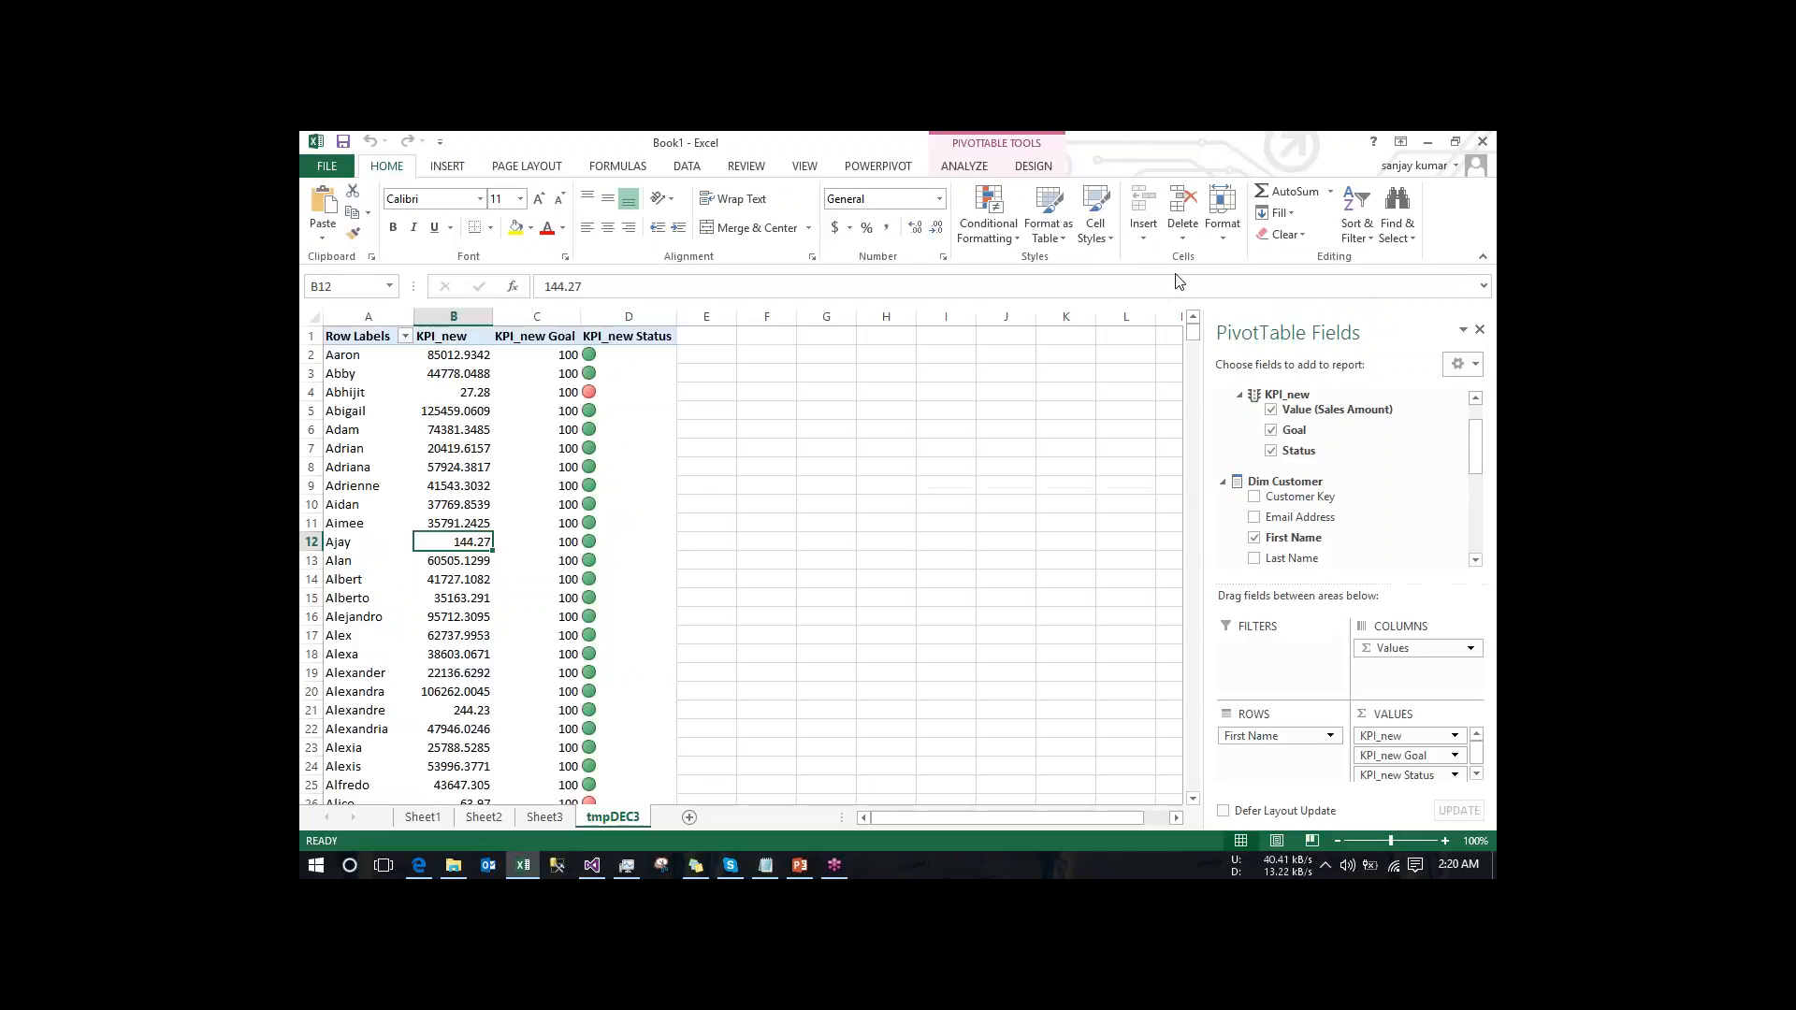
{"action": "left_click", "coordinate": [472, 582]}
{"action": "right_click", "coordinate": [472, 582]}
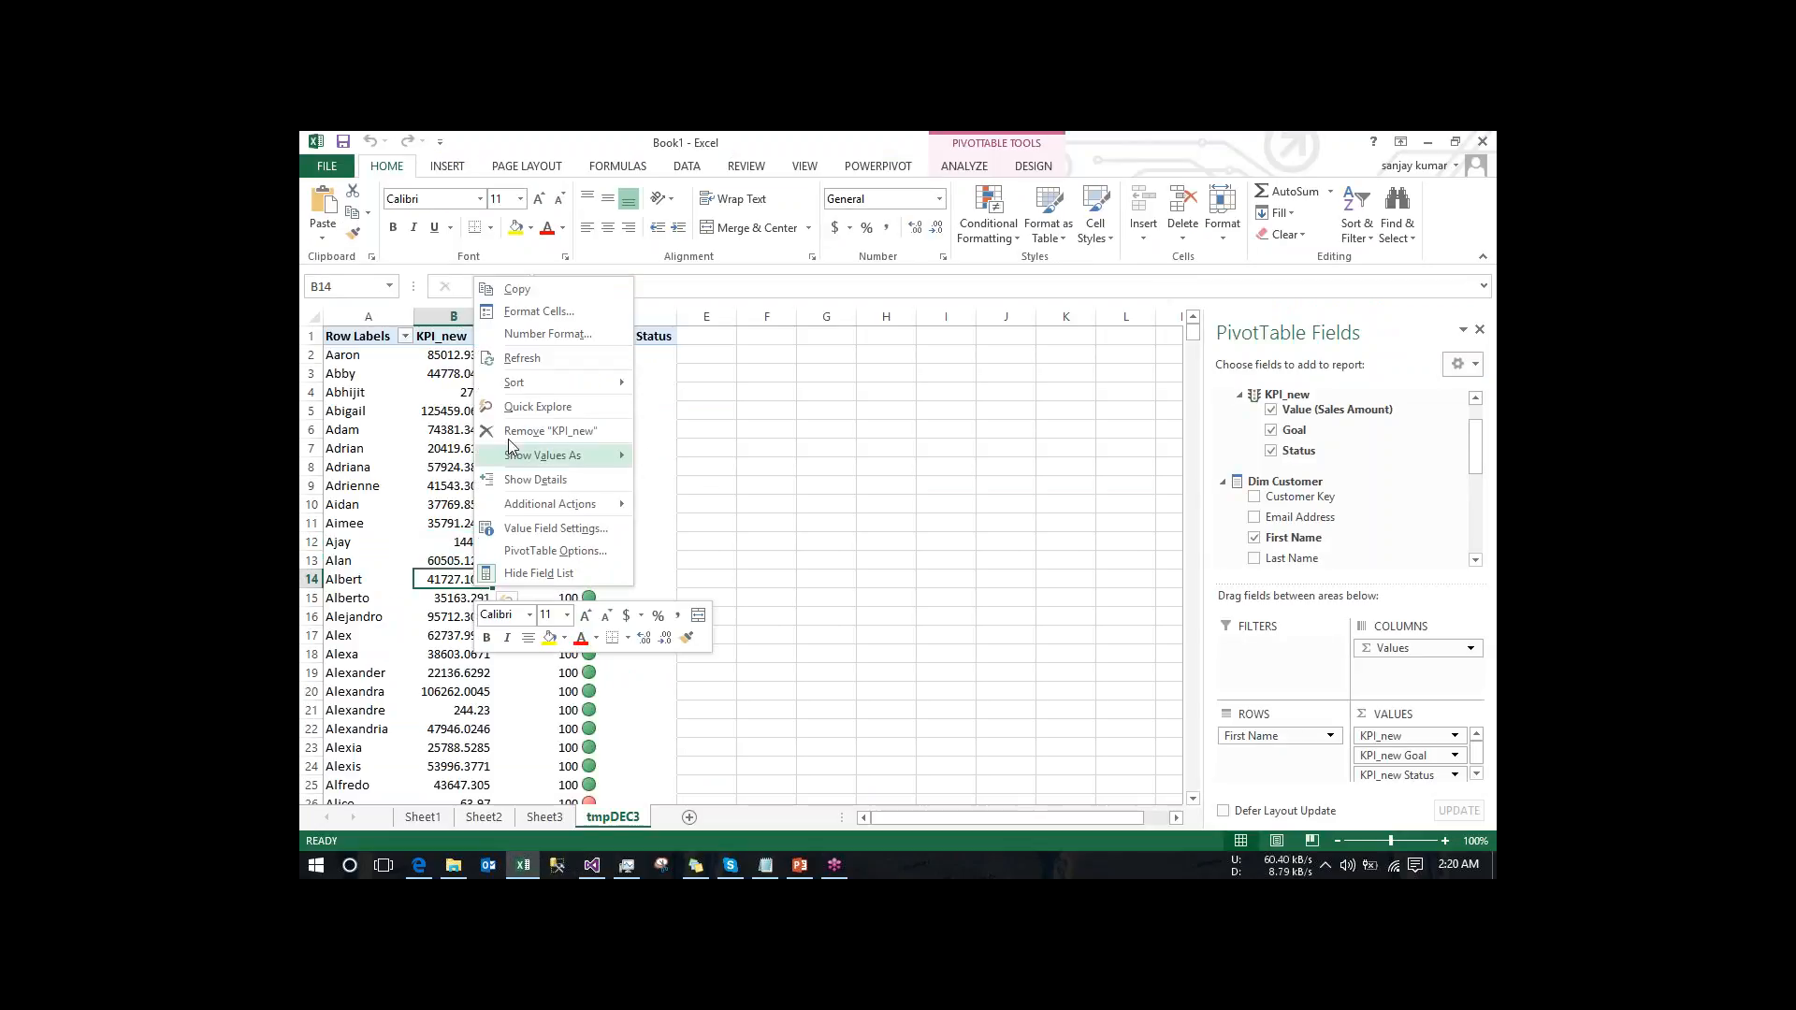
{"action": "left_click", "coordinate": [530, 360]}
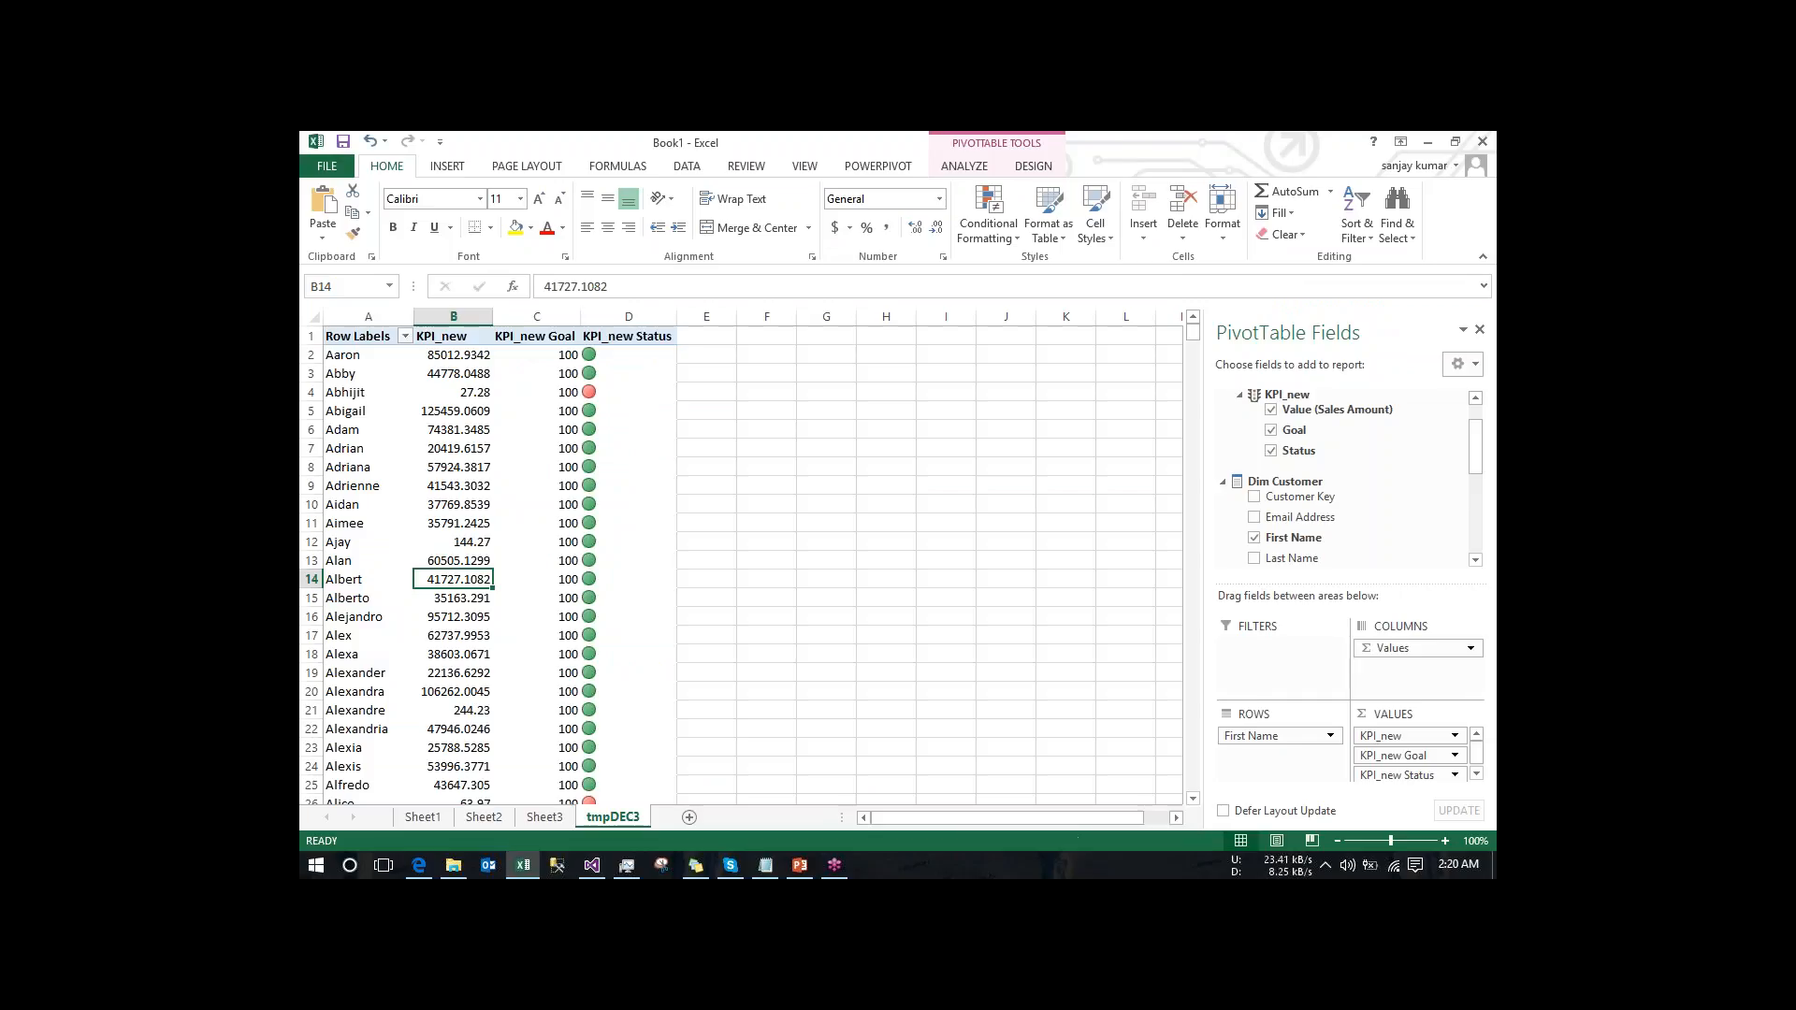
{"action": "right_click", "coordinate": [474, 543]}
{"action": "mouse_move", "coordinate": [596, 464]}
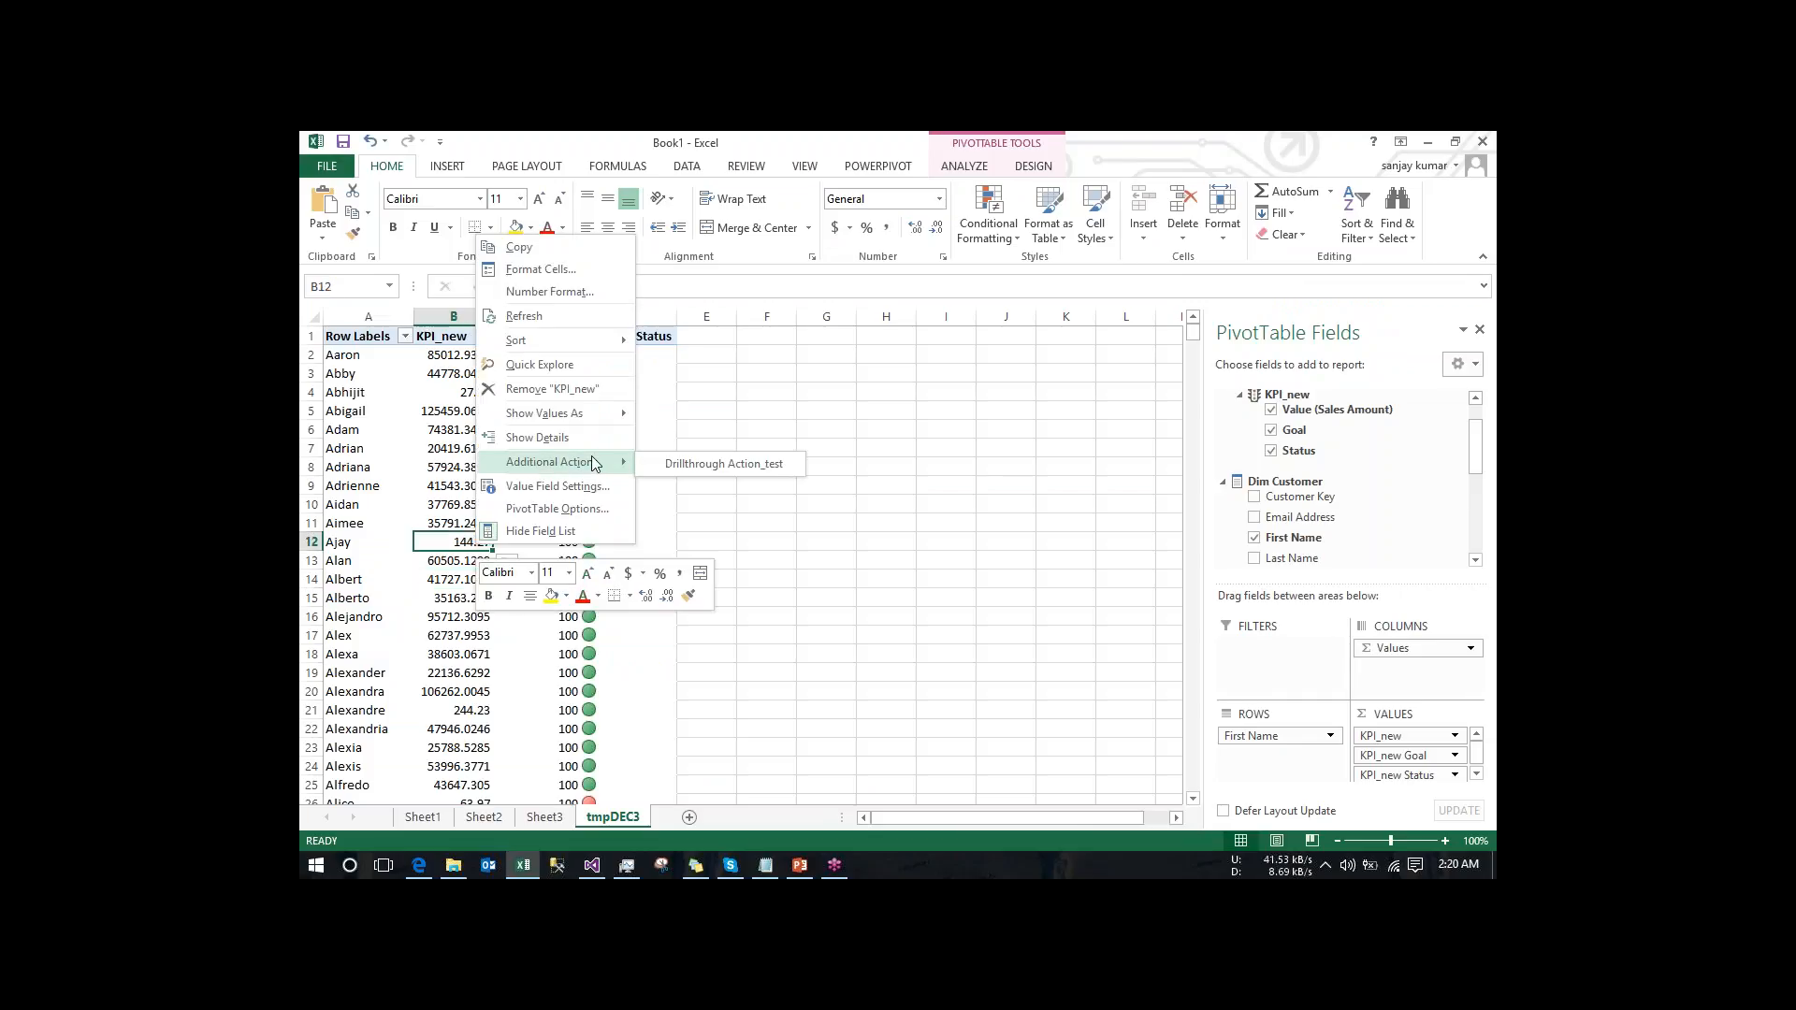
{"action": "left_click", "coordinate": [697, 466]}
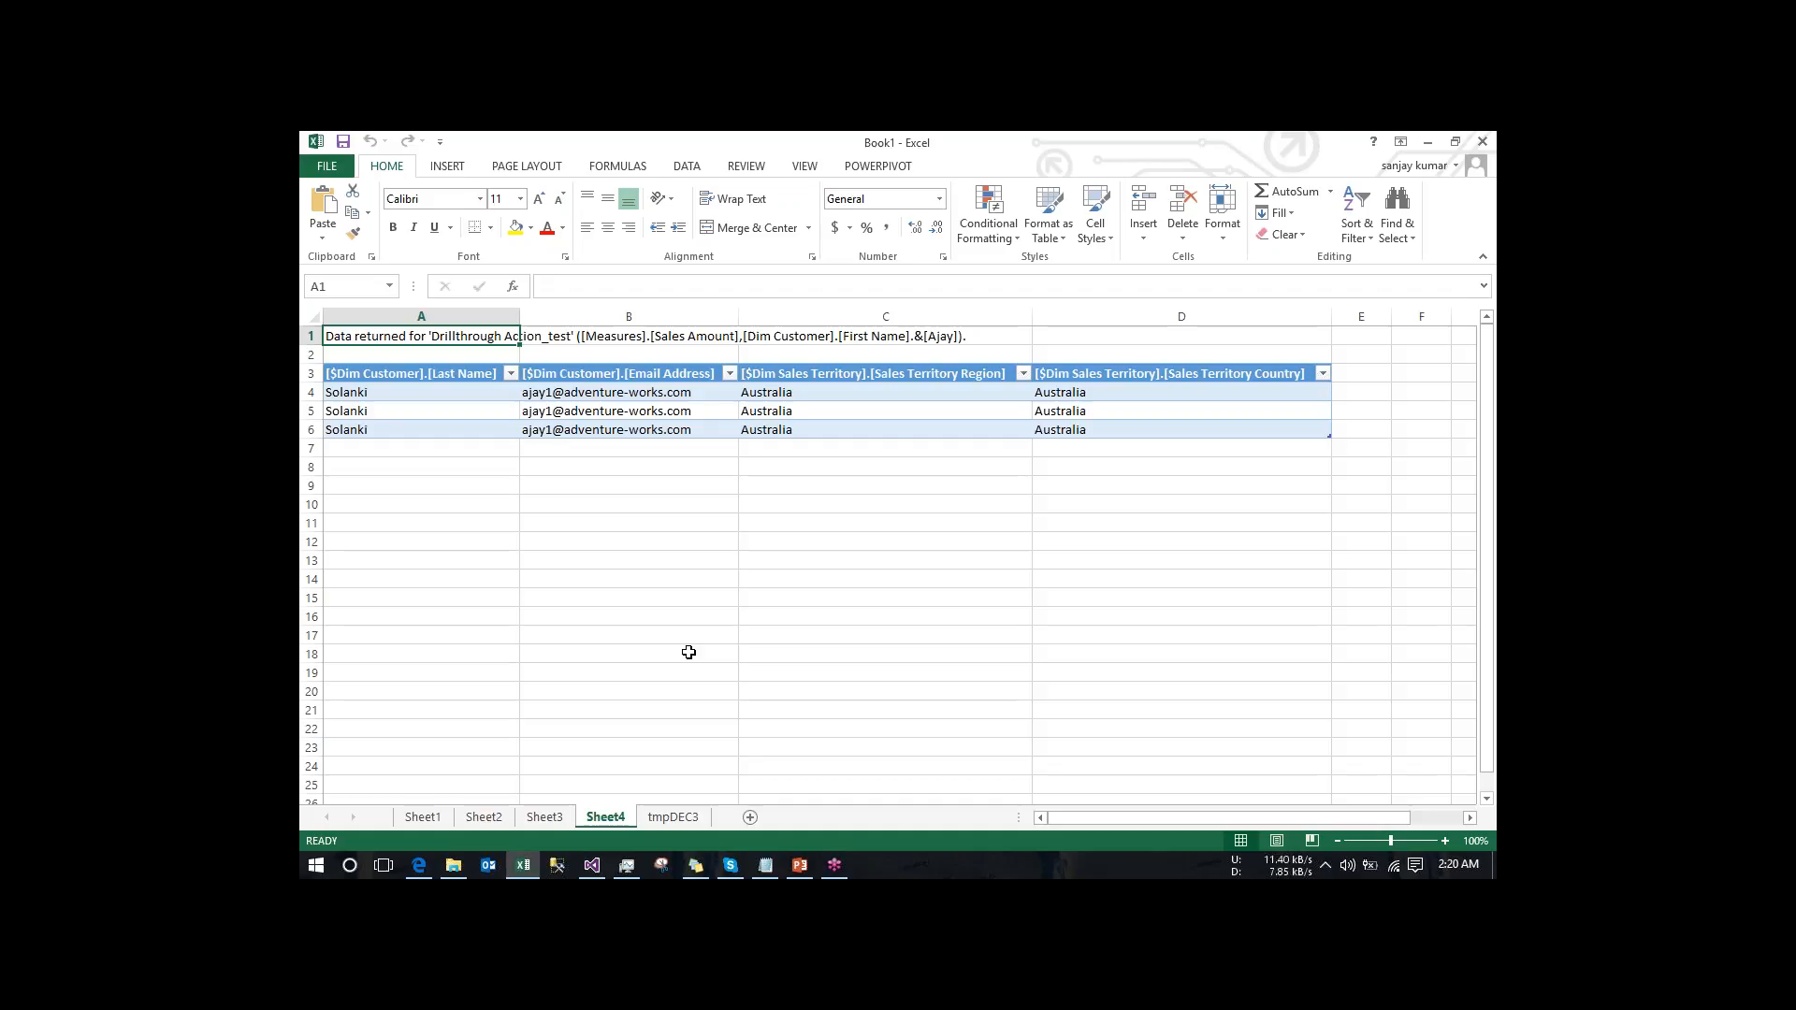
- Try to query the KPI_new Value in the Adventure_Works cube browser in Visual Studio
{"action": "left_click", "coordinate": [592, 866]}
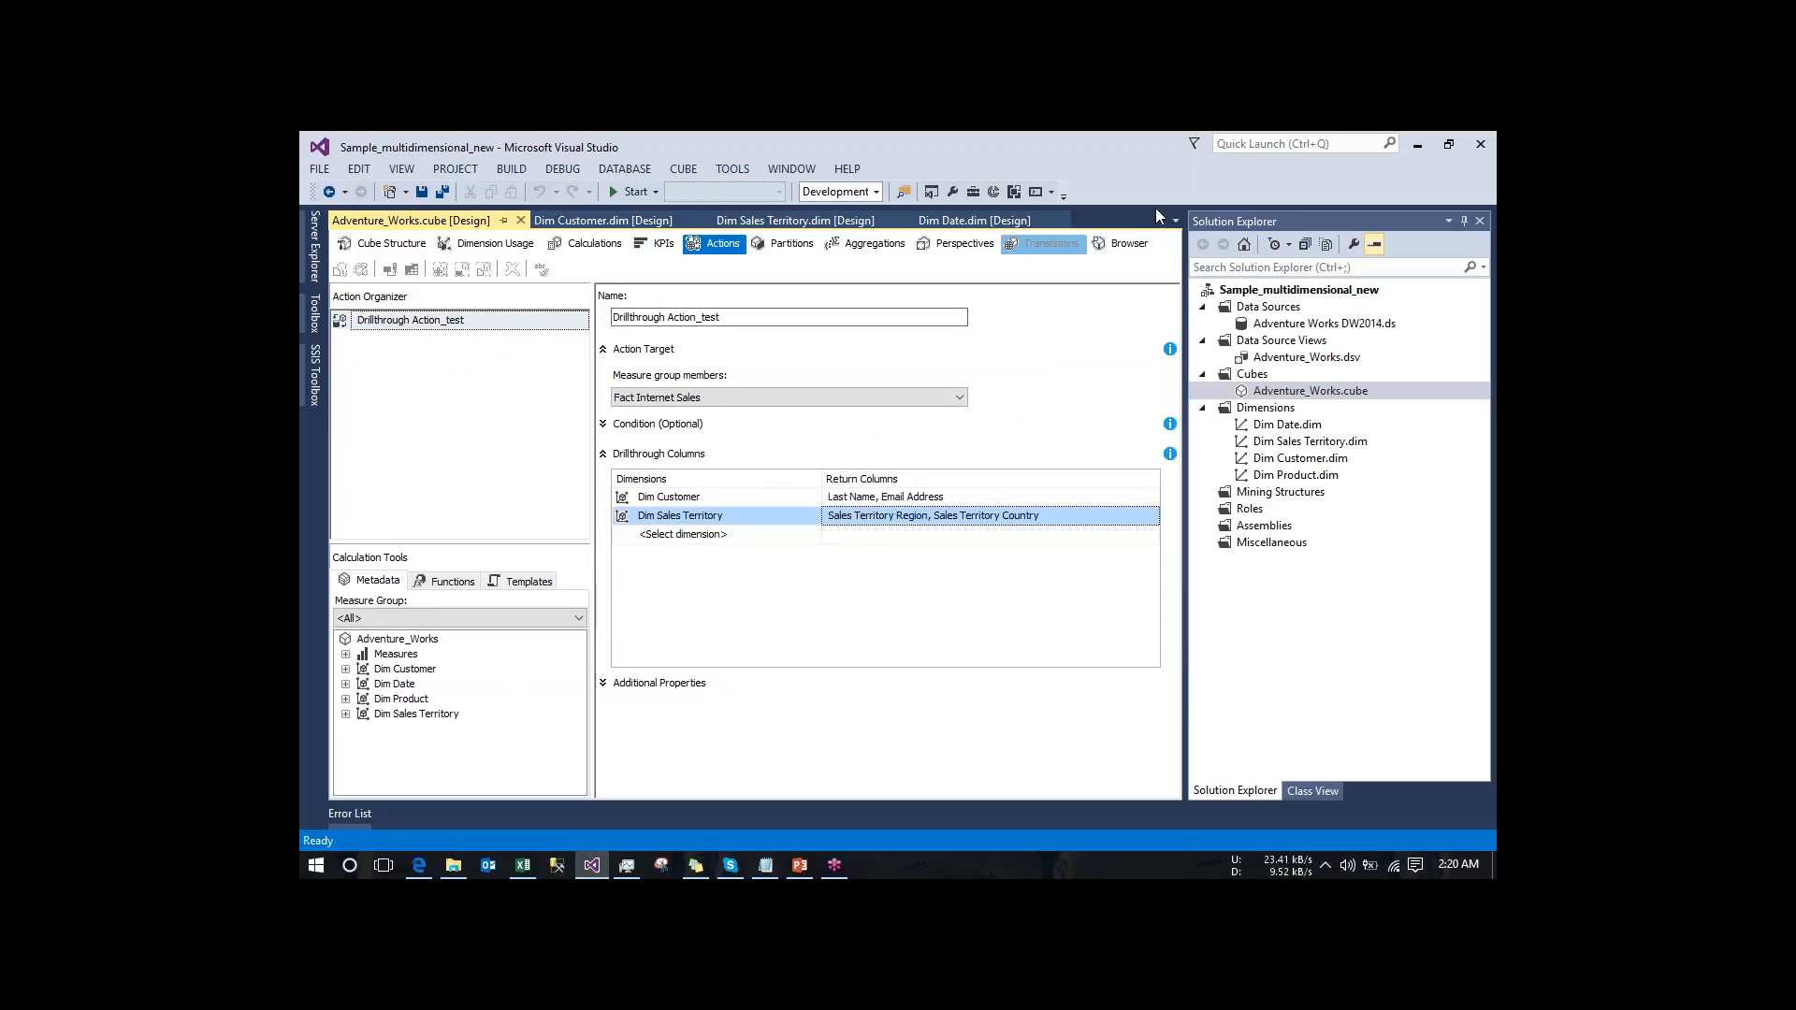
{"action": "left_click", "coordinate": [1125, 244]}
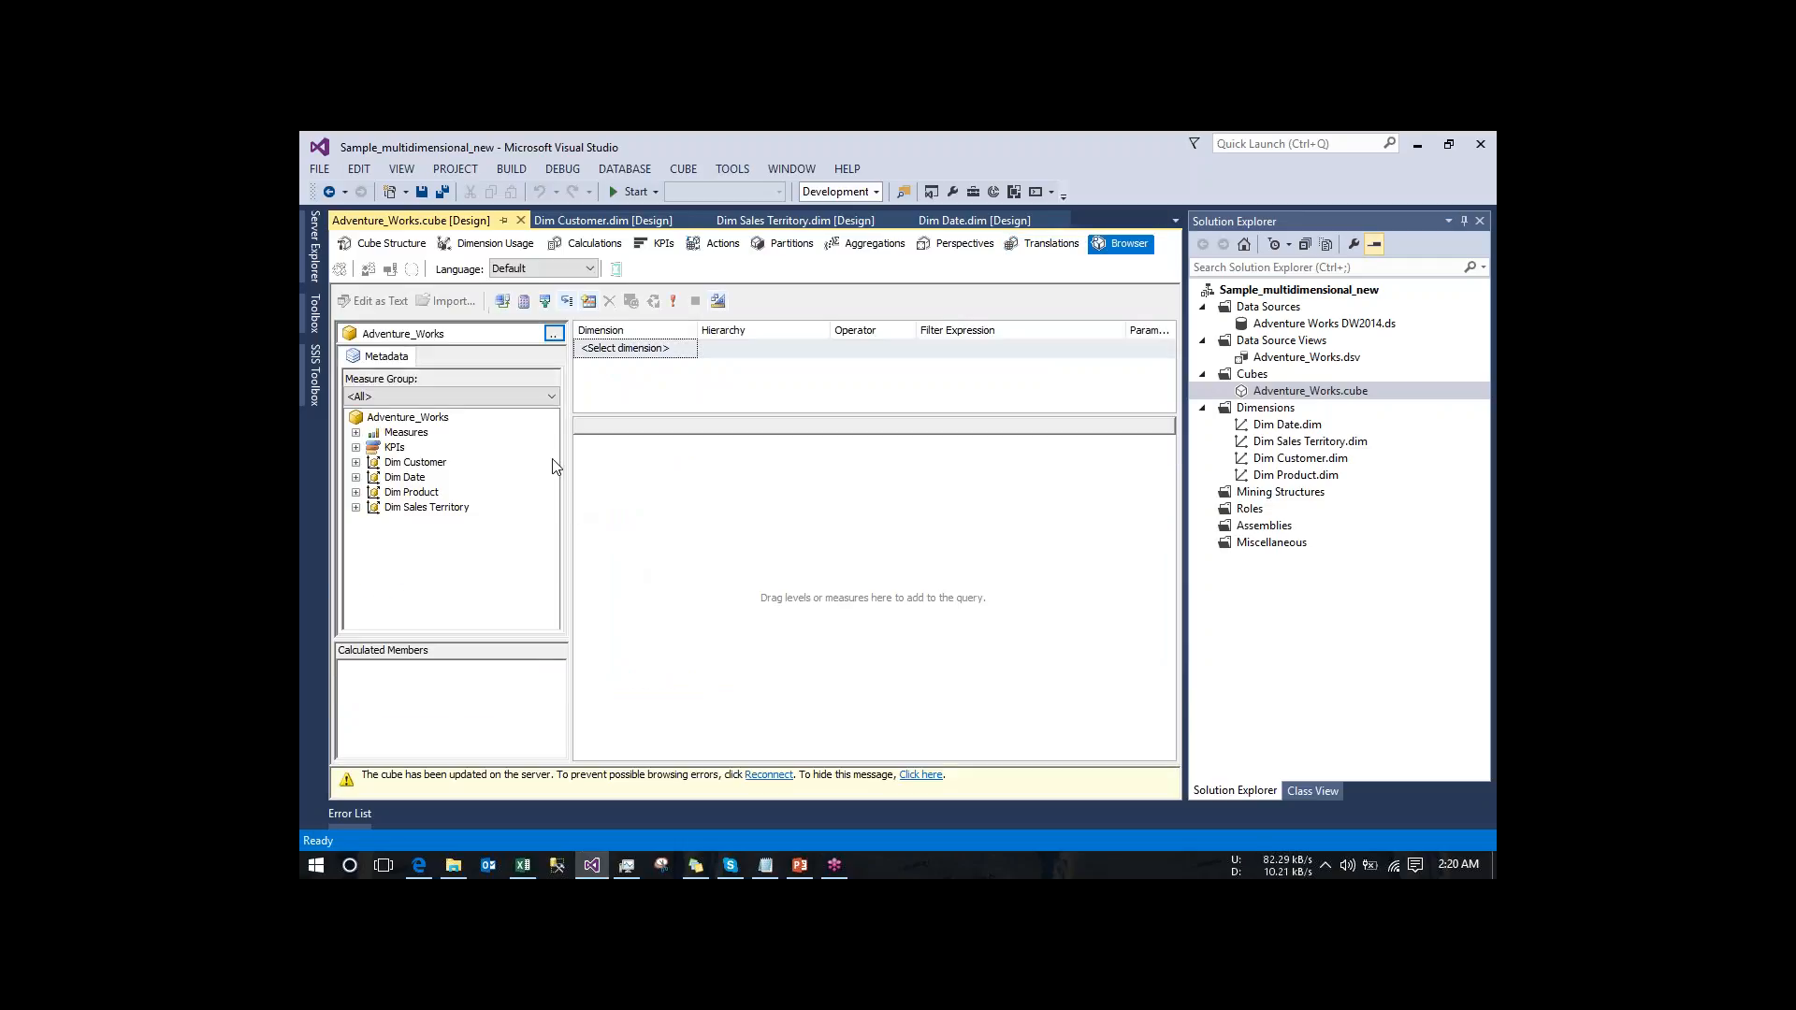
{"action": "left_click", "coordinate": [356, 447]}
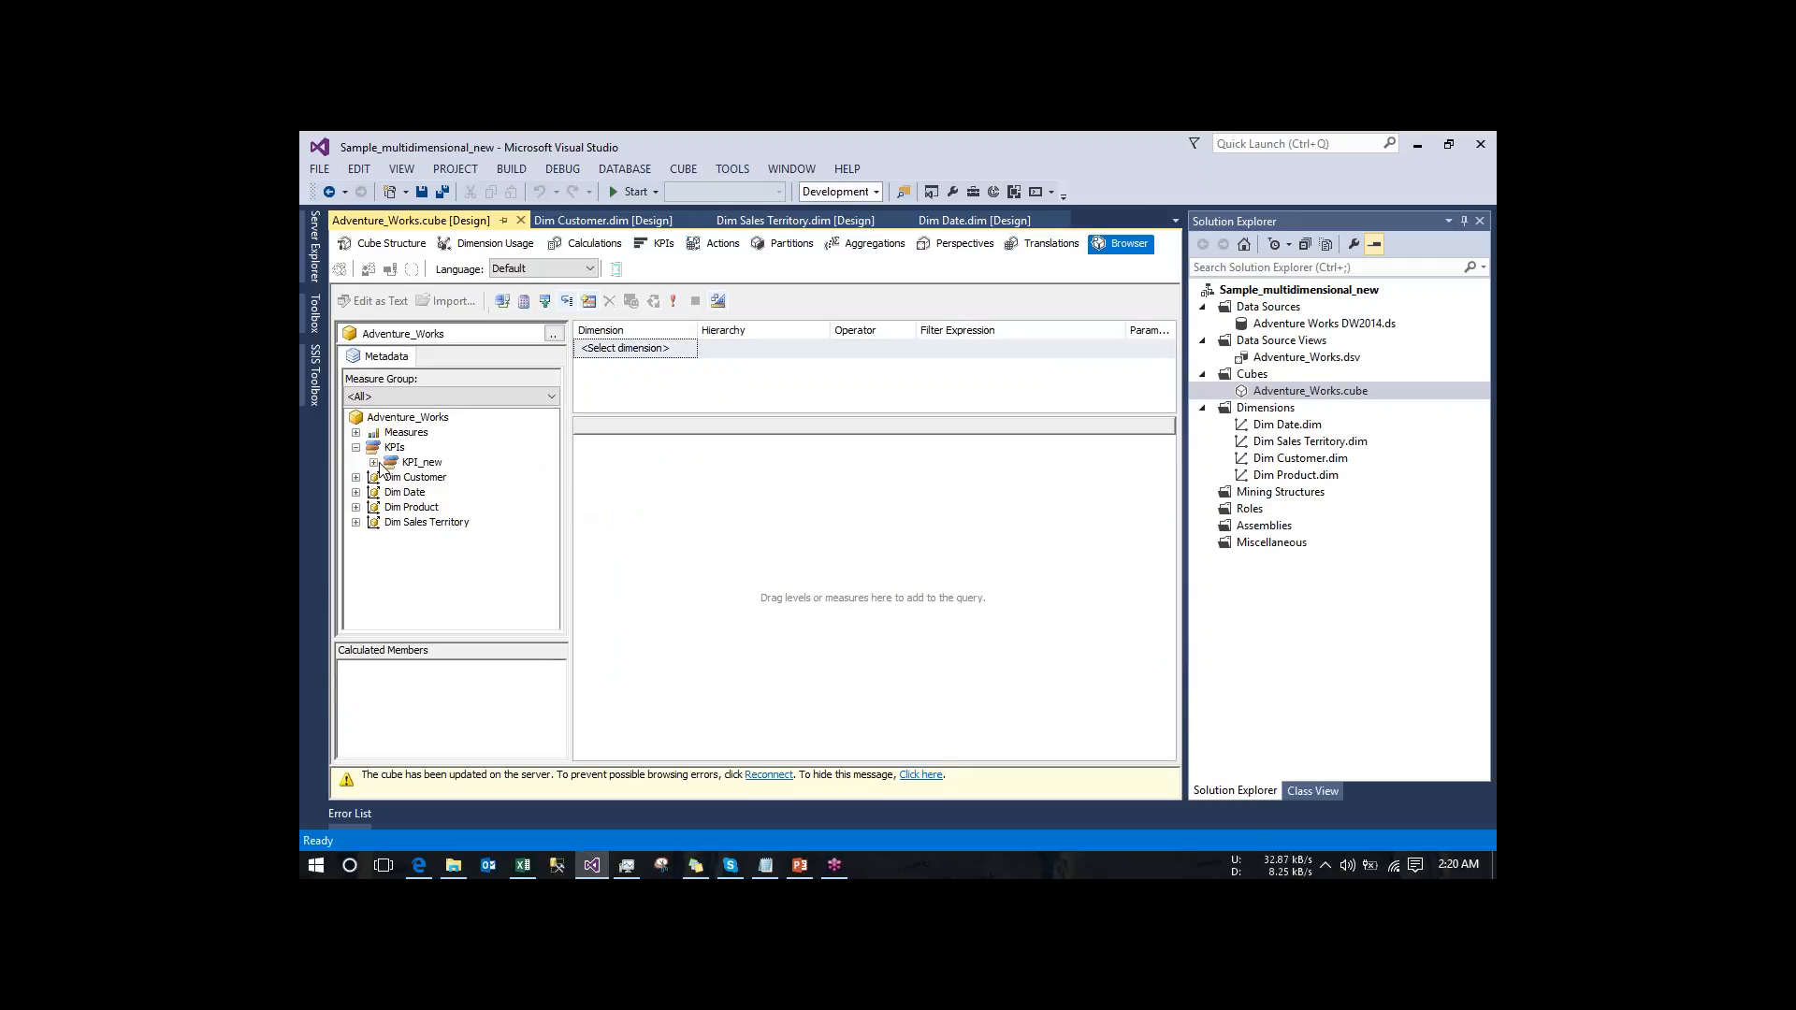
{"action": "left_click", "coordinate": [374, 463]}
{"action": "left_click_drag", "start_coordinate": [420, 479], "coordinate": [654, 491]}
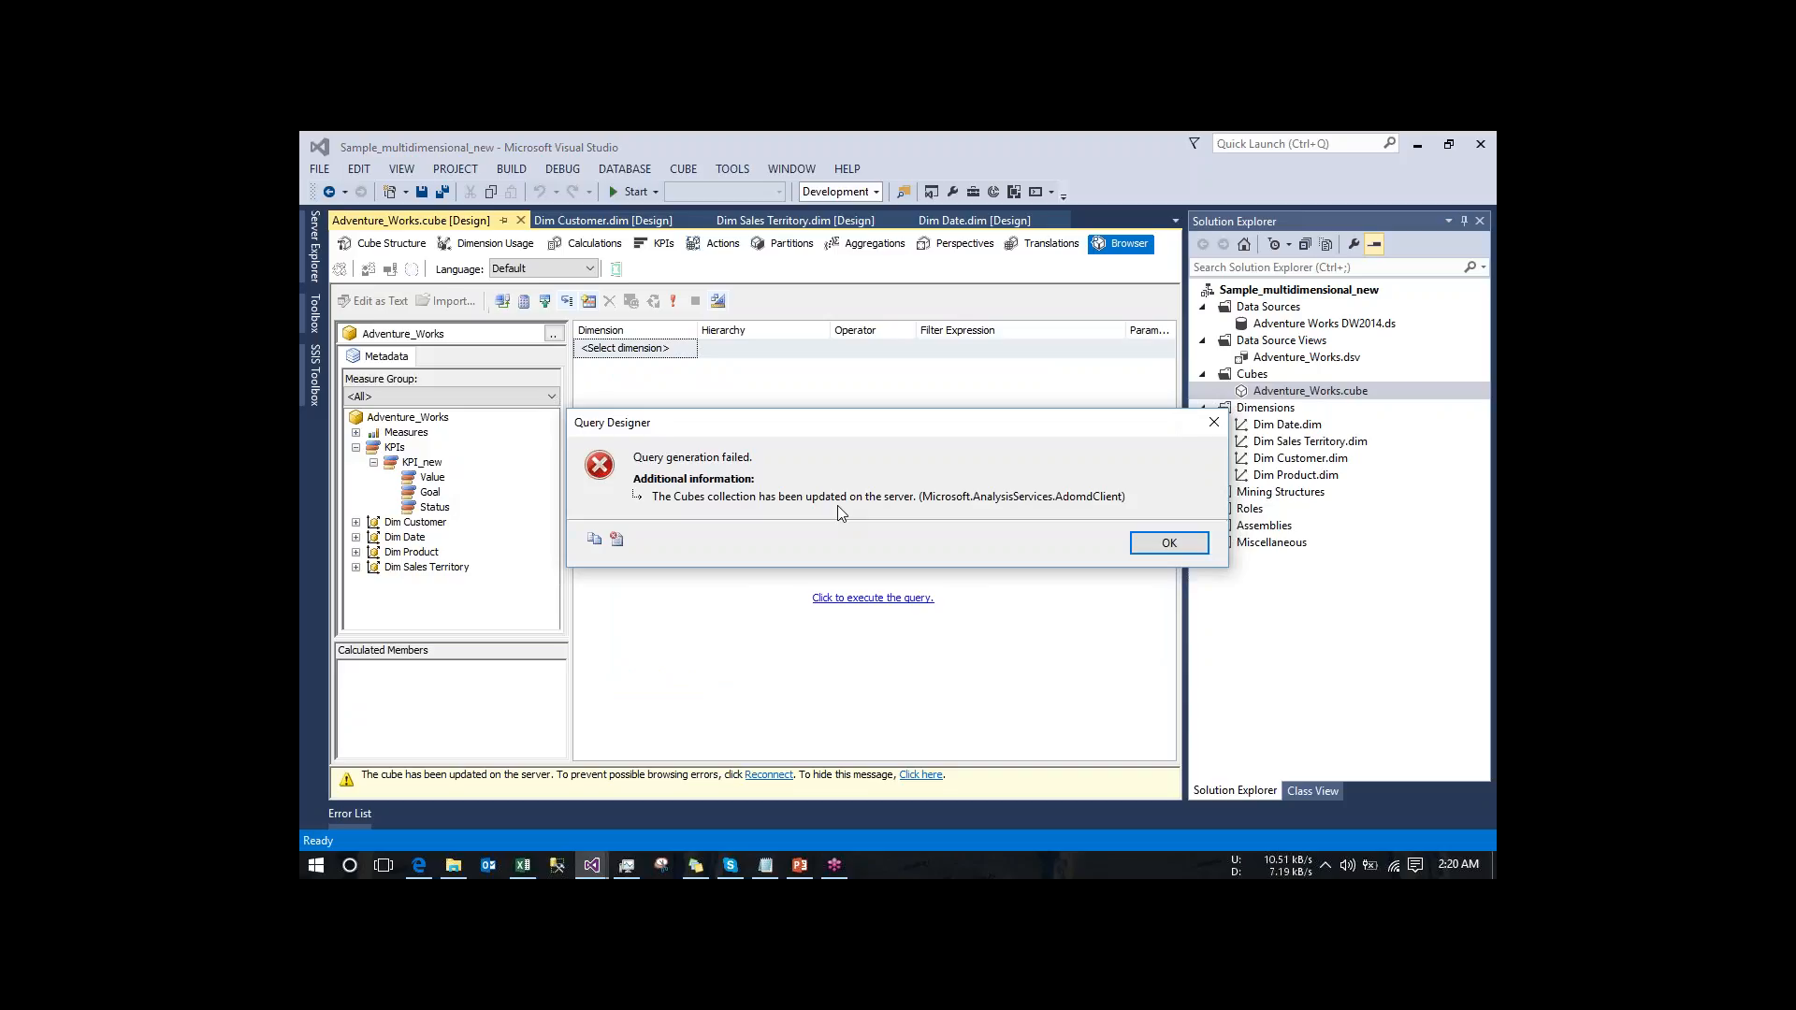
{"action": "left_click", "coordinate": [1168, 544]}
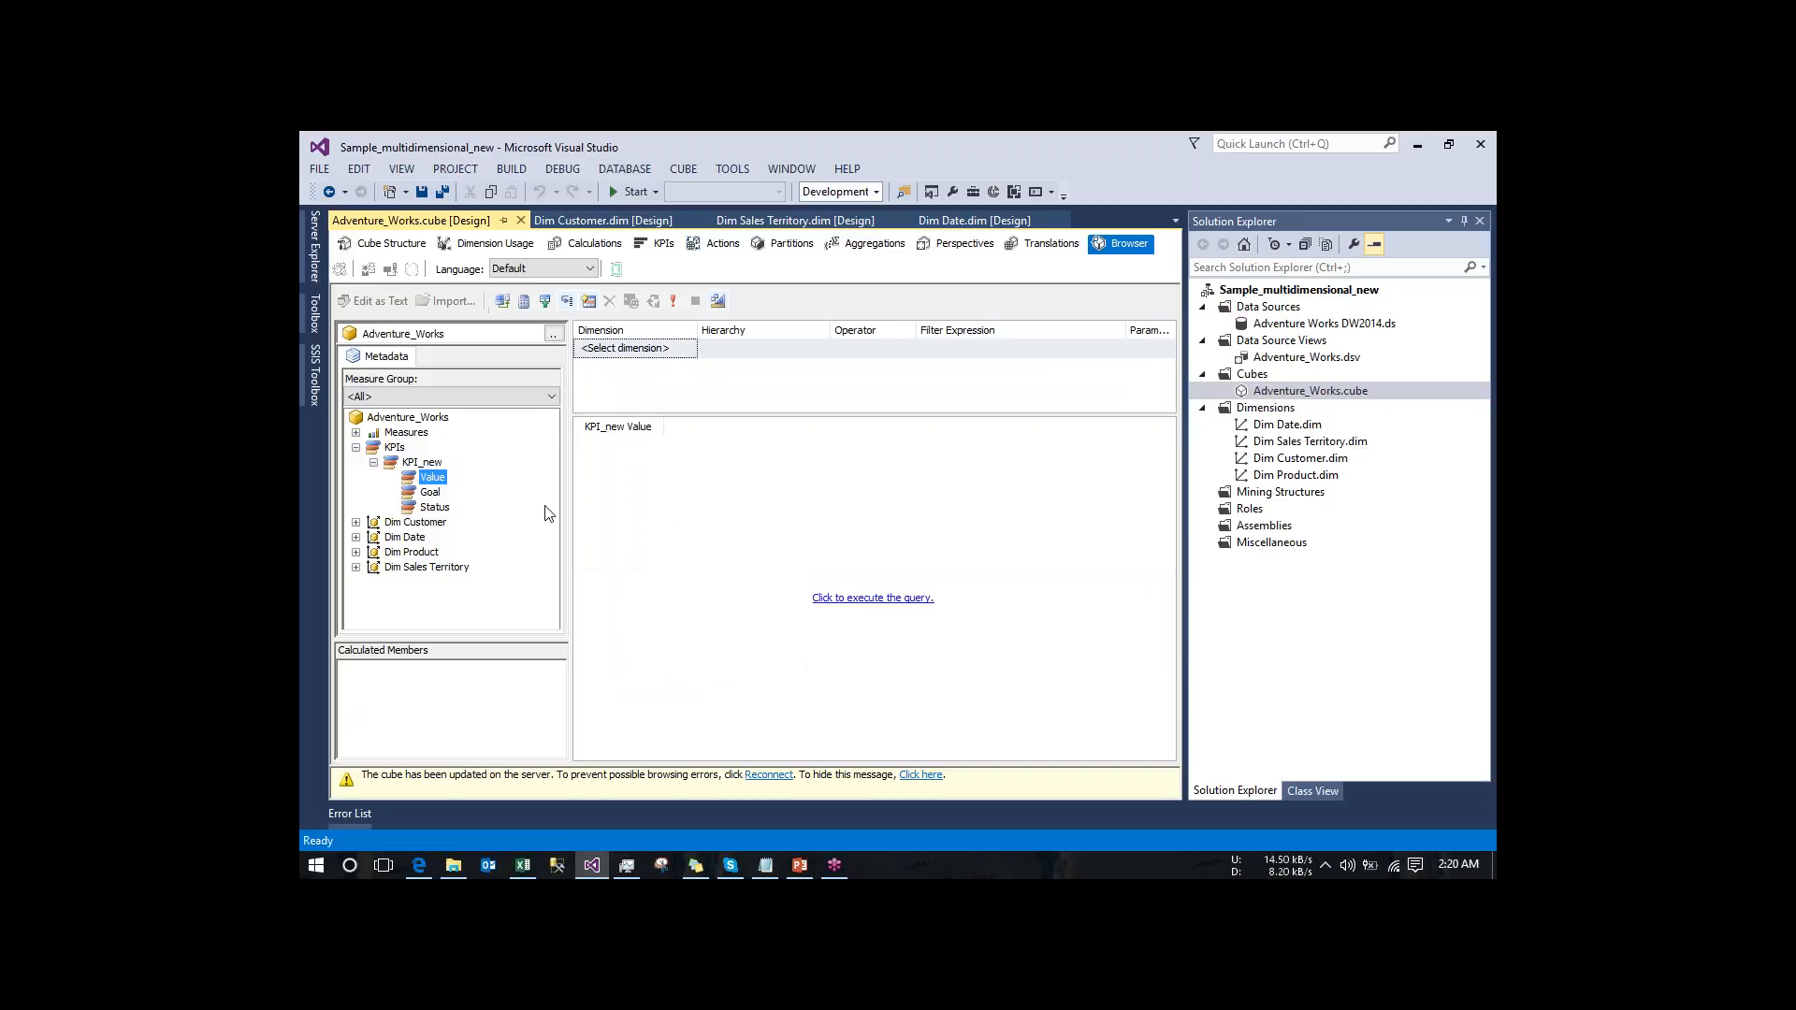
{"action": "left_click", "coordinate": [876, 599]}
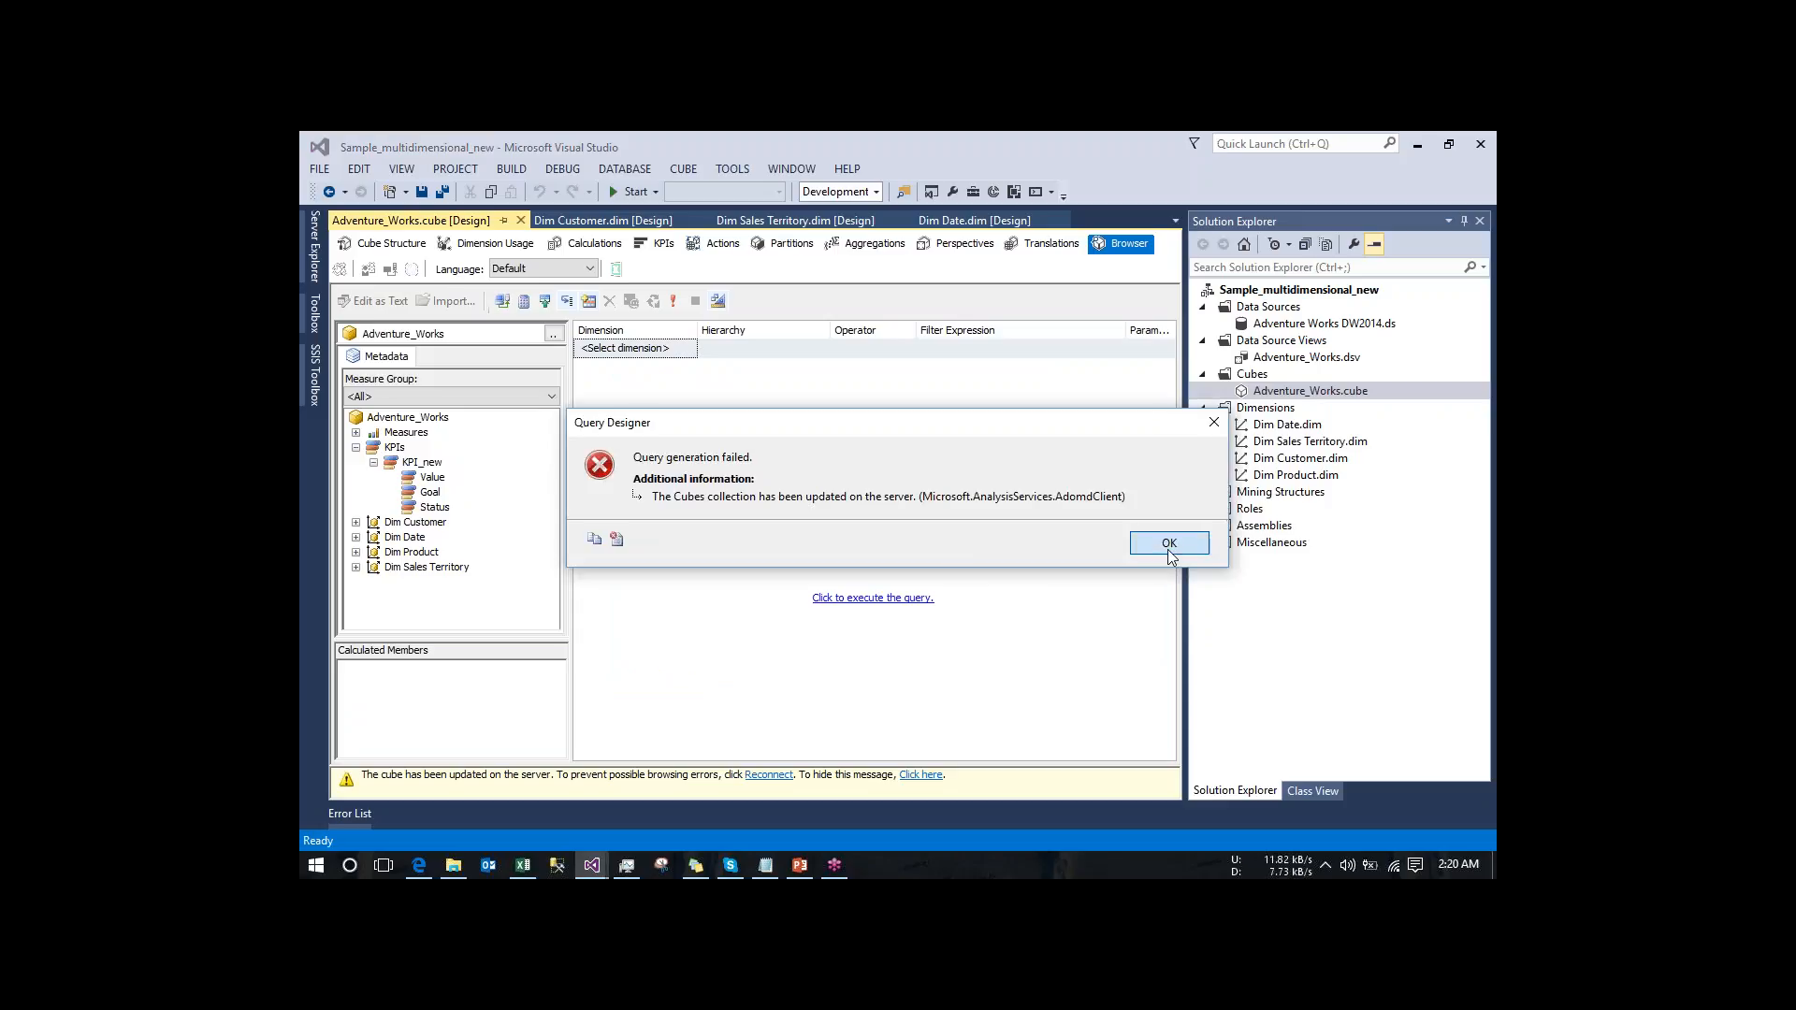
{"action": "left_click", "coordinate": [1168, 544]}
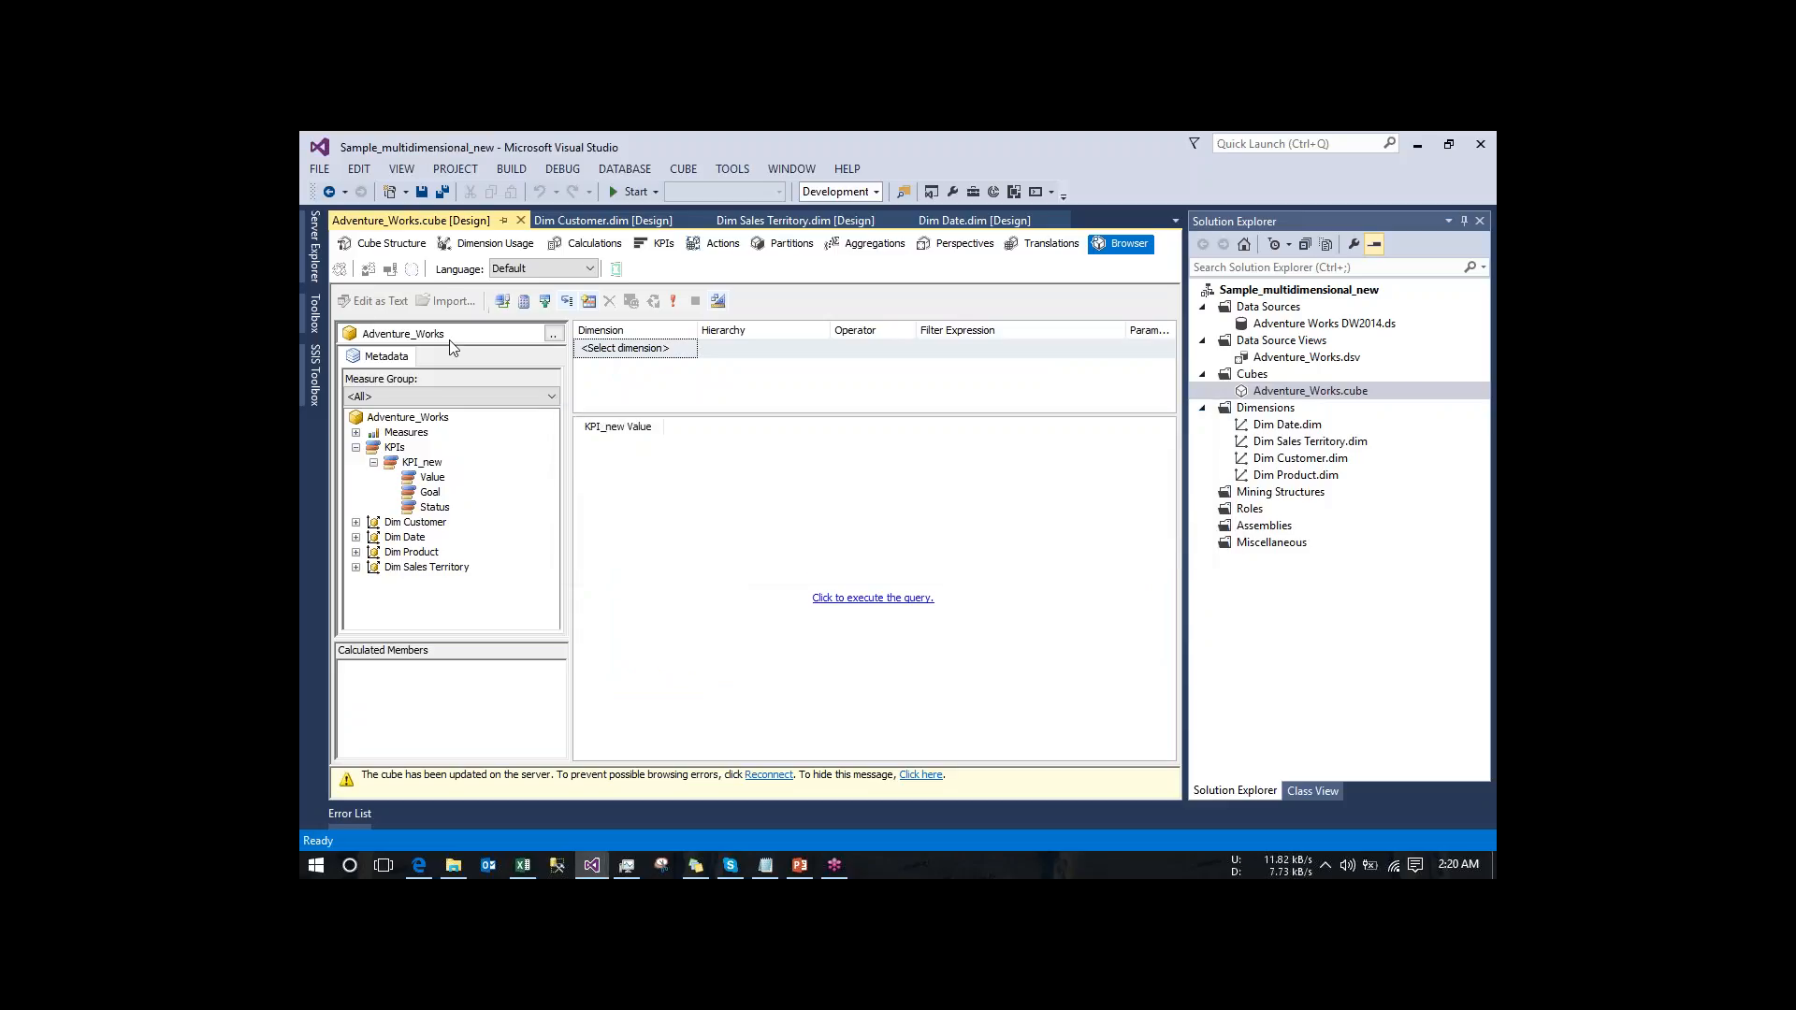
- Reconnect the cube browser and build a query of KPI_new Value, Goal and Status by Dim Customer First Name
{"action": "left_click", "coordinate": [391, 270]}
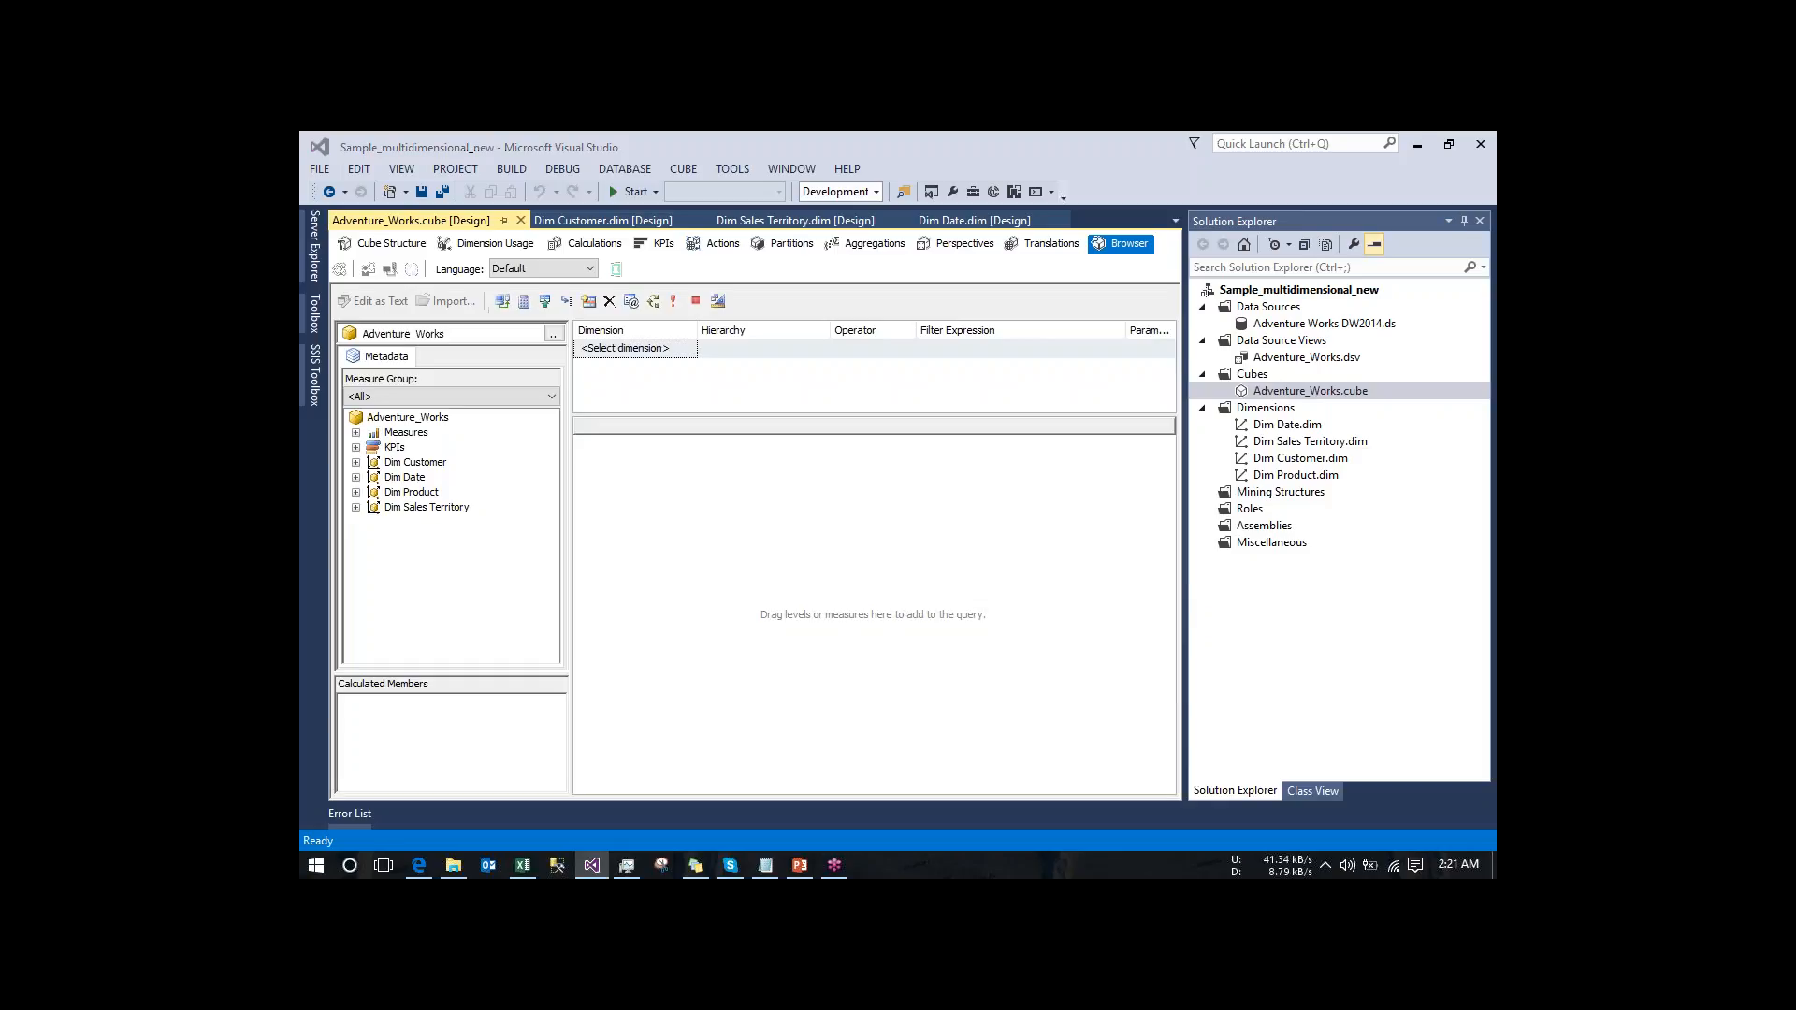
{"action": "left_click", "coordinate": [355, 447]}
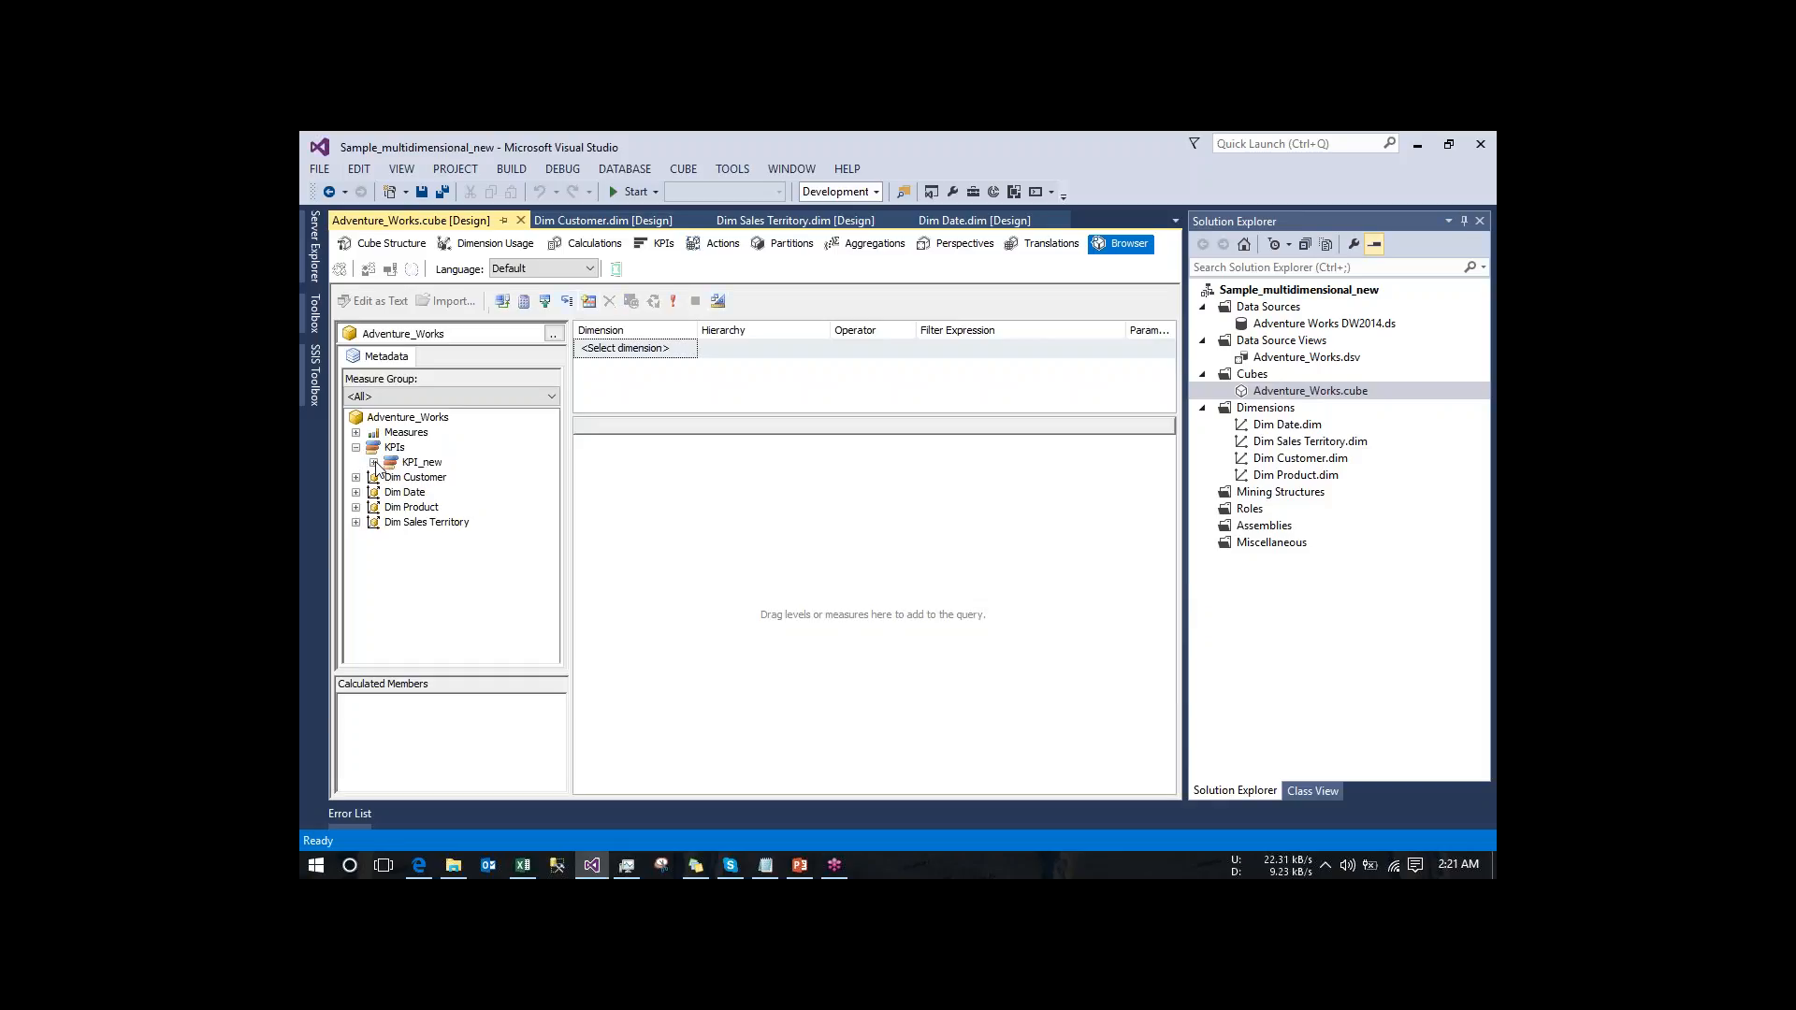
{"action": "left_click", "coordinate": [373, 462]}
{"action": "left_click_drag", "start_coordinate": [432, 477], "coordinate": [629, 508]}
{"action": "left_click", "coordinate": [431, 492]}
{"action": "left_click_drag", "start_coordinate": [430, 492], "coordinate": [692, 472]}
{"action": "left_click_drag", "start_coordinate": [421, 506], "coordinate": [814, 433]}
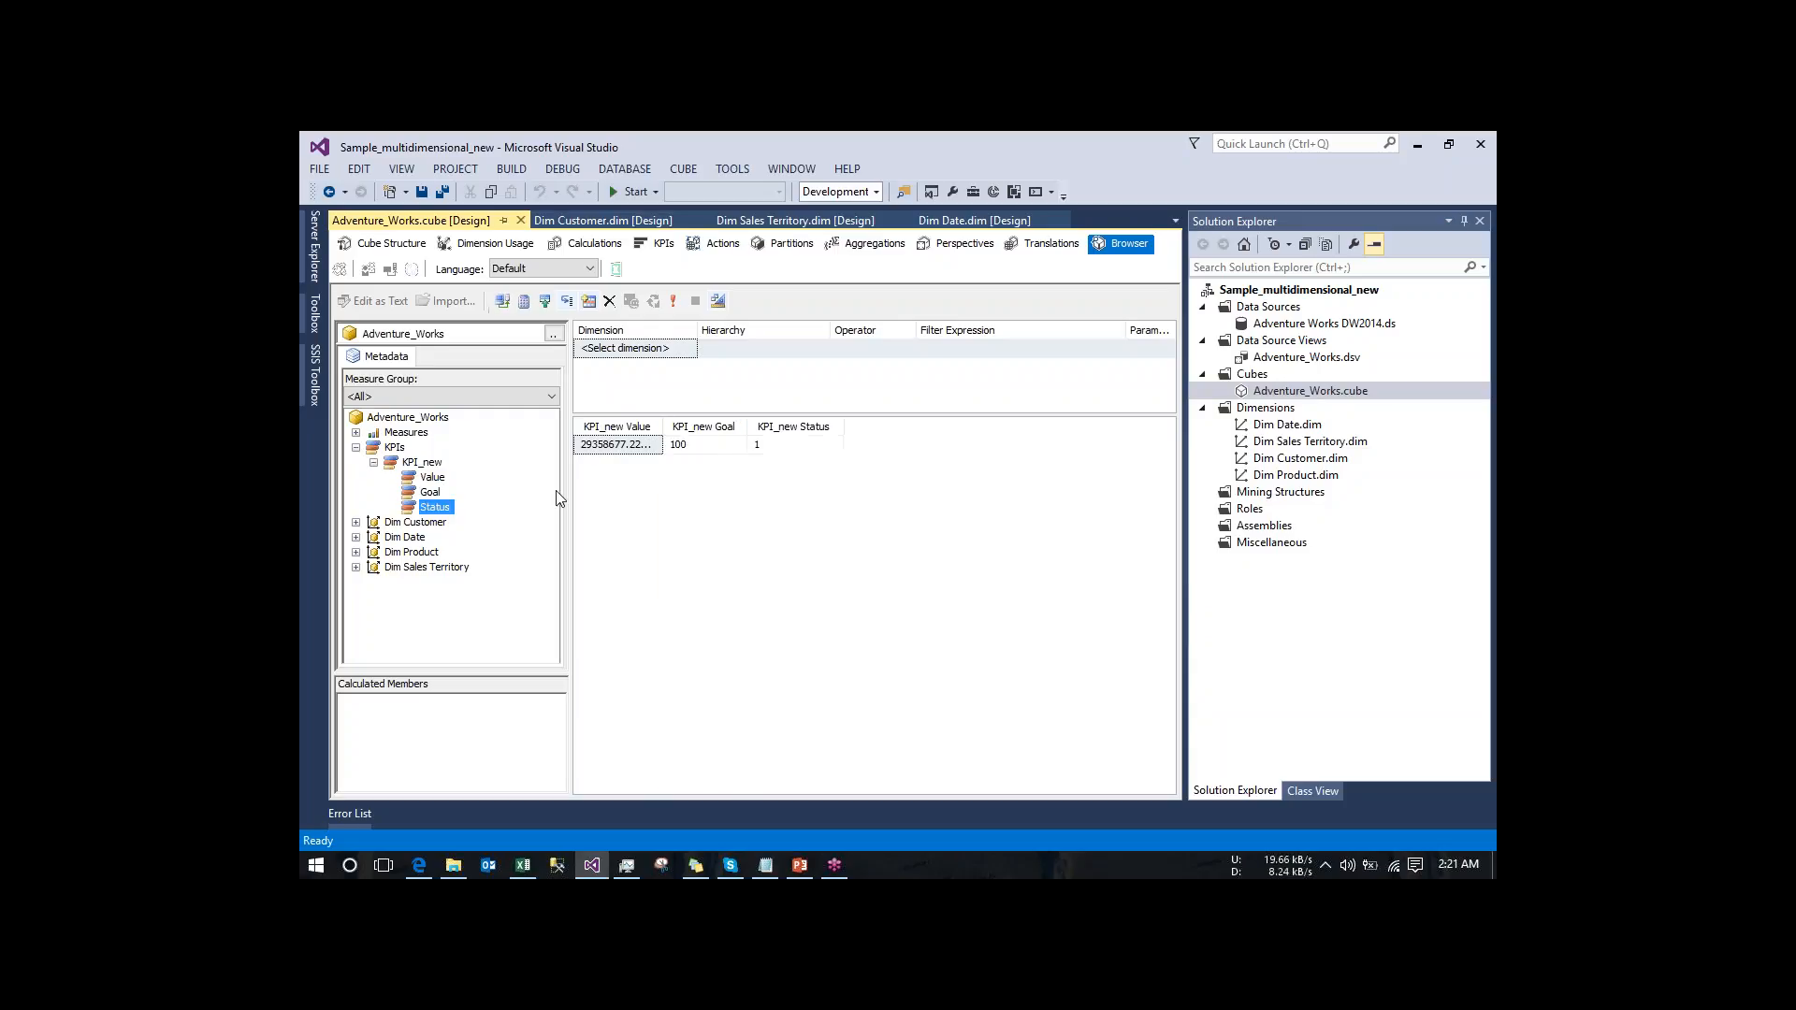
{"action": "left_click", "coordinate": [356, 522]}
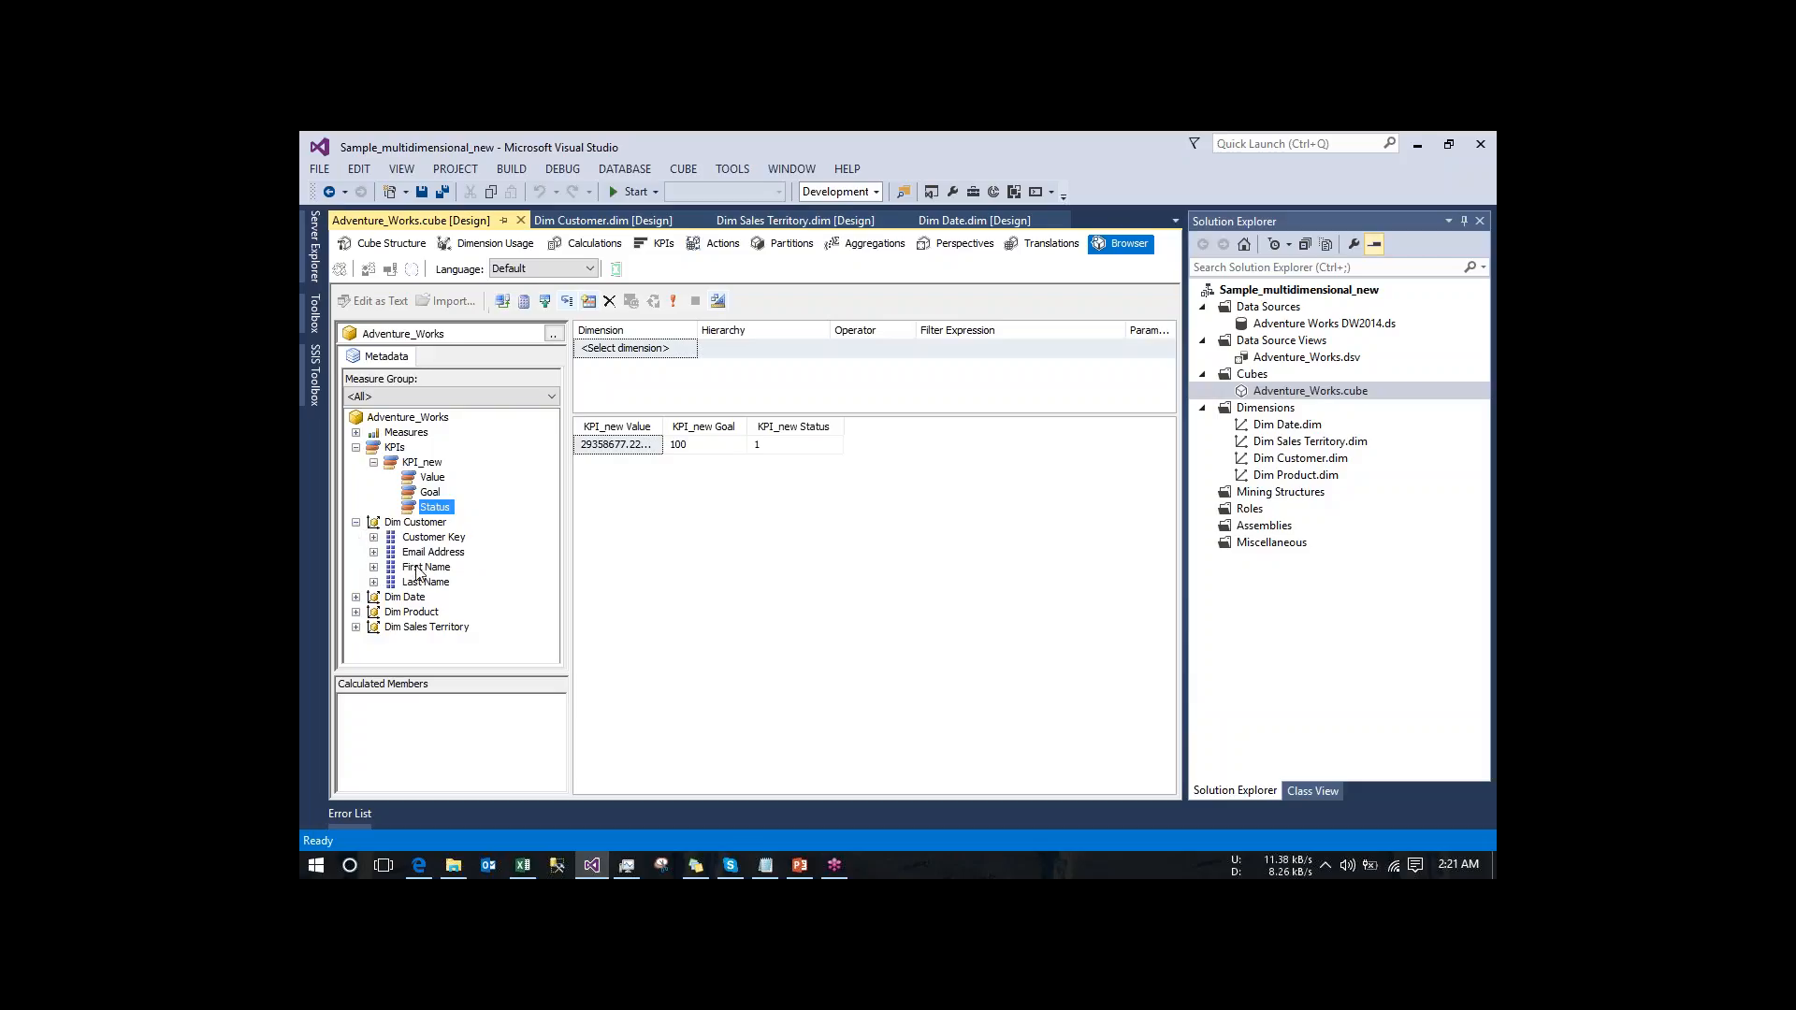
{"action": "left_click_drag", "start_coordinate": [422, 567], "coordinate": [591, 466]}
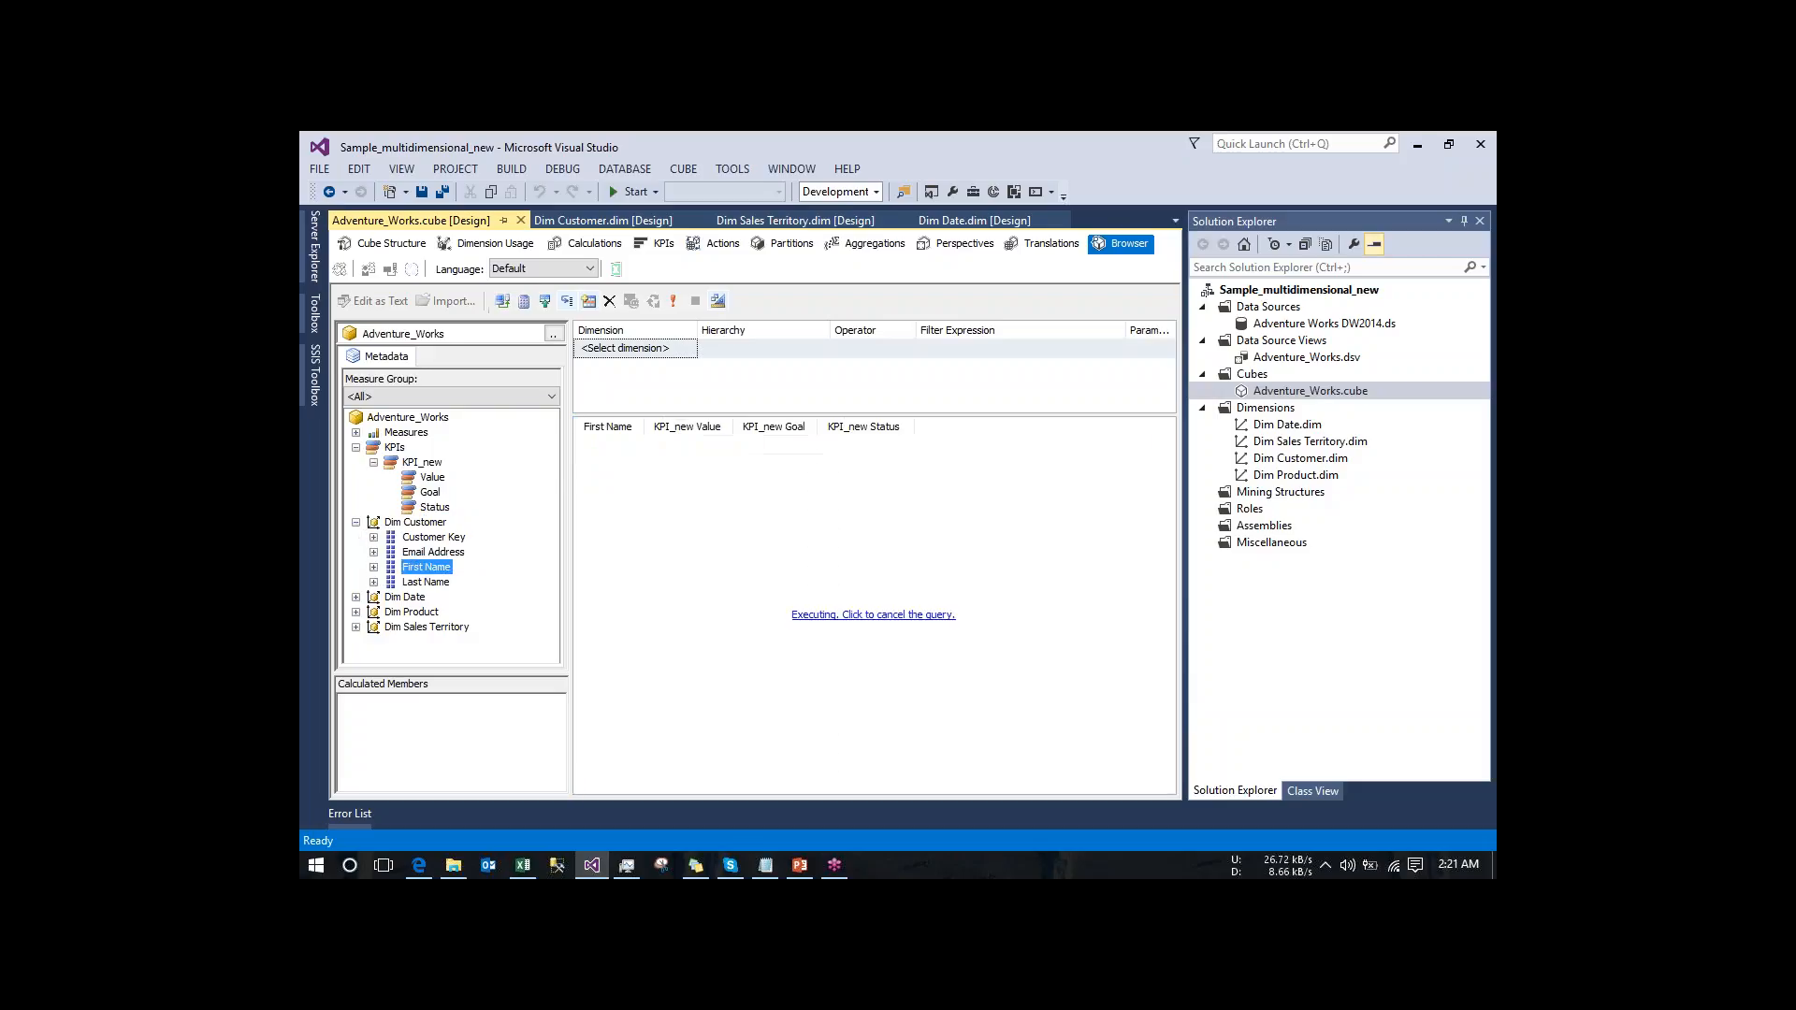
- Check the commands available on the KPI_new Value results for the drillthrough action
{"action": "right_click", "coordinate": [670, 467]}
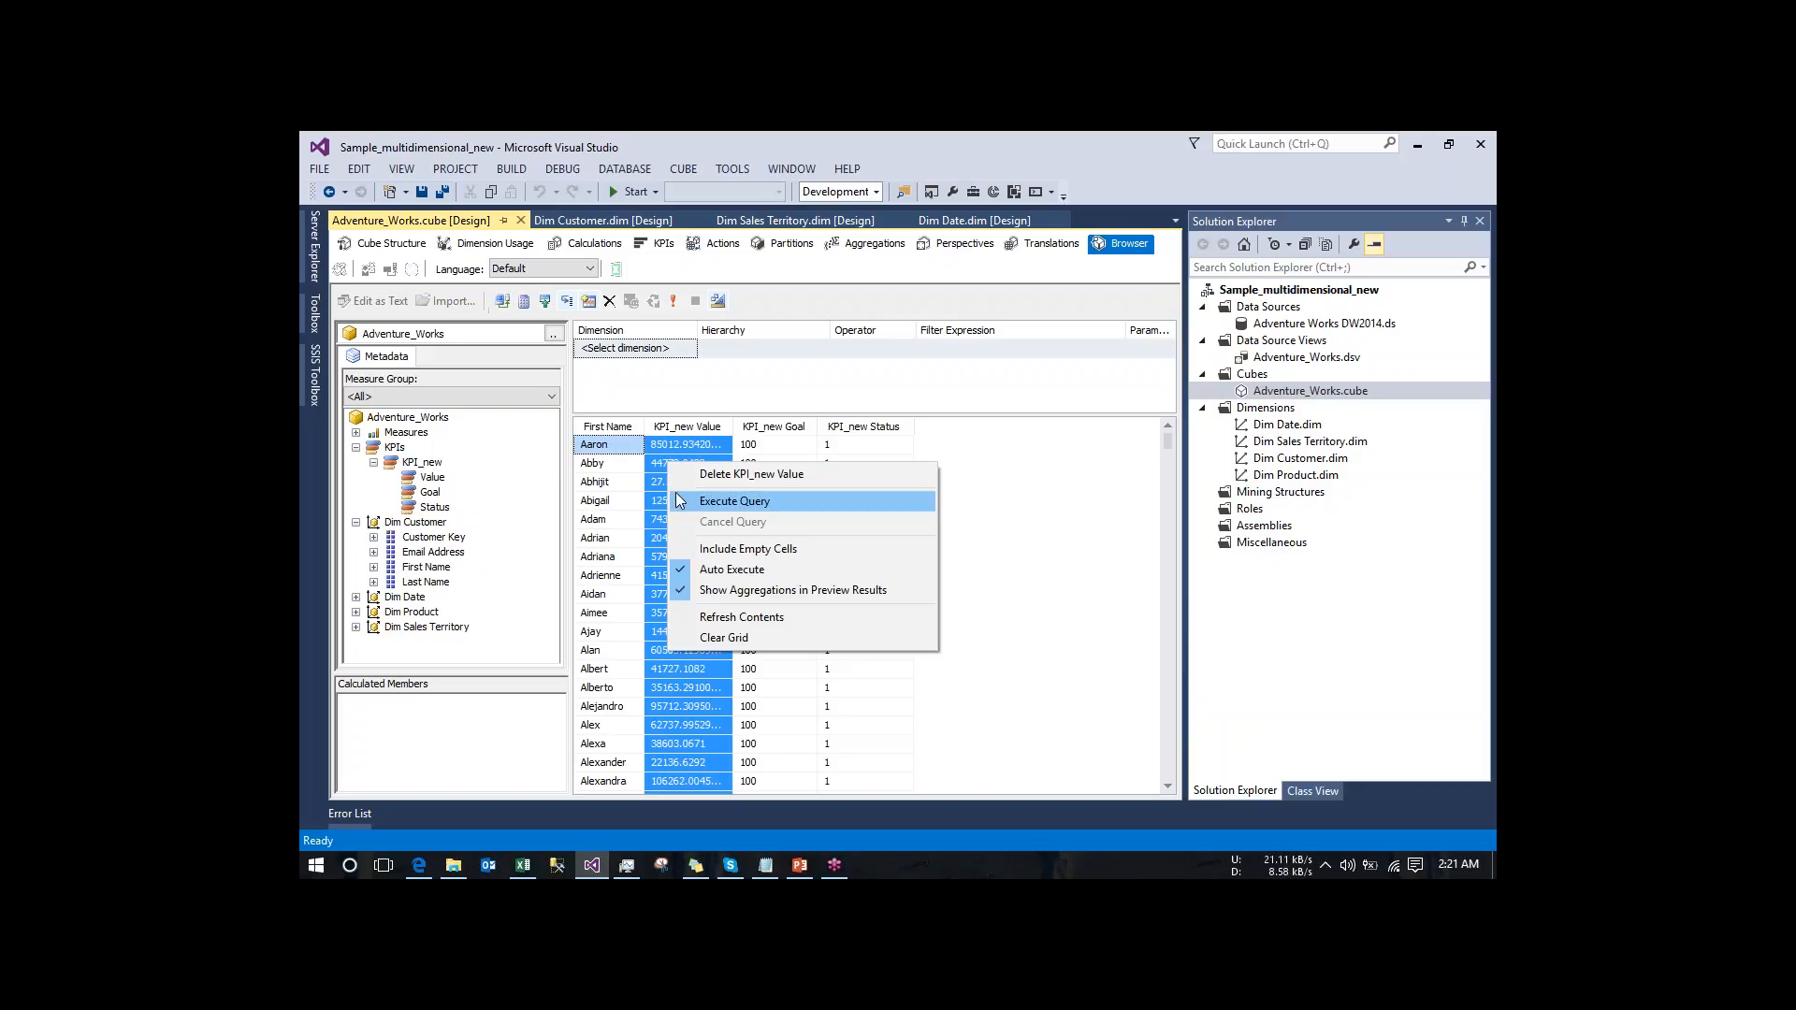
{"action": "left_click", "coordinate": [664, 521]}
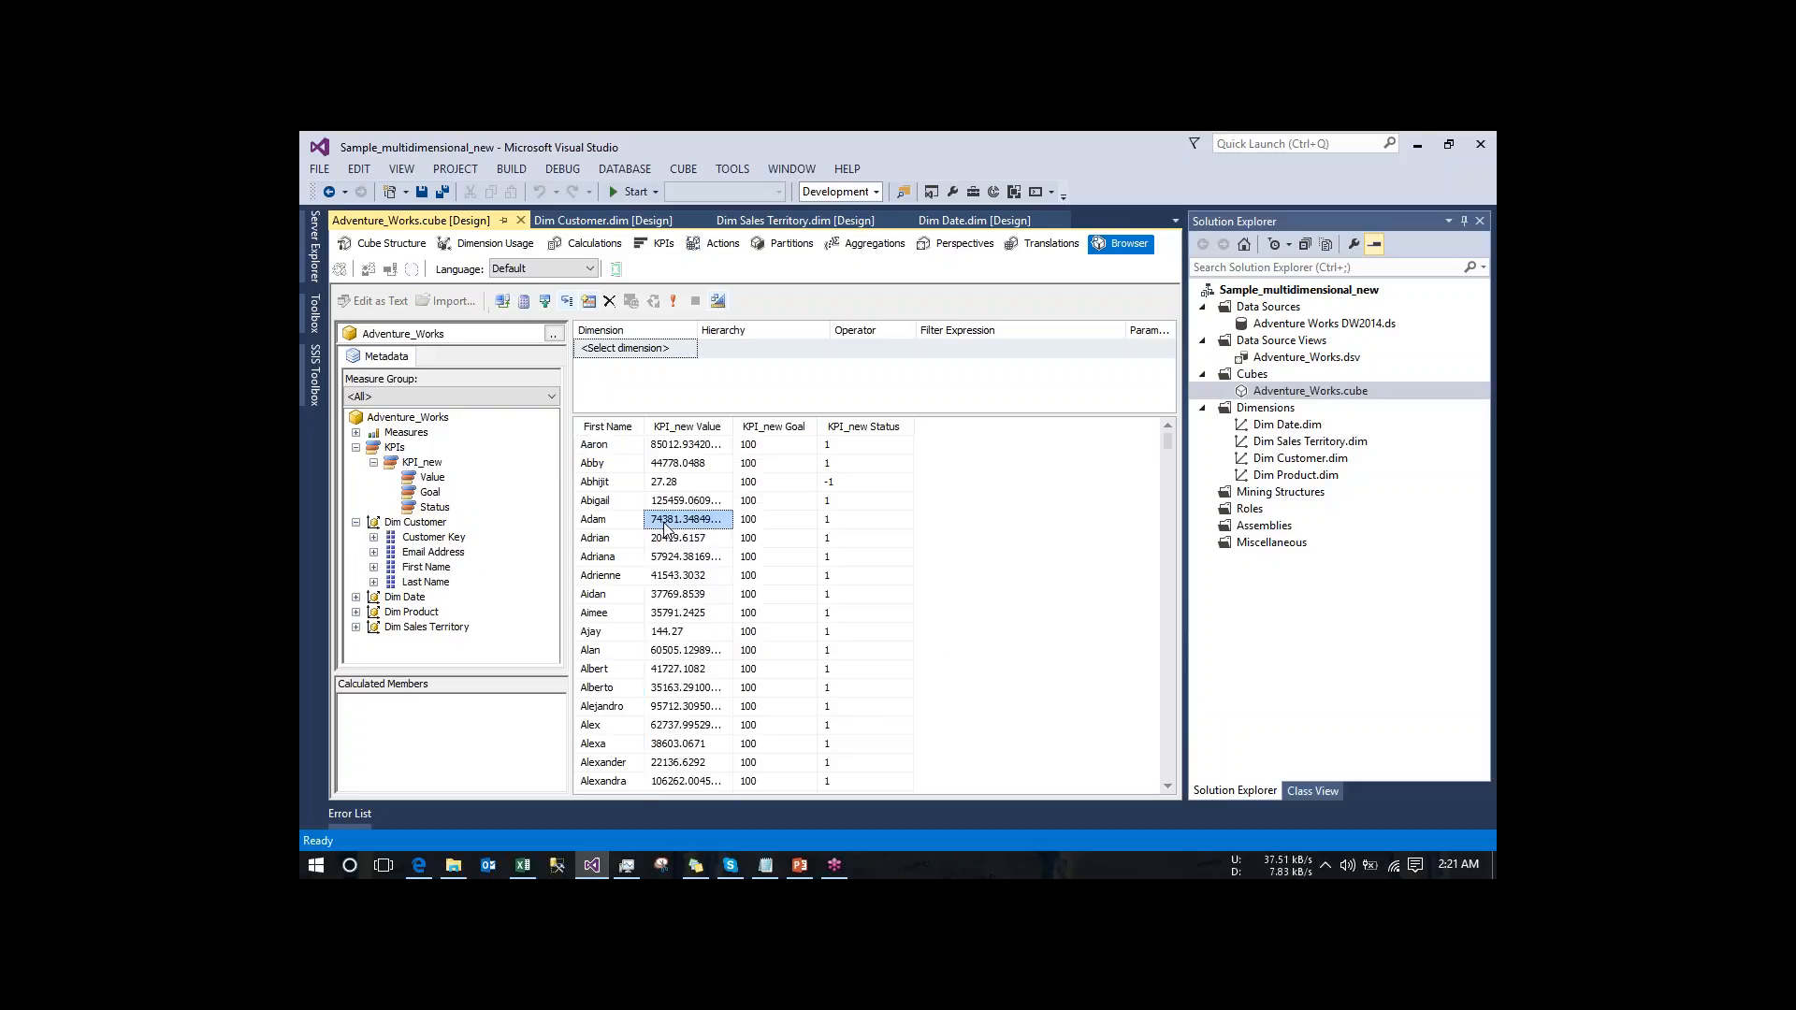
{"action": "right_click", "coordinate": [665, 526]}
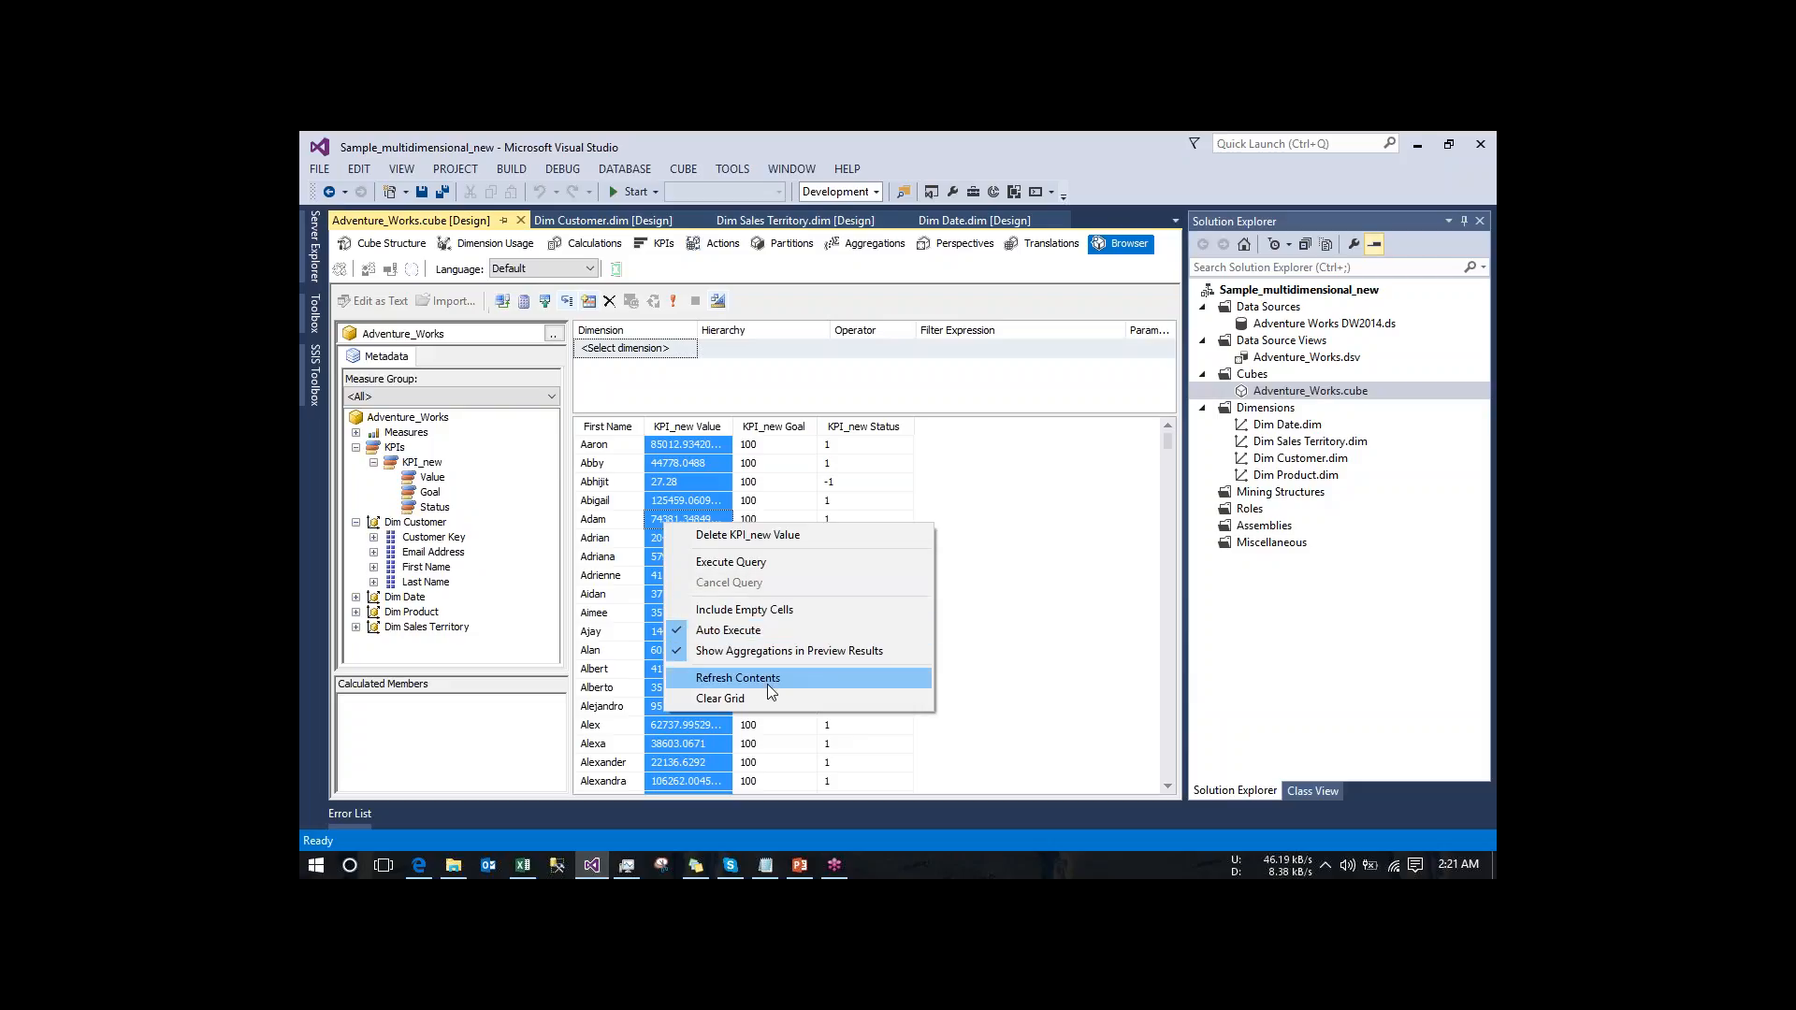
- Check the commands available on the First Name and KPI_new Value columns of the cube browser results for the drillthrough action
{"action": "left_click", "coordinate": [587, 574]}
{"action": "right_click", "coordinate": [587, 579]}
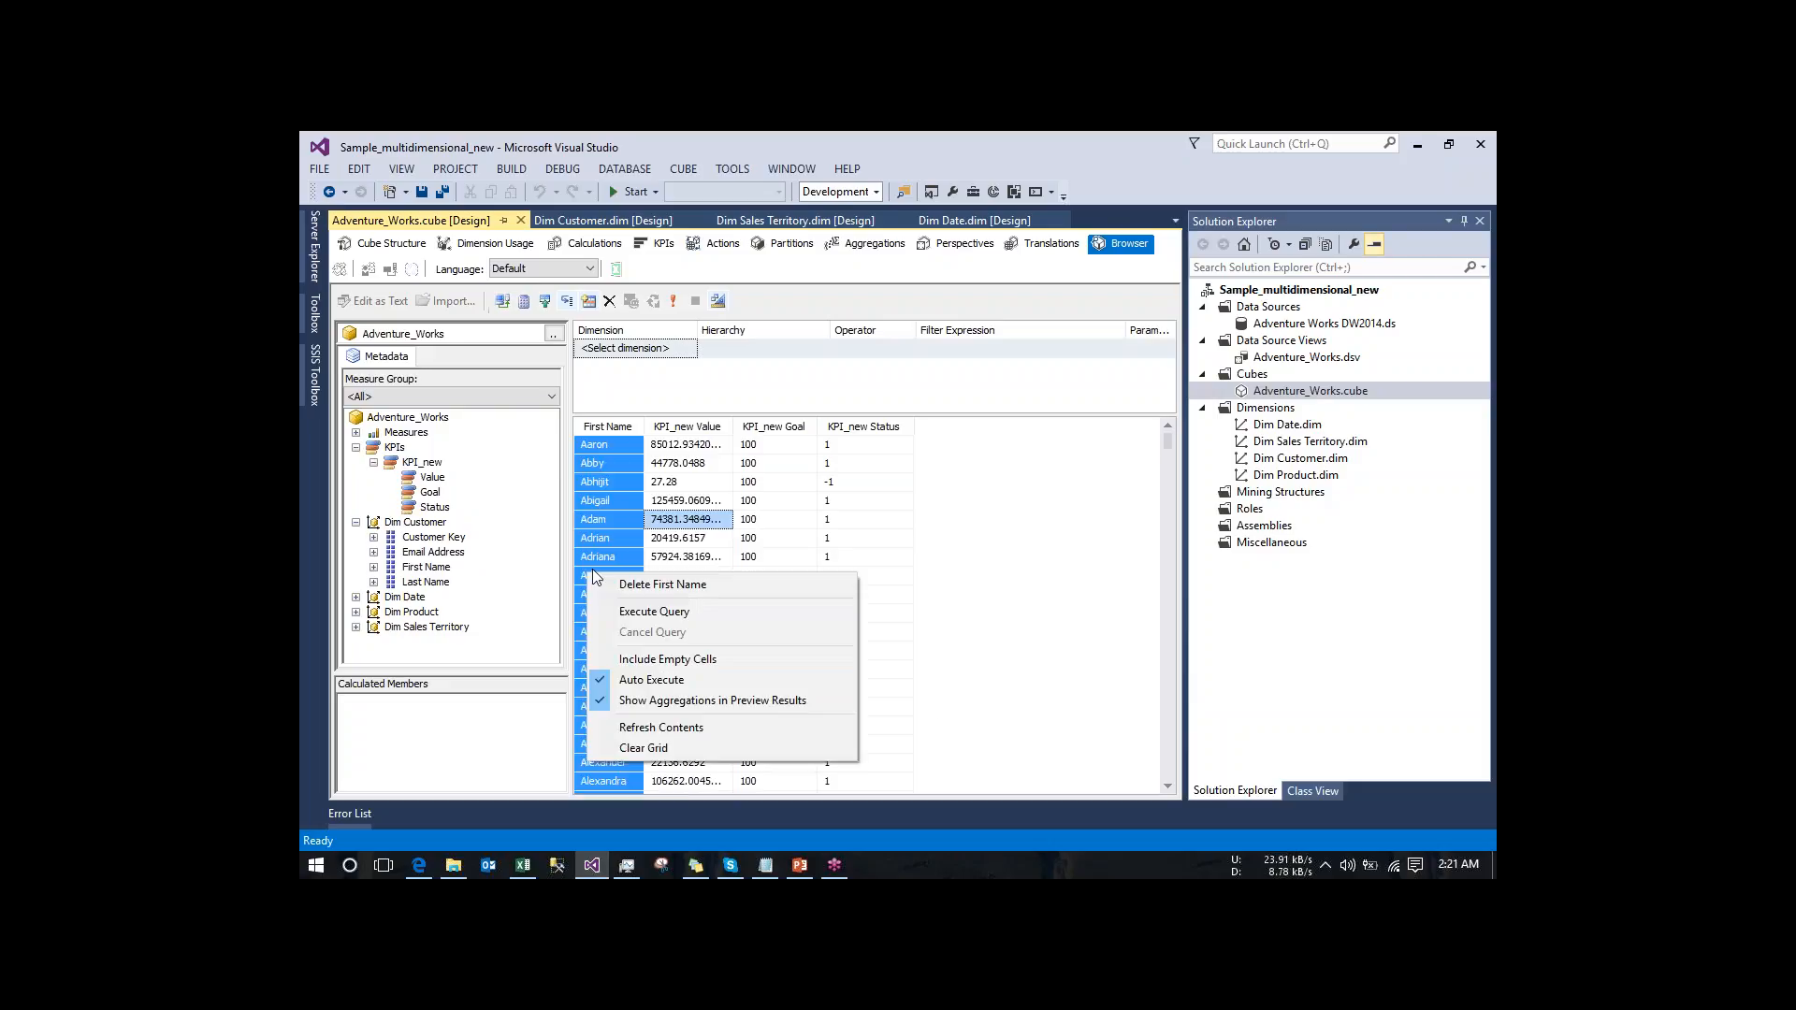
{"action": "left_click", "coordinate": [722, 522]}
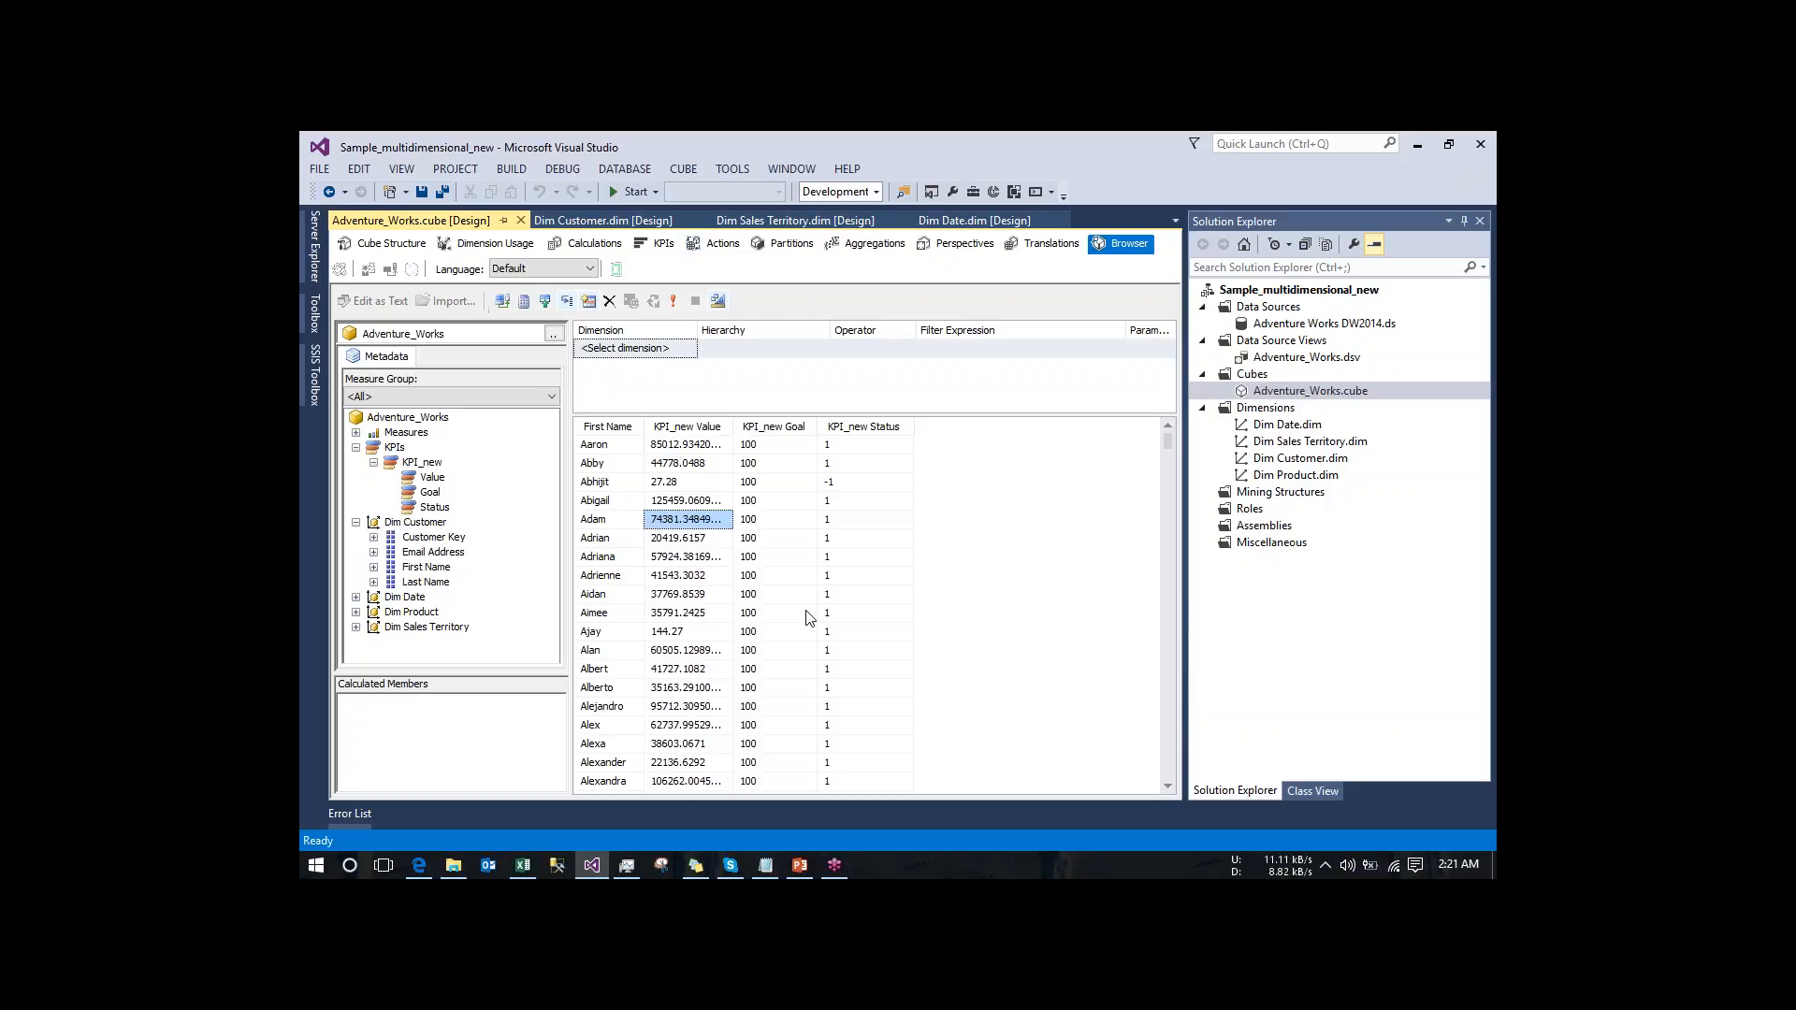
{"action": "right_click", "coordinate": [680, 576]}
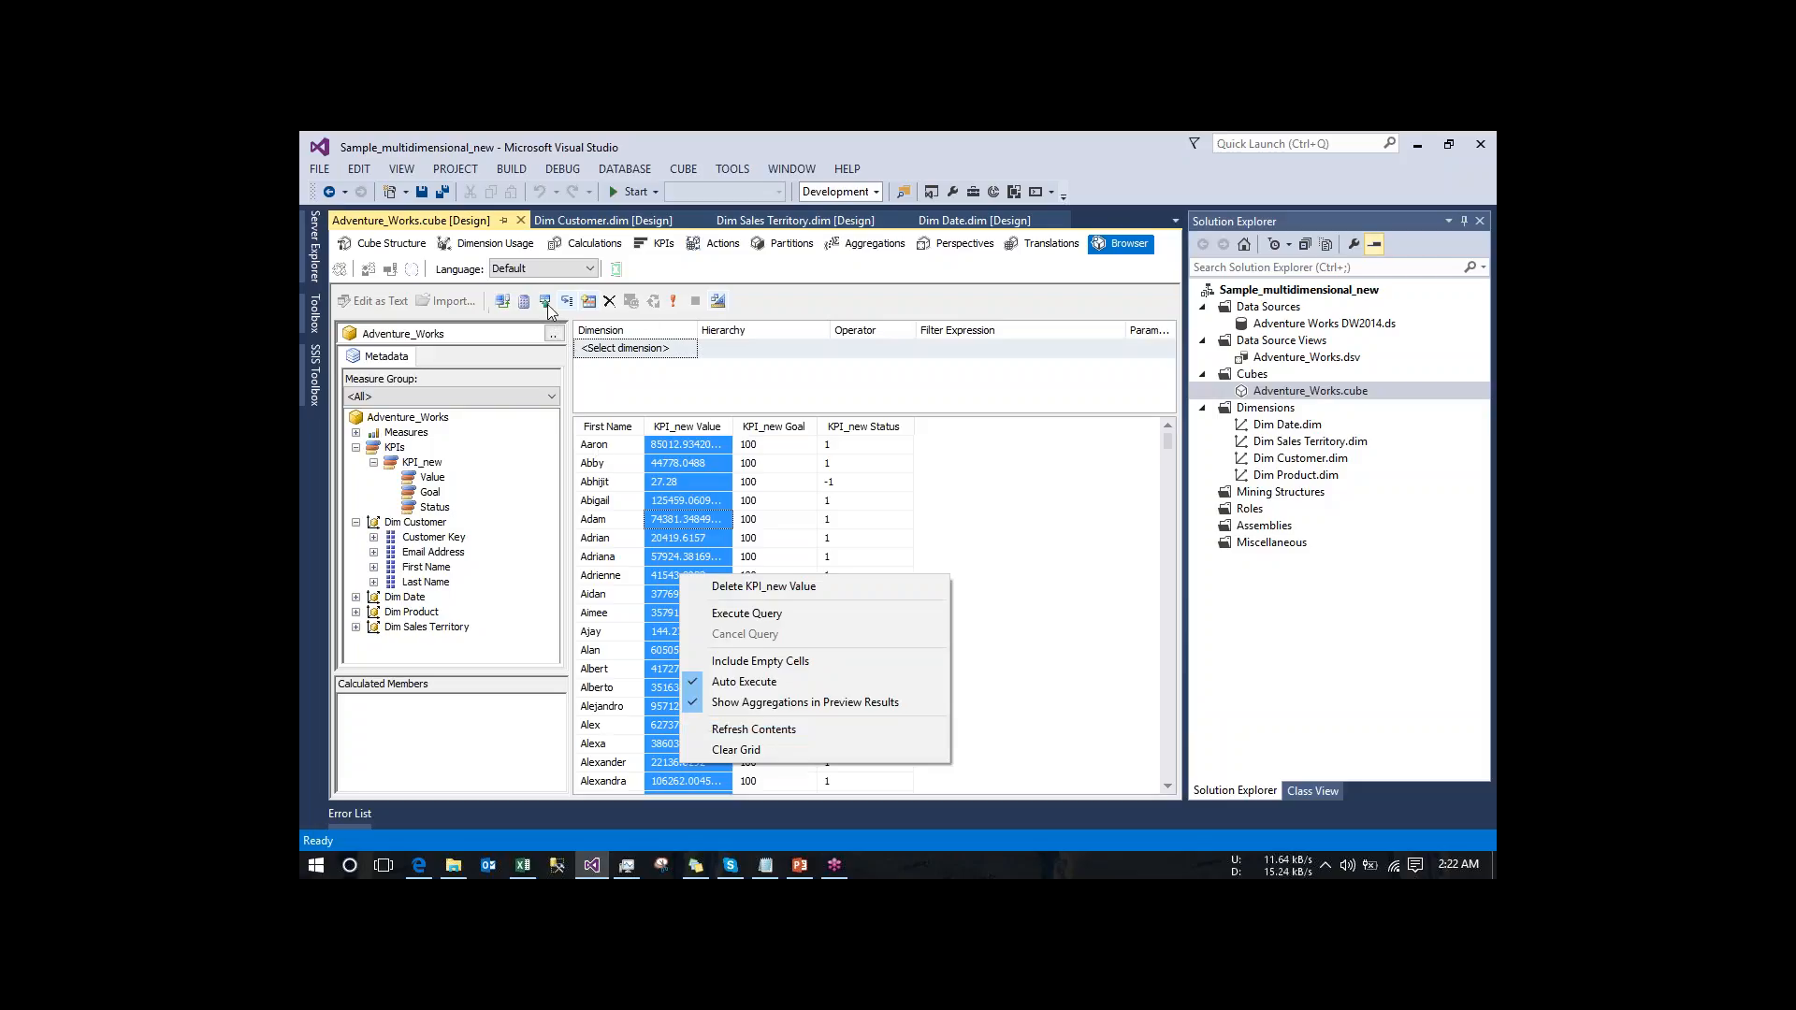
{"action": "left_click", "coordinate": [789, 399]}
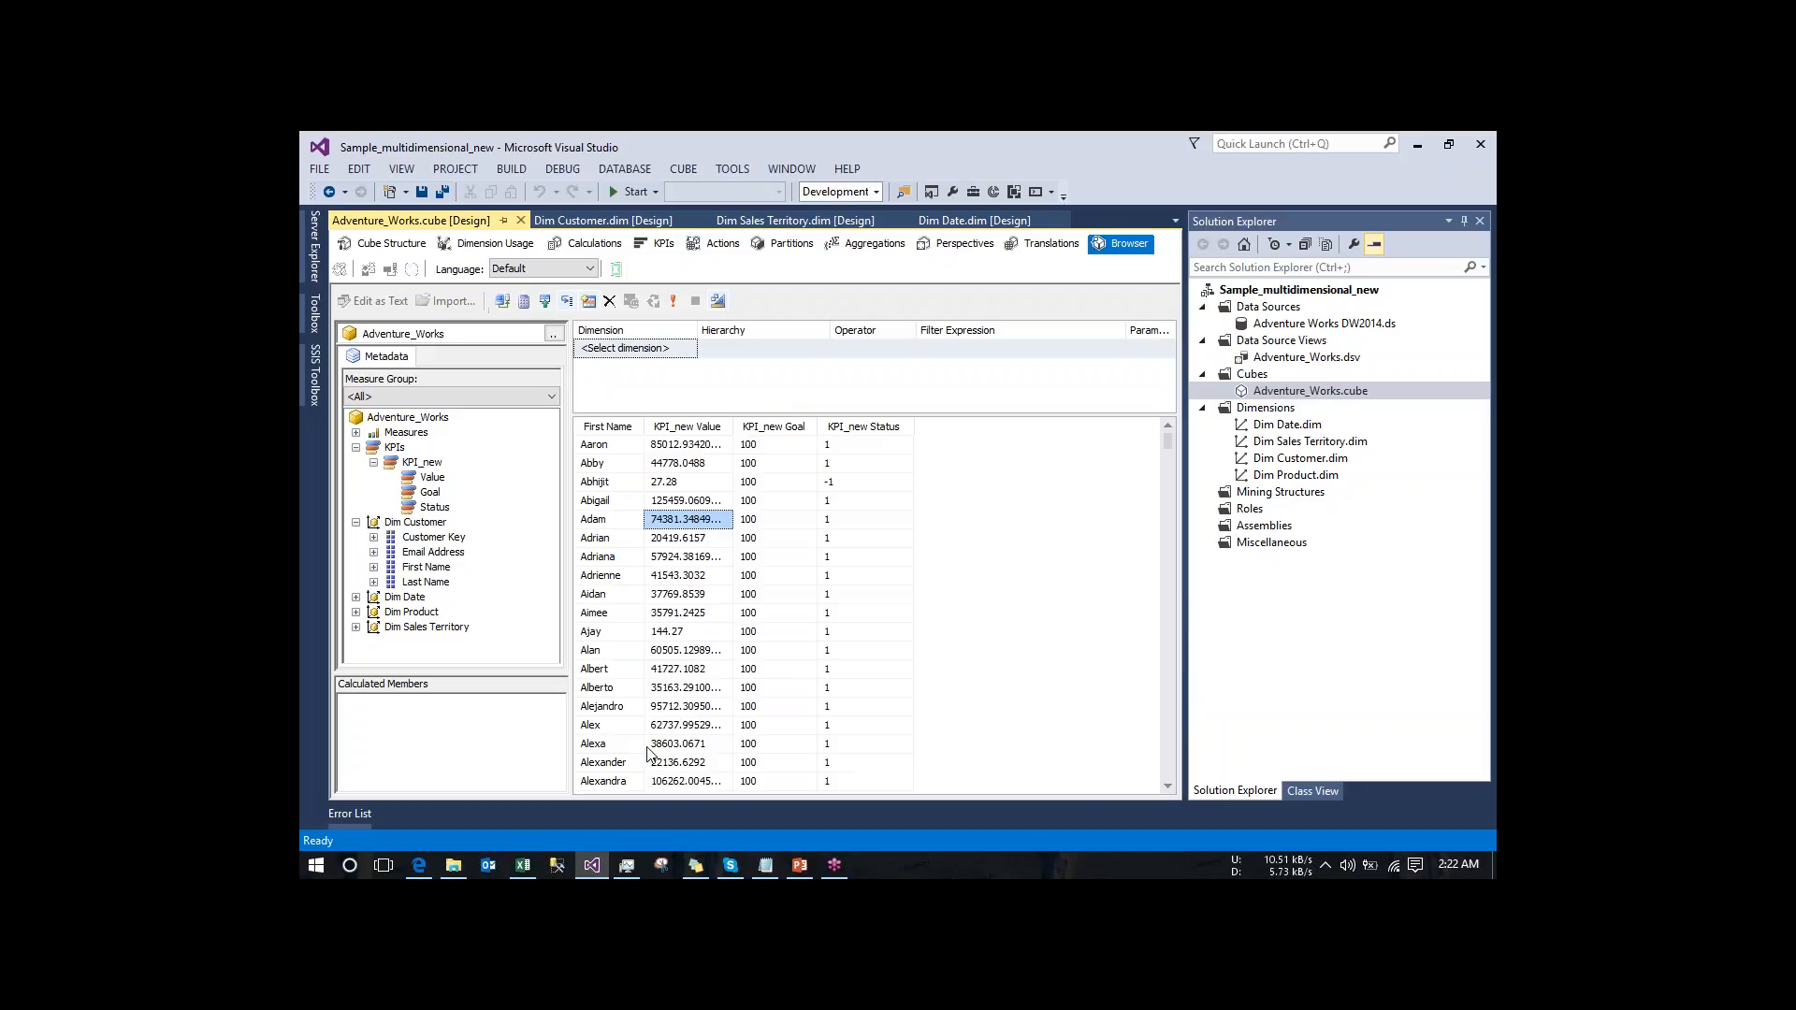
- Review the tmpDEC3 PivotTable in Excel and the Drillthrough Action_test definition in the Visual Studio cube designer
{"action": "left_click", "coordinate": [529, 837]}
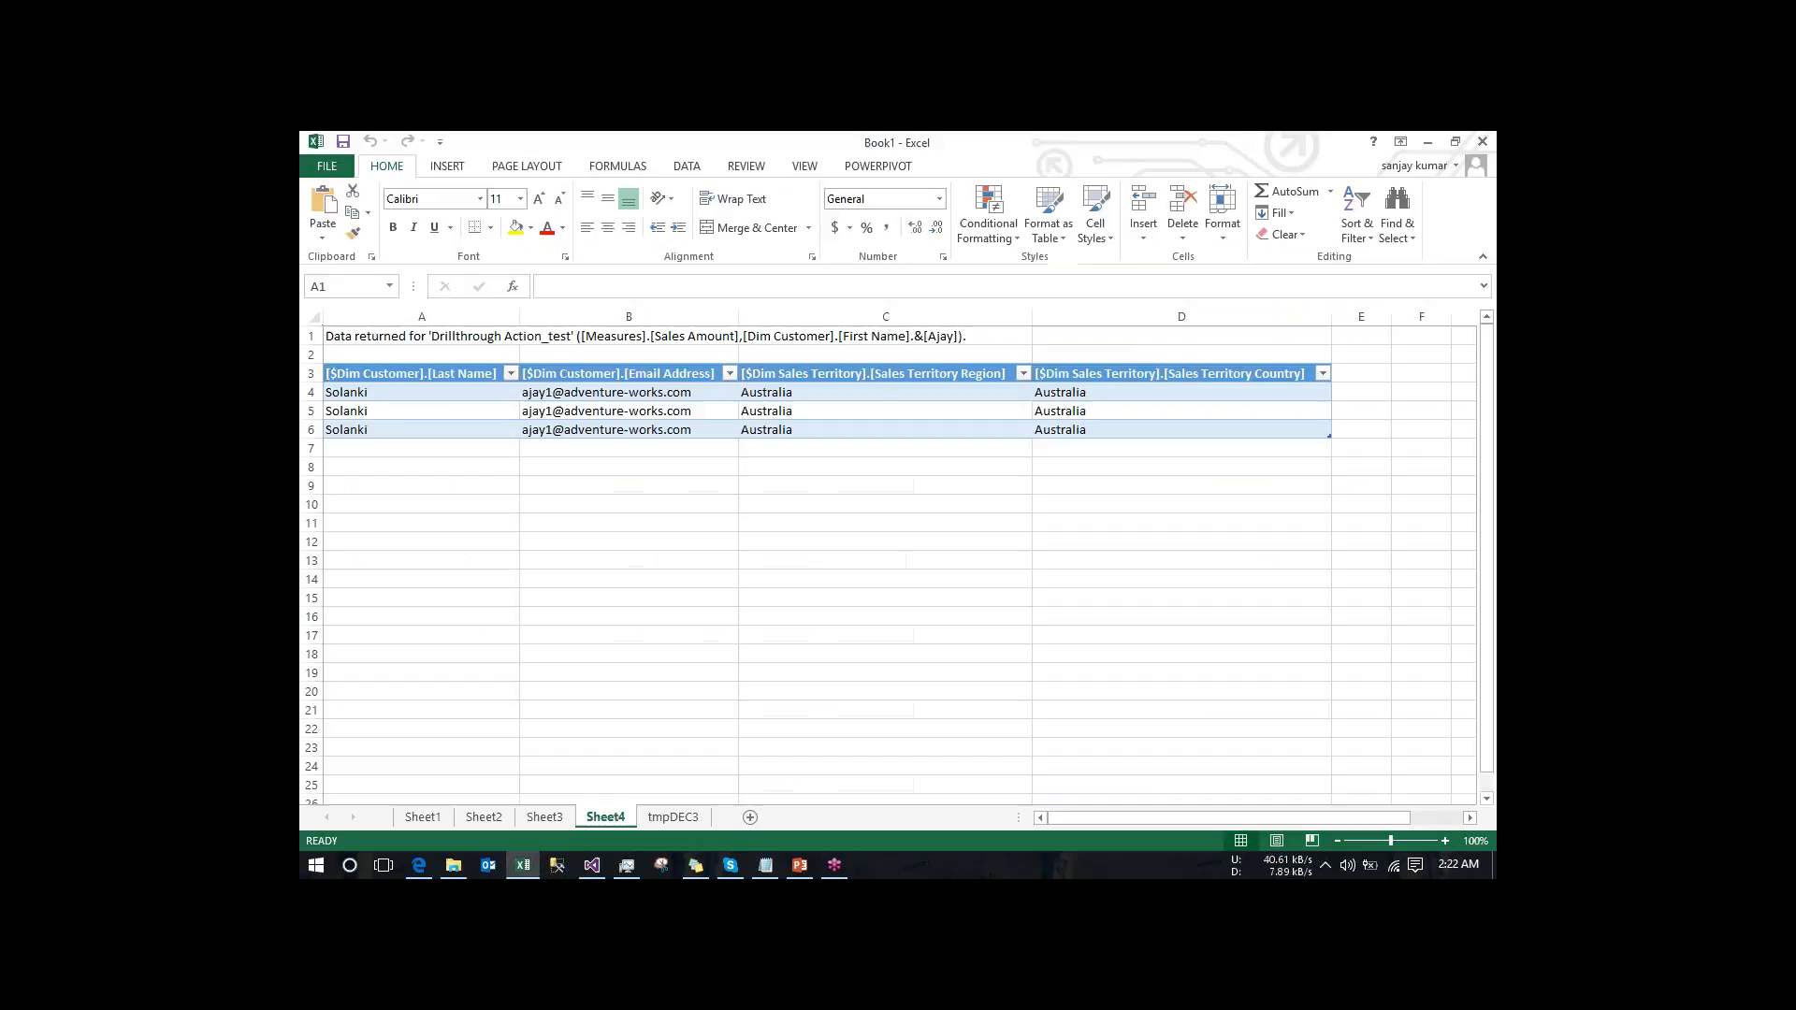
{"action": "left_click", "coordinate": [664, 819]}
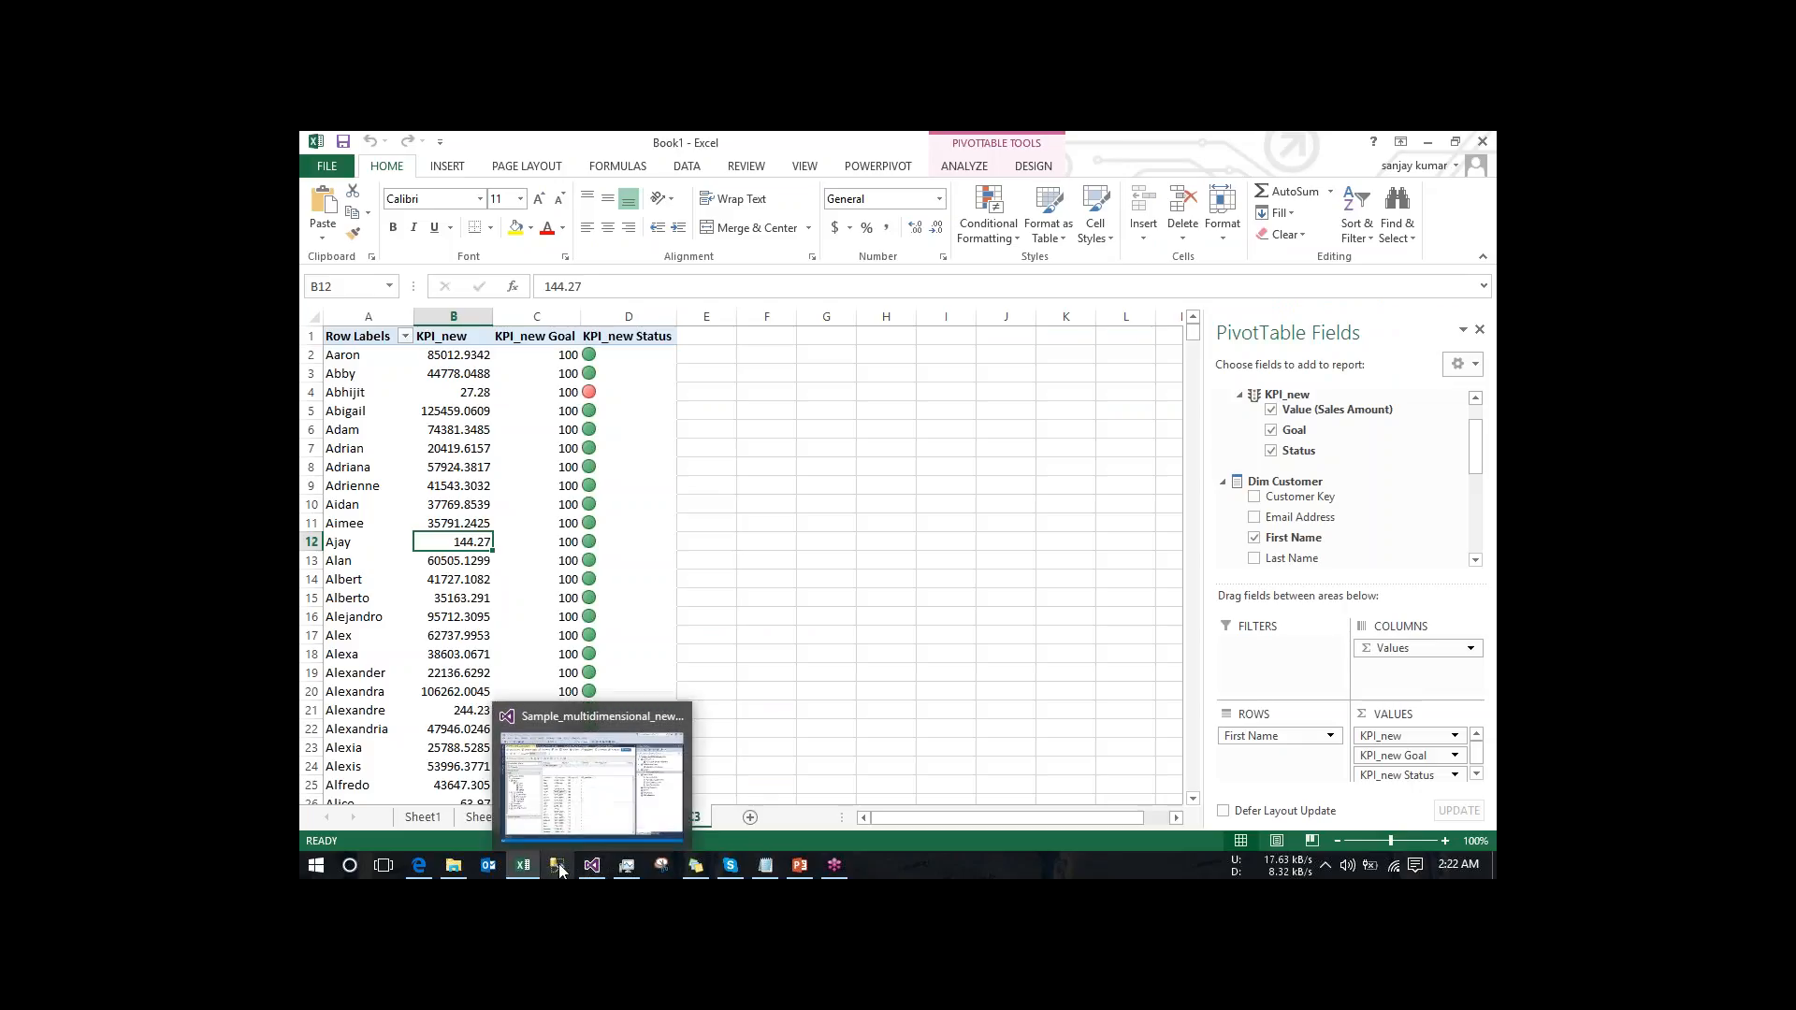
{"action": "left_click", "coordinate": [592, 865]}
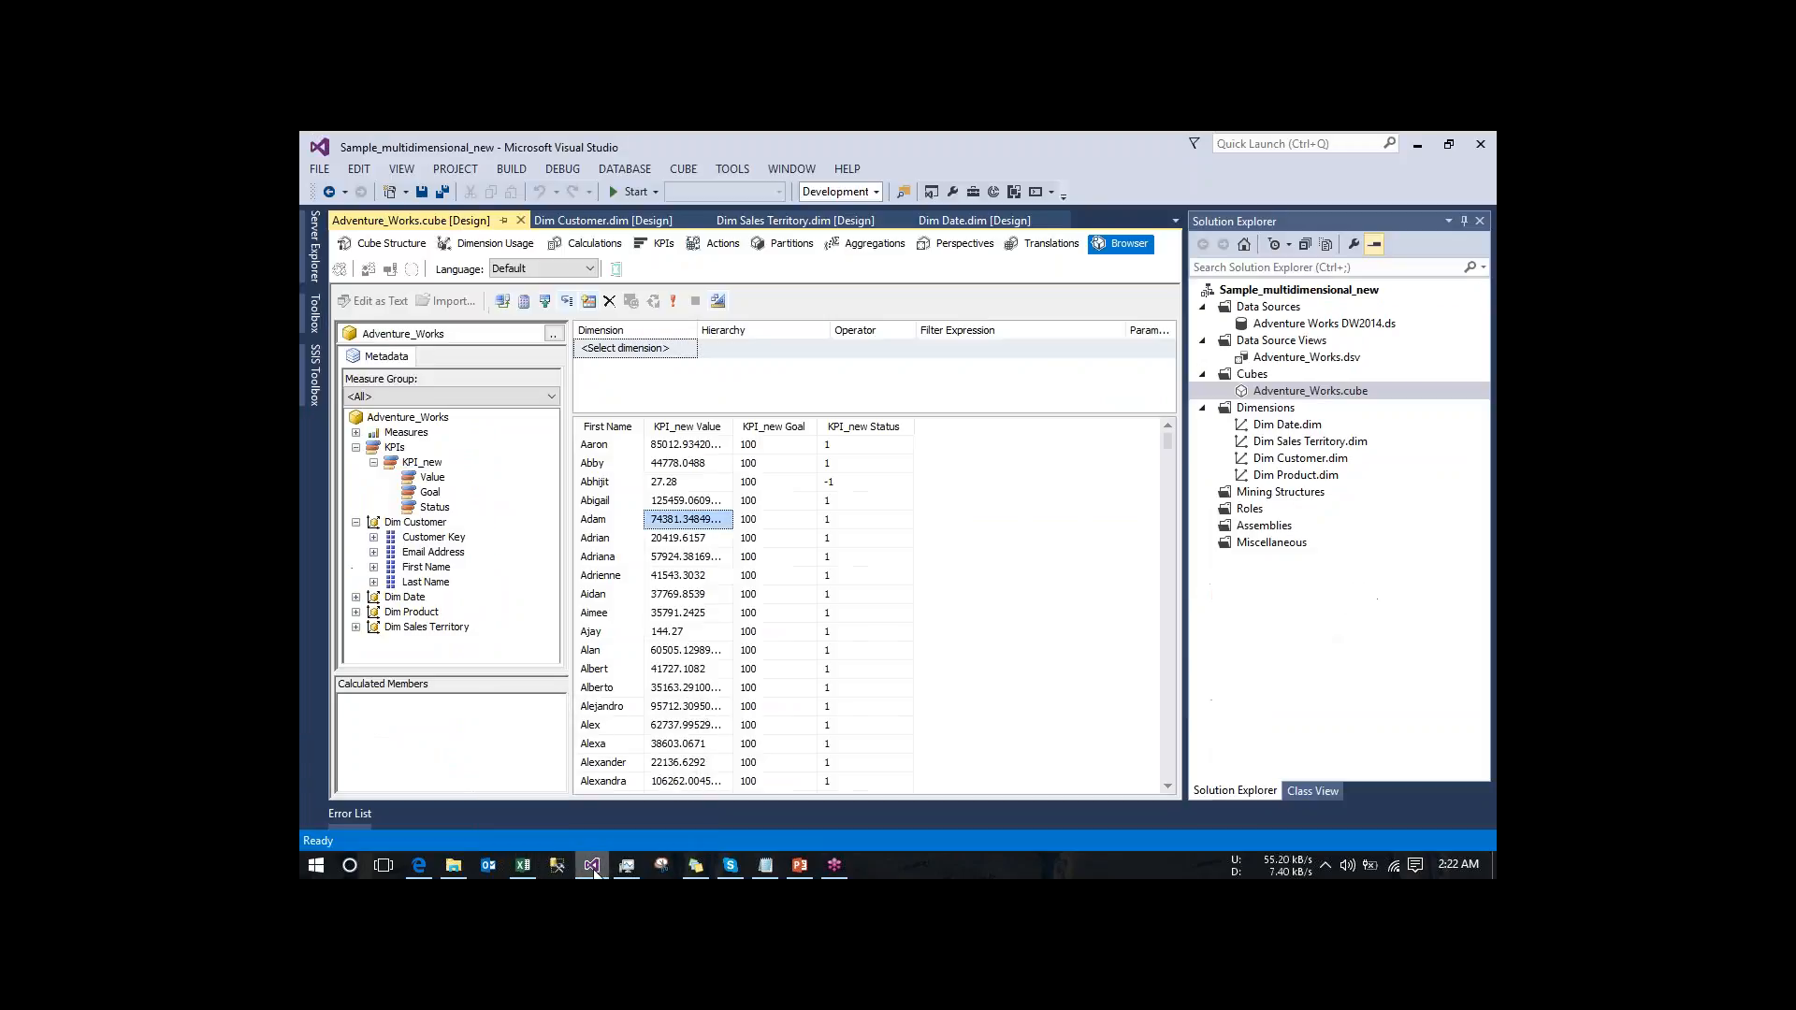
{"action": "left_click", "coordinate": [716, 243]}
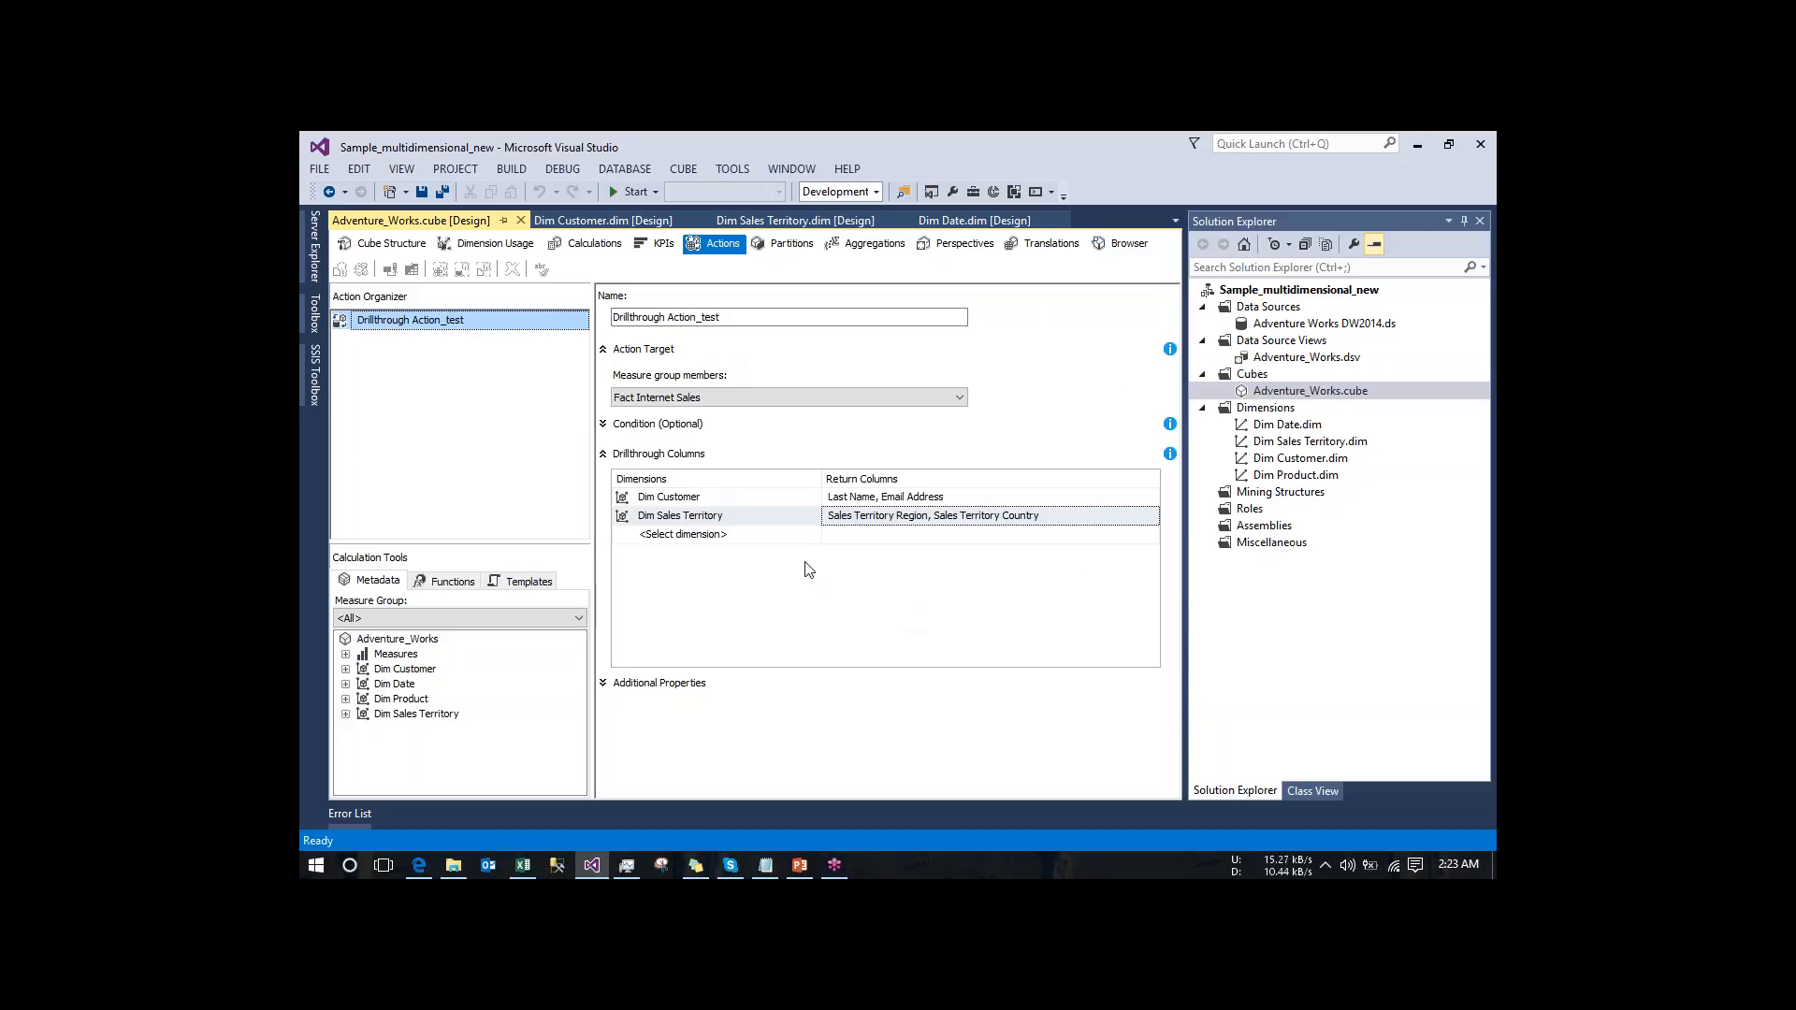
- Open the source of the cube's Fact Internet Sales partition and set its binding type to Query Binding
{"action": "left_click", "coordinate": [782, 247]}
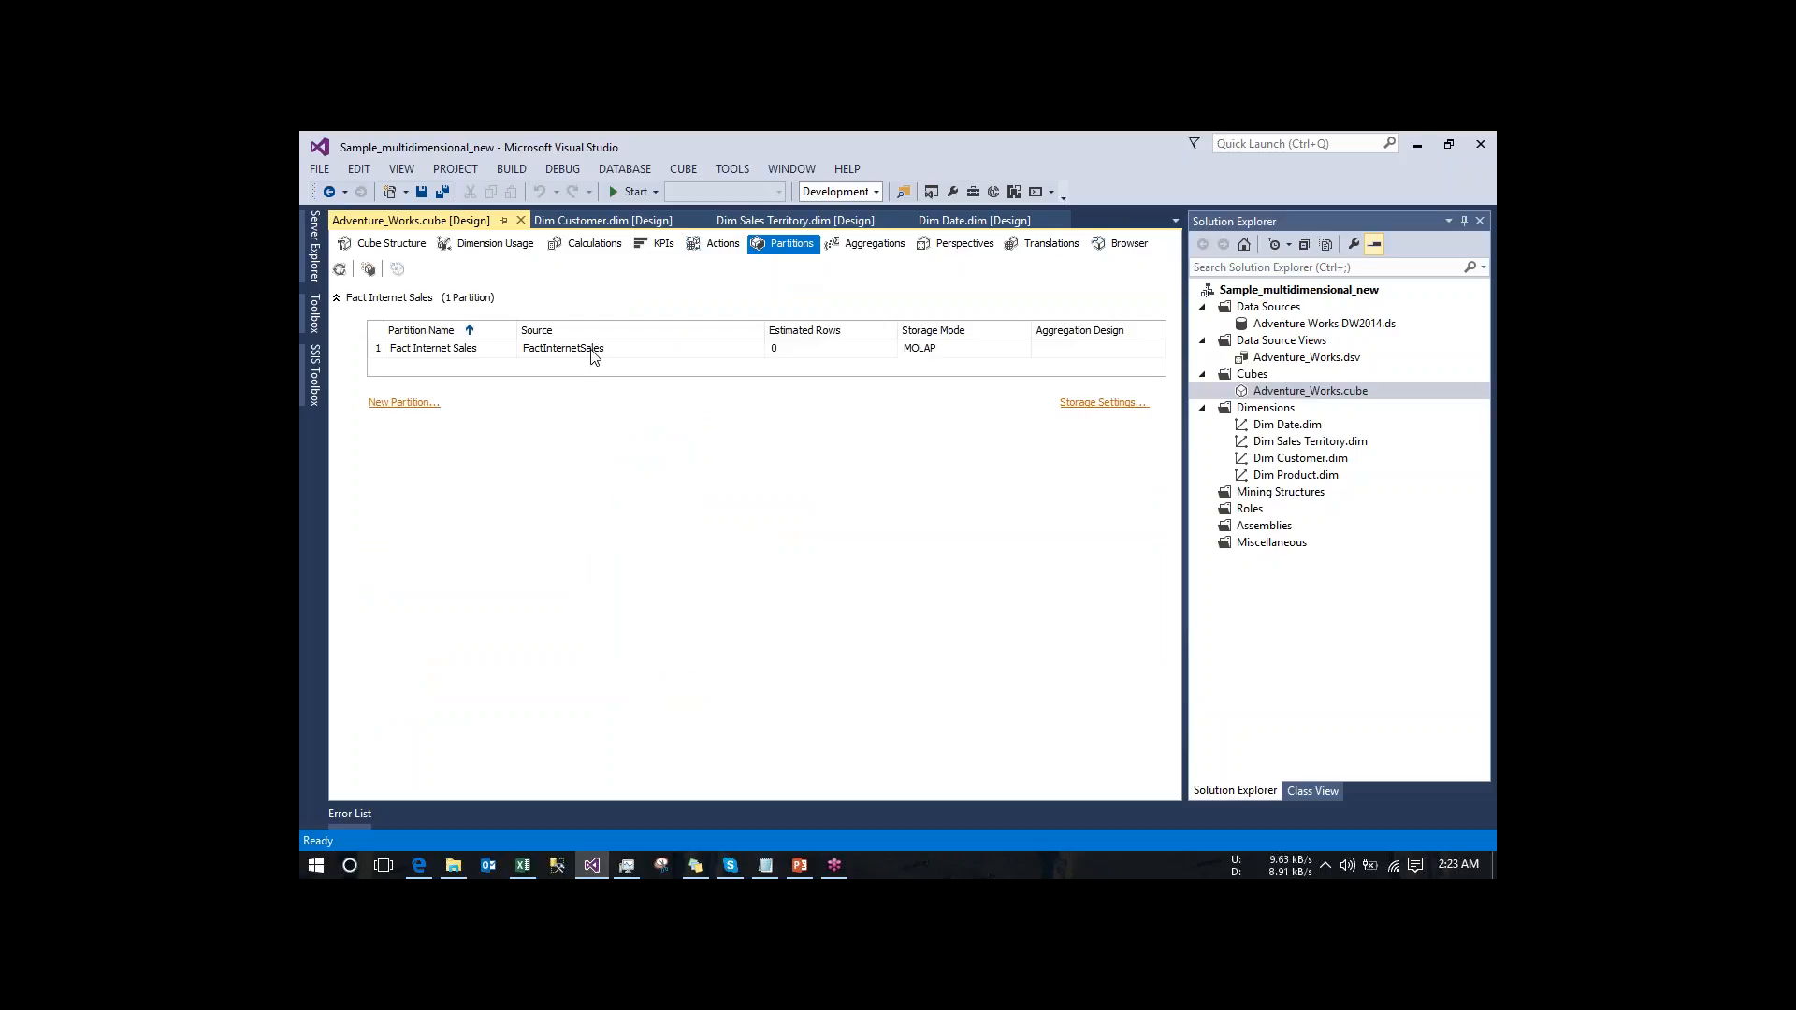
{"action": "left_click", "coordinate": [478, 353]}
{"action": "left_click", "coordinate": [472, 348]}
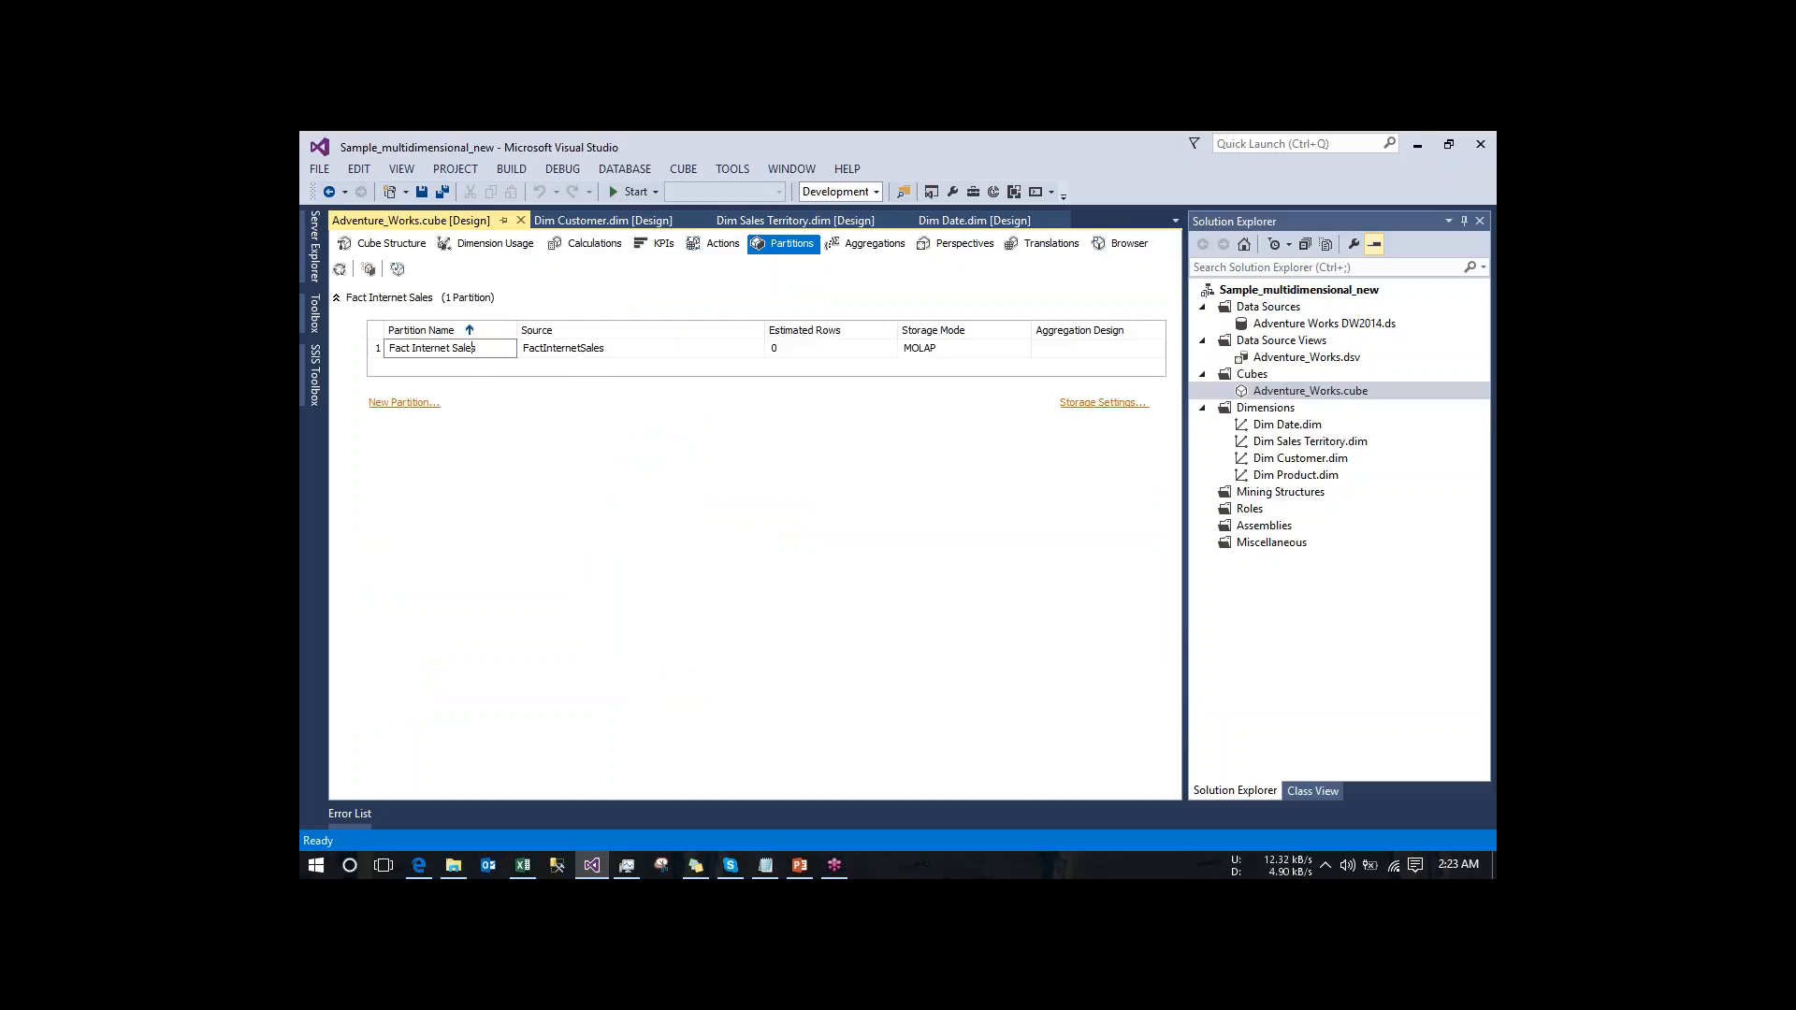
{"action": "left_click", "coordinate": [573, 348]}
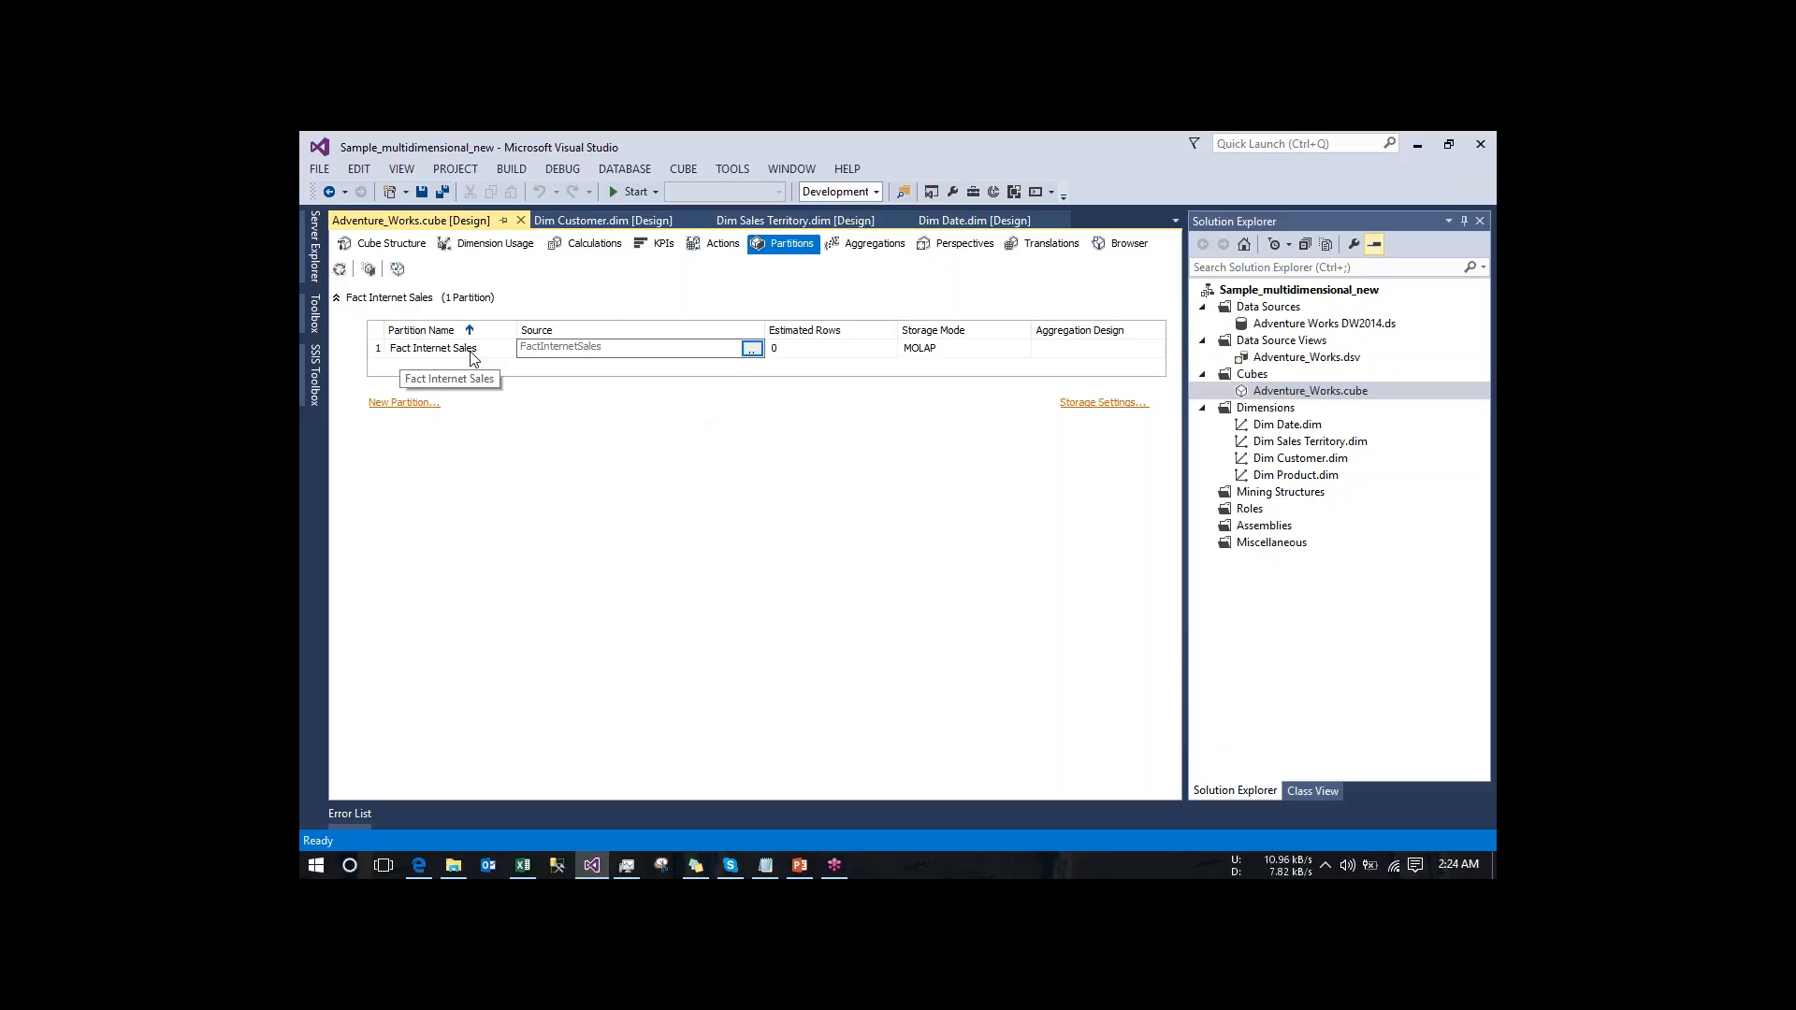
{"action": "left_click", "coordinate": [753, 350]}
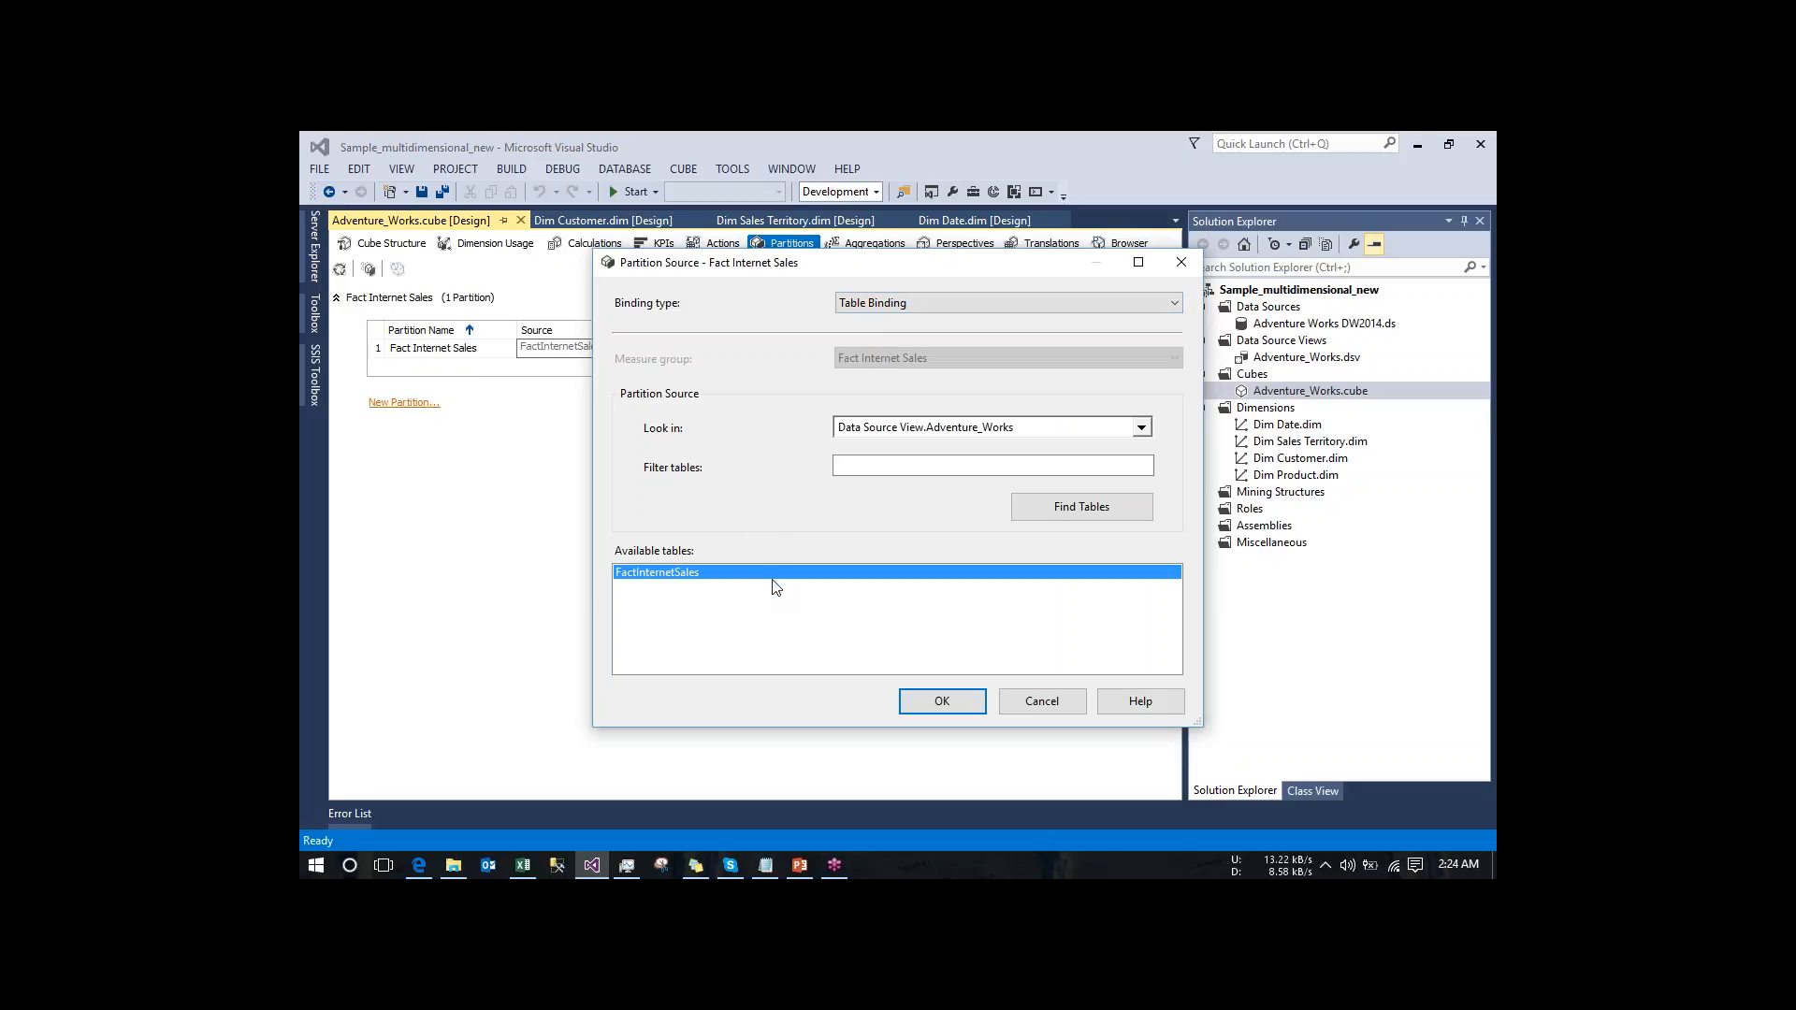
{"action": "left_click", "coordinate": [1026, 305]}
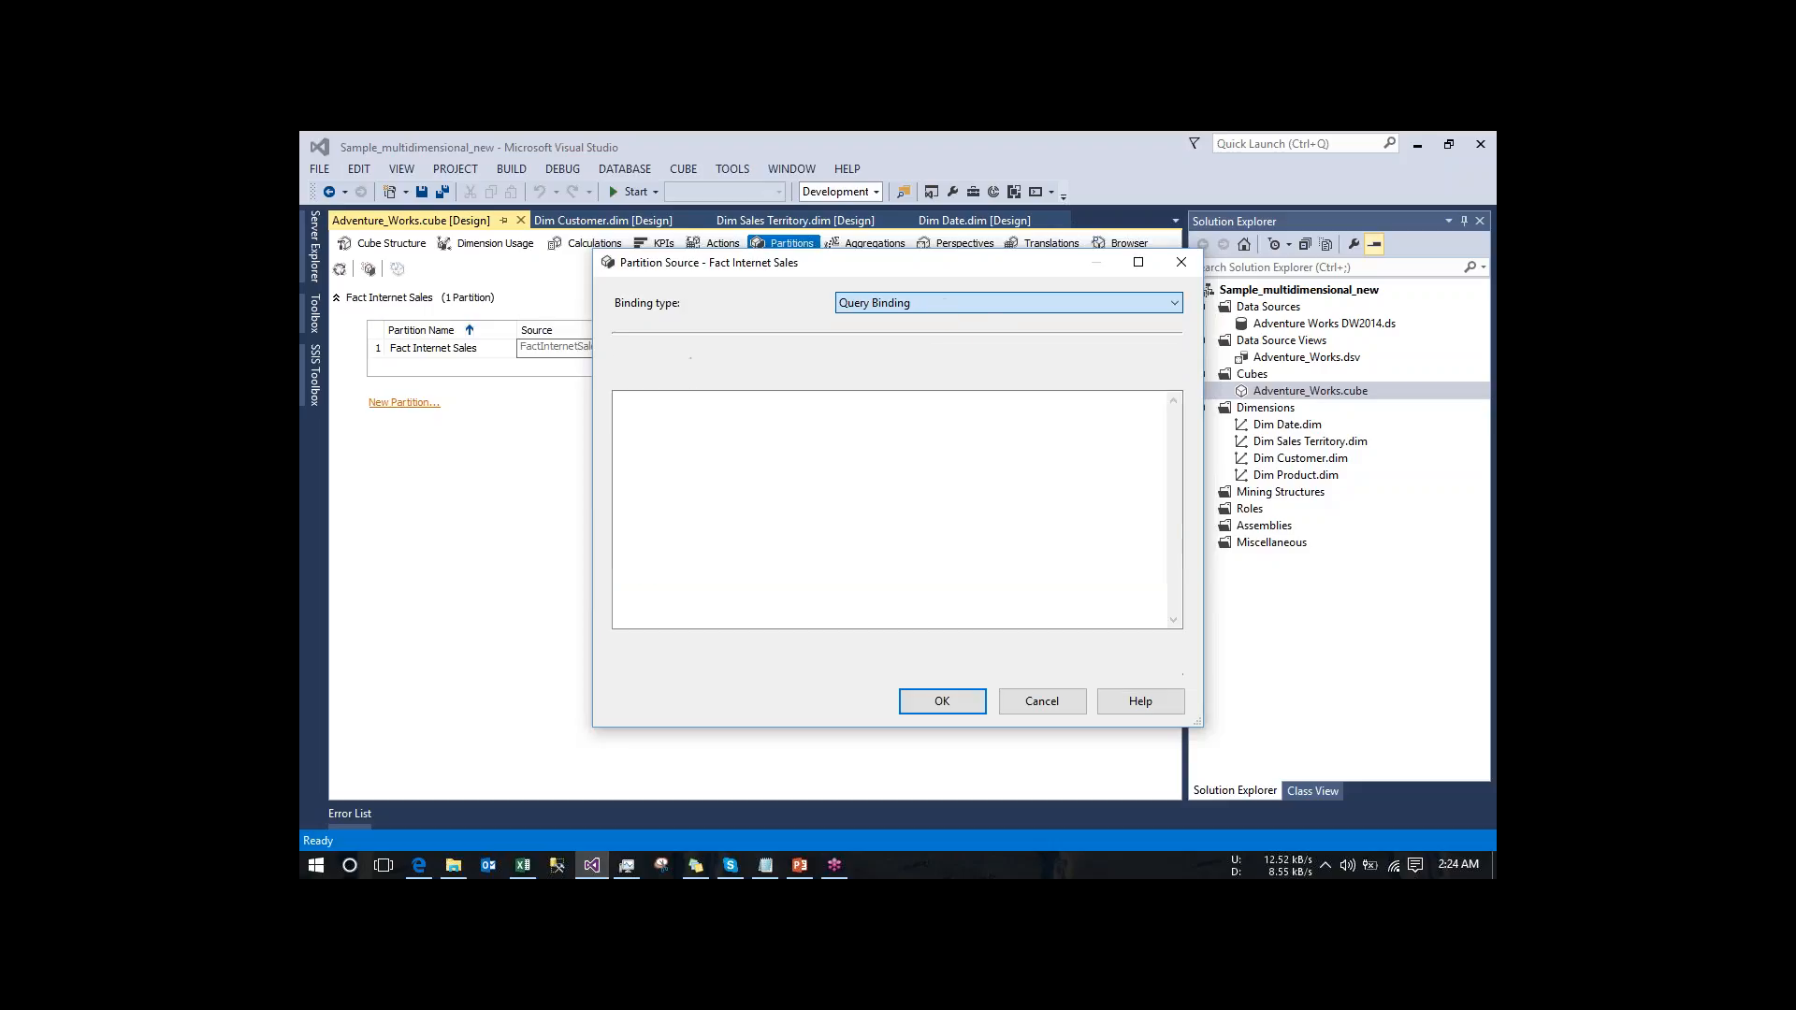
{"action": "left_click", "coordinate": [945, 303]}
{"action": "left_click", "coordinate": [945, 322]}
{"action": "left_click", "coordinate": [963, 307]}
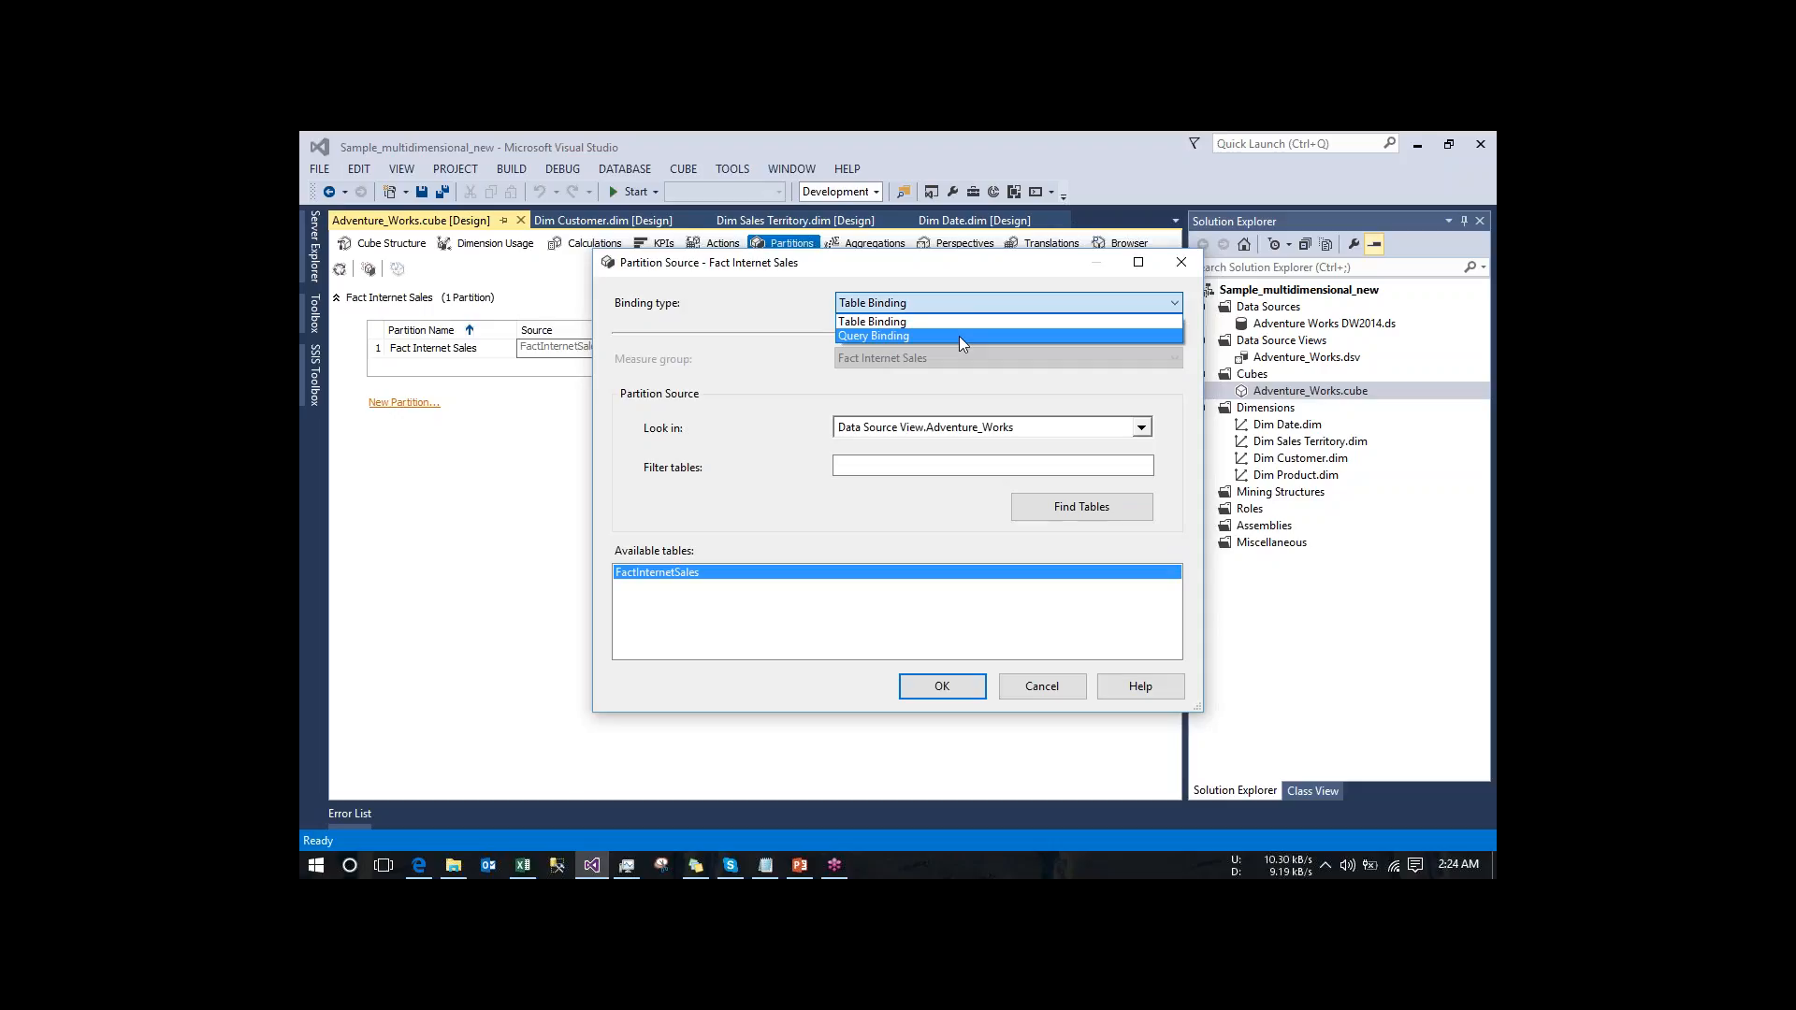
{"action": "left_click", "coordinate": [958, 335]}
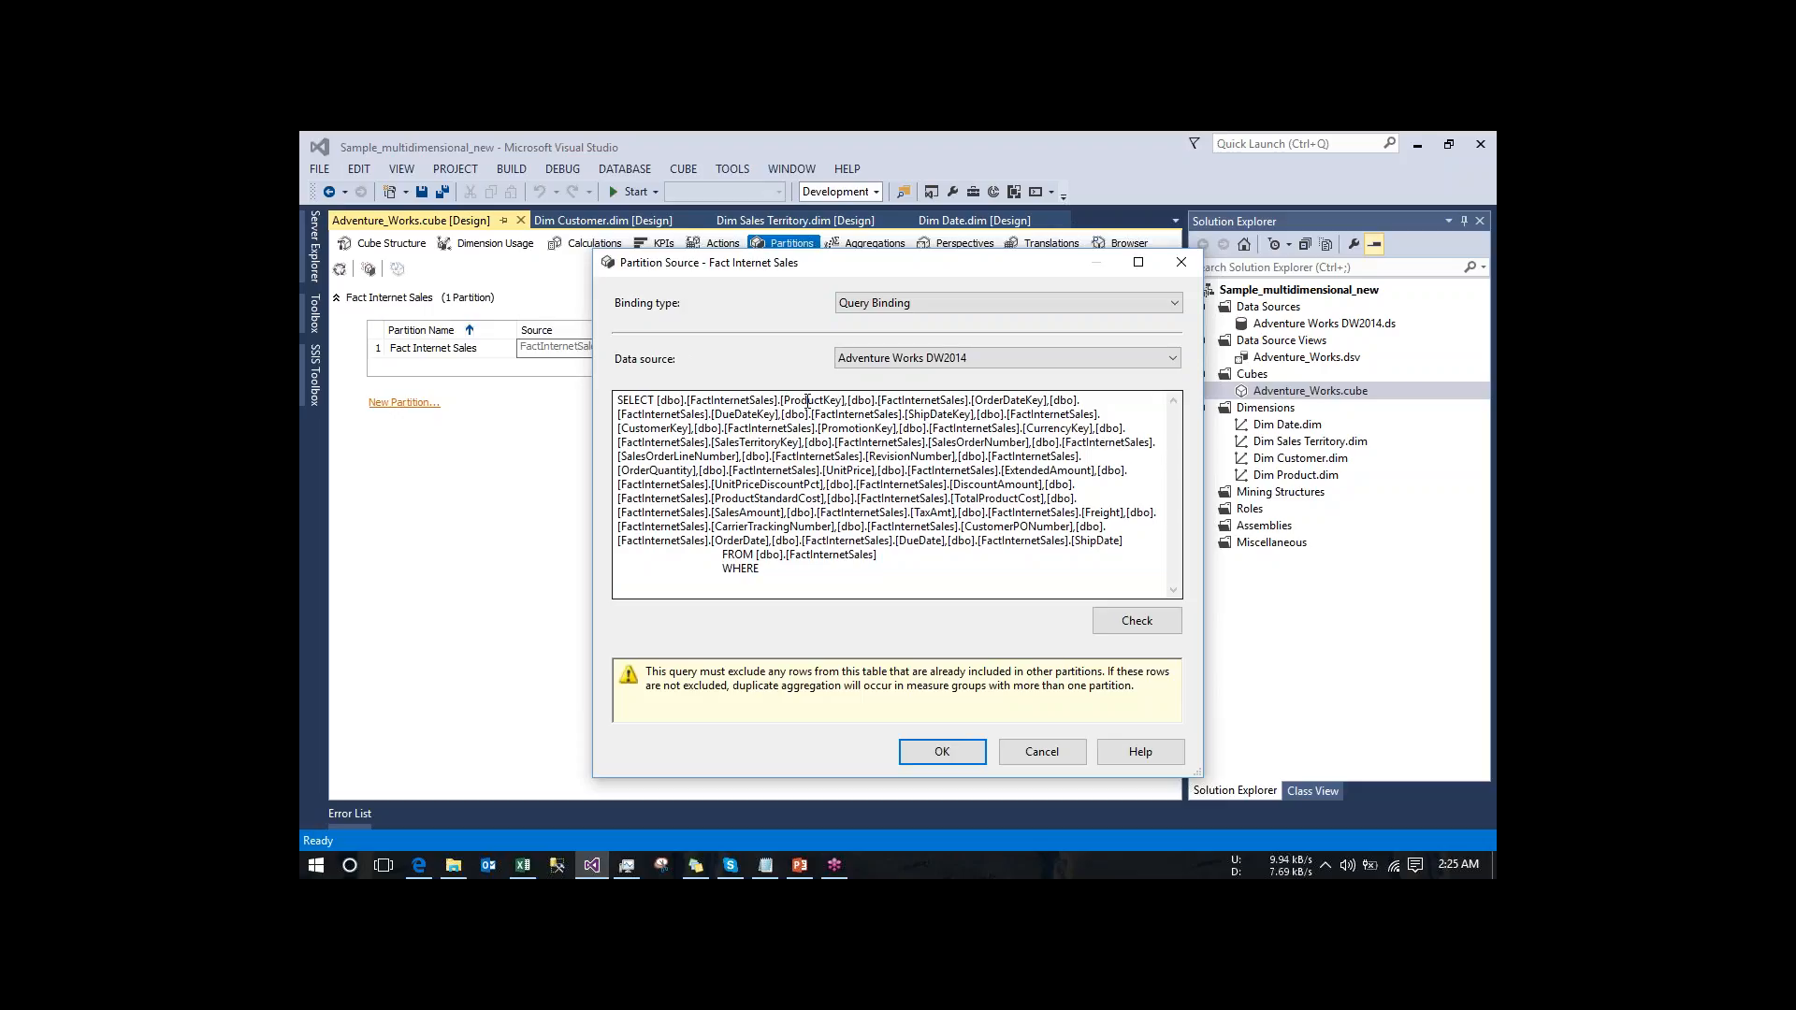
- In Excel, add Full Date Alternate Key from Dim Date to the tmpDEC3 PivotTable and return to Visual Studio
{"action": "left_click", "coordinate": [520, 868]}
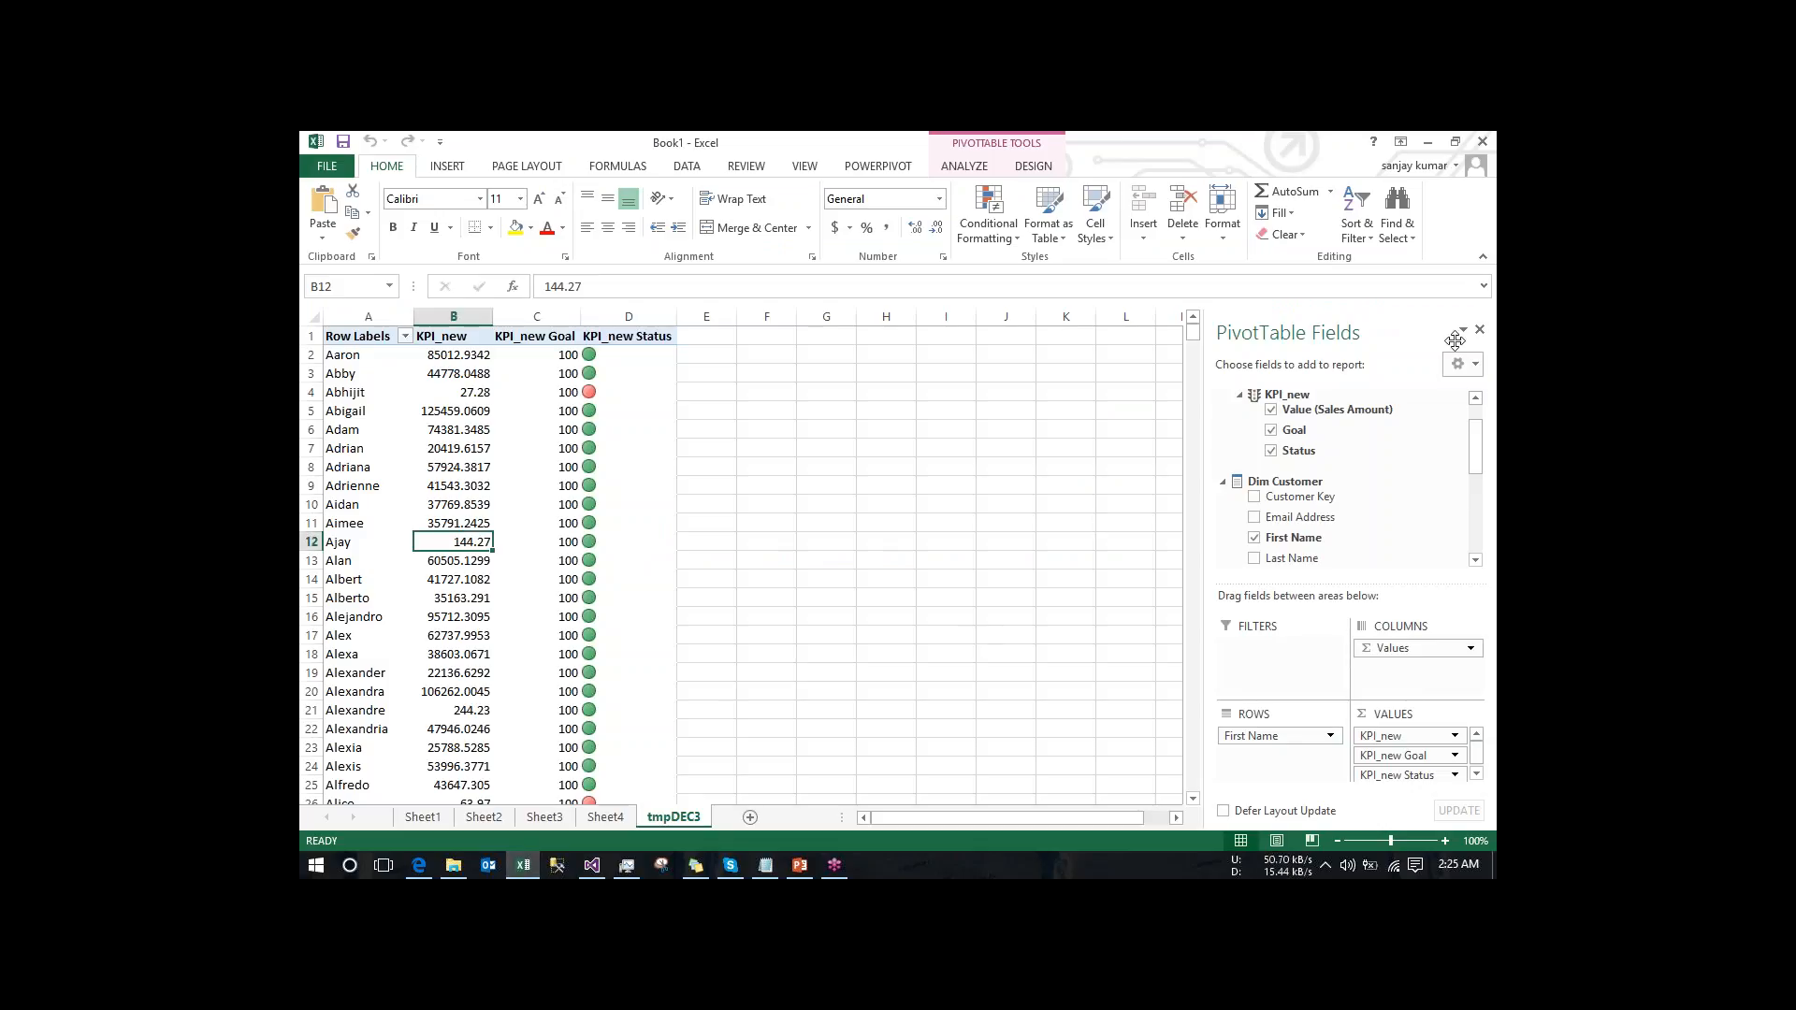
{"action": "left_click", "coordinate": [1222, 483]}
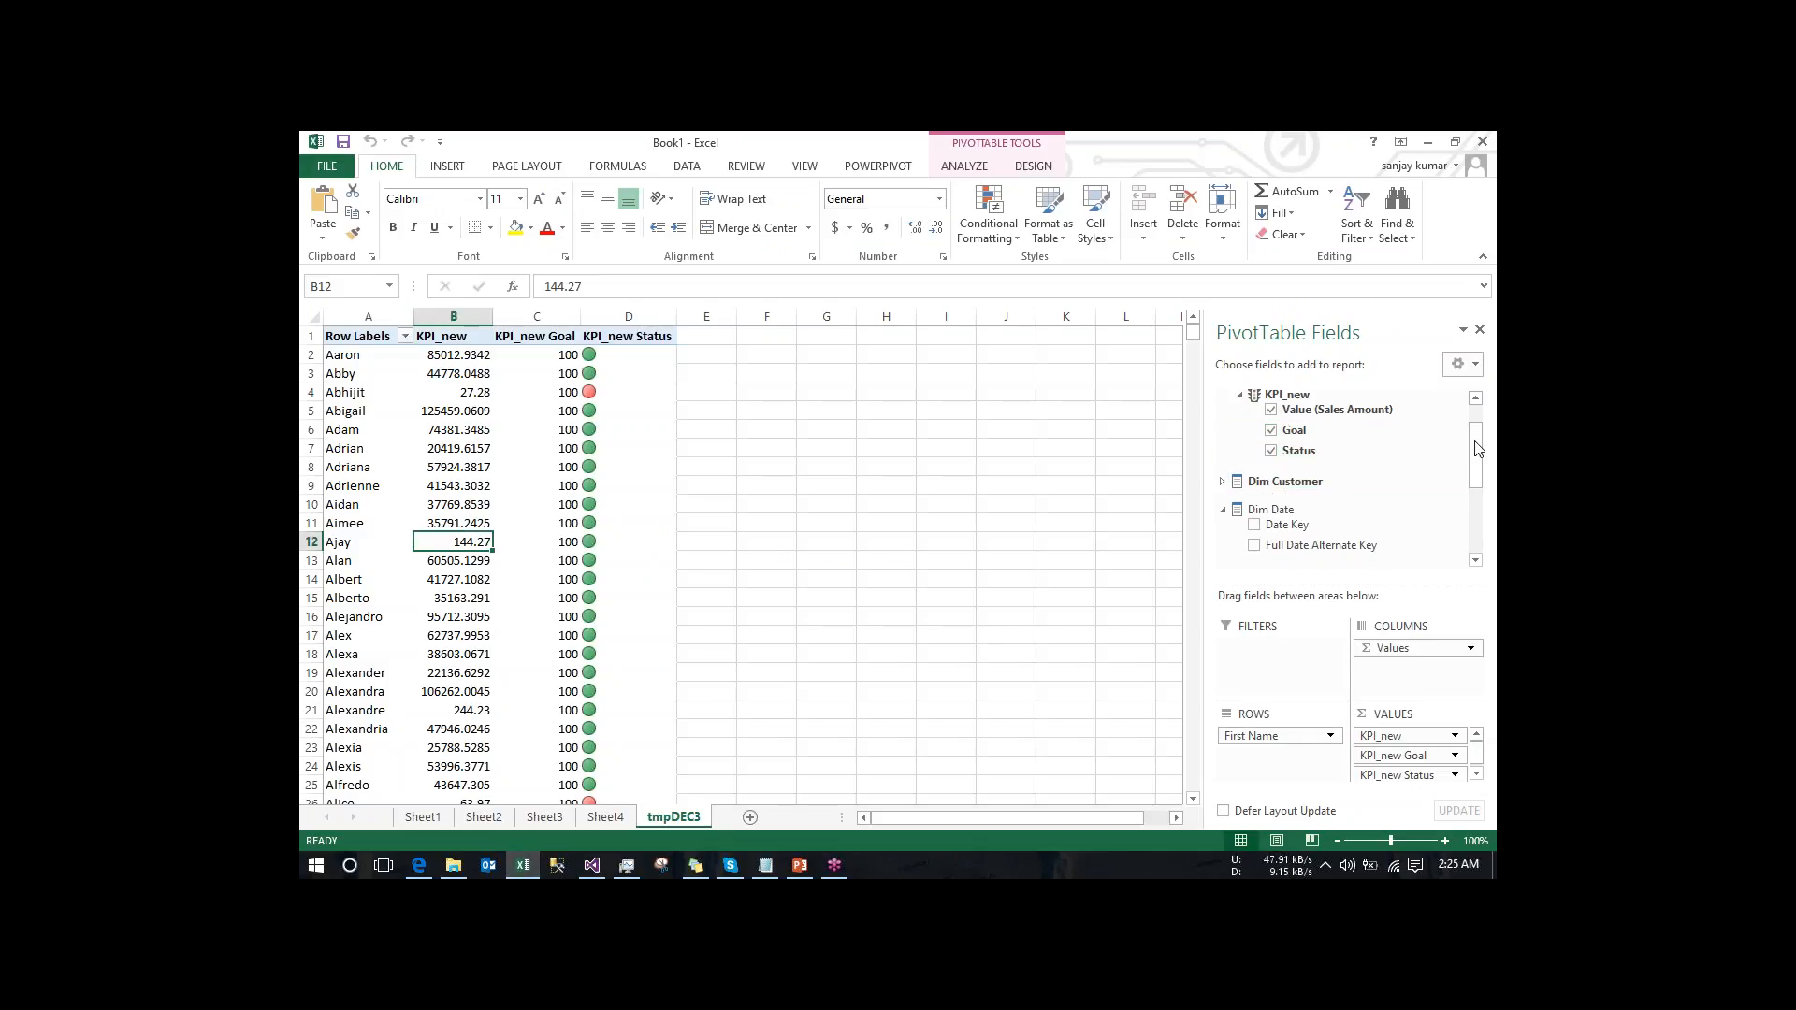
{"action": "left_click", "coordinate": [1222, 513]}
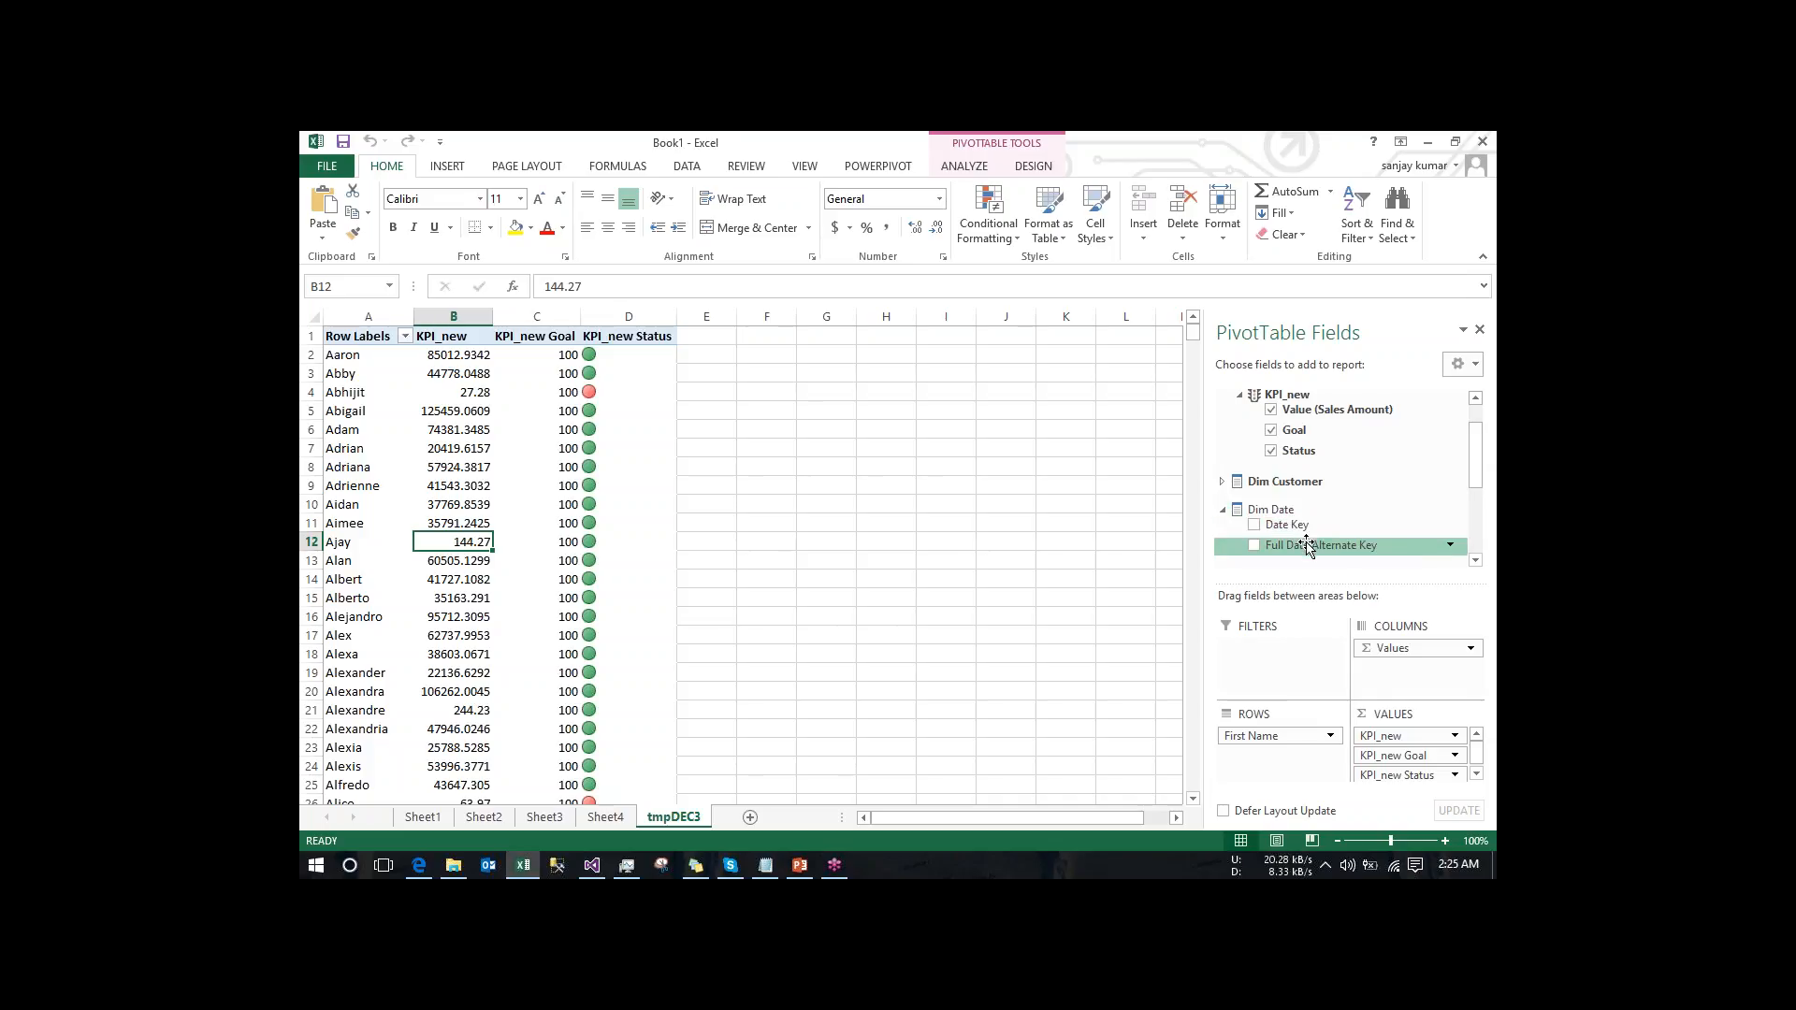
{"action": "left_click_drag", "start_coordinate": [1307, 546], "coordinate": [655, 541]}
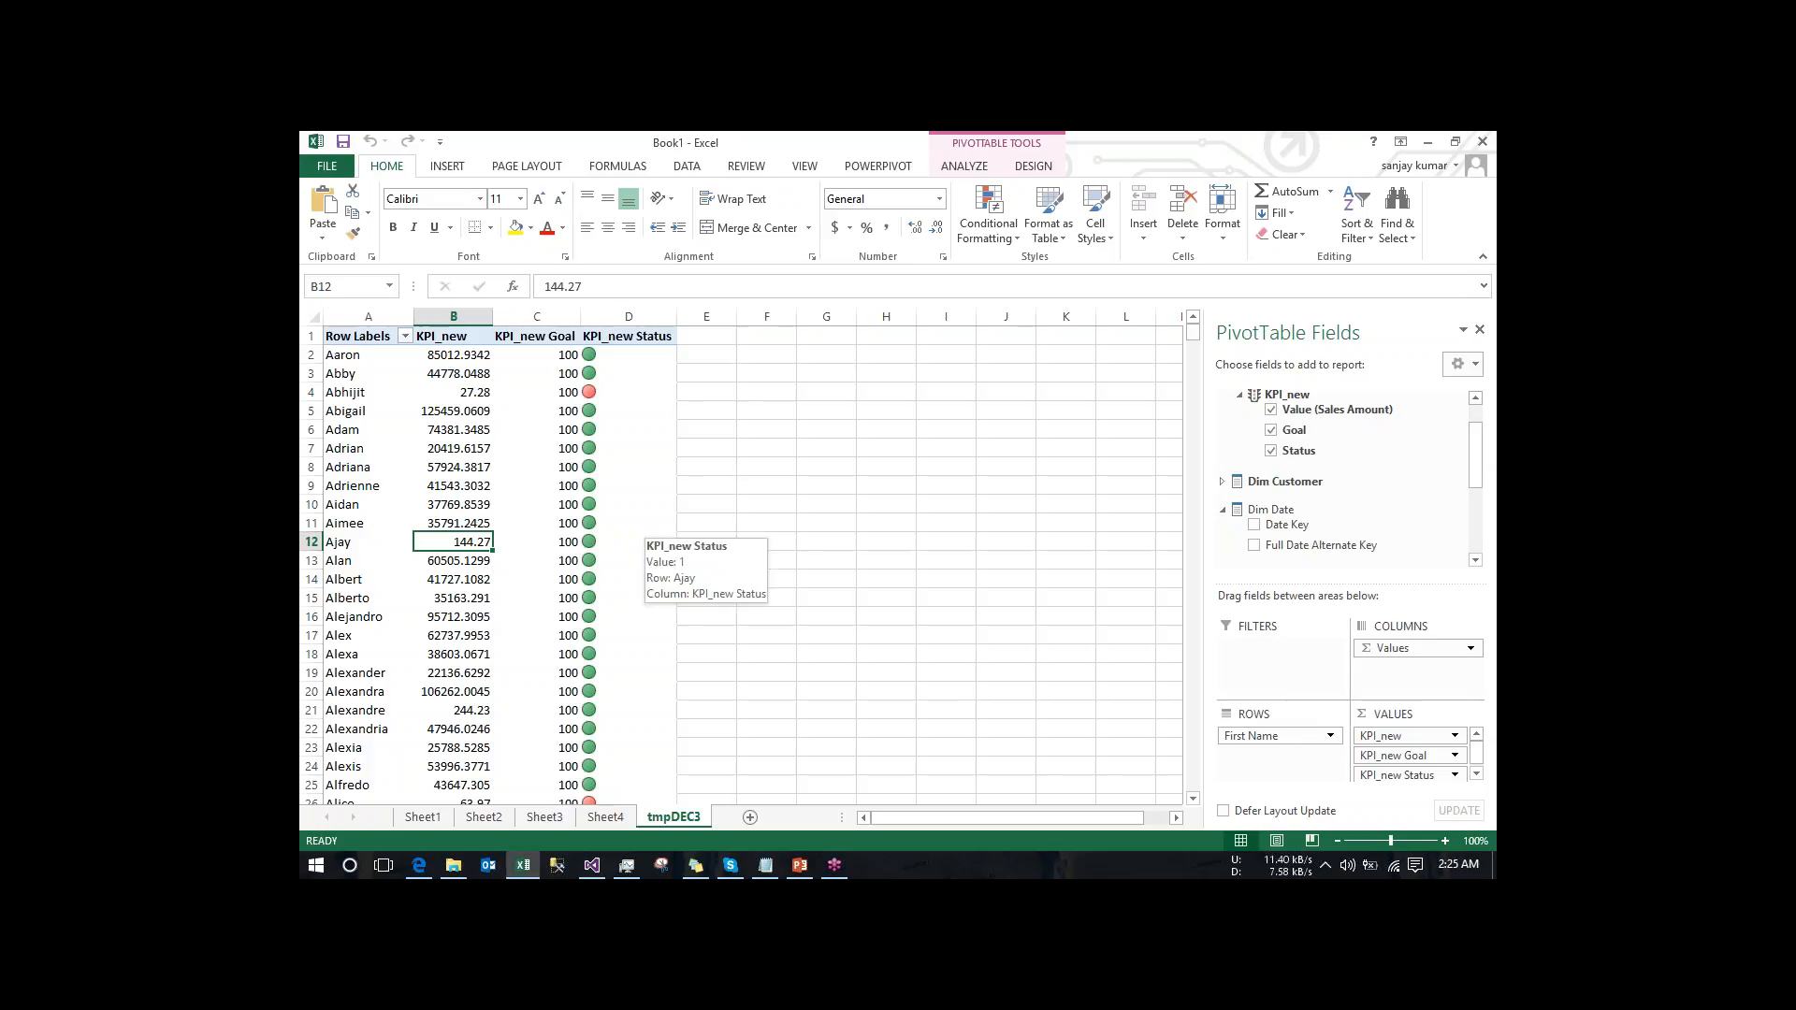
{"action": "left_click", "coordinate": [1254, 545]}
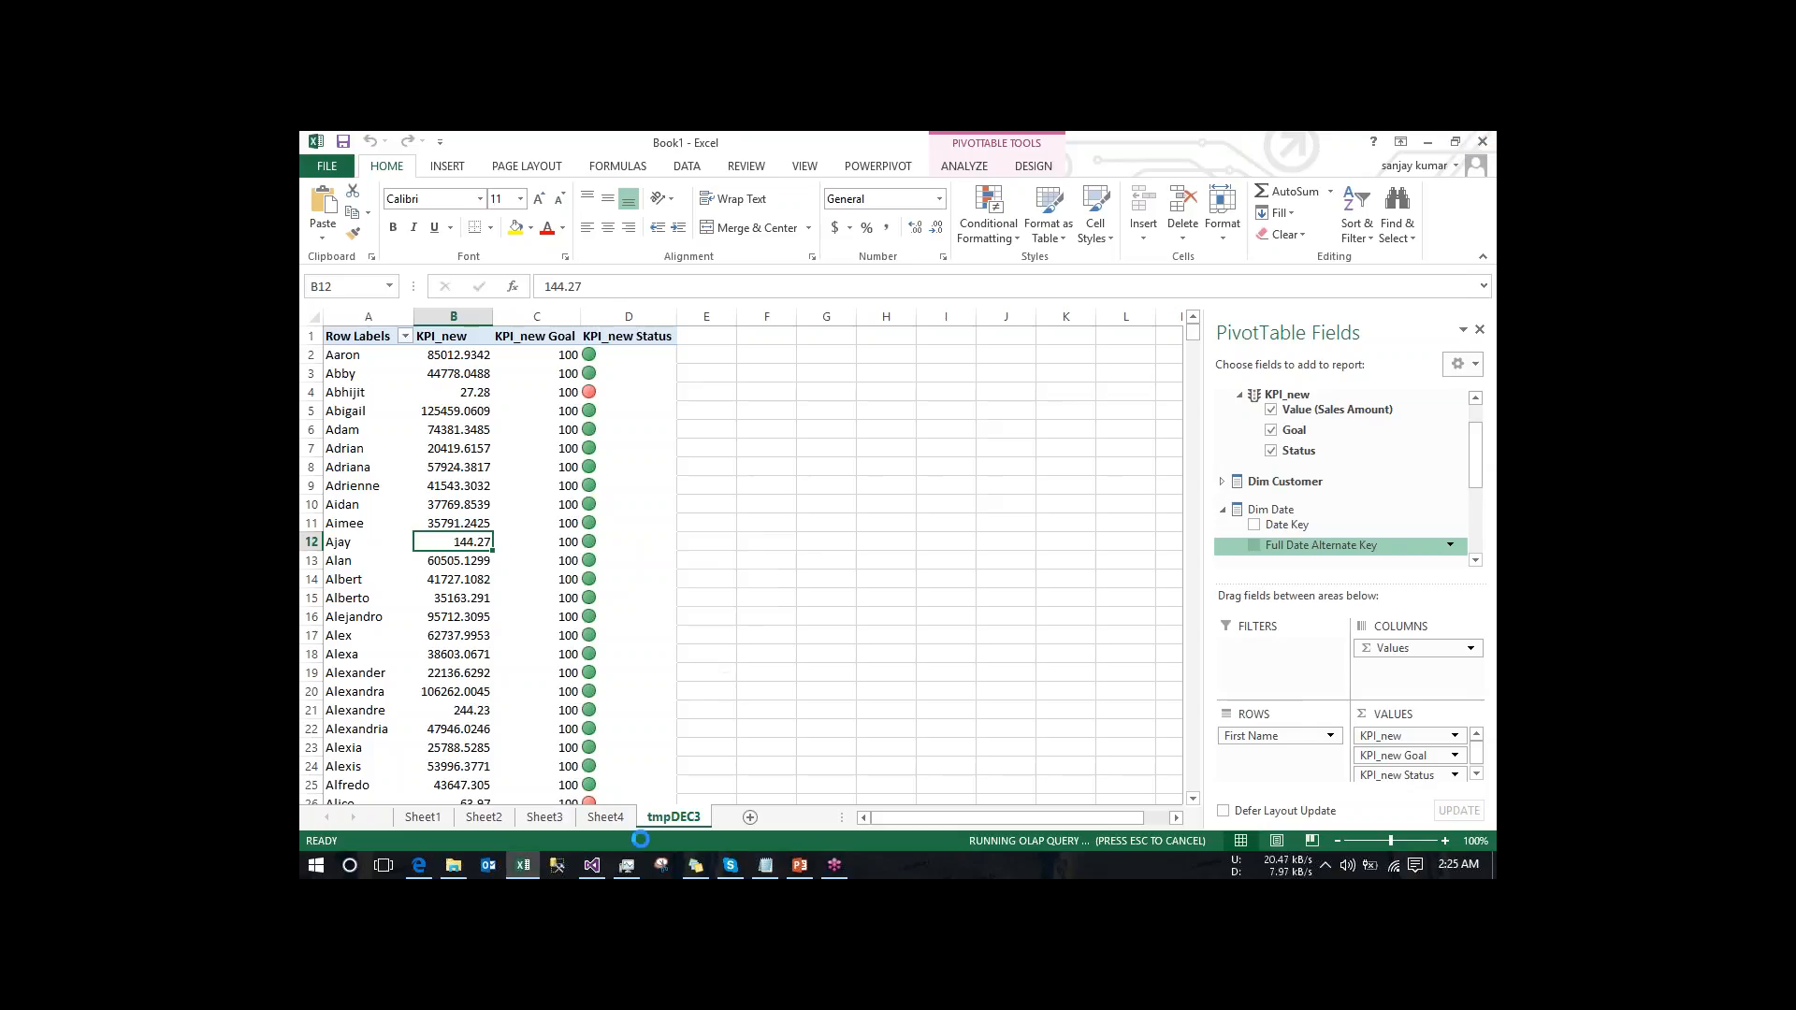
{"action": "left_click", "coordinate": [592, 864]}
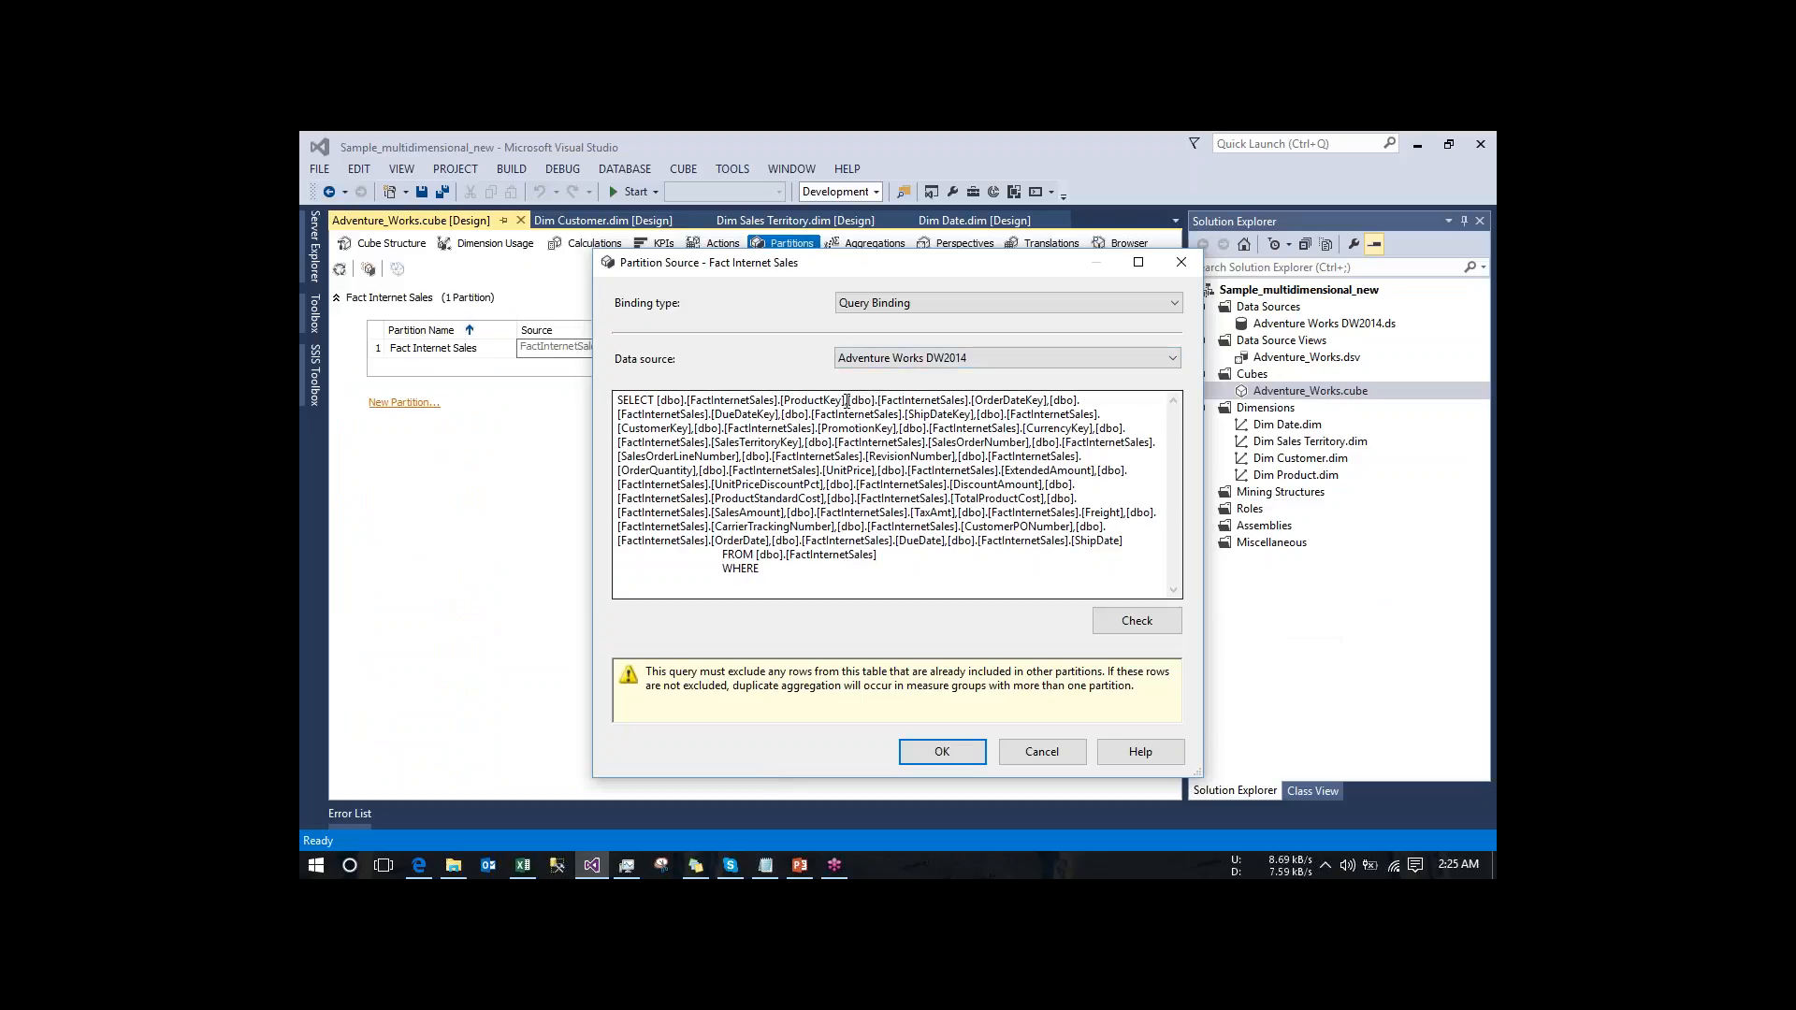
- Complete the partition query's WHERE clause with [dbo].[FactInternetSales].[ProductKey] >100 and apply the partition source
{"action": "left_click_drag", "start_coordinate": [845, 401], "coordinate": [656, 401]}
{"action": "key", "text": "ctrl+c"}
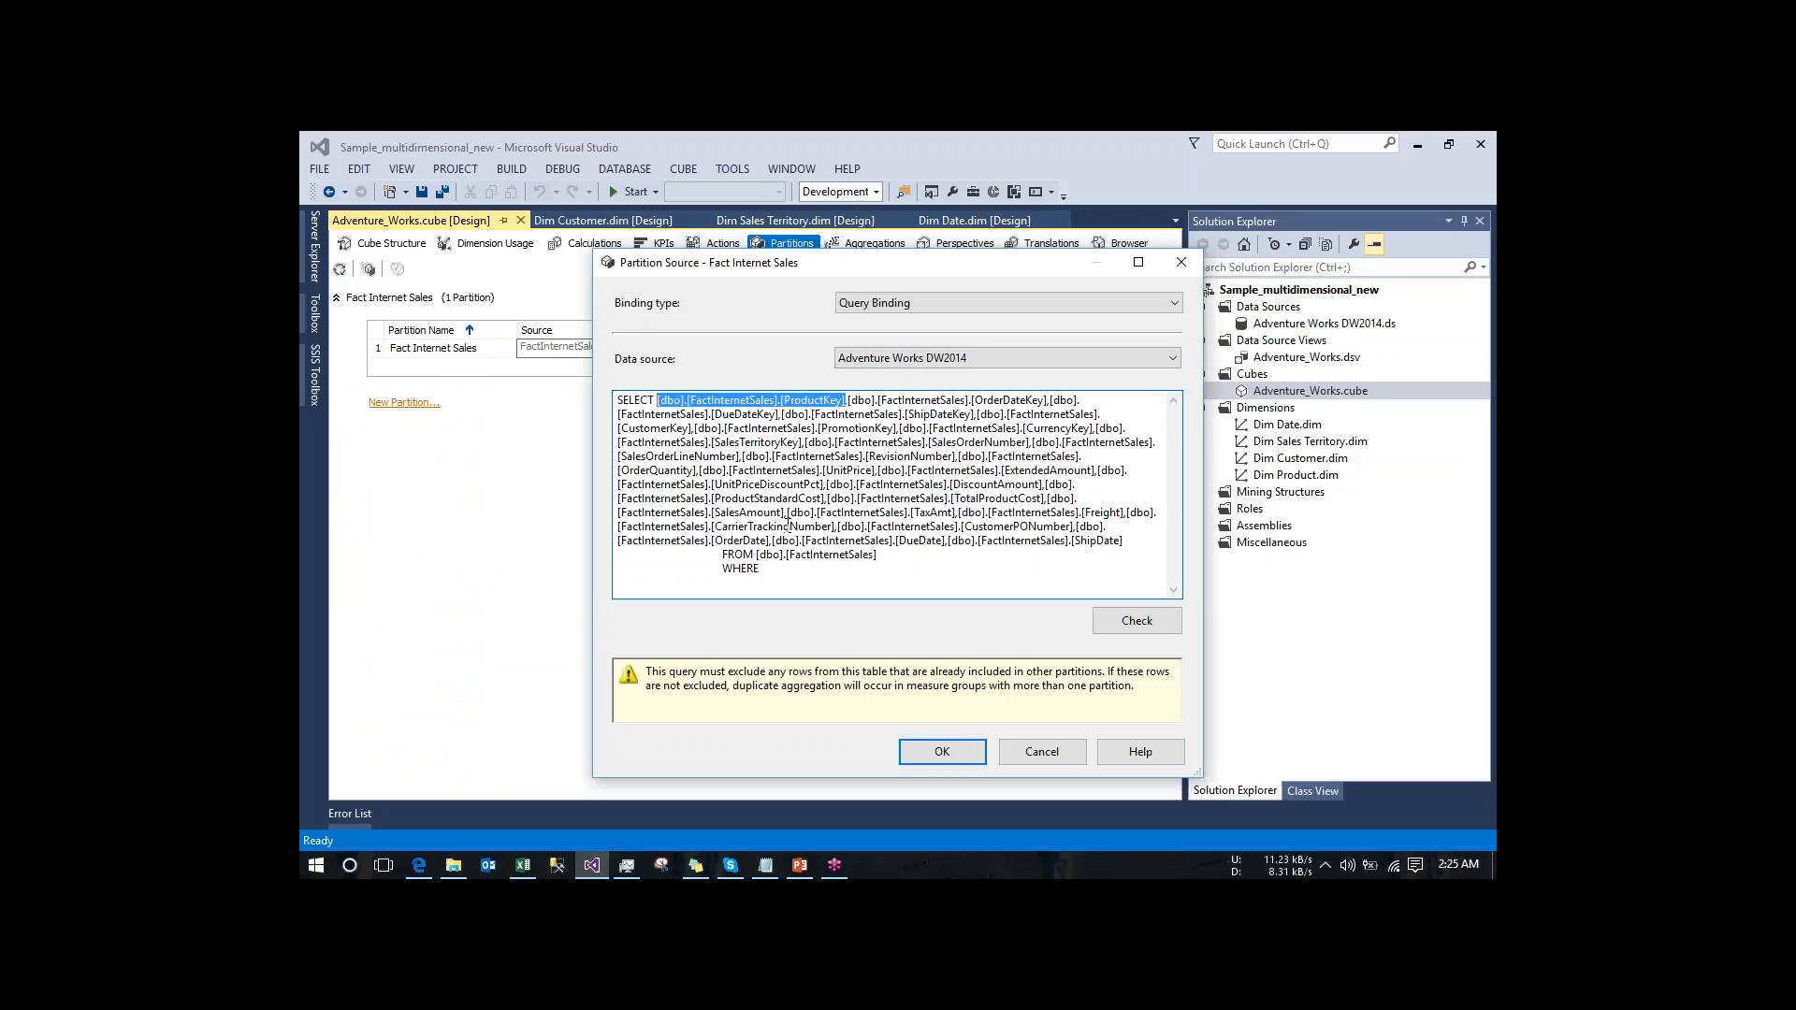
{"action": "left_click", "coordinate": [791, 570]}
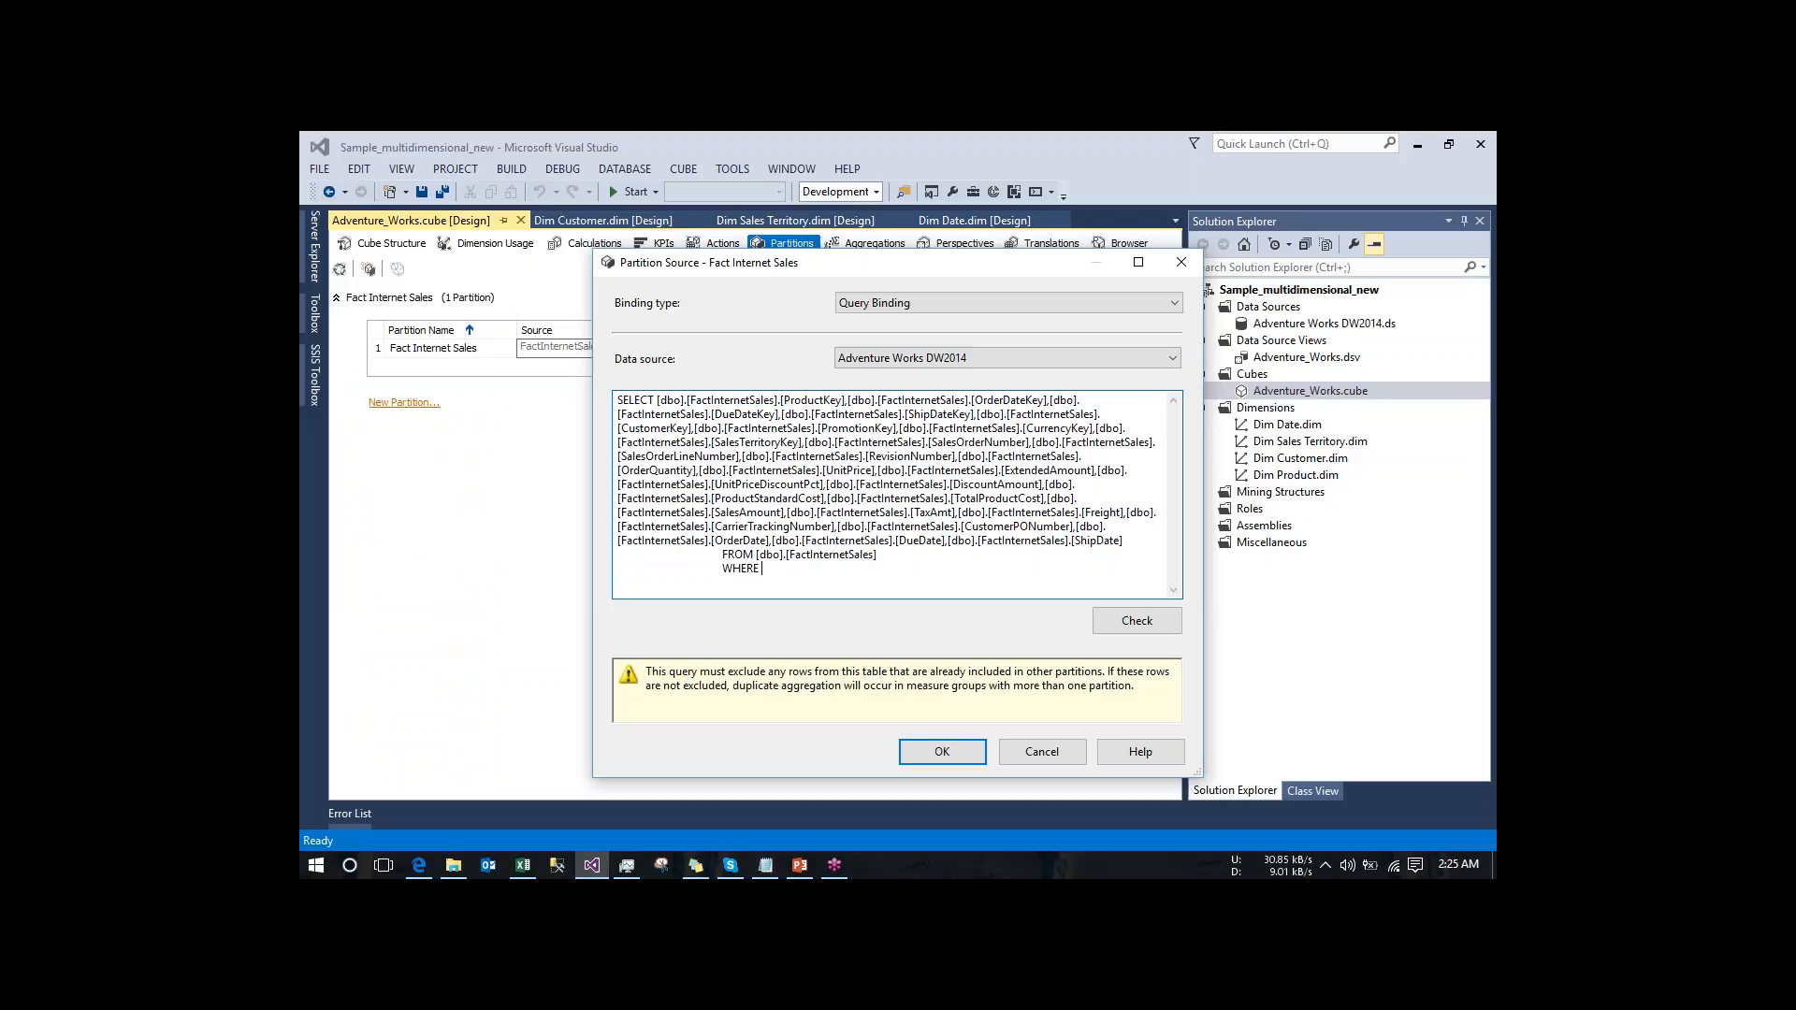
{"action": "key", "text": "ctrl+v"}
{"action": "type", "text": "> 100"}
{"action": "left_click", "coordinate": [942, 756]}
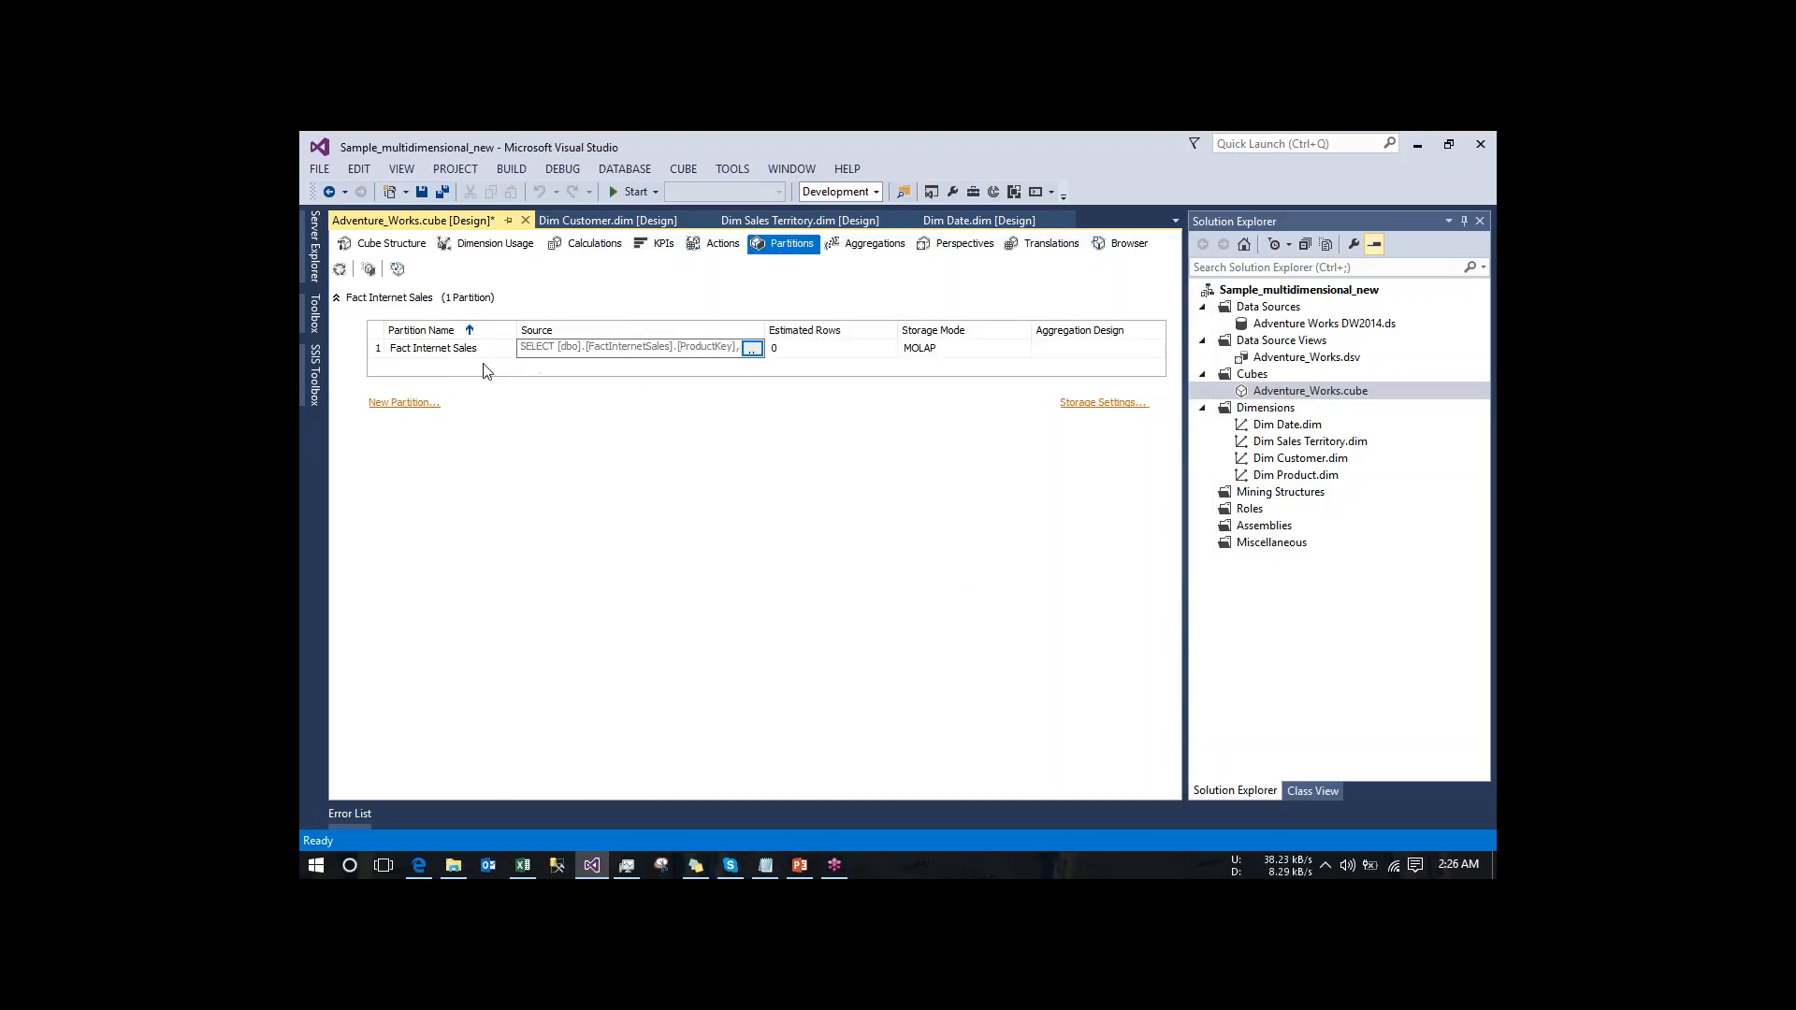
- Create a new Fact Internet Sales partition based on the FactInternetSales table, with a query specified to restrict its rows
{"action": "left_click", "coordinate": [371, 270]}
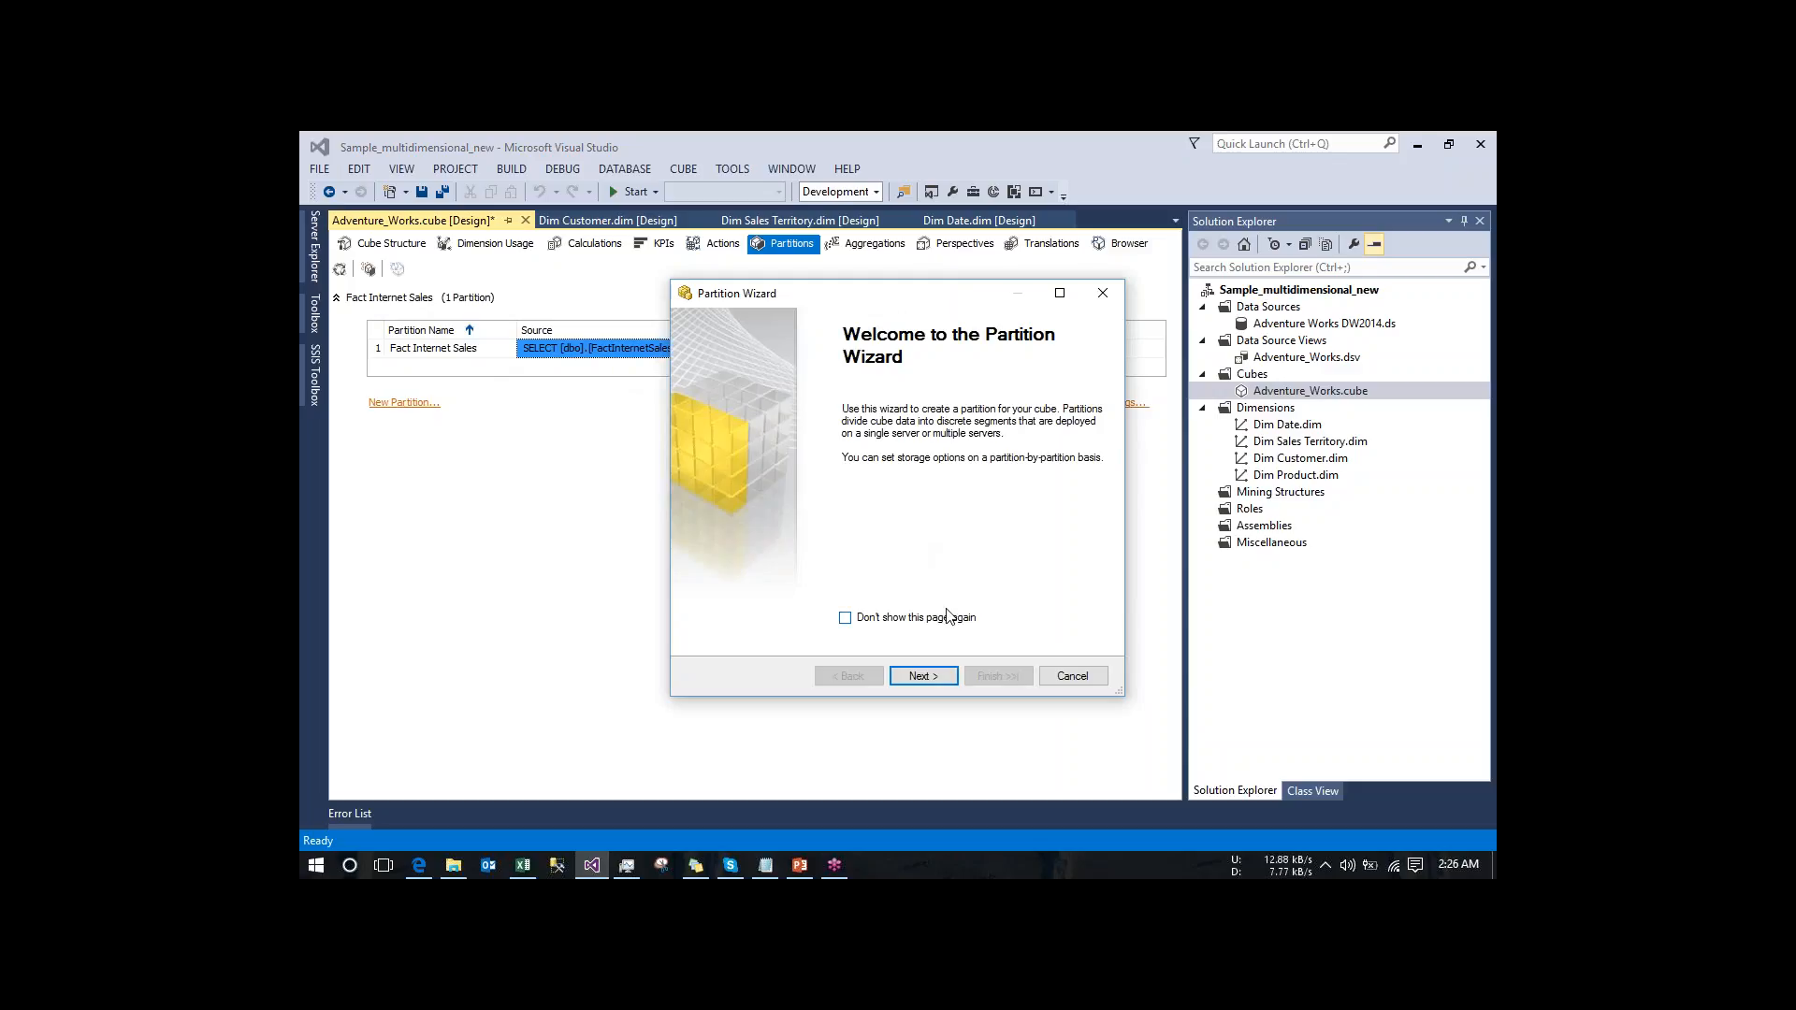
{"action": "left_click", "coordinate": [922, 676]}
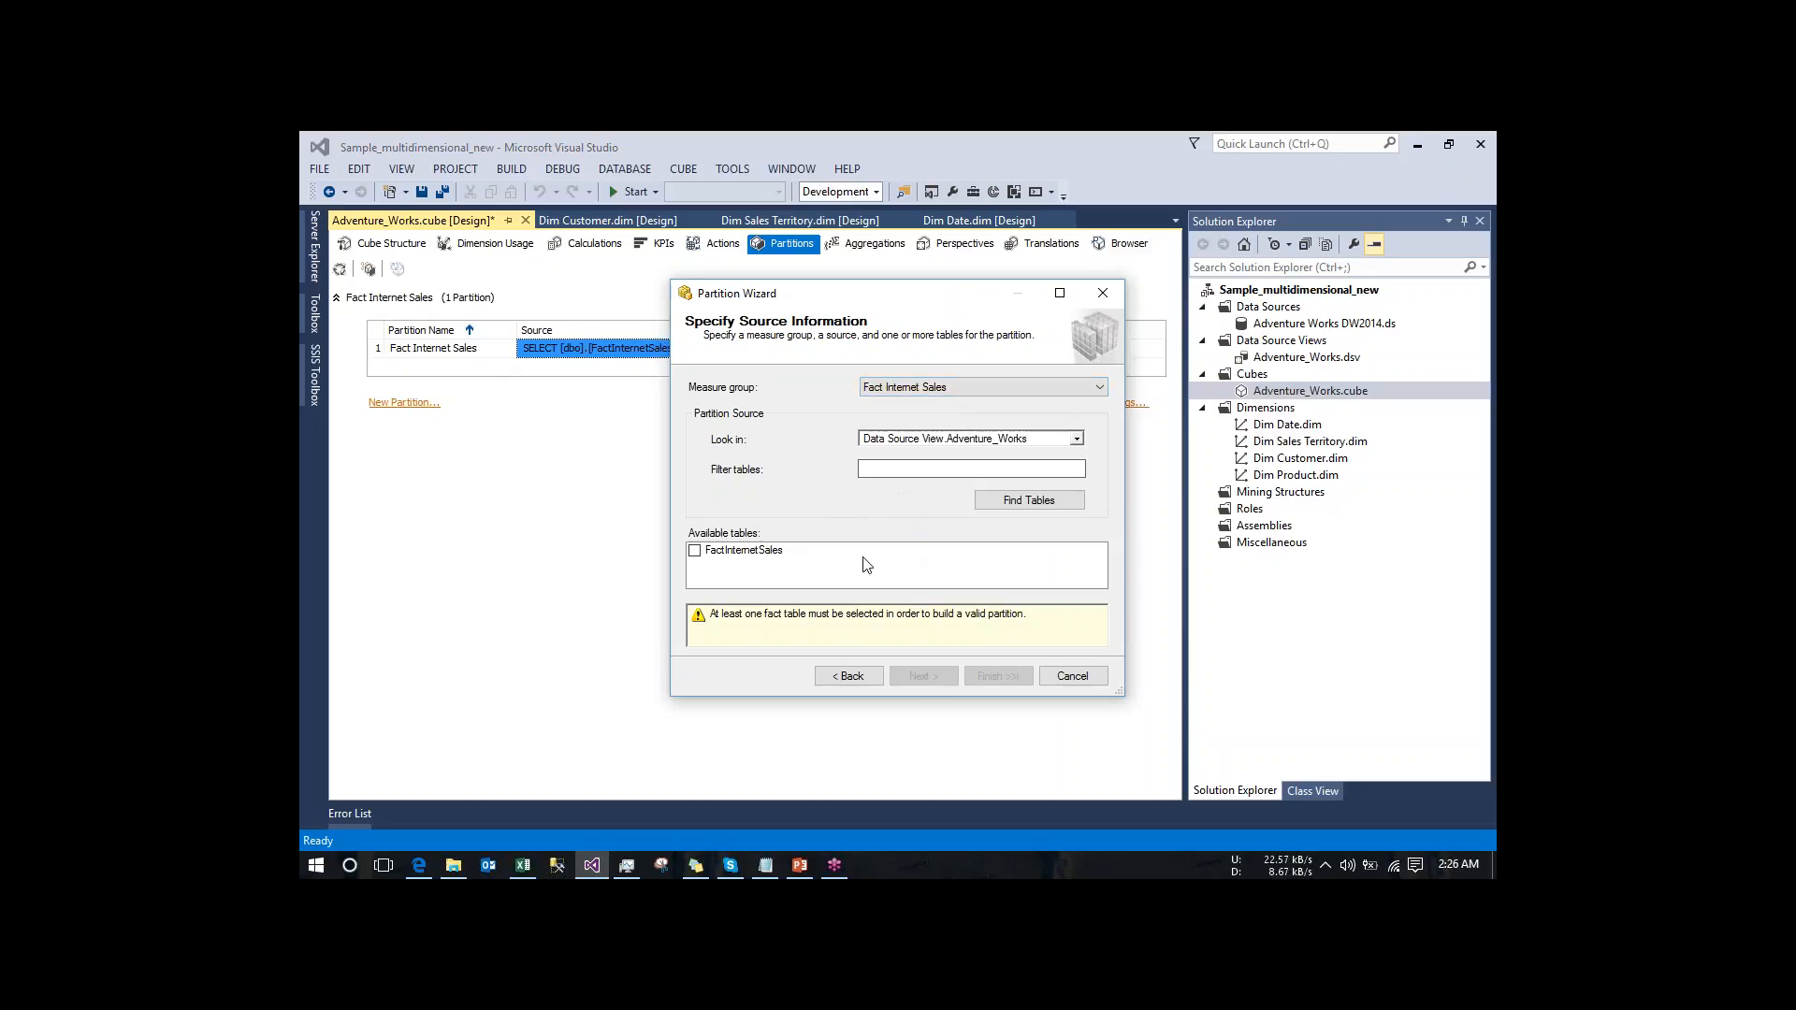
{"action": "left_click", "coordinate": [695, 551]}
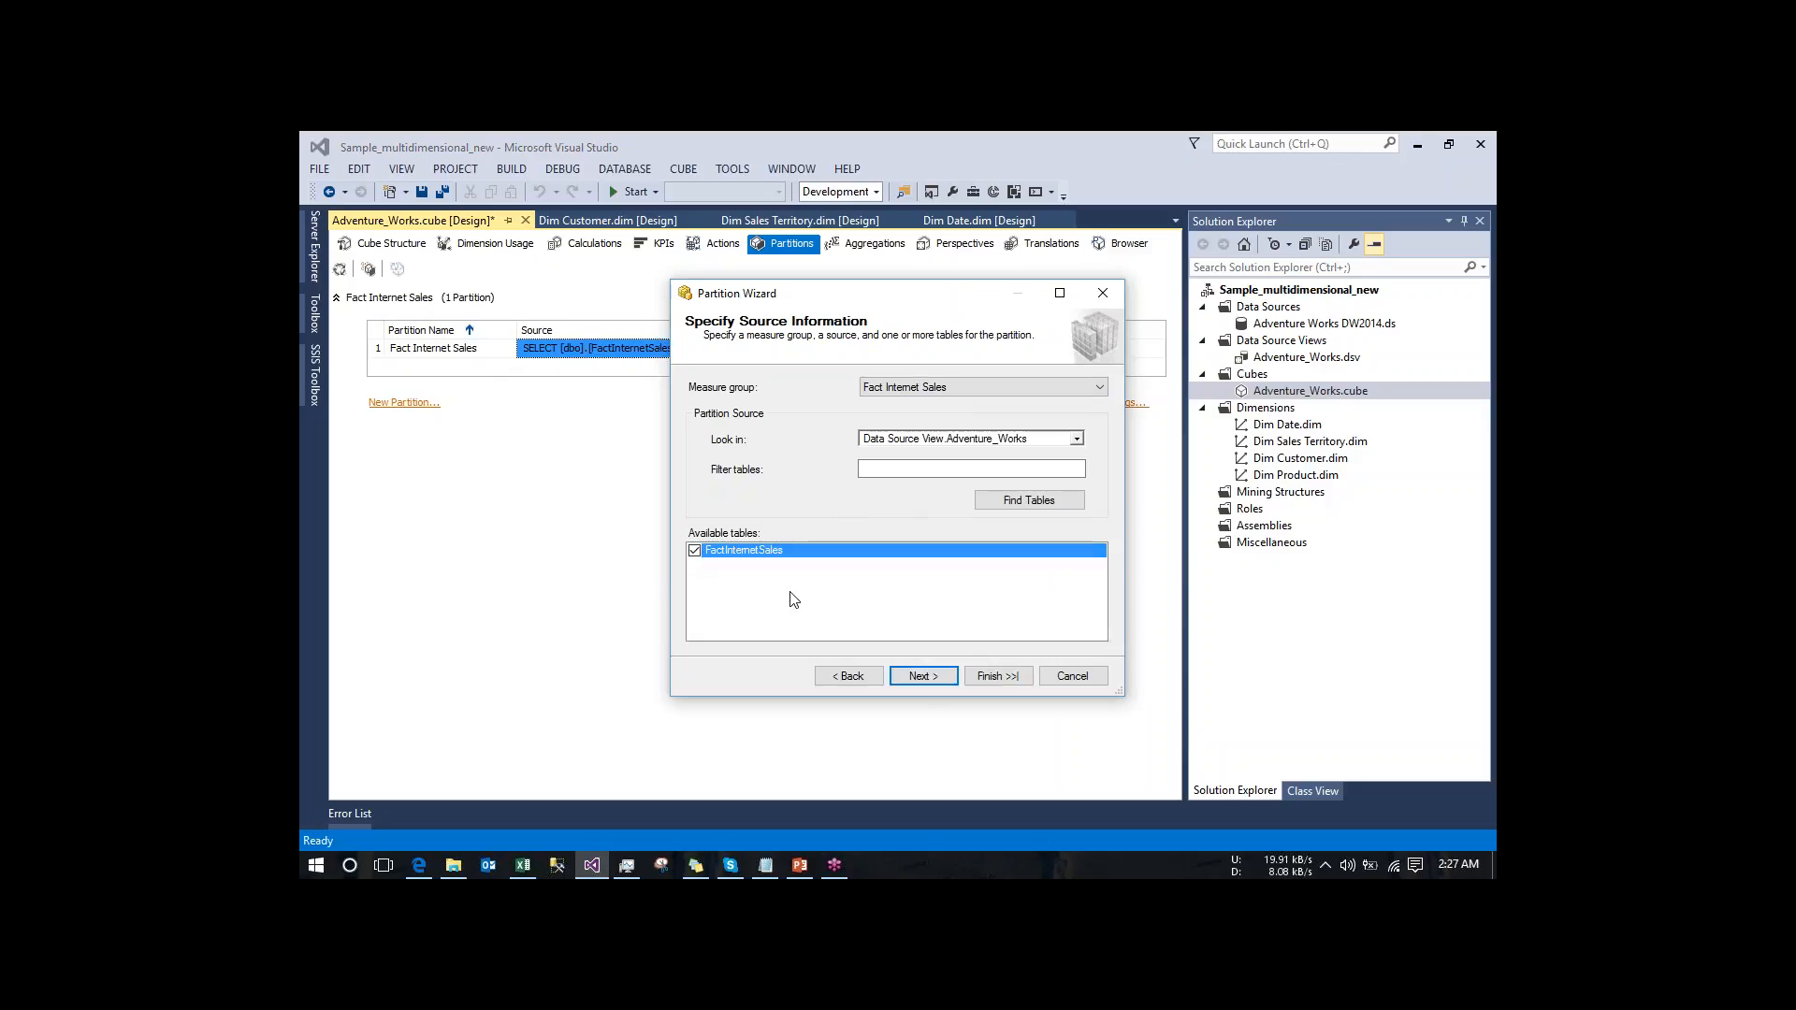
{"action": "left_click", "coordinate": [939, 674]}
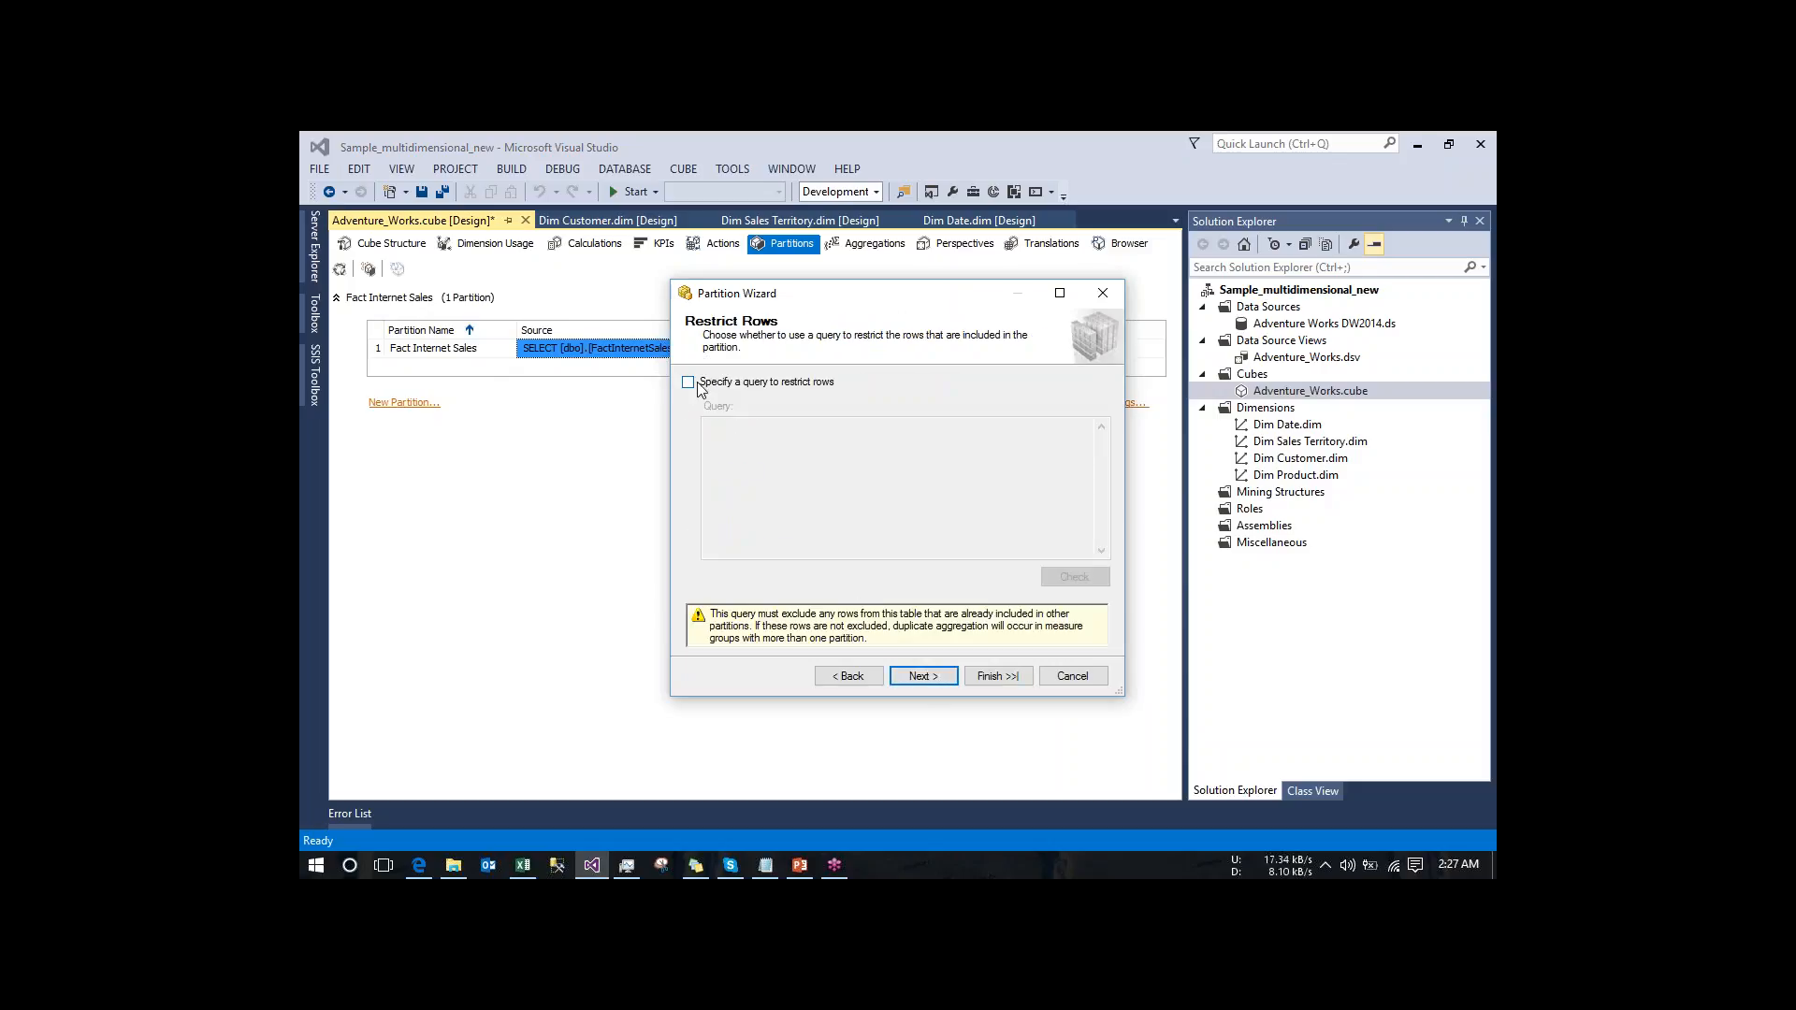
{"action": "left_click", "coordinate": [690, 383]}
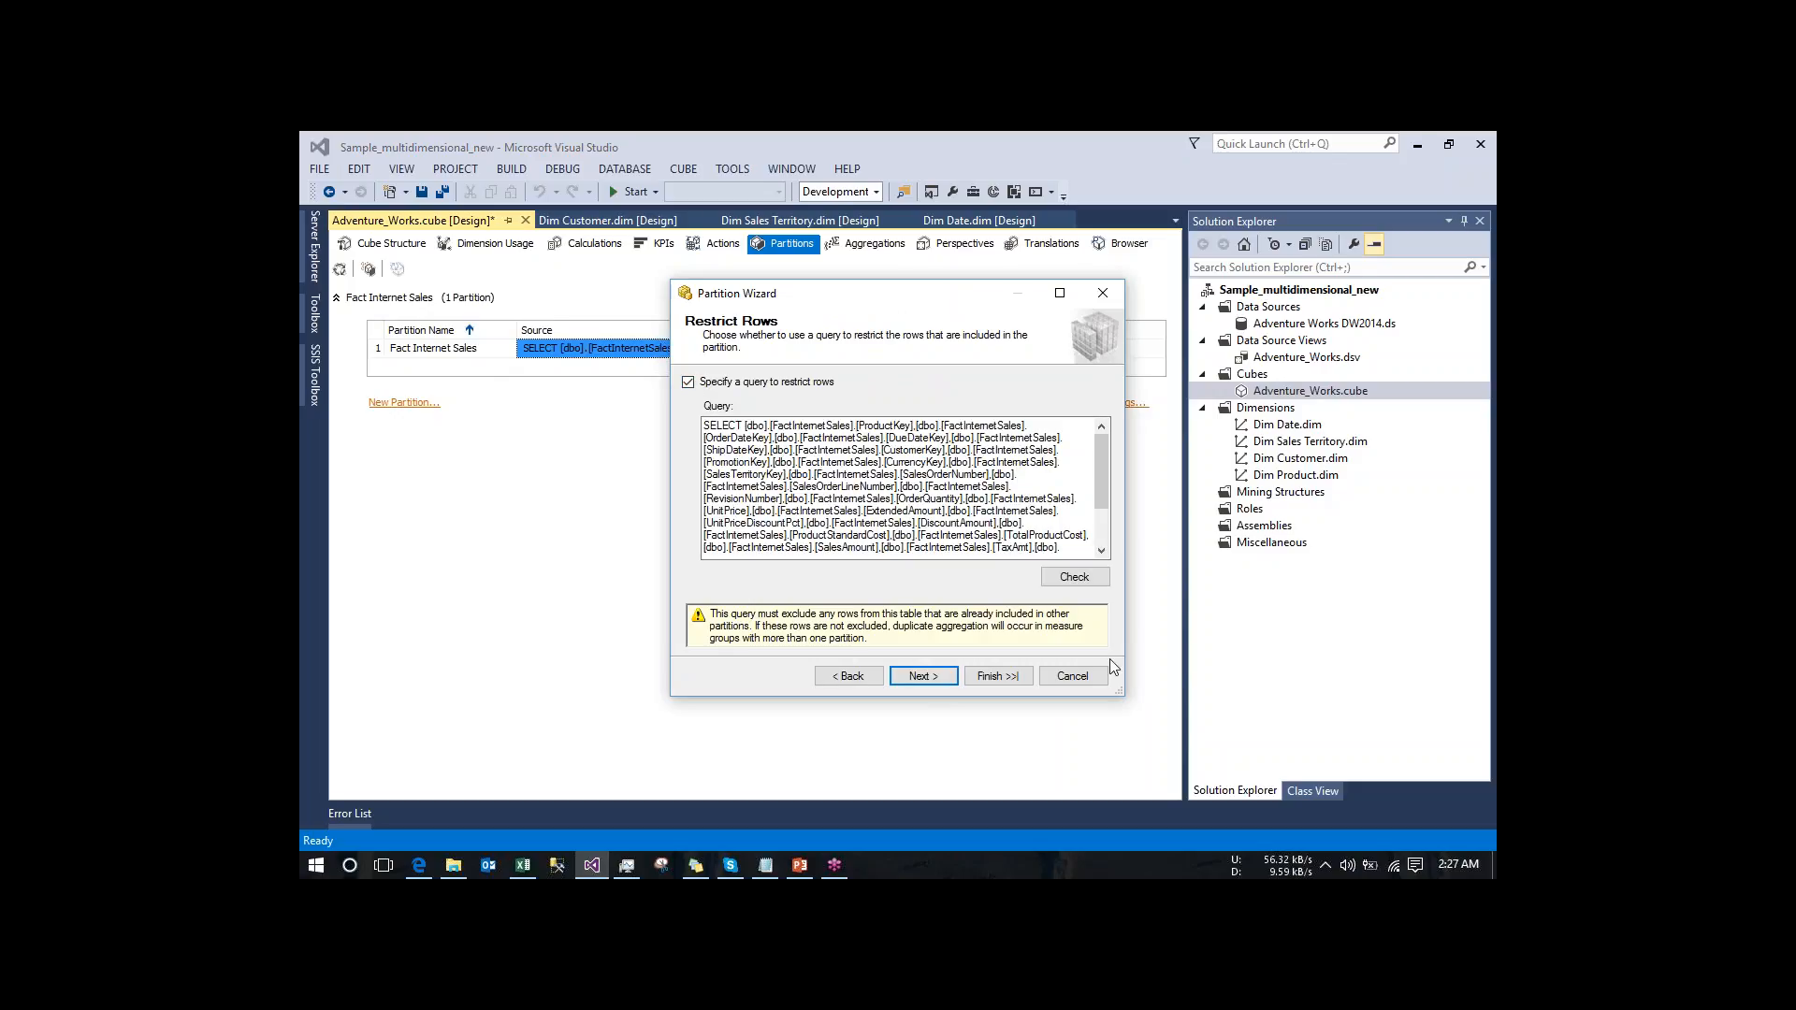
{"action": "left_click_drag", "start_coordinate": [1123, 693], "coordinate": [1220, 805]}
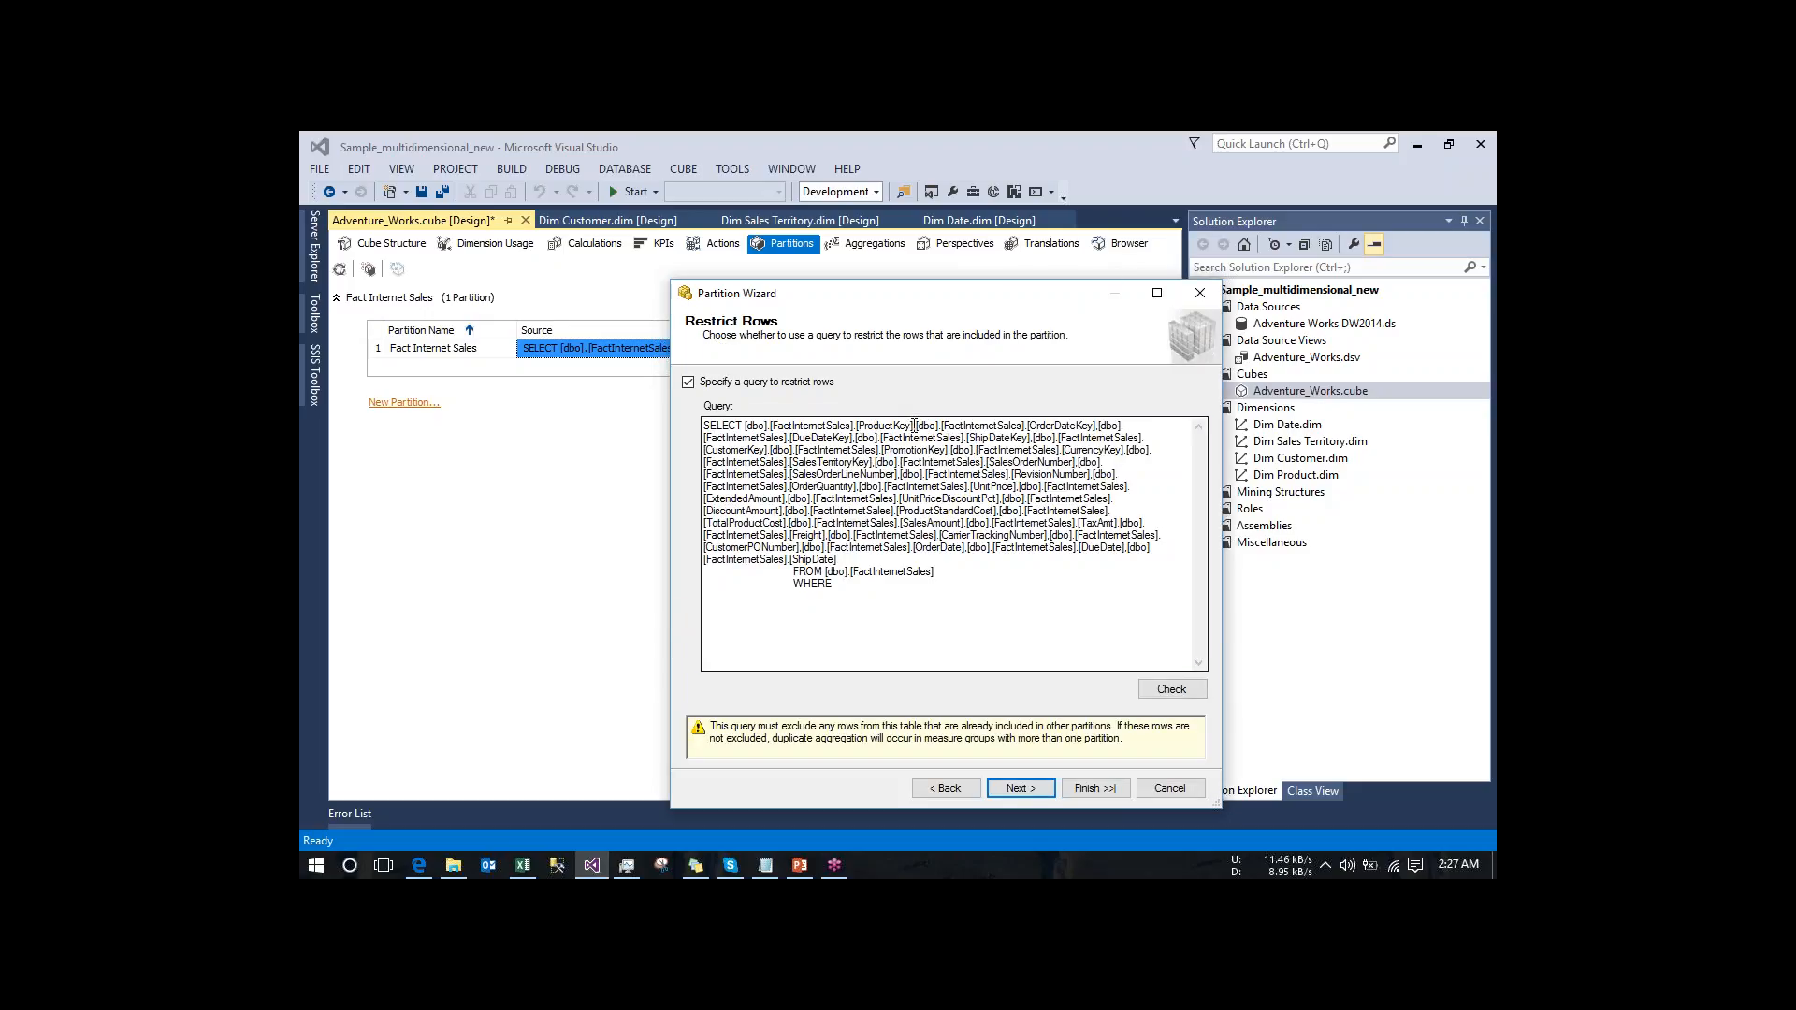
- Complete the new partition query's WHERE clause with [dbo].[FactInternetSales].[ProductKey] <= 100 and check its syntax
{"action": "left_click_drag", "start_coordinate": [914, 426], "coordinate": [747, 428]}
{"action": "key", "text": "ctrl+c"}
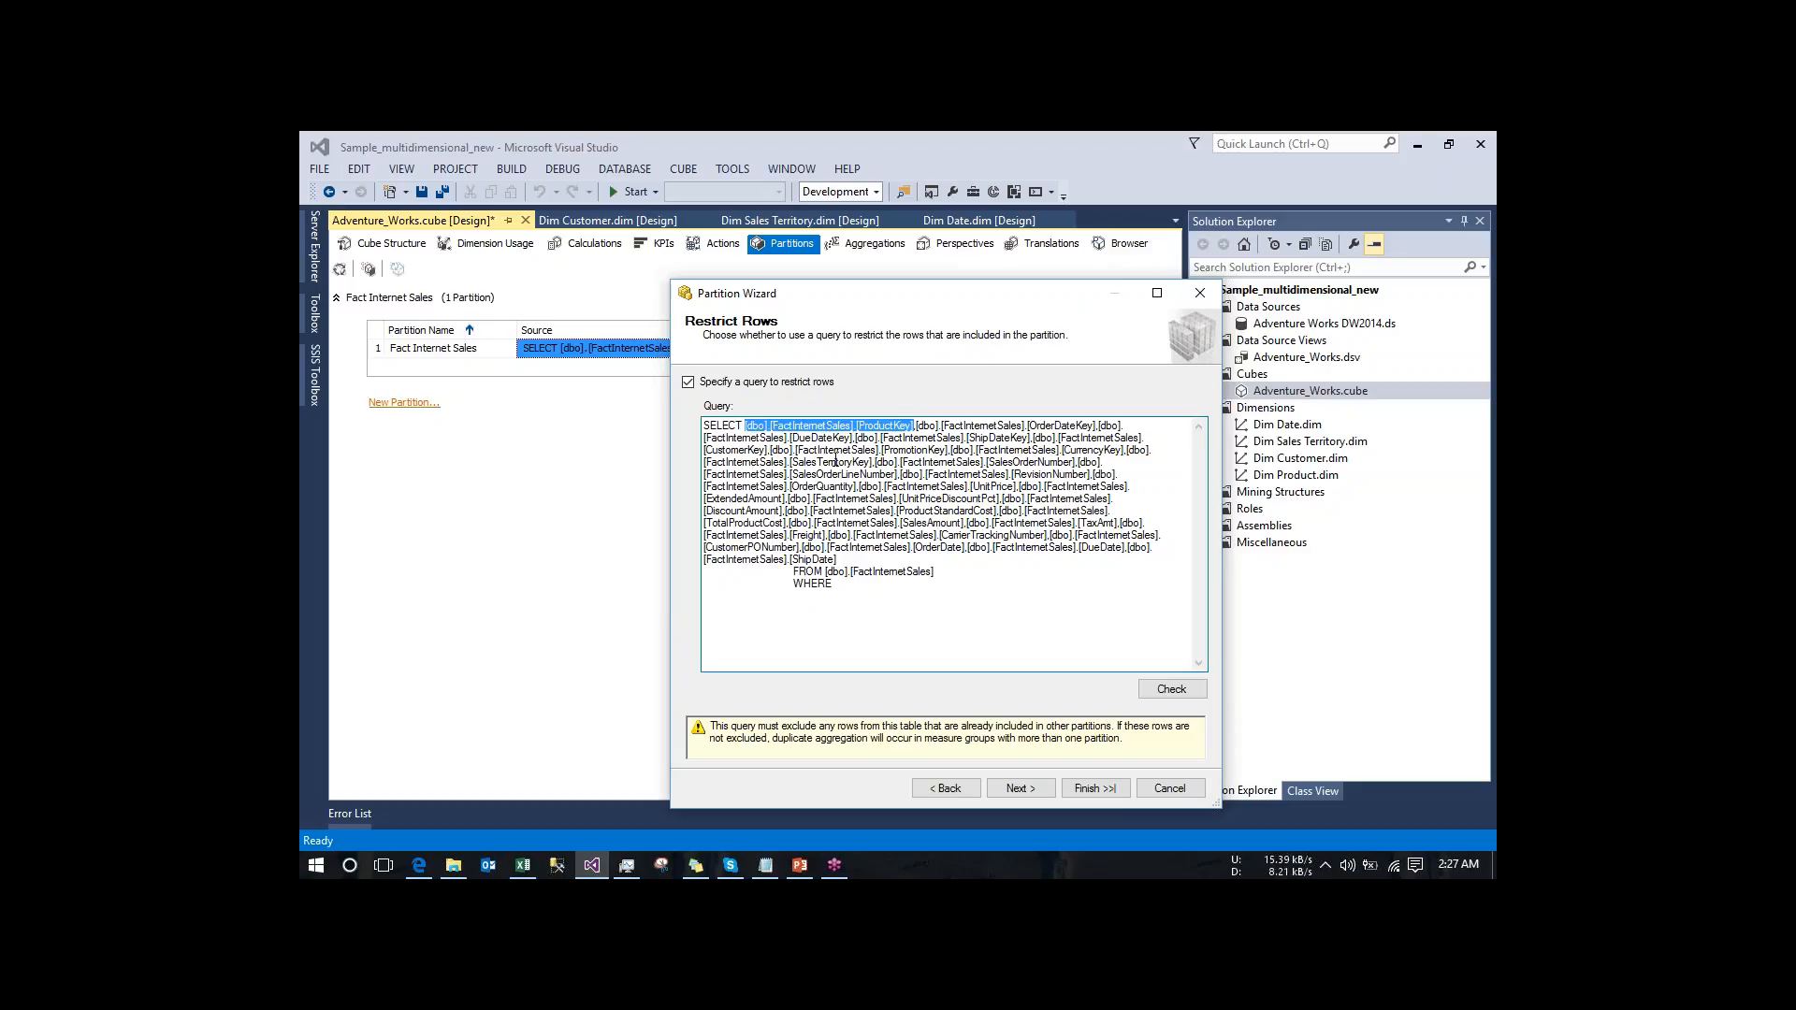
{"action": "left_click", "coordinate": [873, 584]}
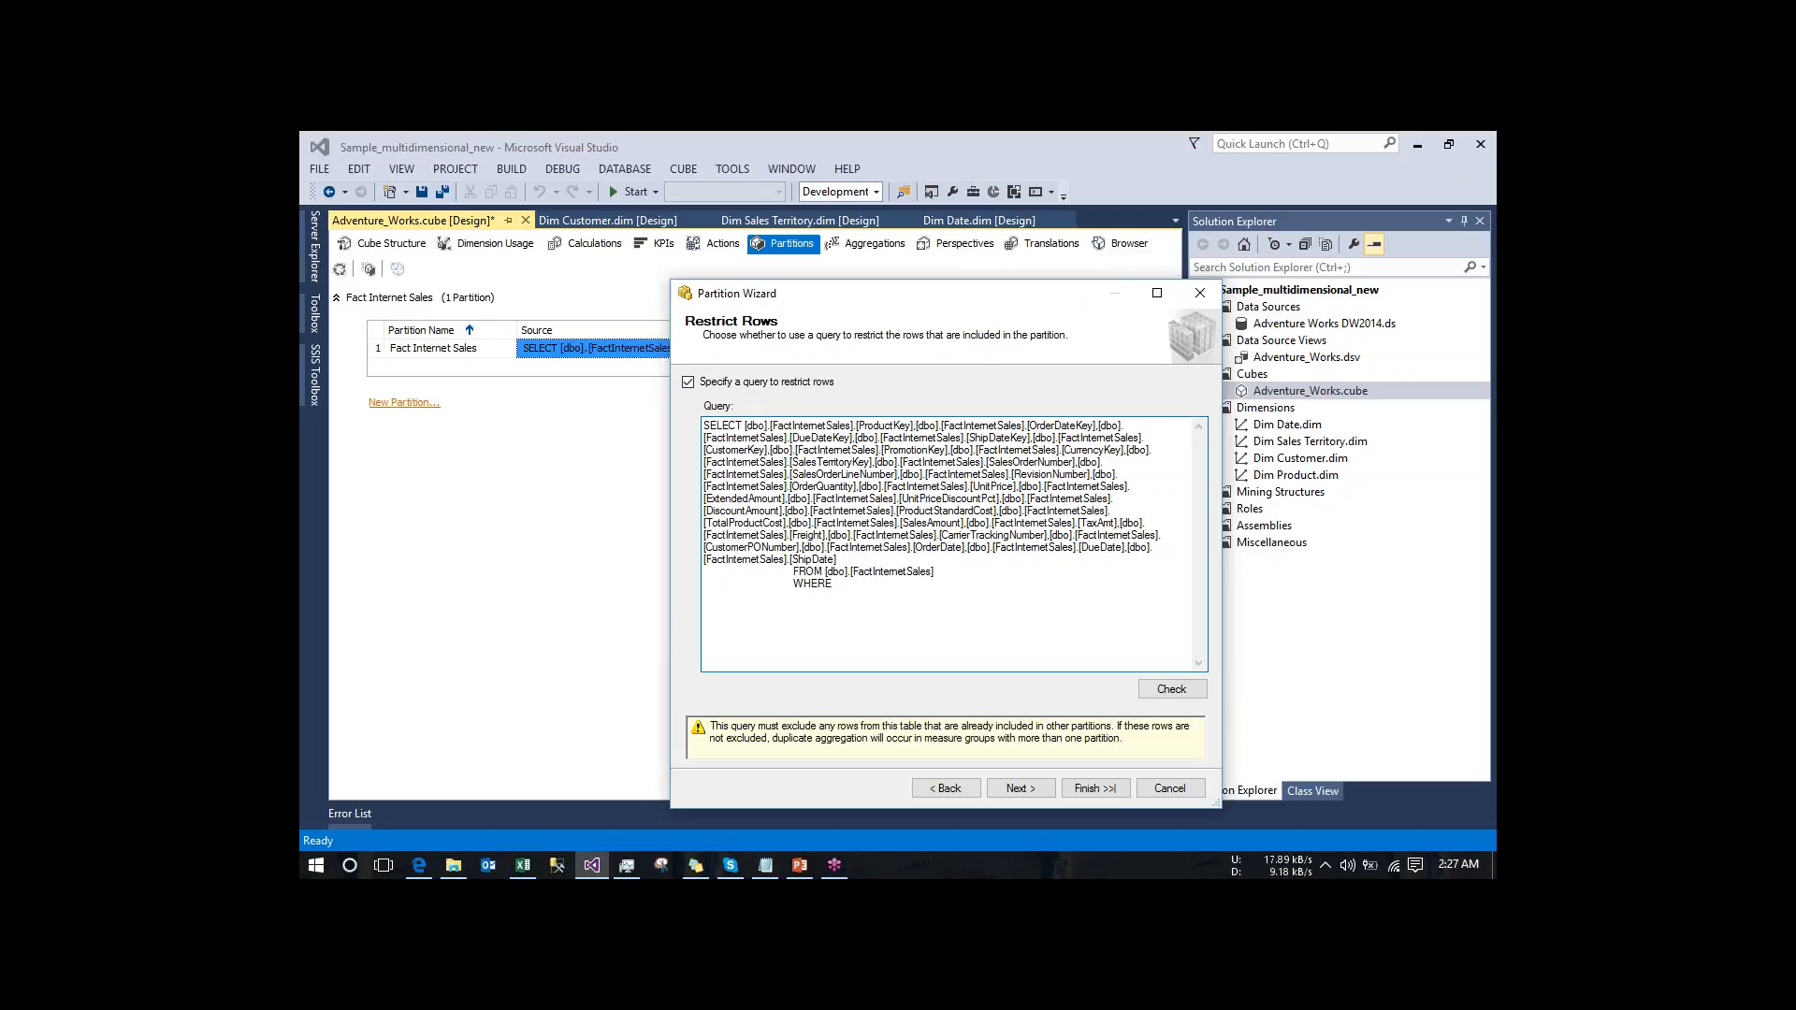
{"action": "key", "text": "ctrl+v"}
{"action": "type", "text": ">"}
{"action": "type", "text": " 100"}
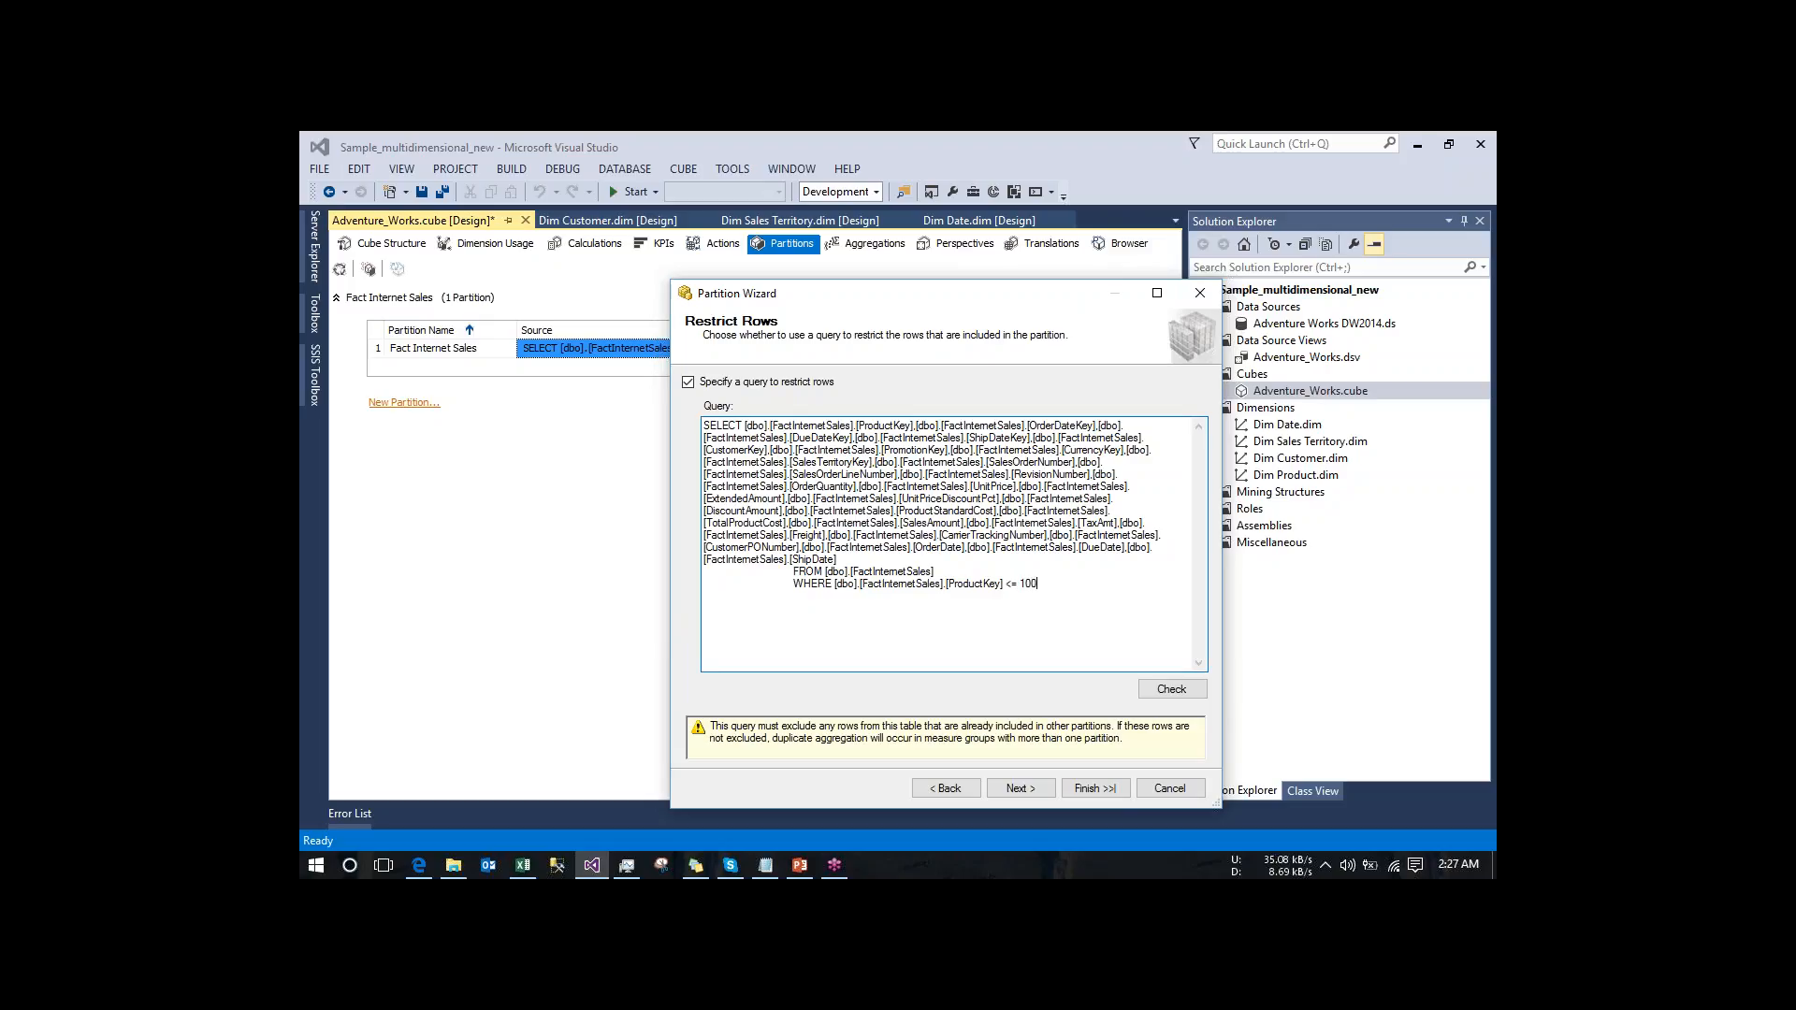
{"action": "left_click", "coordinate": [1188, 697]}
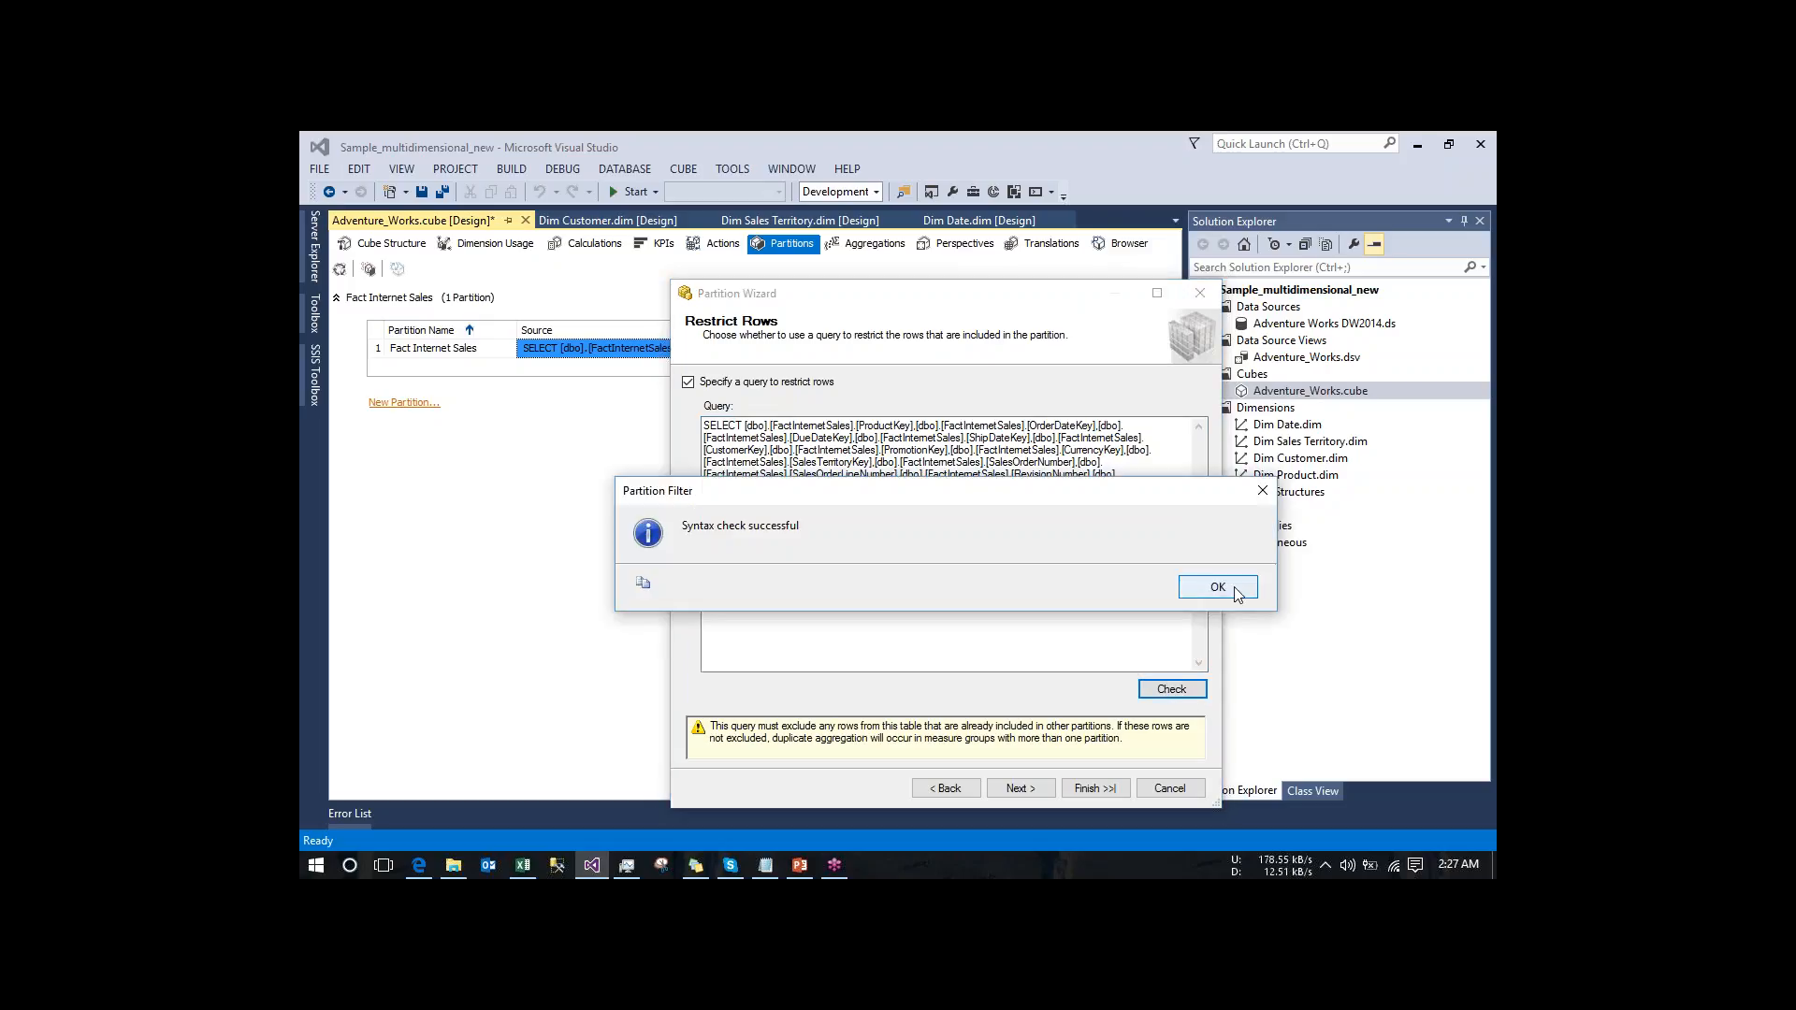
- Finish the new partition as Fact Internet Sales 1 with the current server instance and default storage location, cancelling the aggregation design
{"action": "left_click", "coordinate": [1233, 590]}
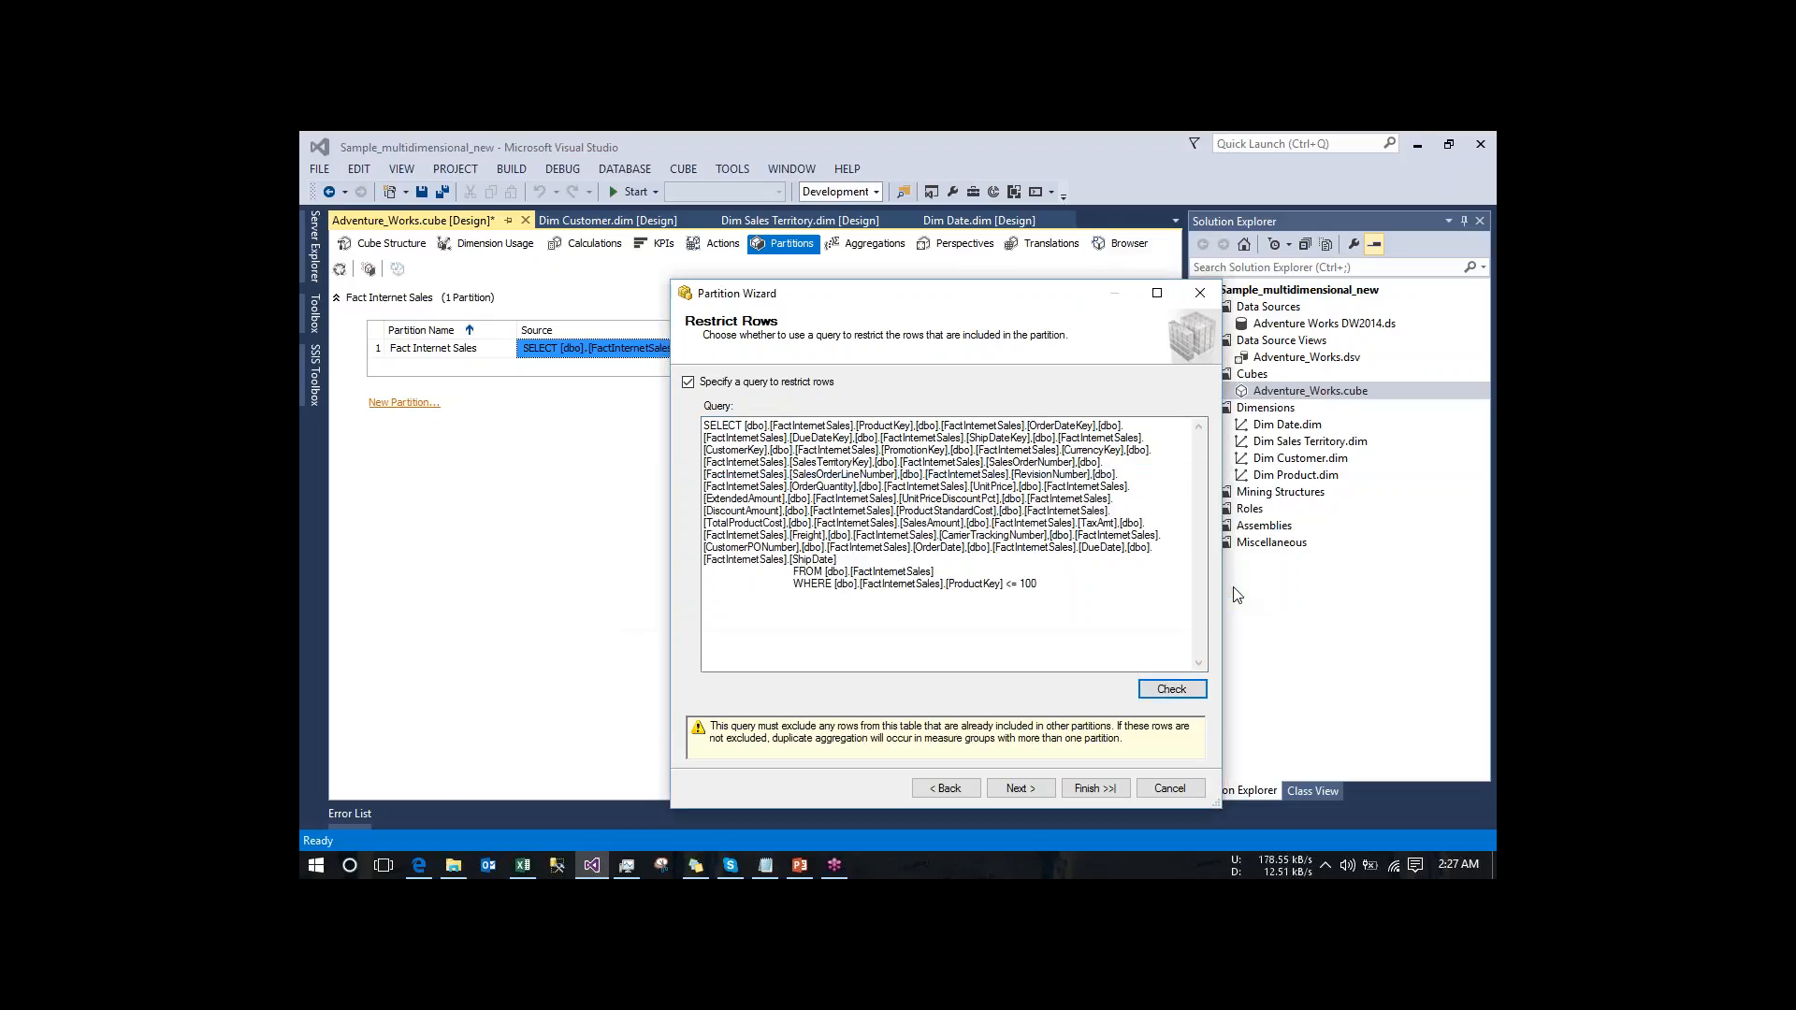
{"action": "left_click", "coordinate": [1021, 788]}
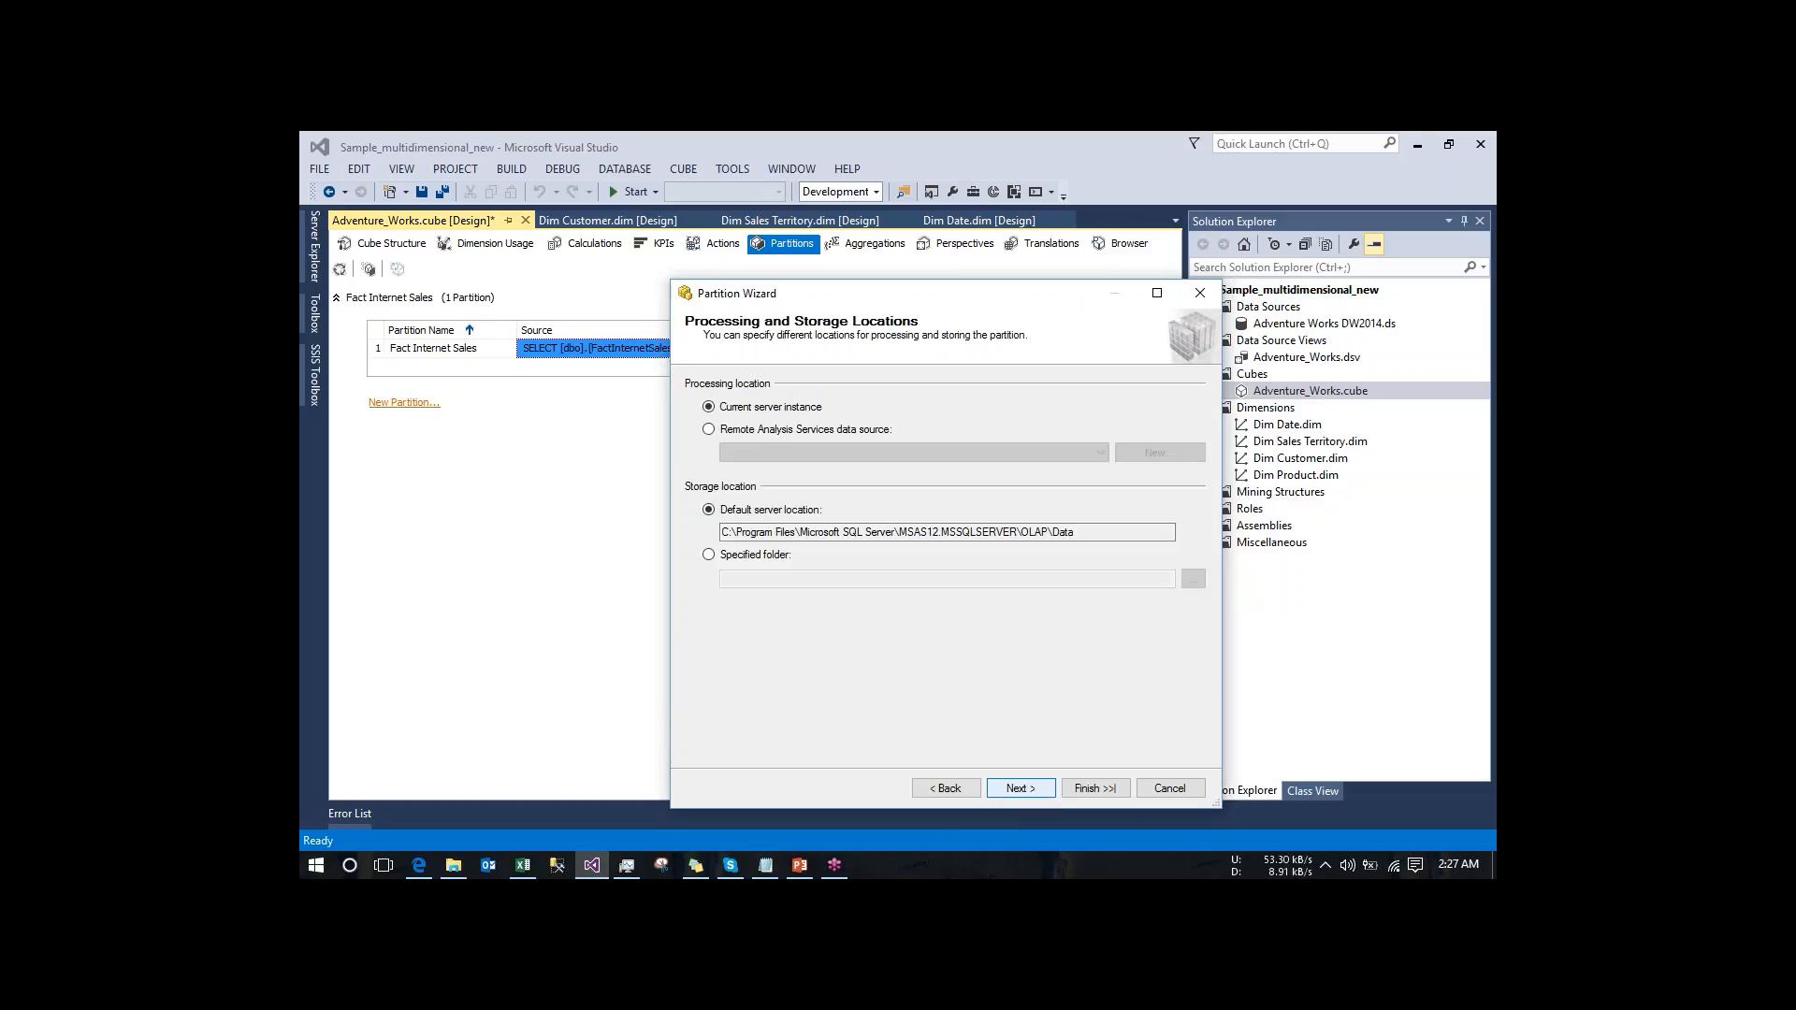
{"action": "left_click", "coordinate": [1020, 788]}
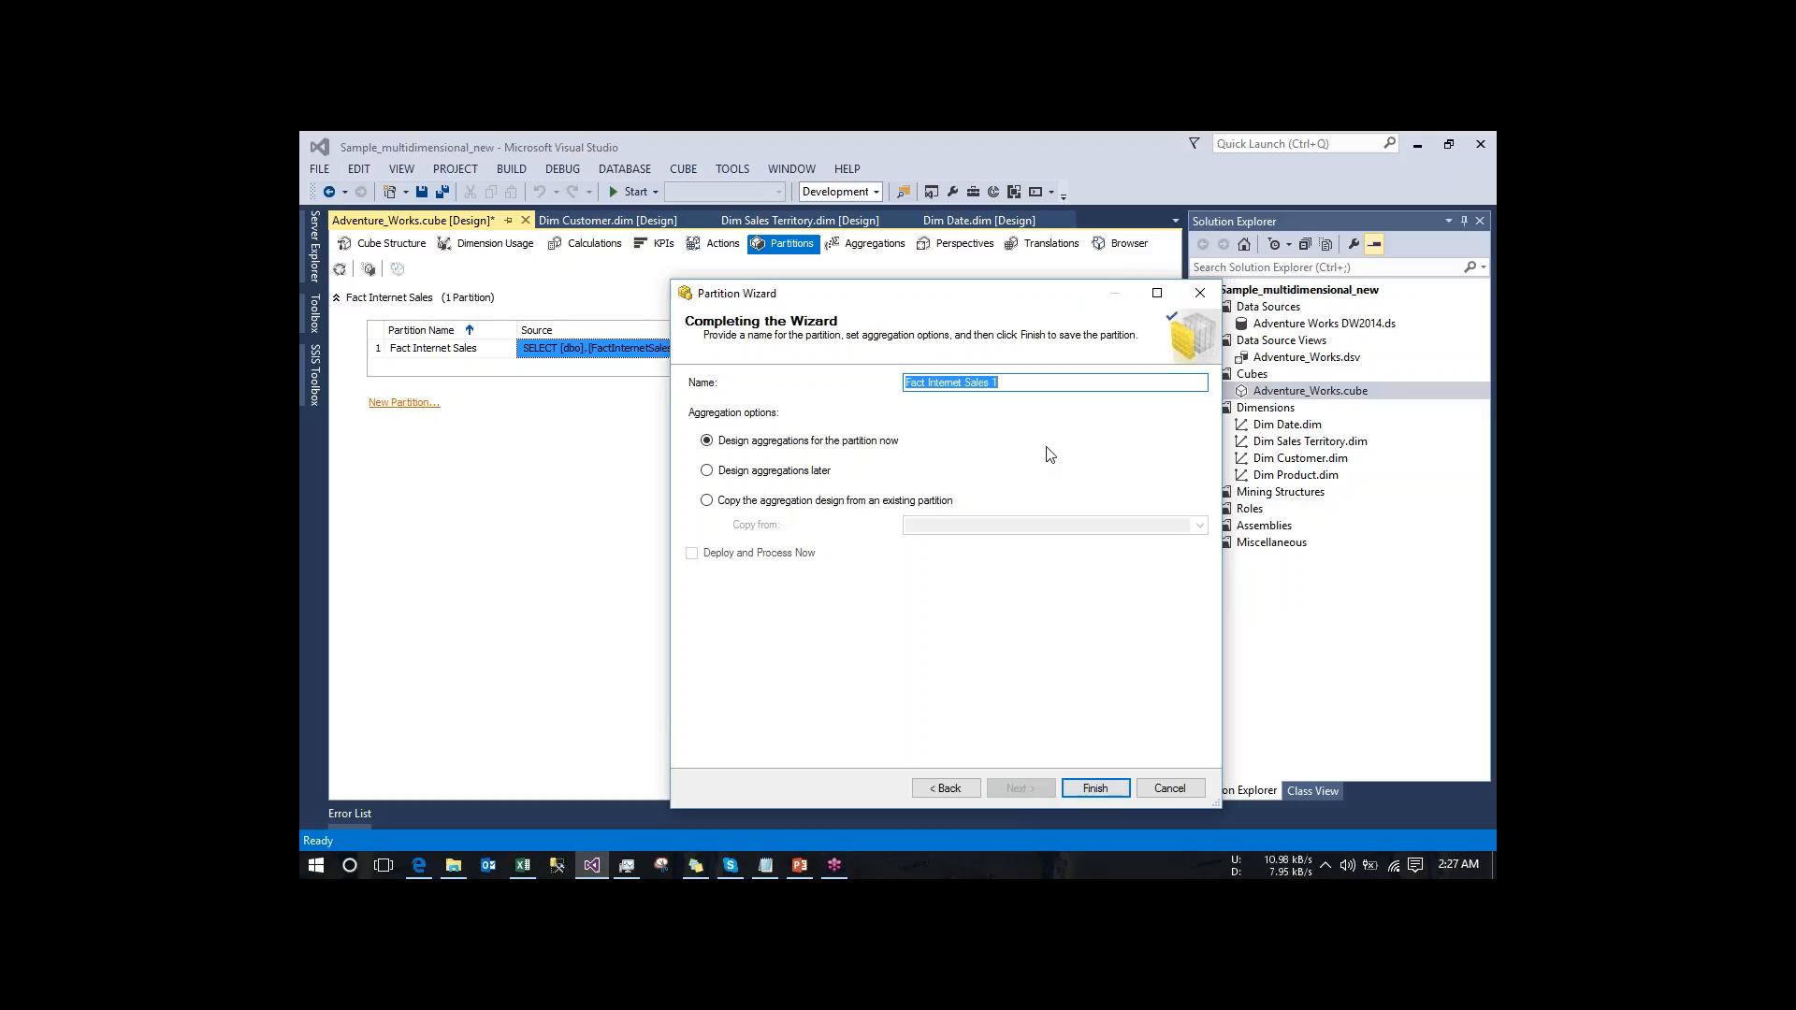
{"action": "left_click", "coordinate": [1011, 381]}
{"action": "left_click", "coordinate": [1087, 792]}
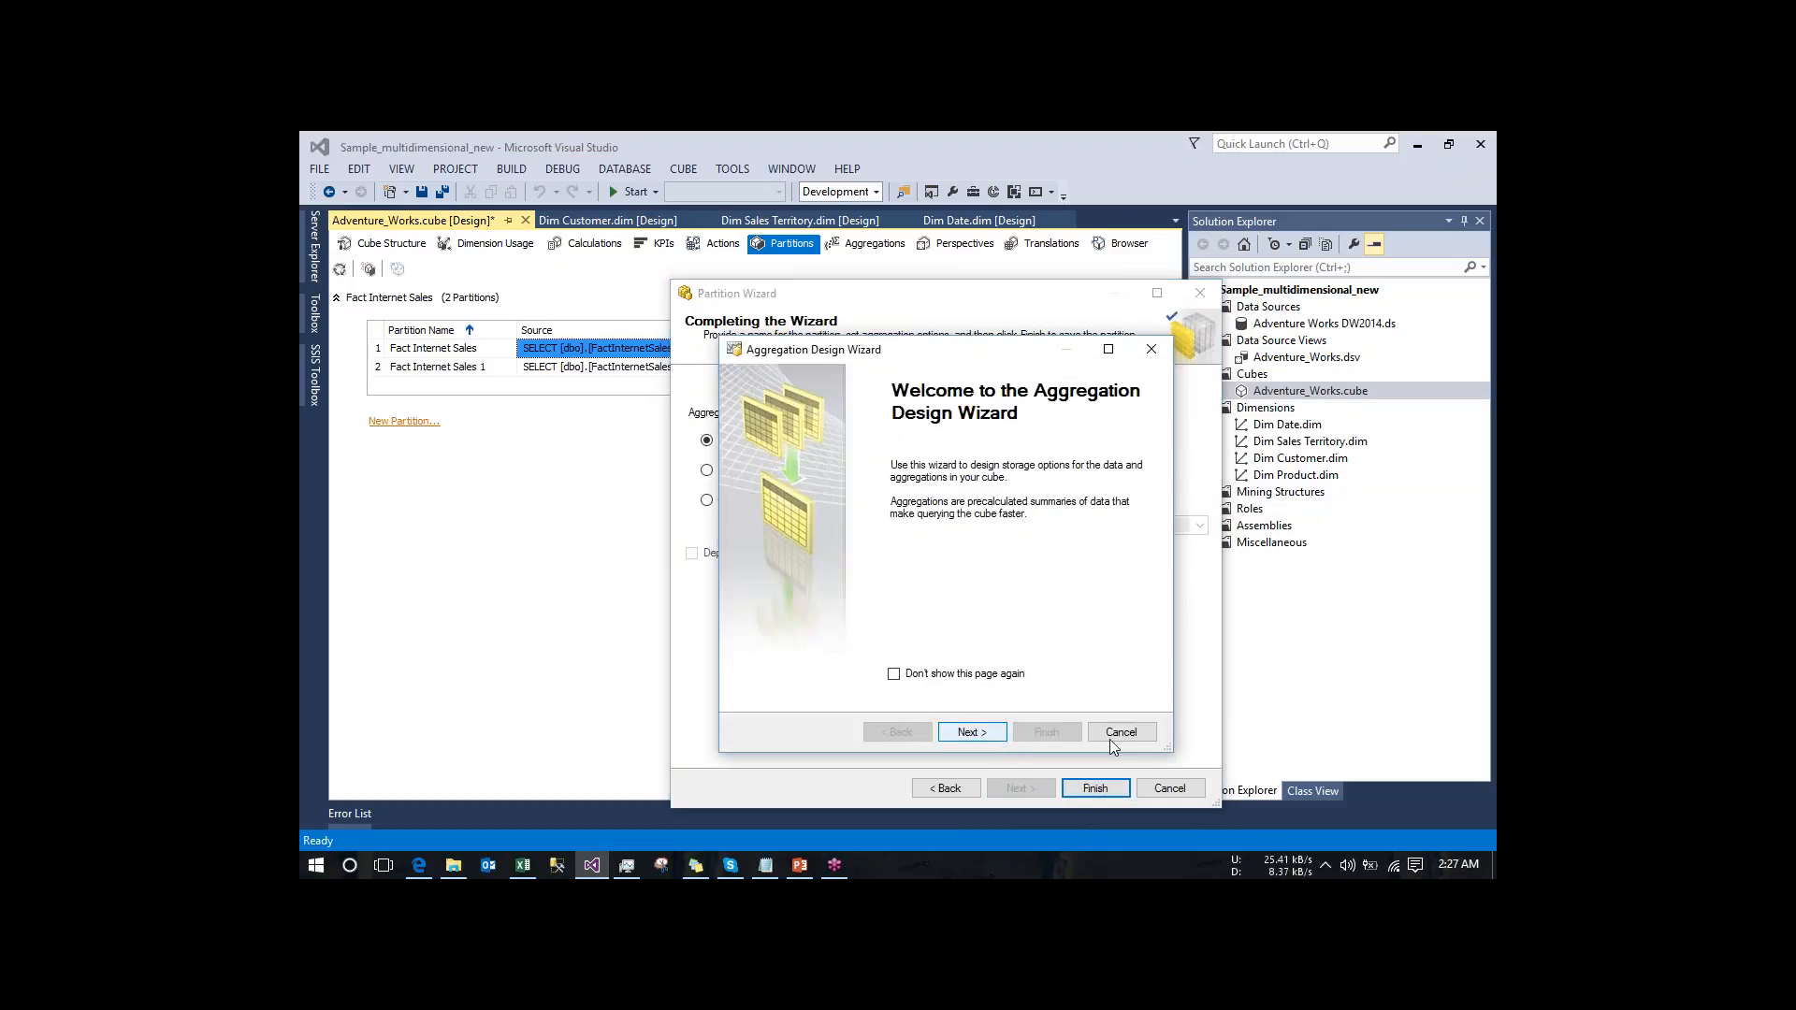
{"action": "left_click", "coordinate": [1134, 736]}
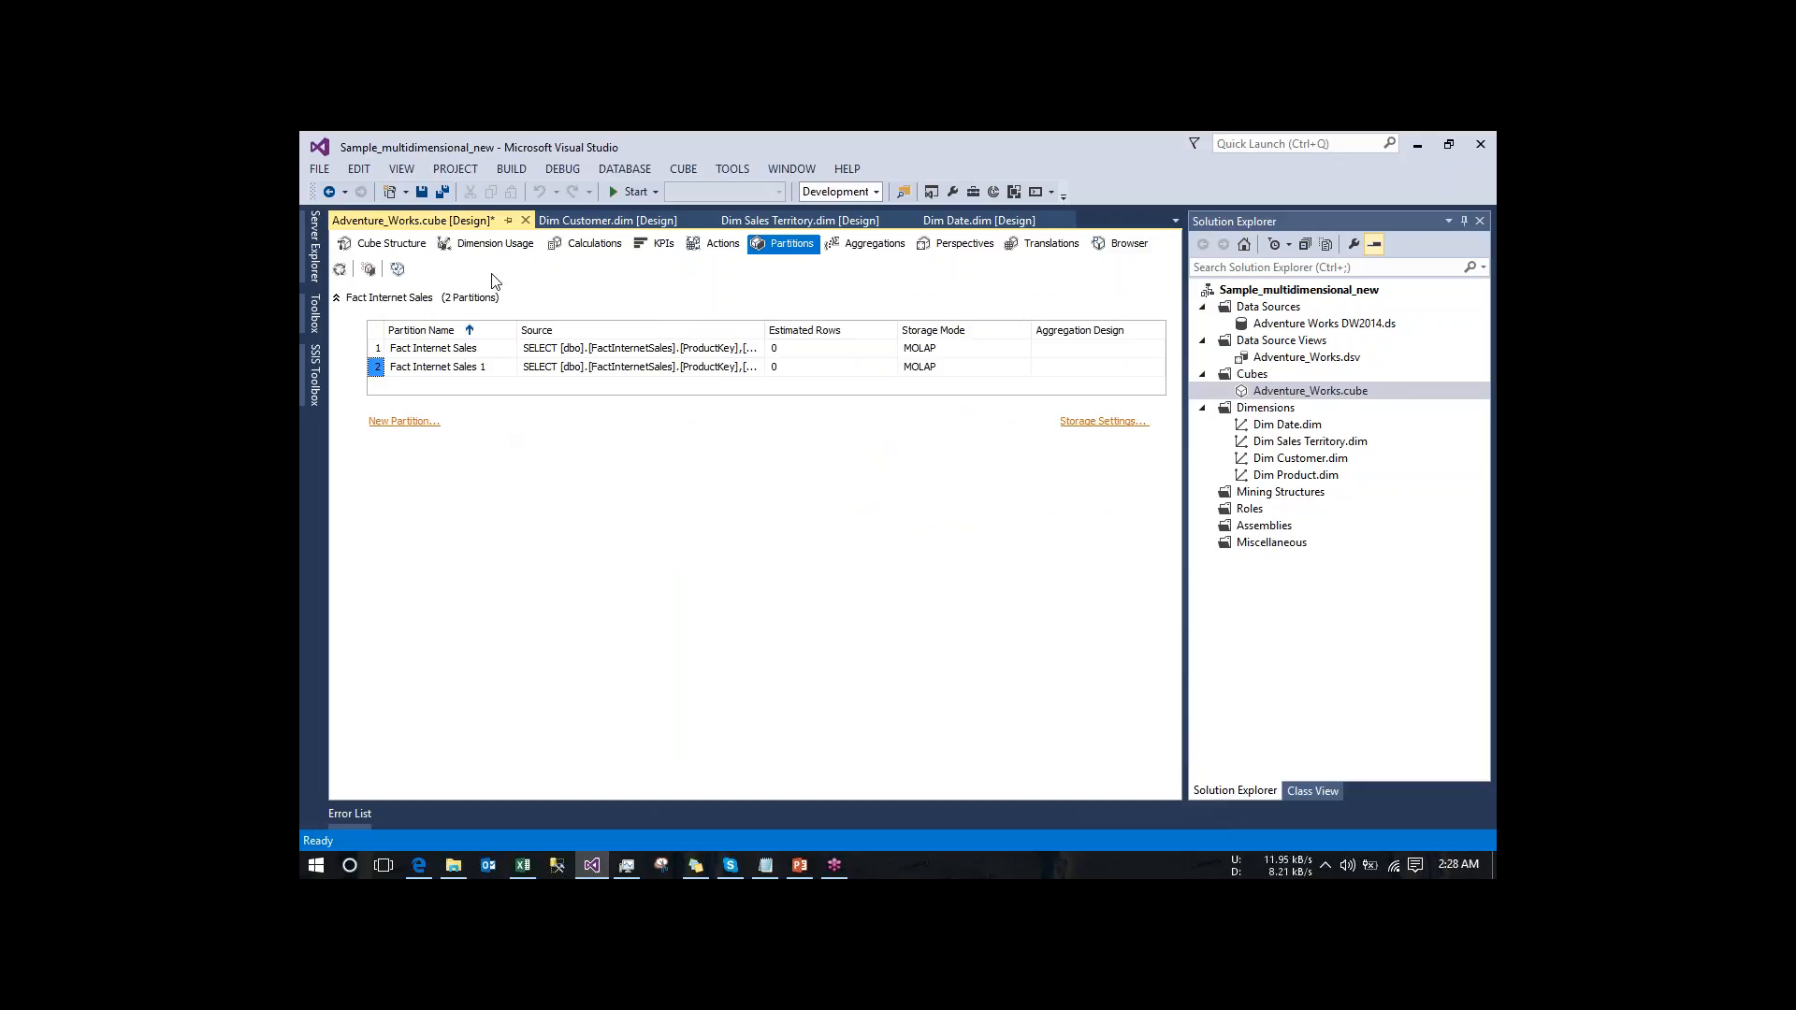
- Start processing the Fact Internet Sales 1 partition, building and deploying the project first
{"action": "left_click", "coordinate": [341, 268]}
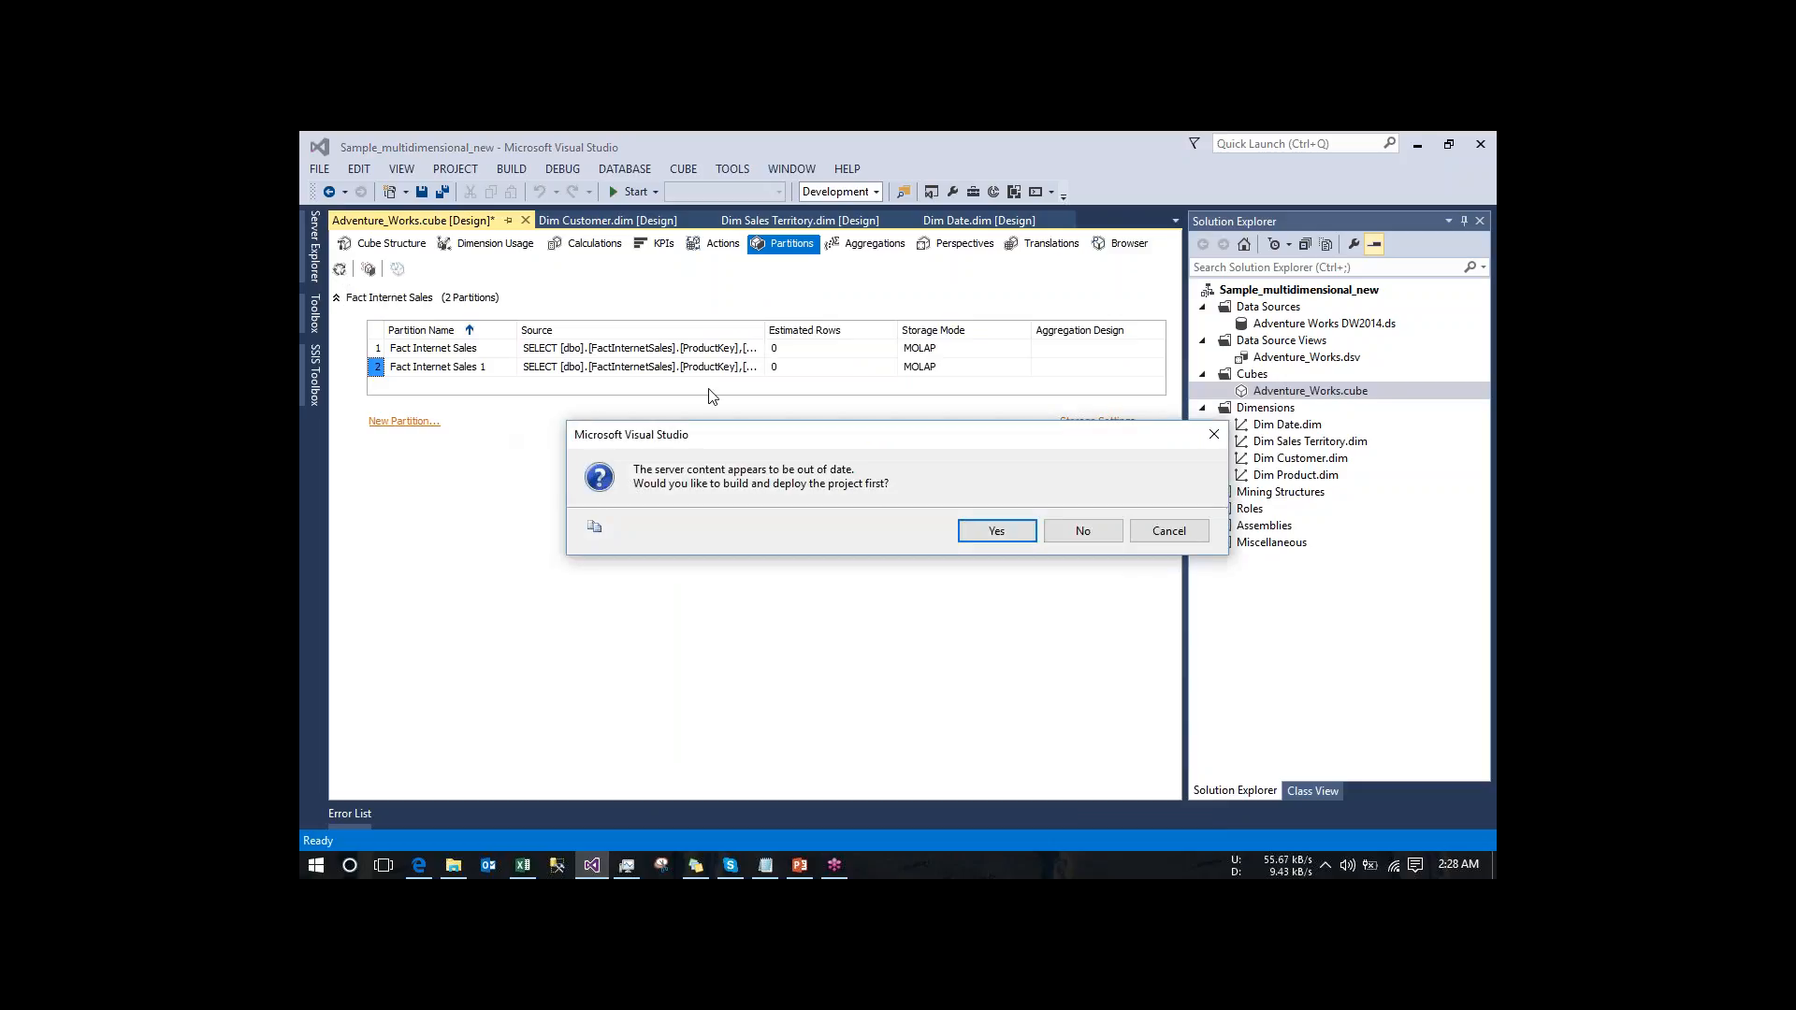
{"action": "left_click", "coordinate": [982, 535]}
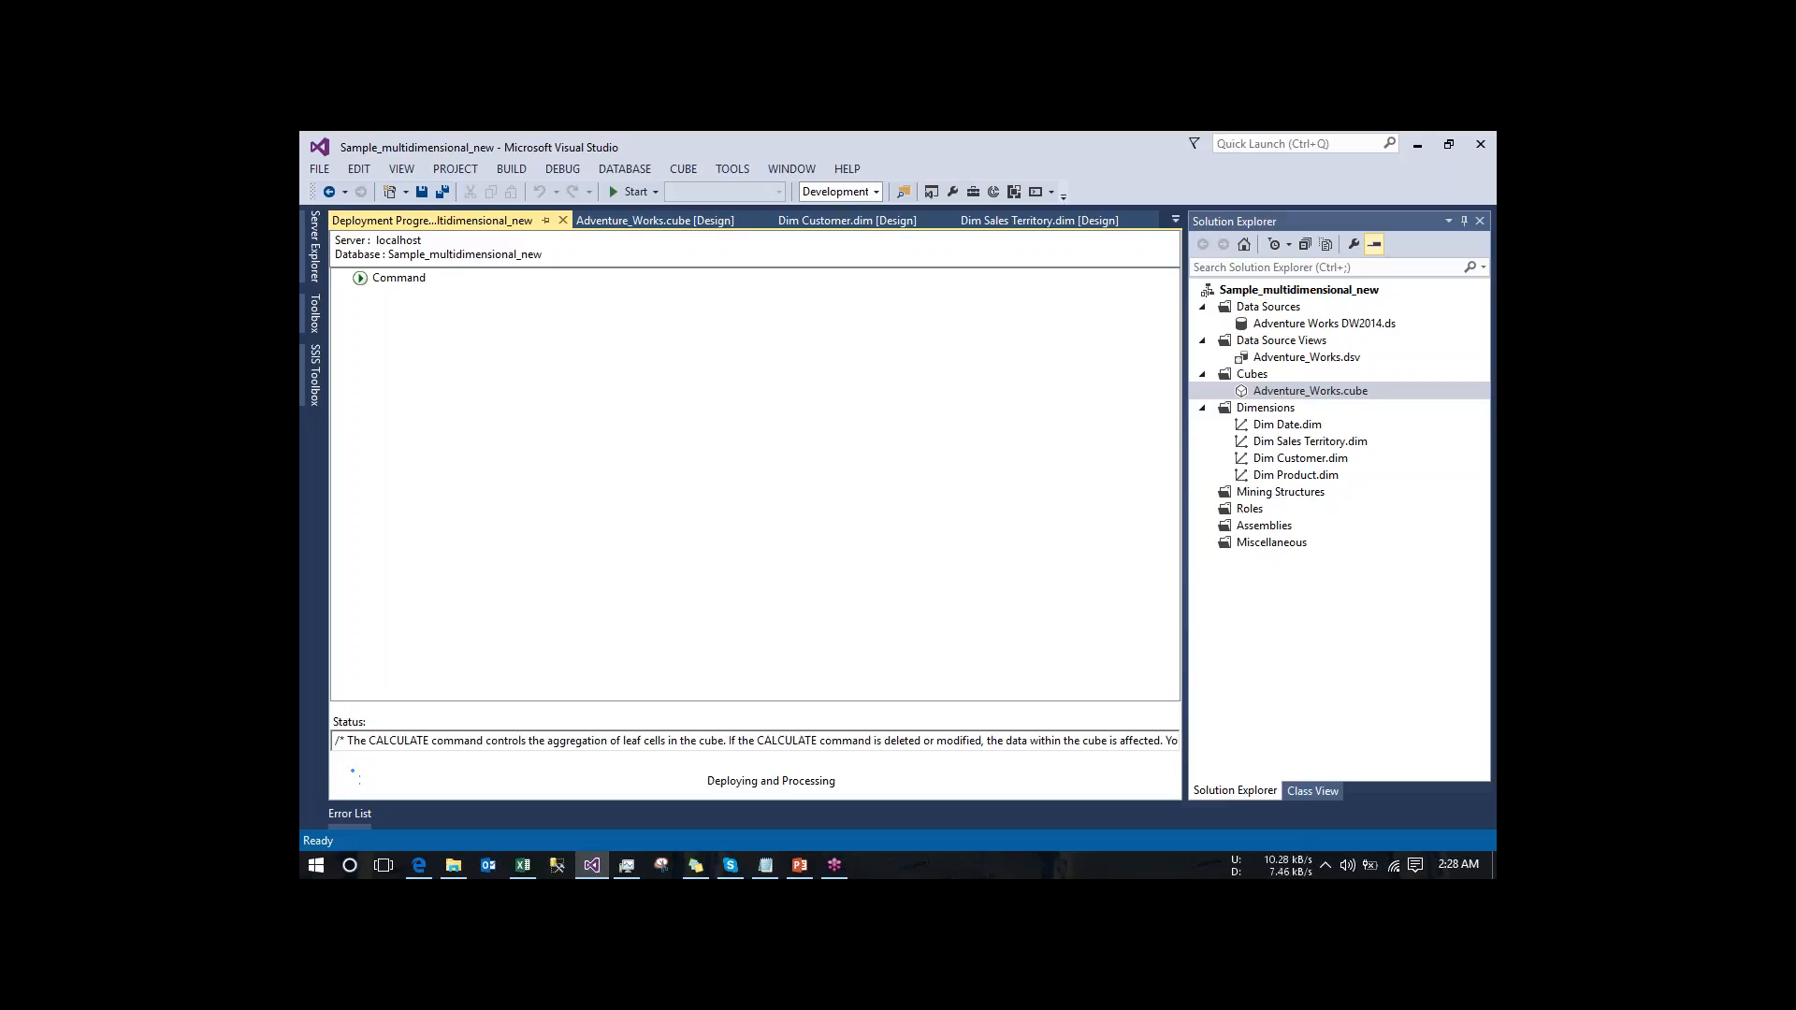
- In Task Manager, examine the processes sorted by CPU usage during the deployment, and return to Visual Studio
{"action": "left_click", "coordinate": [633, 868]}
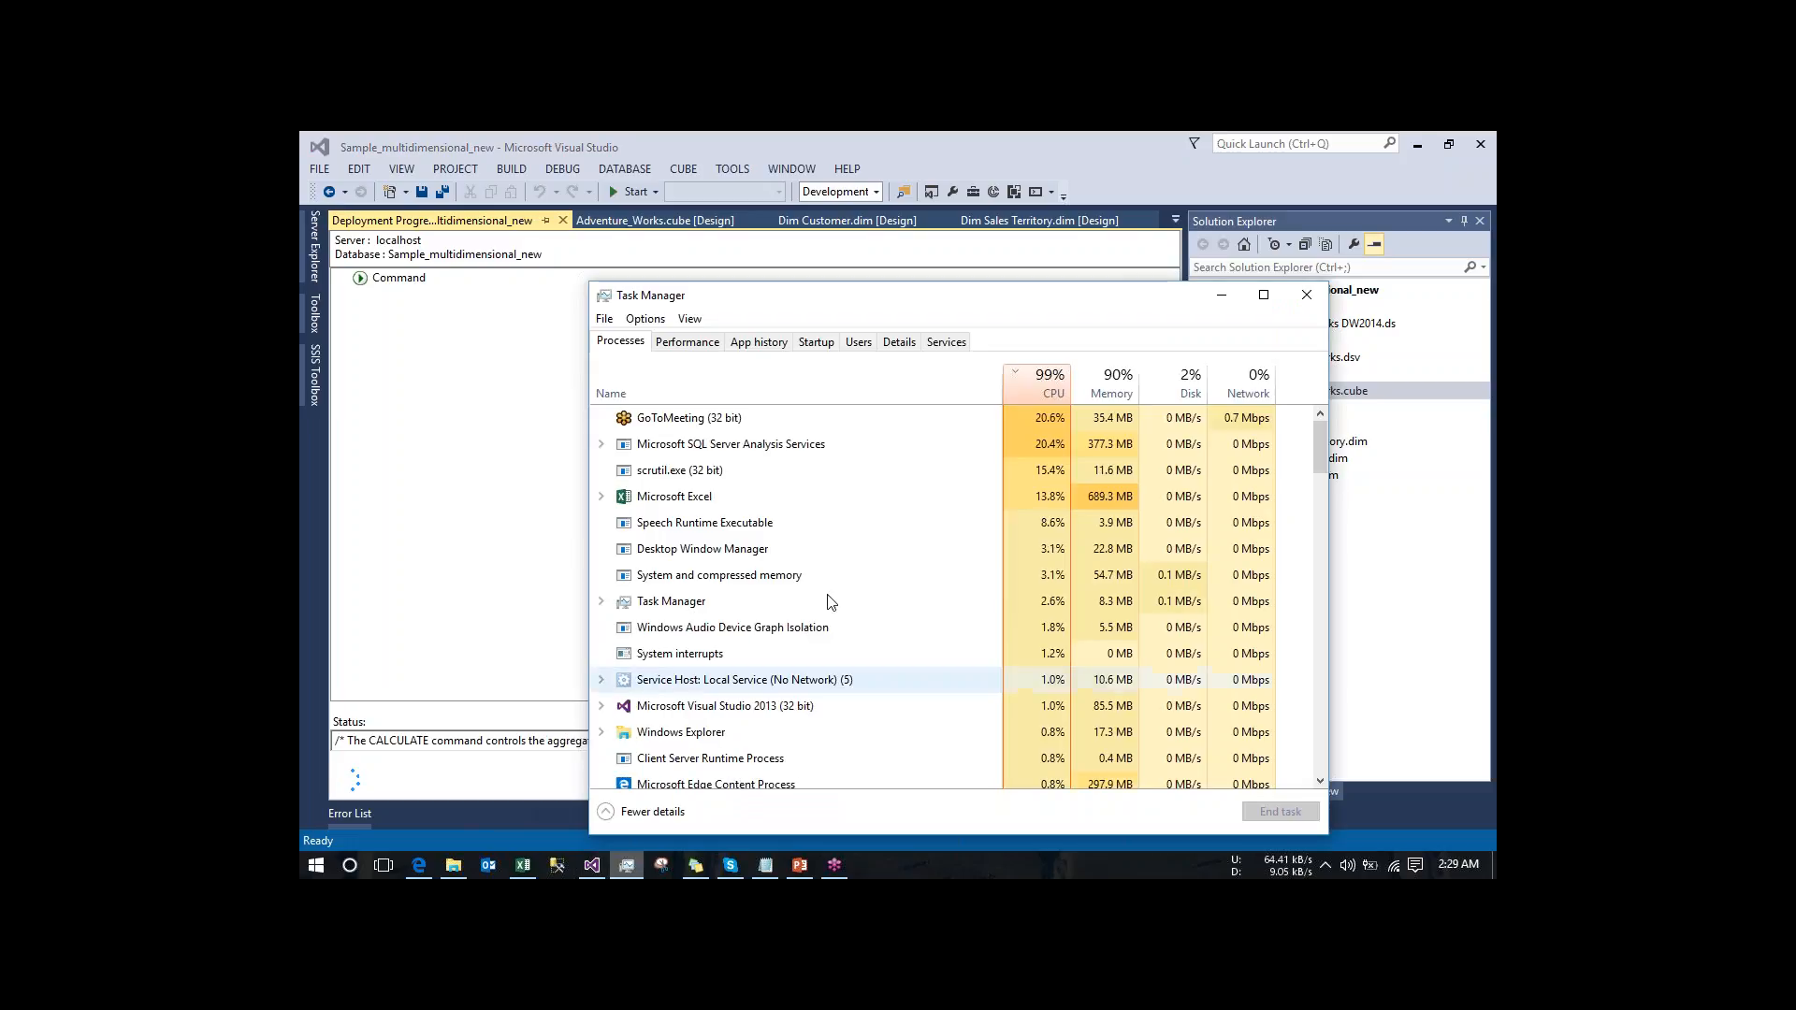
{"action": "left_click", "coordinate": [1032, 381]}
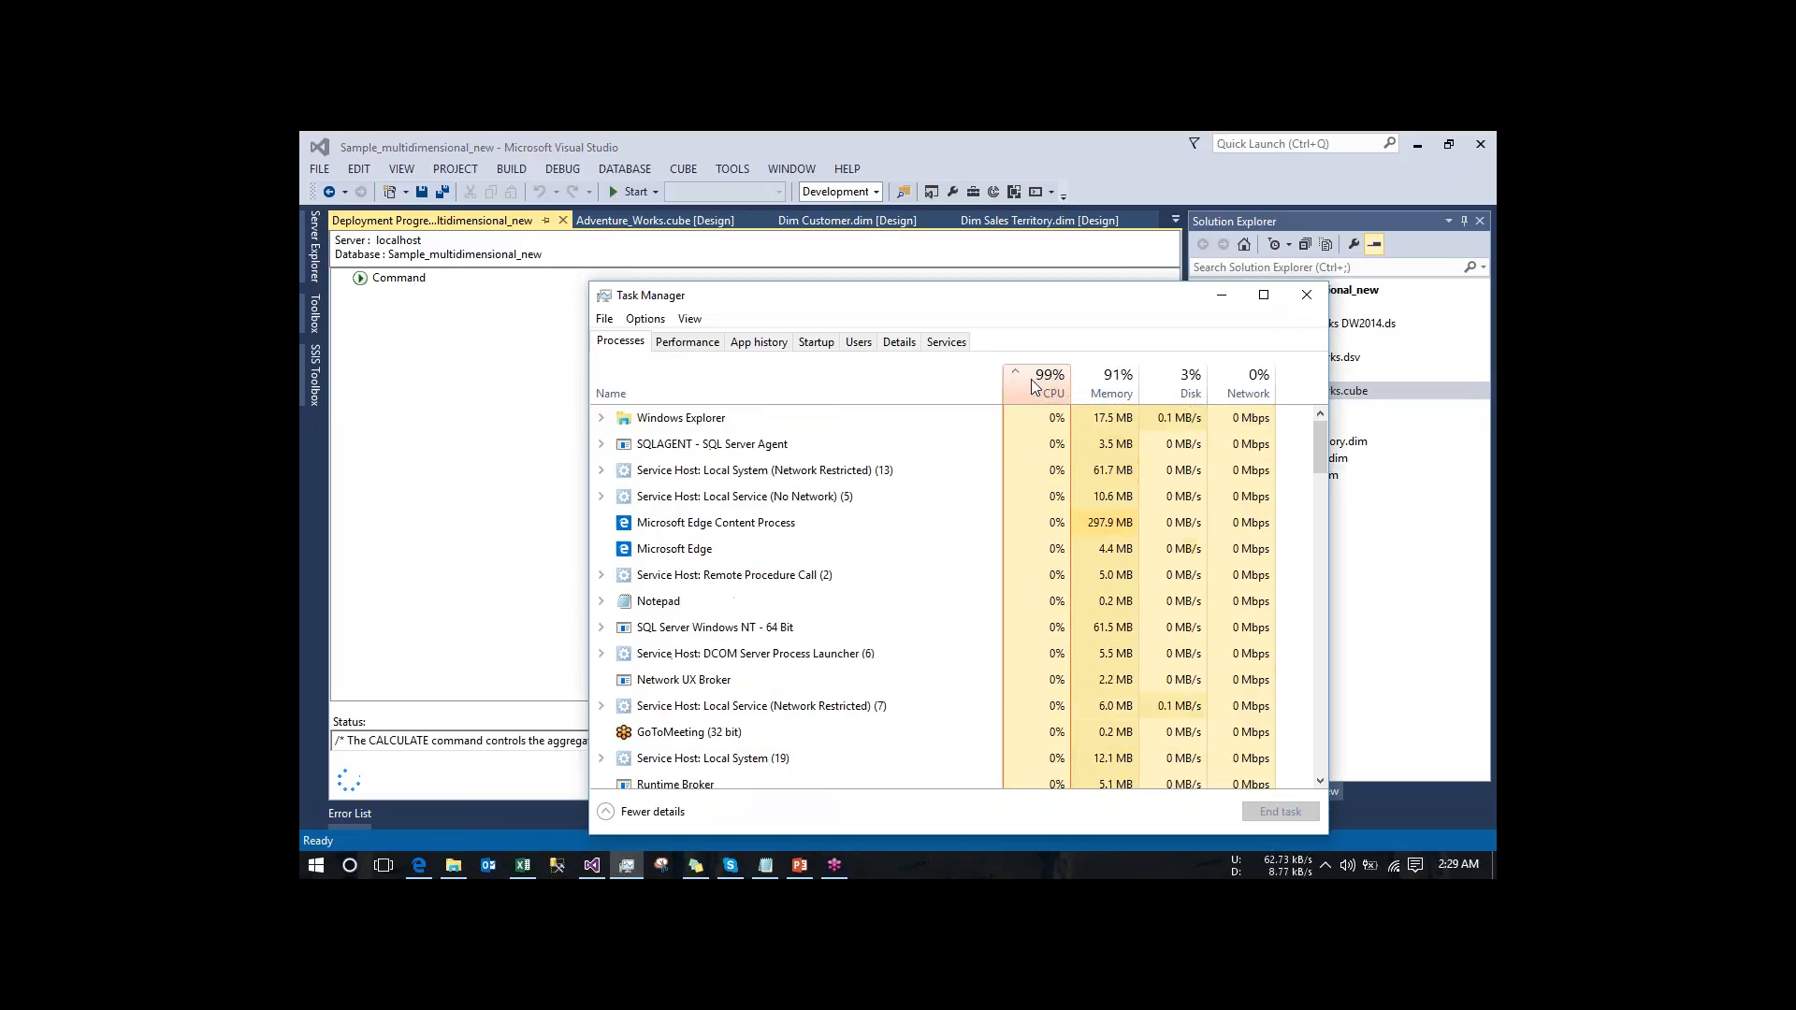
{"action": "left_click", "coordinate": [1031, 378]}
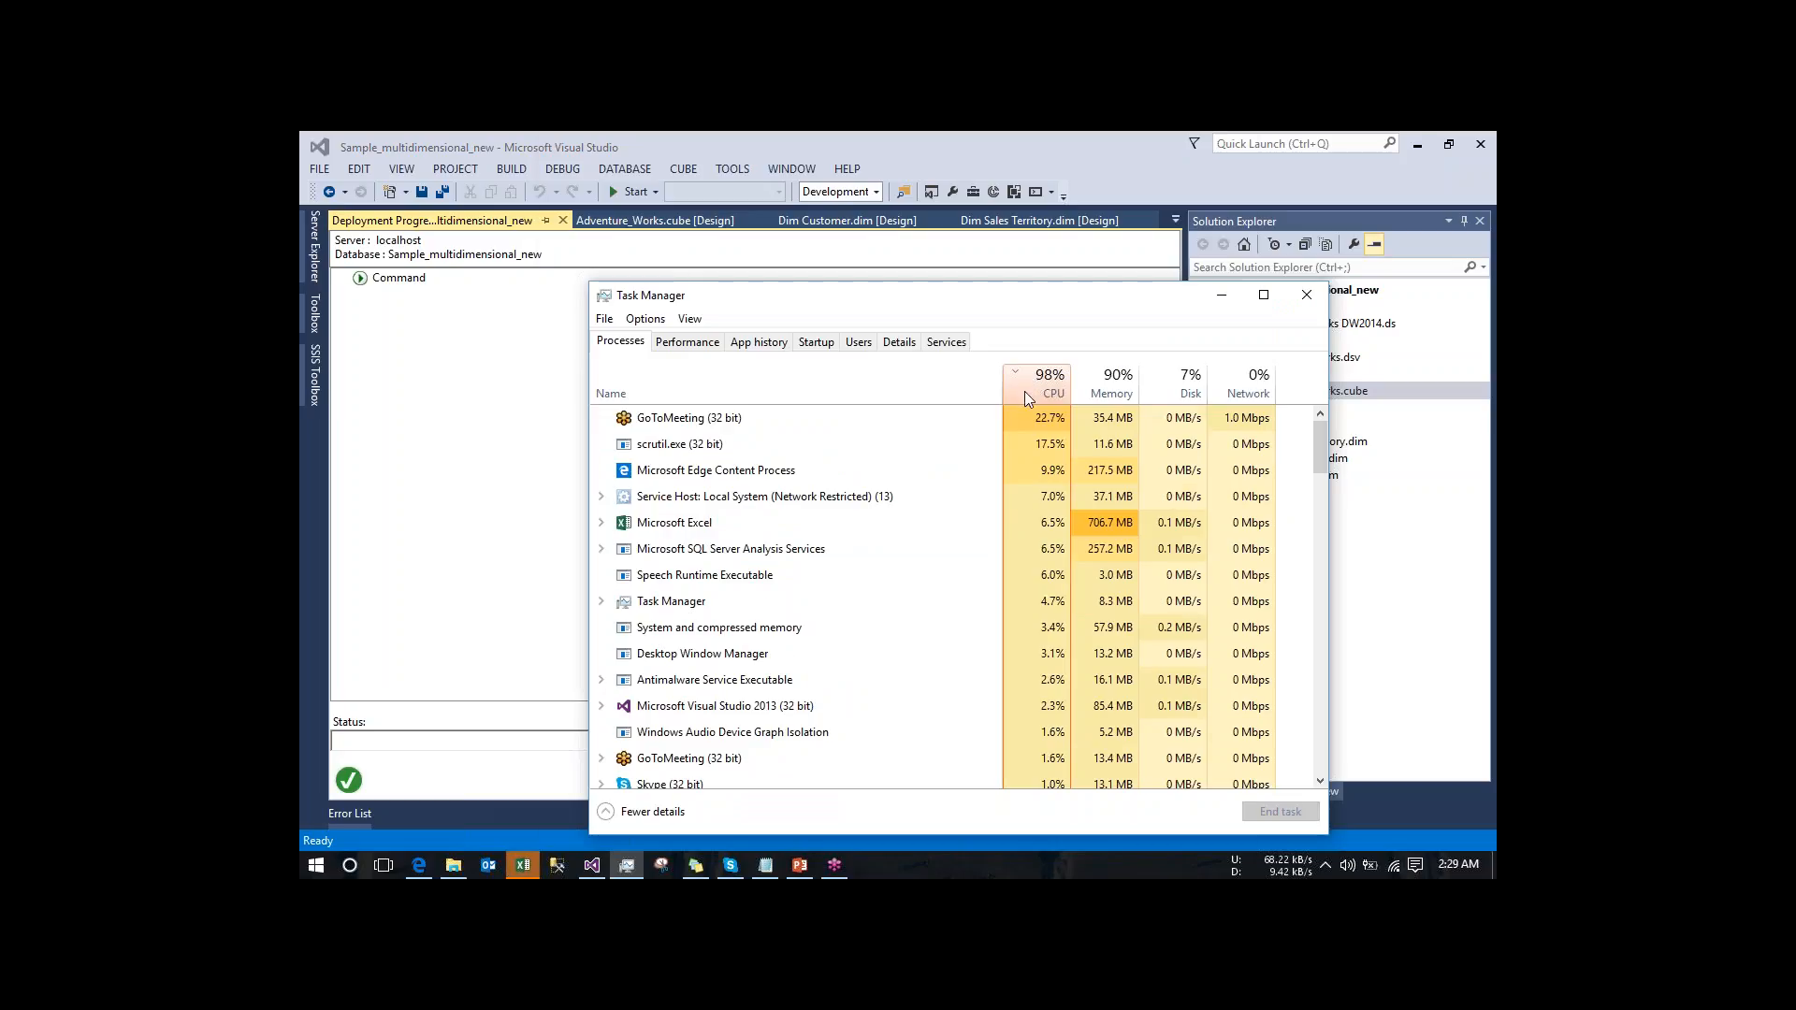
{"action": "left_click", "coordinate": [1223, 298]}
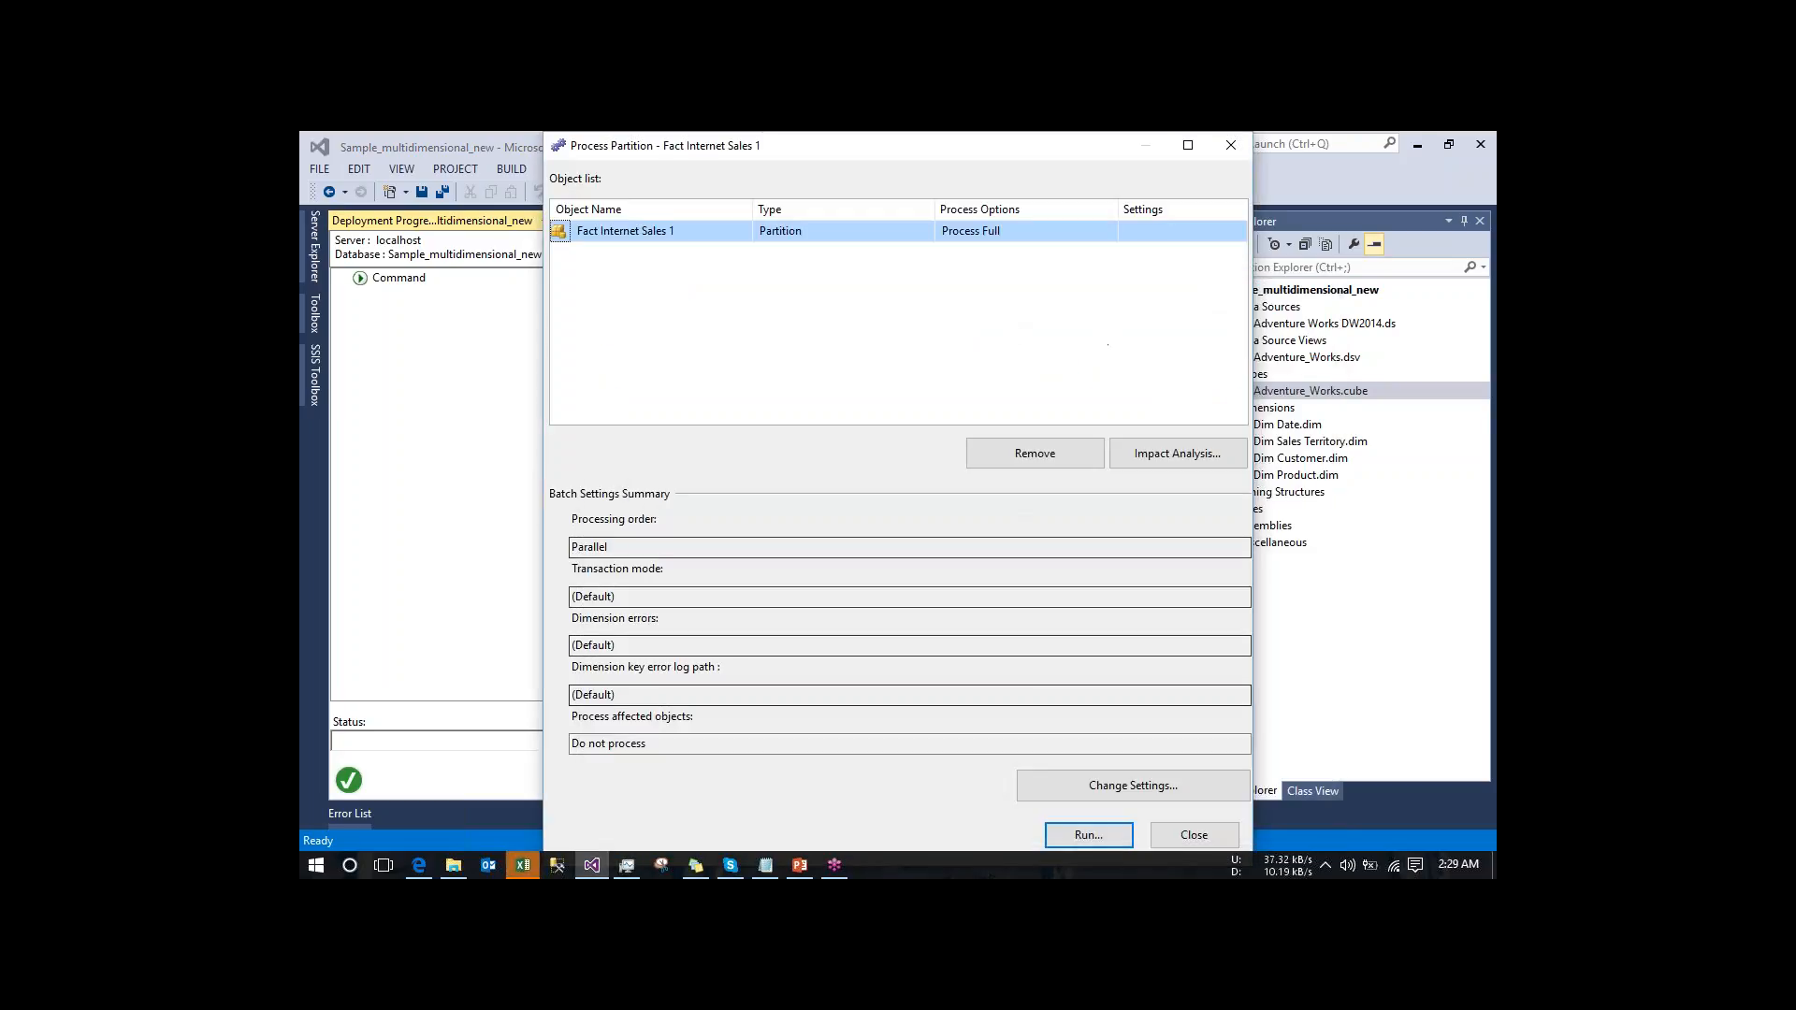
- Run Process Full on the Fact Internet Sales 1 partition and close the processing dialogs and deployment progress
{"action": "left_click", "coordinate": [1087, 835]}
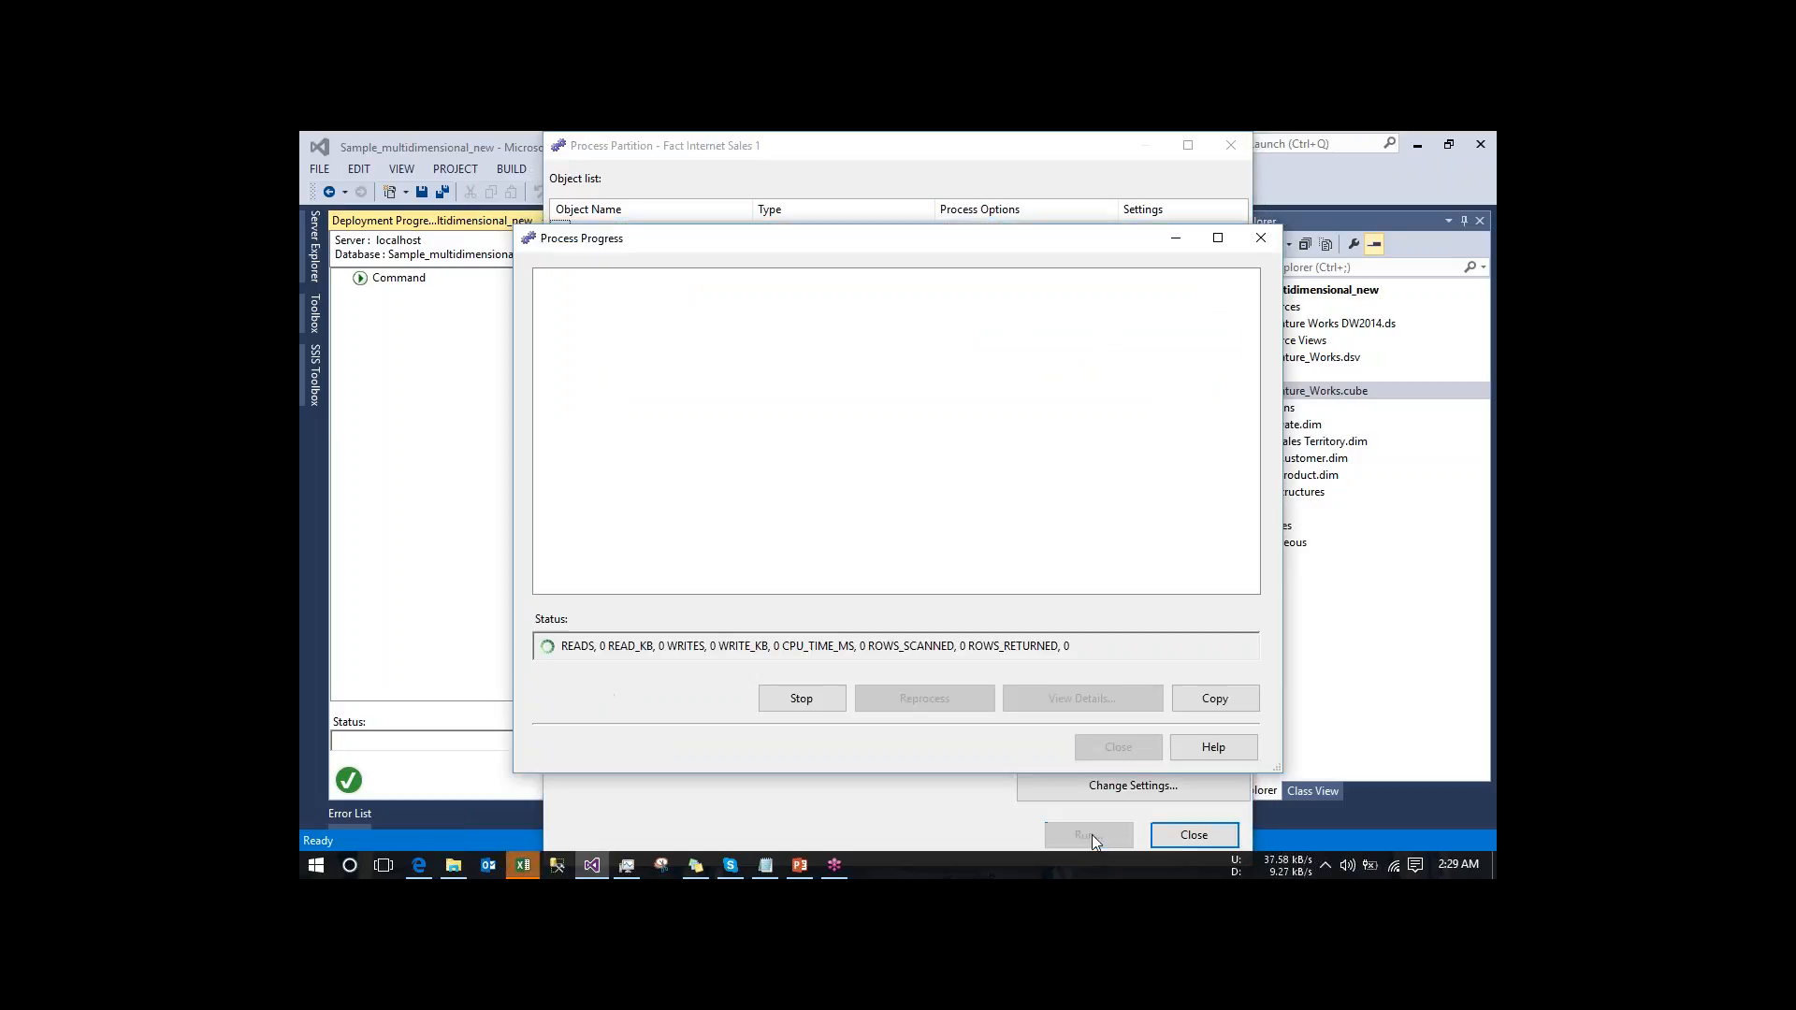
{"action": "left_click_drag", "start_coordinate": [999, 245], "coordinate": [1002, 409]}
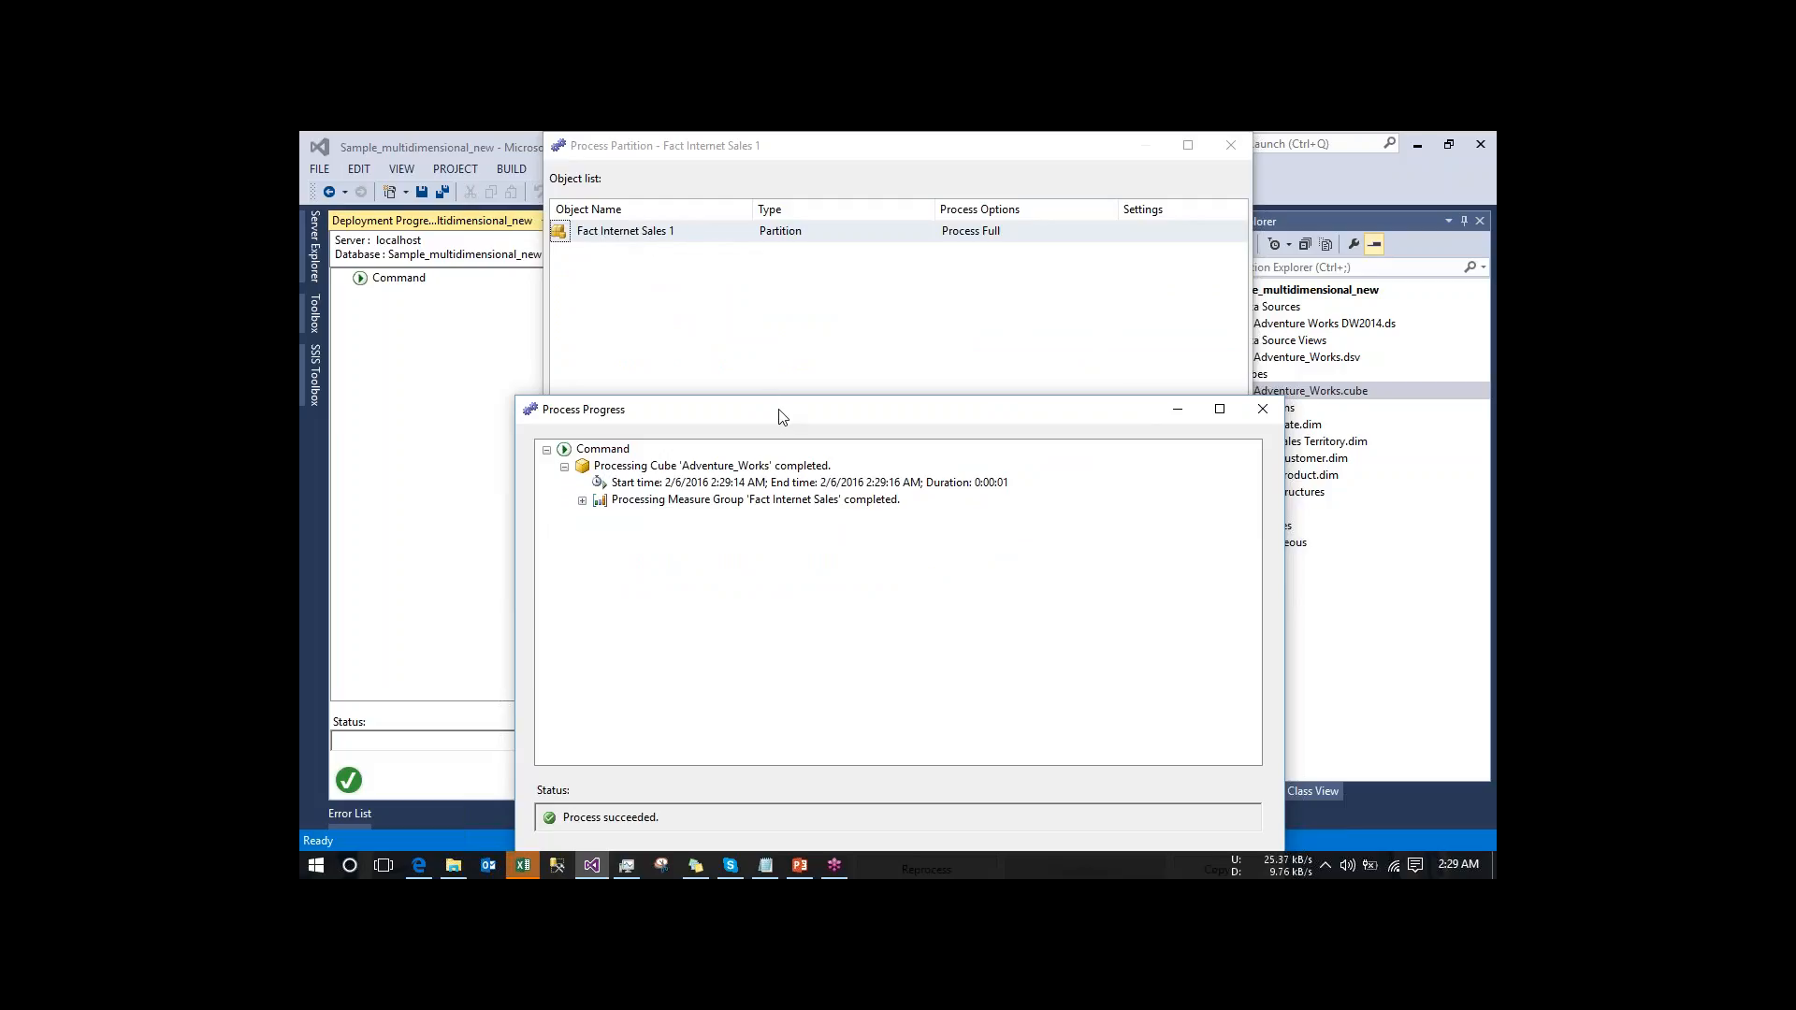
{"action": "left_click_drag", "start_coordinate": [782, 418], "coordinate": [765, 257]}
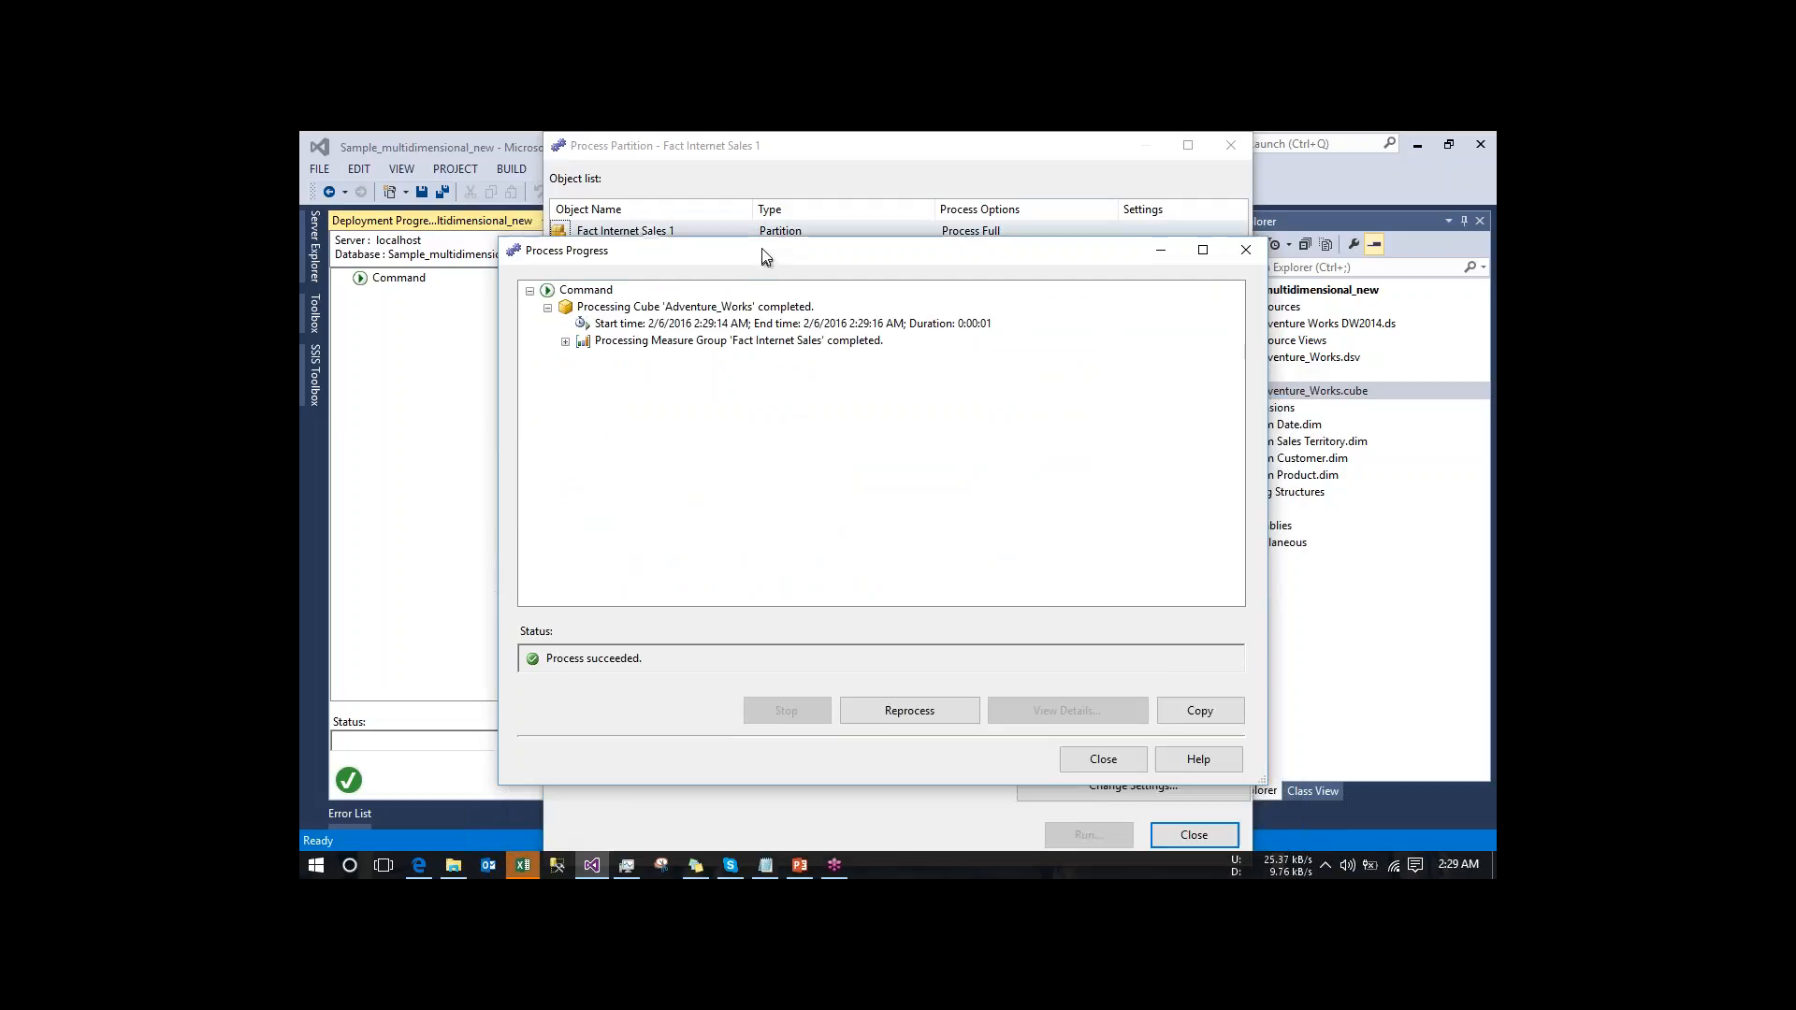
{"action": "left_click", "coordinate": [1109, 765]}
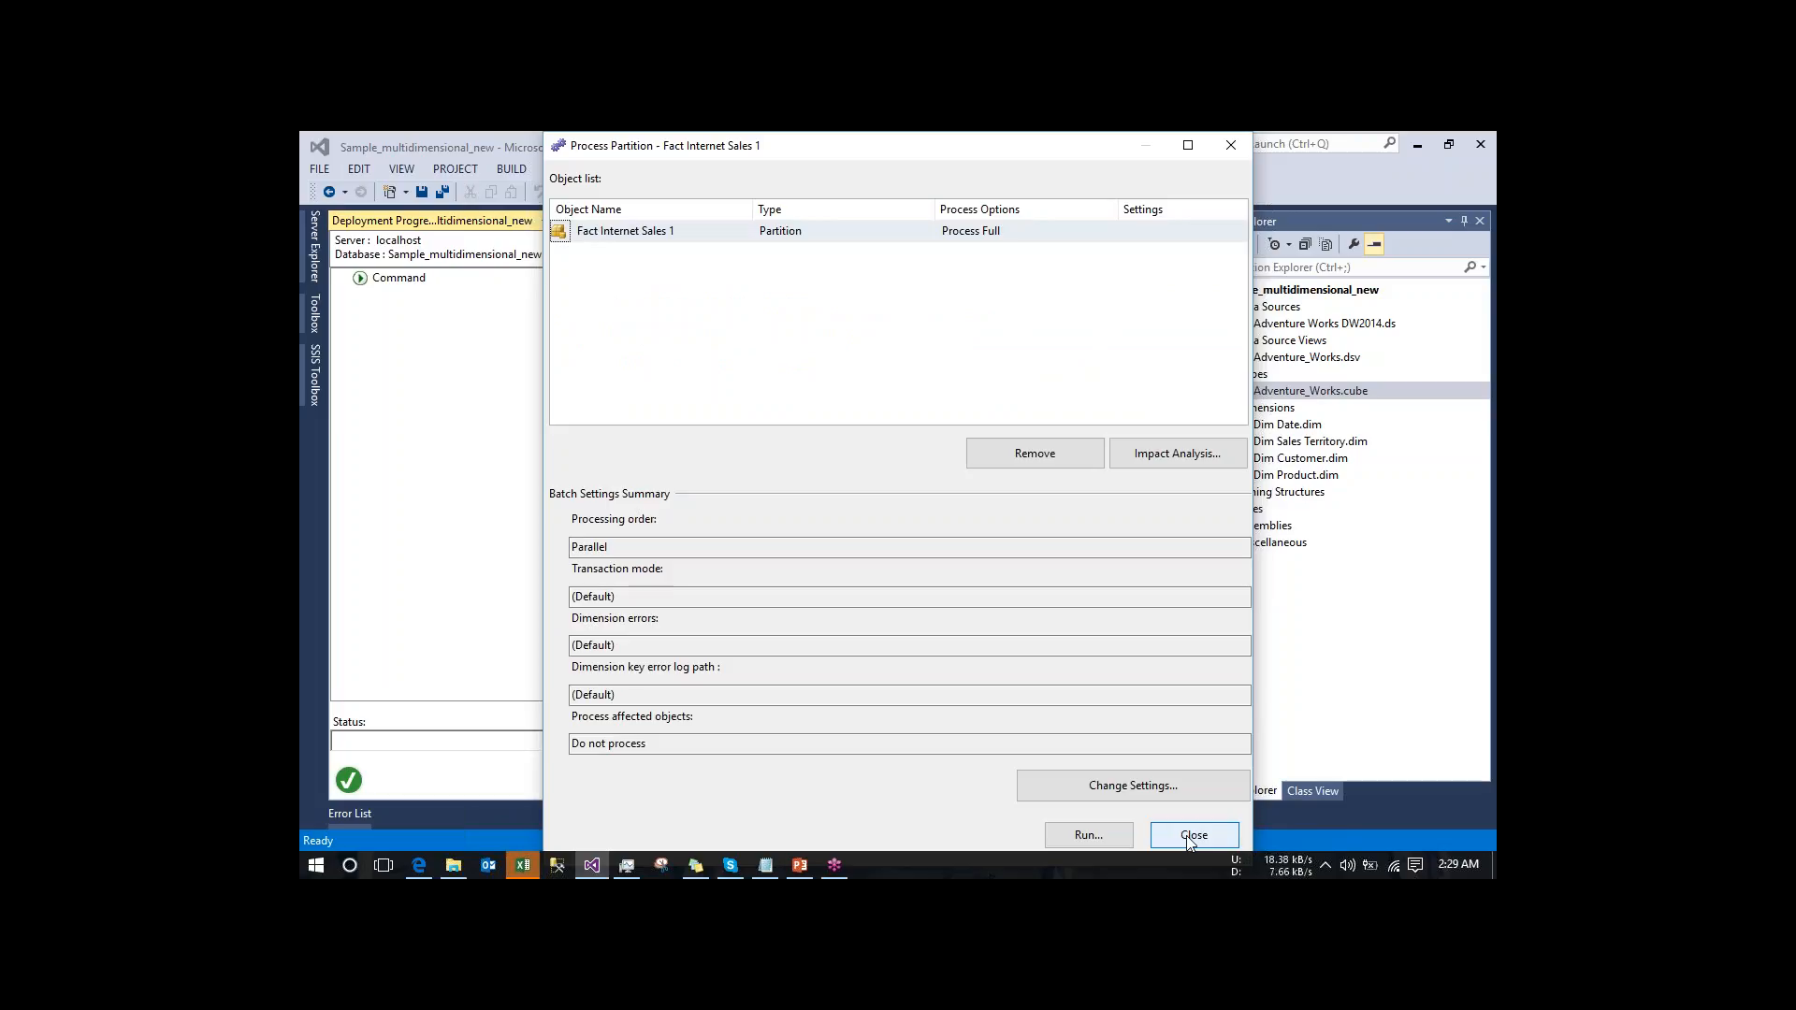
{"action": "left_click", "coordinate": [1189, 841]}
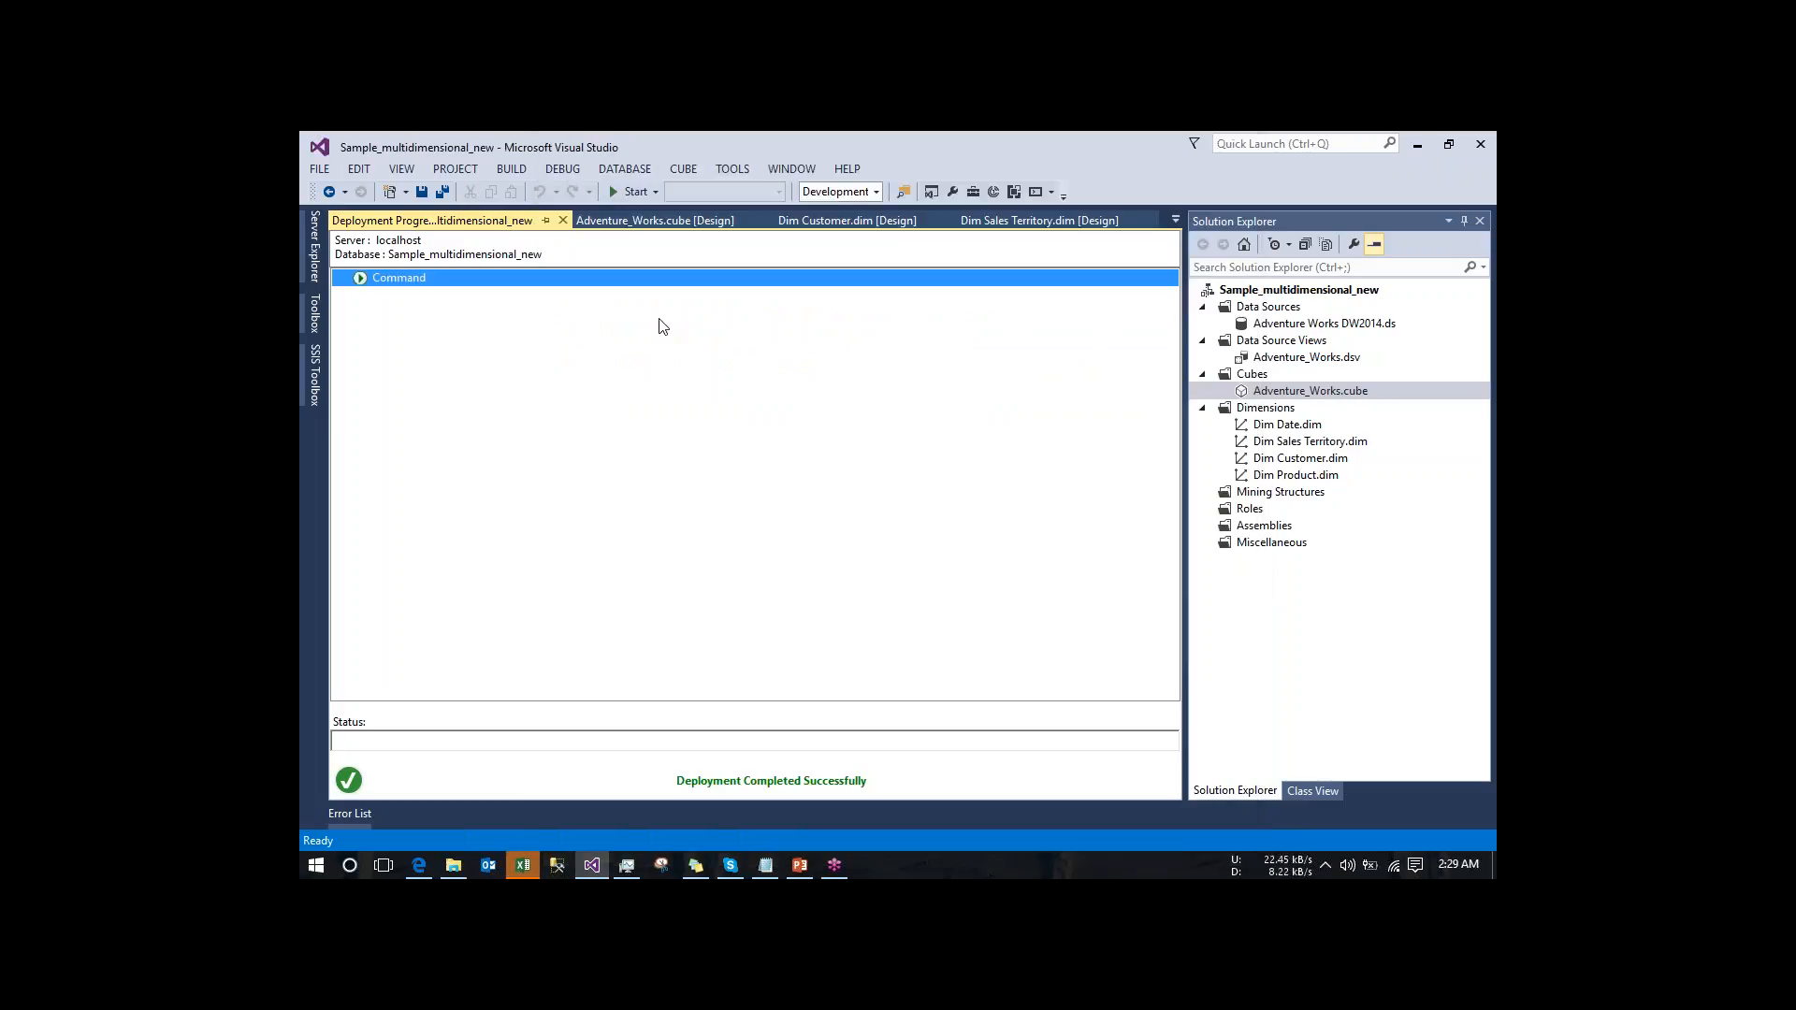
{"action": "left_click", "coordinate": [563, 220]}
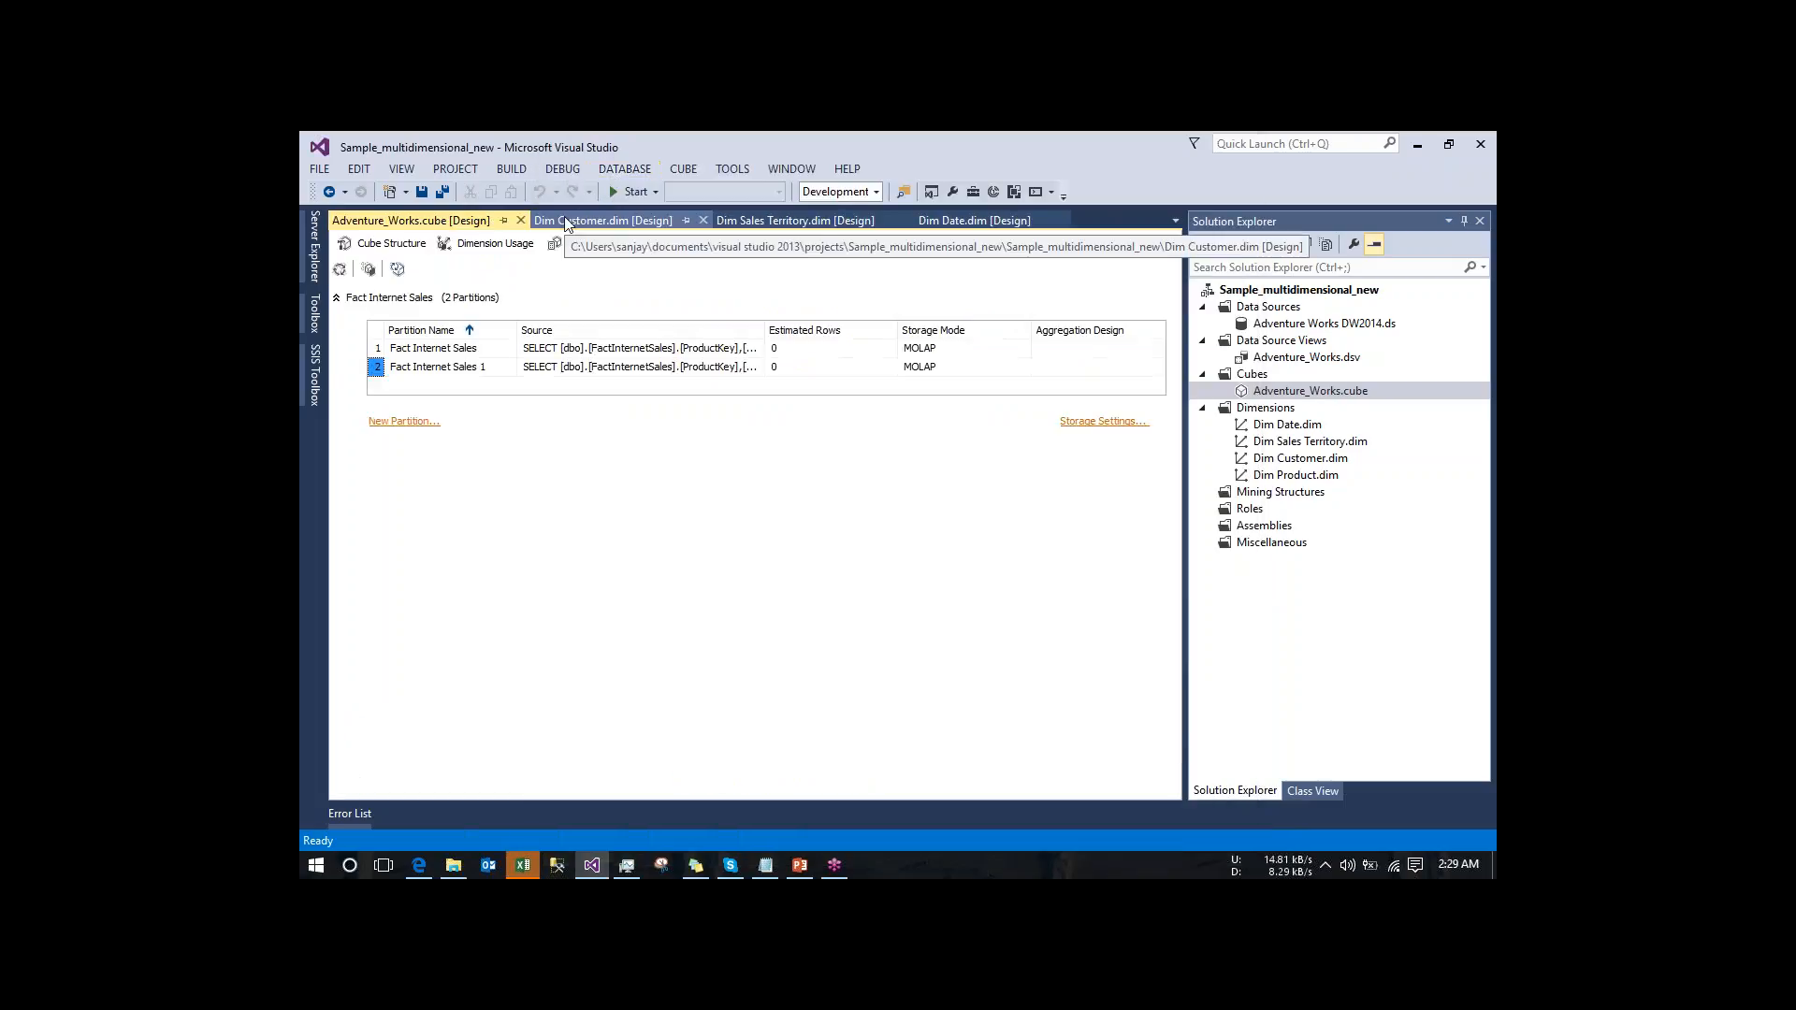
- Run Process Full on the original Fact Internet Sales partition and close the processing dialogs
{"action": "left_click", "coordinate": [341, 270]}
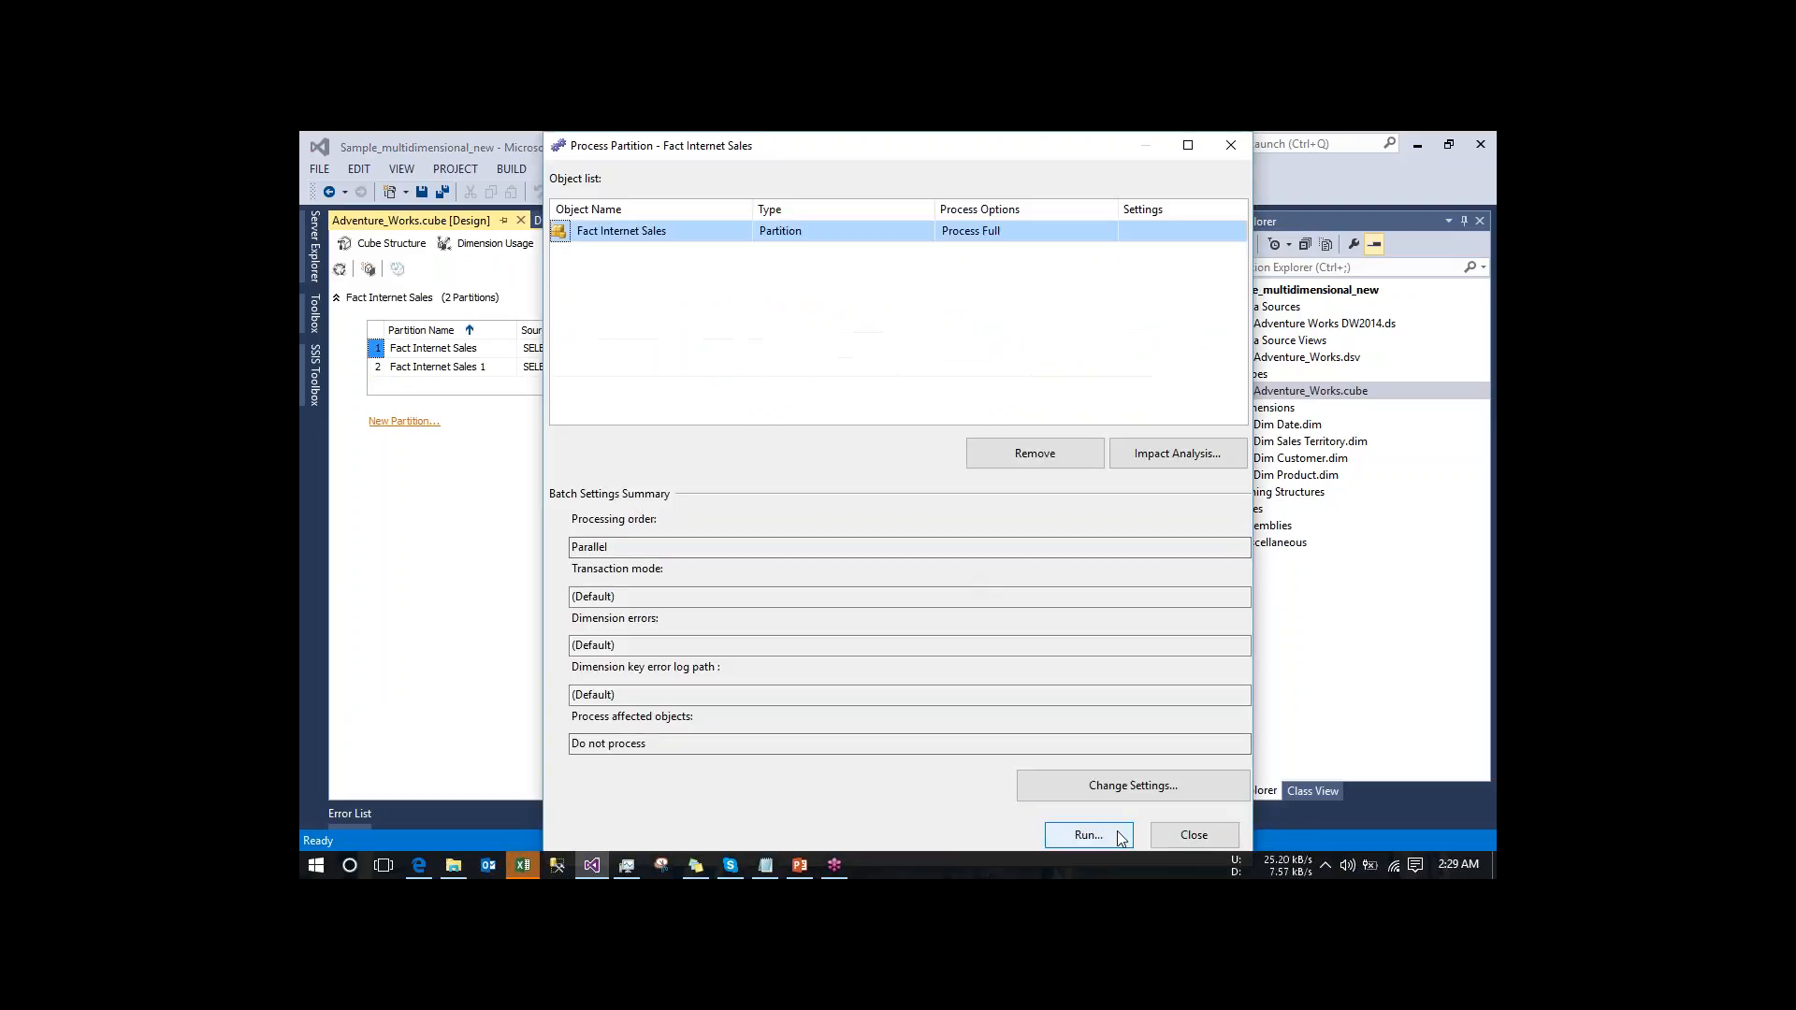
{"action": "left_click", "coordinate": [1085, 834]}
{"action": "left_click_drag", "start_coordinate": [832, 252], "coordinate": [853, 348]}
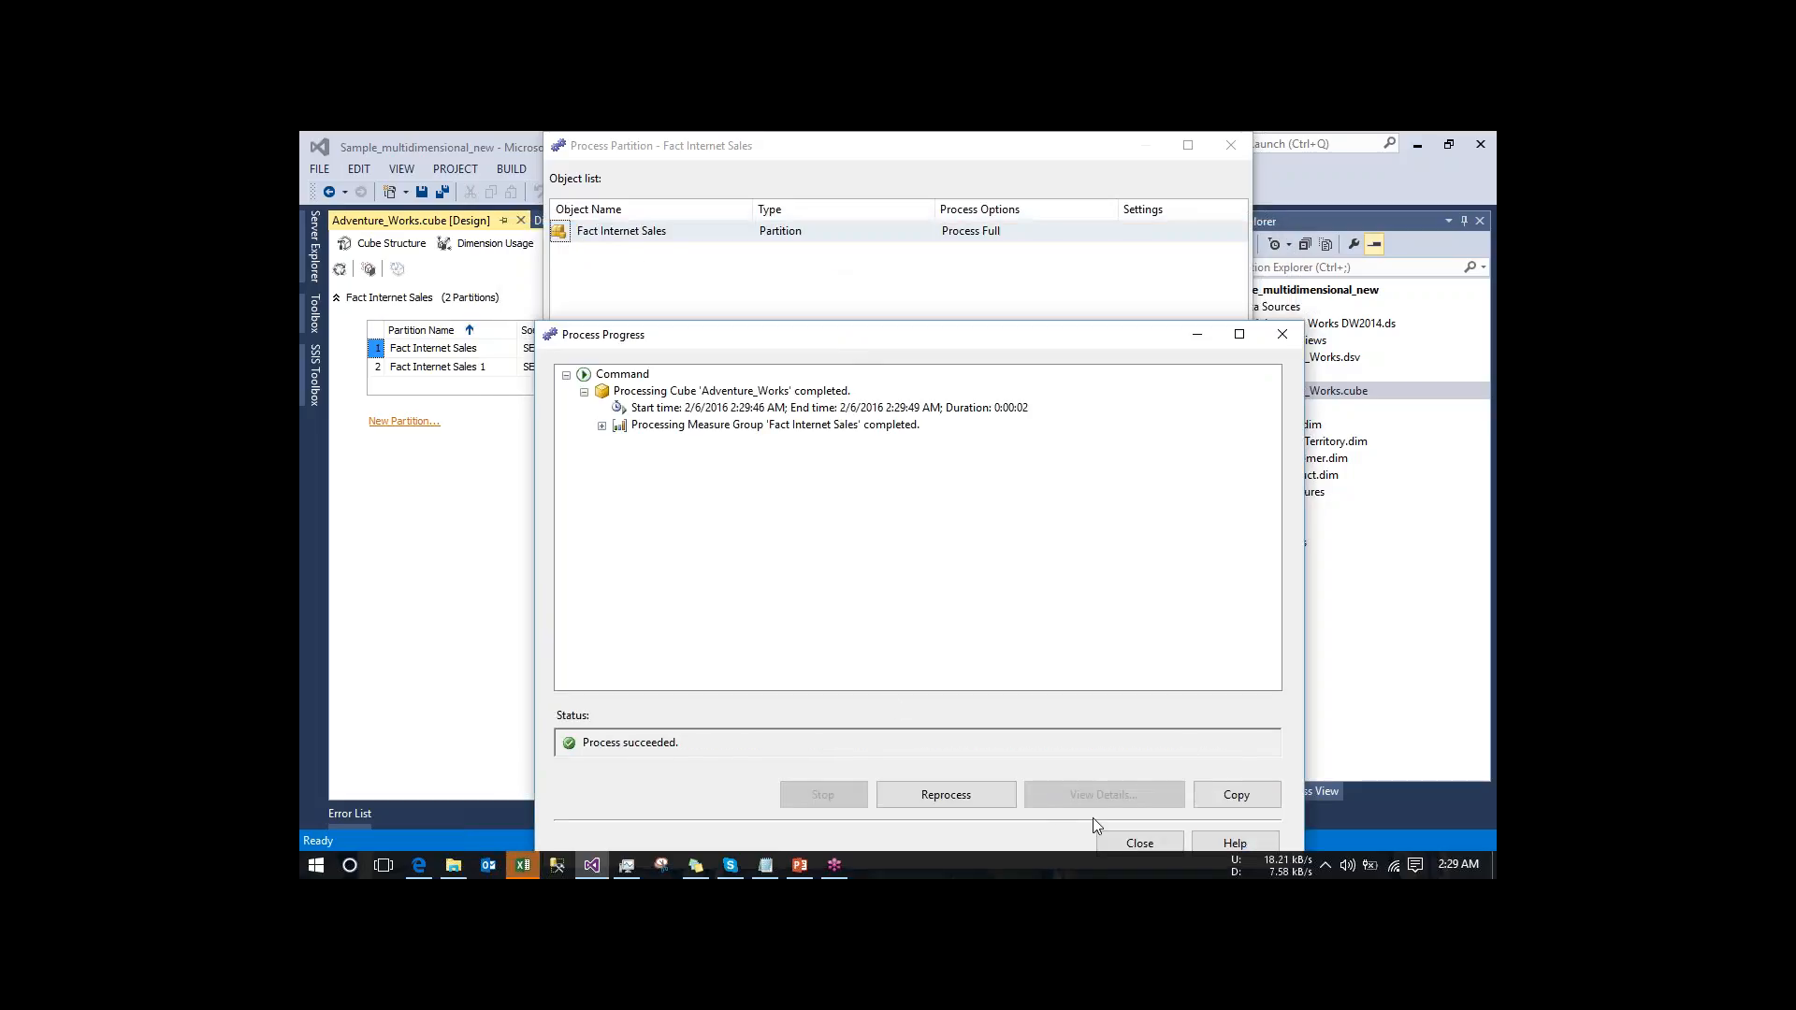
{"action": "left_click", "coordinate": [1135, 844]}
{"action": "left_click", "coordinate": [1192, 837]}
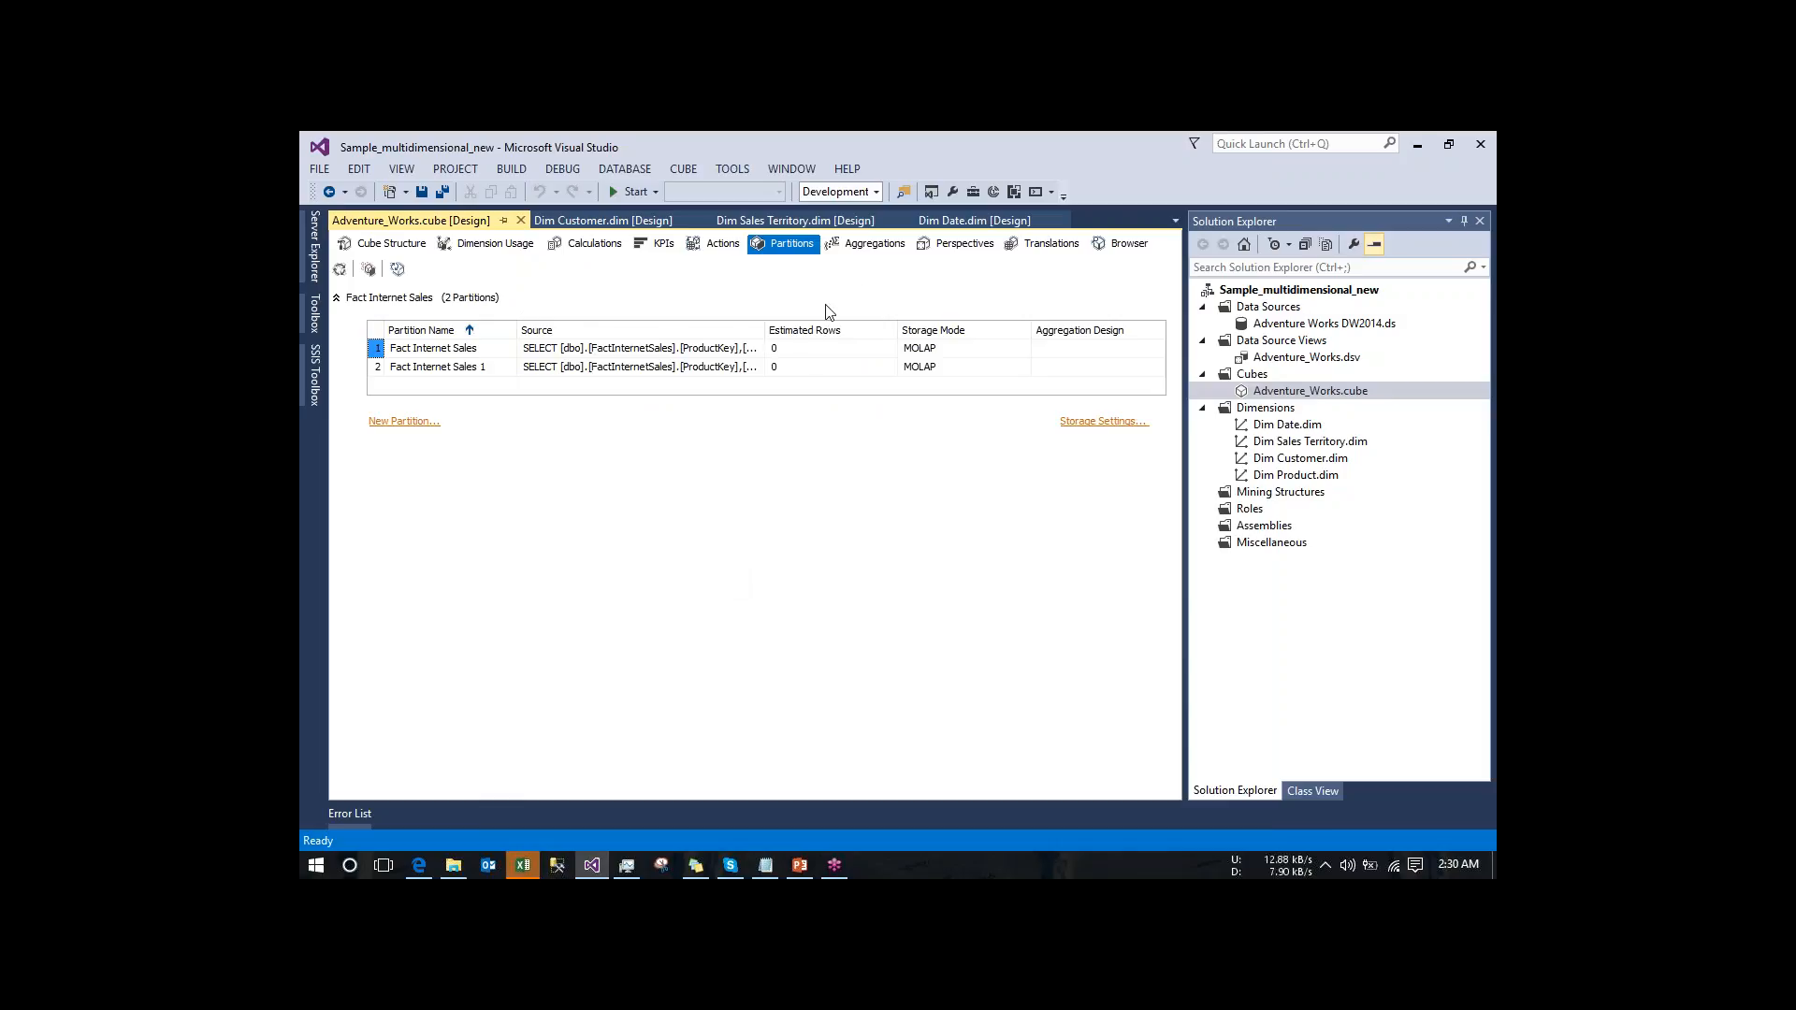
- Examine the usage and source column of the Unit Price Discount Pct measure in Fact Internet Sales without changing them
{"action": "left_click", "coordinate": [862, 249]}
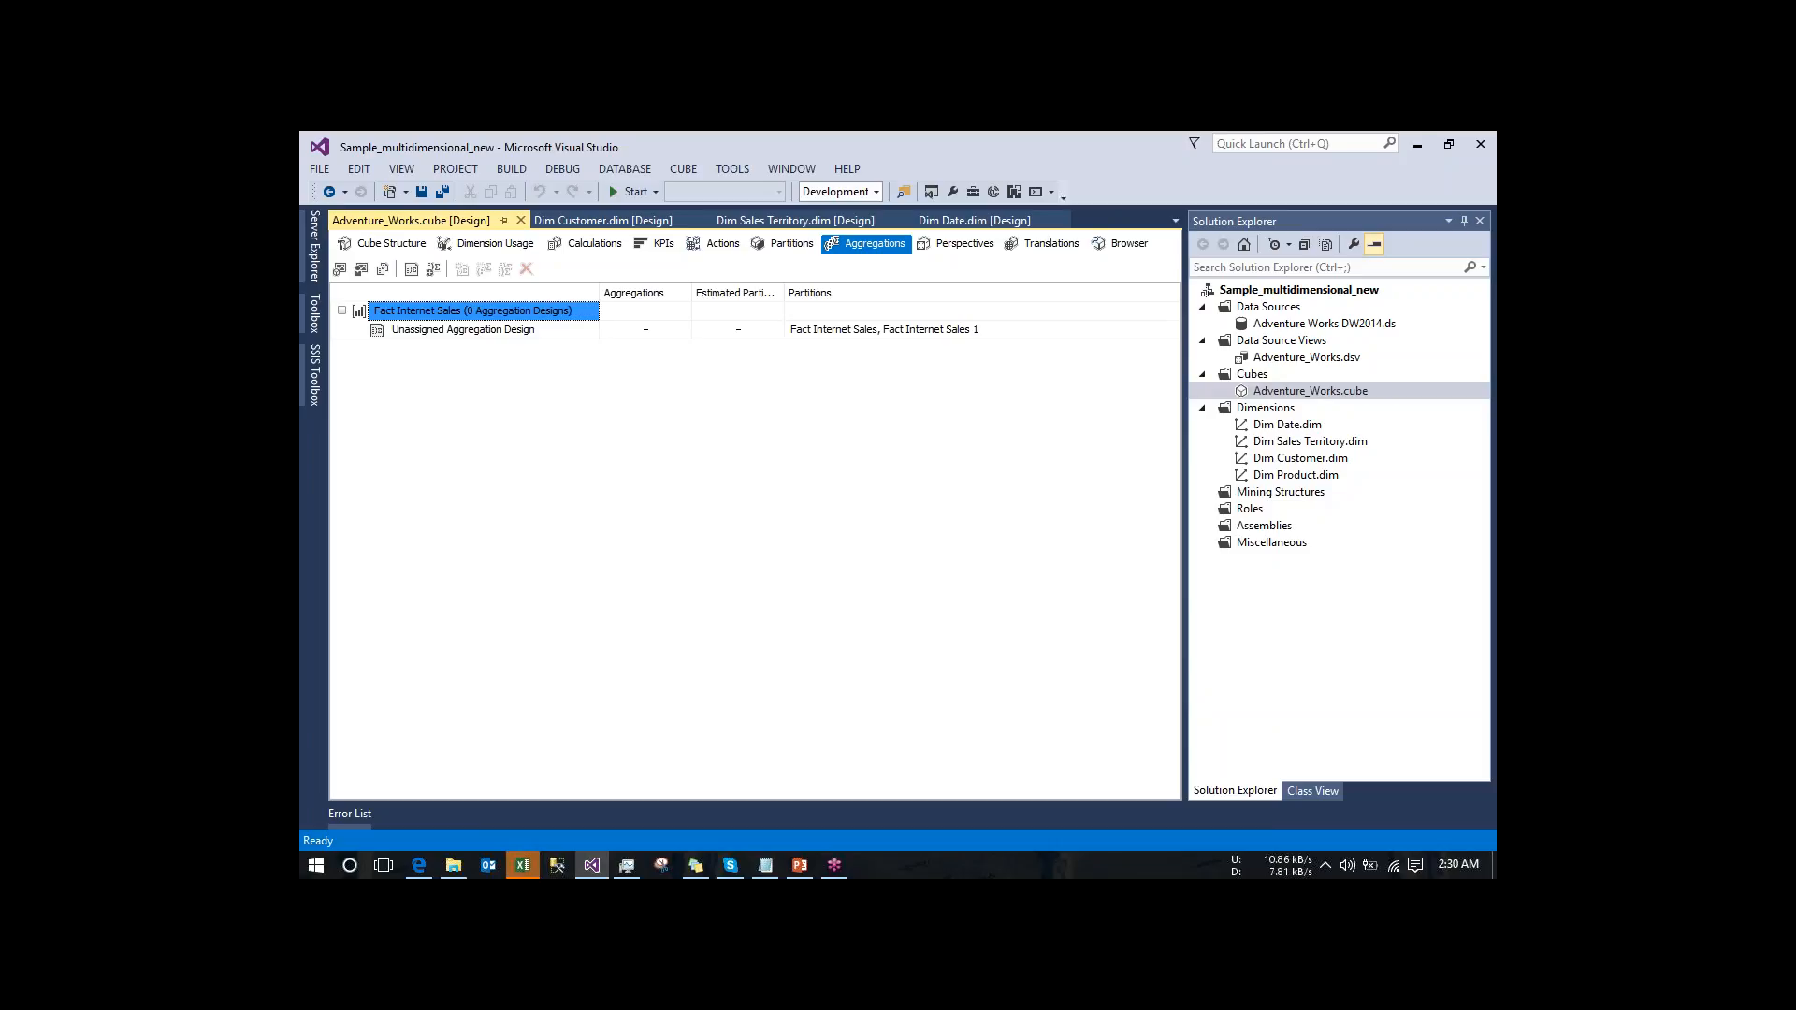
{"action": "left_click", "coordinate": [356, 245]}
{"action": "left_click", "coordinate": [342, 329]}
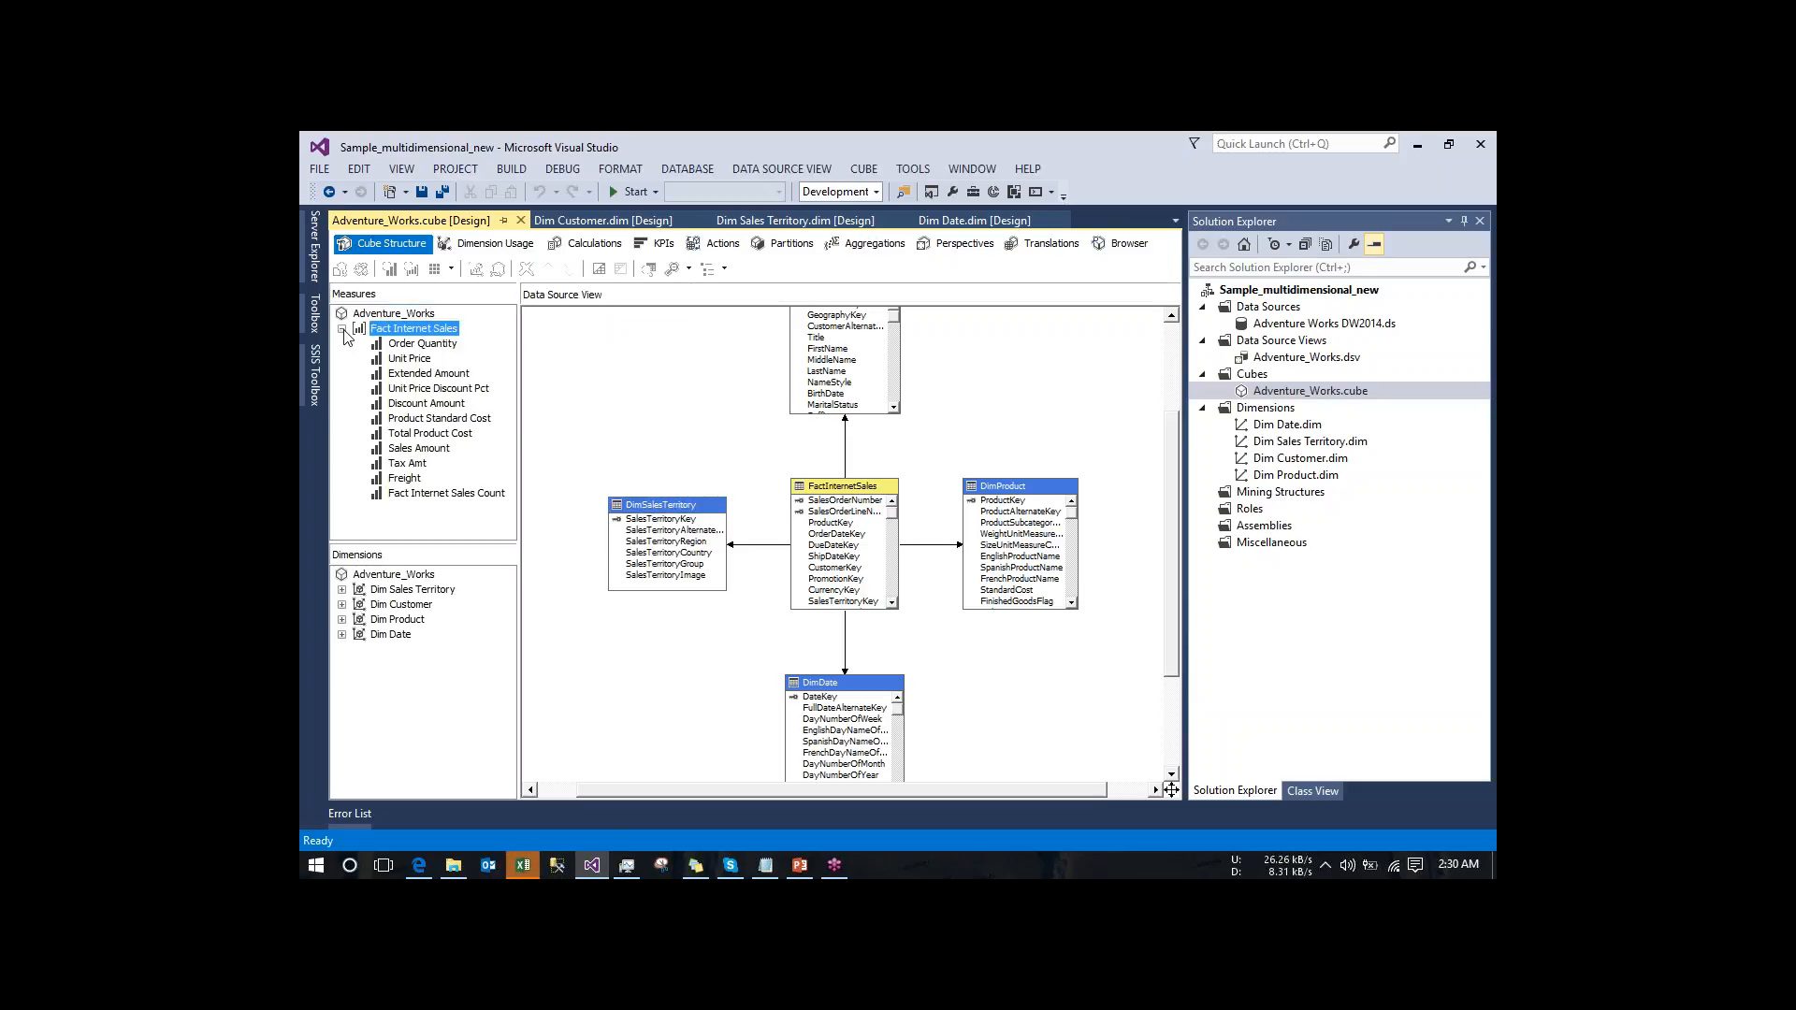
{"action": "right_click", "coordinate": [407, 388]}
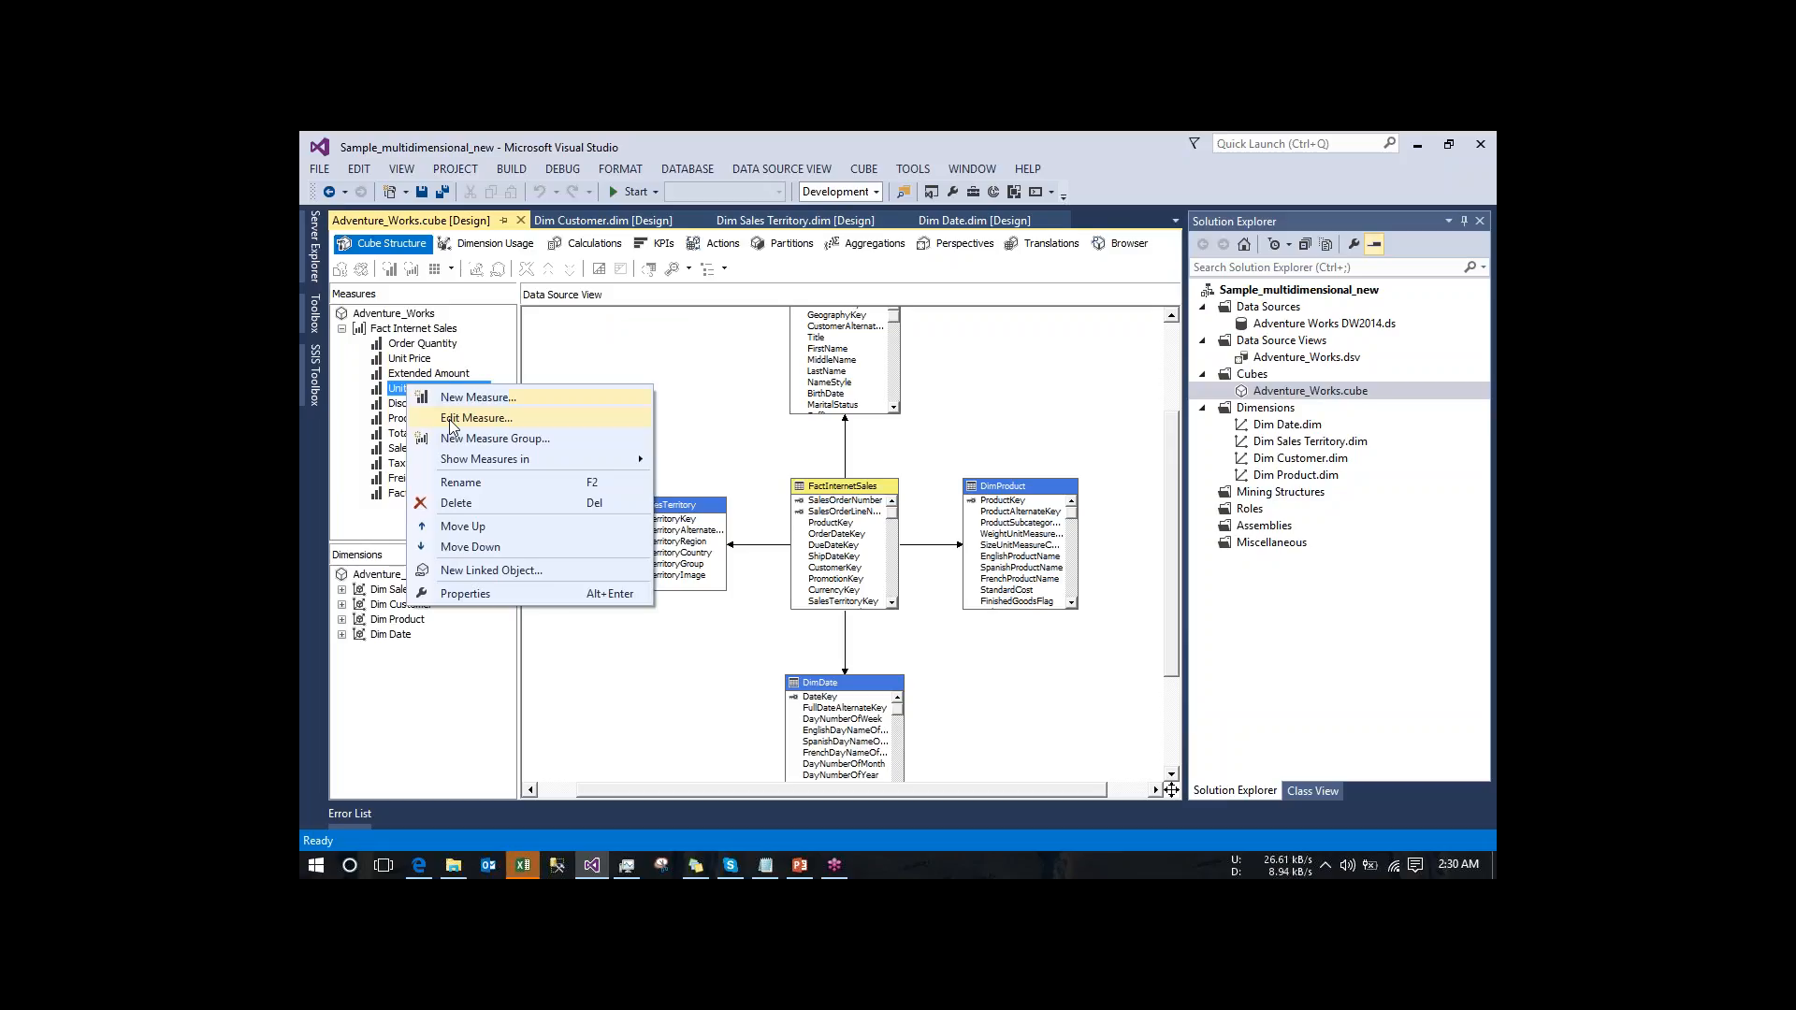
{"action": "left_click", "coordinate": [450, 427]}
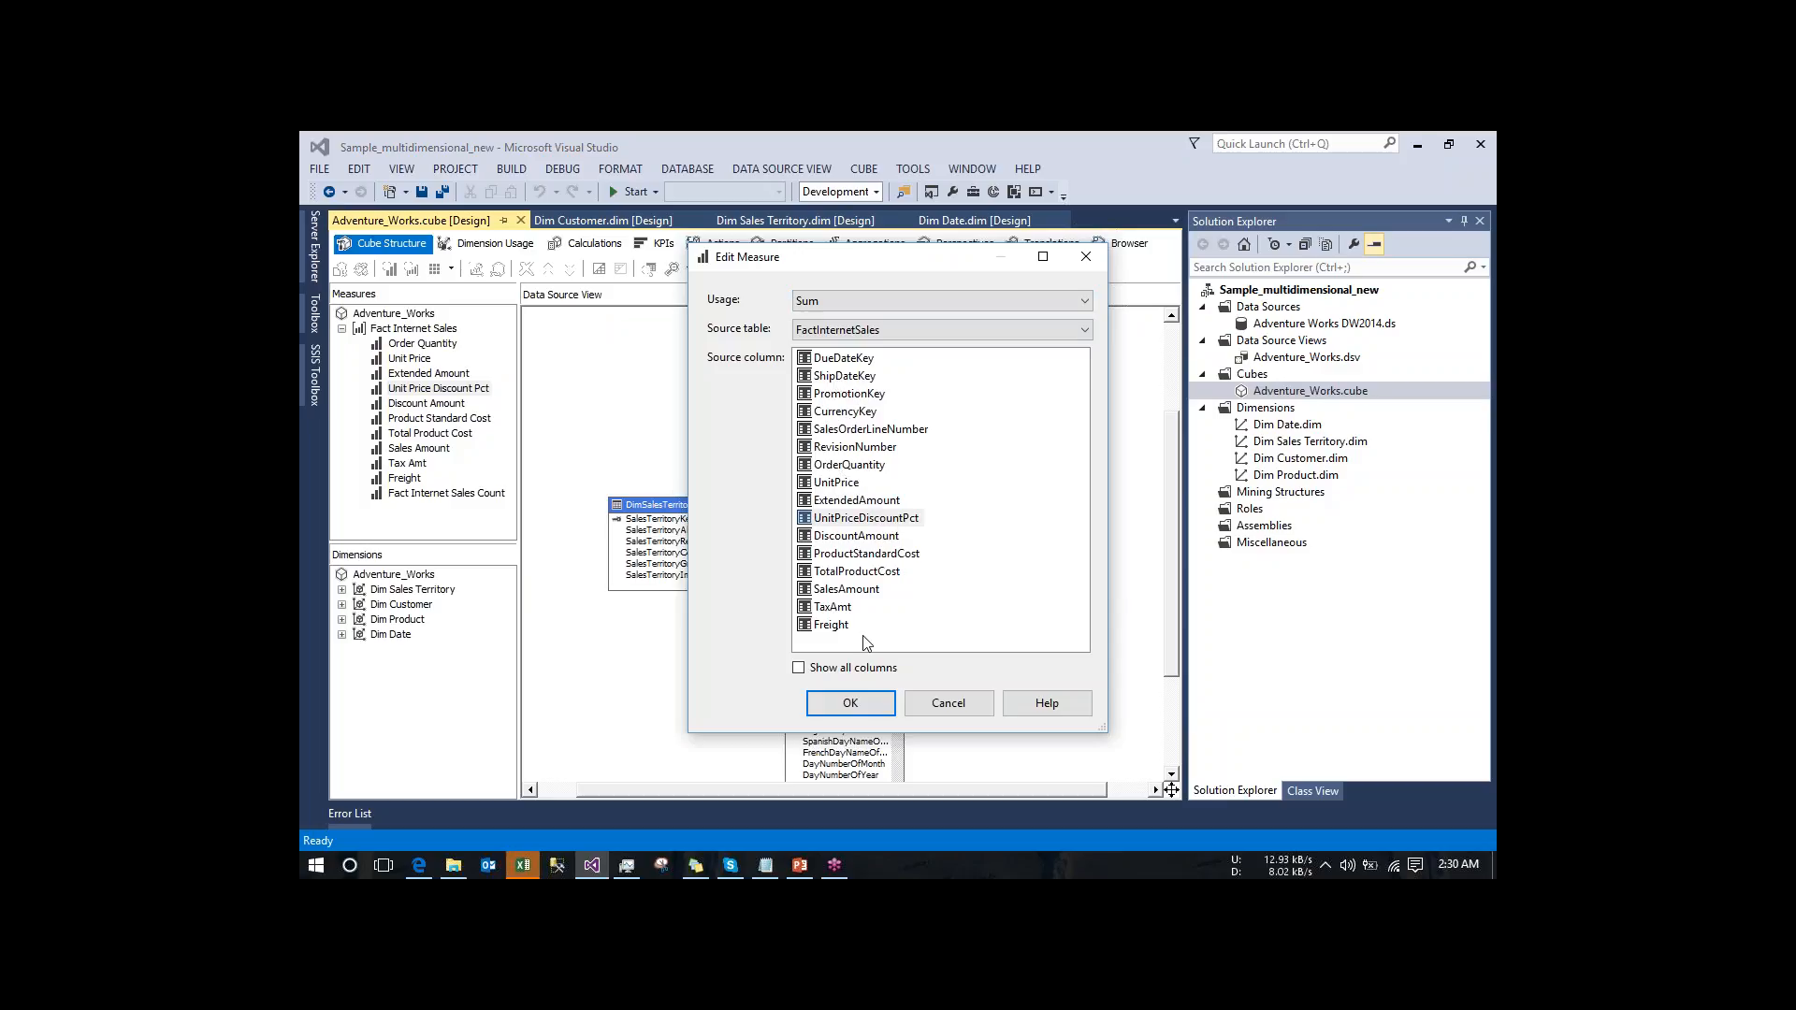
{"action": "left_click", "coordinate": [954, 700]}
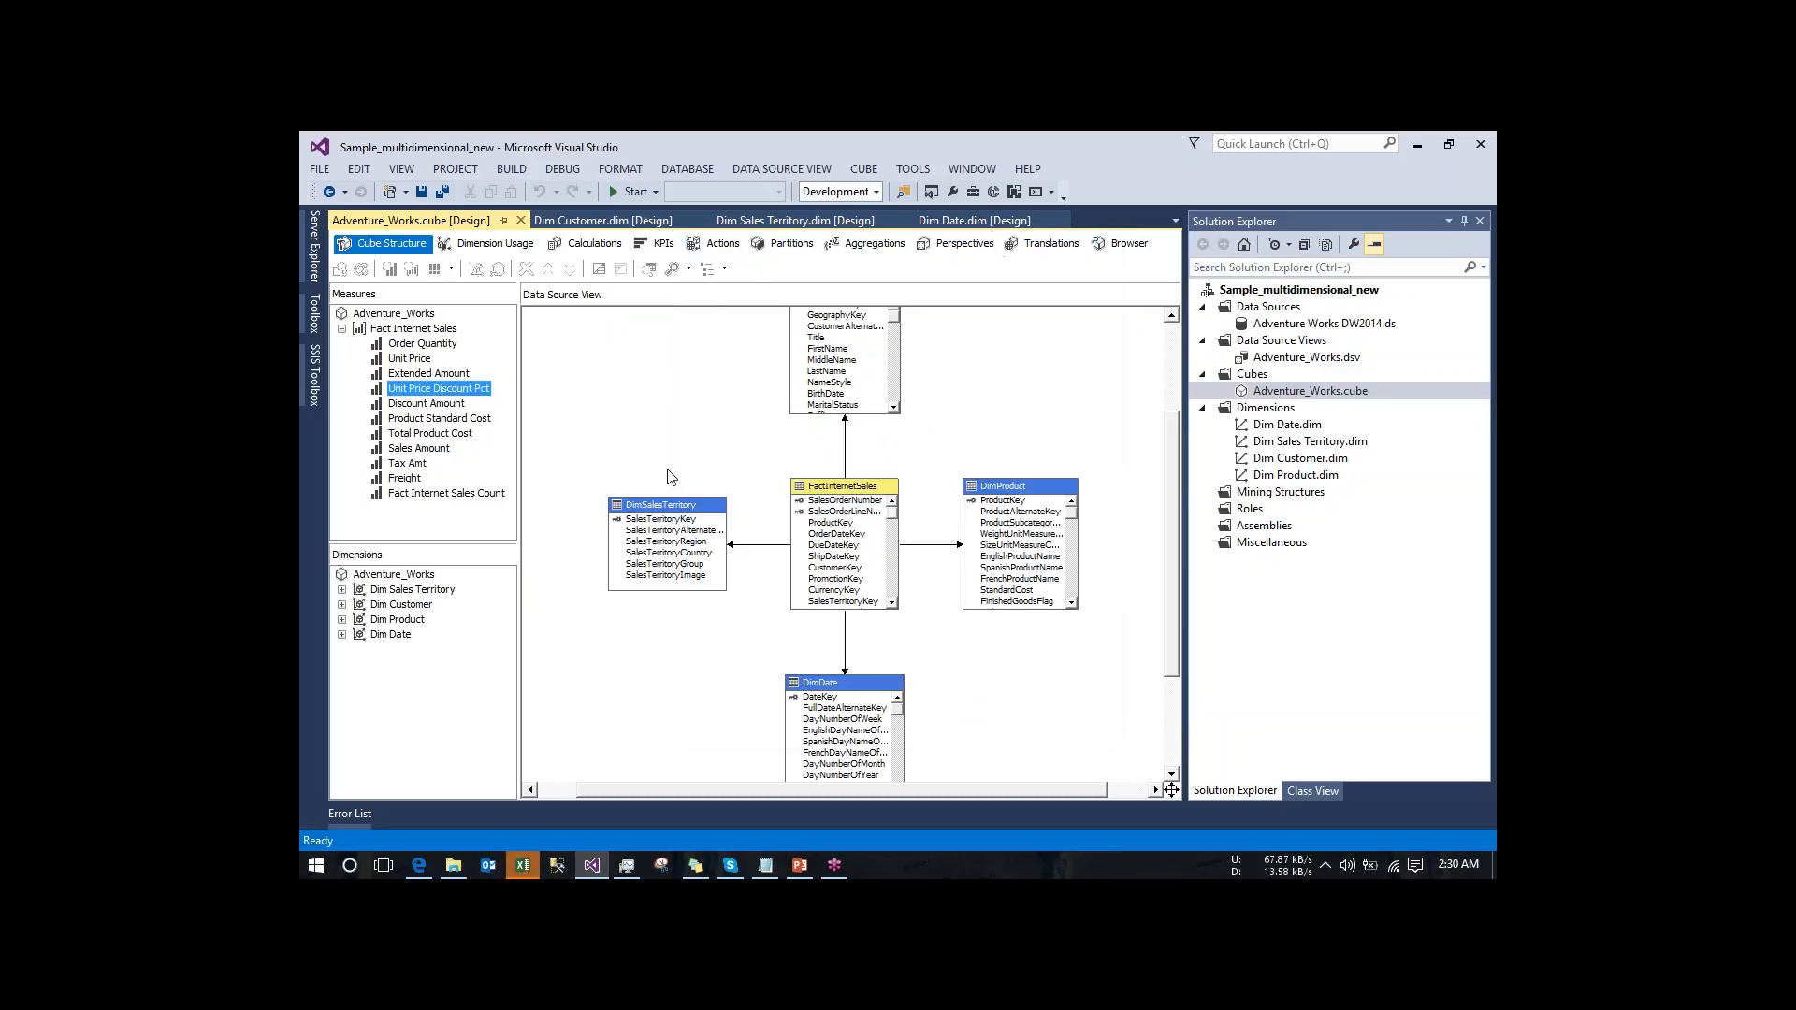
- Assign the (None) aggregation design to both the Fact Internet Sales and Fact Internet Sales 1 partitions
{"action": "left_click", "coordinate": [869, 251]}
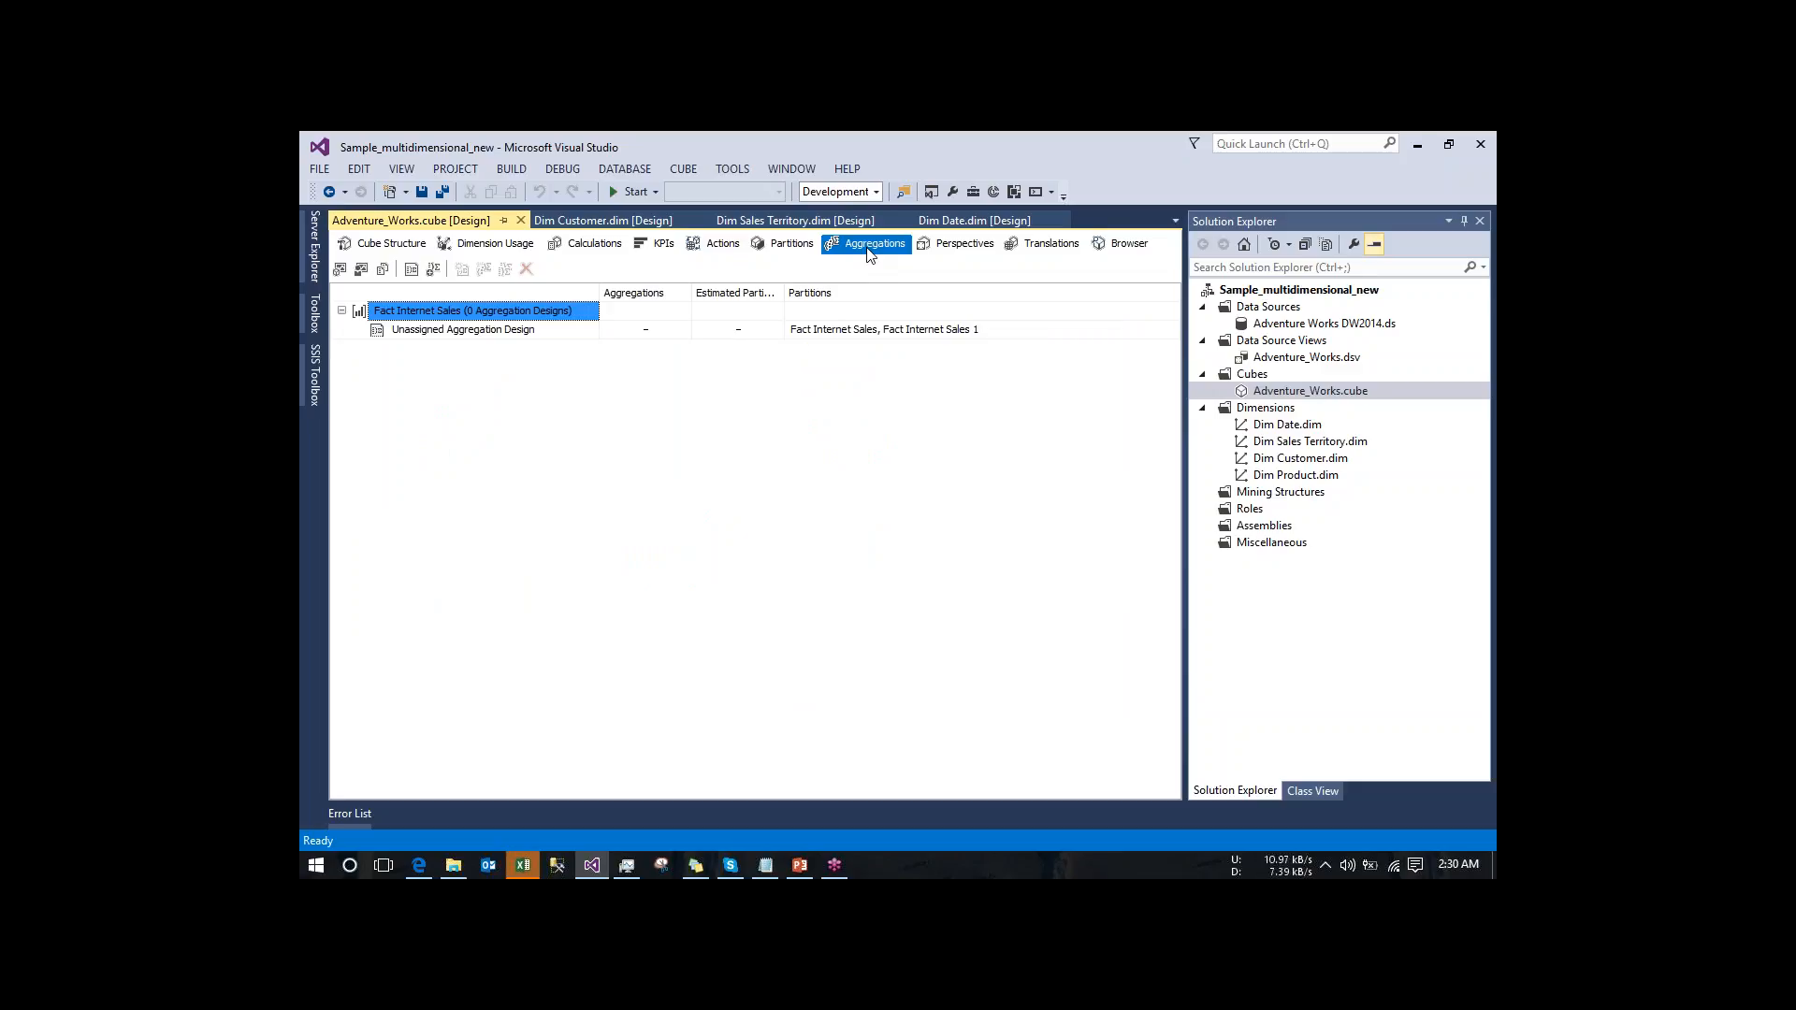
{"action": "left_click", "coordinate": [519, 333]}
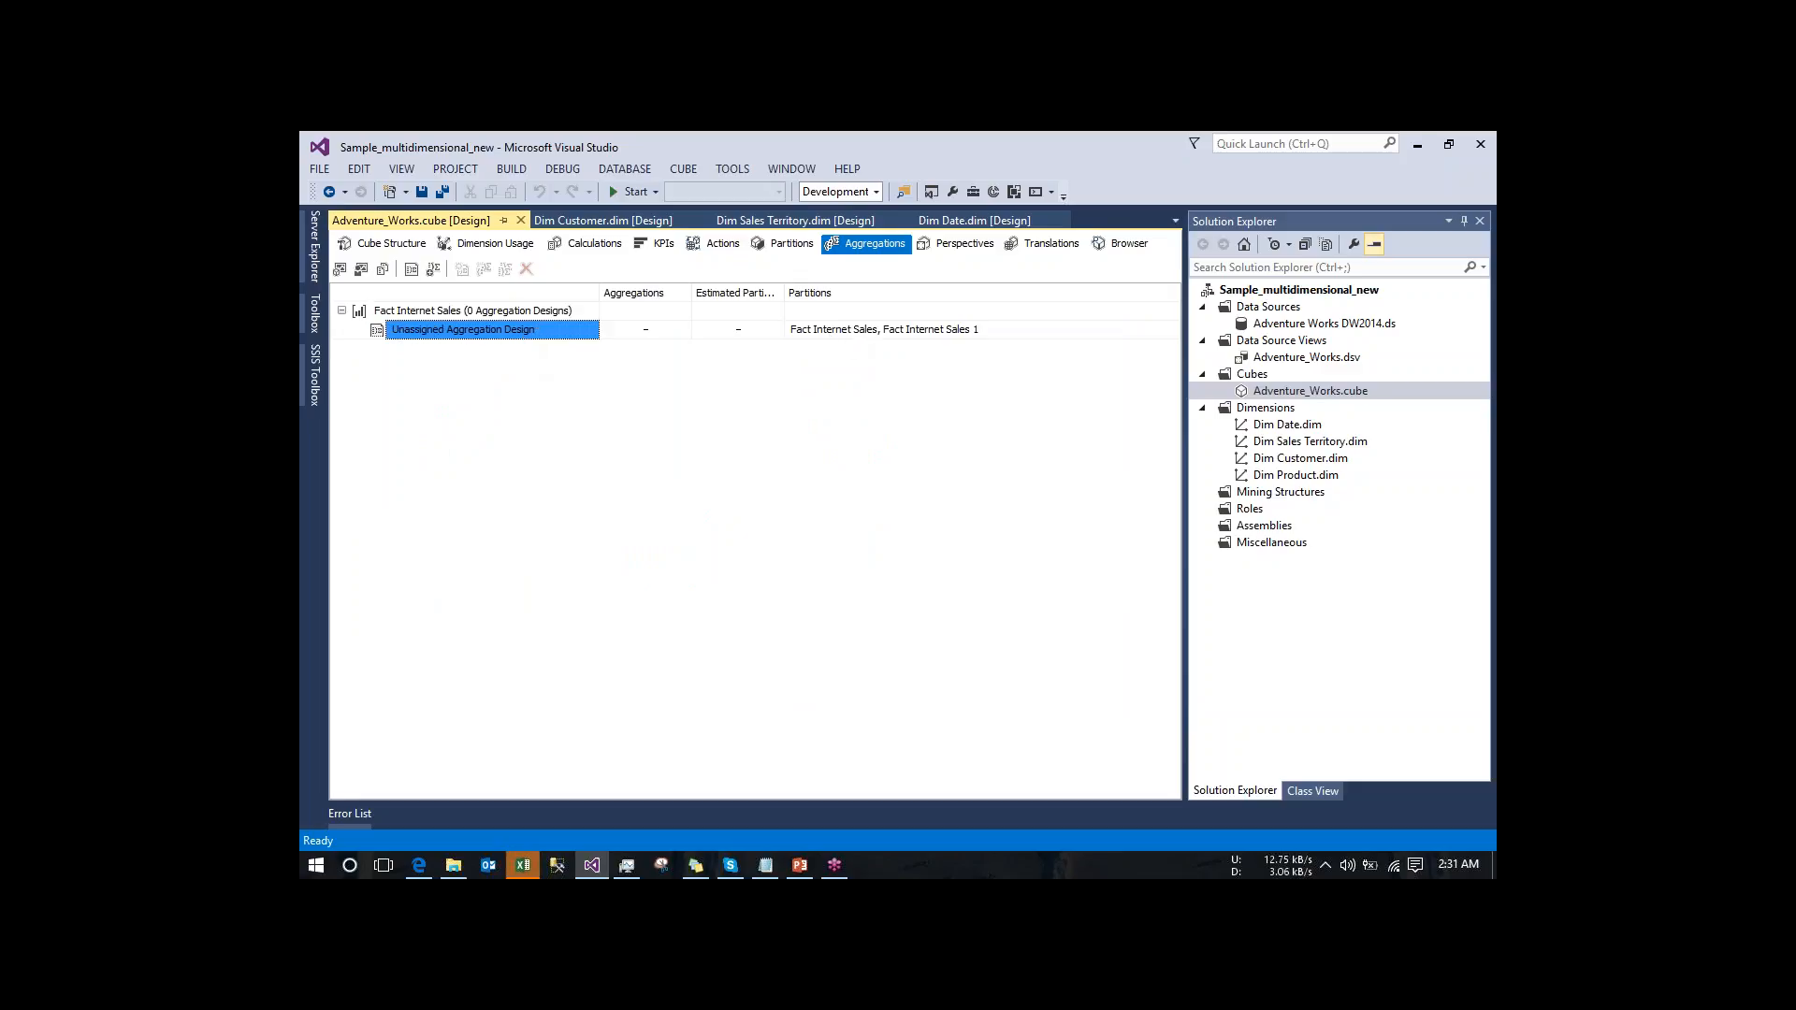
{"action": "left_click", "coordinate": [841, 331]}
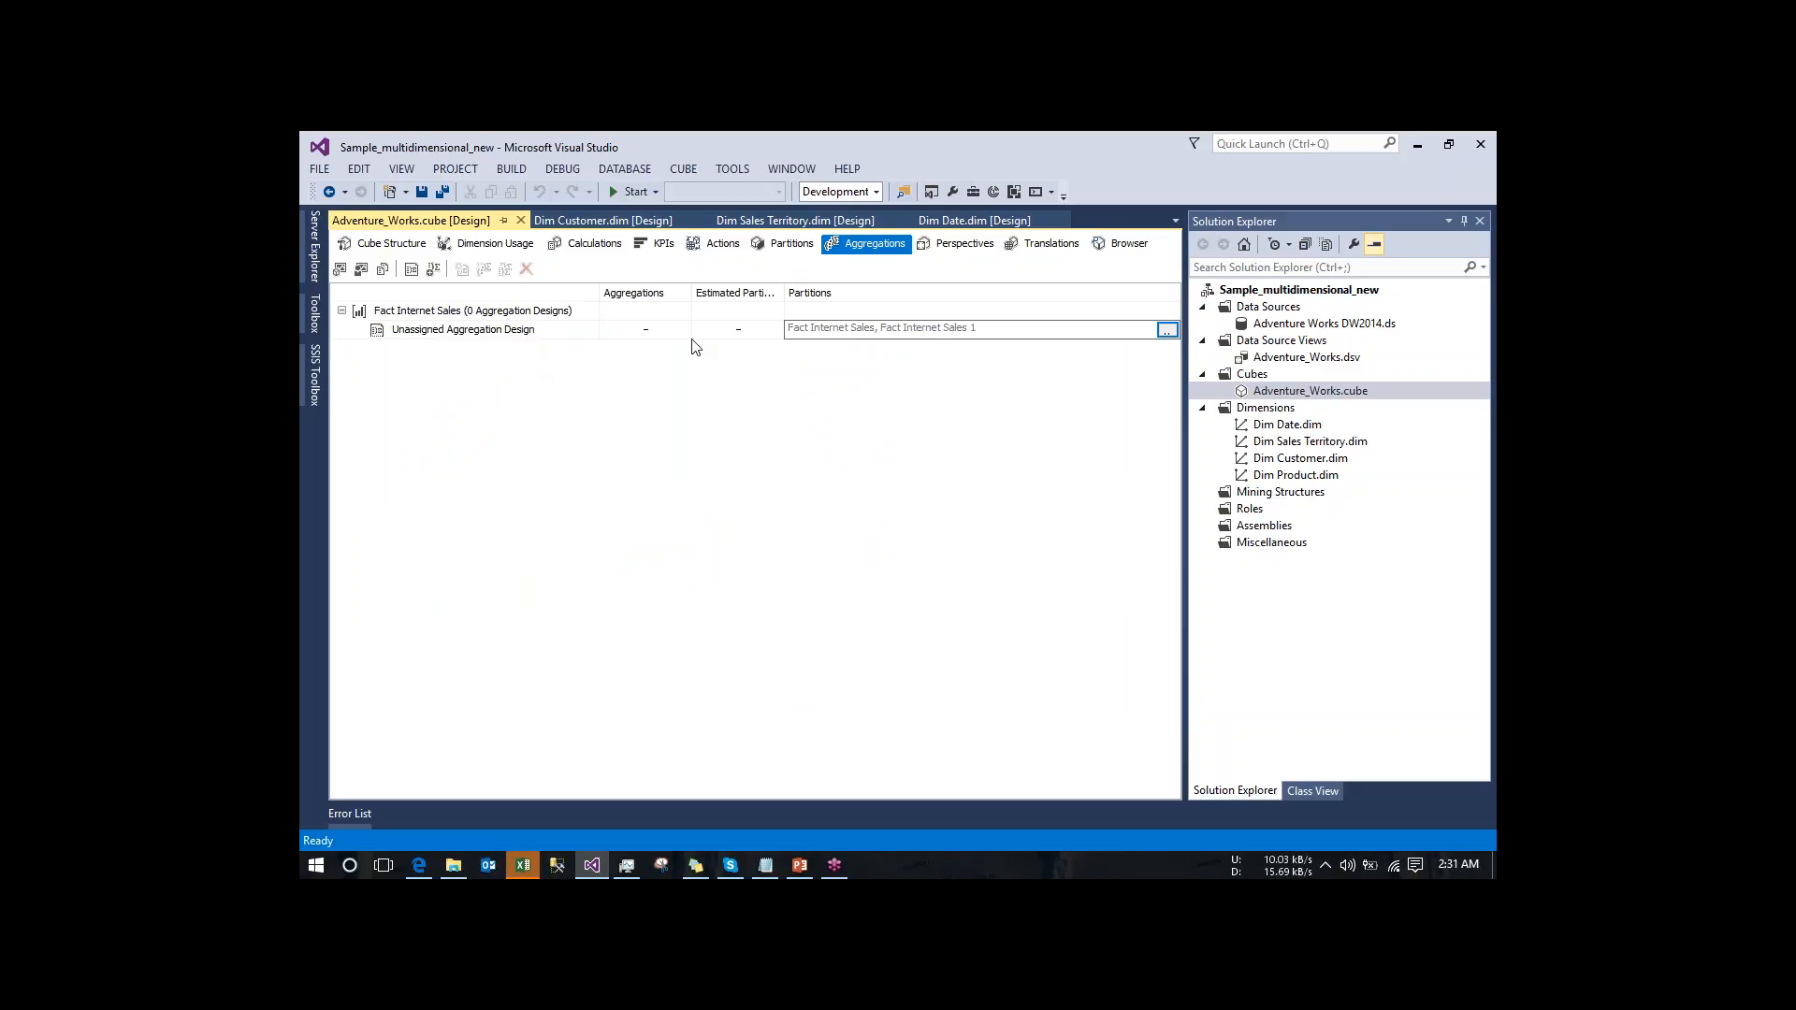
{"action": "left_click", "coordinate": [1173, 330]}
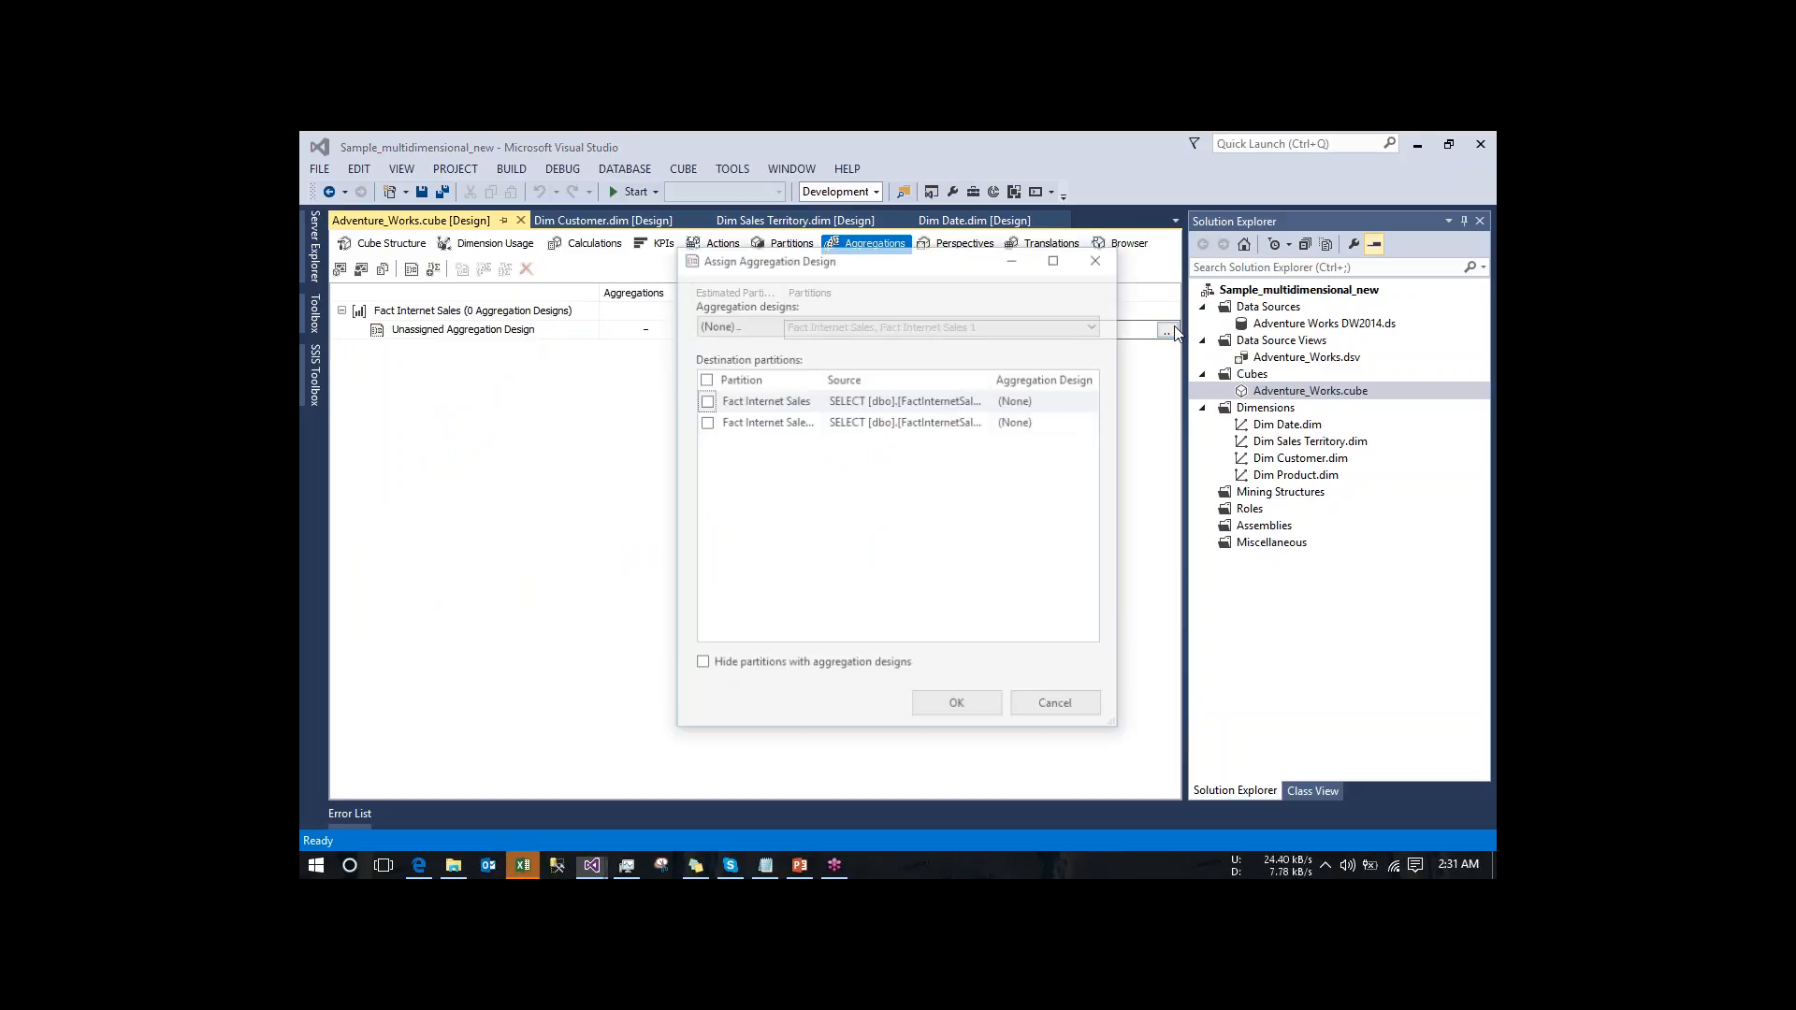
{"action": "left_click", "coordinate": [704, 422]}
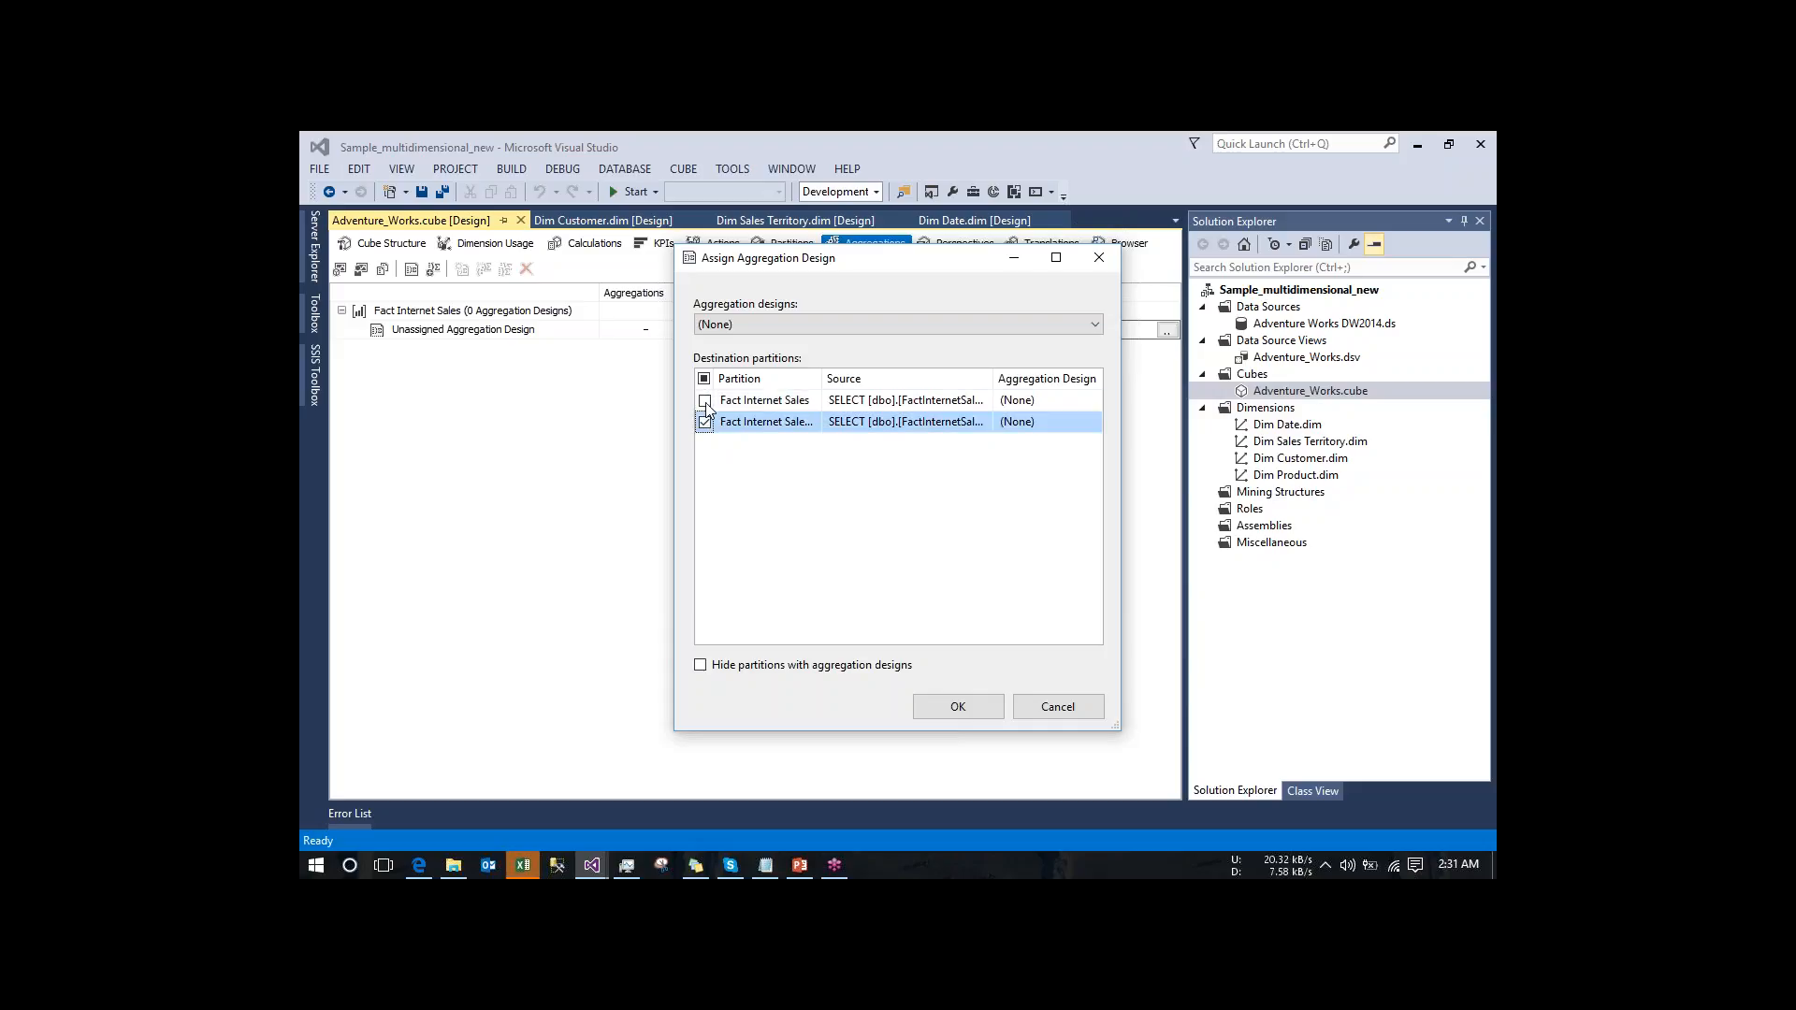
{"action": "left_click", "coordinate": [705, 400]}
{"action": "left_click", "coordinate": [958, 707]}
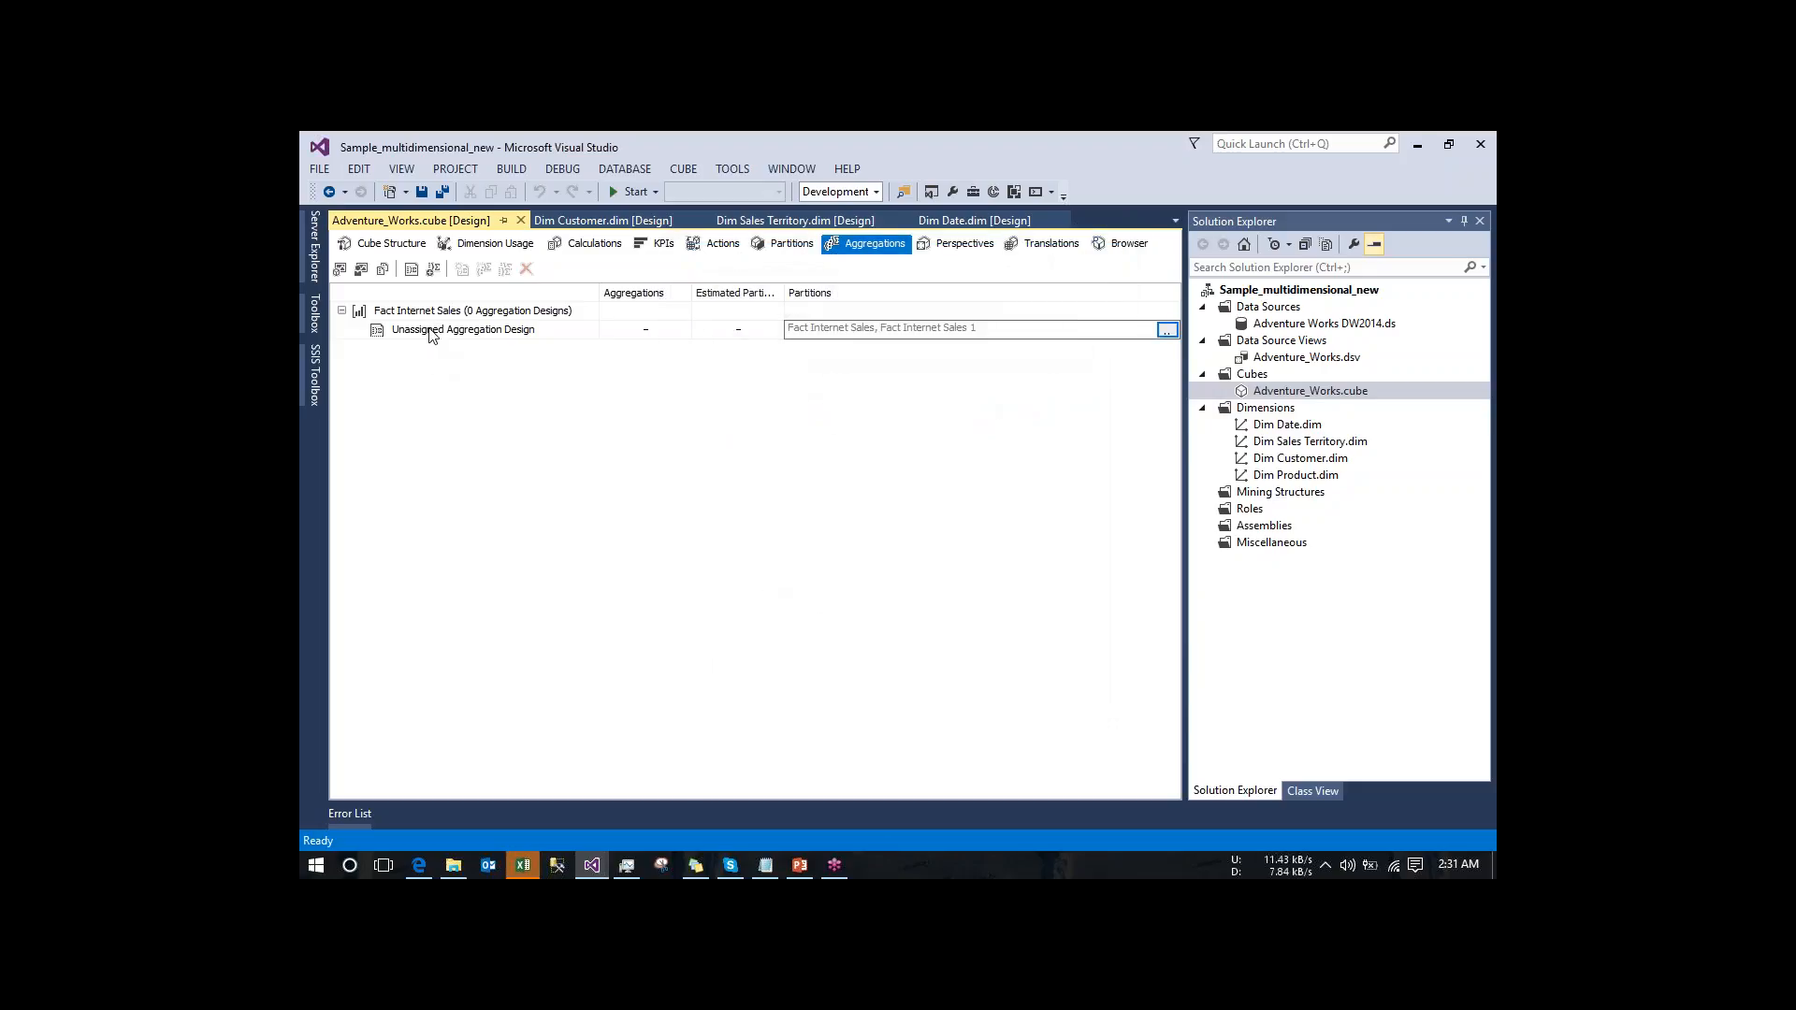
- Start designing aggregations for the Unassigned Aggregation Design, keeping Default usage for all dimension attributes, and proceed to the object counts
{"action": "left_click", "coordinate": [431, 334]}
{"action": "right_click", "coordinate": [433, 335]}
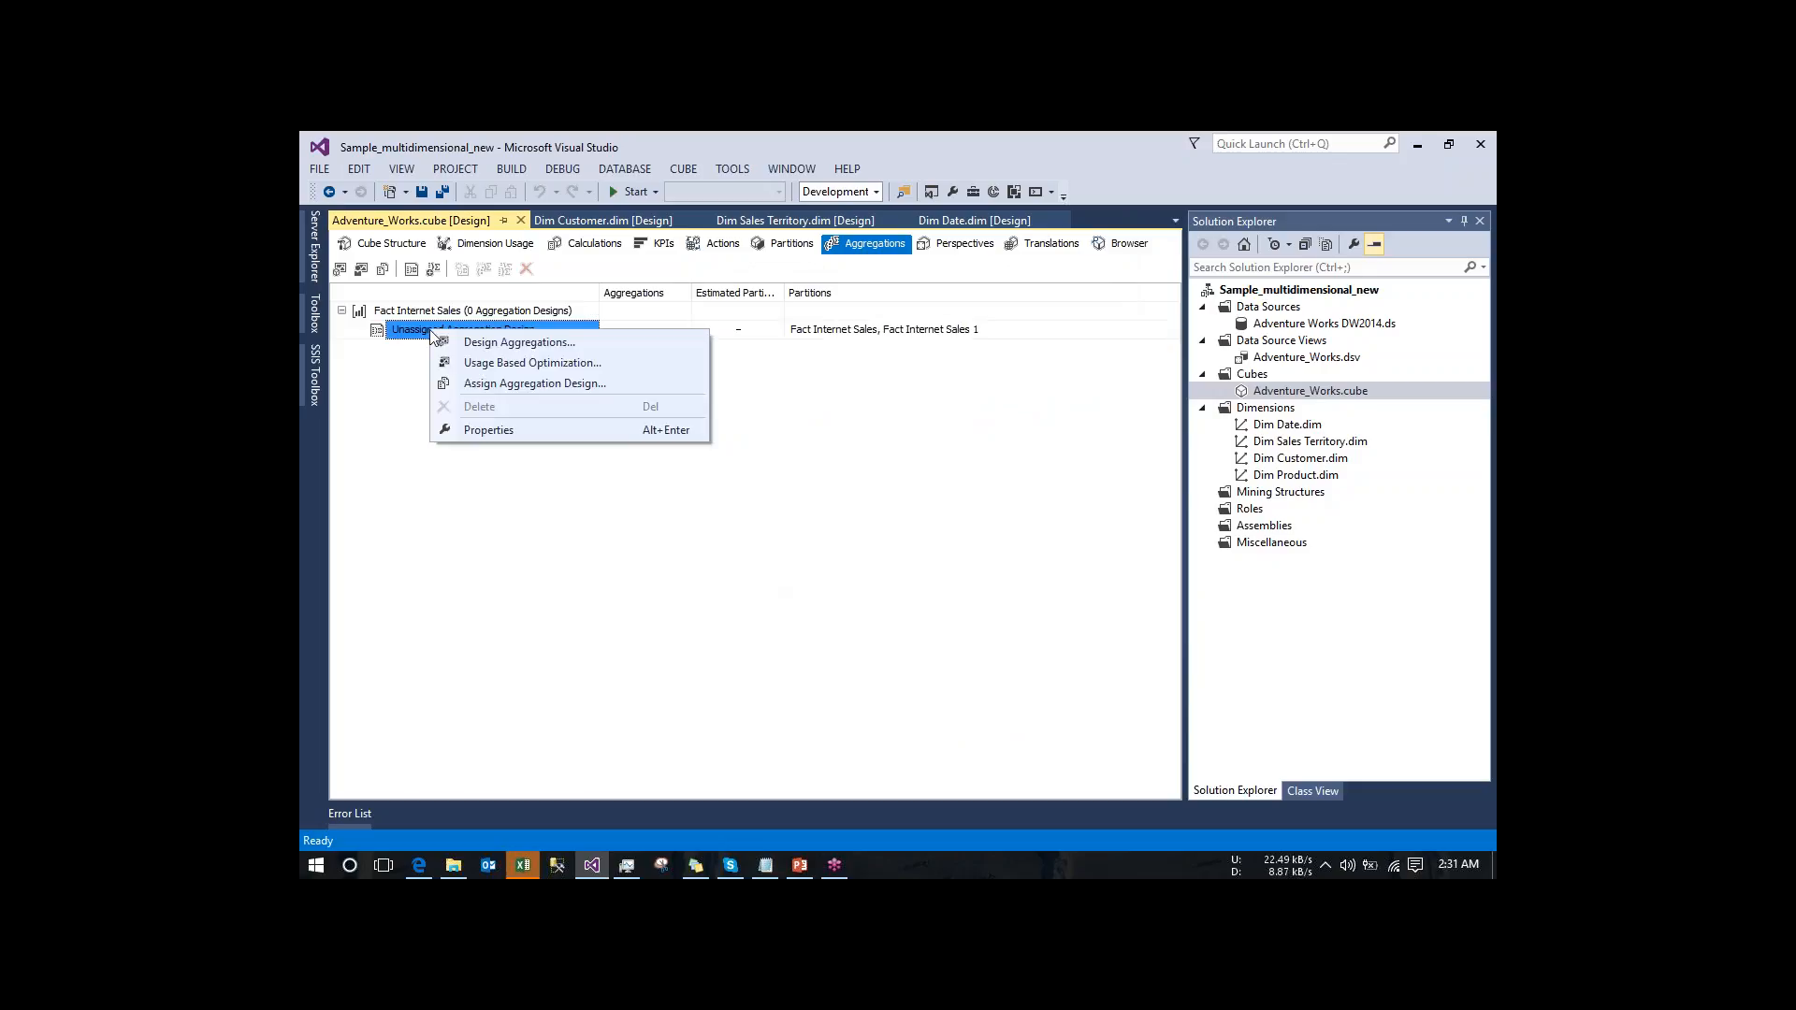
{"action": "left_click", "coordinate": [490, 342]}
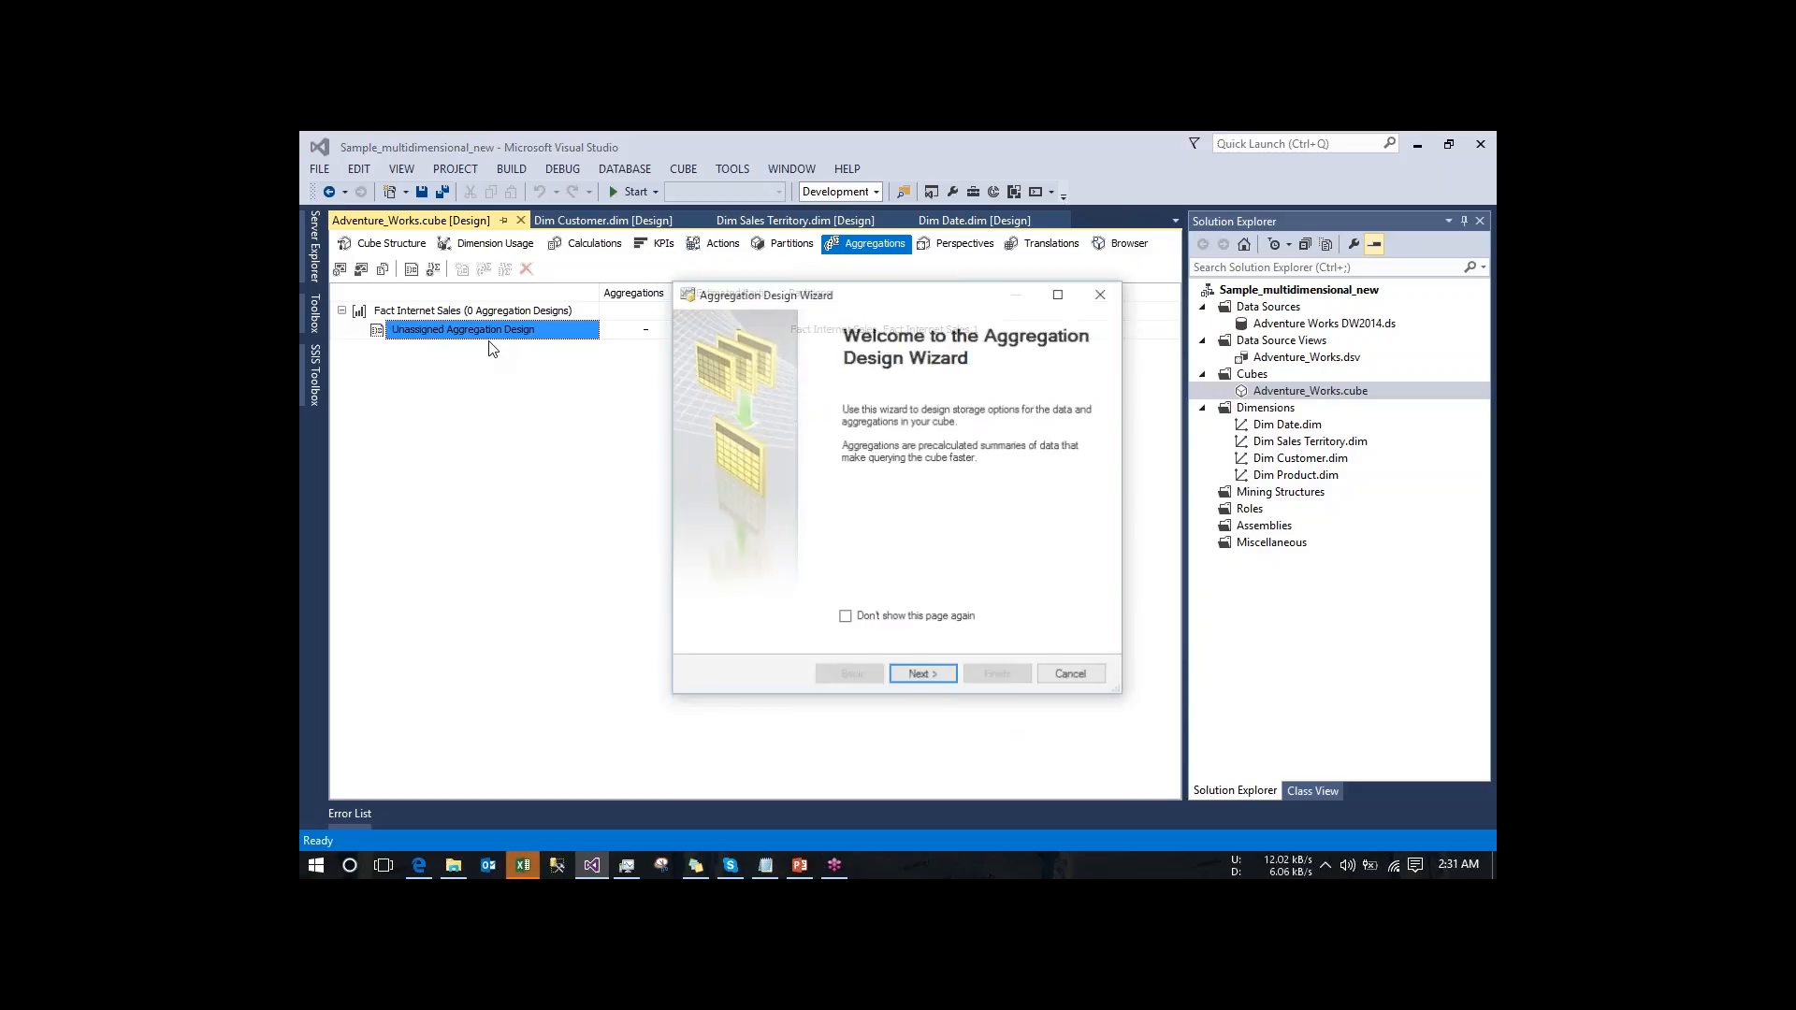
{"action": "left_click", "coordinate": [924, 674]}
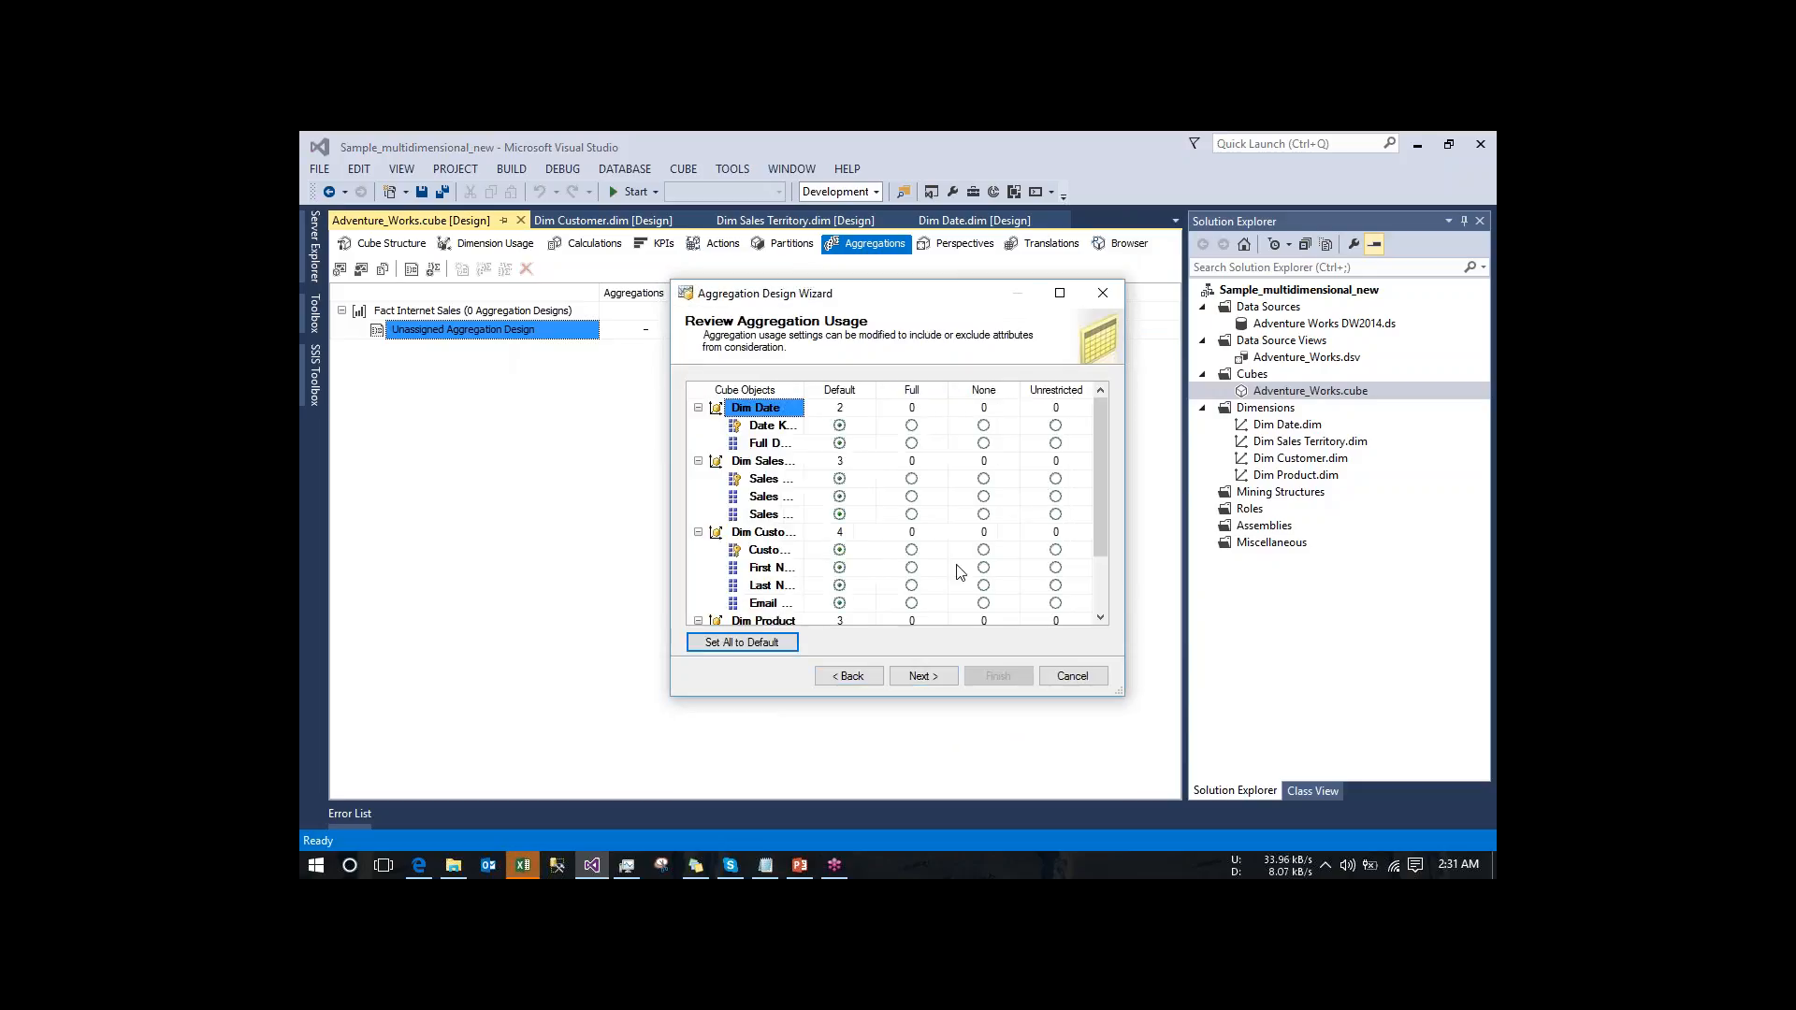
{"action": "left_click", "coordinate": [917, 677]}
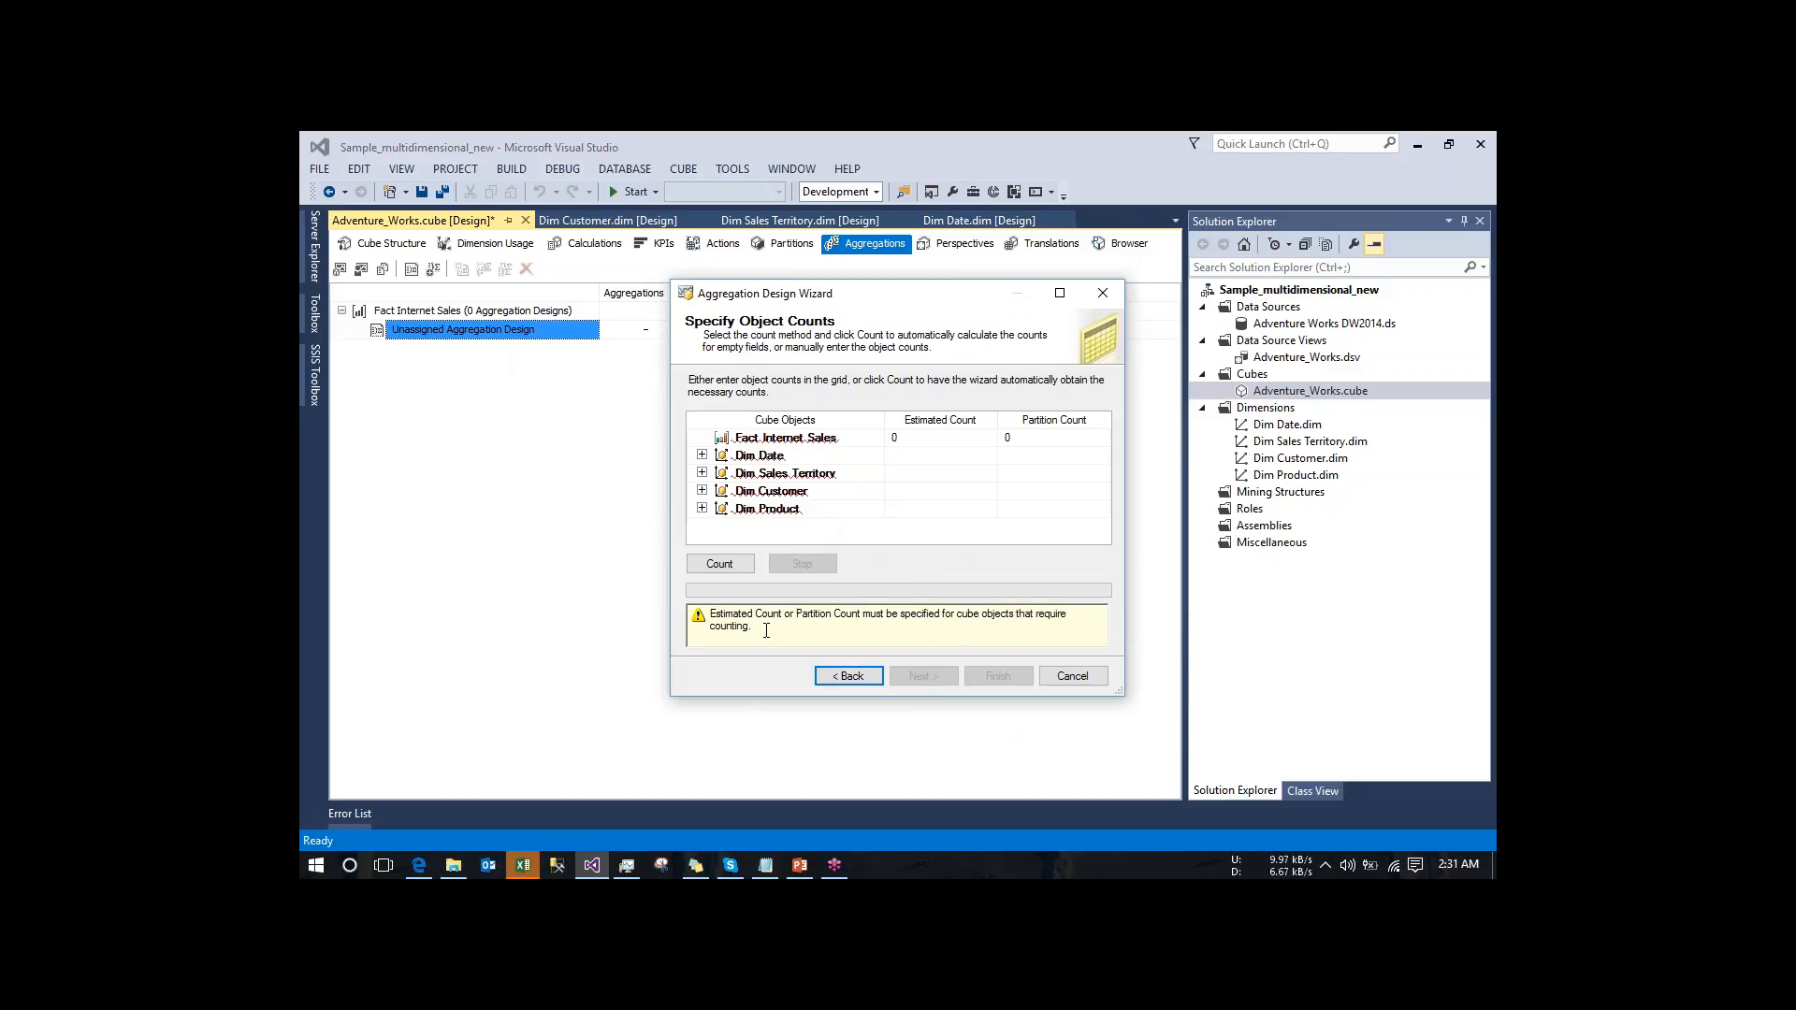
- Have the wizard calculate the object counts for Fact Internet Sales and its dimensions, and proceed to the aggregation options
{"action": "left_click", "coordinate": [754, 441]}
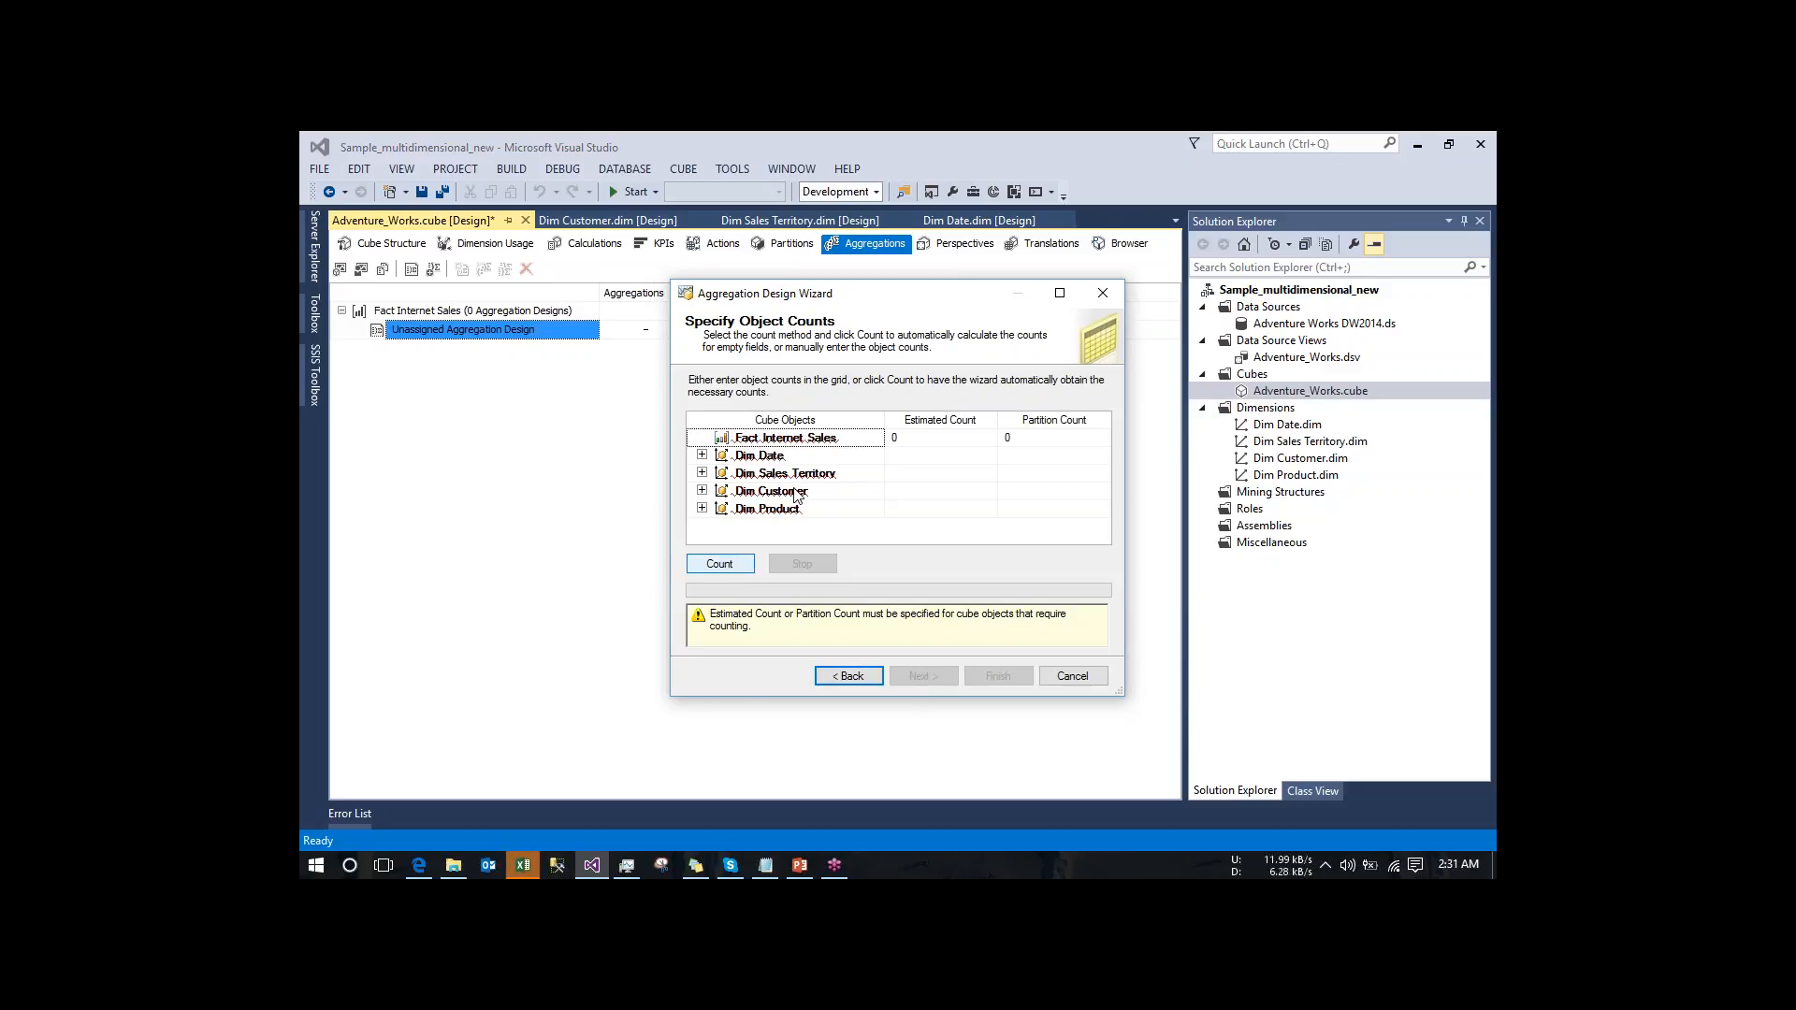
{"action": "left_click", "coordinate": [720, 561]}
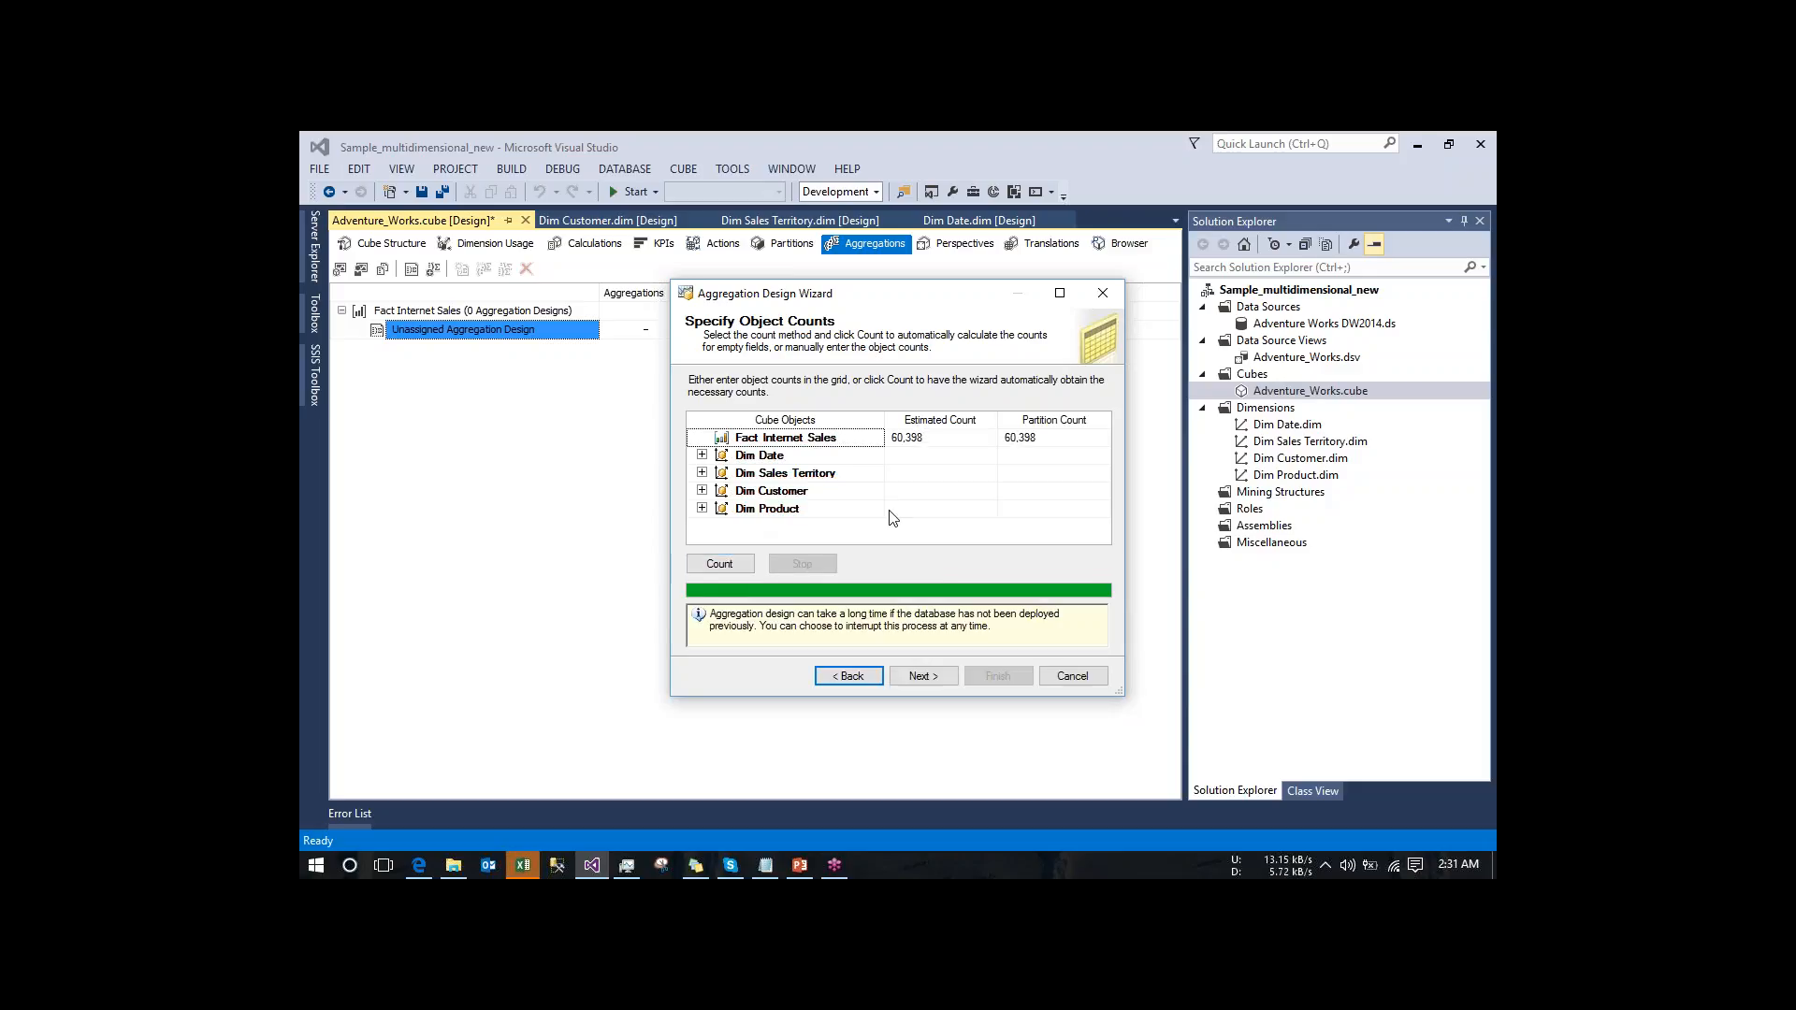
{"action": "left_click", "coordinate": [917, 677]}
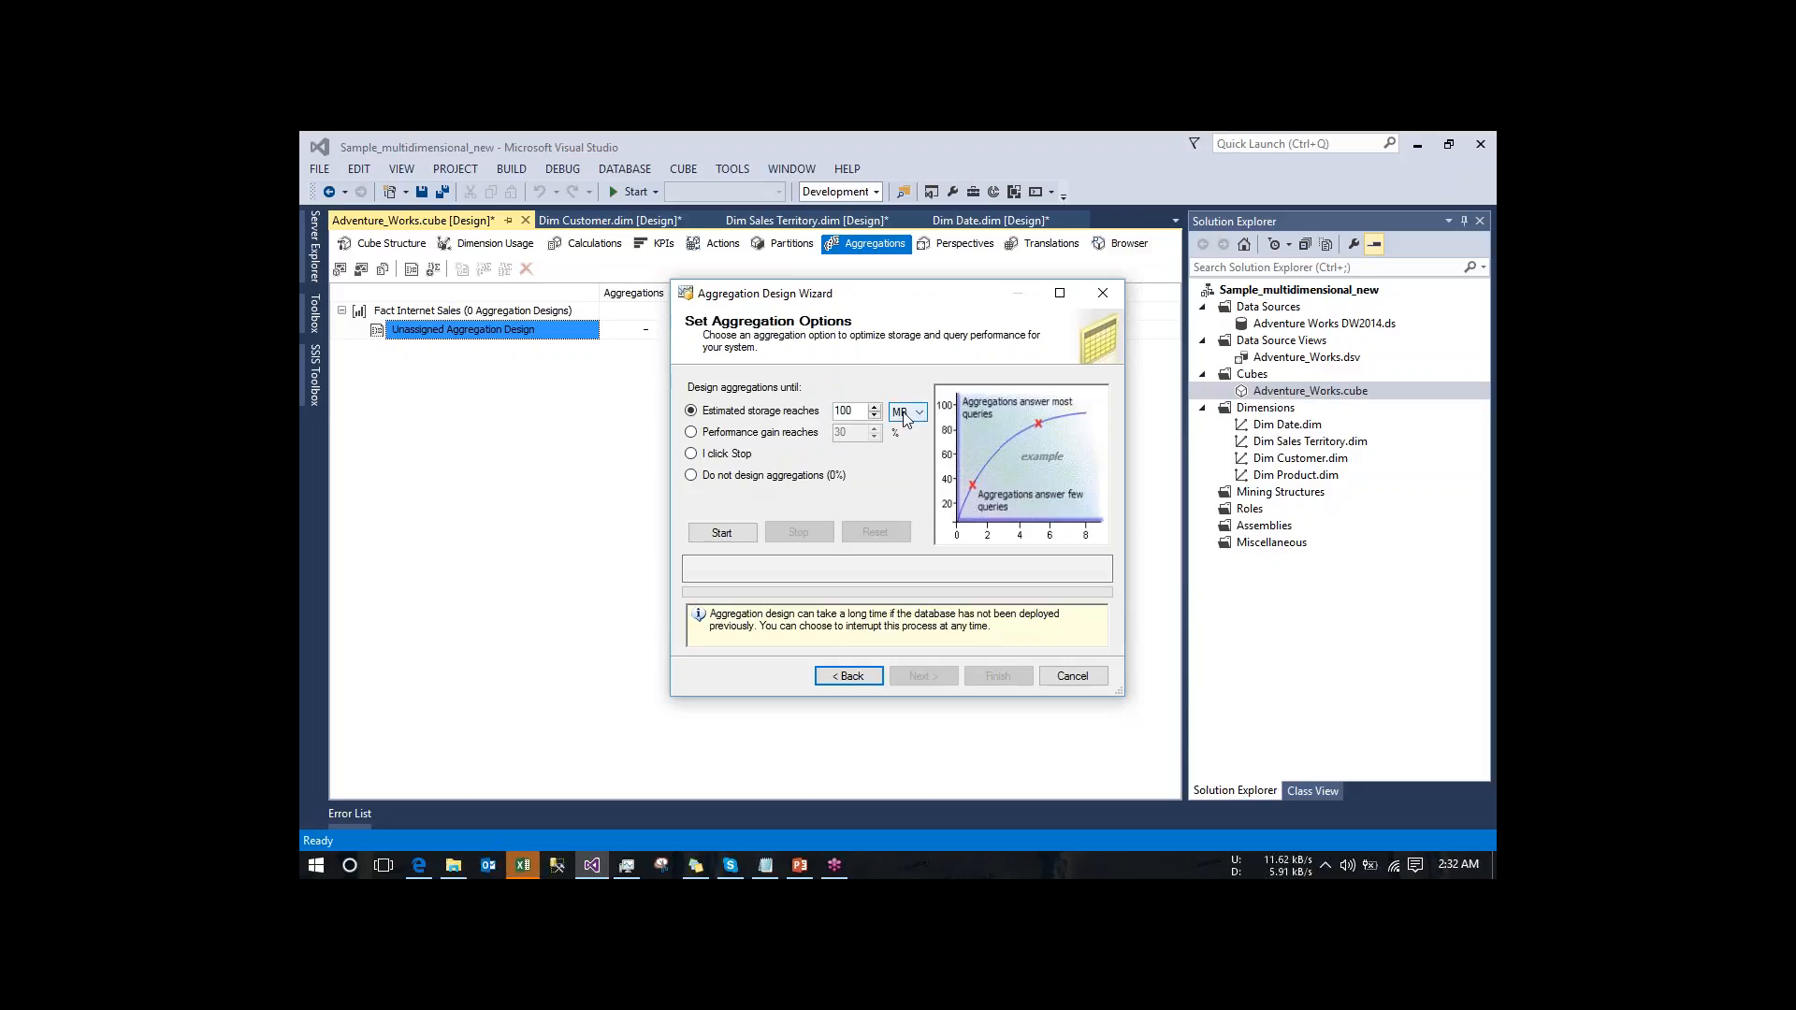
- Design aggregations until performance gain reaches 30%, and finish the wizard, saving them as AggregationDesign without processing
{"action": "left_click", "coordinate": [692, 432]}
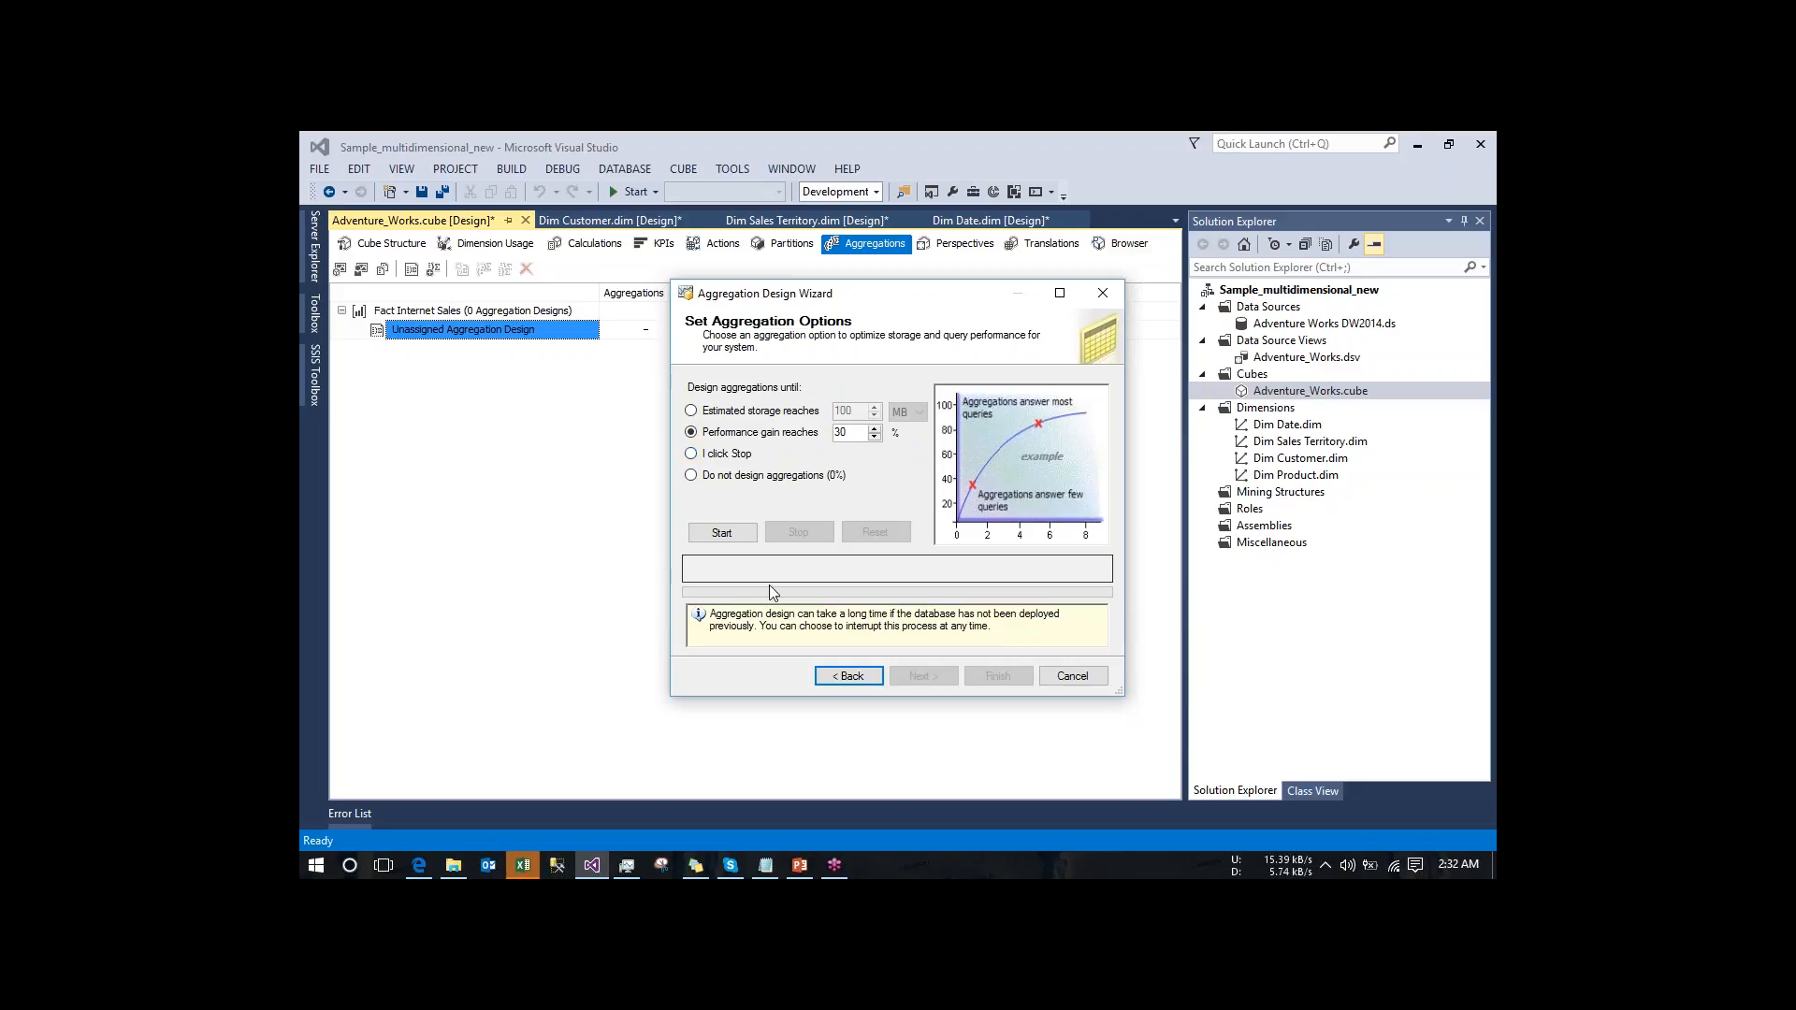
{"action": "left_click", "coordinate": [735, 540]}
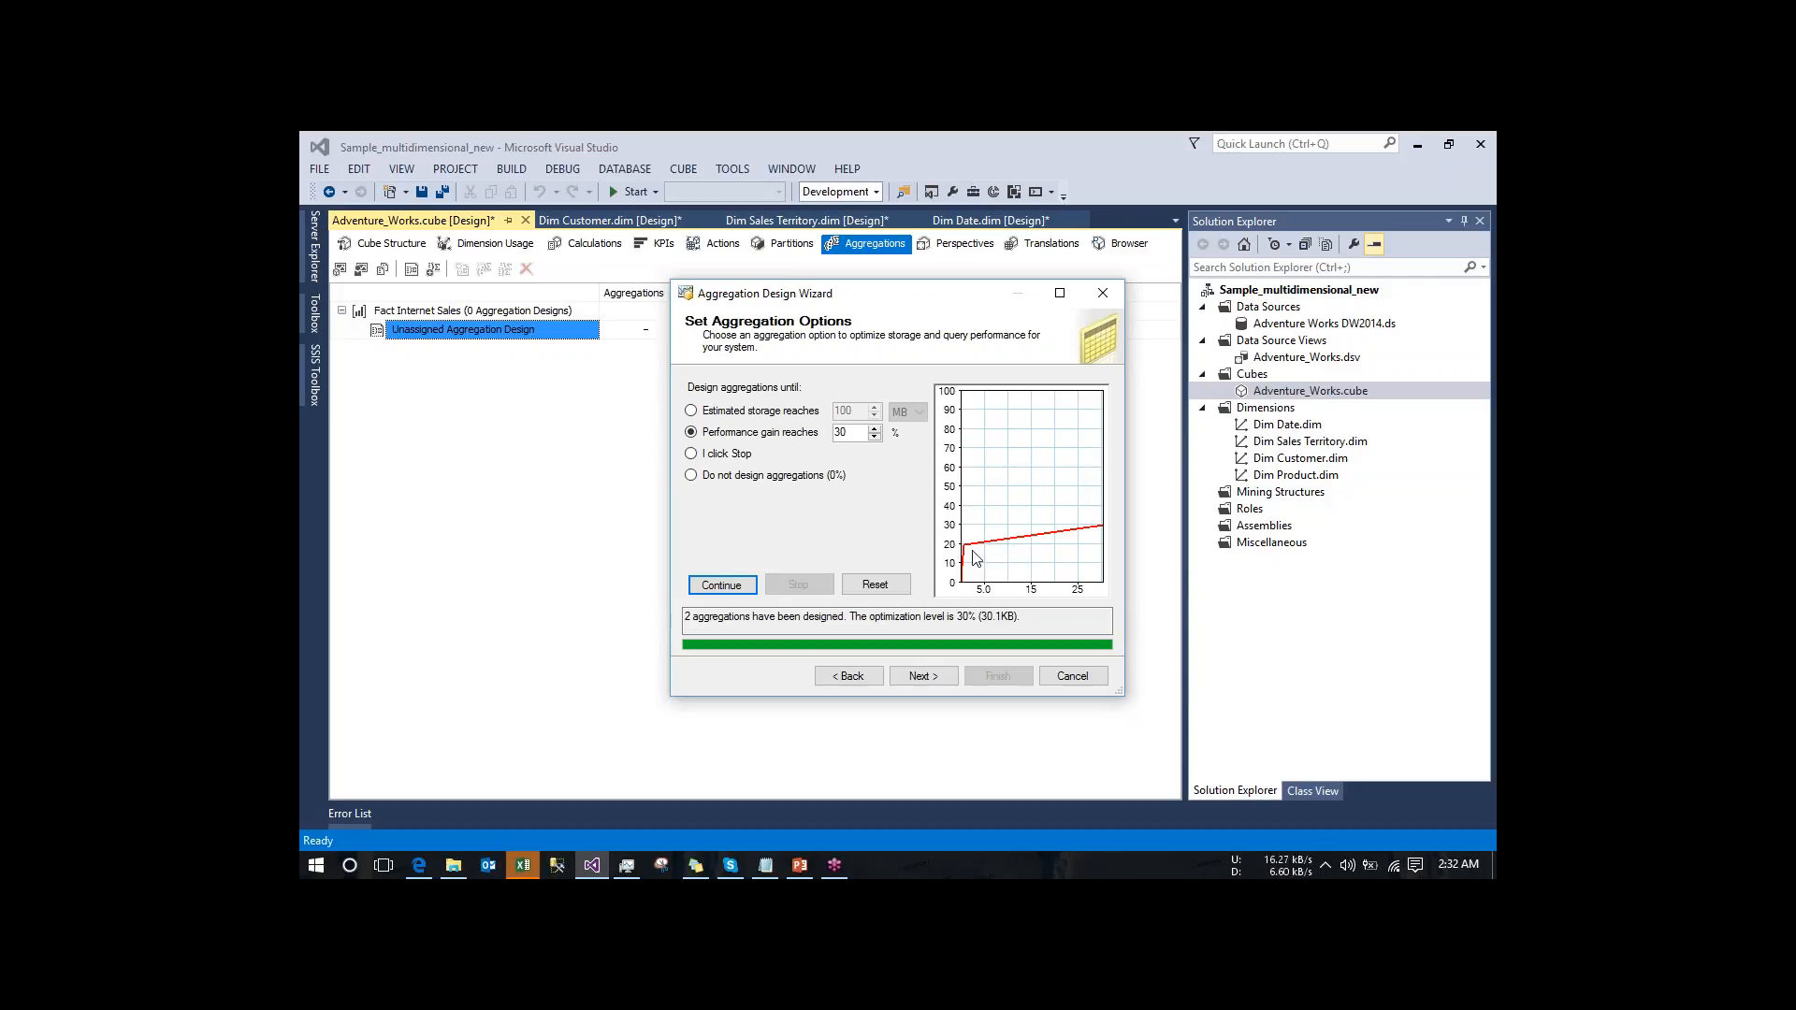
{"action": "left_click", "coordinate": [933, 679]}
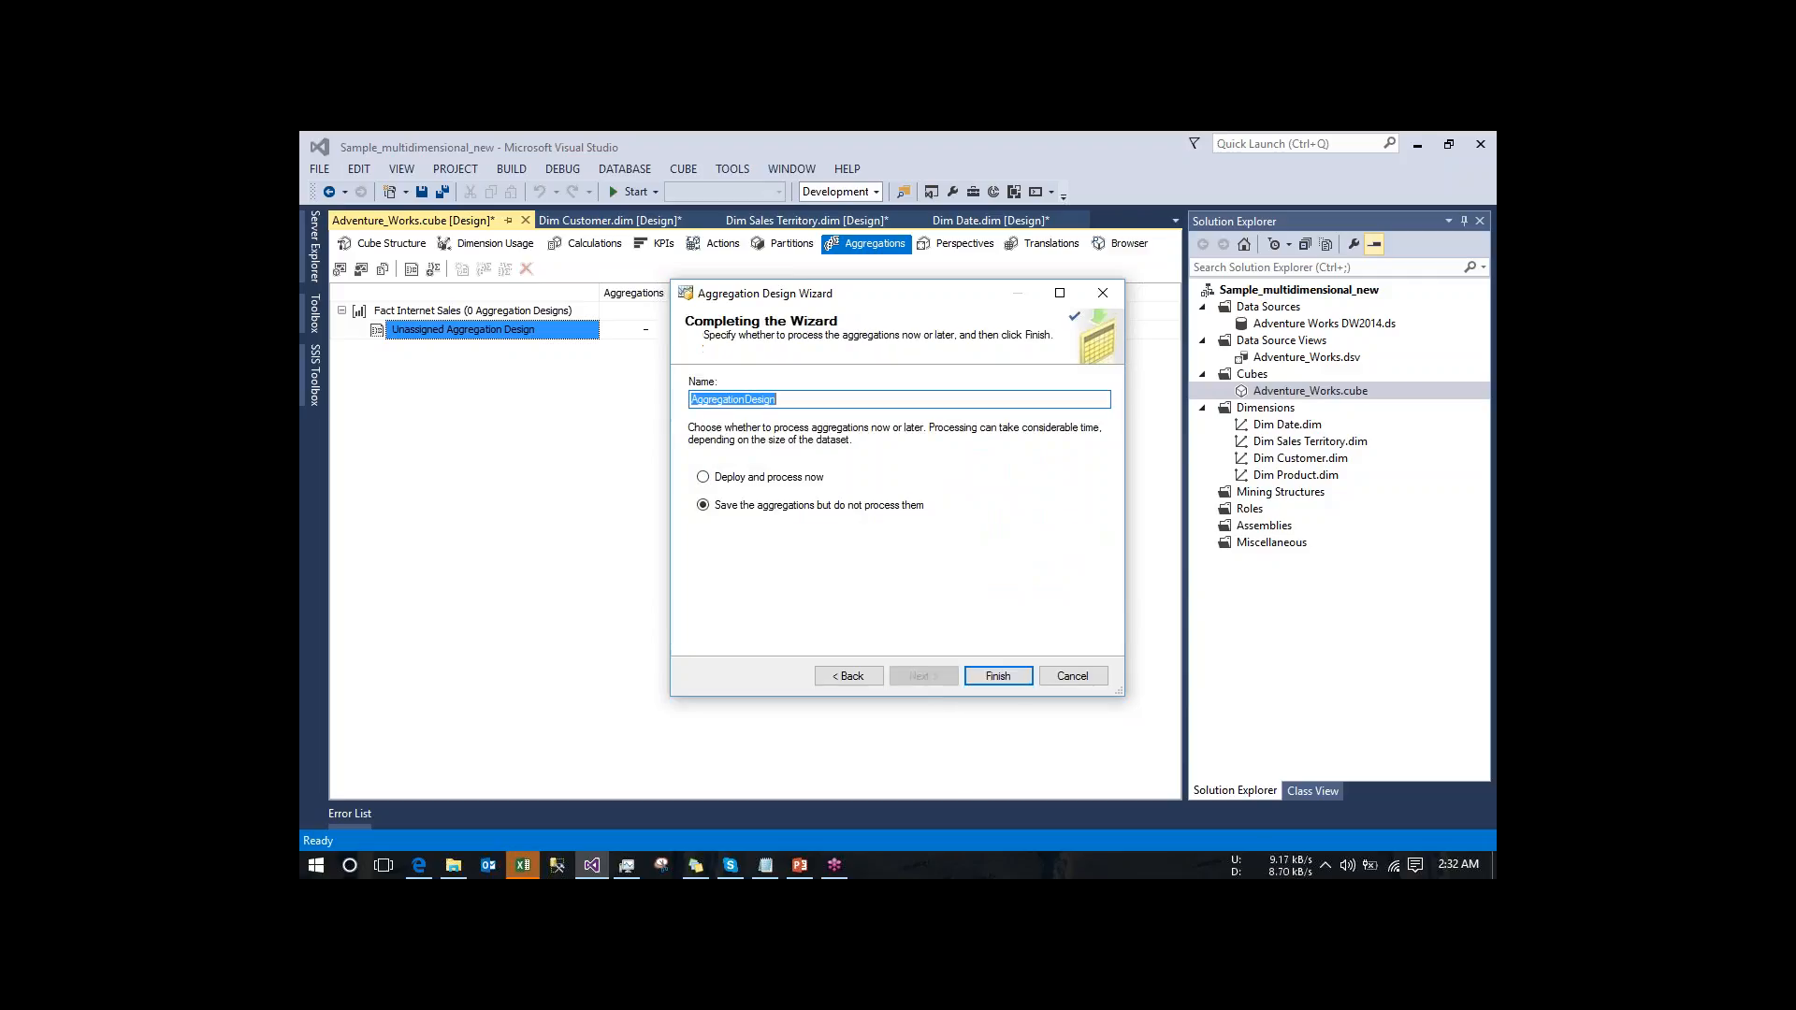
{"action": "left_click", "coordinate": [997, 676]}
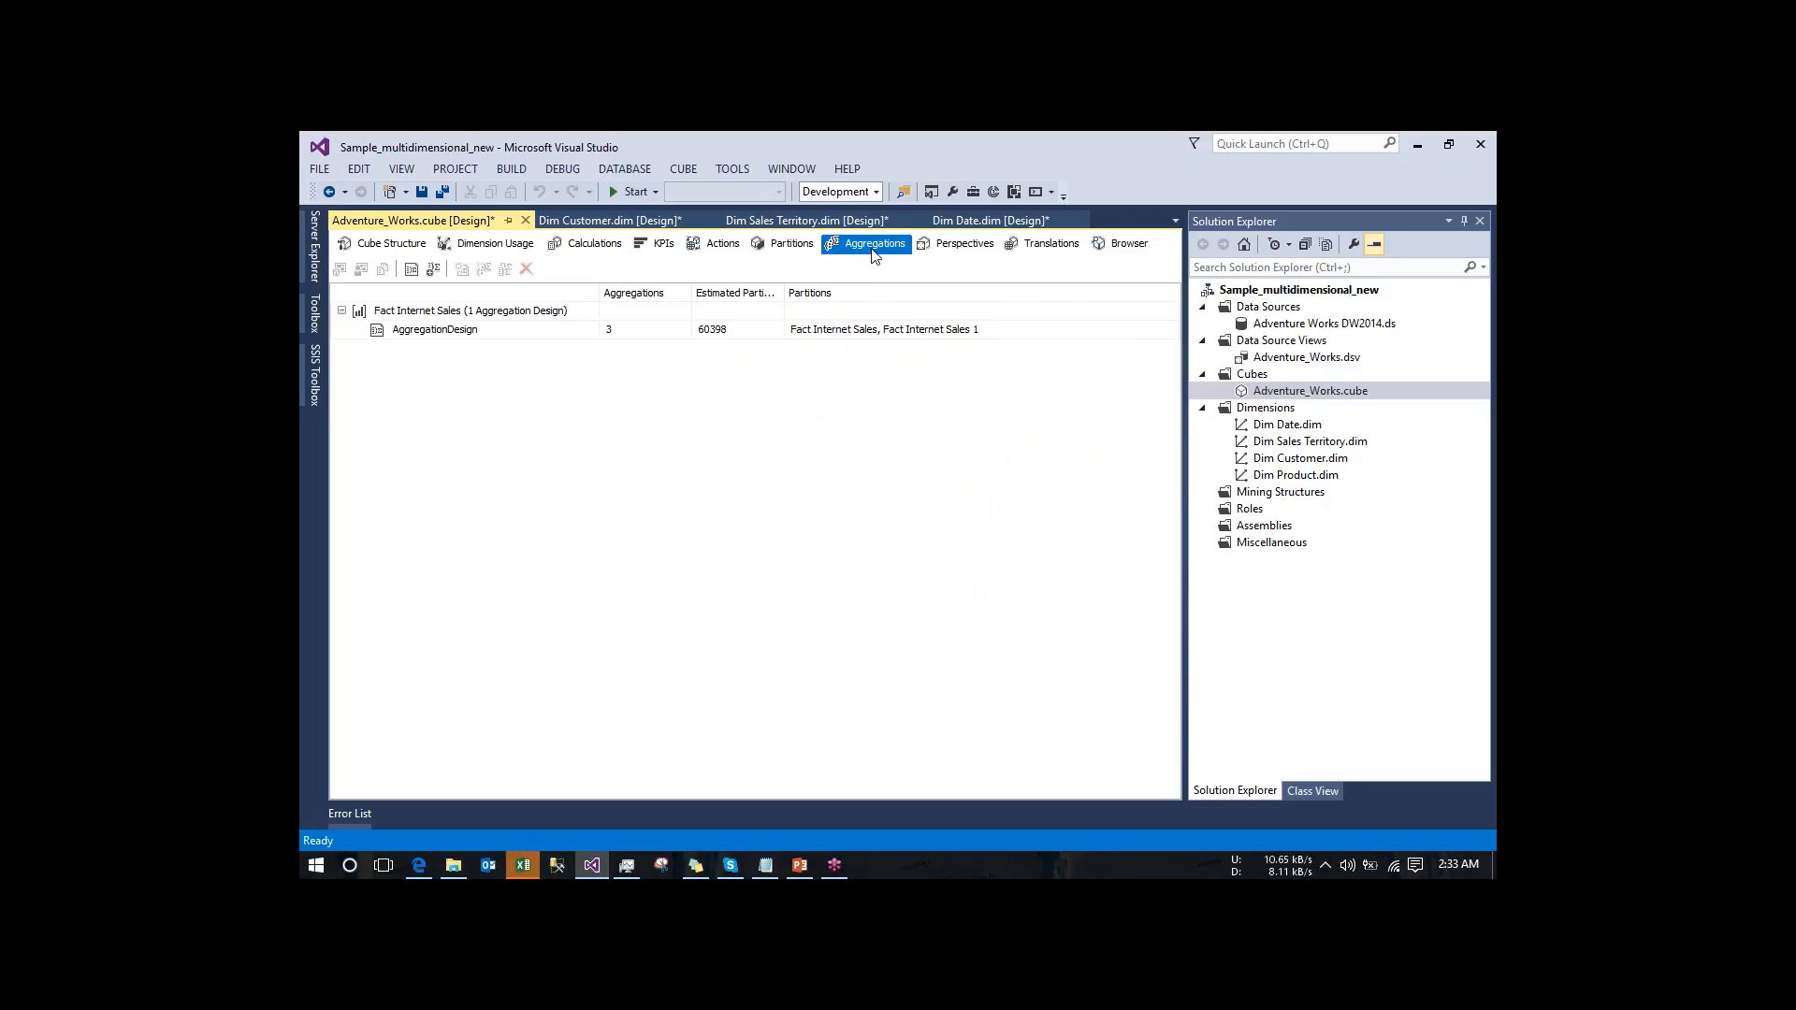
- Add a new perspective to the Adventure_Works cube and name it Perspective_1
{"action": "left_click", "coordinate": [948, 245]}
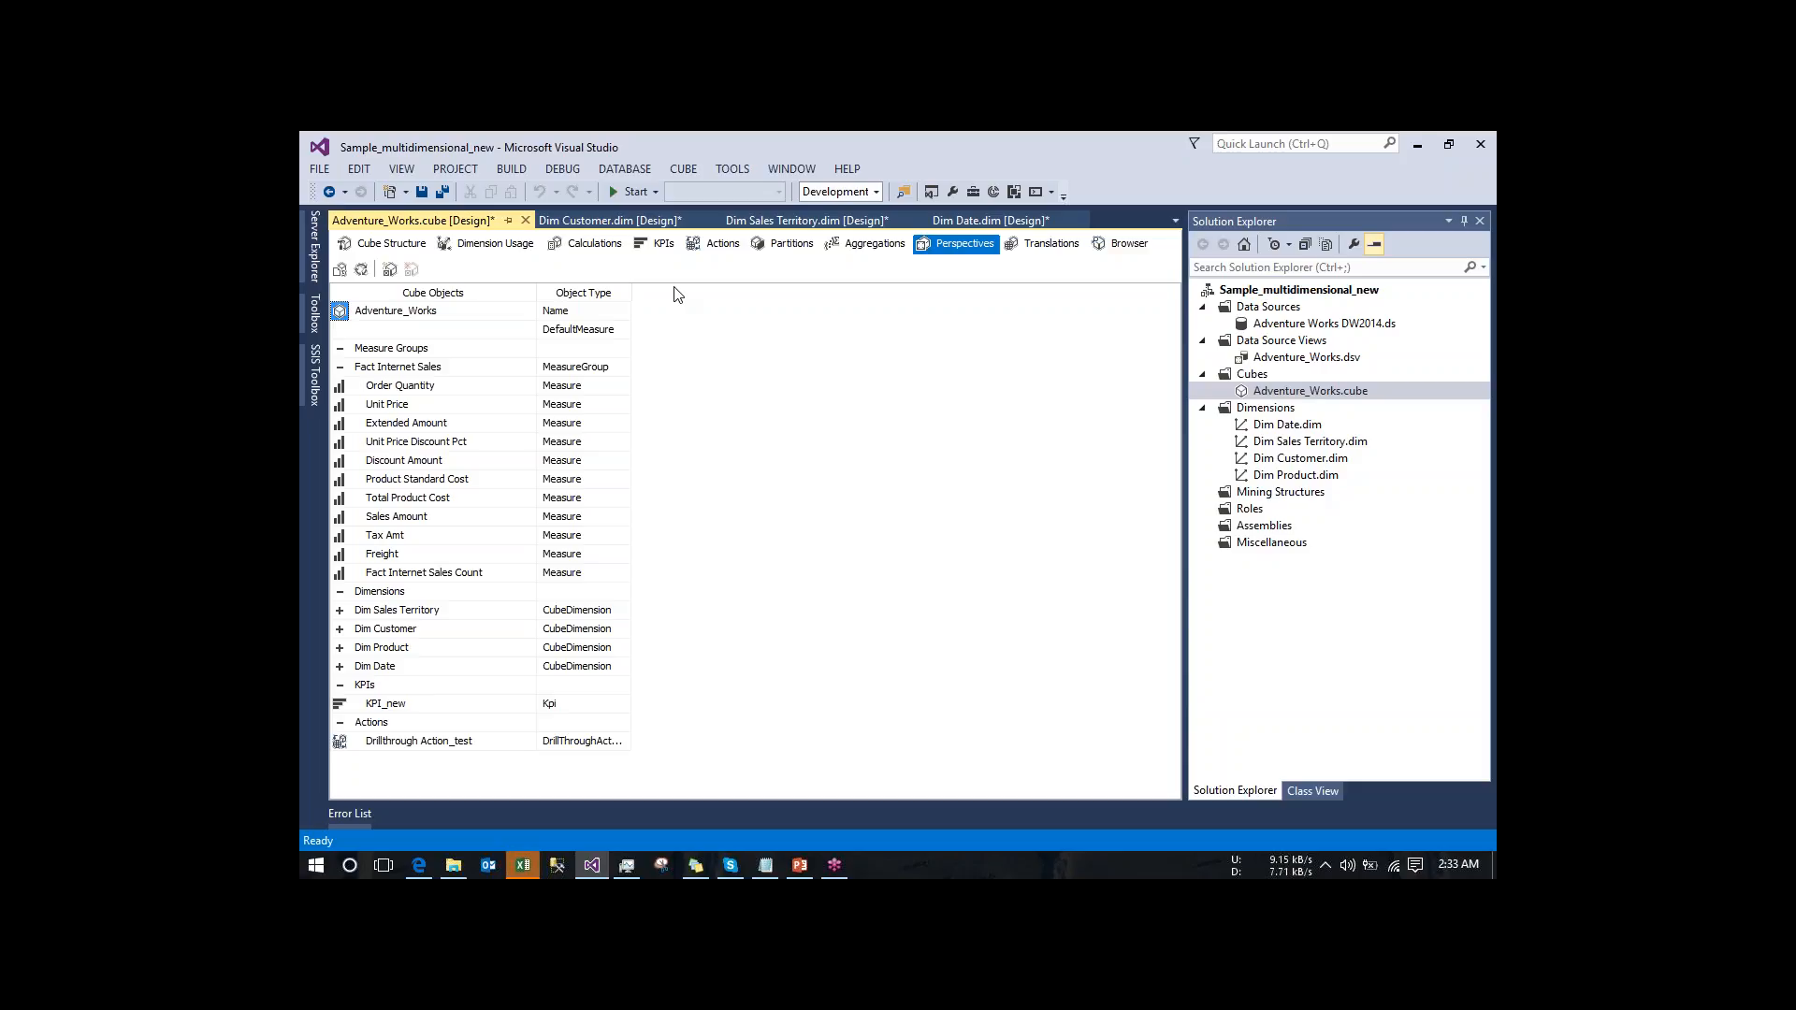
{"action": "left_click", "coordinate": [389, 270]}
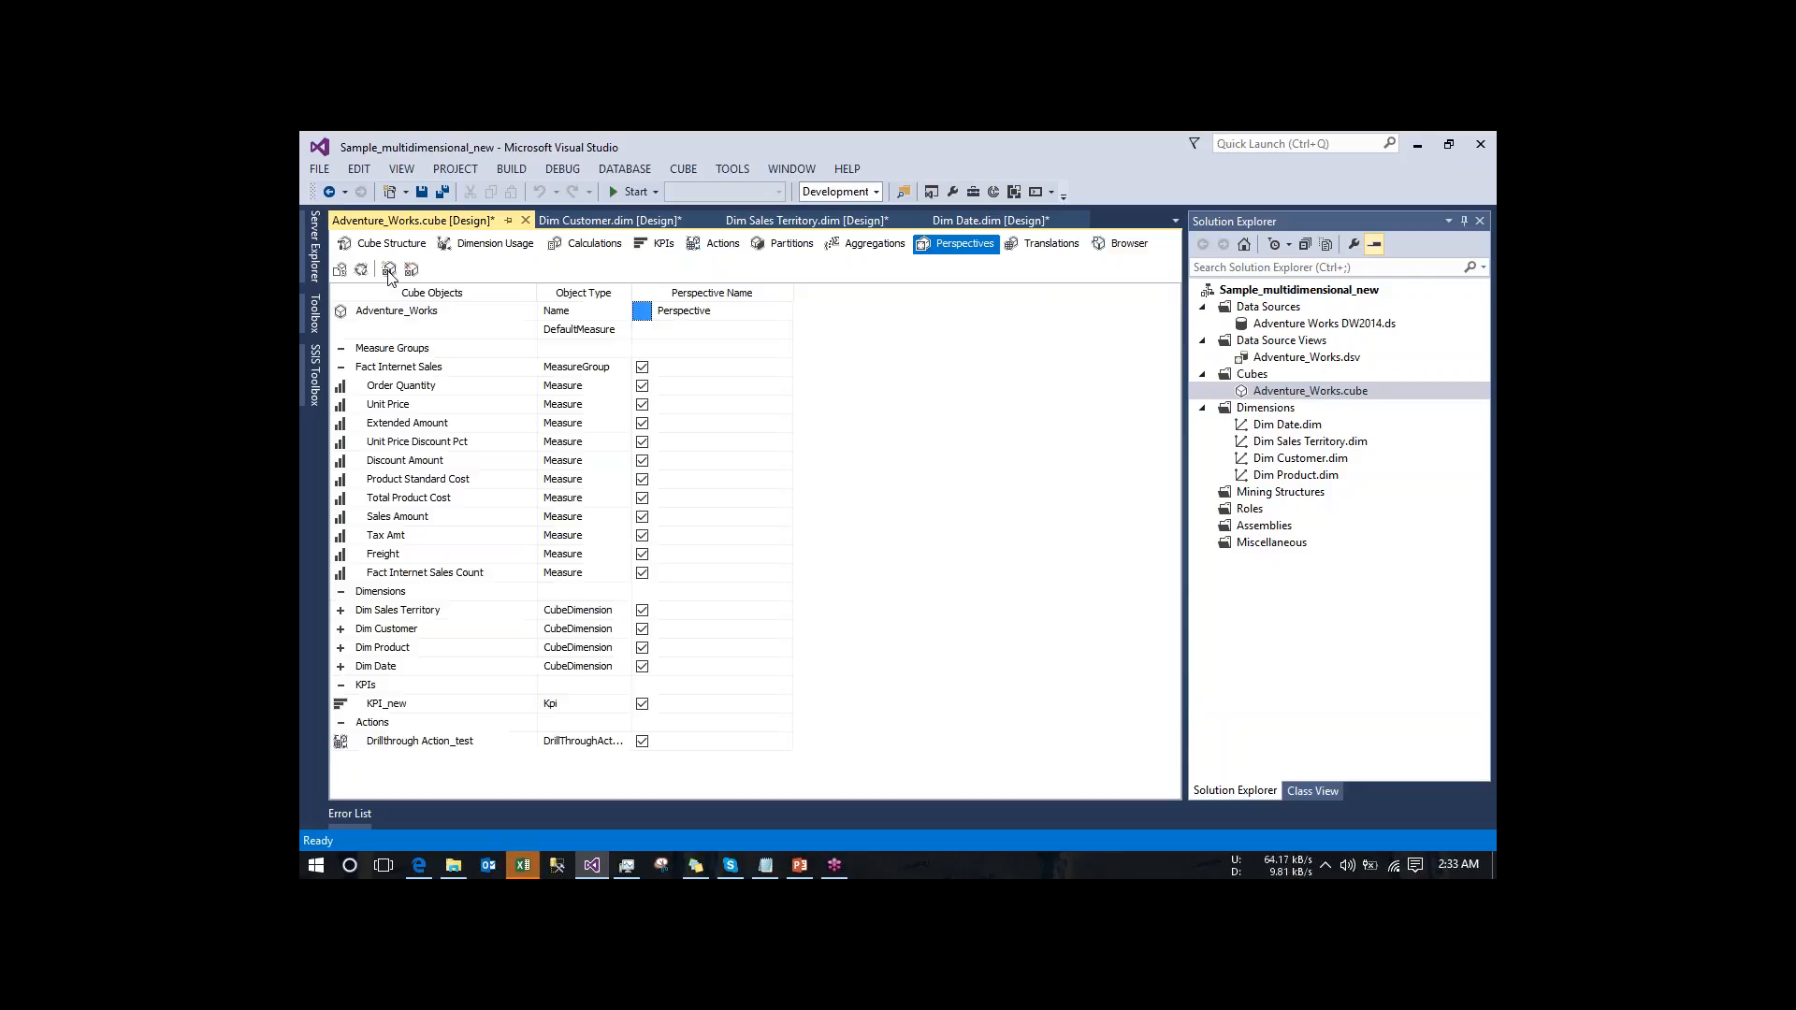
{"action": "left_click", "coordinate": [722, 310]}
- Exclude Dim Sales Territory, Dim Customer, Dim Date and Drillthrough Action_test from Perspective_1, keeping Dim Product and KPI_new included
{"action": "left_click", "coordinate": [640, 610]}
{"action": "left_click", "coordinate": [642, 611]}
{"action": "left_click", "coordinate": [642, 630]}
{"action": "left_click", "coordinate": [643, 669]}
{"action": "left_click", "coordinate": [643, 706]}
{"action": "left_click", "coordinate": [643, 741]}
- Deploy the project, run Process Full on the Adventure_Works cube, and close the processing dialogs and deployment progress
{"action": "left_click", "coordinate": [358, 274]}
{"action": "left_click", "coordinate": [994, 529]}
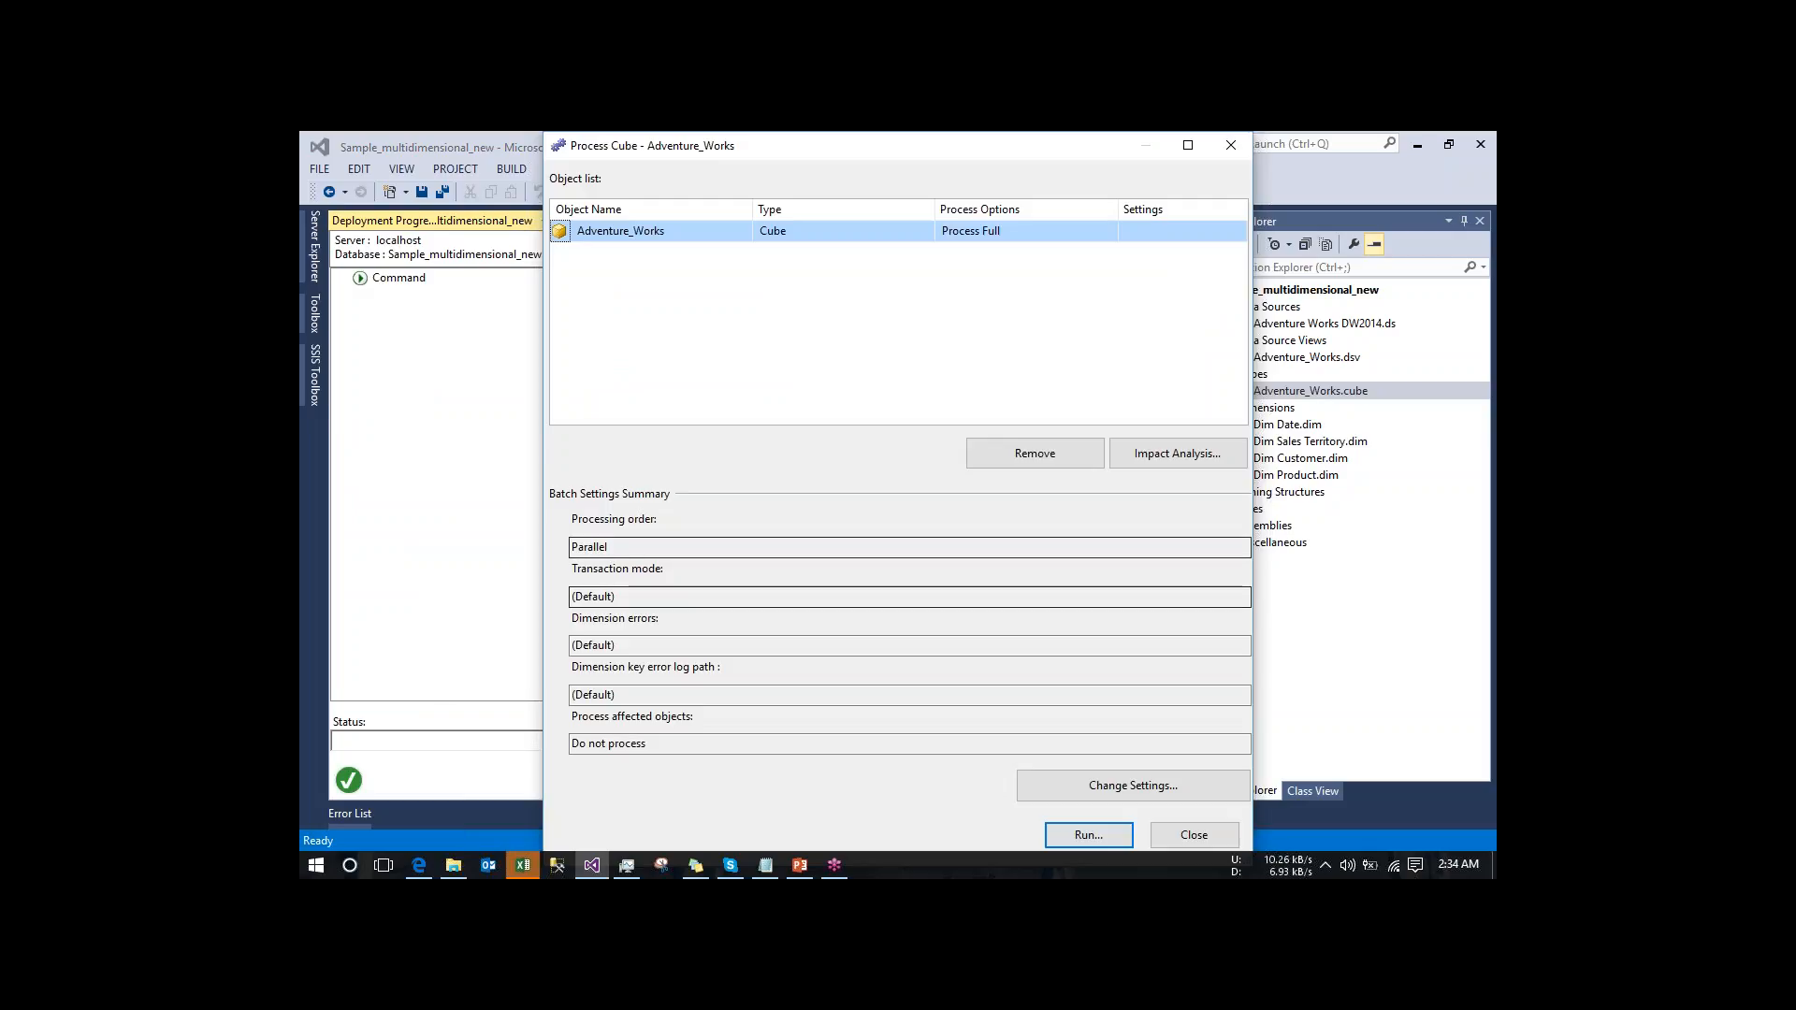
{"action": "left_click", "coordinate": [1086, 842]}
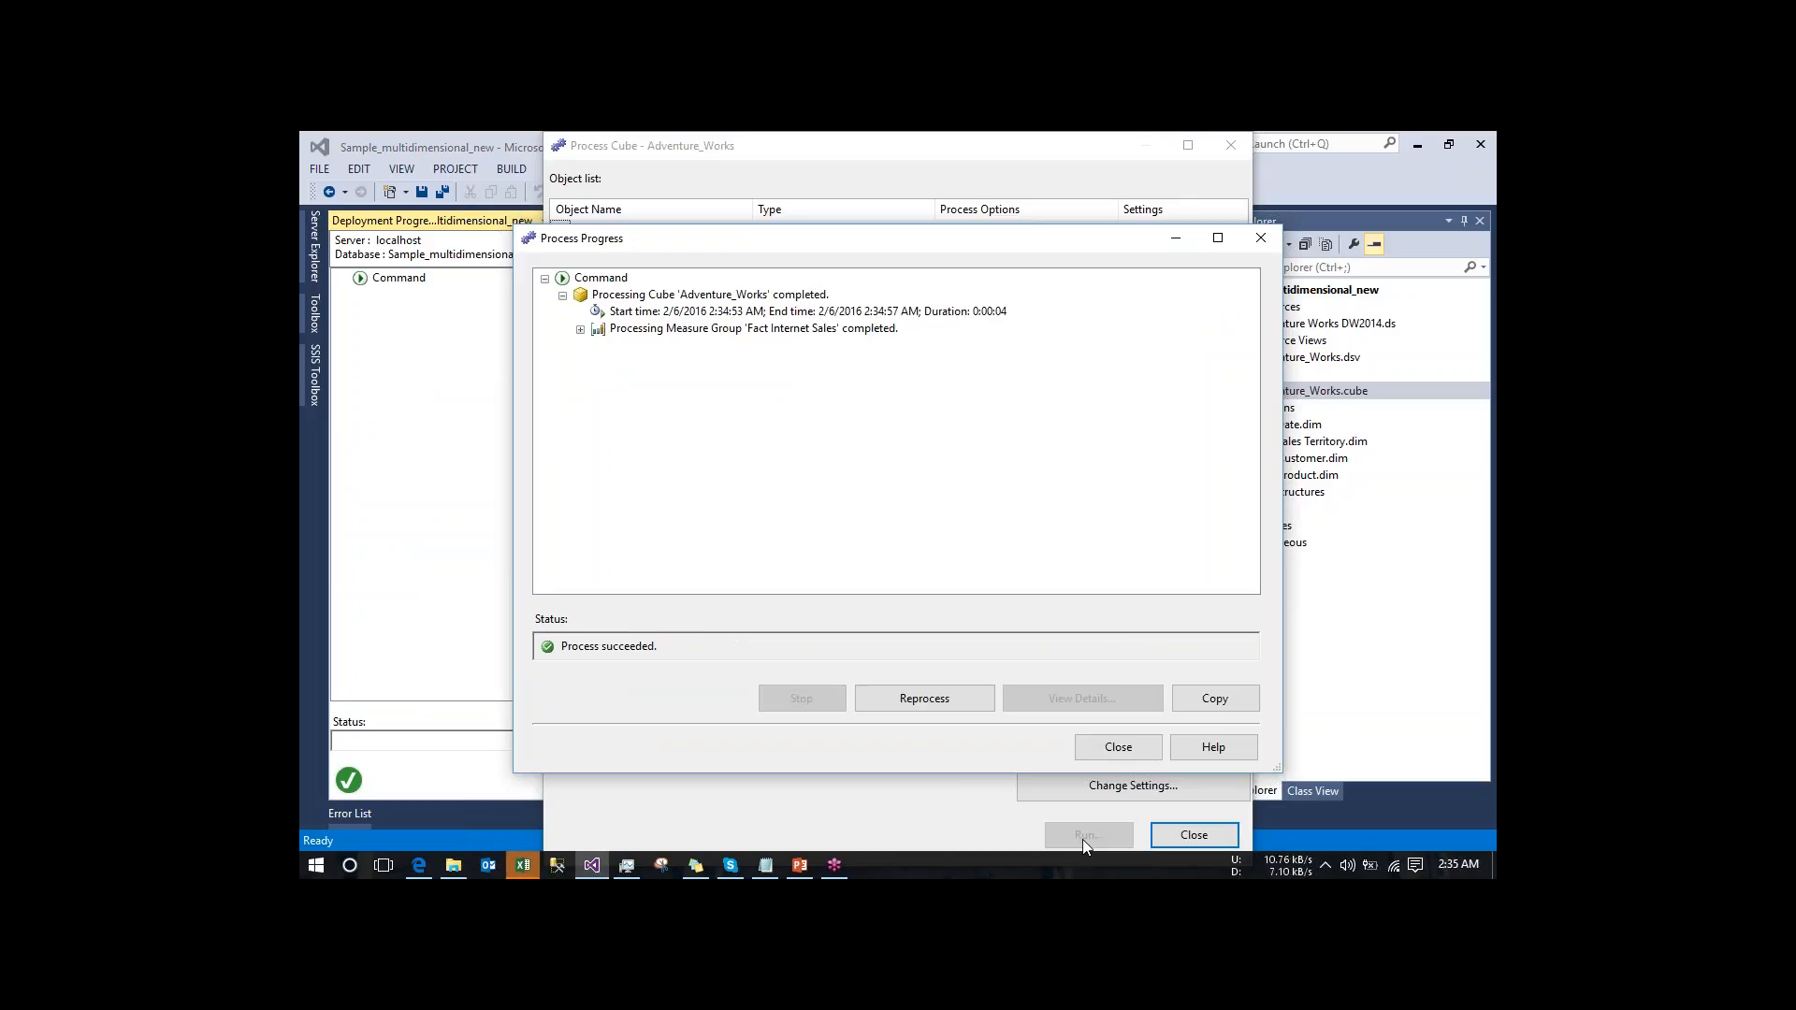
{"action": "left_click", "coordinate": [1116, 753]}
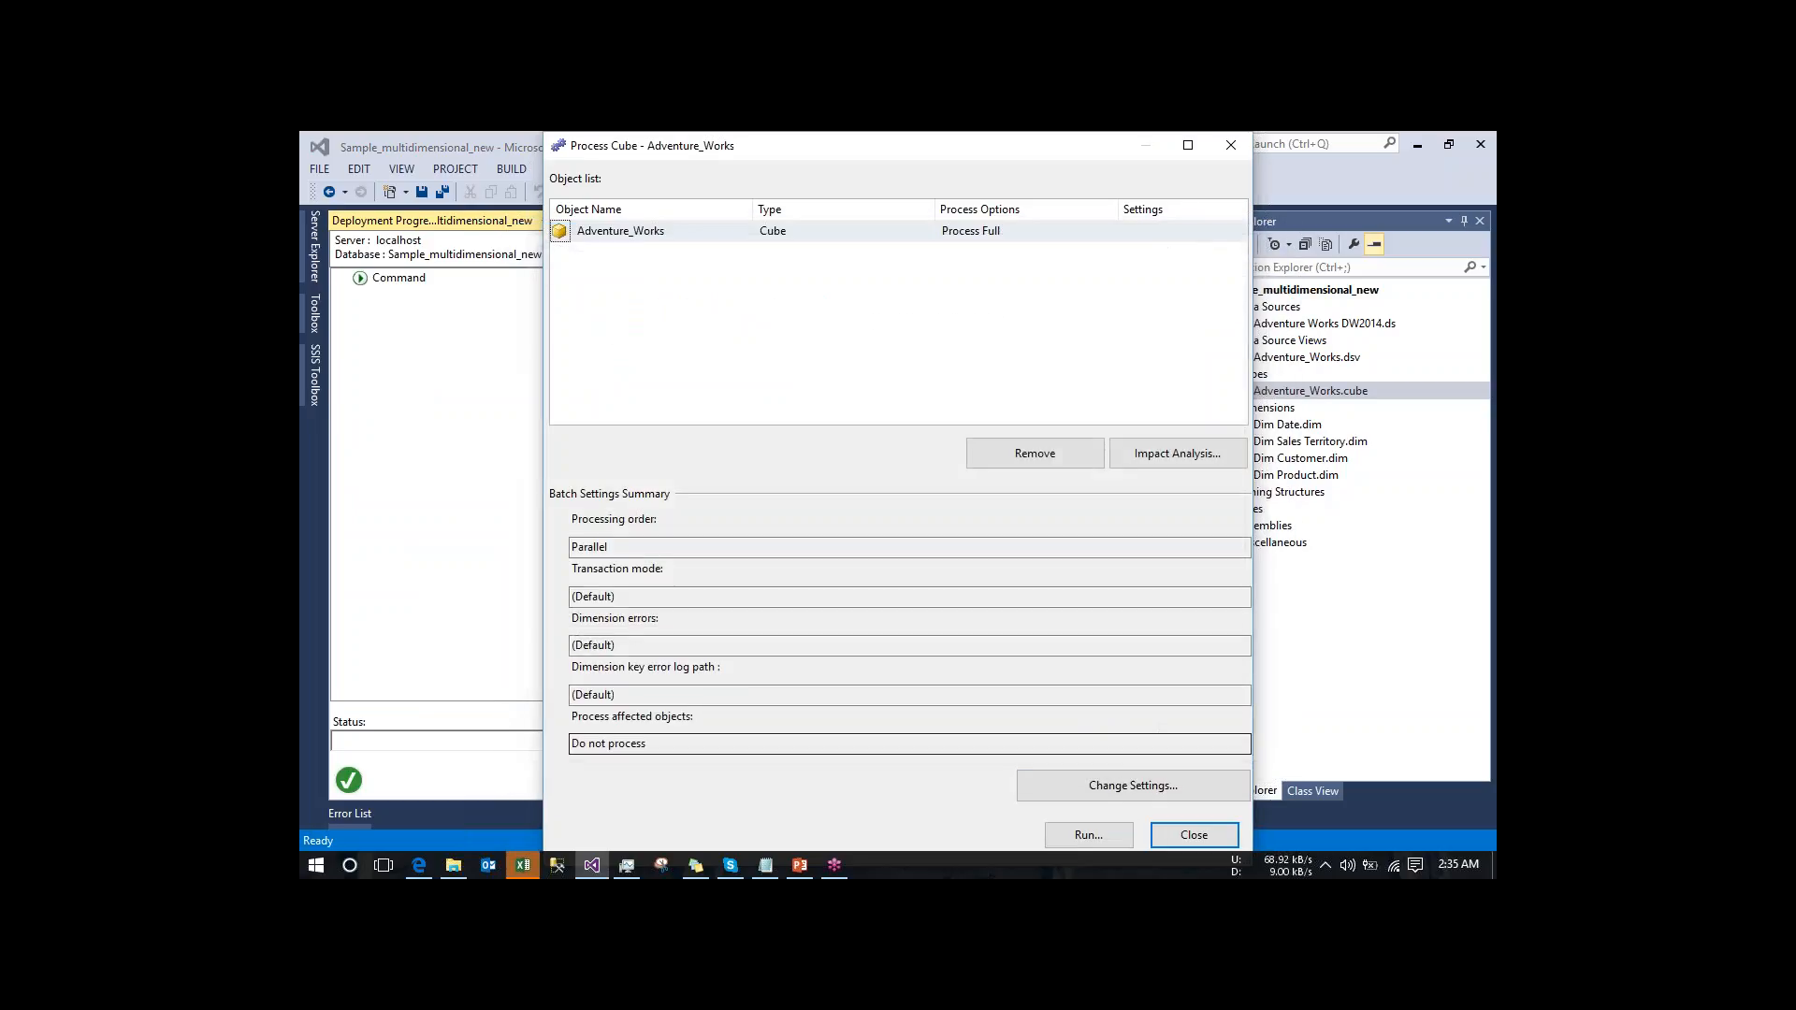
{"action": "left_click", "coordinate": [1192, 833]}
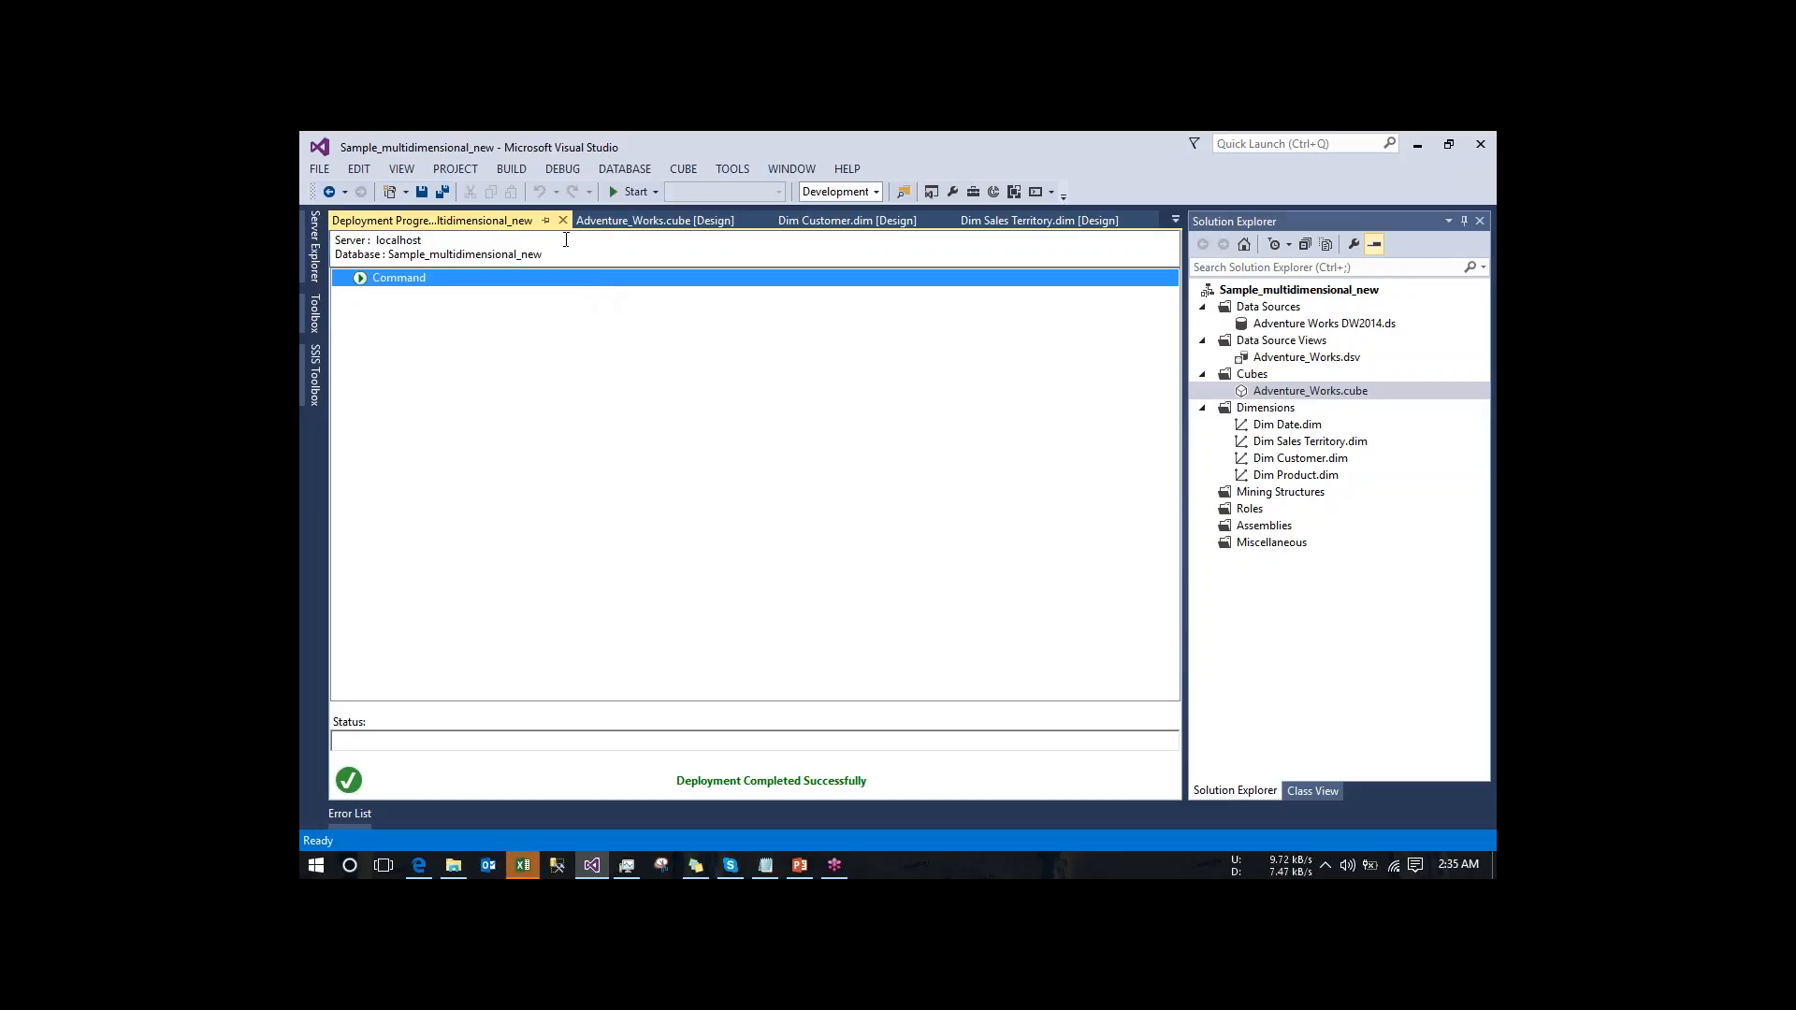
{"action": "left_click", "coordinate": [563, 221]}
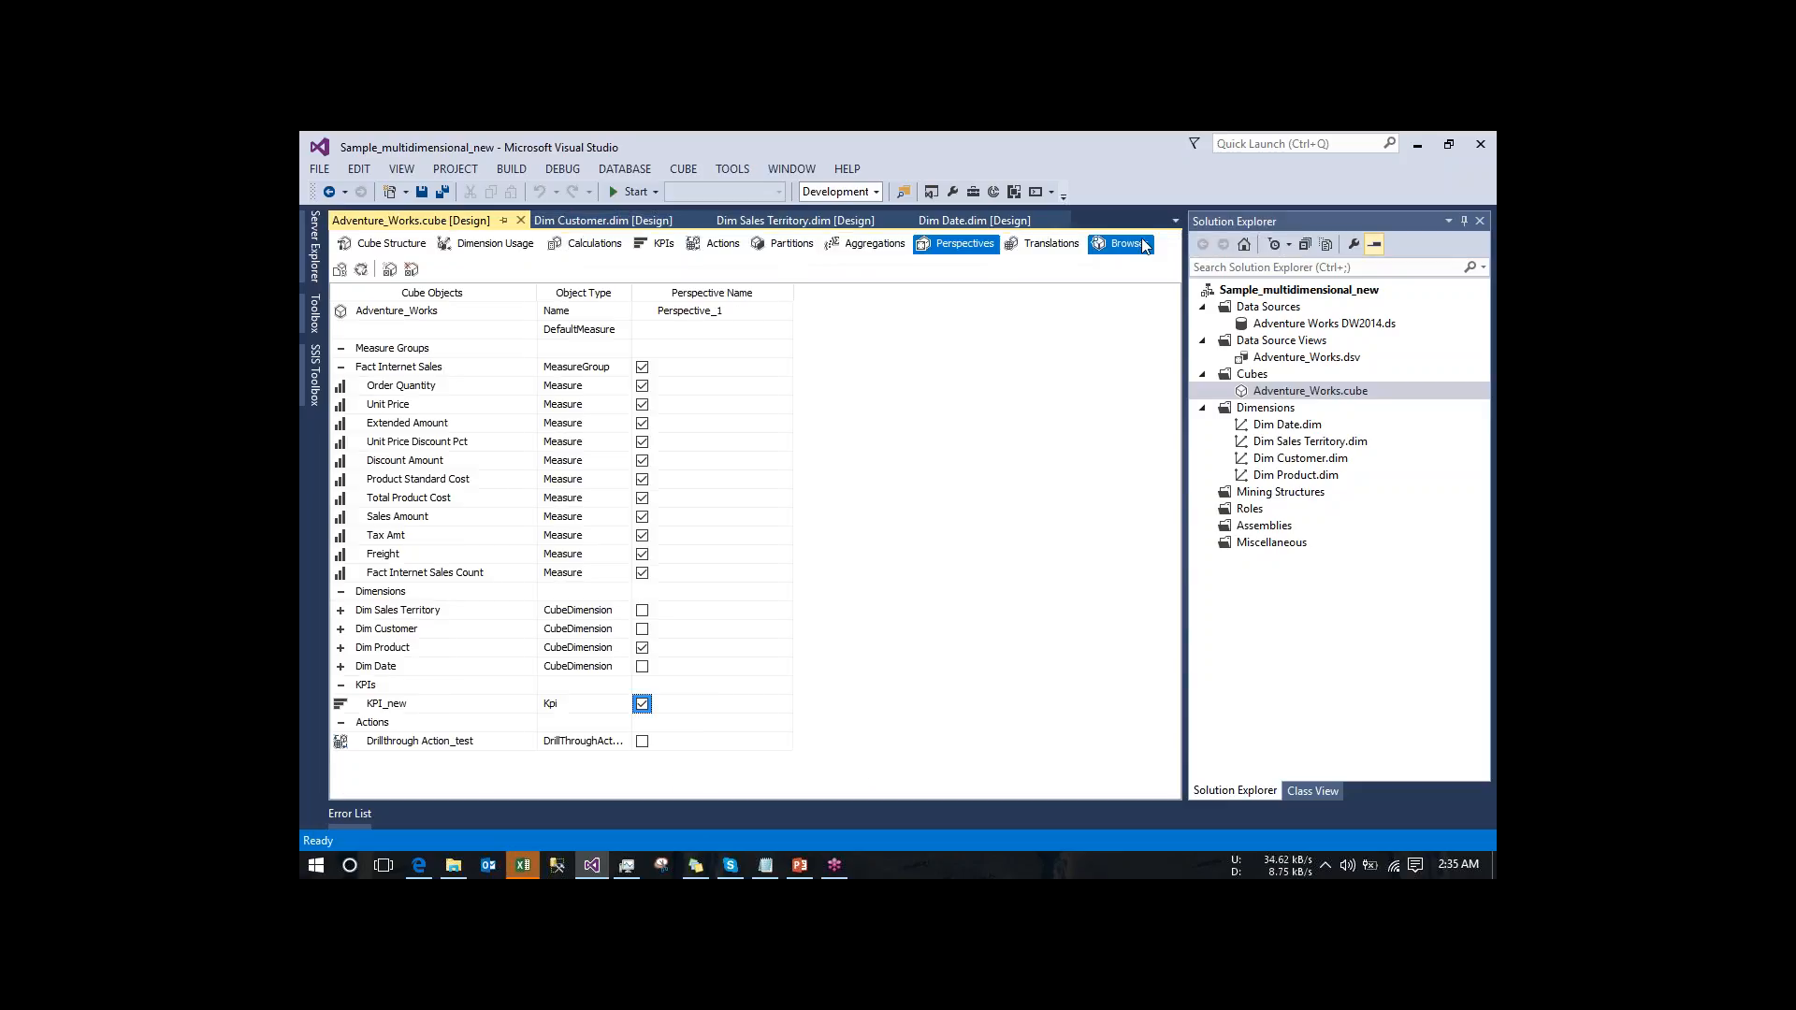
- Reconnect the cube browser to the reprocessed cube and switch it to Perspective_1
{"action": "left_click", "coordinate": [1142, 241]}
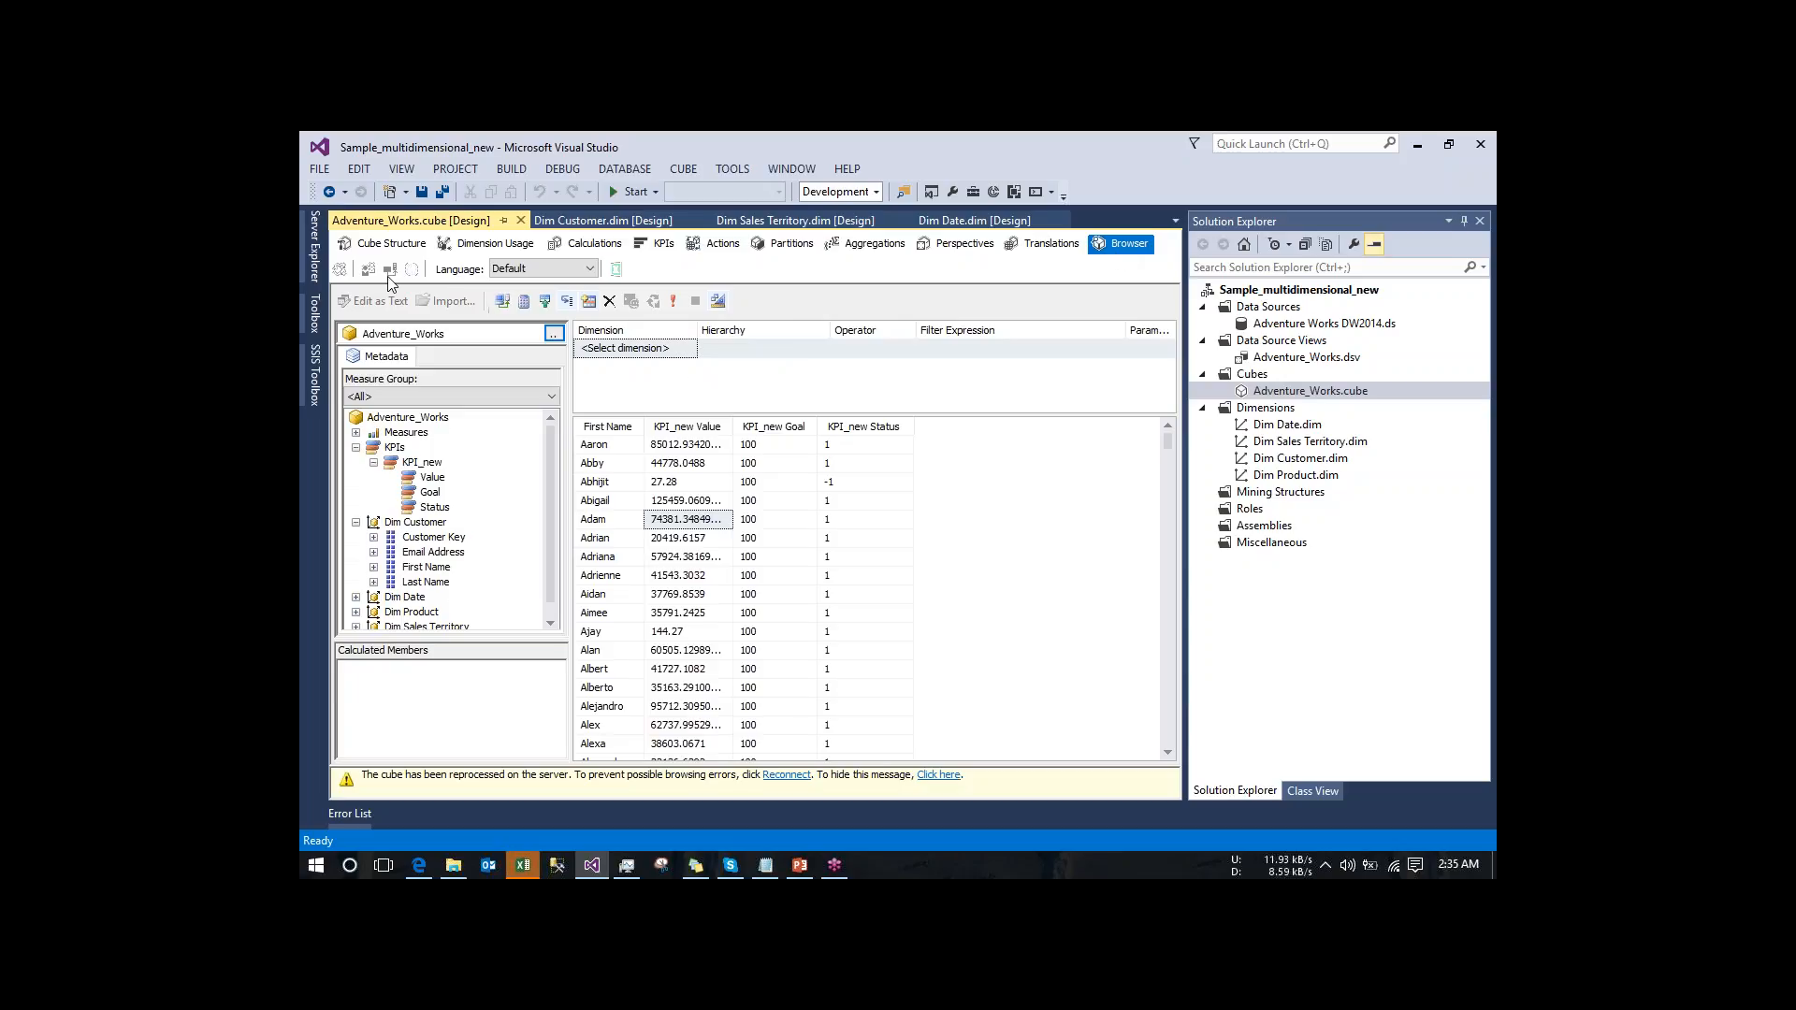
{"action": "left_click", "coordinate": [390, 271]}
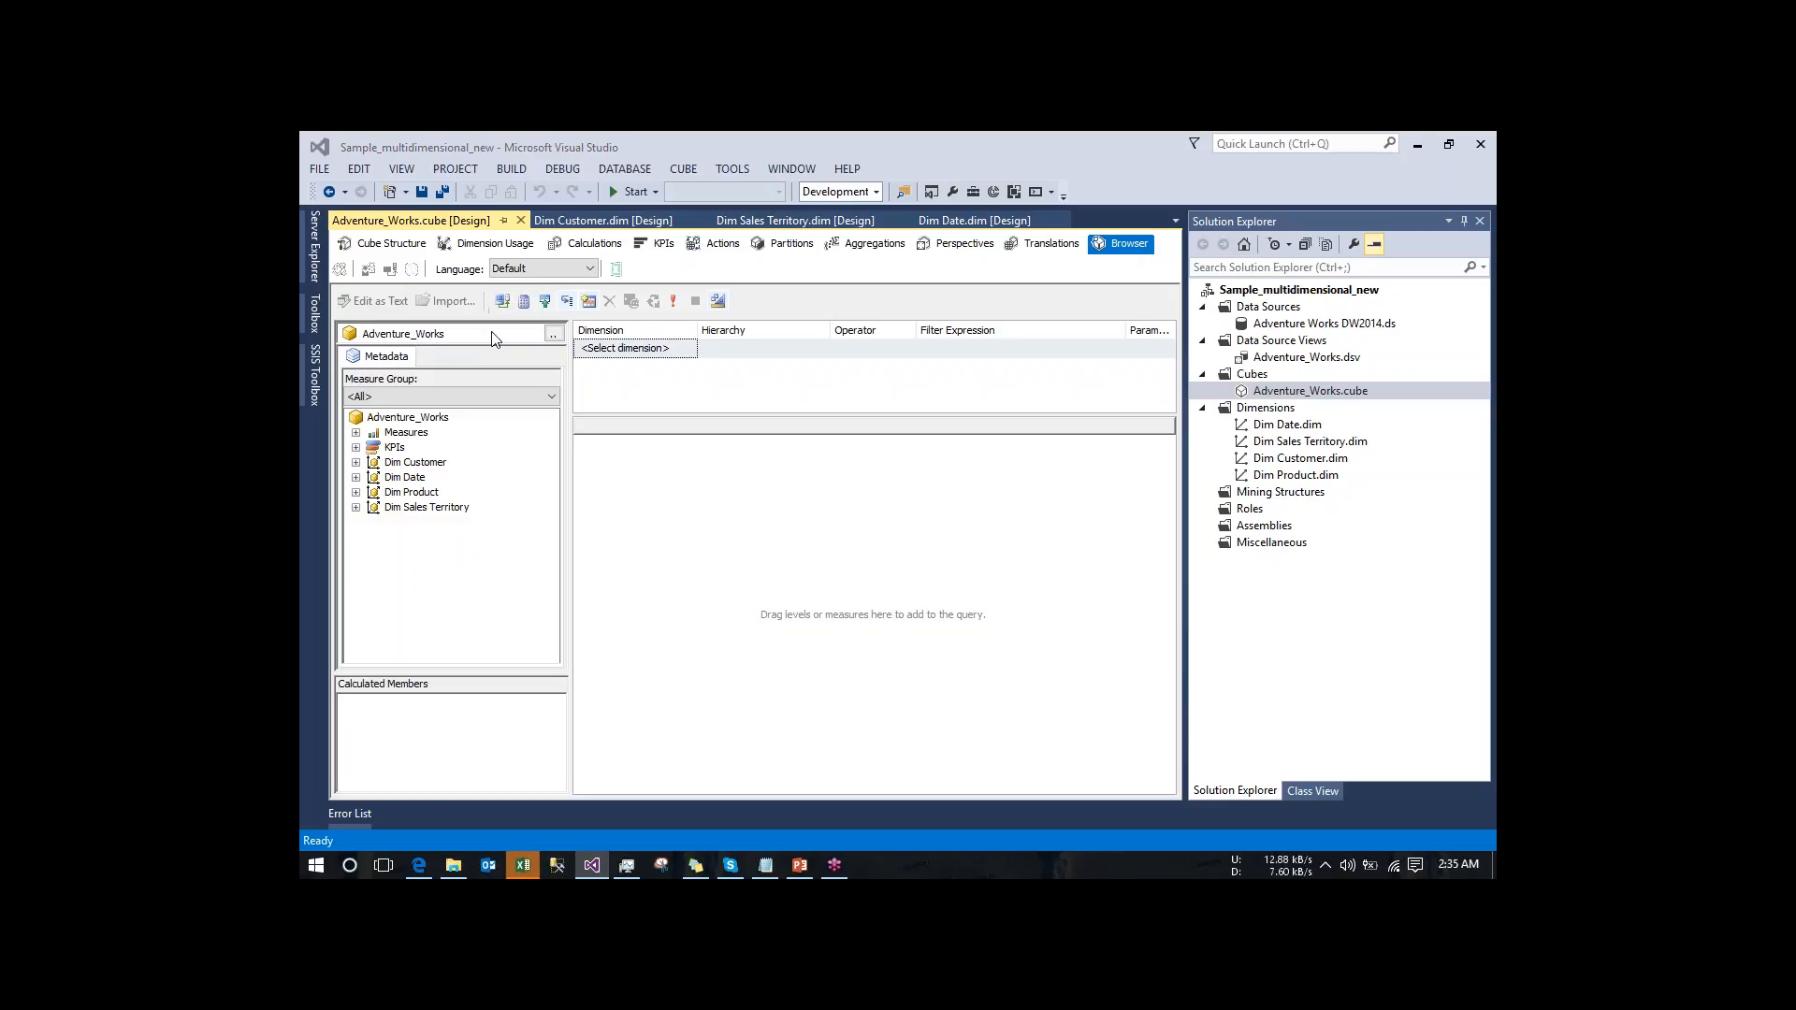
{"action": "left_click", "coordinate": [554, 334]}
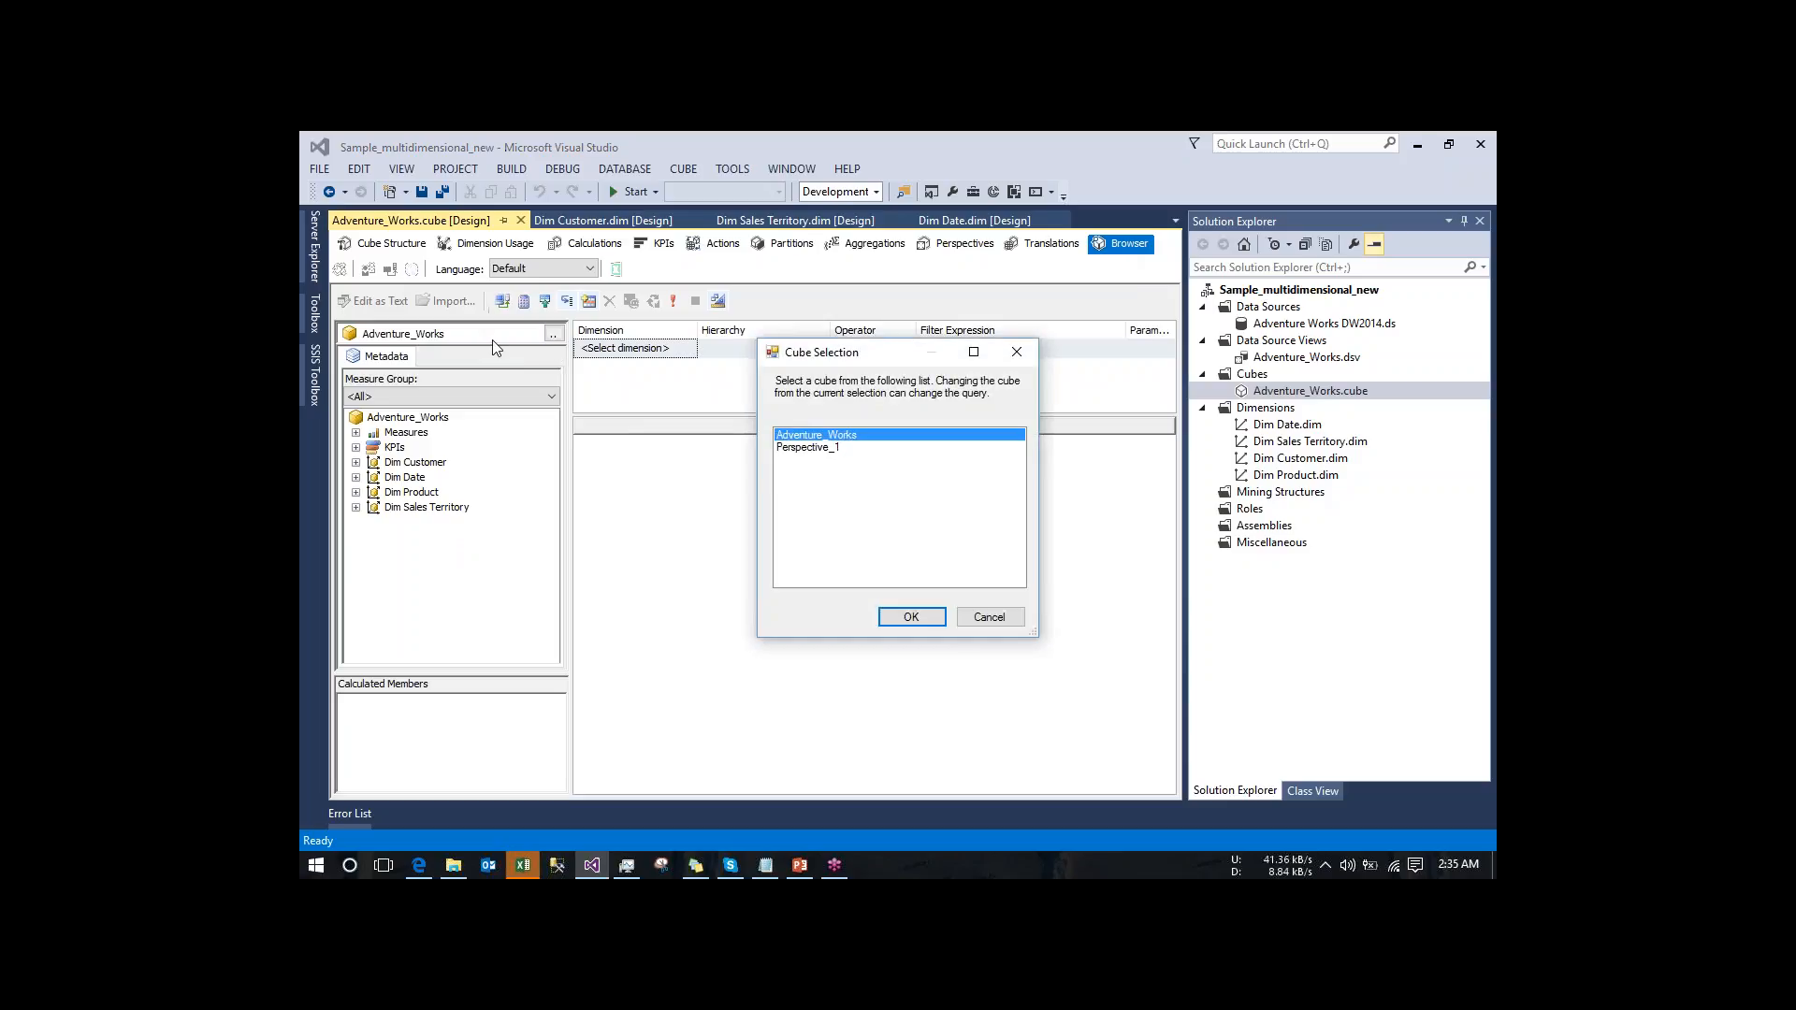
{"action": "left_click", "coordinate": [813, 449]}
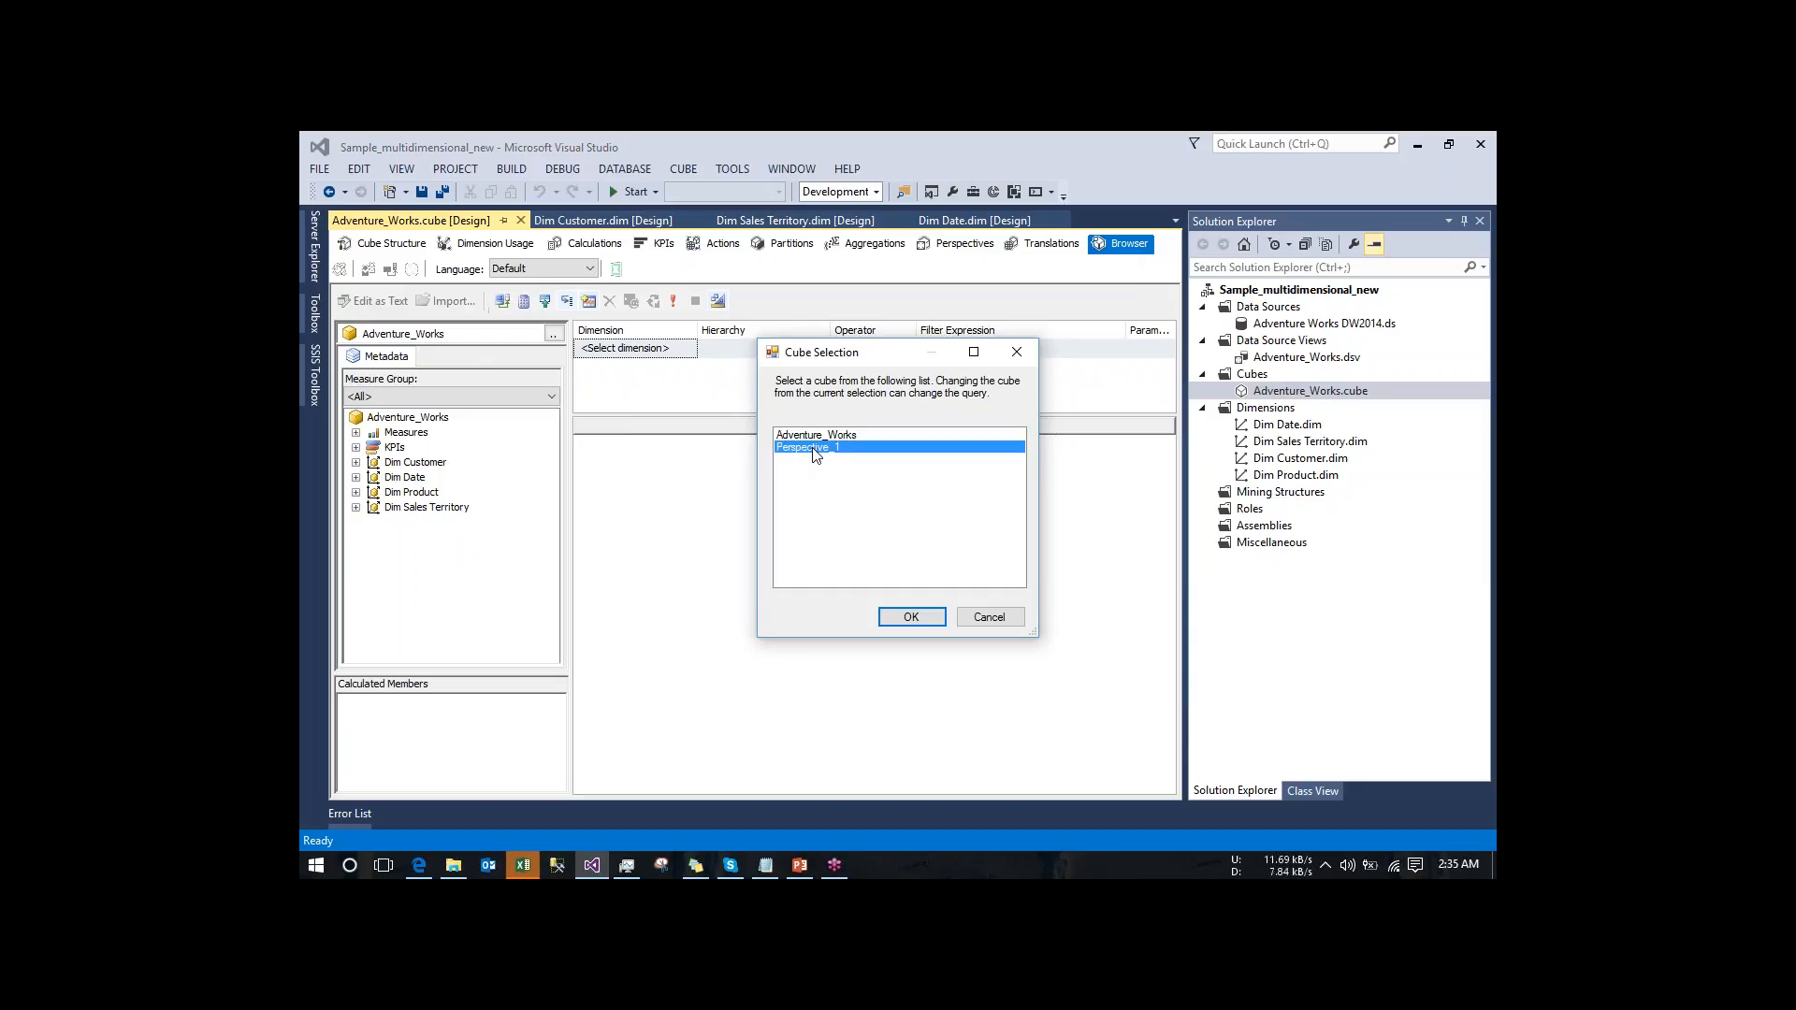
{"action": "left_click", "coordinate": [910, 618]}
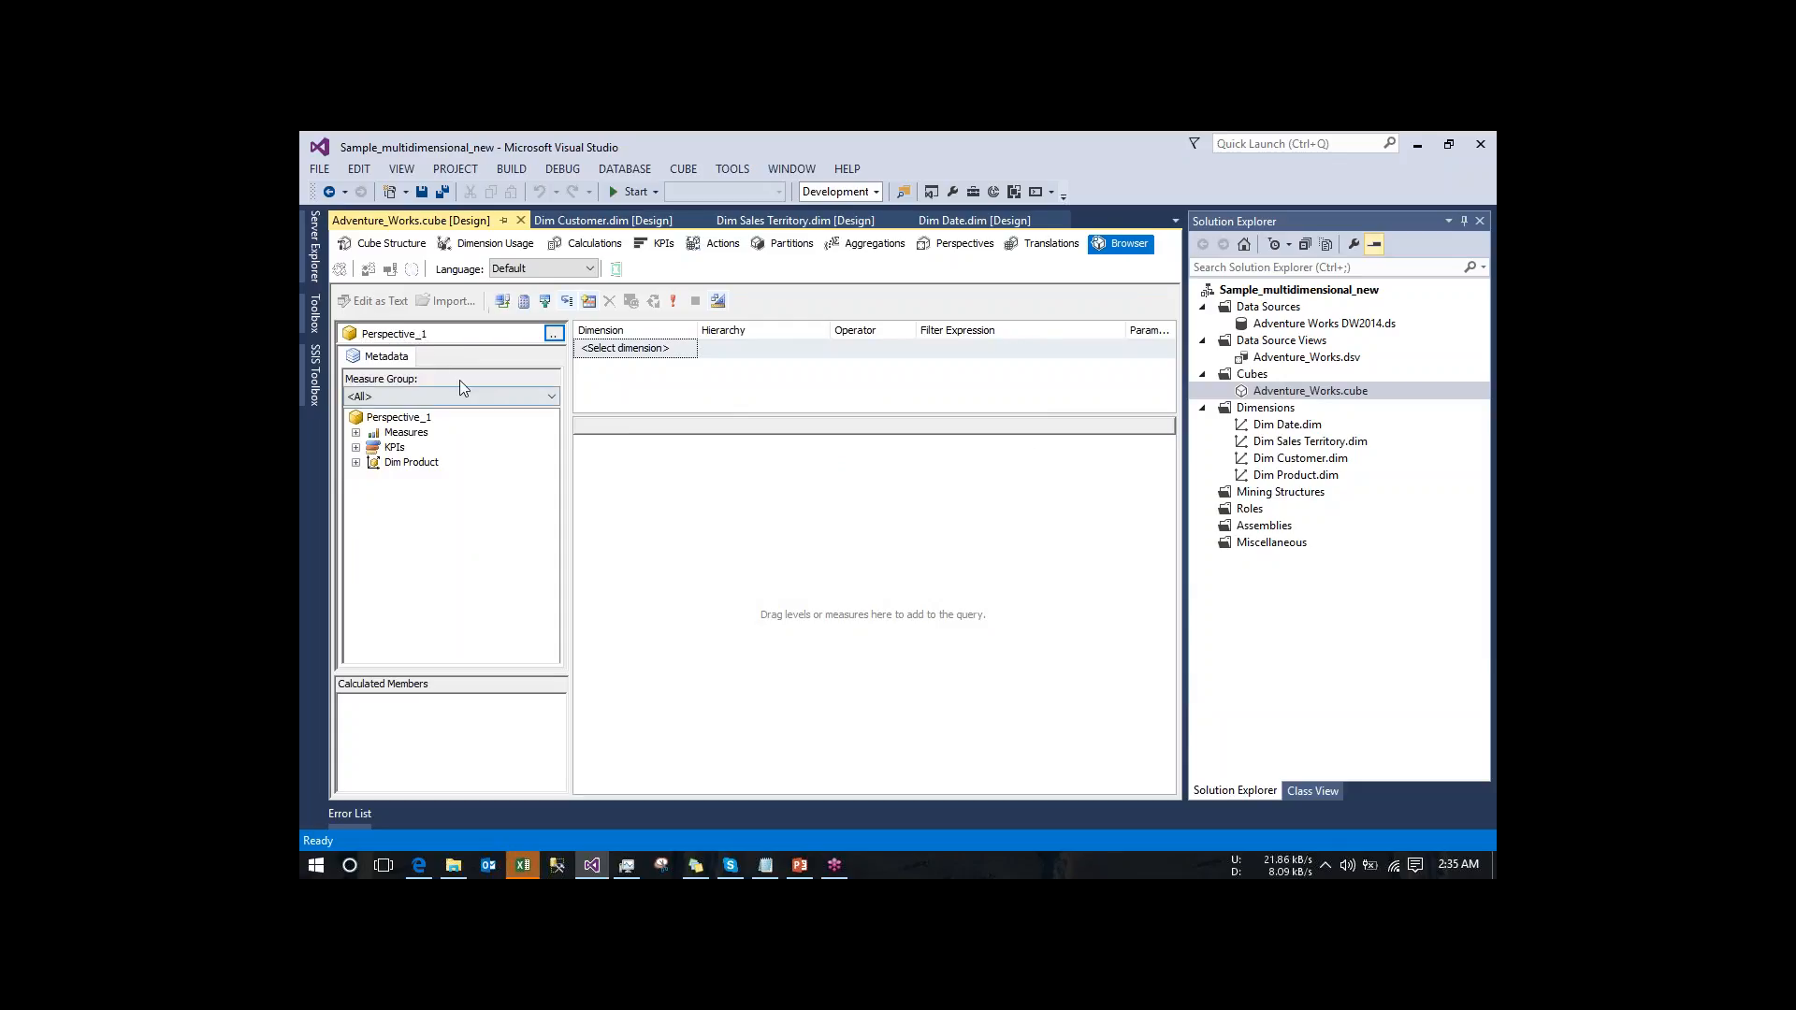
- Examine which measures, KPIs and Dim Product attributes are available in Perspective_1
{"action": "left_click", "coordinate": [356, 463]}
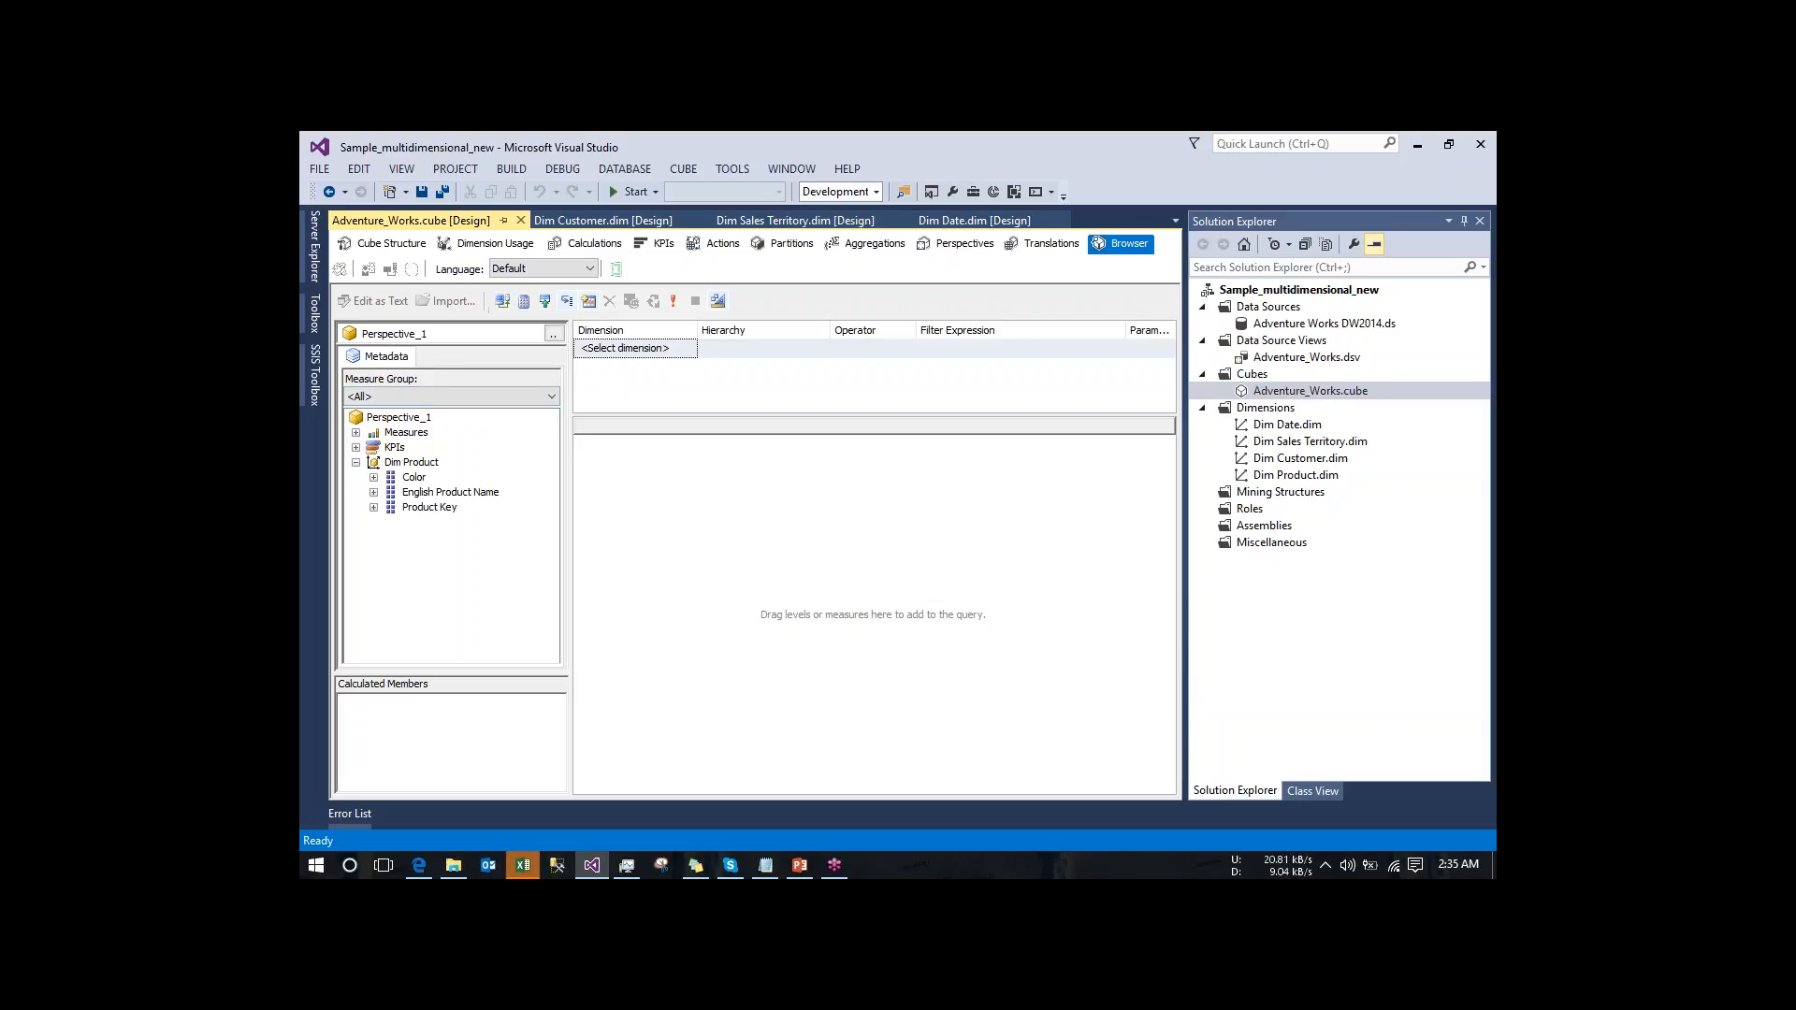
{"action": "left_click", "coordinate": [357, 447]}
{"action": "left_click", "coordinate": [356, 432]}
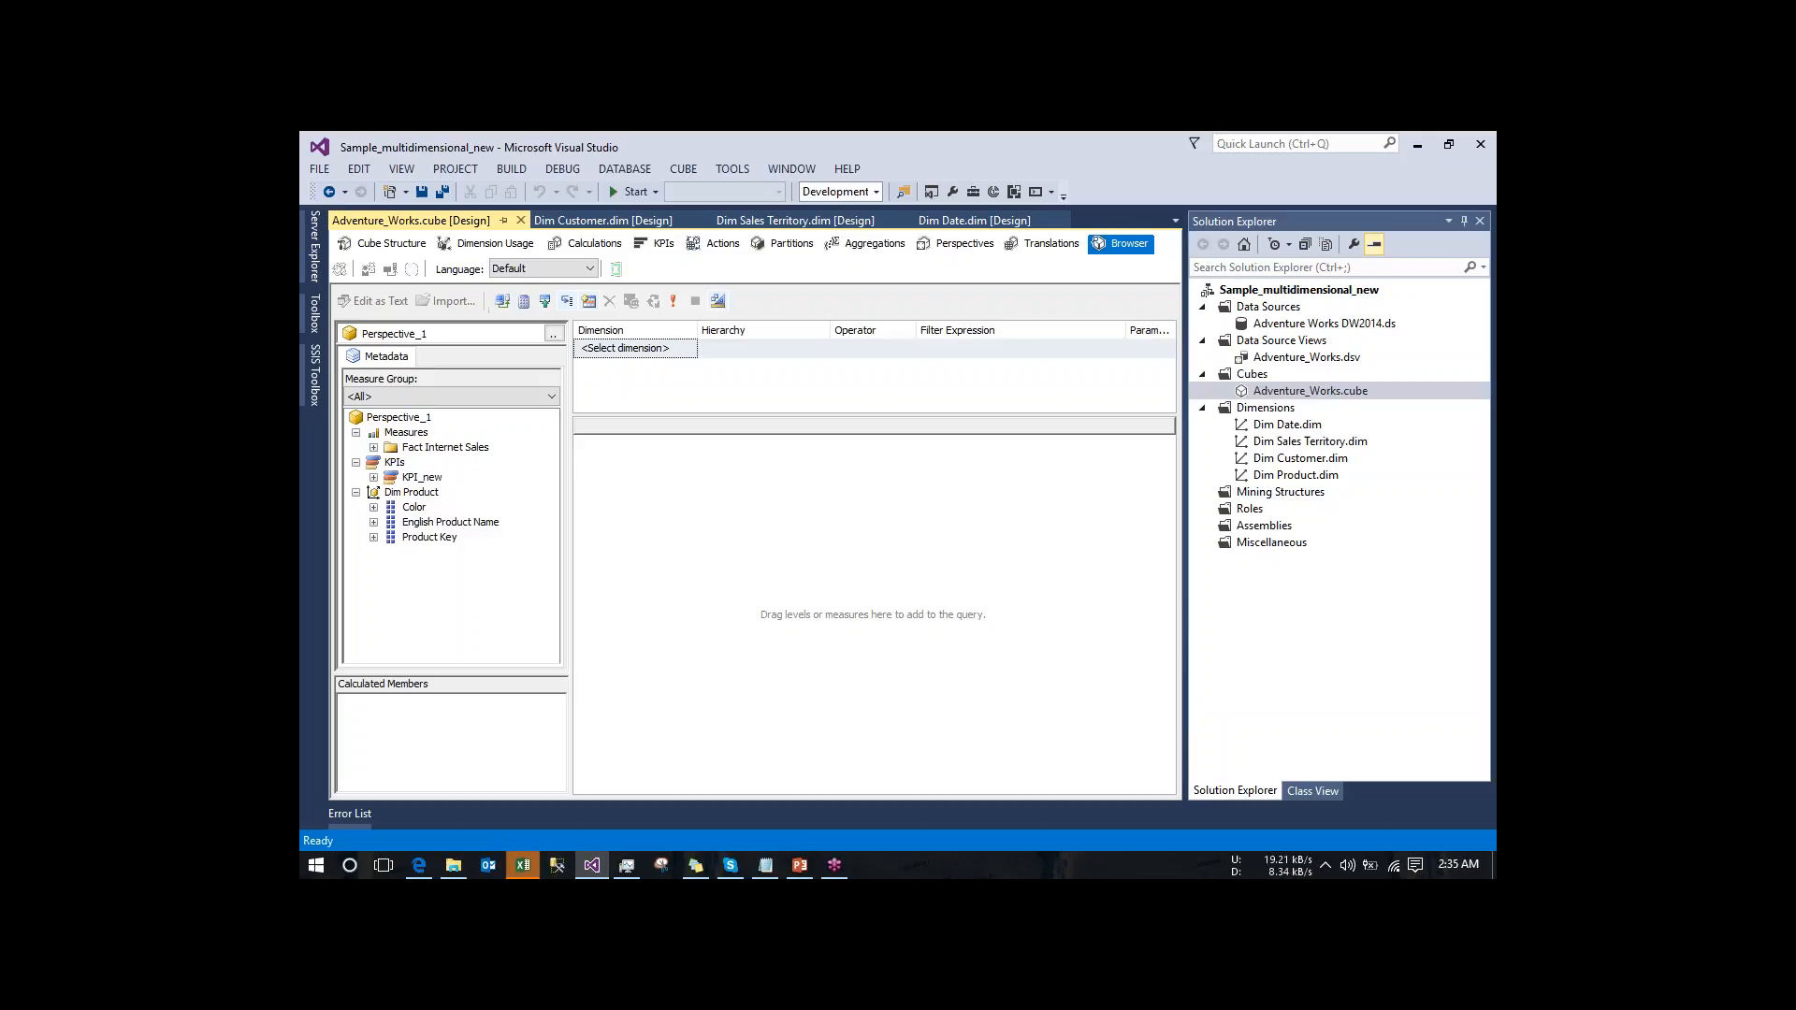
{"action": "left_click", "coordinate": [374, 448]}
{"action": "left_click", "coordinate": [374, 448]}
{"action": "left_click", "coordinate": [356, 493]}
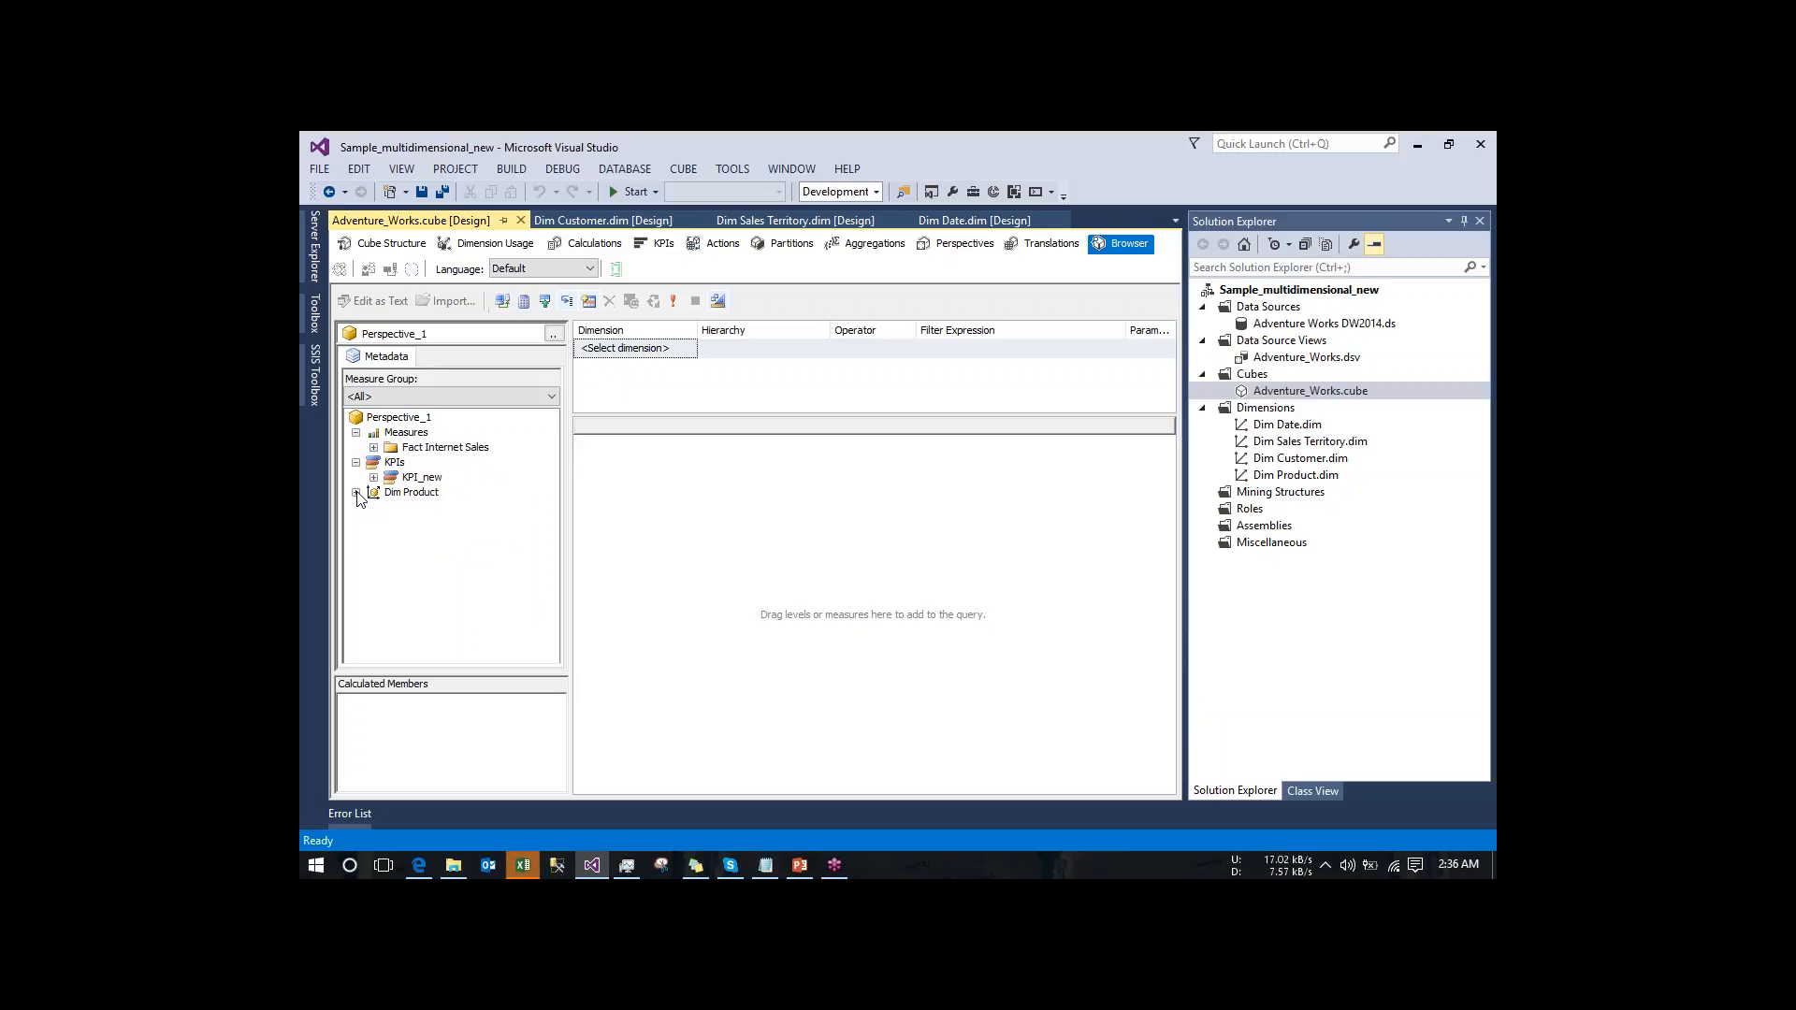
- Build a browser query in Perspective_1 showing the KPI_new Value and Tax Amt by product Color
{"action": "left_click", "coordinate": [374, 478]}
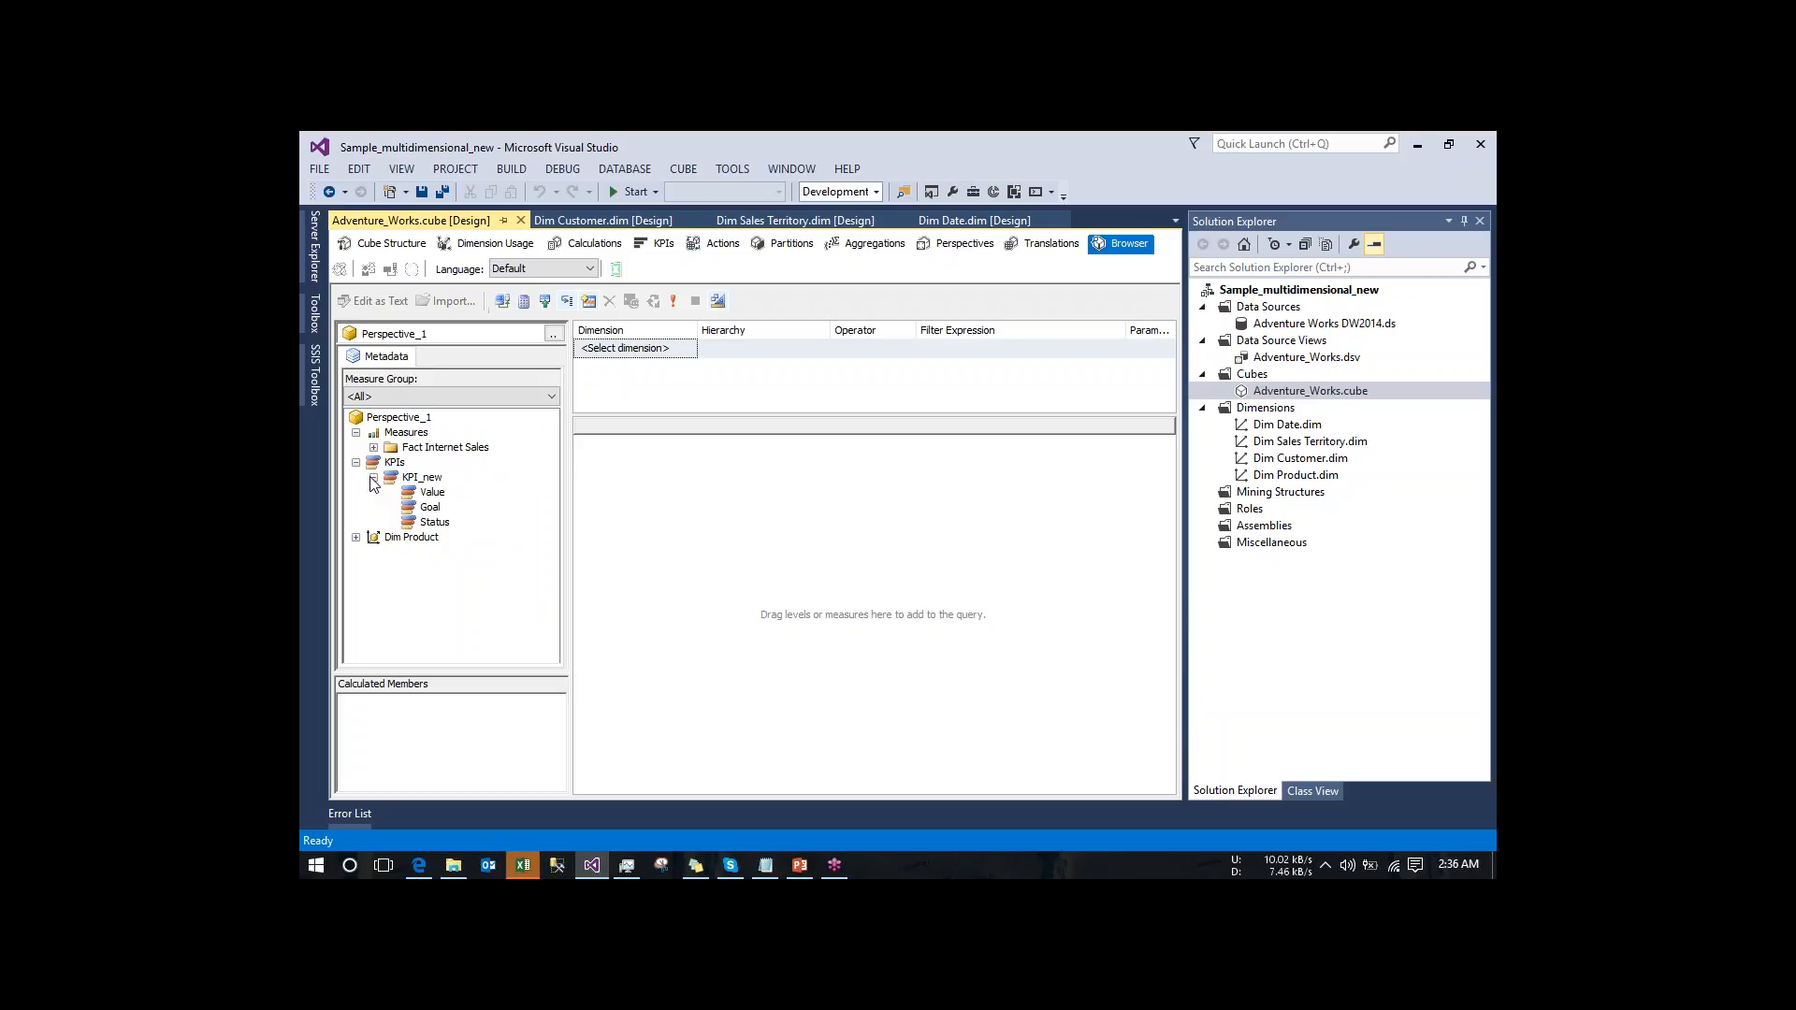
{"action": "left_click_drag", "start_coordinate": [432, 492], "coordinate": [613, 513]}
{"action": "left_click", "coordinate": [355, 537]}
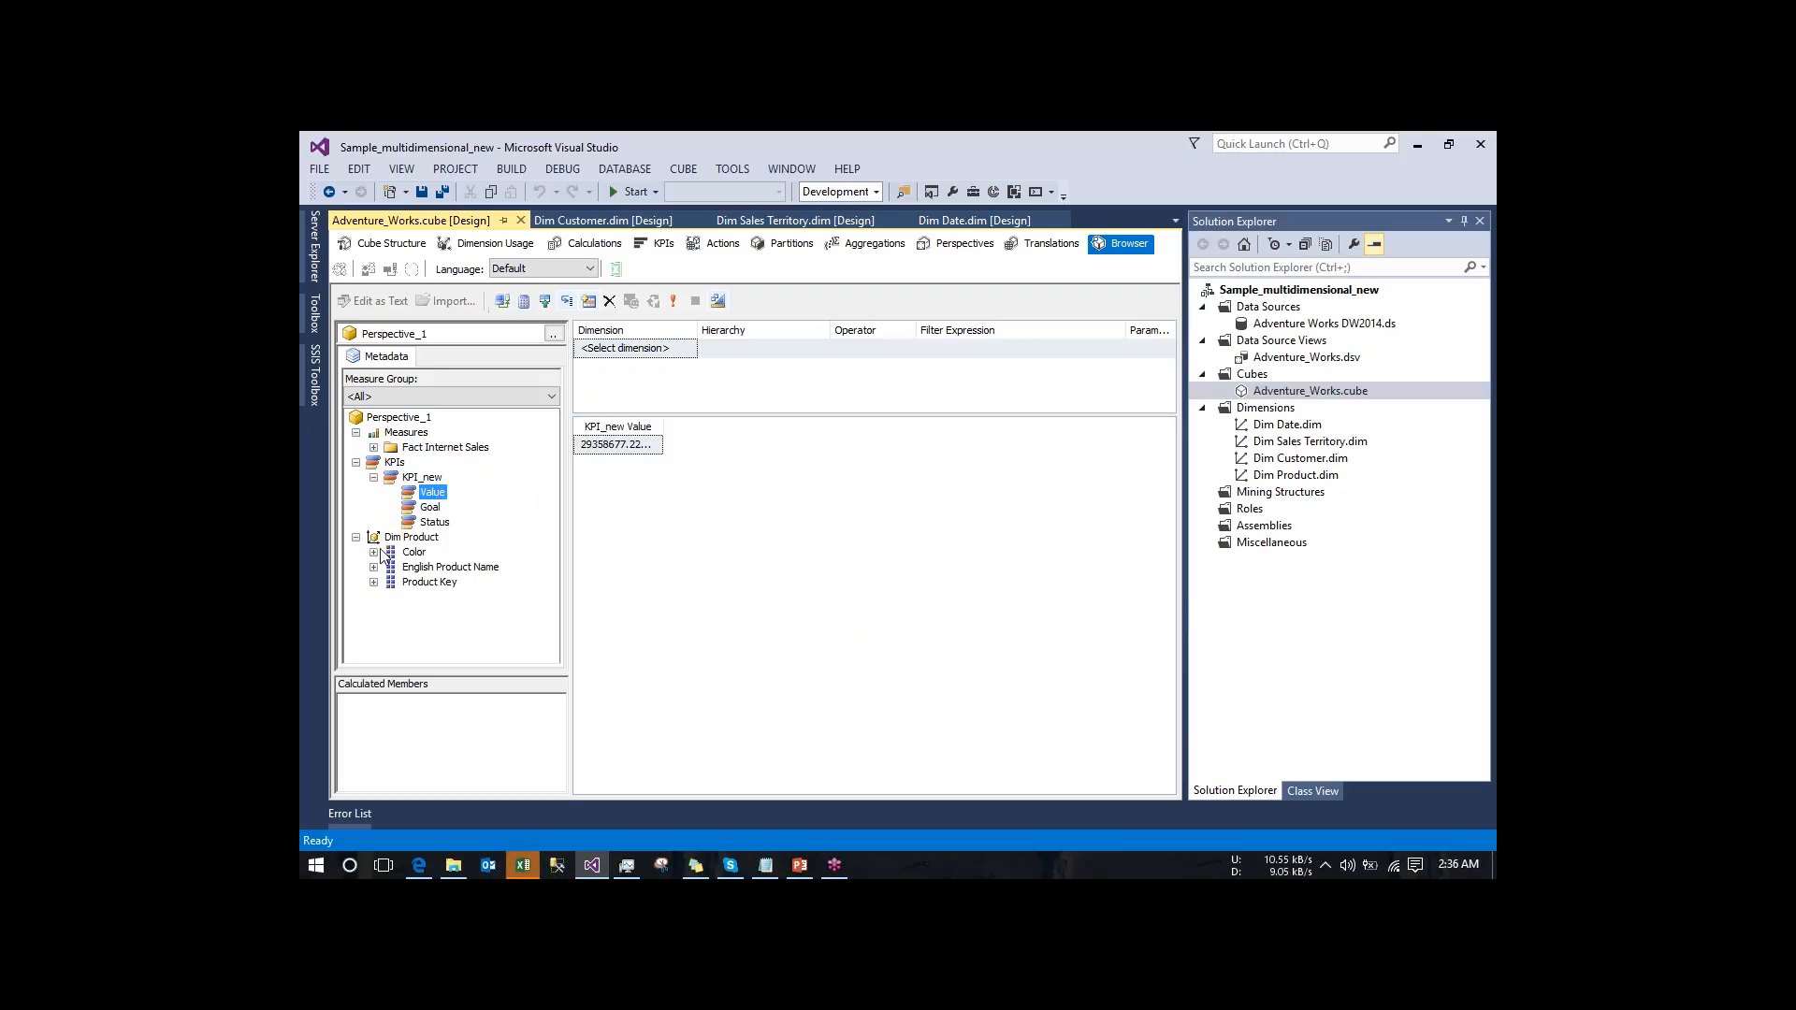
{"action": "left_click_drag", "start_coordinate": [412, 552], "coordinate": [594, 449]}
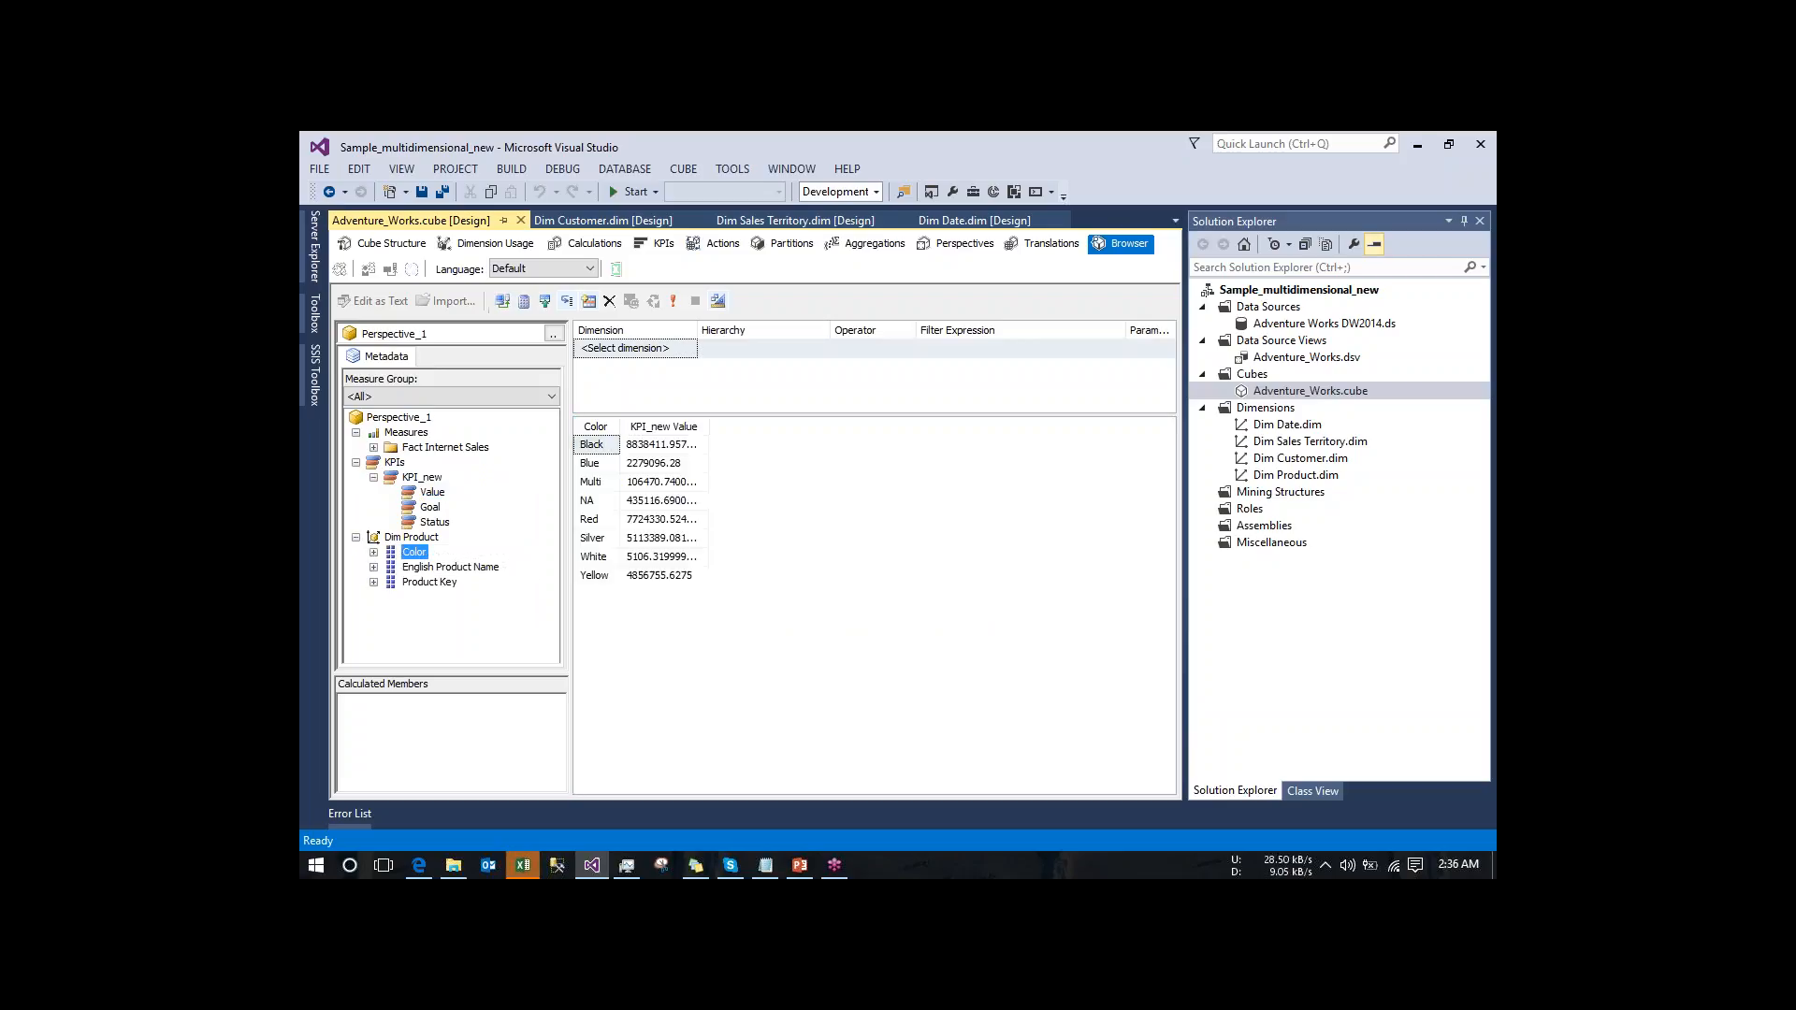
{"action": "left_click", "coordinate": [374, 447]}
{"action": "left_click", "coordinate": [436, 568]}
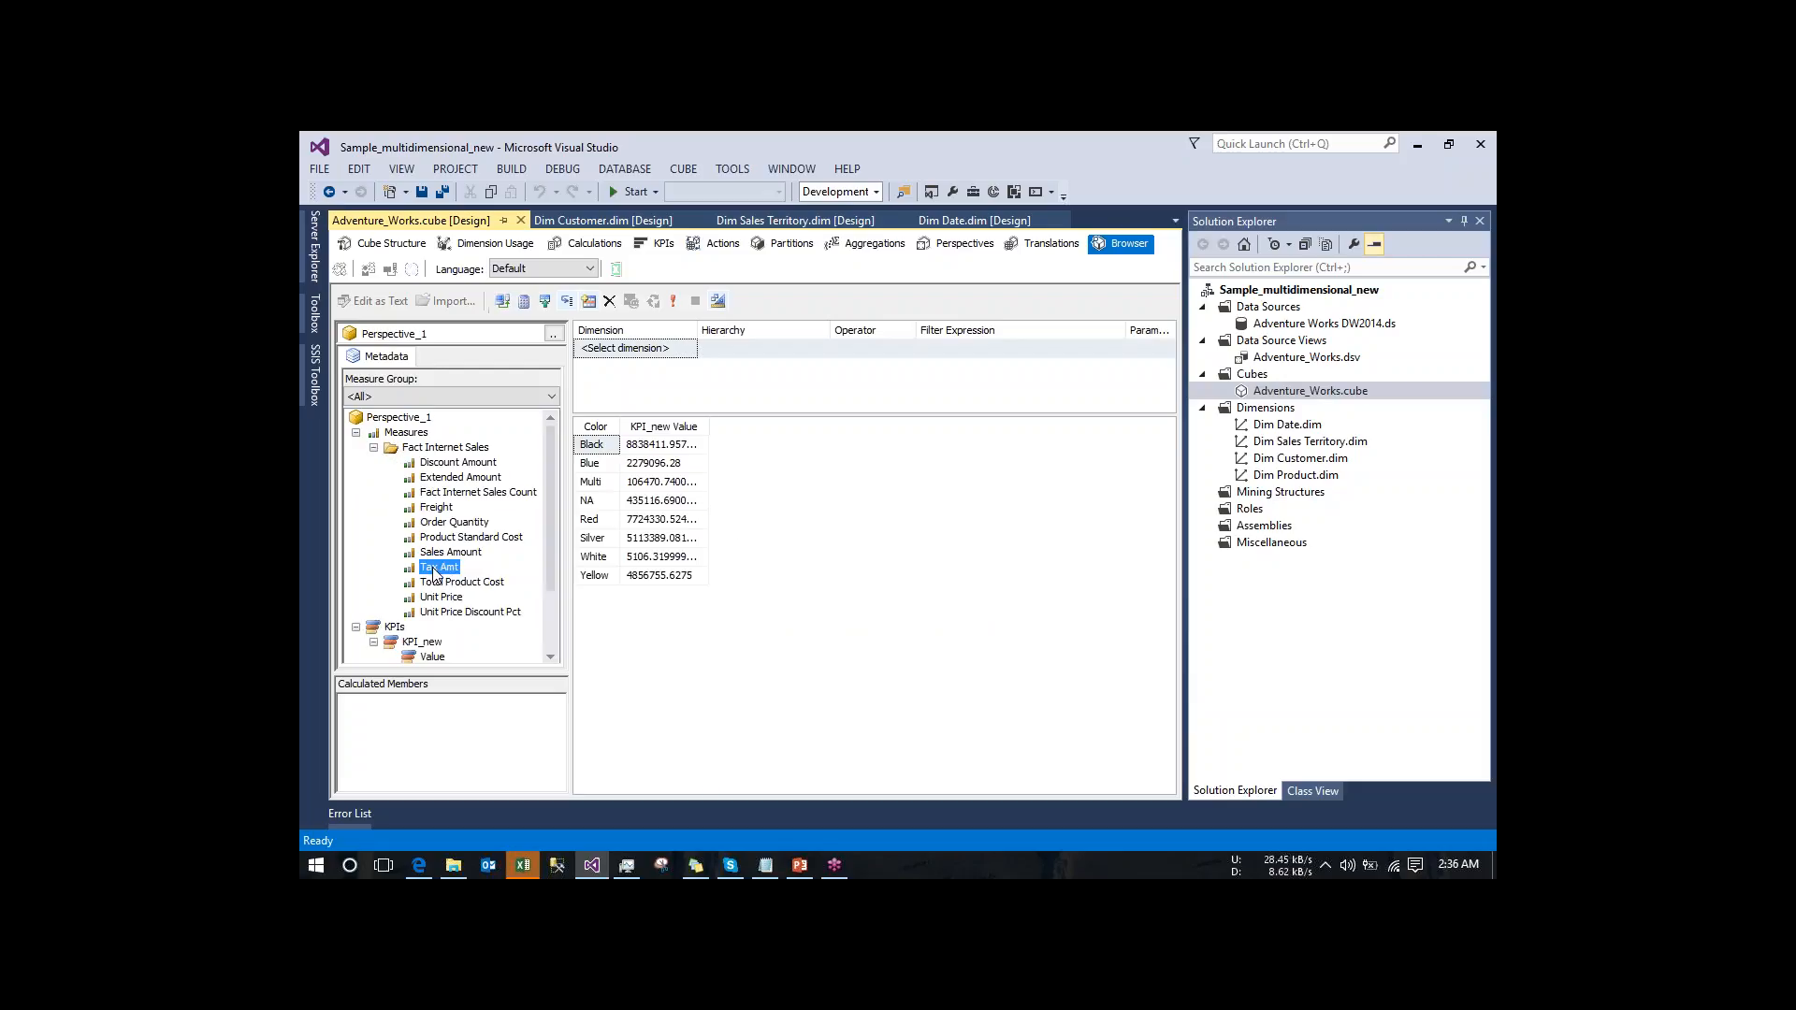
{"action": "left_click_drag", "start_coordinate": [436, 567], "coordinate": [731, 520]}
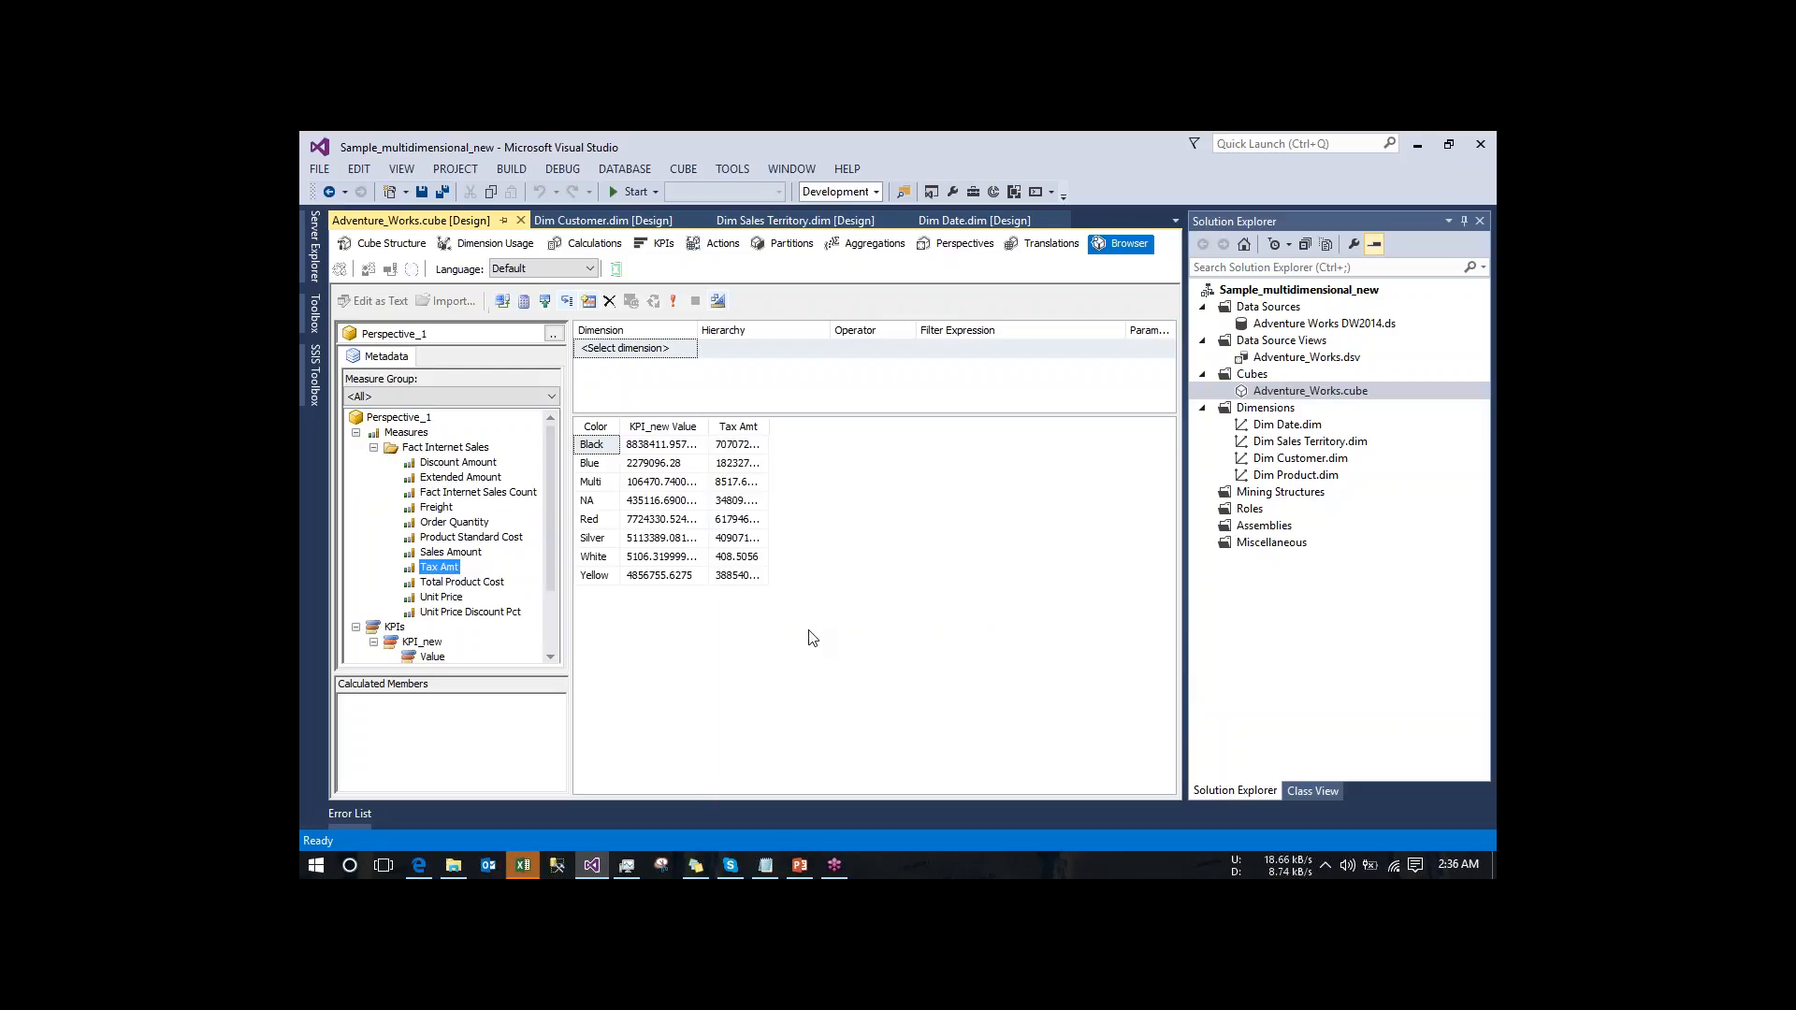
{"action": "left_click", "coordinate": [809, 630]}
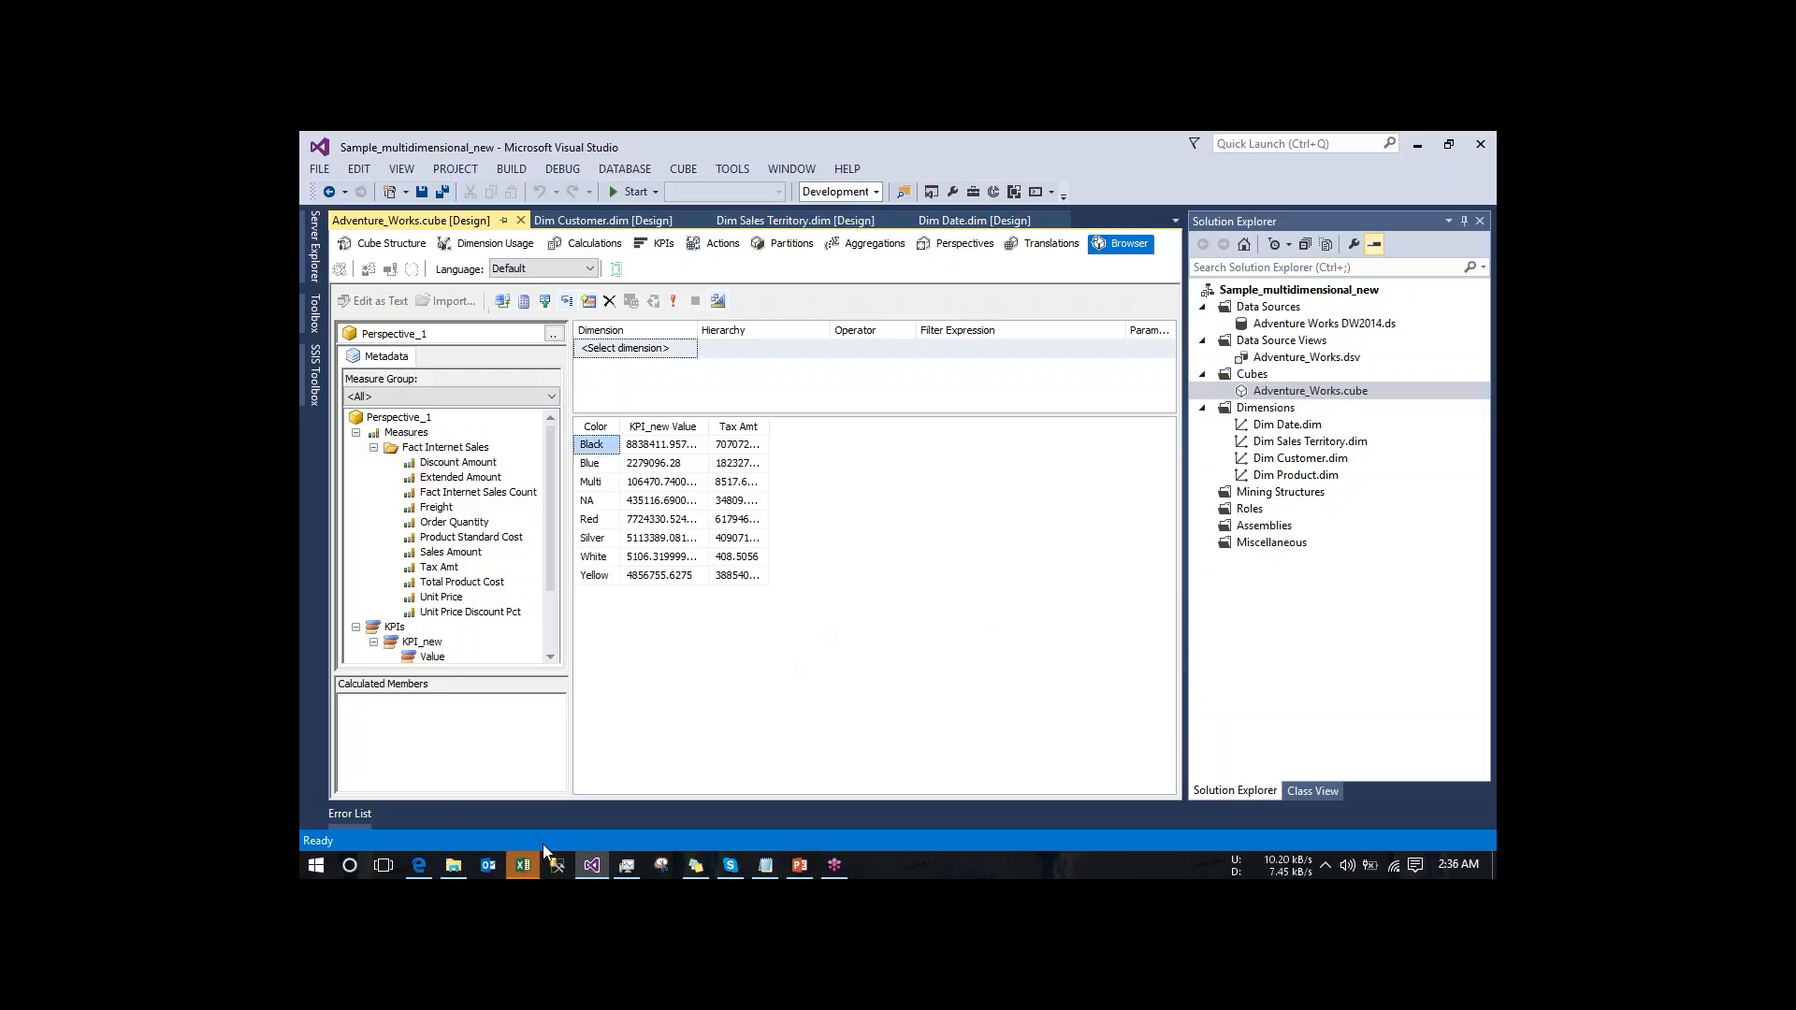
- Switch to Excel, dismiss the external data error, and close Book1 without saving its changes
{"action": "left_click", "coordinate": [523, 862]}
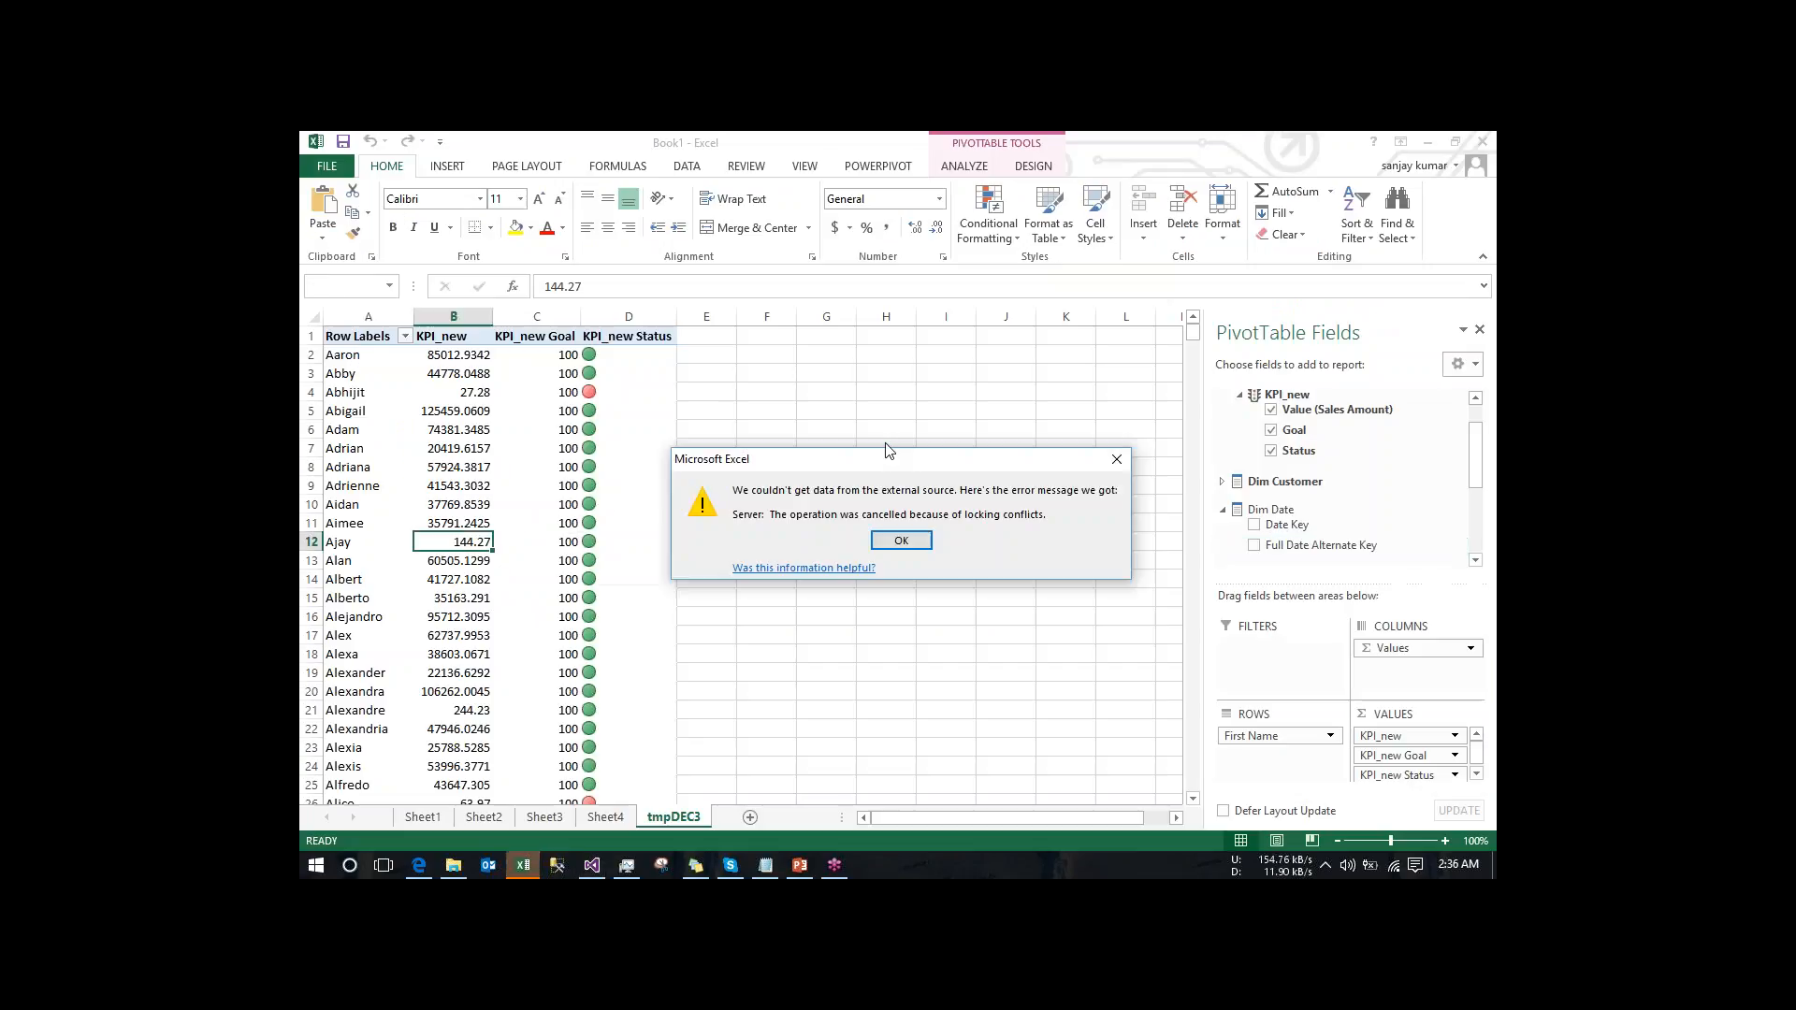
{"action": "left_click", "coordinate": [903, 542]}
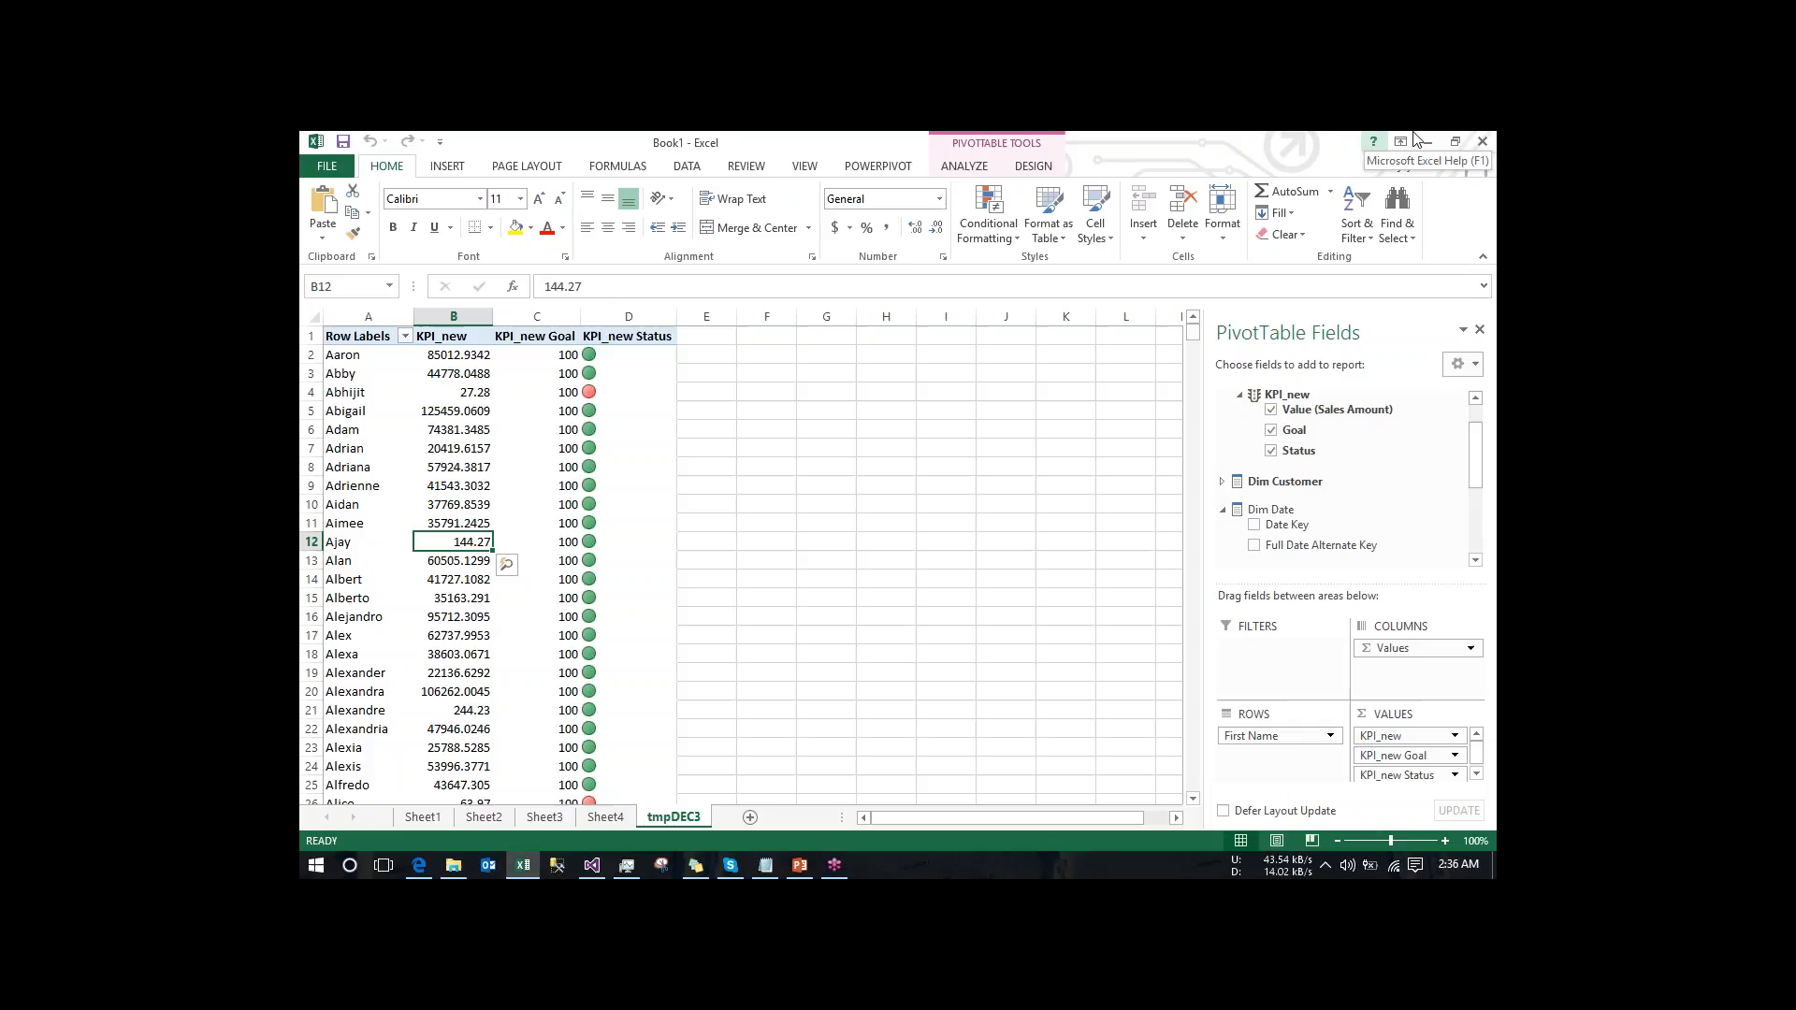
{"action": "left_click", "coordinate": [1481, 140]}
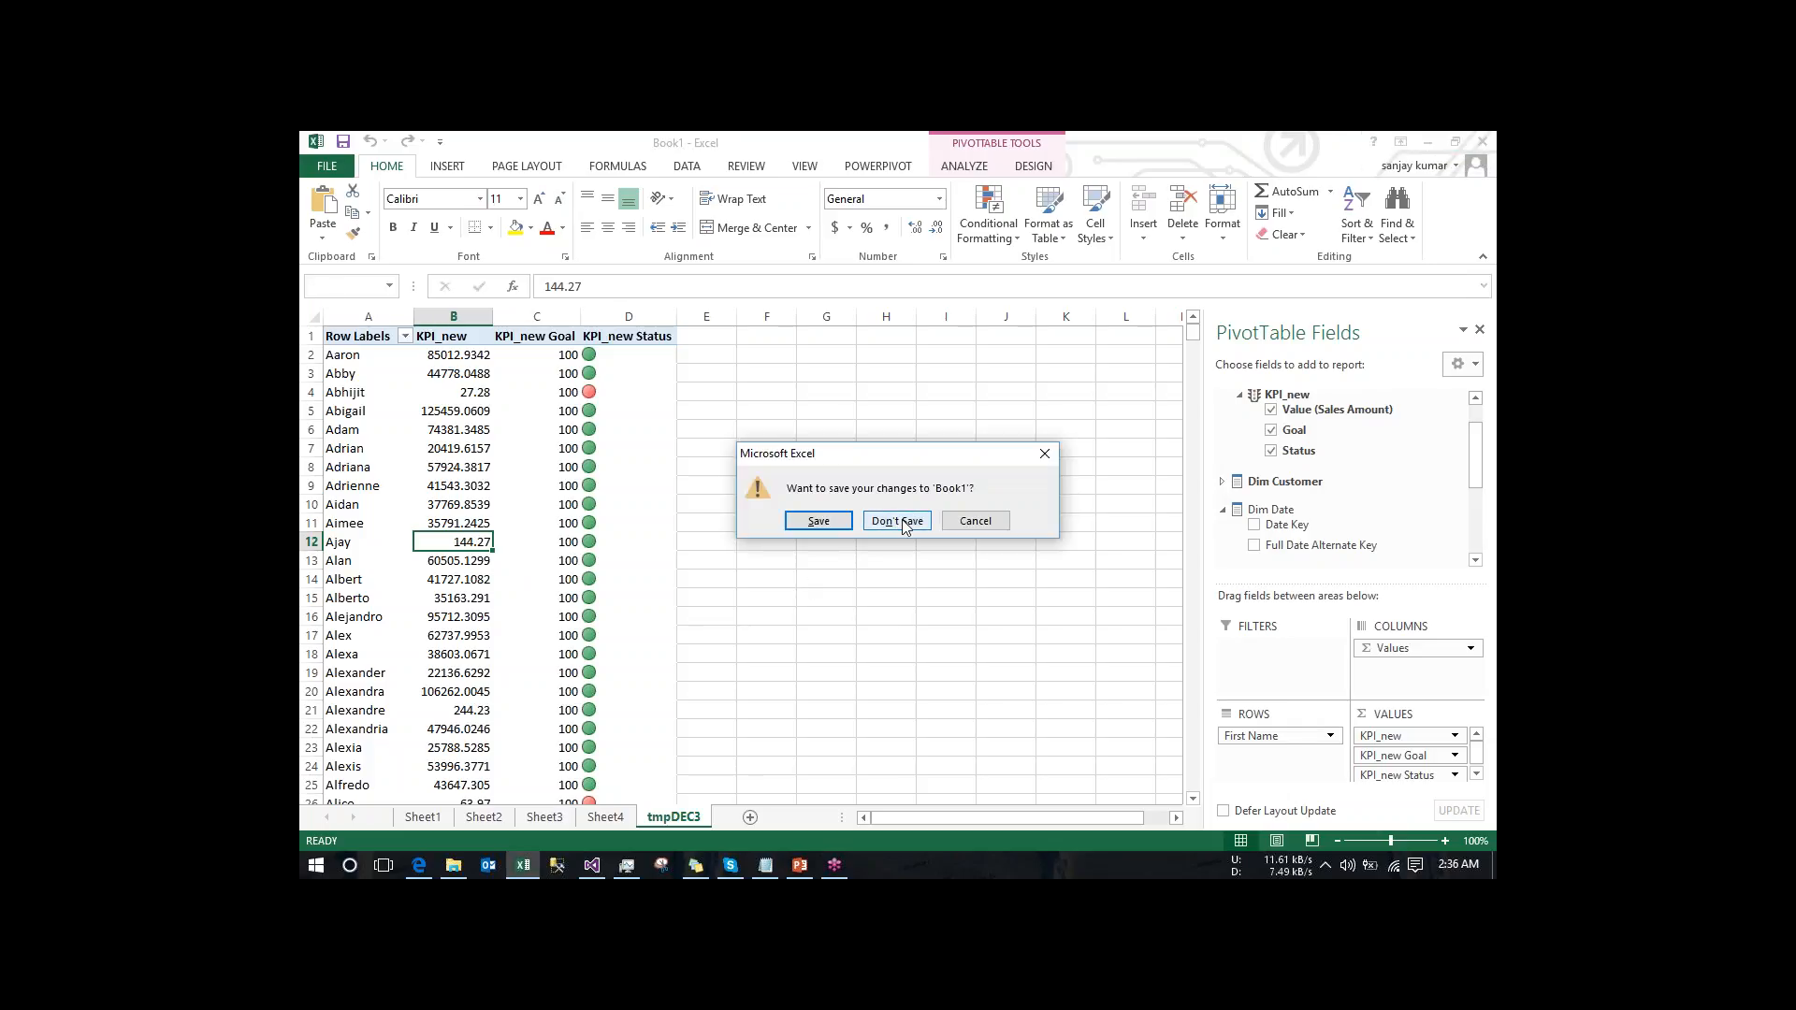
{"action": "left_click", "coordinate": [904, 526]}
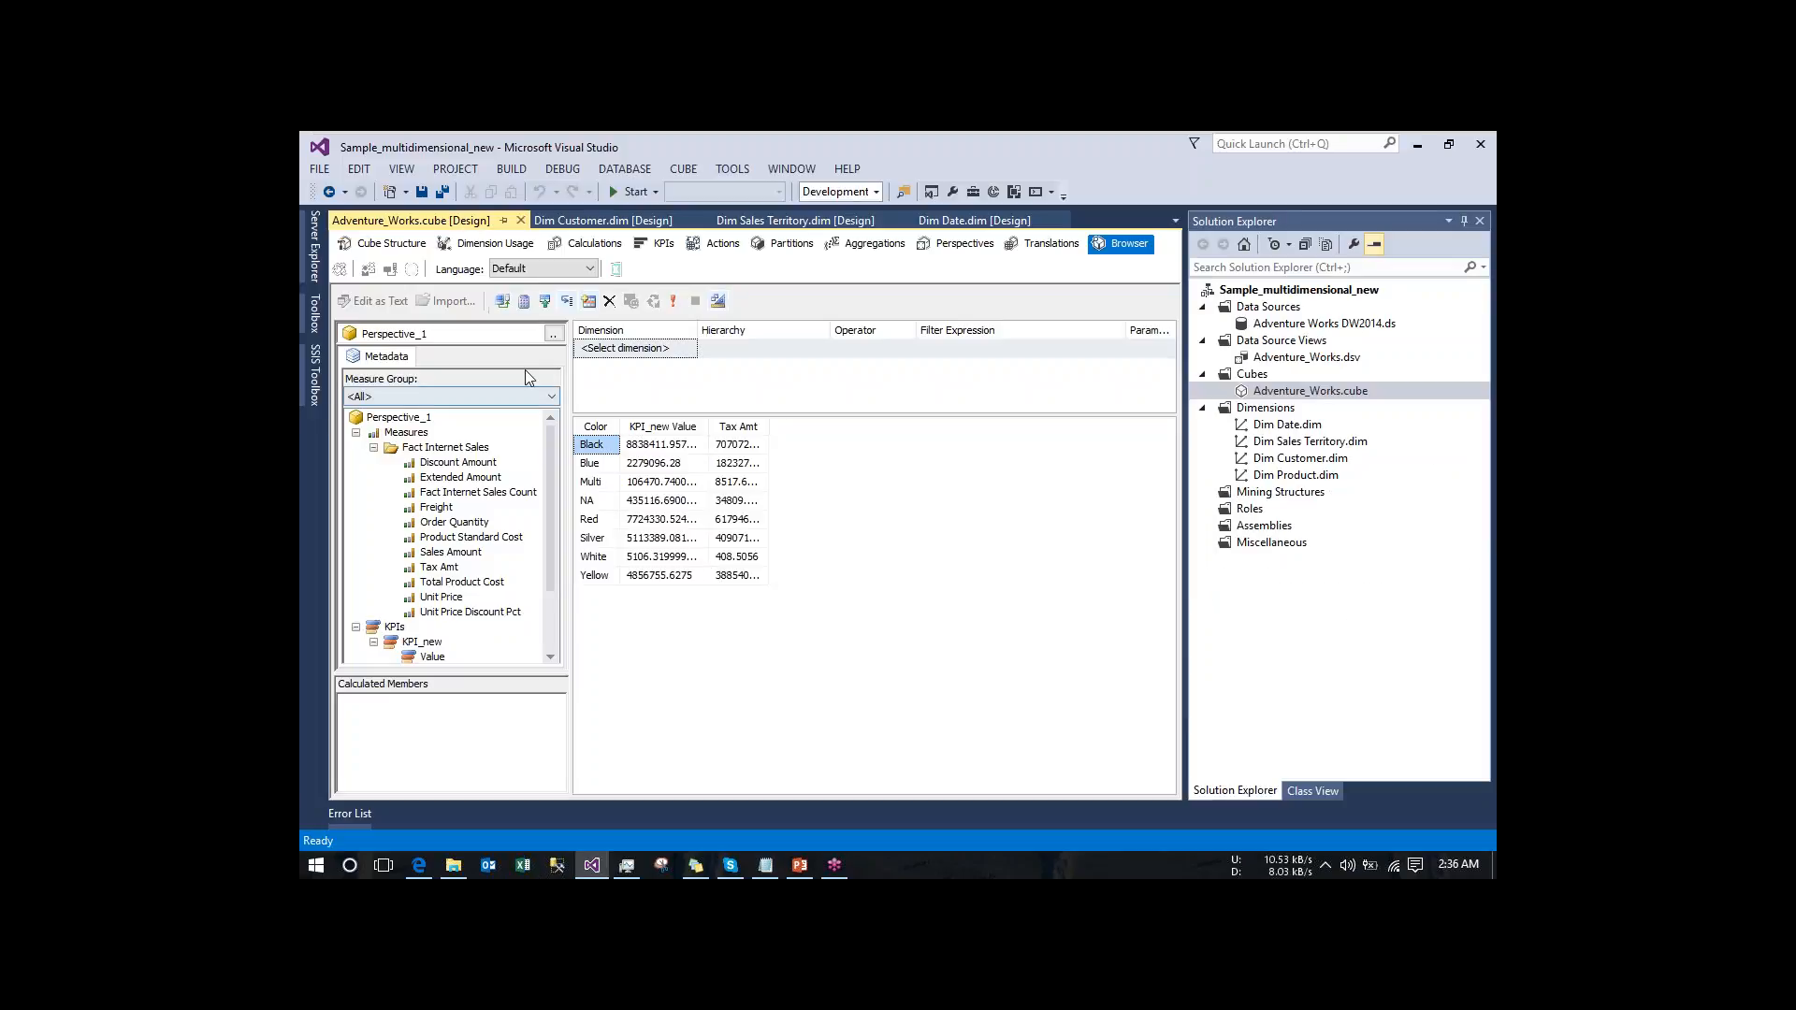
- Switch the cube browser back to the full Adventure_Works cube and expand the Dim Date dimension
{"action": "left_click", "coordinate": [554, 335]}
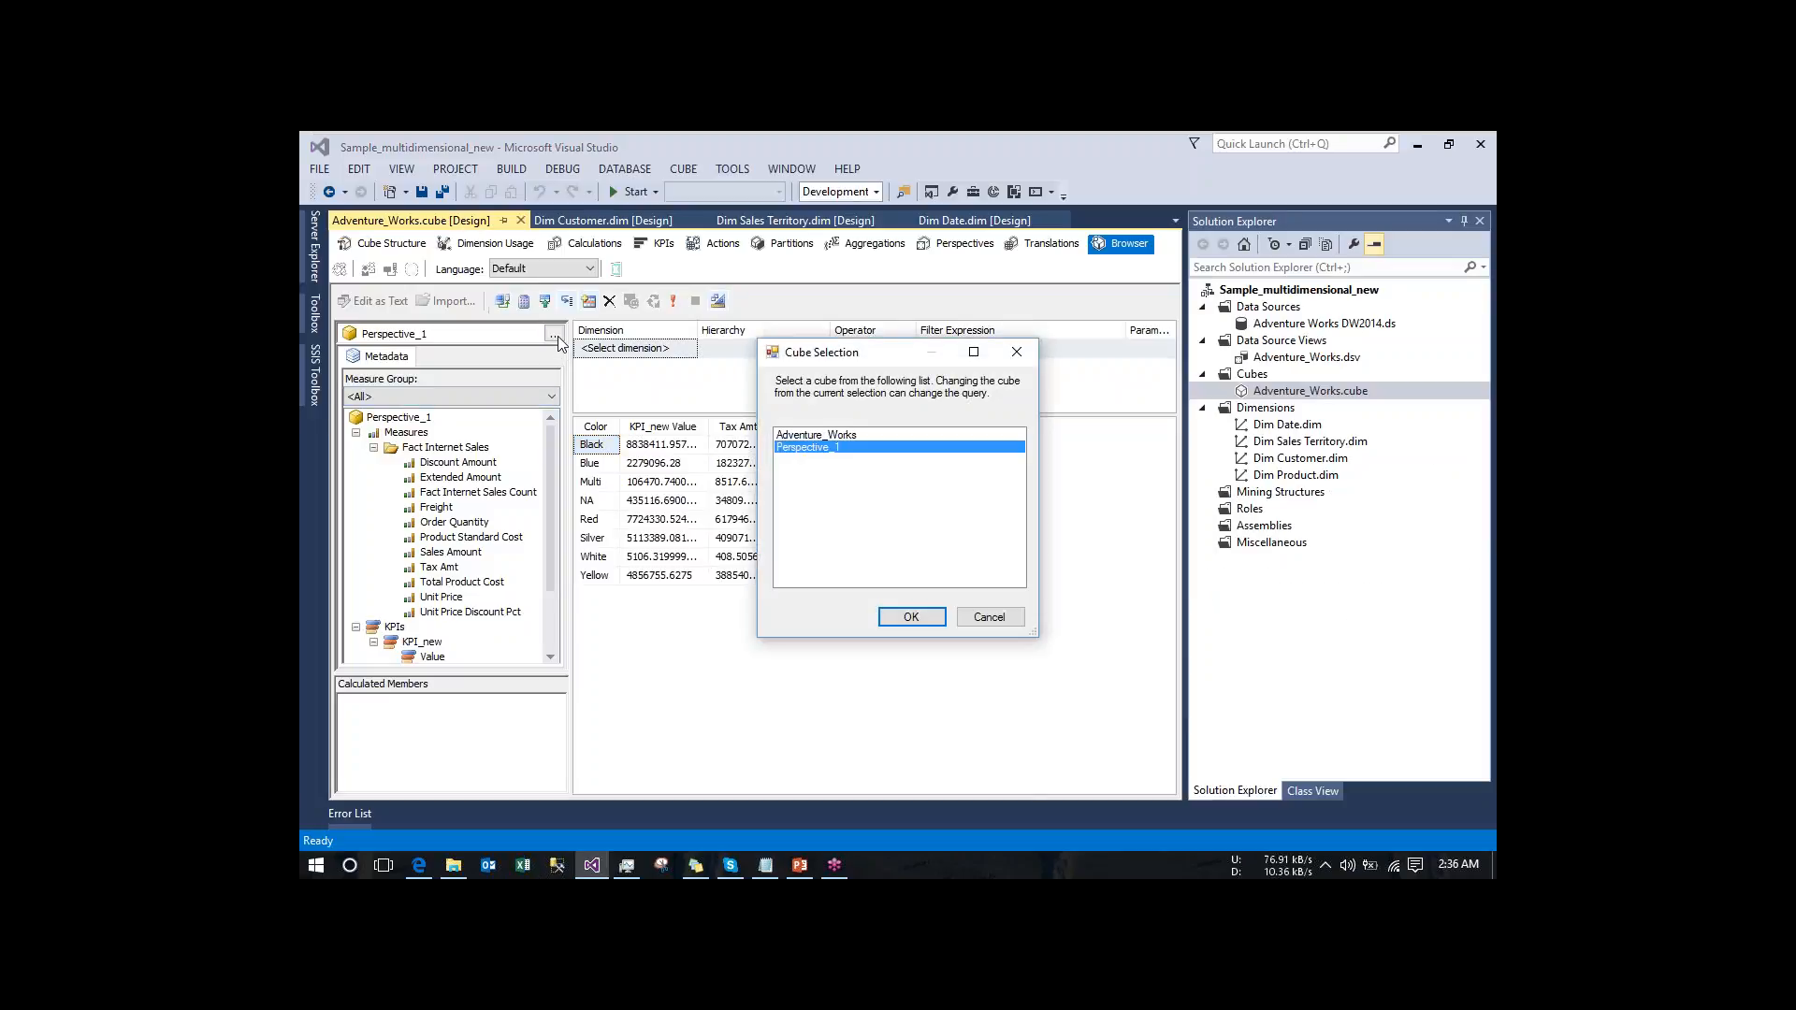
{"action": "left_click", "coordinate": [827, 435]}
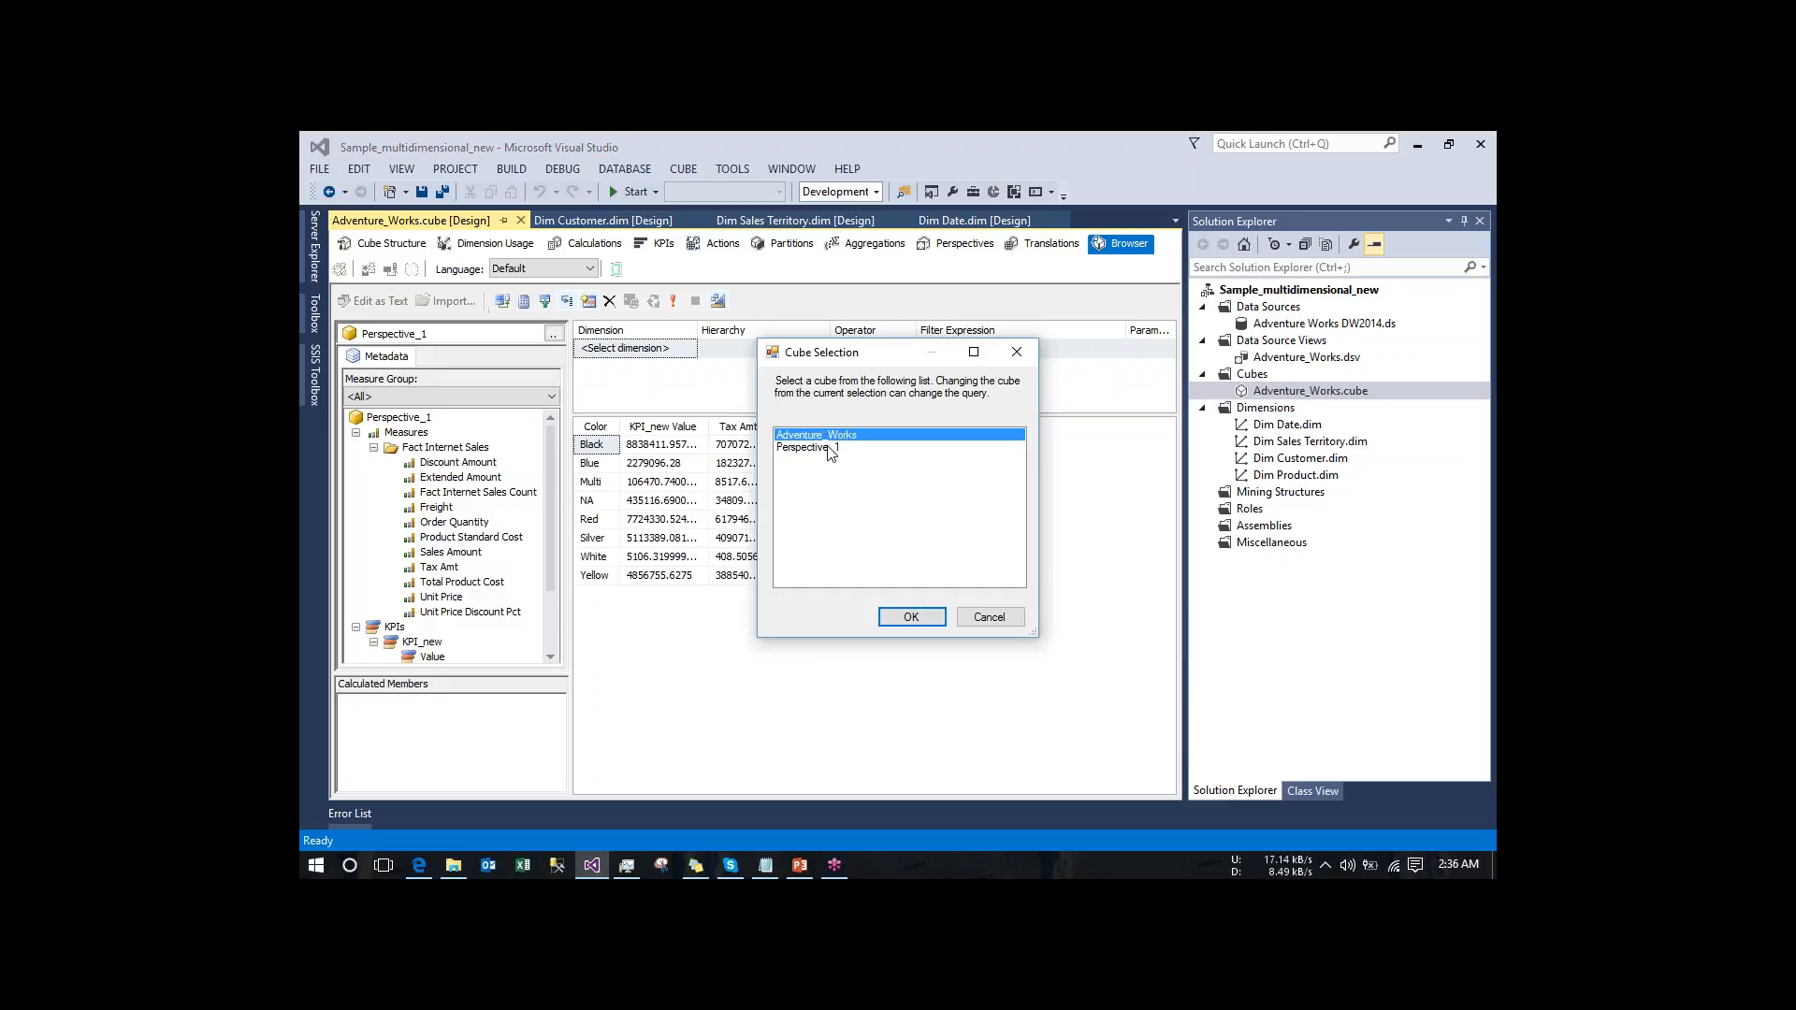
{"action": "left_click", "coordinate": [826, 447]}
{"action": "left_click", "coordinate": [827, 435]}
{"action": "left_click", "coordinate": [911, 618]}
{"action": "left_click", "coordinate": [356, 477]}
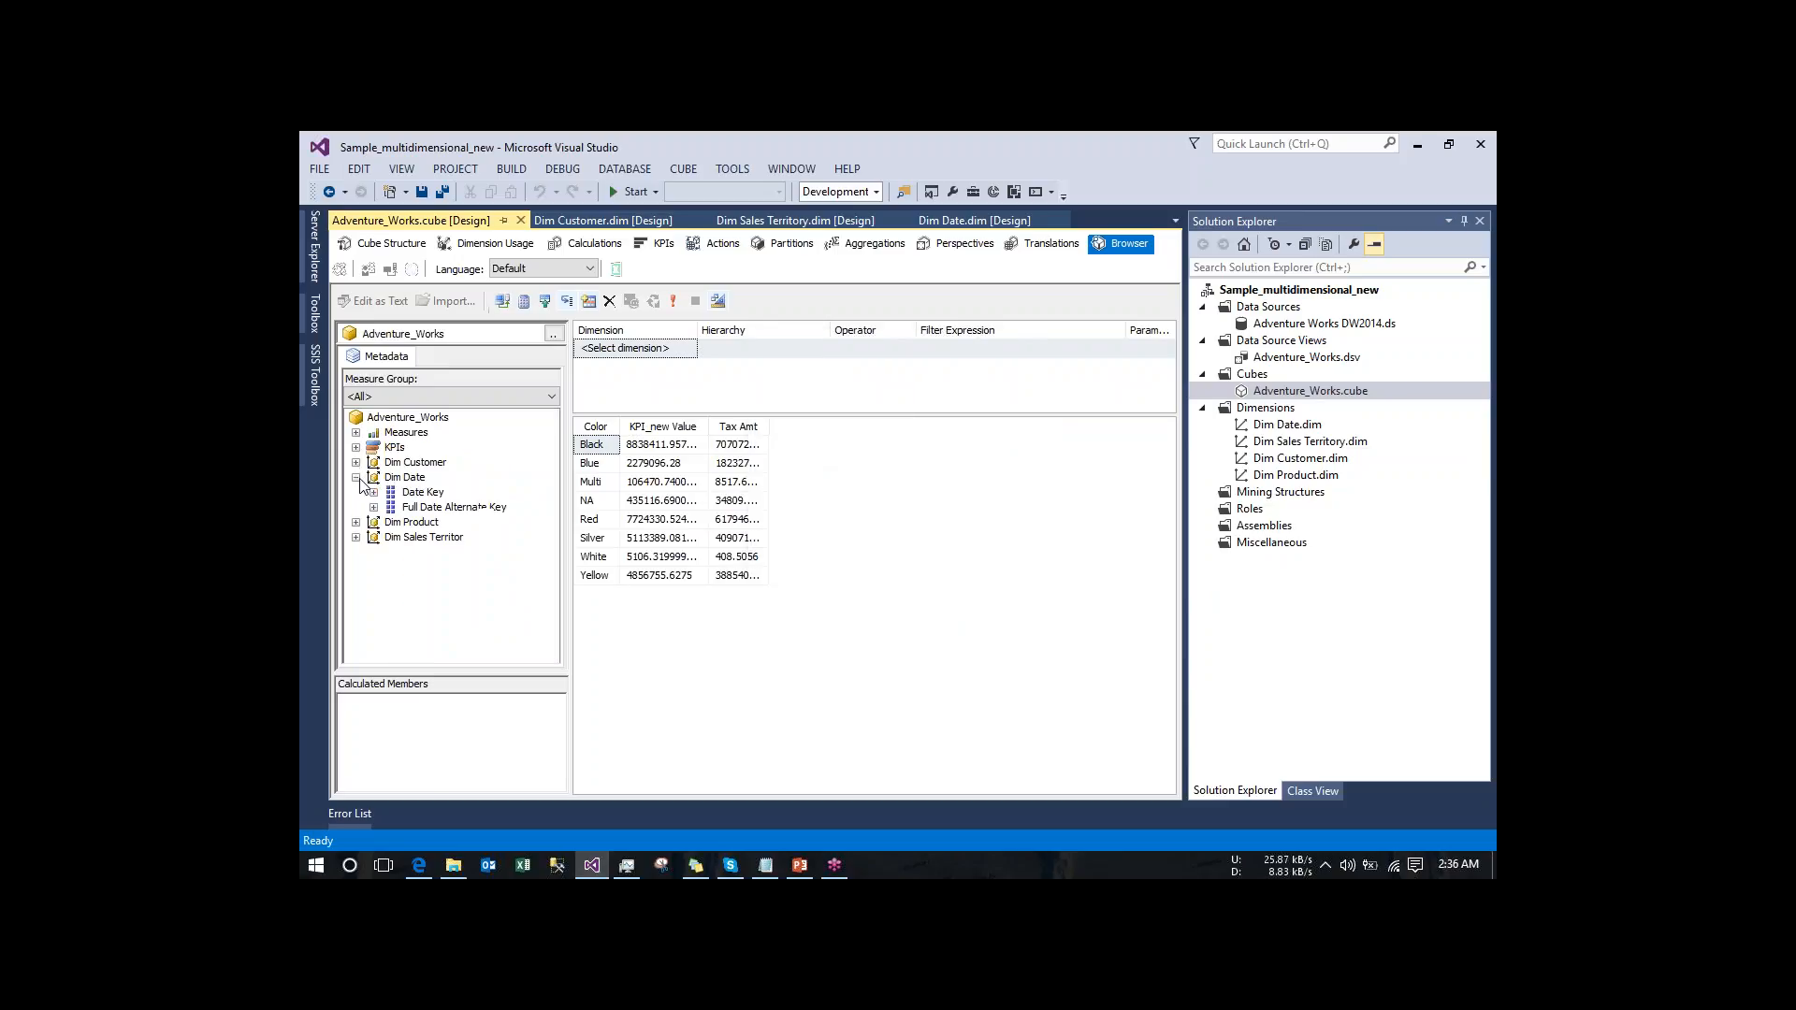
- Examine the attributes of Dim Customer in the cube browser, and collapse the Dim Customer and Dim Date dimensions
{"action": "left_click", "coordinate": [357, 463]}
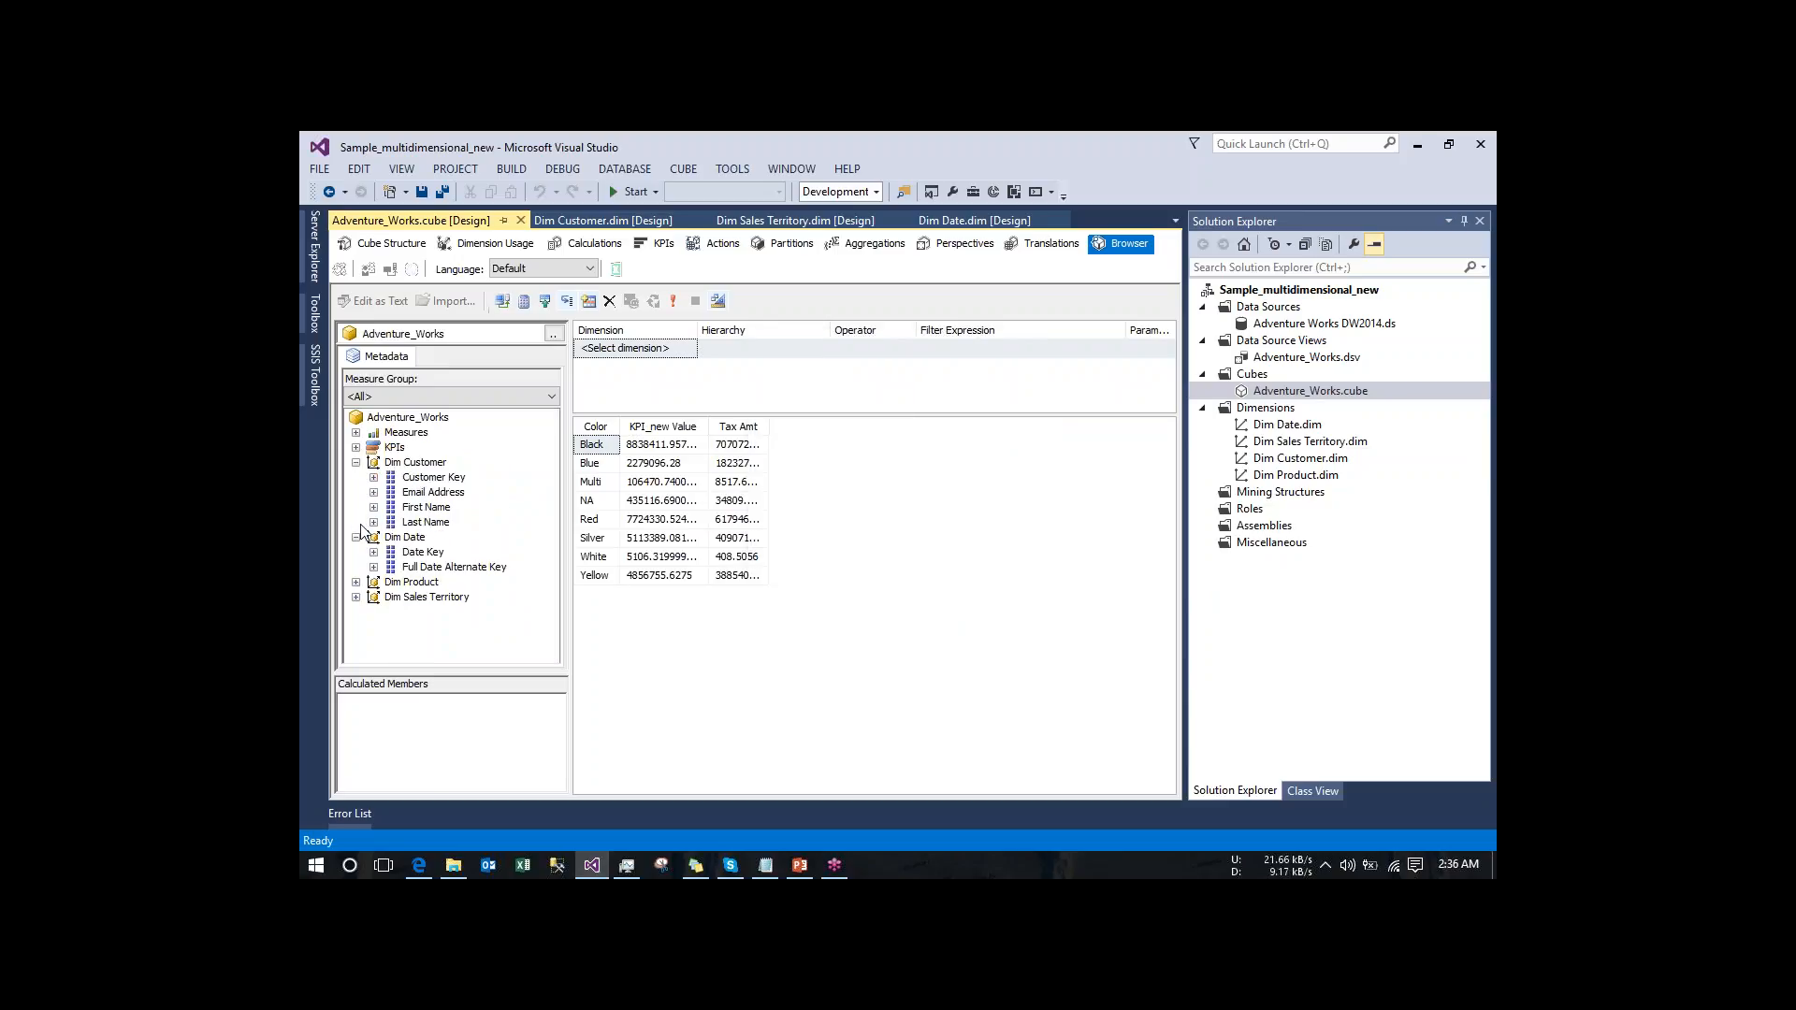
{"action": "left_click", "coordinate": [356, 462]}
{"action": "left_click", "coordinate": [356, 478]}
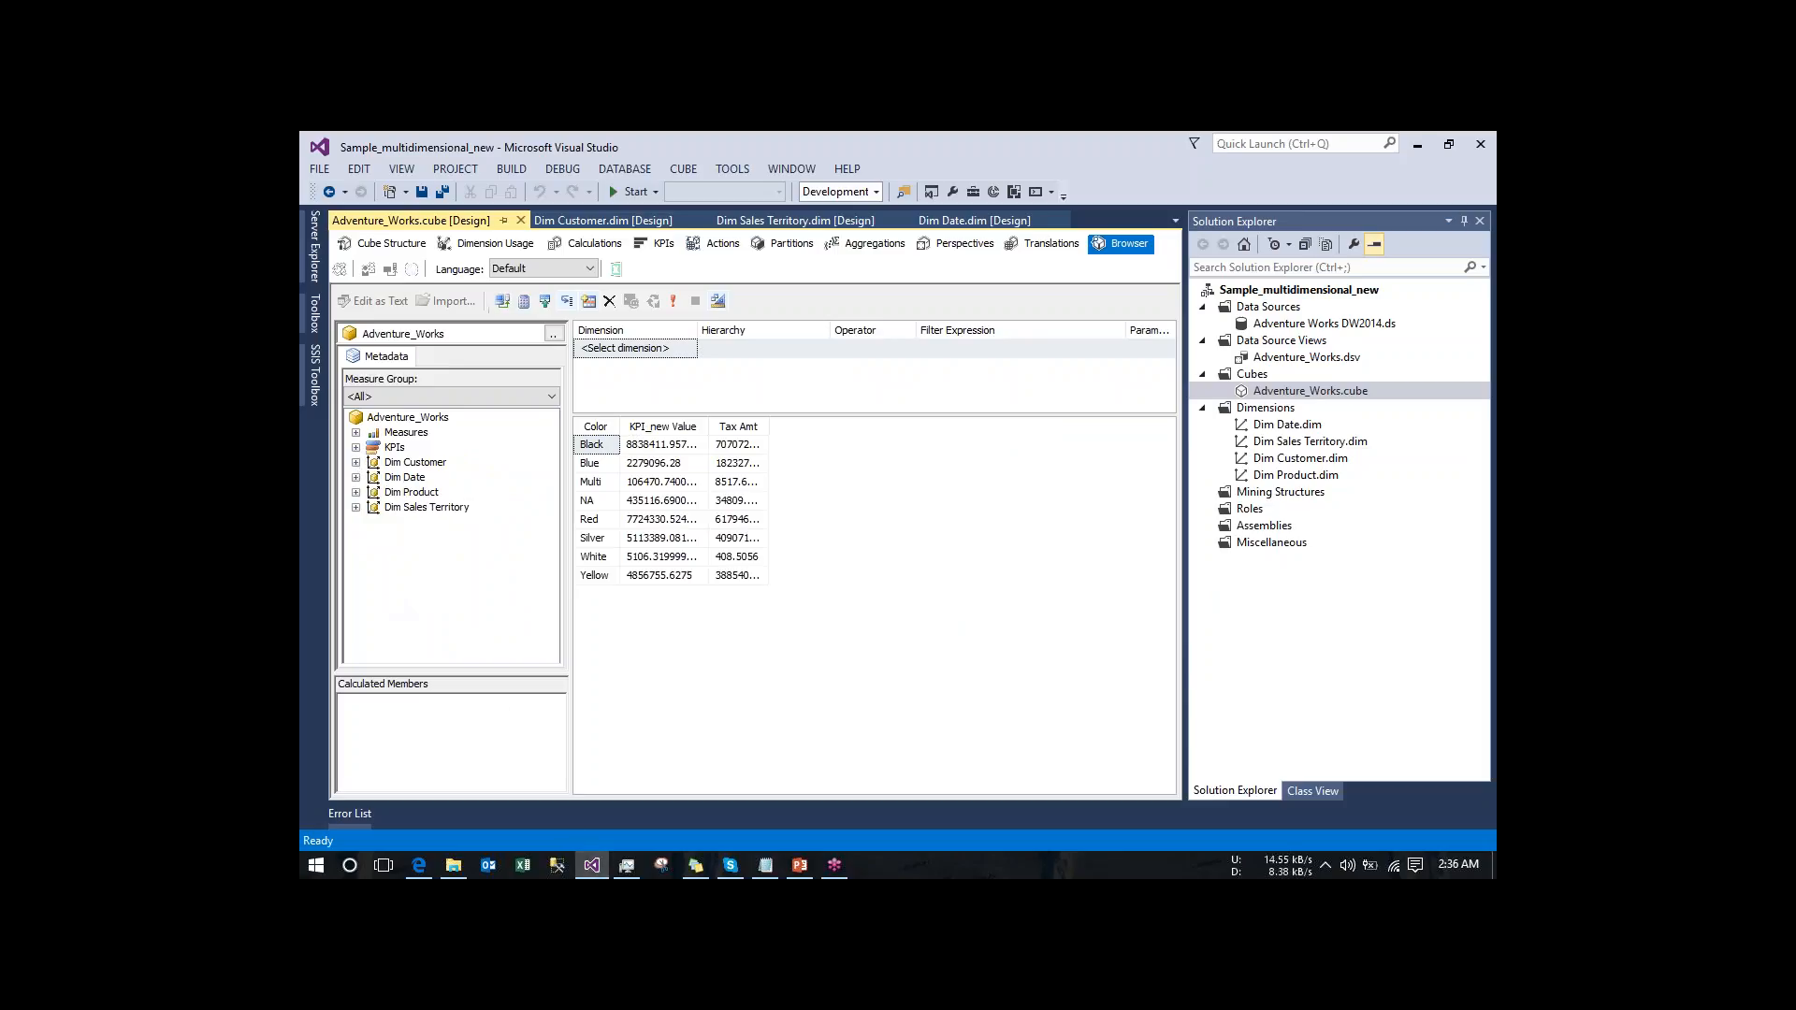
- Include the Dim Customer and Dim Sales Territory dimensions in Perspective_1
{"action": "left_click", "coordinate": [968, 246]}
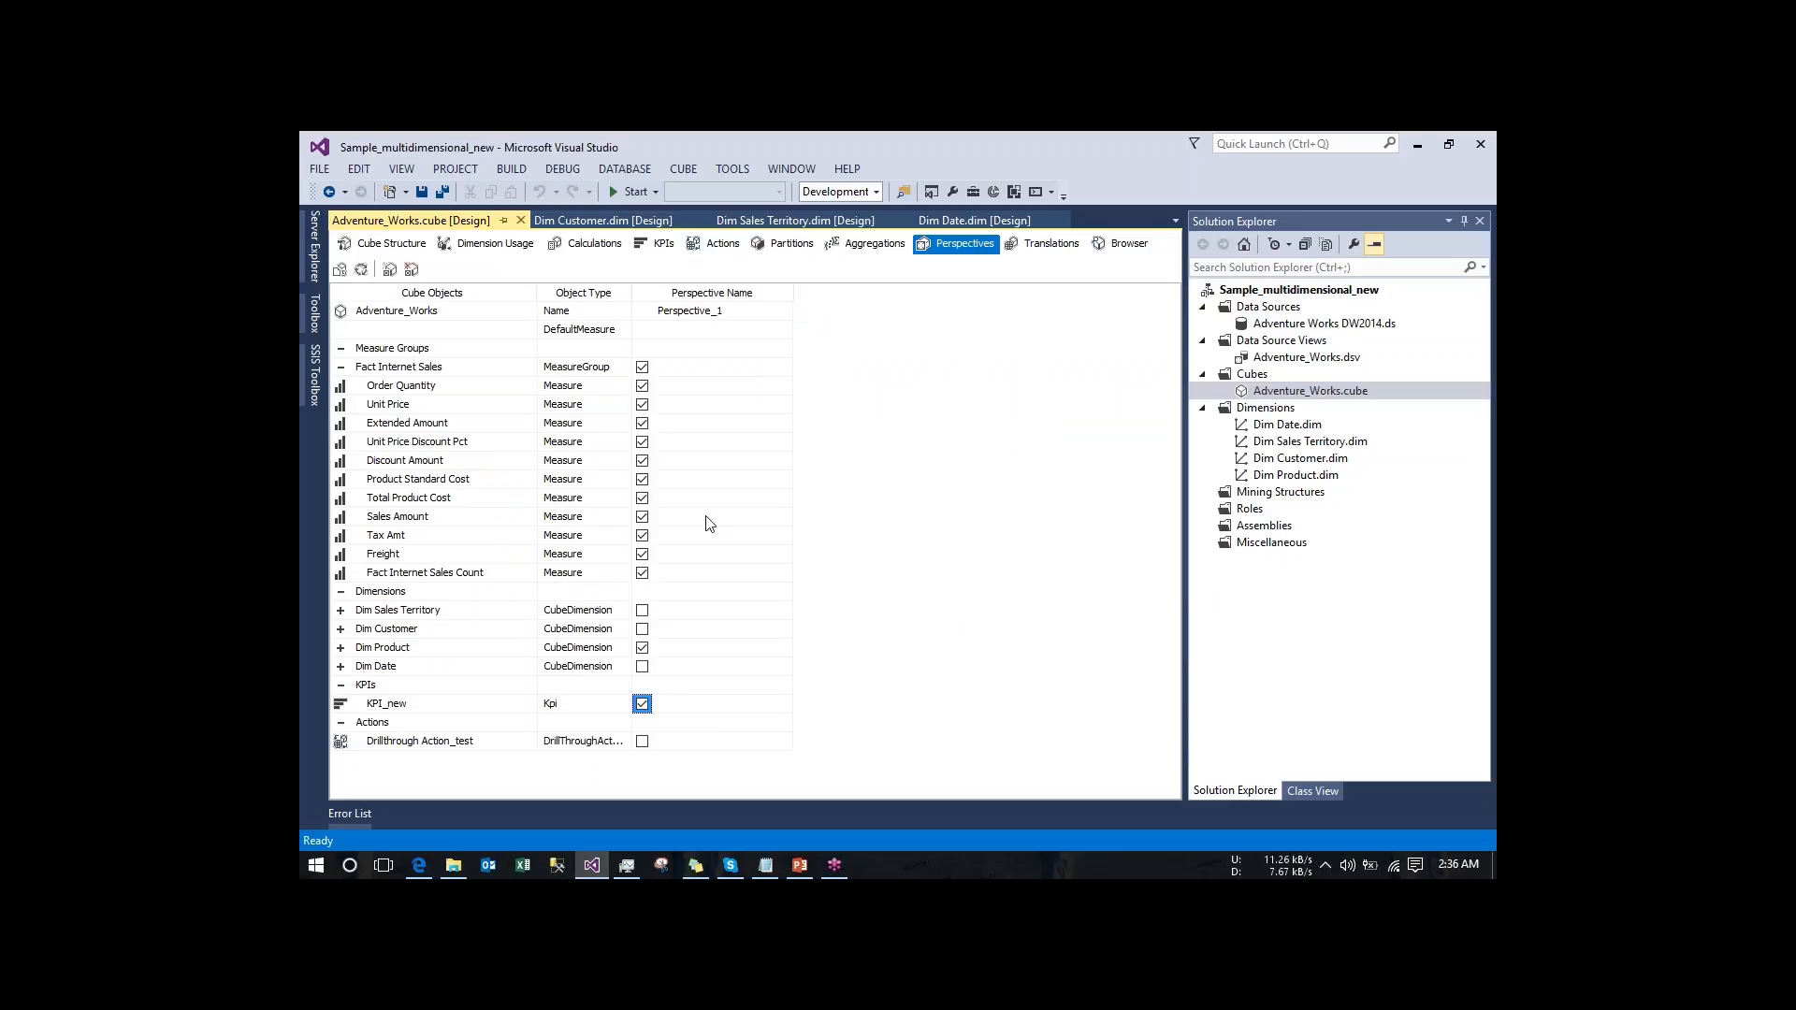
{"action": "left_click", "coordinate": [643, 630]}
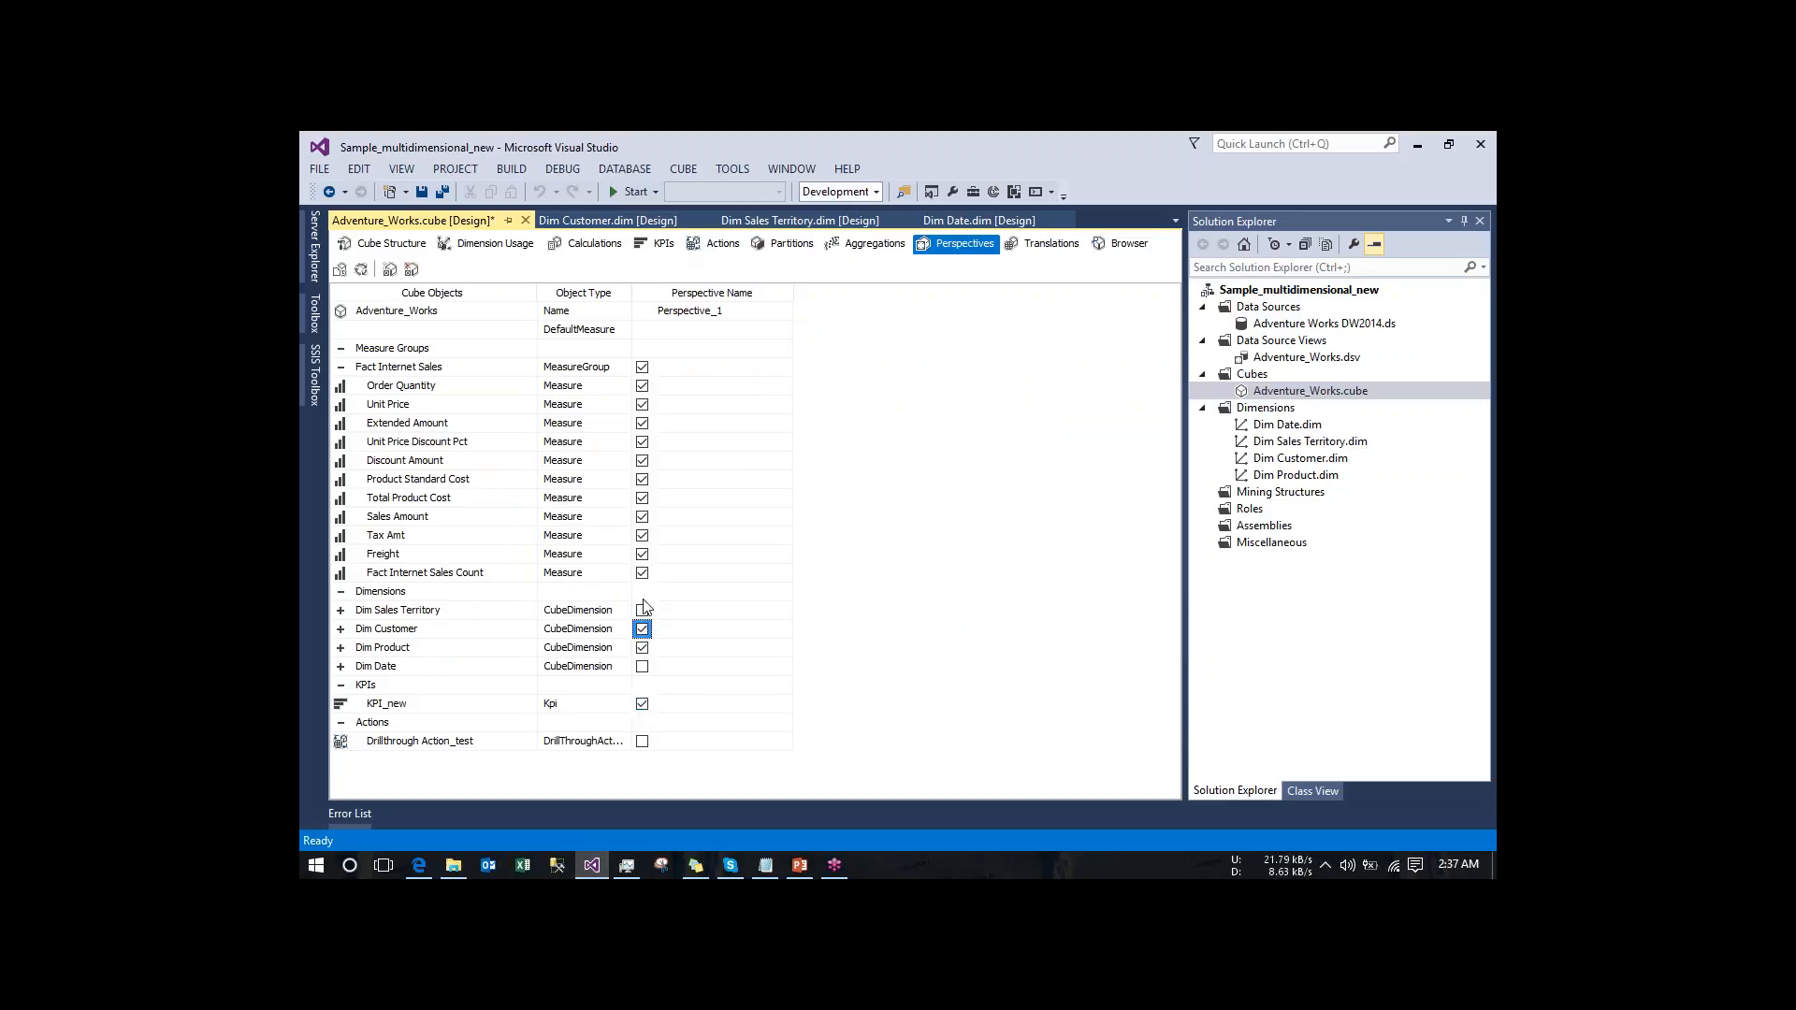
{"action": "left_click", "coordinate": [643, 611]}
- Add a new cube translation for the language Arabic (Kuwait)
{"action": "left_click", "coordinate": [1053, 247]}
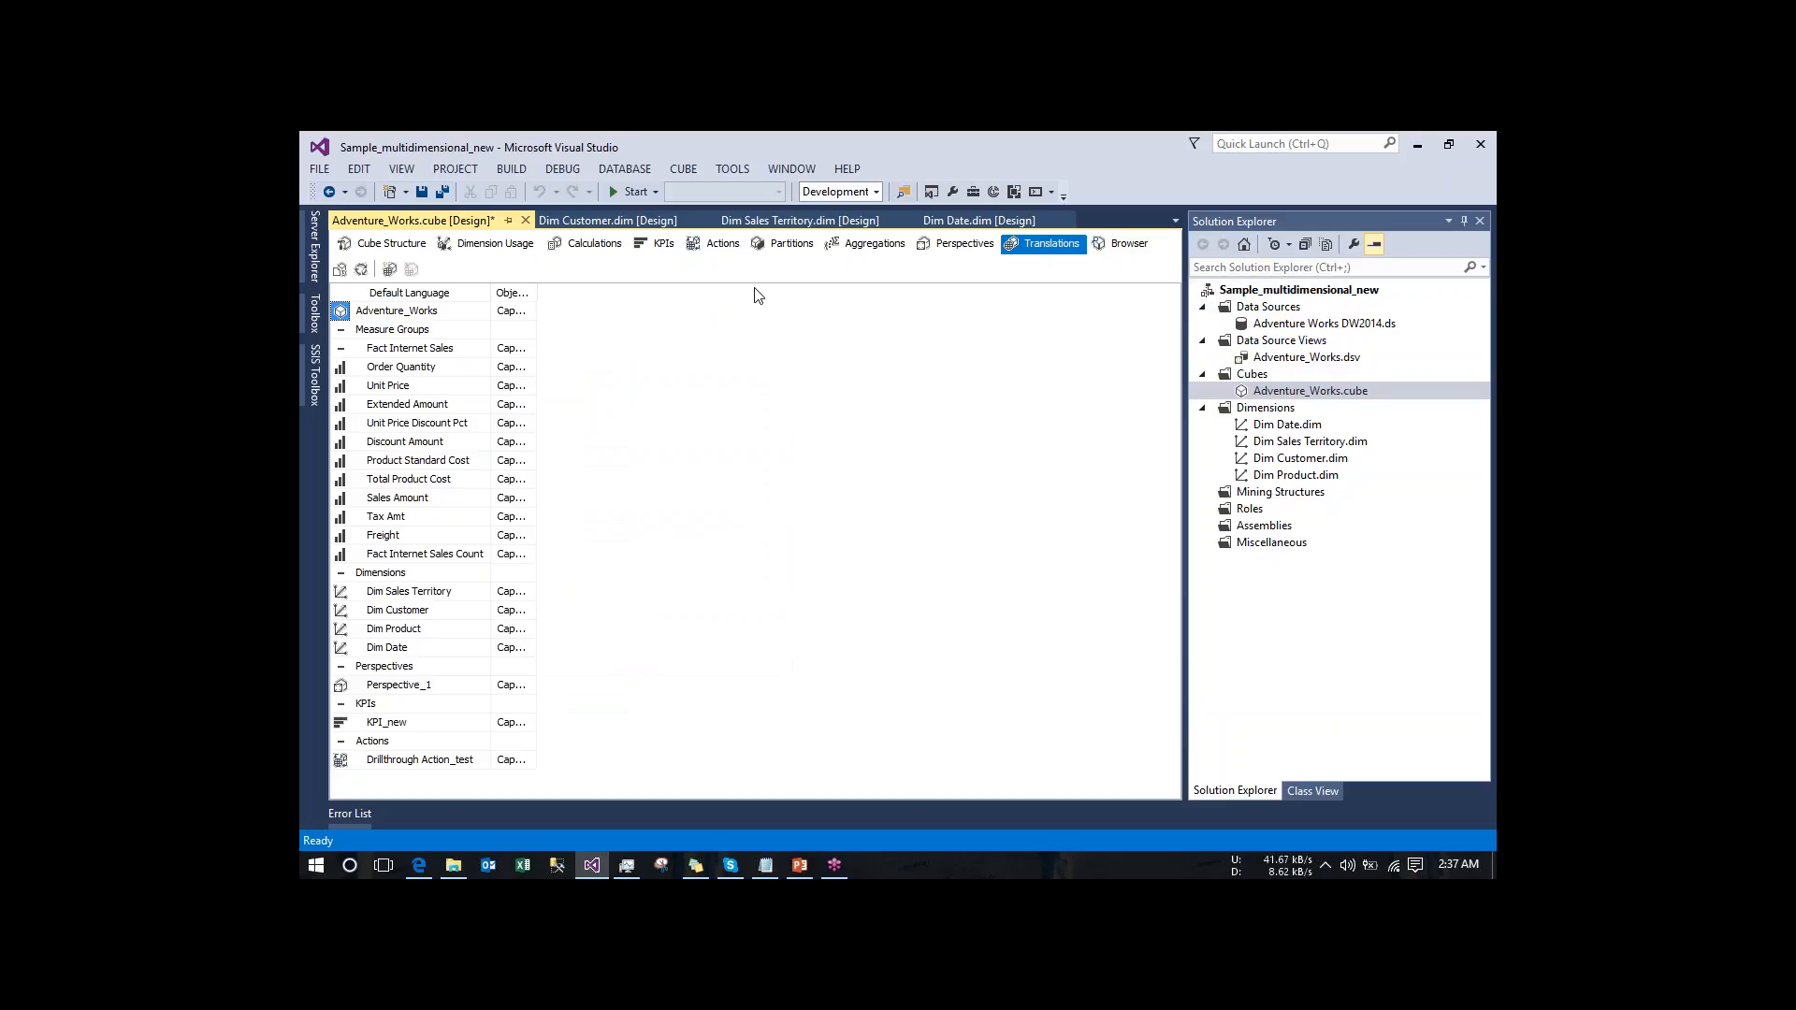
{"action": "left_click", "coordinate": [388, 270]}
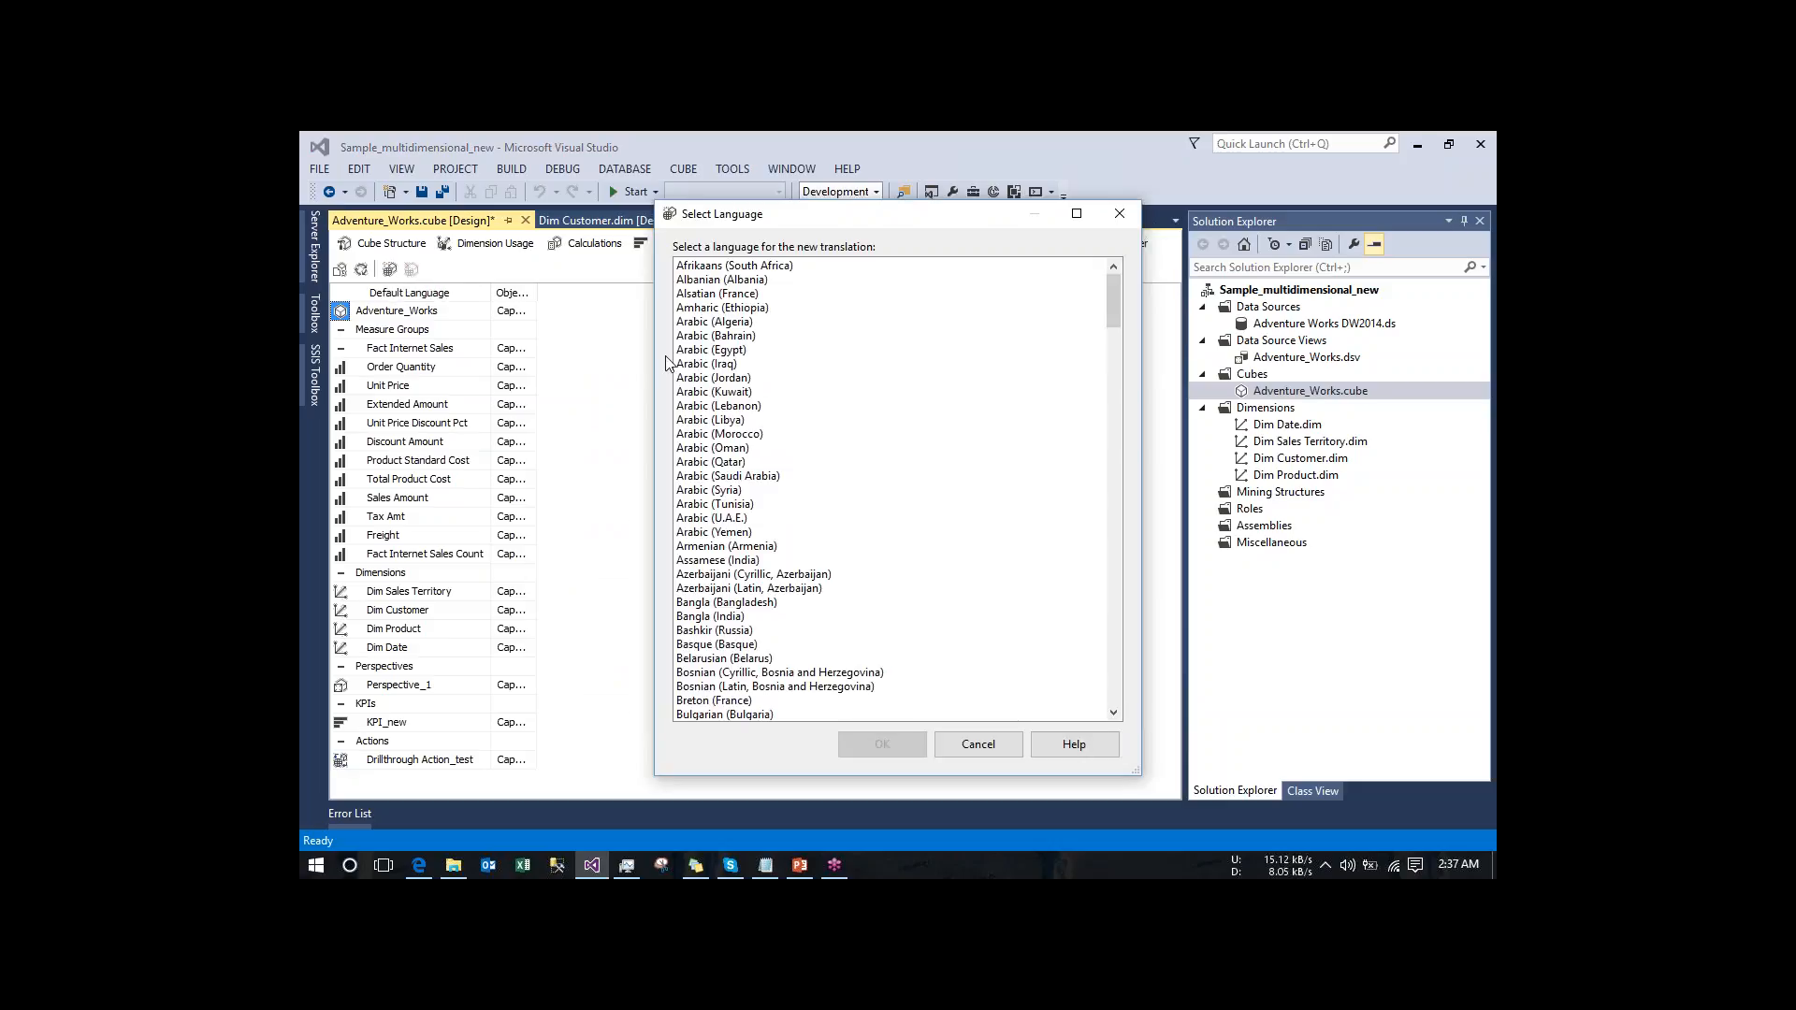
{"action": "left_click", "coordinate": [712, 367]}
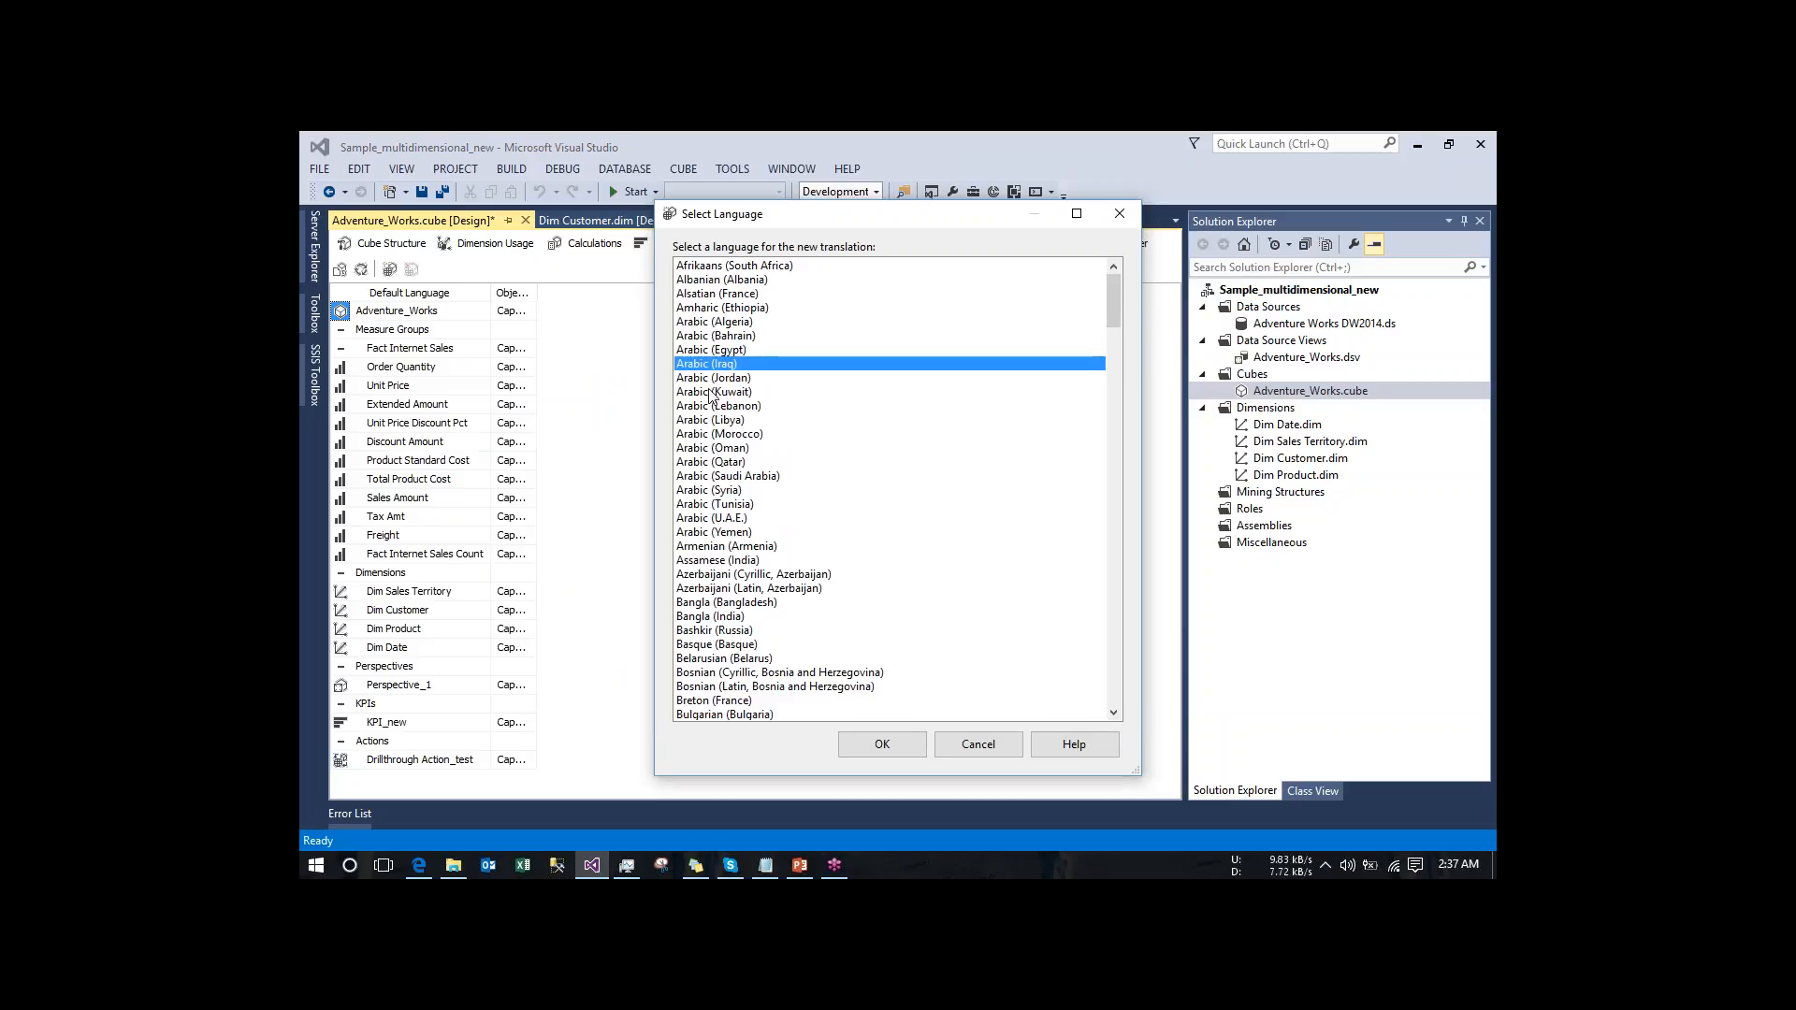
{"action": "left_click", "coordinate": [713, 392]}
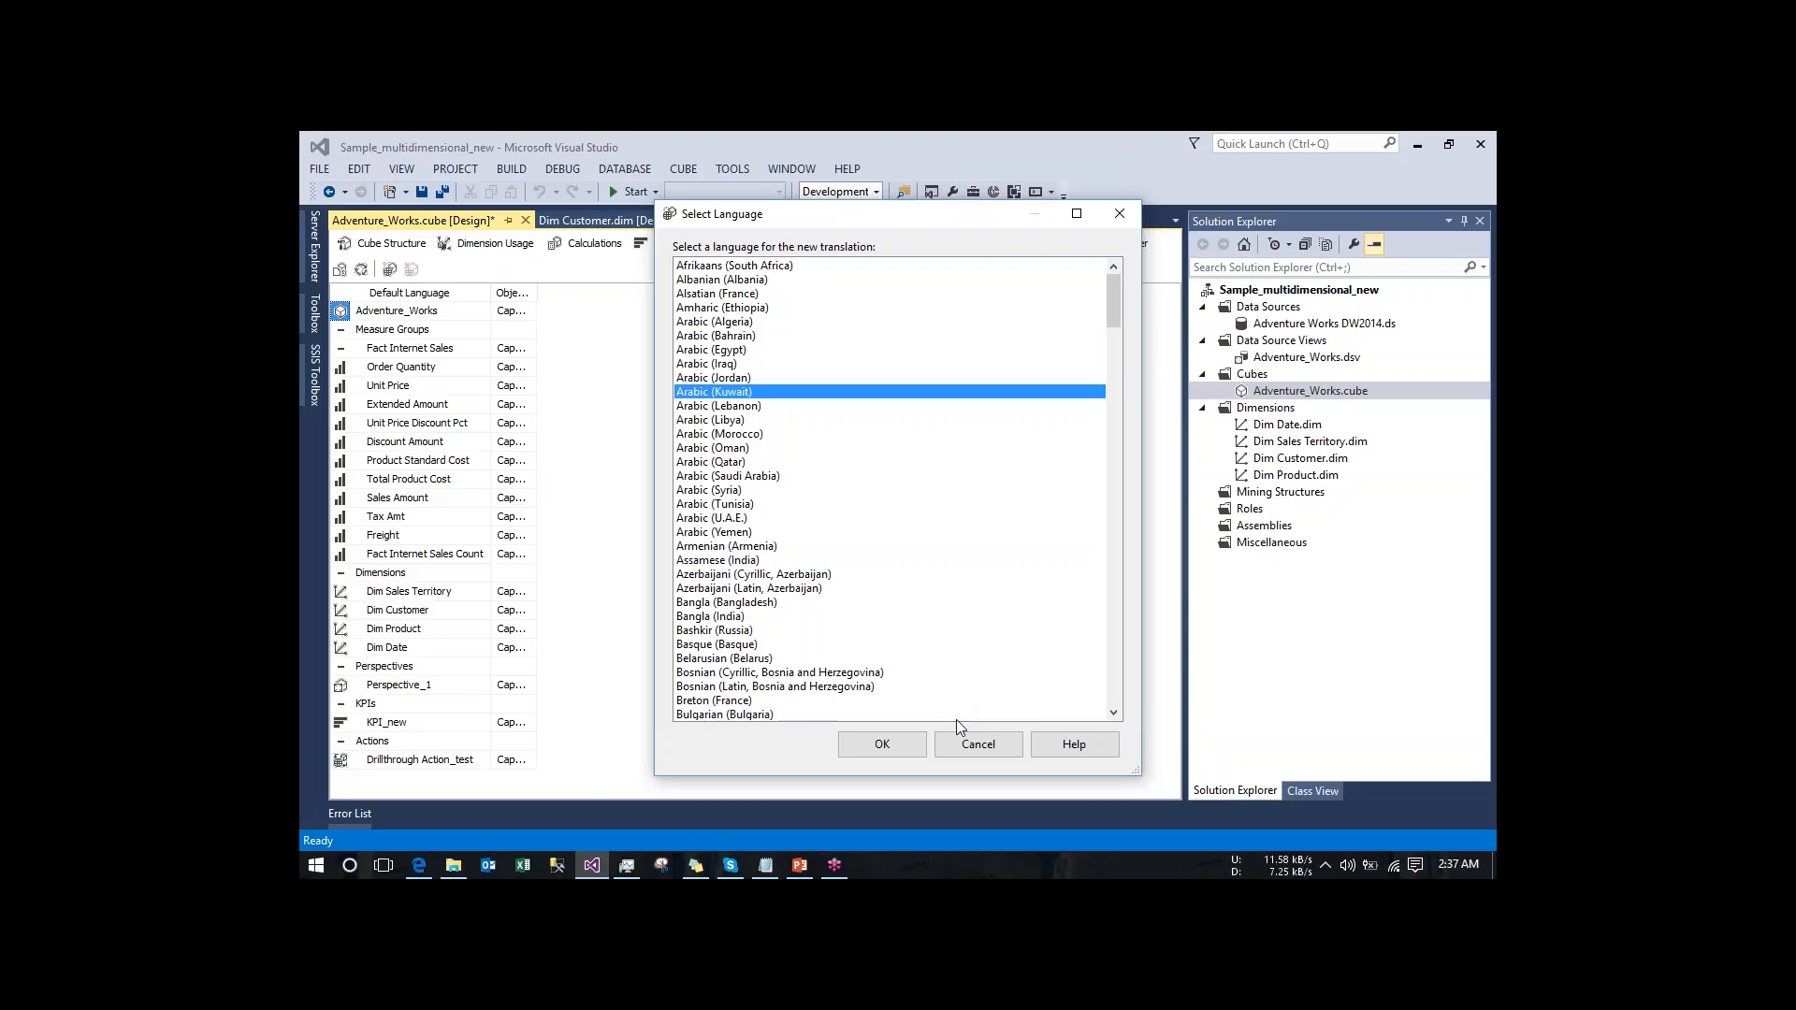
{"action": "left_click", "coordinate": [883, 745]}
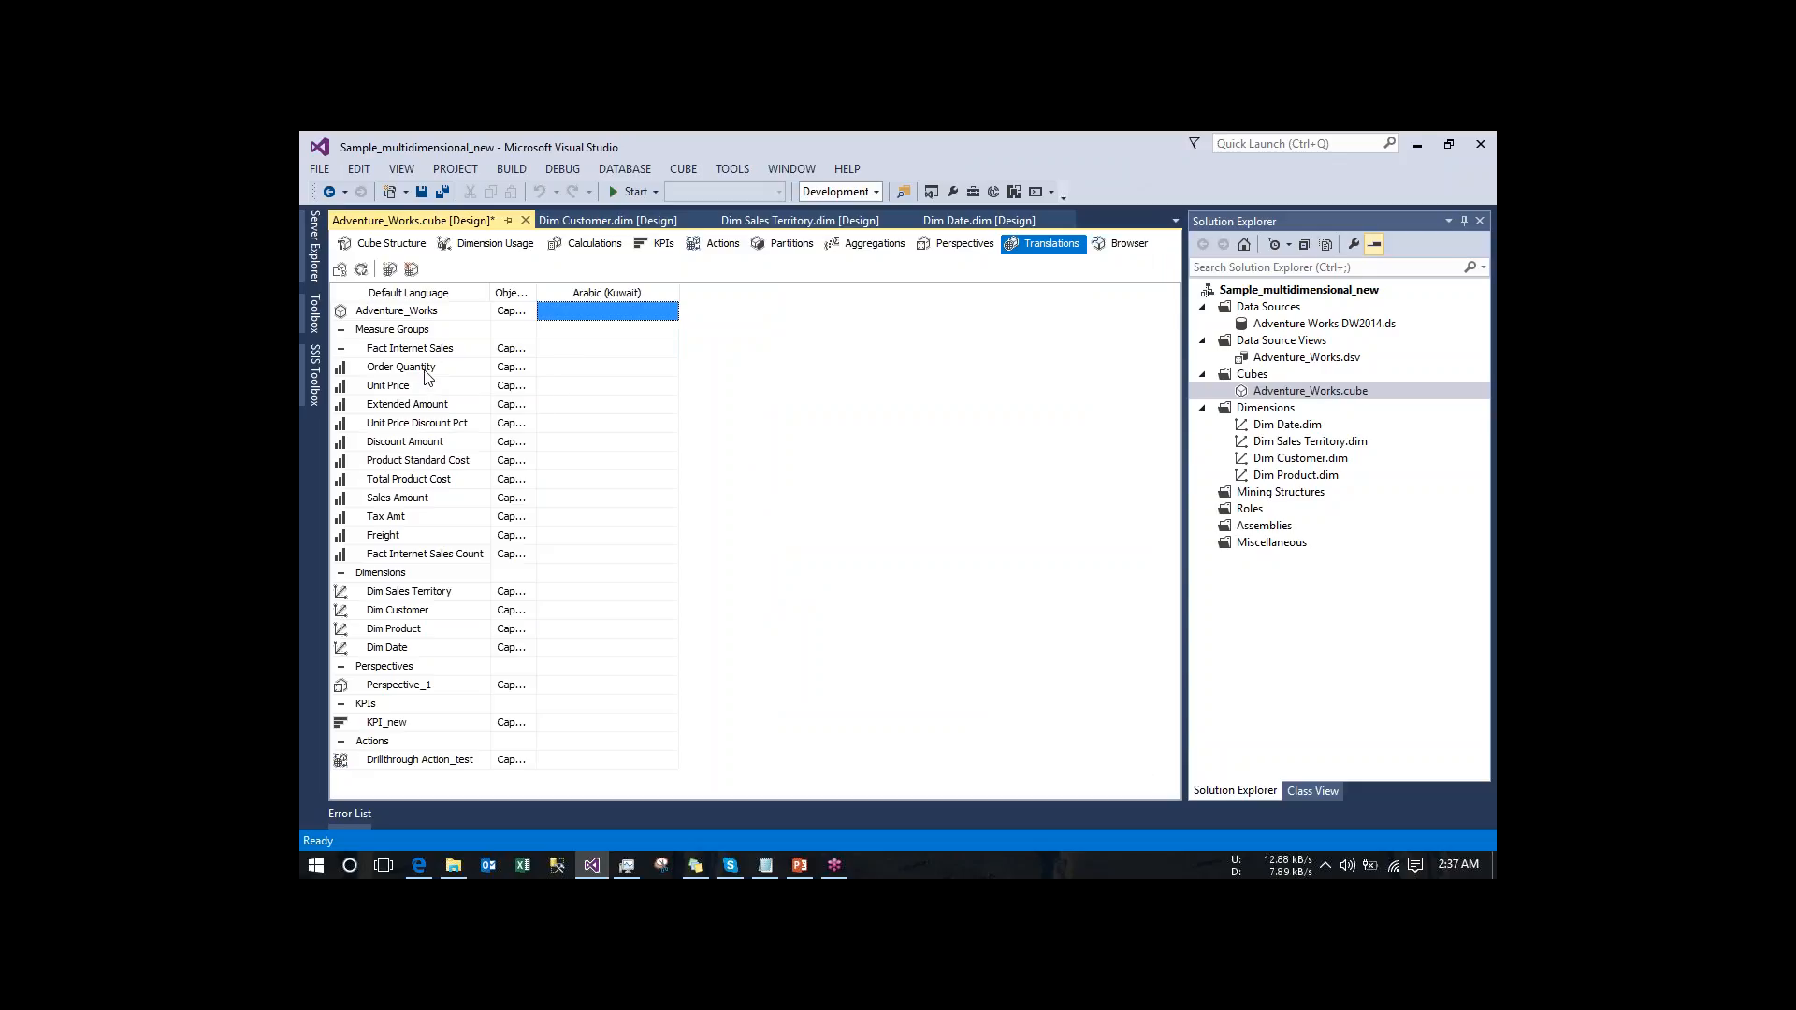
- Enter AAAASSSSSxxxdddss as the Arabic (Kuwait) caption of the Fact Internet Sales measure group
{"action": "left_click", "coordinate": [575, 356]}
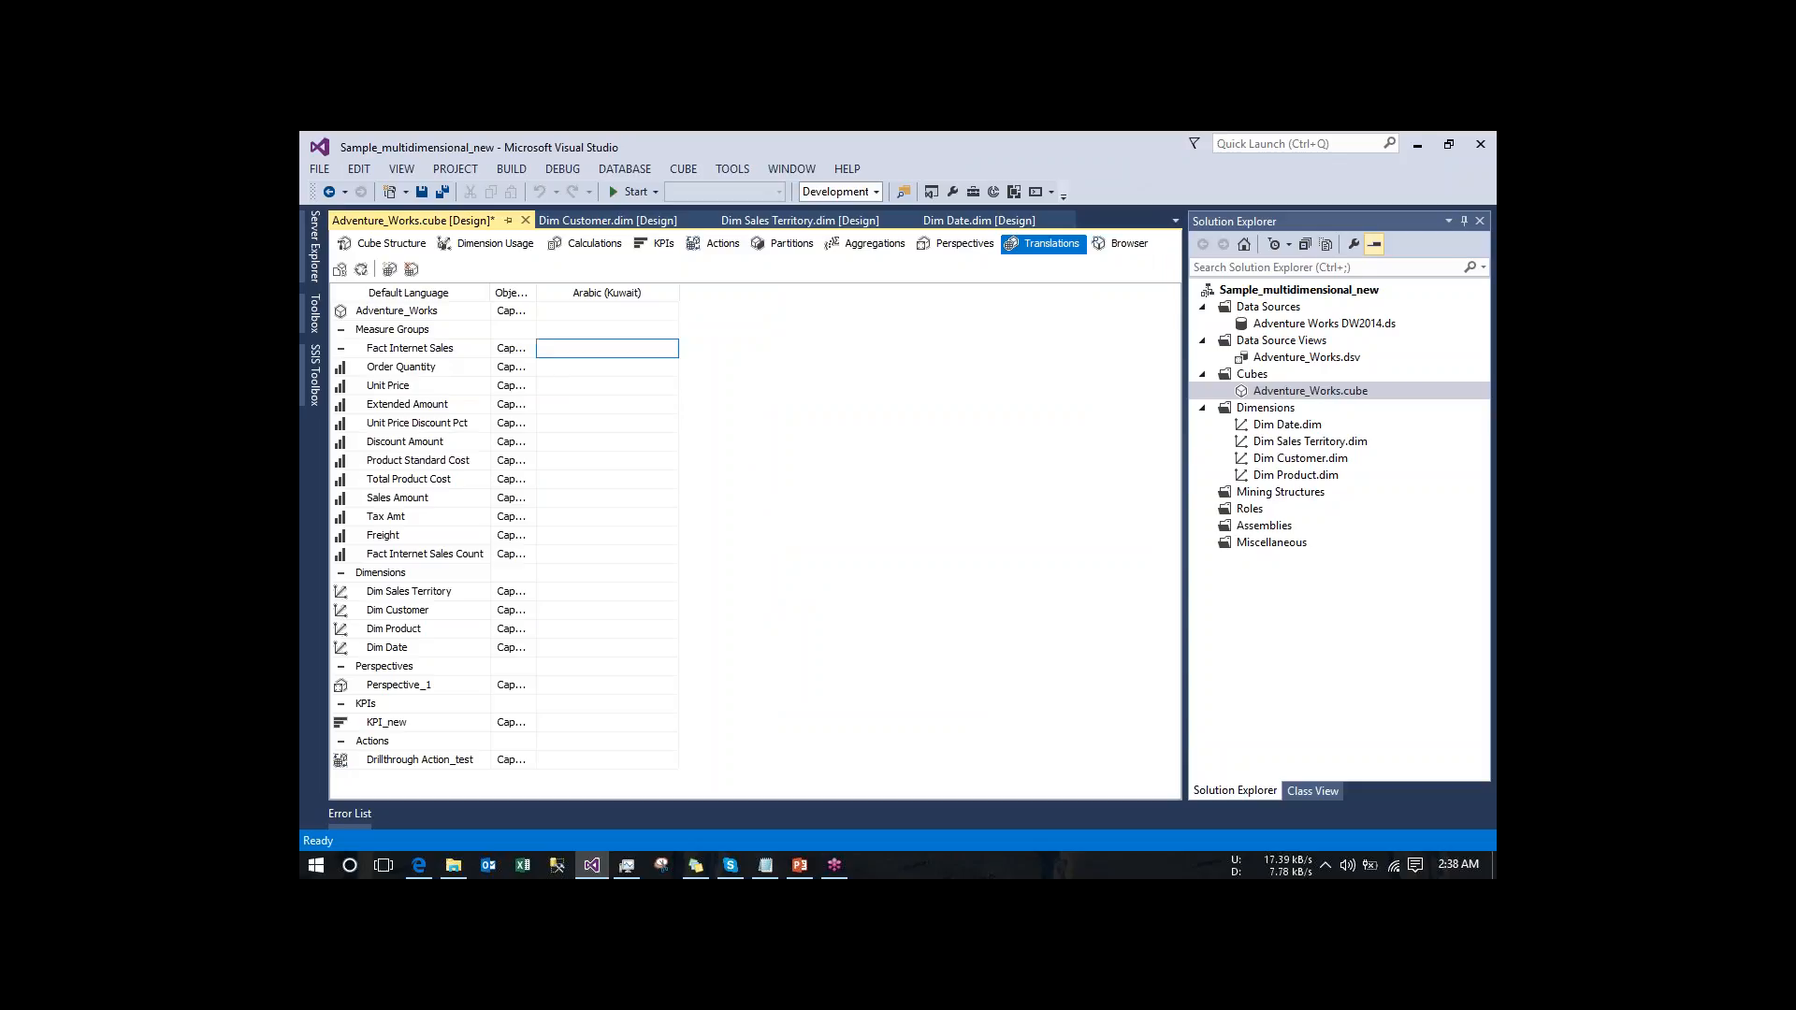
{"action": "type", "text": "AAAASSSSSxxxdddss"}
{"action": "key", "text": "Return"}
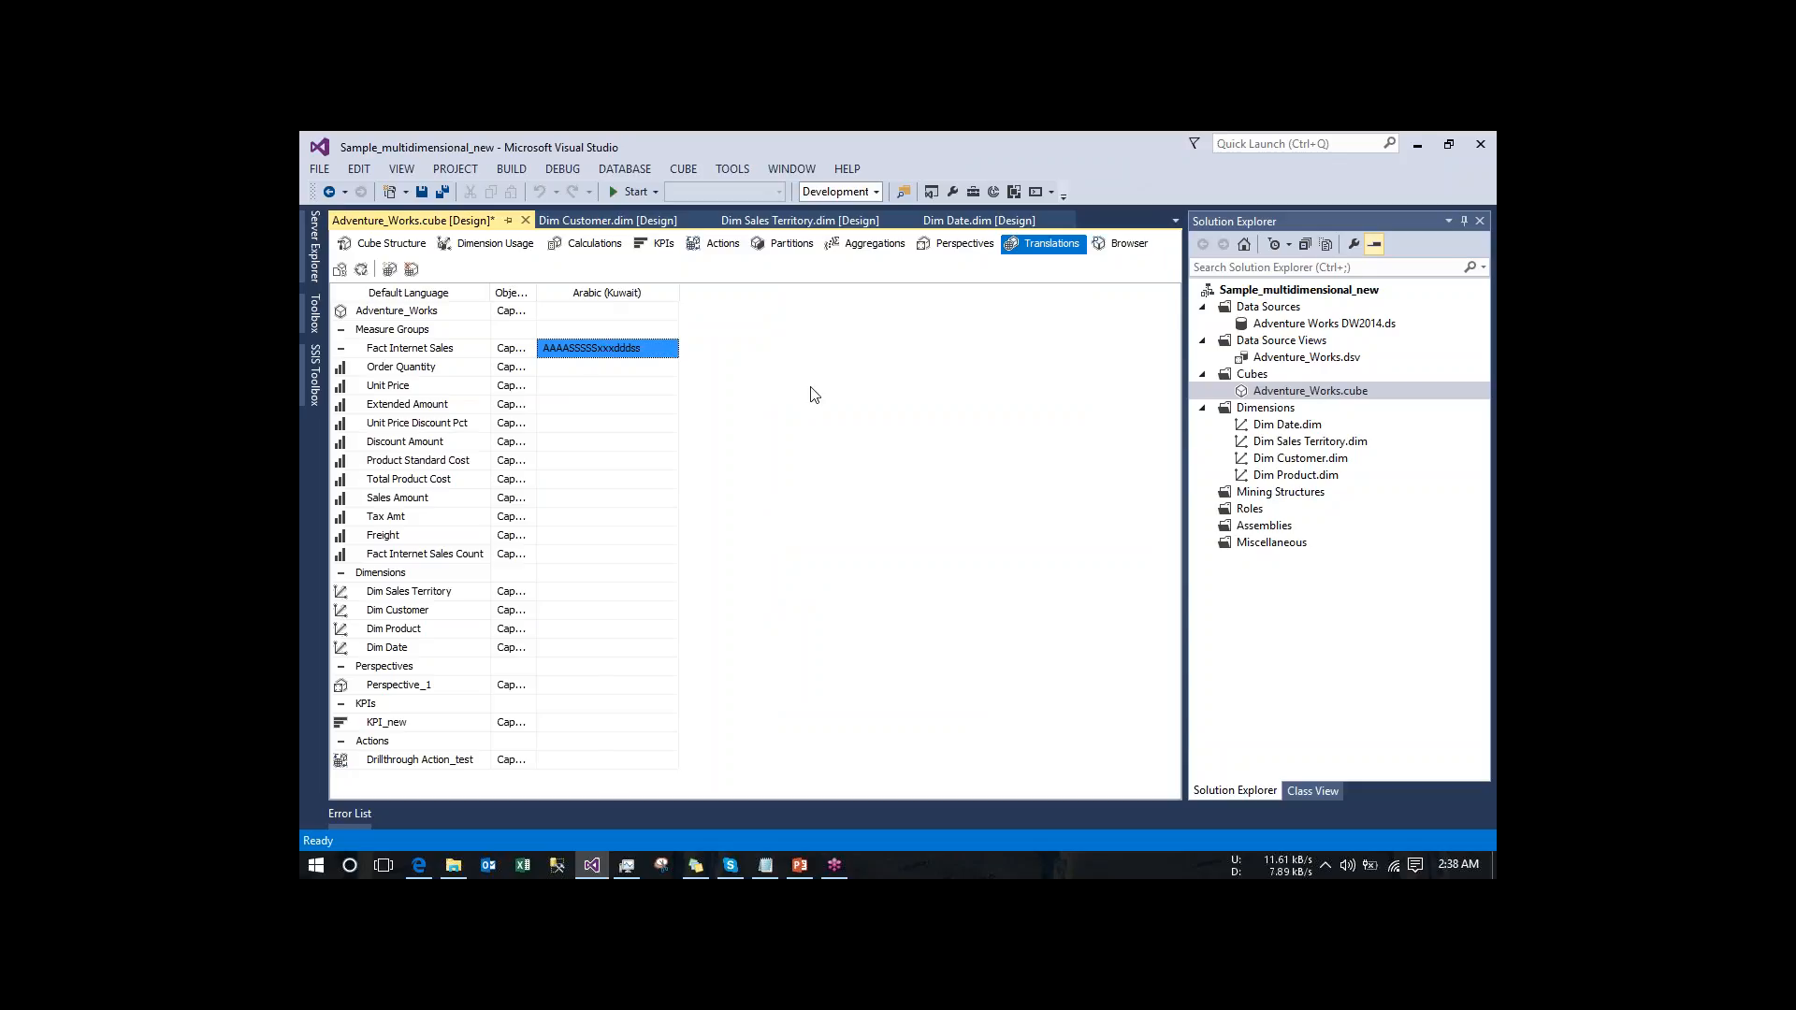
- Enter "test arabic" as the Arabic (Kuwait) caption of the Dim Sales Territory dimension
{"action": "left_click", "coordinate": [577, 599]}
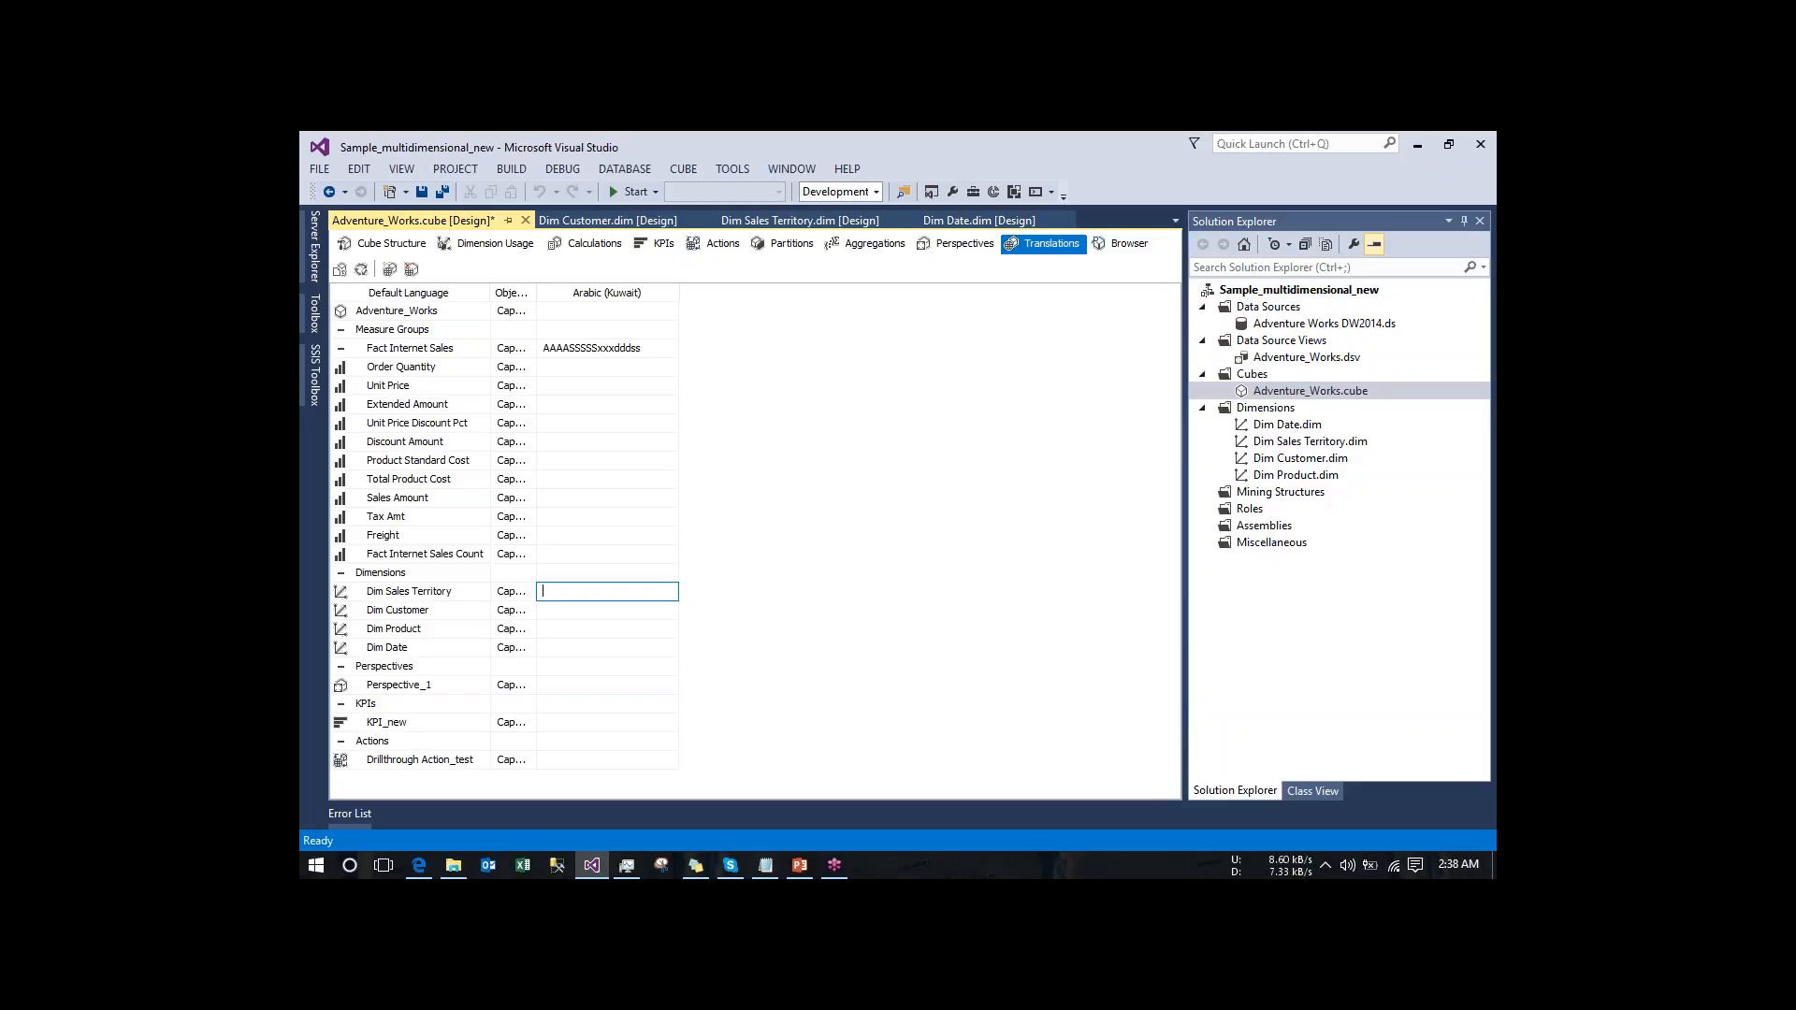
{"action": "type", "text": "test arabic"}
{"action": "key", "text": "Return"}
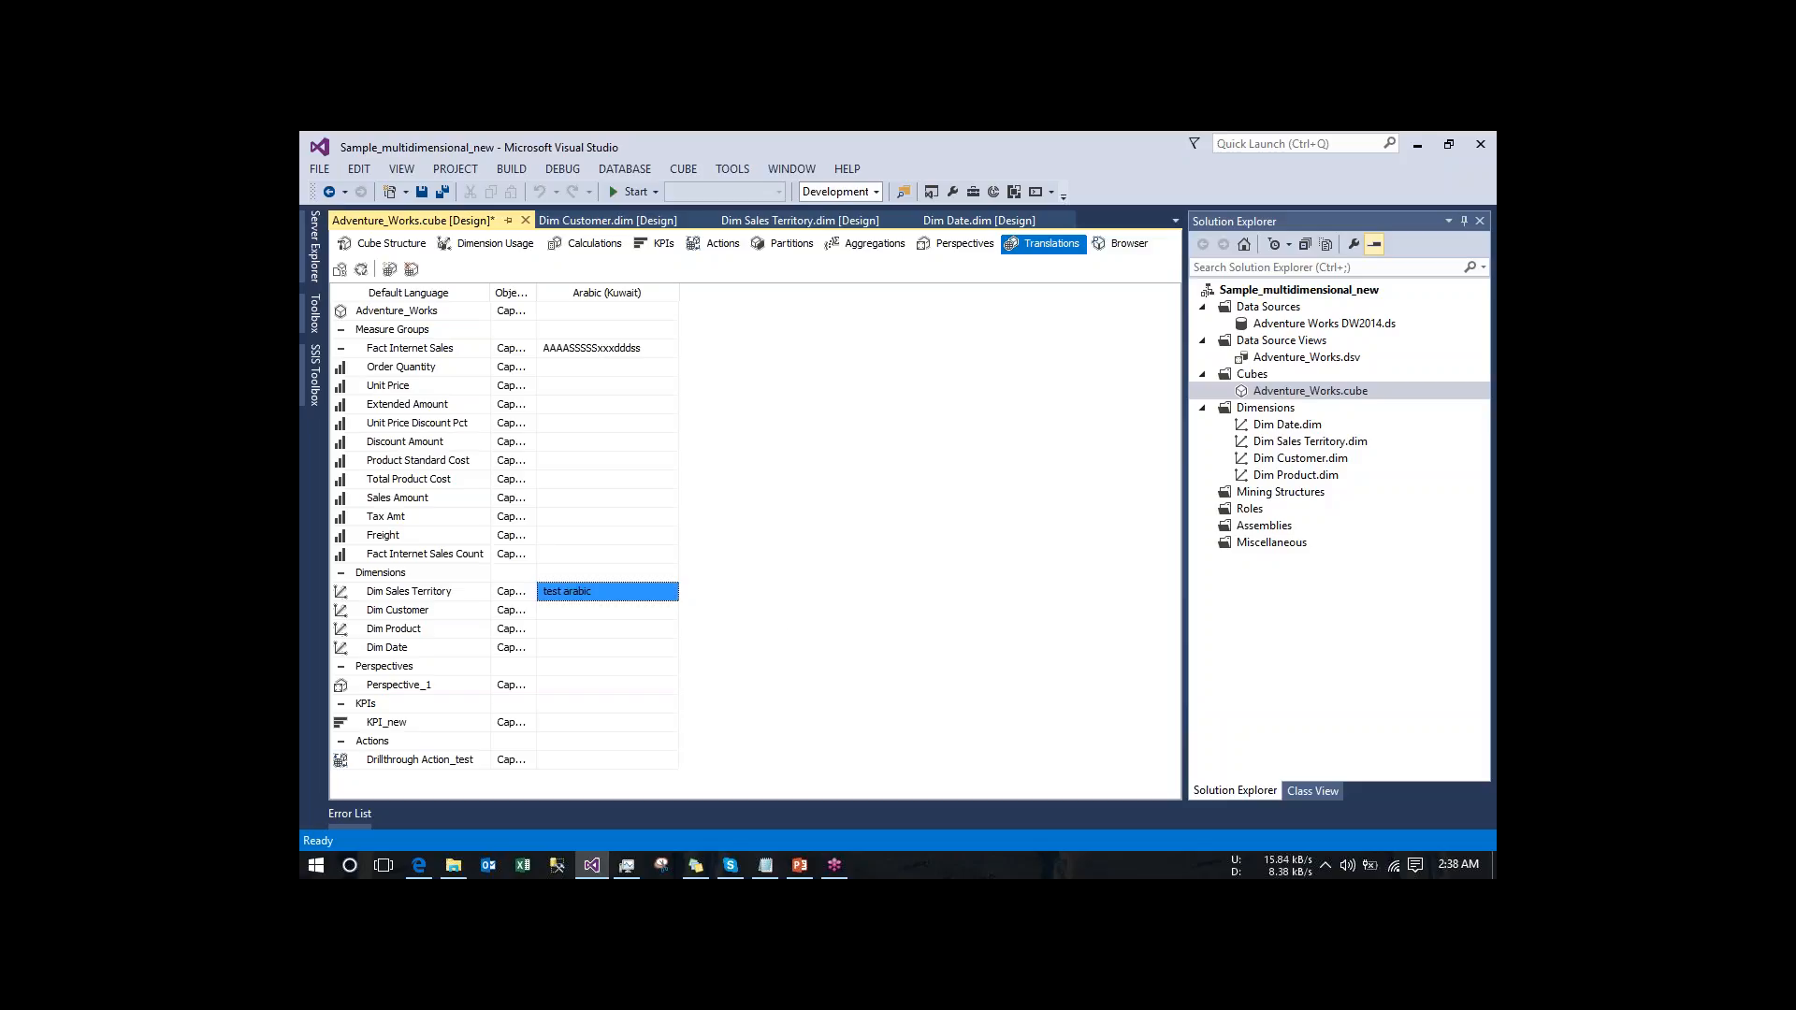
- Build and deploy the project, overwriting the server database, and run a full process of the Adventure_Works cube
{"action": "left_click", "coordinate": [362, 270]}
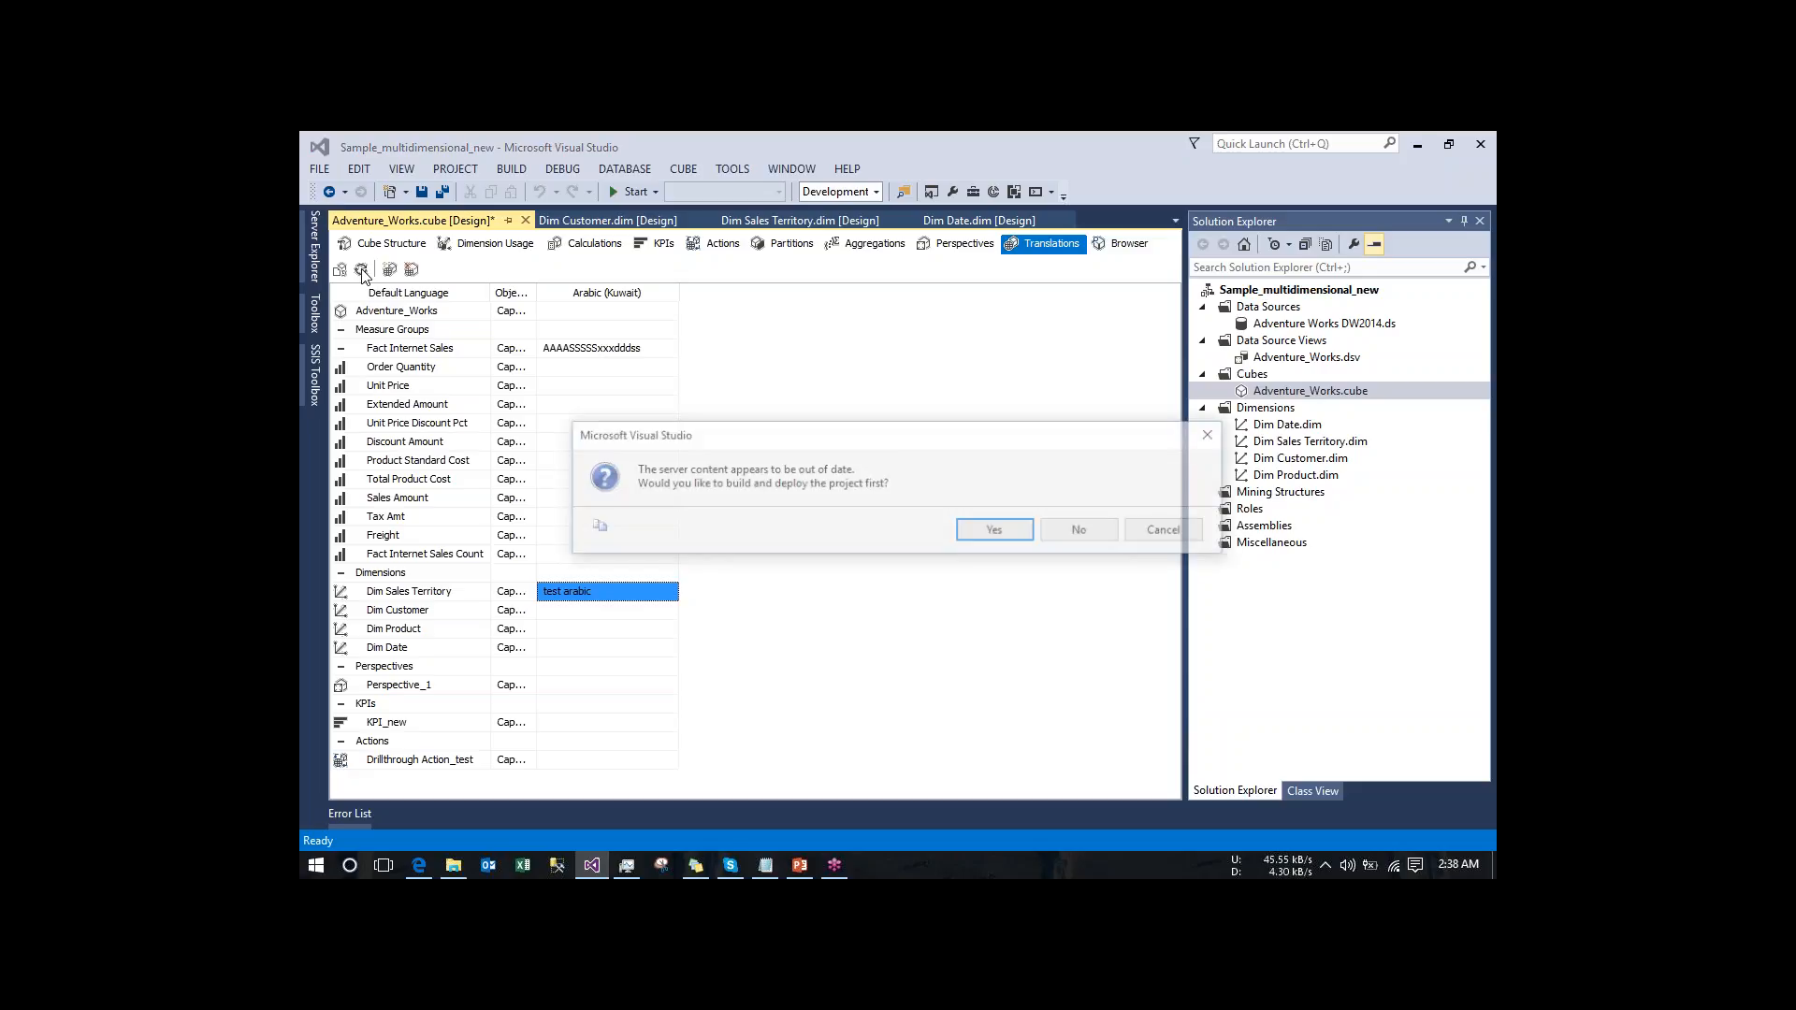
{"action": "key", "text": "Return"}
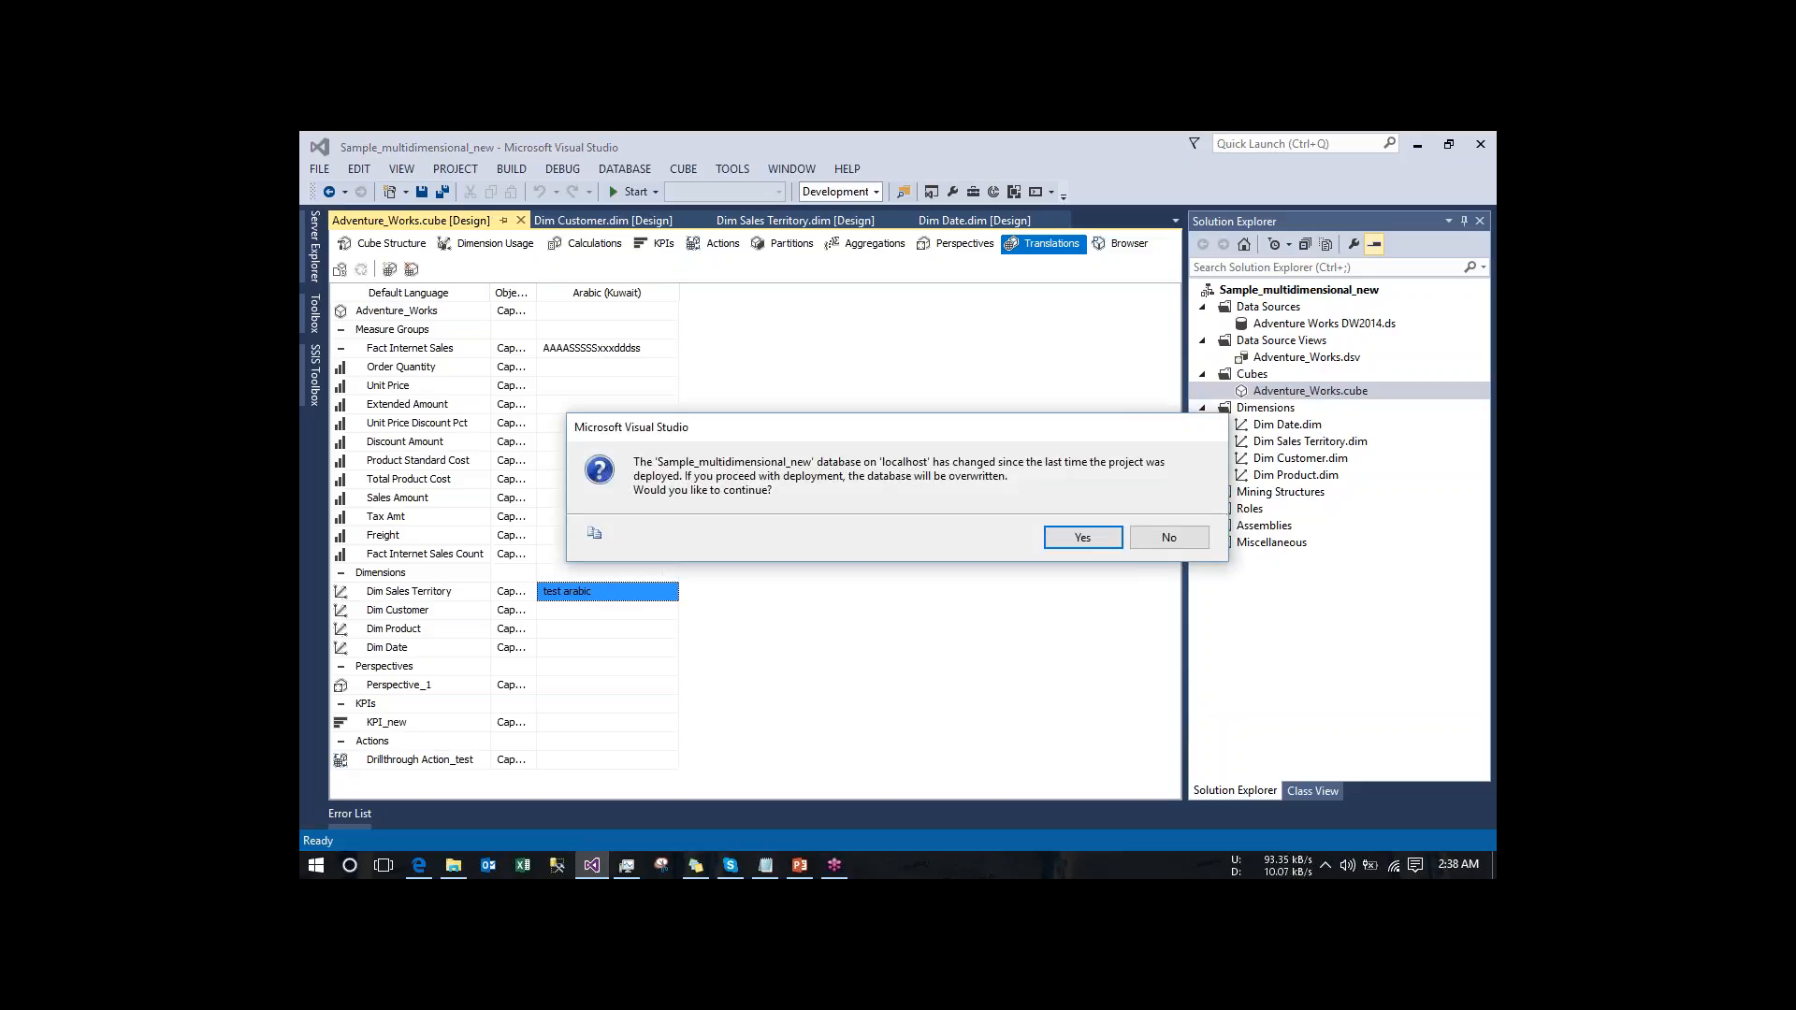
{"action": "left_click", "coordinate": [1062, 541]}
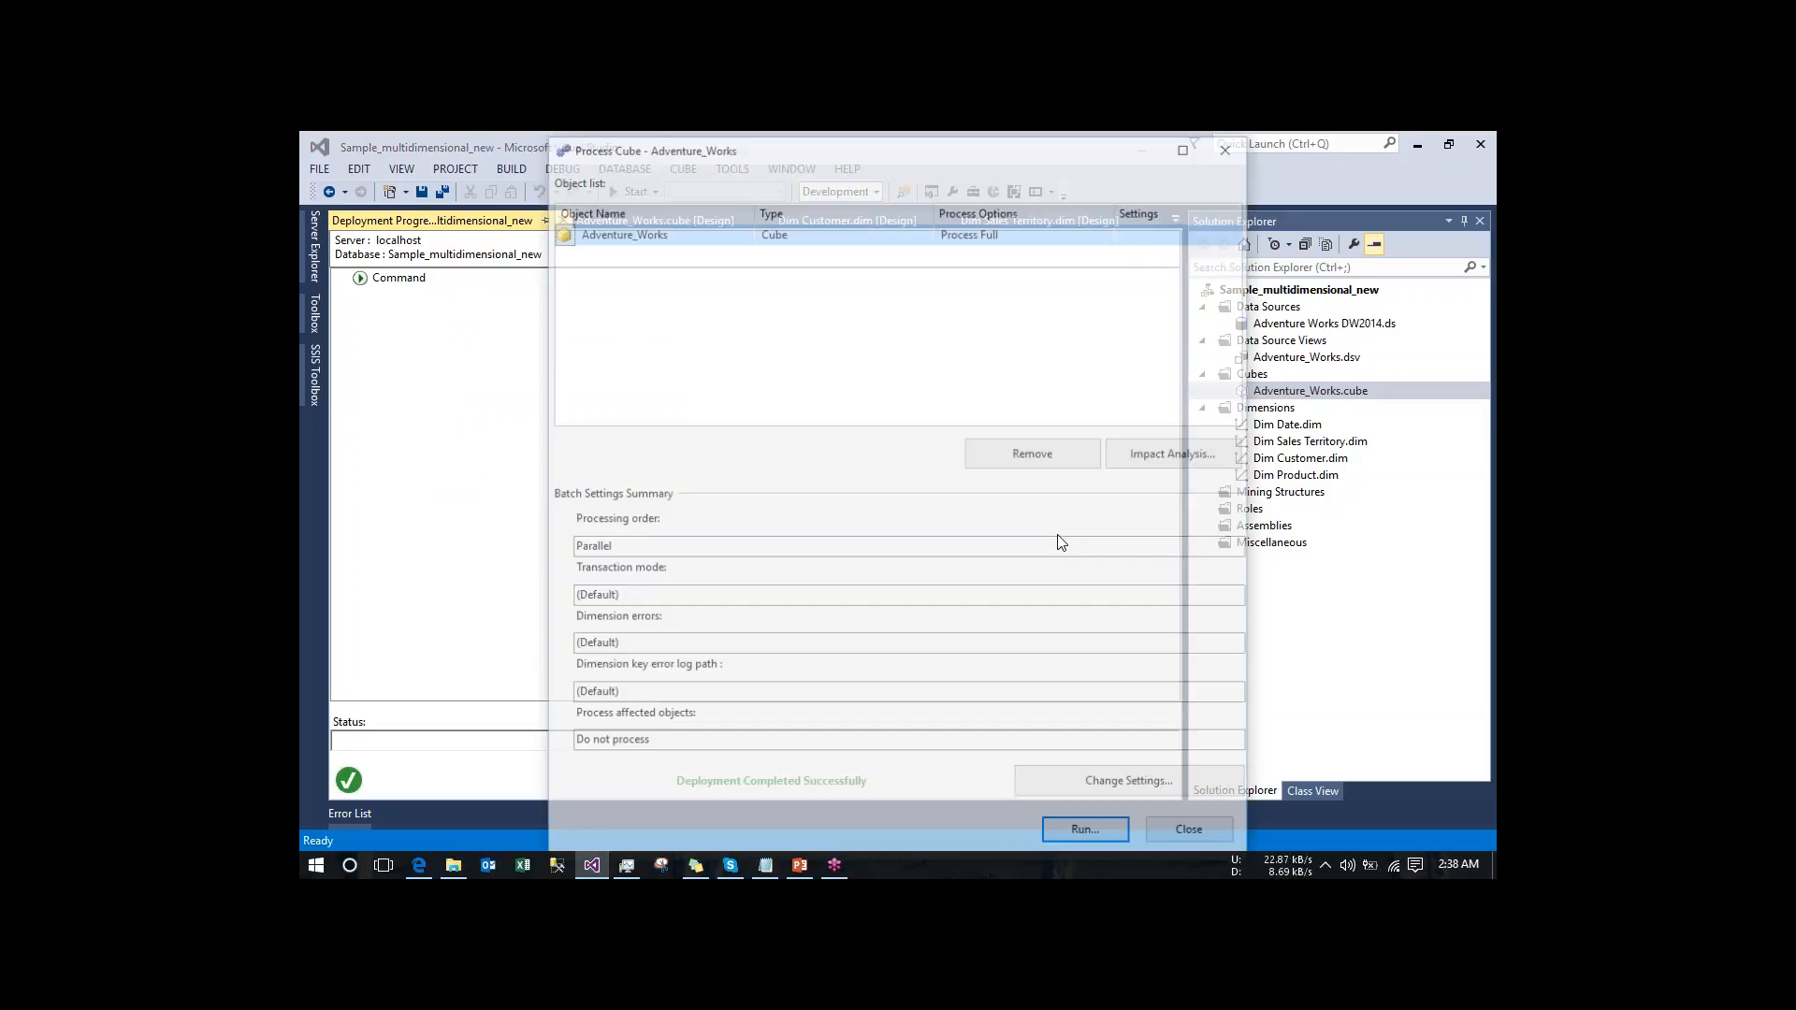
{"action": "left_click", "coordinate": [1087, 836]}
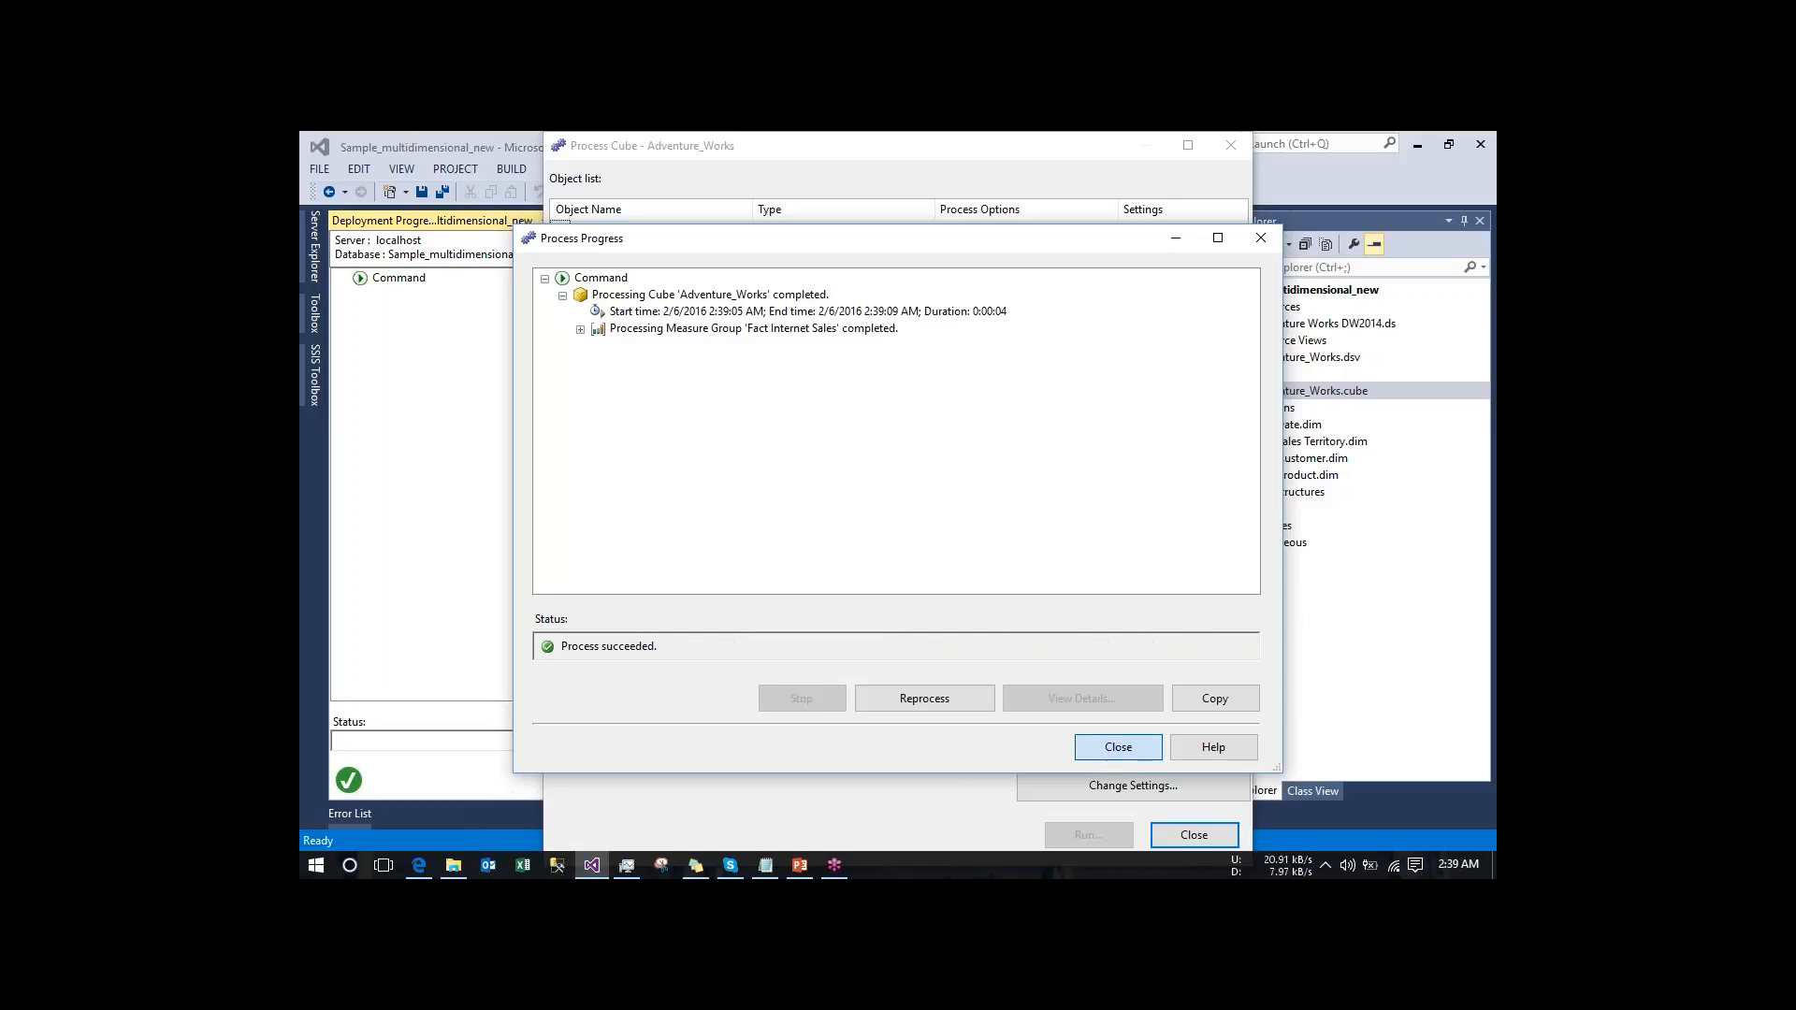
{"action": "left_click", "coordinate": [1113, 748]}
{"action": "left_click", "coordinate": [1177, 835]}
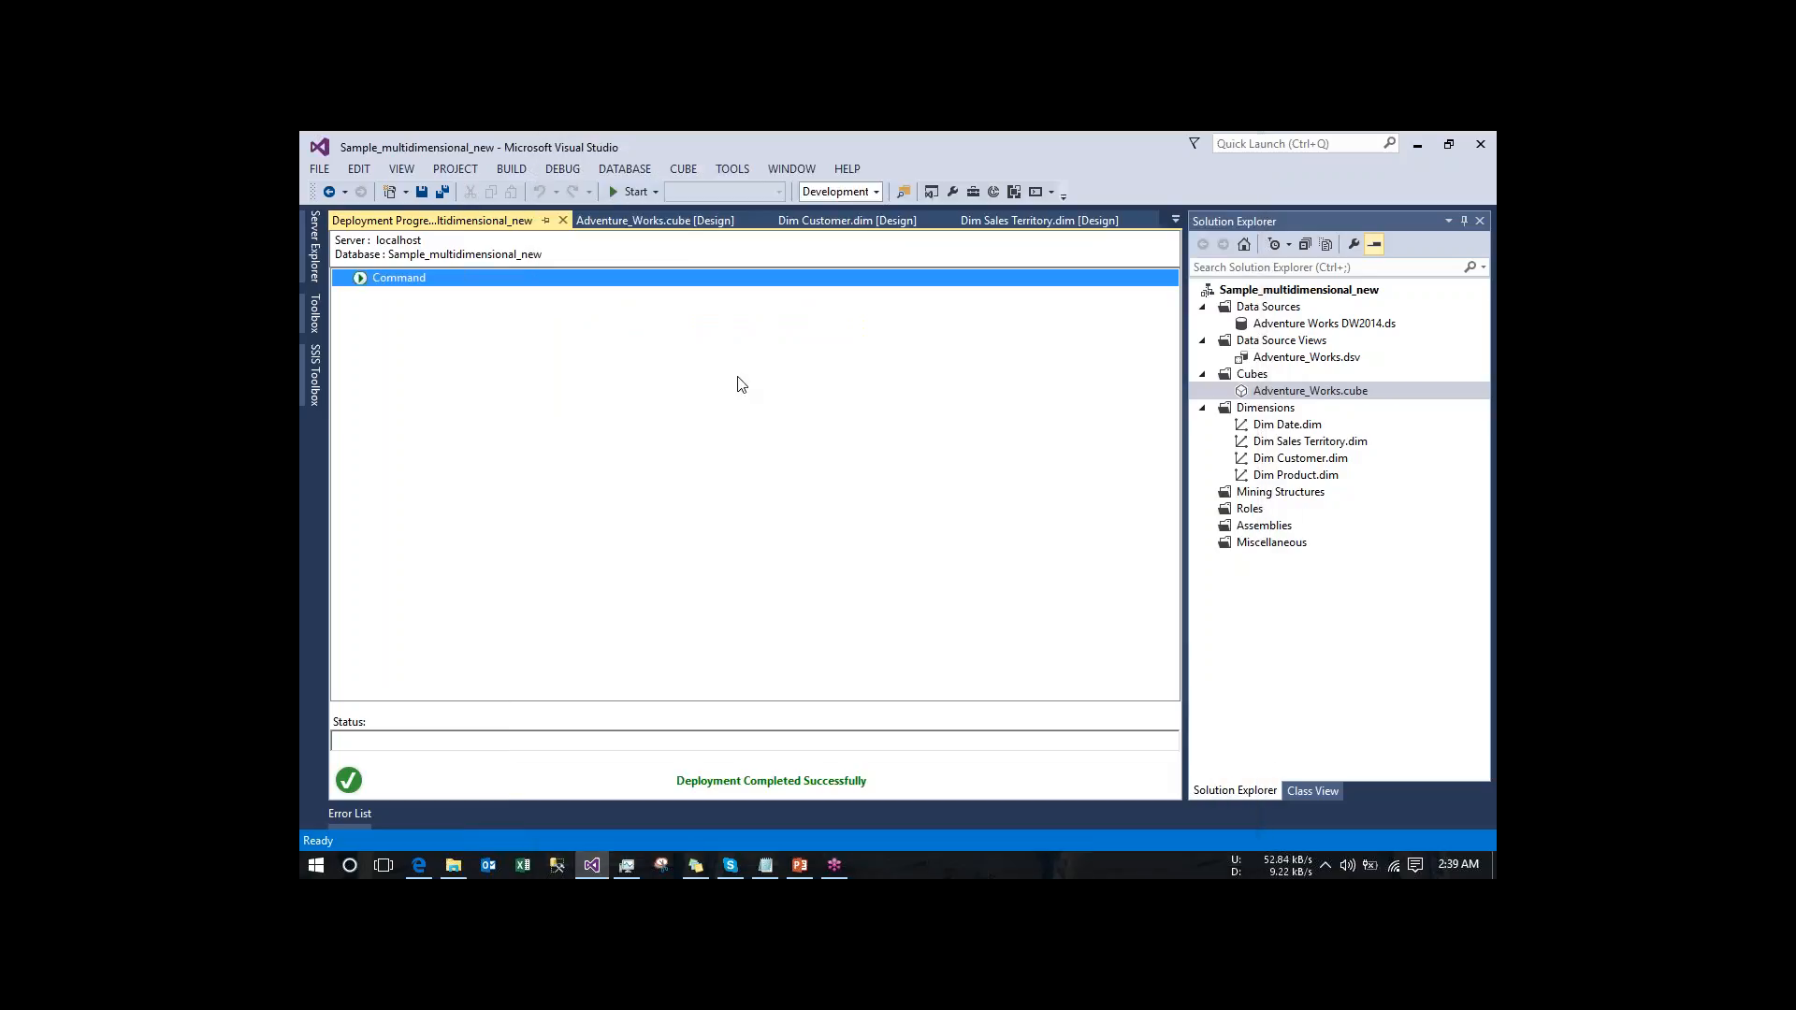
- Reconnect the cube browser, set its language to Arabic (Kuwait), and expand Measures to check the translated measure group caption
{"action": "left_click", "coordinate": [668, 231]}
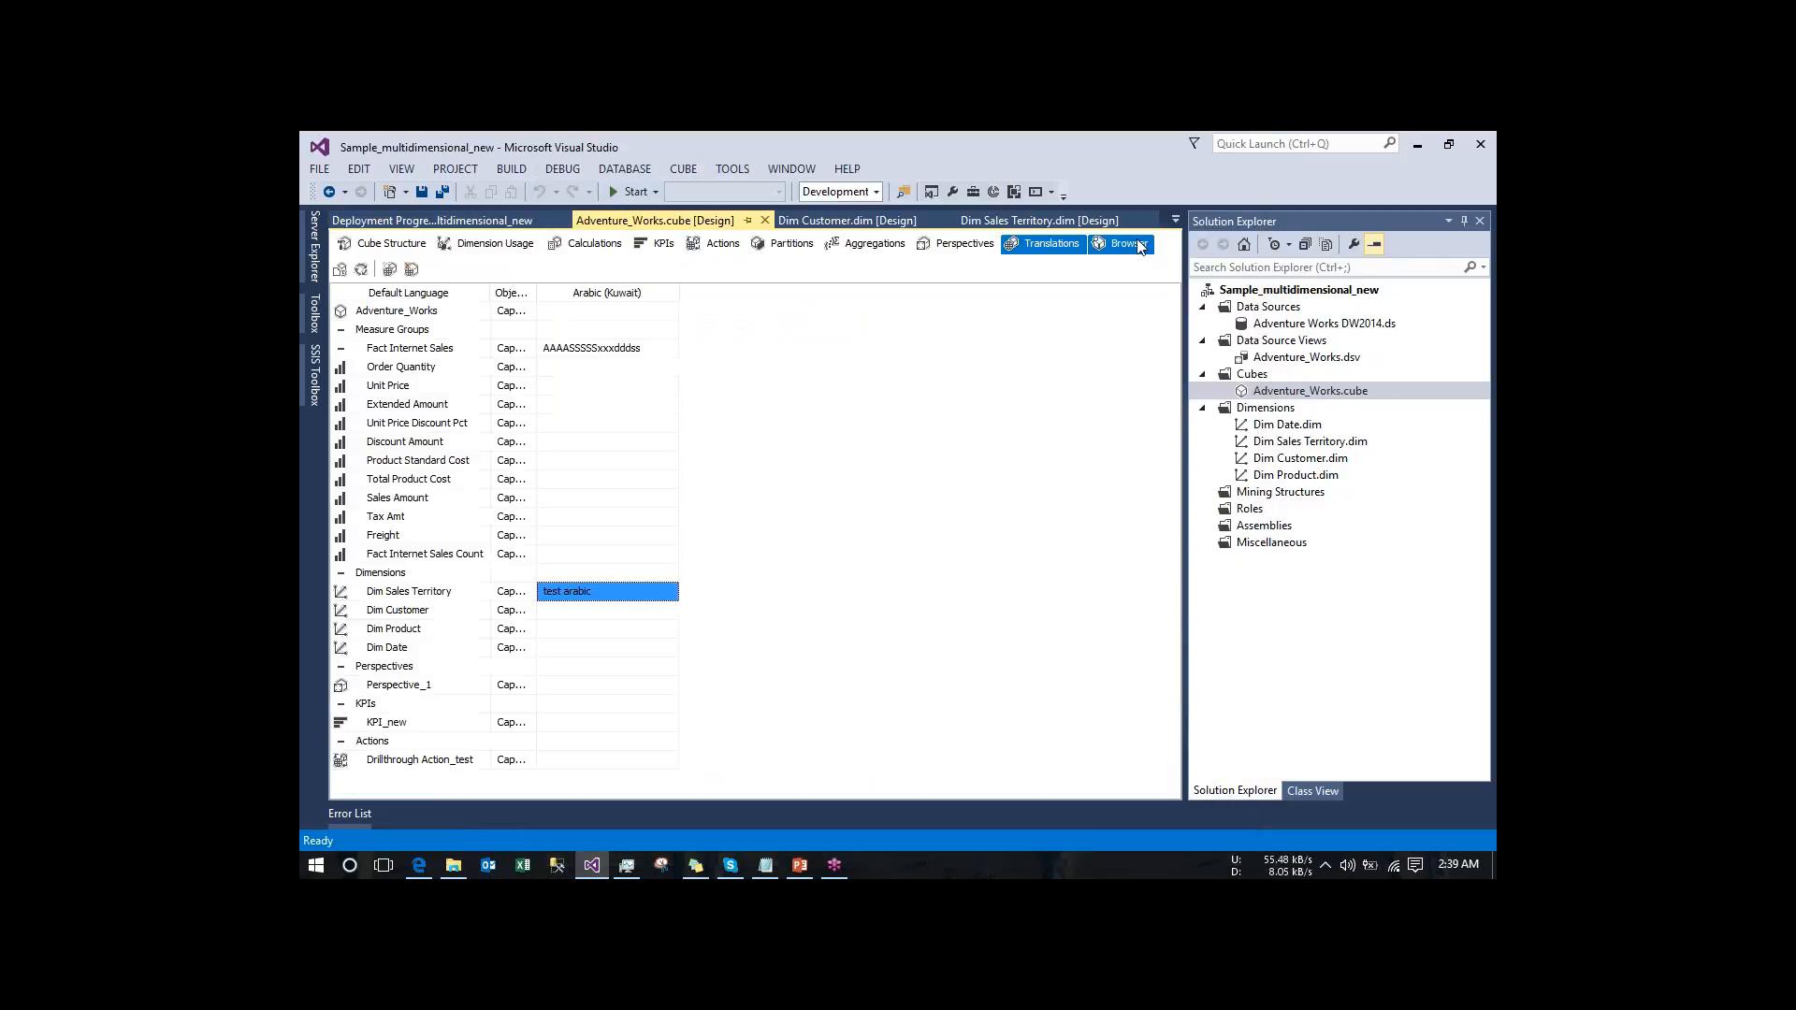
{"action": "left_click", "coordinate": [1128, 244]}
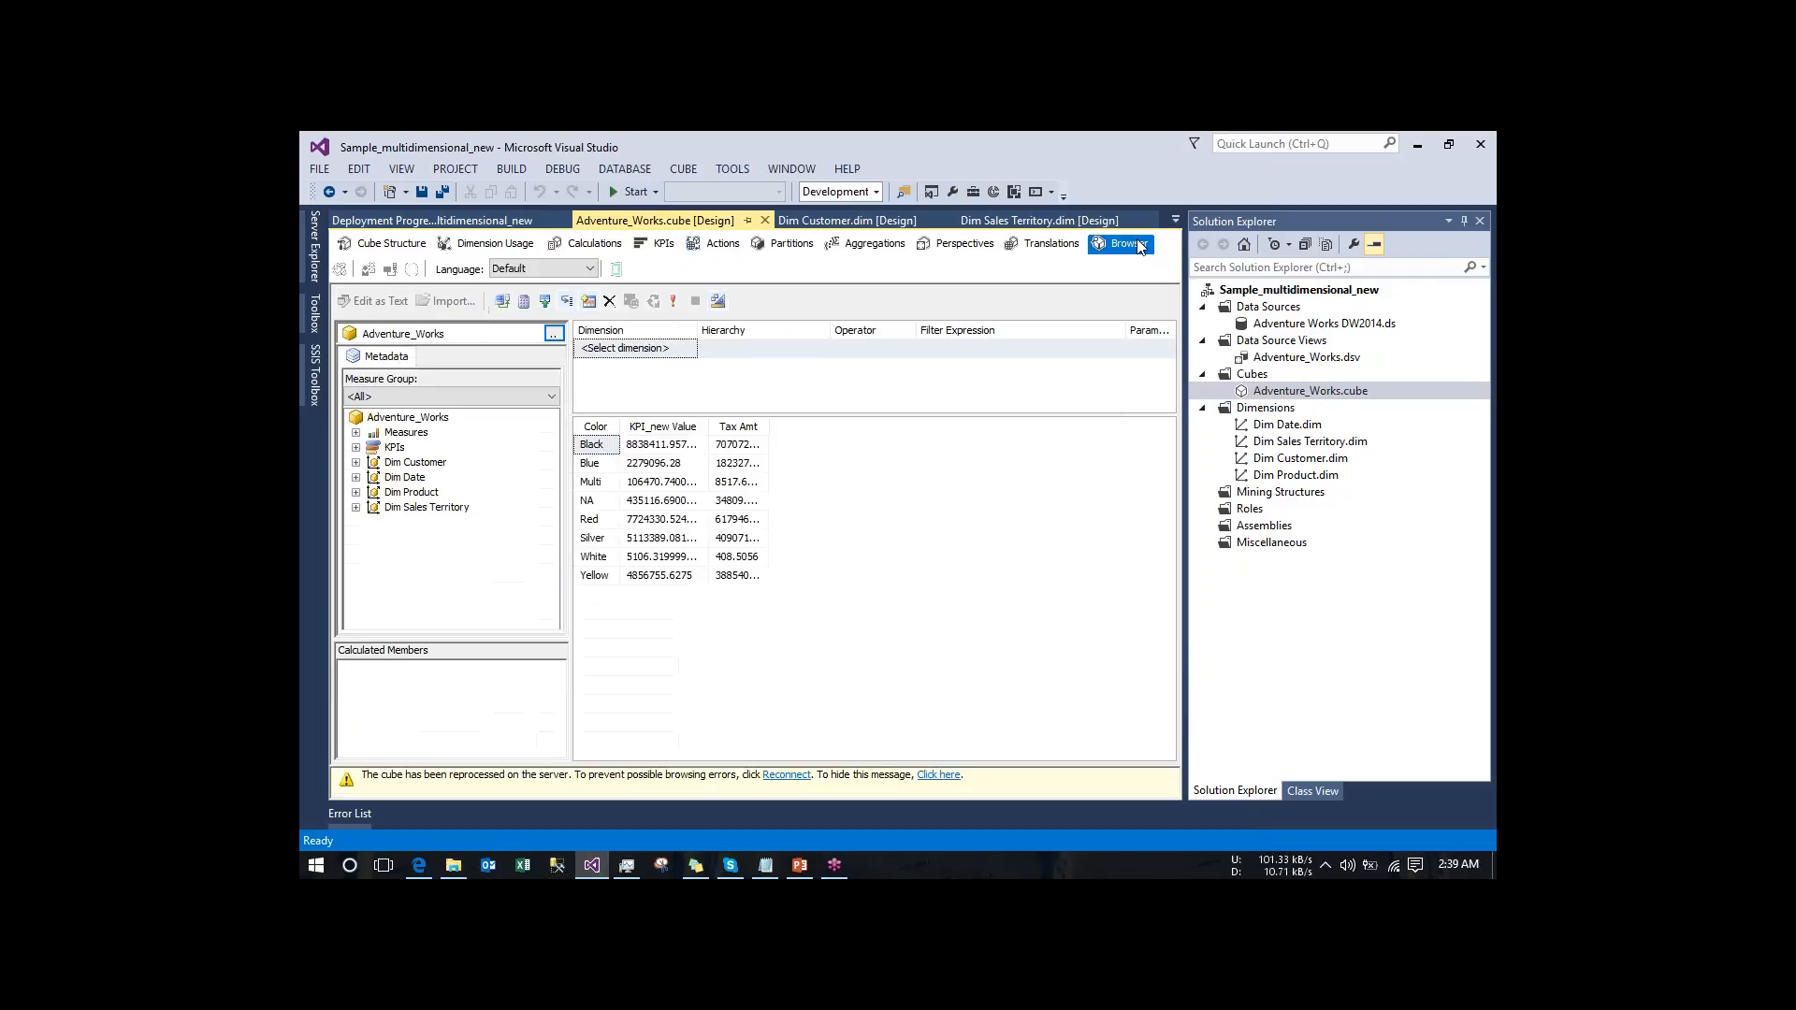
{"action": "left_click", "coordinate": [391, 269]}
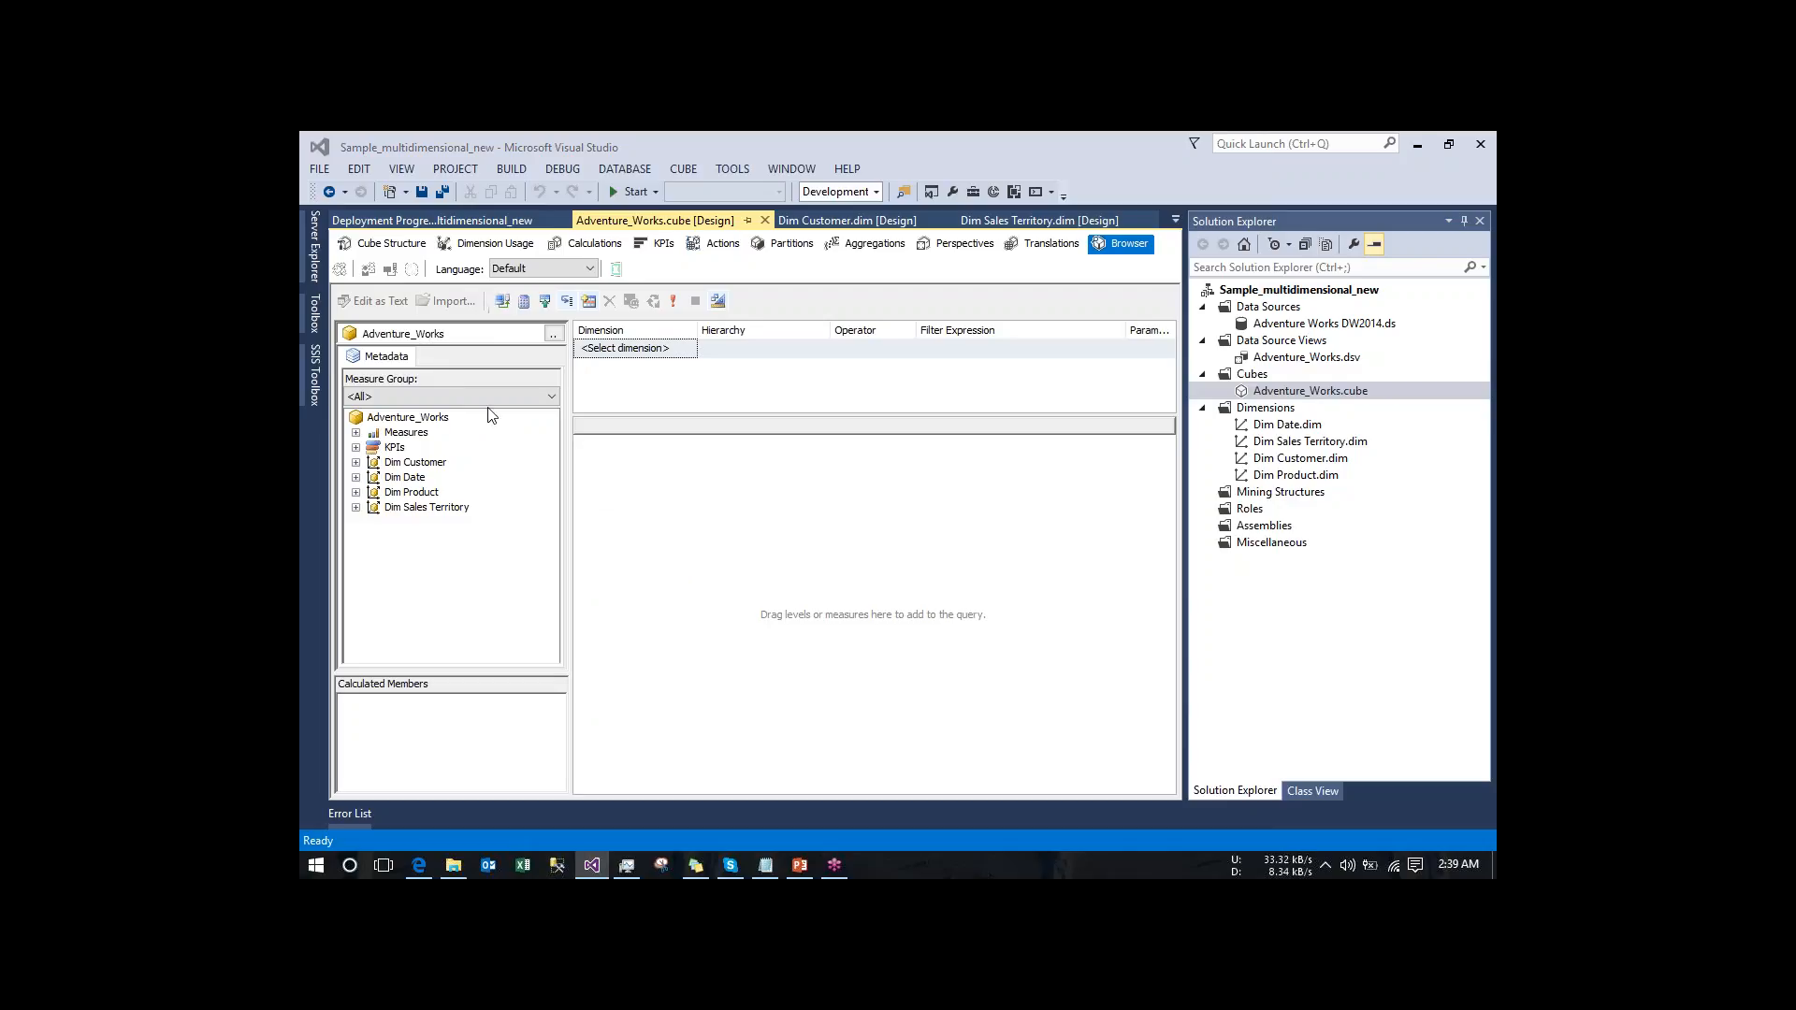
{"action": "left_click", "coordinate": [536, 272]}
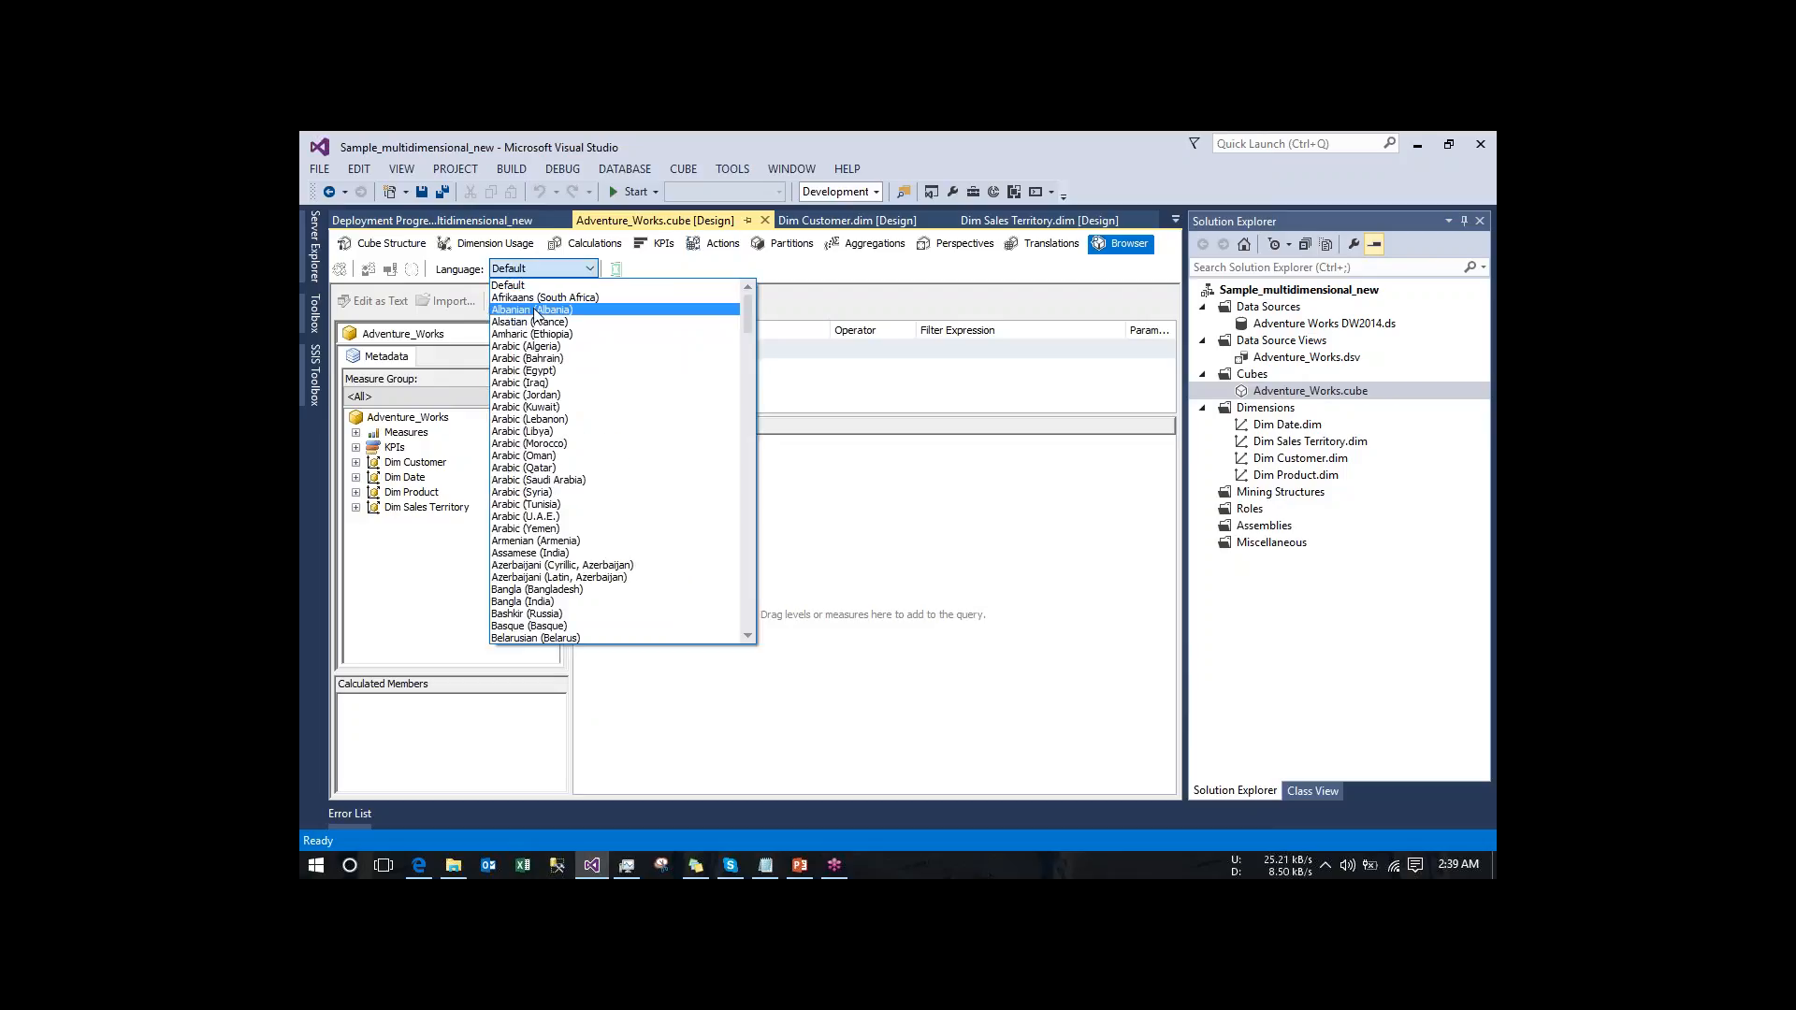
{"action": "left_click", "coordinate": [522, 408]}
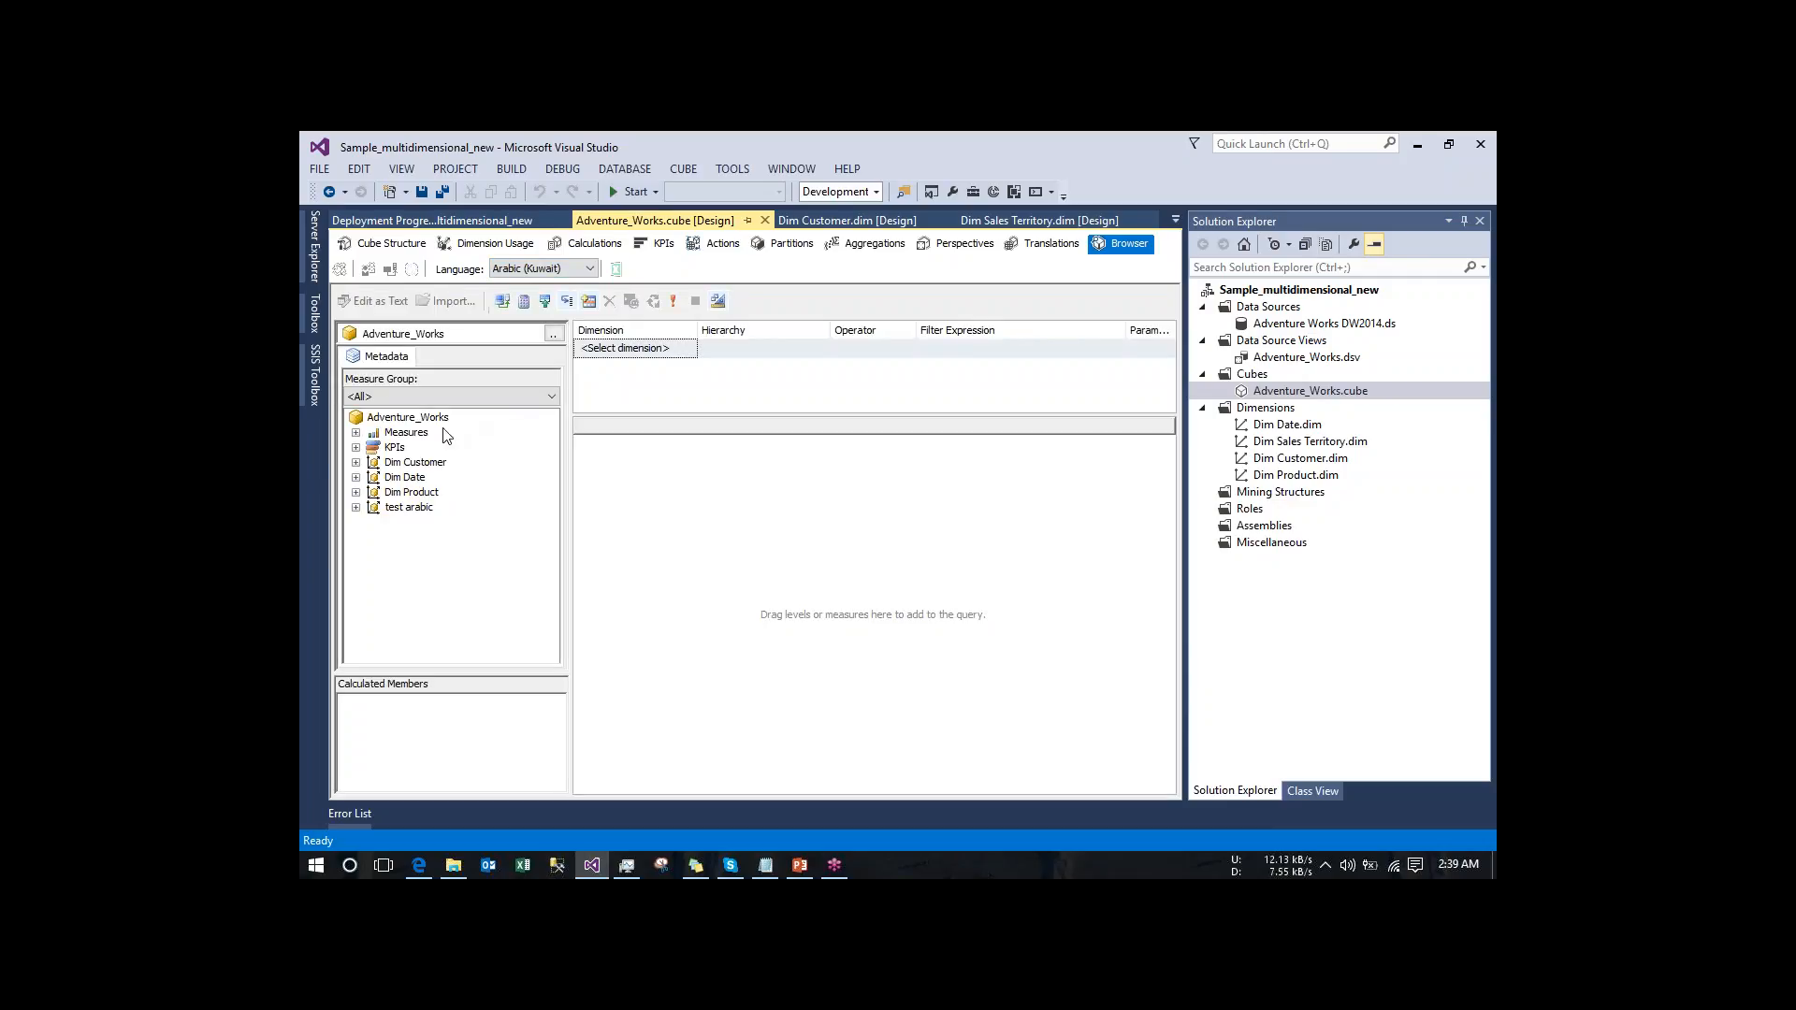
{"action": "left_click", "coordinate": [357, 433]}
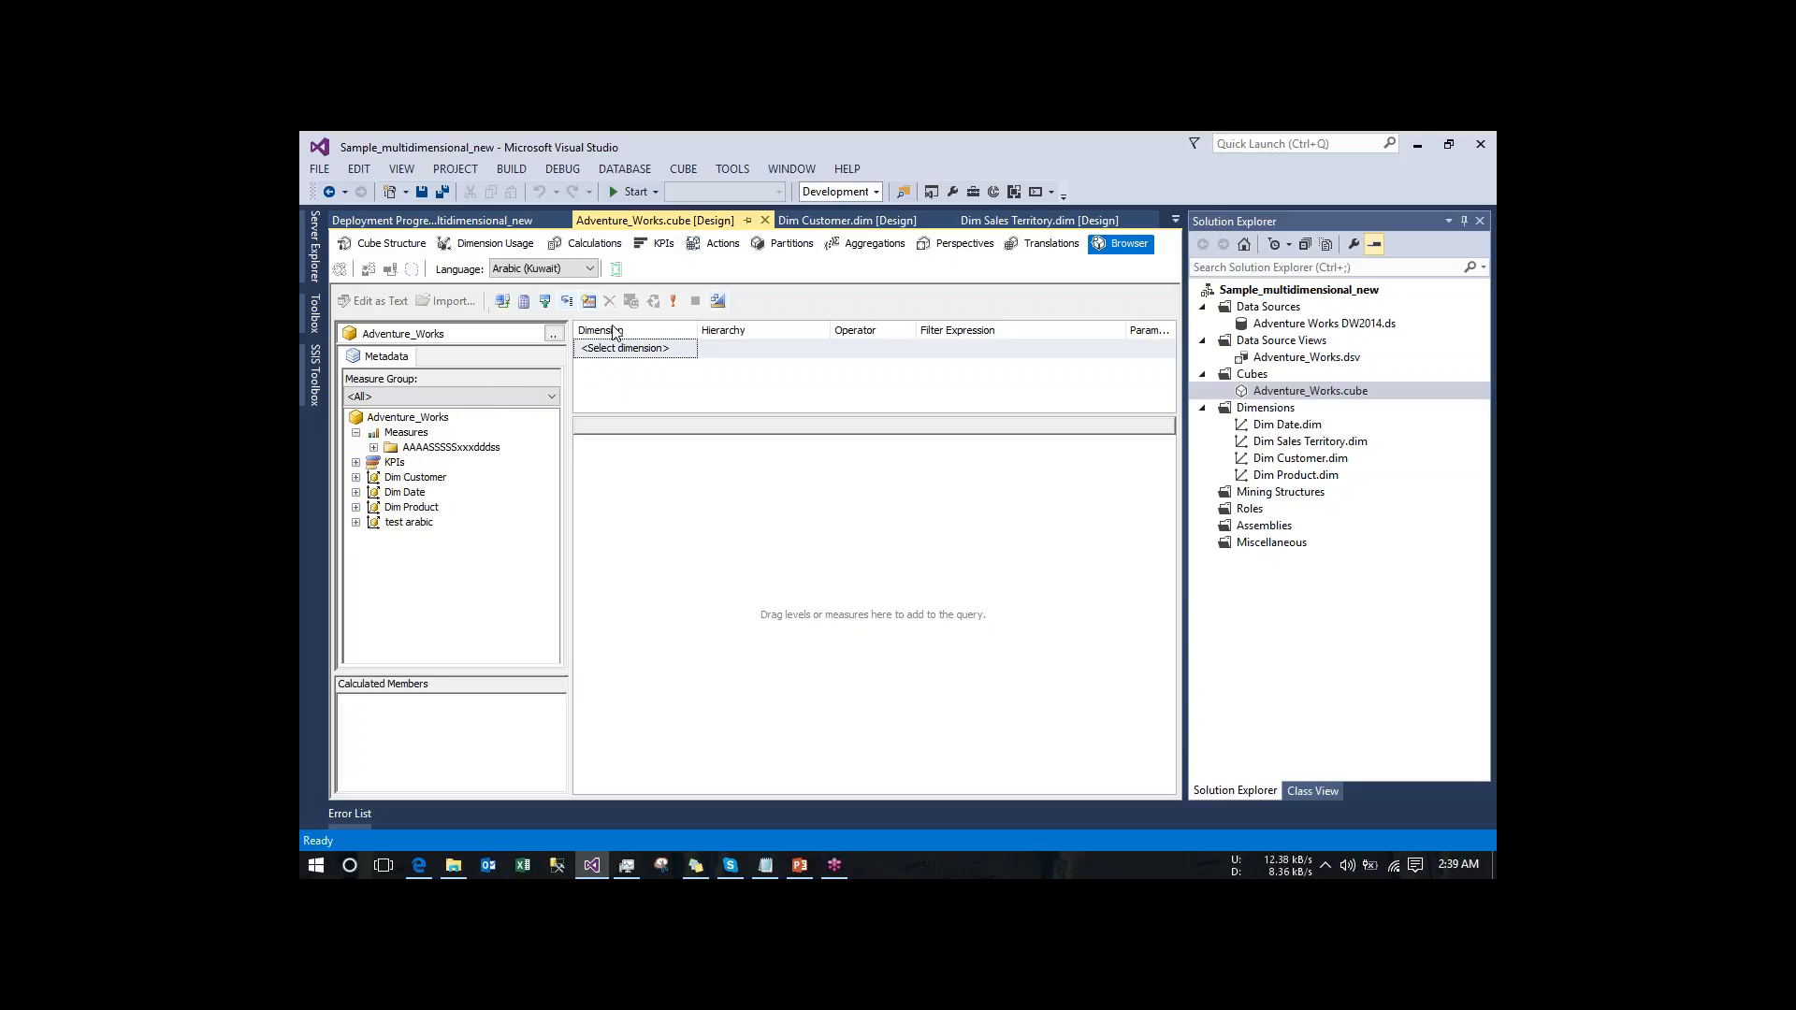
- Compare the translation captions with the cube browser and expand the "test arabic" dimension to view its attributes
{"action": "left_click", "coordinate": [468, 245]}
{"action": "left_click", "coordinate": [1029, 245]}
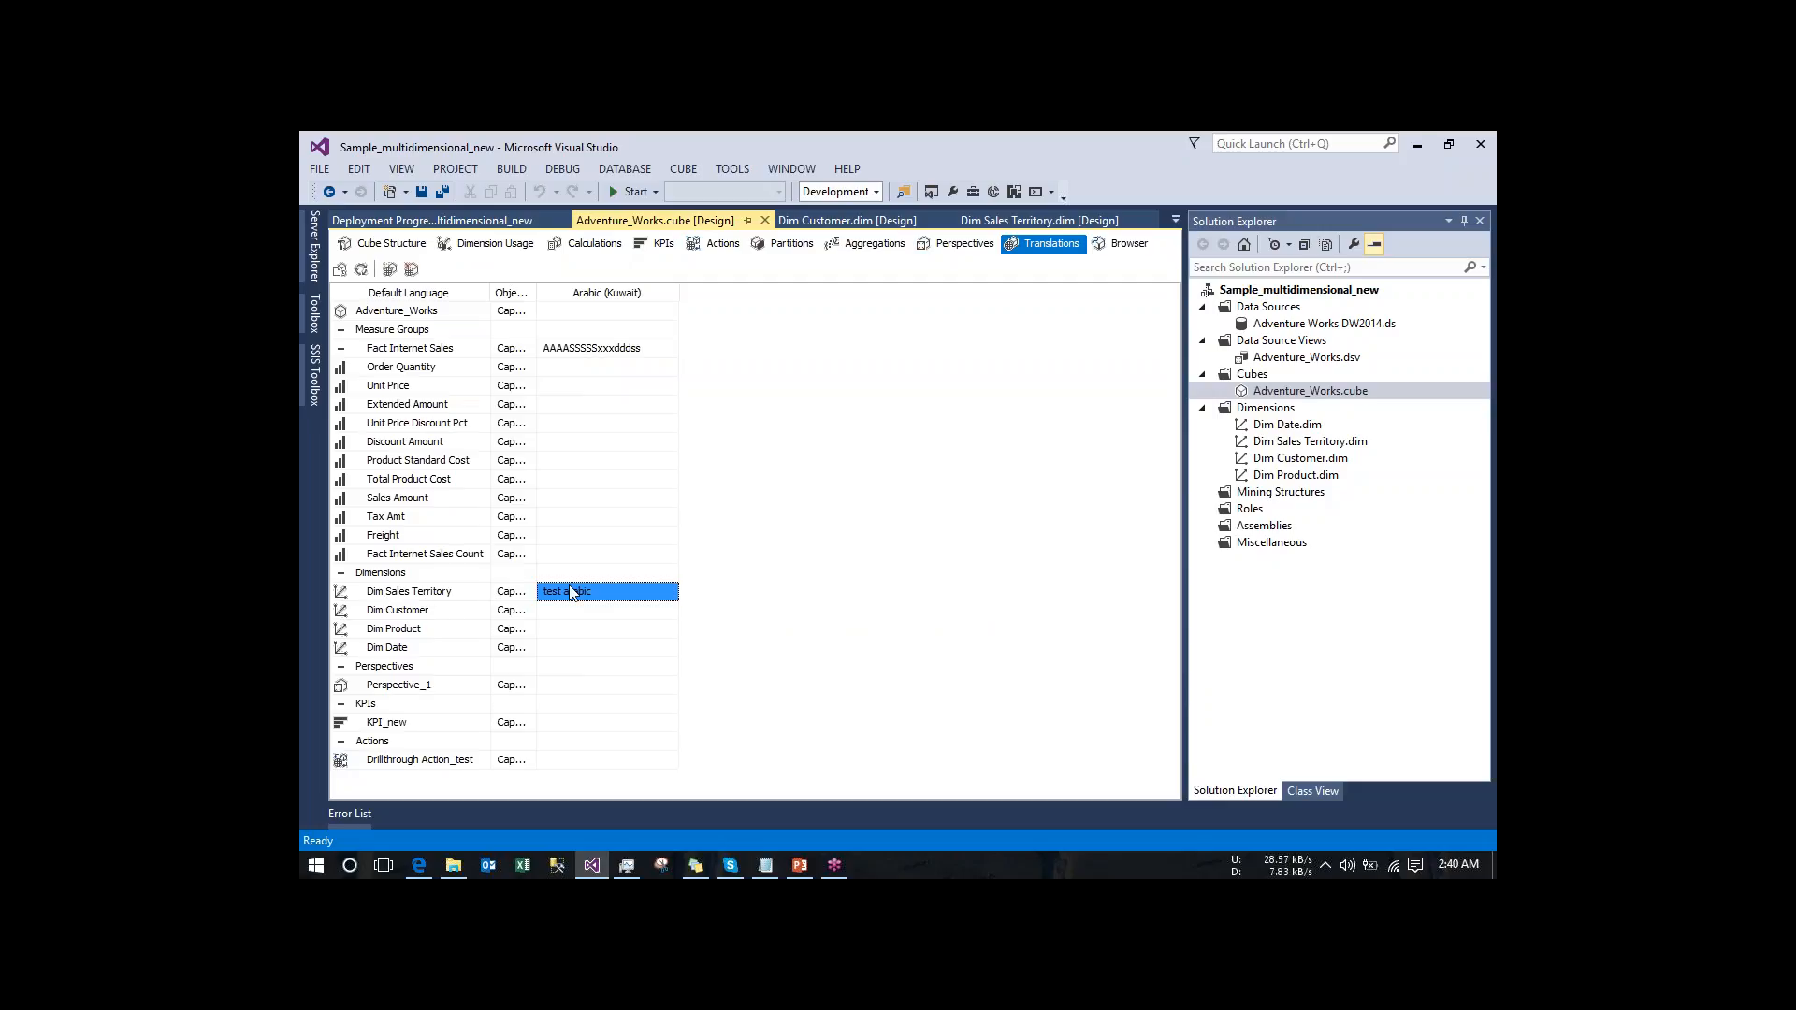
{"action": "left_click", "coordinate": [1125, 245]}
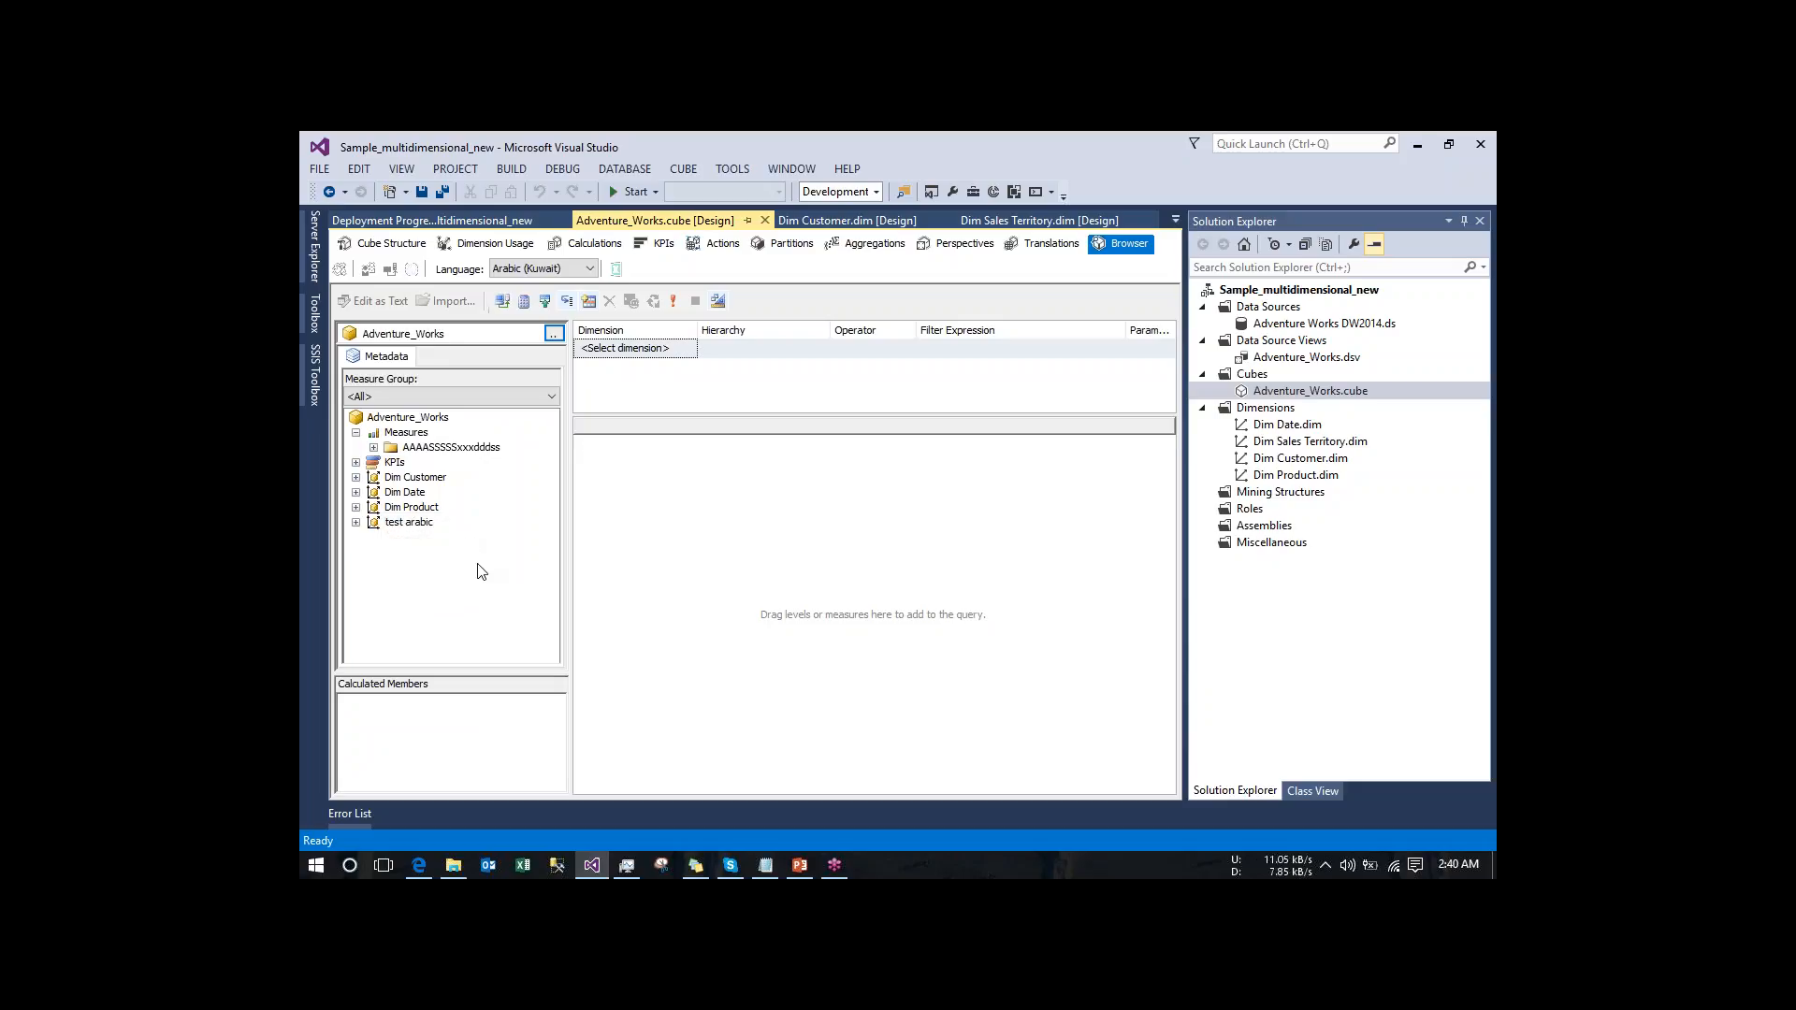
{"action": "left_click", "coordinate": [355, 524]}
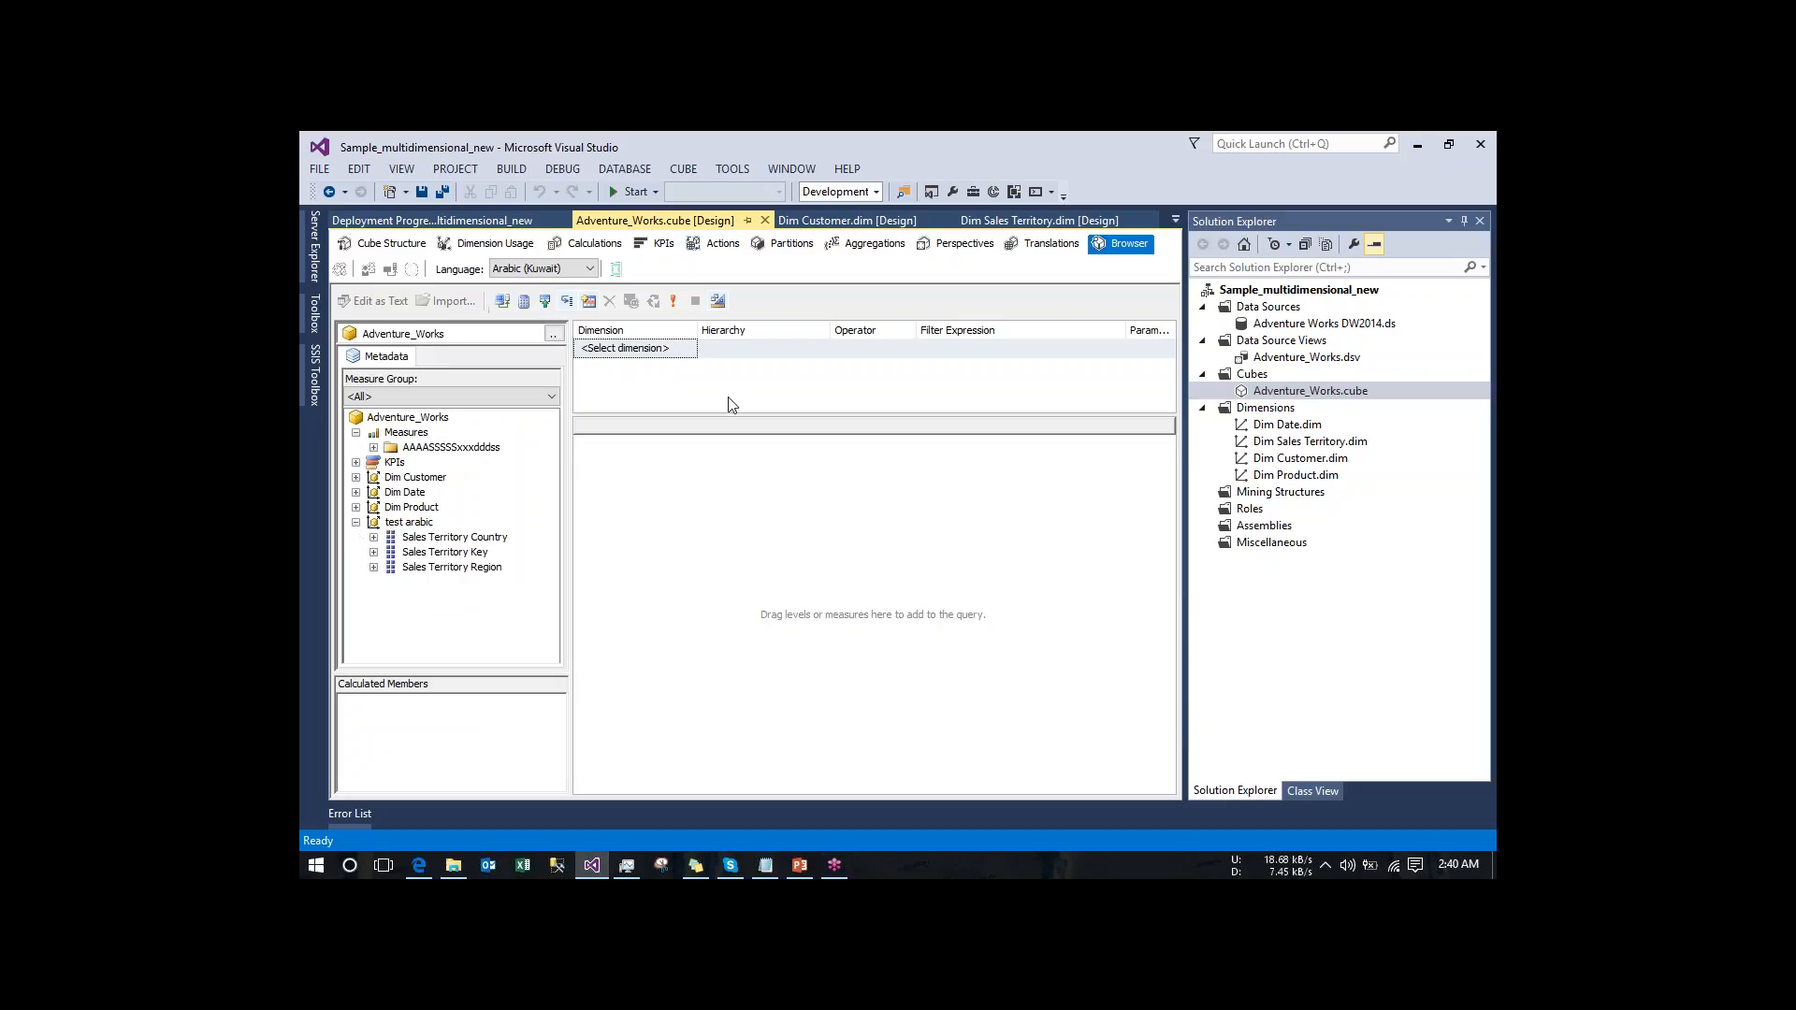
- Change the Arabic (Kuwait) caption of the Fact Internet Sales measure group to test2
{"action": "left_click", "coordinate": [1047, 245]}
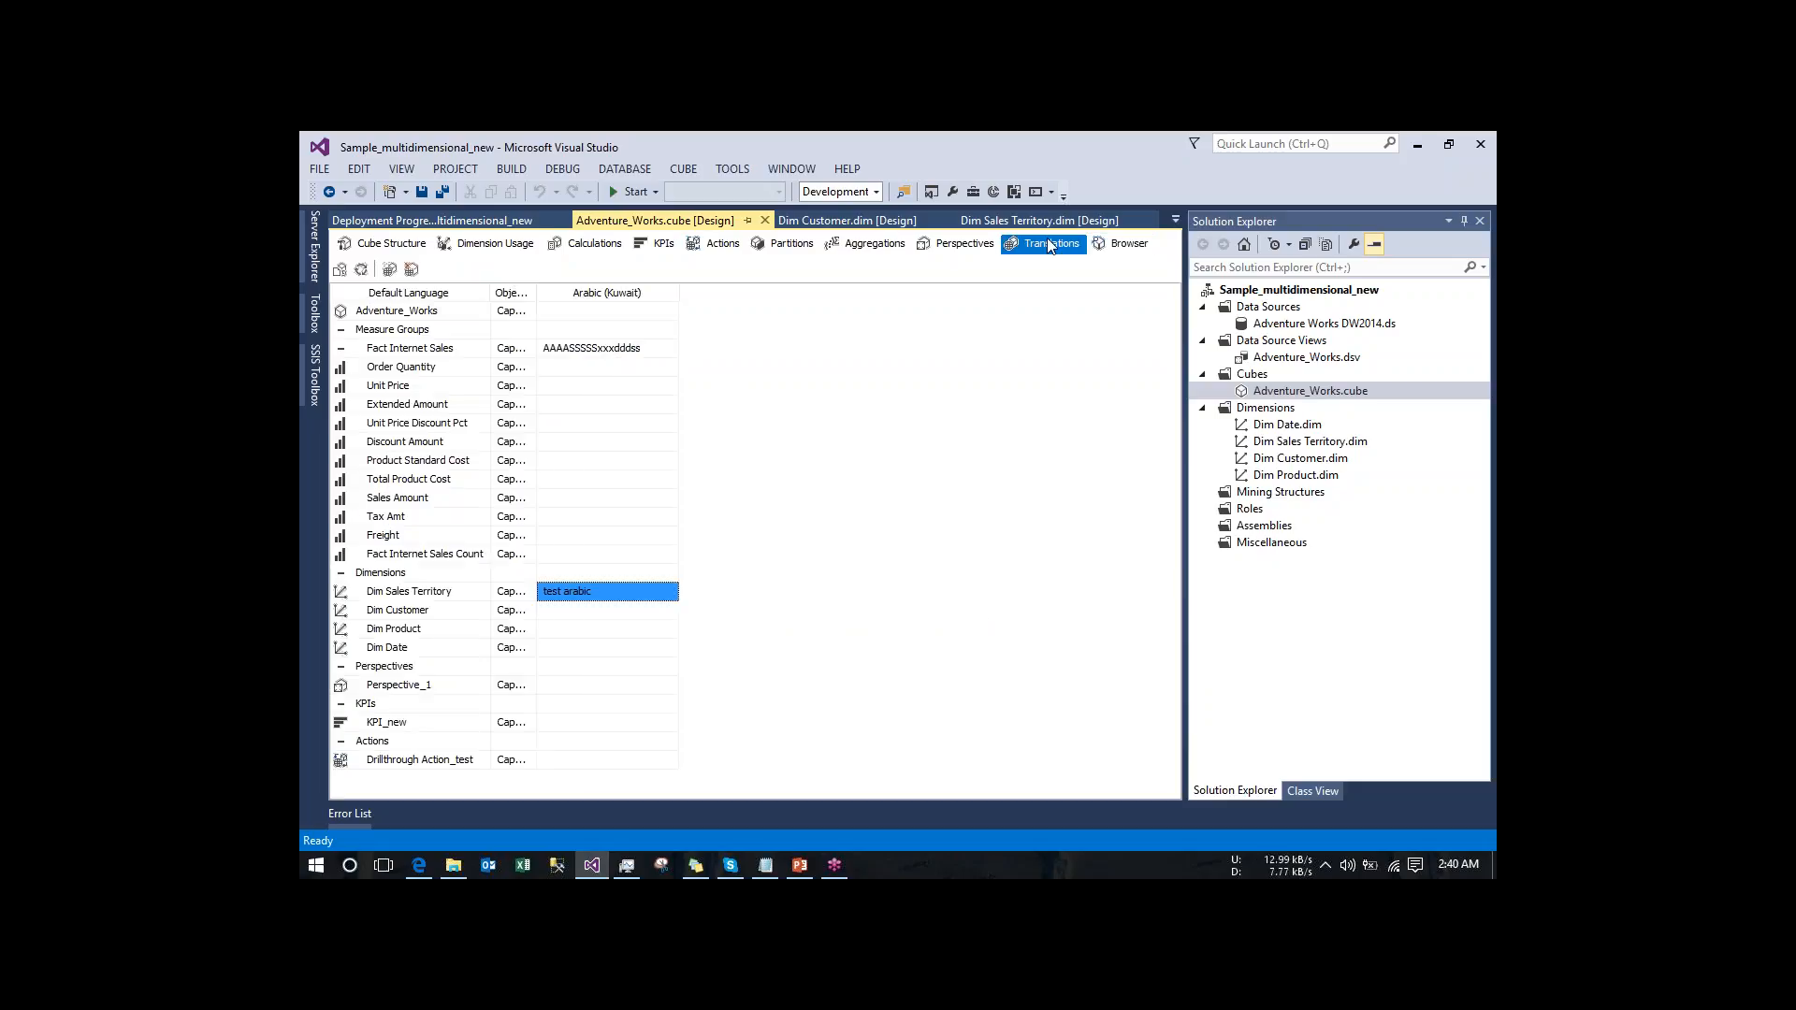
{"action": "left_click", "coordinate": [643, 350]}
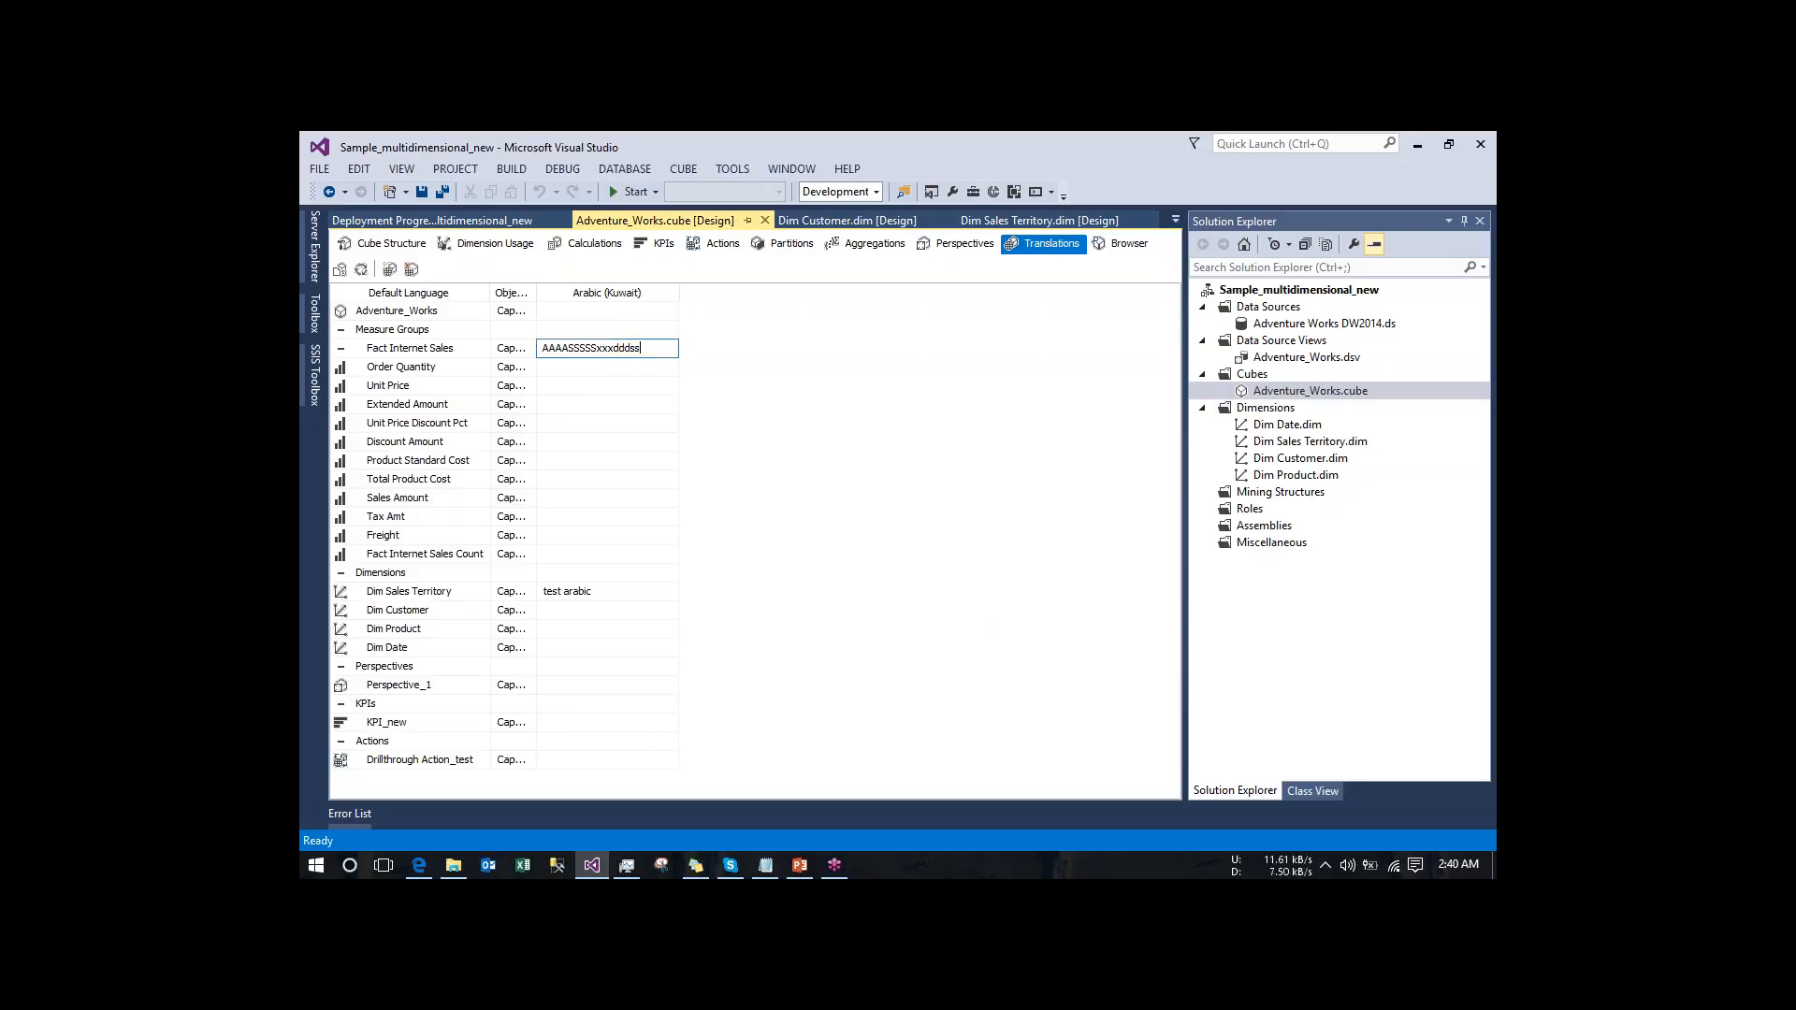
{"action": "key", "text": "BackSpace"}
{"action": "key", "text": "BackSpace"}
{"action": "key", "text": "BackSpace"}
{"action": "key", "text": "BackSpace"}
{"action": "key", "text": "BackSpace"}
{"action": "key", "text": "BackSpace"}
{"action": "key", "text": "BackSpace"}
{"action": "key", "text": "BackSpace"}
{"action": "key", "text": "BackSpace"}
{"action": "key", "text": "BackSpace"}
{"action": "key", "text": "BackSpace"}
{"action": "key", "text": "BackSpace"}
{"action": "key", "text": "BackSpace"}
{"action": "key", "text": "BackSpace"}
{"action": "key", "text": "BackSpace"}
{"action": "key", "text": "BackSpace"}
{"action": "type", "text": "test2"}
{"action": "key", "text": "Return"}
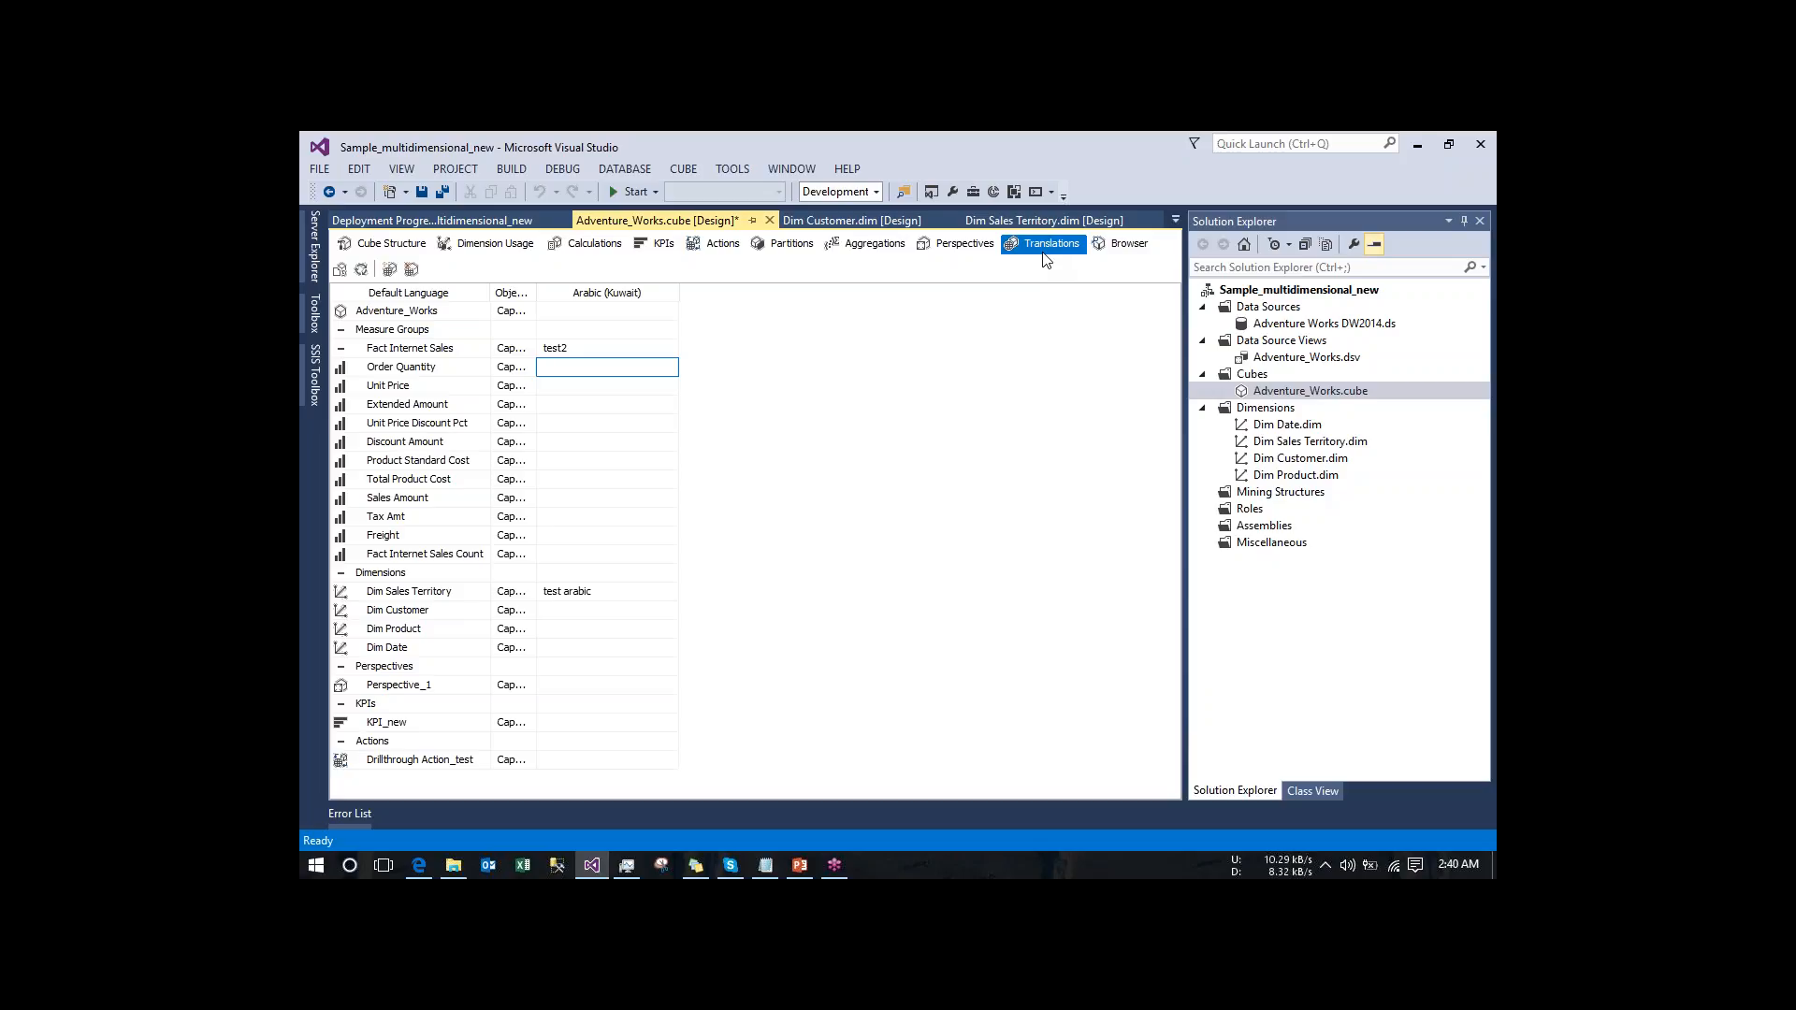
- Open the cube browser and set its language to Dutch (Belgium) to check the default captions
{"action": "left_click", "coordinate": [1122, 245]}
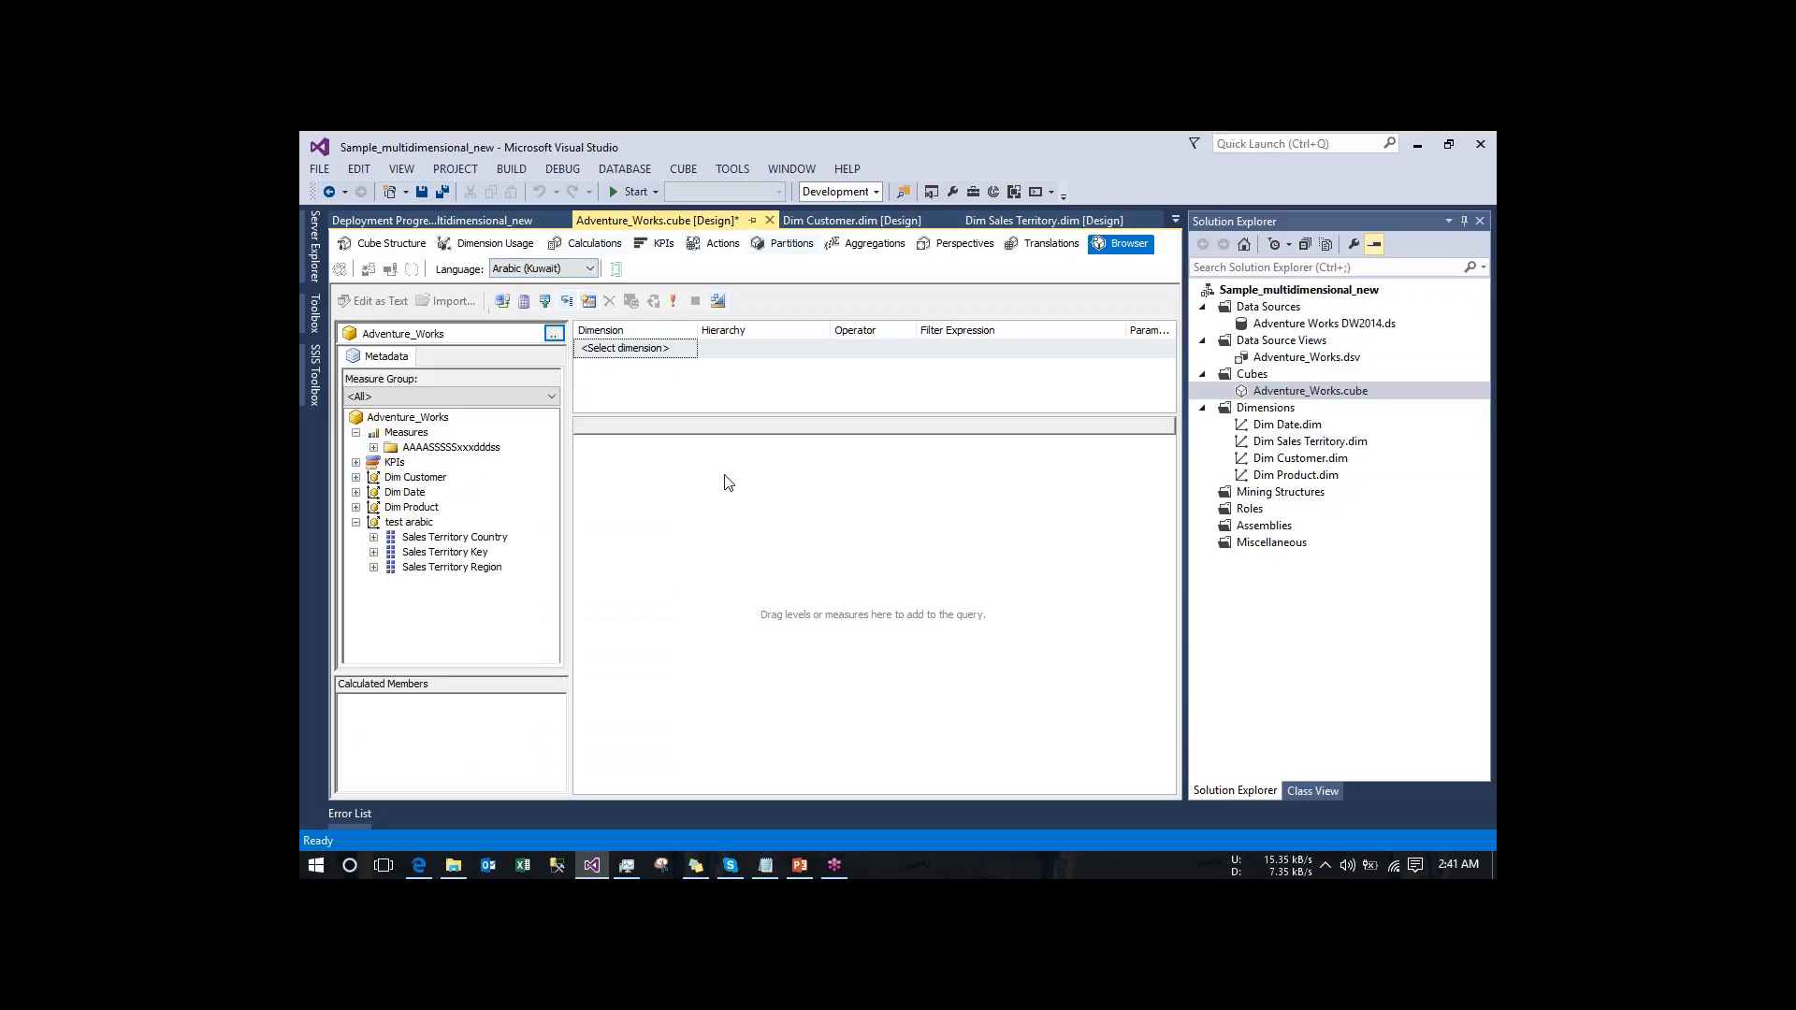
{"action": "left_click", "coordinate": [579, 271]}
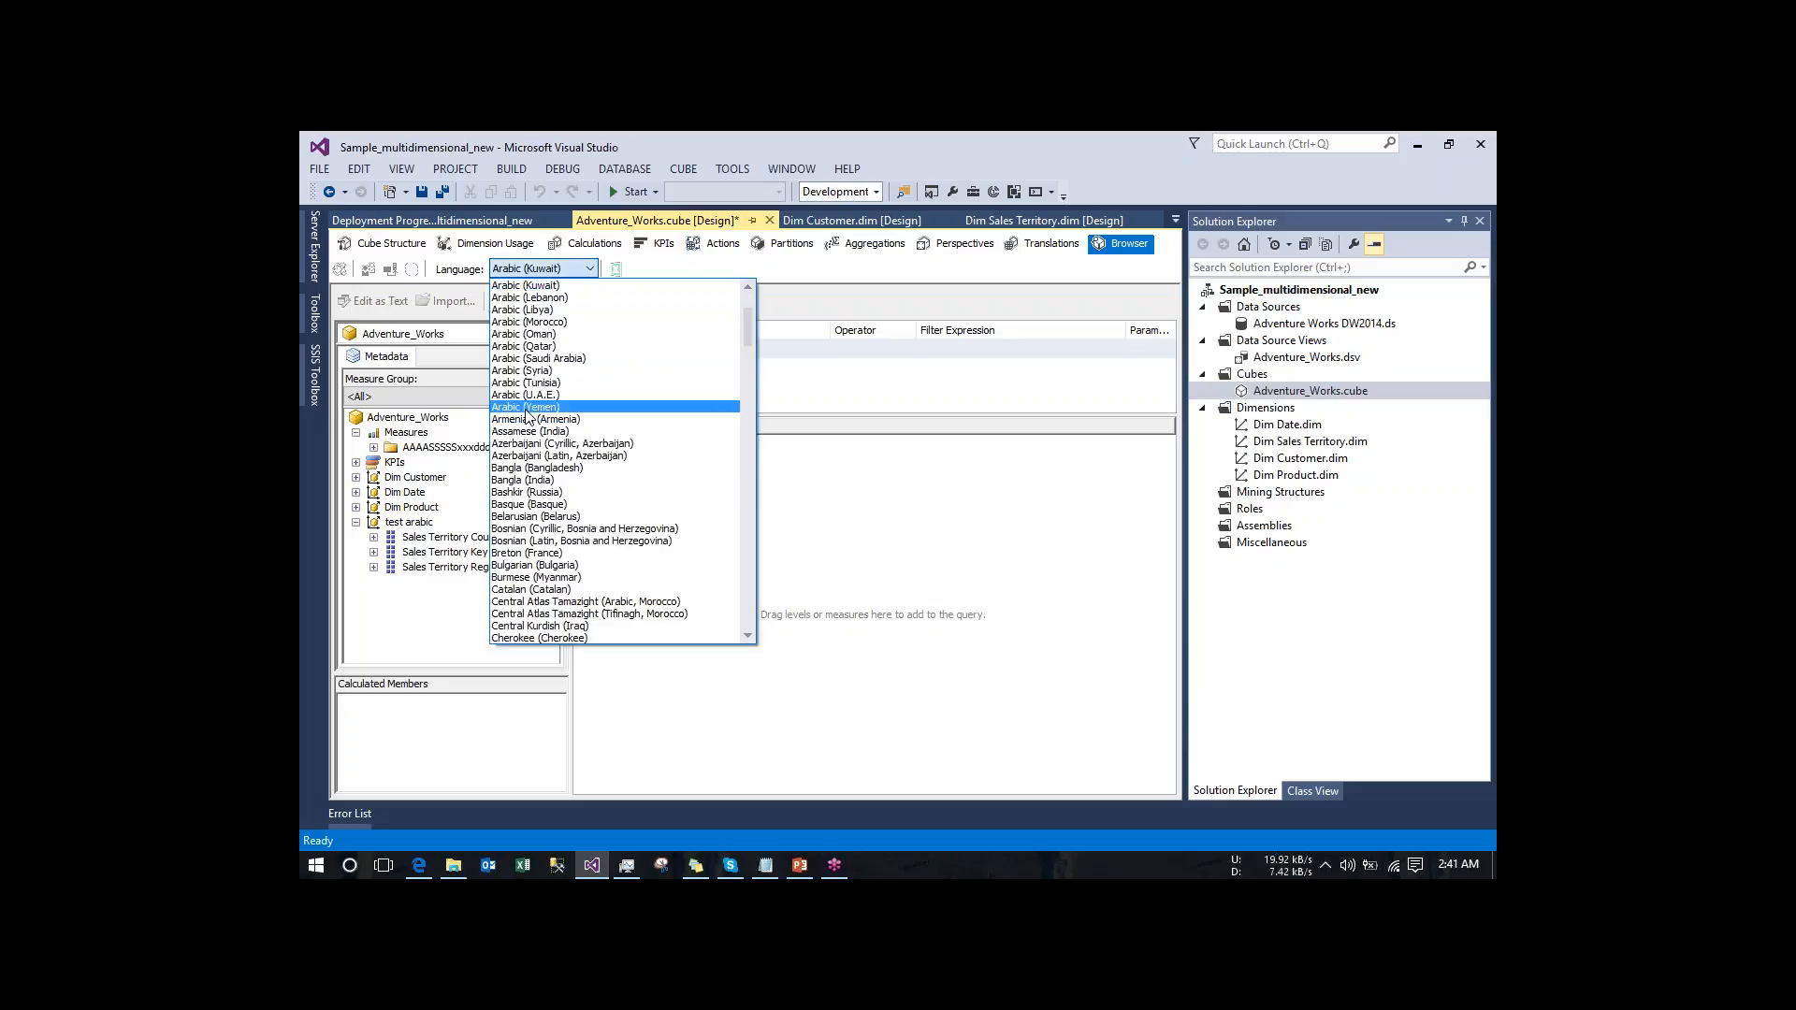
{"action": "mouse_move", "coordinate": [746, 340]}
{"action": "left_mouse_down"}
{"action": "mouse_move", "coordinate": [778, 299]}
{"action": "mouse_move", "coordinate": [747, 362]}
{"action": "left_mouse_up"}
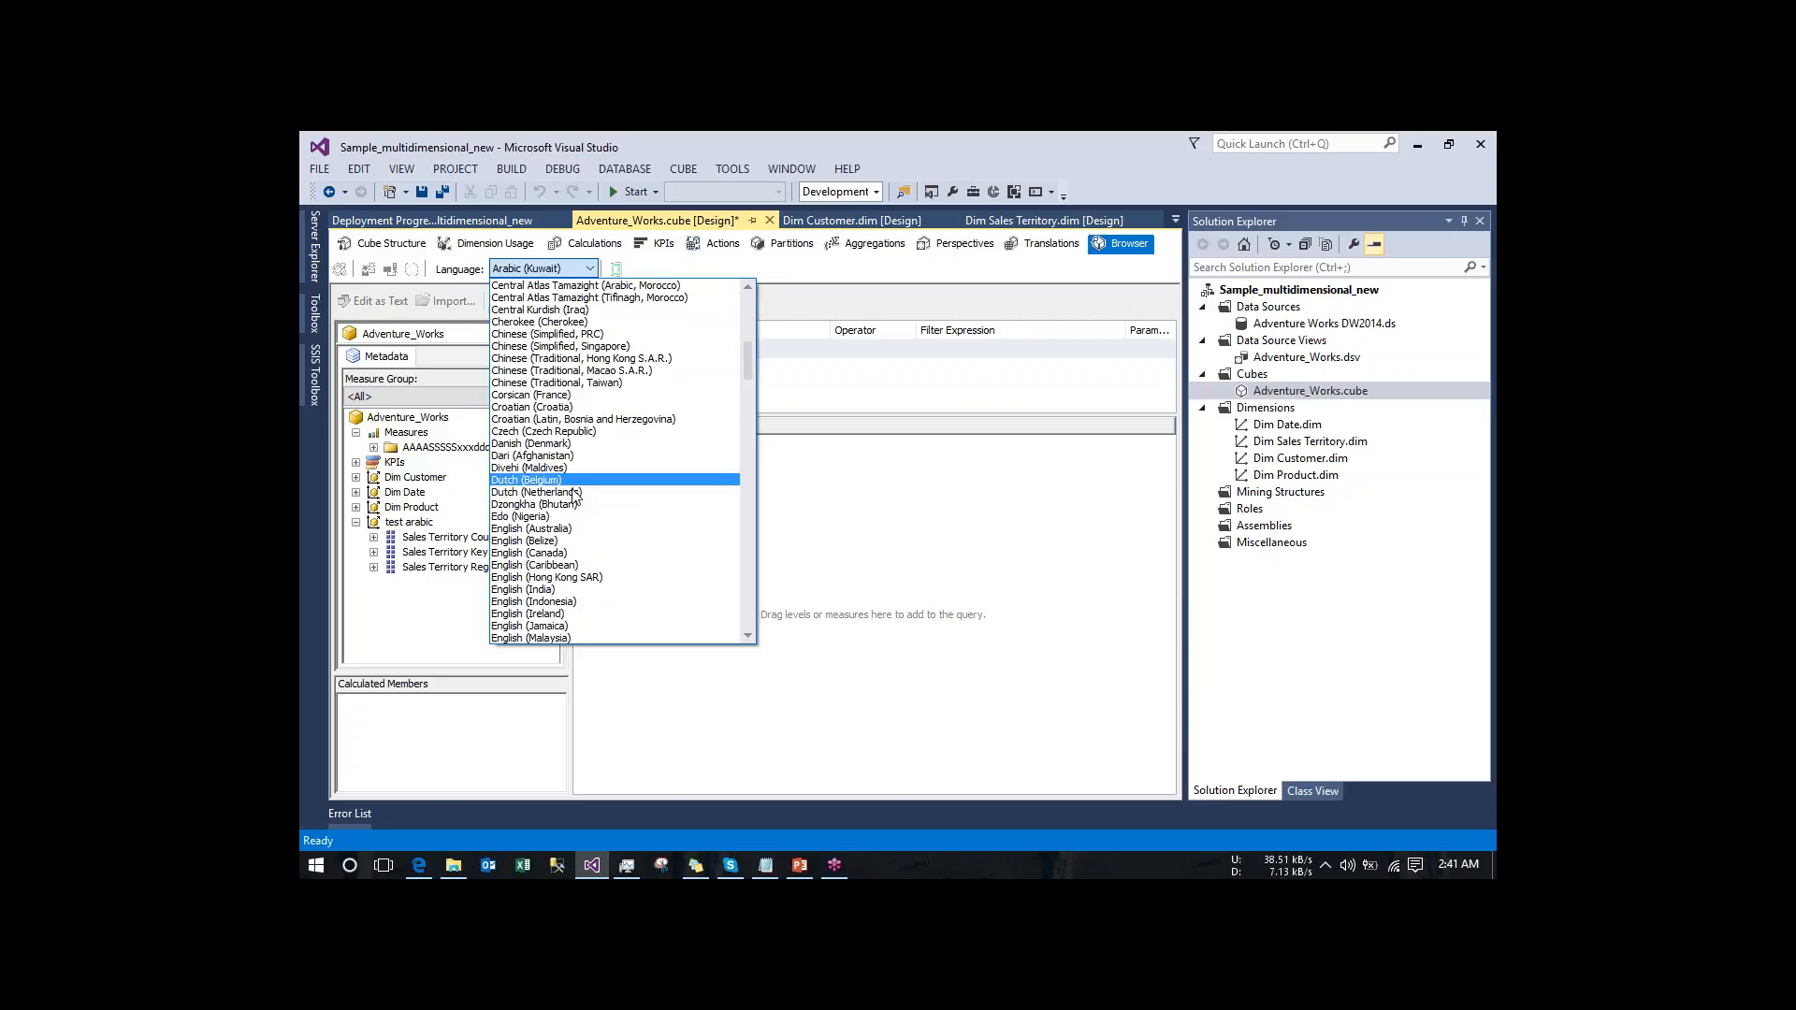
{"action": "left_click", "coordinate": [533, 478]}
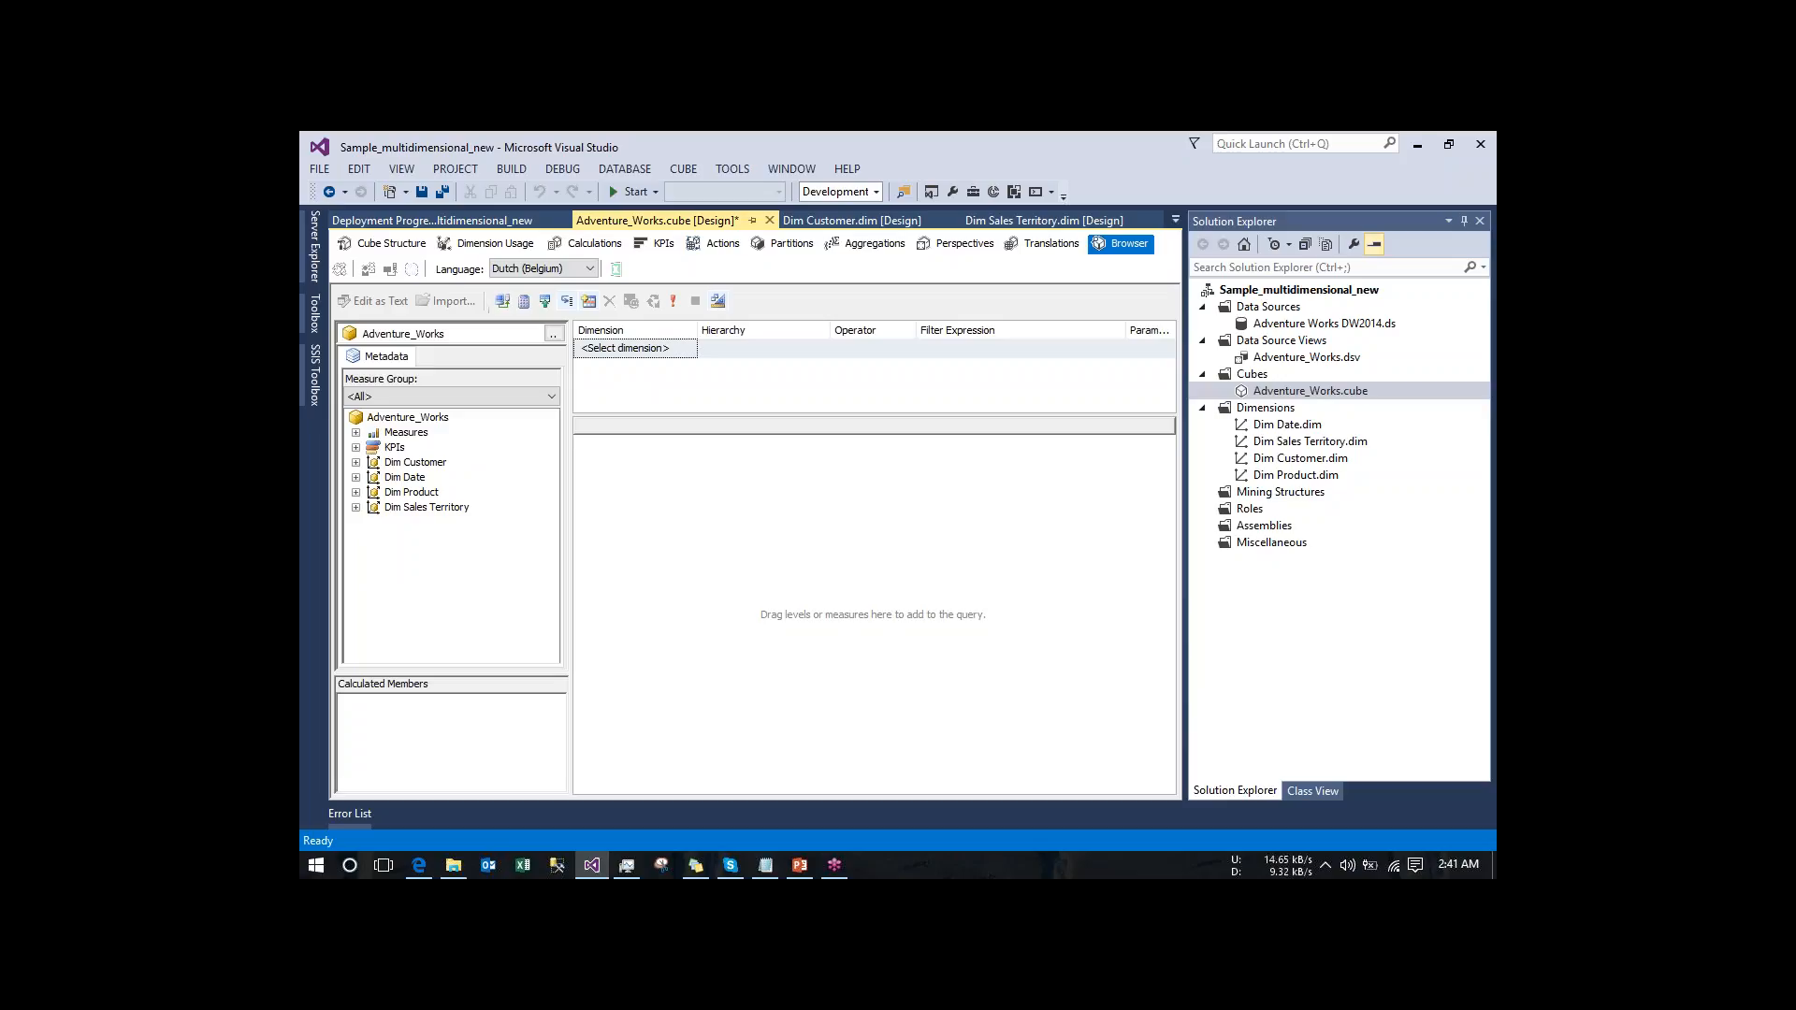
- Switch the cube browser's language to Chinese (Simplified) and expand Measures to check the measure group caption
{"action": "left_click", "coordinate": [543, 273]}
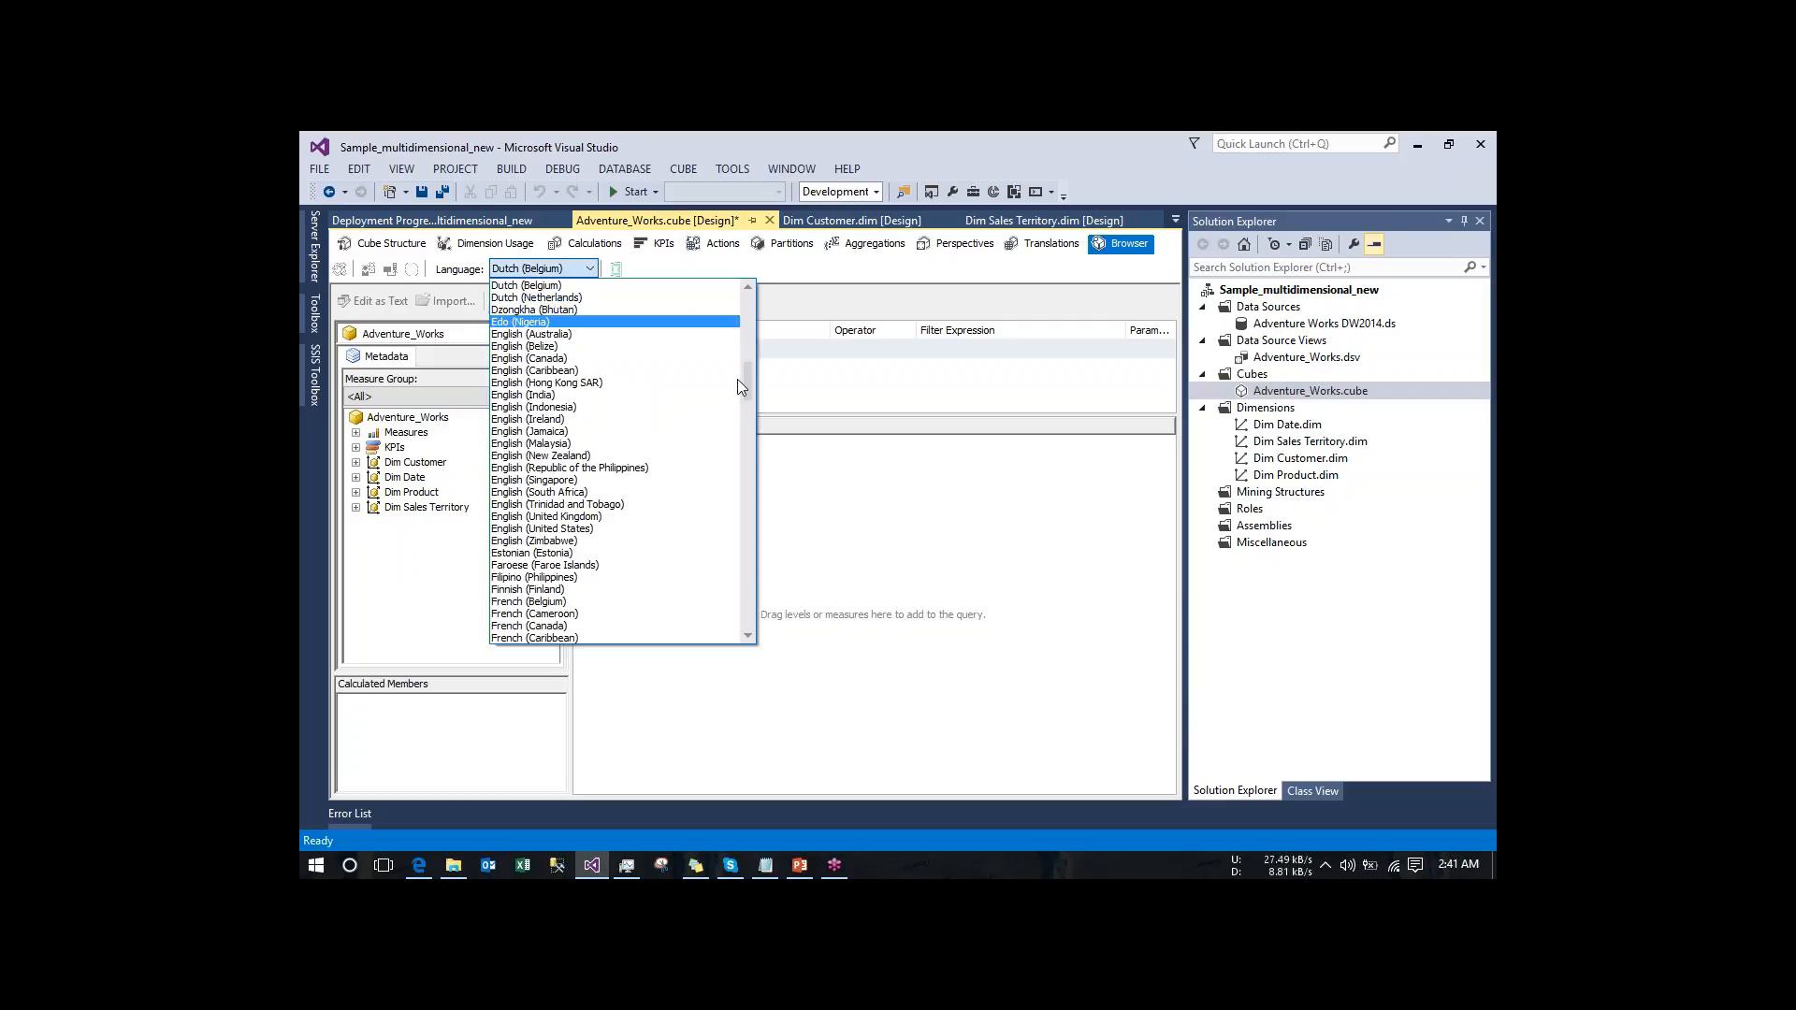
{"action": "mouse_move", "coordinate": [749, 387]}
{"action": "left_mouse_down"}
{"action": "mouse_move", "coordinate": [746, 299]}
{"action": "mouse_move", "coordinate": [748, 362]}
{"action": "left_mouse_up"}
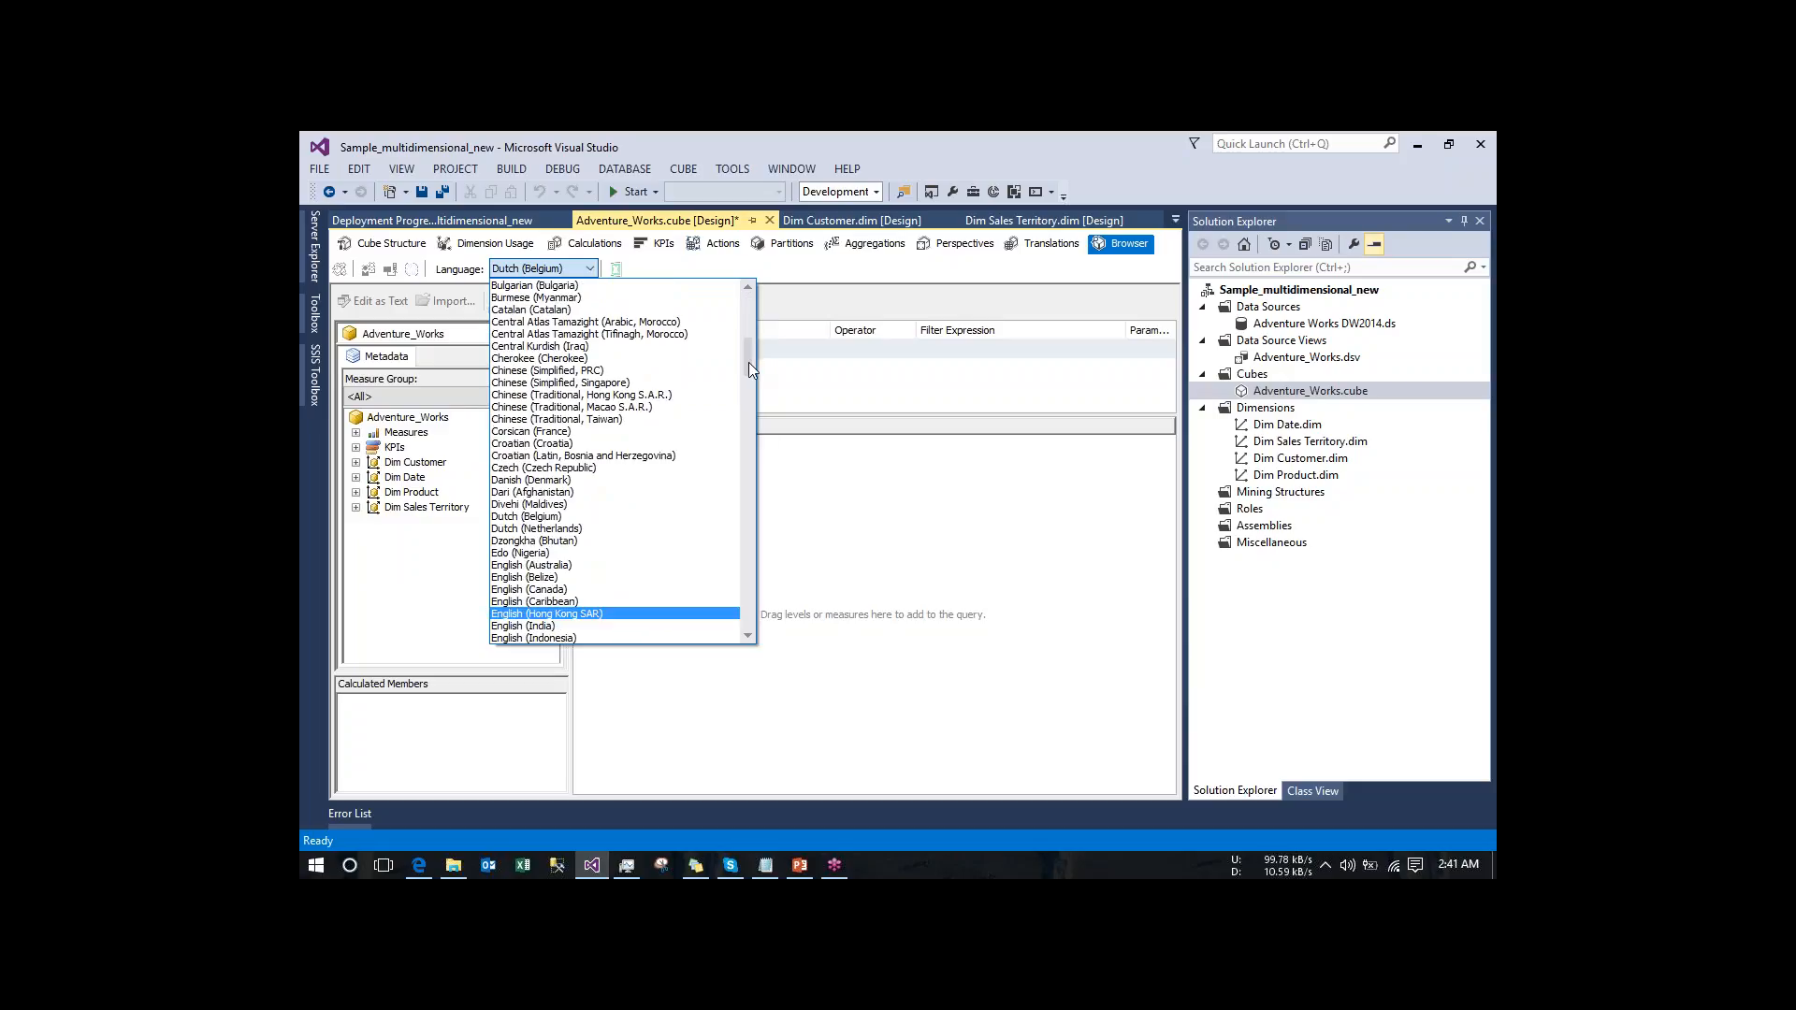
{"action": "left_click", "coordinate": [573, 383]}
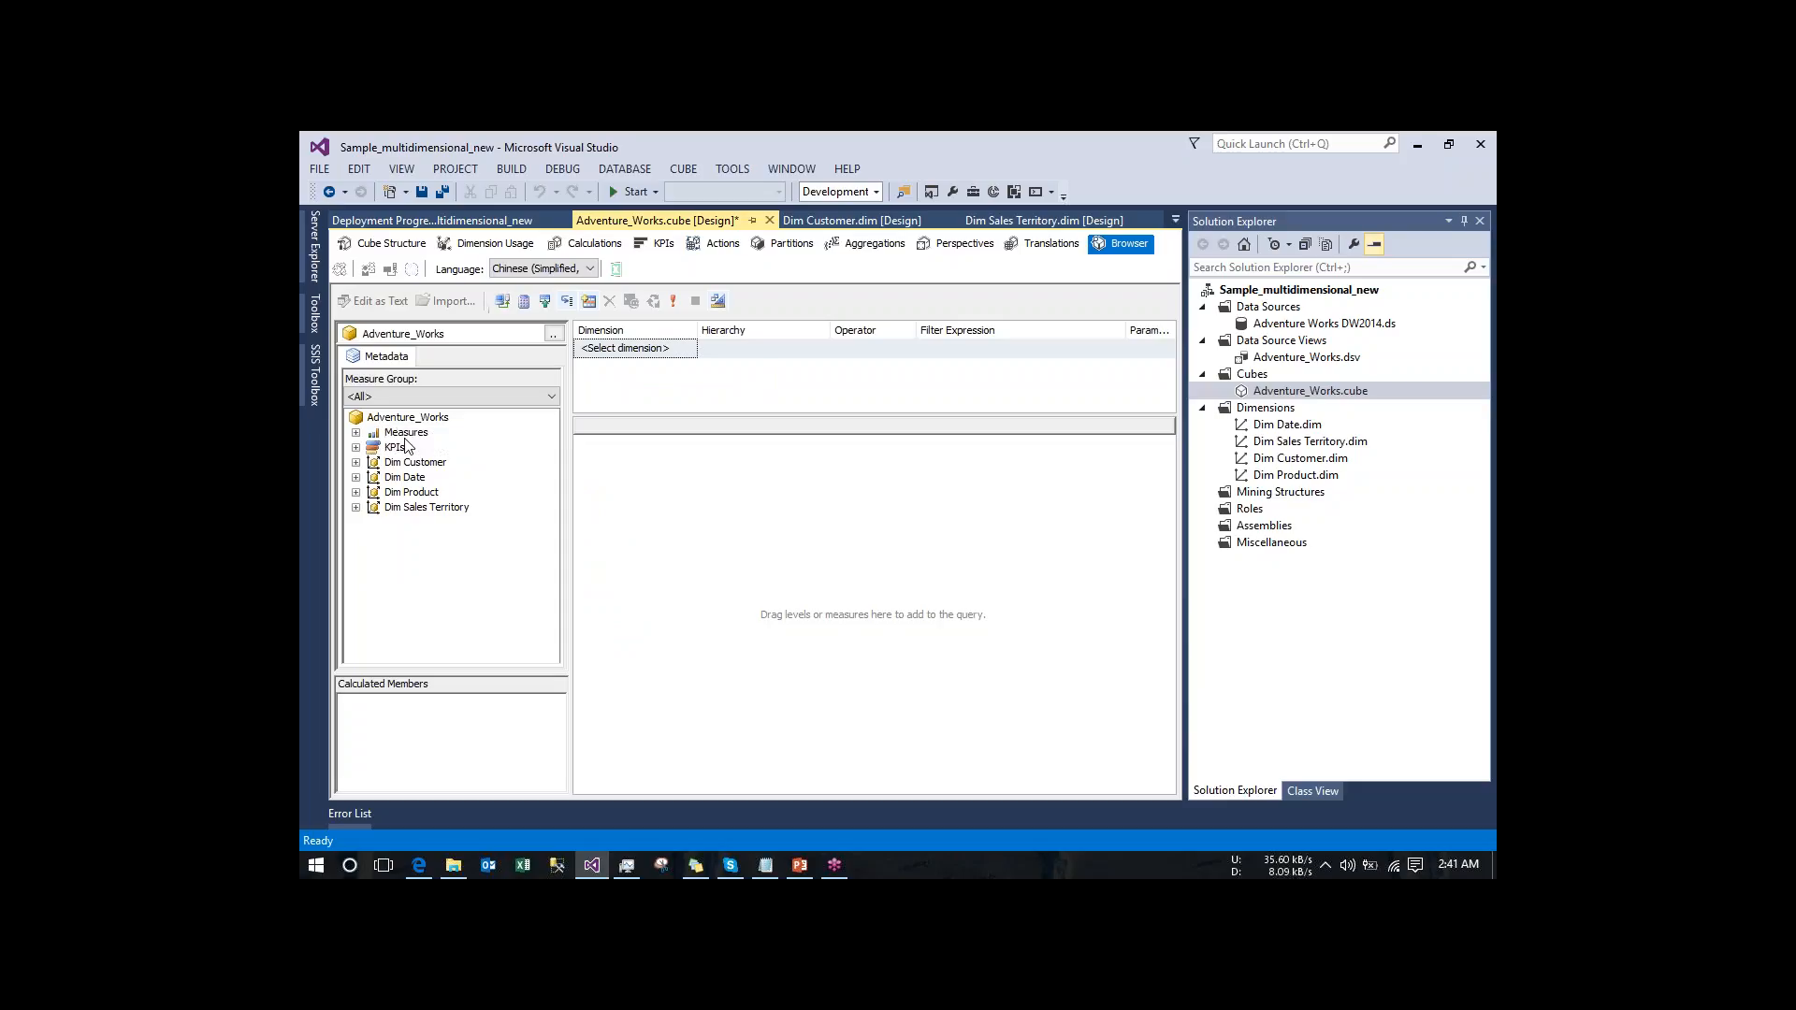
{"action": "left_click", "coordinate": [357, 435]}
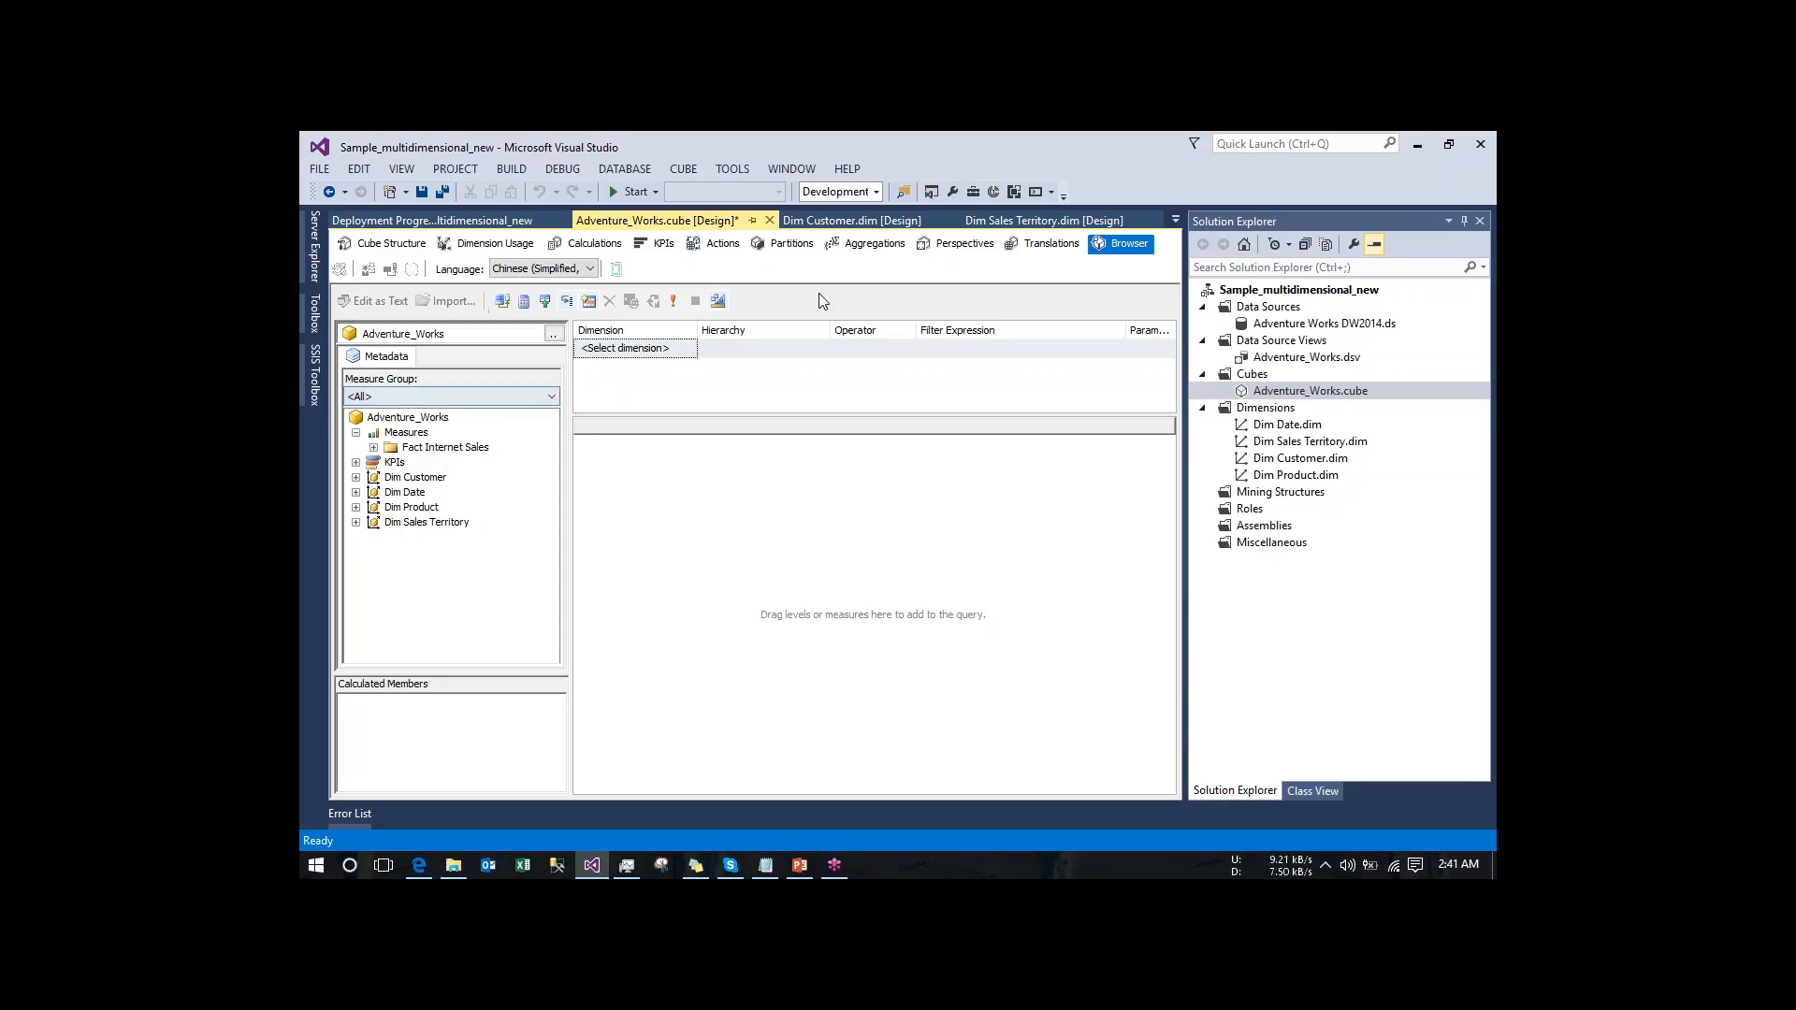
- Add a Chinese (Simplified, PRC) translation to the Adventure_Works cube
{"action": "left_click", "coordinate": [1035, 245]}
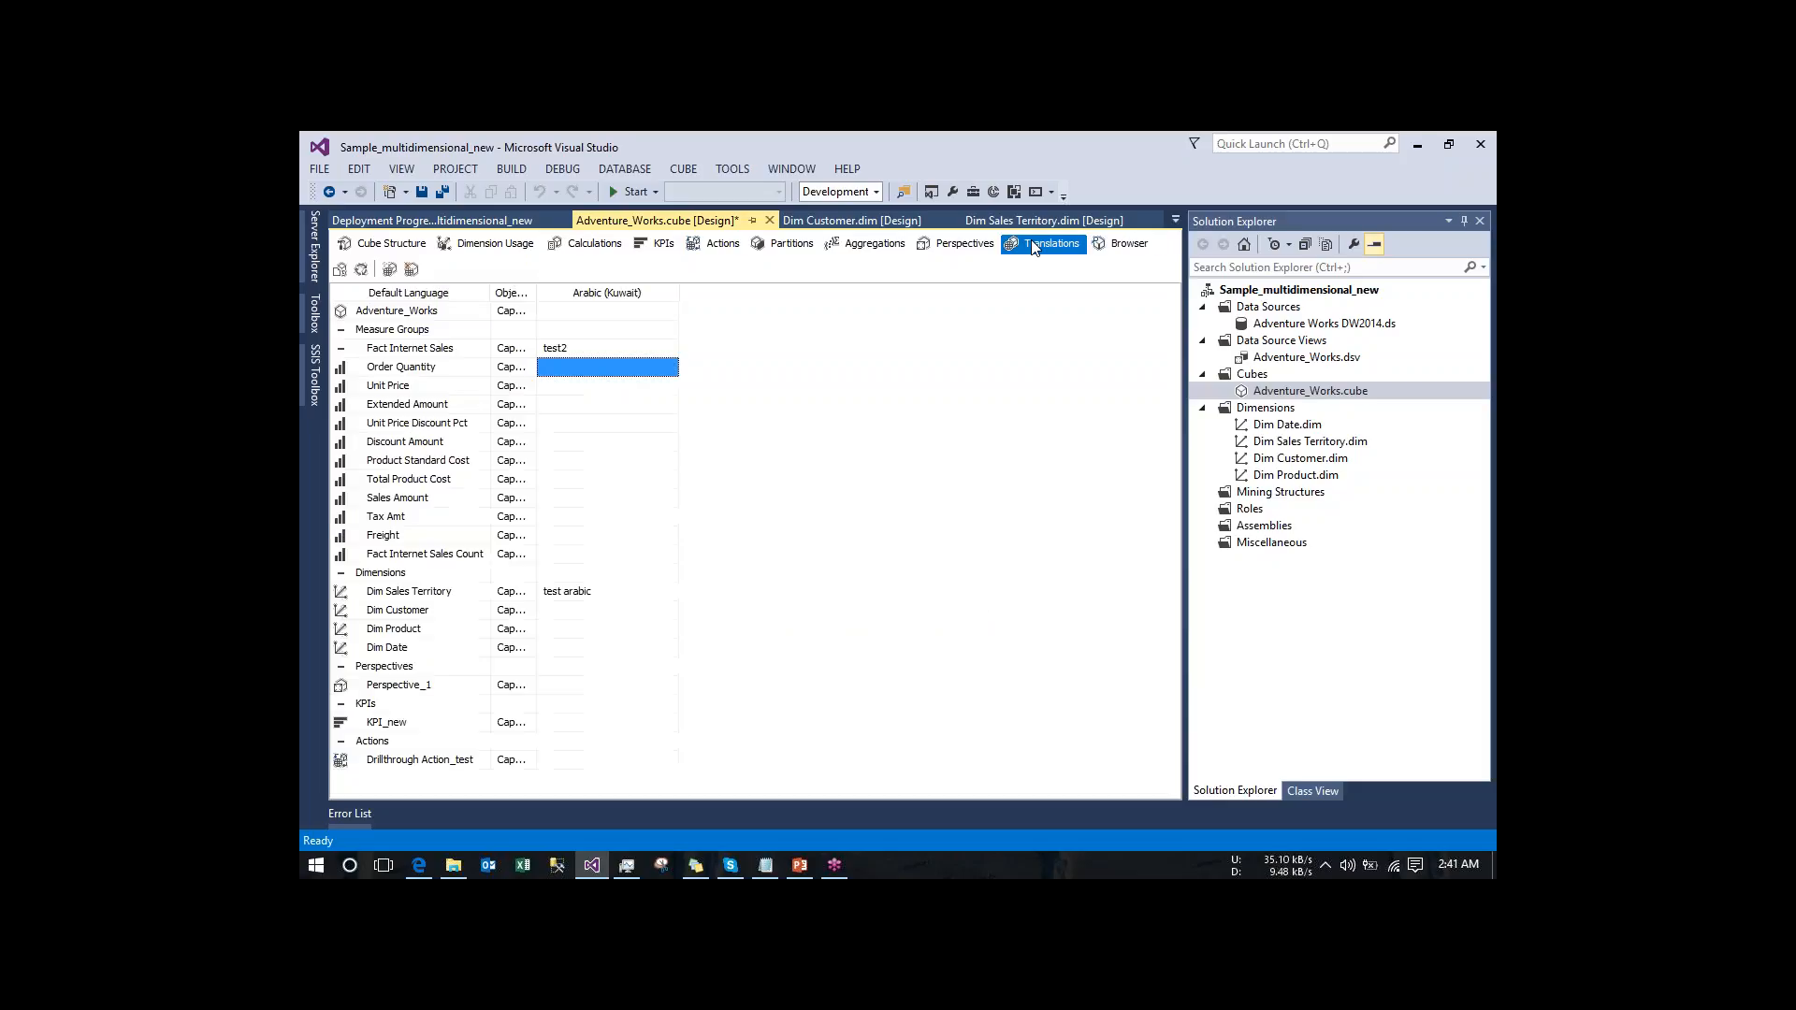
{"action": "left_click", "coordinate": [389, 270]}
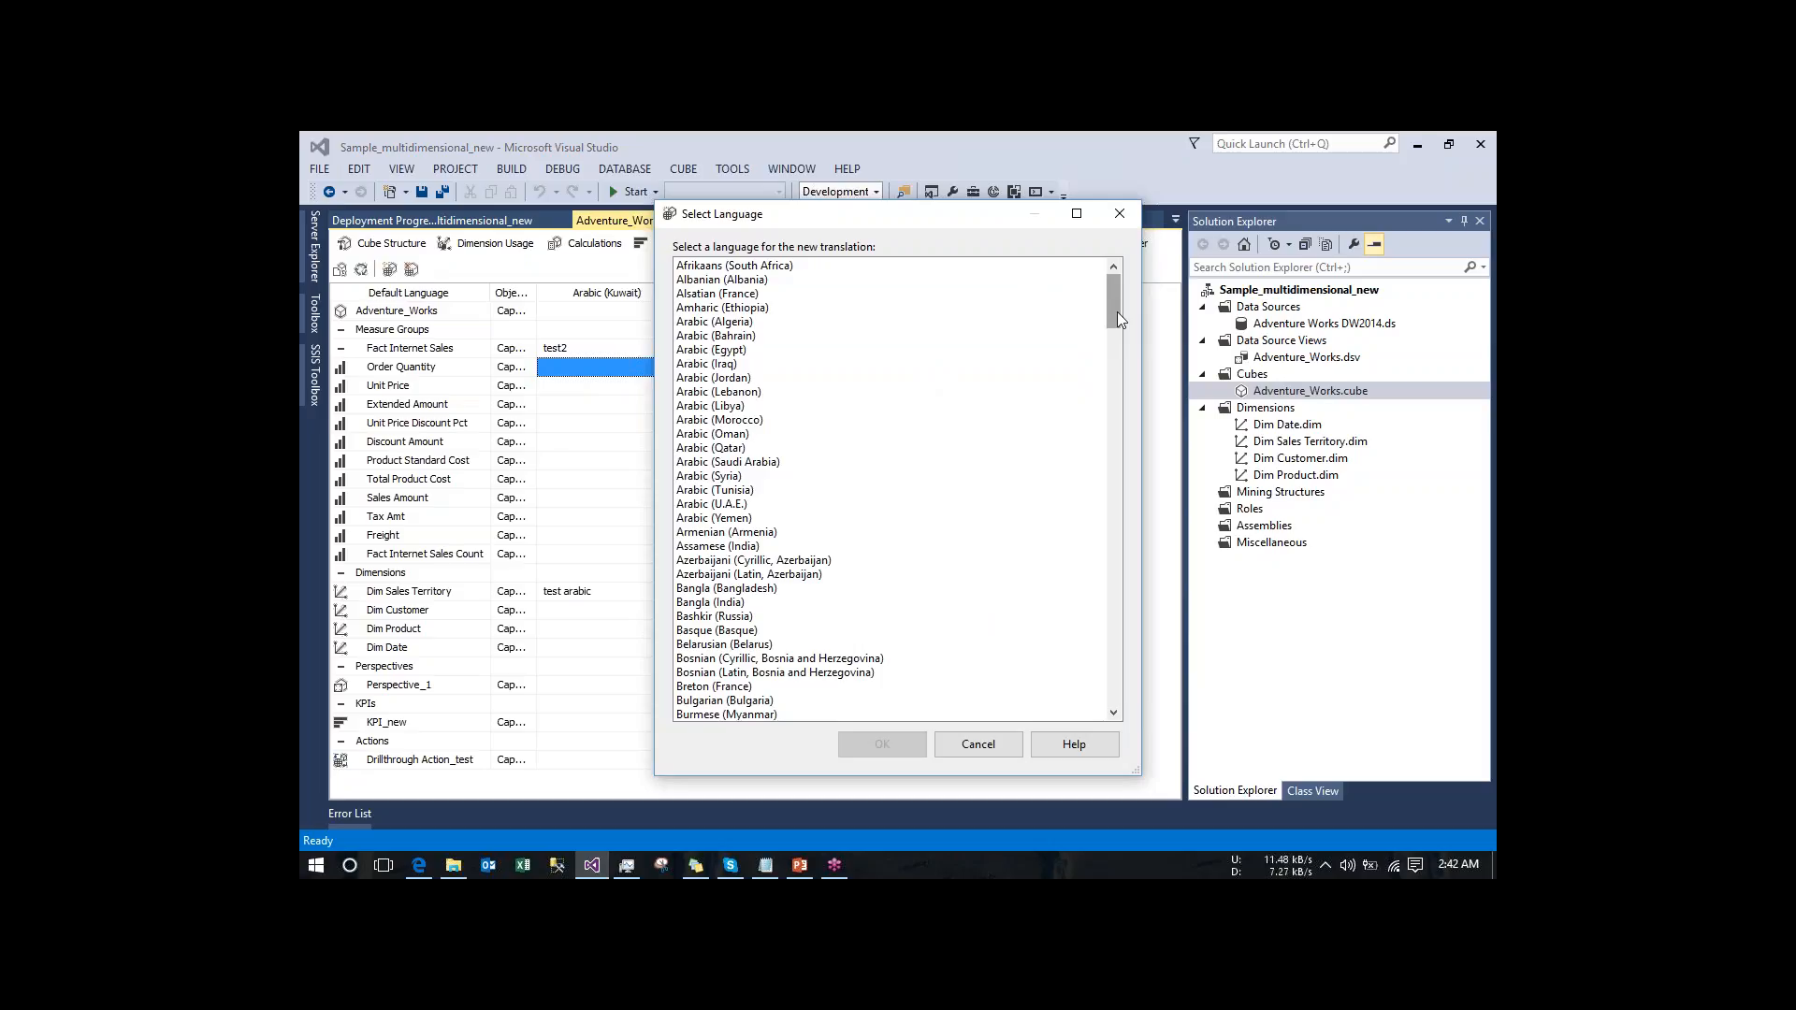
{"action": "left_click_drag", "start_coordinate": [1117, 312], "coordinate": [1115, 361]}
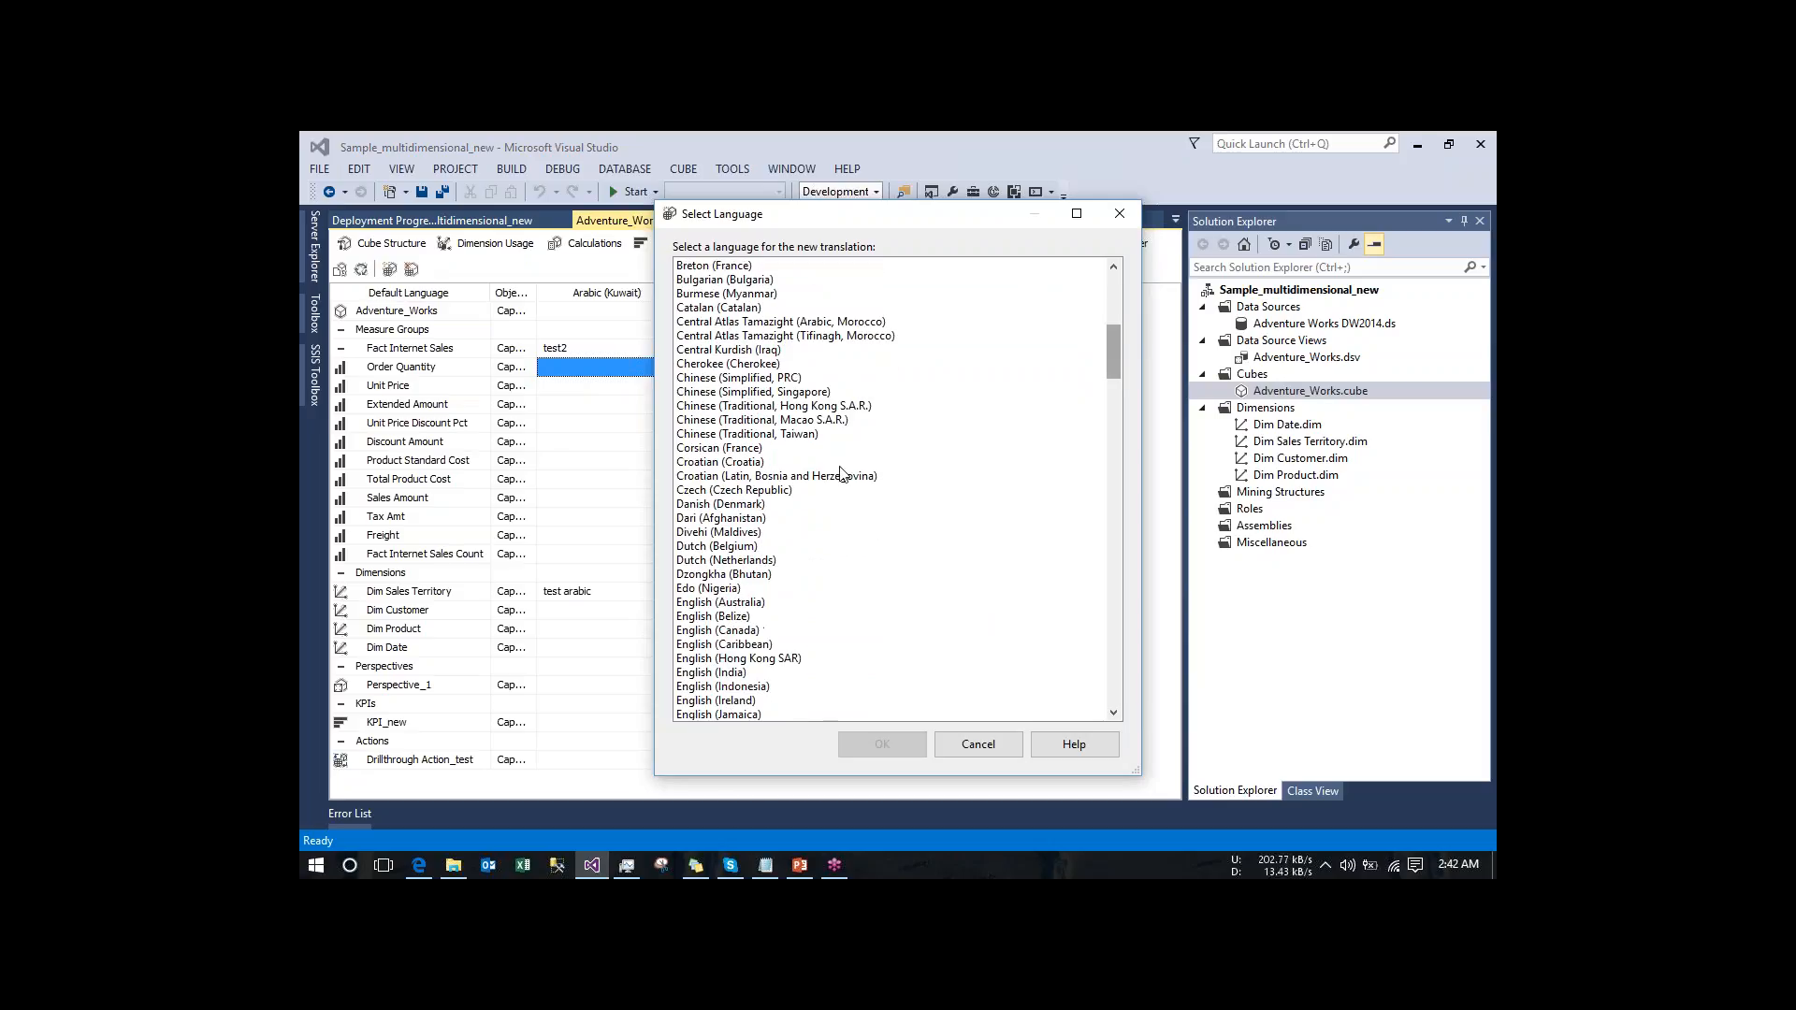
{"action": "left_click", "coordinate": [713, 381]}
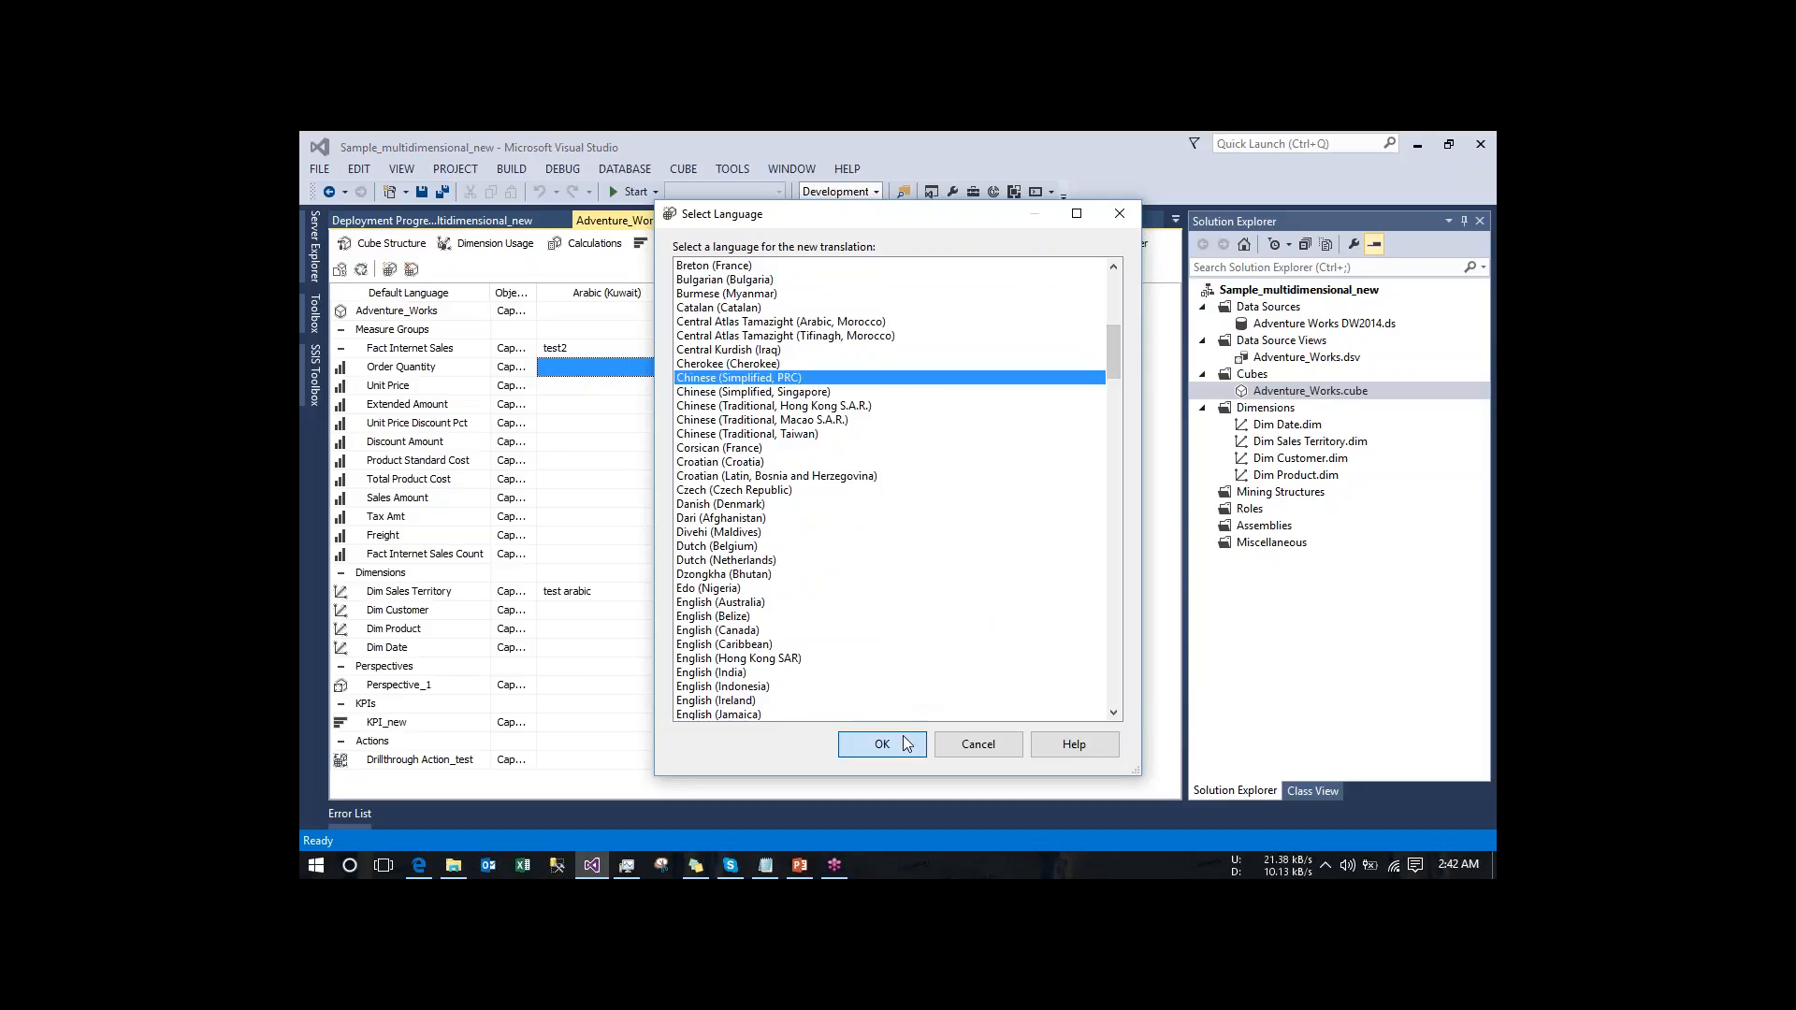
{"action": "left_click", "coordinate": [905, 744]}
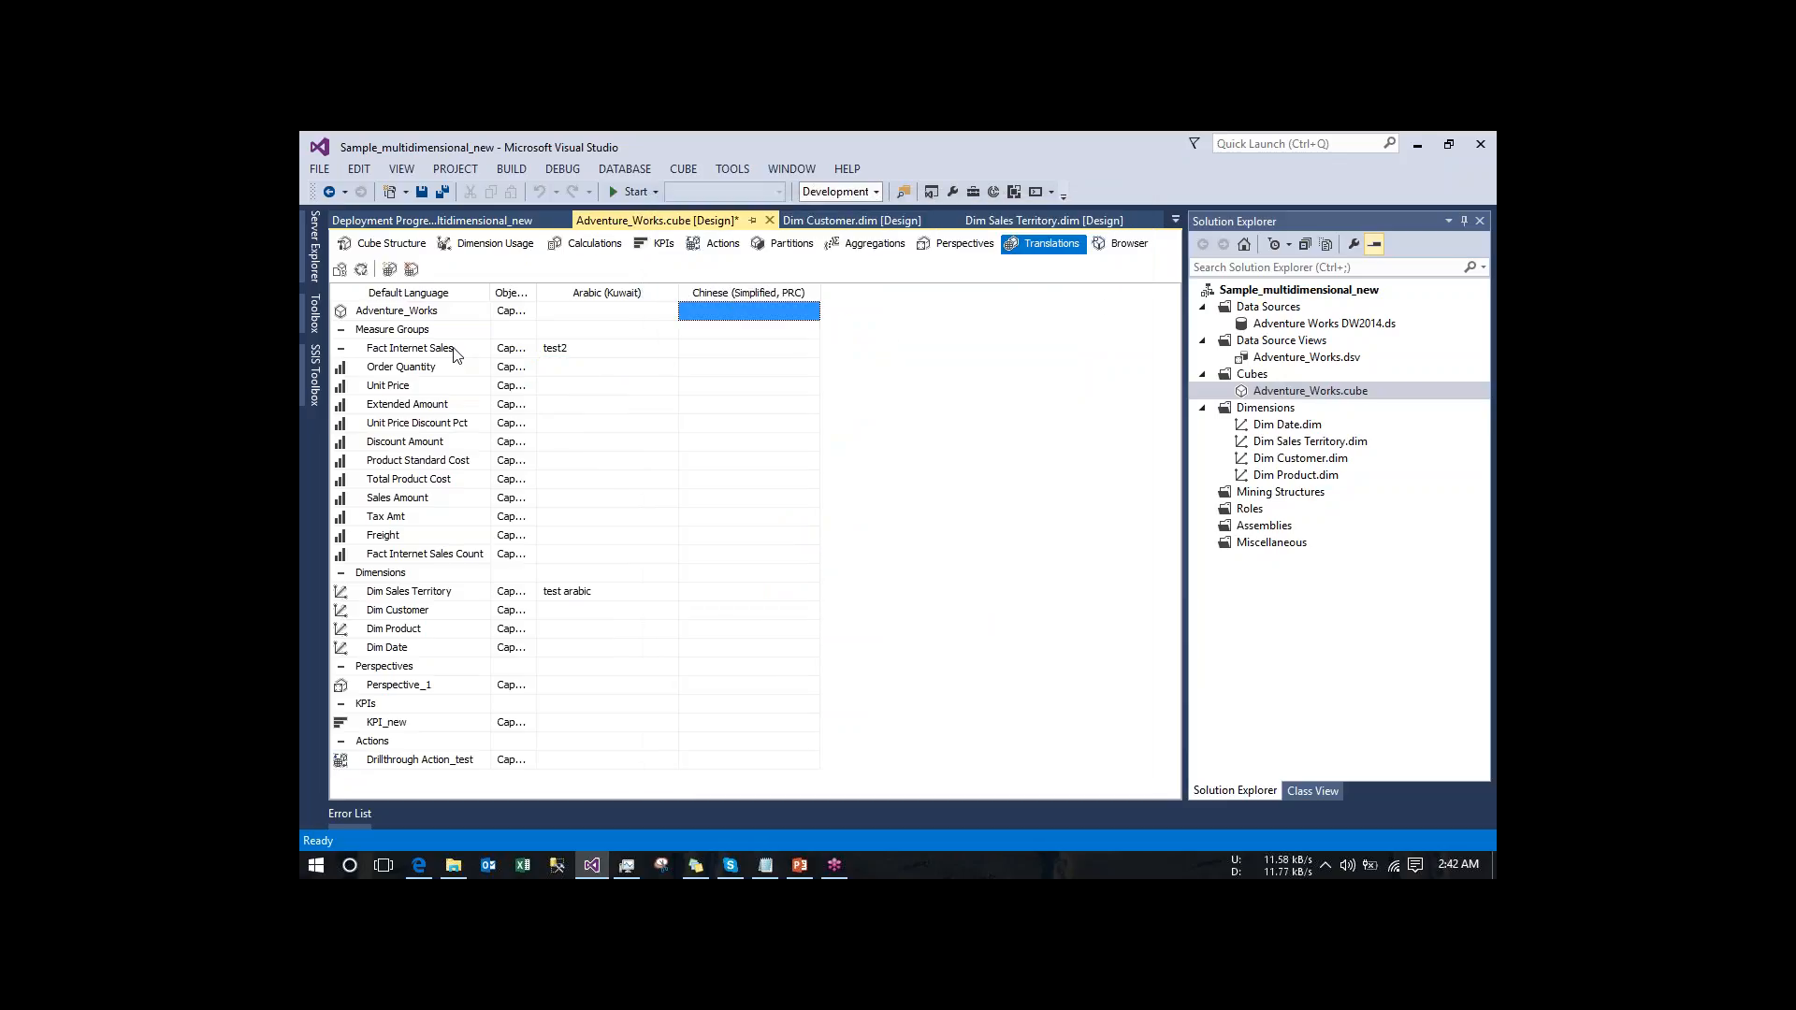
- Set the Chinese (Simplified, PRC) caption of the Fact Internet Sales measure group to "chinese internet fac"
{"action": "double_click", "coordinate": [734, 351]}
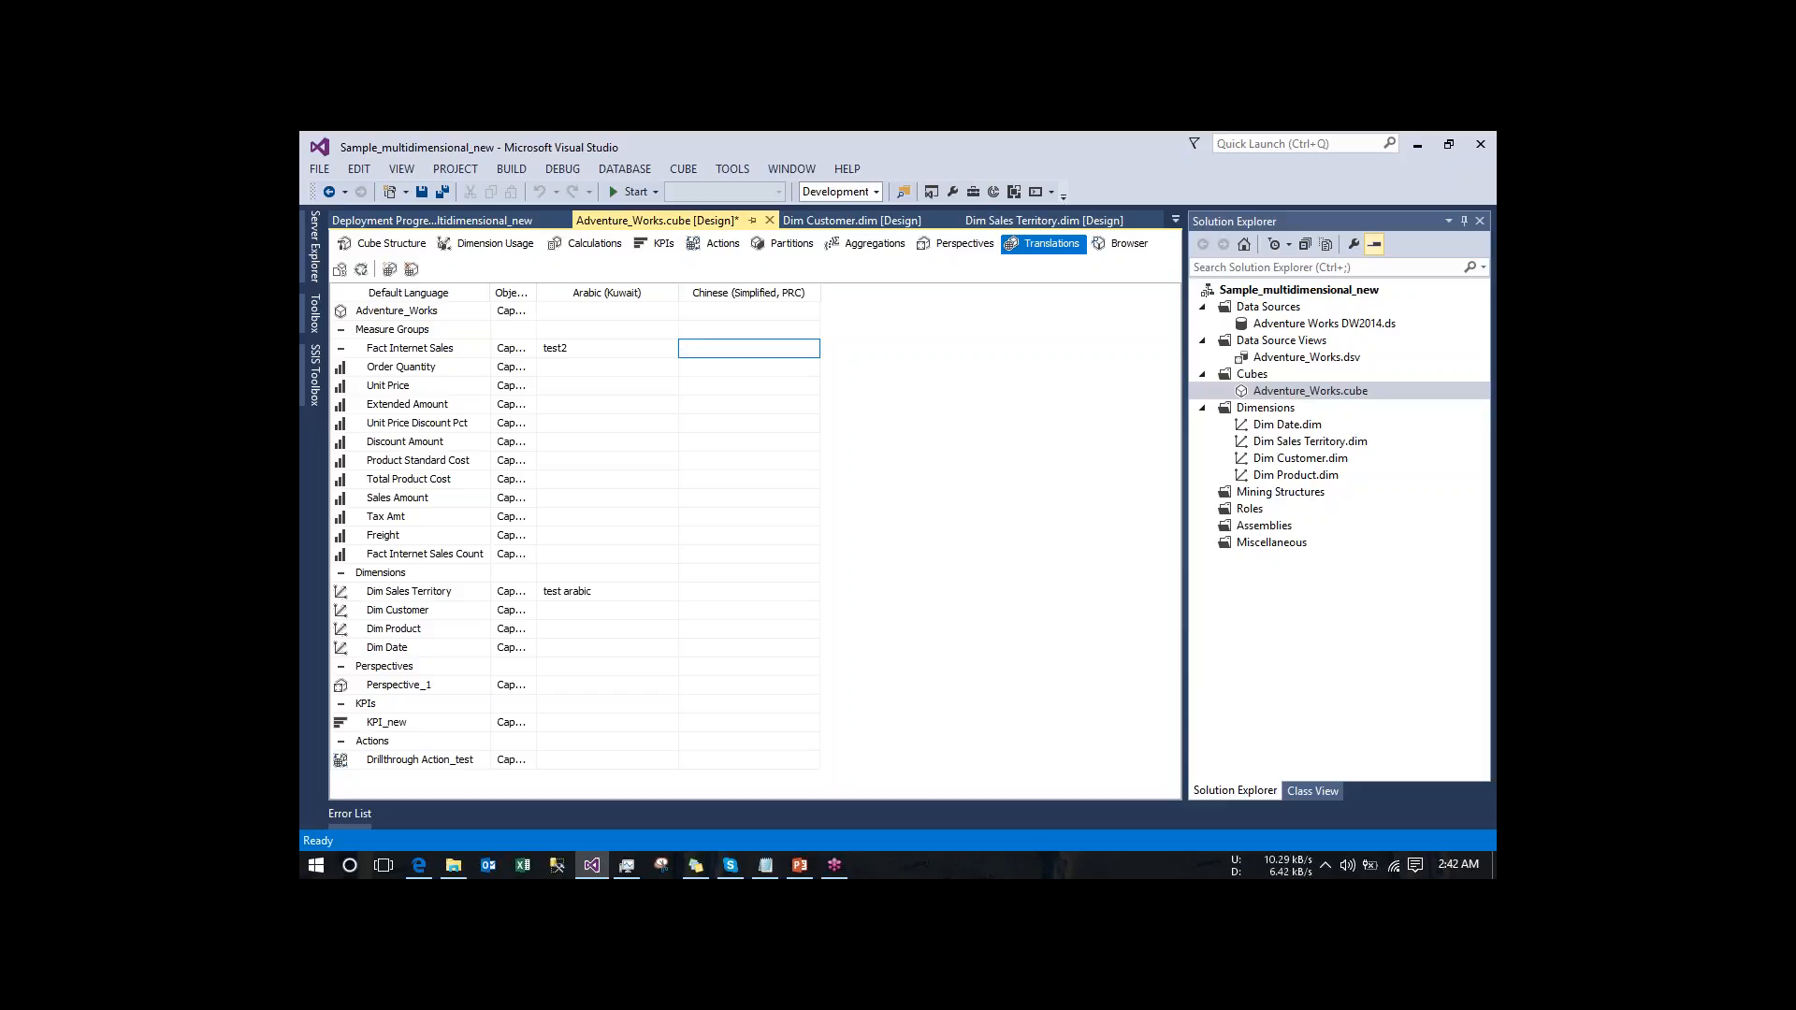
{"action": "type", "text": "chinese in"}
{"action": "type", "text": "ternet fac"}
{"action": "left_click", "coordinate": [608, 423]}
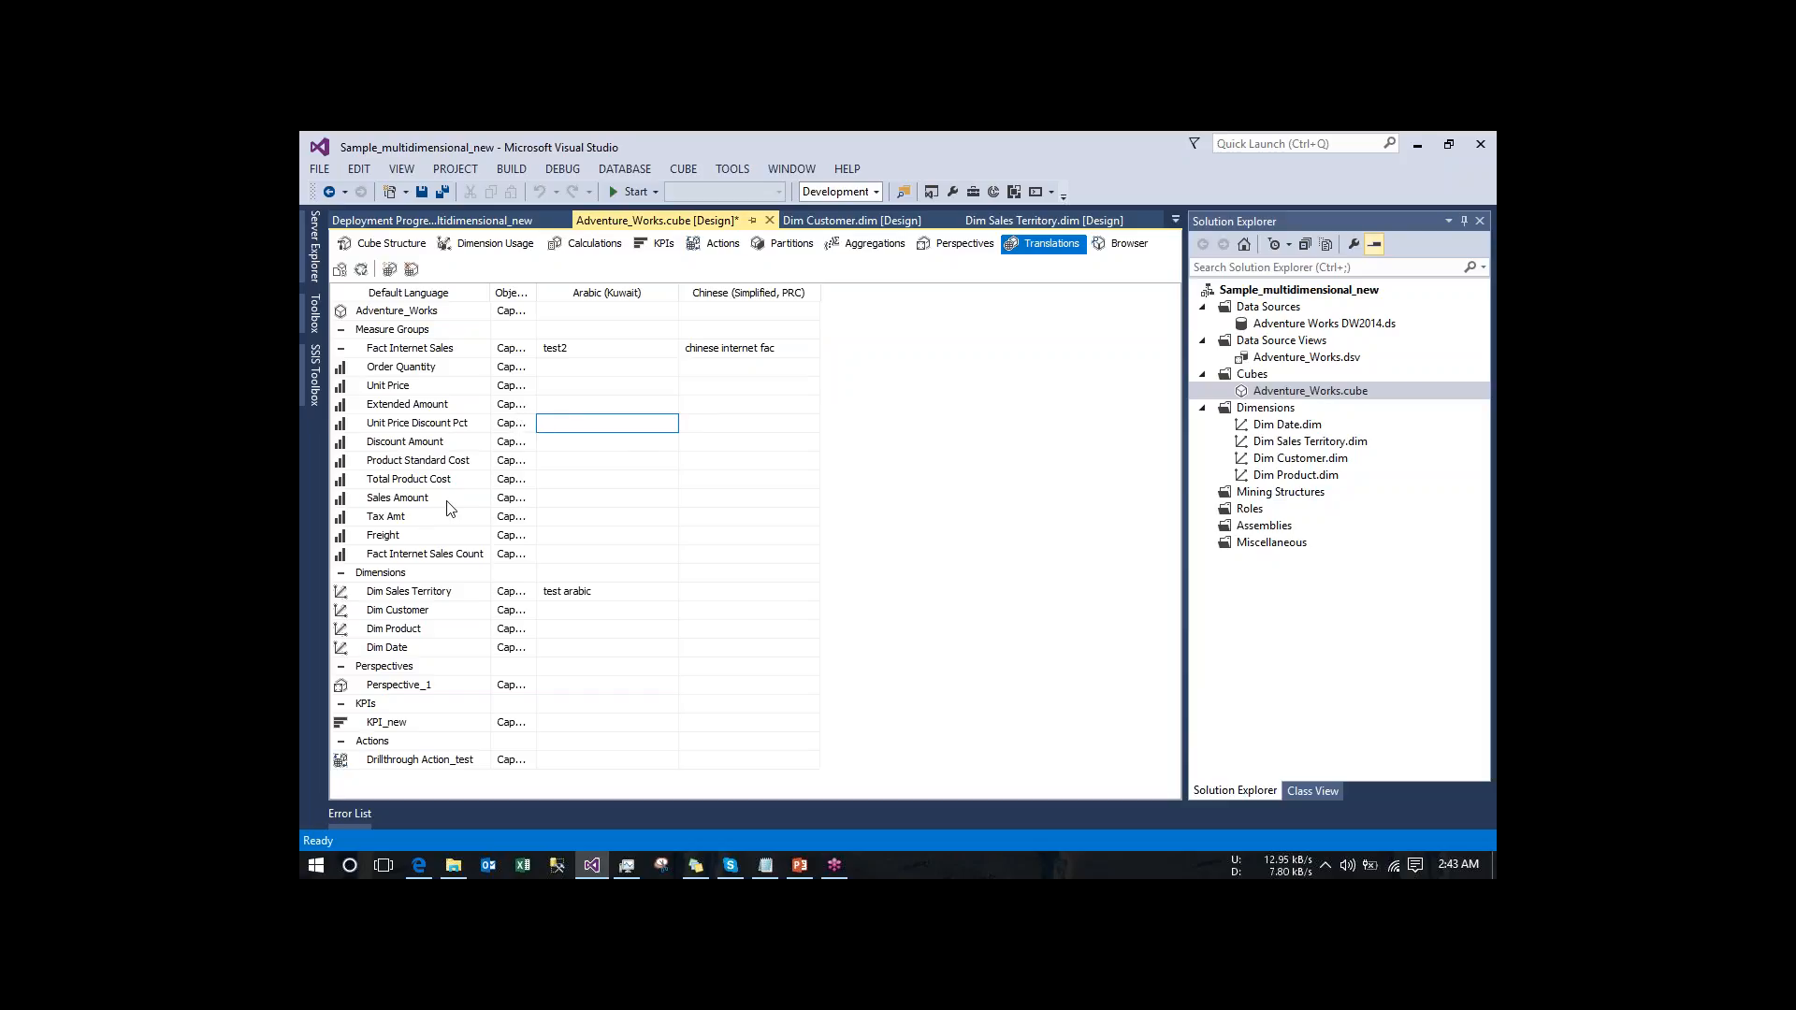
- Set the Chinese (Simplified, PRC) caption of the Sales Amount measure to "chinese sales amount"
{"action": "left_click", "coordinate": [706, 500]}
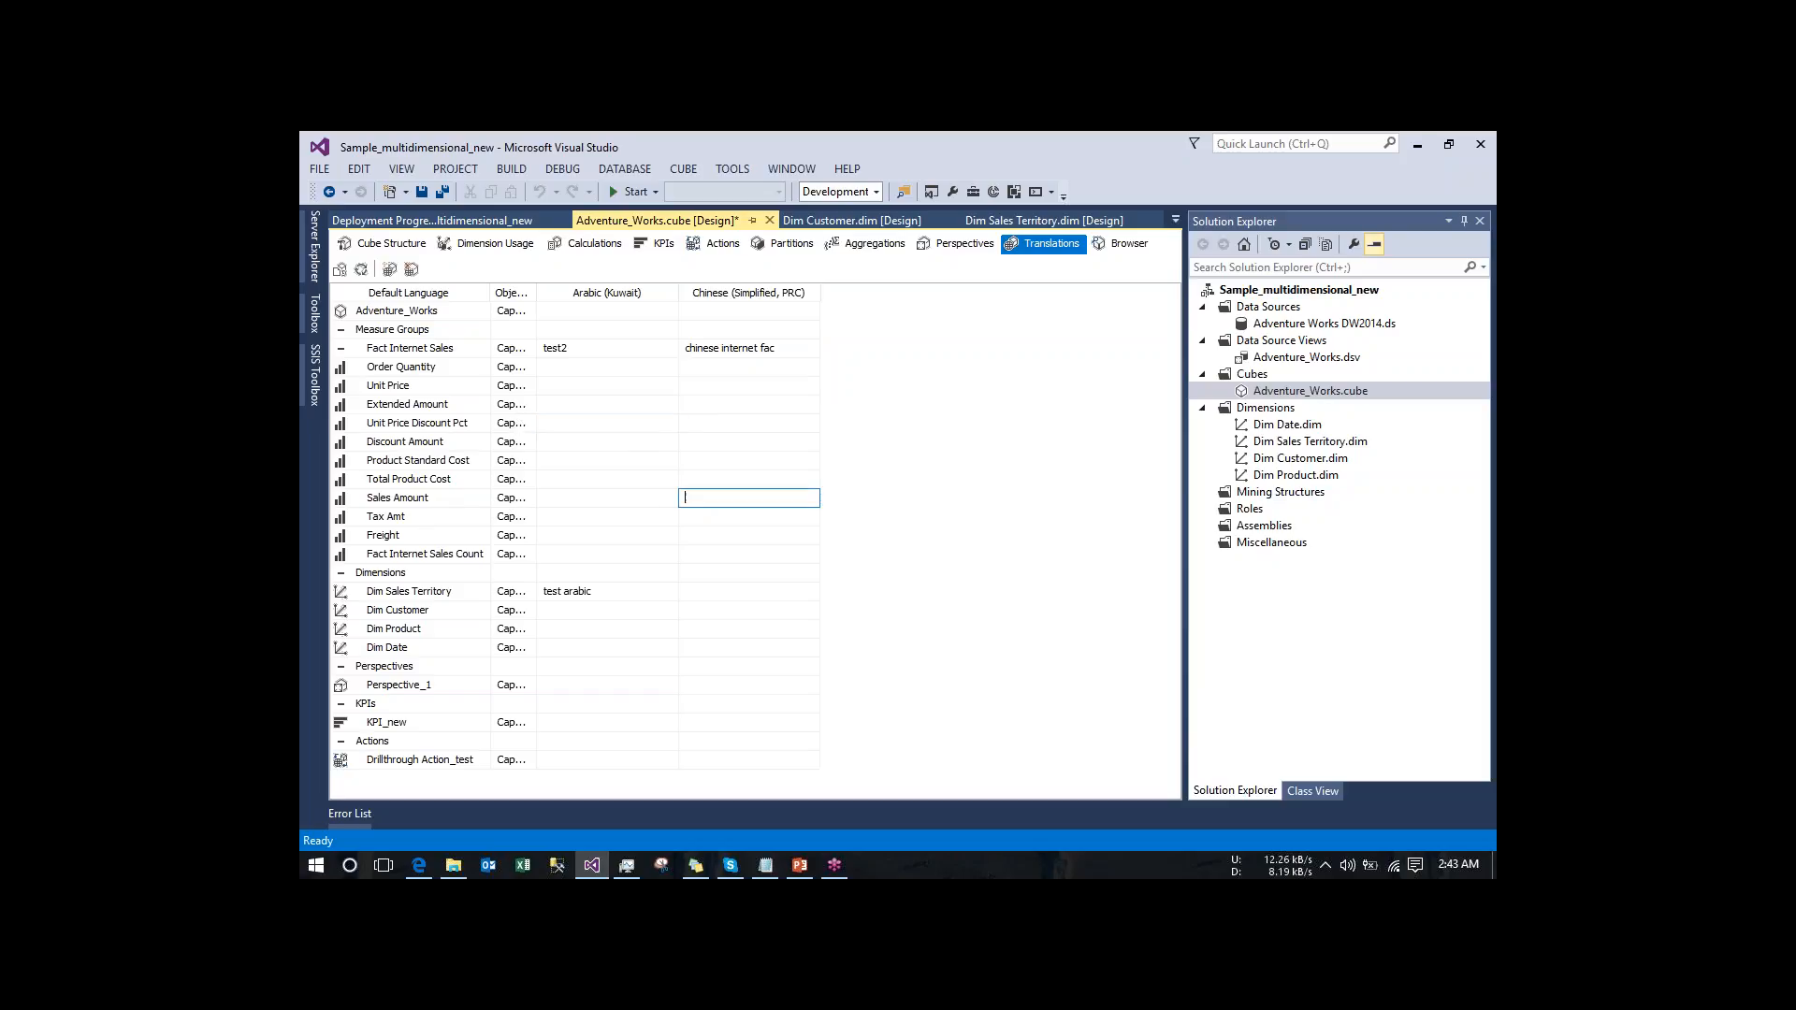
{"action": "type", "text": "chinese sales amount"}
{"action": "left_click", "coordinate": [907, 506]}
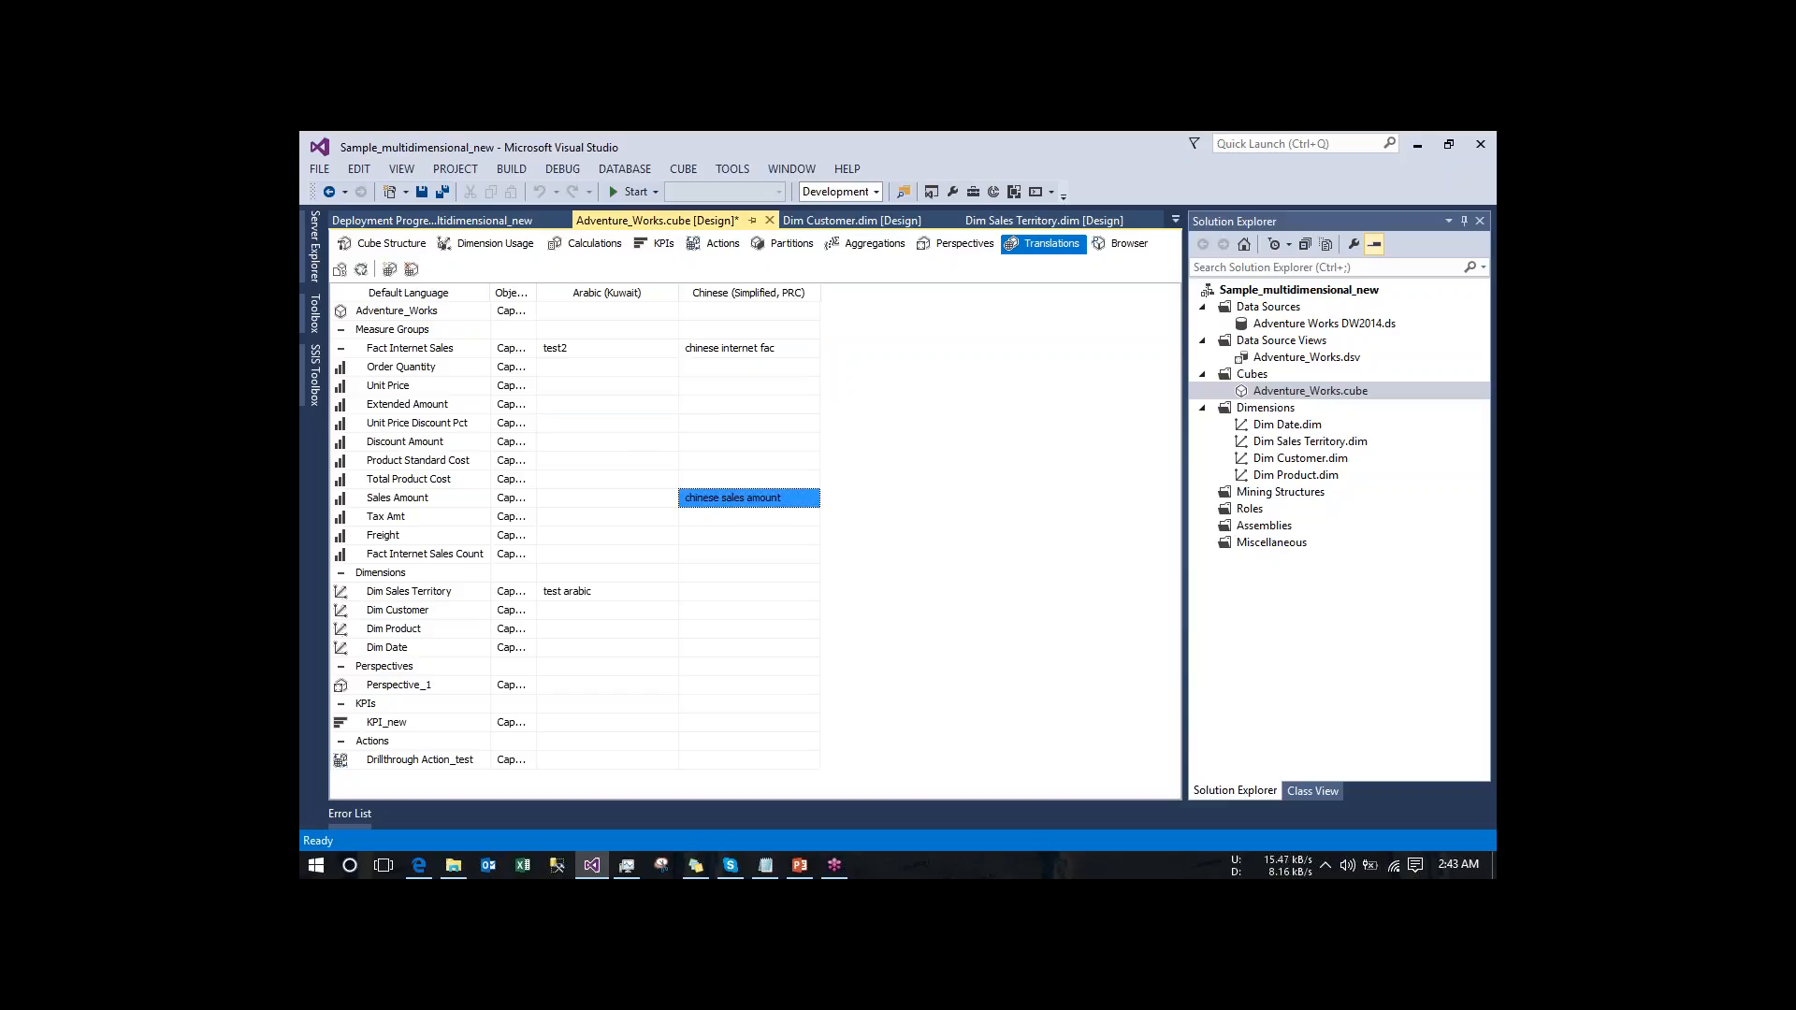
- Build and deploy the project with the new translation captions and run a full process of the Adventure_Works cube
{"action": "left_click", "coordinate": [361, 269]}
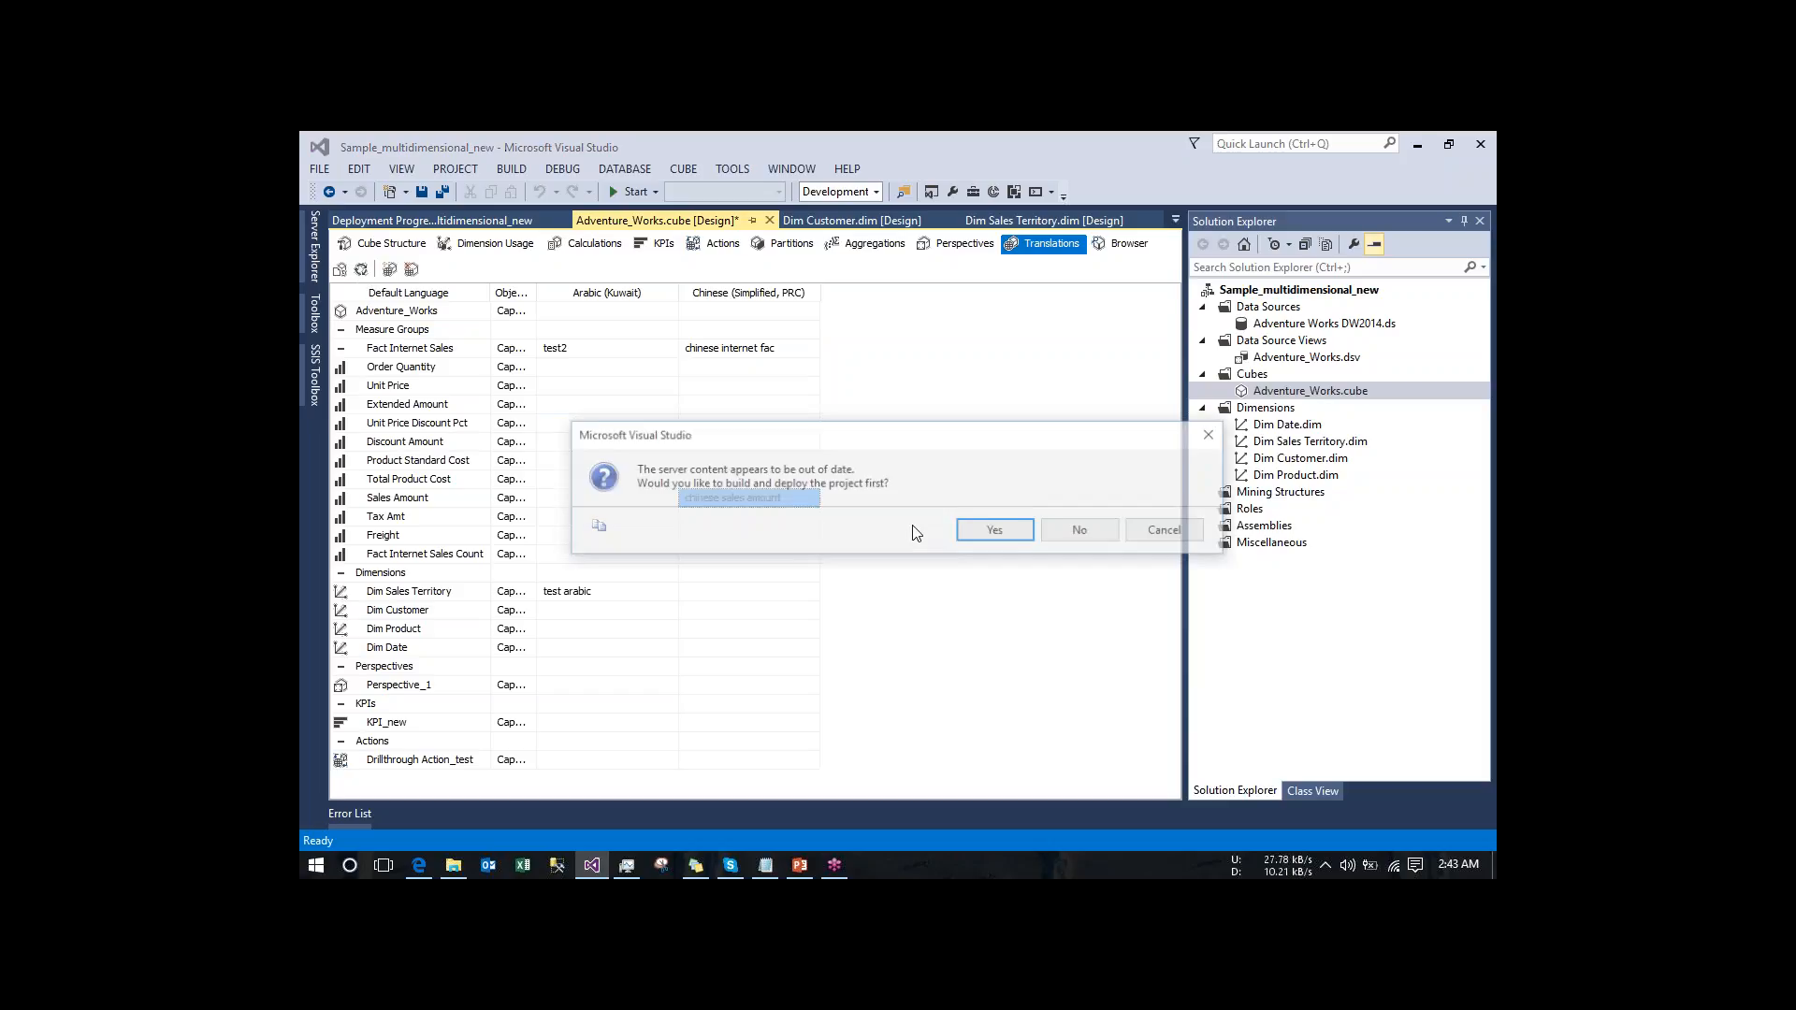
{"action": "left_click", "coordinate": [996, 531]}
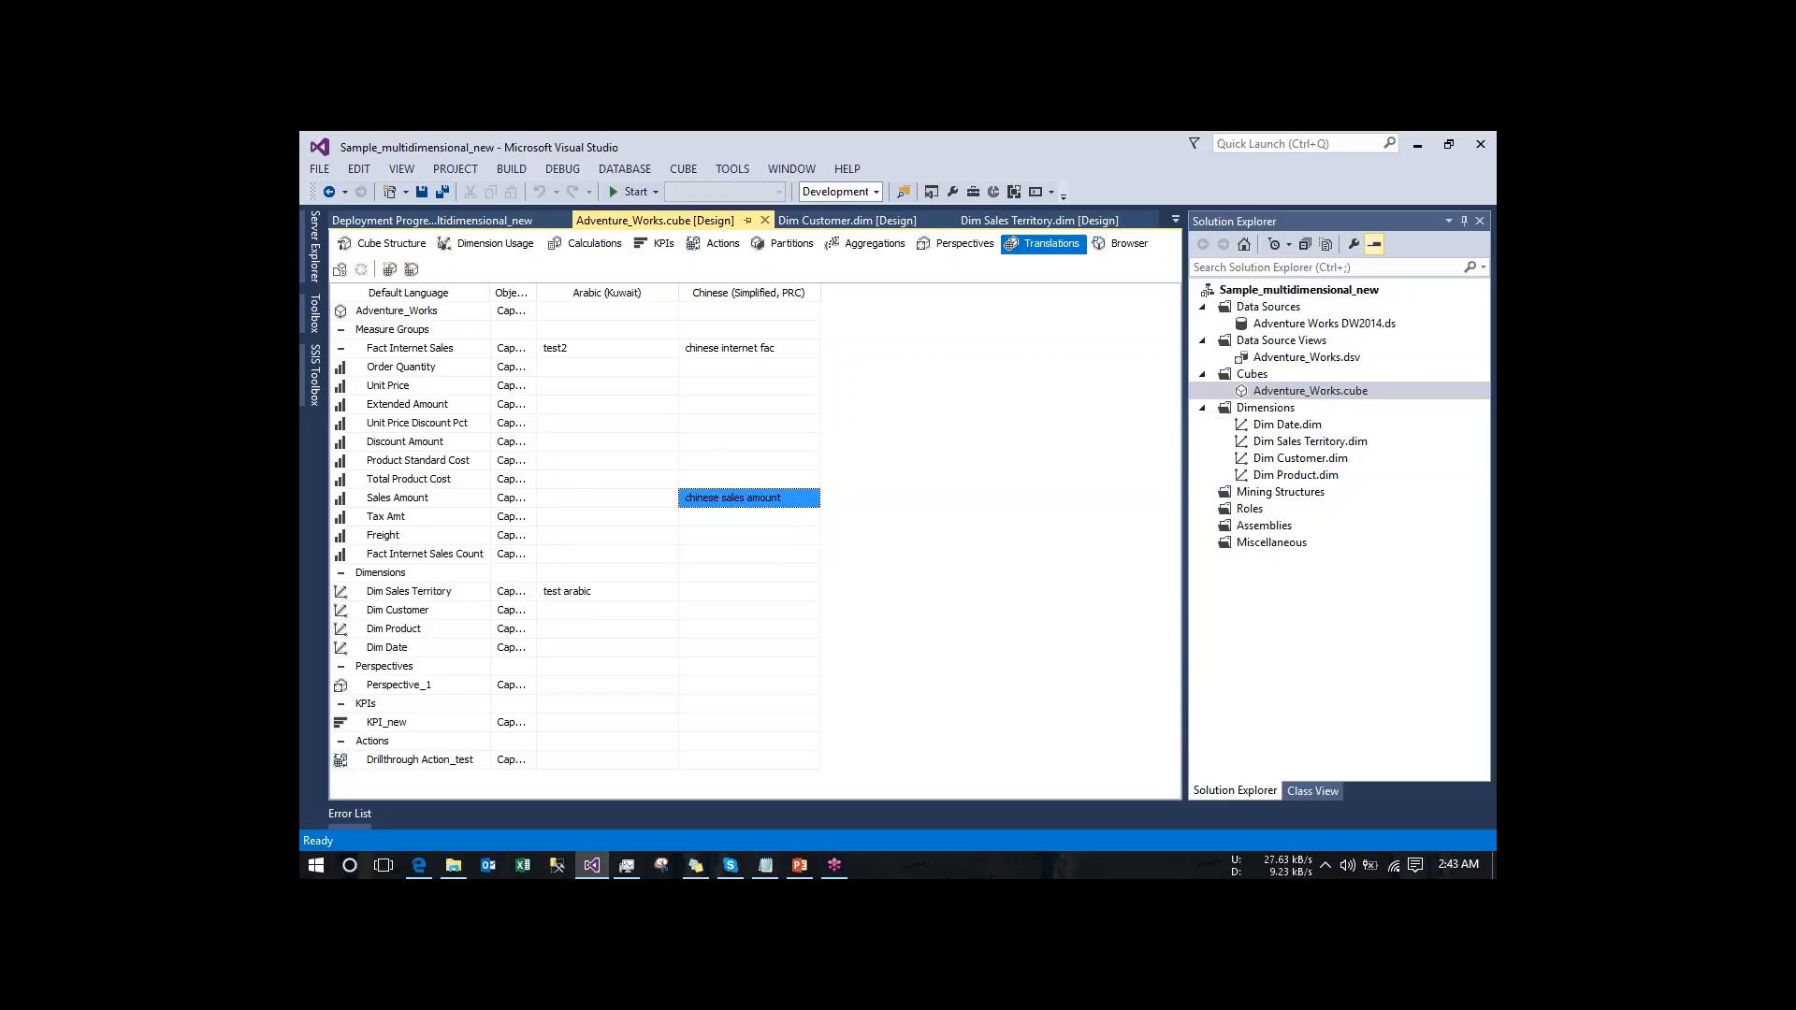
{"action": "left_click", "coordinate": [1080, 537]}
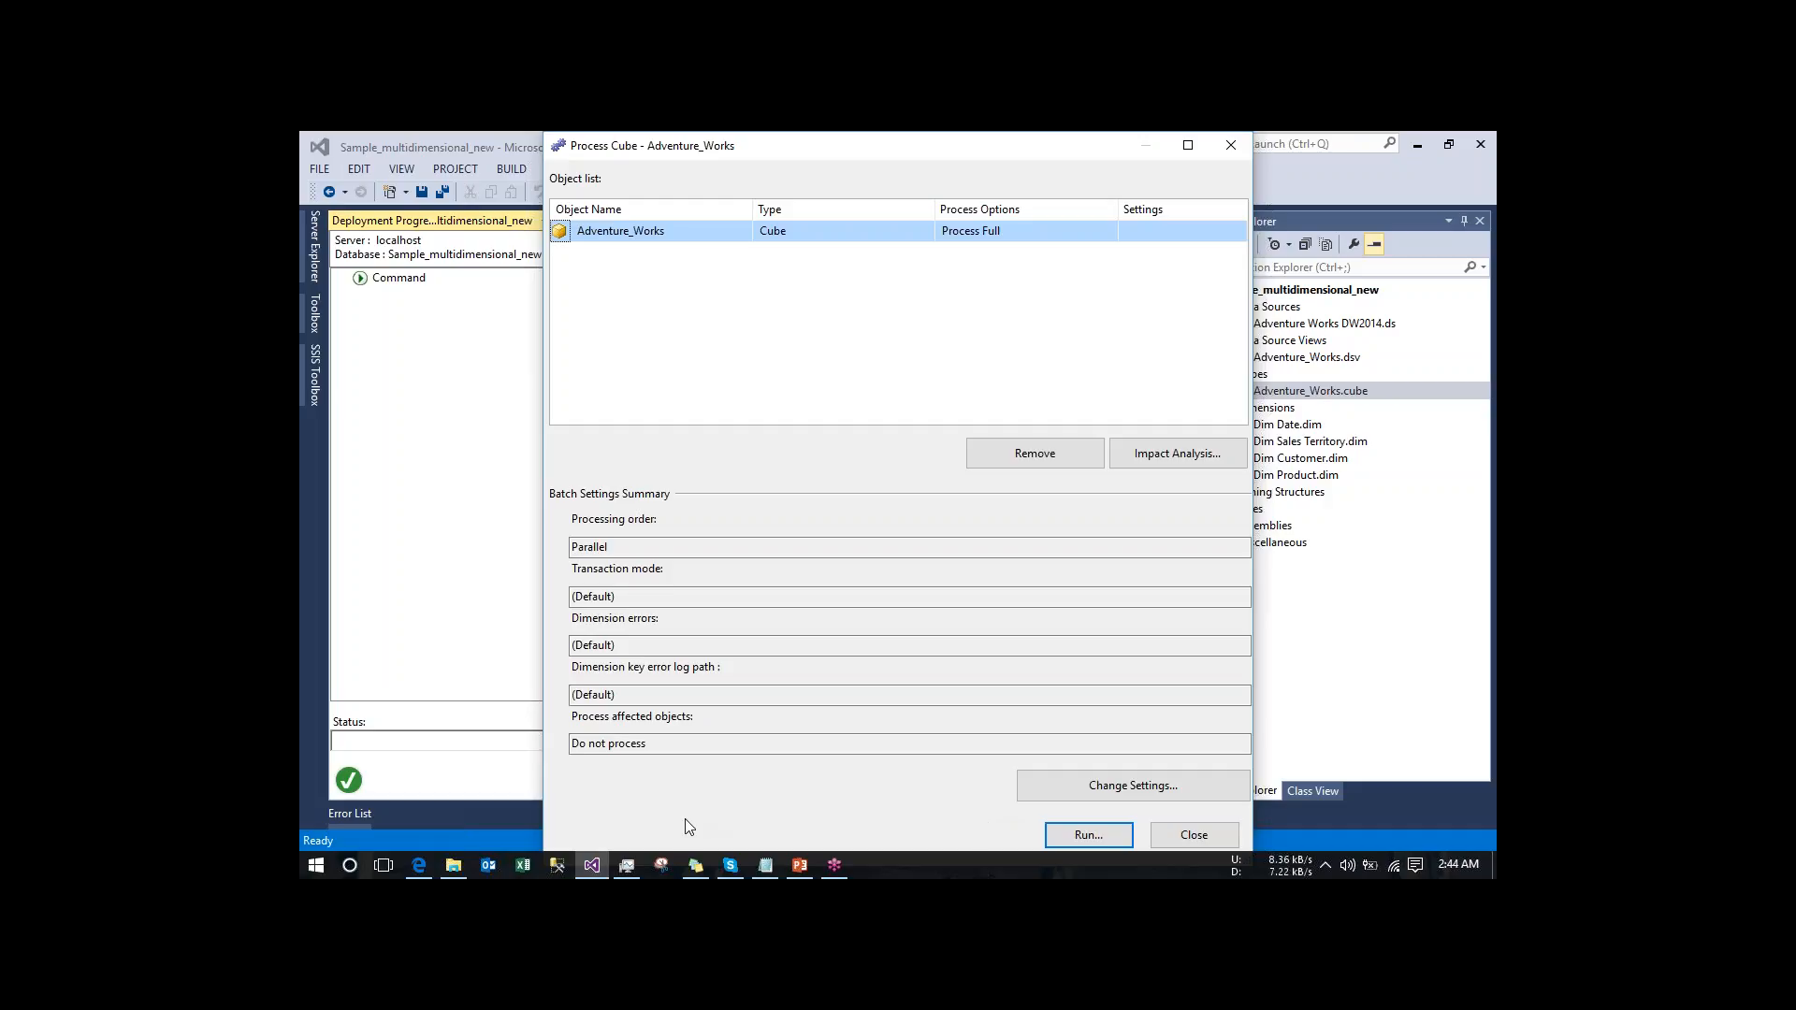
{"action": "left_click", "coordinate": [1081, 836]}
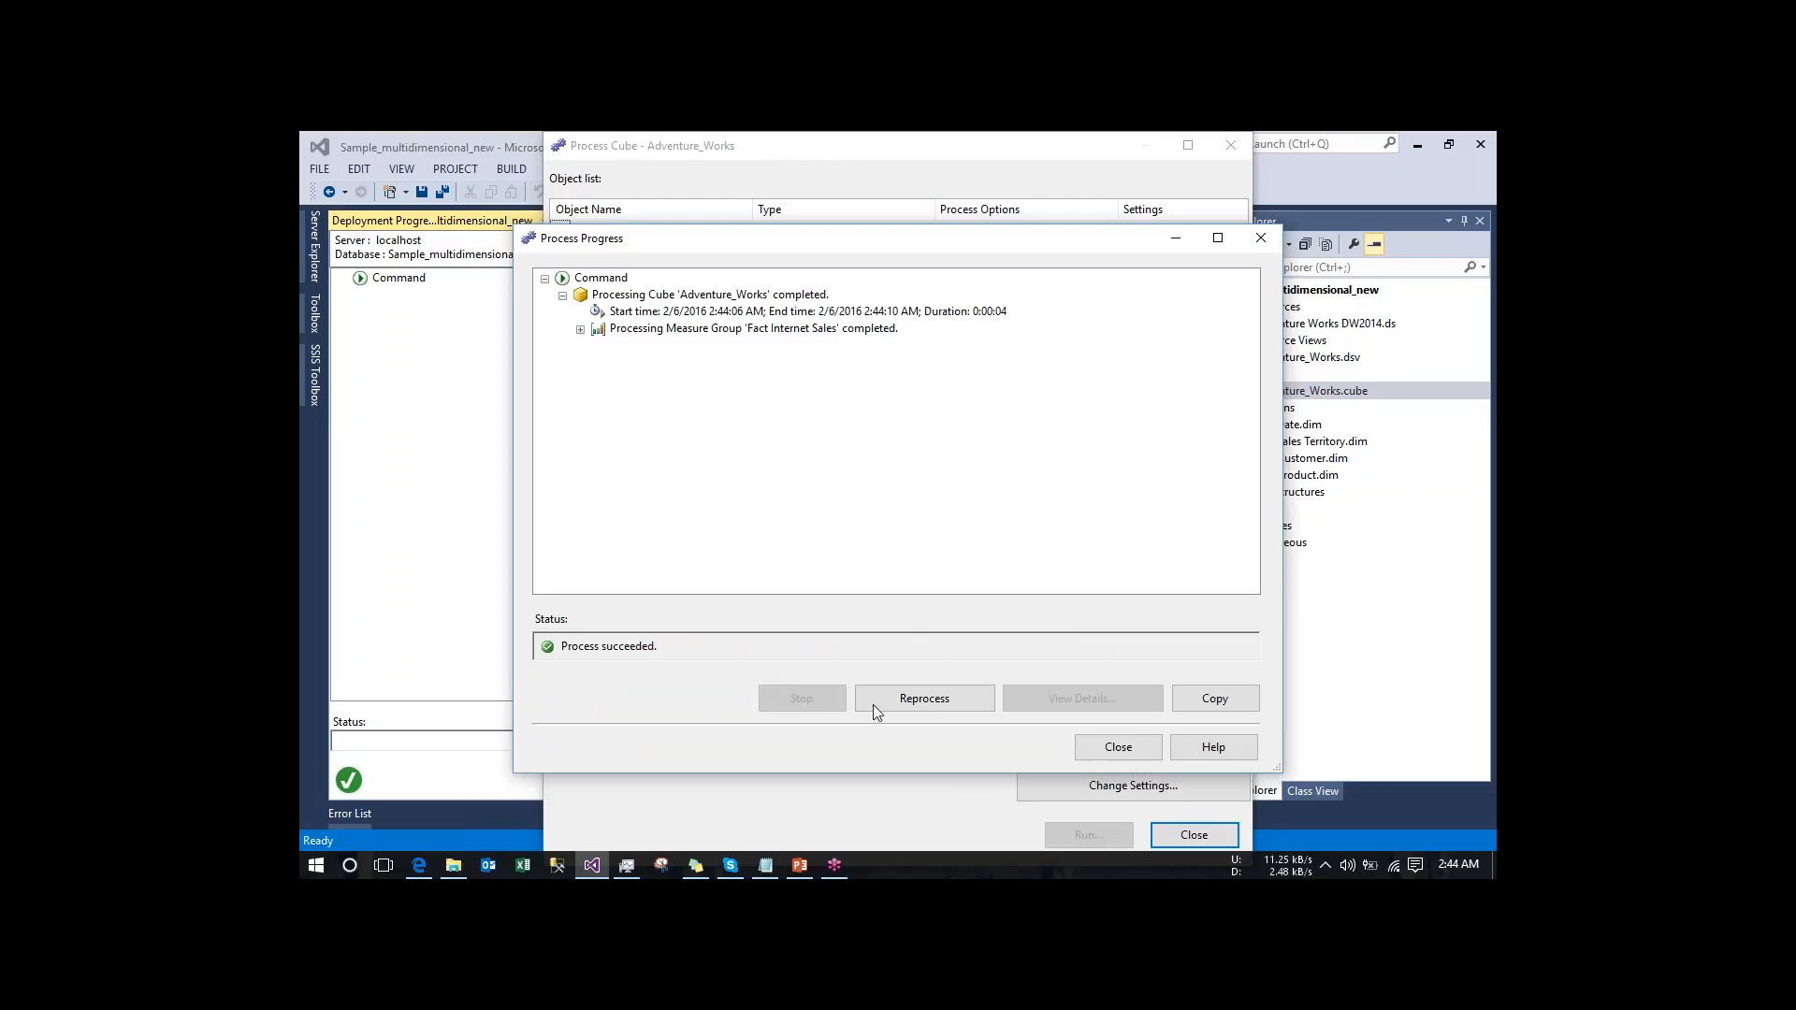
{"action": "left_click", "coordinate": [1115, 746]}
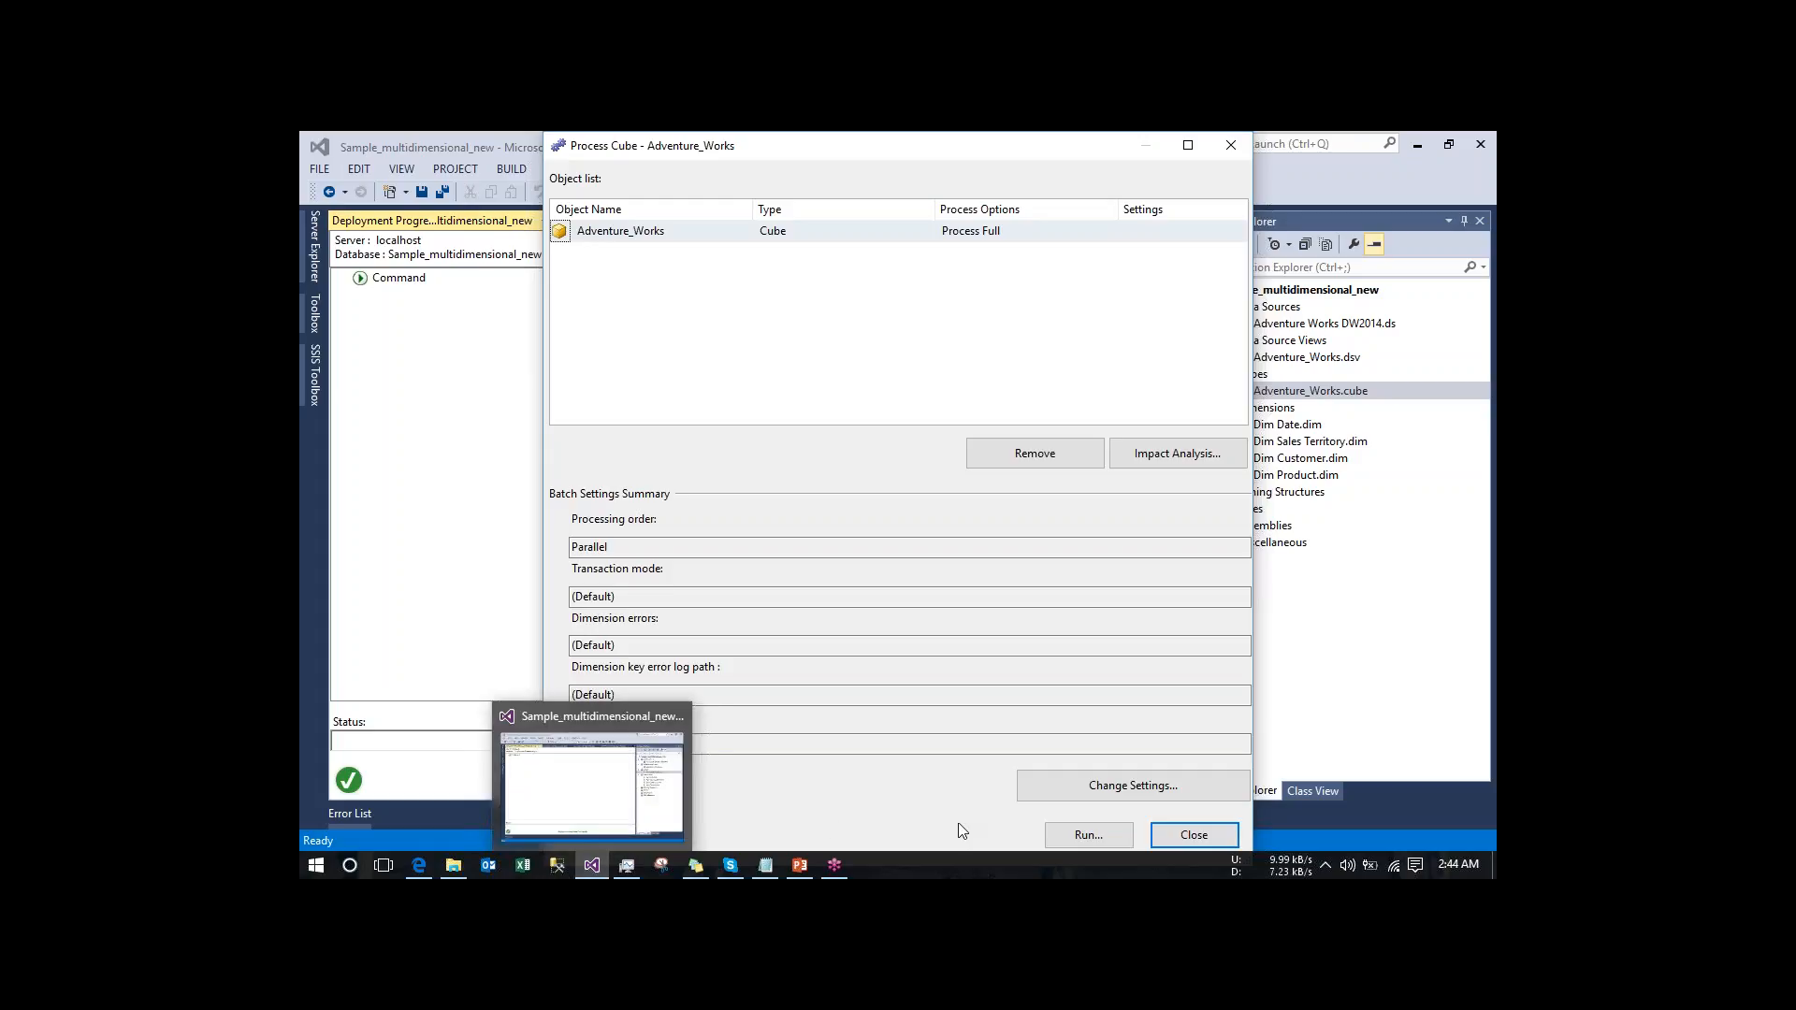
{"action": "left_click", "coordinate": [1088, 834]}
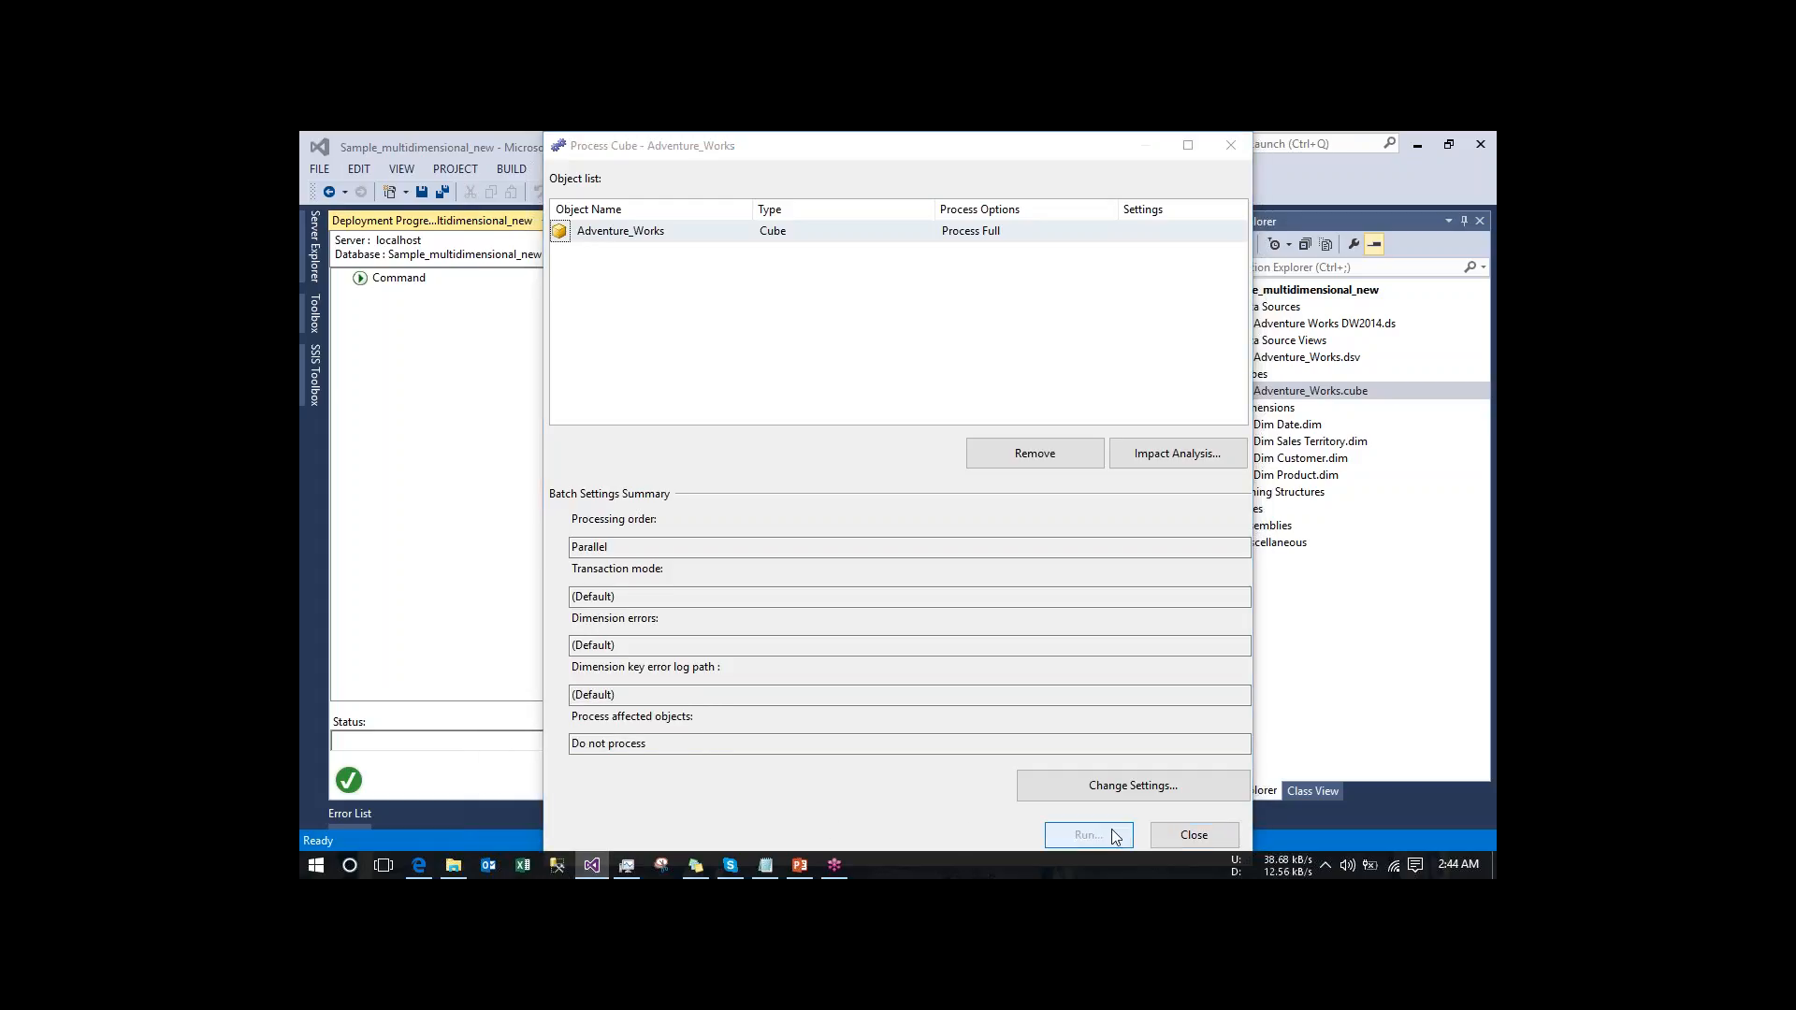
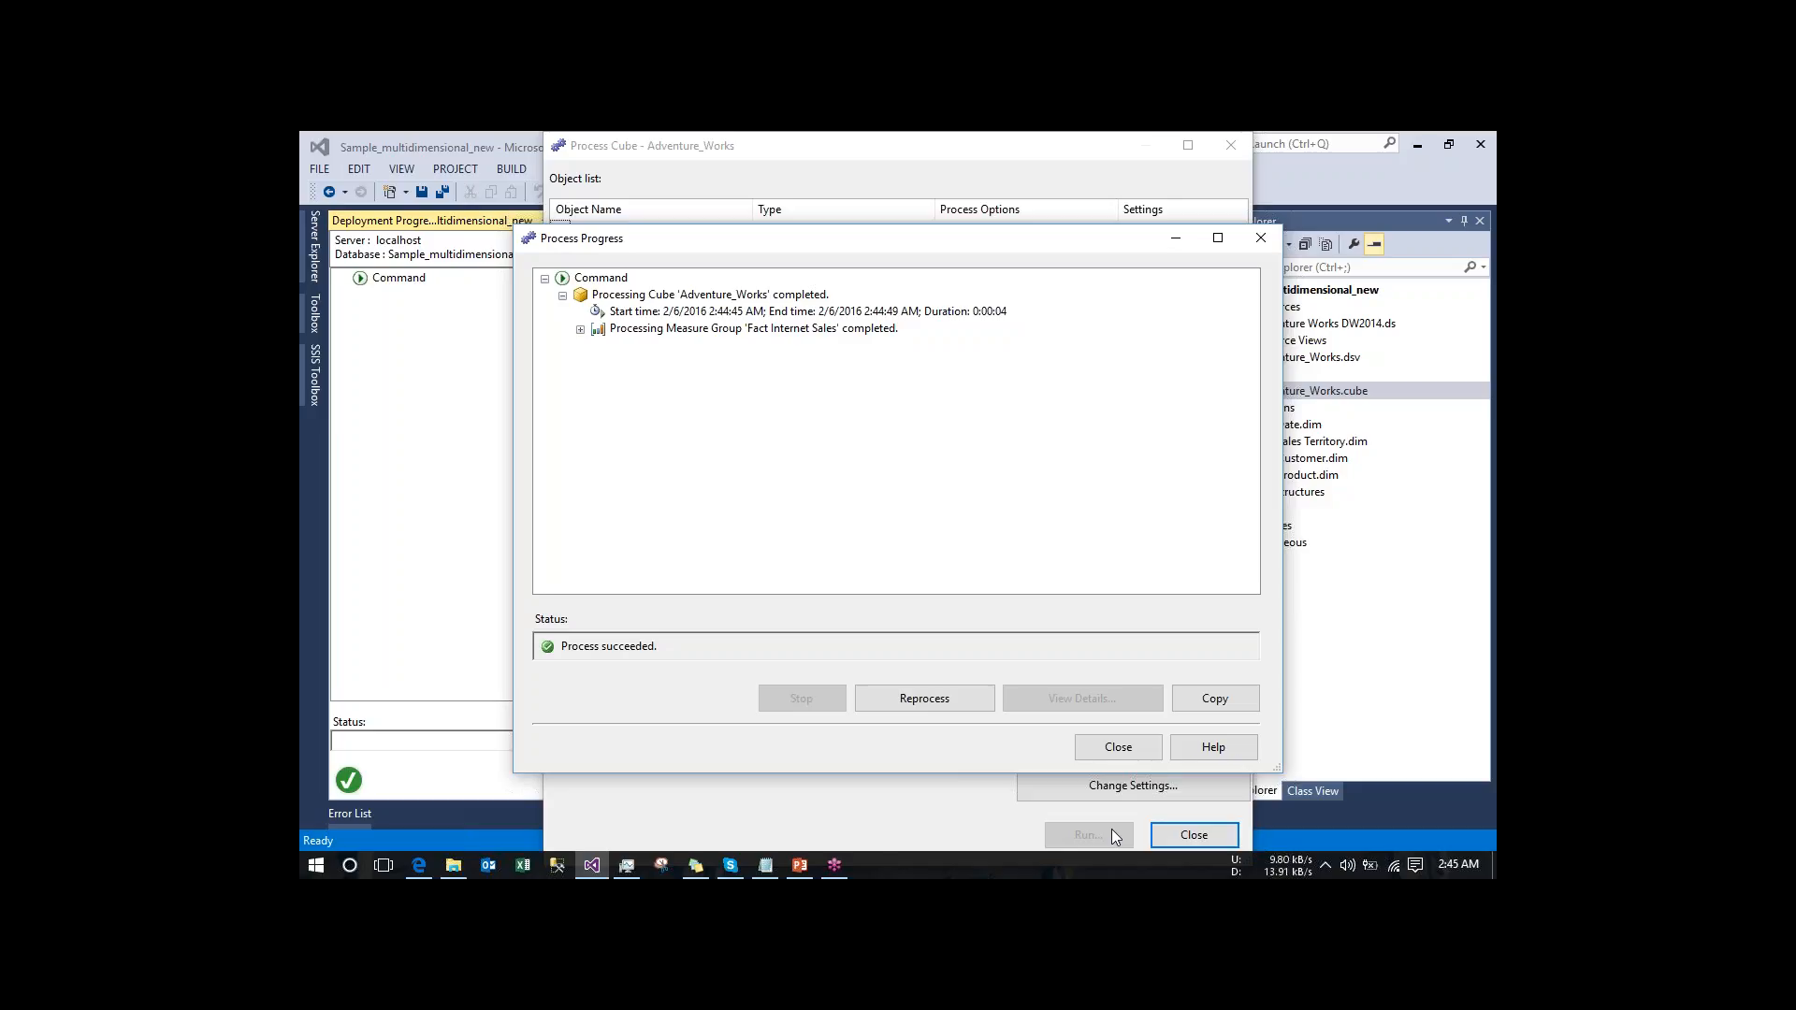
- Close the cube processing and deployment progress windows and open the Adventure_Works cube browser
{"action": "left_click", "coordinate": [1121, 748]}
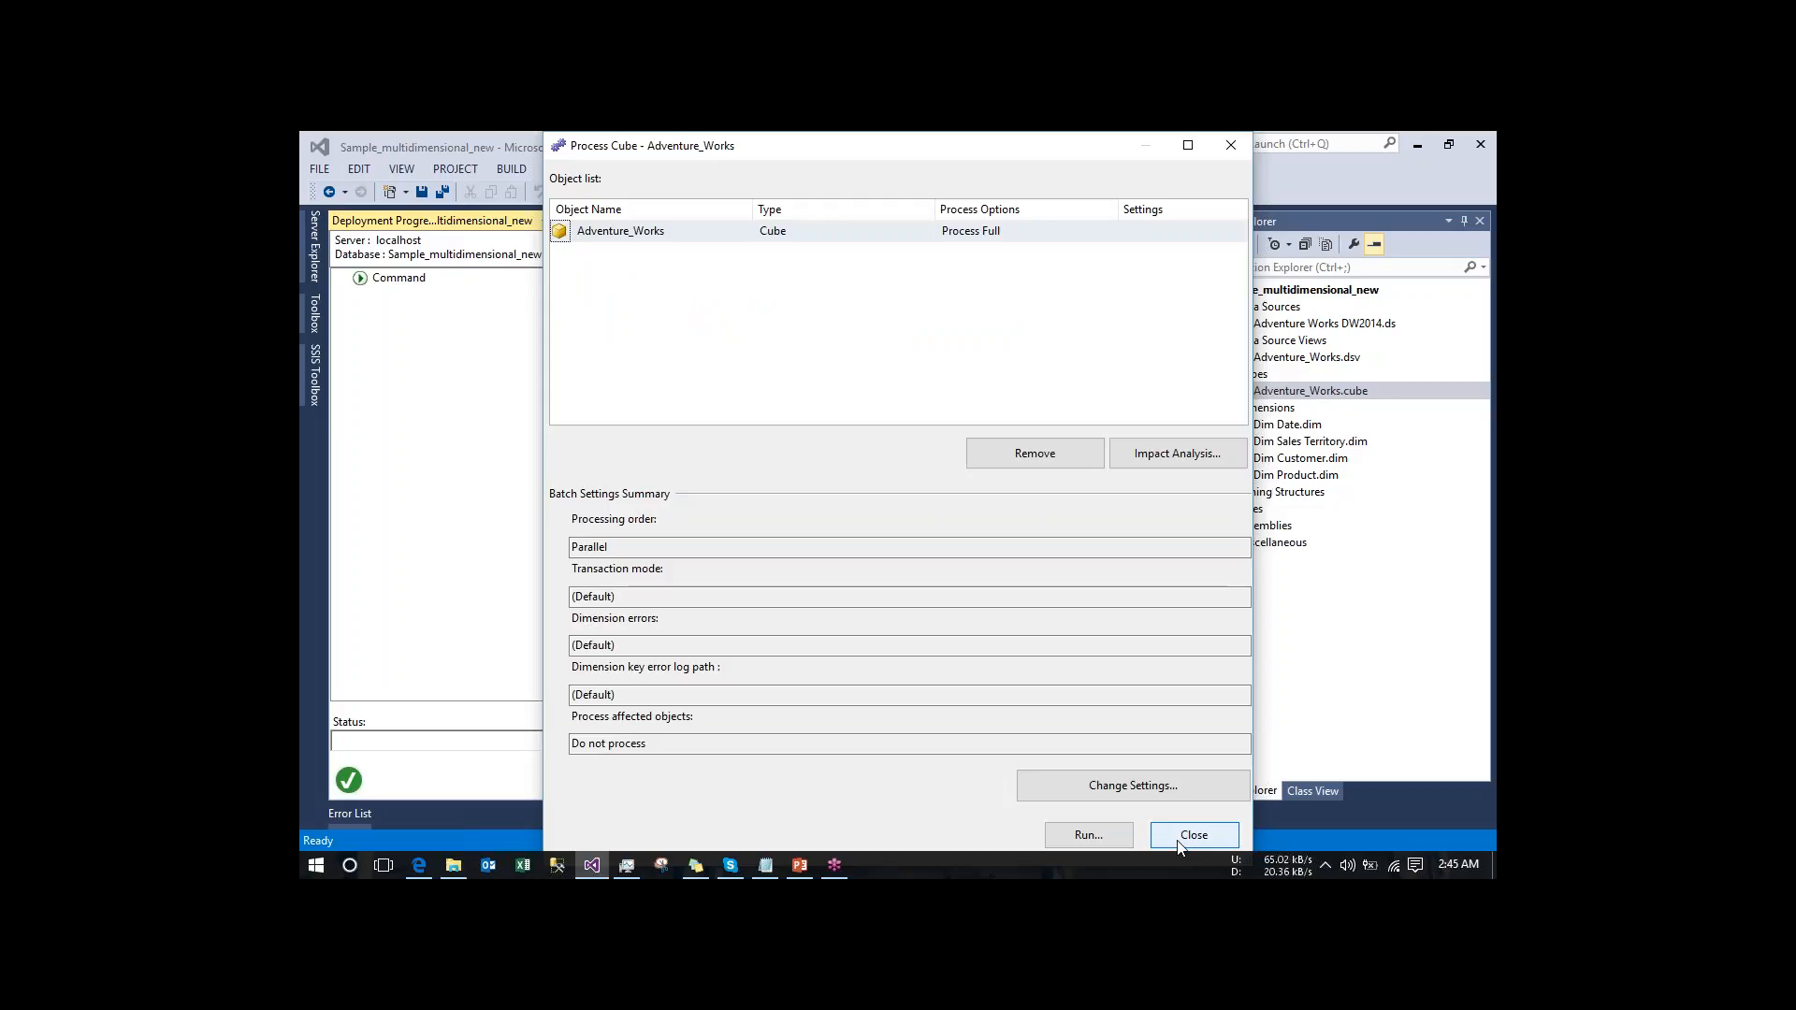
{"action": "left_click", "coordinate": [1177, 840]}
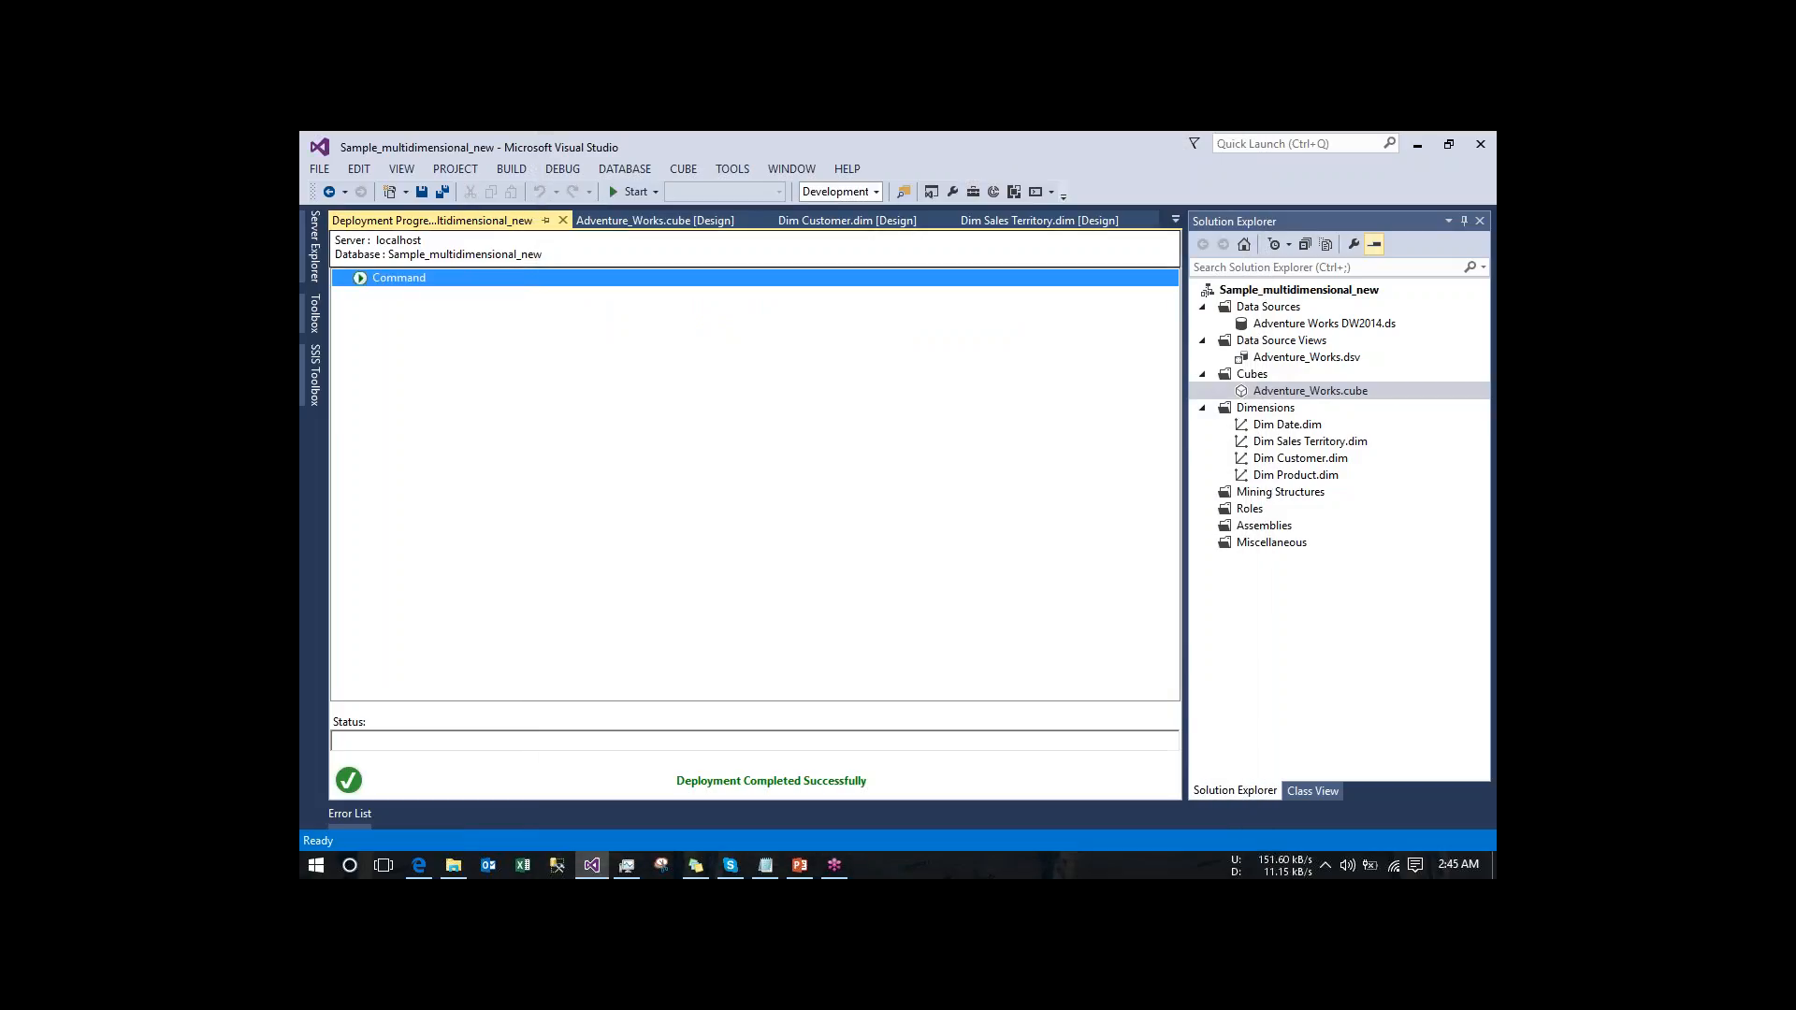
{"action": "left_click", "coordinate": [563, 219]}
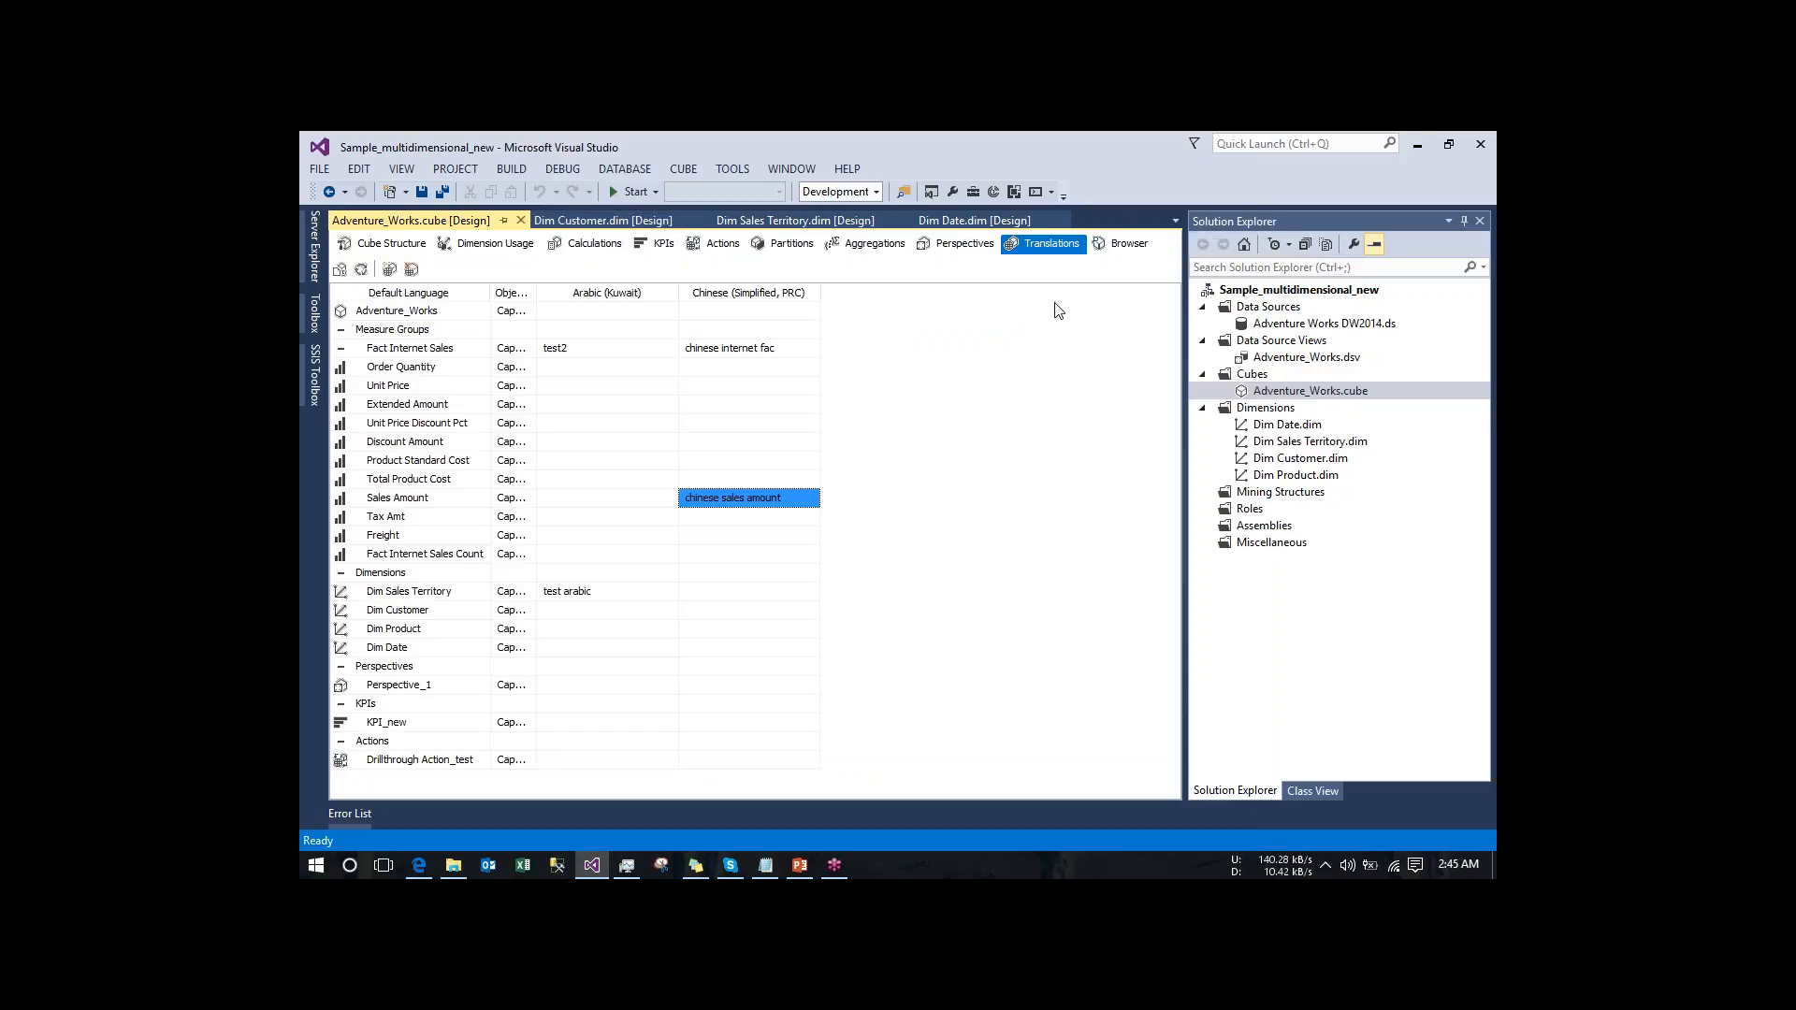
{"action": "left_click", "coordinate": [1127, 259]}
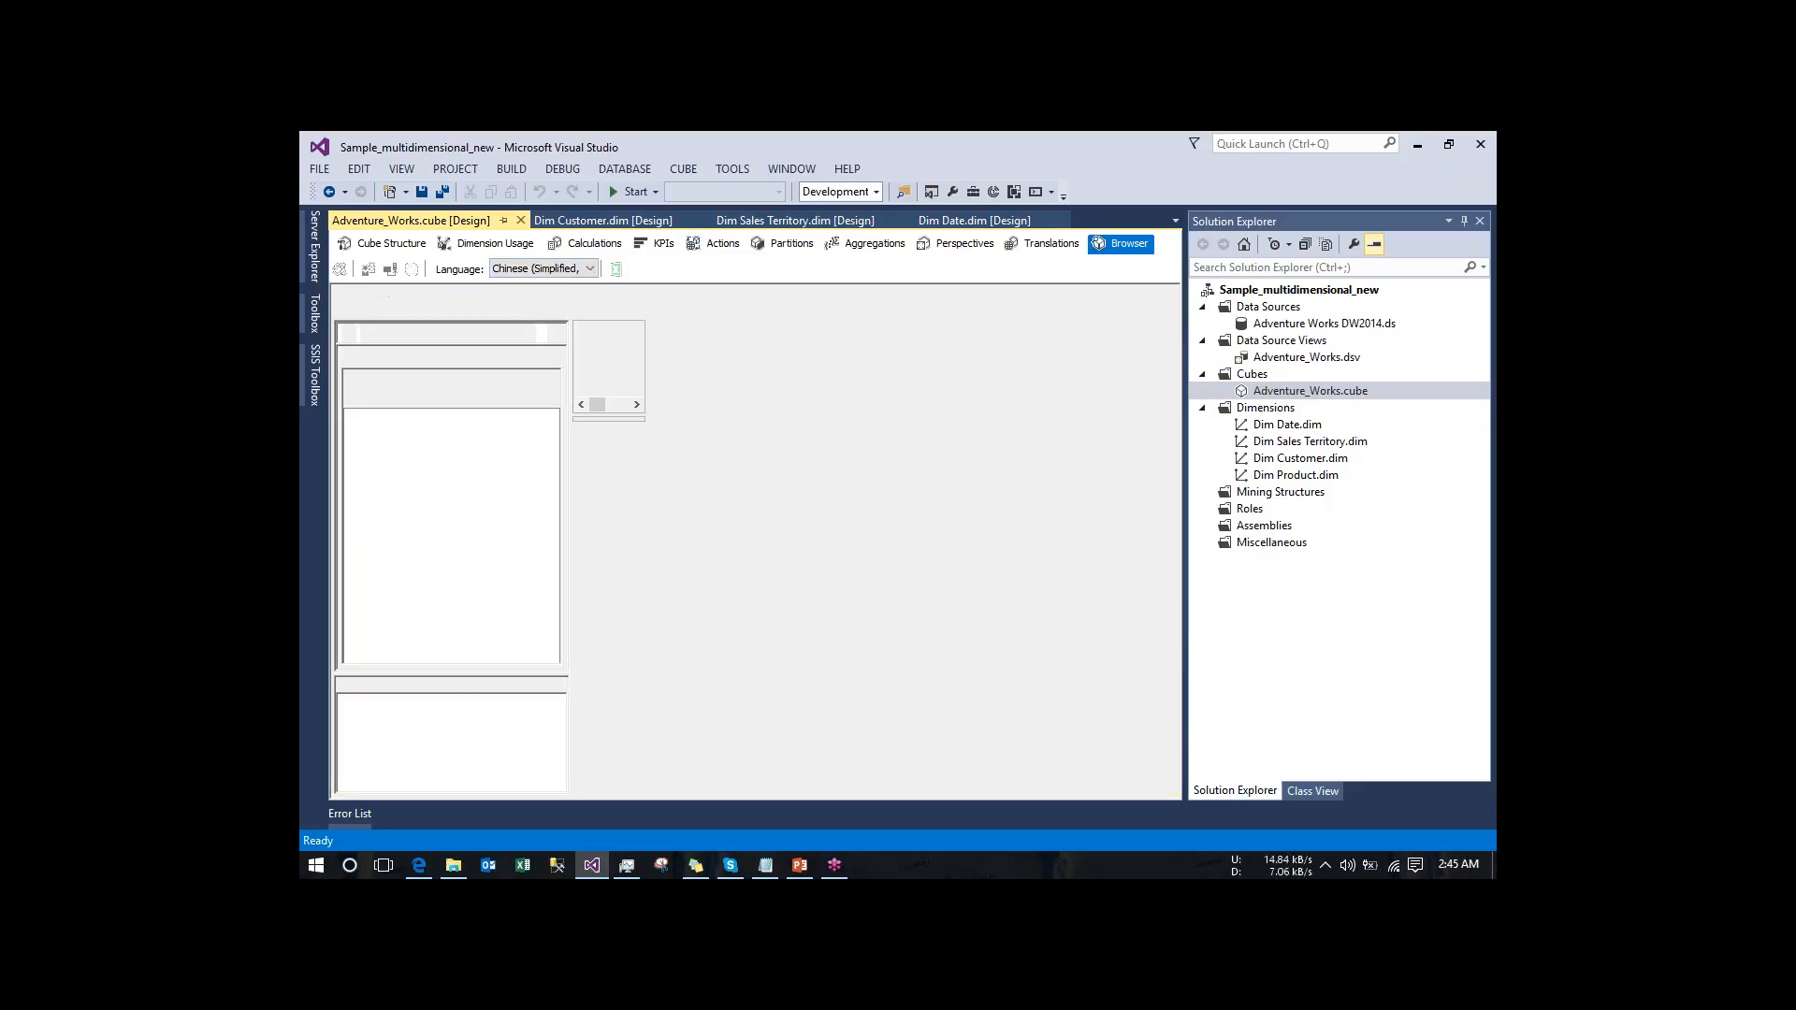
- Switch the browser language to Default and expand the Fact Internet Sales measures to examine their captions
{"action": "left_click", "coordinate": [523, 271]}
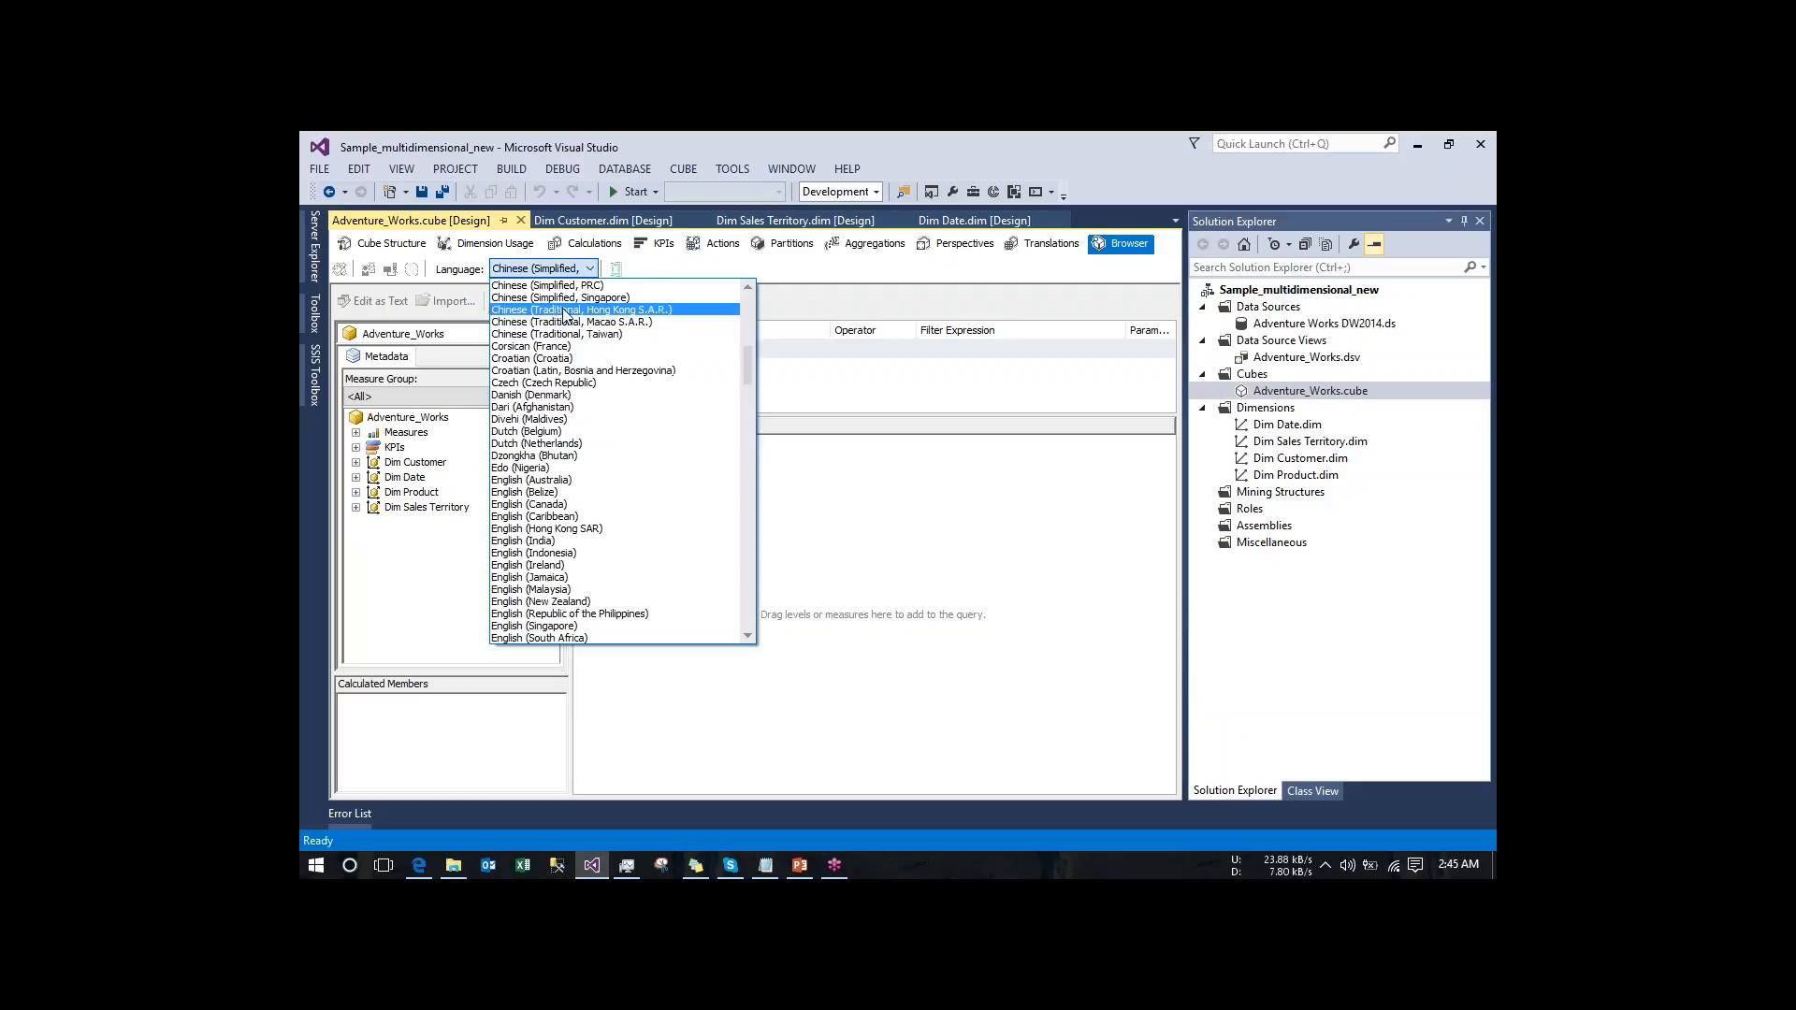
{"action": "left_click_drag", "start_coordinate": [746, 370], "coordinate": [748, 300]}
{"action": "left_click", "coordinate": [562, 285]}
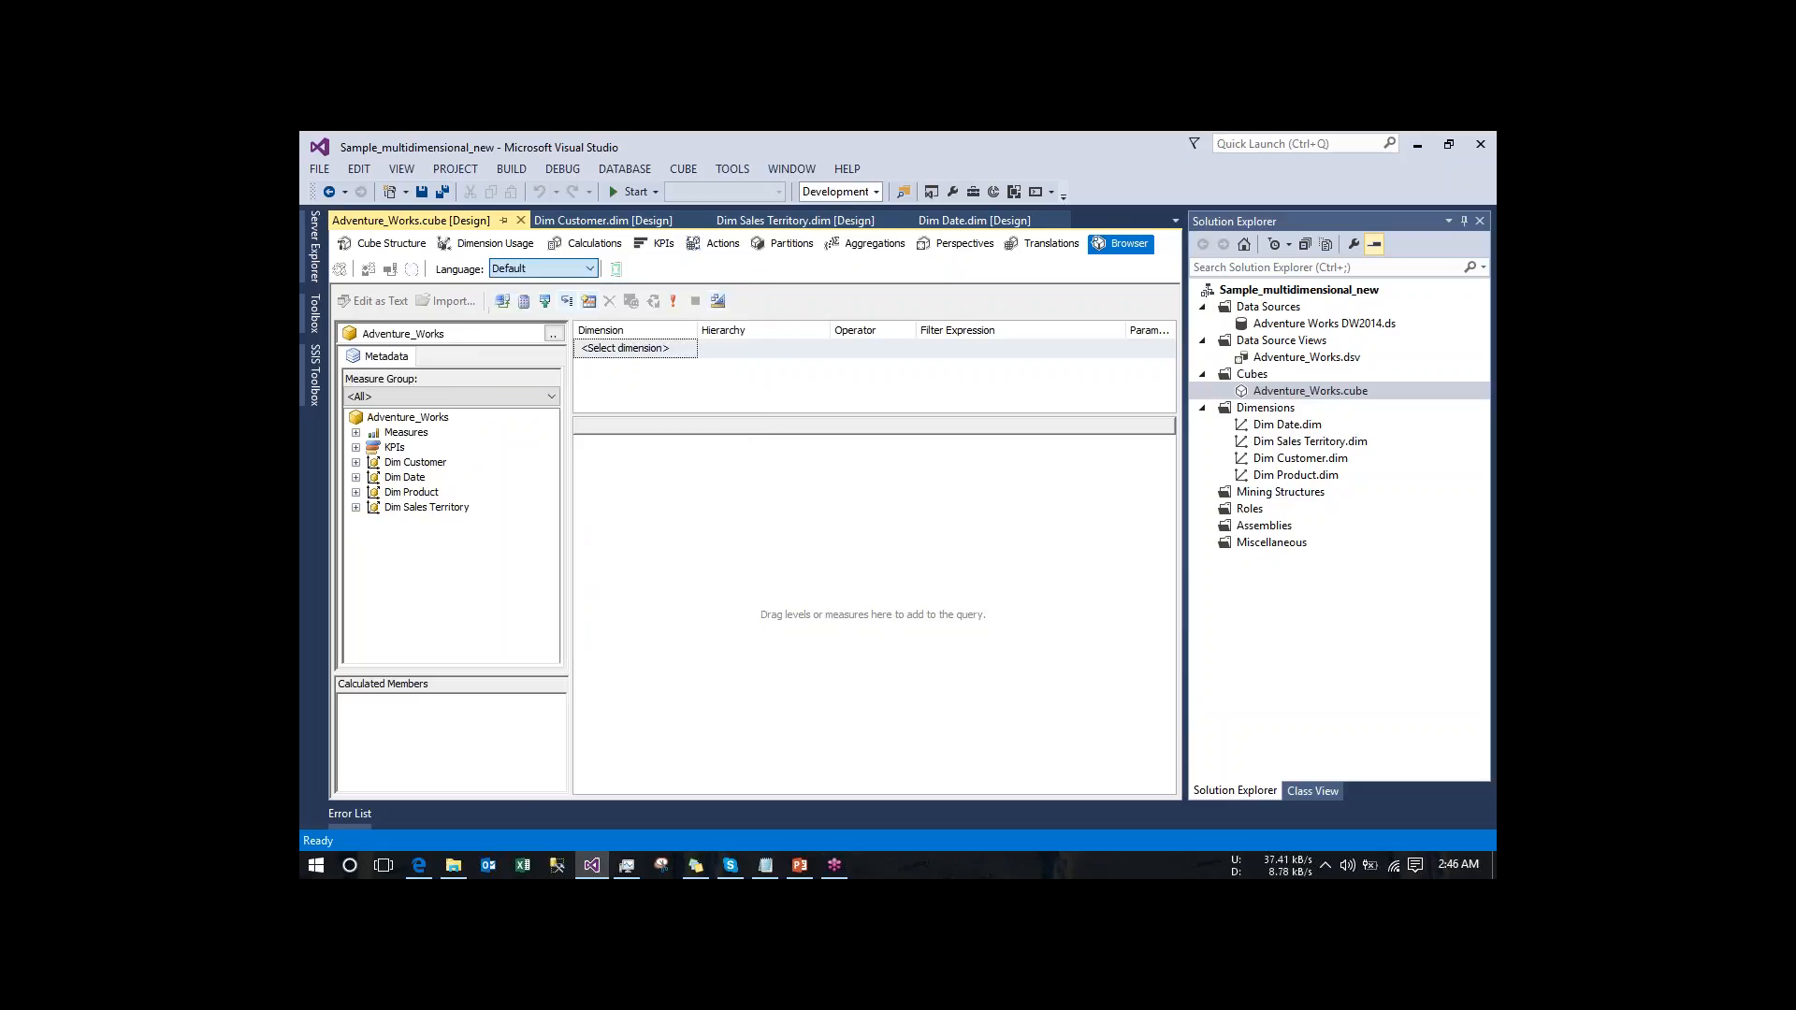
{"action": "left_click", "coordinate": [356, 433]}
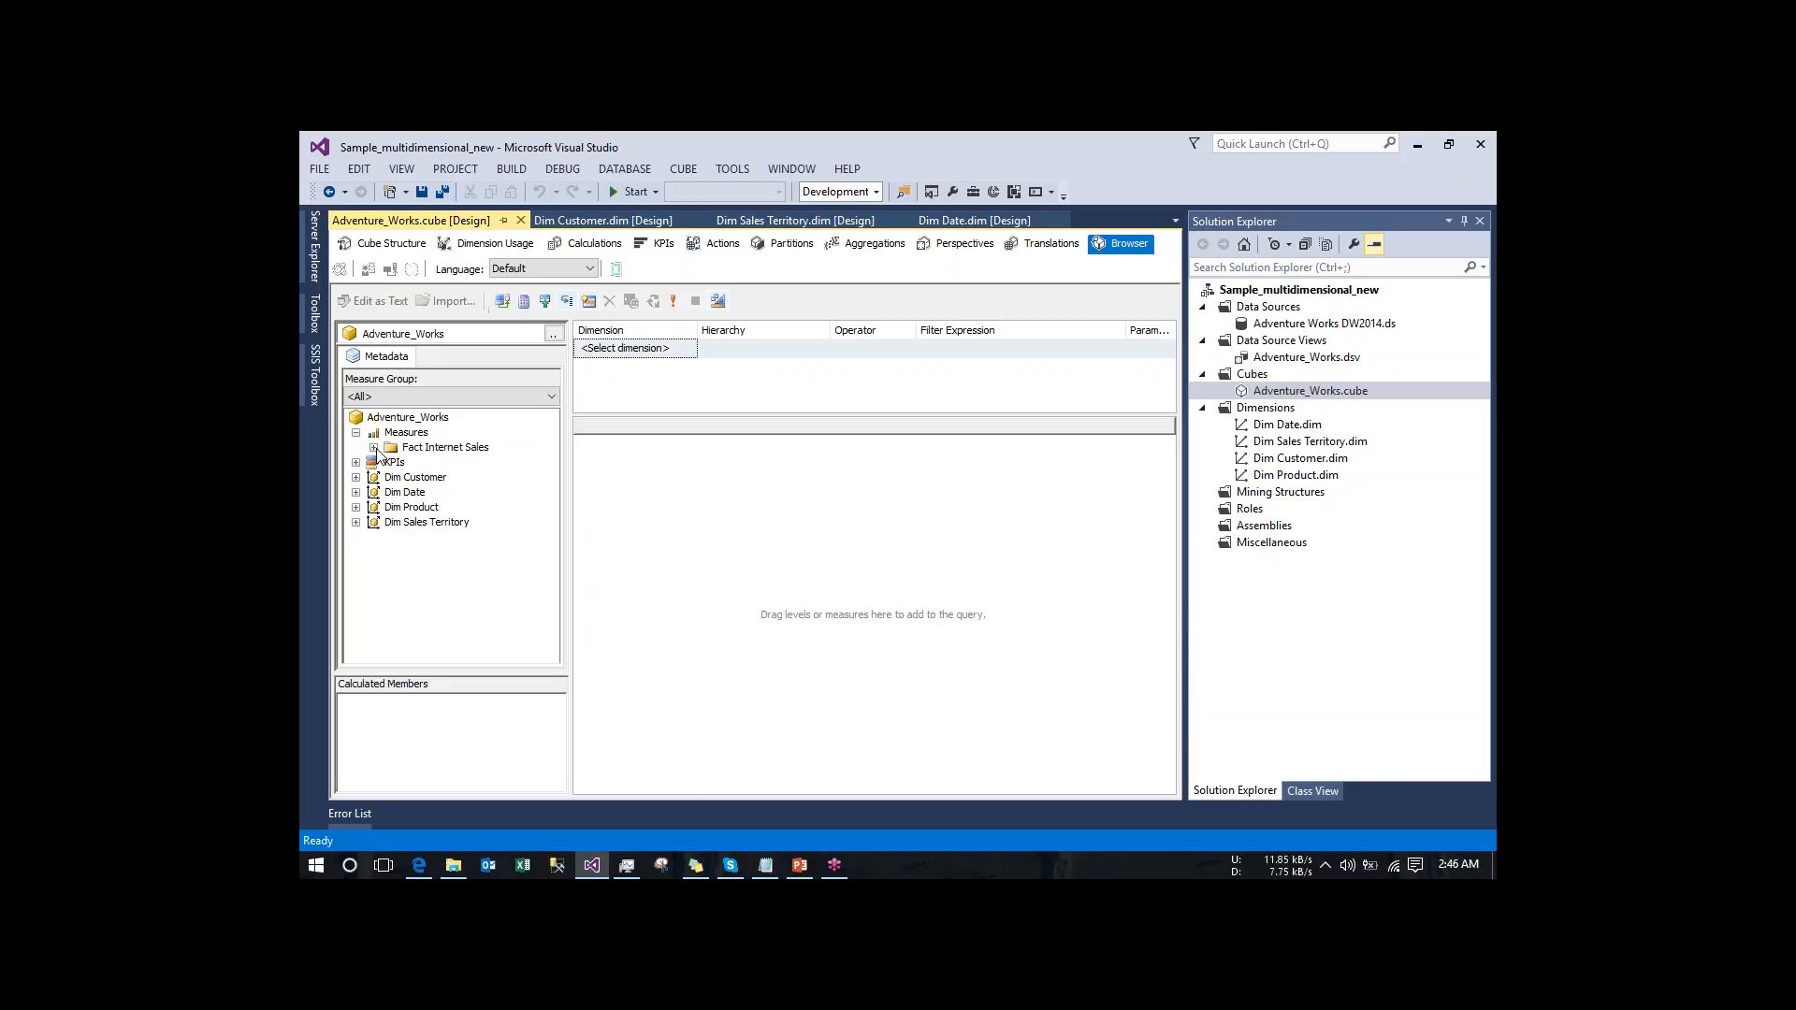
{"action": "left_click", "coordinate": [374, 448]}
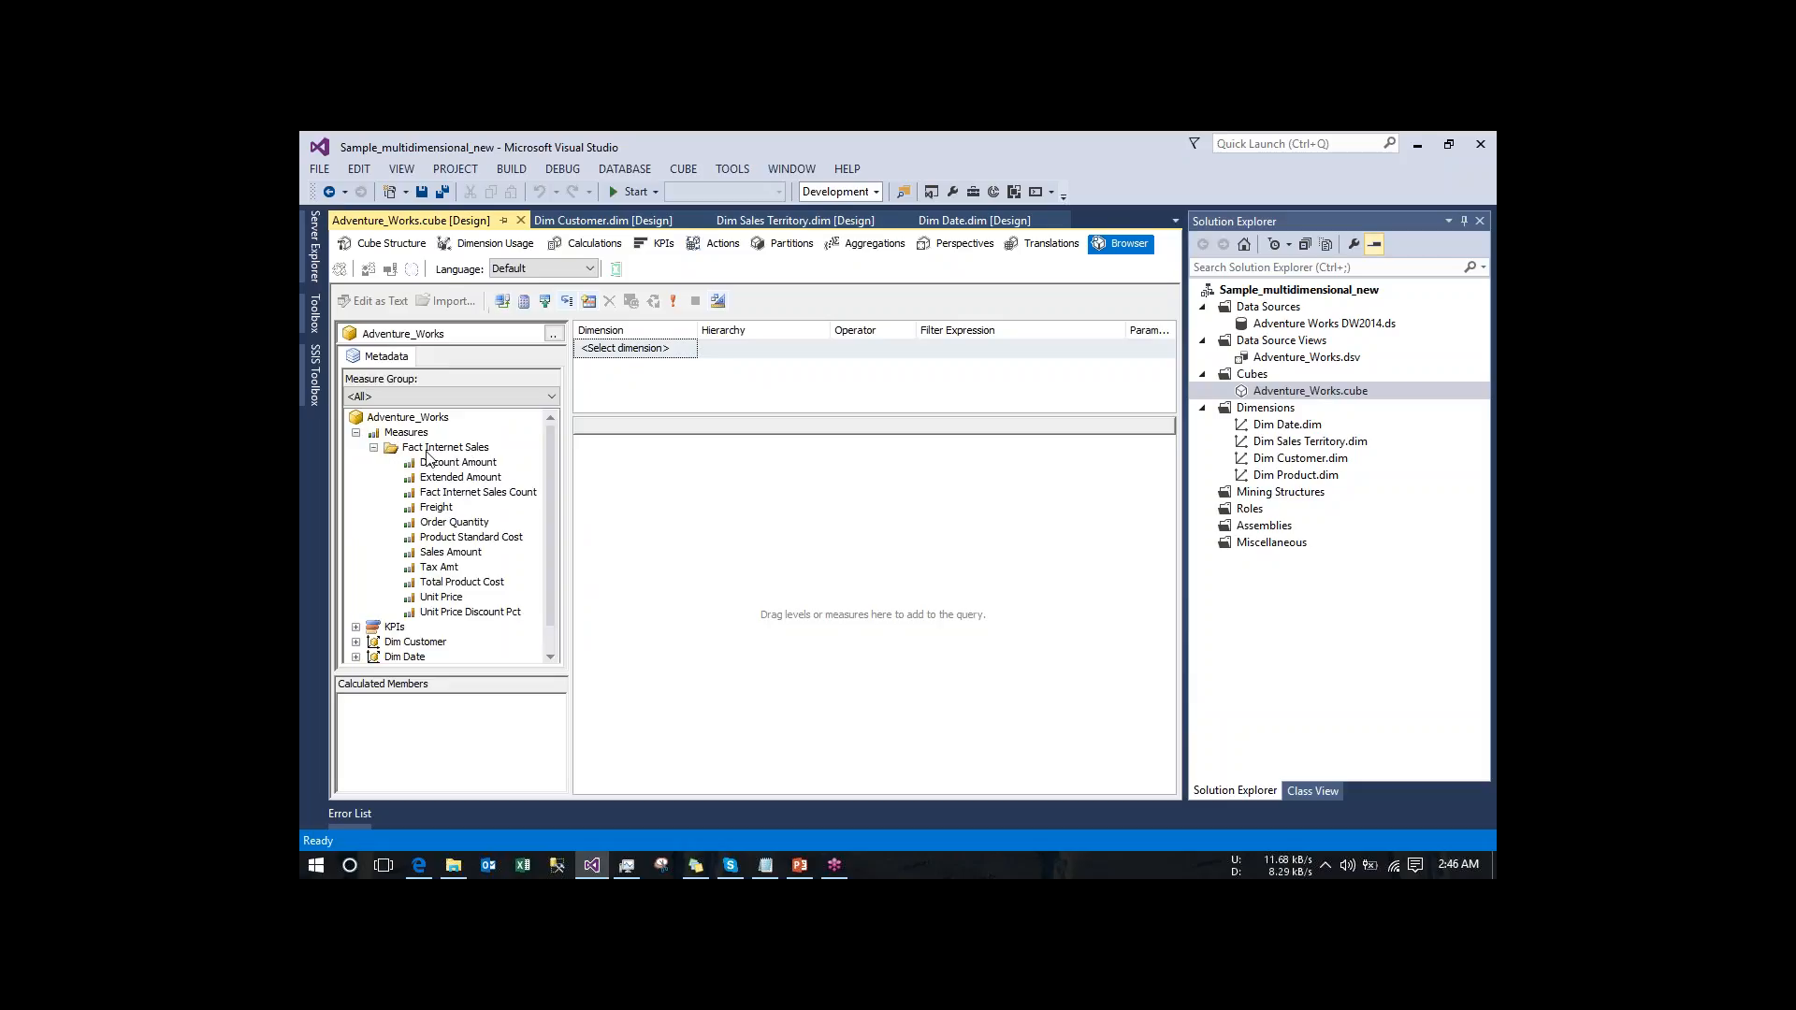
- Switch the browser language to Chinese (Simplified, PRC) and expand the first measure group to examine its translated captions
{"action": "left_click", "coordinate": [548, 268]}
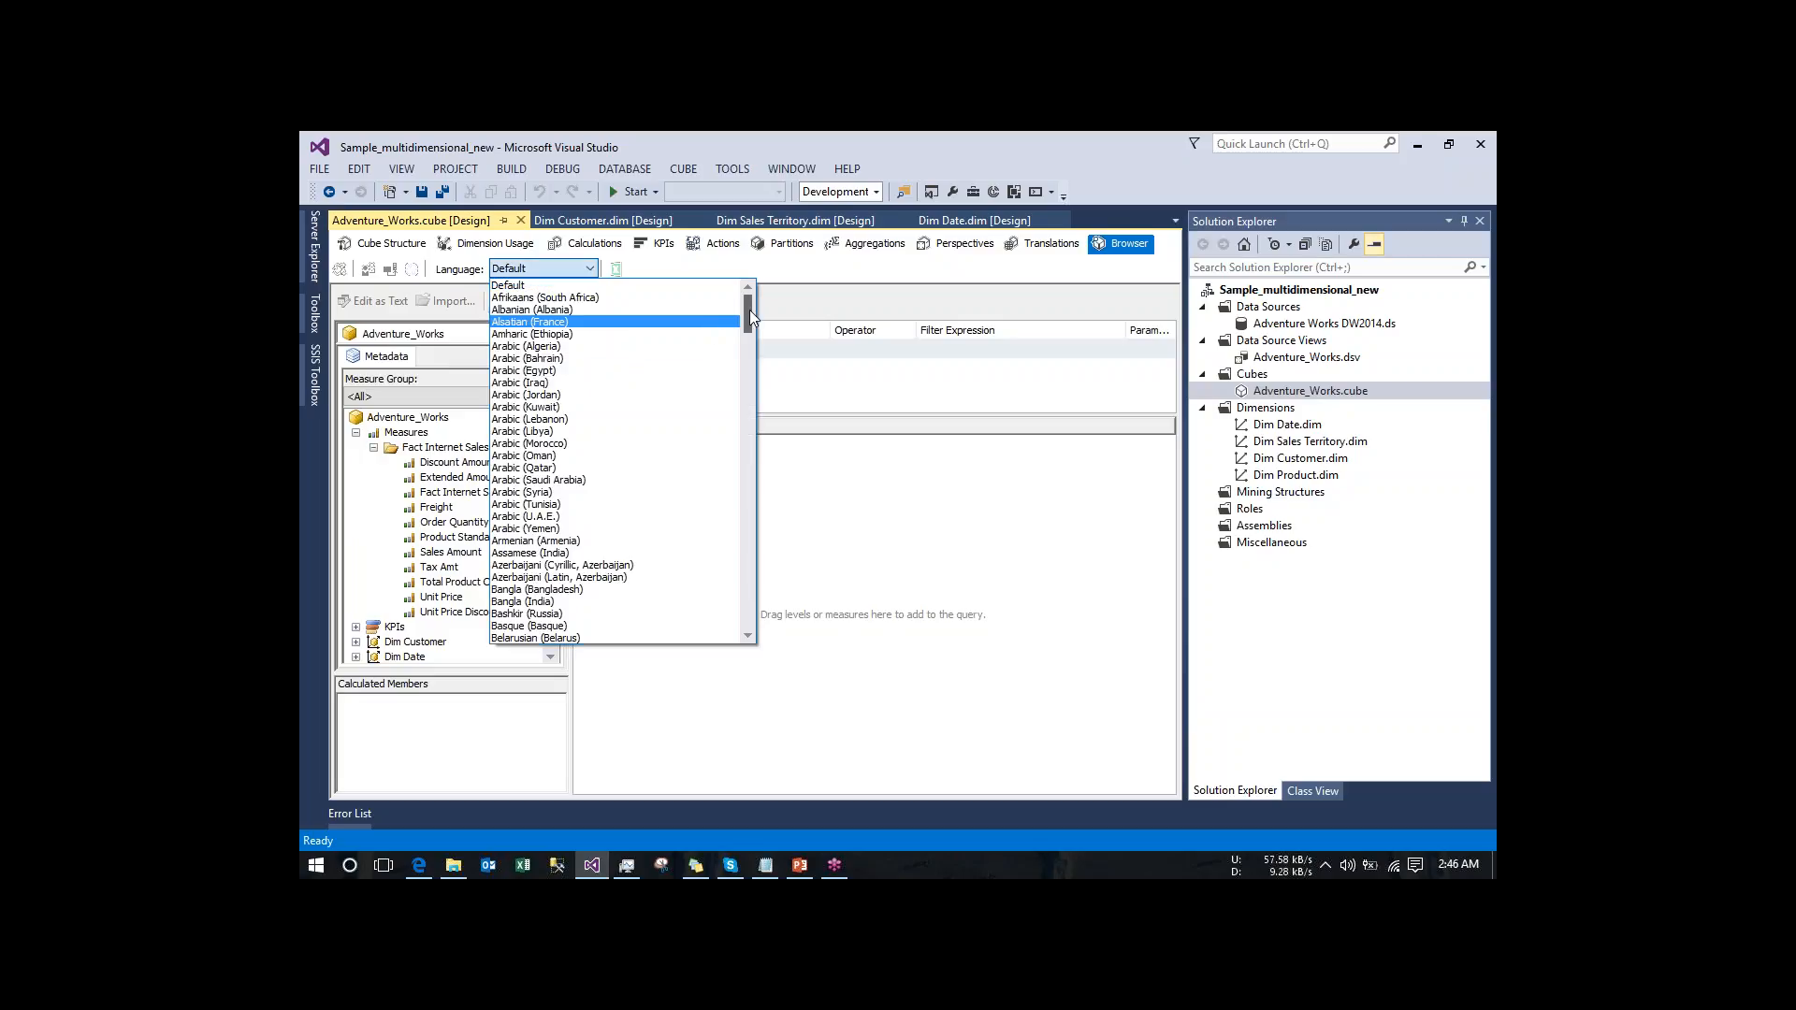
{"action": "left_click_drag", "start_coordinate": [749, 310], "coordinate": [751, 341]}
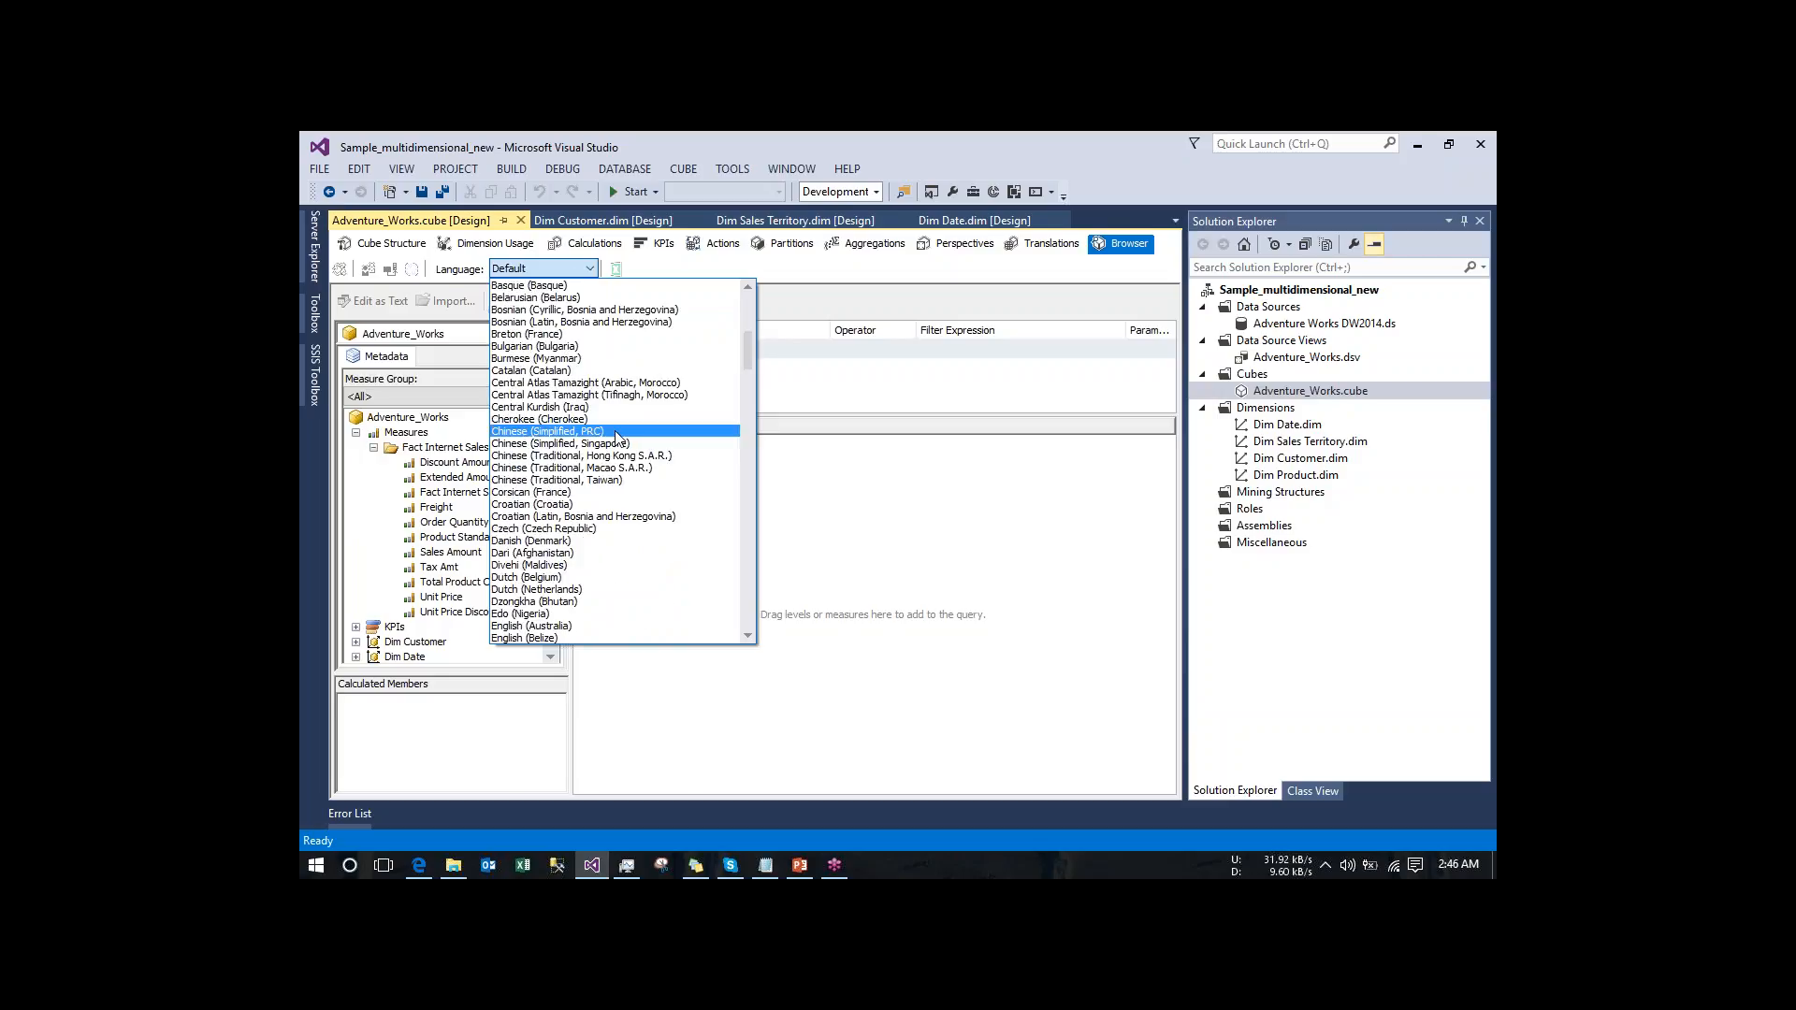
{"action": "left_click", "coordinate": [561, 429]}
{"action": "left_click", "coordinate": [355, 433]}
{"action": "left_click", "coordinate": [373, 447]}
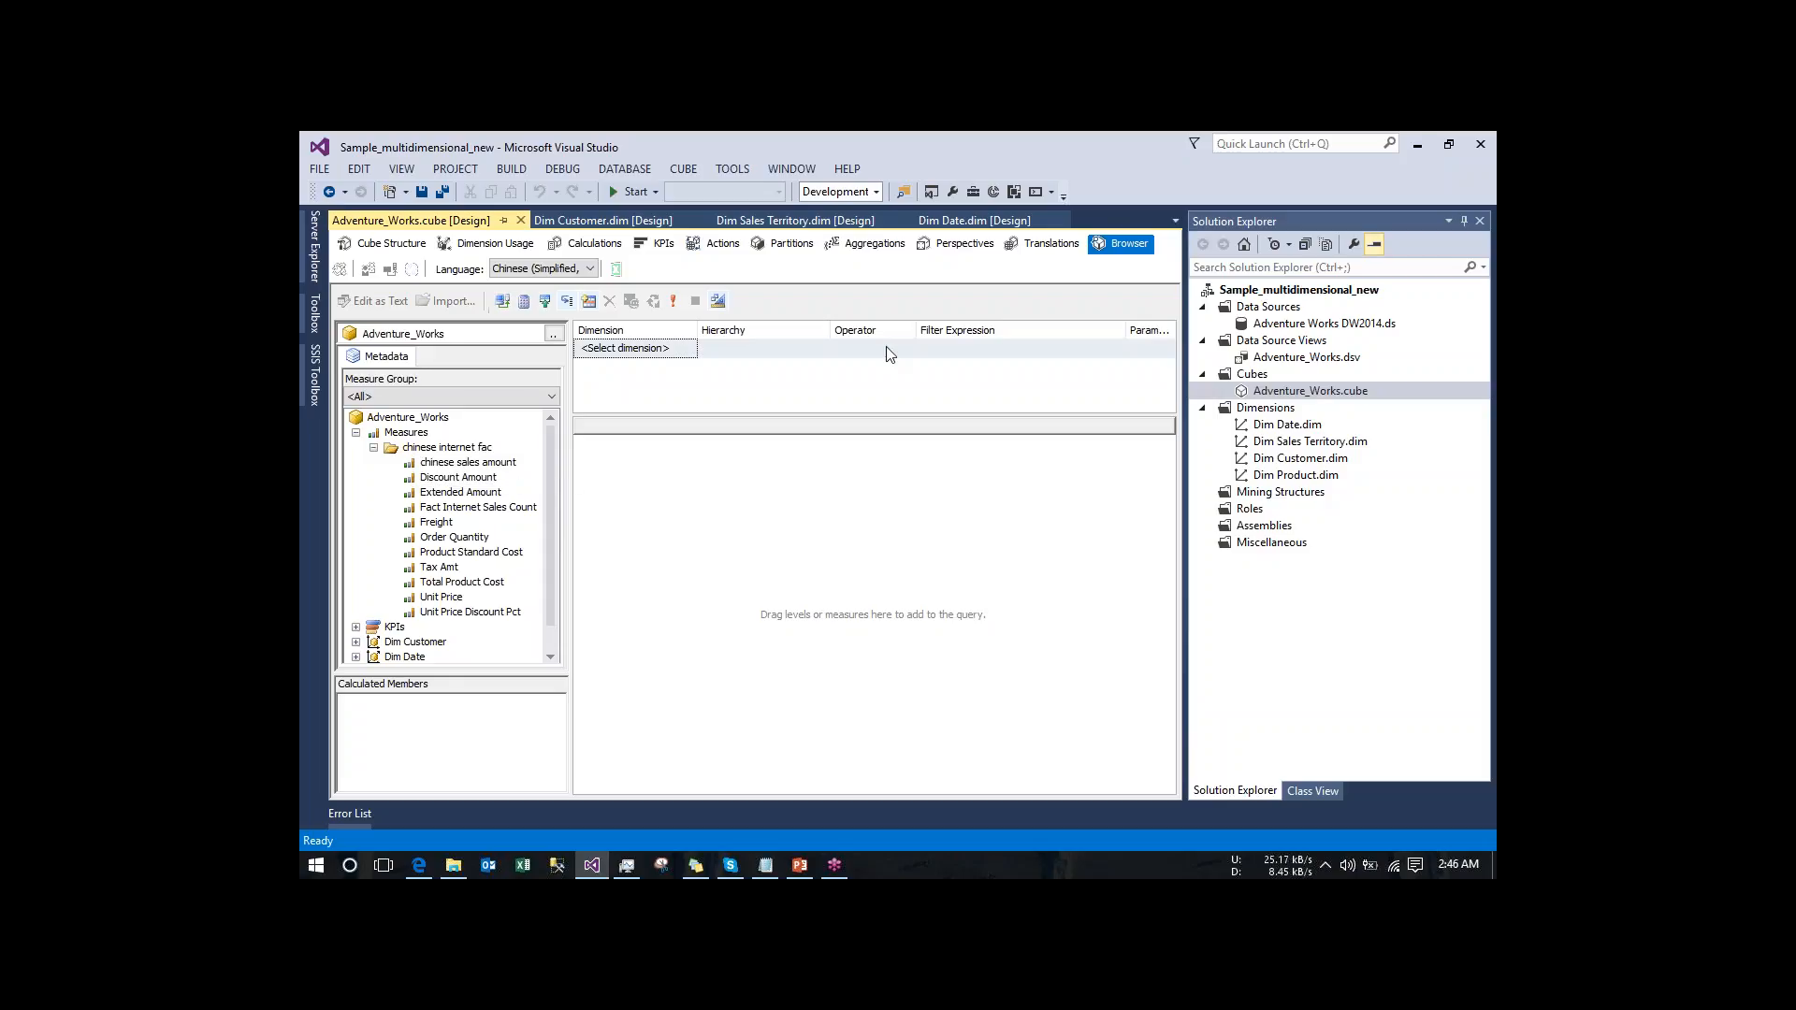
- Compare the translation definitions with the captions in the cube browser, and review the cube's perspective and aggregation design
{"action": "left_click", "coordinate": [1050, 246]}
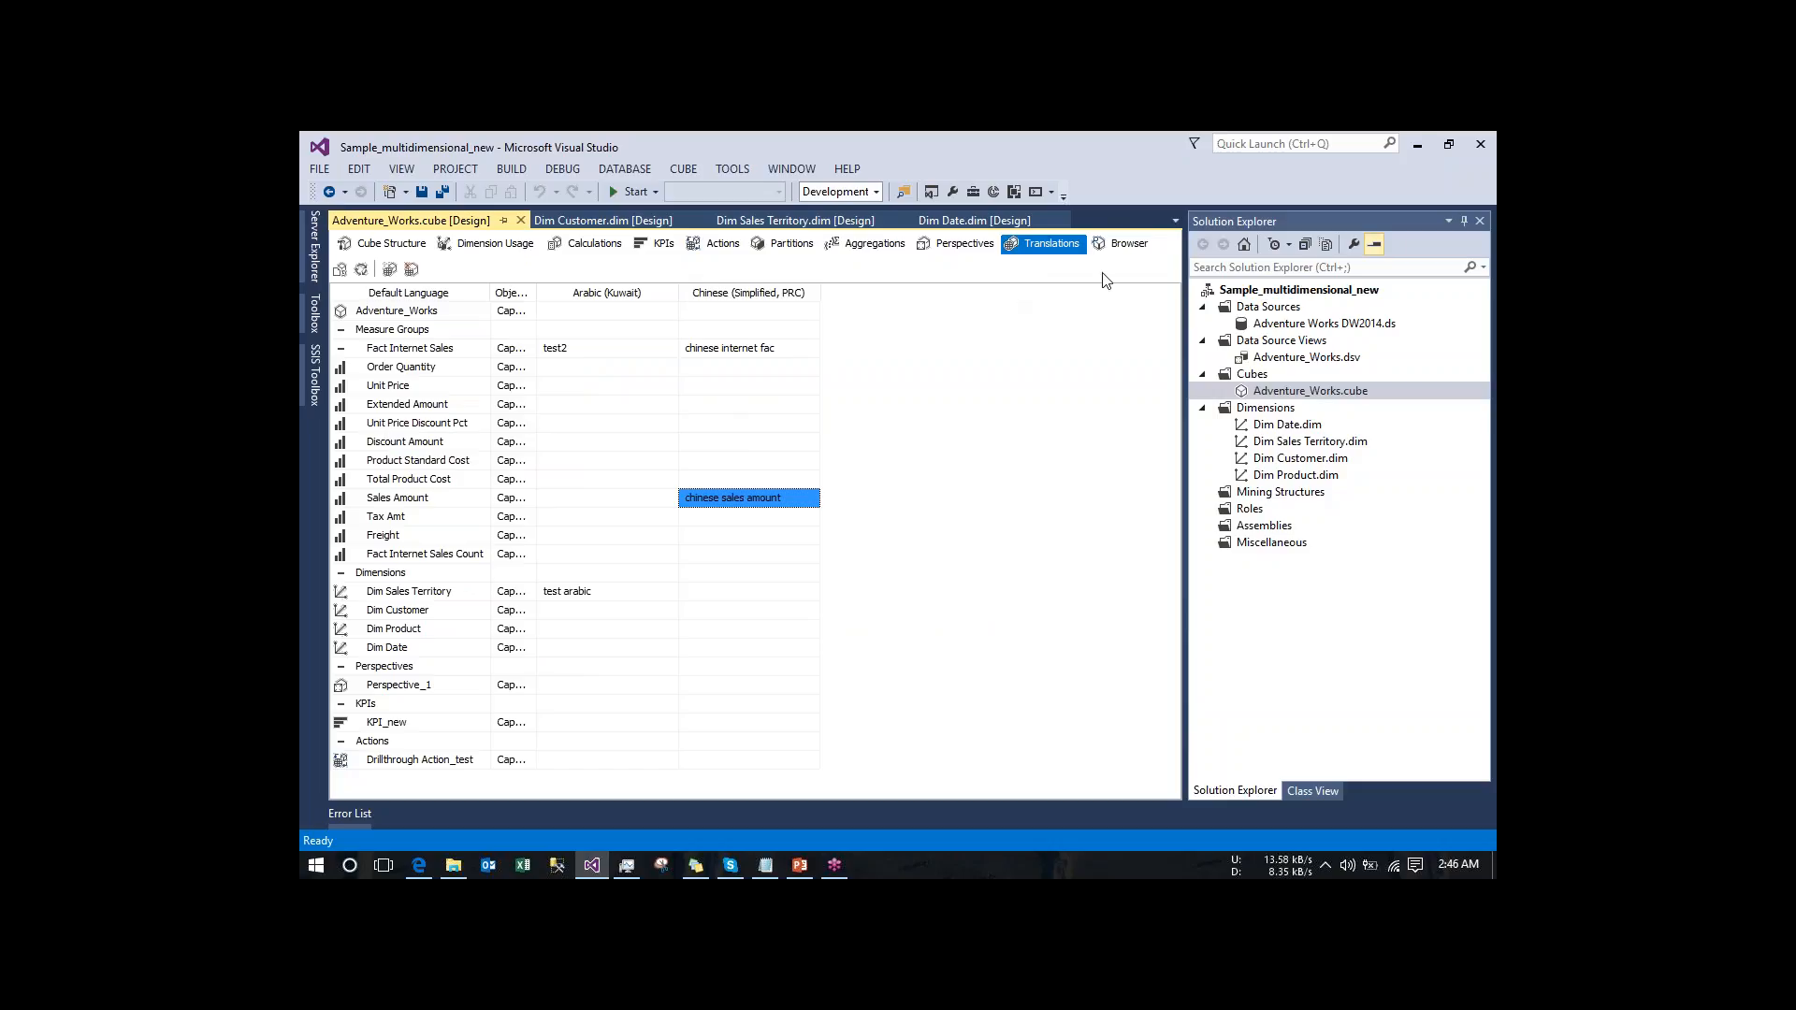
{"action": "left_click", "coordinate": [1123, 244]}
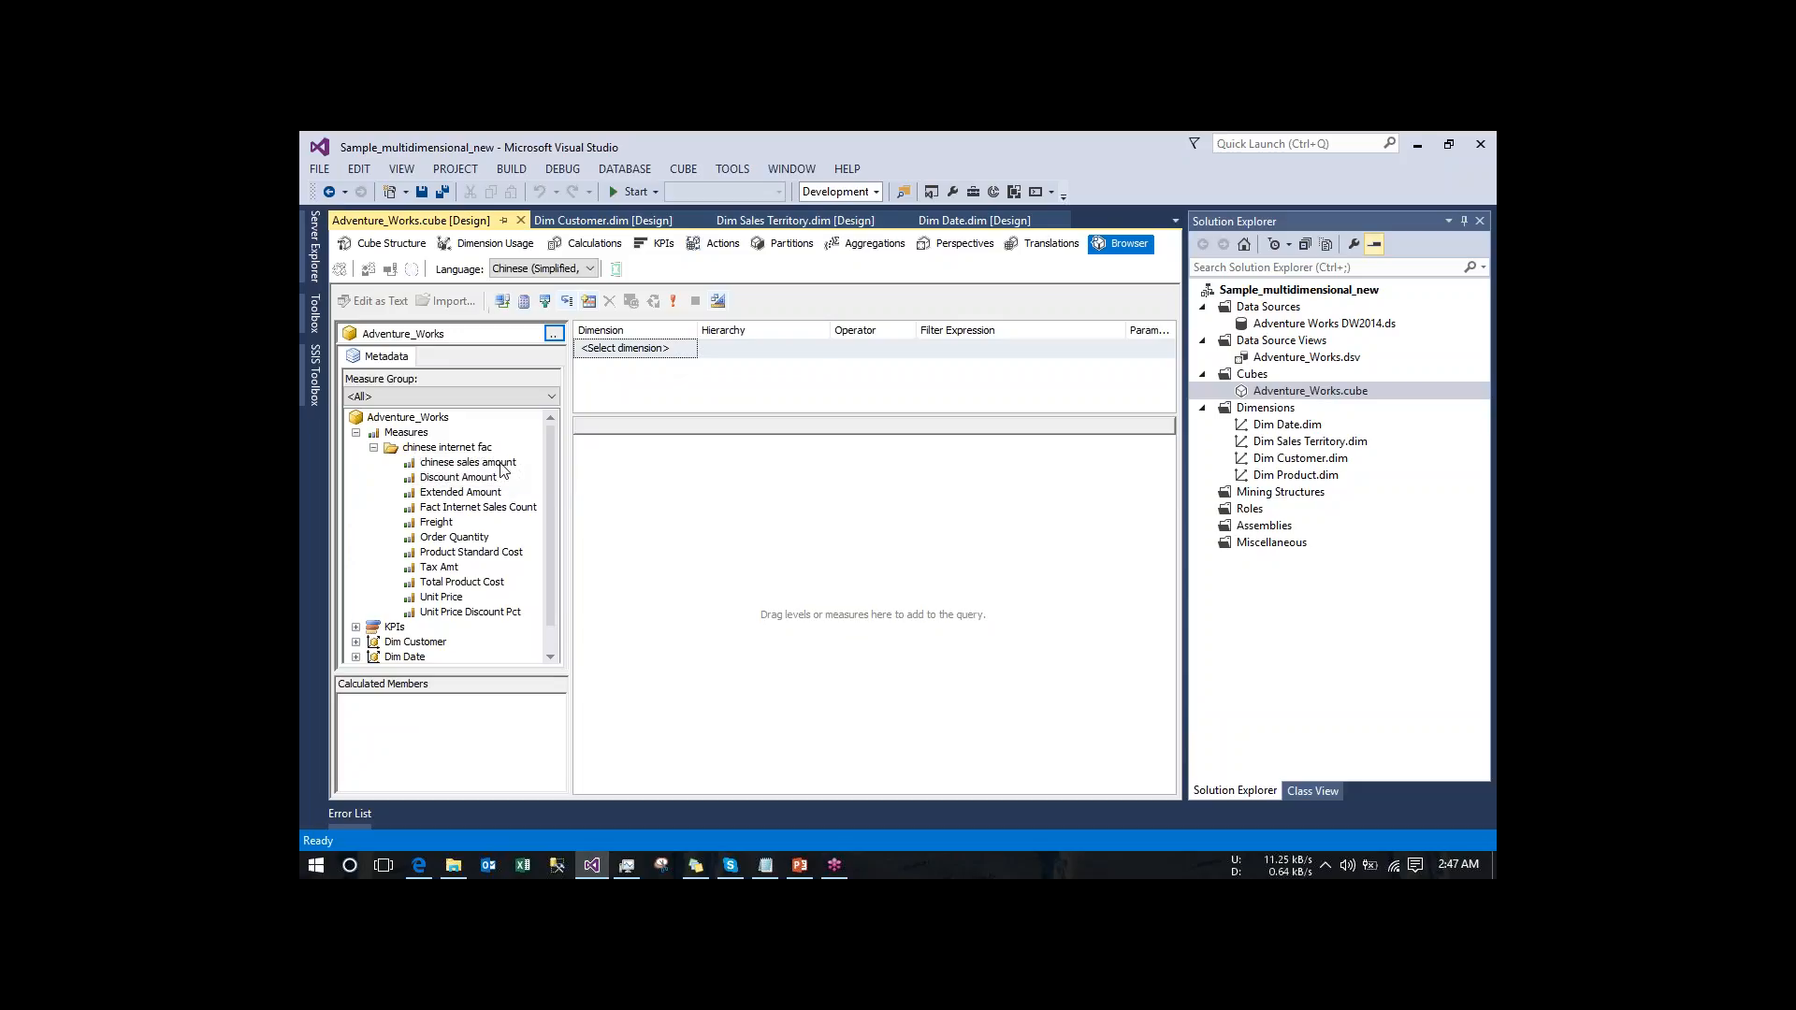
{"action": "left_click", "coordinate": [1049, 245]}
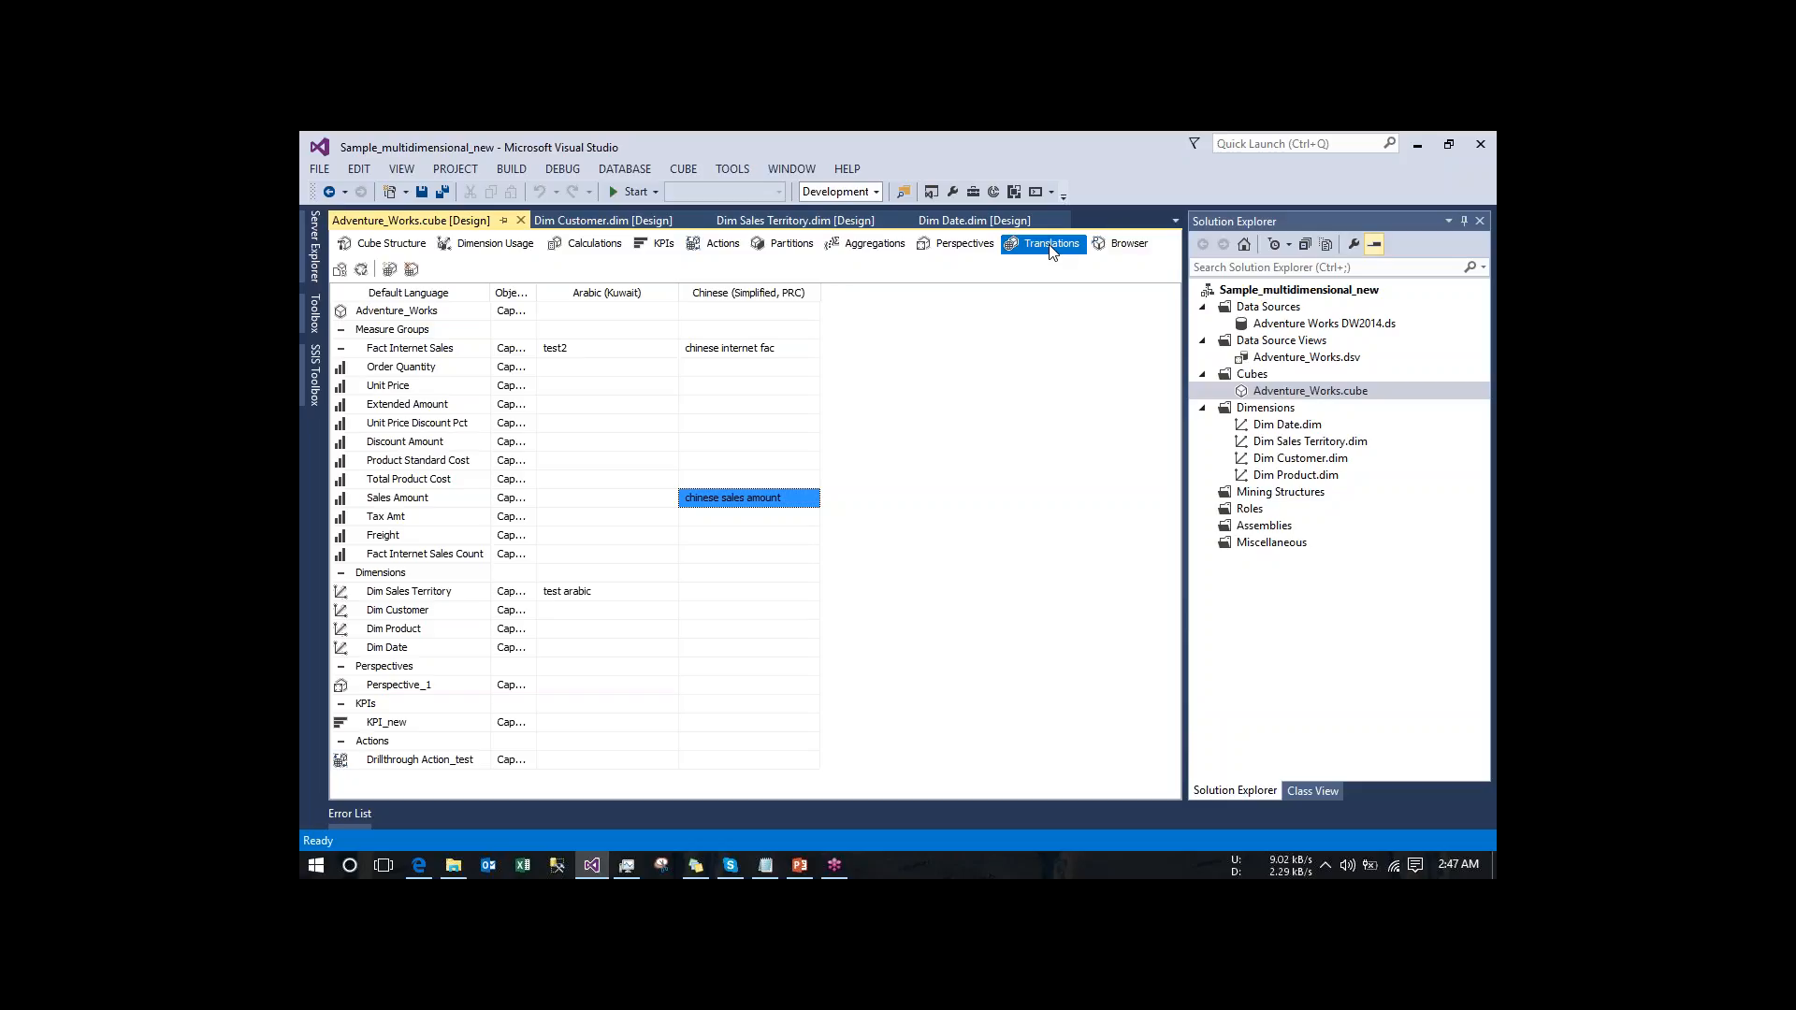
{"action": "left_click", "coordinate": [1123, 244]}
{"action": "left_click", "coordinate": [1044, 243]}
{"action": "left_click", "coordinate": [954, 244]}
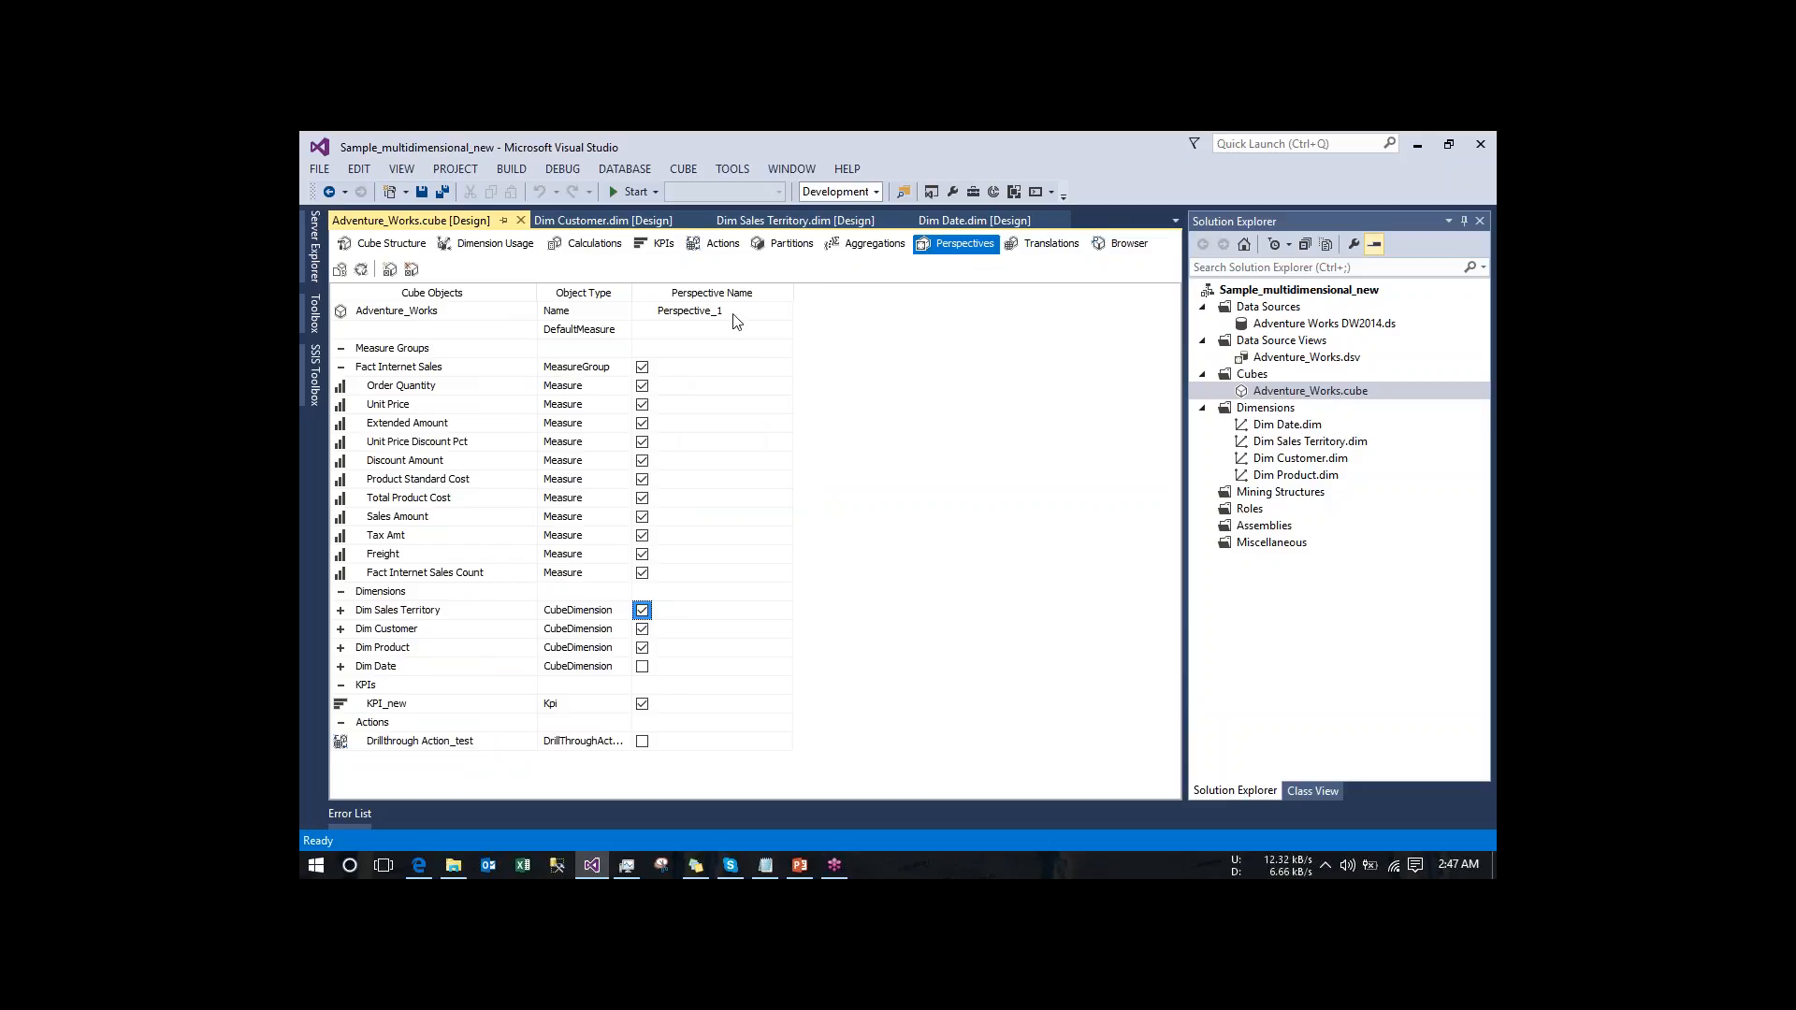
{"action": "left_click", "coordinate": [857, 243]}
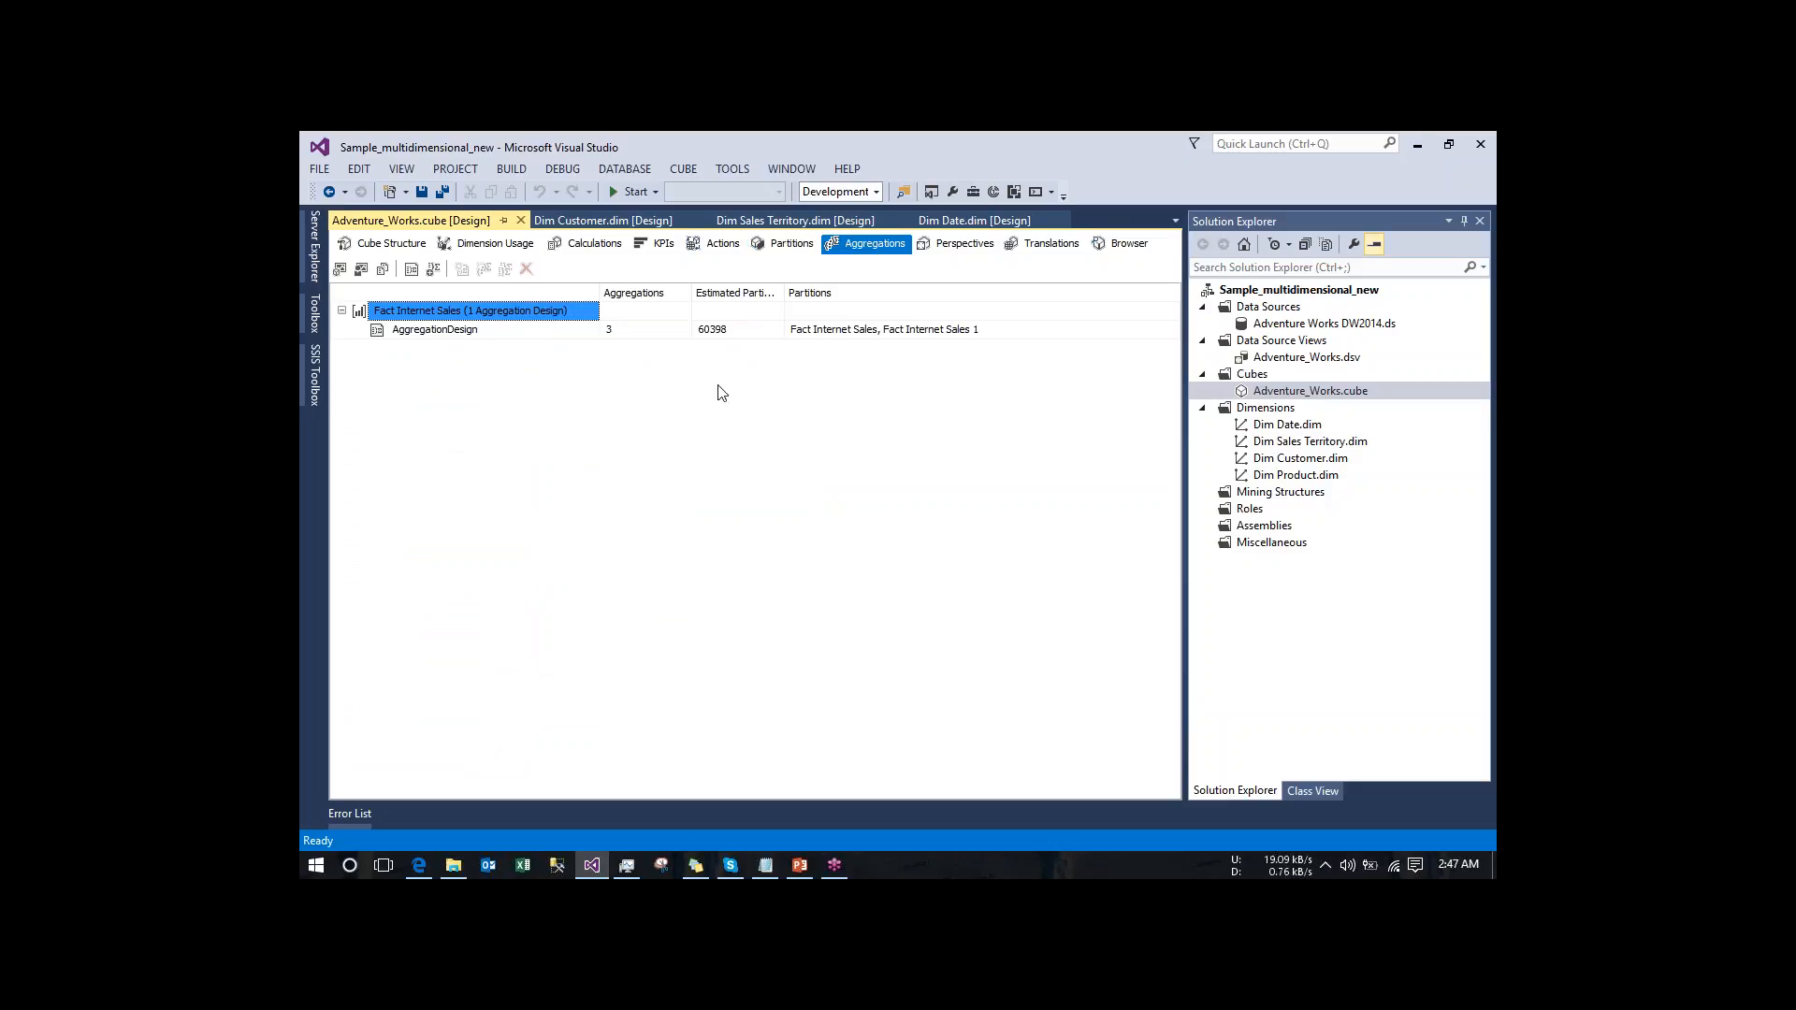
- Try out a new Fact Internet Sales partition based on the FactInternetSales table with a row-restricting query, and cancel it
{"action": "left_click", "coordinate": [794, 249]}
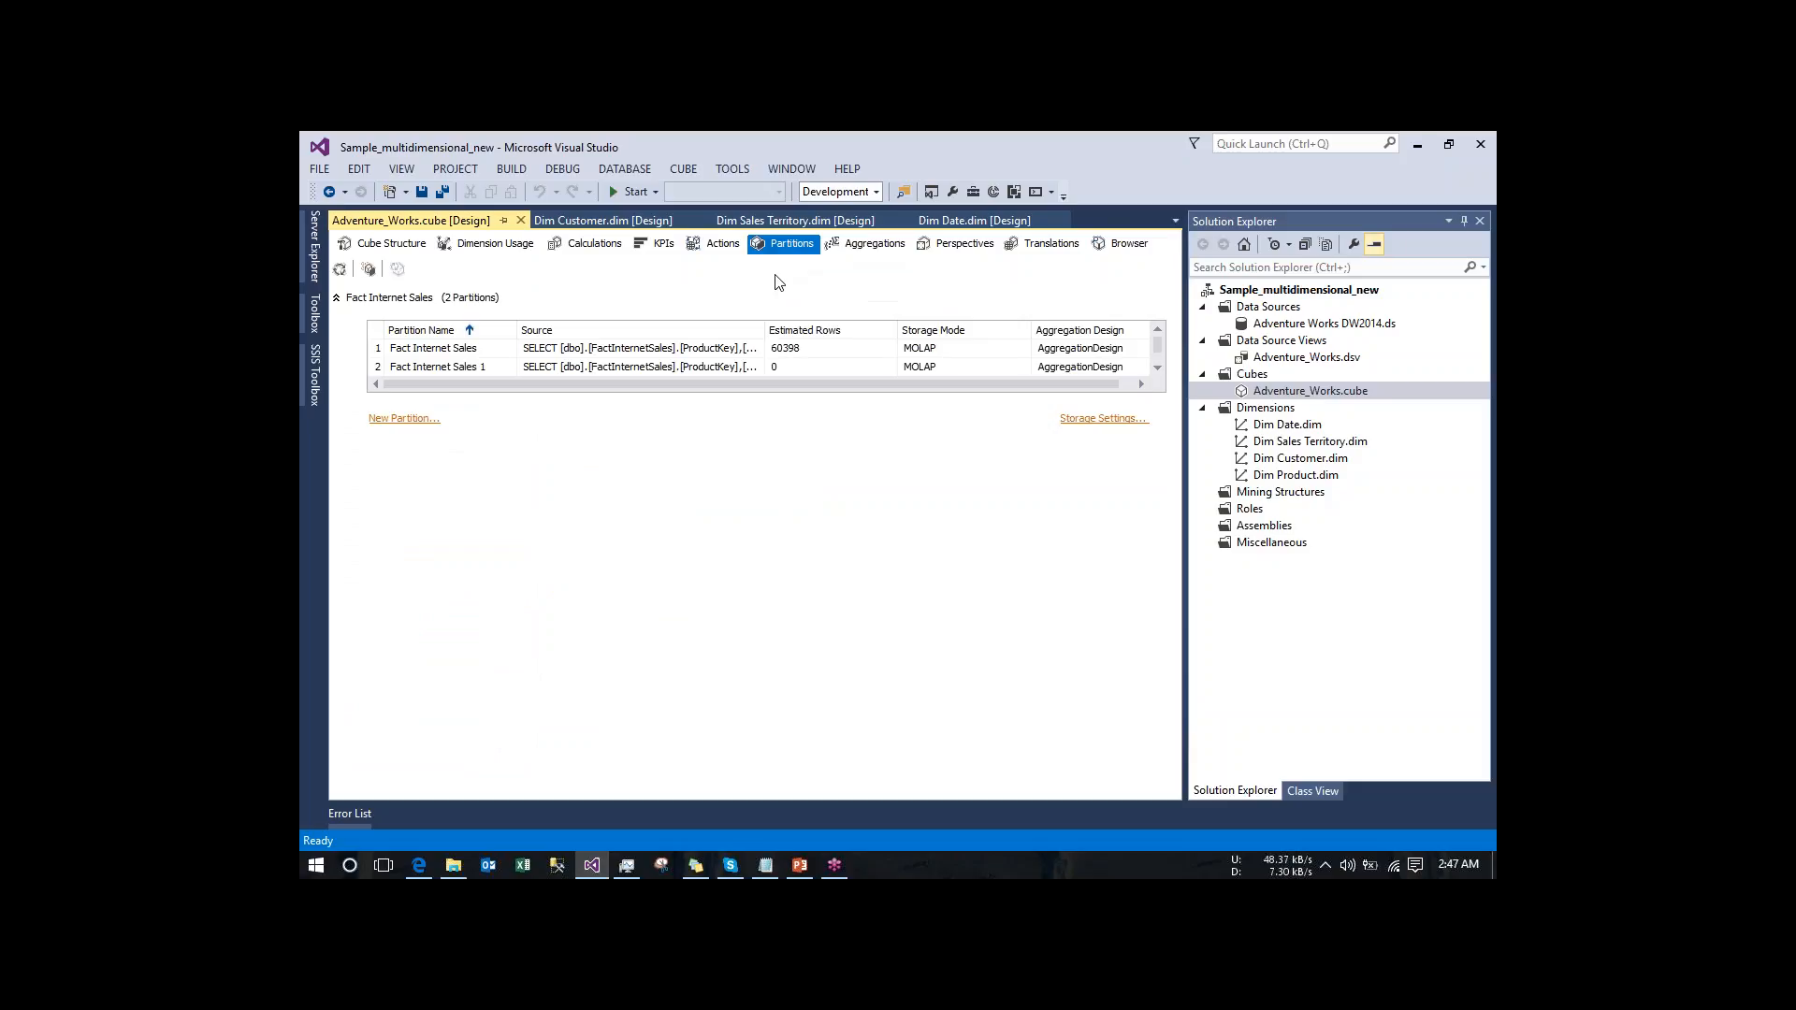
{"action": "right_click", "coordinate": [712, 347]}
{"action": "left_click", "coordinate": [368, 270]}
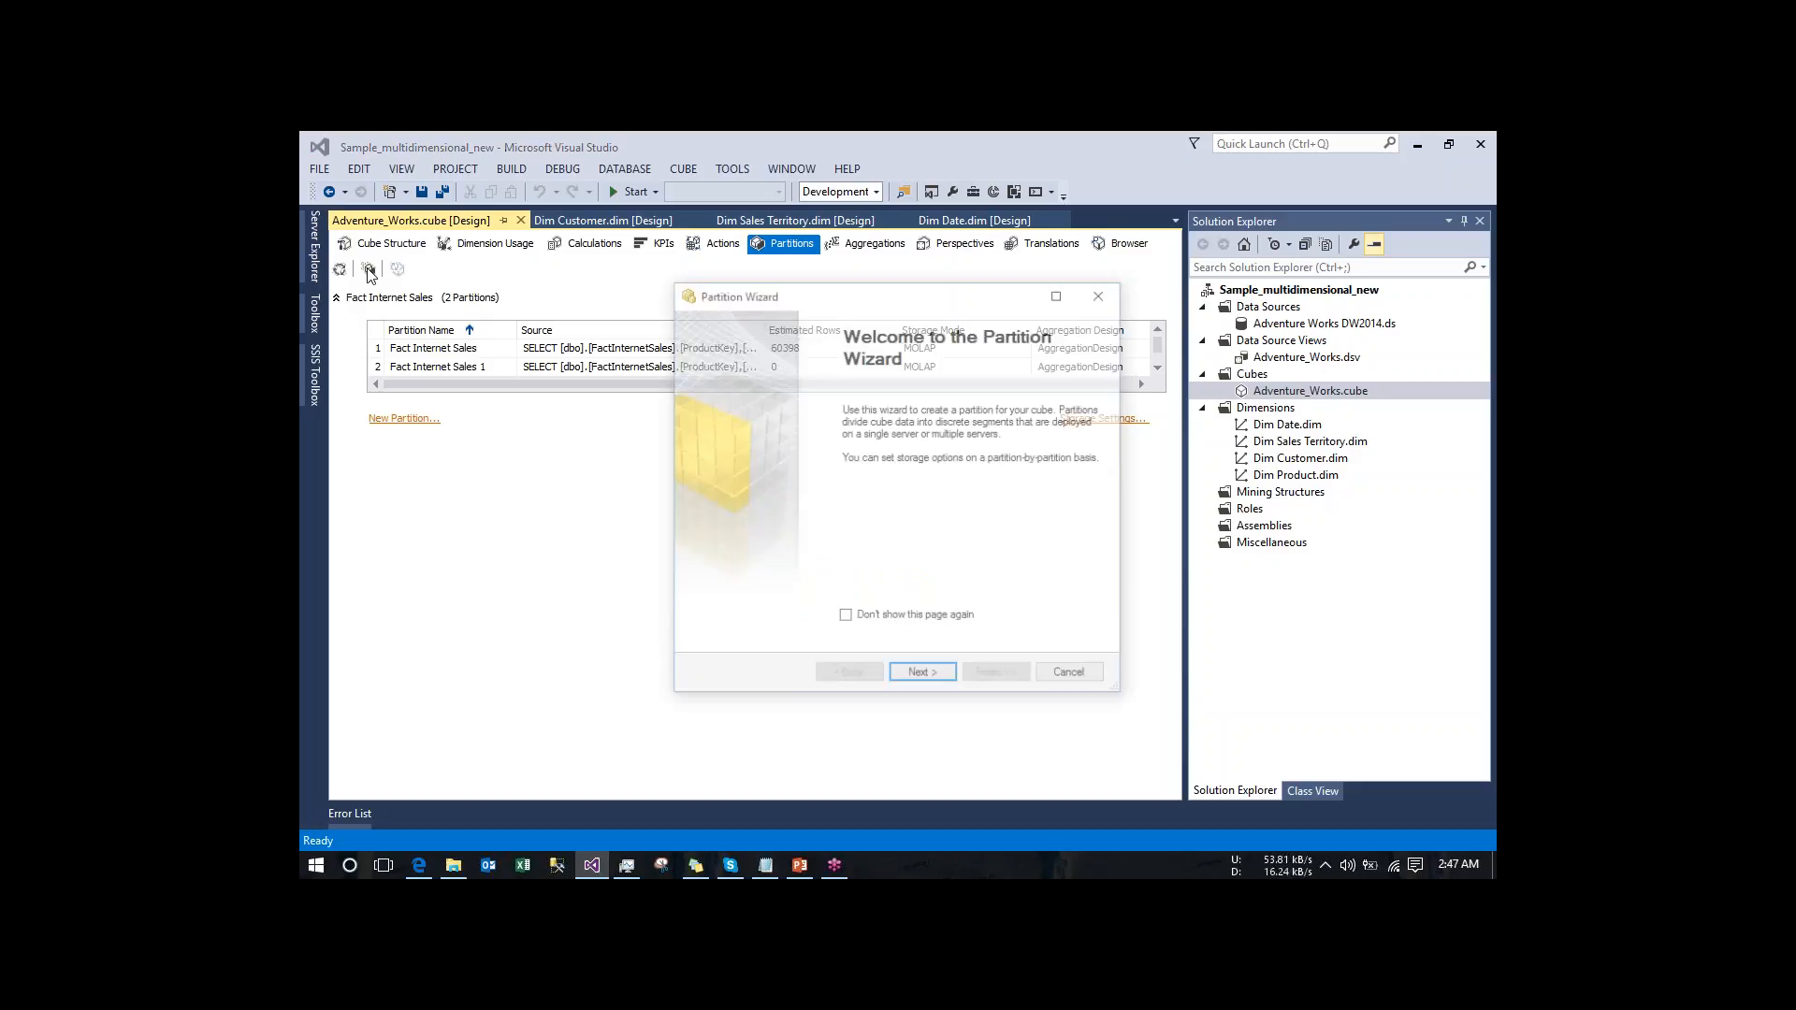
{"action": "left_click", "coordinate": [922, 675]}
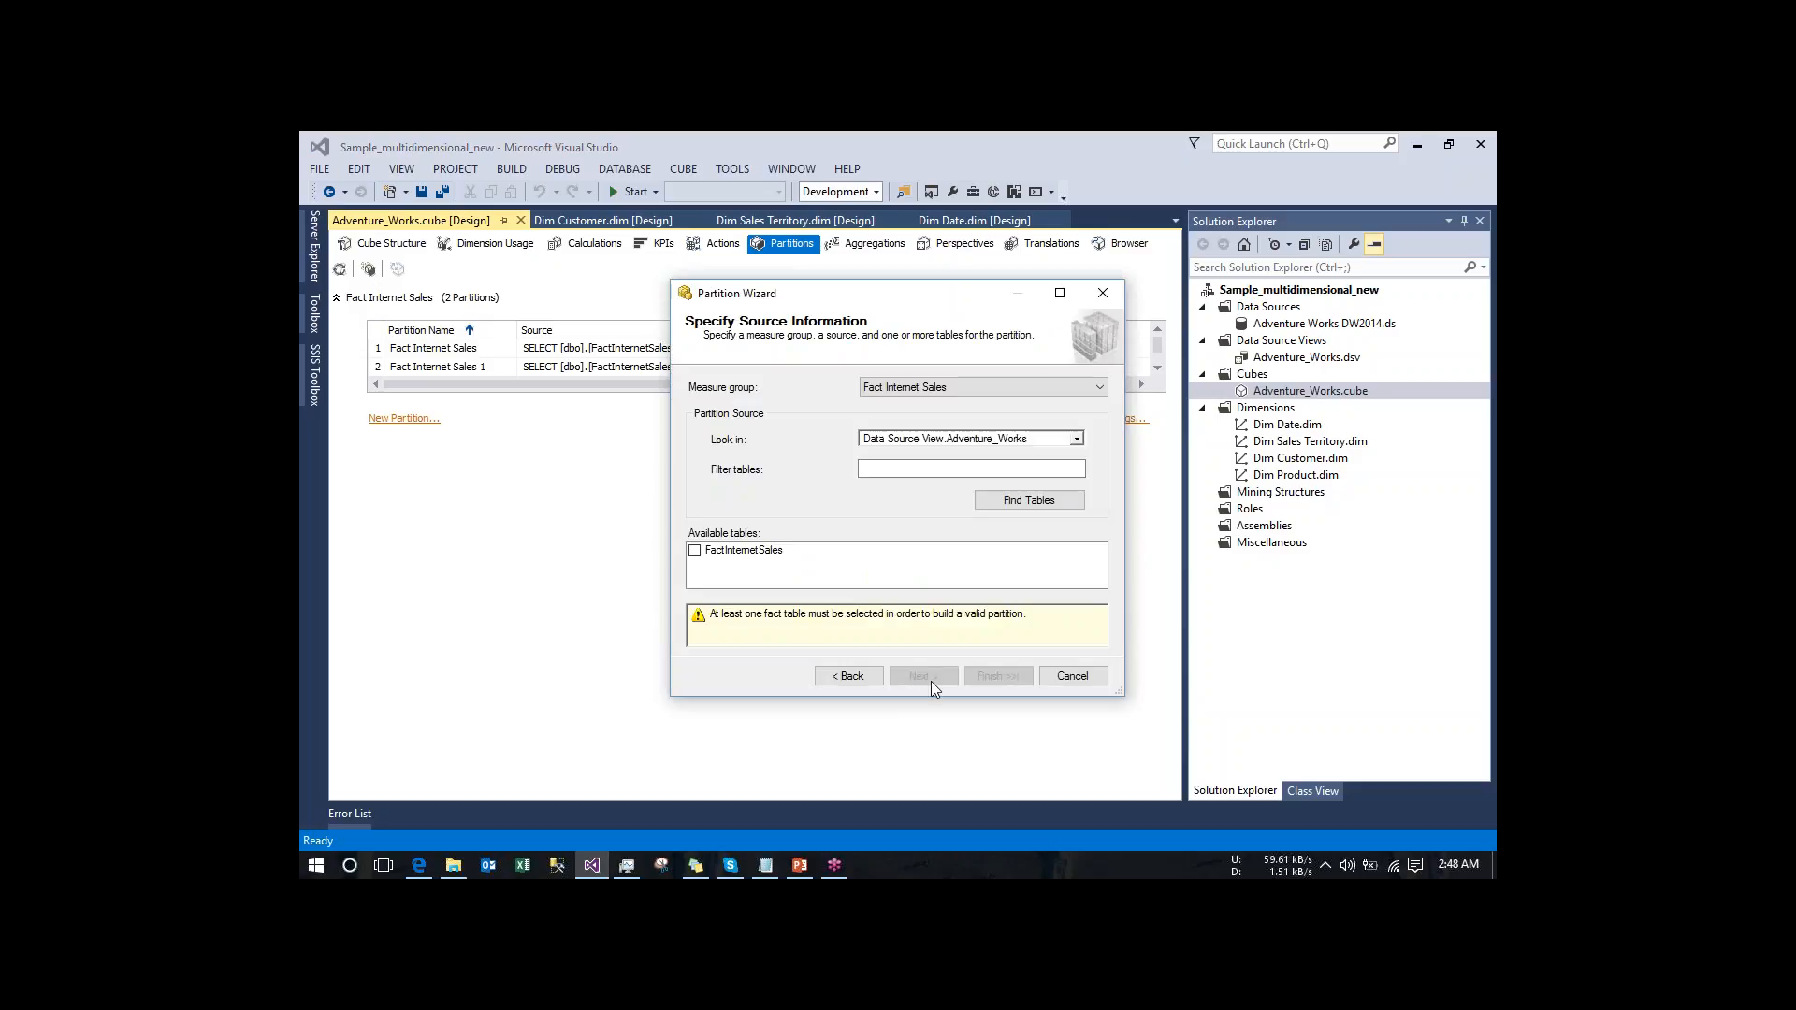
{"action": "left_click", "coordinate": [754, 551]}
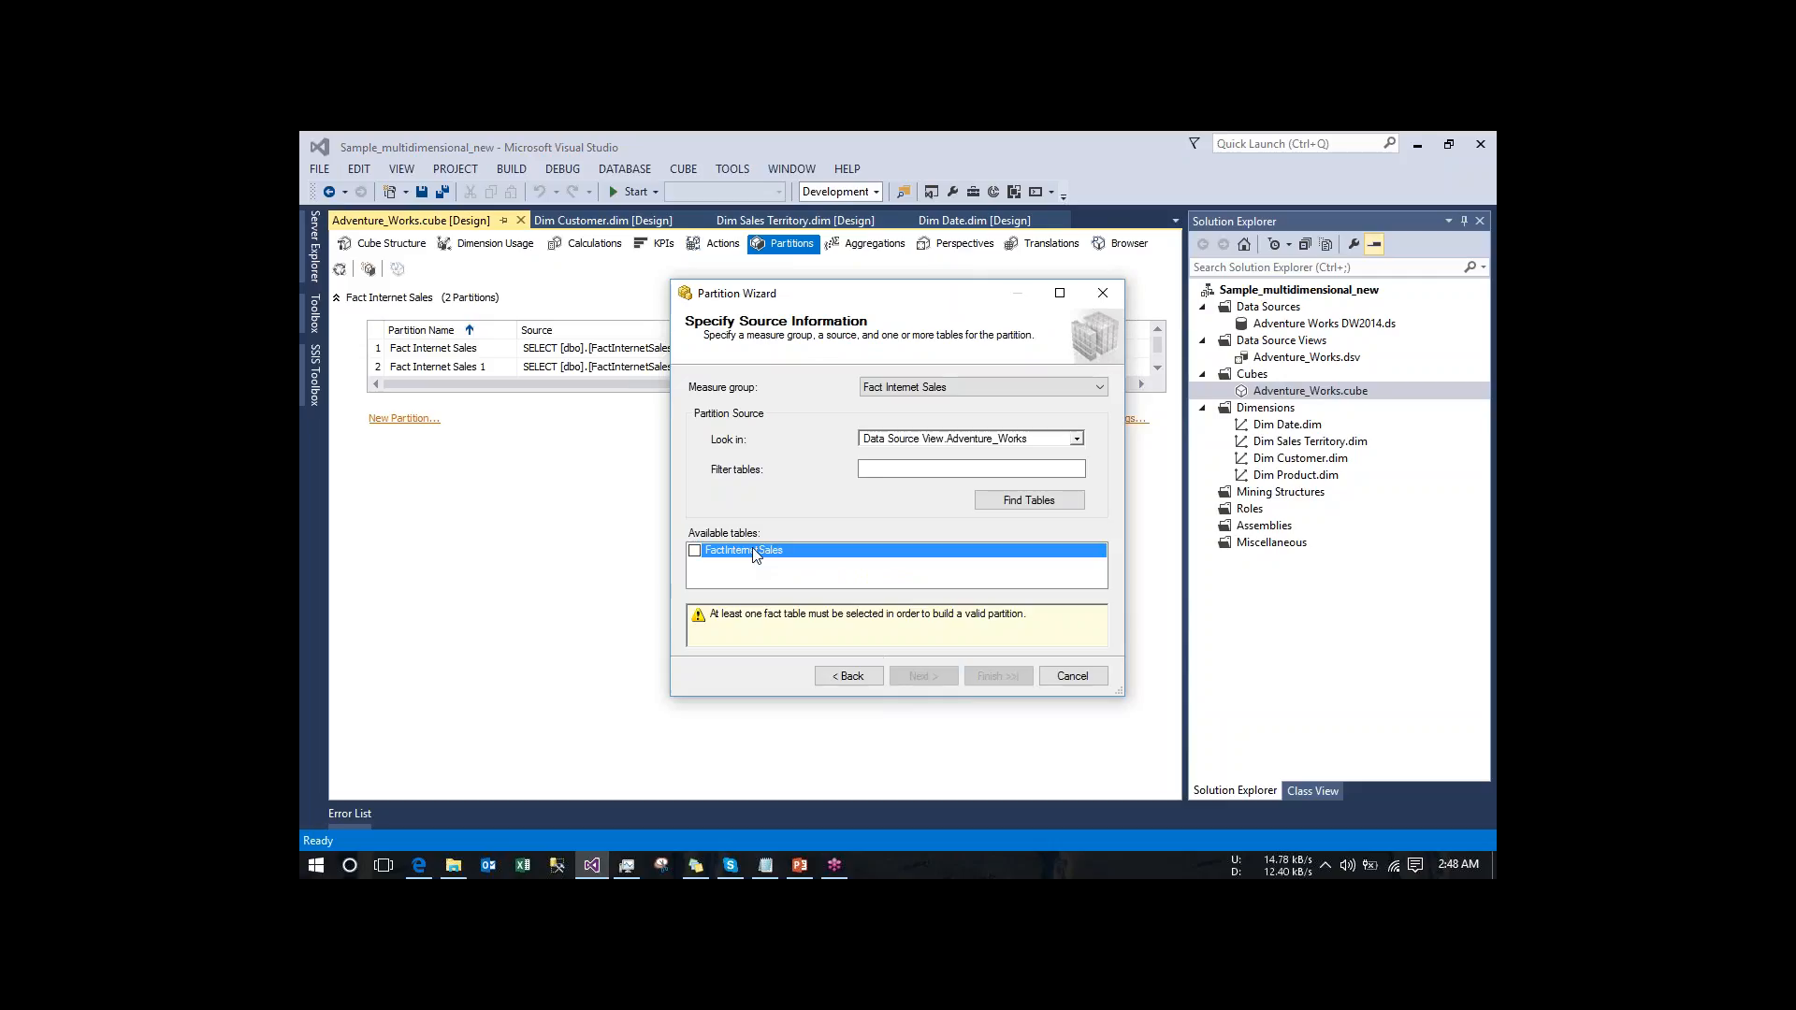
{"action": "left_click", "coordinate": [922, 675]}
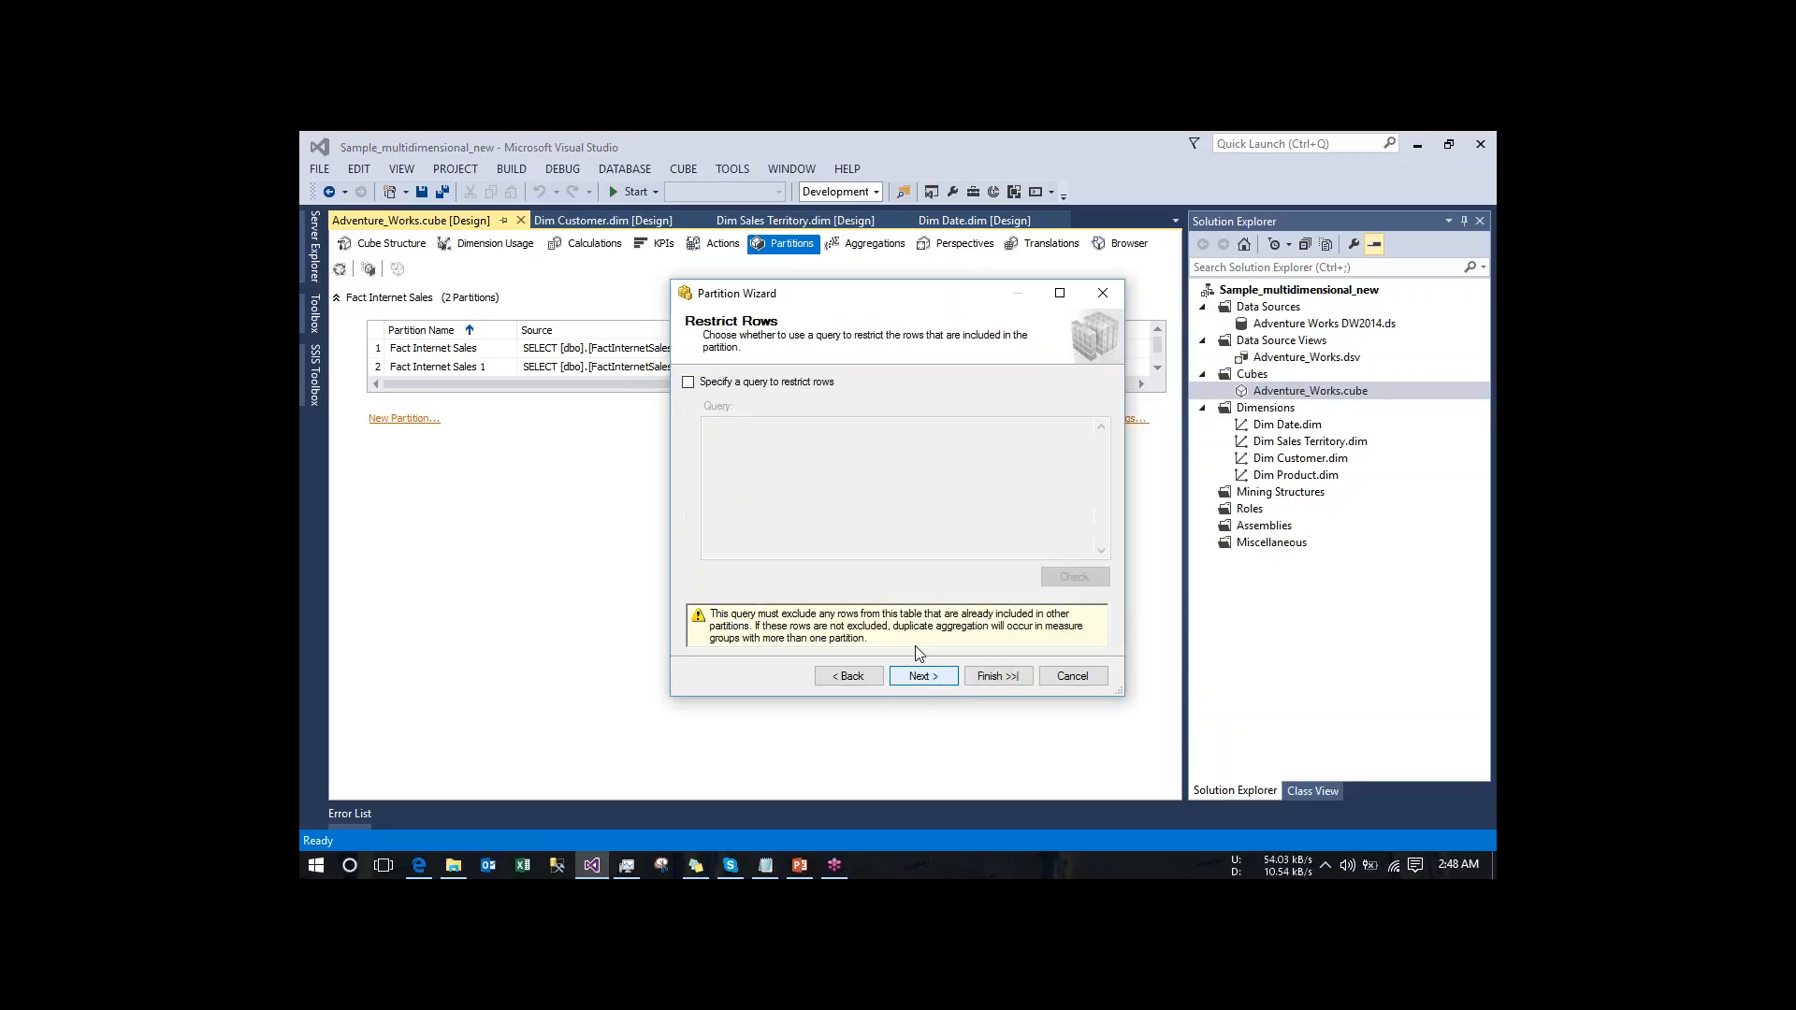
{"action": "left_click", "coordinate": [939, 678]}
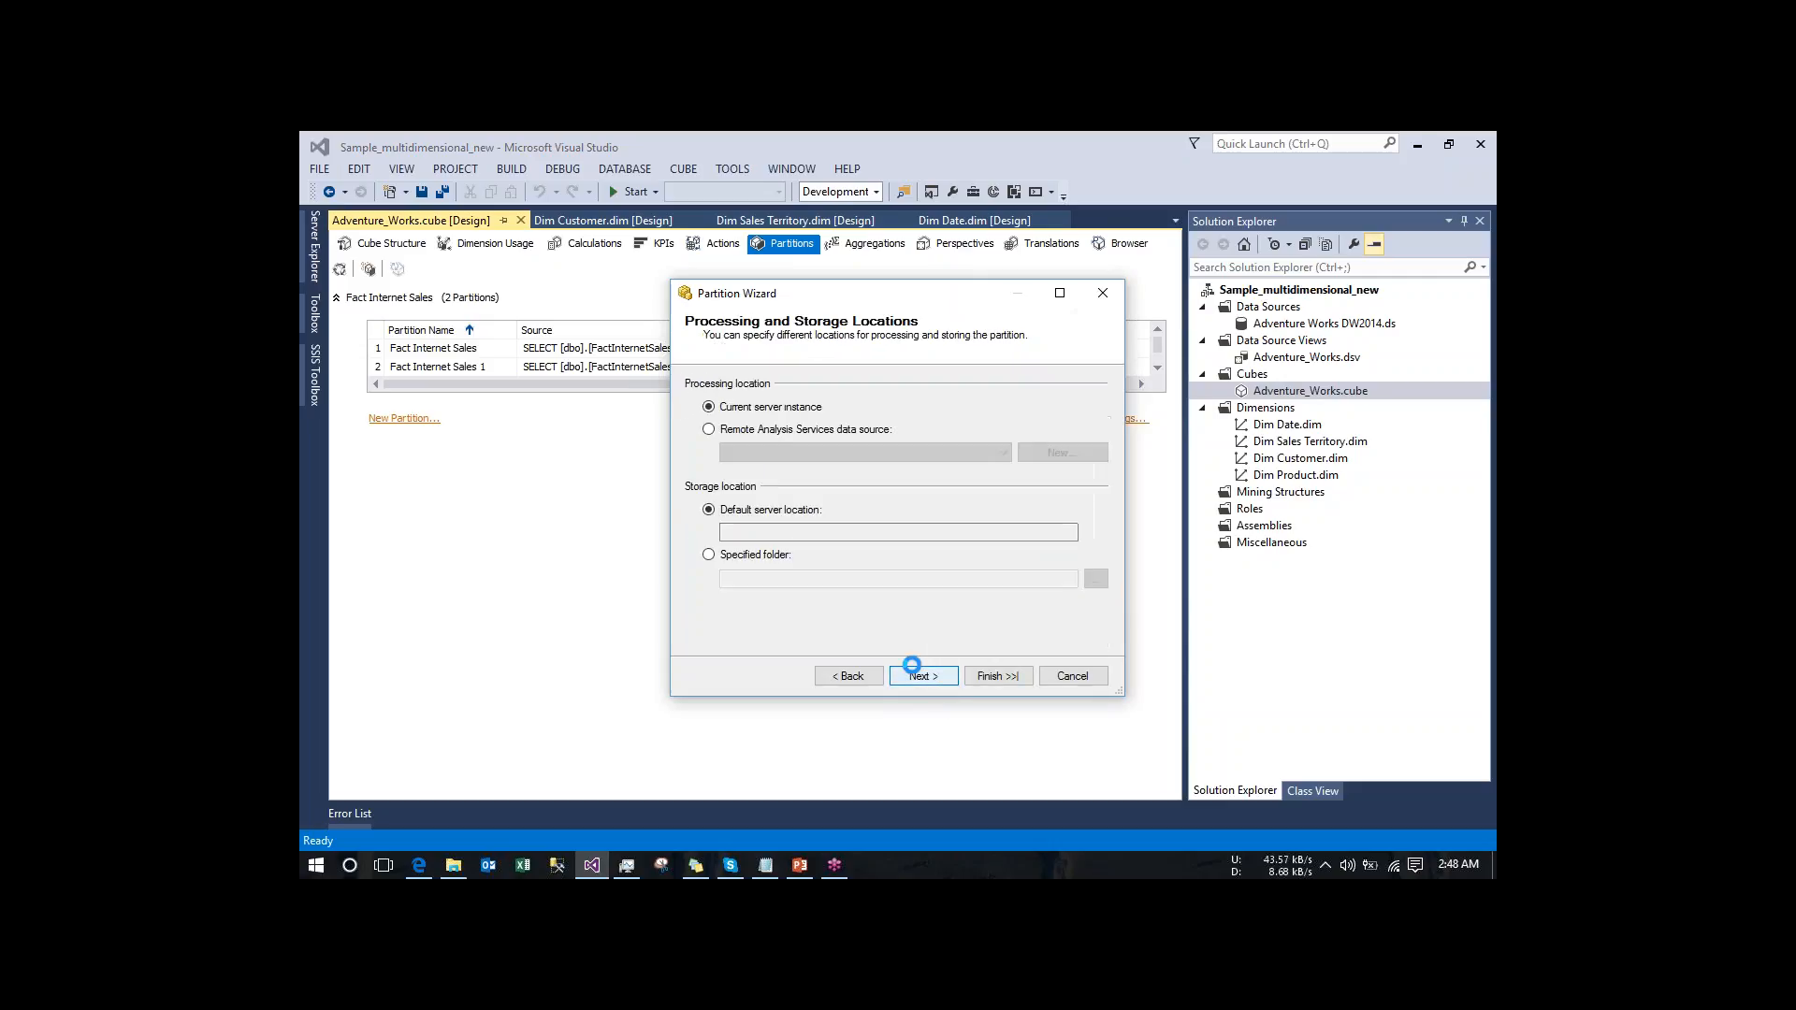
{"action": "left_click", "coordinate": [848, 678]}
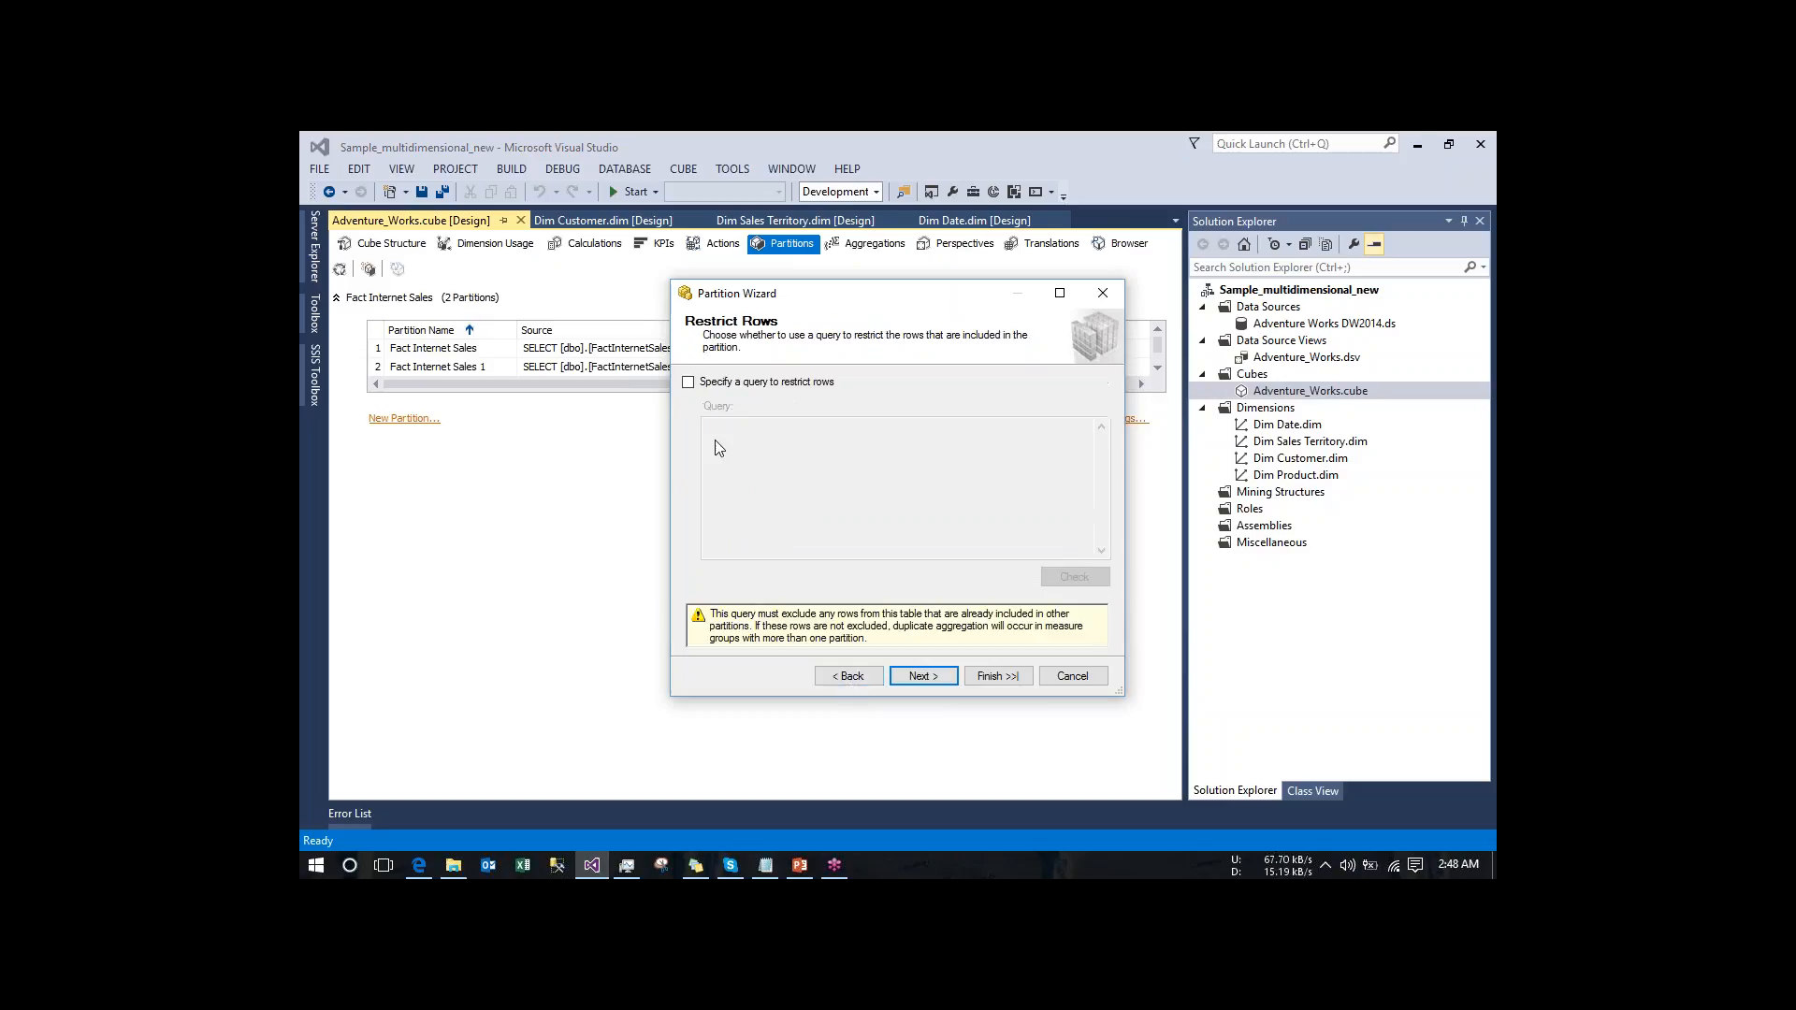
{"action": "left_click", "coordinate": [690, 386]}
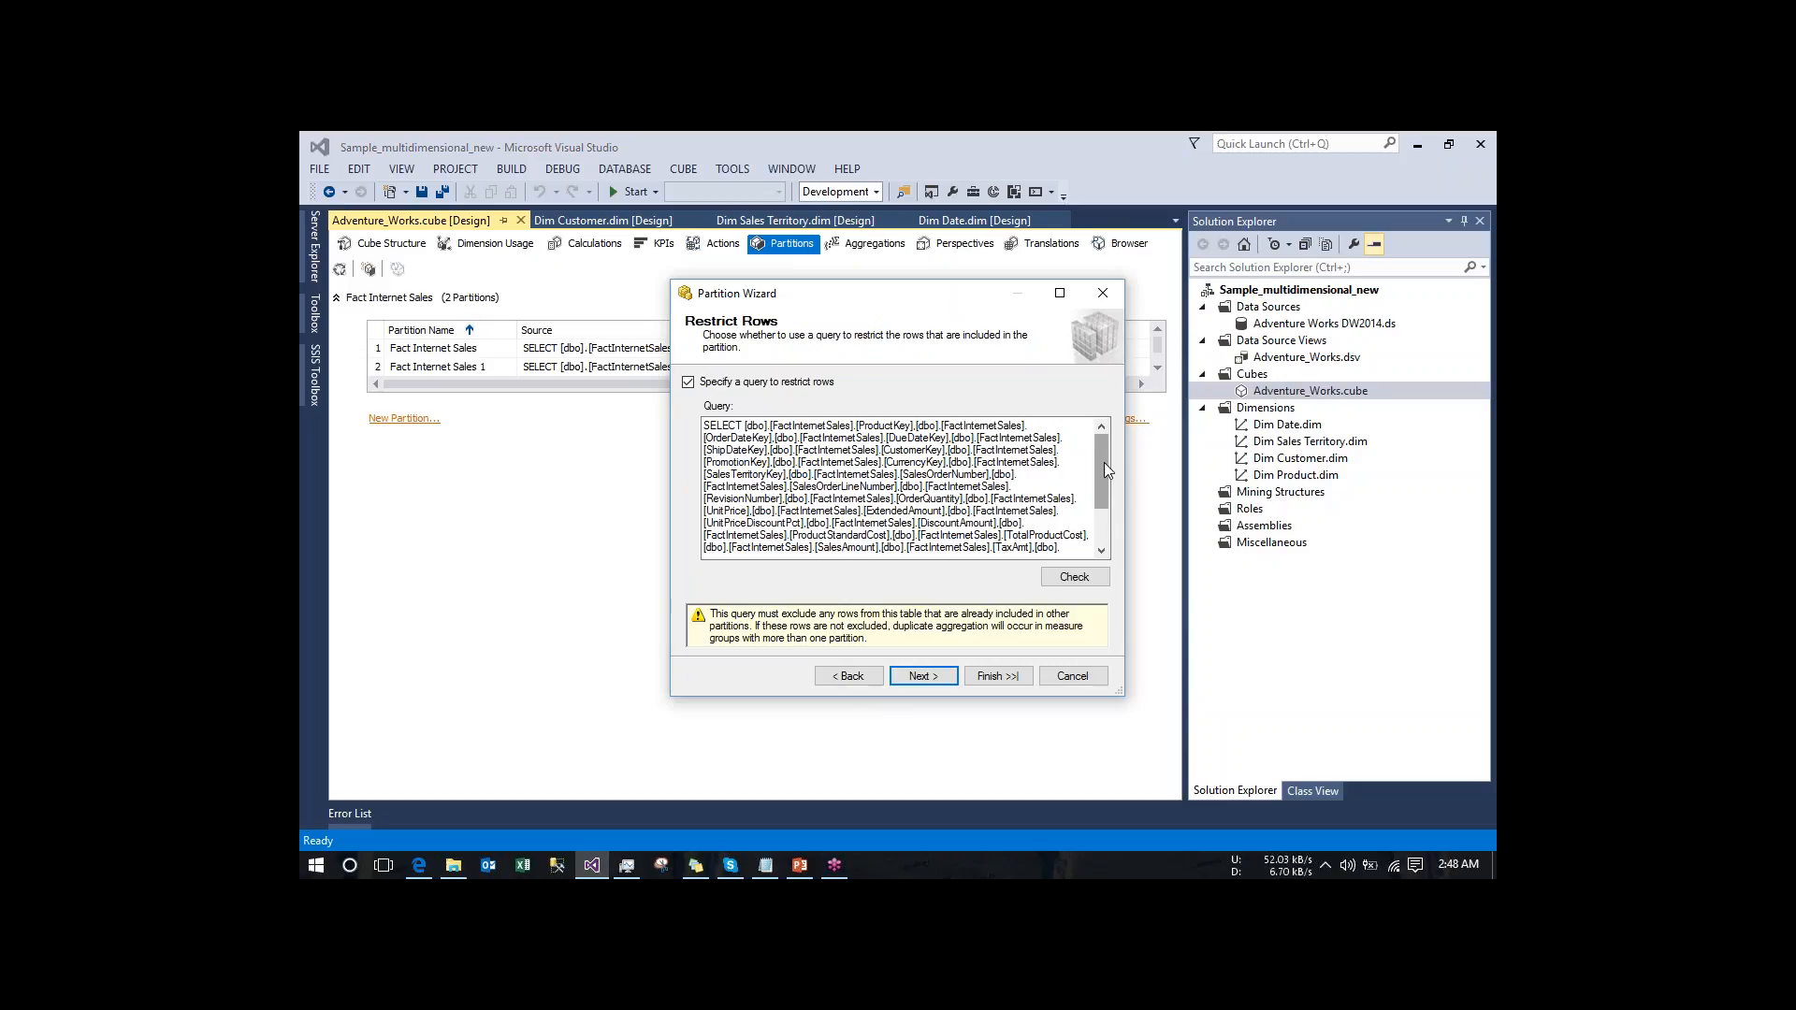
{"action": "left_click_drag", "start_coordinate": [1104, 463], "coordinate": [1104, 509]}
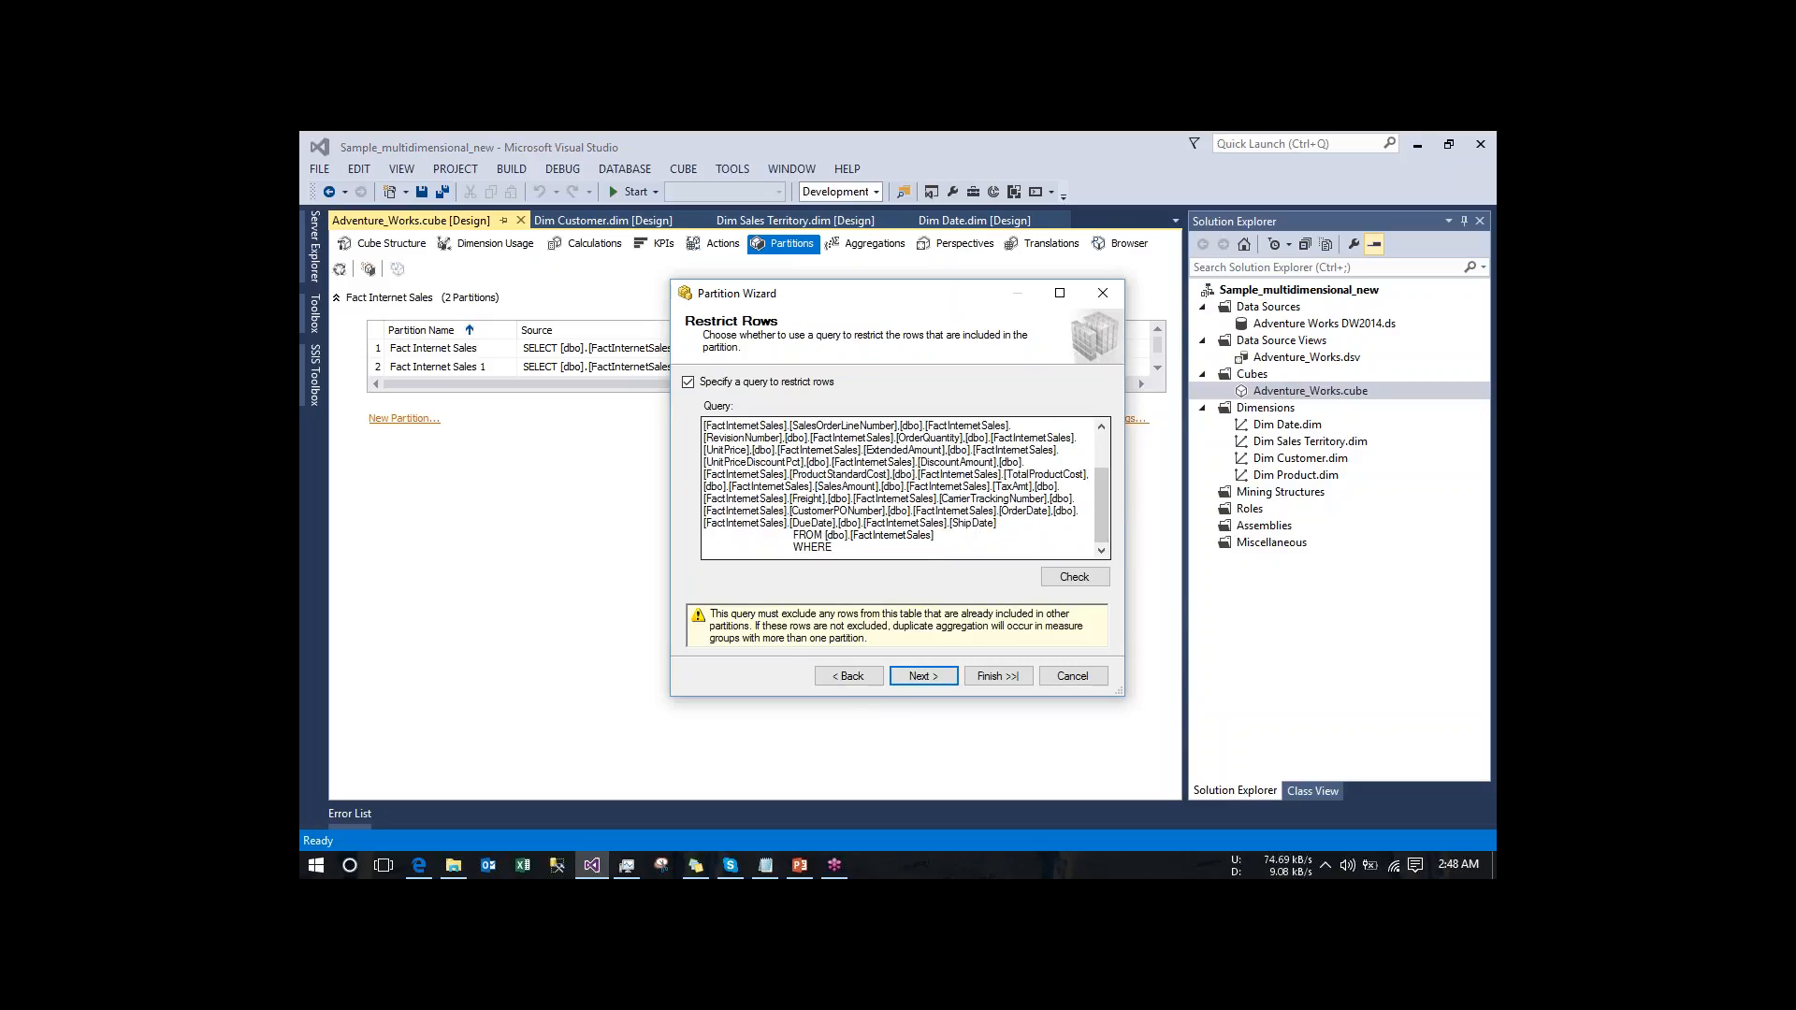
{"action": "left_click", "coordinate": [1101, 682]}
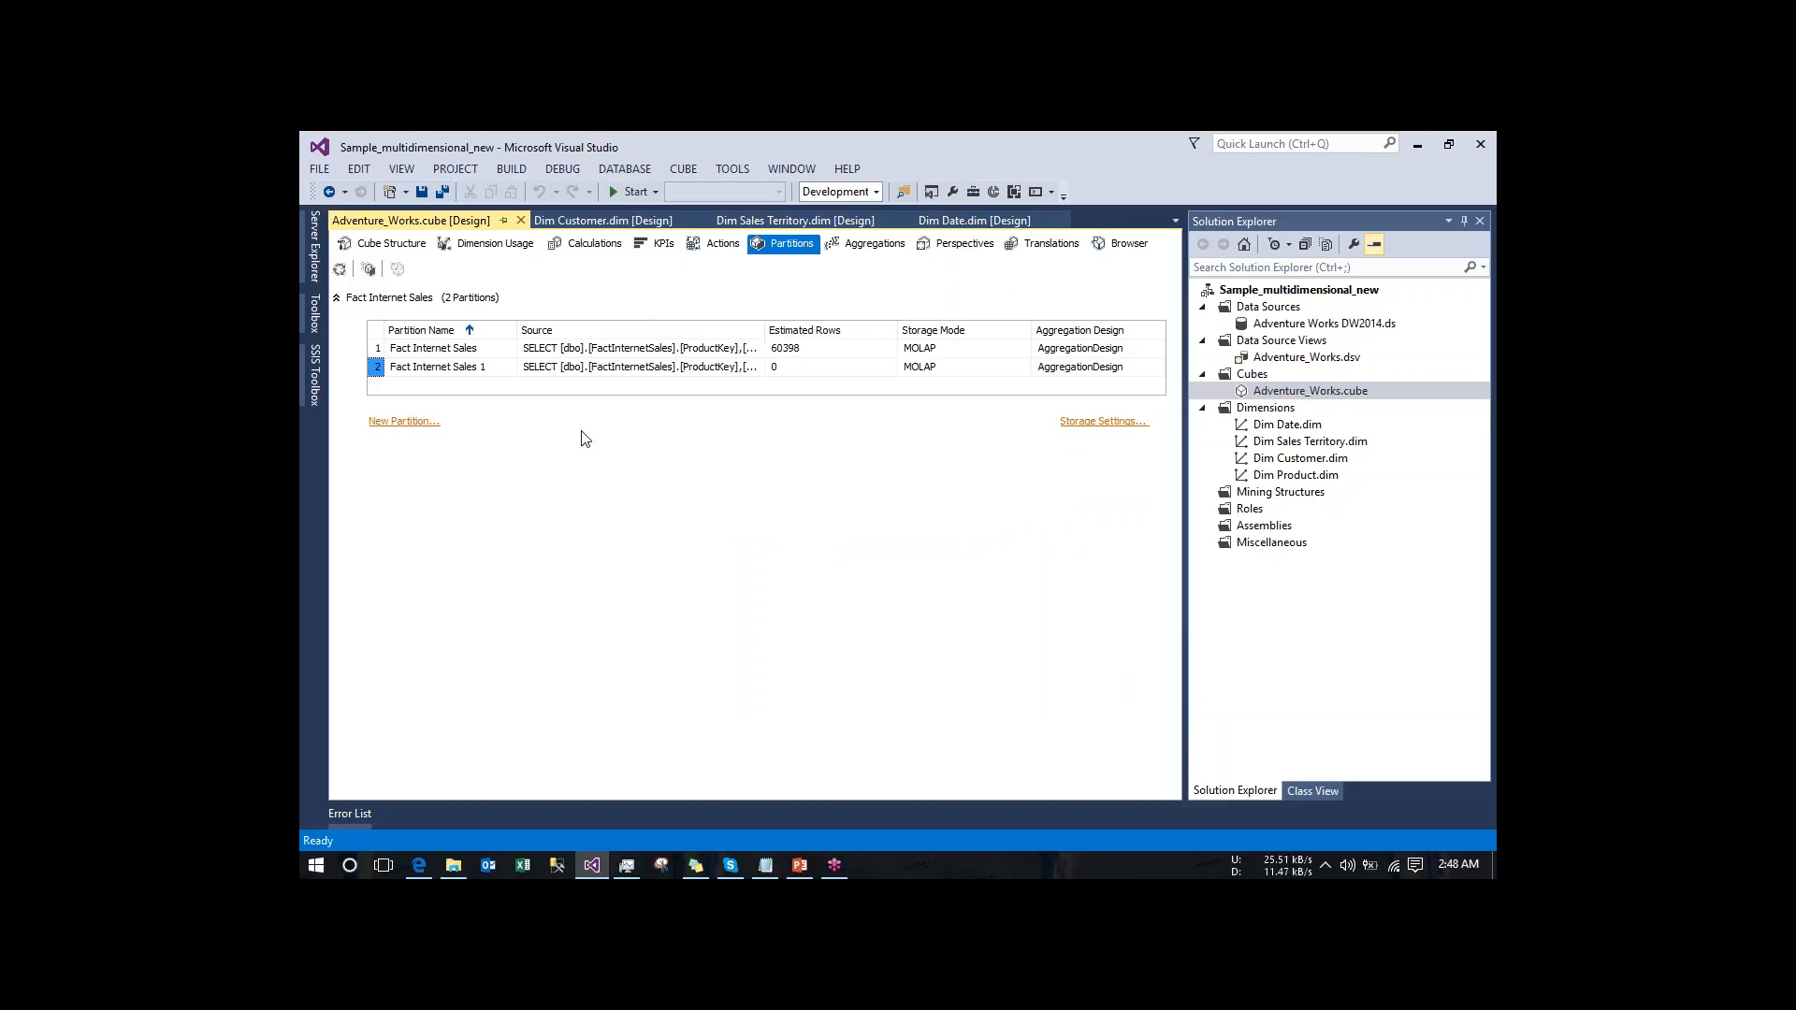
- Set the source query condition of the Fact Internet Sales 1 partition to [ProductKey] <= 1000
{"action": "left_click", "coordinate": [709, 374]}
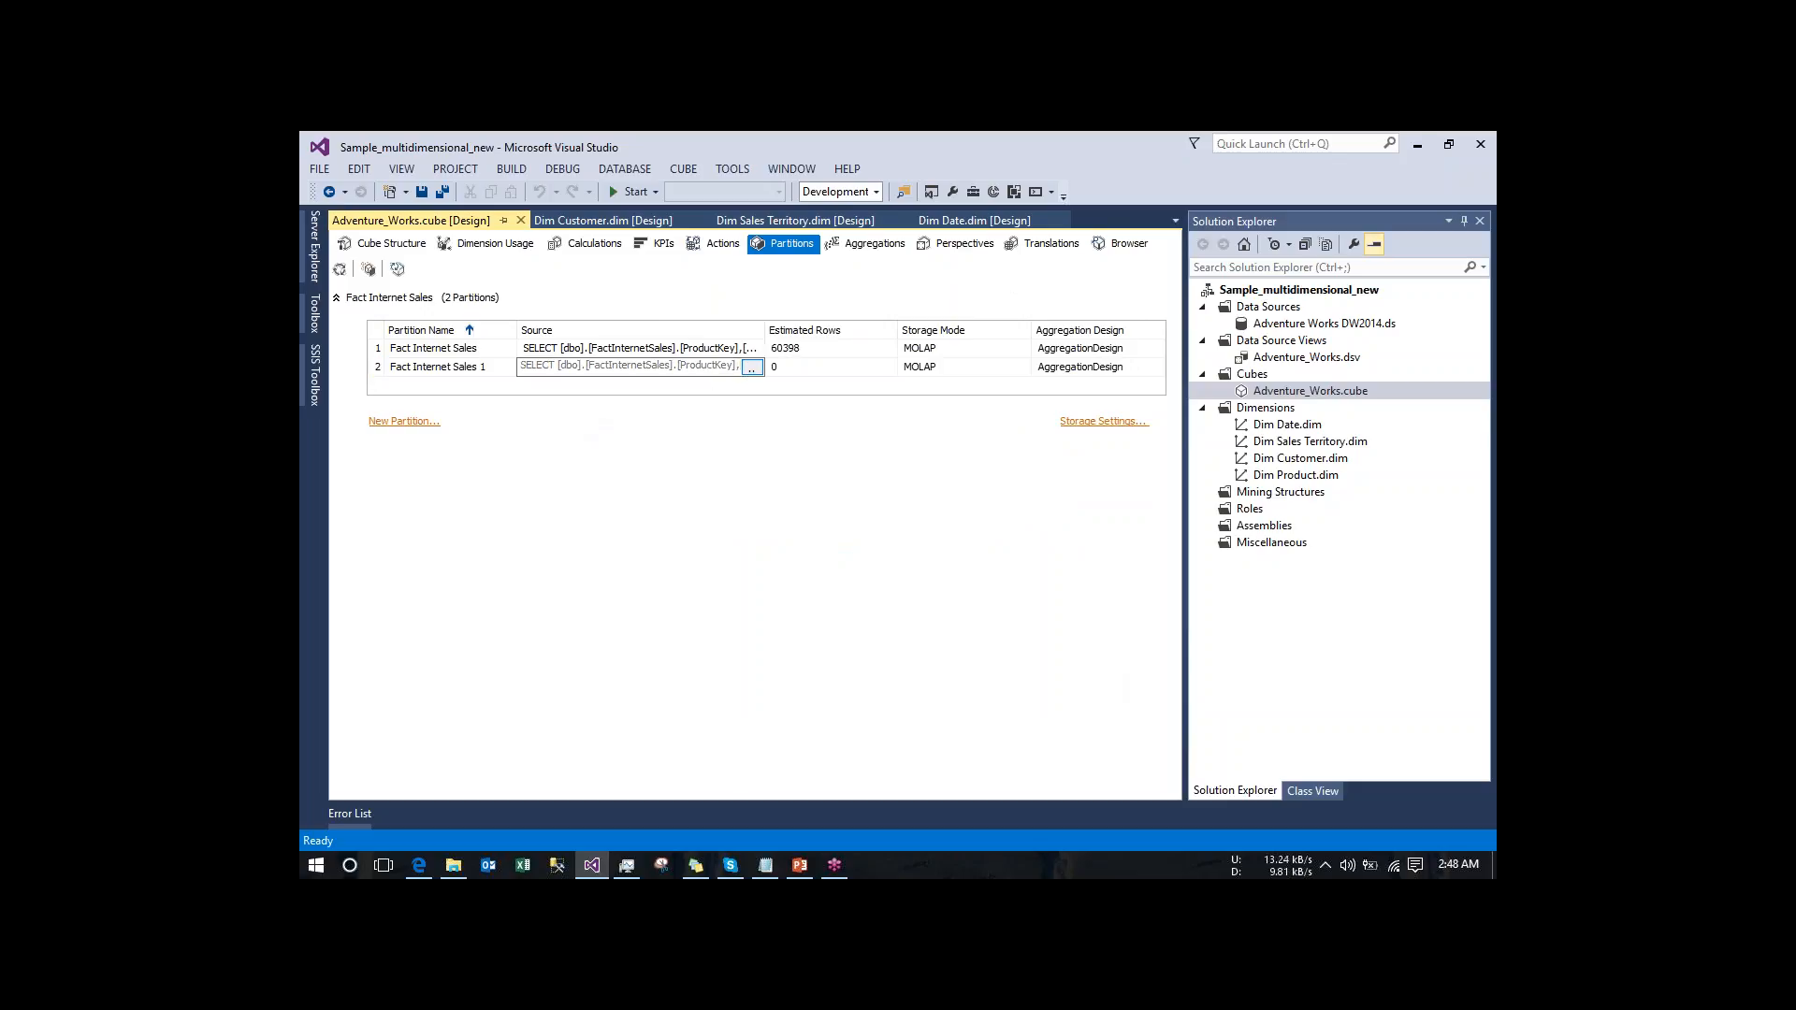
{"action": "left_click", "coordinate": [752, 368]}
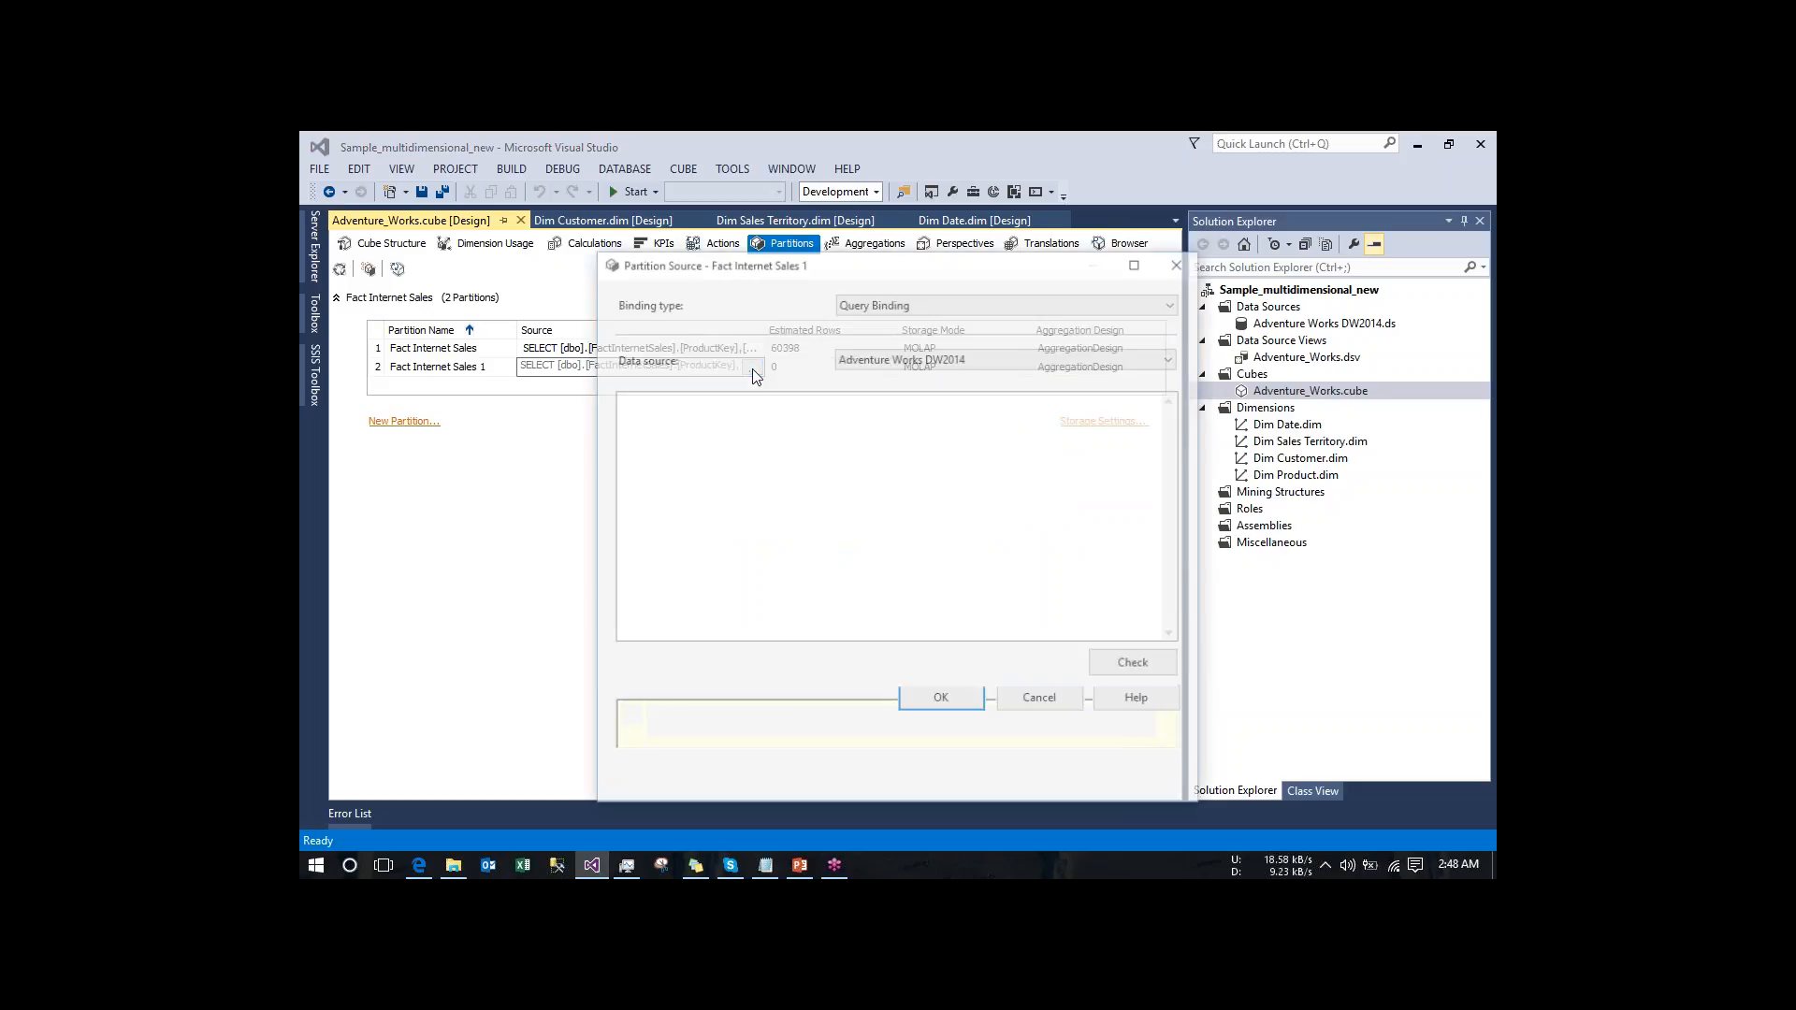
{"action": "left_click", "coordinate": [1016, 571]}
{"action": "key", "text": "BackSpace"}
{"action": "key", "text": "BackSpace"}
{"action": "type", "text": "000"}
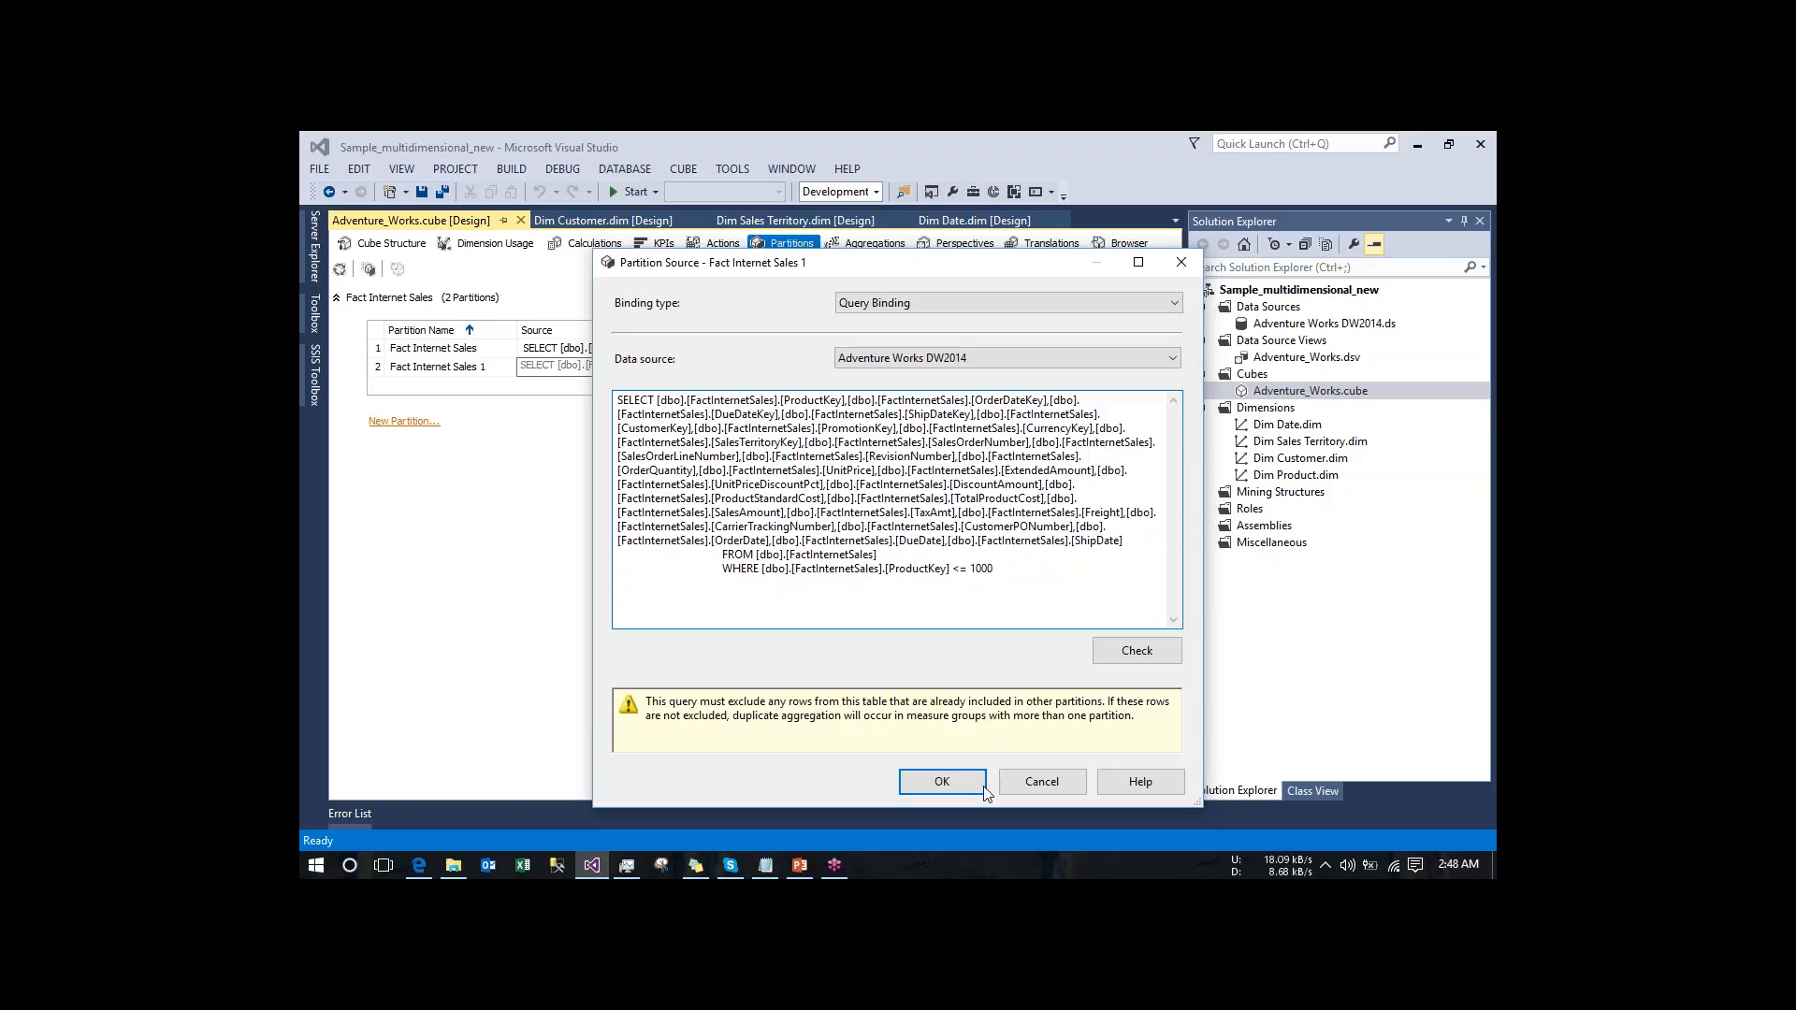
{"action": "left_click", "coordinate": [931, 782]}
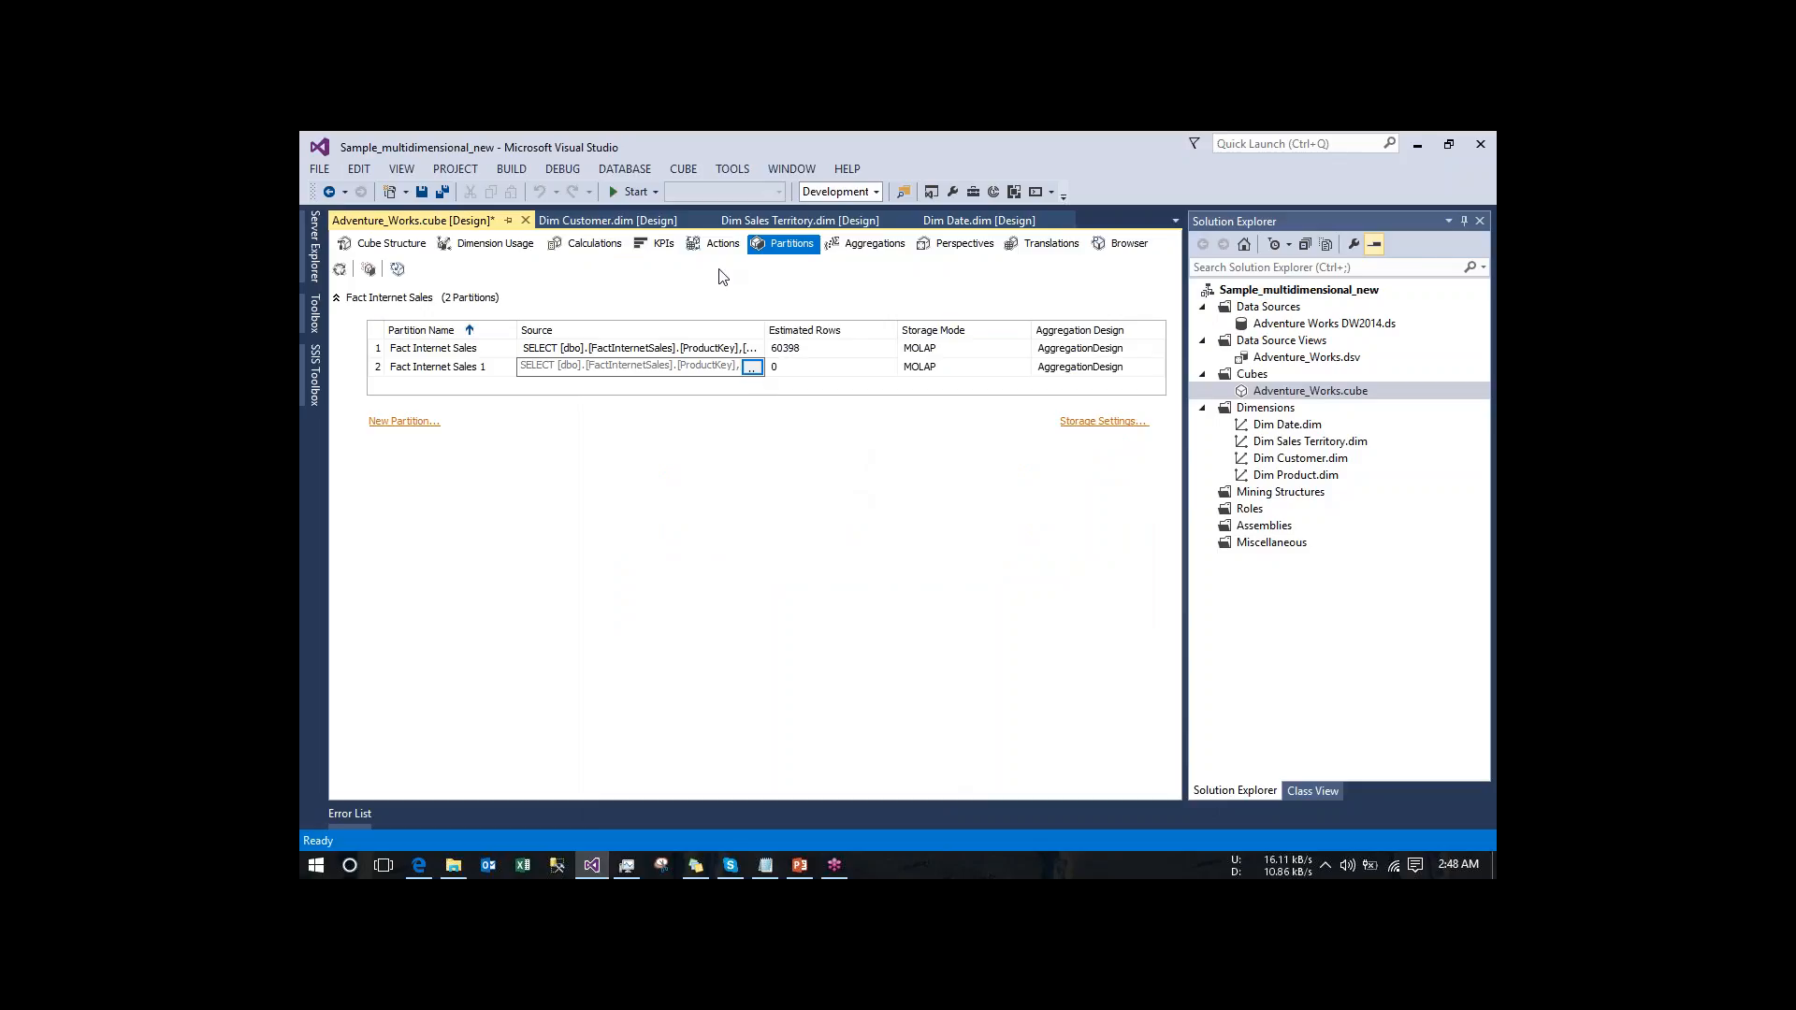
- Review the cube's drillthrough action, KPI, calculation script, dimension usage and overall structure
{"action": "left_click", "coordinate": [705, 248]}
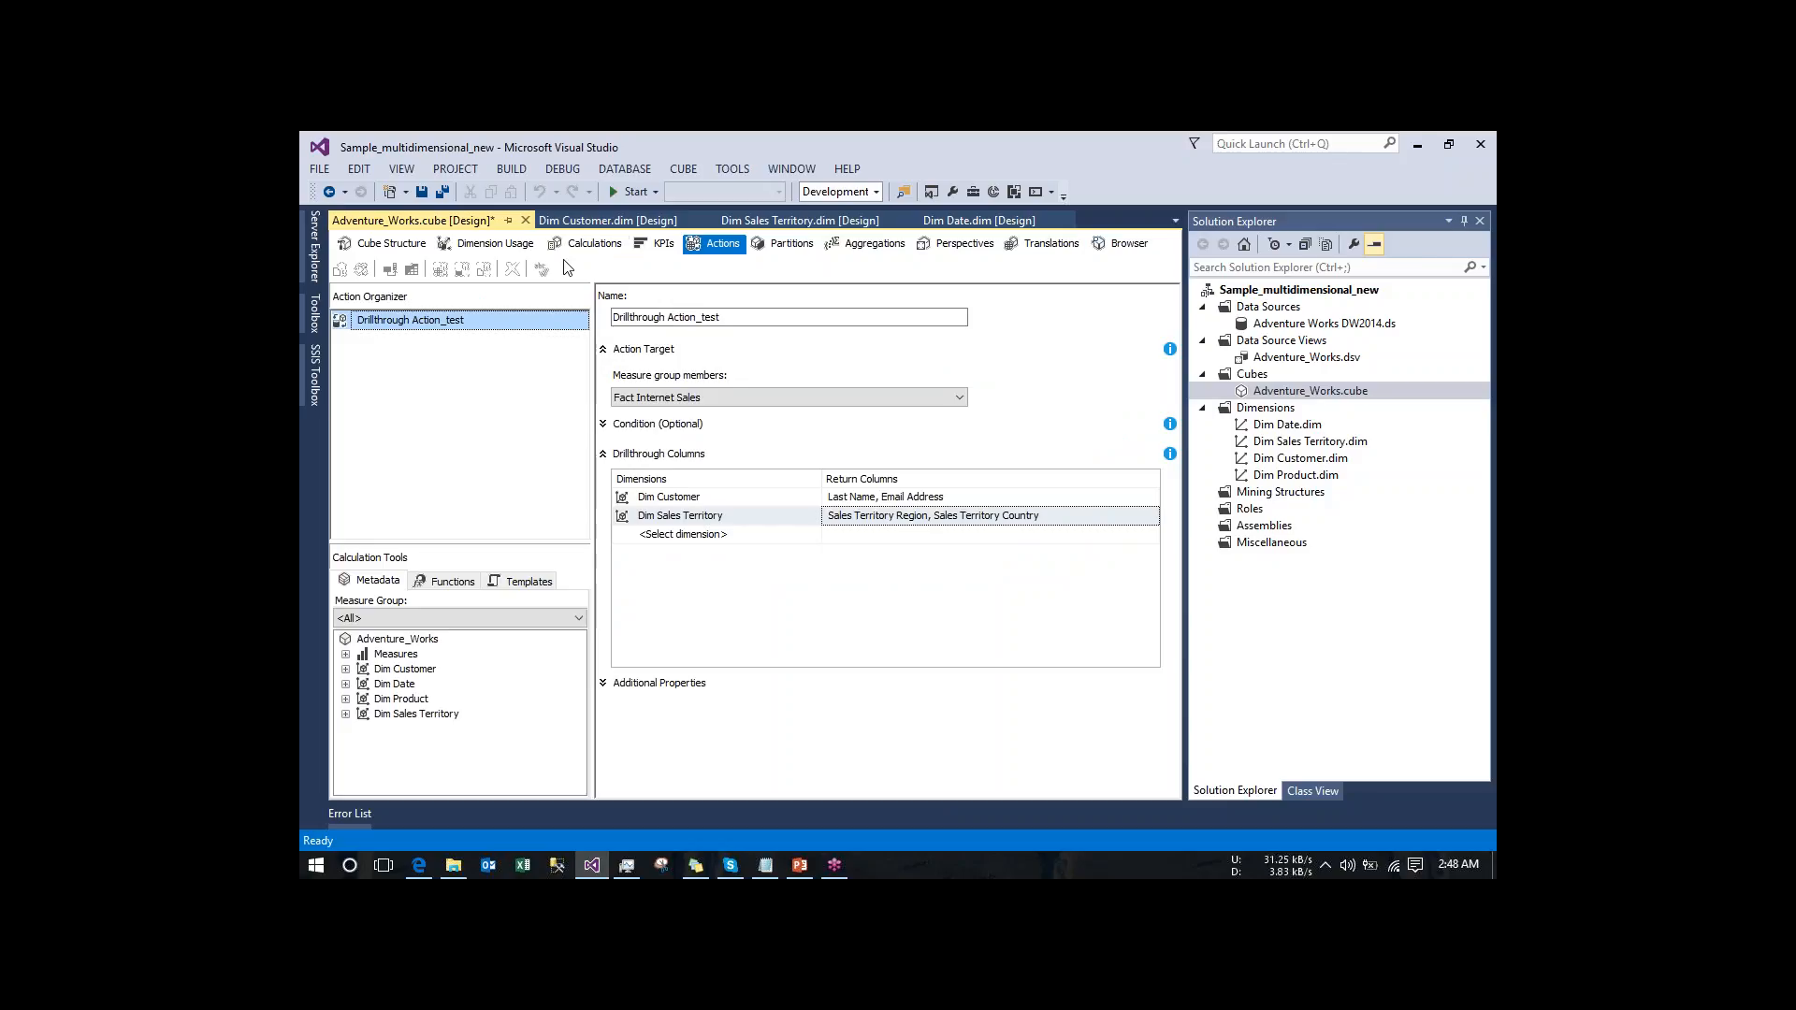
{"action": "left_click", "coordinate": [665, 244]}
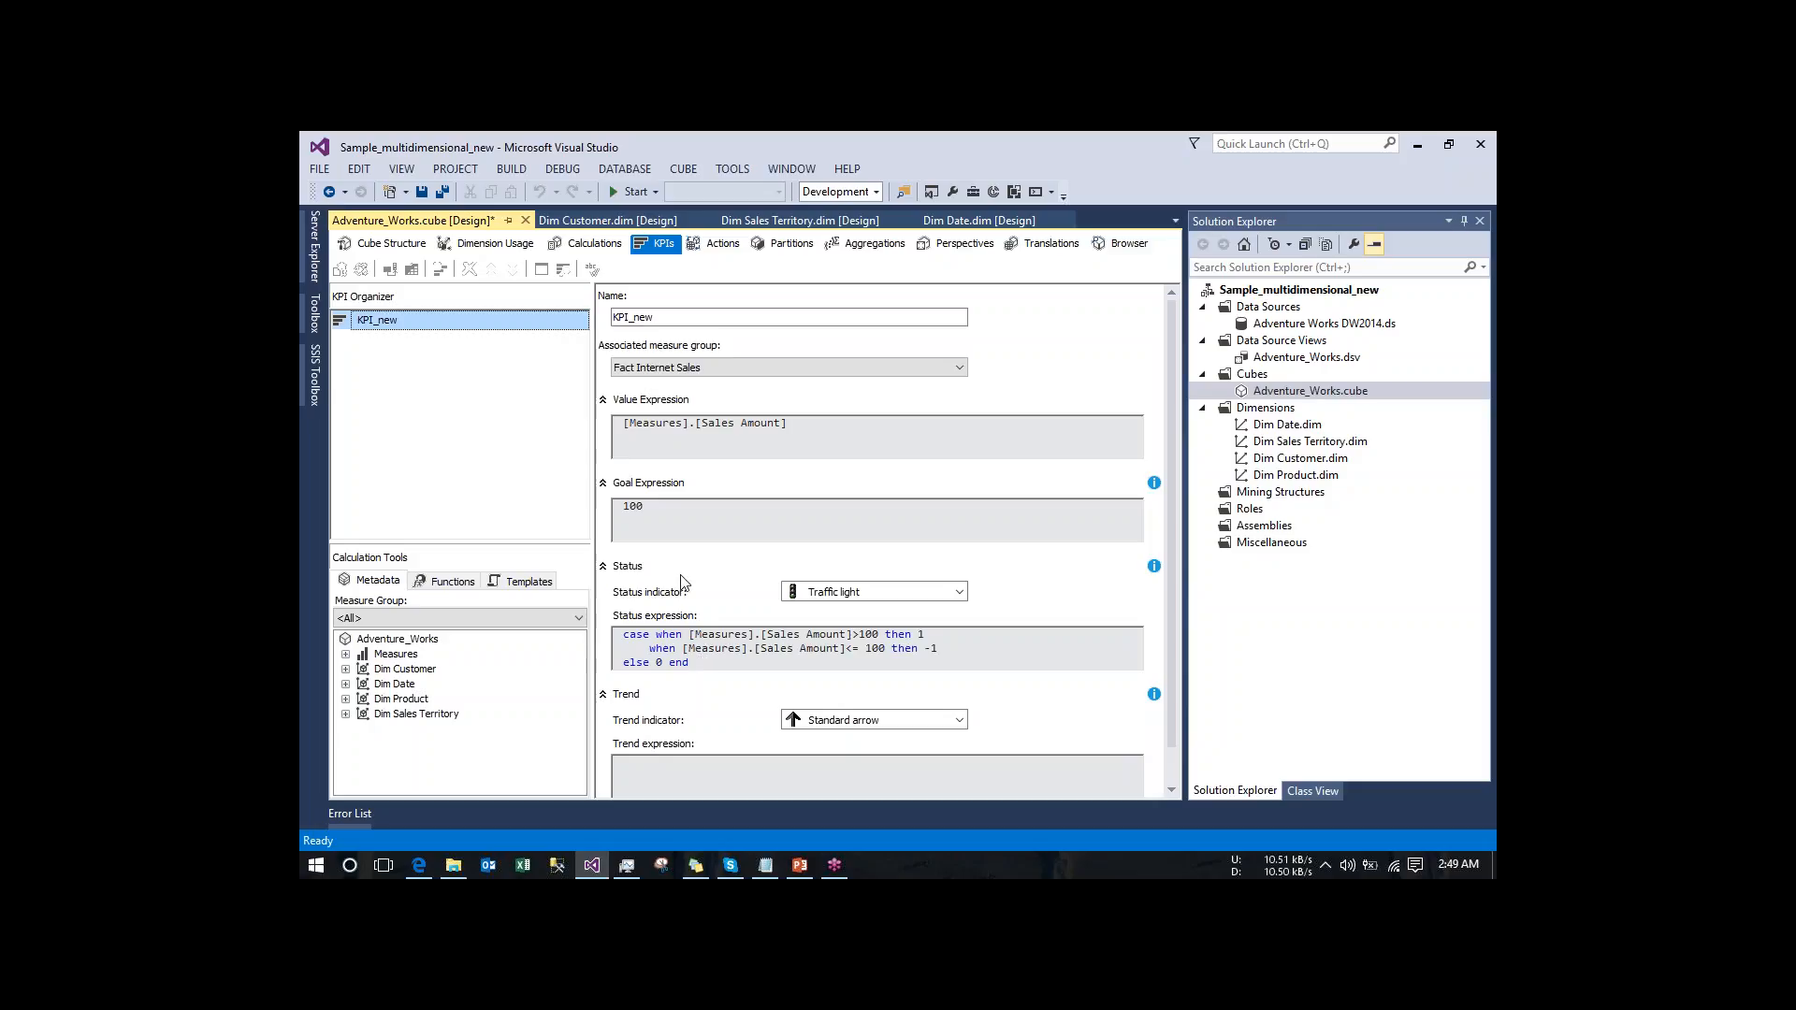
{"action": "left_click", "coordinate": [589, 248]}
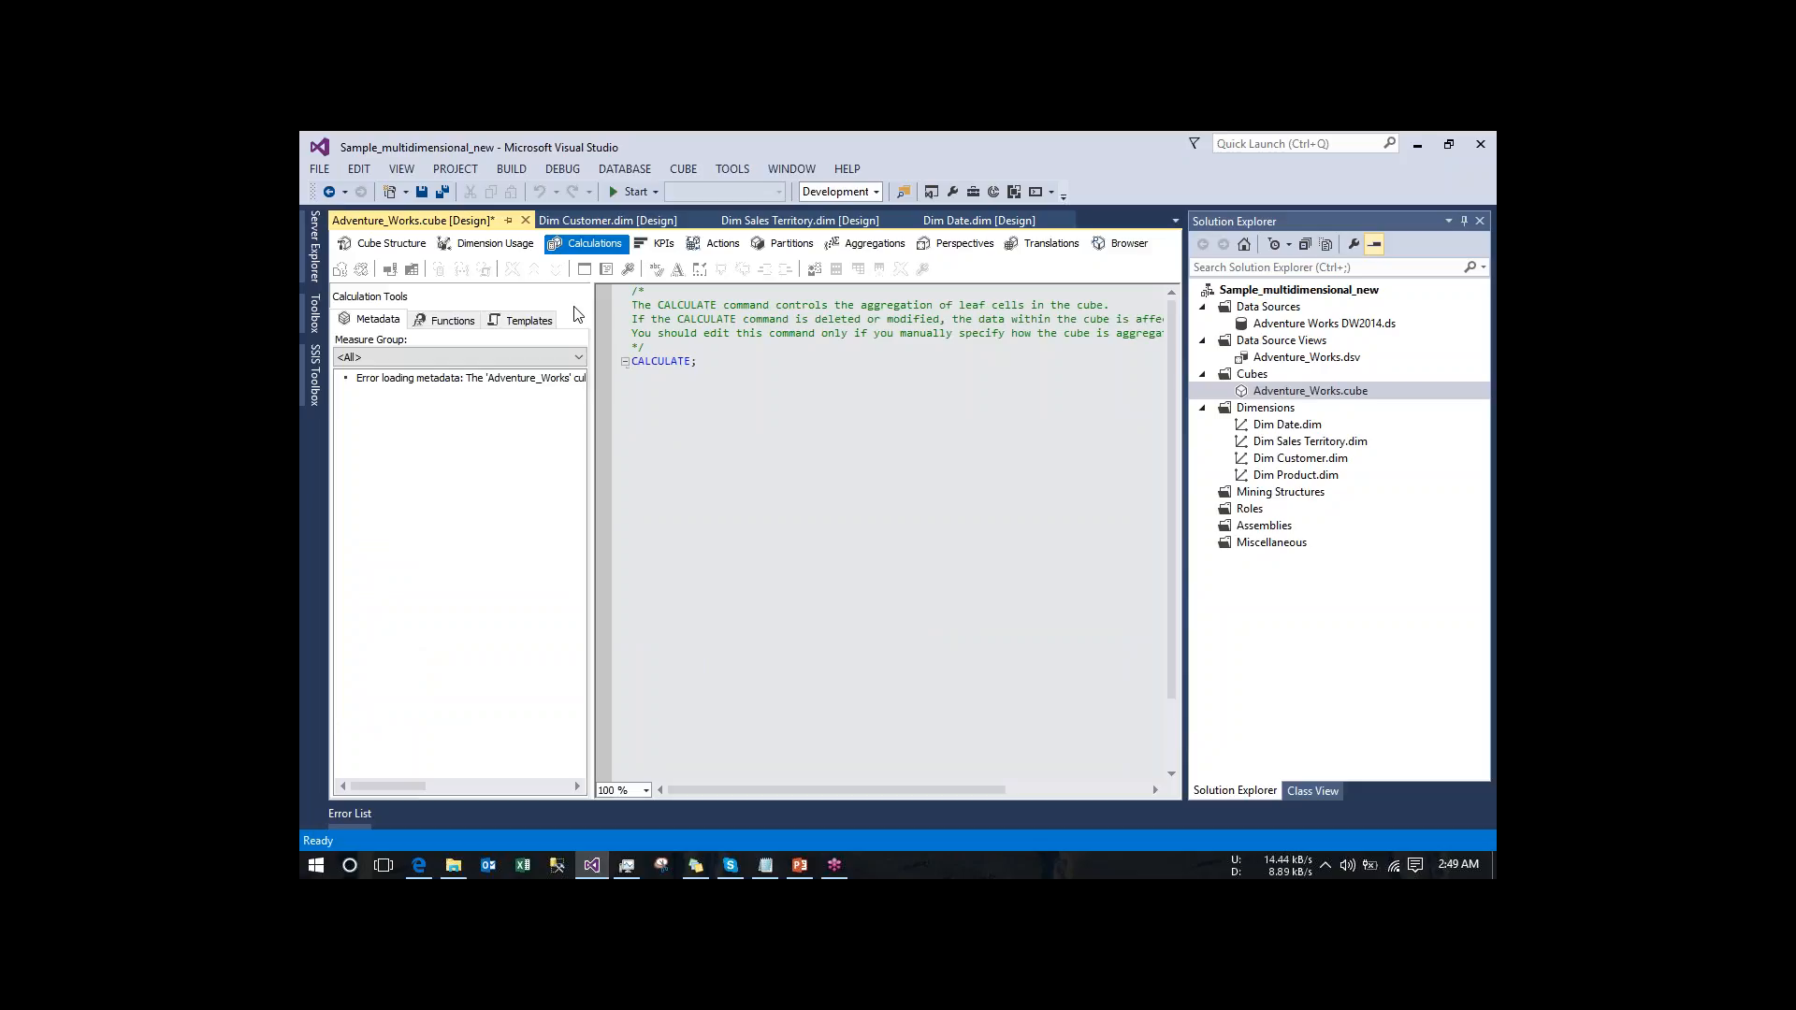
{"action": "left_click", "coordinate": [496, 244]}
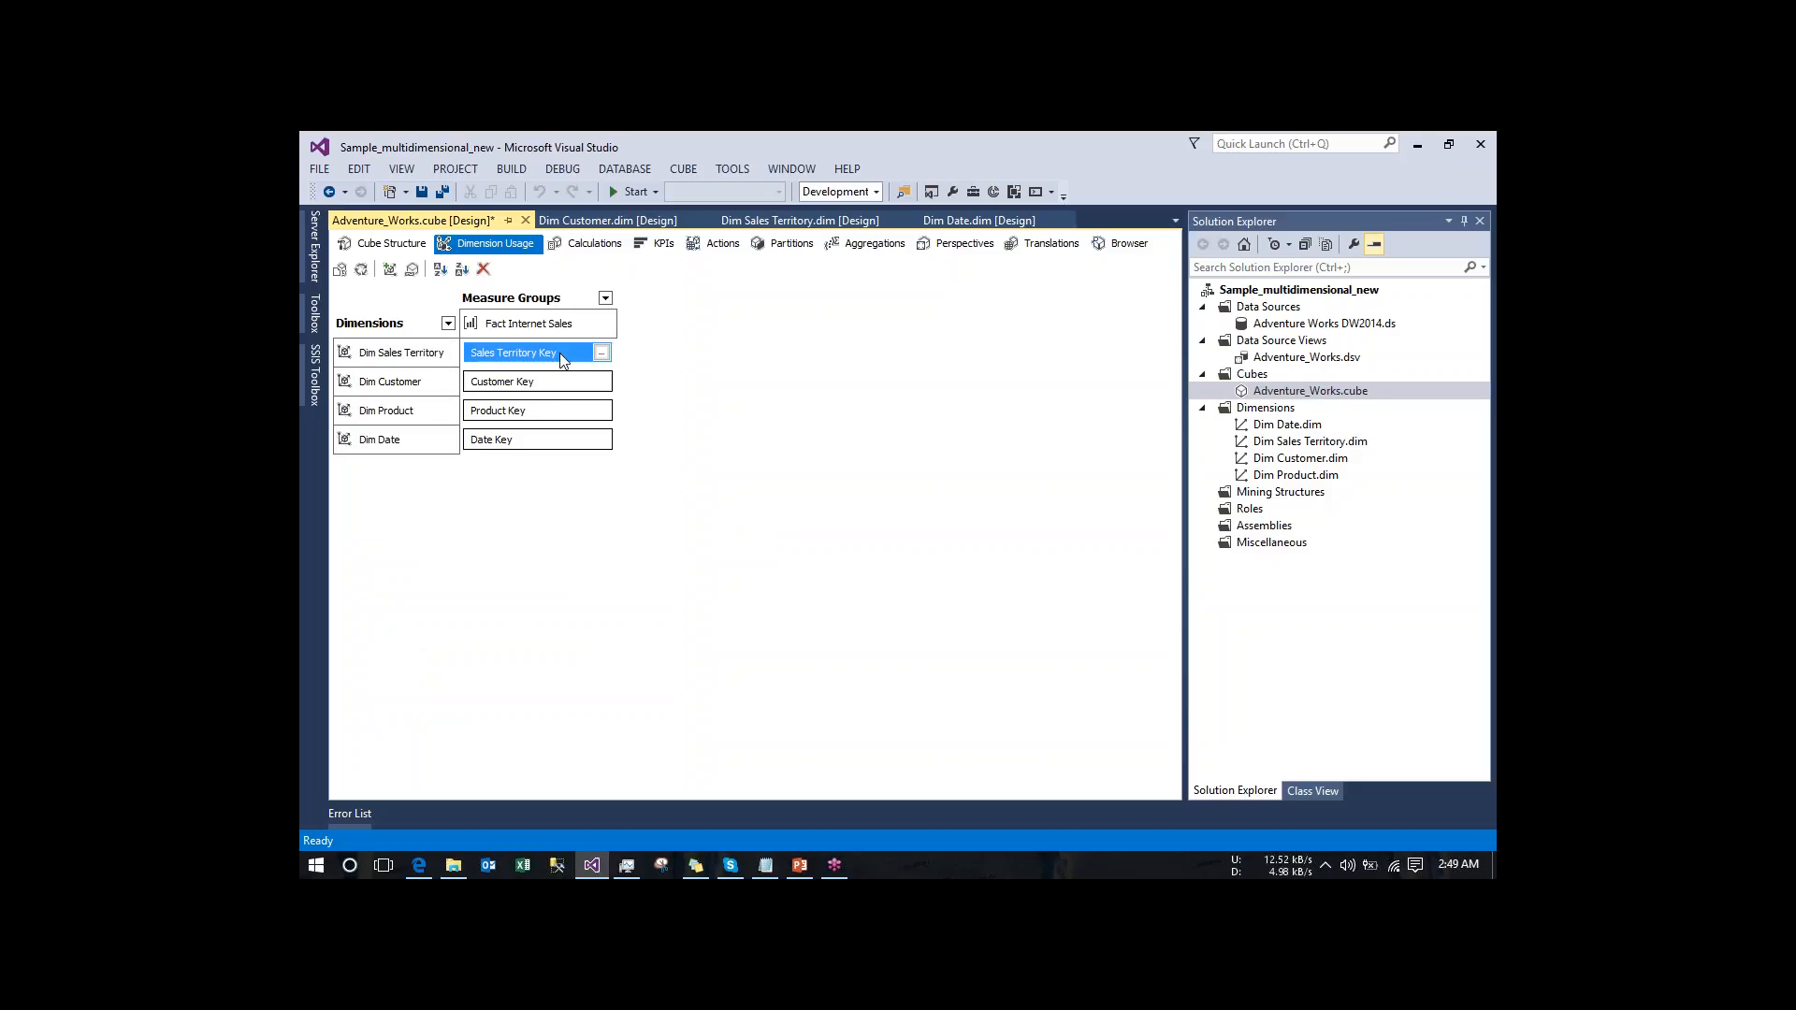
{"action": "left_click", "coordinate": [371, 249]}
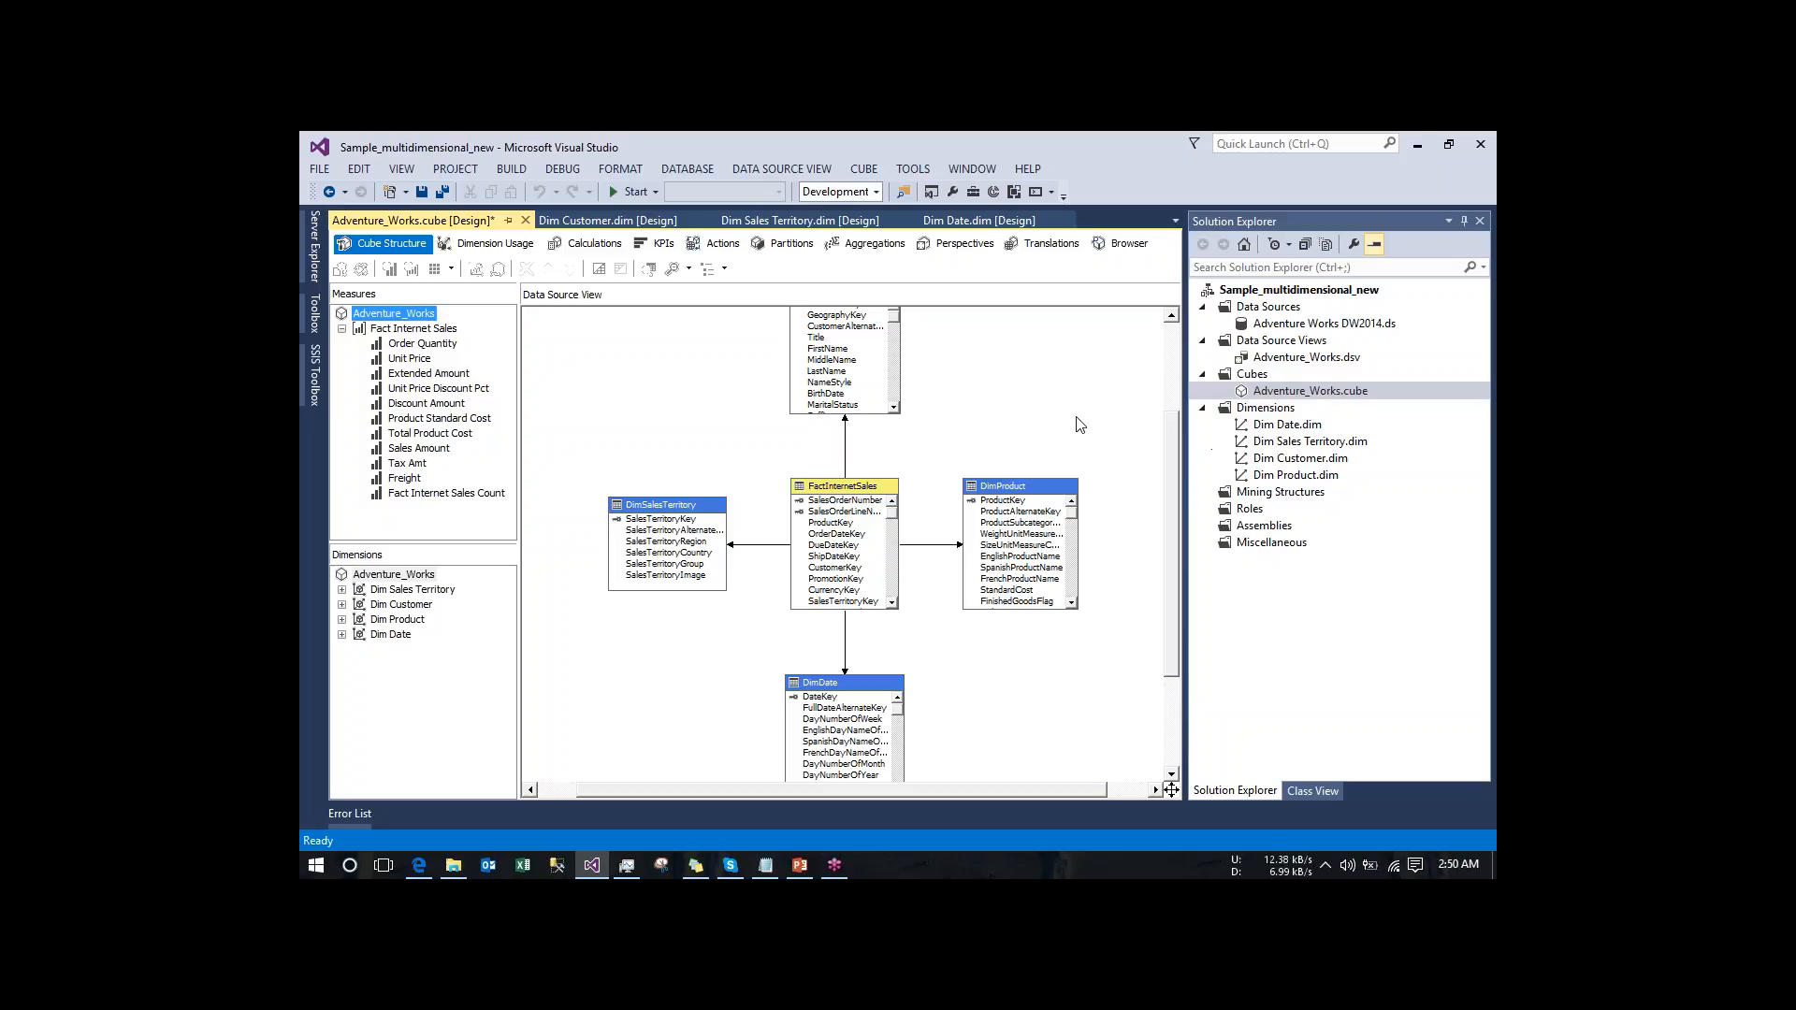
- Review the structures of the Dim Date and Dim Sales Territory dimensions, and return to the Adventure_Works cube design
{"action": "double_click", "coordinate": [1285, 427]}
{"action": "left_click", "coordinate": [1284, 427]}
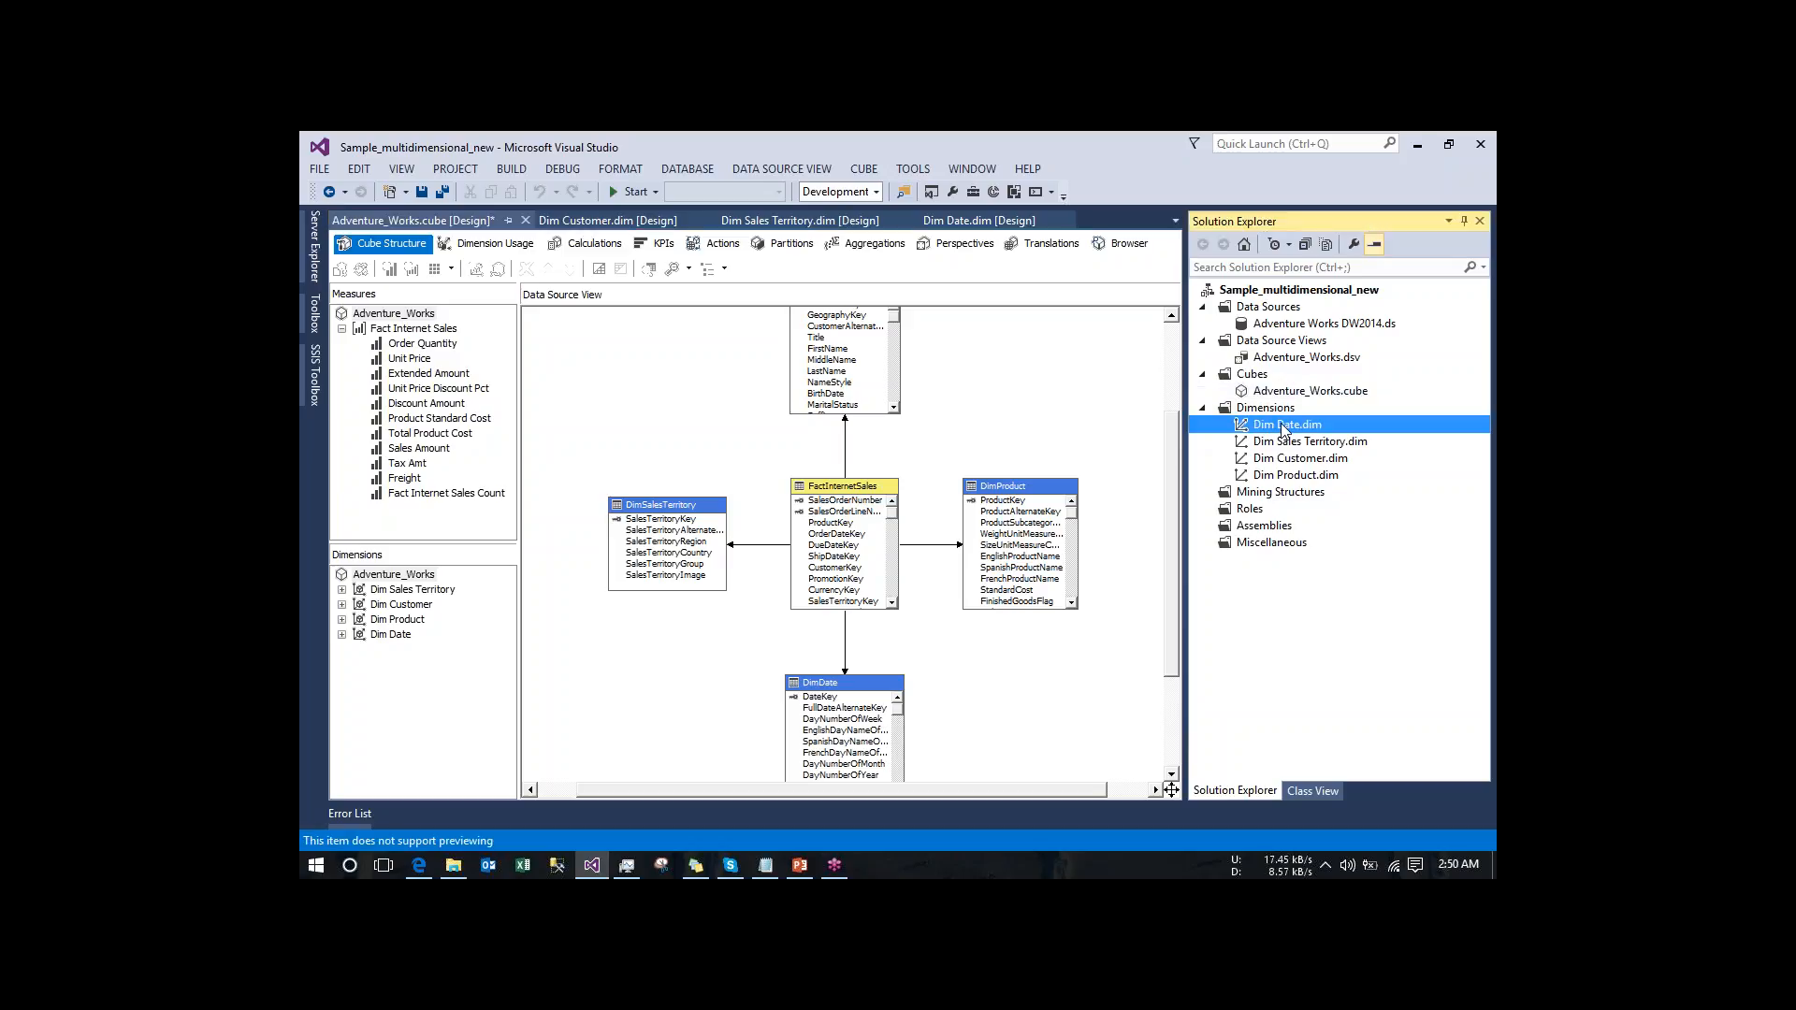
{"action": "double_click", "coordinate": [1283, 427]}
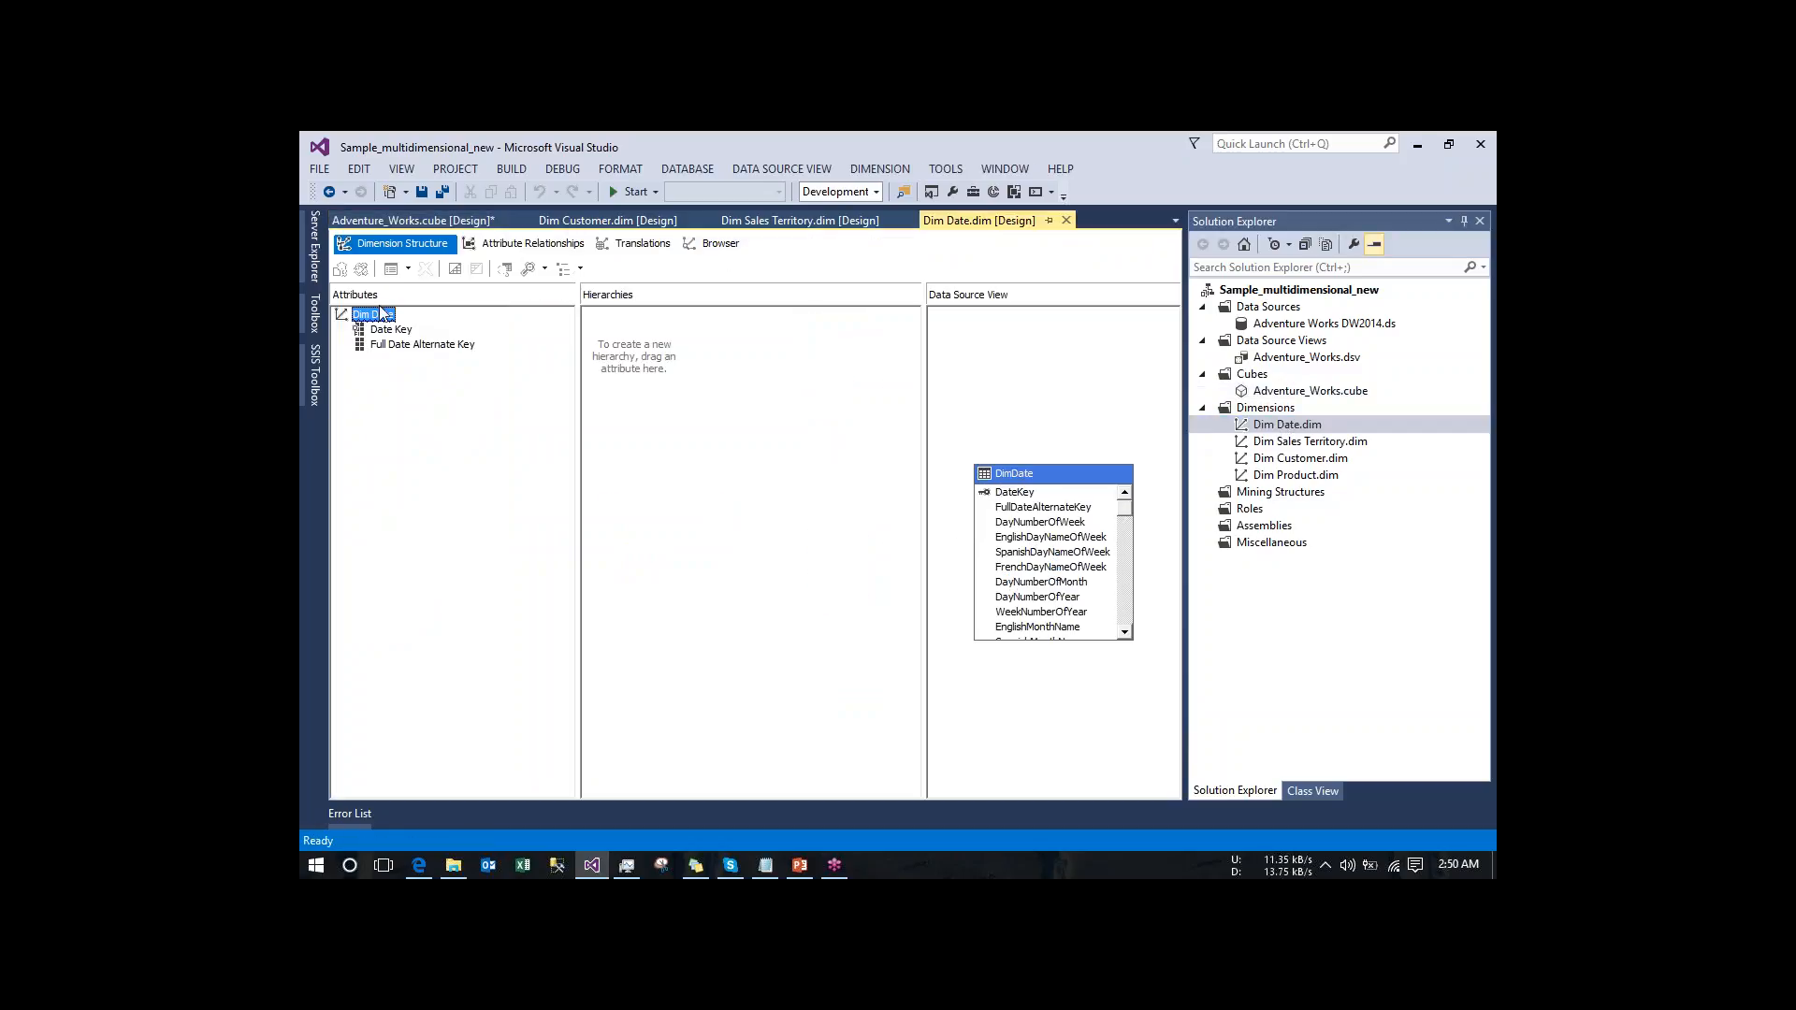
{"action": "left_click", "coordinate": [1057, 585]}
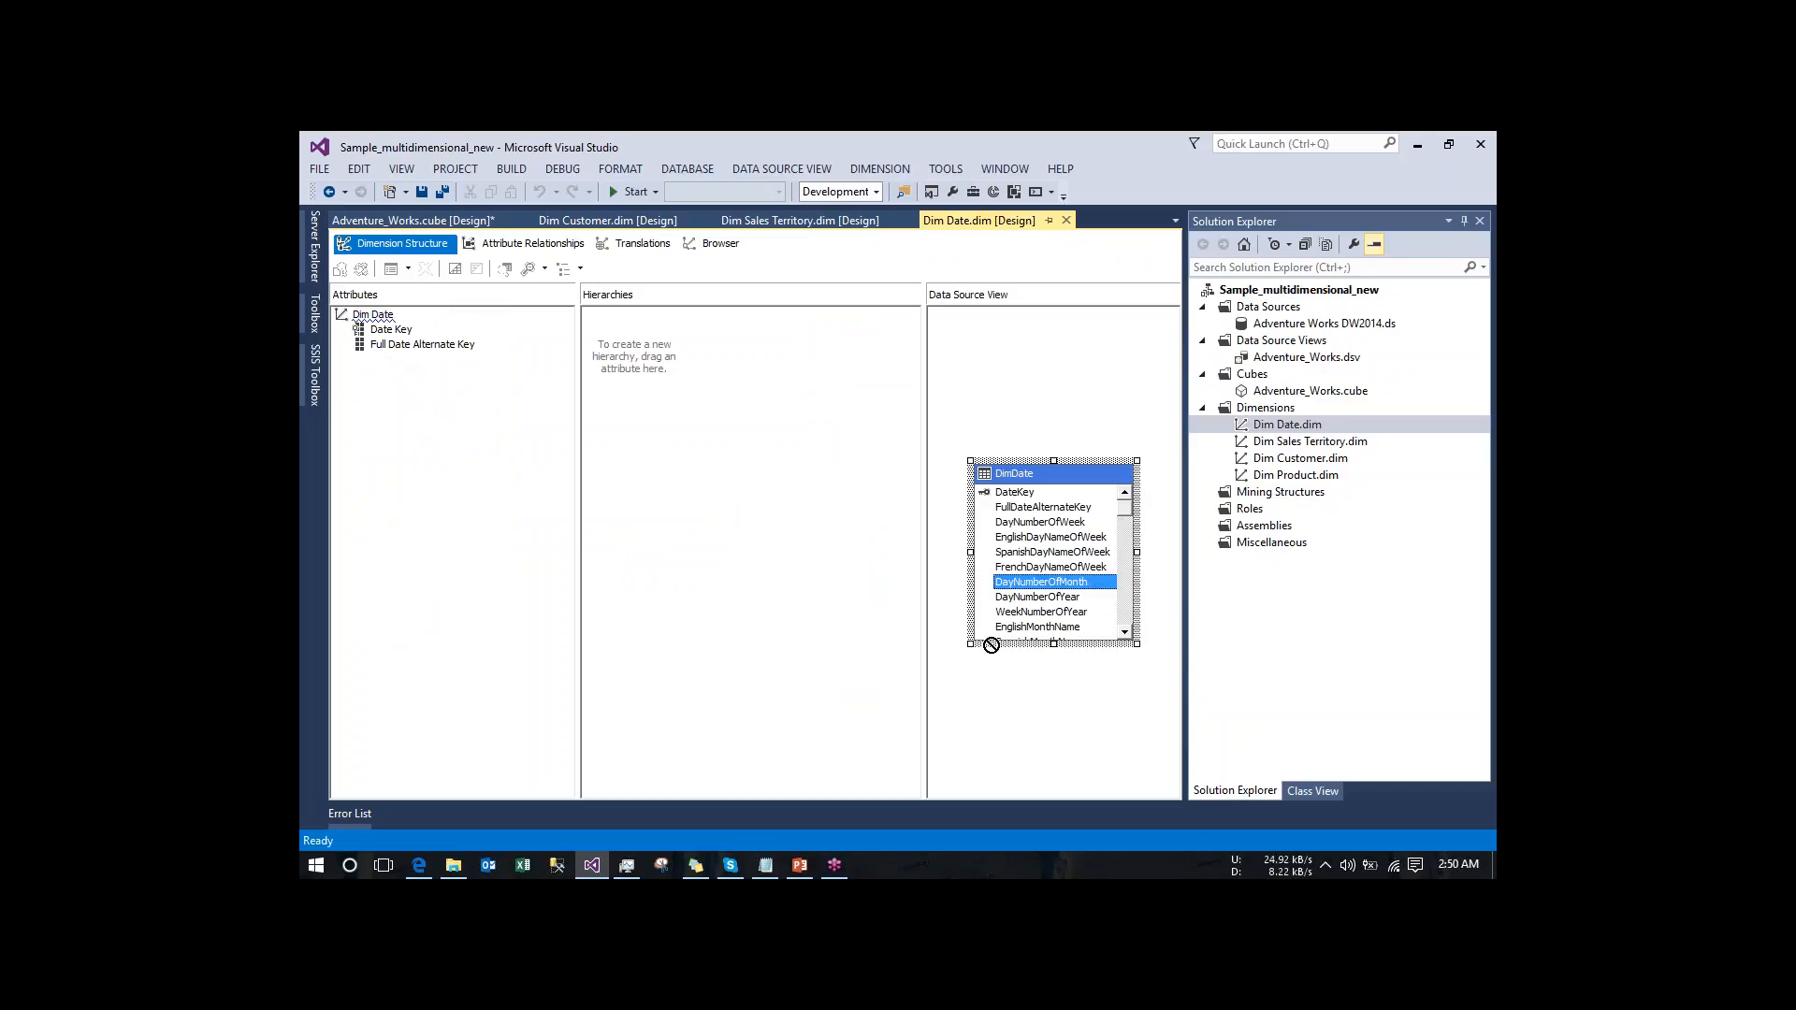
{"action": "double_click", "coordinate": [1321, 443]}
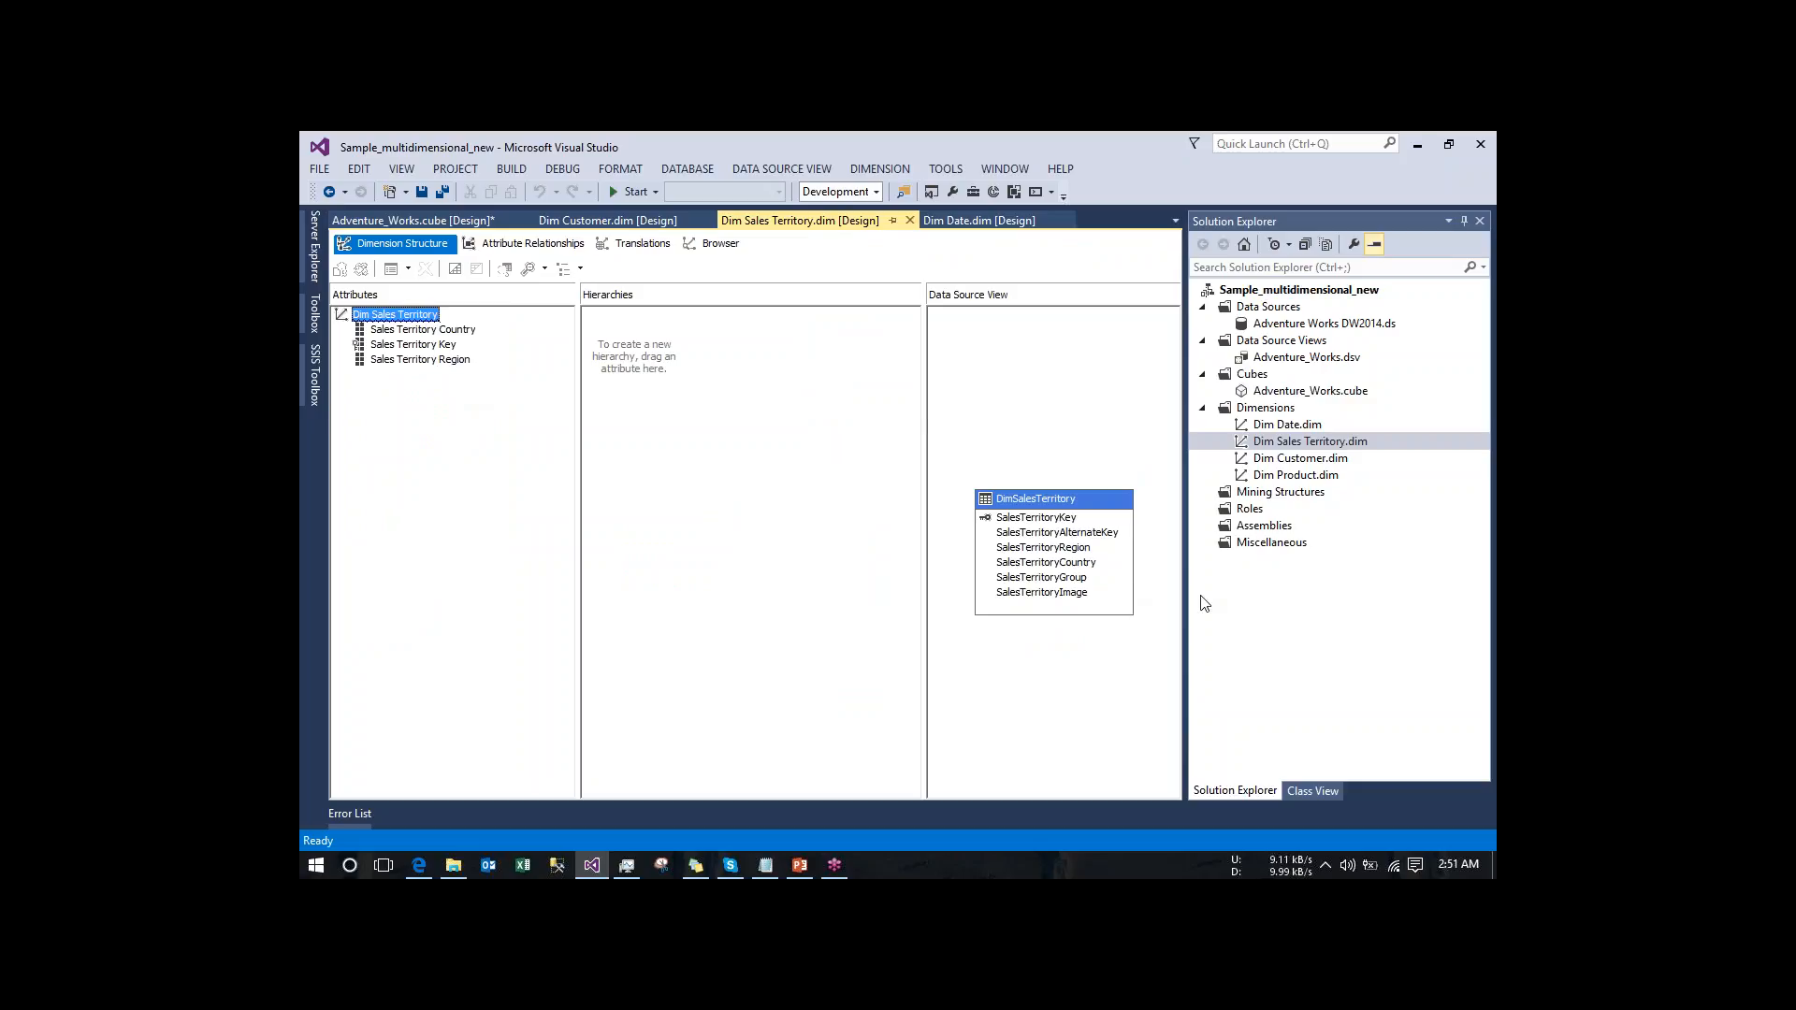
{"action": "left_click", "coordinate": [1287, 396]}
{"action": "double_click", "coordinate": [1288, 394]}
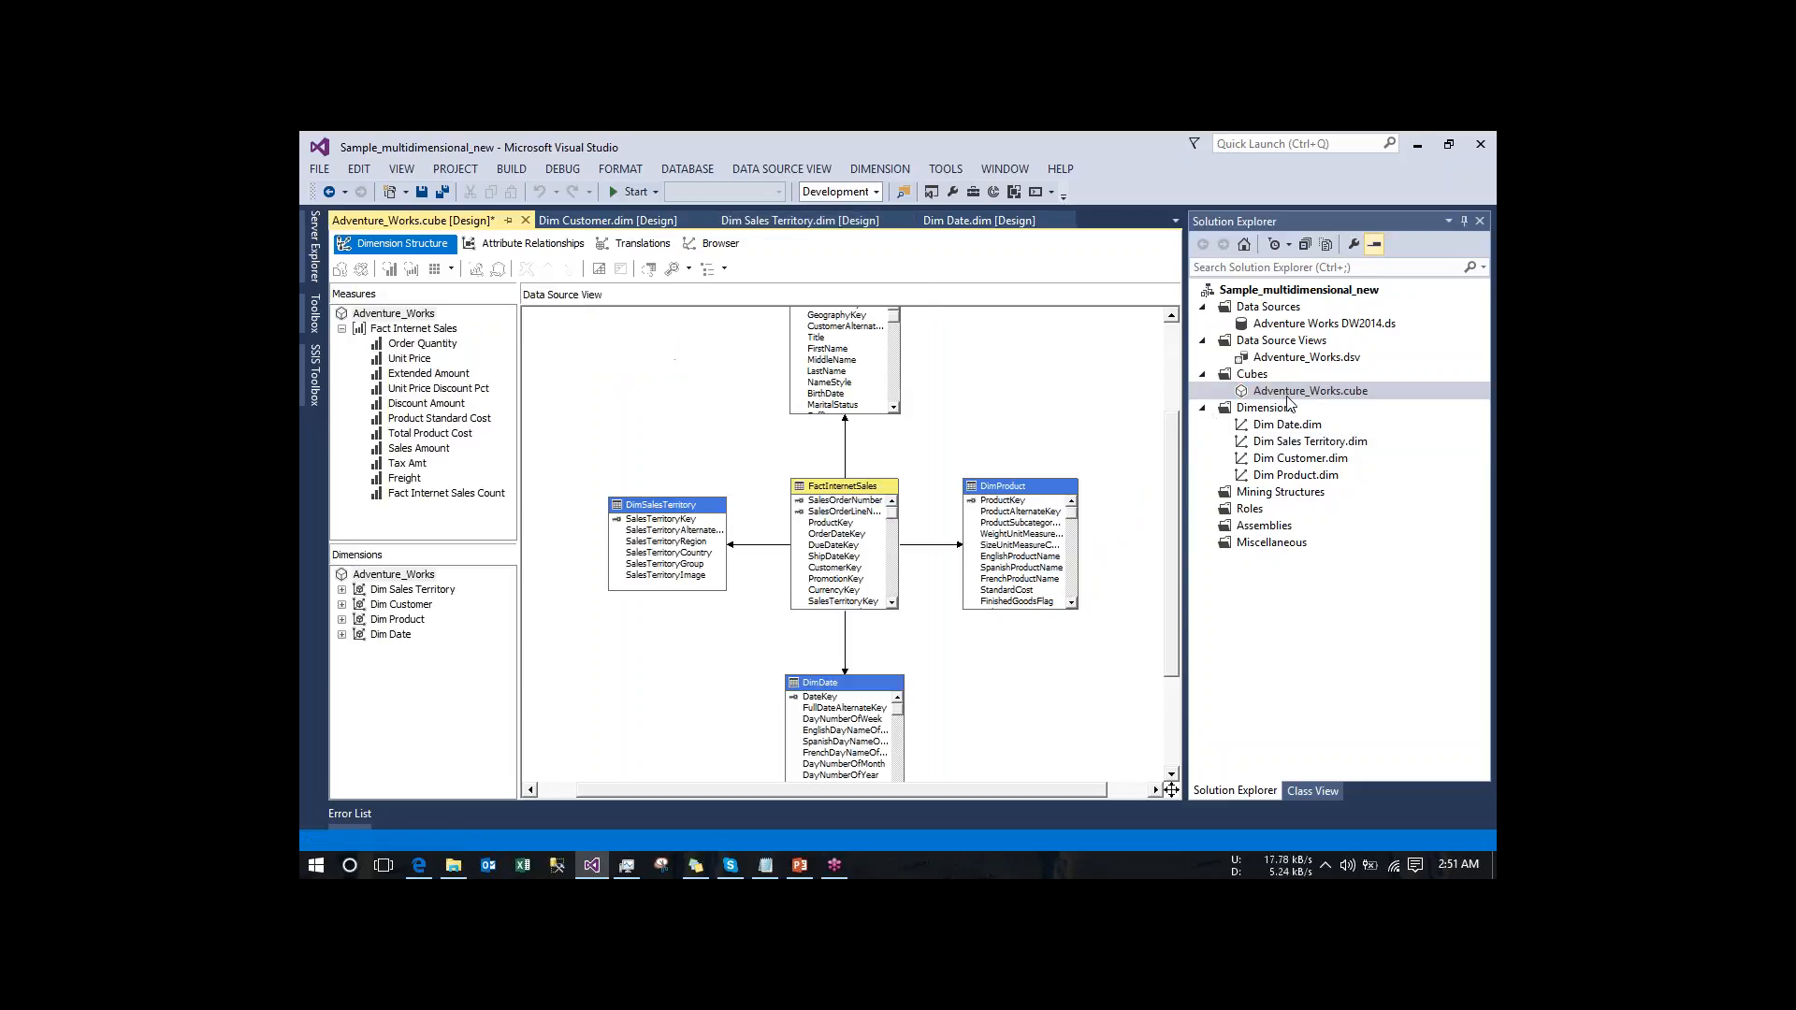
- Collapse the project's dimension, cube, data source view and data source folders, and create a new database role
{"action": "left_click", "coordinate": [1203, 409]}
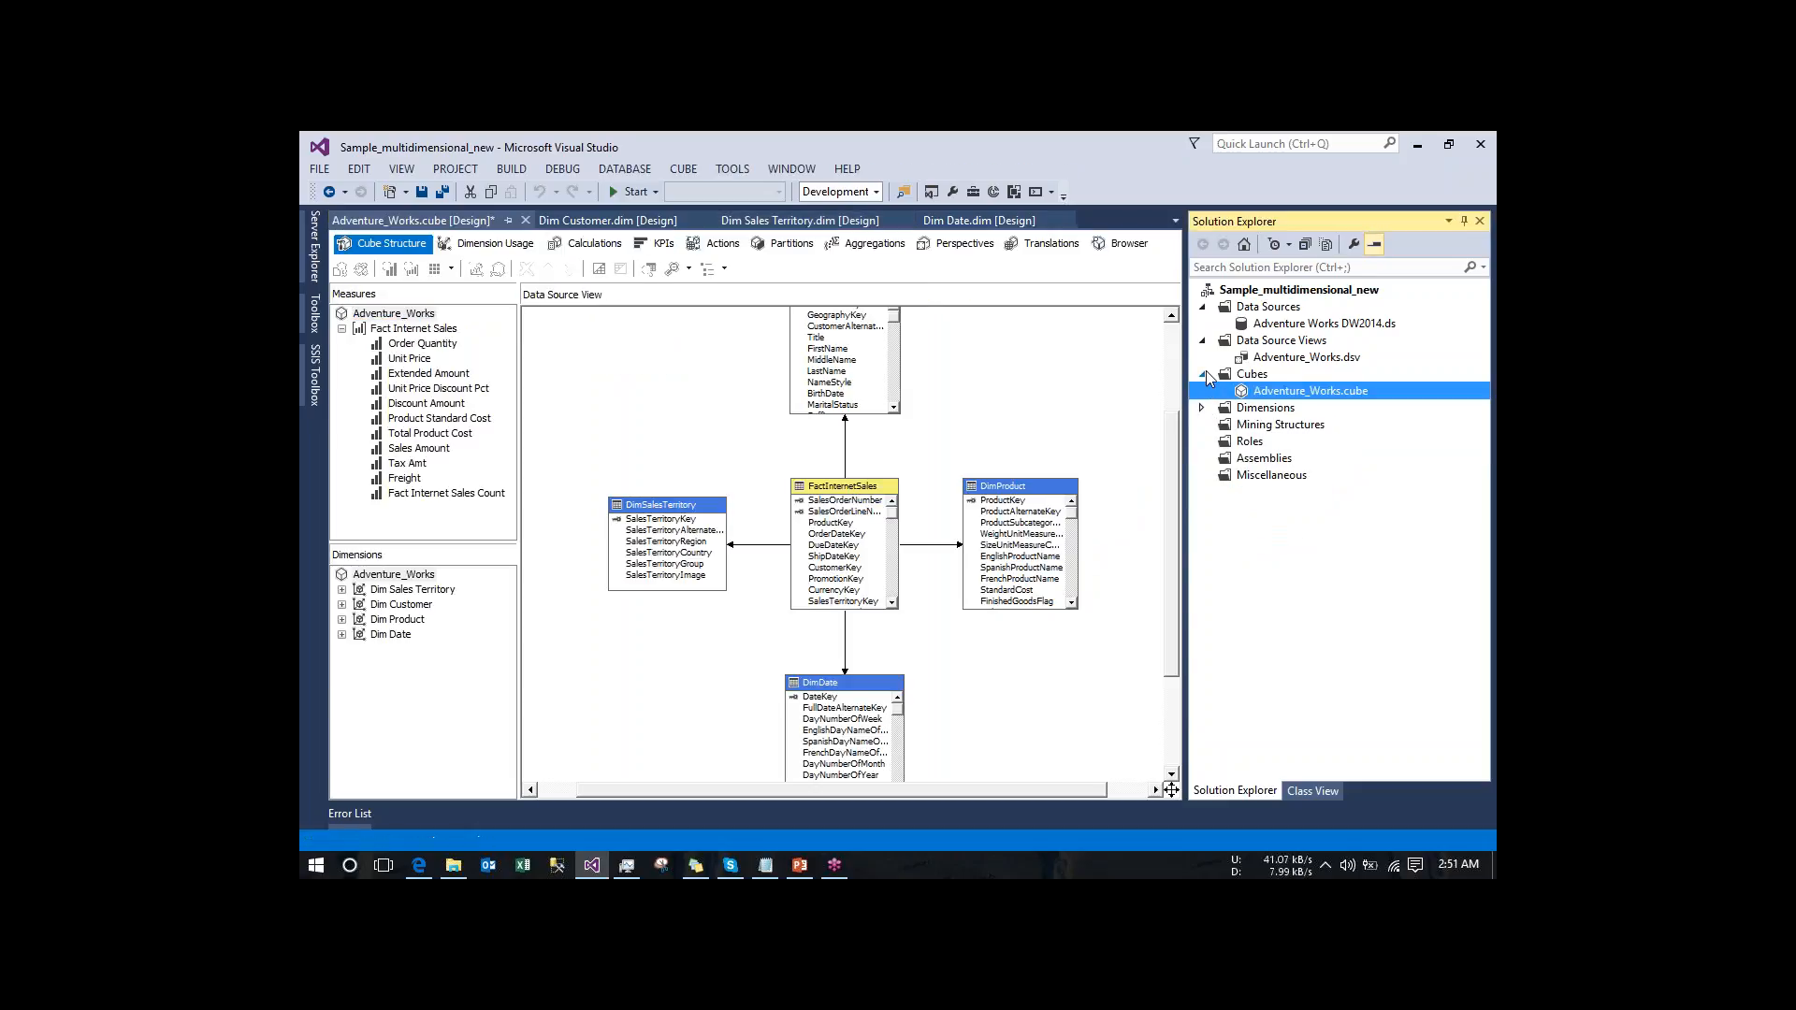
{"action": "left_click", "coordinate": [1203, 373]}
{"action": "left_click", "coordinate": [1204, 341]}
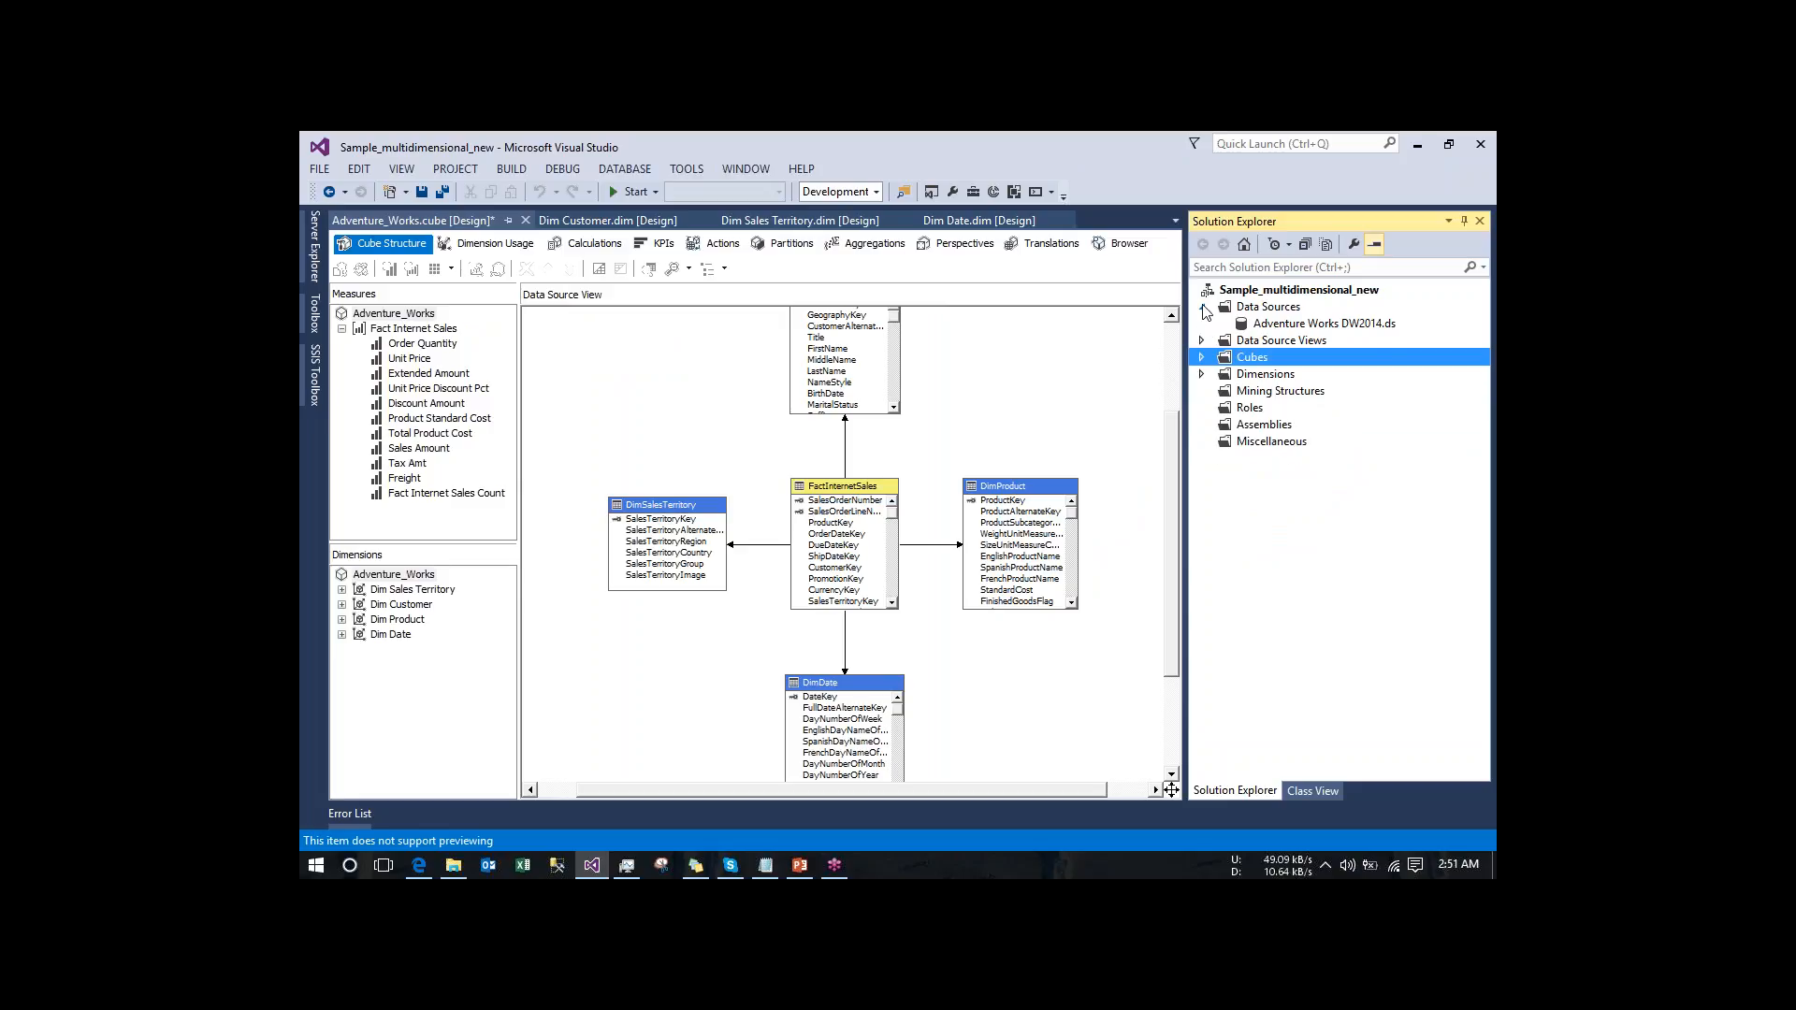
{"action": "left_click", "coordinate": [1202, 307]}
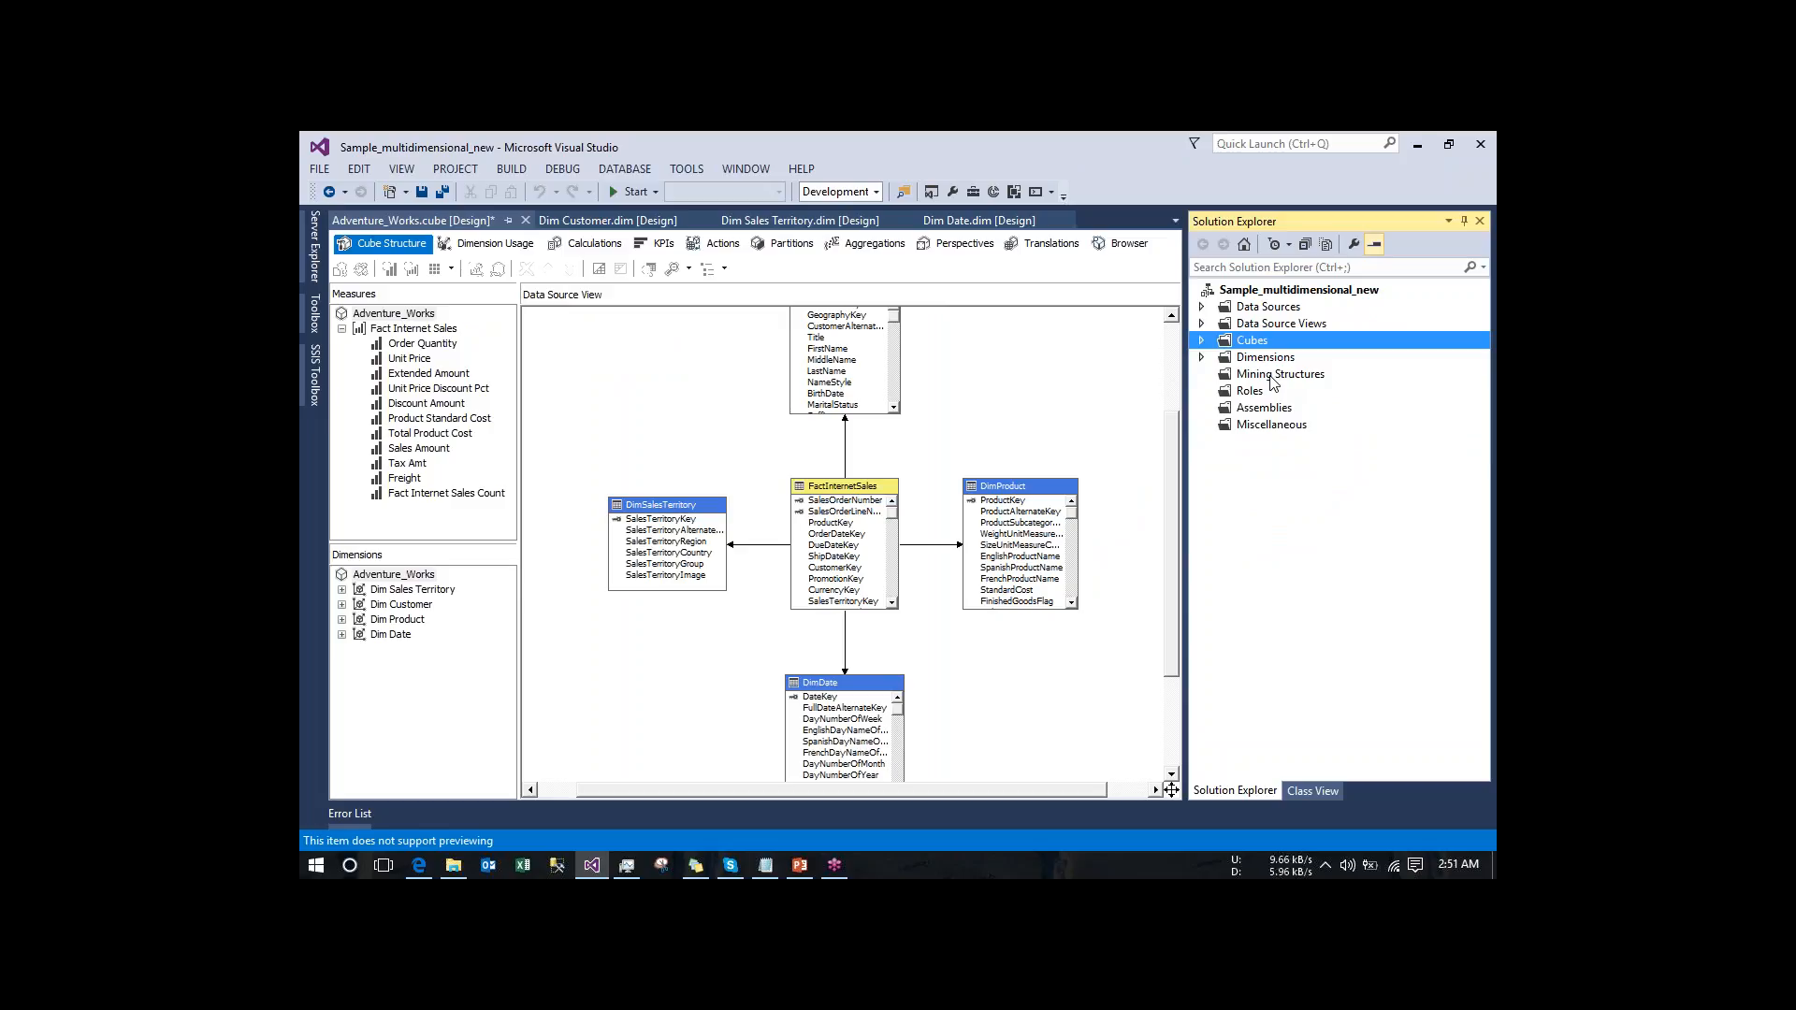
{"action": "left_click", "coordinate": [1246, 397]}
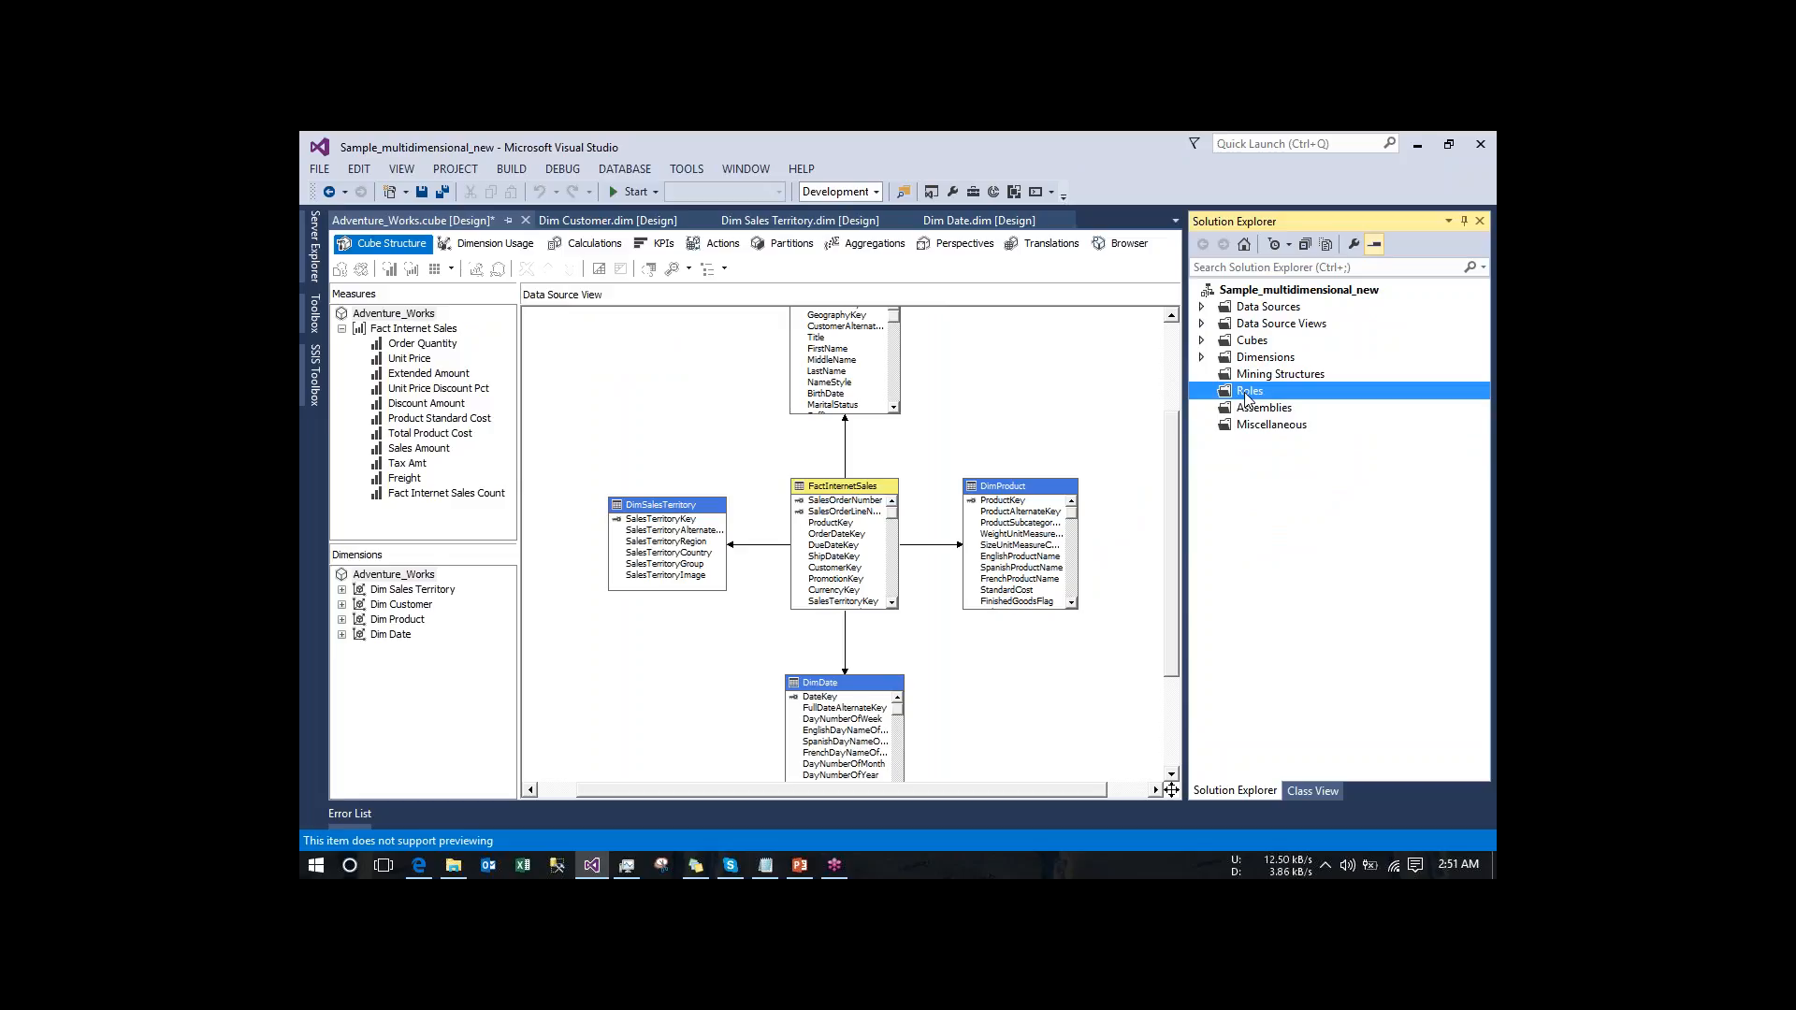
{"action": "right_click", "coordinate": [1246, 398]}
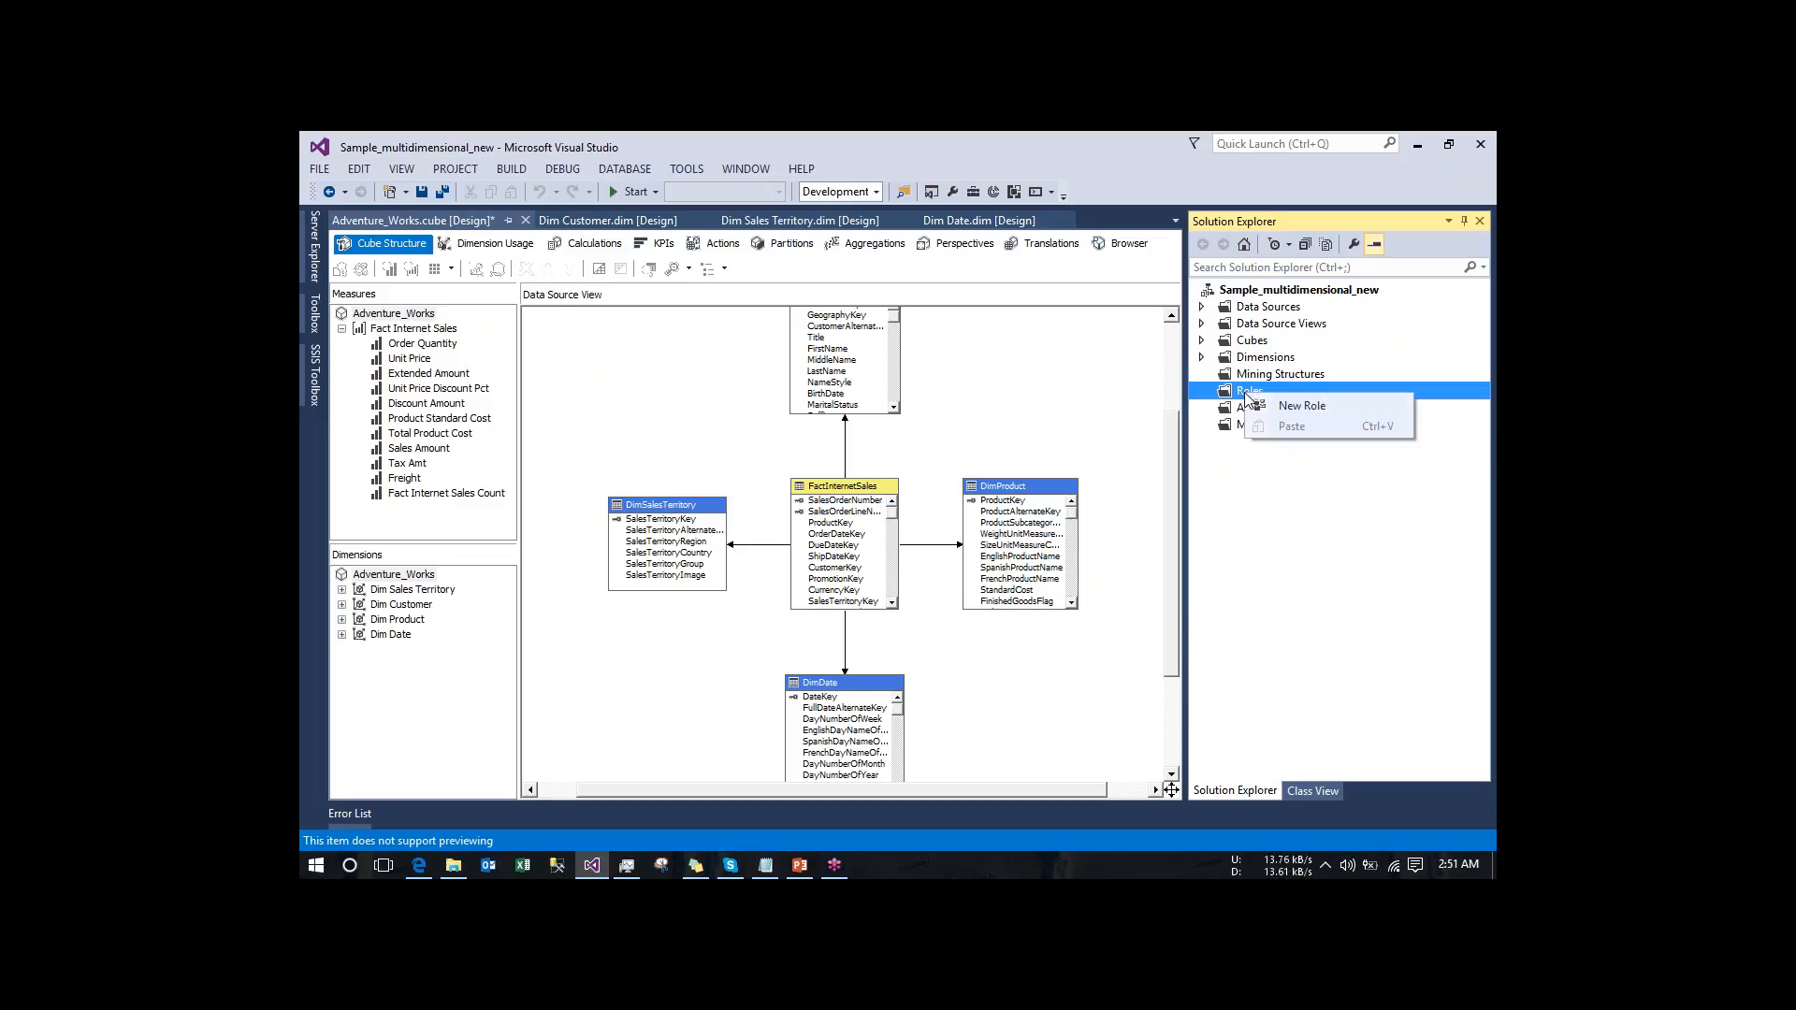
{"action": "left_click", "coordinate": [1284, 407]}
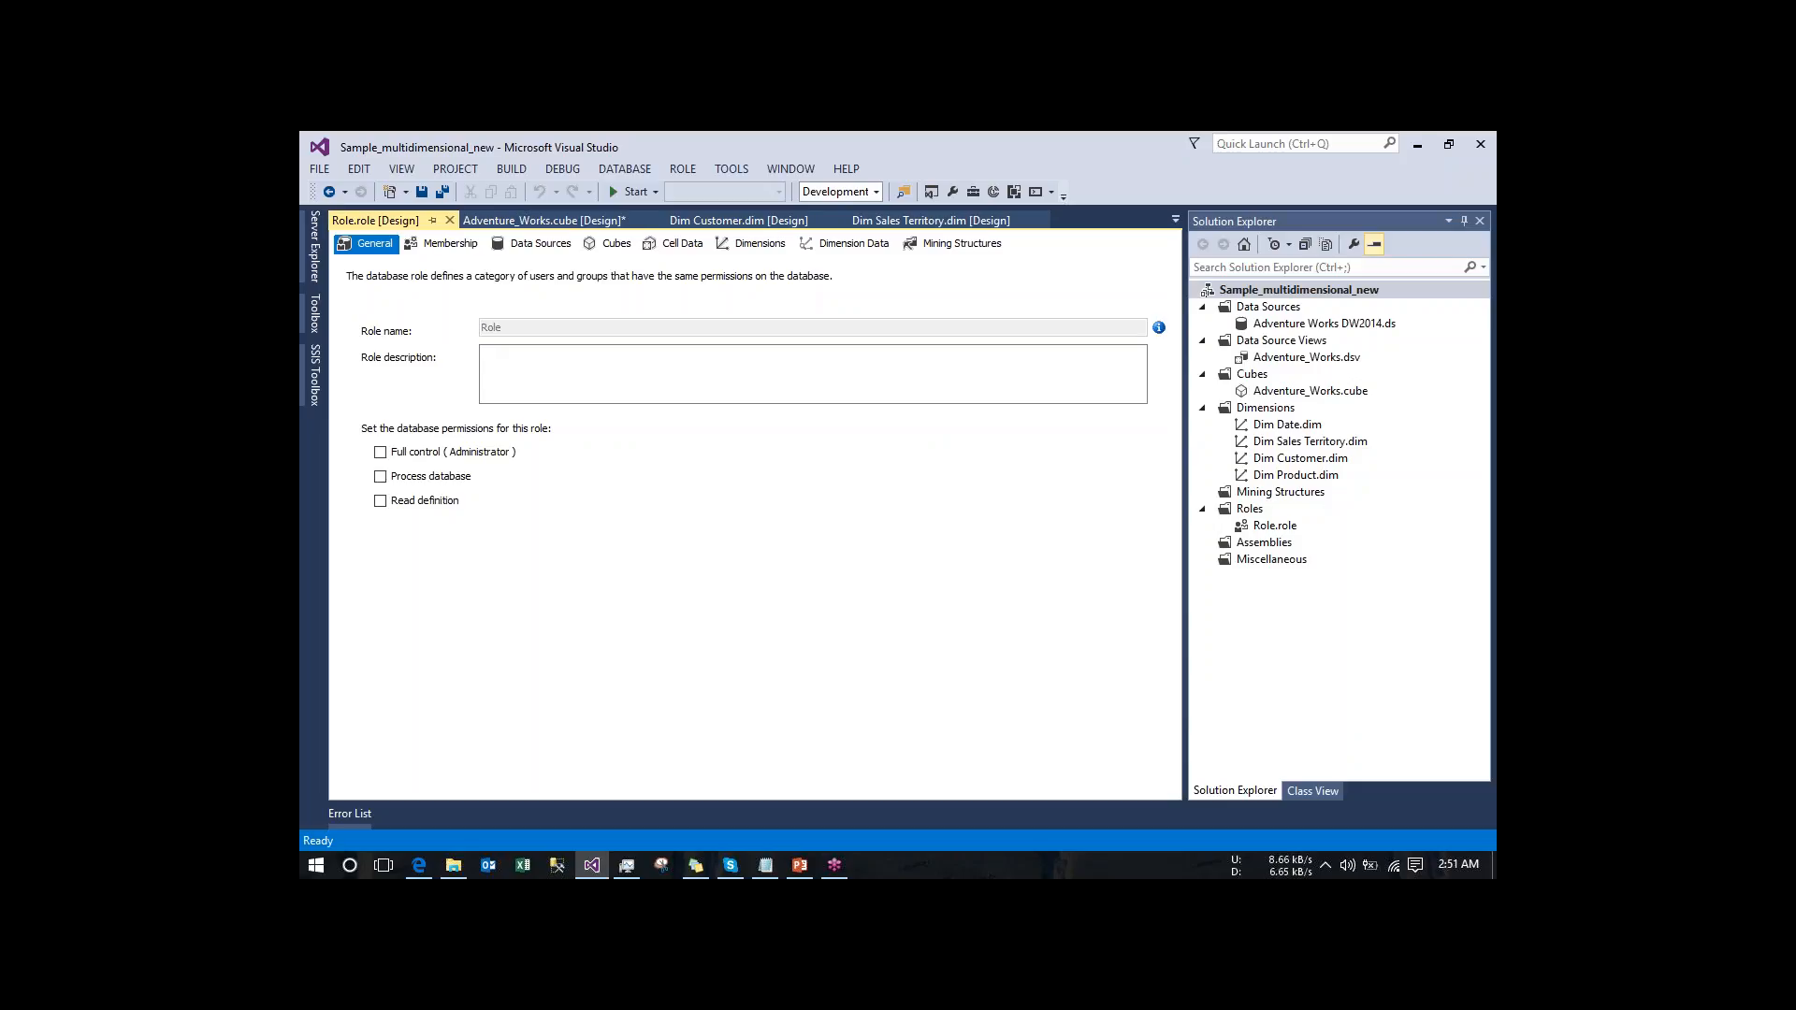
- Rename the new role file to Role_test and apply the name to the role object as well
{"action": "right_click", "coordinate": [1258, 530]}
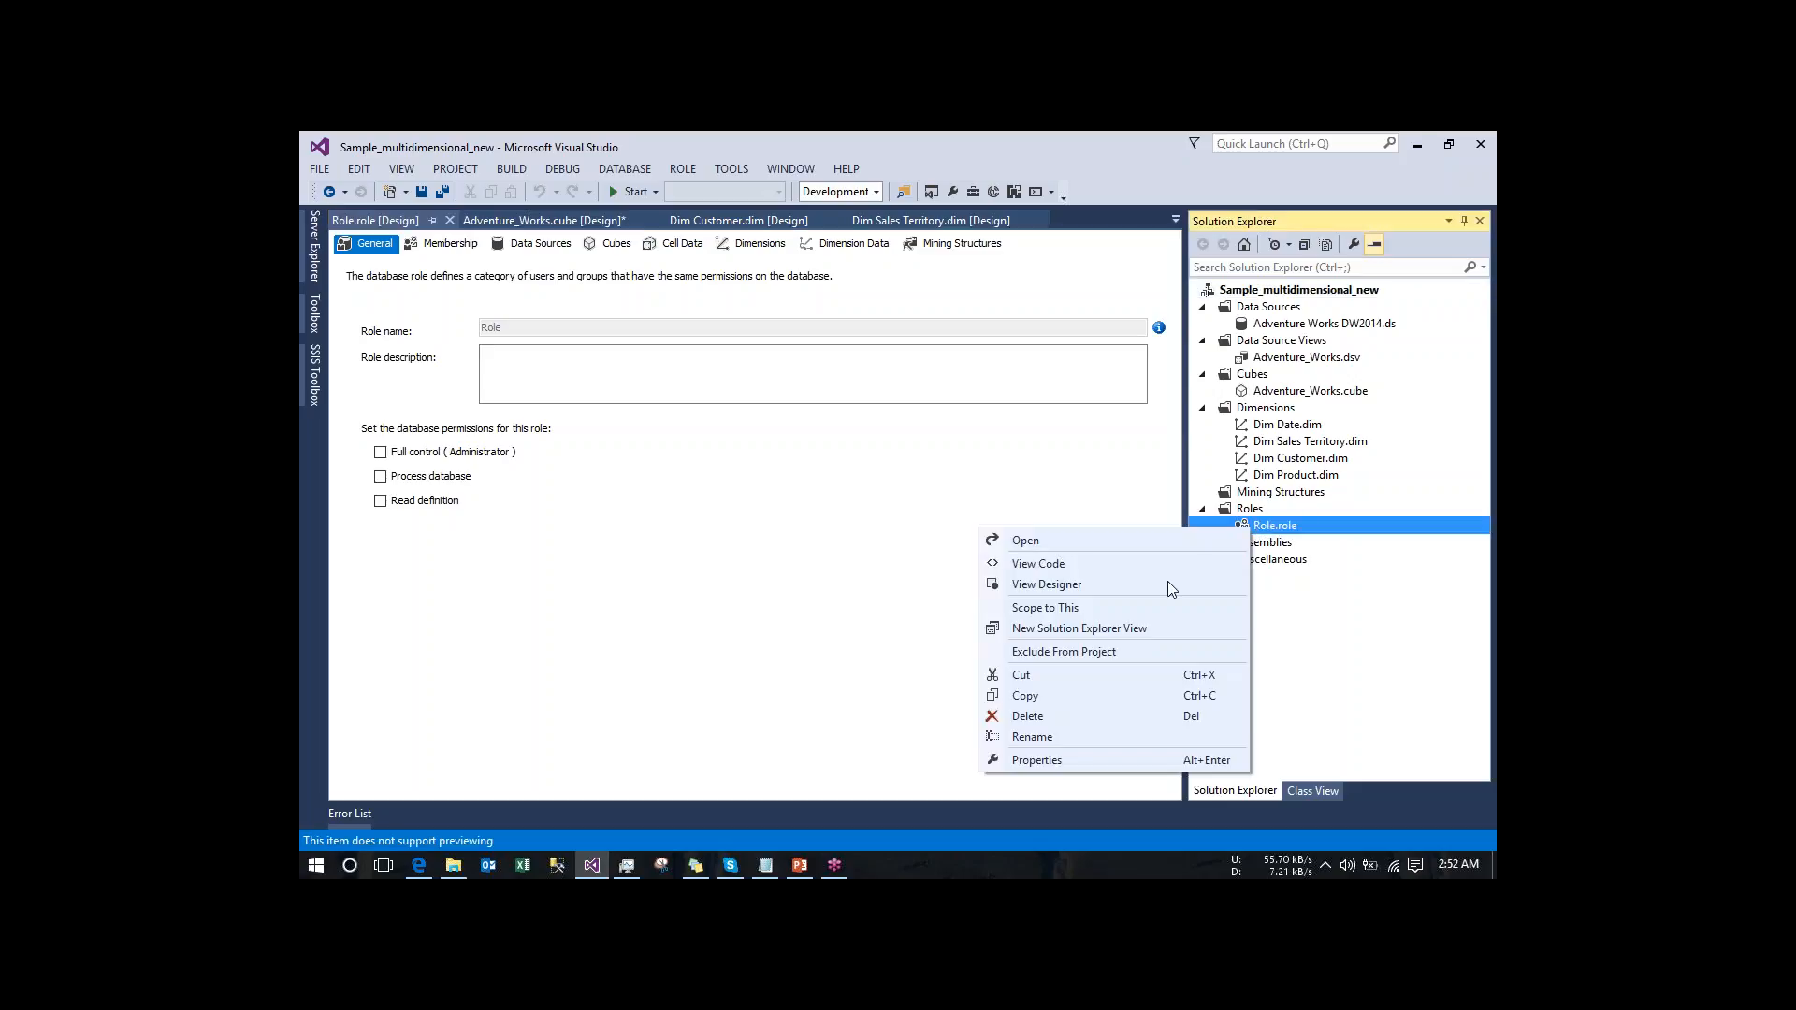
{"action": "left_click", "coordinate": [1066, 738]}
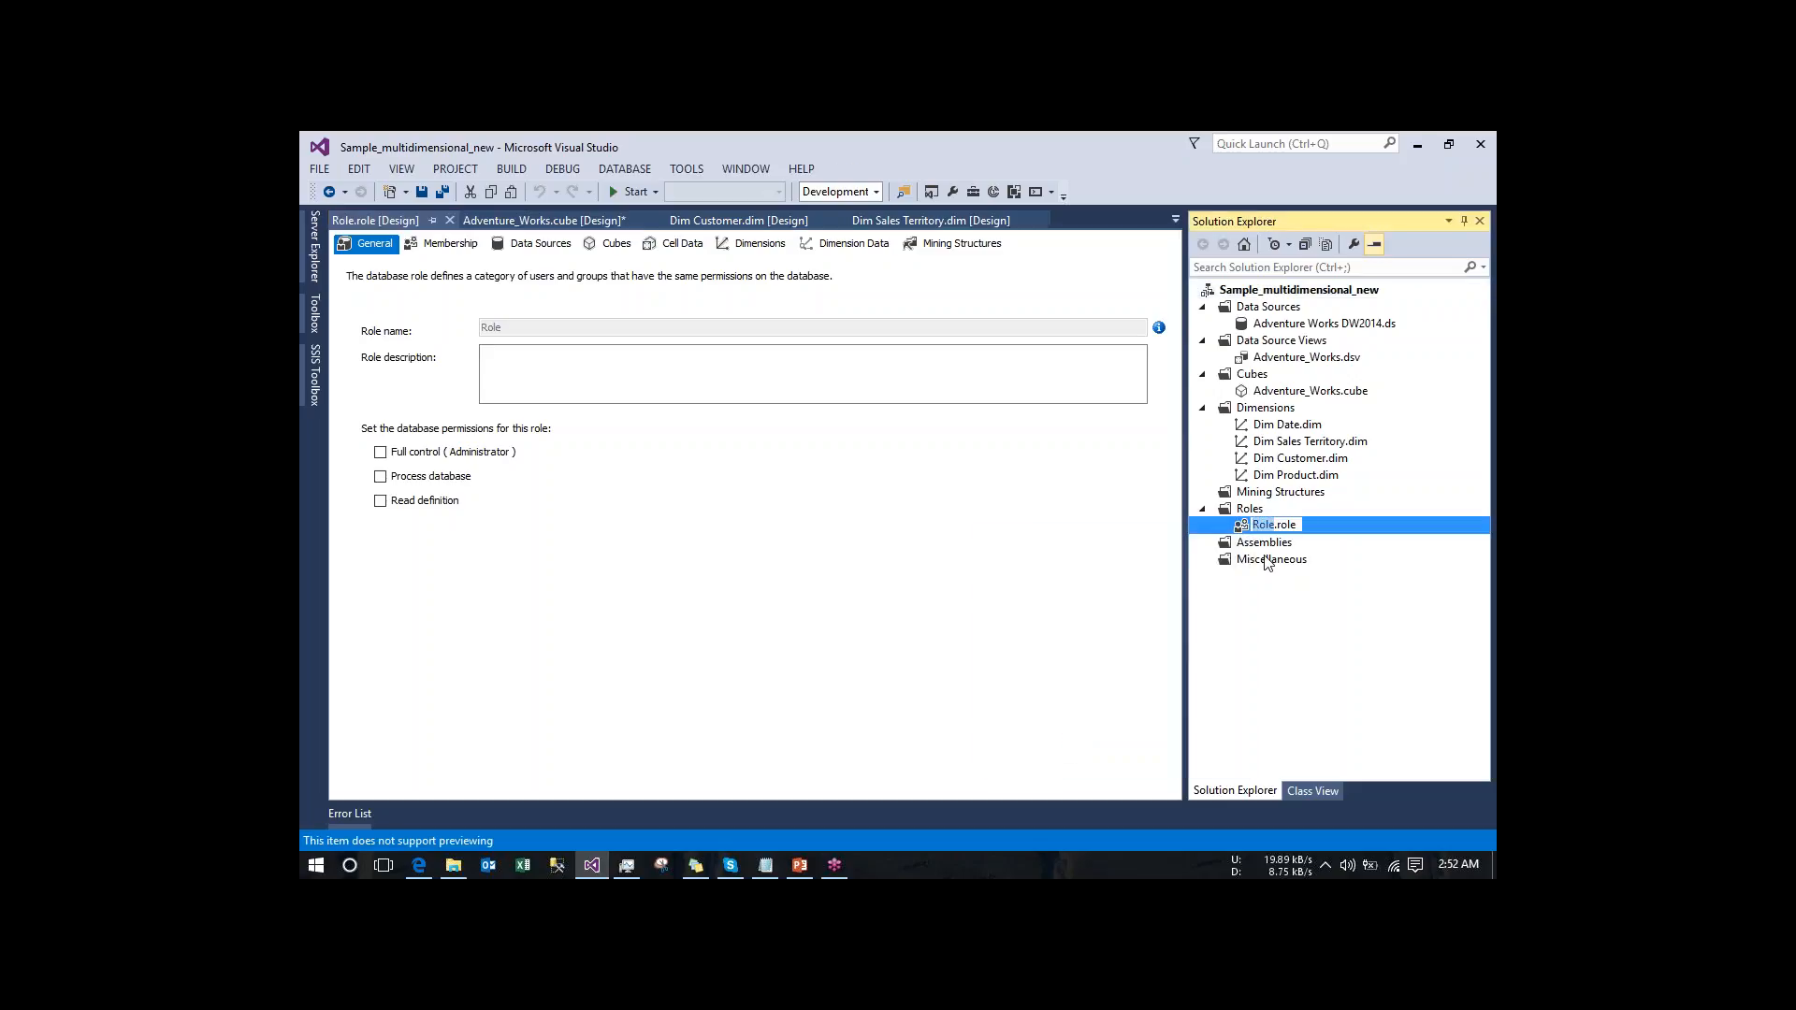
{"action": "type", "text": "_test"}
{"action": "key", "text": "Return"}
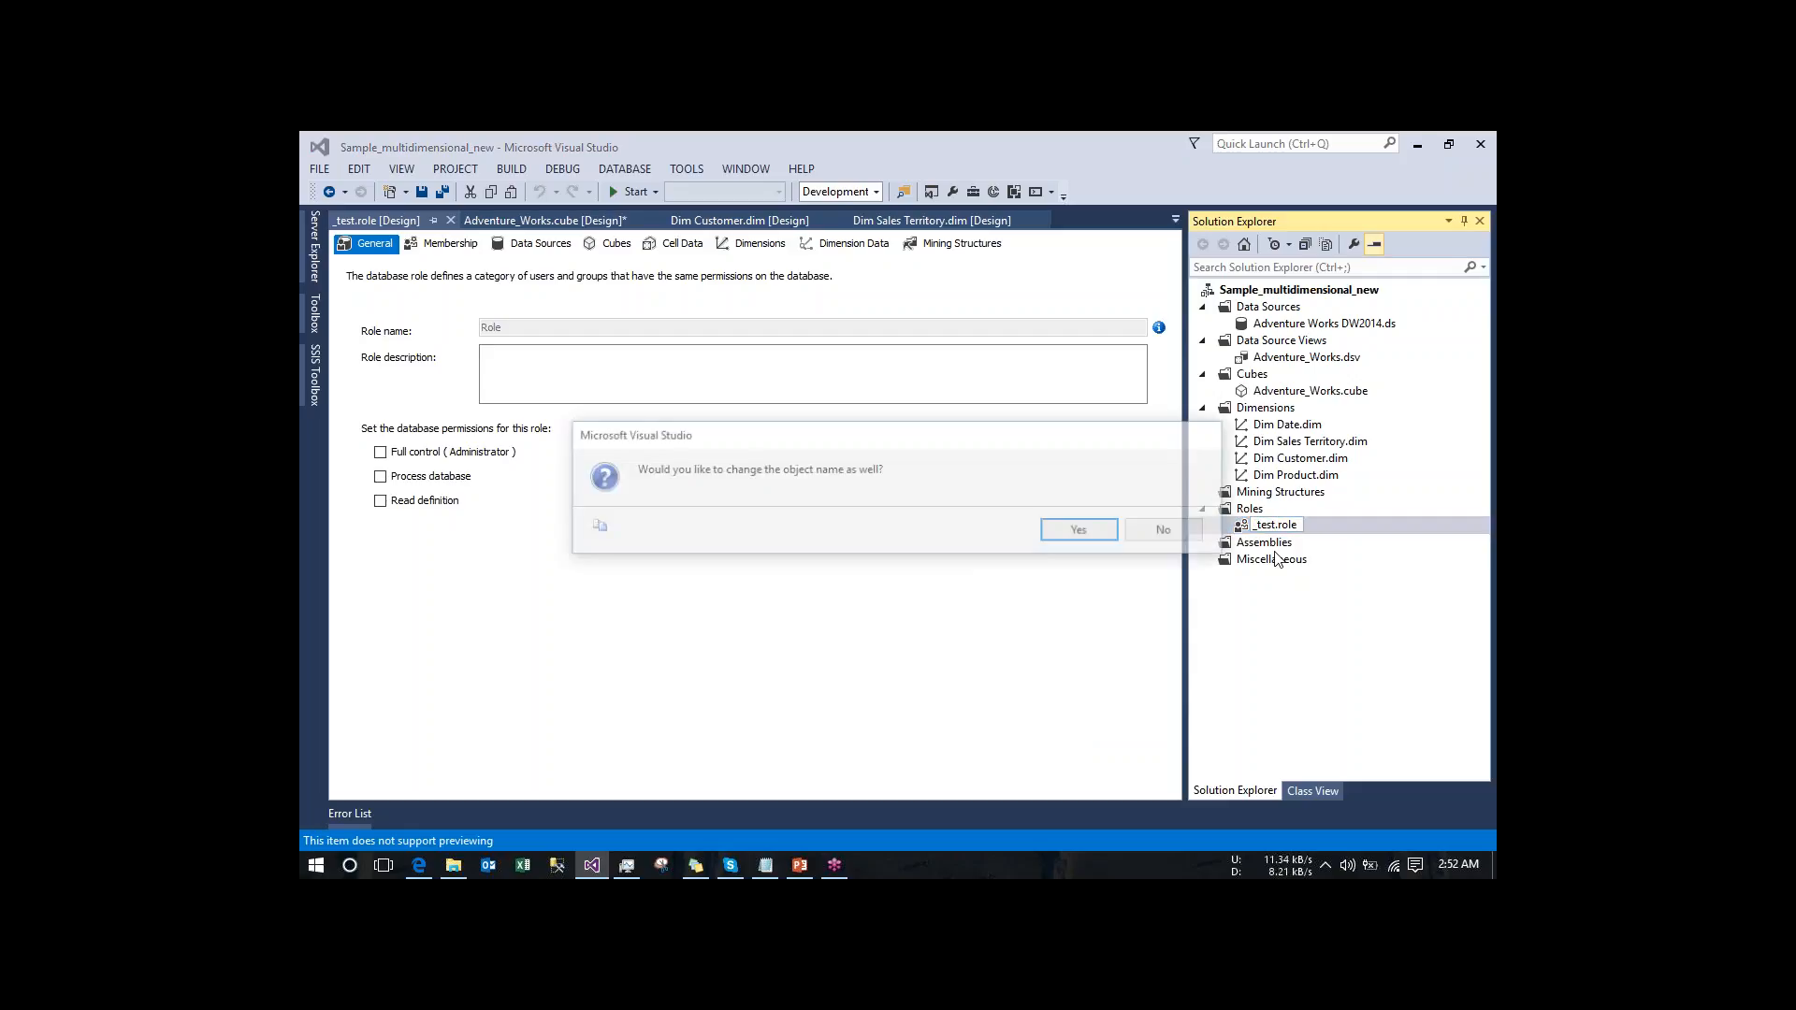
{"action": "left_click", "coordinate": [1080, 529]}
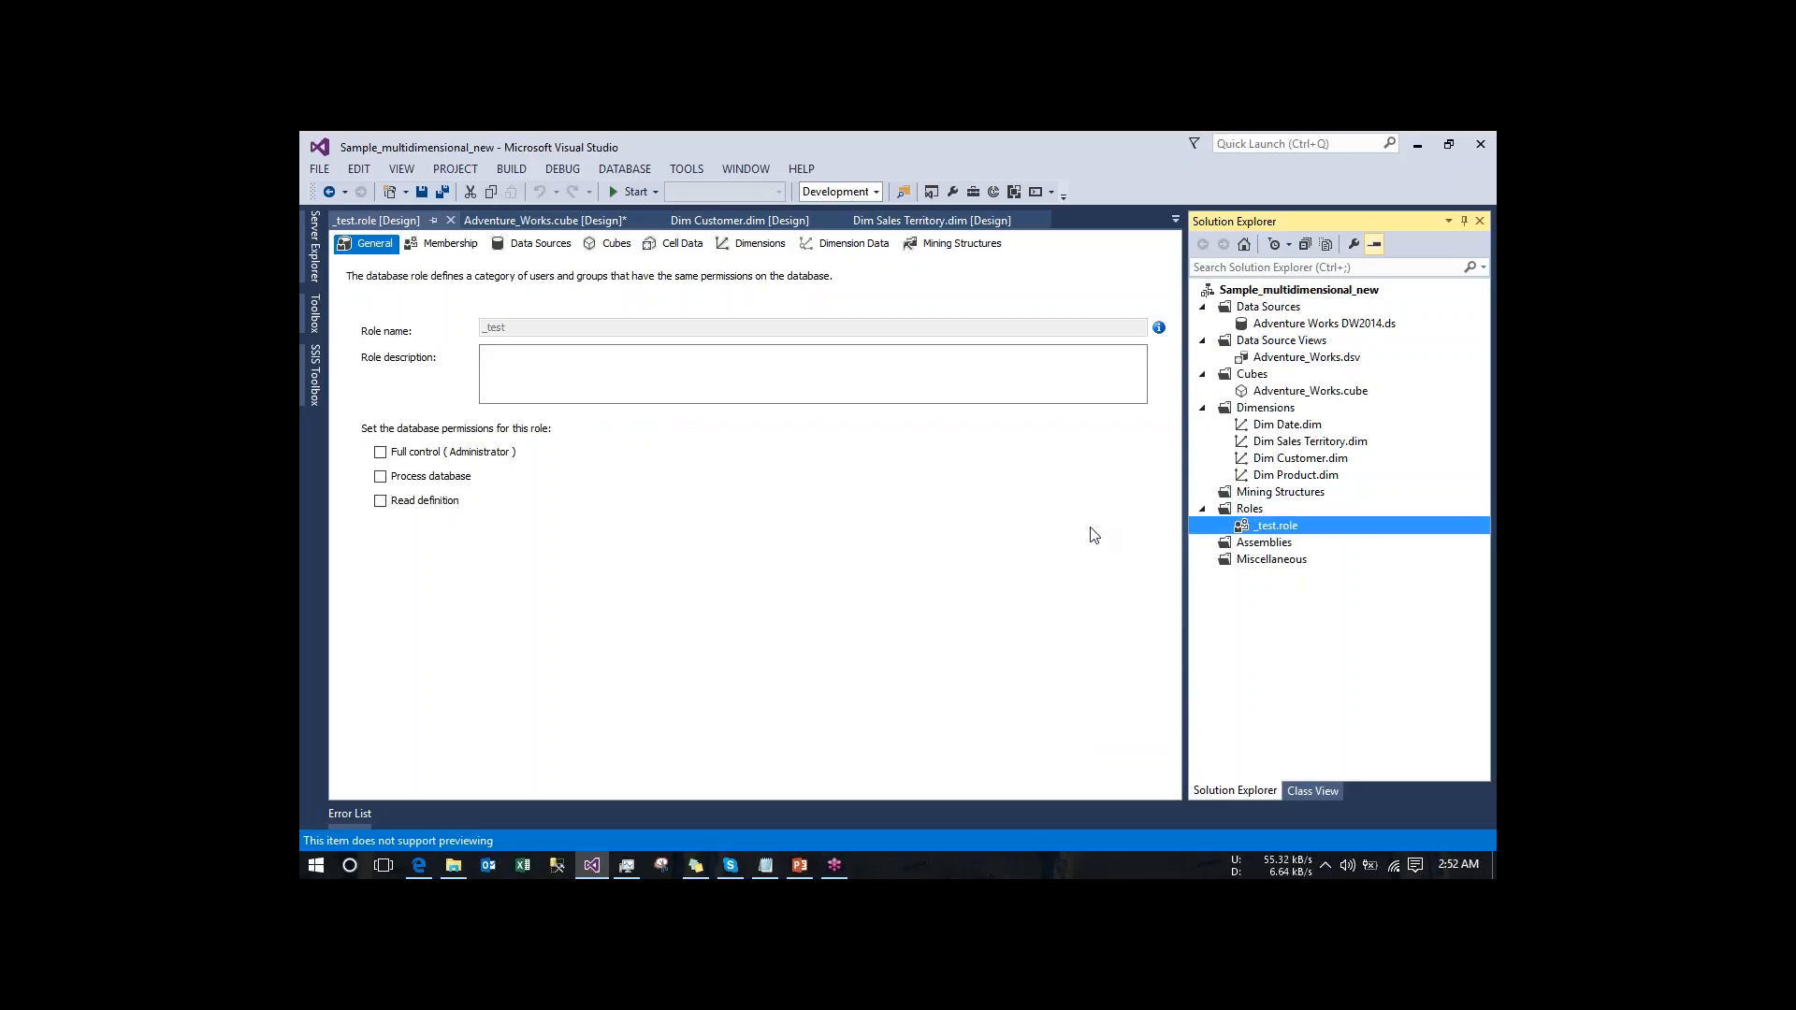
{"action": "right_click", "coordinate": [1259, 531]}
{"action": "left_click", "coordinate": [1054, 735]}
{"action": "left_click", "coordinate": [1259, 526]}
{"action": "type", "text": "Role"}
{"action": "key", "text": "Return"}
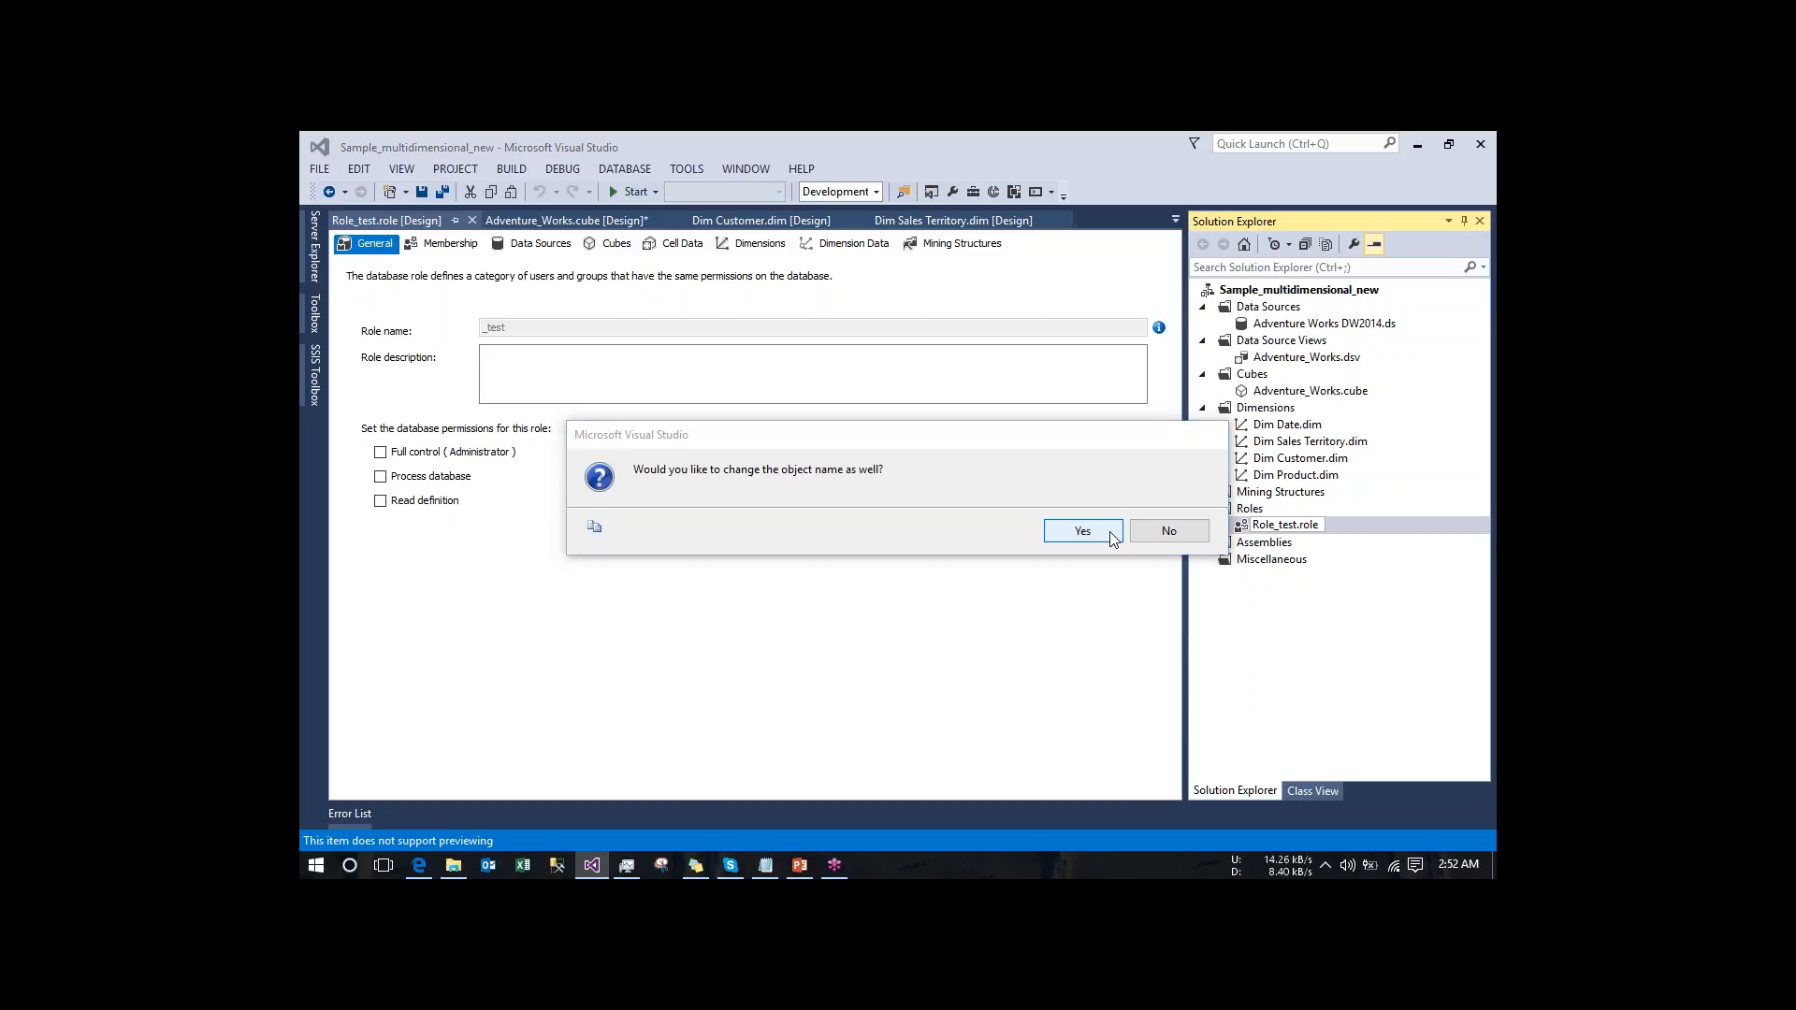
{"action": "left_click", "coordinate": [1082, 531]}
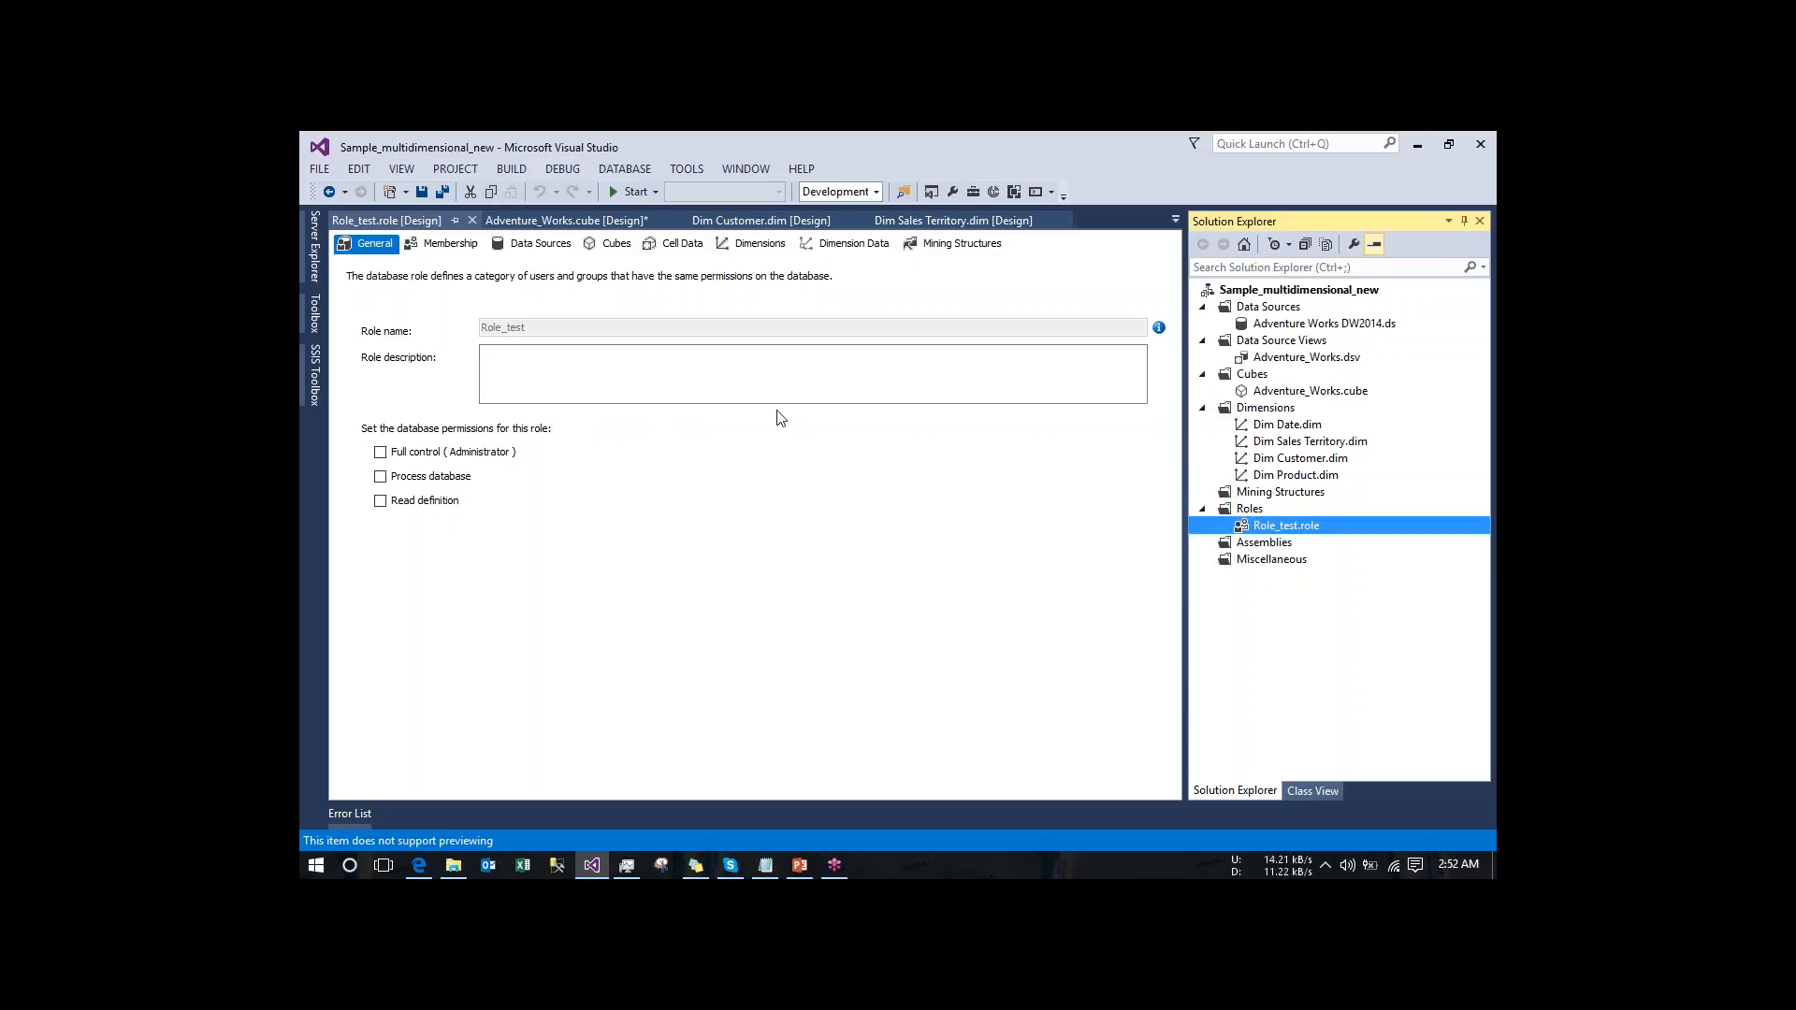
- Enter dgfgkl as the role description and grant the role the Read definition database permission
{"action": "left_click", "coordinate": [636, 366]}
{"action": "type", "text": "dgf"}
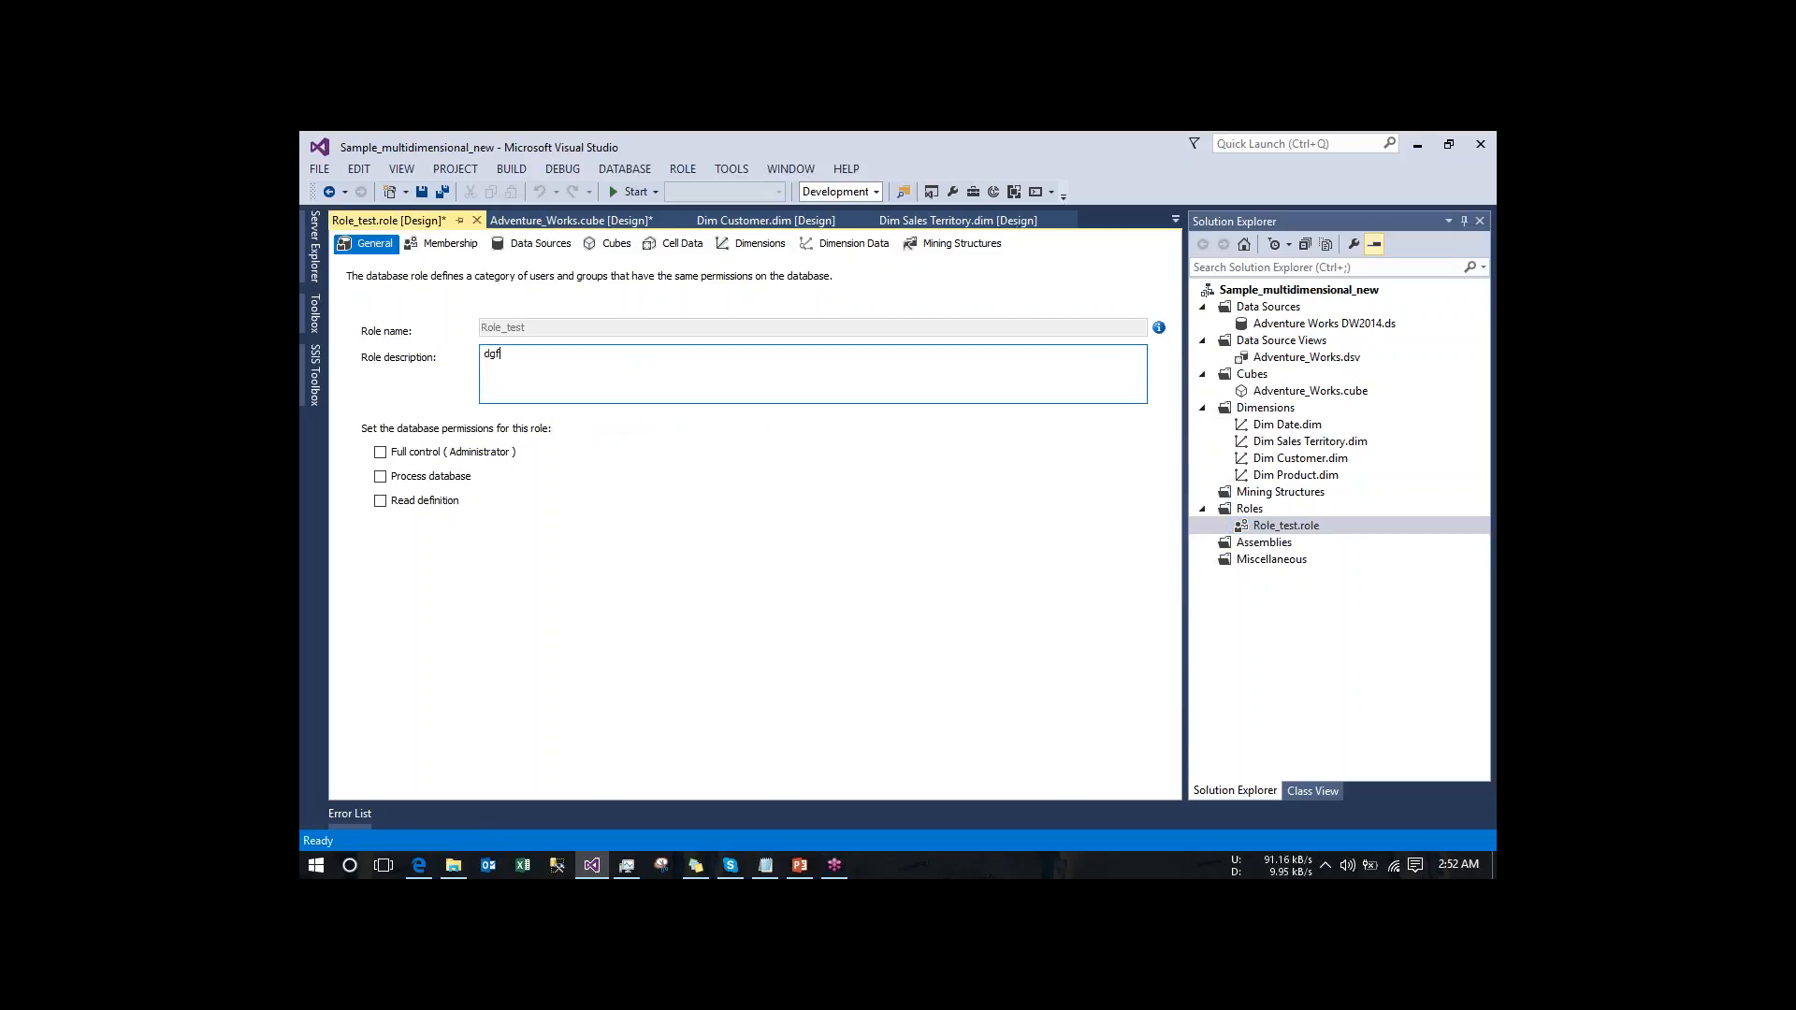
{"action": "type", "text": "gkl"}
{"action": "left_click", "coordinate": [380, 503]}
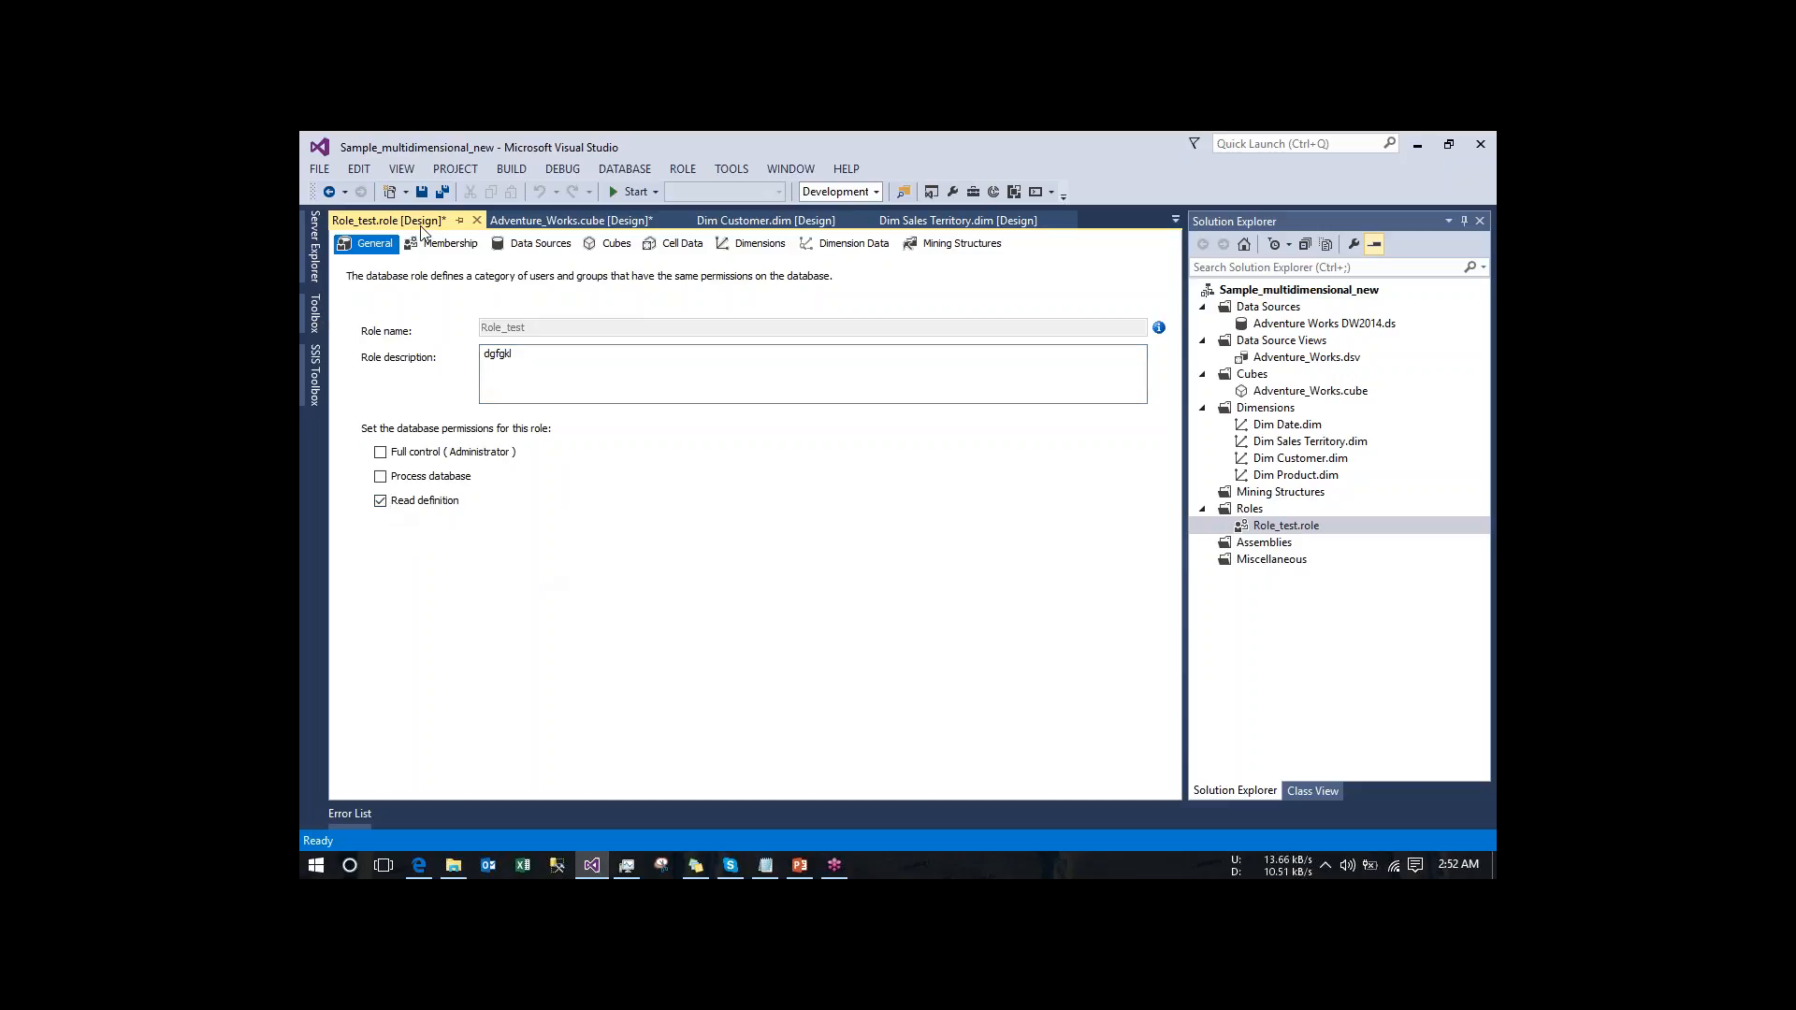
- Add the local Windows user account as a member of the Role_test role, checking the name
{"action": "left_click", "coordinate": [448, 243]}
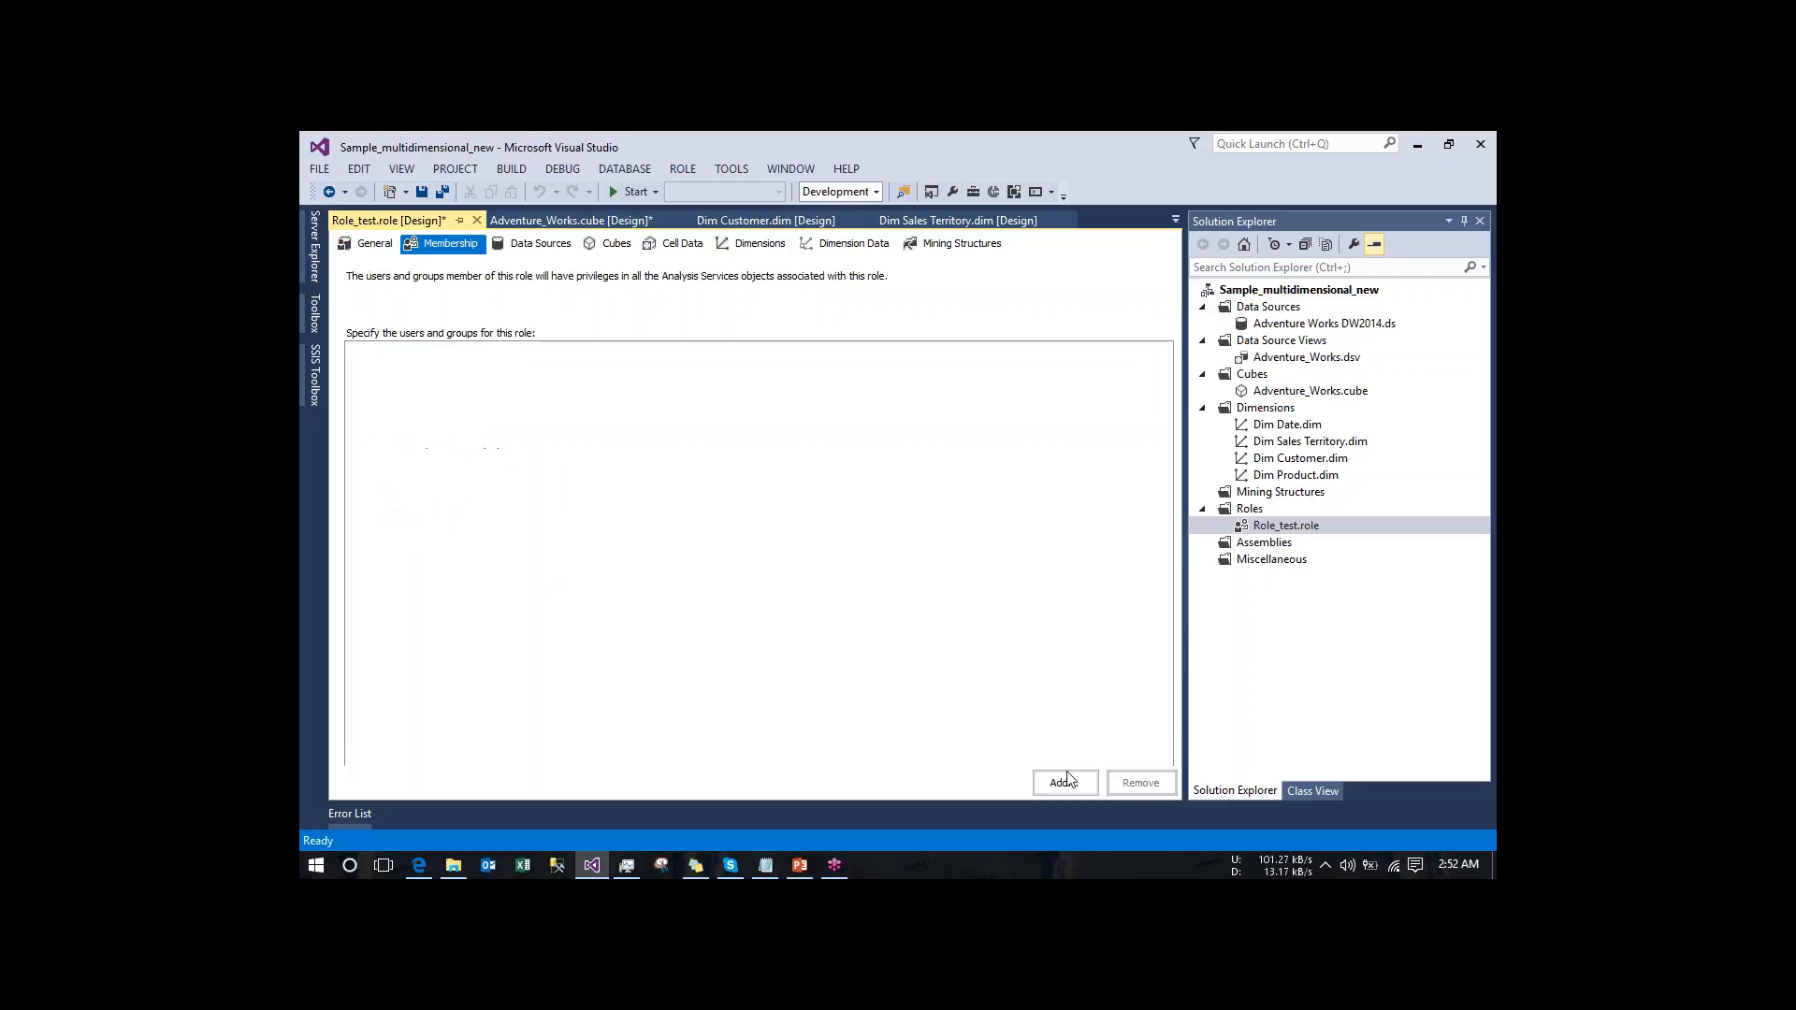
{"action": "left_click", "coordinate": [1064, 783]}
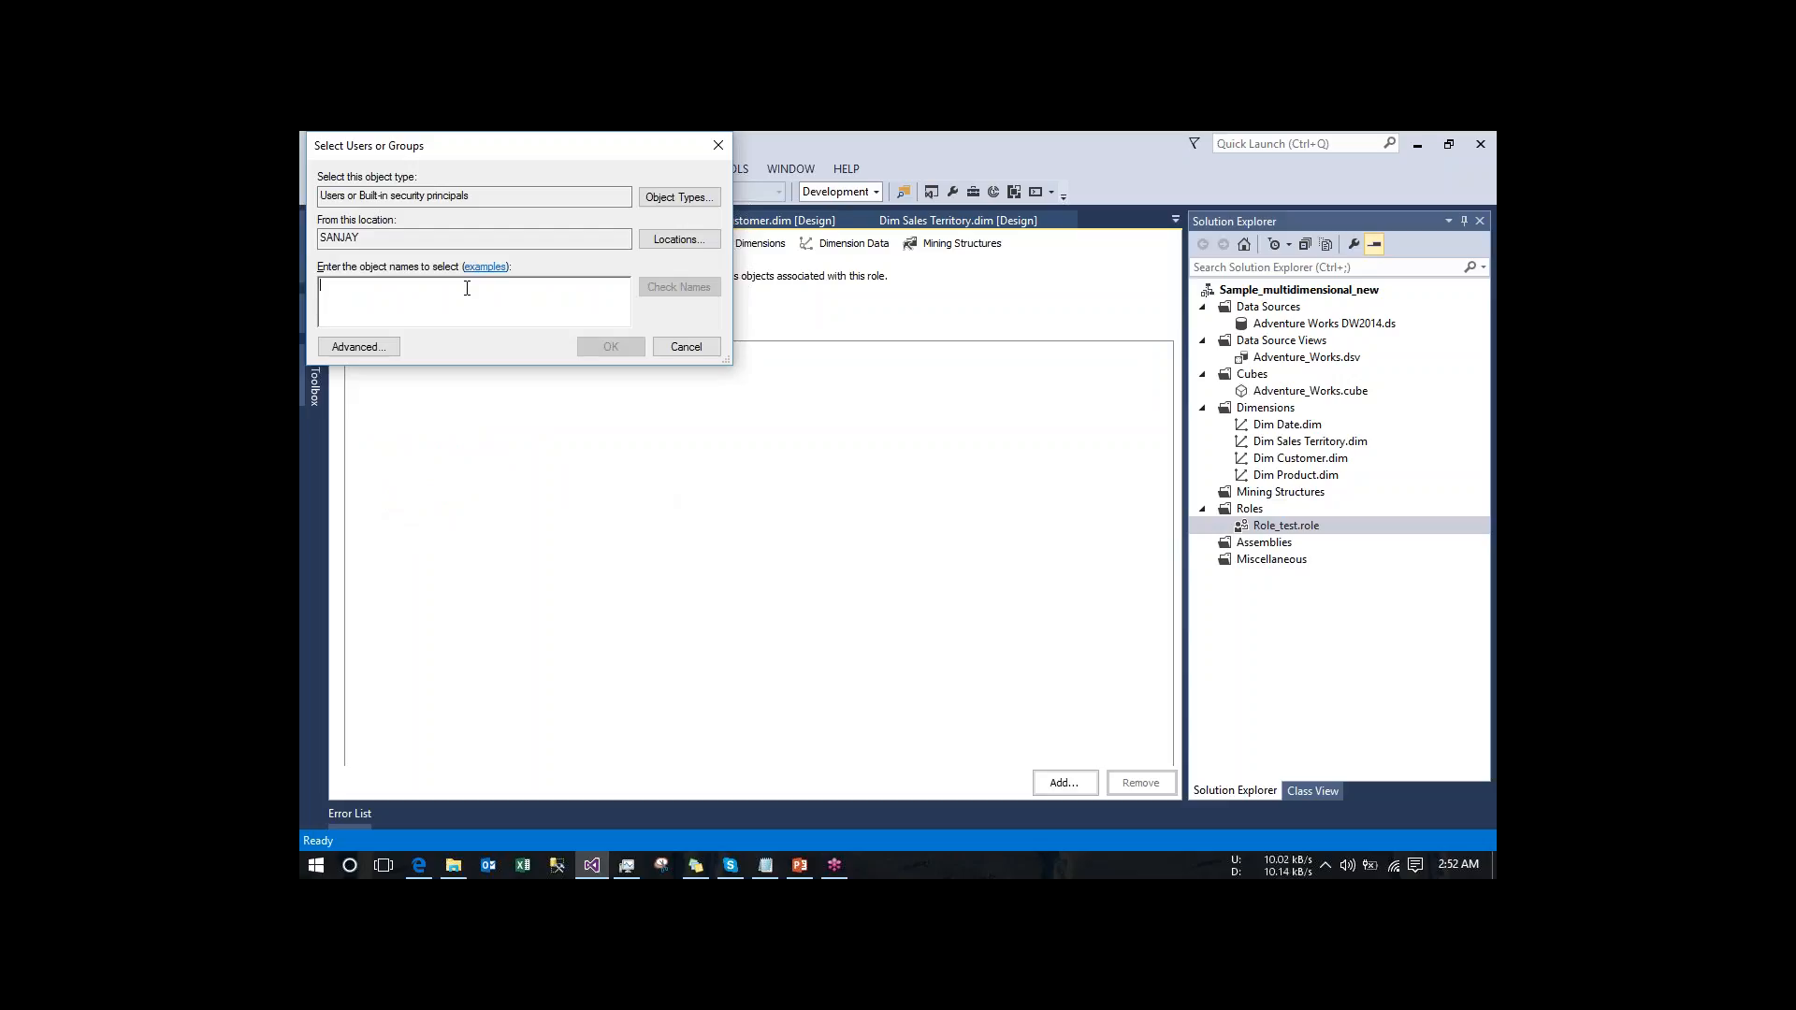
{"action": "type", "text": "sanjay"}
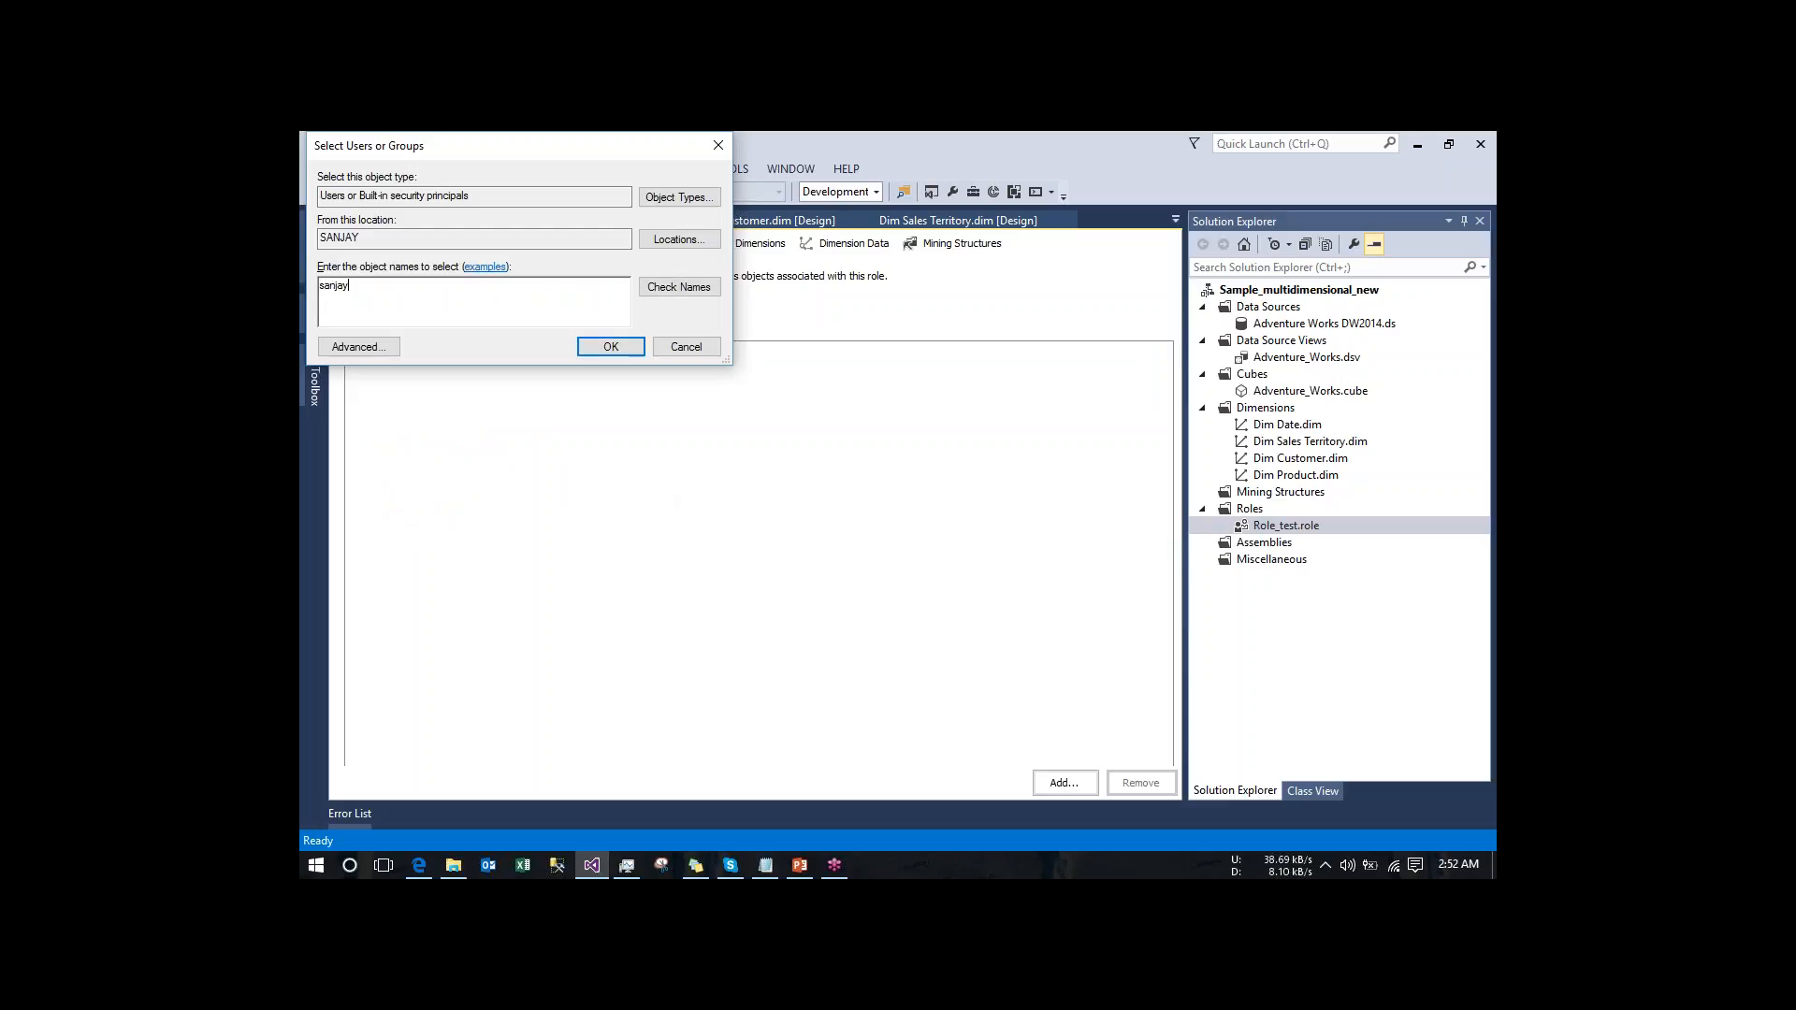
{"action": "type", "text": "\\sanjay"}
{"action": "left_click", "coordinate": [679, 286]}
{"action": "left_click", "coordinate": [613, 349]}
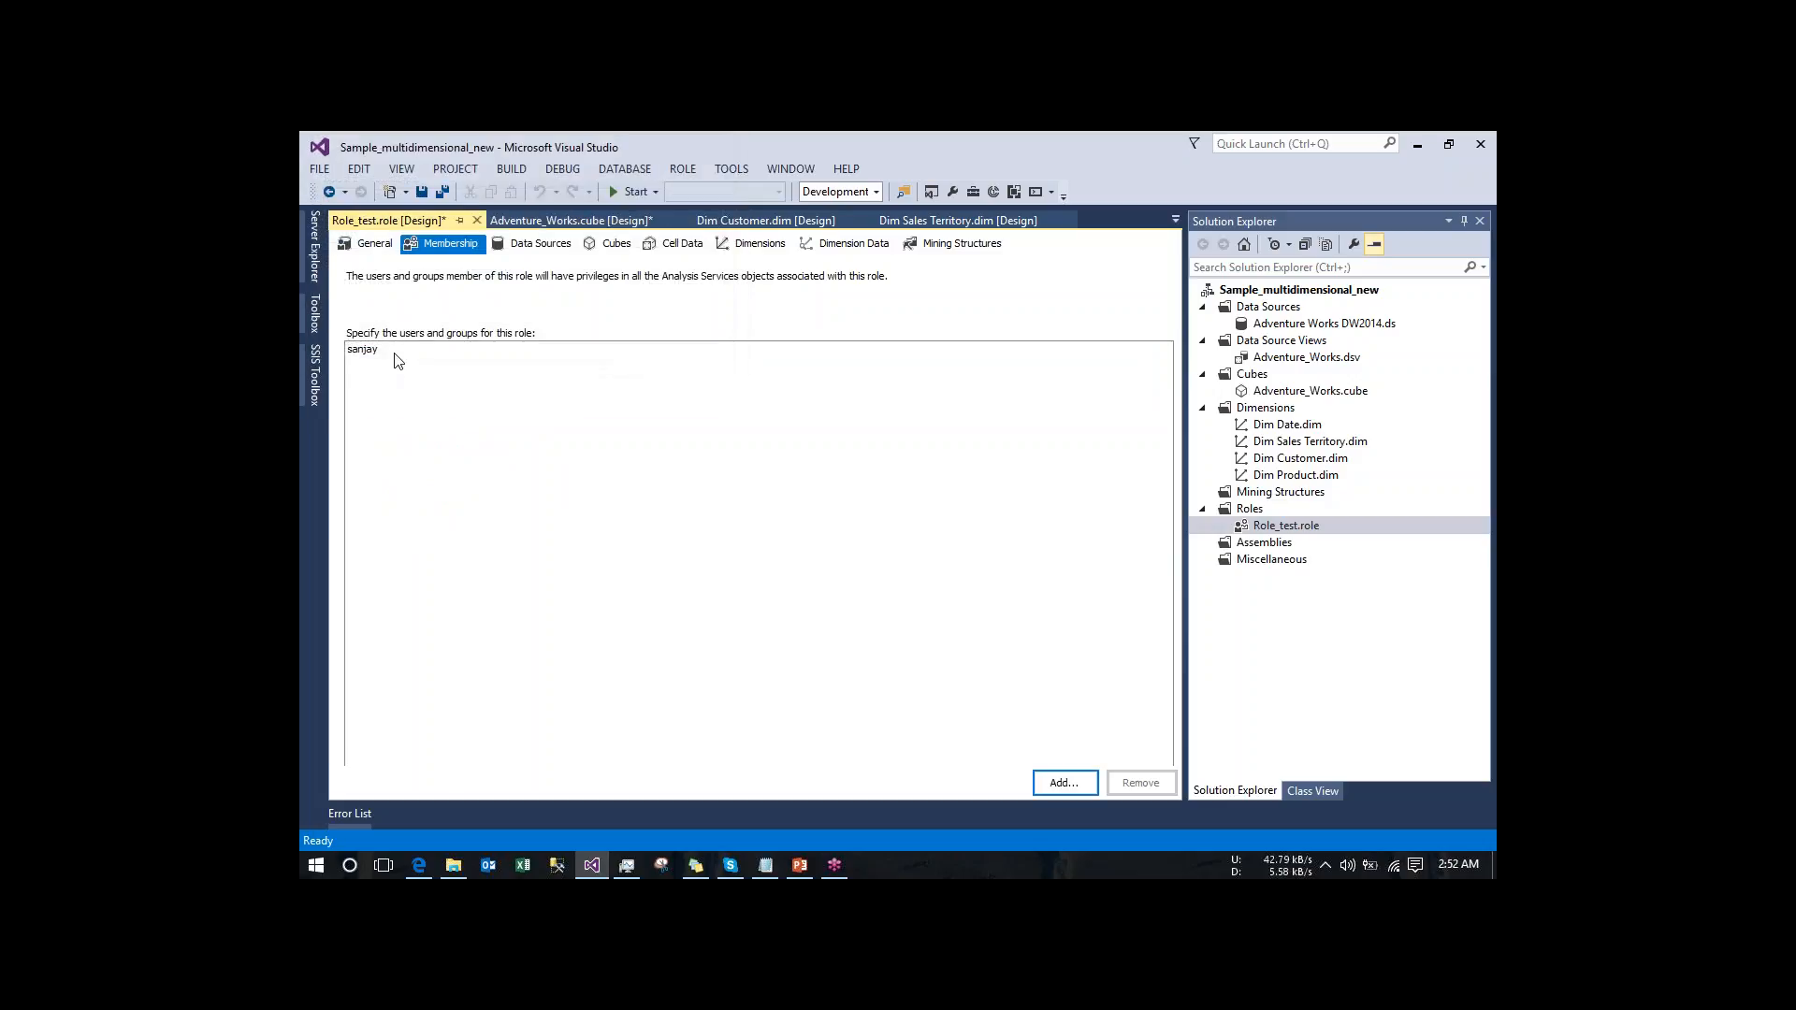
- Give the role Read access to the Adventure Works DW2014 data source, and check its cube and cell data permissions
{"action": "left_click", "coordinate": [539, 245]}
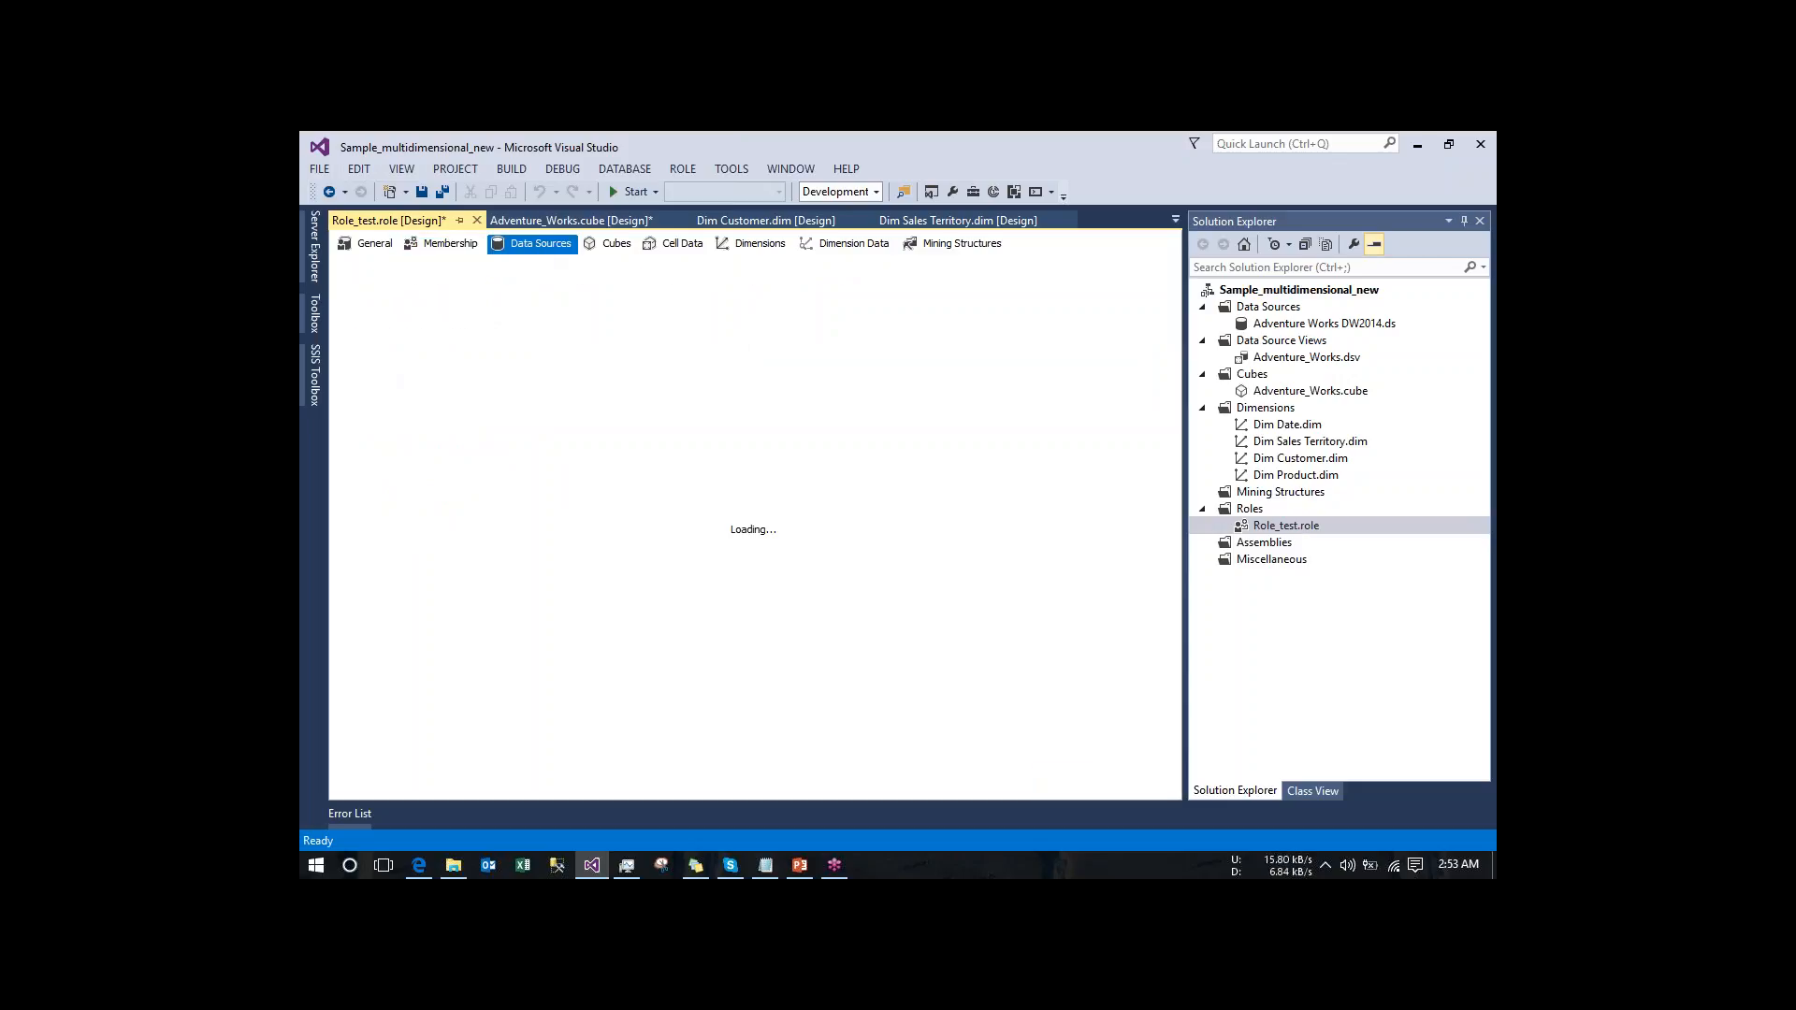
{"action": "left_click", "coordinate": [895, 321]}
{"action": "left_click", "coordinate": [823, 349]}
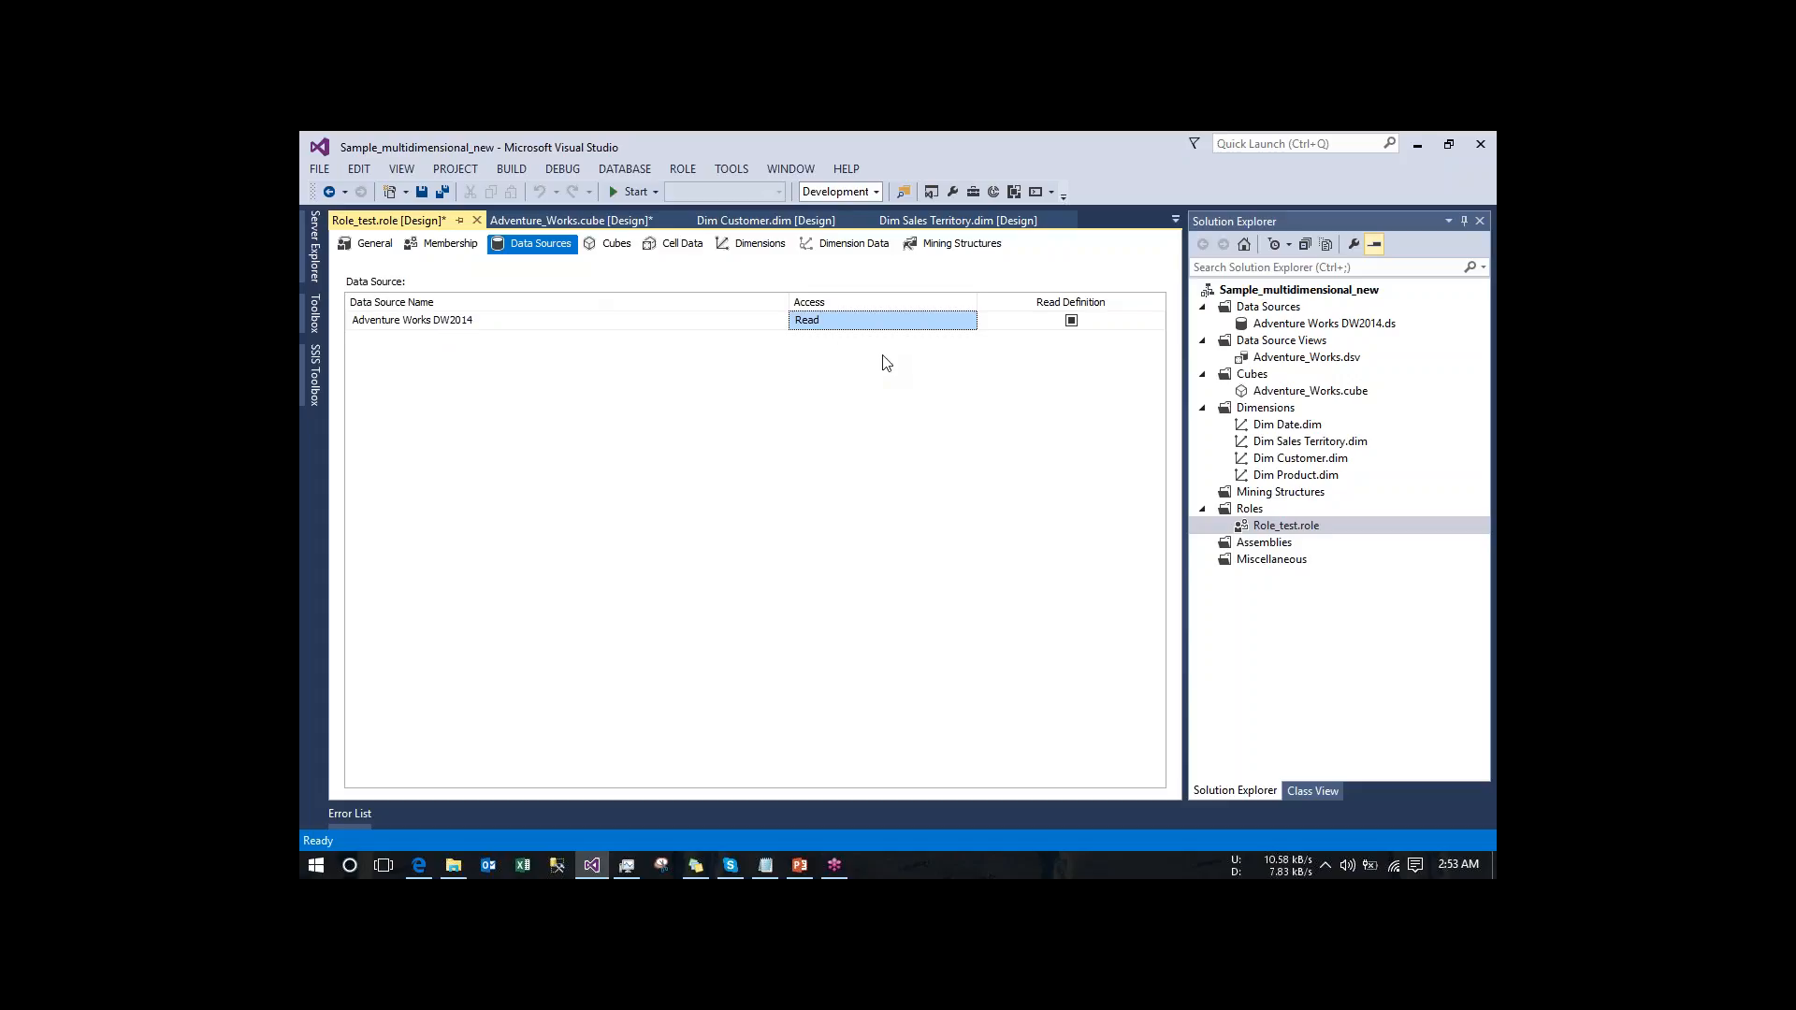
{"action": "left_click", "coordinate": [606, 245]}
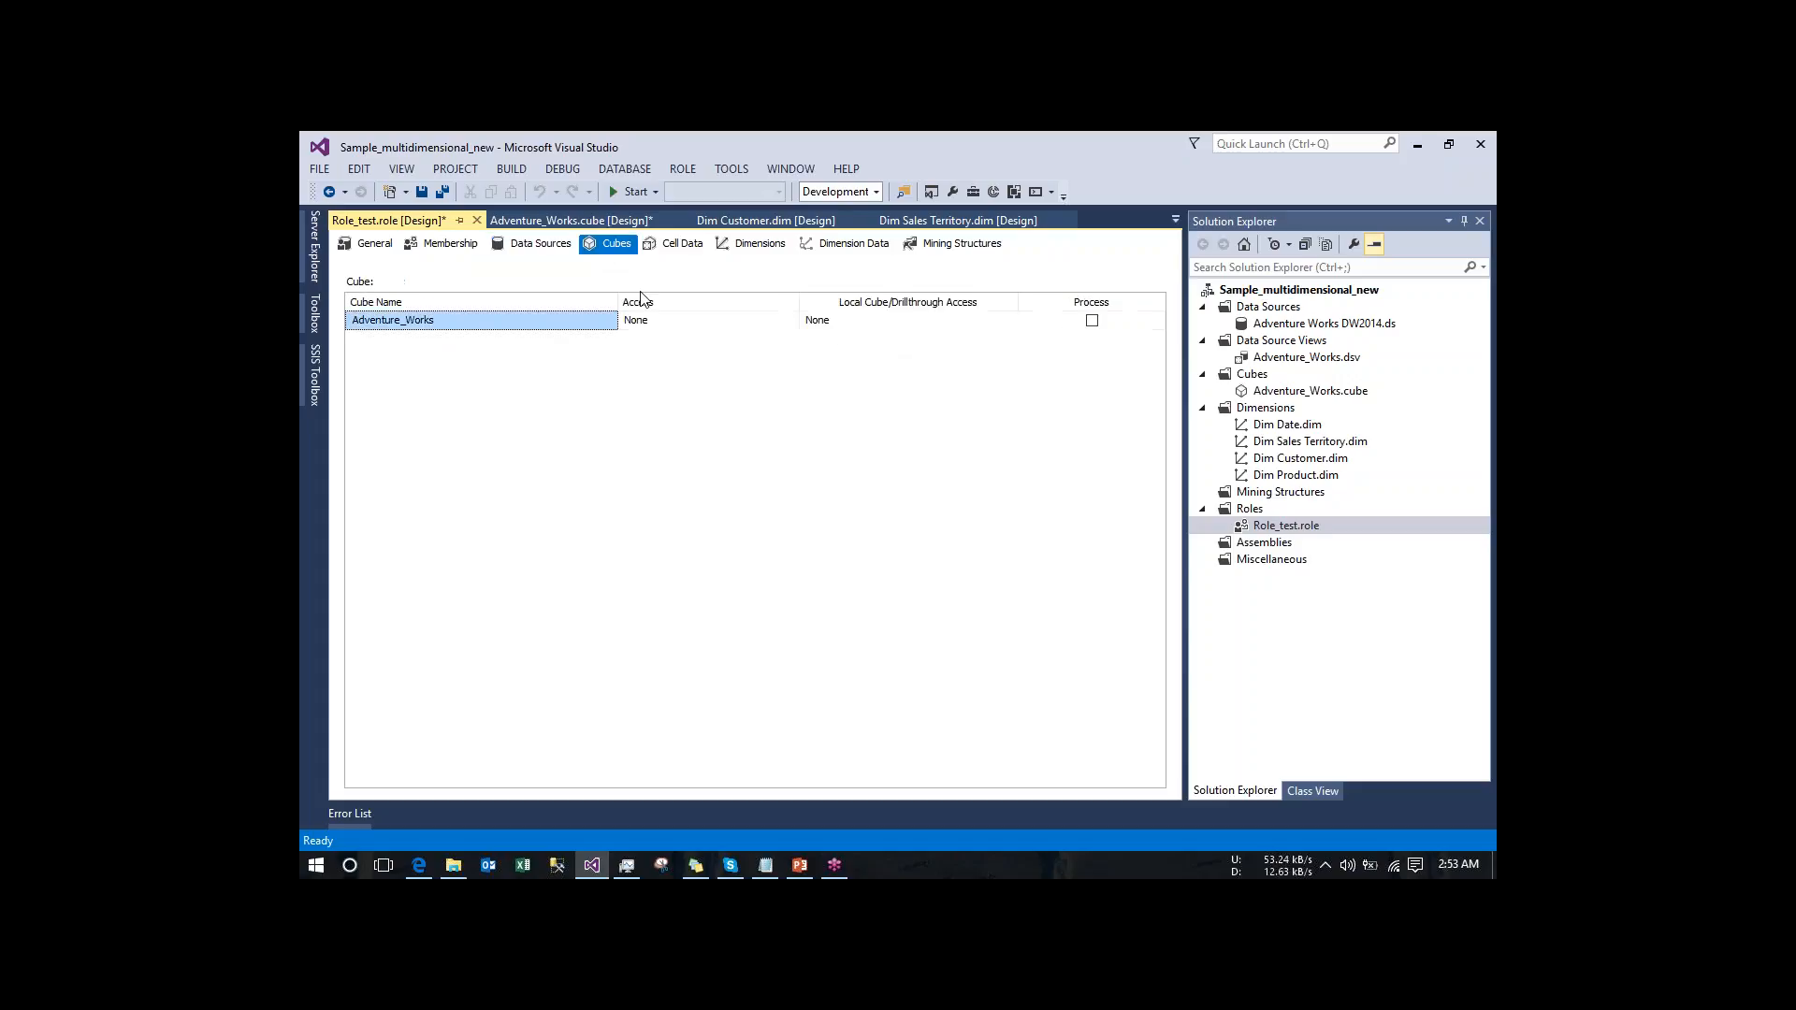
{"action": "left_click", "coordinate": [539, 245]}
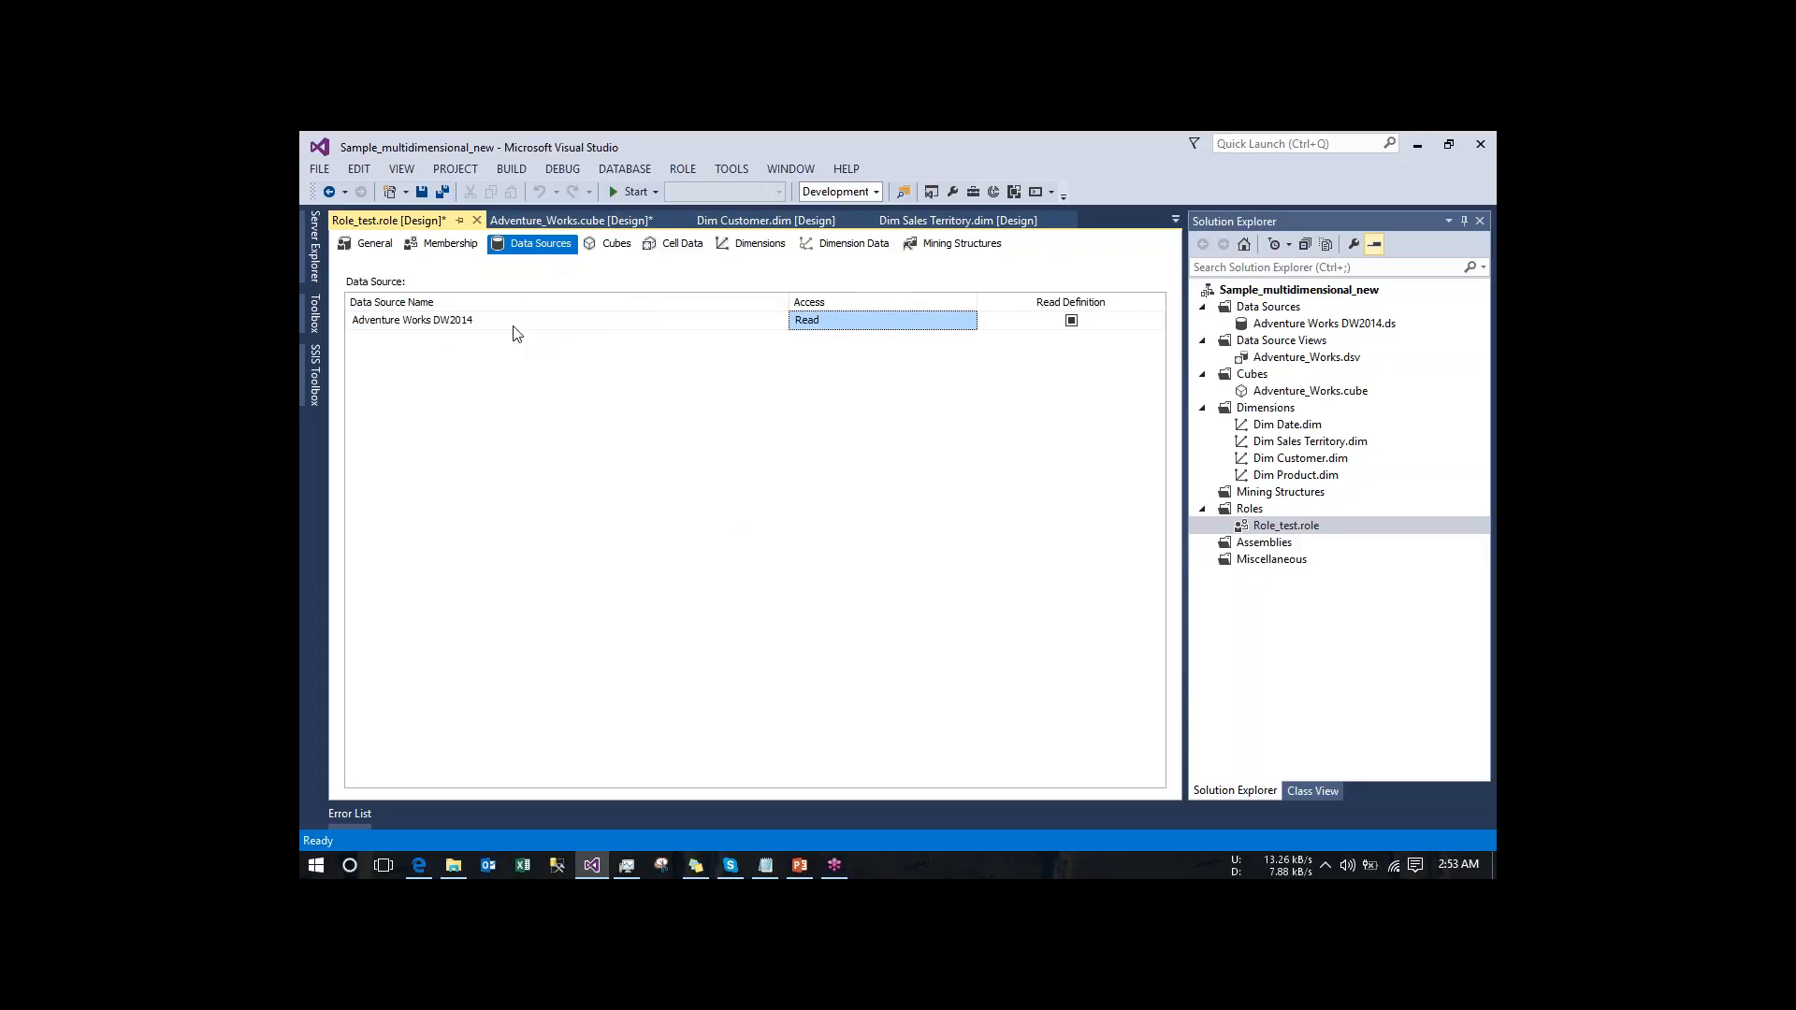
{"action": "left_click", "coordinate": [602, 244]}
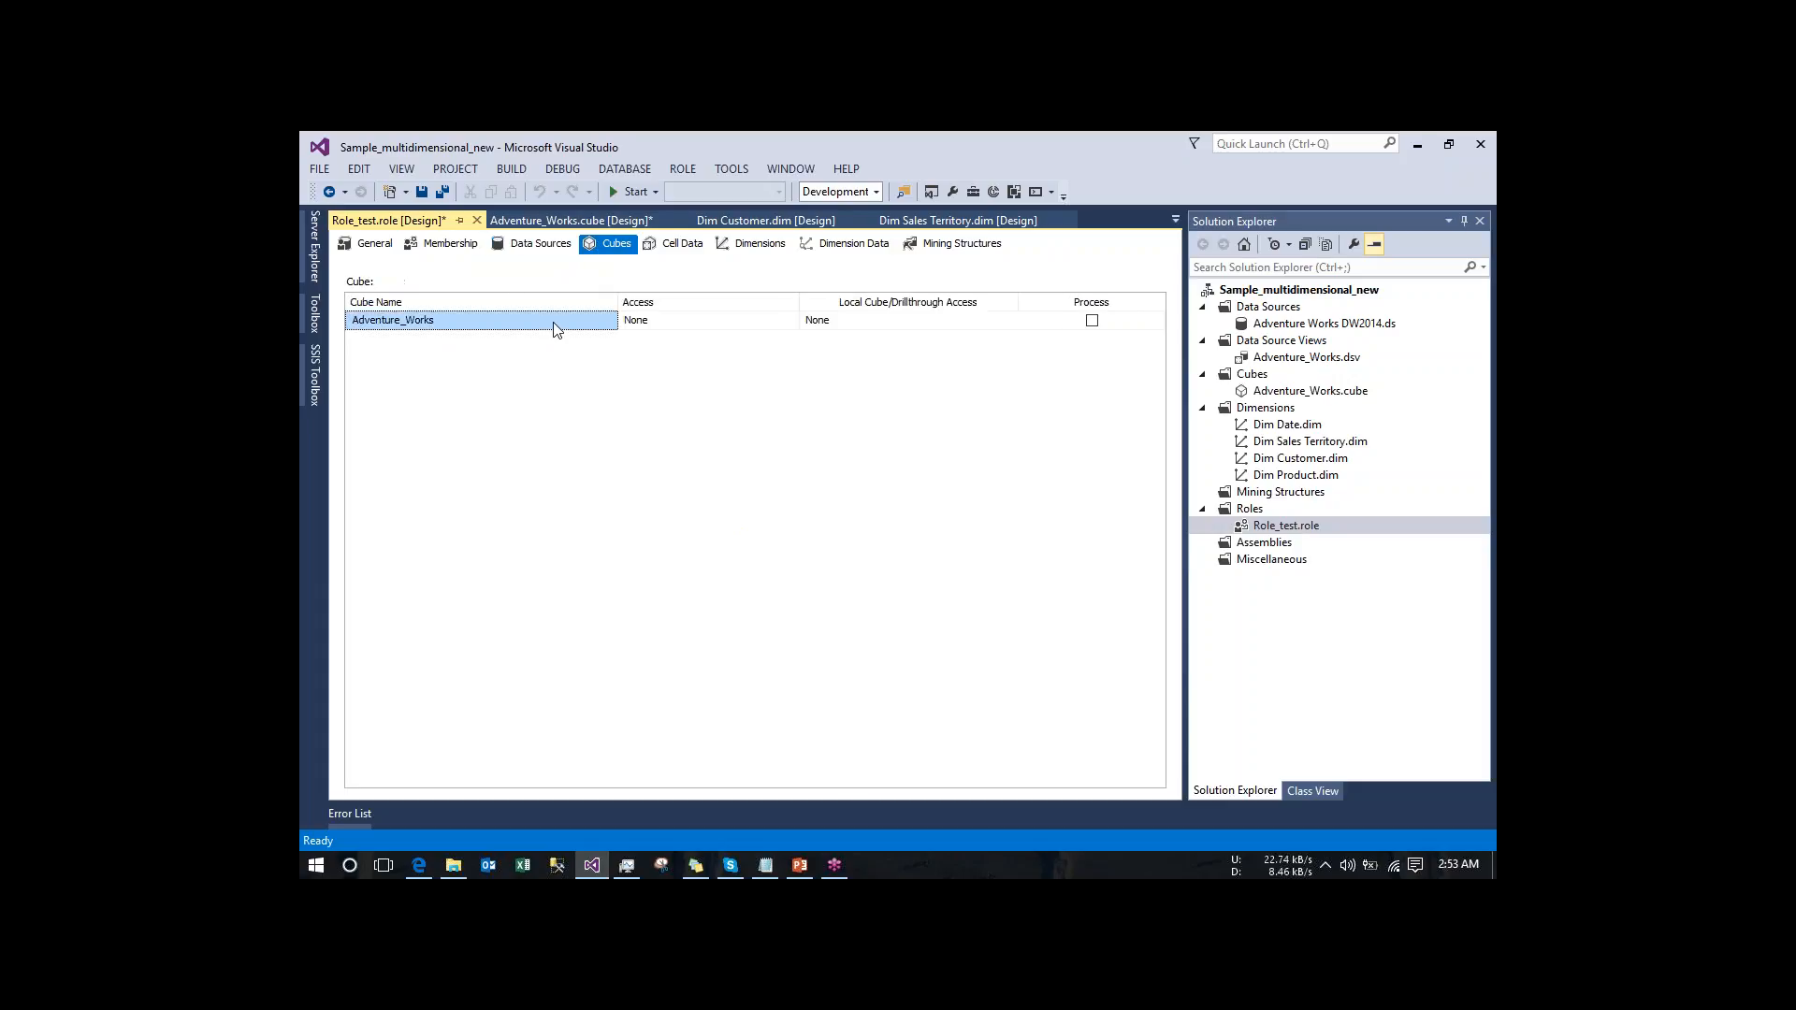
{"action": "left_click", "coordinate": [686, 247]}
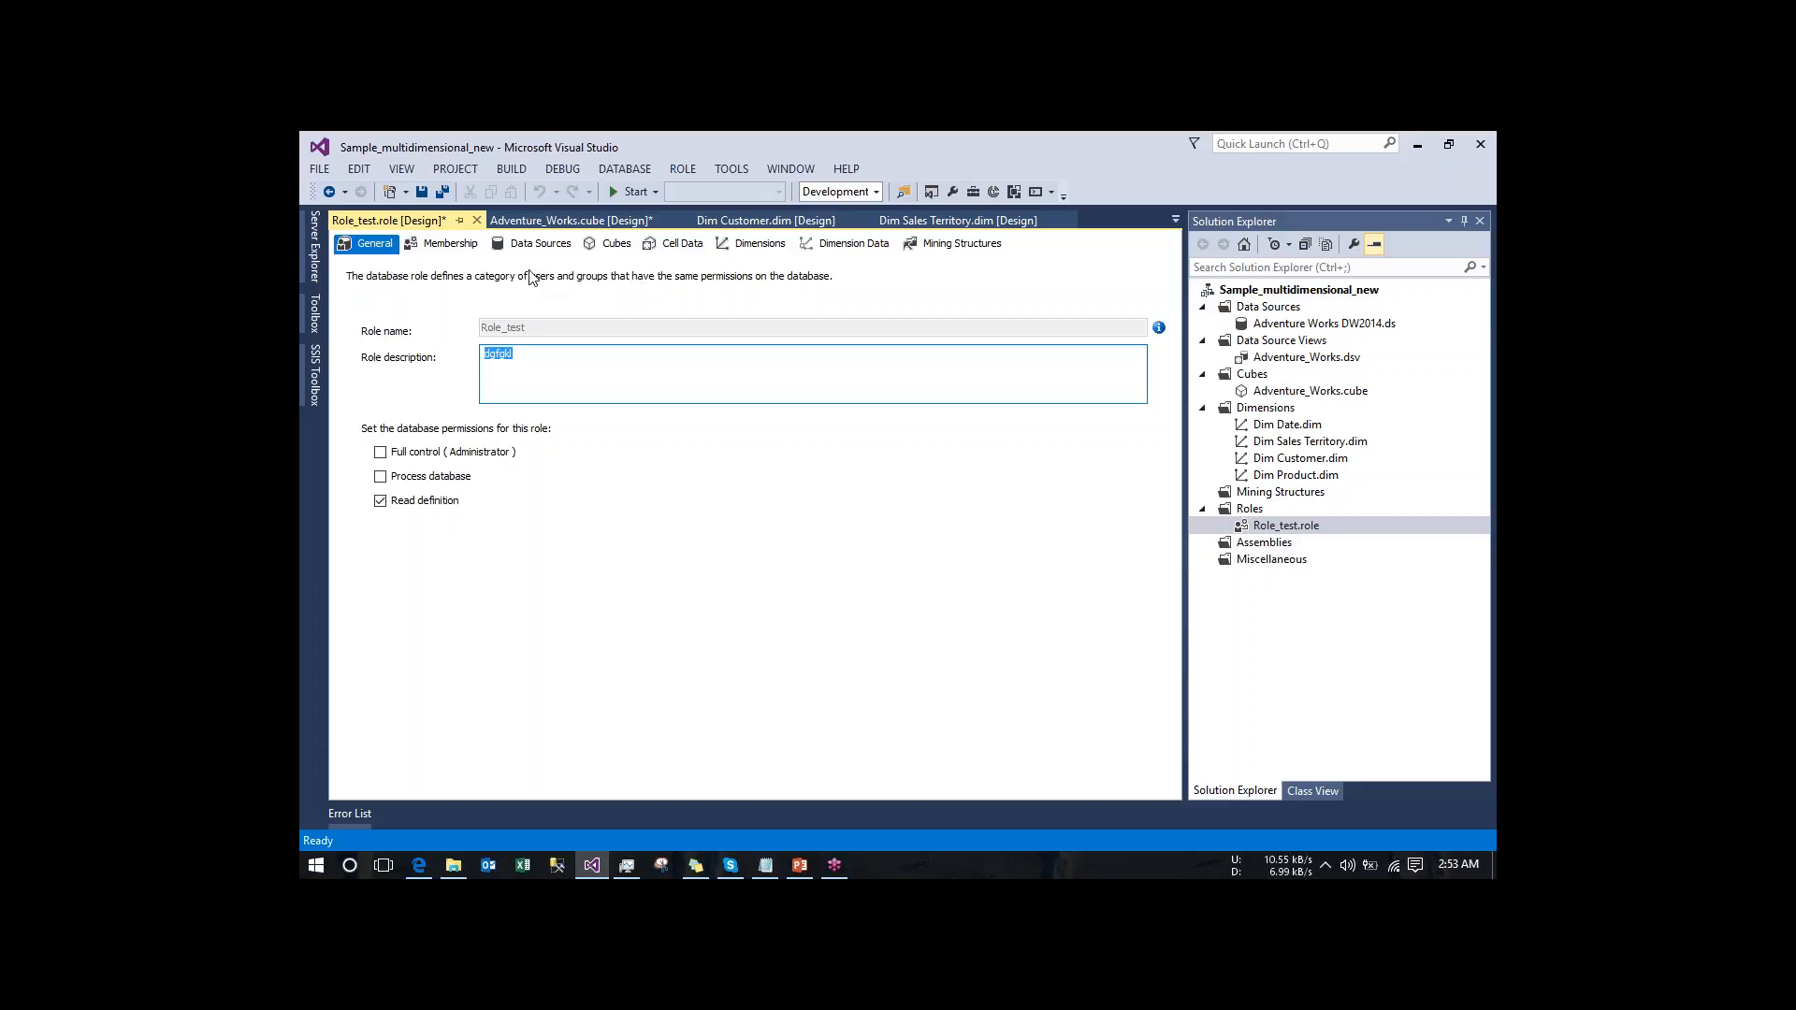
- Deploy the Sample_multidimensional_new project to the Analysis Services server
{"action": "left_click", "coordinate": [1275, 291]}
{"action": "right_click", "coordinate": [1275, 292]}
{"action": "left_click", "coordinate": [1036, 433]}
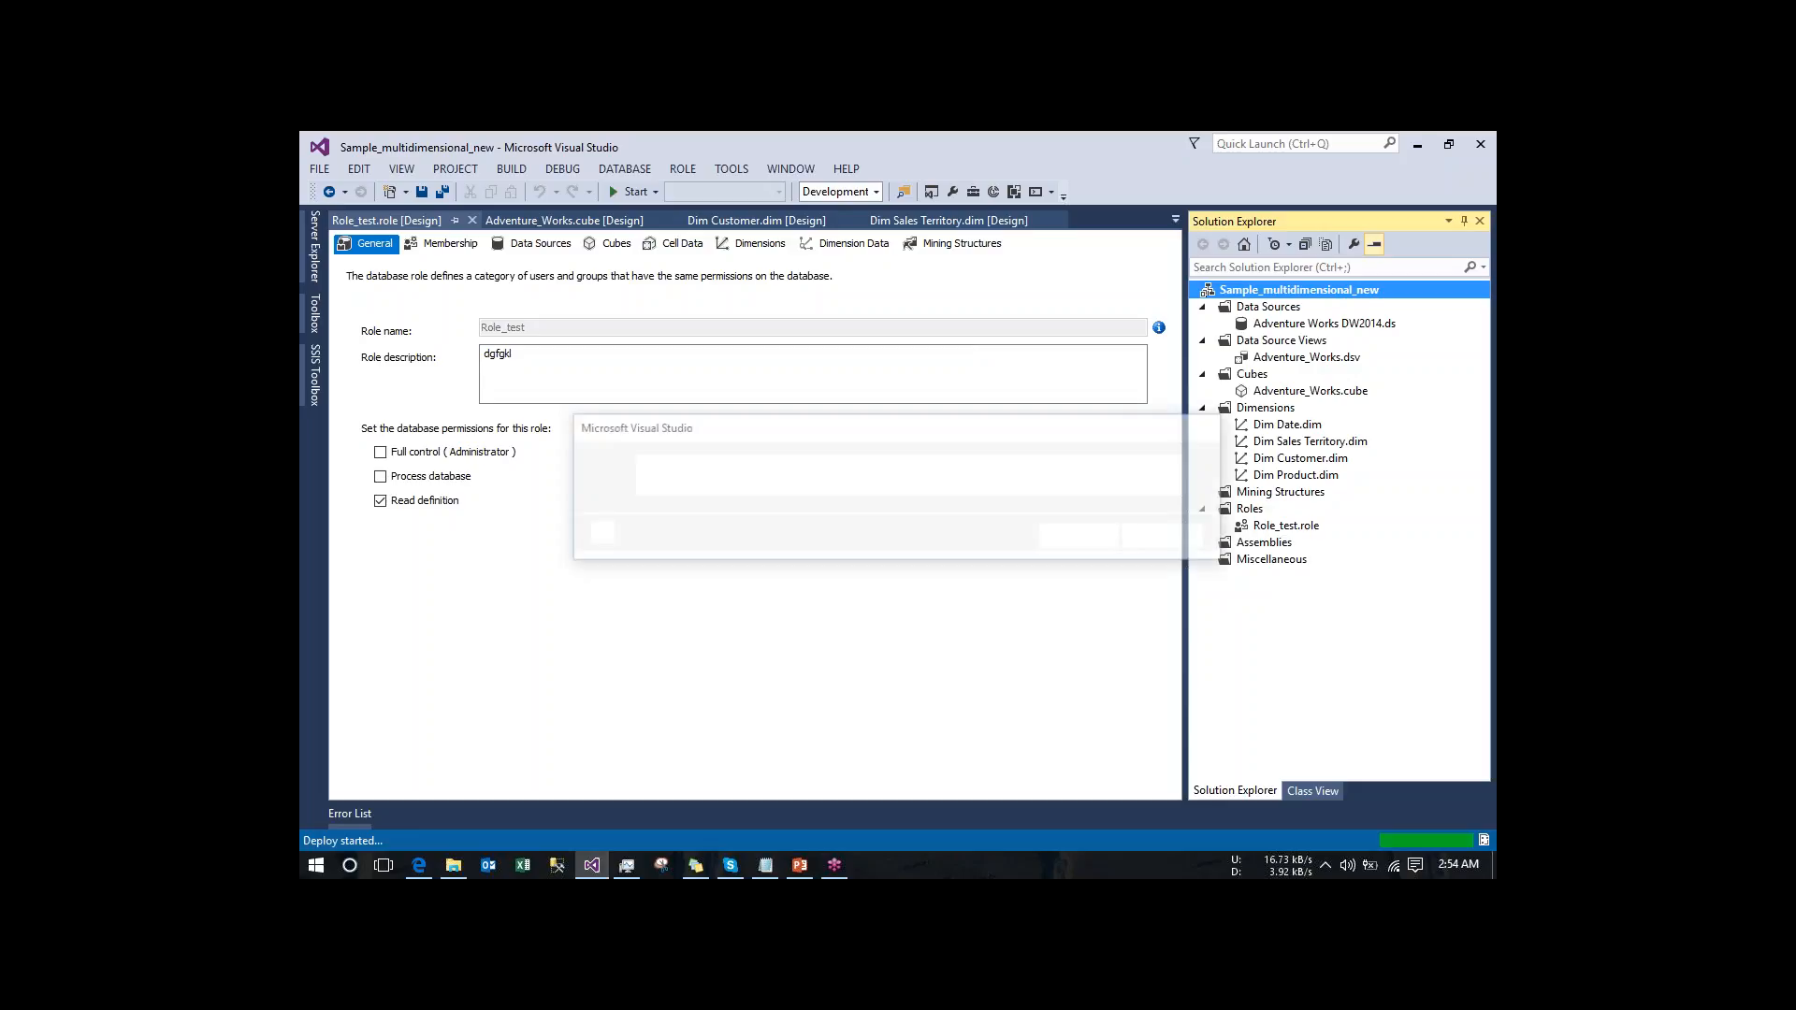
{"action": "left_click", "coordinate": [1088, 535]}
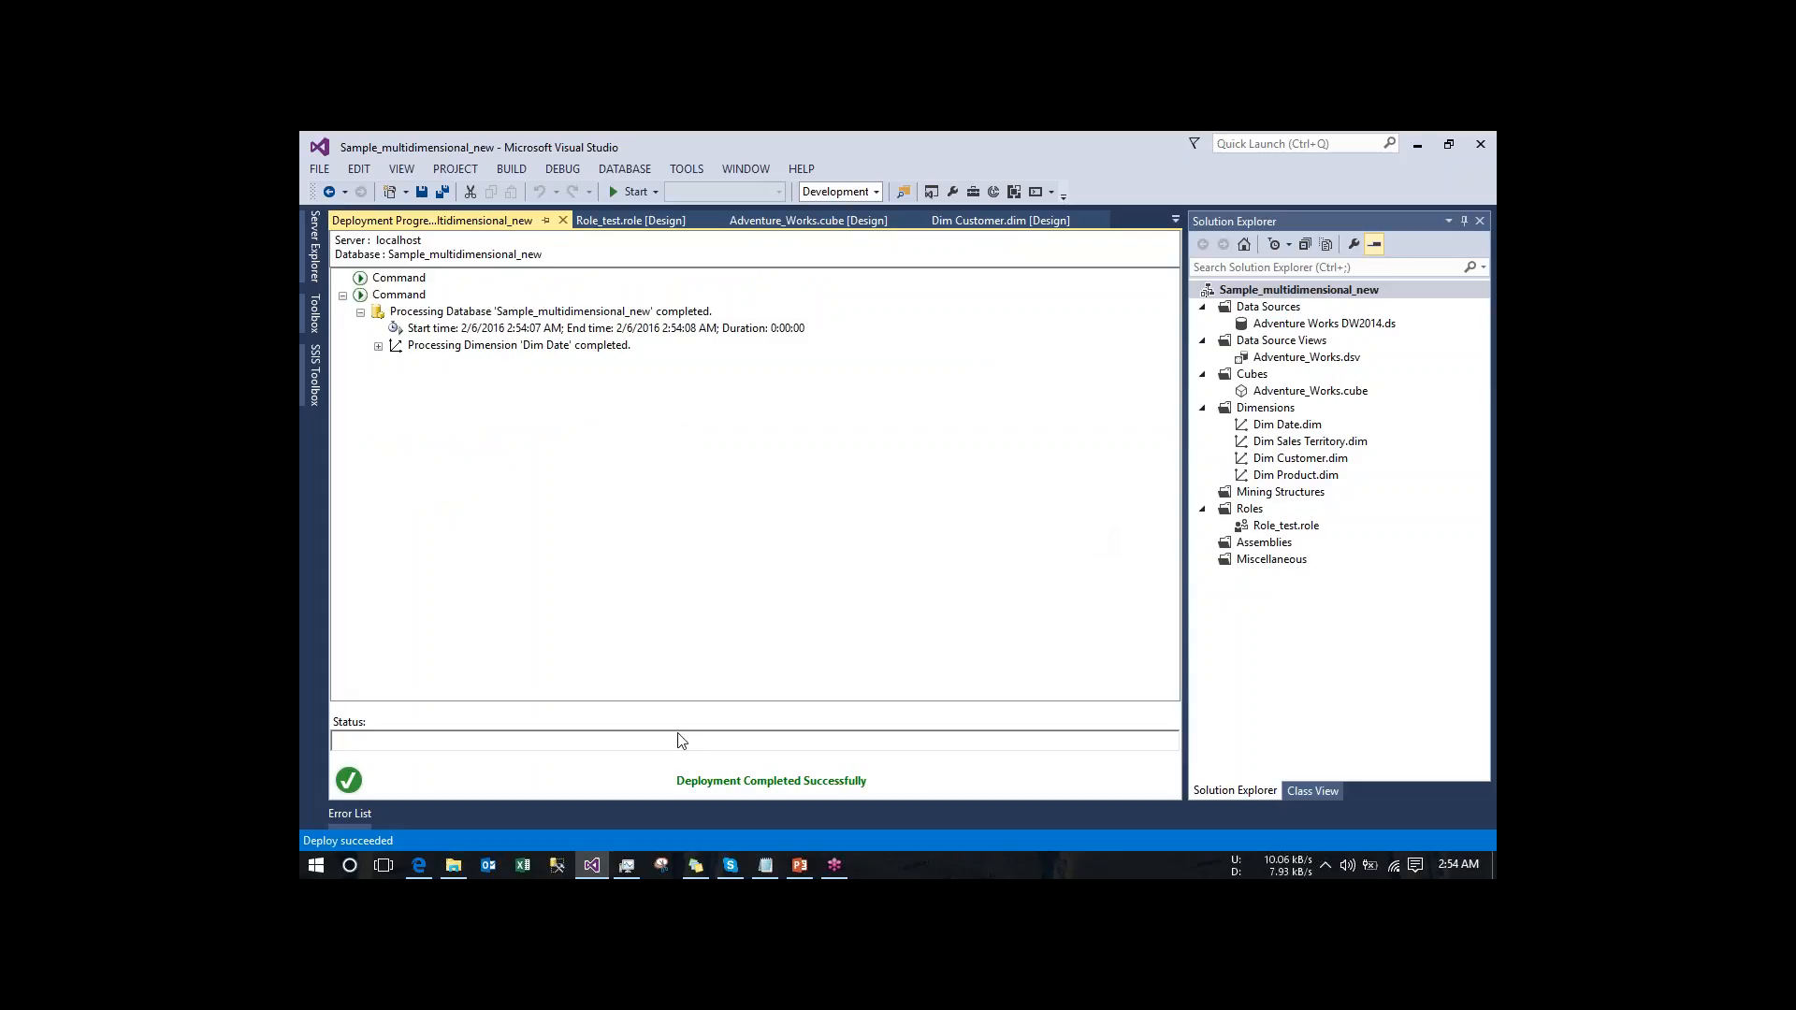
- Switch to SQL Server Management Studio and connect to the local Analysis Services server
{"action": "left_click", "coordinate": [558, 869]}
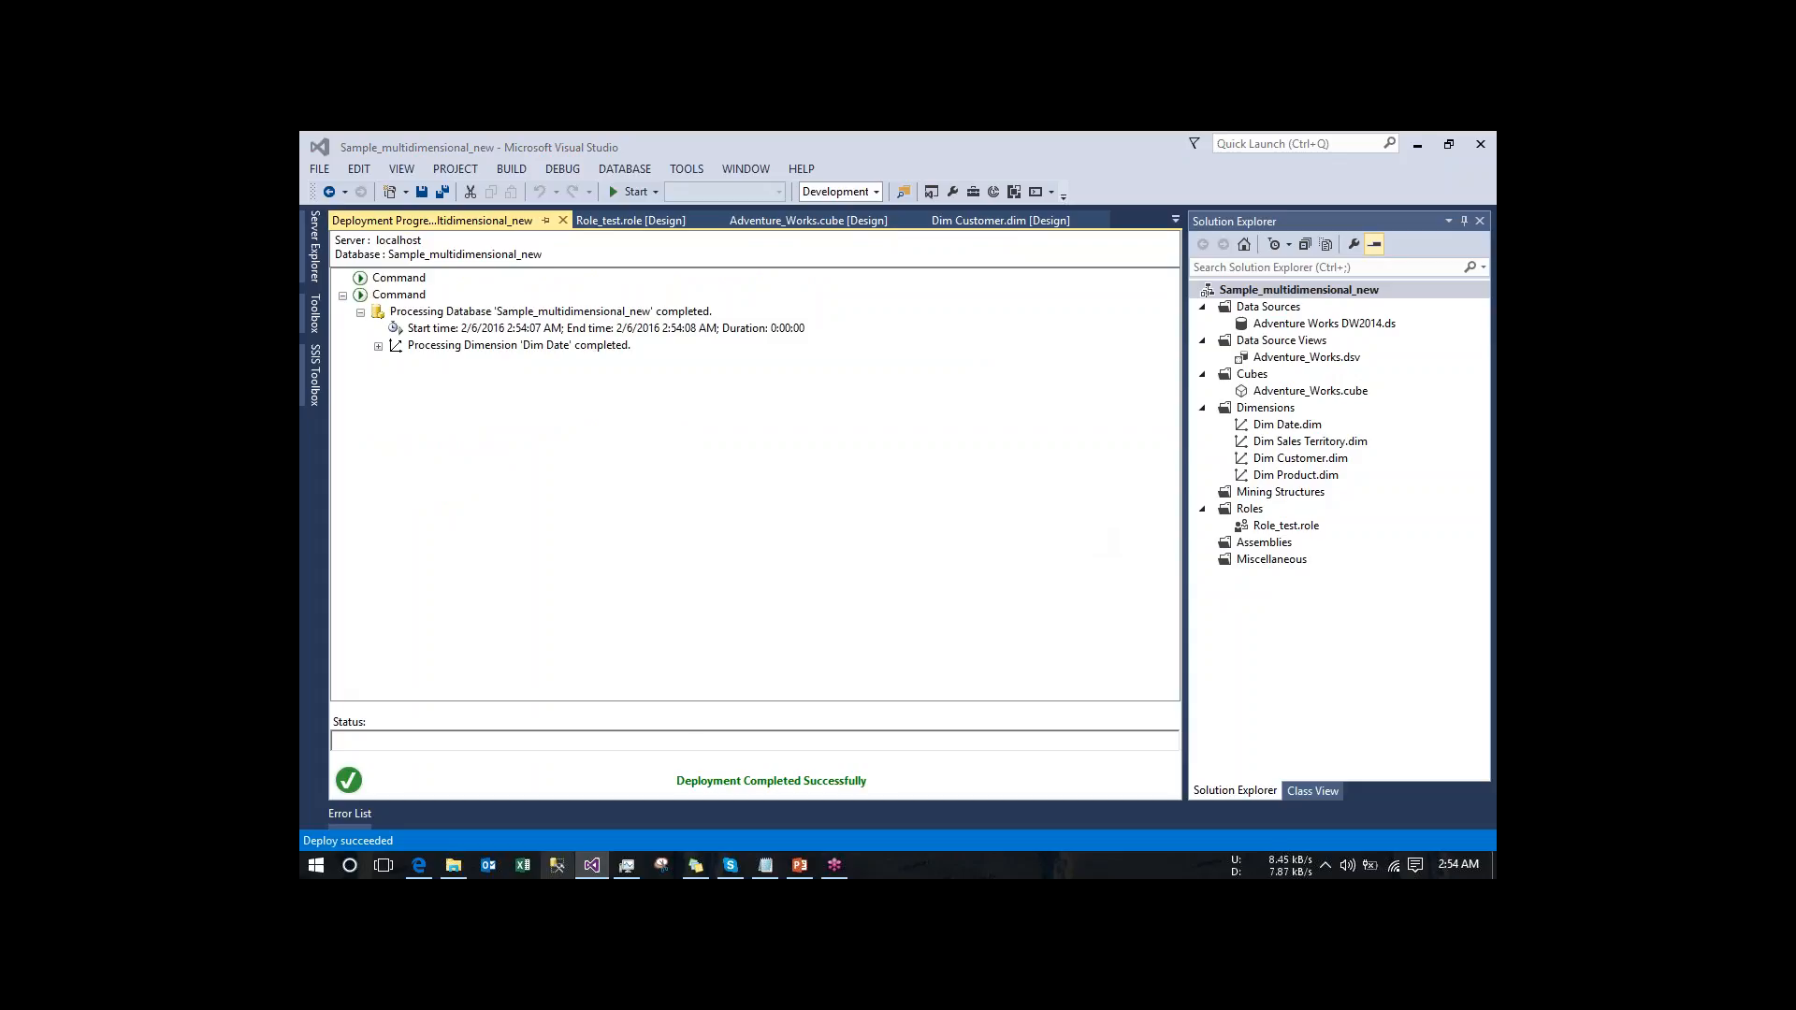
{"action": "left_click", "coordinate": [556, 865]}
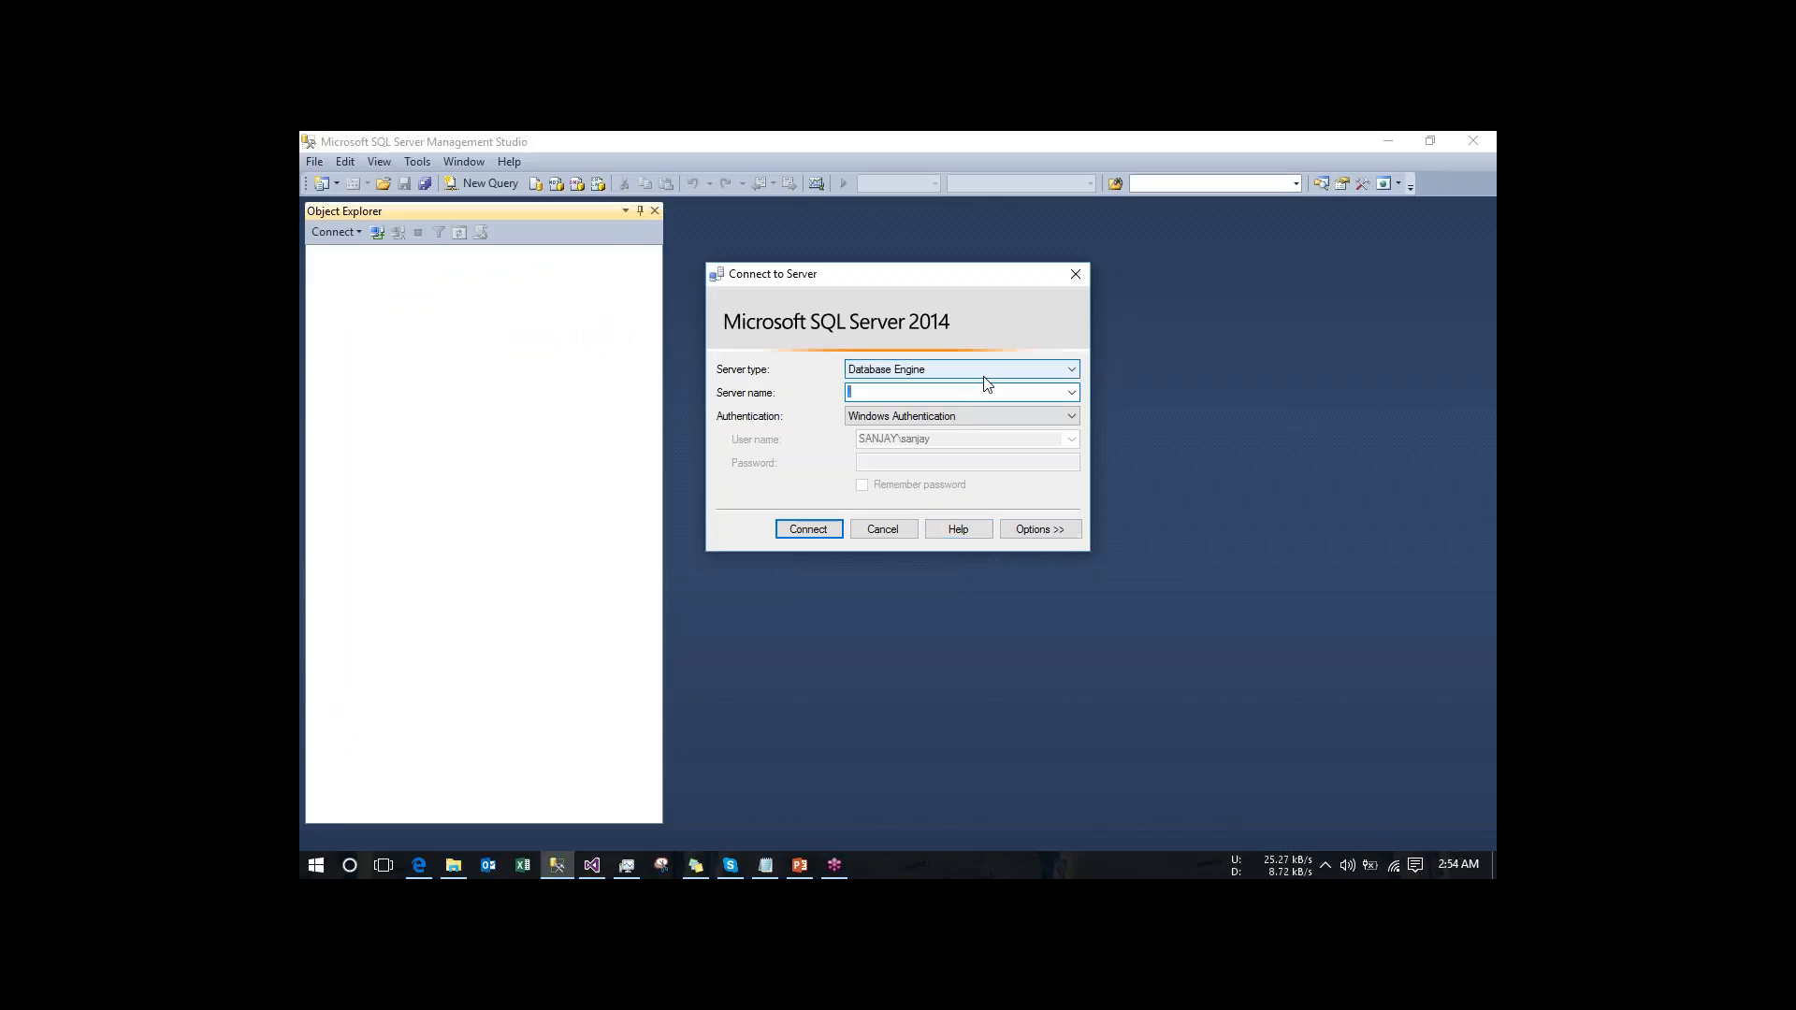
{"action": "left_click", "coordinate": [978, 372]}
{"action": "left_click", "coordinate": [951, 401]}
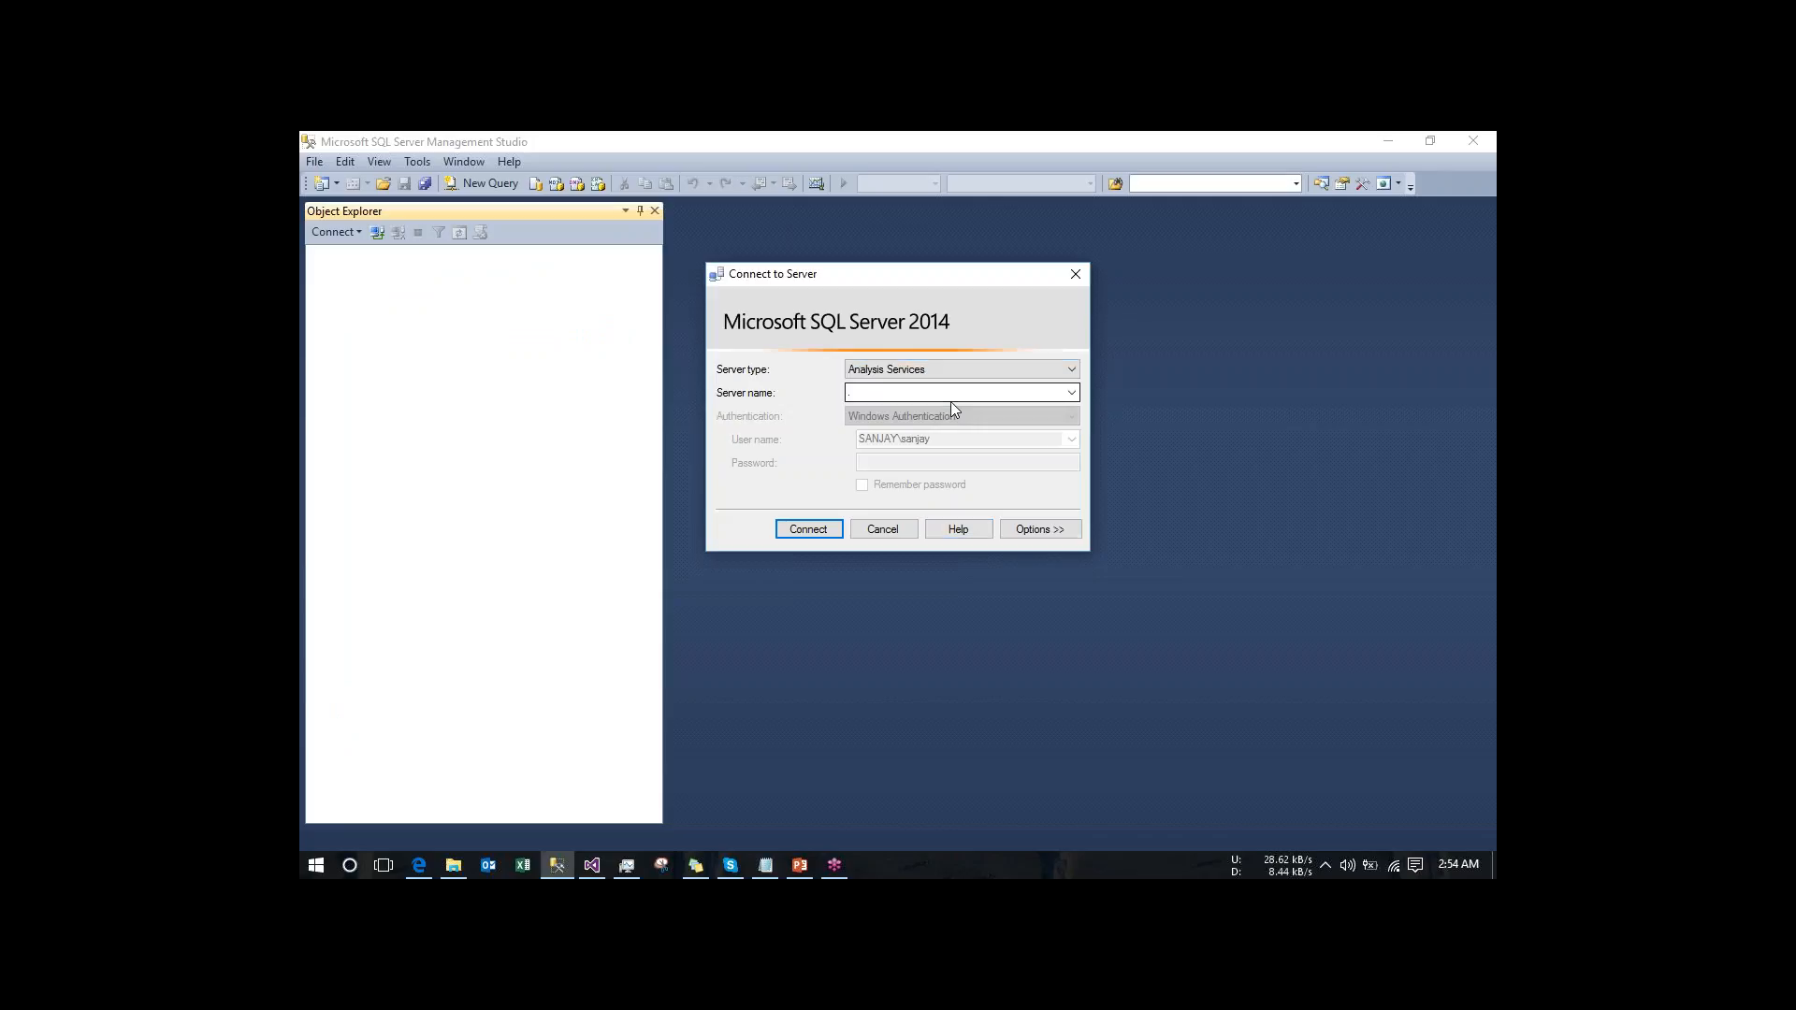
{"action": "left_click", "coordinate": [823, 531]}
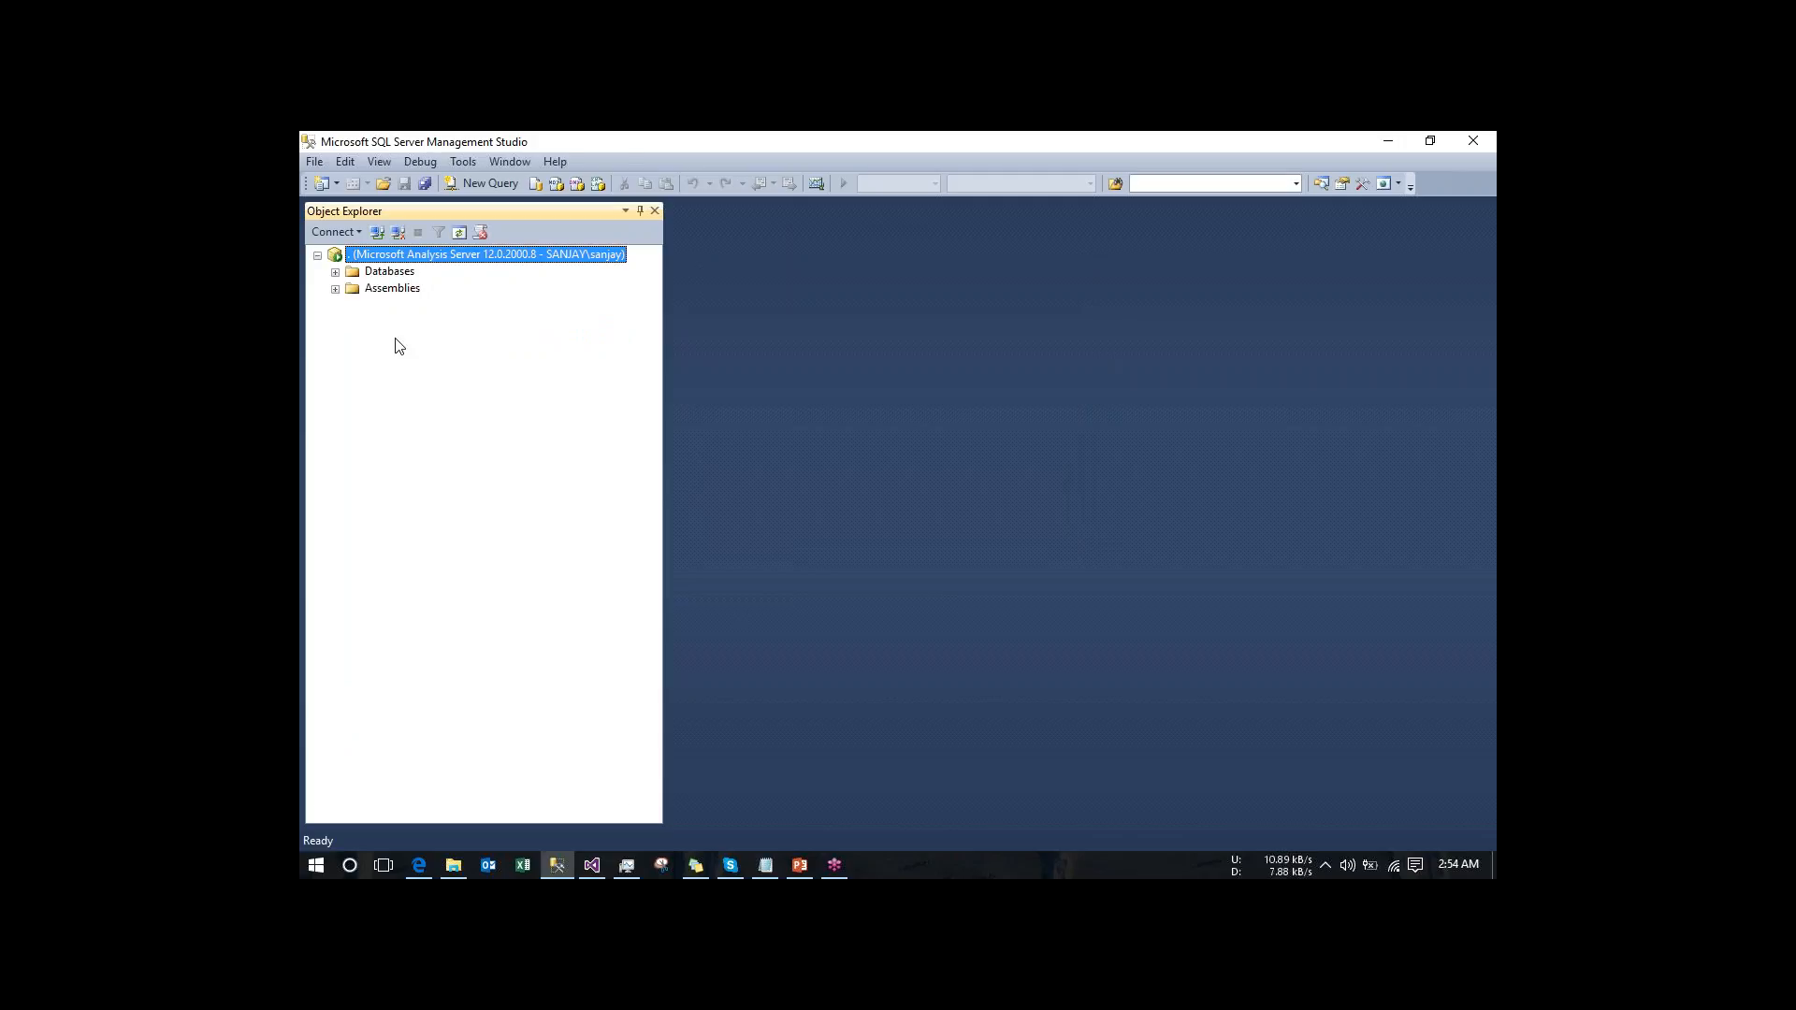
- List the server's databases and compare them with the Sample_multidimensional_new project in Visual Studio
{"action": "left_click", "coordinate": [334, 272]}
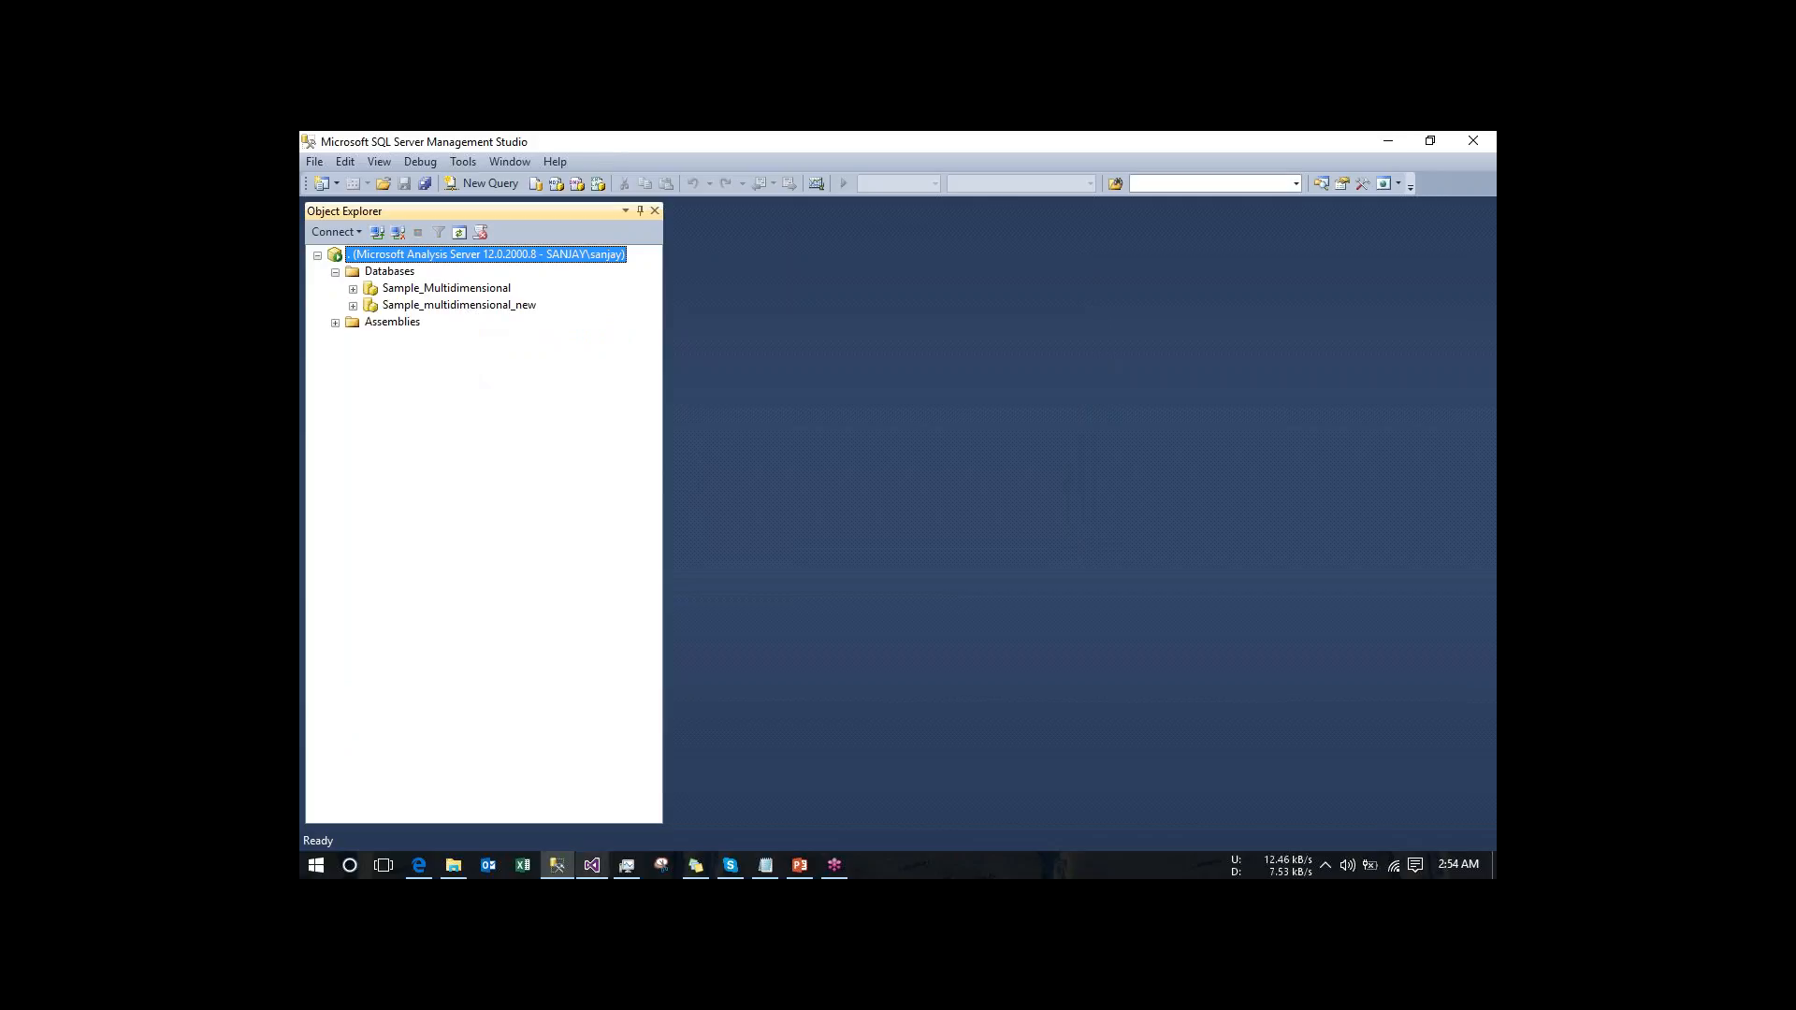
{"action": "left_click", "coordinate": [589, 868]}
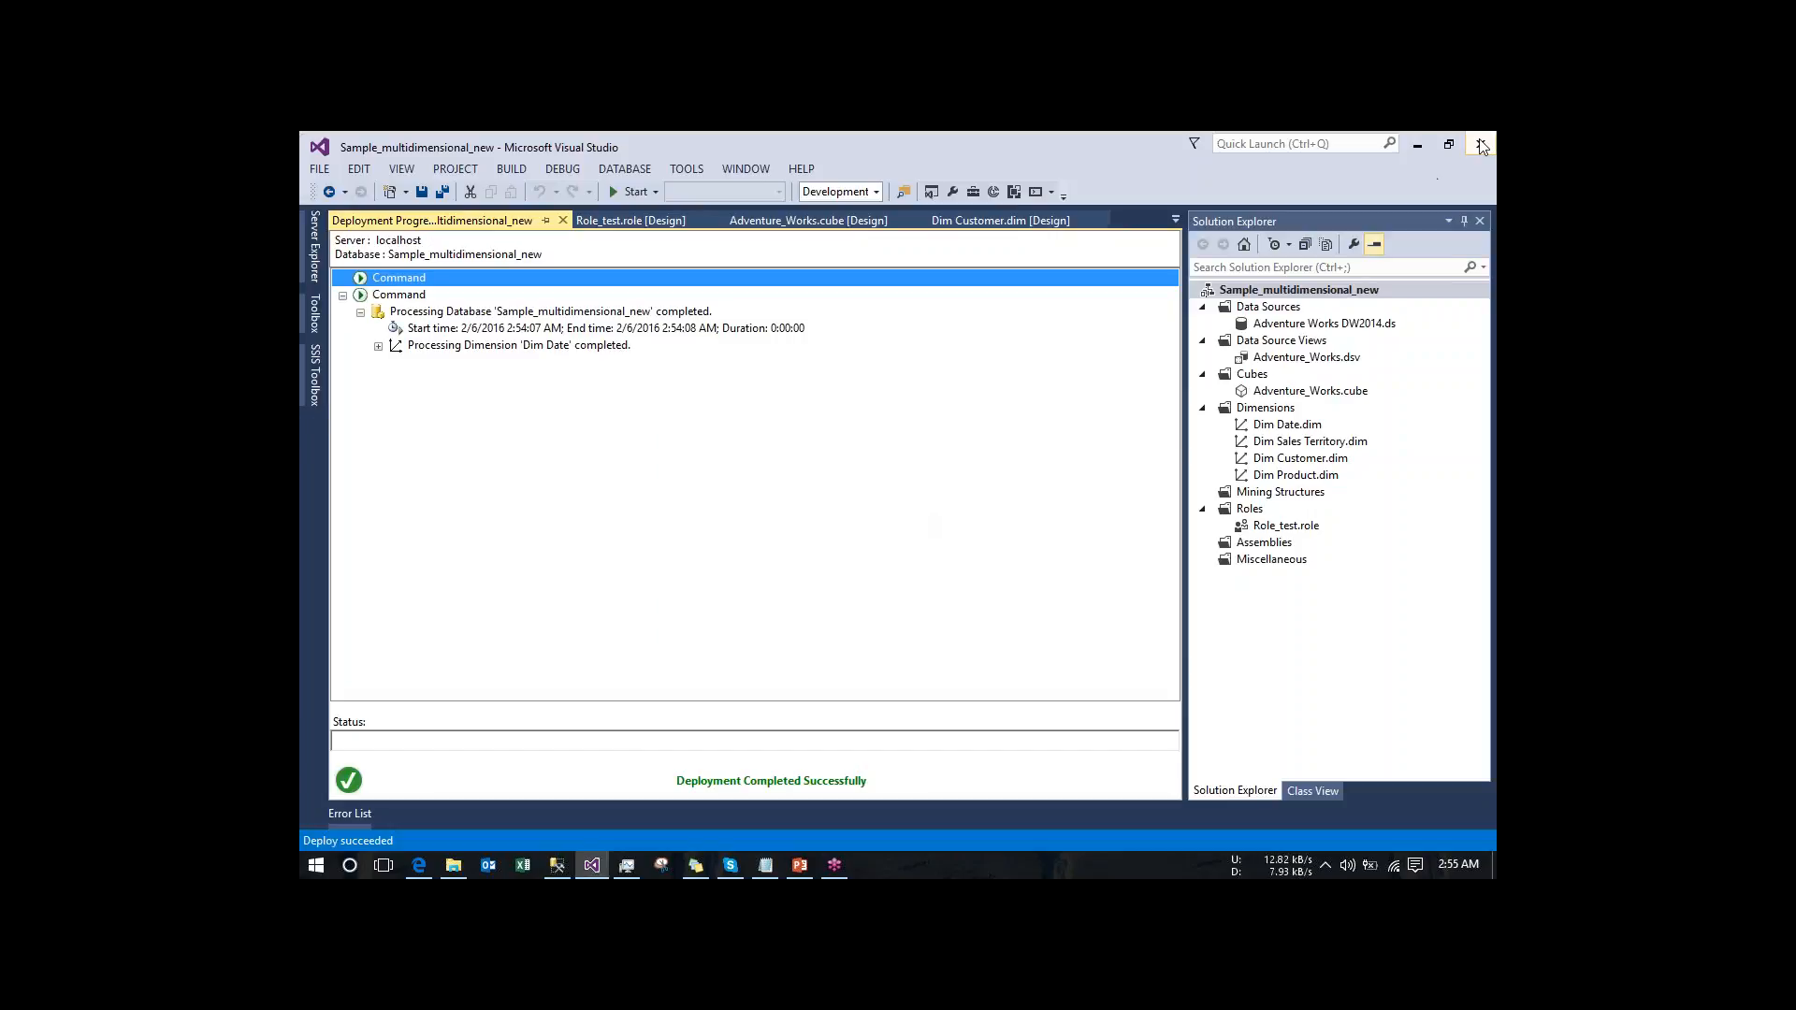
{"action": "left_click", "coordinate": [1237, 421]}
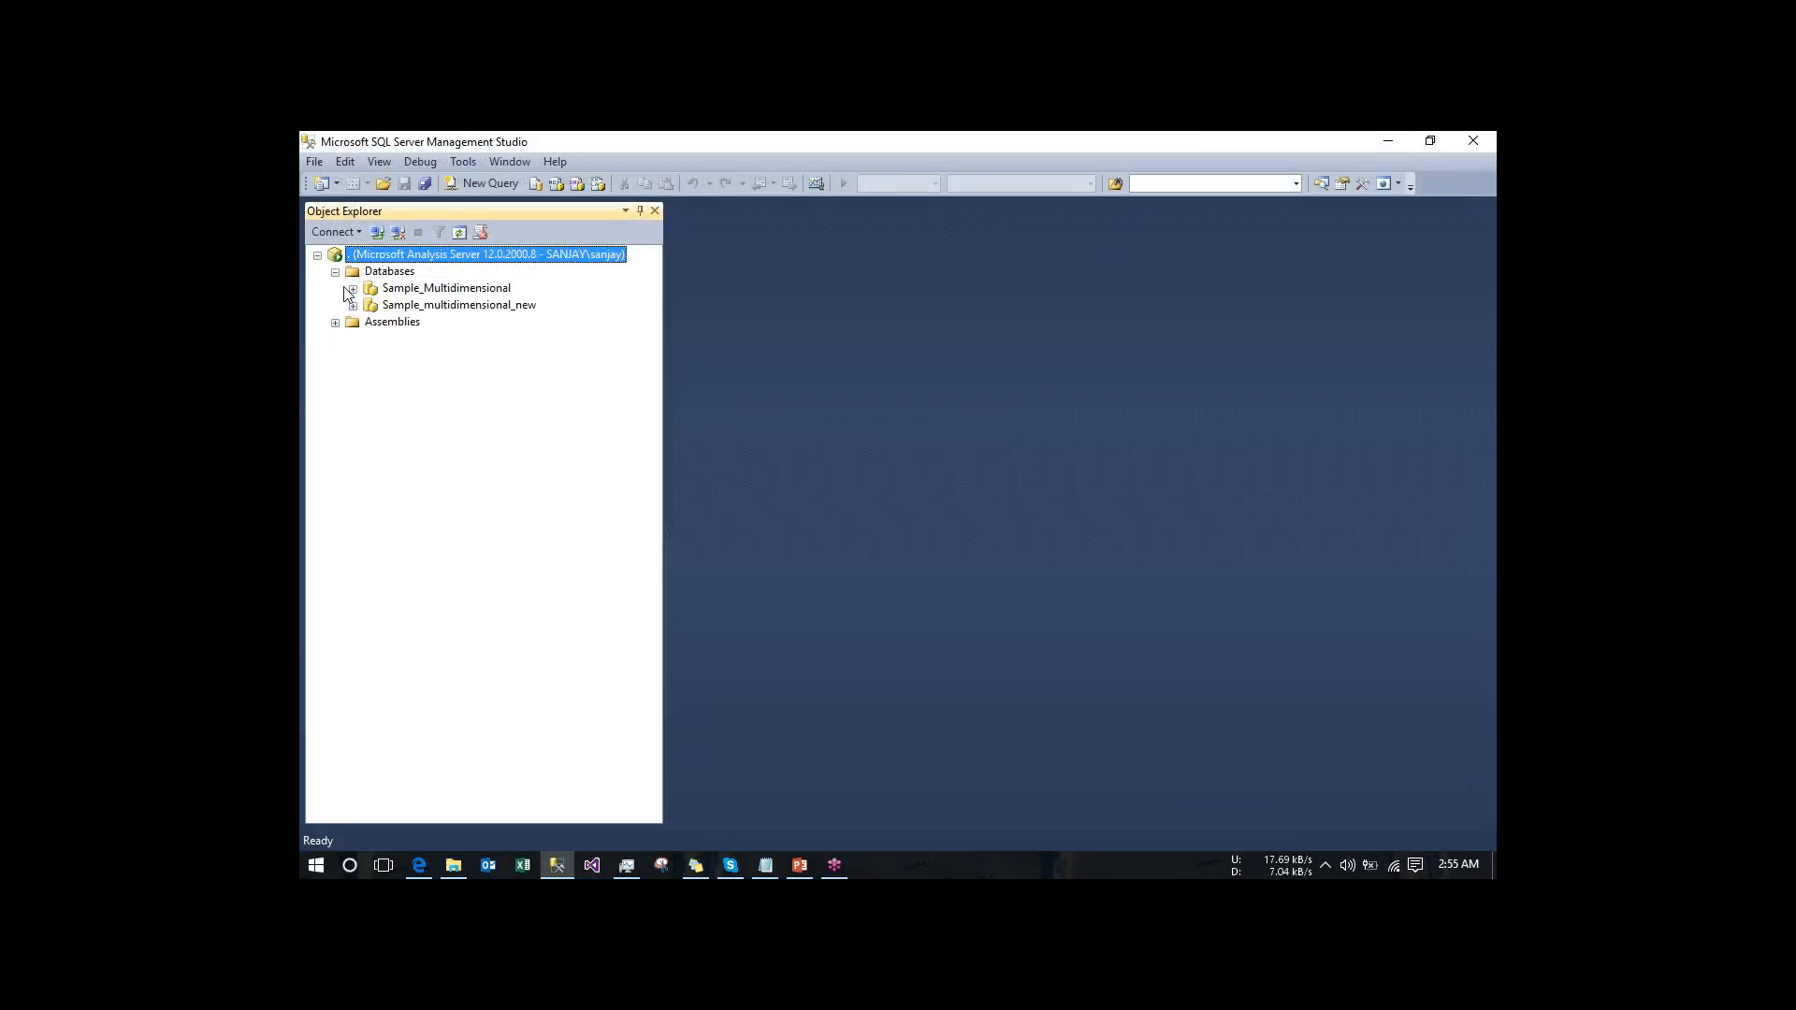
- Examine the Sample_Multidimensional database's data source views and its cube's Fact Internet Sales partitions and writeback
{"action": "left_click", "coordinate": [353, 289]}
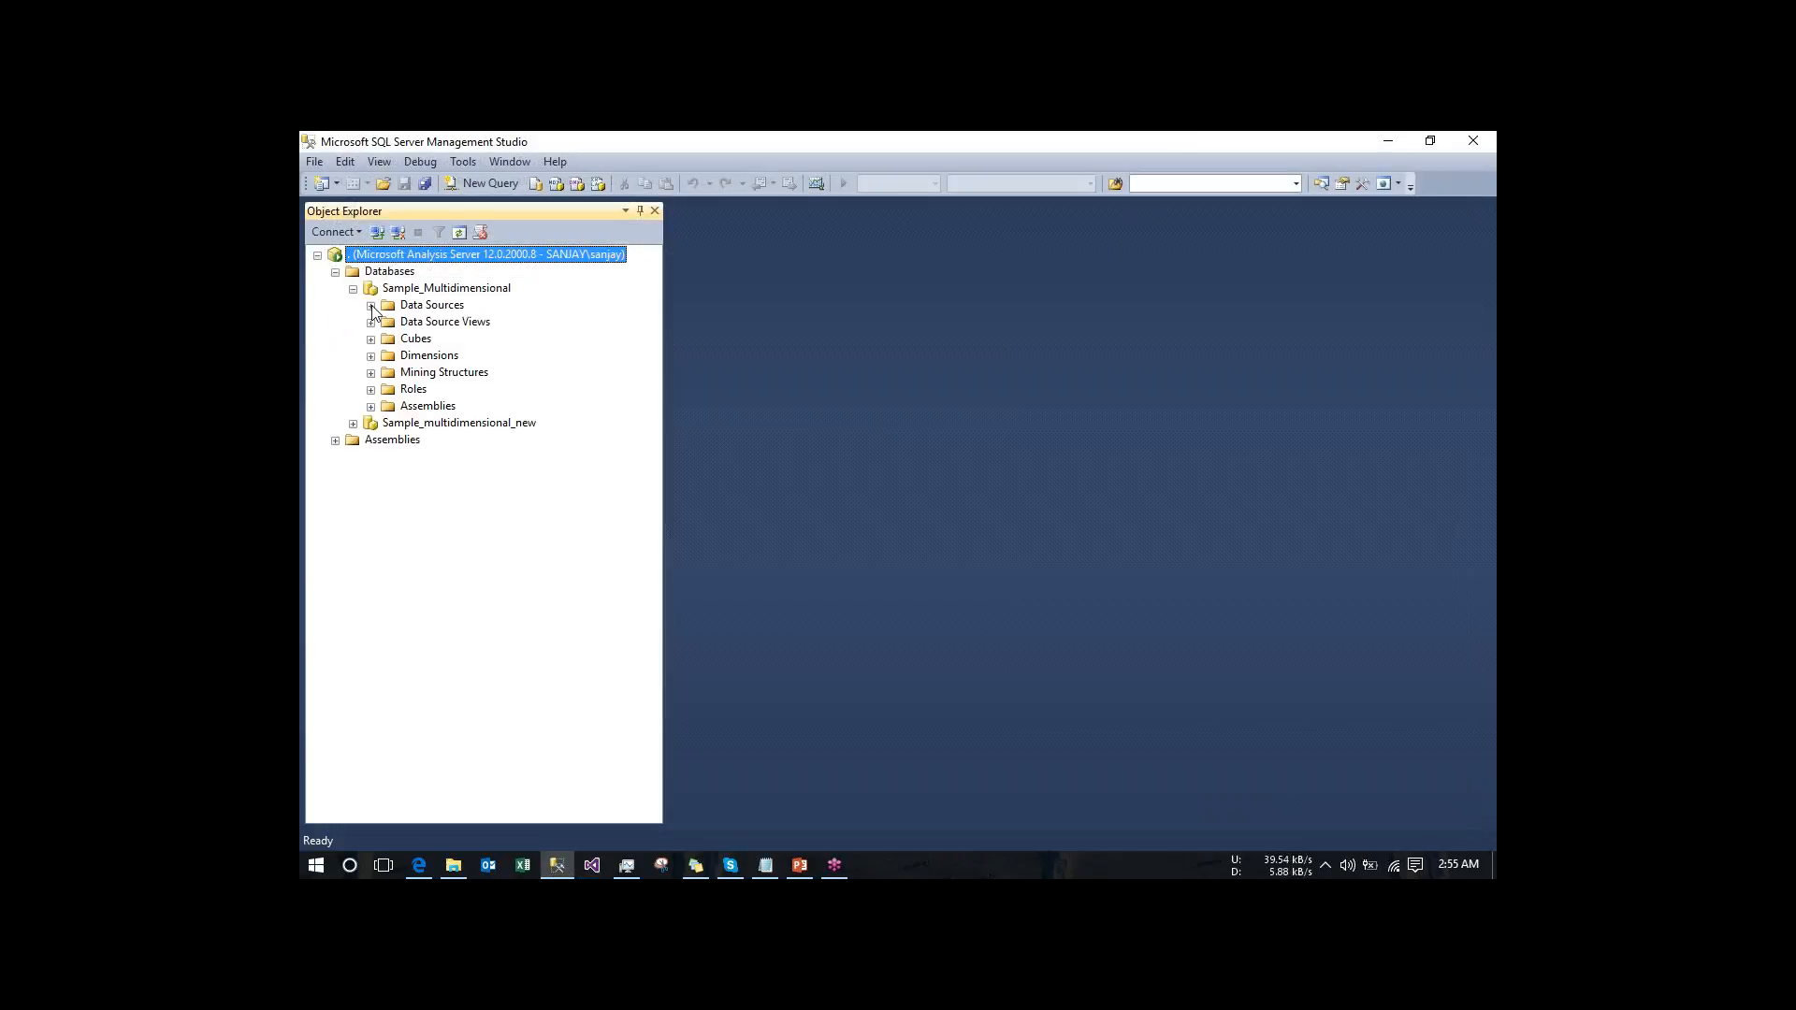
{"action": "left_click", "coordinate": [372, 323]}
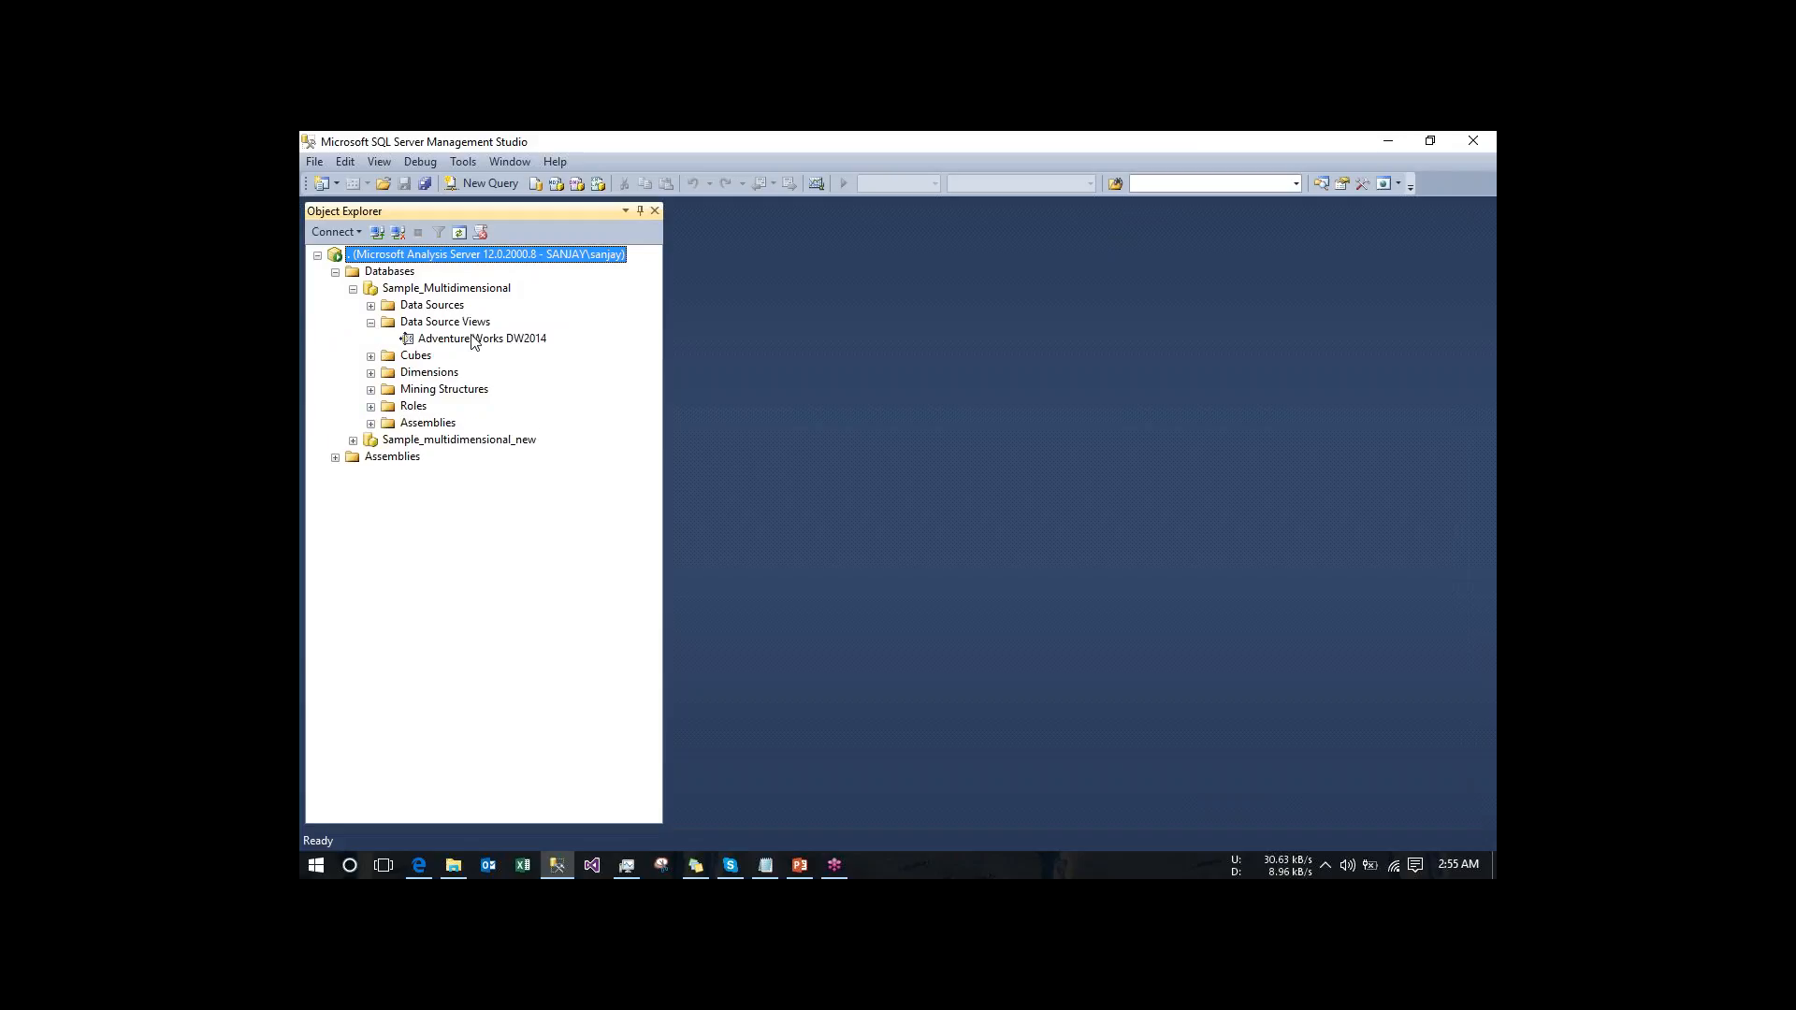
{"action": "left_click", "coordinate": [372, 323]}
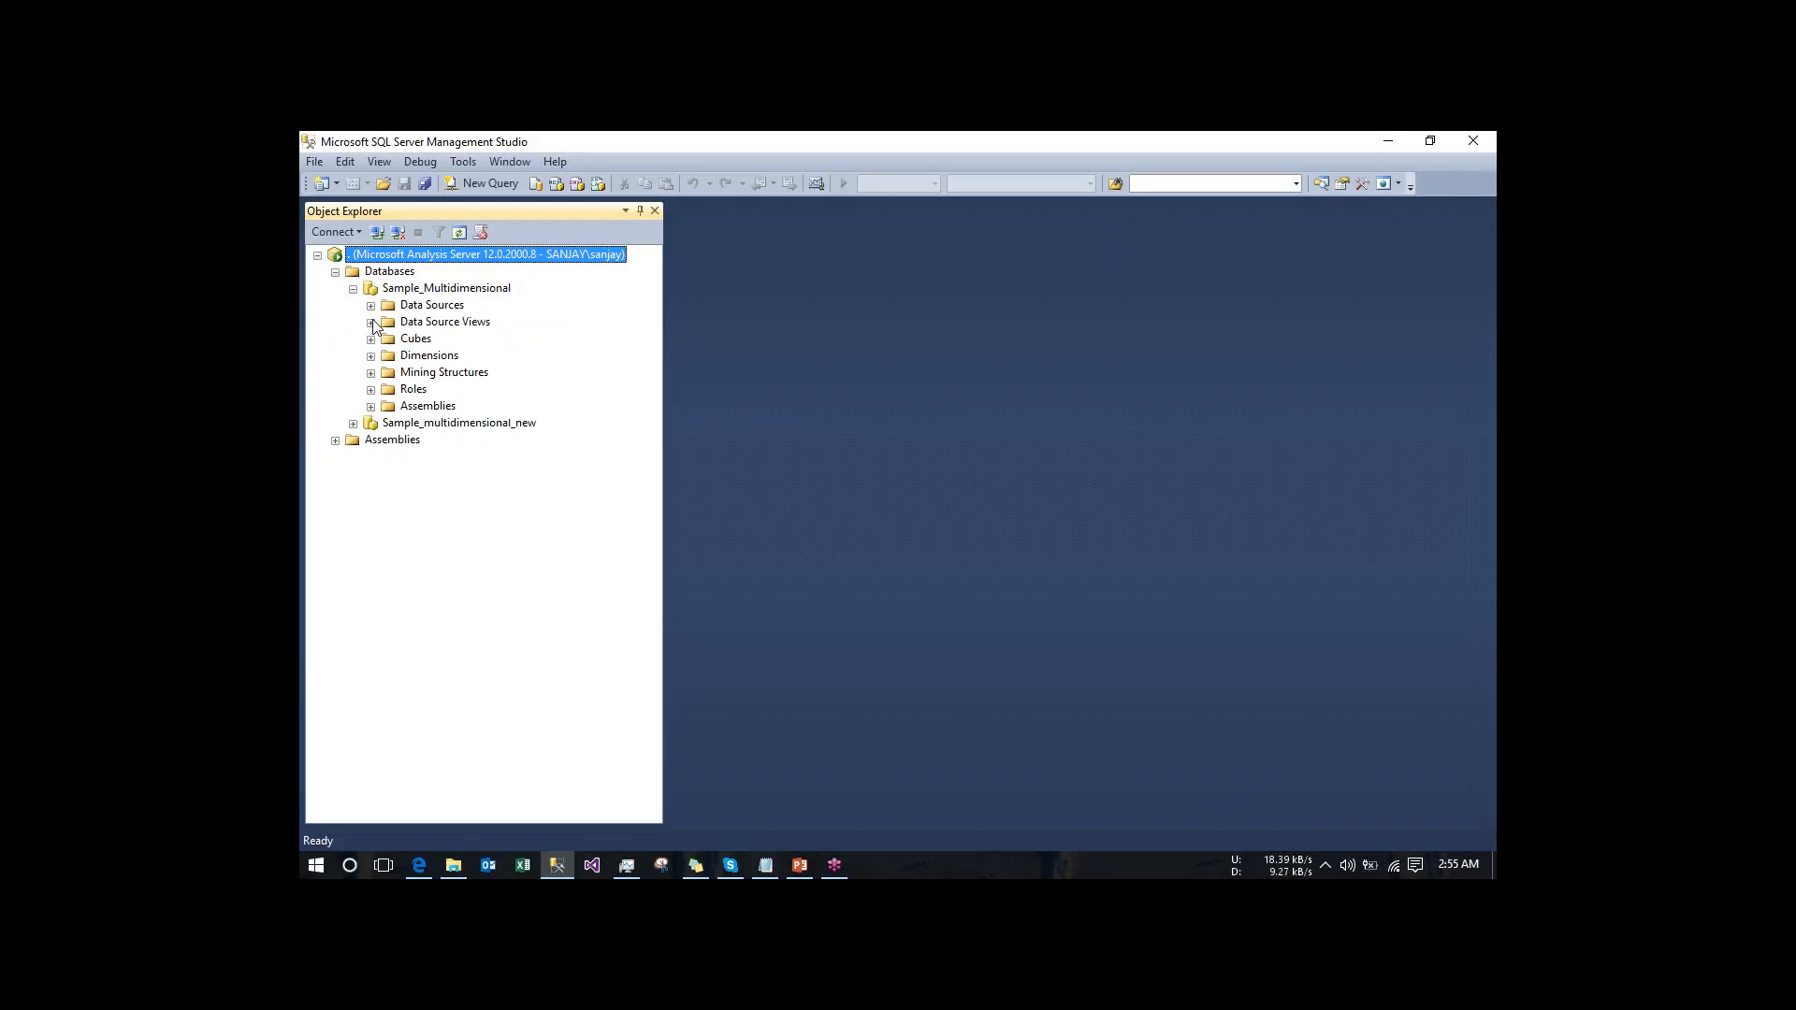
{"action": "left_click", "coordinate": [371, 339]}
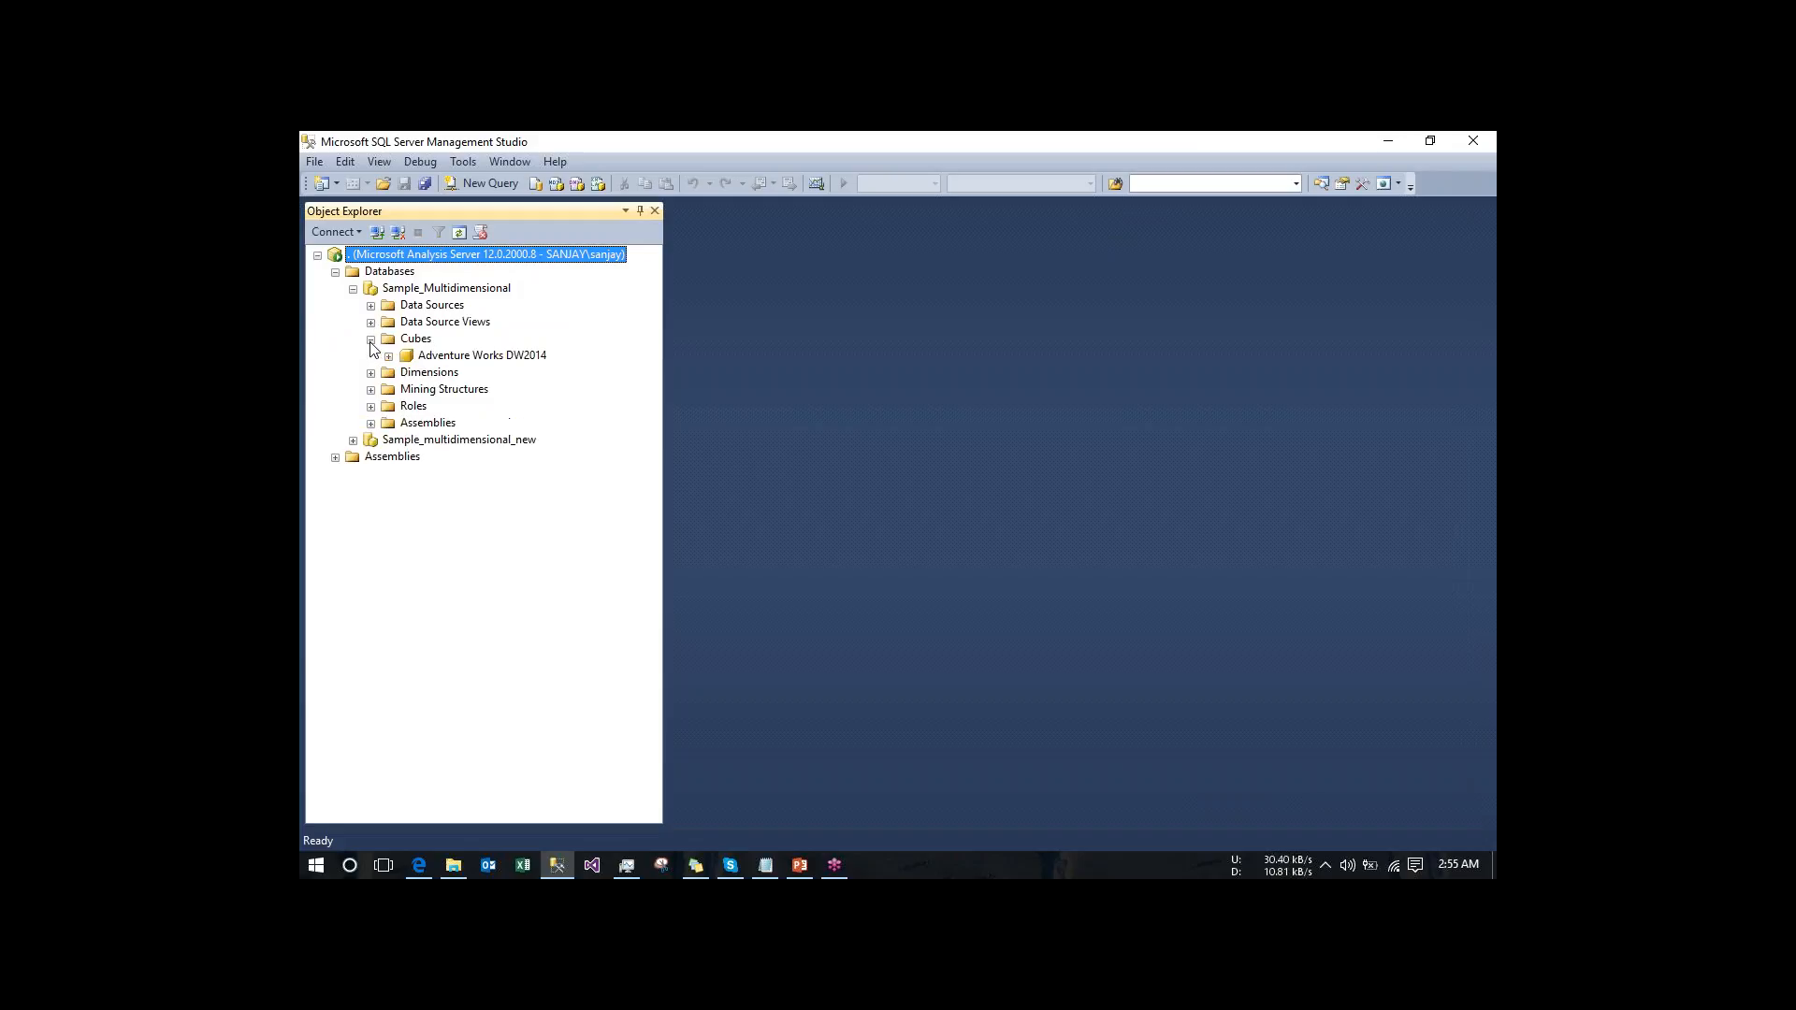
{"action": "left_click", "coordinate": [388, 356]}
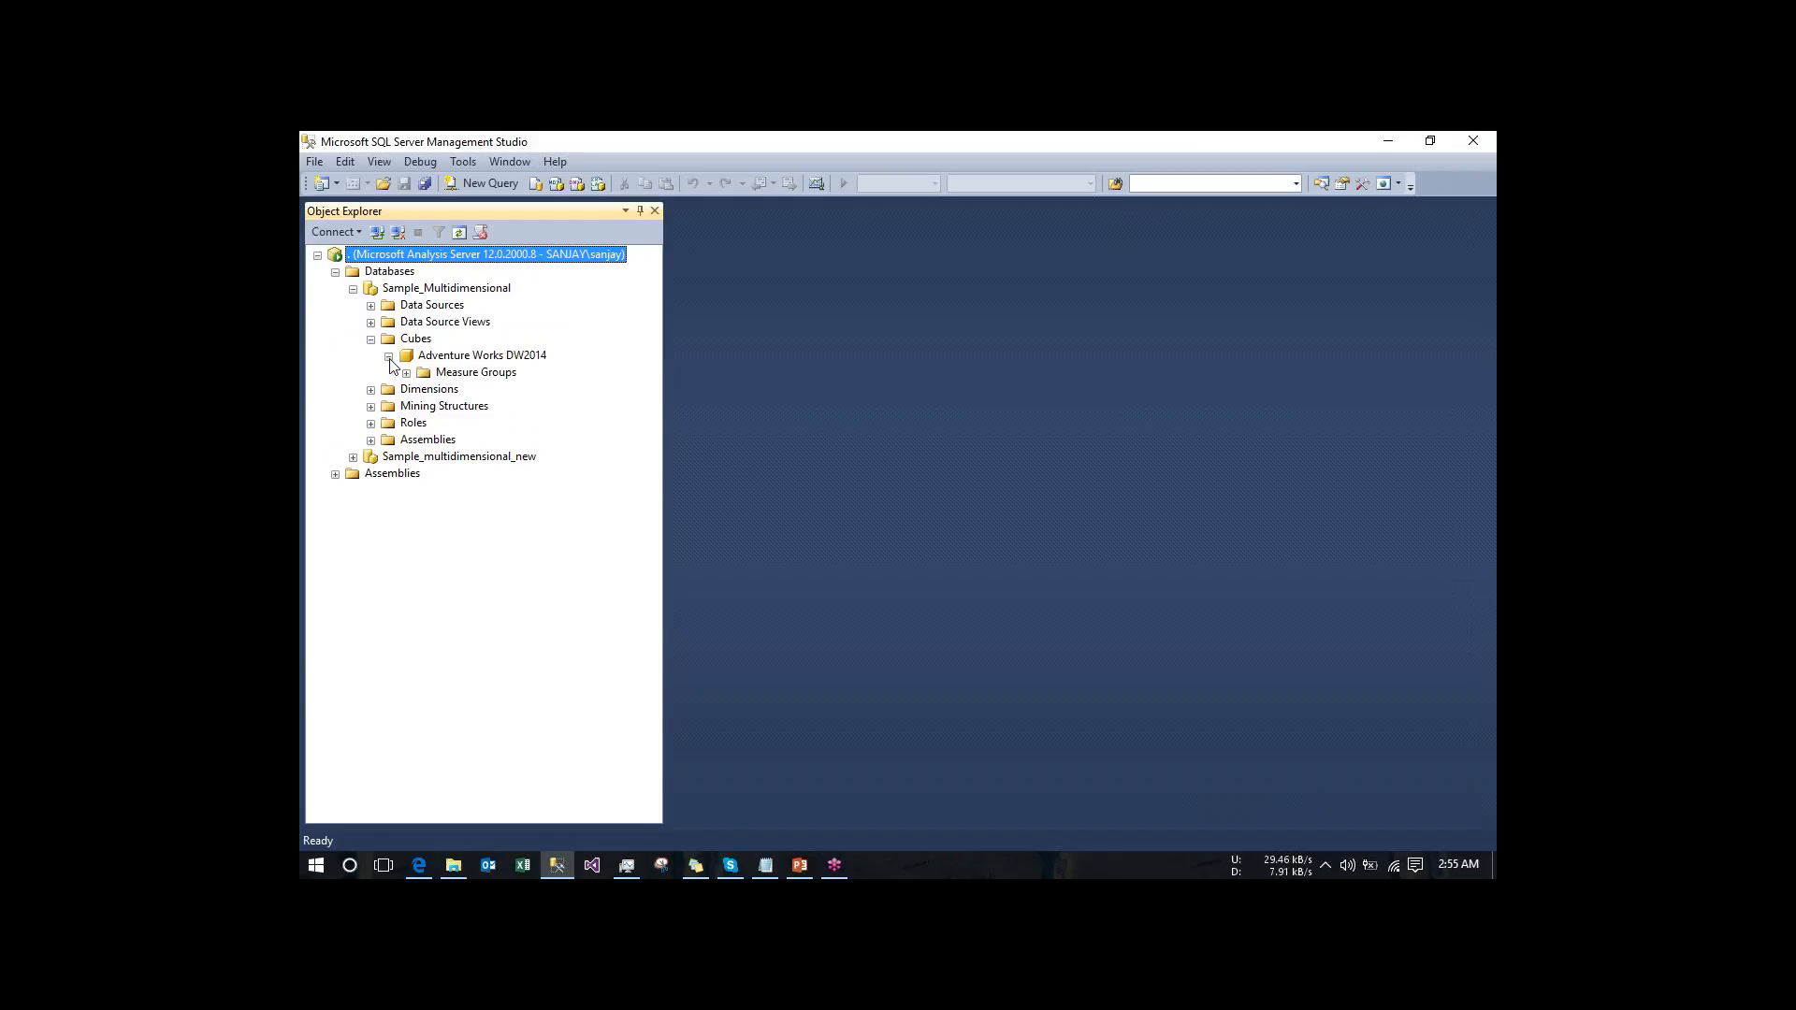
{"action": "left_click", "coordinate": [405, 374]}
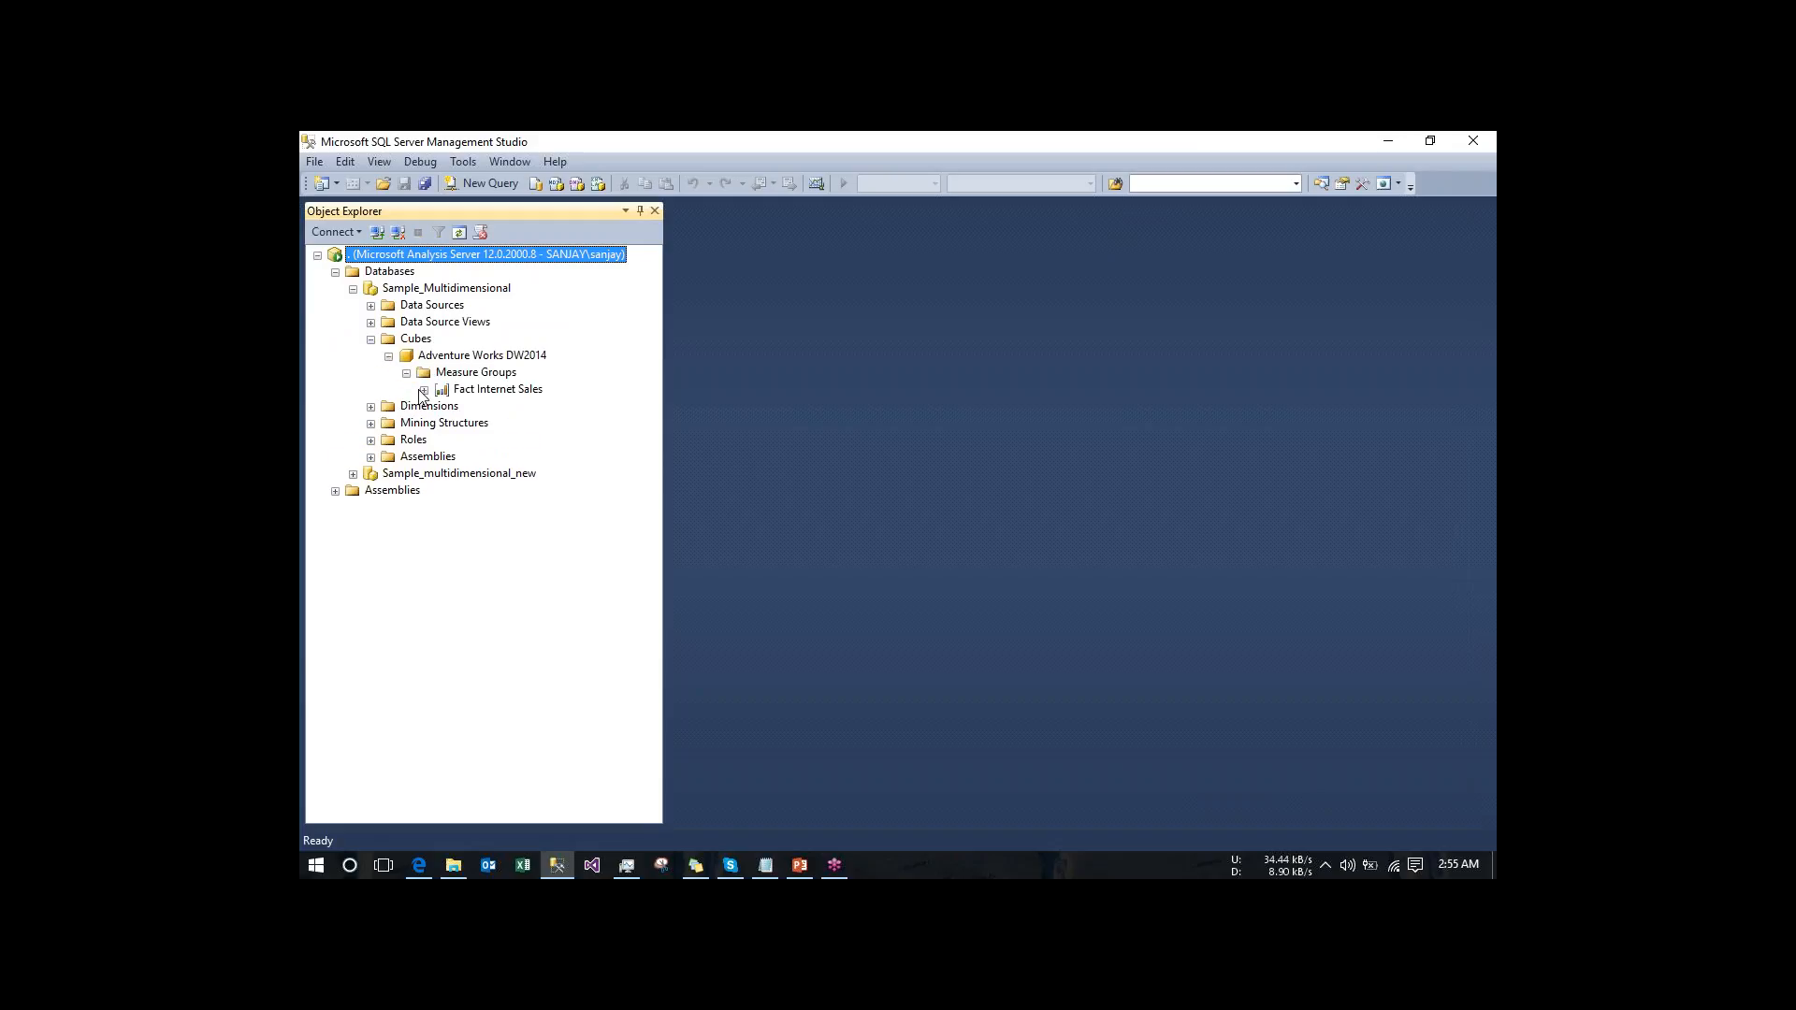
{"action": "left_click", "coordinate": [424, 391]}
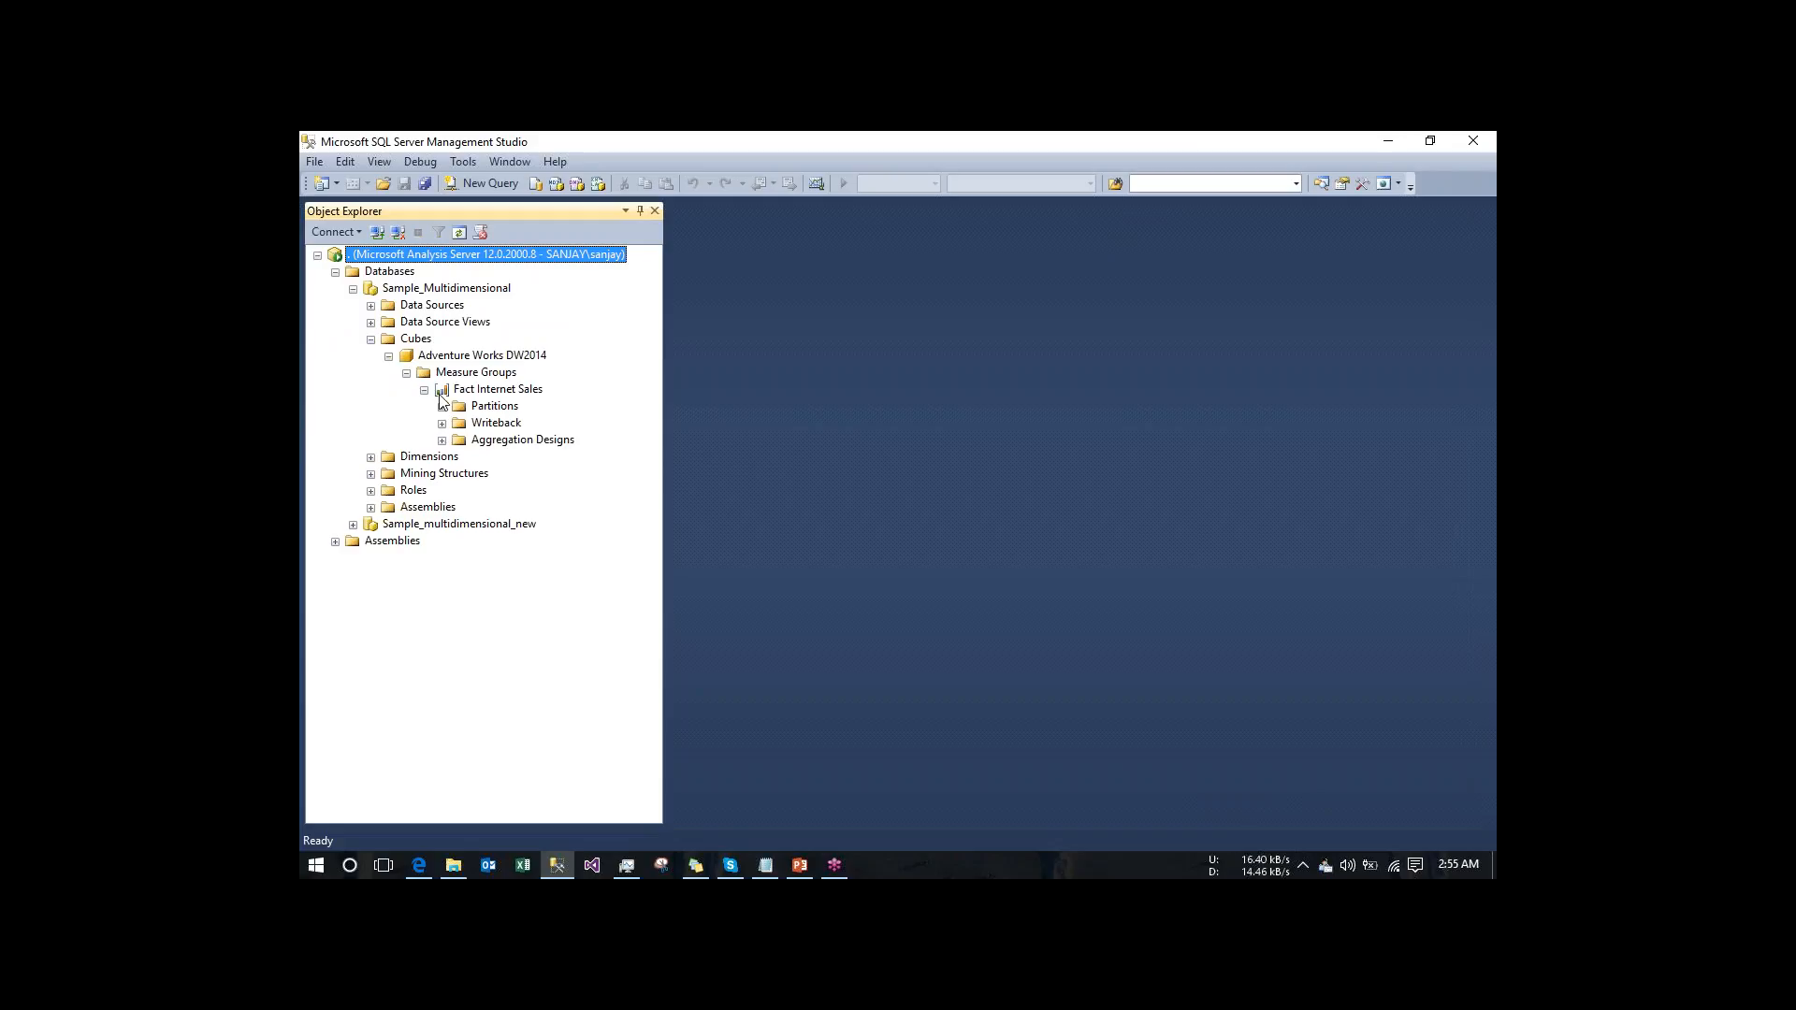
{"action": "left_click", "coordinate": [442, 407]}
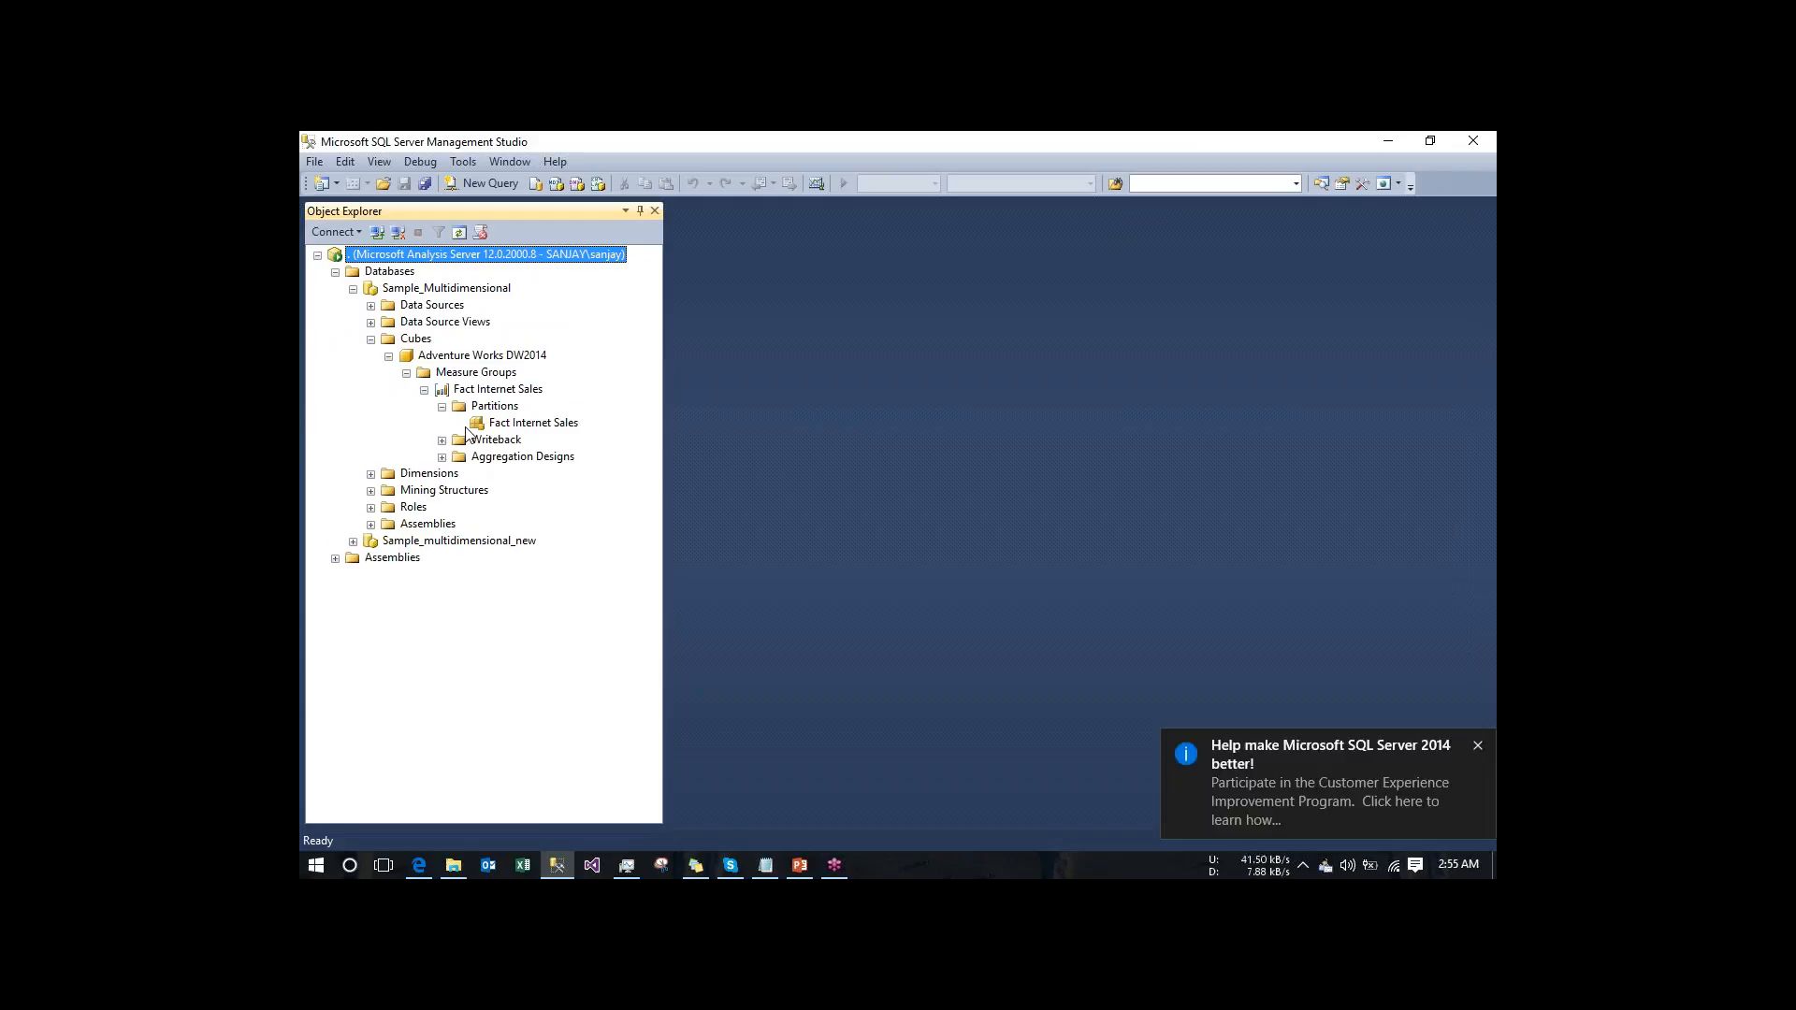
{"action": "left_click", "coordinate": [442, 439]}
{"action": "left_click", "coordinate": [354, 291]}
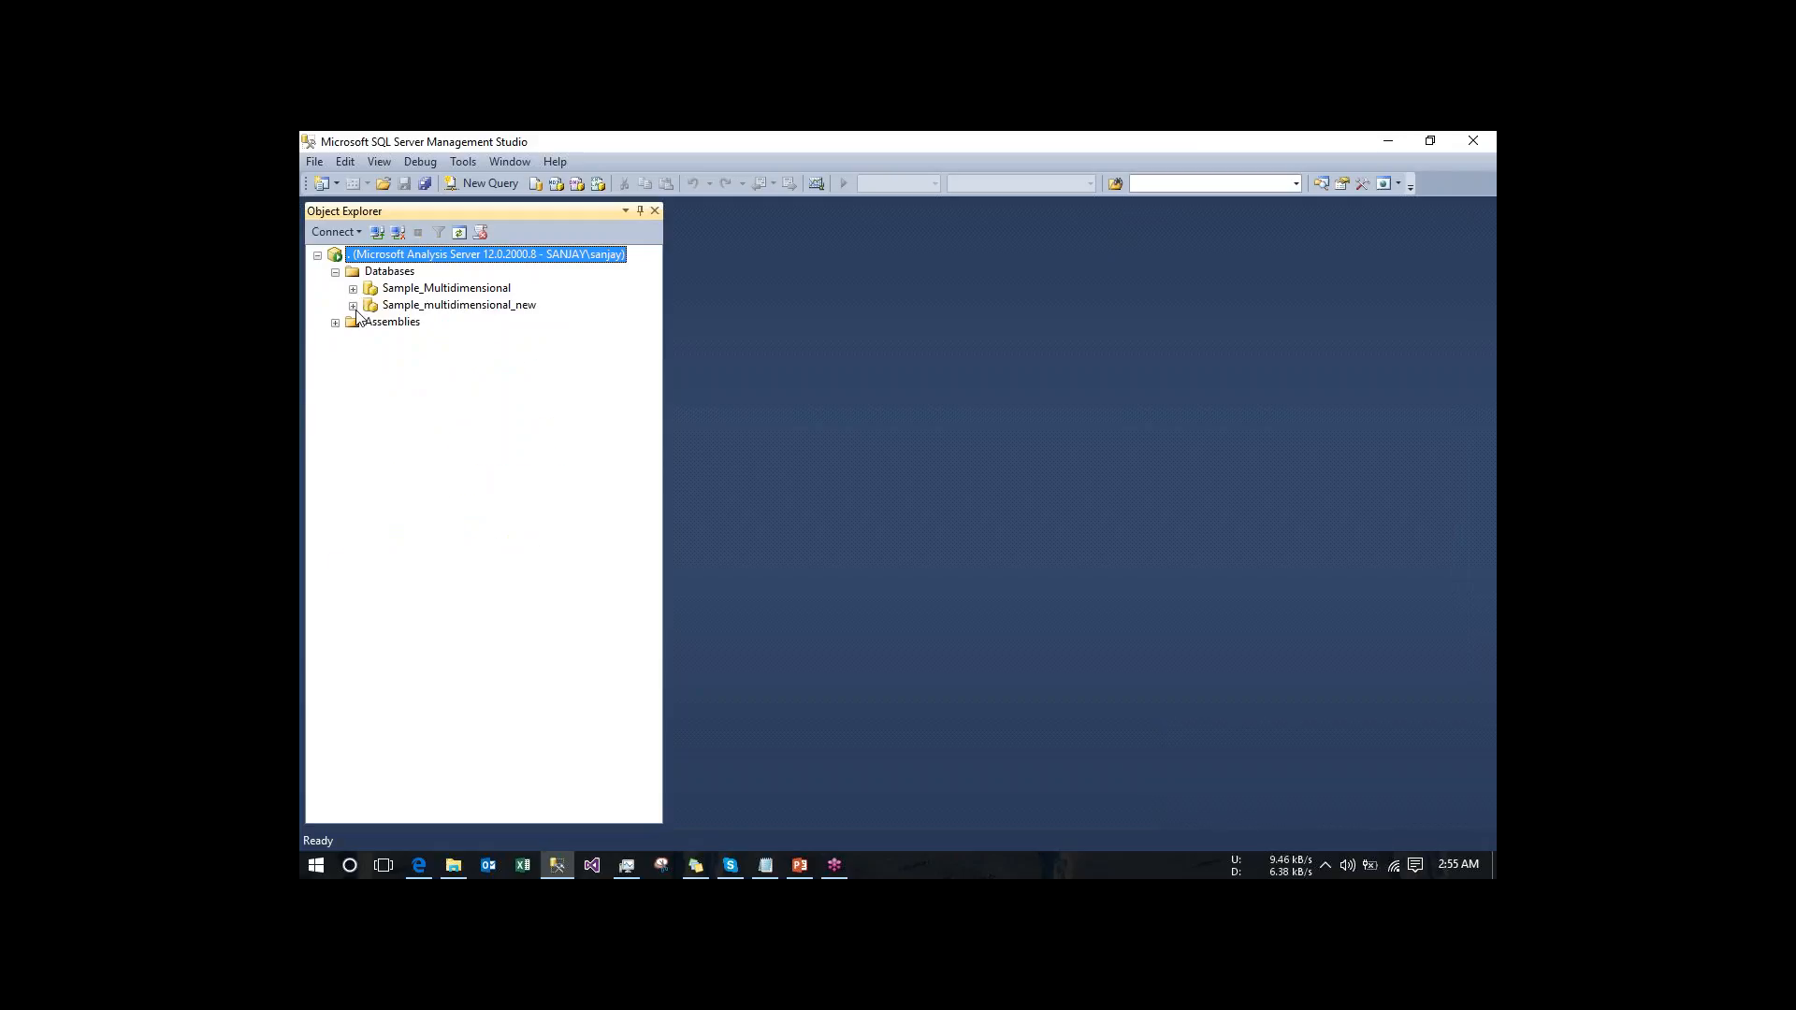
- Examine the Sample_multidimensional_new database's data source, data source view, and the Adventure_Works cube's partitions and aggregation designs
{"action": "left_click", "coordinate": [353, 307]}
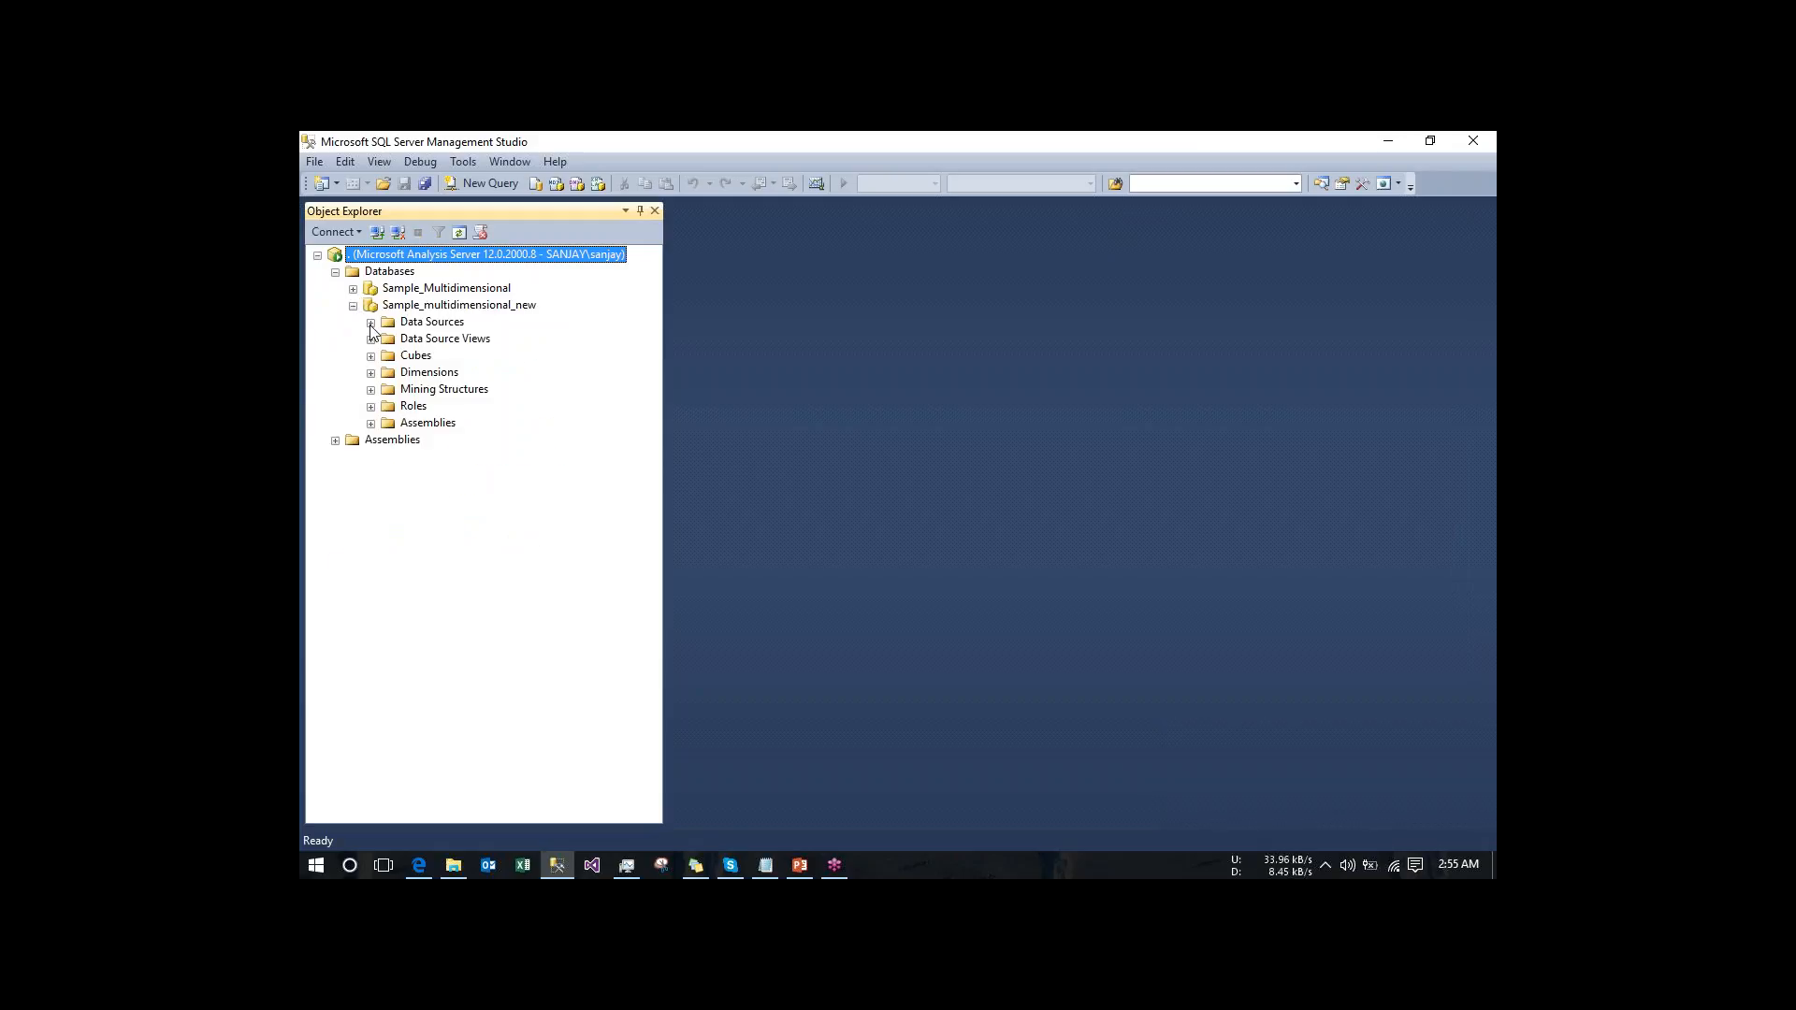
{"action": "left_click", "coordinate": [370, 323]}
{"action": "left_click", "coordinate": [370, 356]}
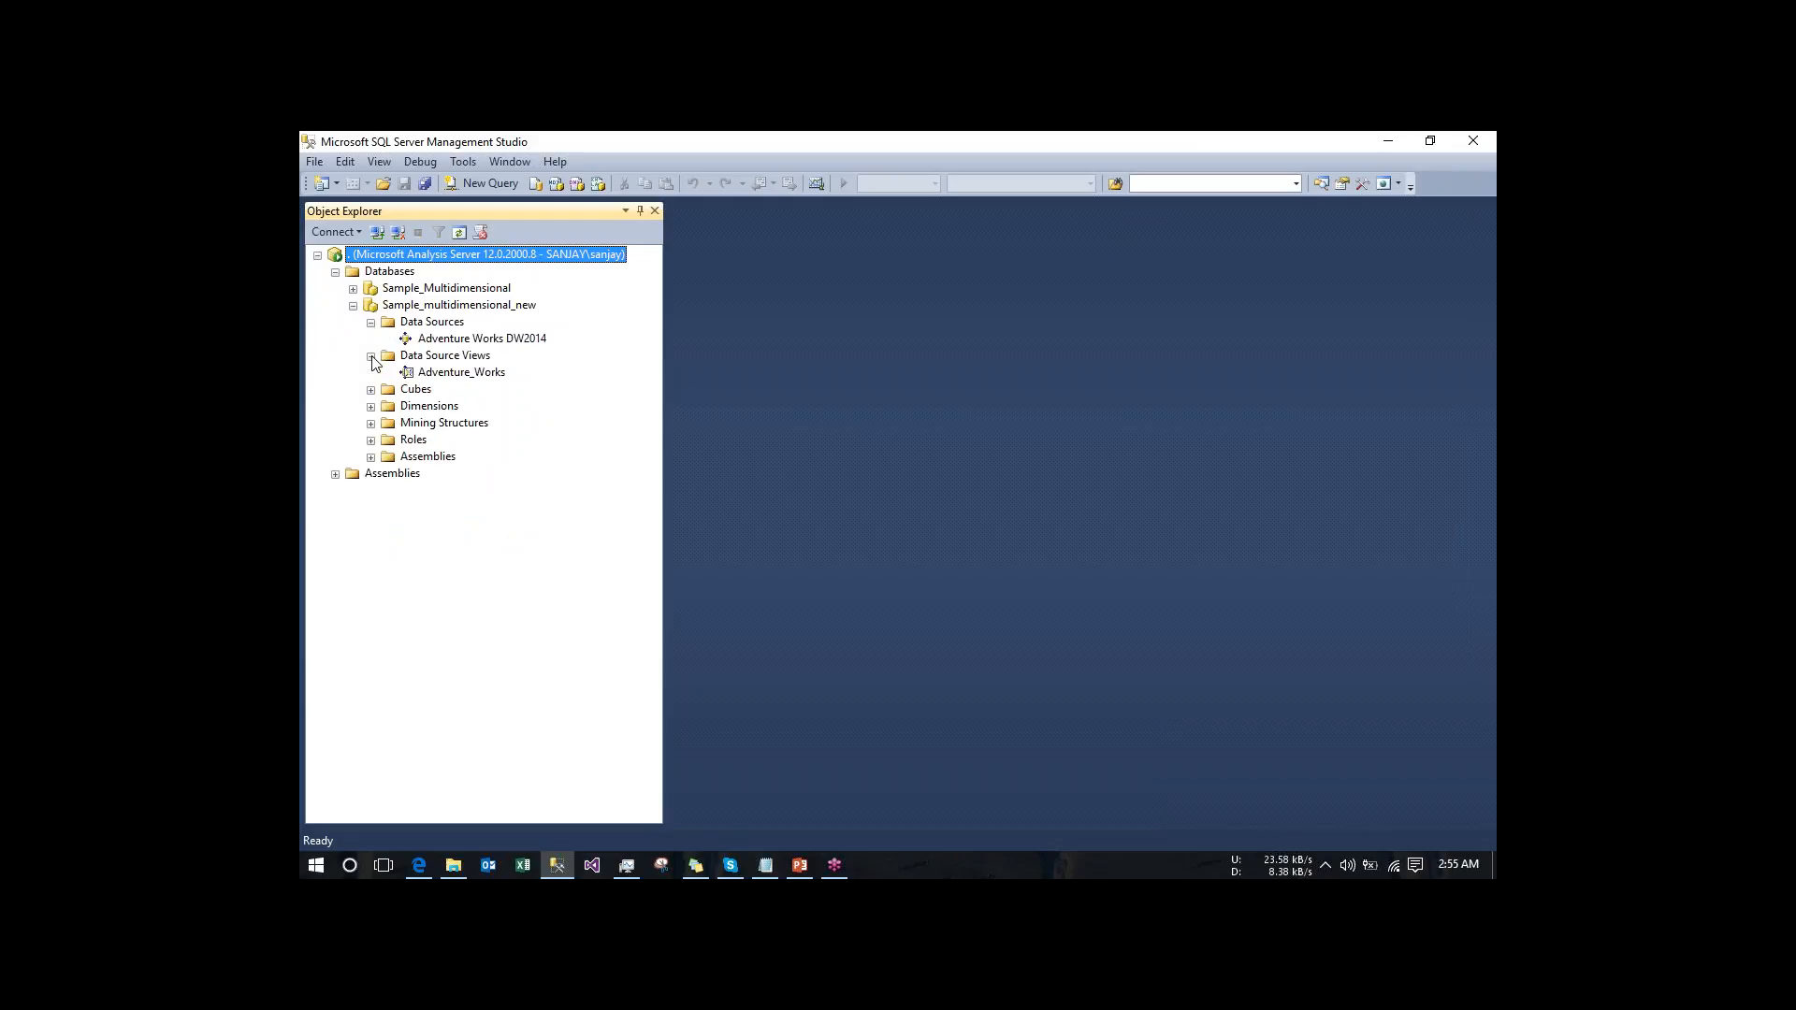
{"action": "left_click", "coordinate": [371, 390]}
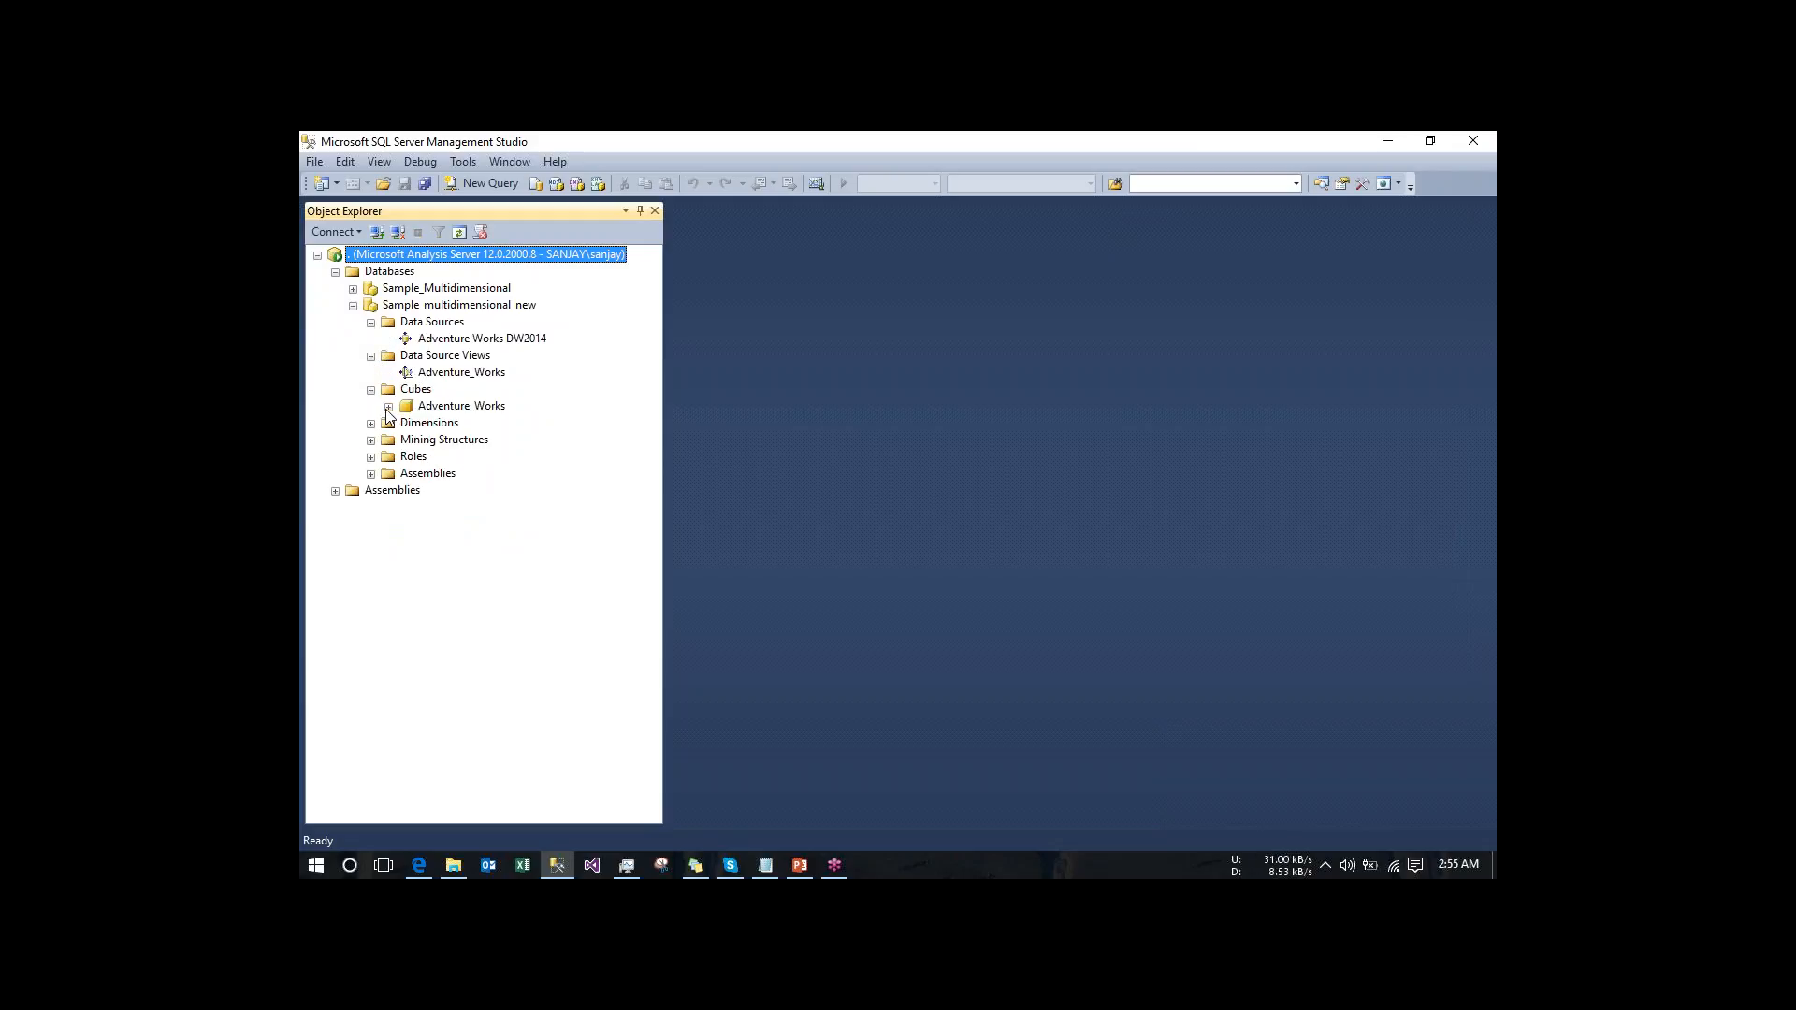
{"action": "left_click", "coordinate": [388, 408]}
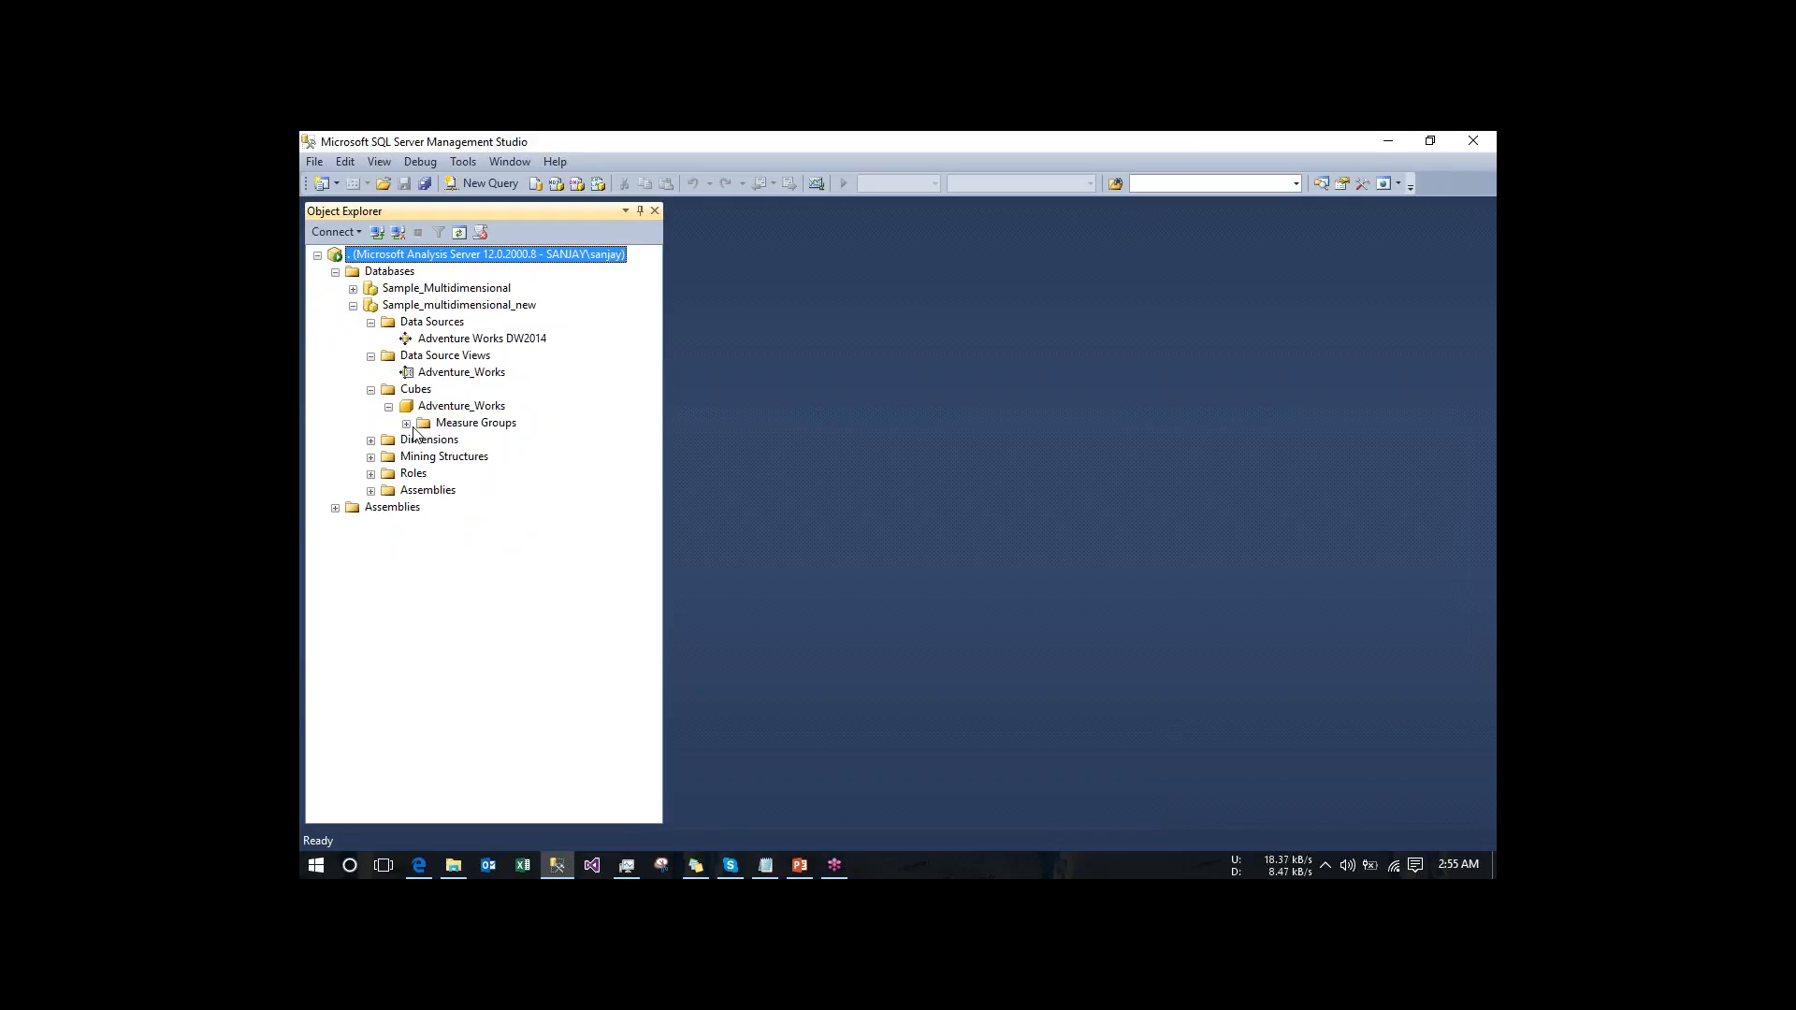
{"action": "left_click", "coordinate": [406, 424]}
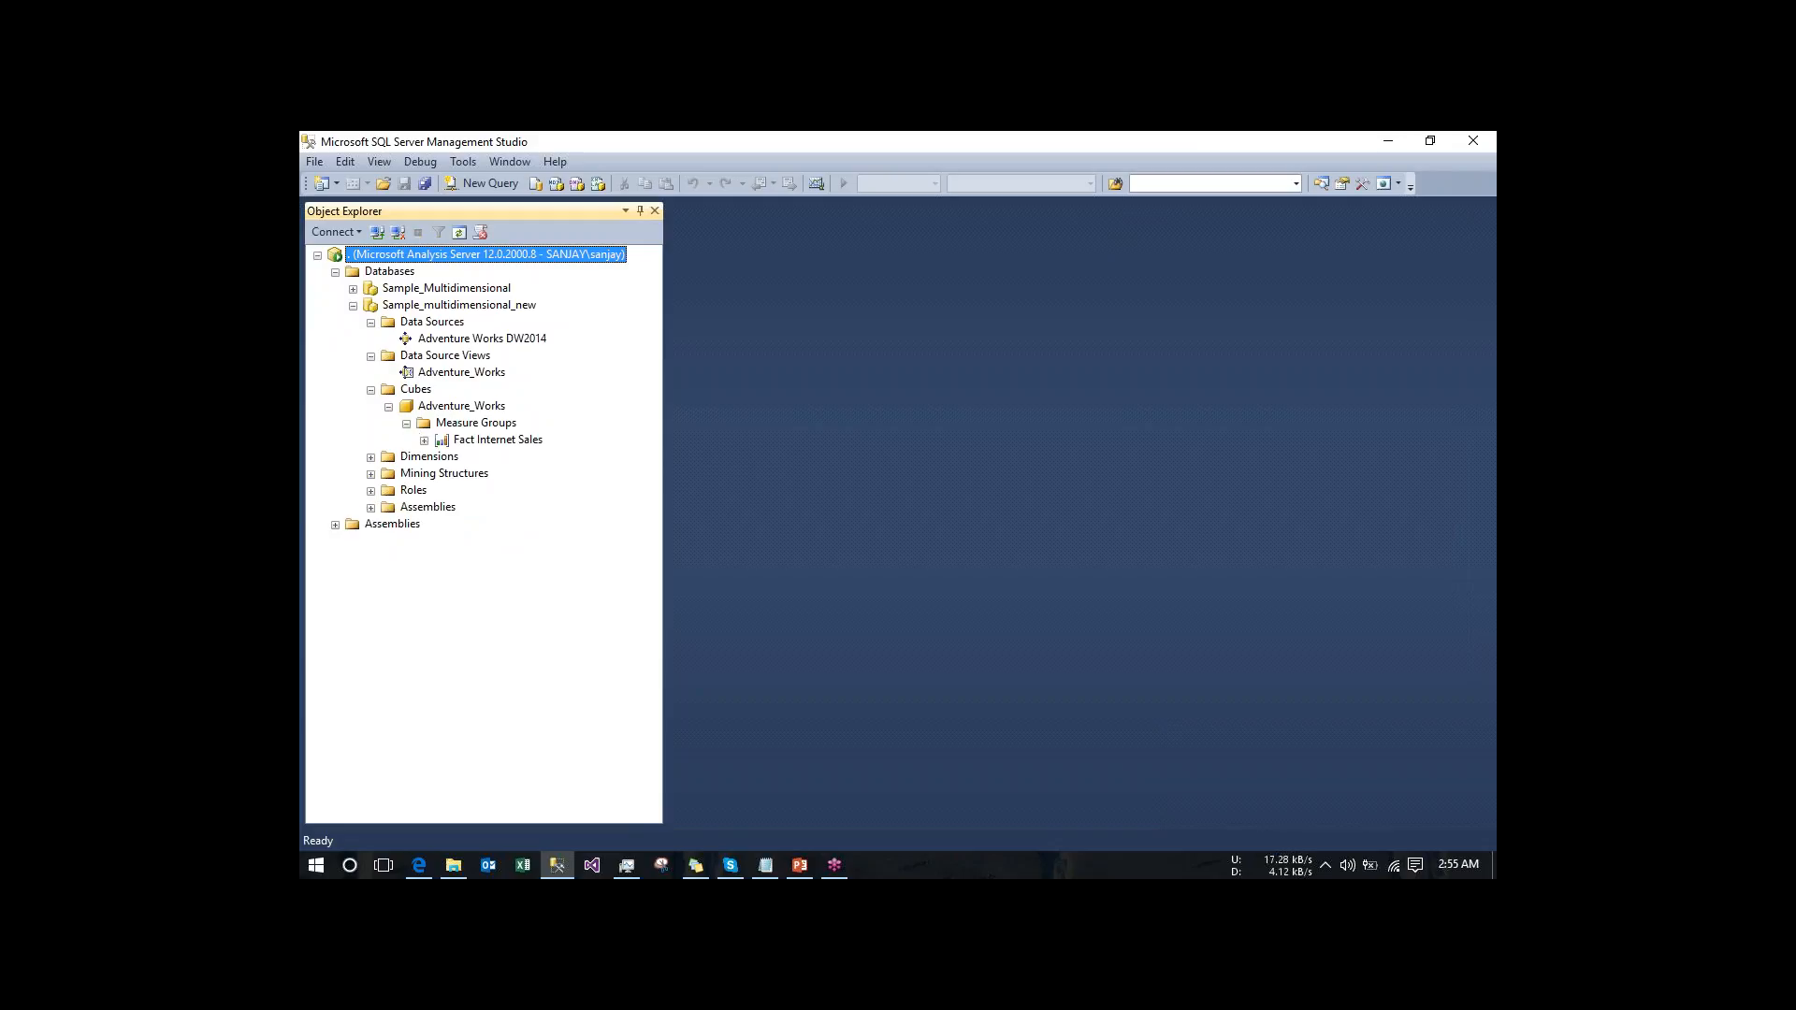
{"action": "left_click", "coordinate": [423, 441]}
{"action": "left_click", "coordinate": [442, 457]}
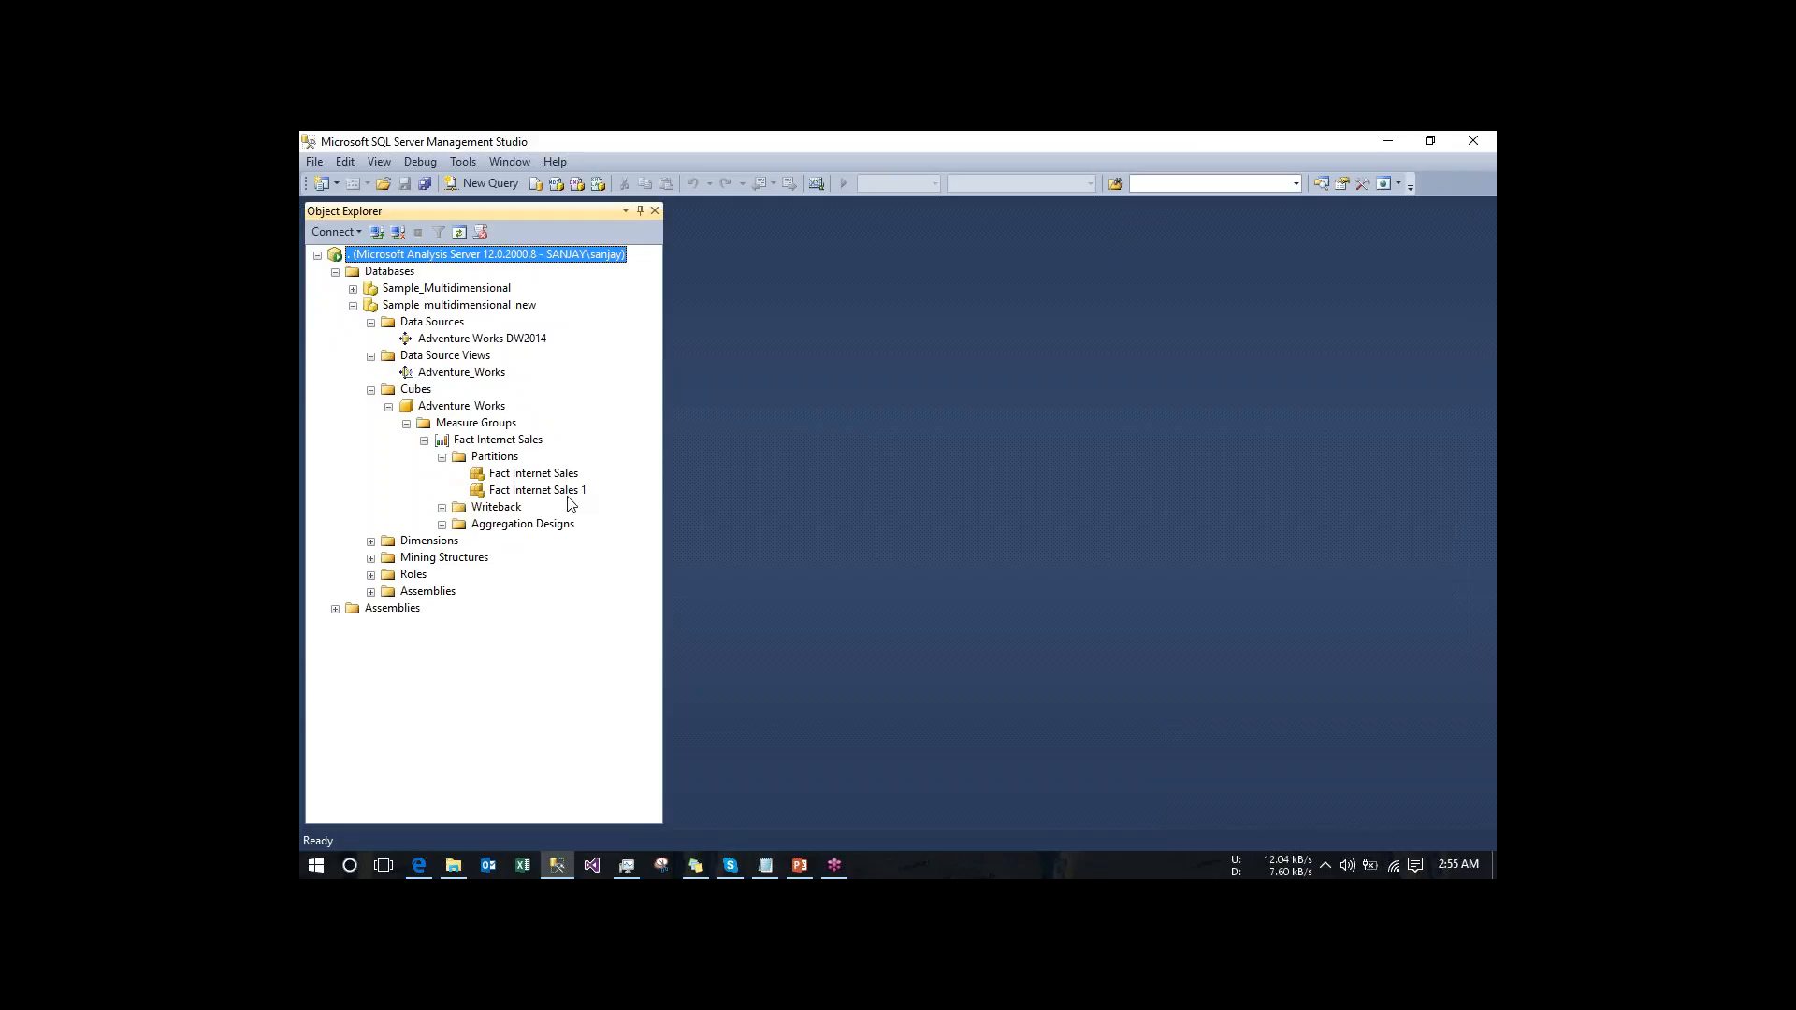
{"action": "left_click", "coordinate": [443, 524]}
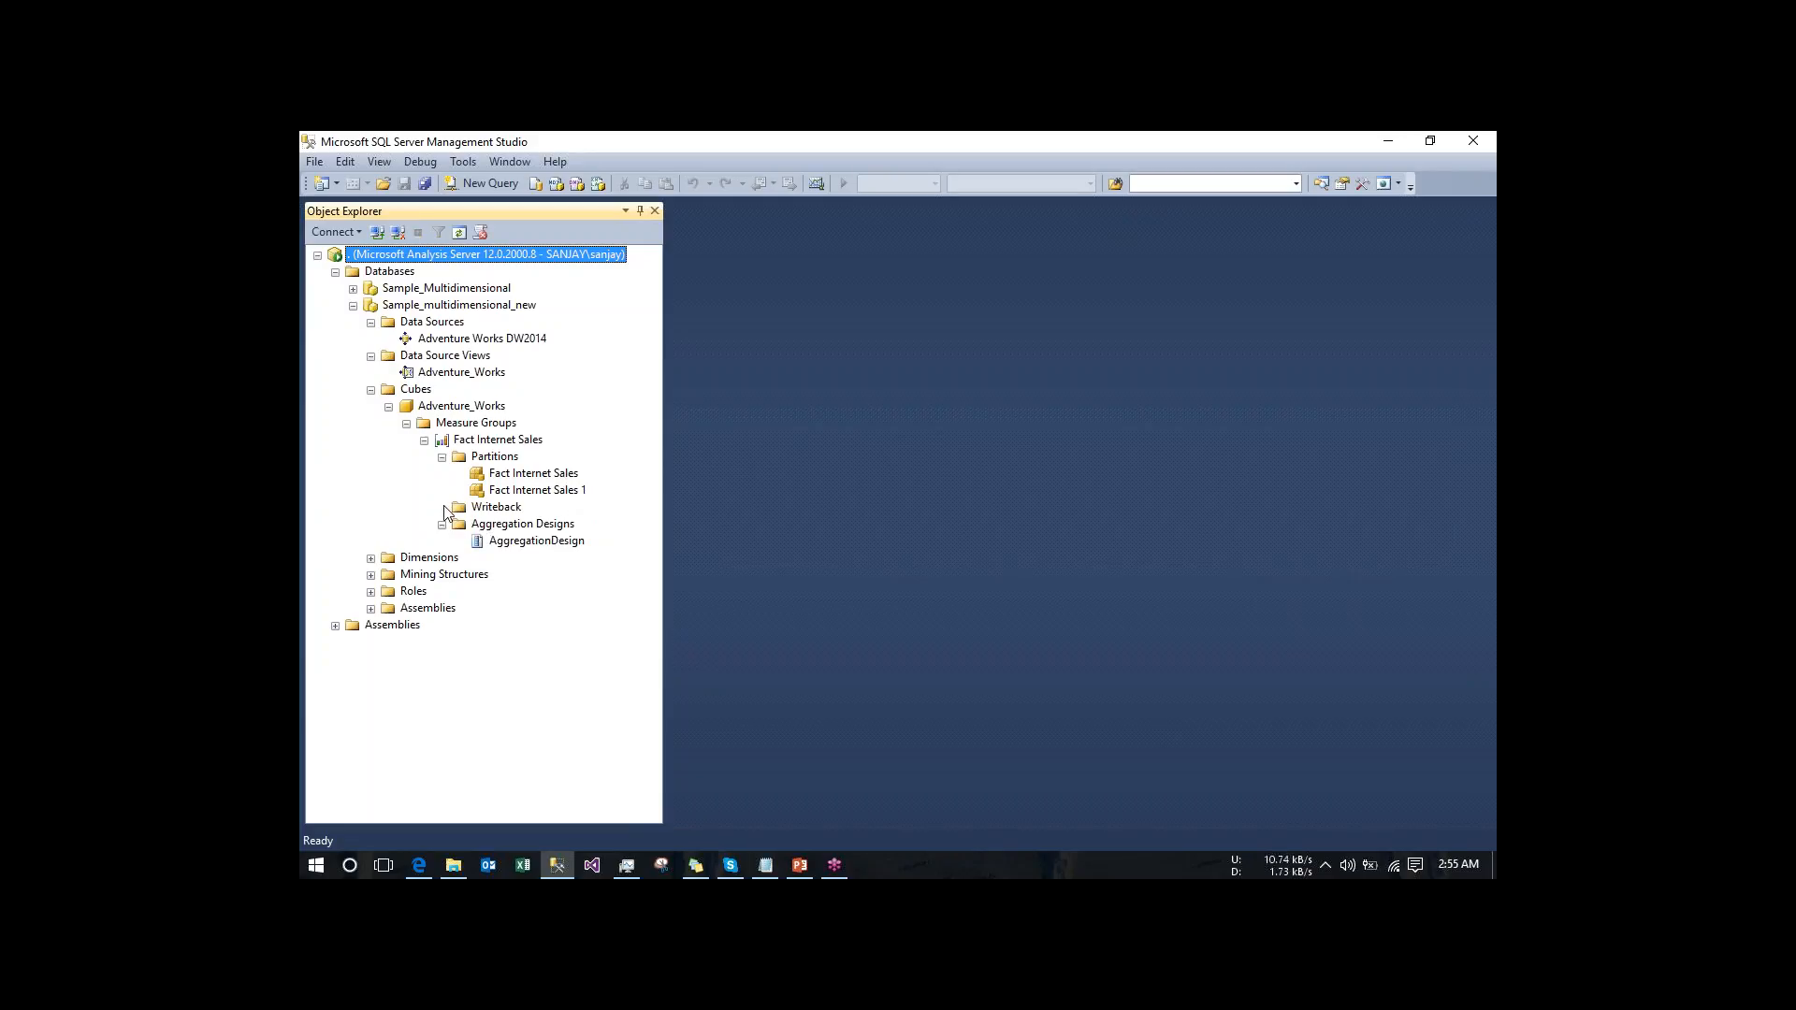
- Examine the dimensions and roles deployed in the Sample_multidimensional_new database
{"action": "left_click", "coordinate": [370, 558]}
{"action": "left_click", "coordinate": [416, 576]}
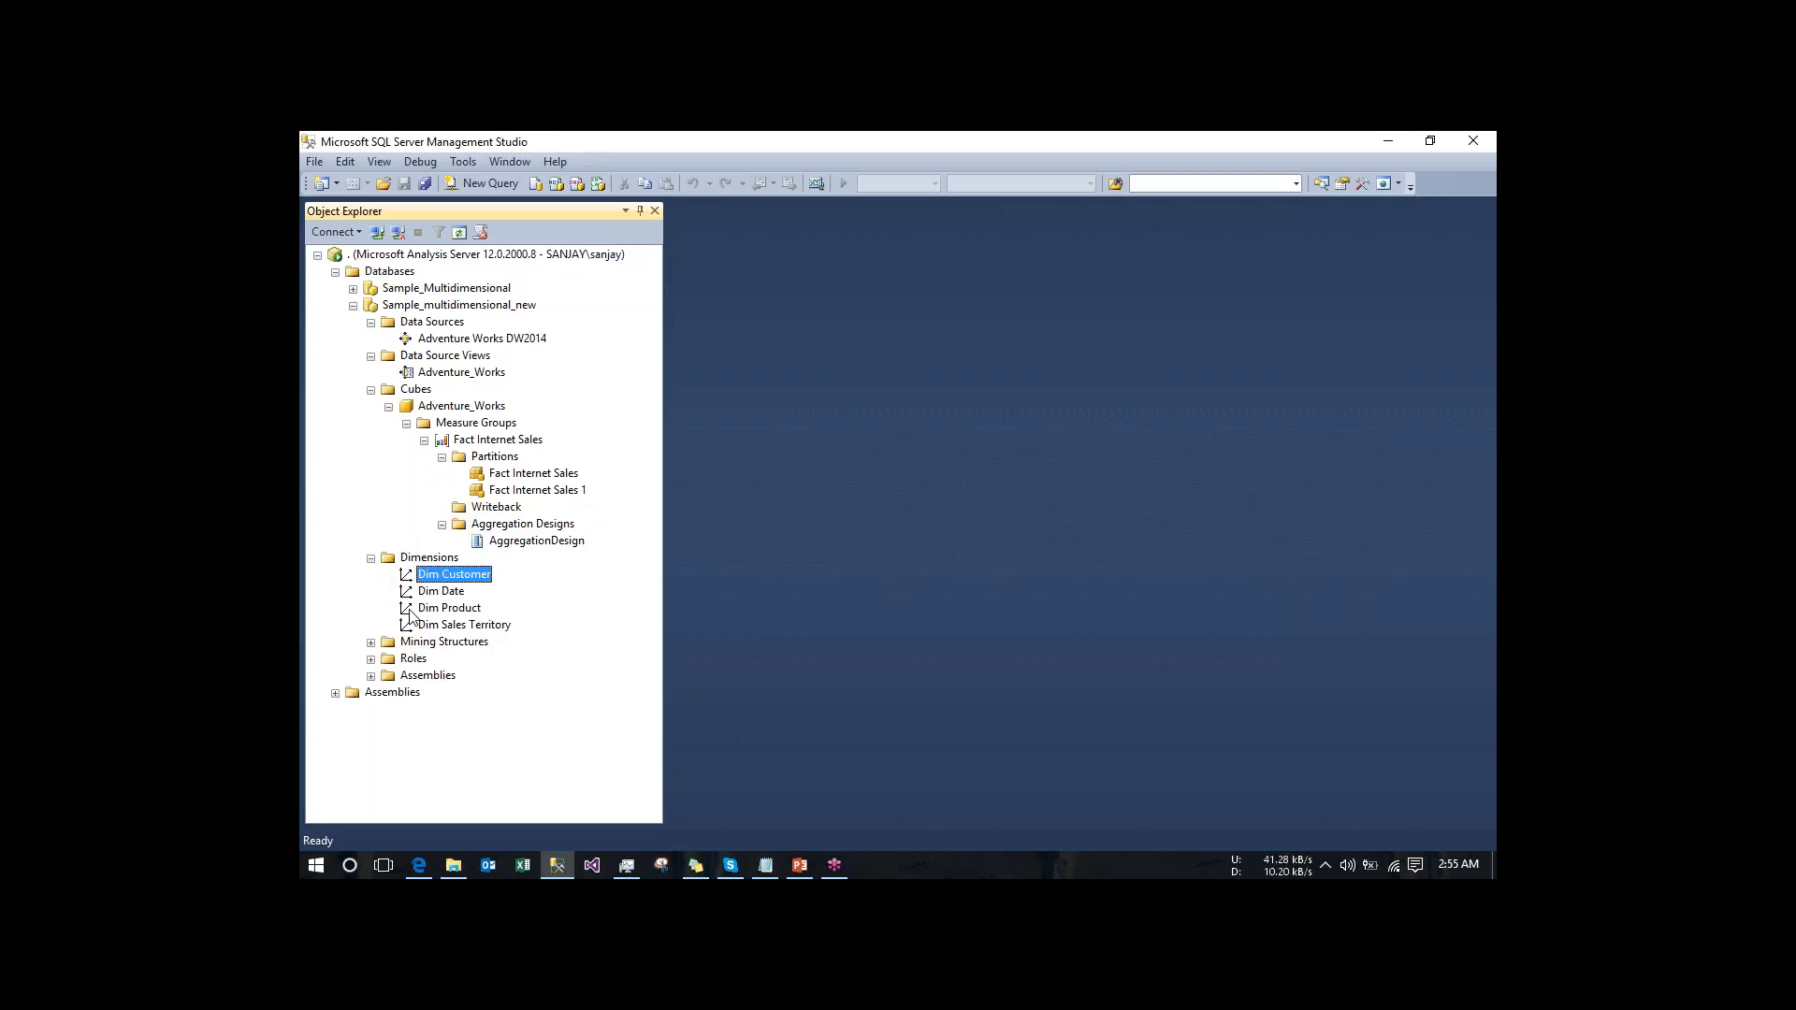
{"action": "left_click", "coordinate": [371, 660]}
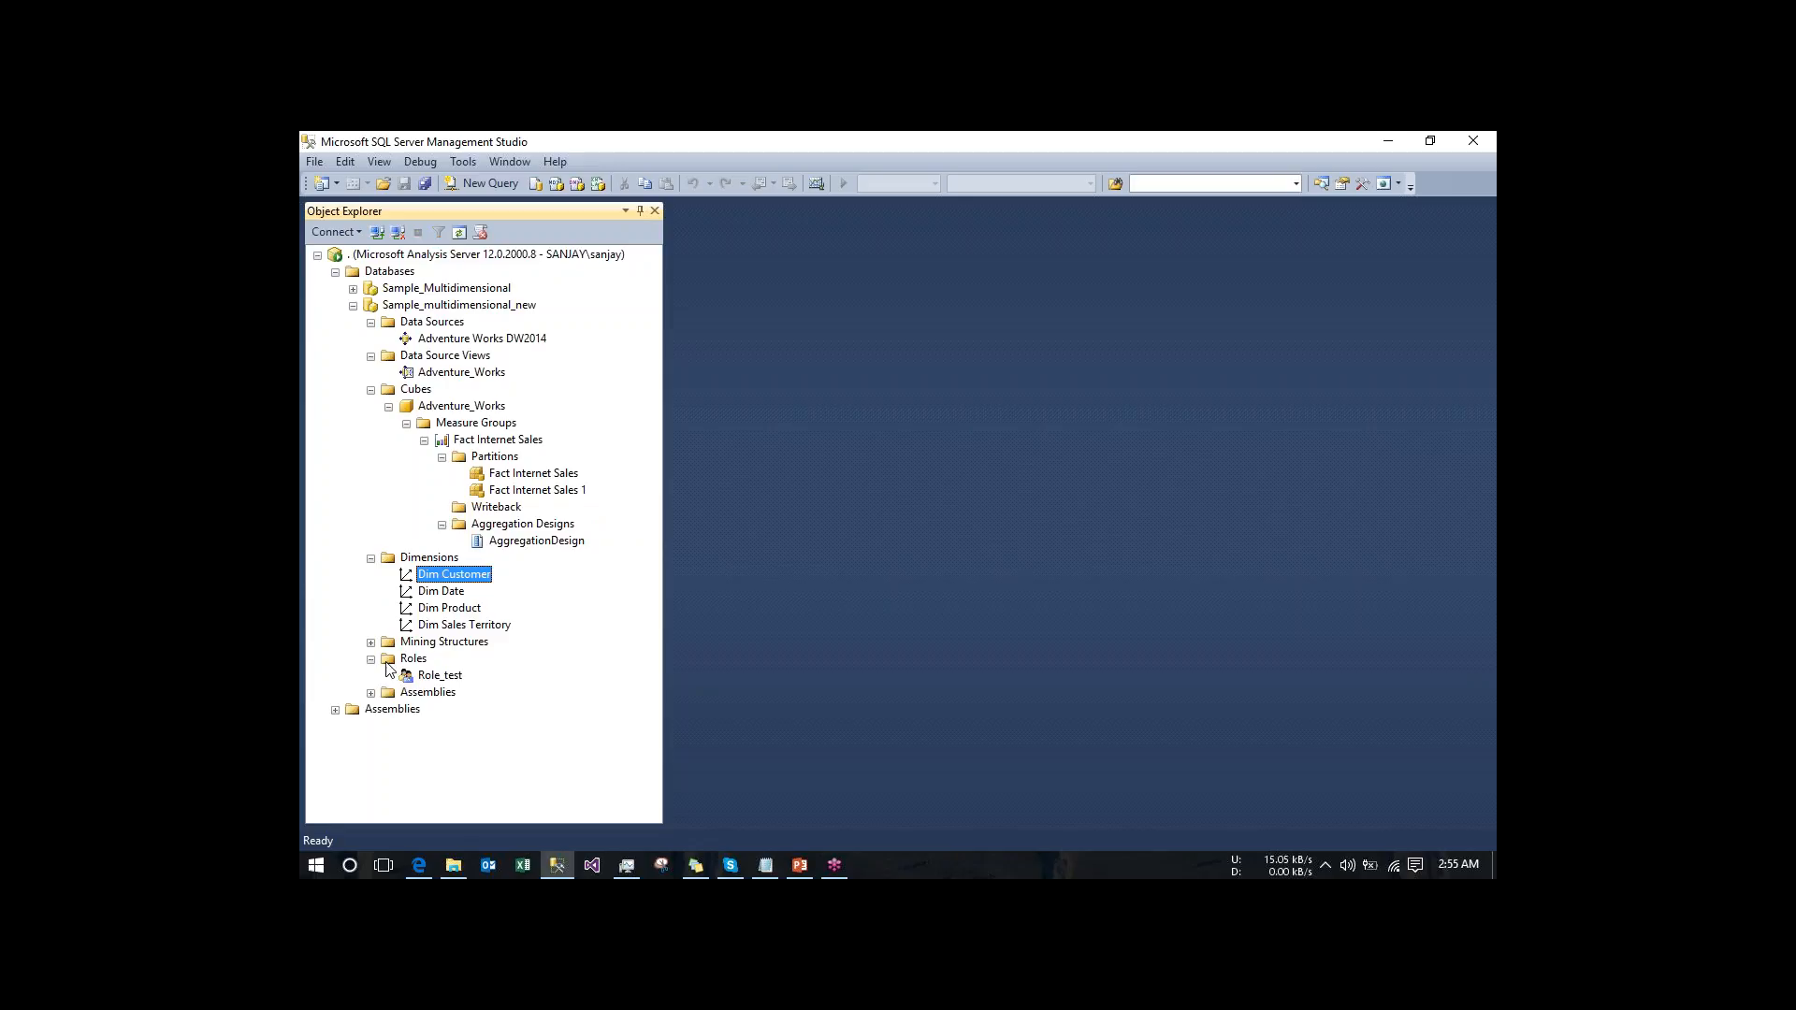
- Review the Role_test role's database permissions, membership and data source access, leaving its properties without saving
{"action": "left_click", "coordinate": [438, 676]}
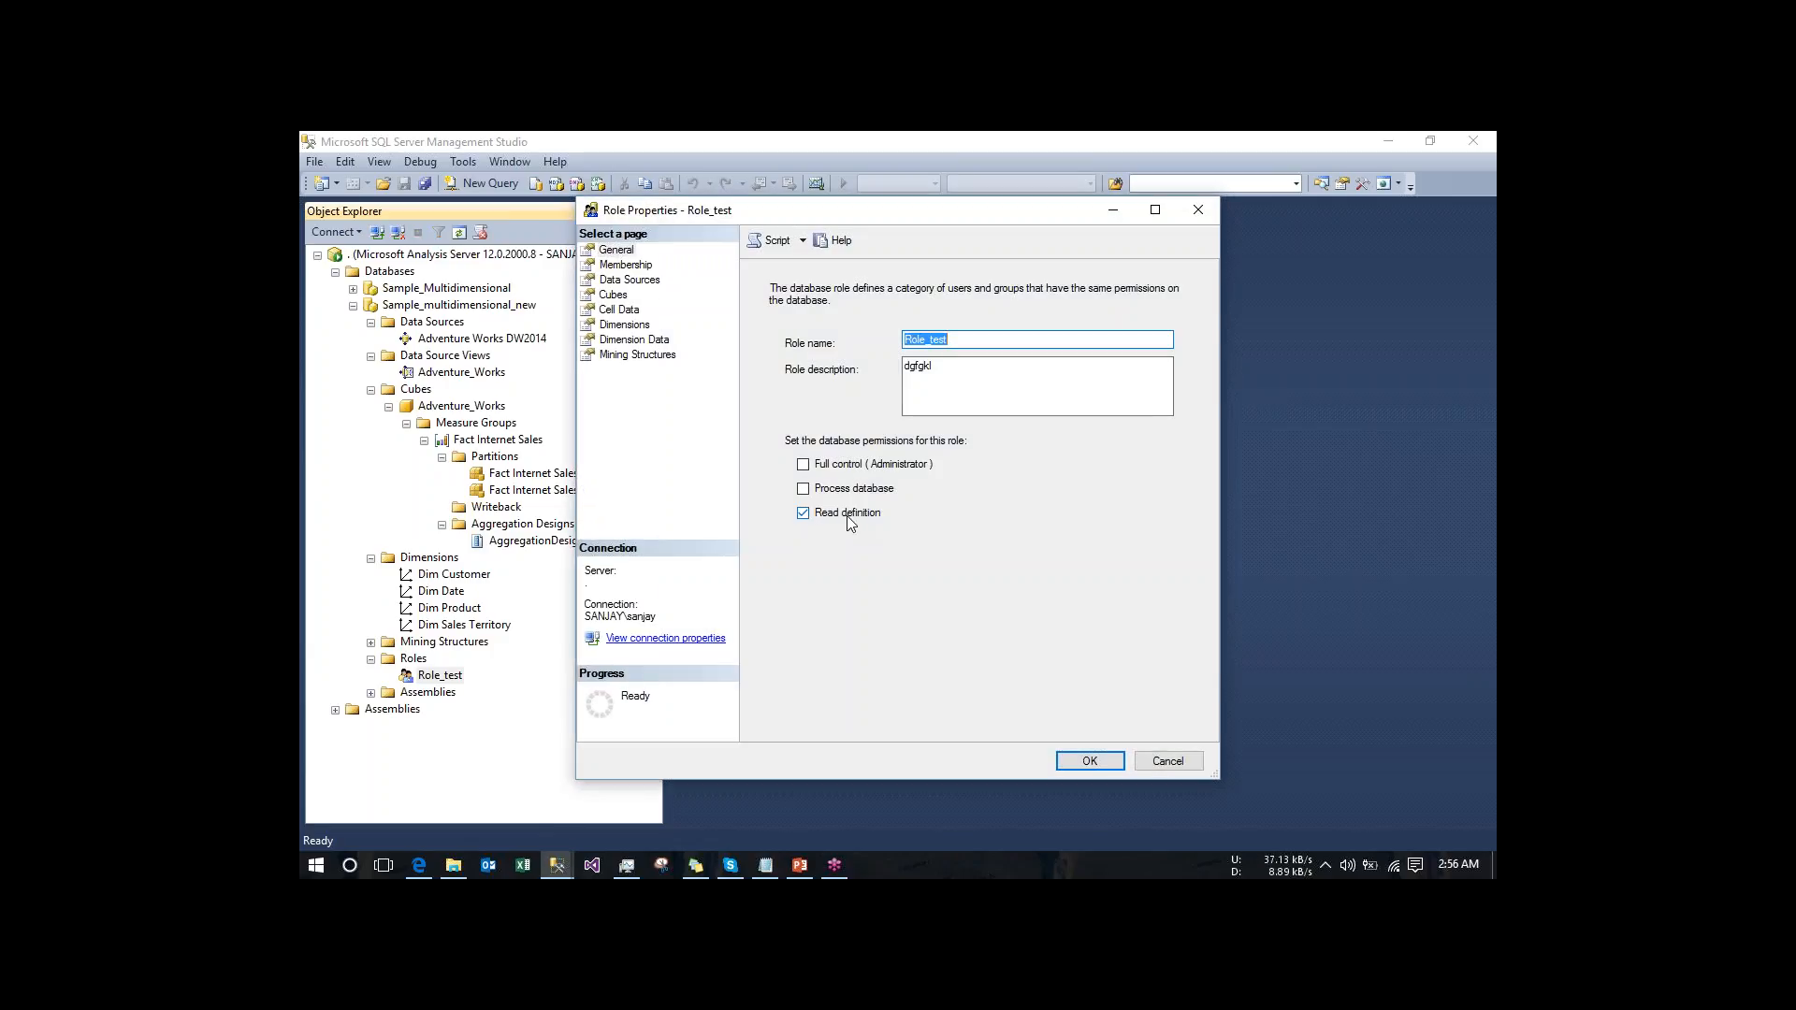
{"action": "left_click", "coordinate": [640, 266]}
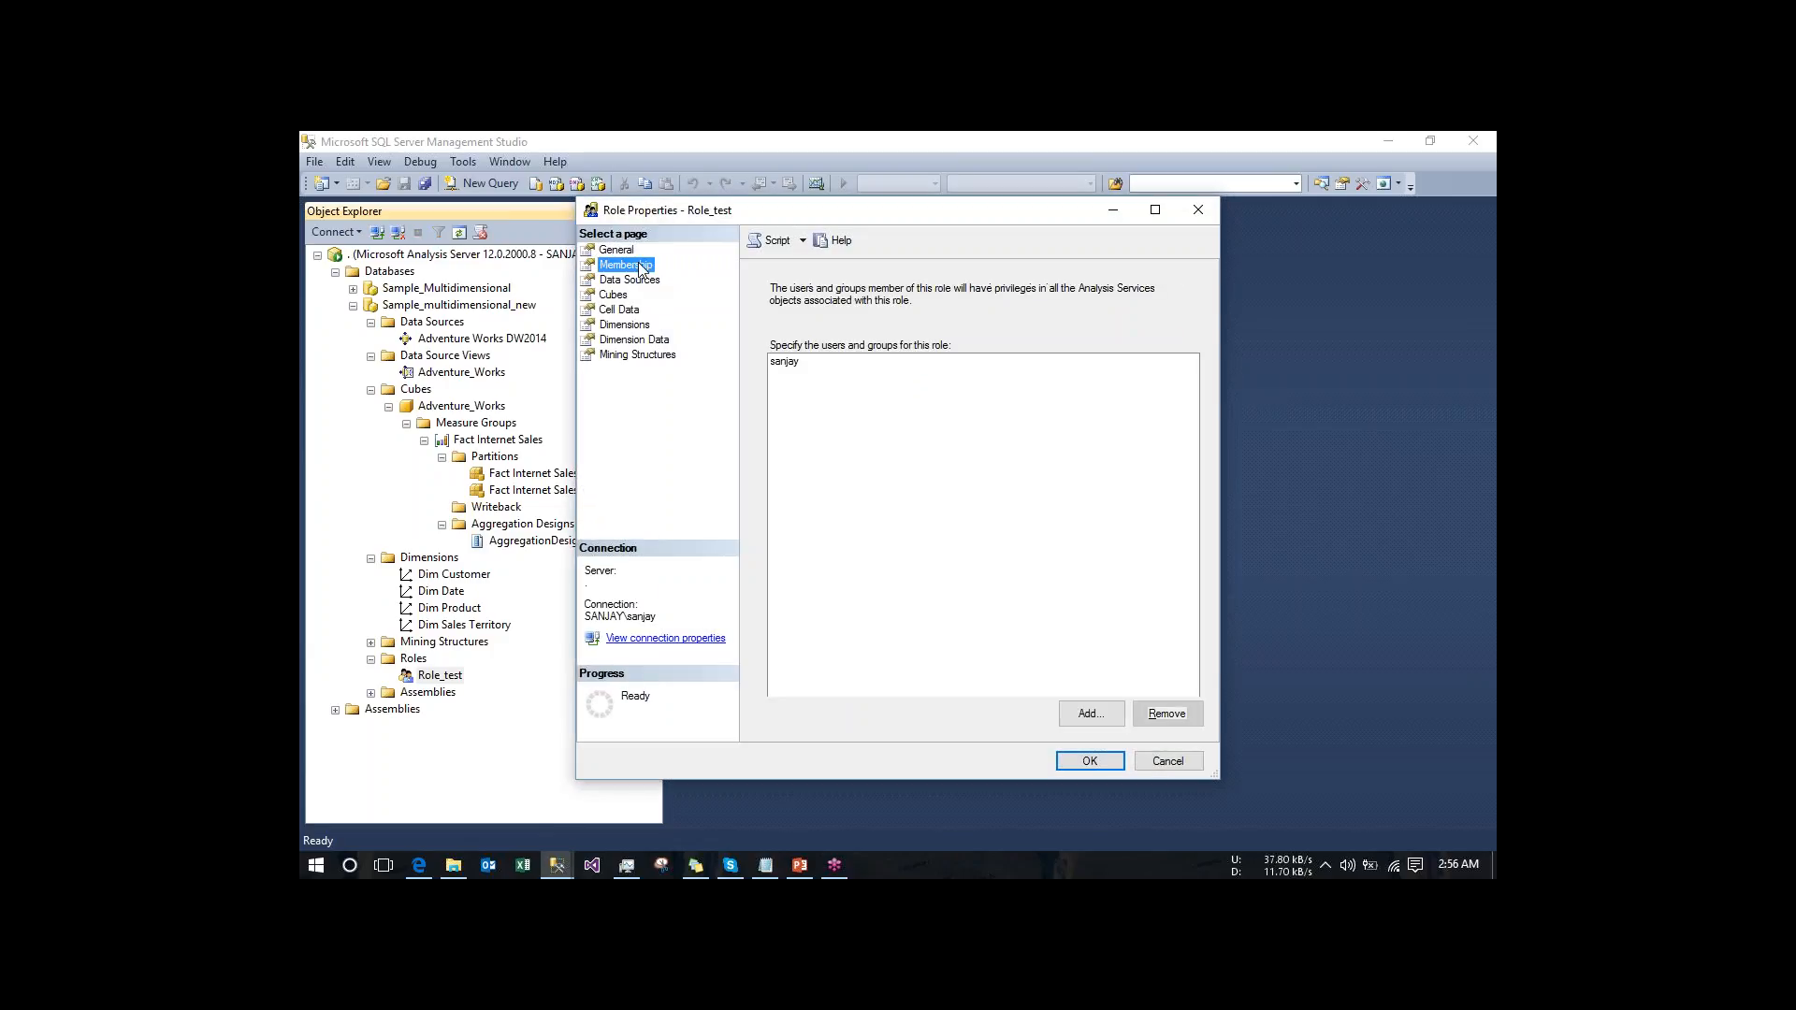
{"action": "left_click", "coordinate": [613, 283]}
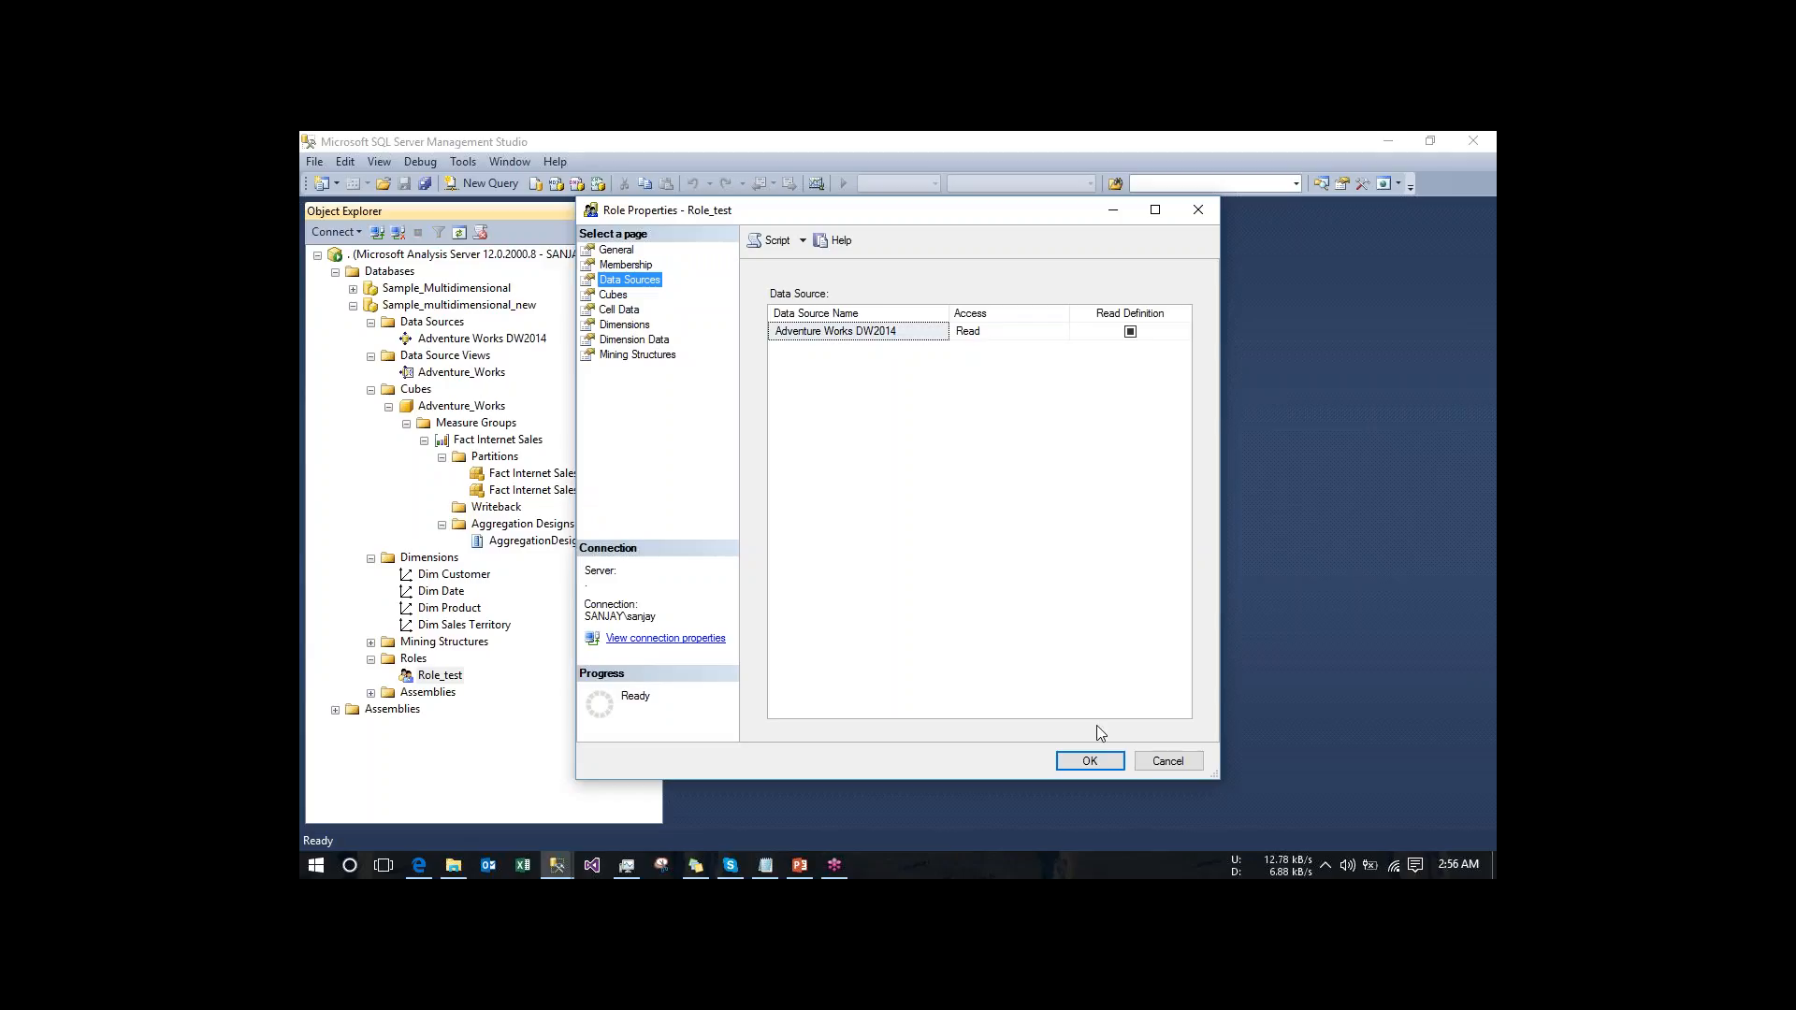
{"action": "left_click", "coordinate": [1186, 765]}
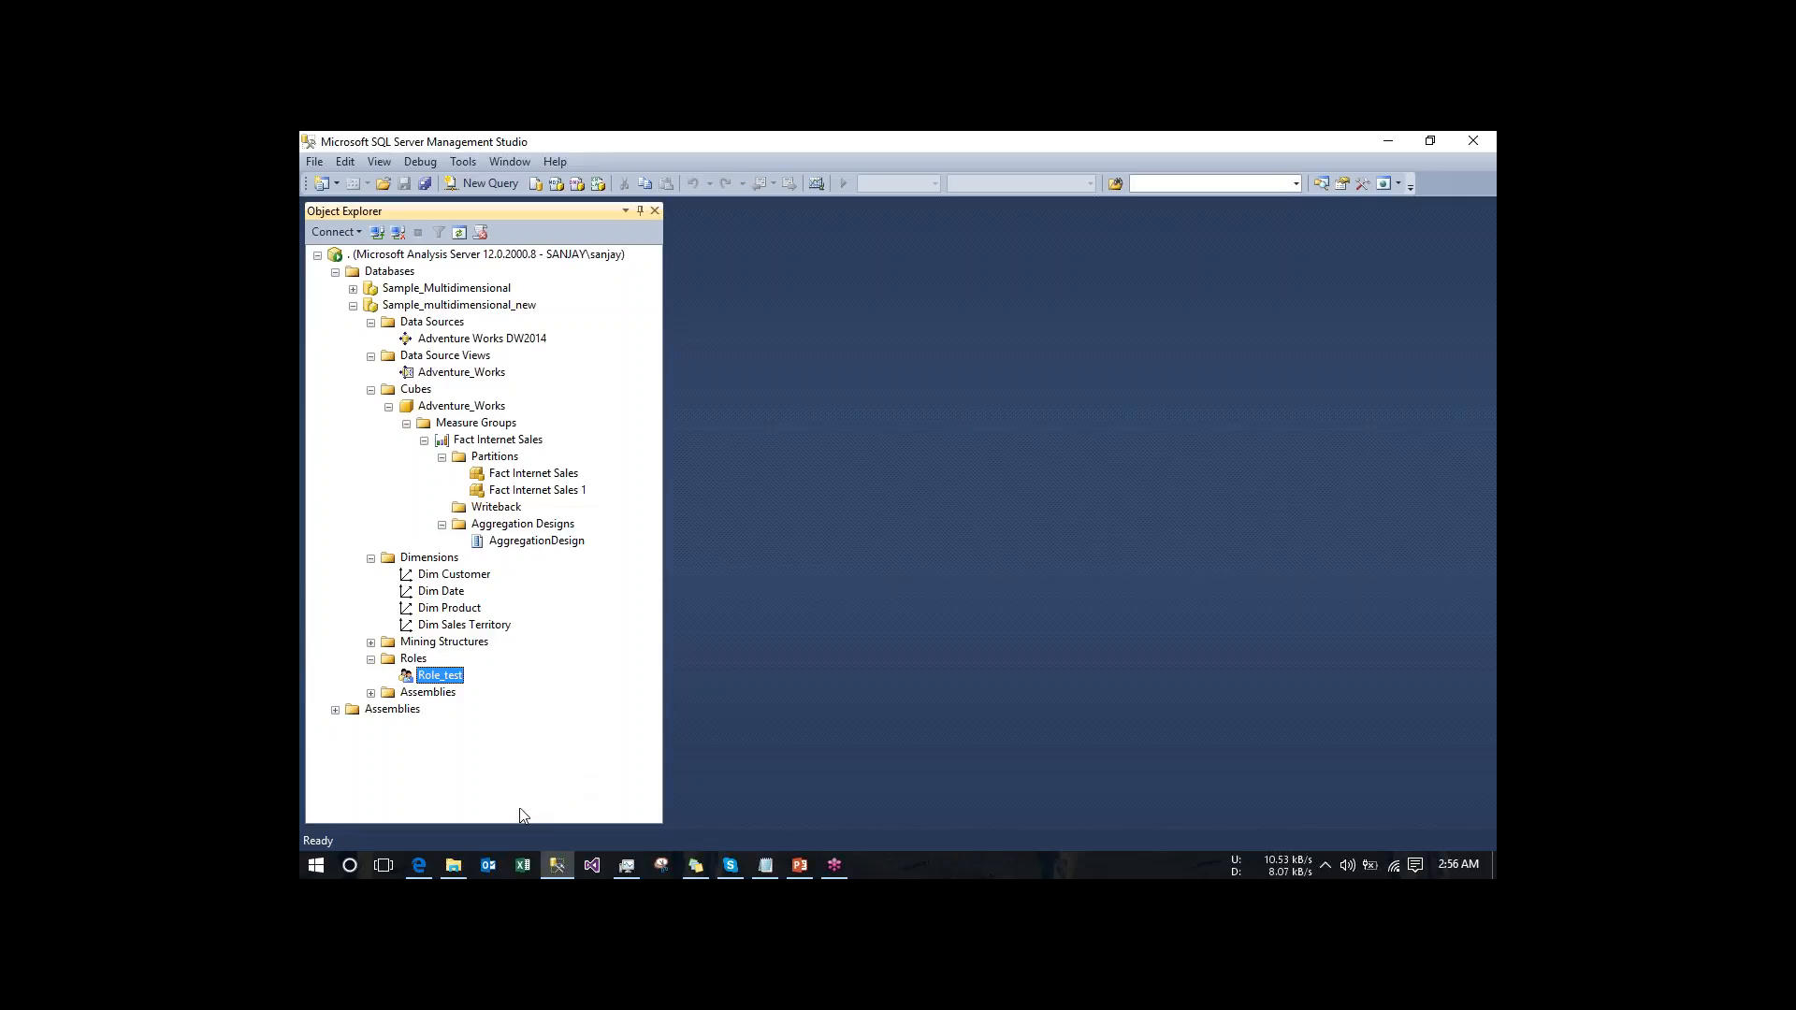
- Switch to Excel and connect a new blank workbook to the local Analysis Services server "." using Windows Authentication
{"action": "left_click", "coordinate": [522, 872]}
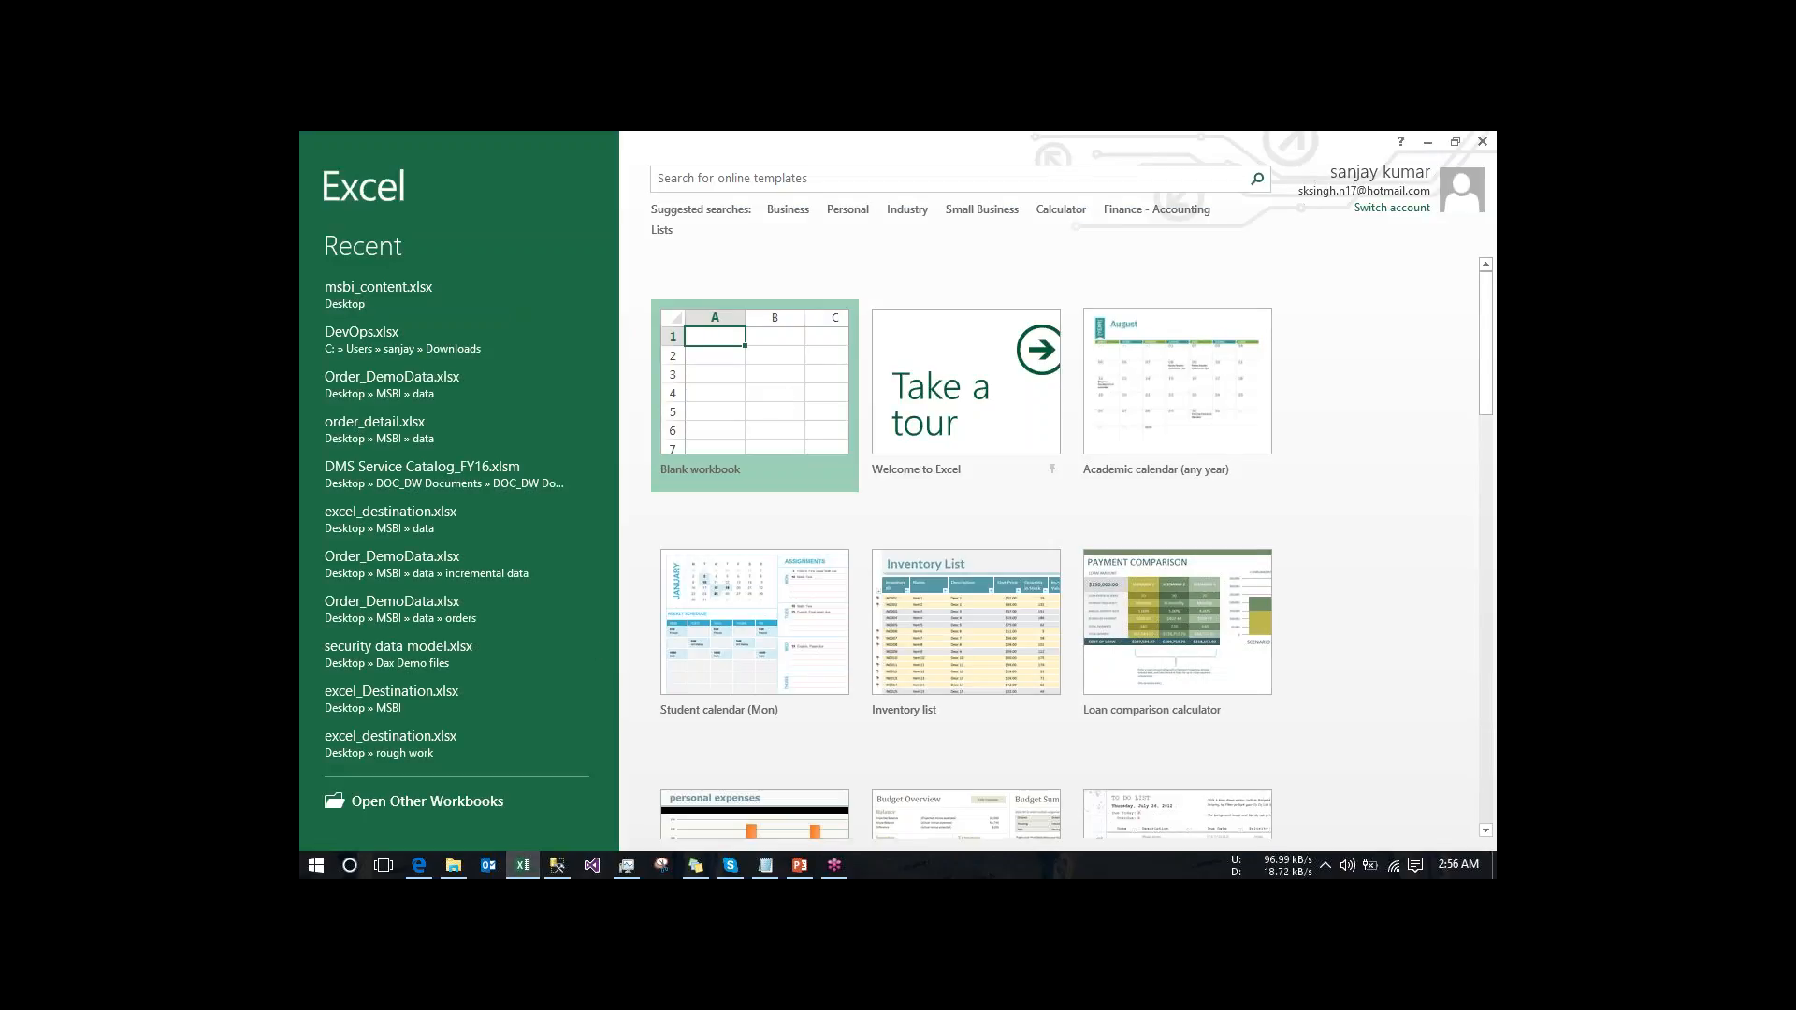
{"action": "left_click", "coordinate": [784, 397]}
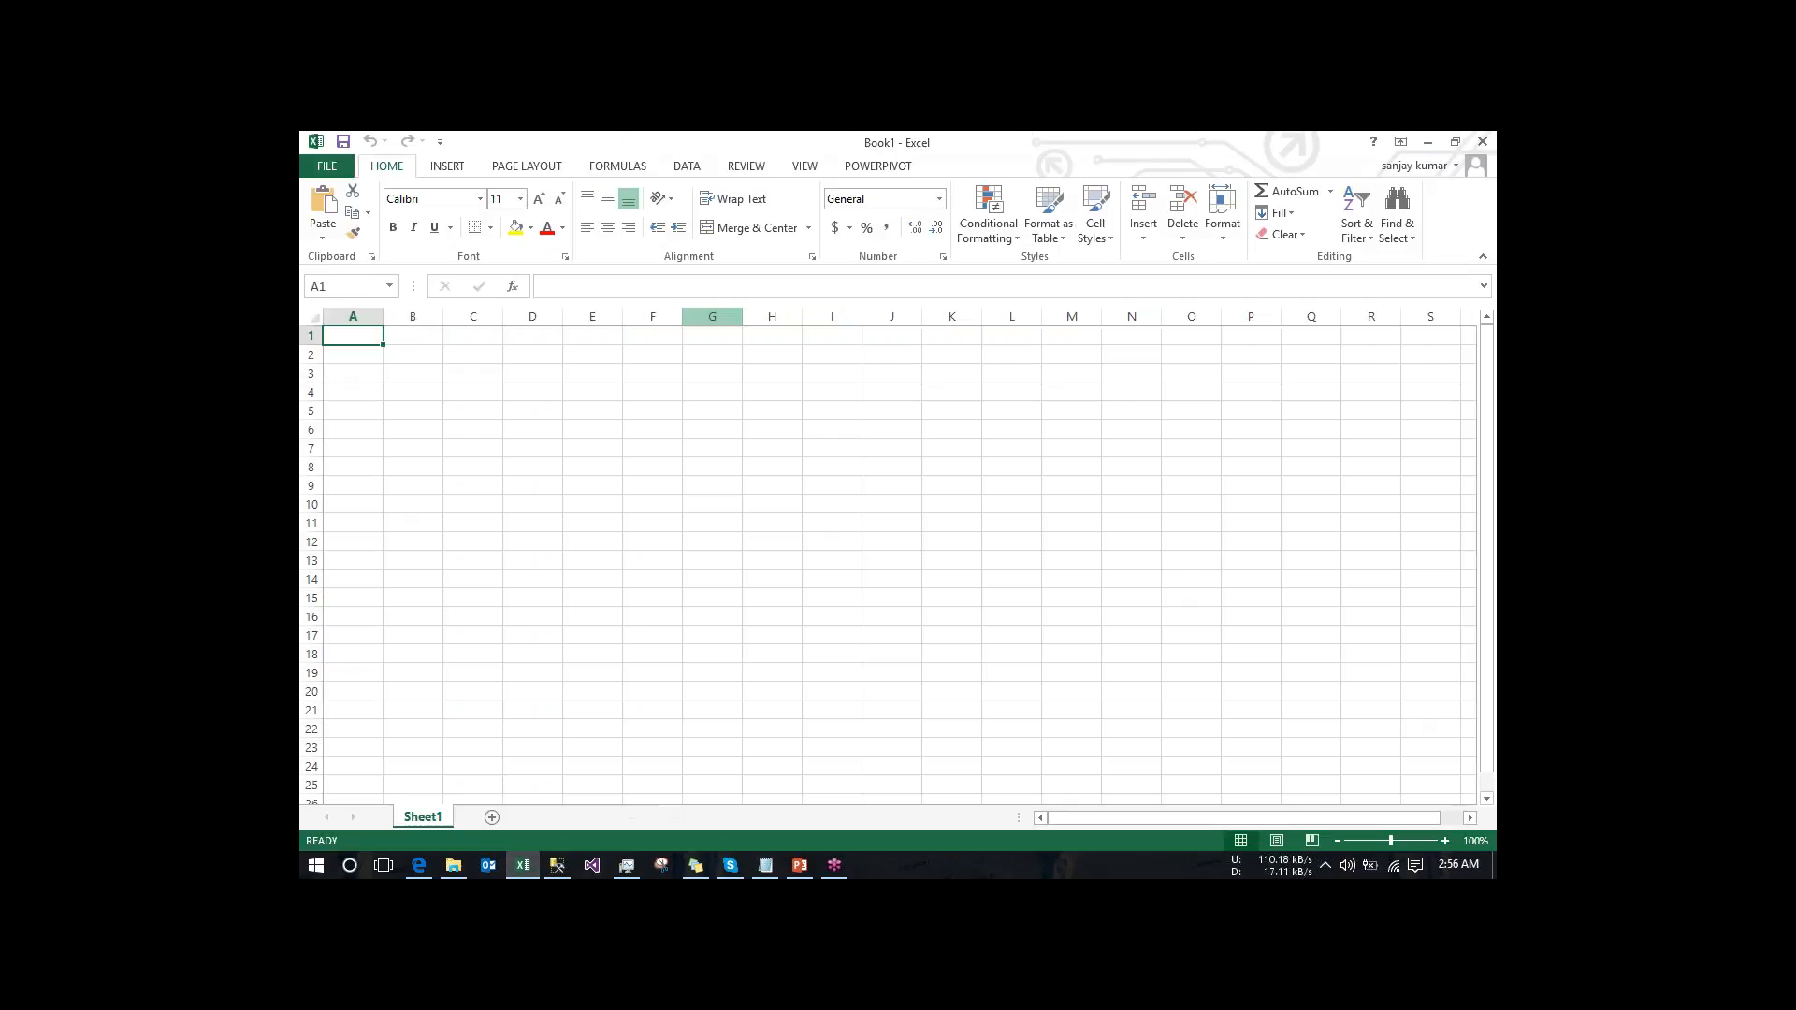
{"action": "left_click", "coordinate": [687, 168]}
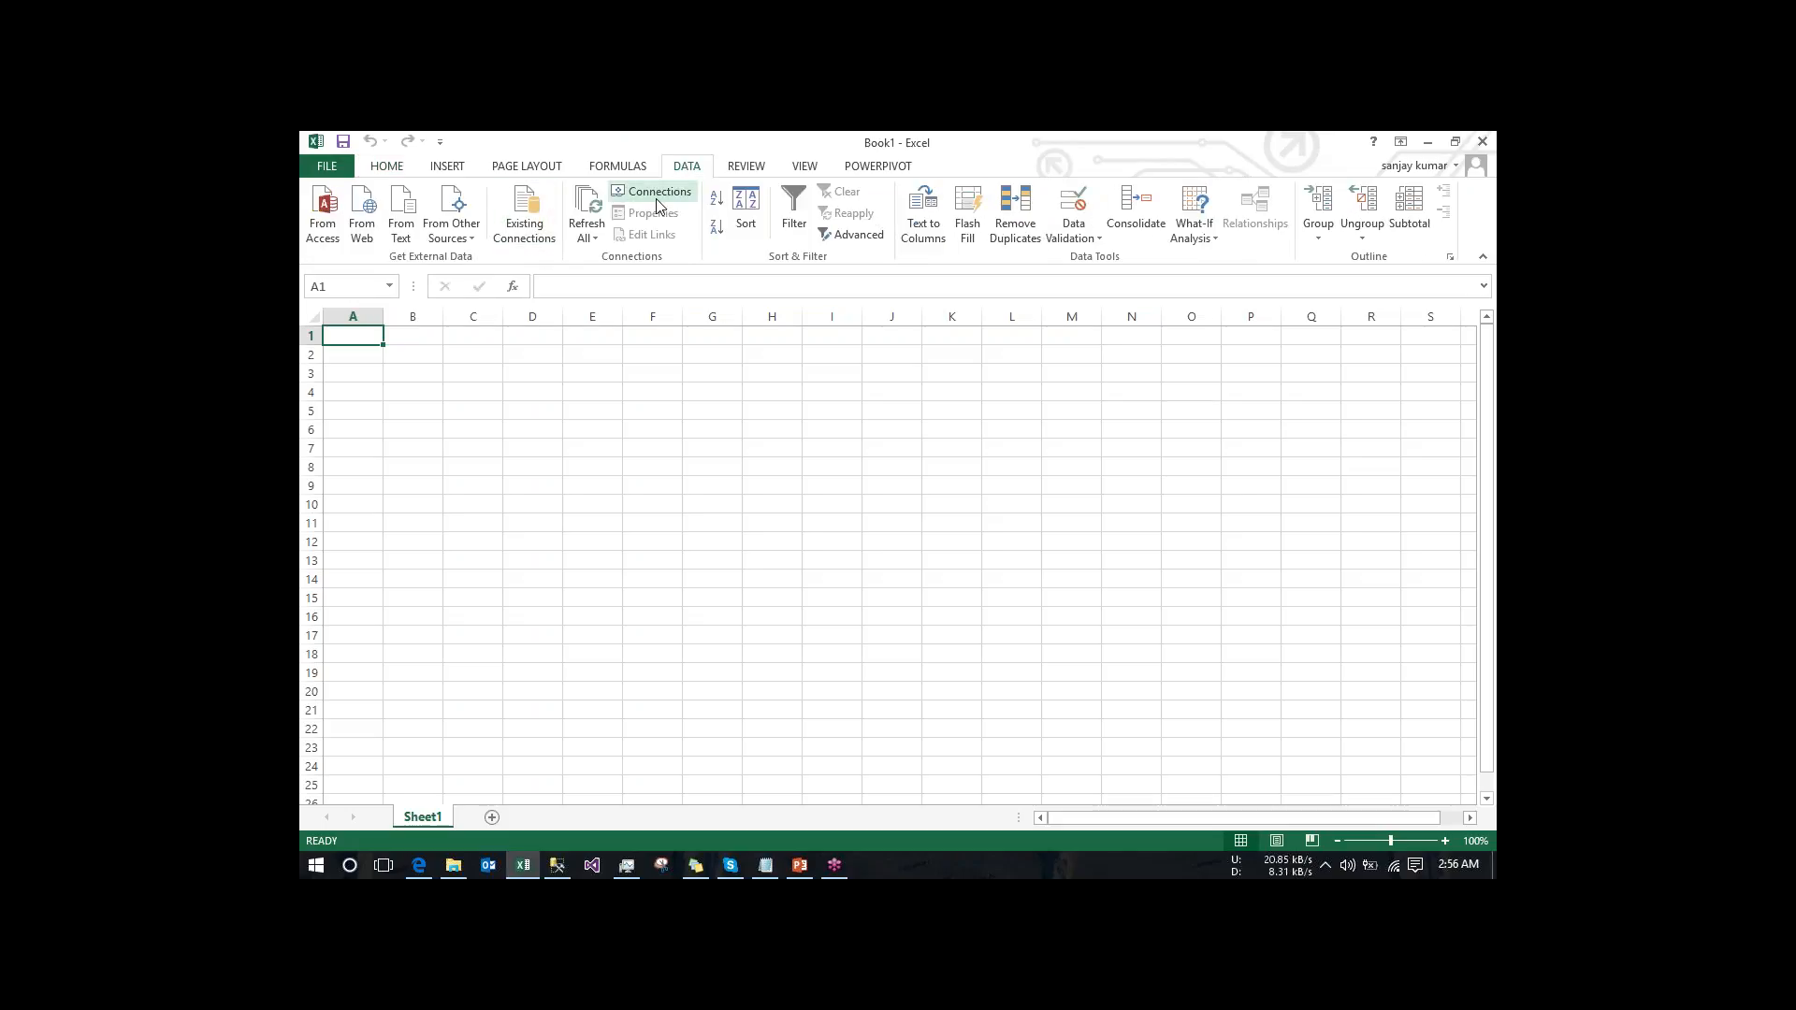
{"action": "left_click", "coordinate": [464, 241]}
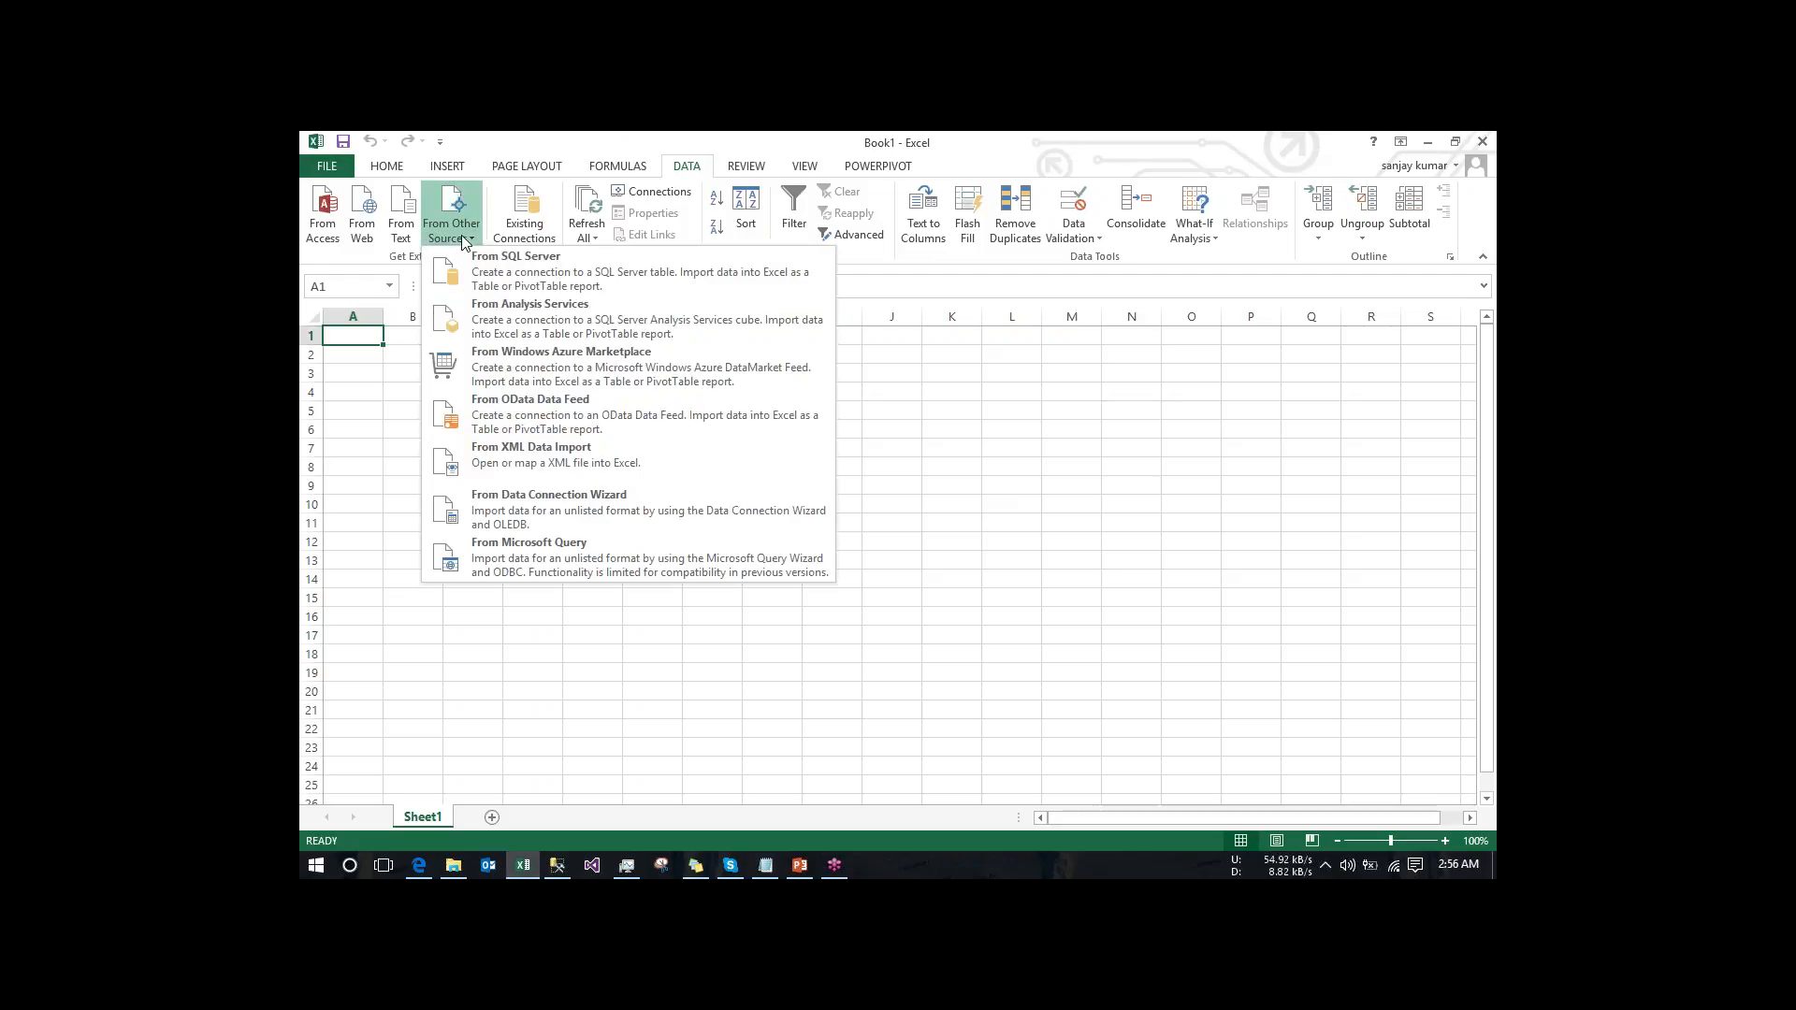
{"action": "left_click", "coordinate": [547, 322]}
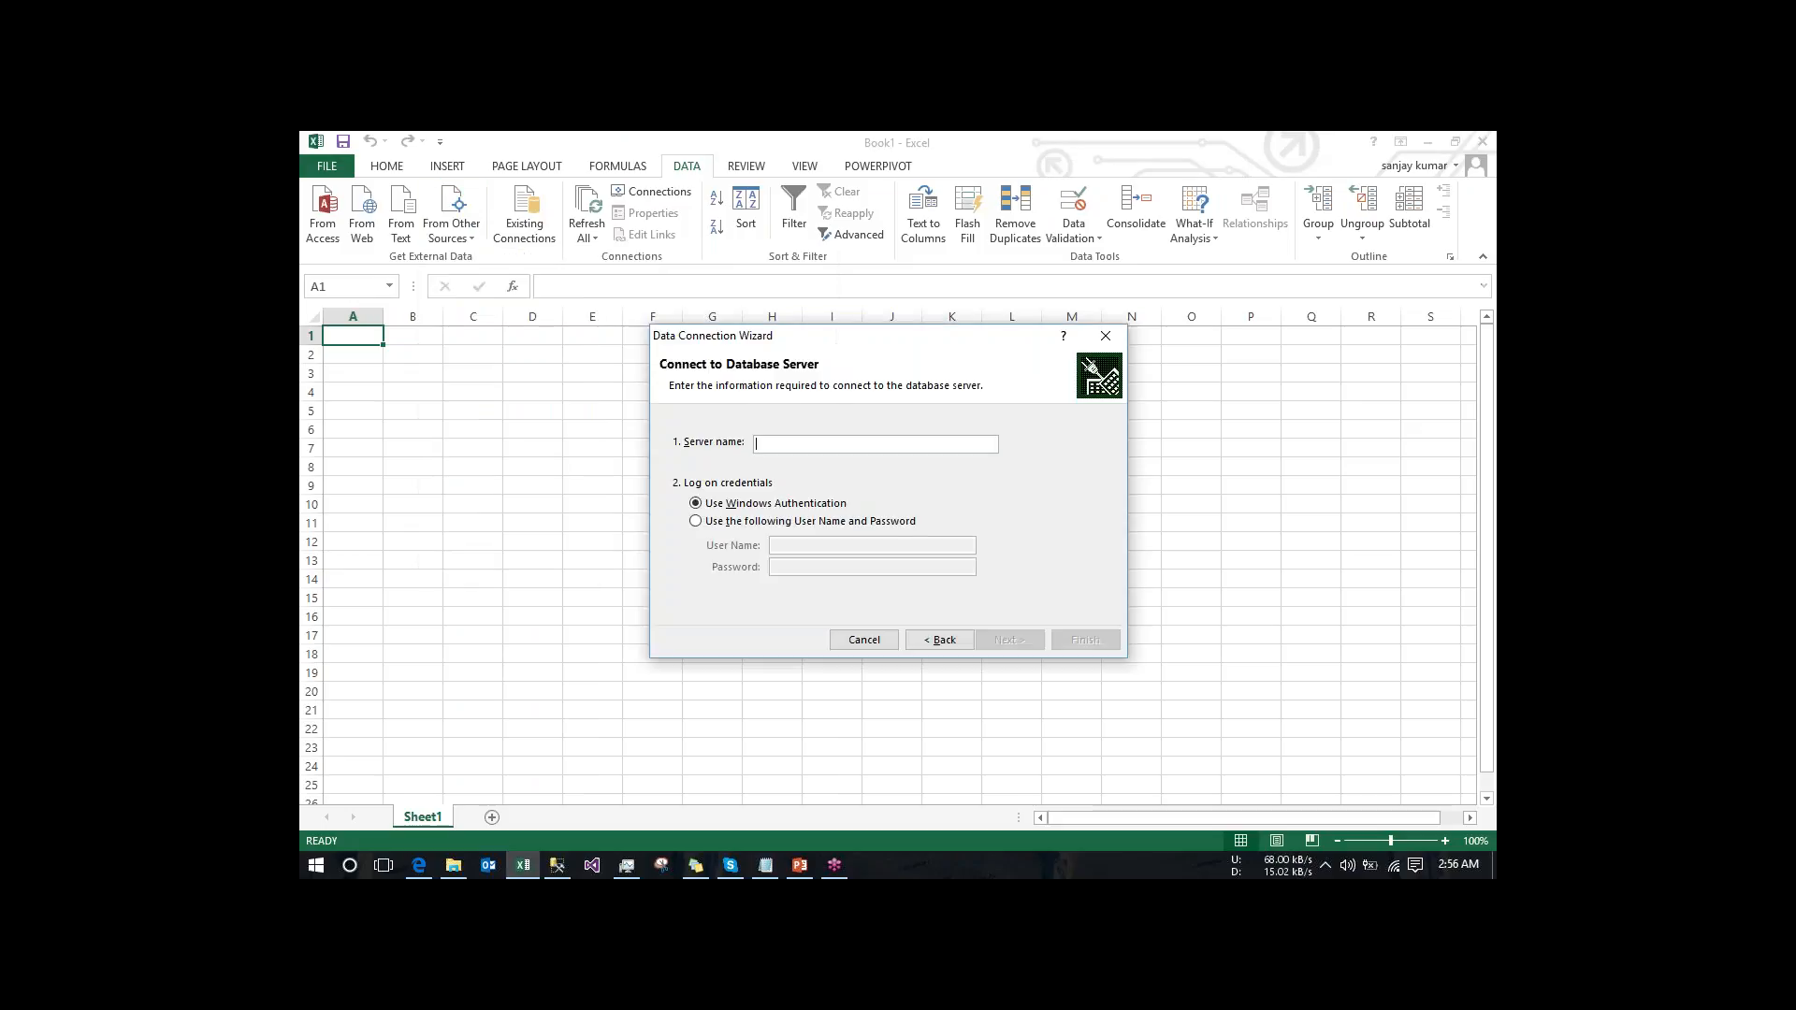
{"action": "type", "text": "."}
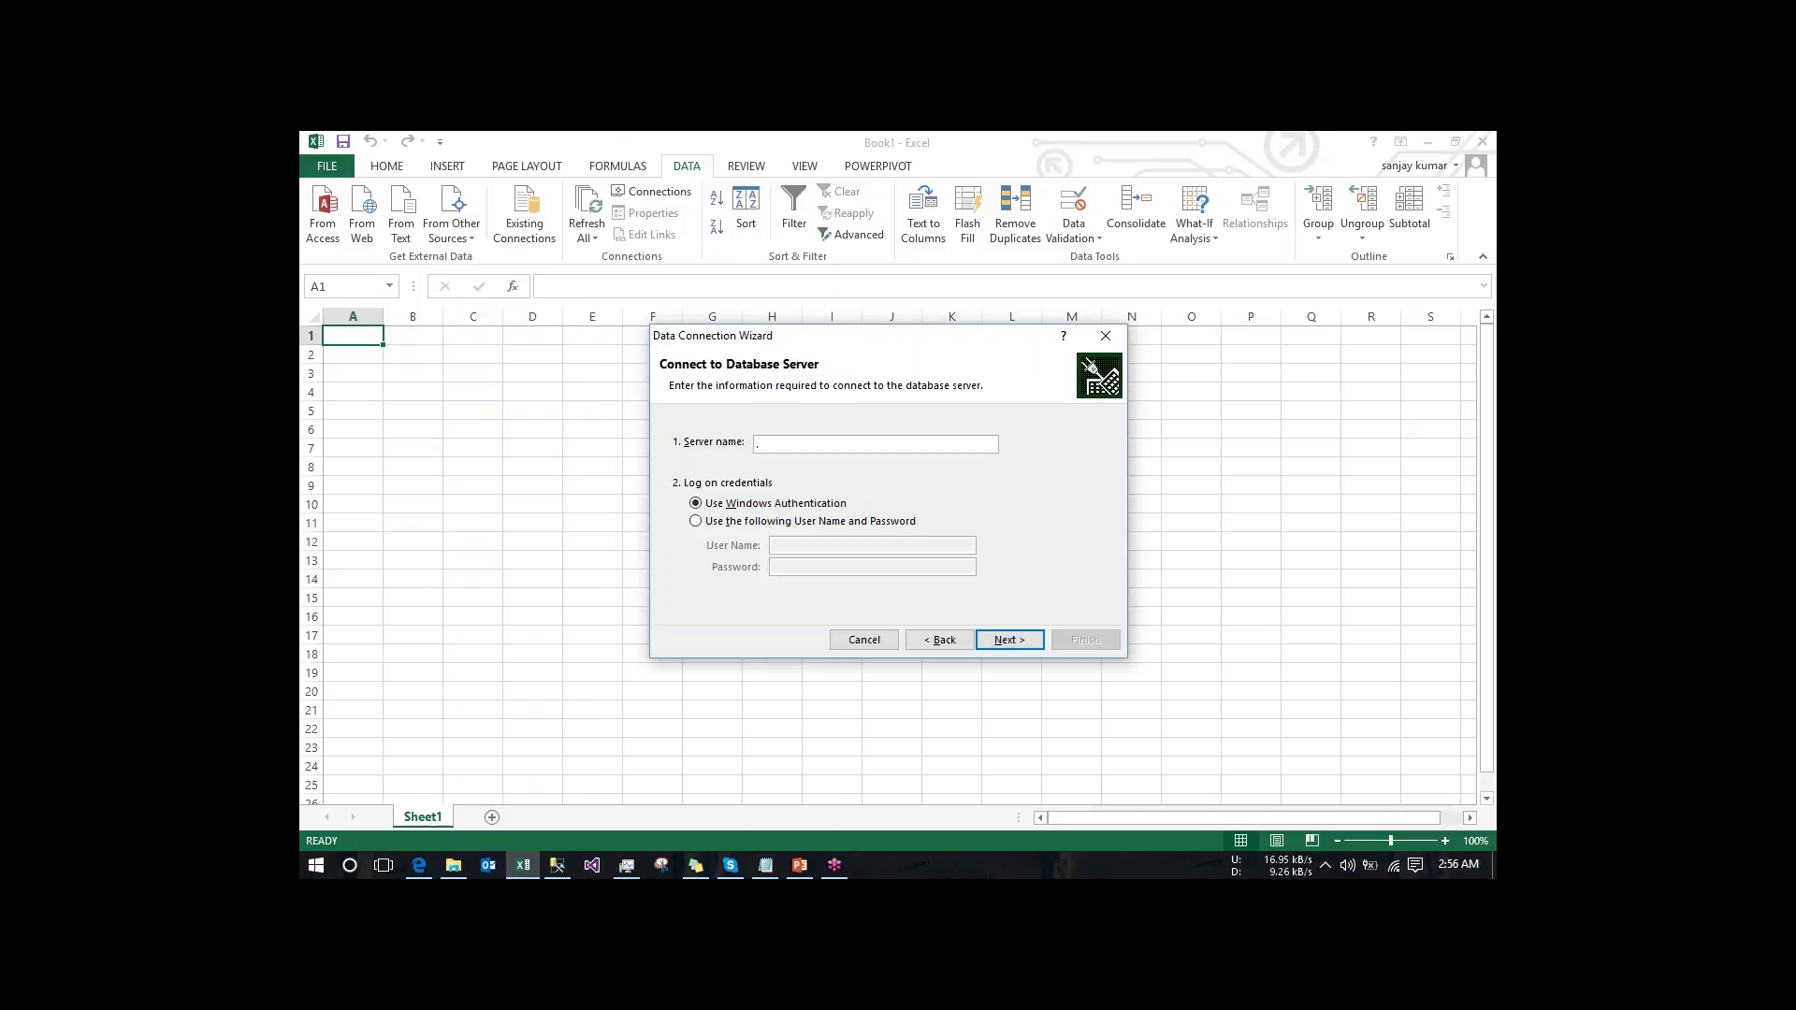
{"action": "left_click", "coordinate": [1019, 641]}
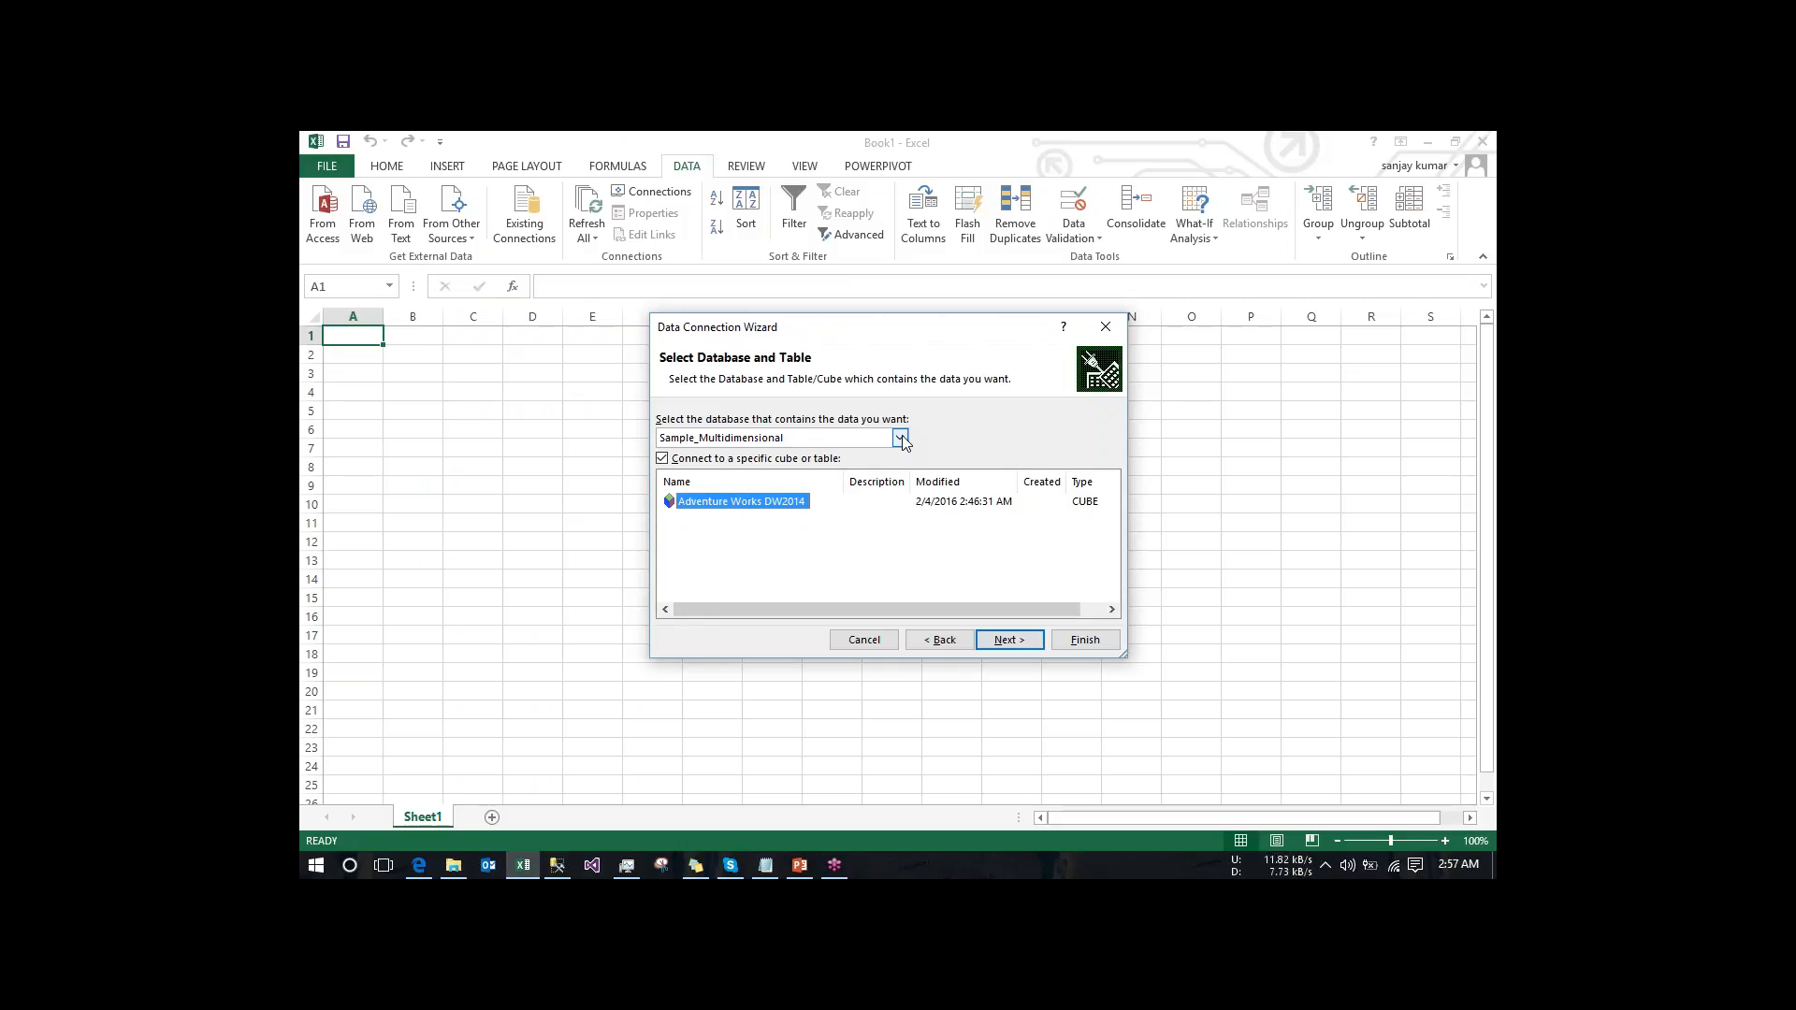
- Check the Analysis Services database names in SQL Server Management Studio, and return to Excel's Data Connection Wizard
{"action": "left_click", "coordinate": [557, 866]}
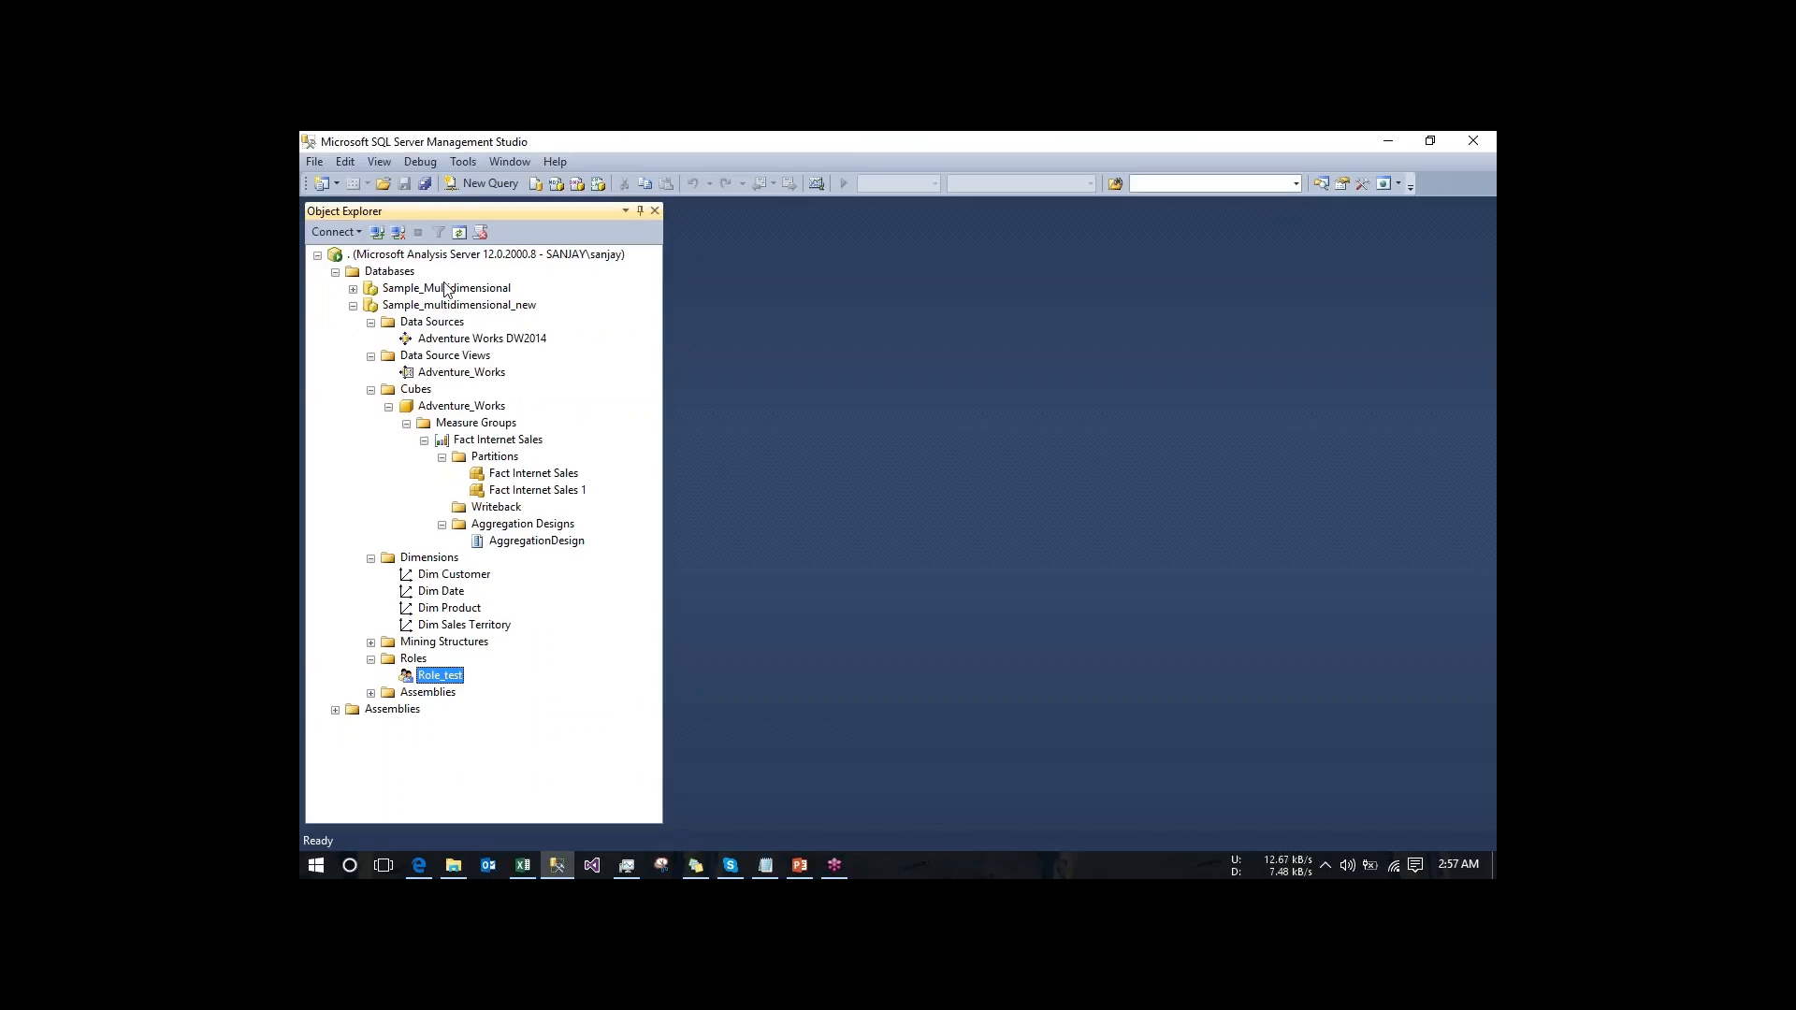
{"action": "left_click", "coordinate": [354, 306]}
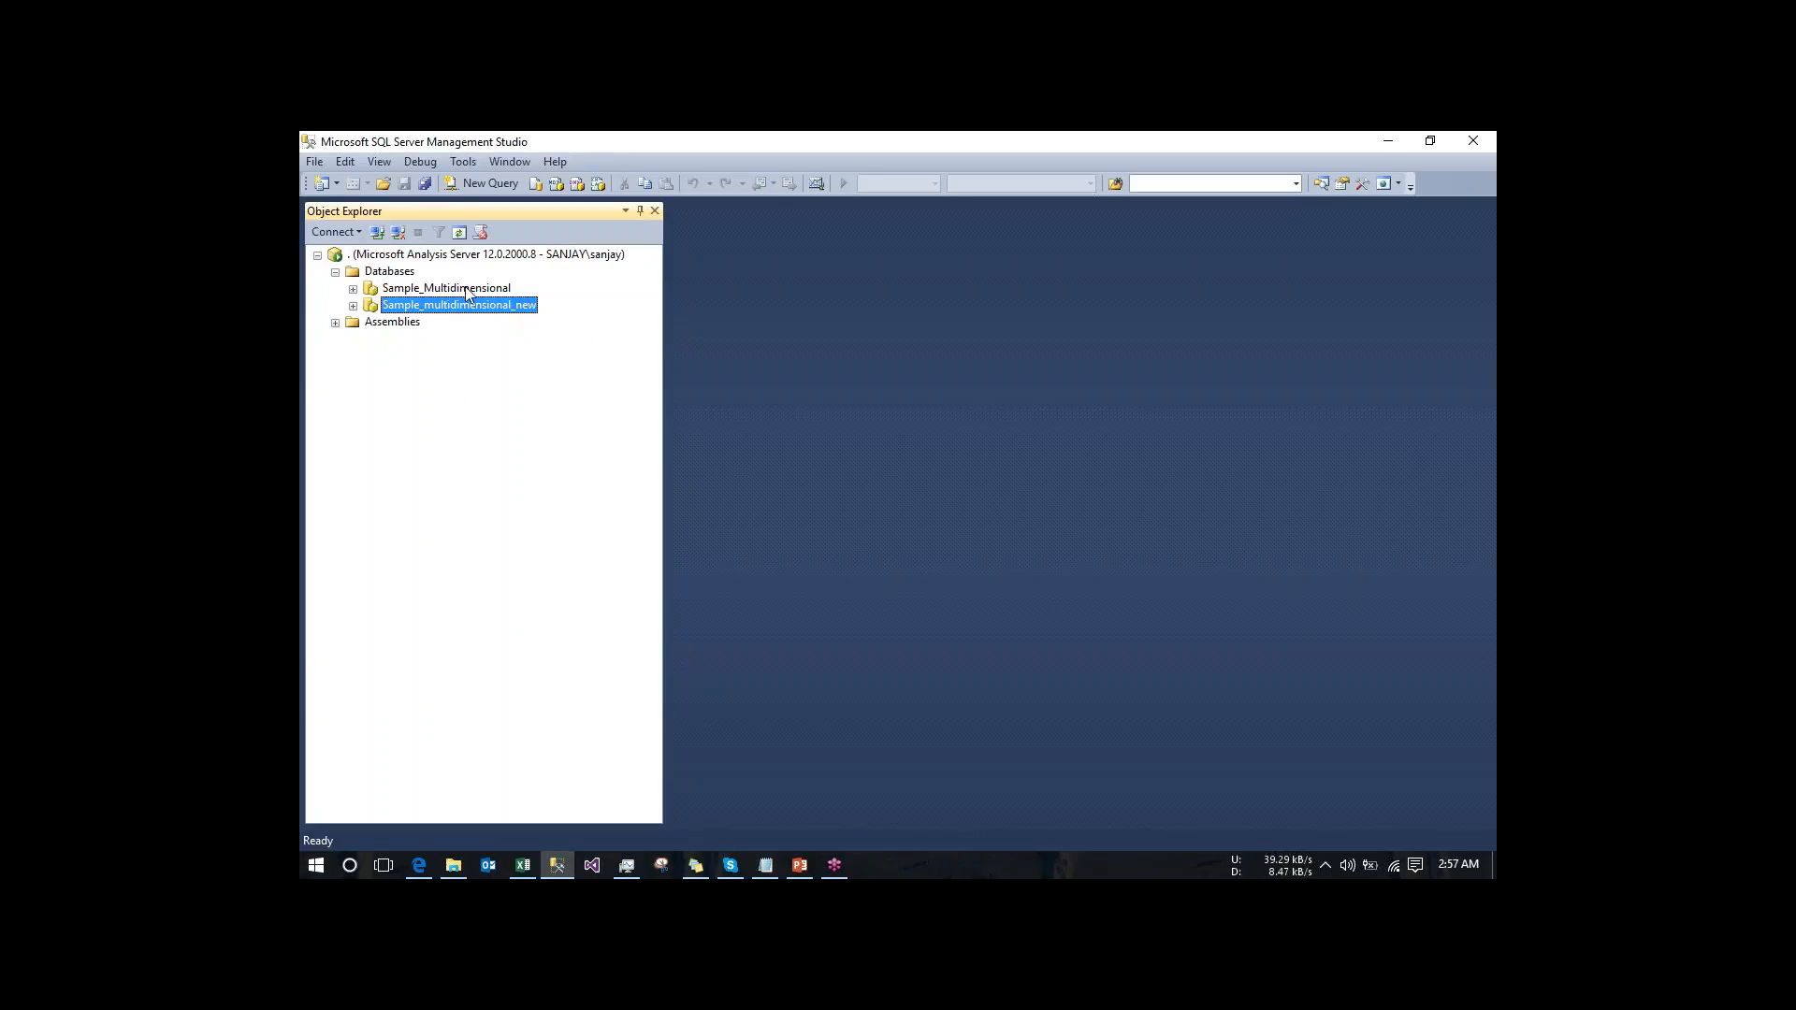
{"action": "left_click", "coordinate": [526, 868]}
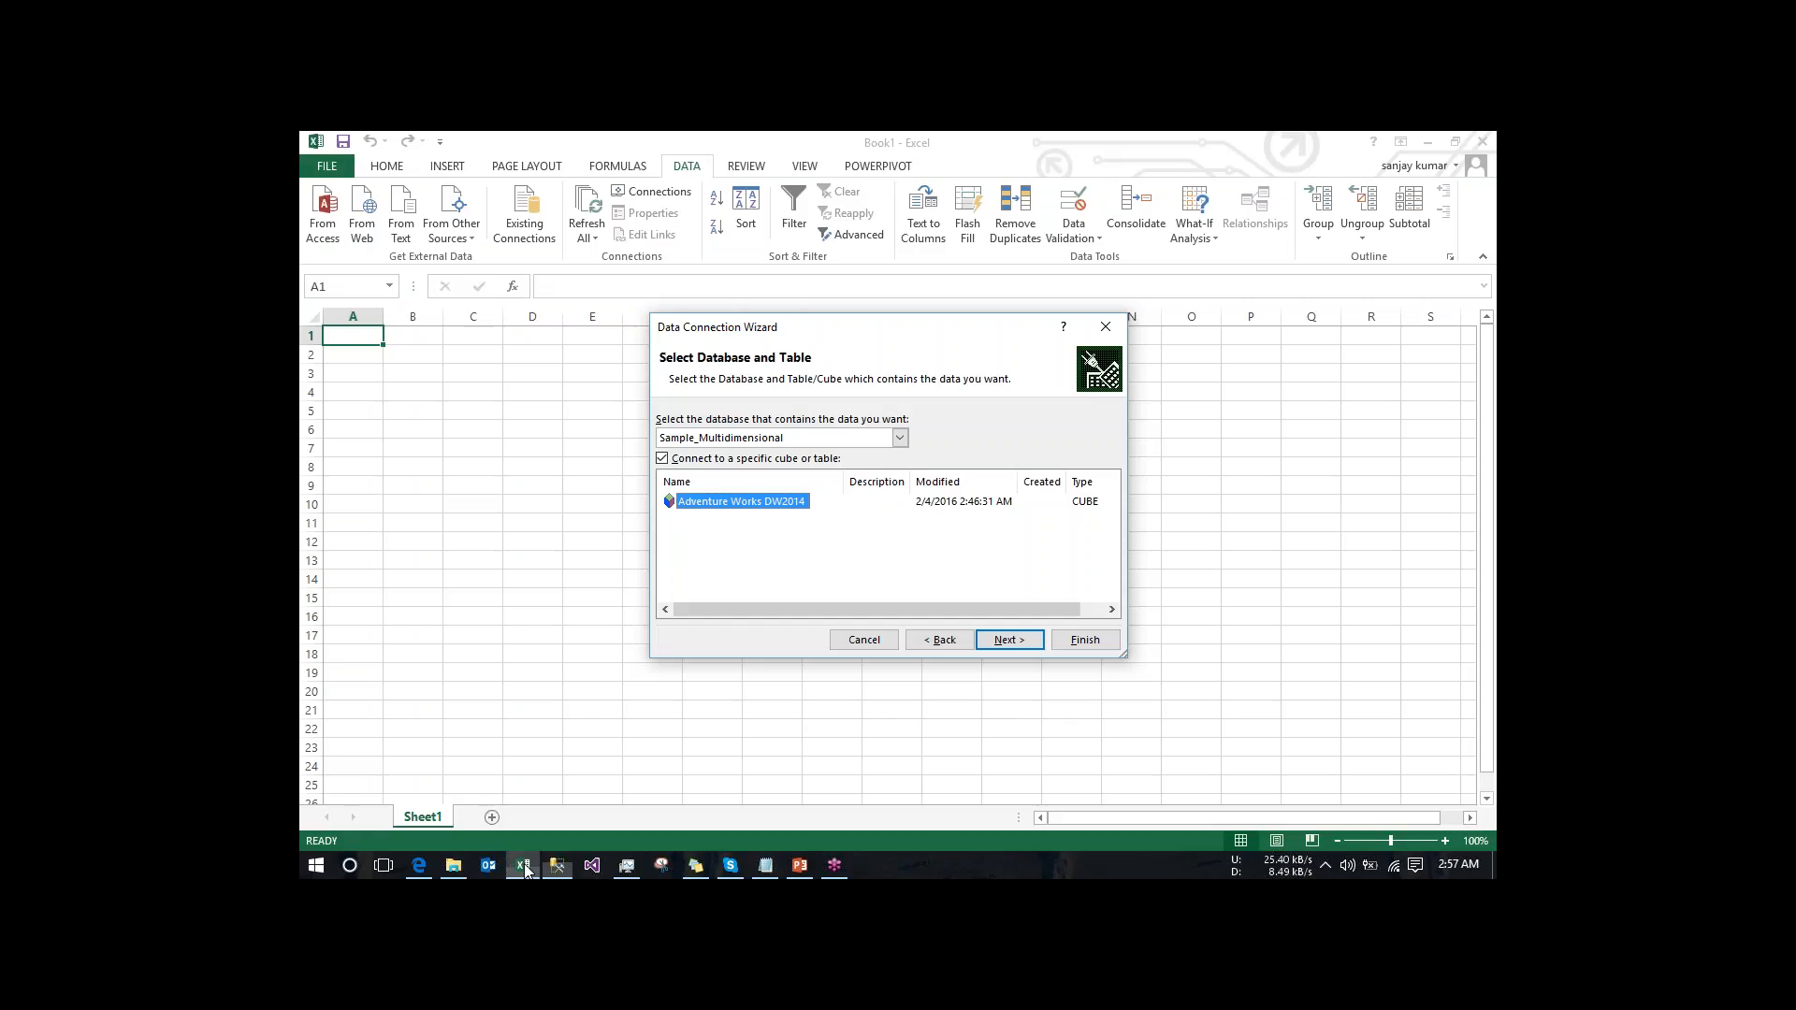
- Connect to the Adventure_Works cube in the Sample_multidimensional_new database and import it as a PivotTable report at cell A1 of the existing worksheet
{"action": "left_click", "coordinate": [898, 439]}
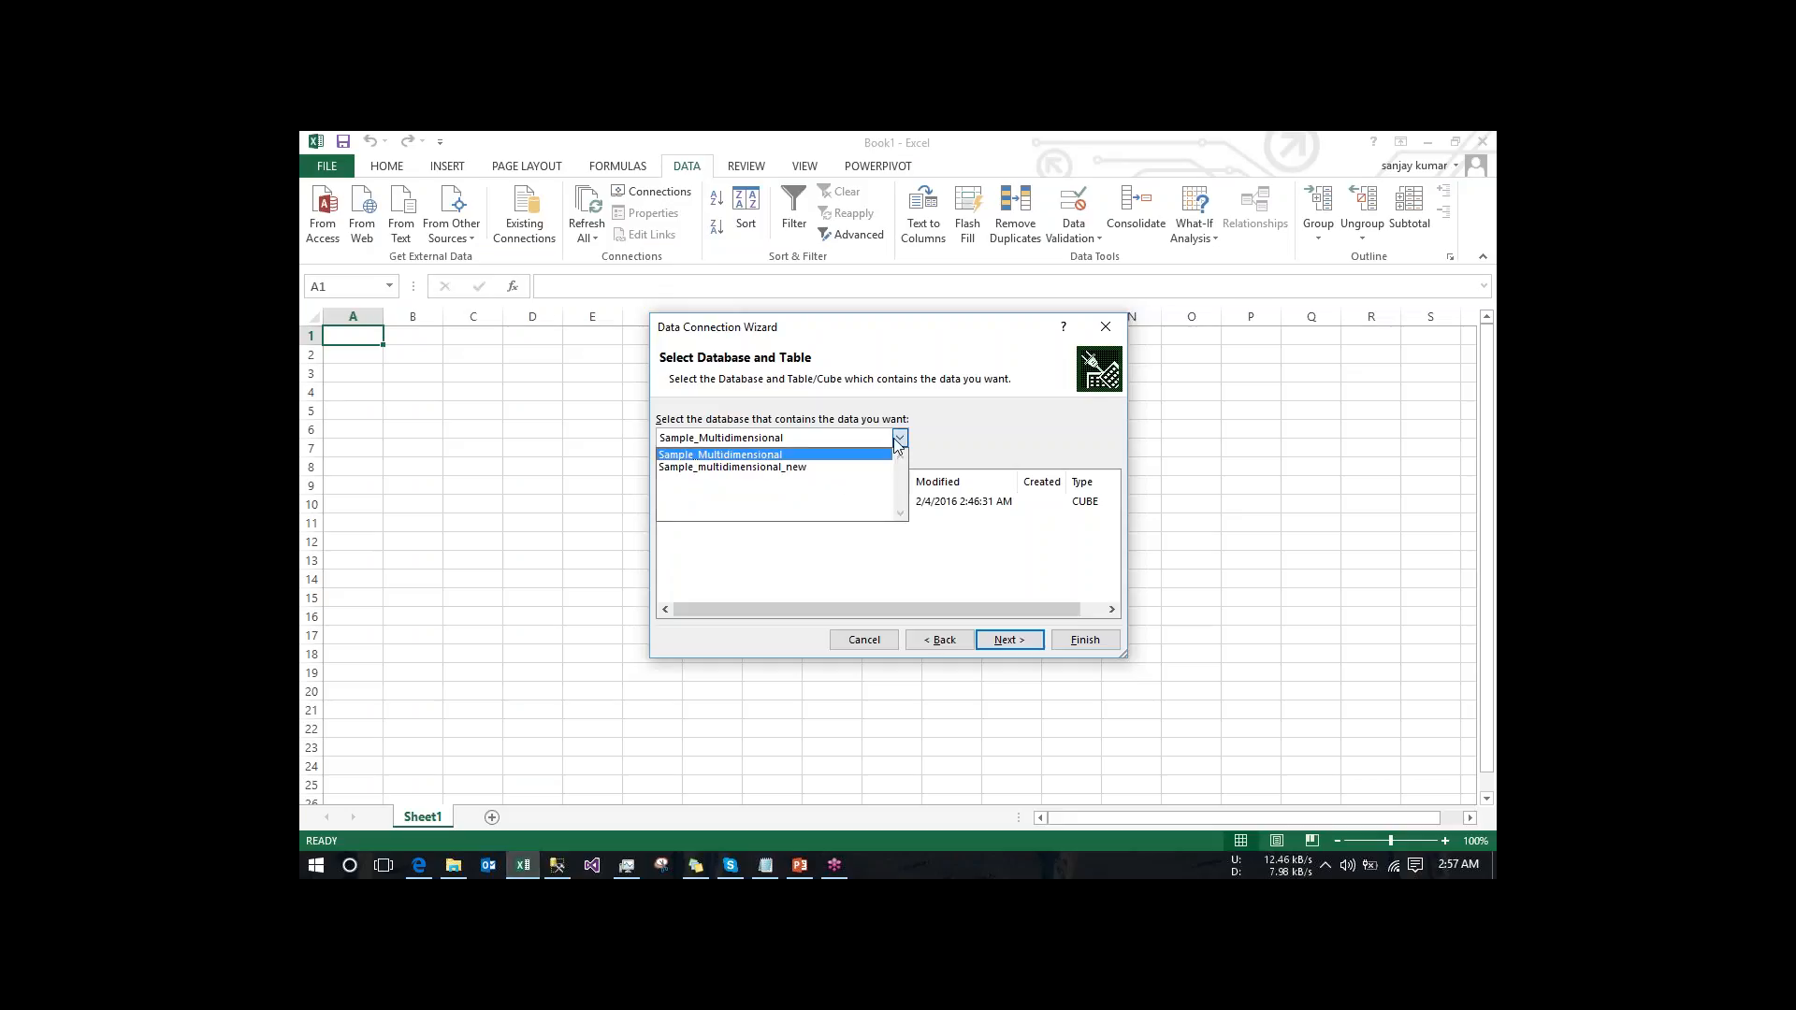
{"action": "left_click", "coordinate": [802, 468]}
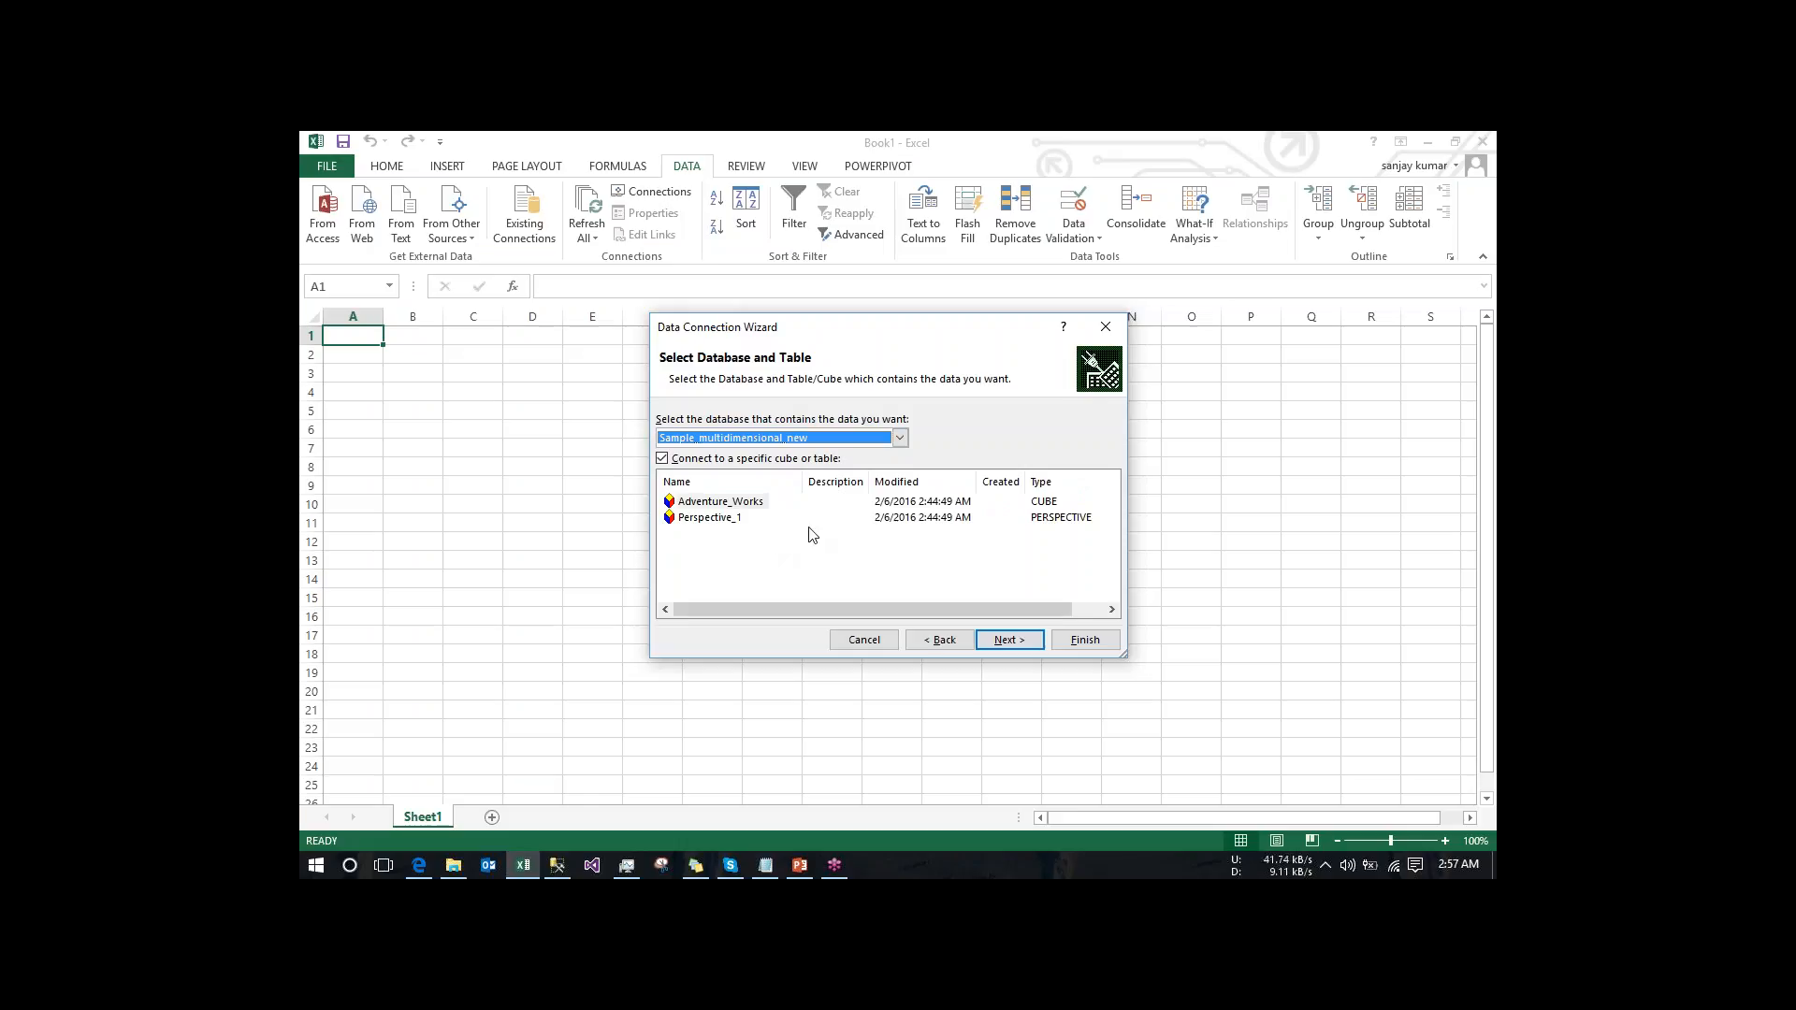
{"action": "left_click", "coordinate": [723, 520]}
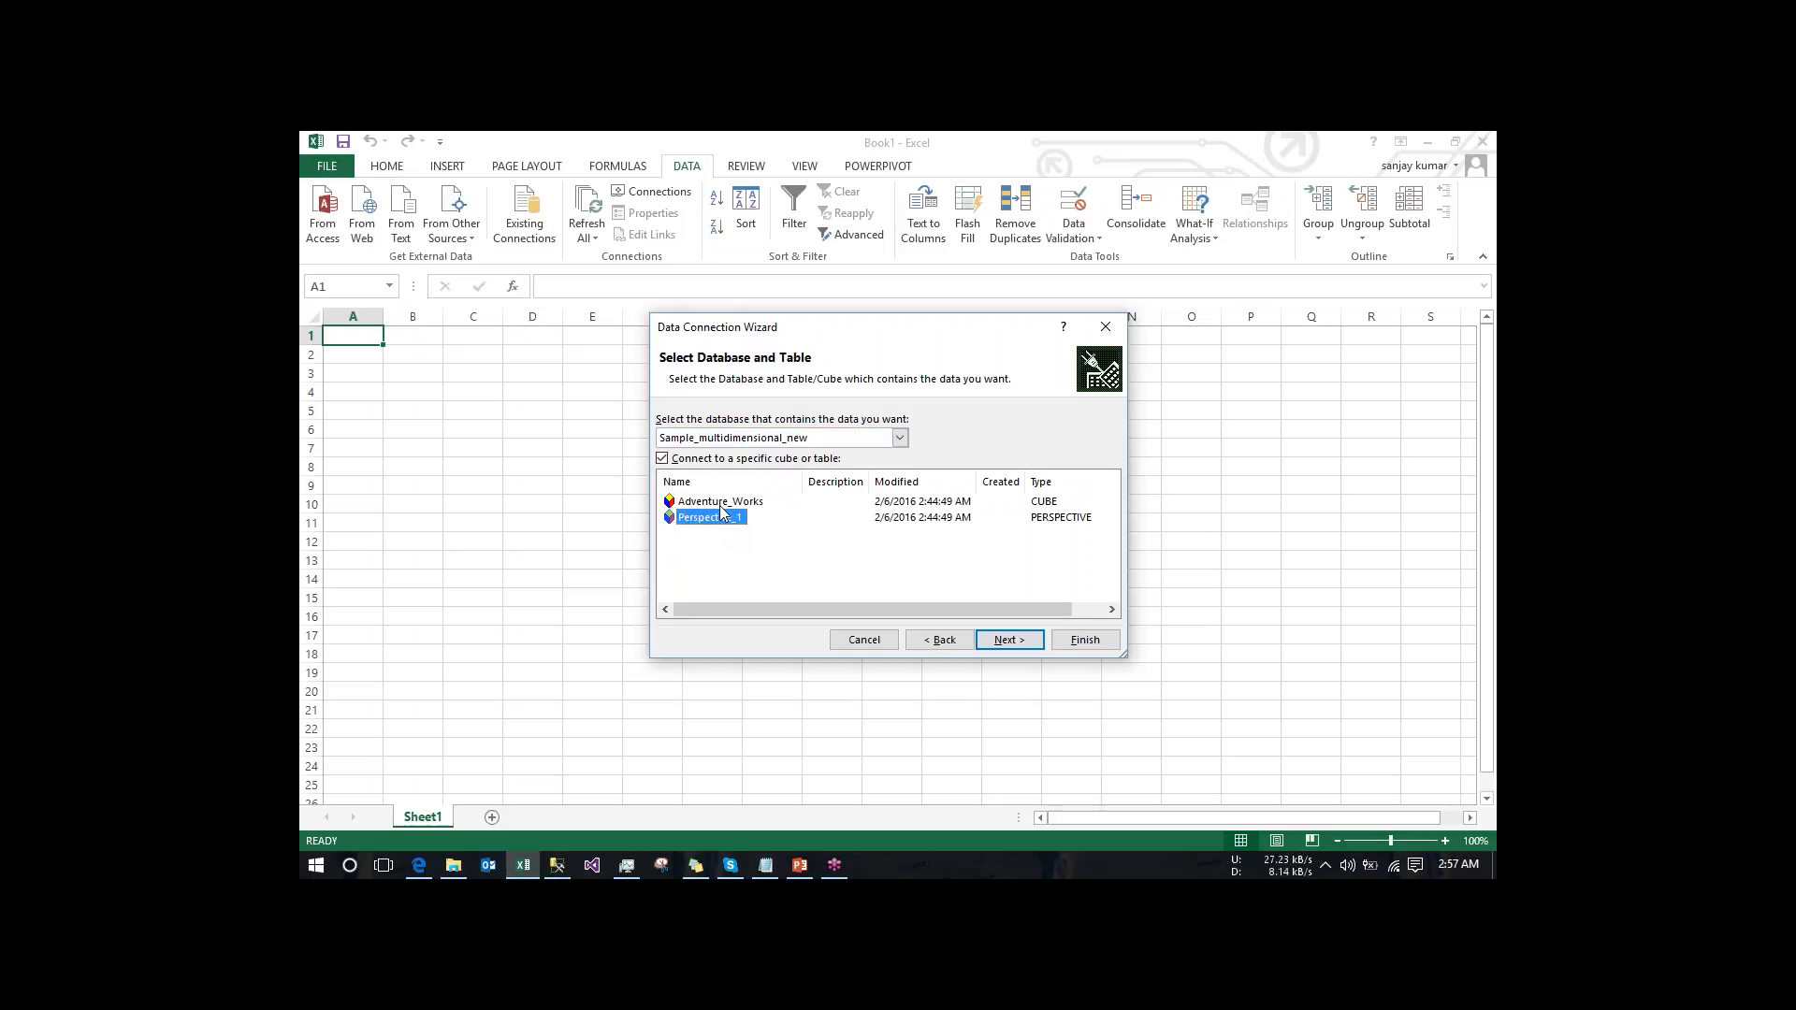
{"action": "left_click", "coordinate": [720, 503]}
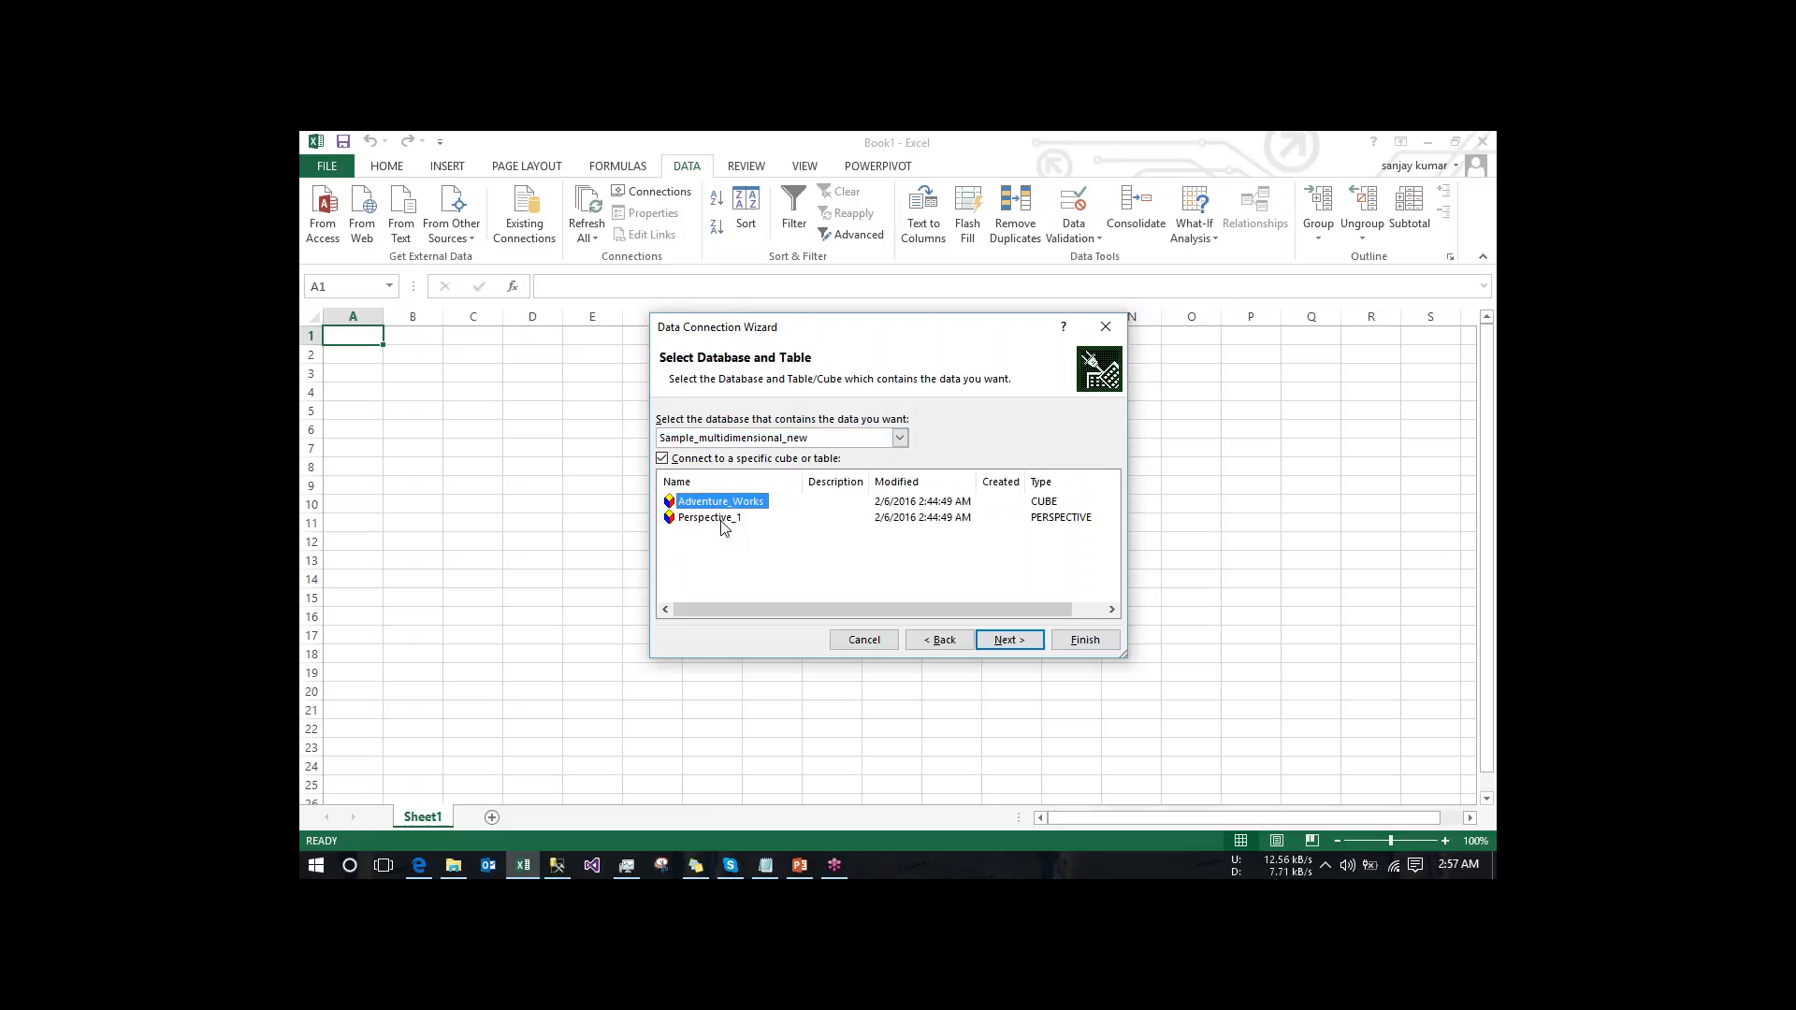
{"action": "left_click", "coordinate": [1009, 640]}
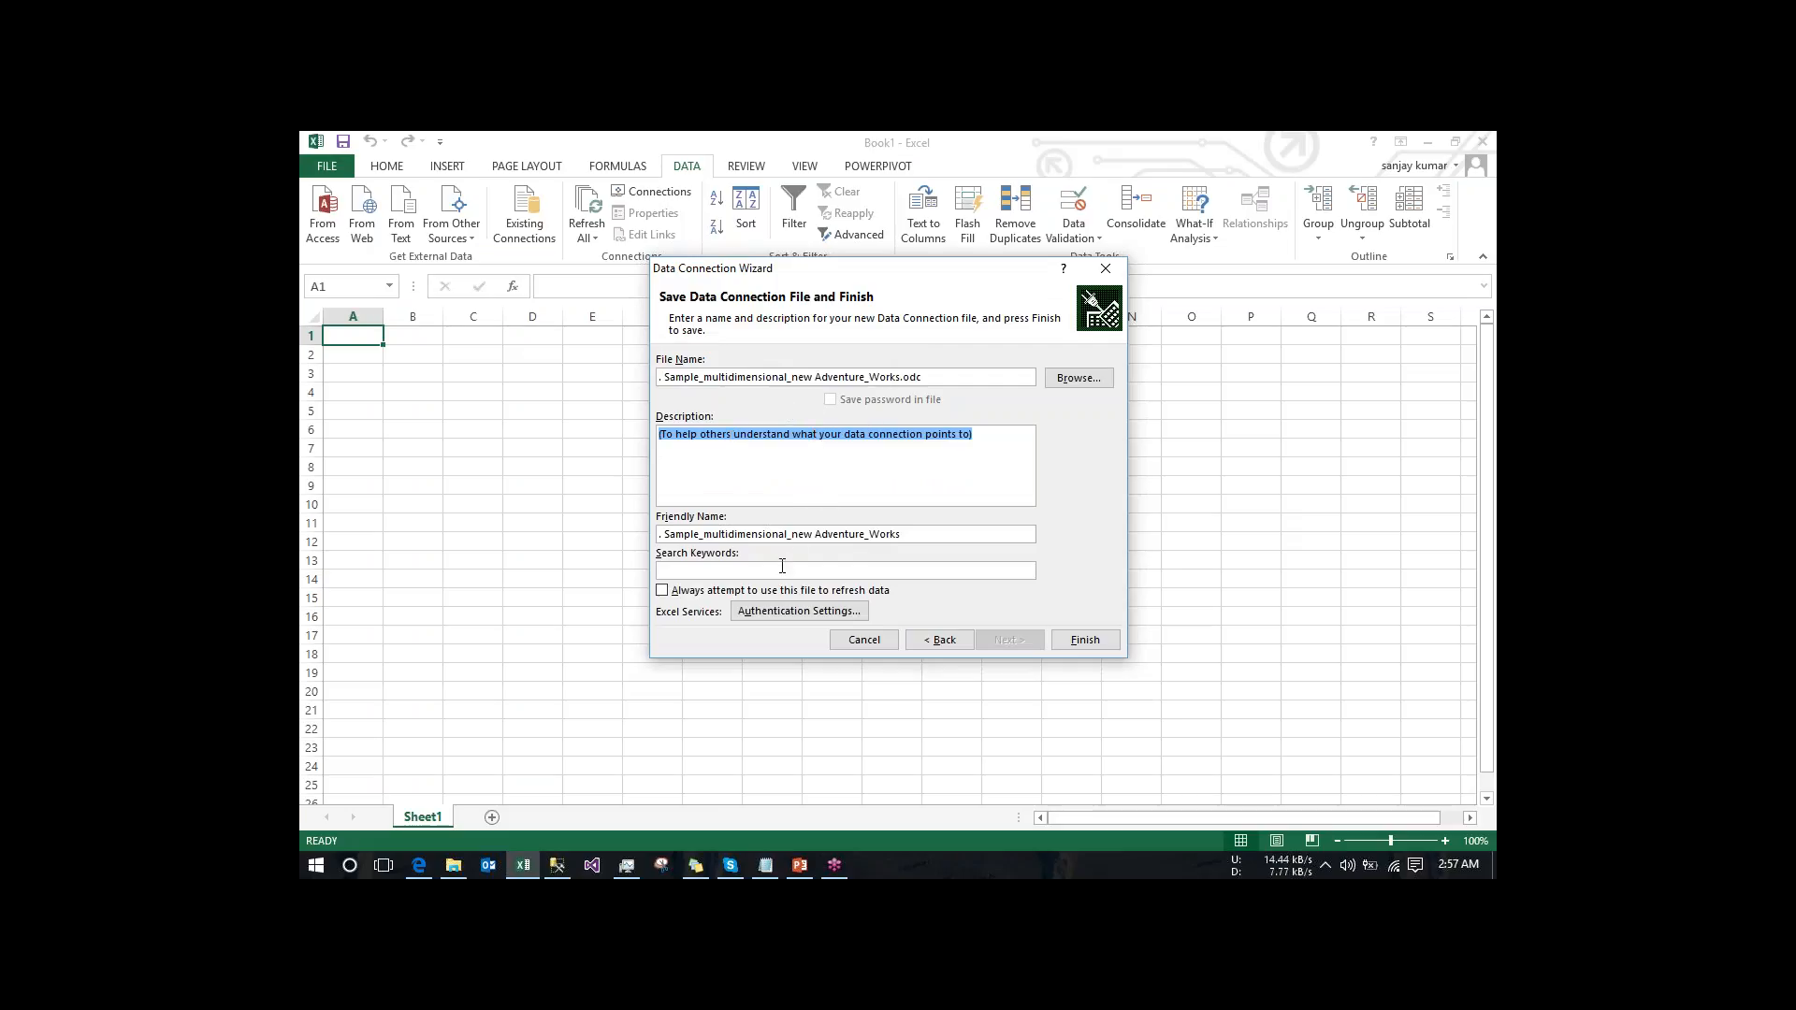
{"action": "left_click", "coordinate": [1083, 640]}
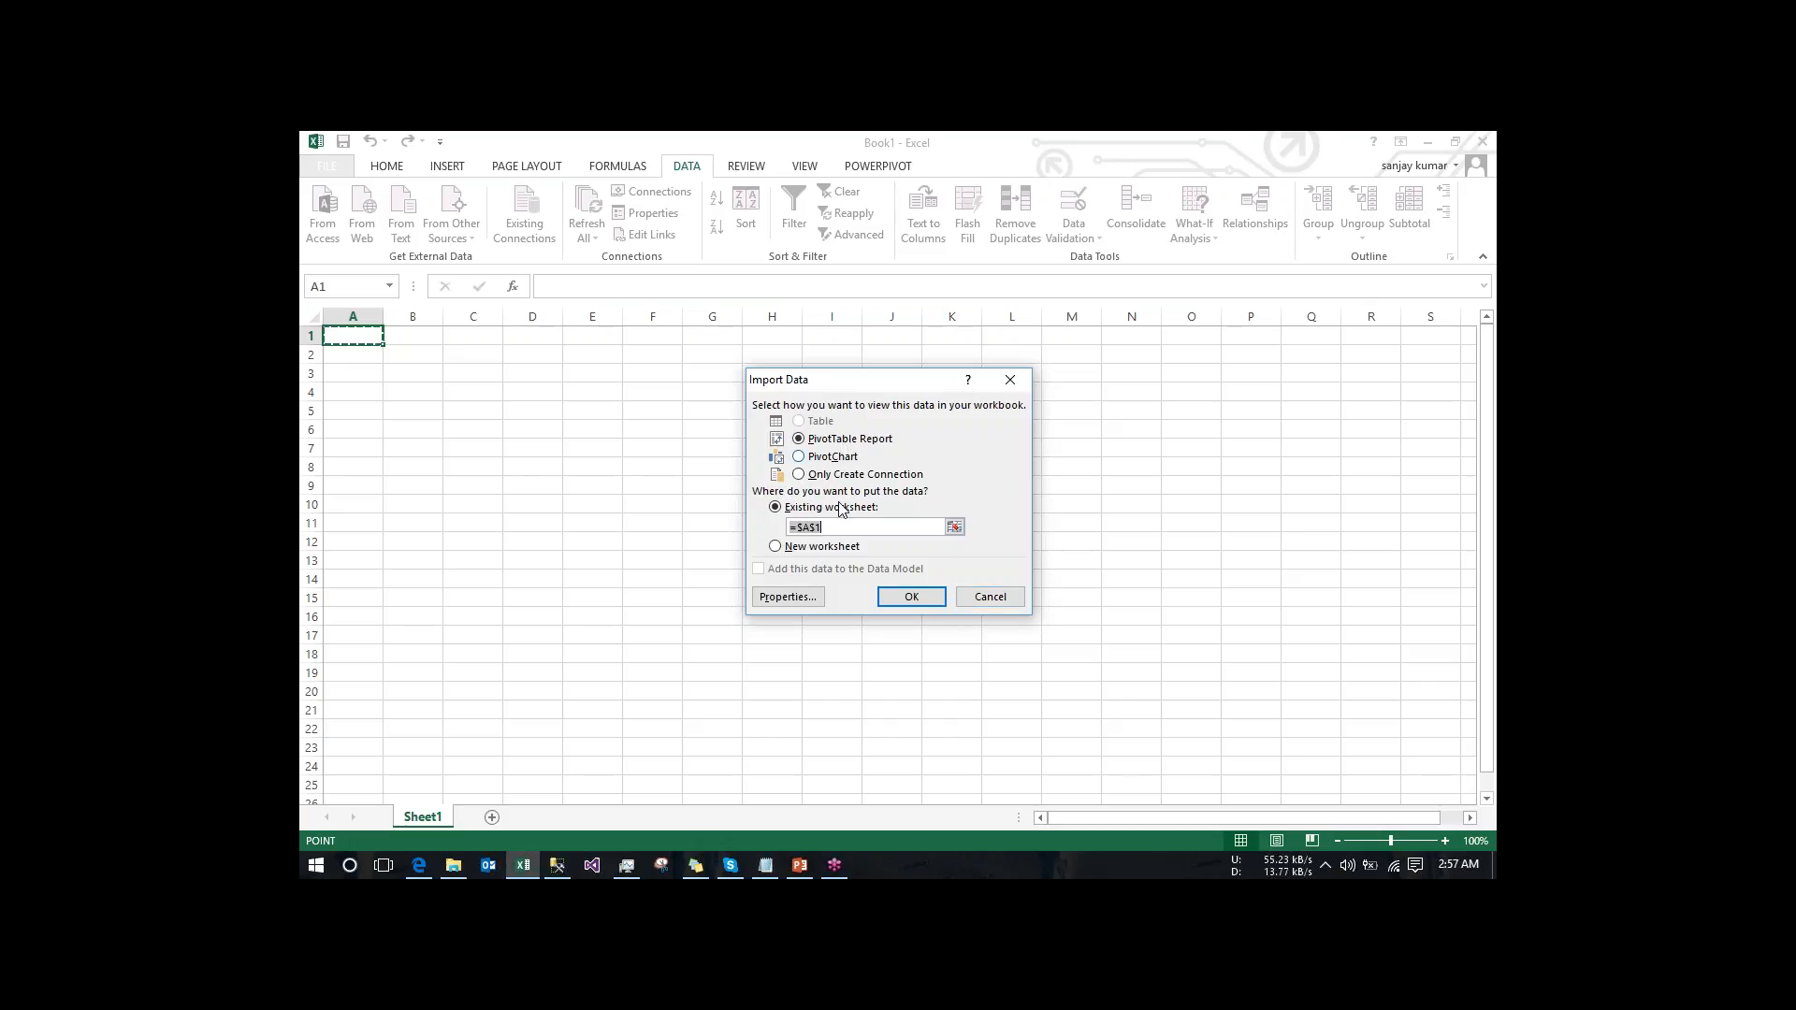
{"action": "left_click", "coordinate": [911, 608]}
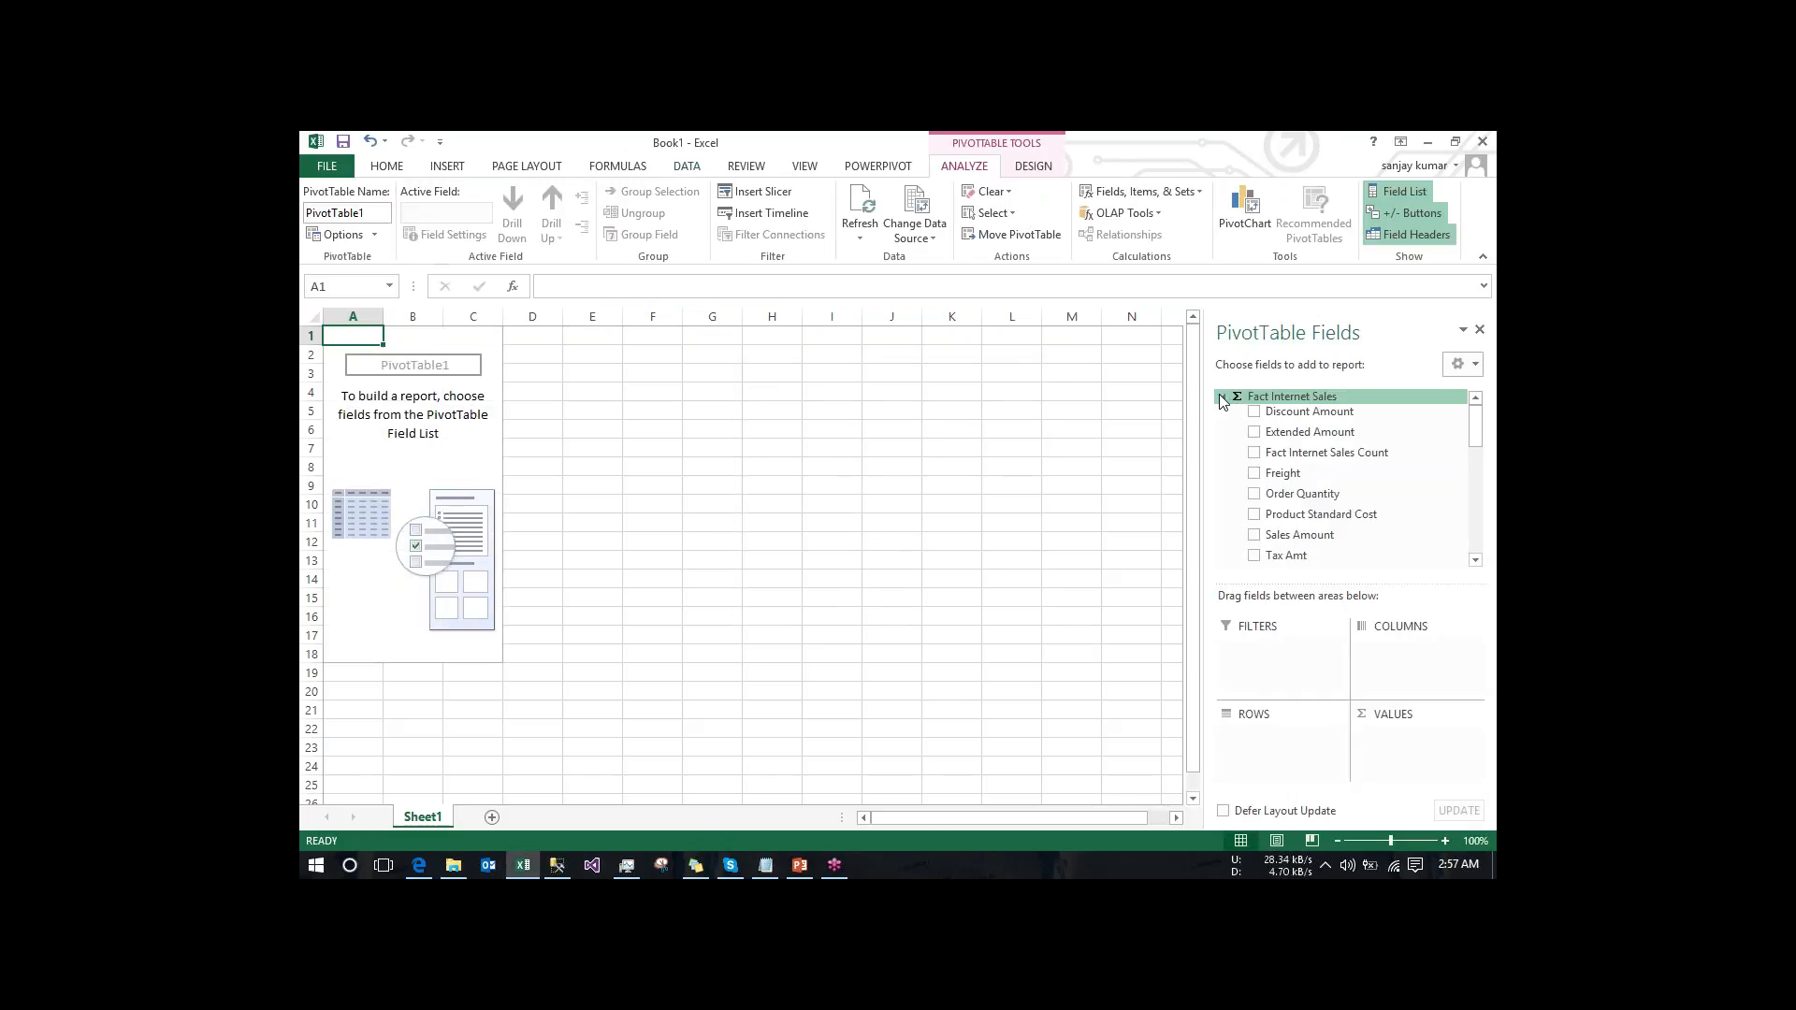
- Look through the PivotTable's dimension fields and add KPI_new's Value (Sales Amount), Goal and Status to the report
{"action": "left_click", "coordinate": [1223, 453]}
{"action": "left_click", "coordinate": [1223, 481]}
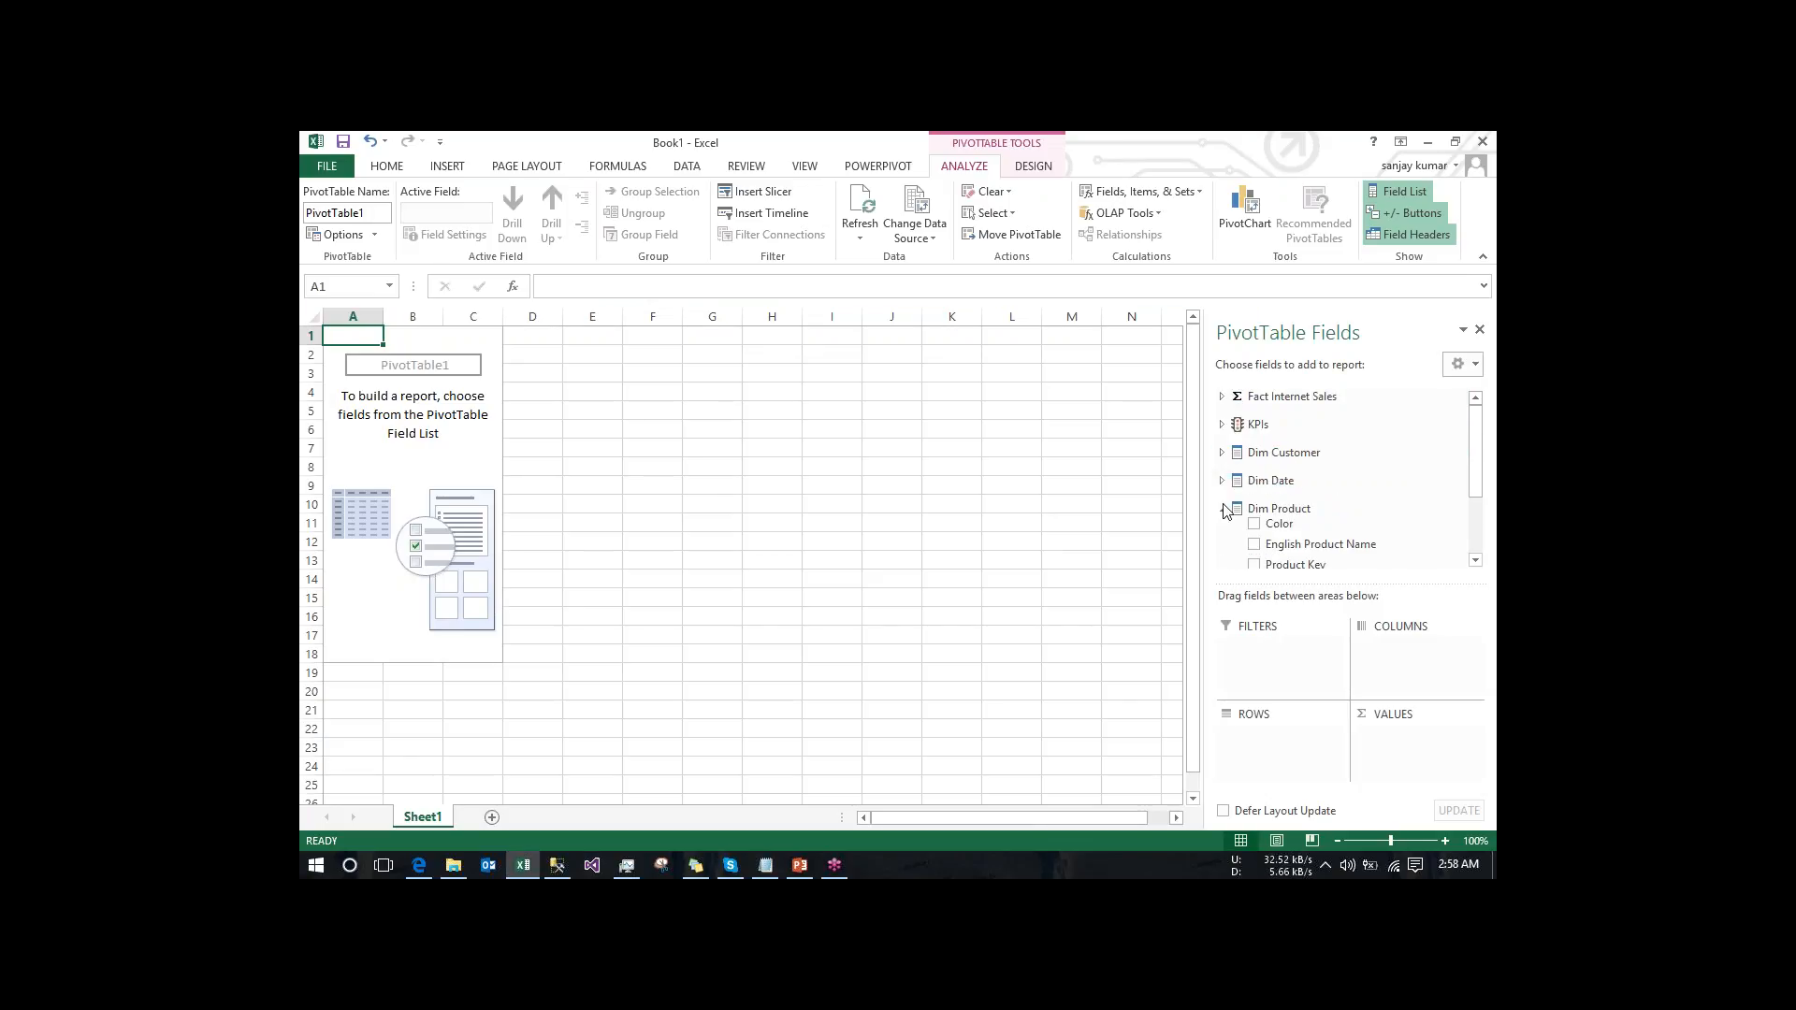
{"action": "left_click", "coordinate": [1223, 509]}
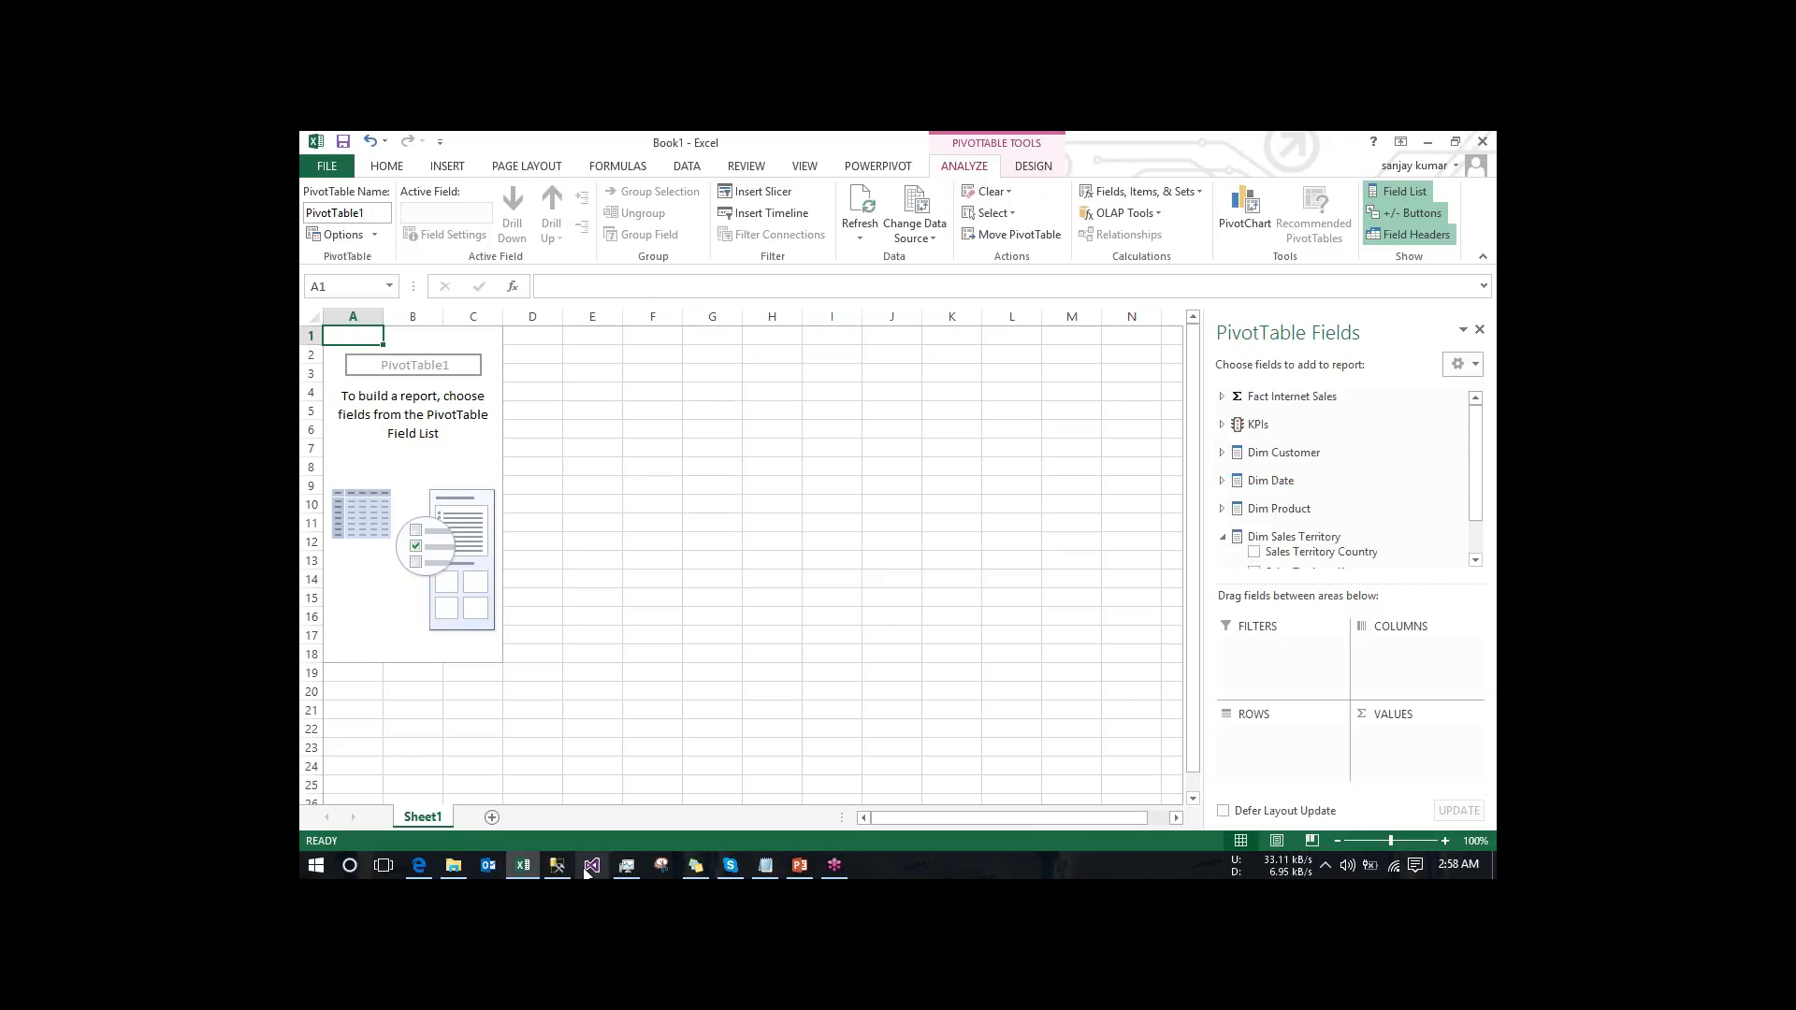
{"action": "left_click", "coordinate": [1222, 537]}
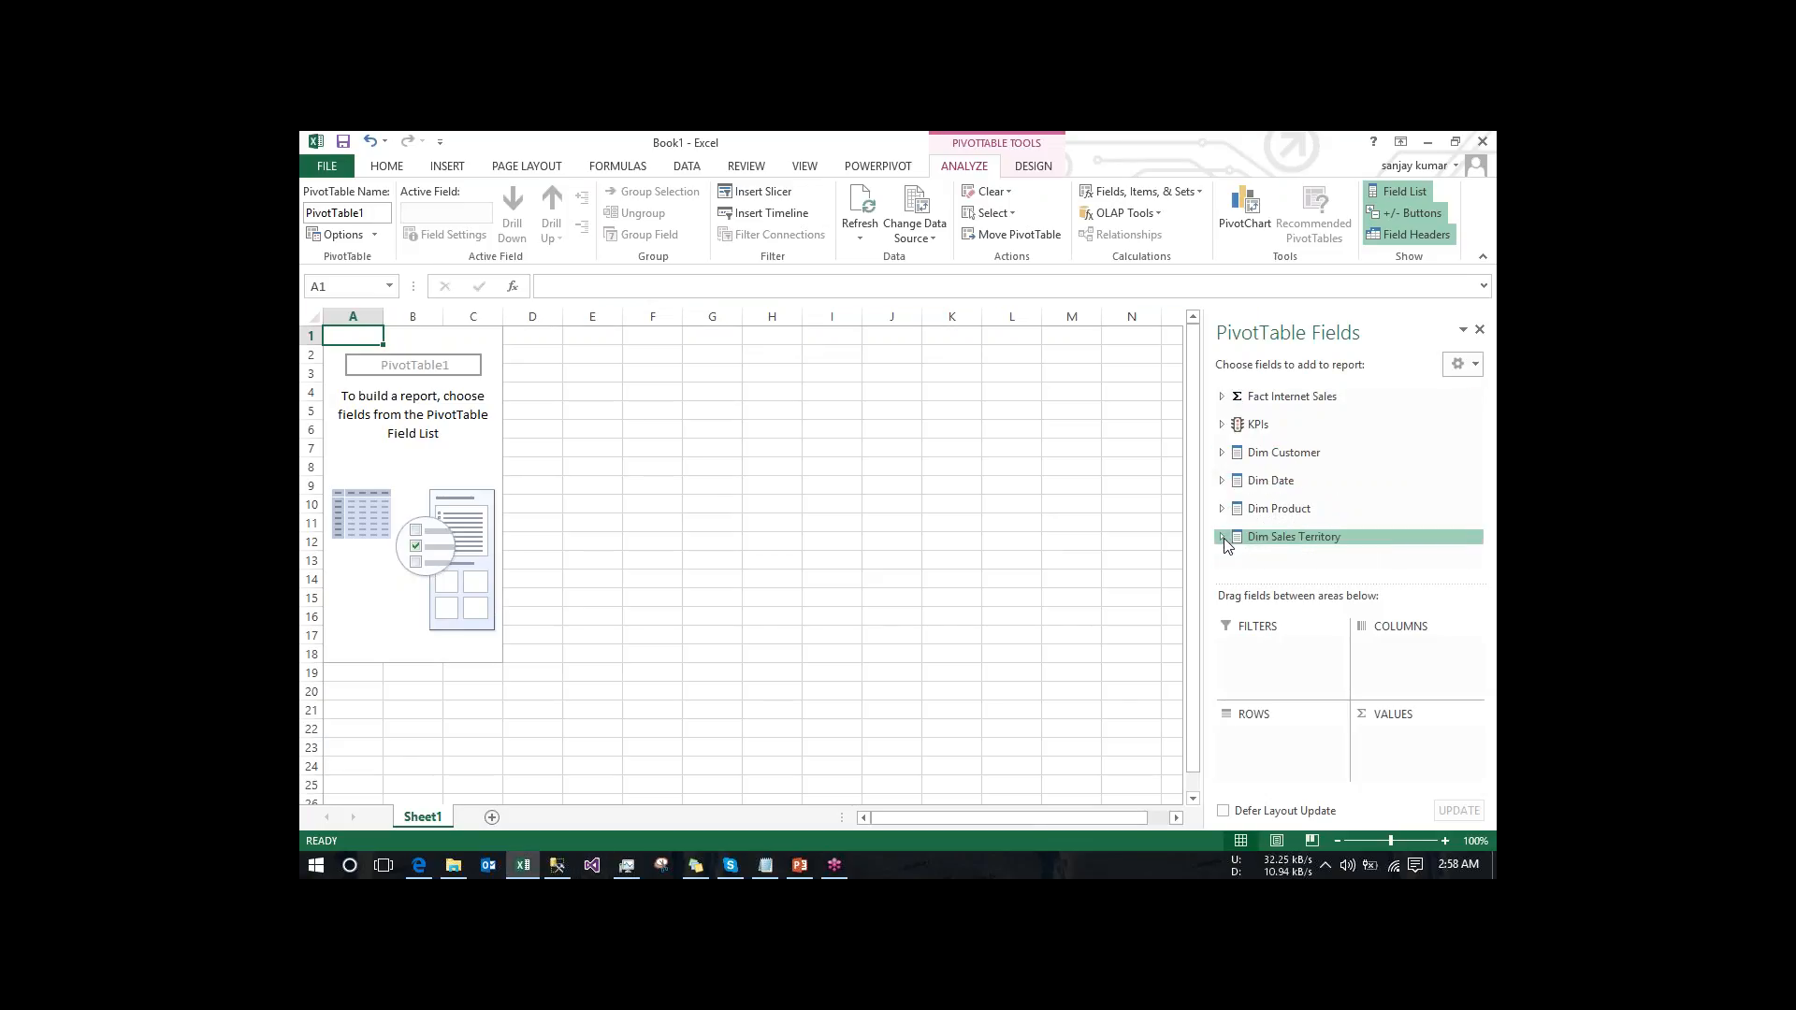
{"action": "left_click", "coordinate": [1223, 426]}
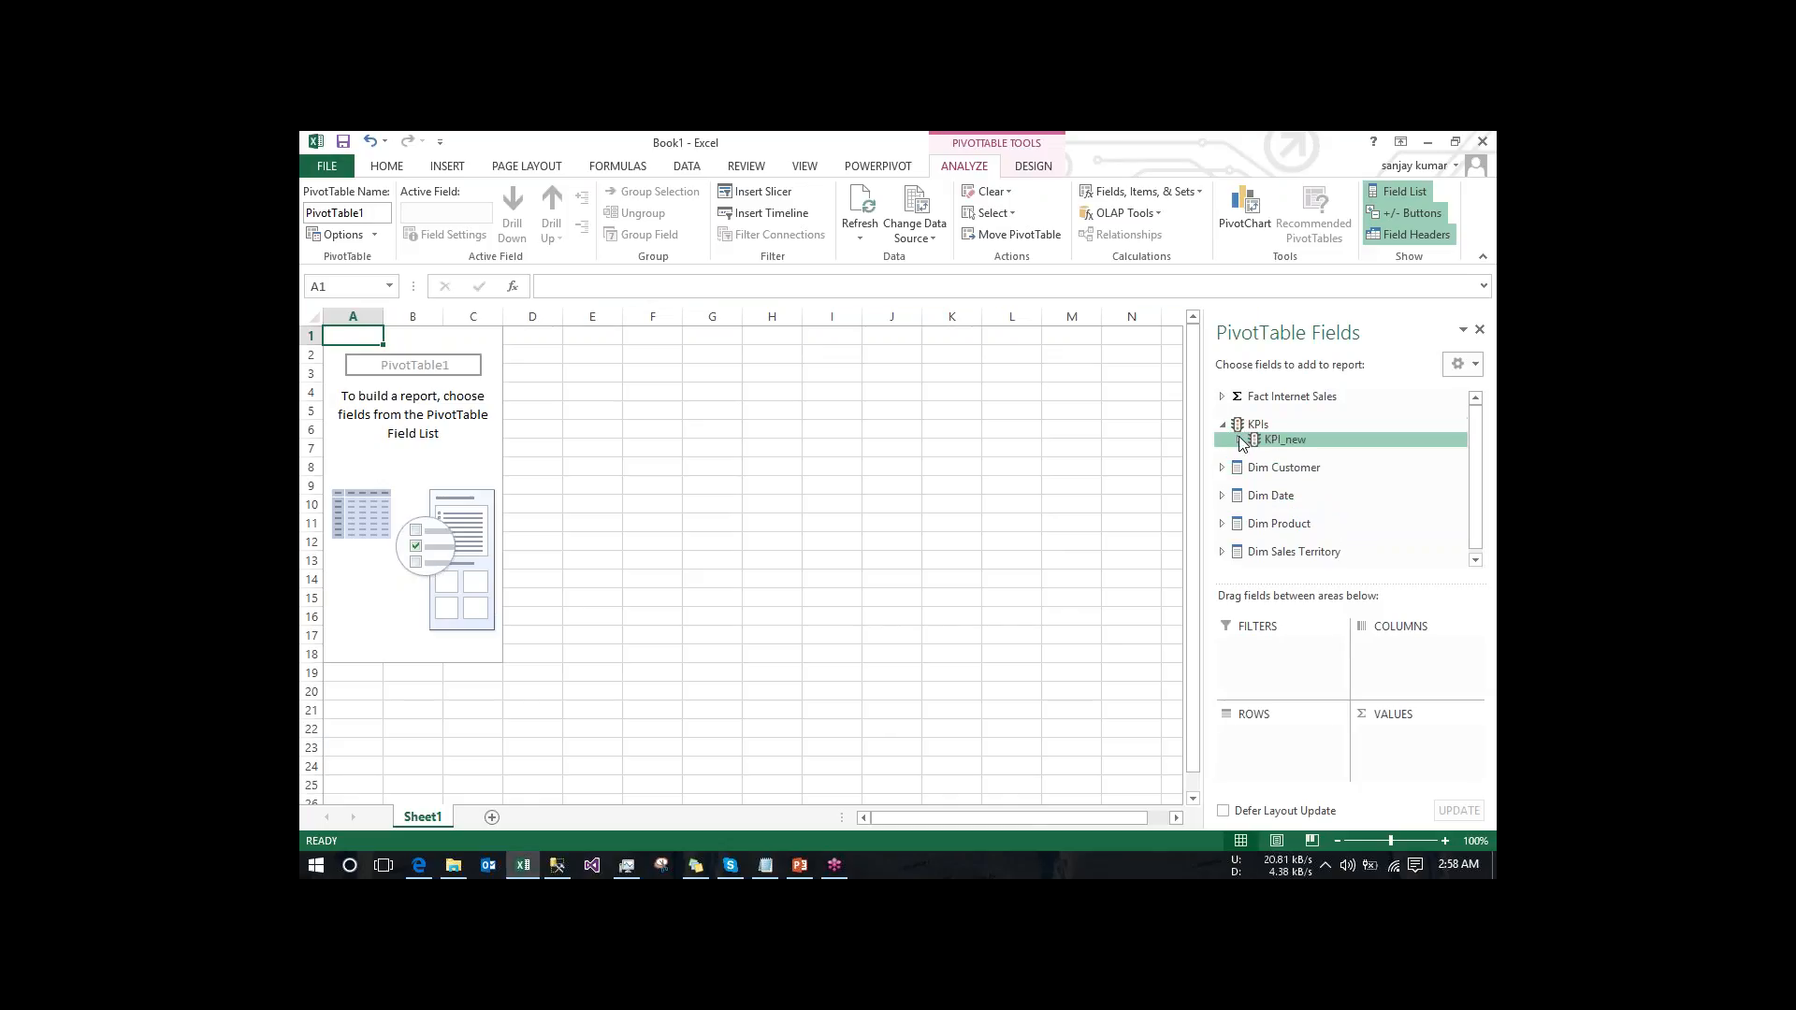
{"action": "left_click", "coordinate": [1239, 440]}
{"action": "left_click", "coordinate": [1271, 456]}
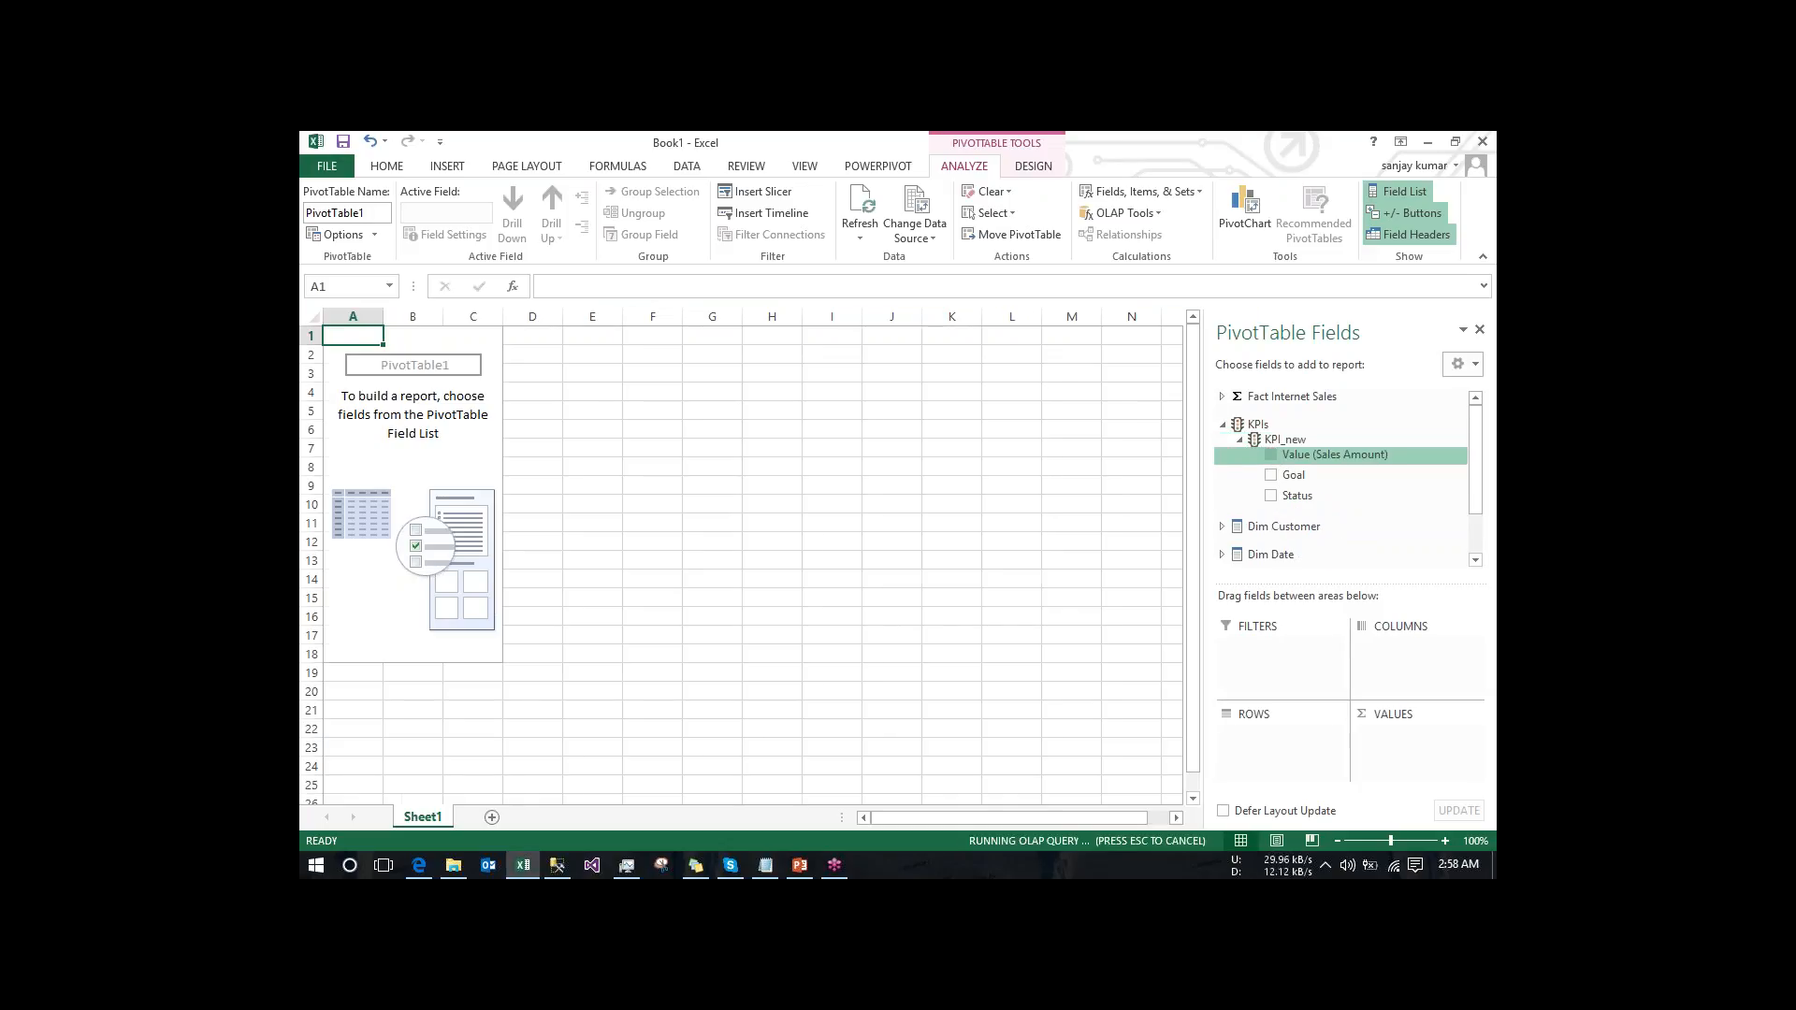
{"action": "left_click", "coordinate": [1271, 475]}
{"action": "left_click", "coordinate": [1271, 495]}
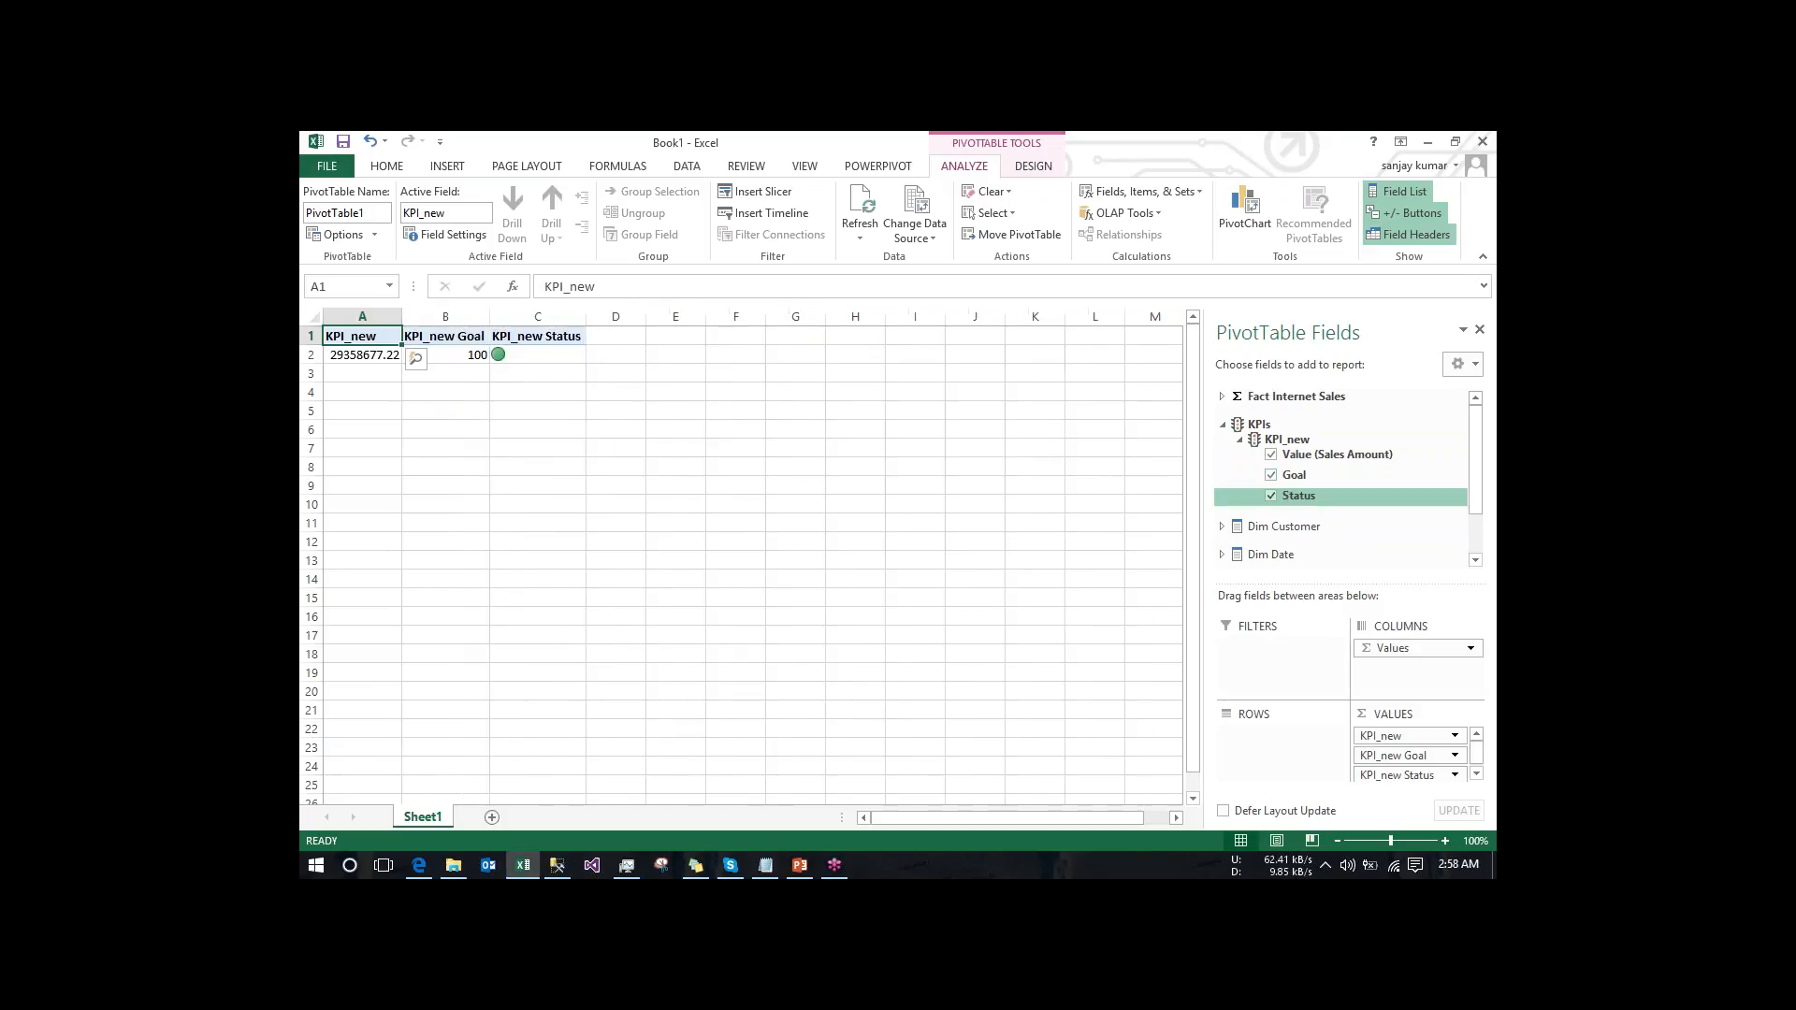
- Add the First Name attribute of Dim Customer to the PivotTable as row labels
{"action": "left_click", "coordinate": [1229, 426]}
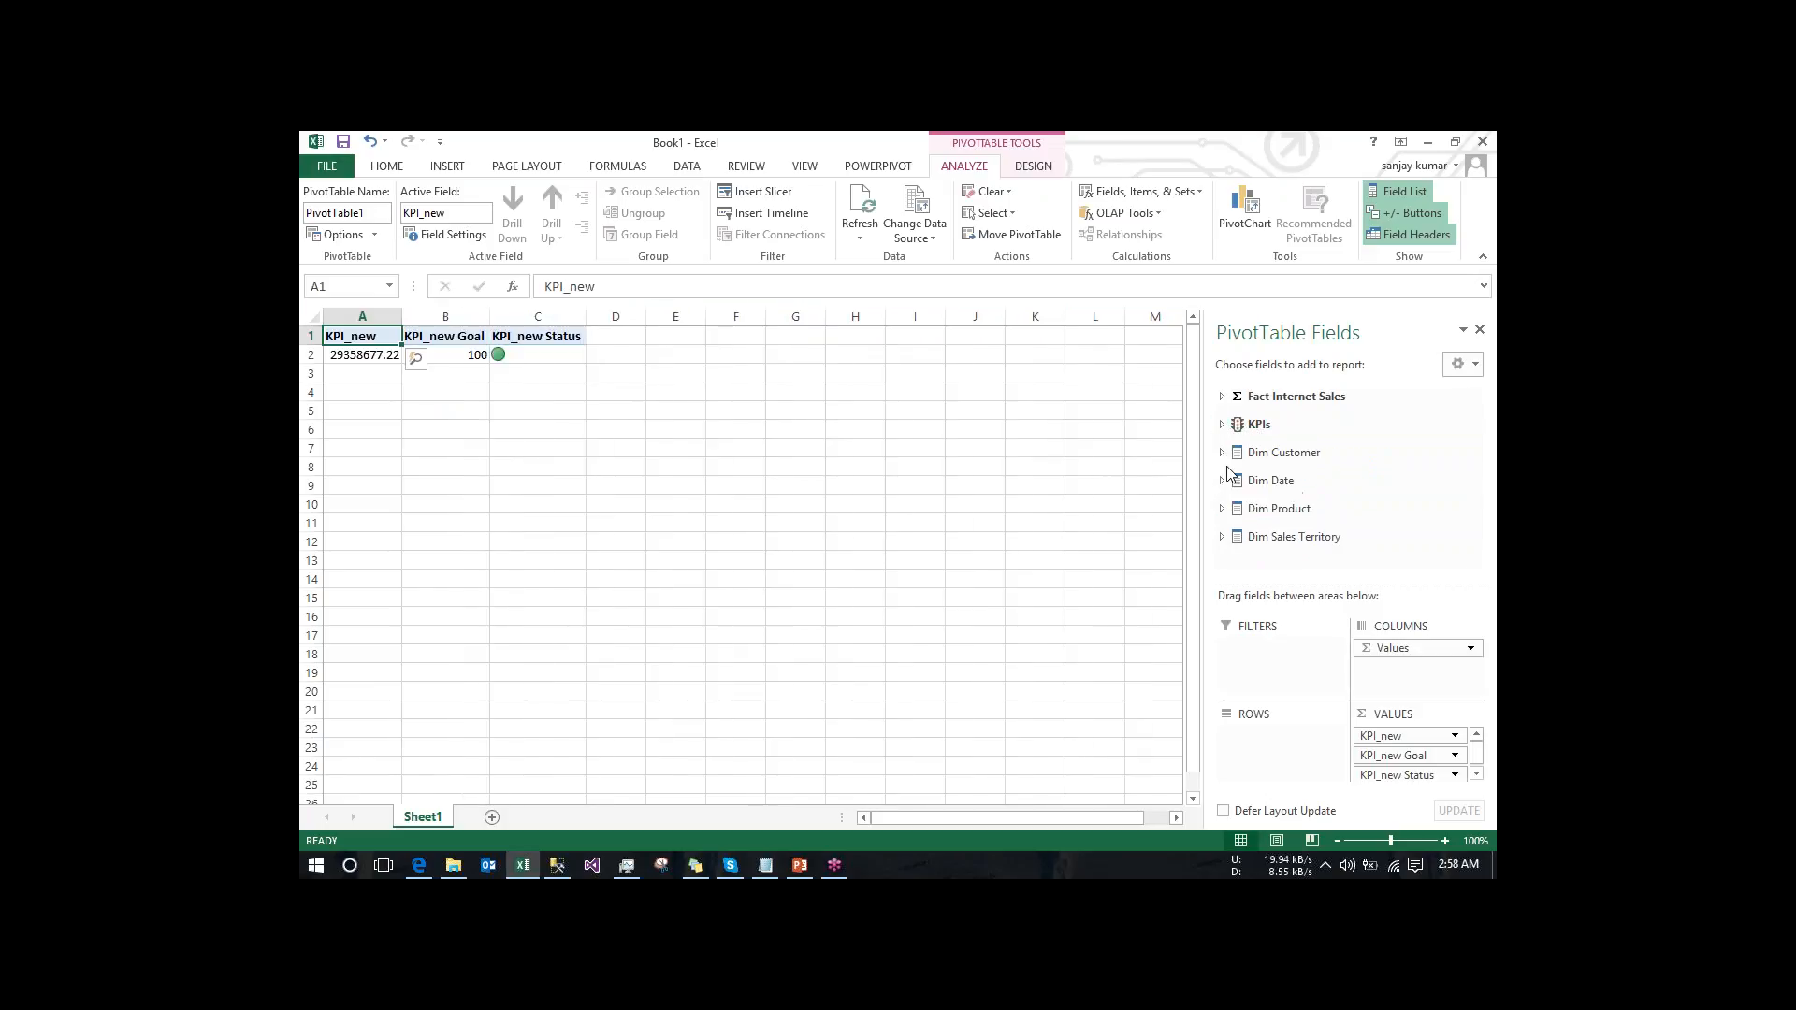
{"action": "left_click", "coordinate": [1223, 453]}
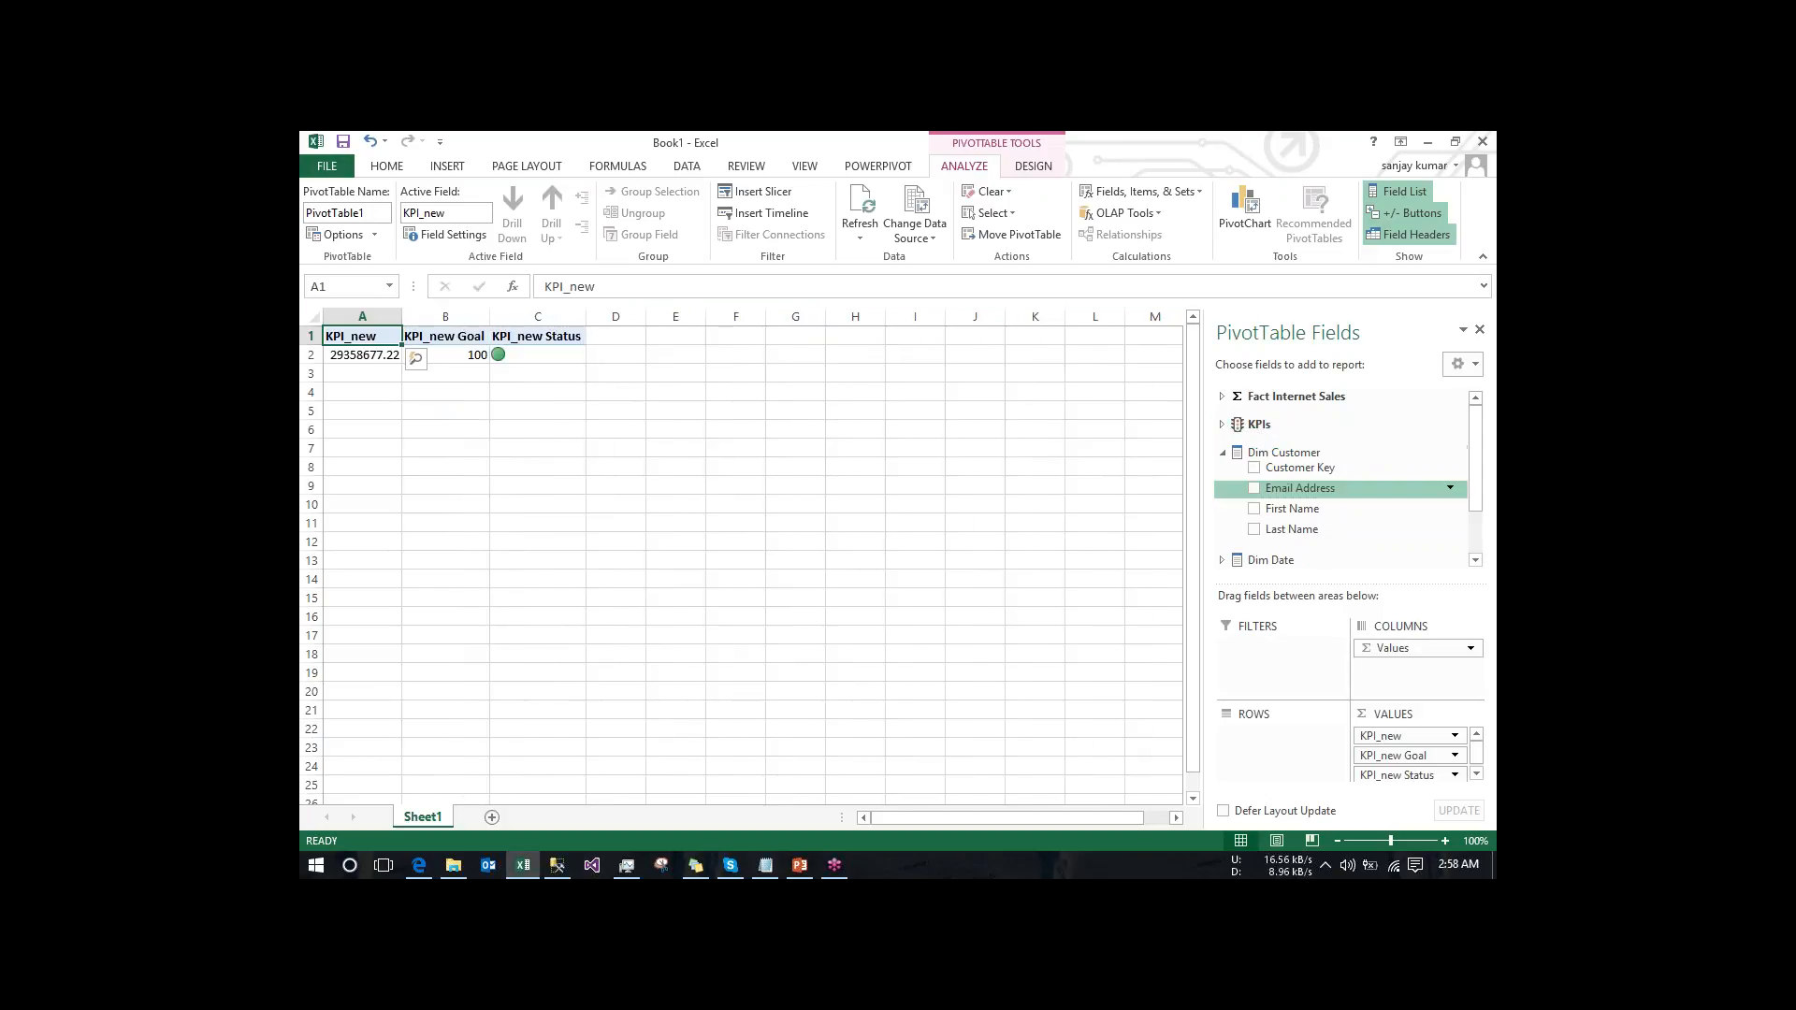
{"action": "left_click", "coordinate": [1255, 508]}
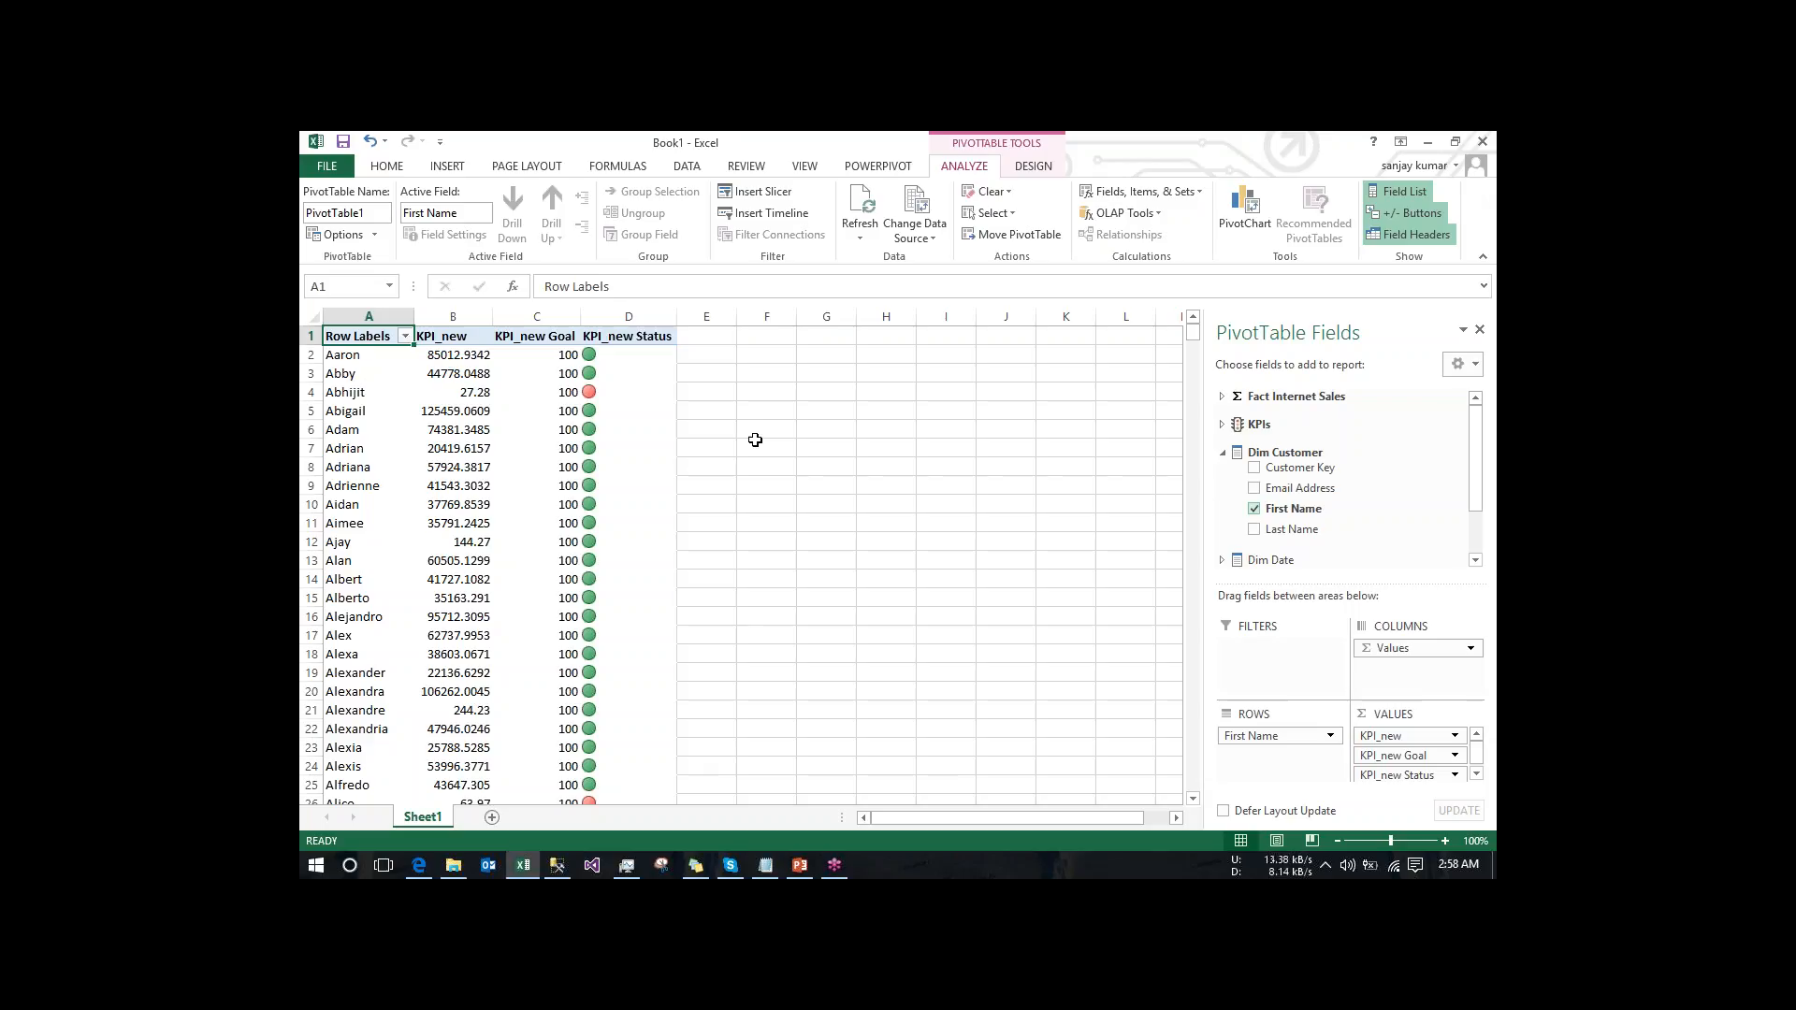
- Run the Drillthrough Action_test action on the KPI_new value in cell B12, and return to Sheet1
{"action": "left_click", "coordinate": [467, 543]}
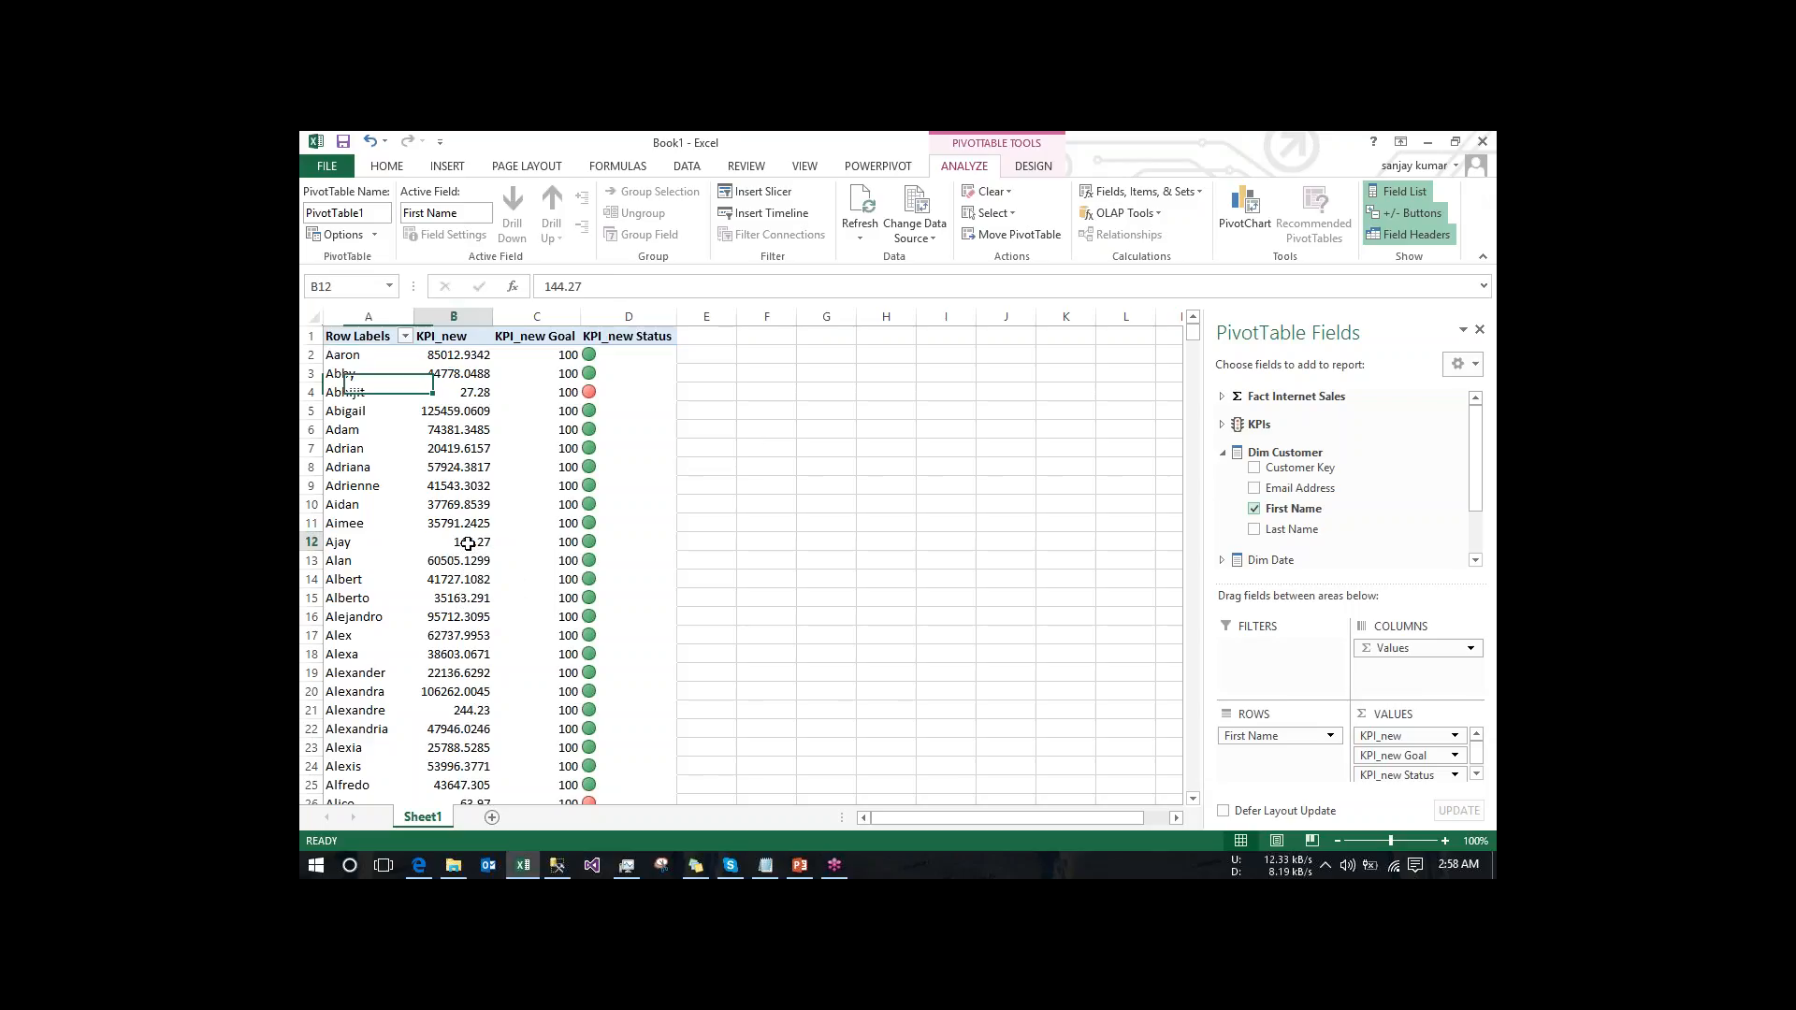
{"action": "right_click", "coordinate": [467, 543]}
{"action": "mouse_move", "coordinate": [580, 461]}
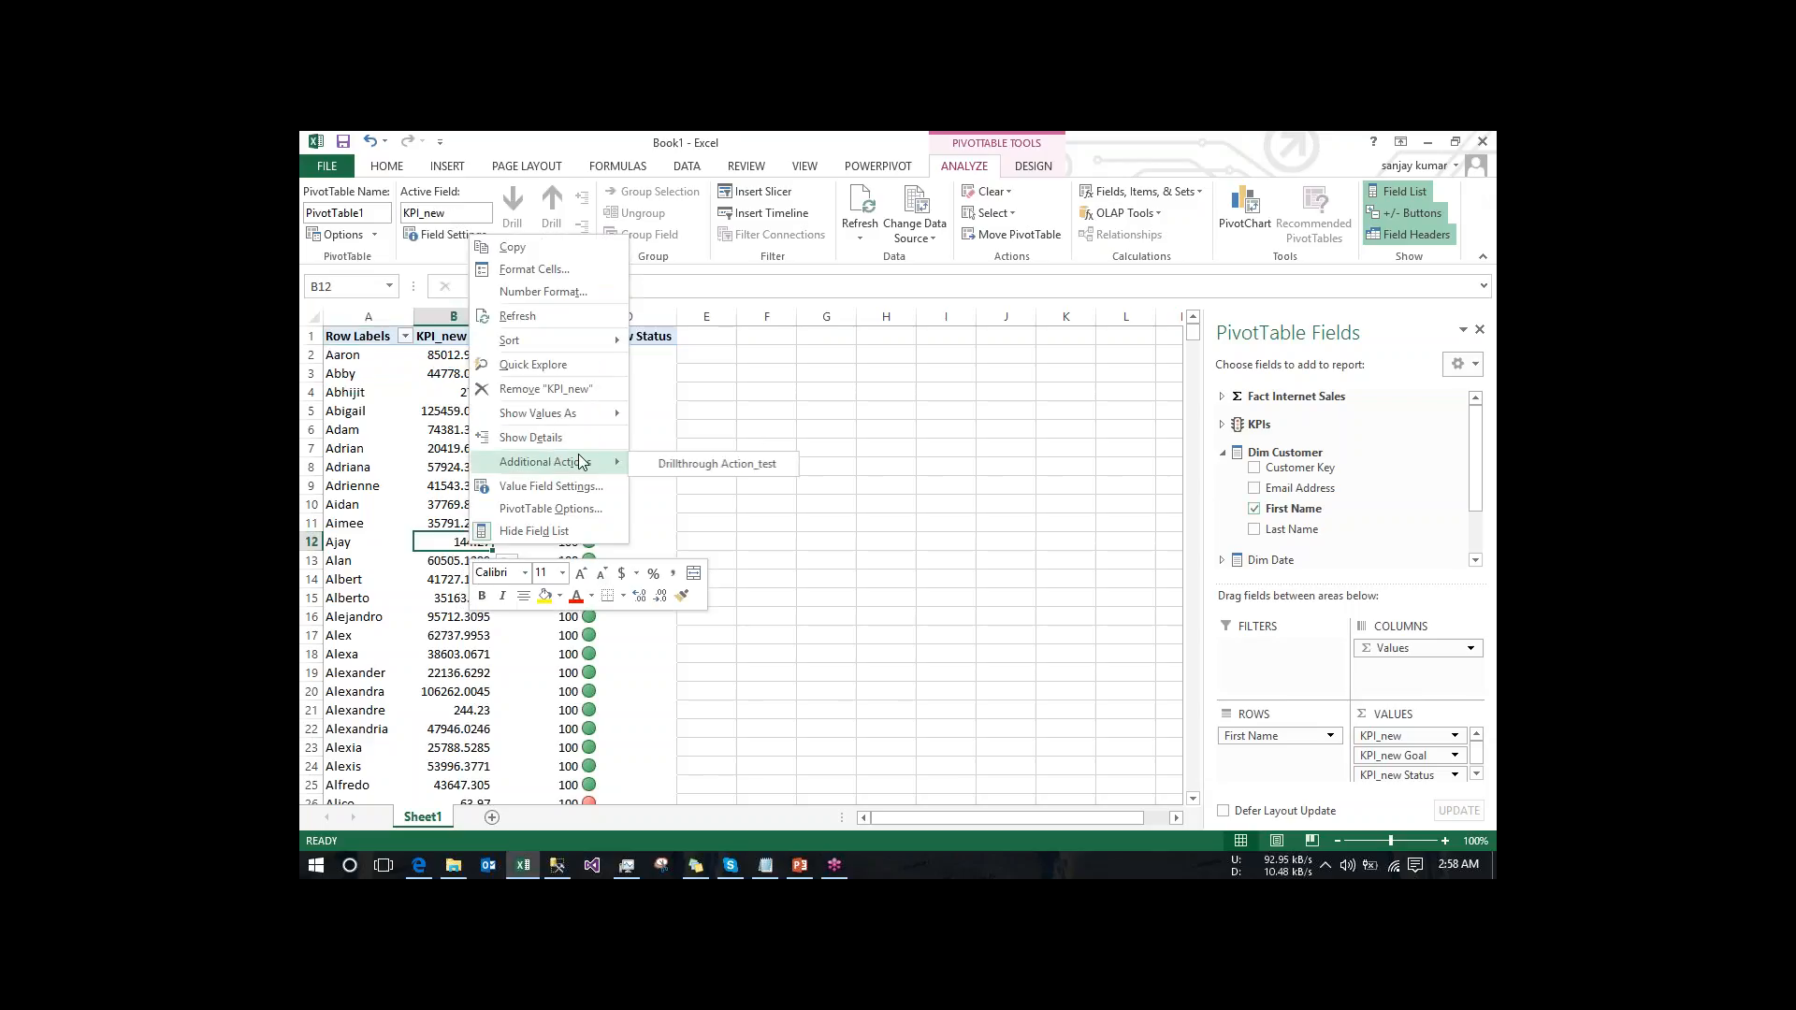
{"action": "left_click", "coordinate": [698, 463]}
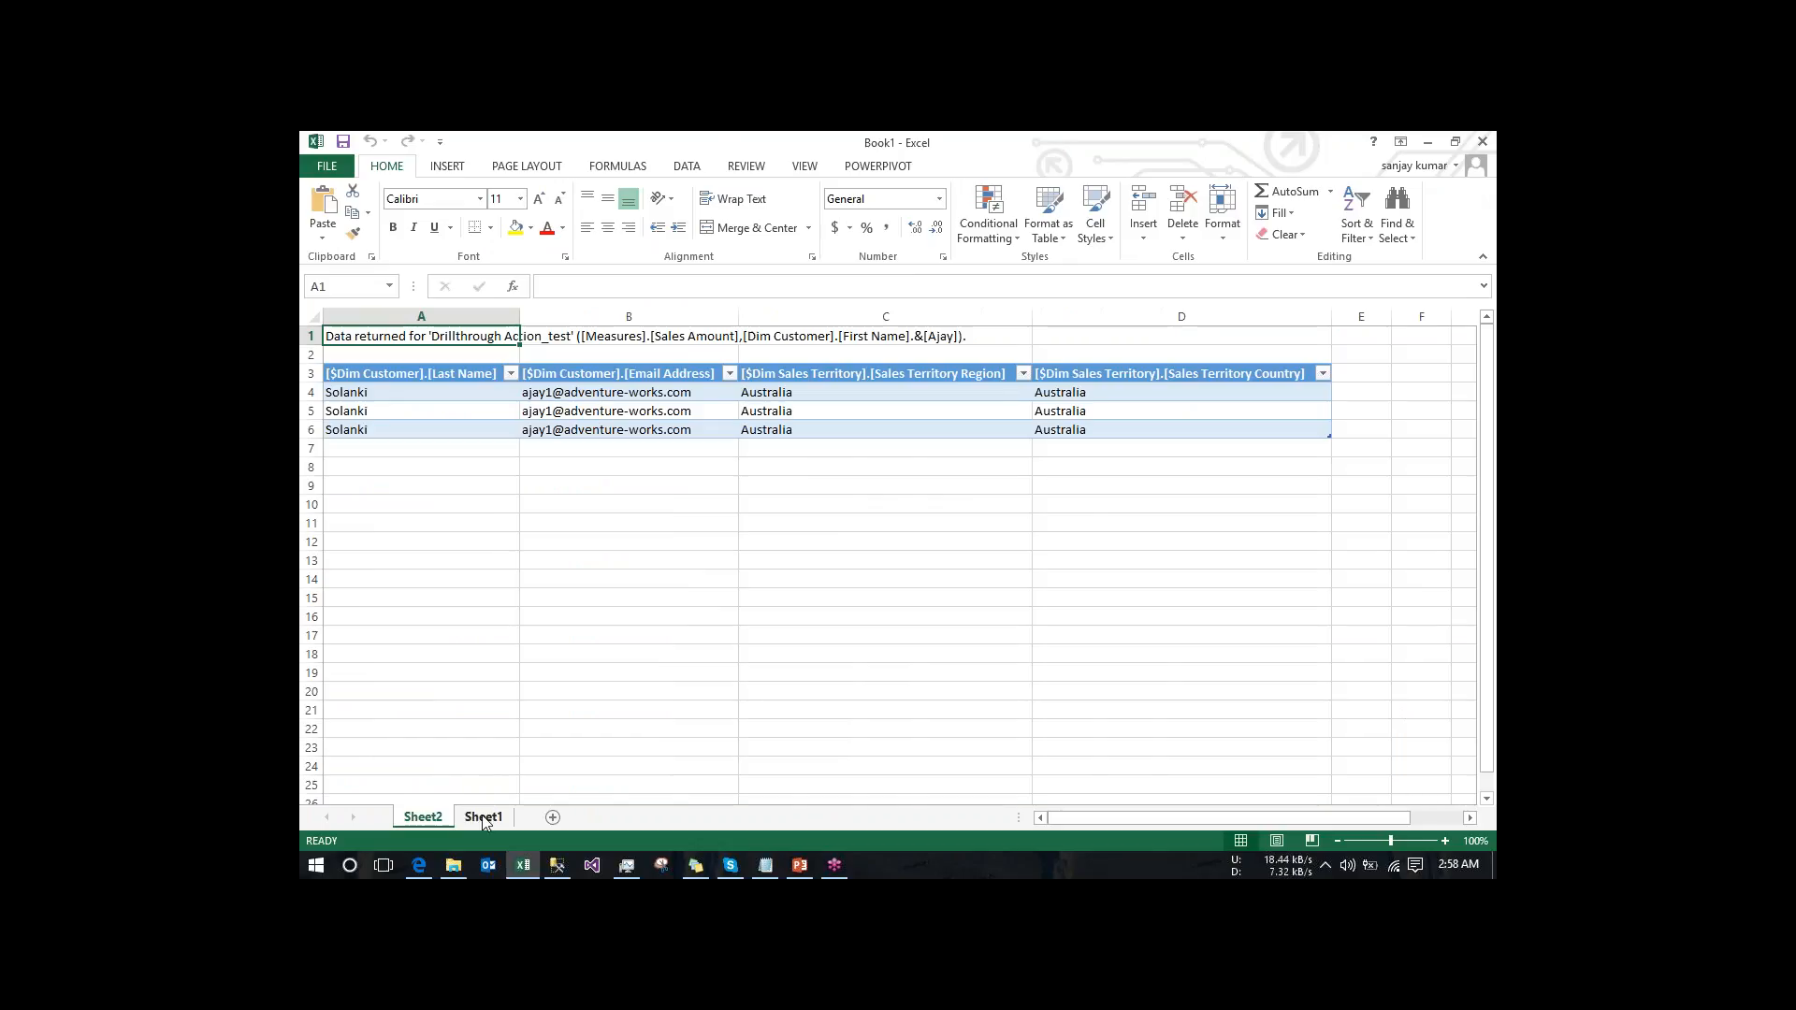
{"action": "left_click", "coordinate": [483, 818]}
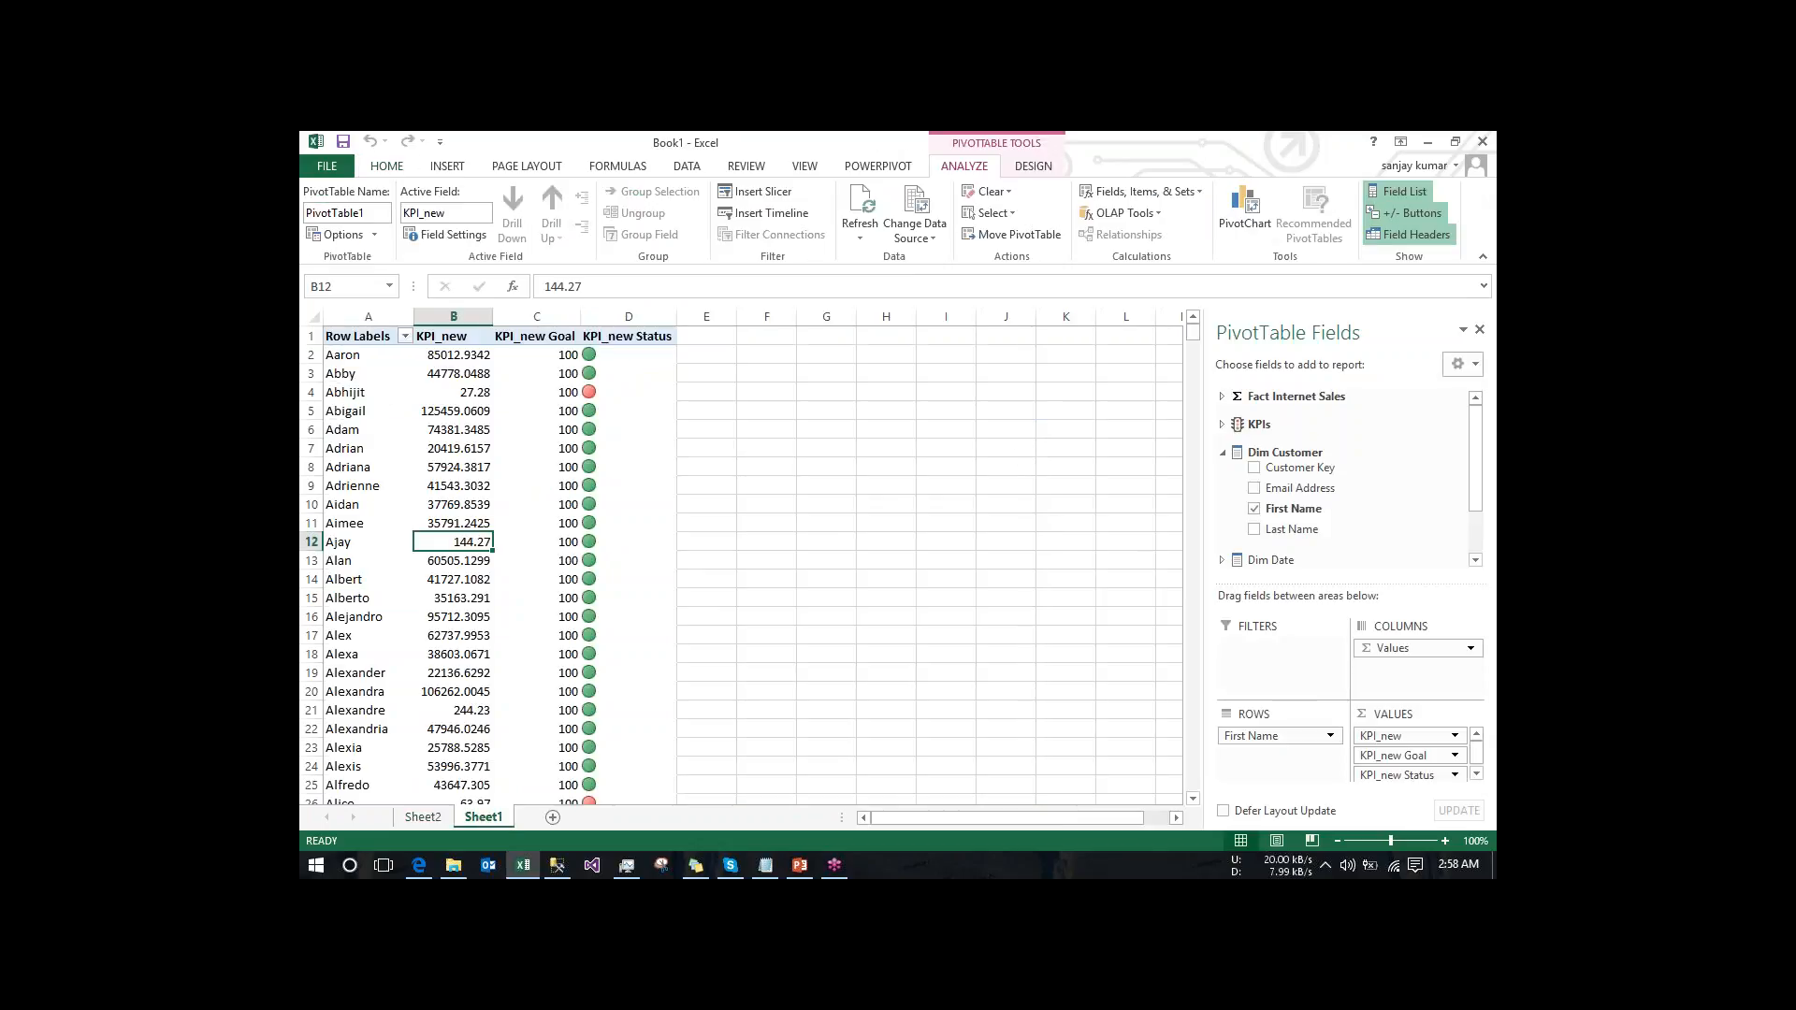
- Switch to the MSBI.pptx presentation in PowerPoint to review the SSAS - Multidimensional task list
{"action": "left_click", "coordinate": [1487, 176]}
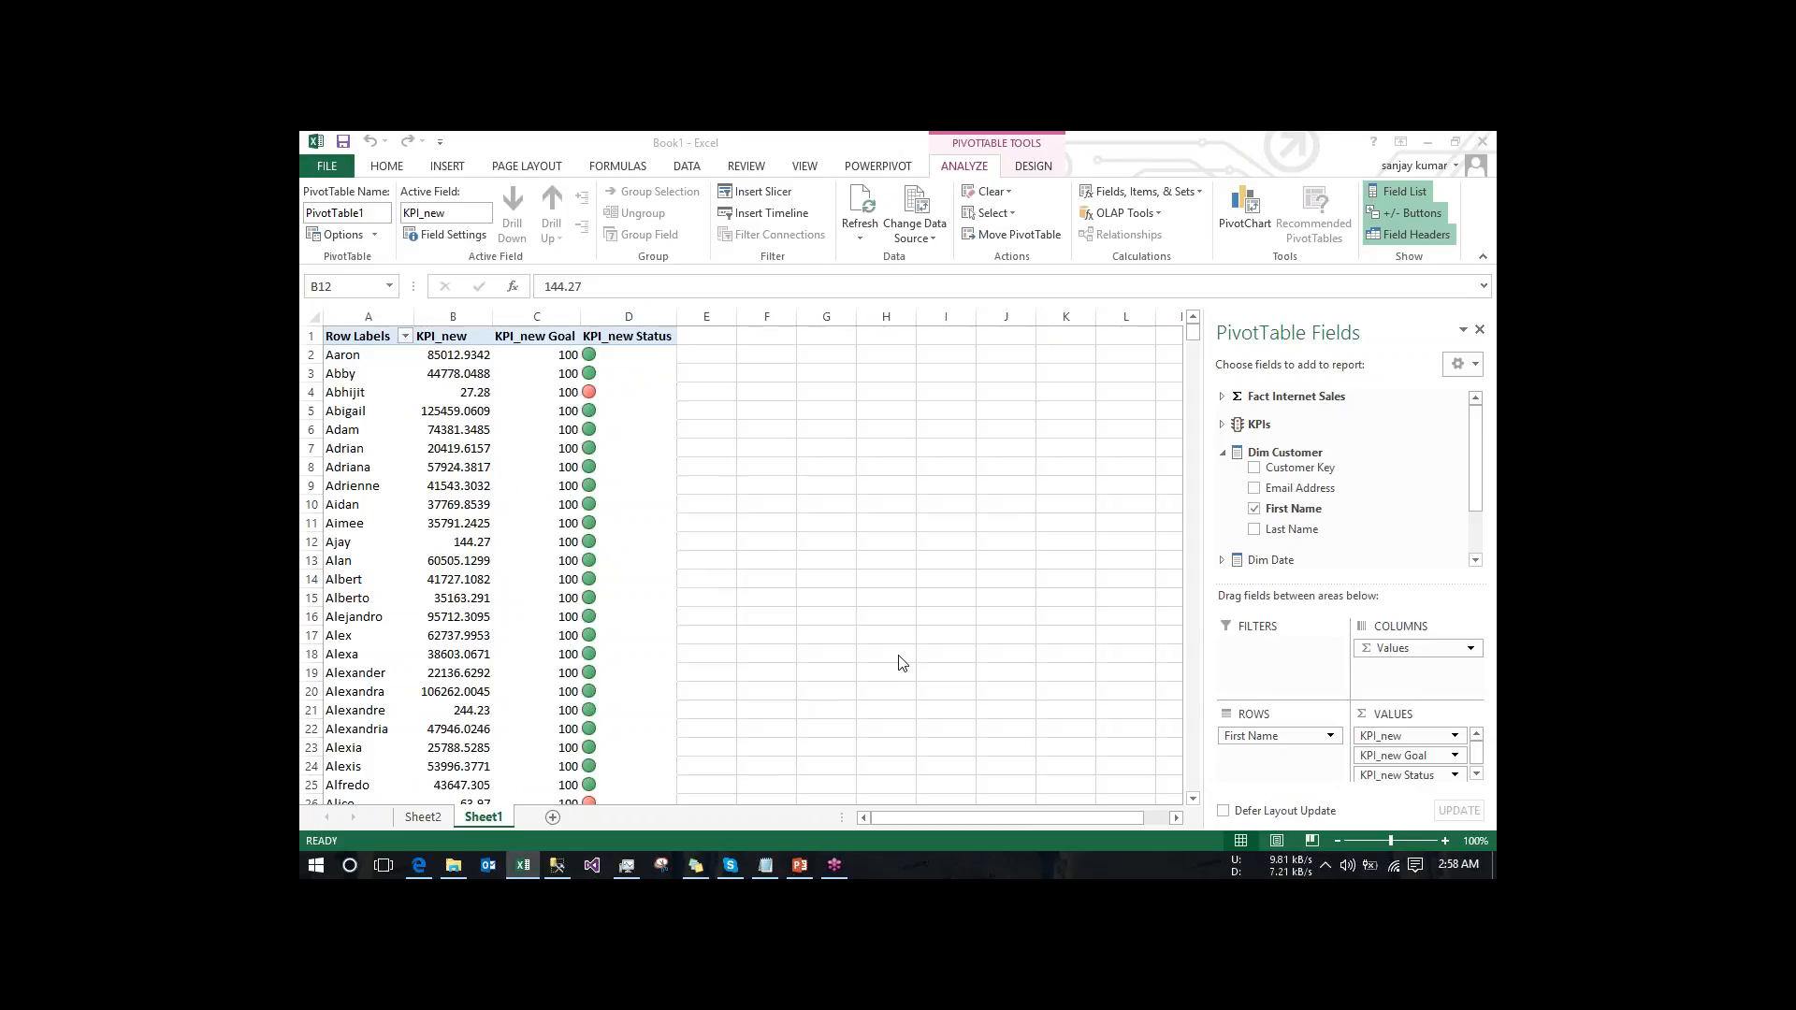
{"action": "left_click", "coordinate": [800, 739]}
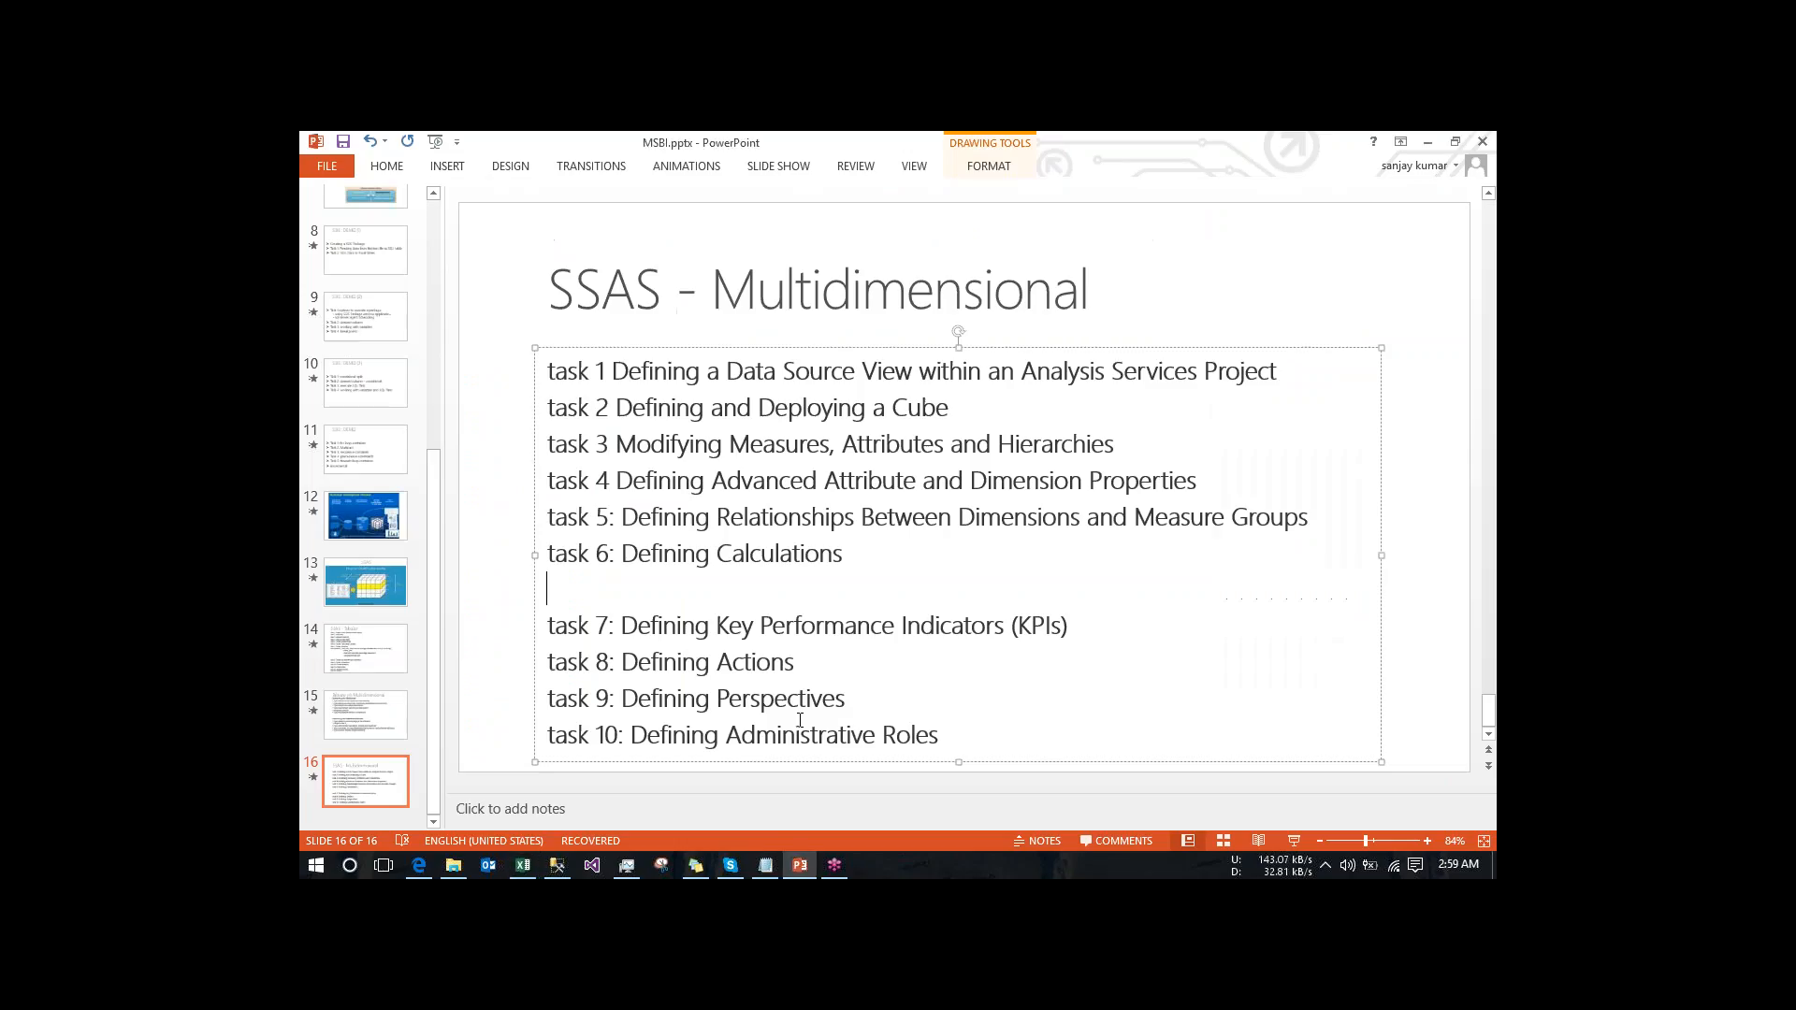